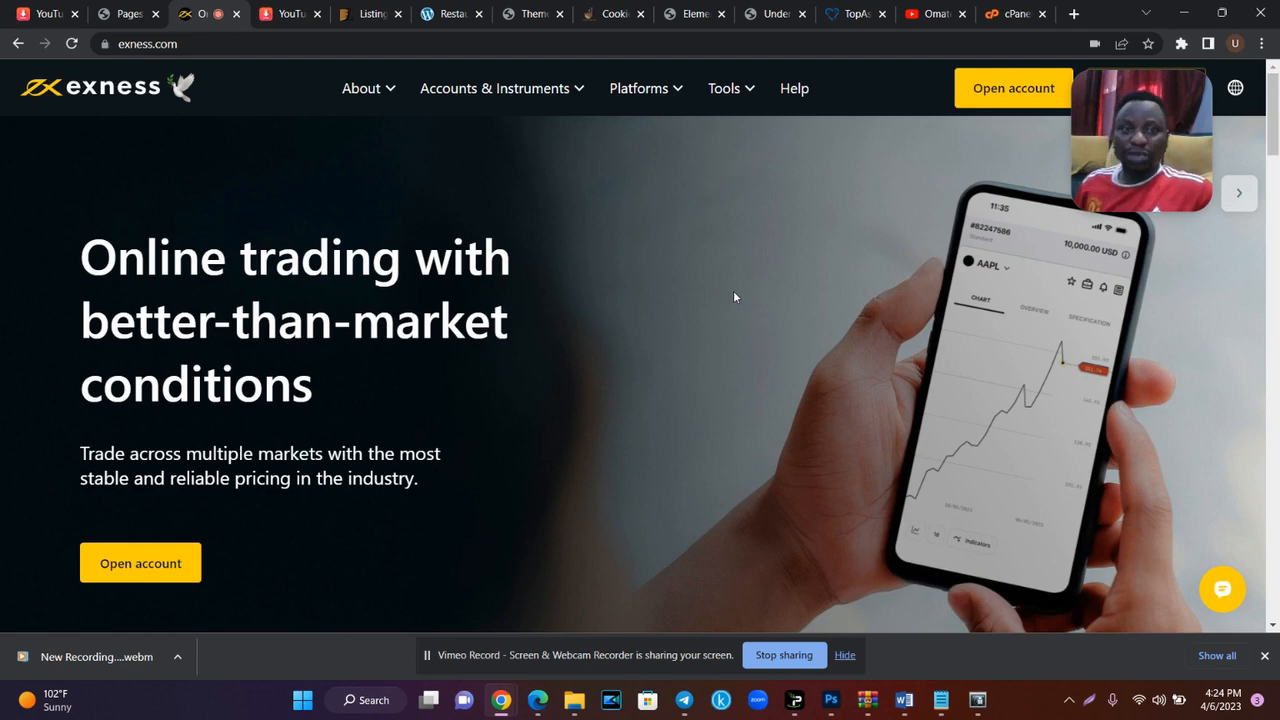
- Examine the Exness homepage sections and the entries of its About navigation item as the reference for the WordPress site
{"action": "left_click_drag", "start_coordinate": [1273, 125], "coordinate": [1276, 256]}
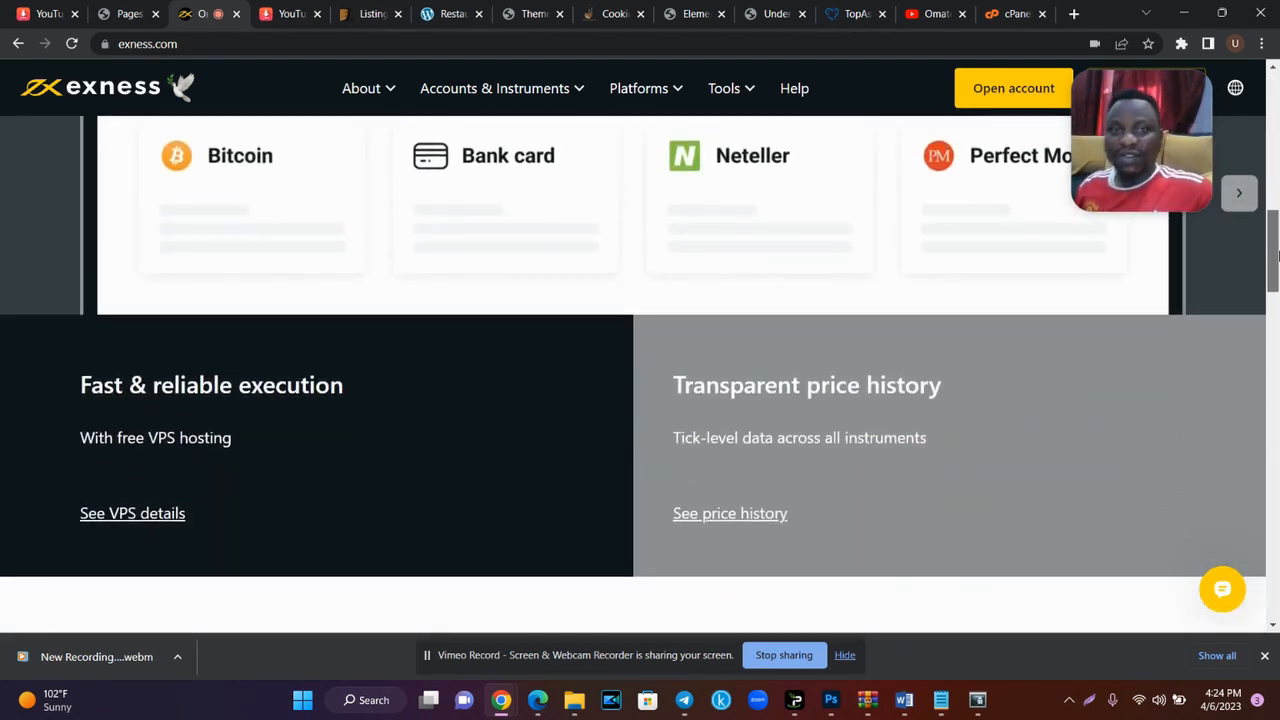
{"action": "left_click_drag", "start_coordinate": [1277, 255], "coordinate": [1274, 110]}
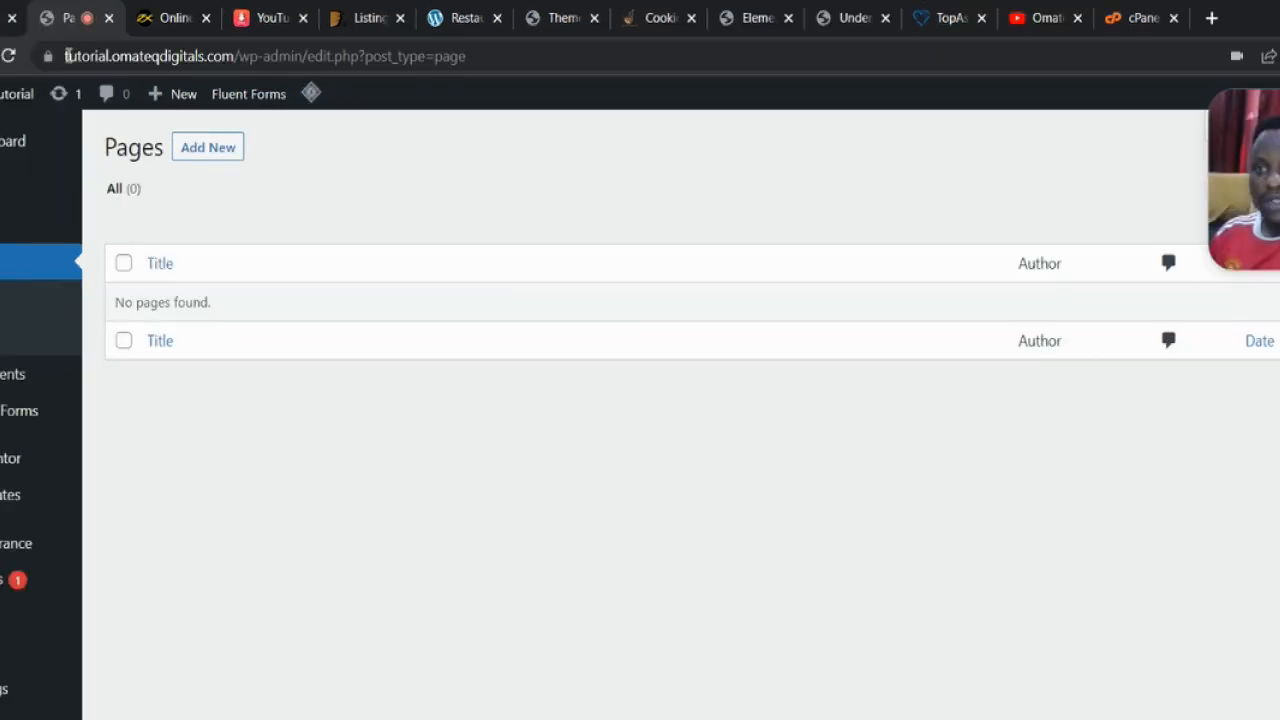
{"action": "left_click_drag", "start_coordinate": [120, 43], "coordinate": [238, 56]}
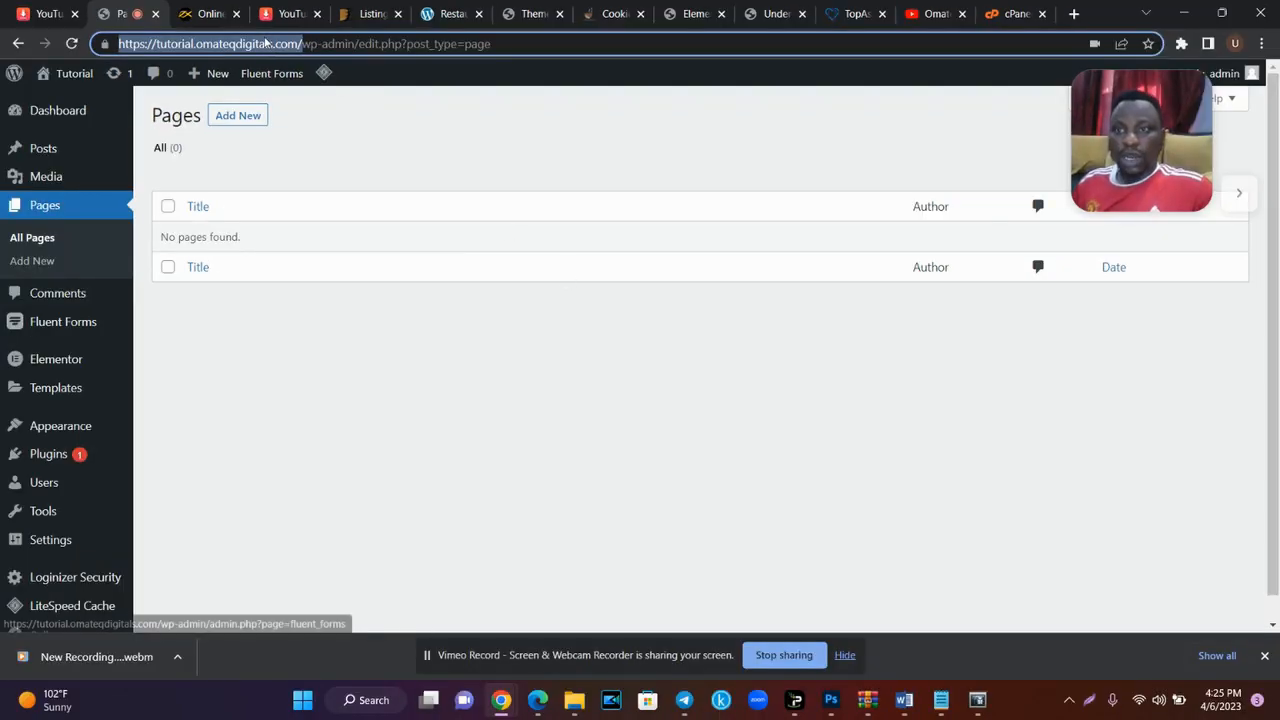
{"action": "key", "text": "ctrl+Tab"}
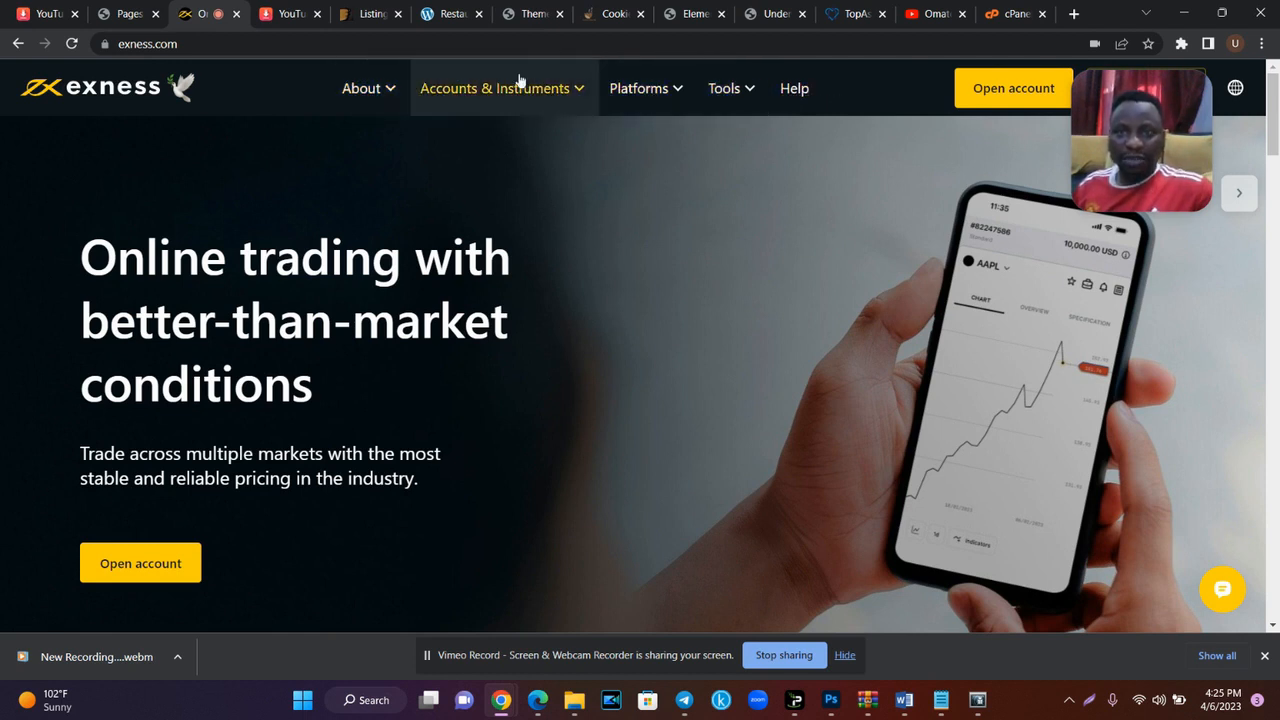
{"action": "left_click", "coordinate": [387, 97]}
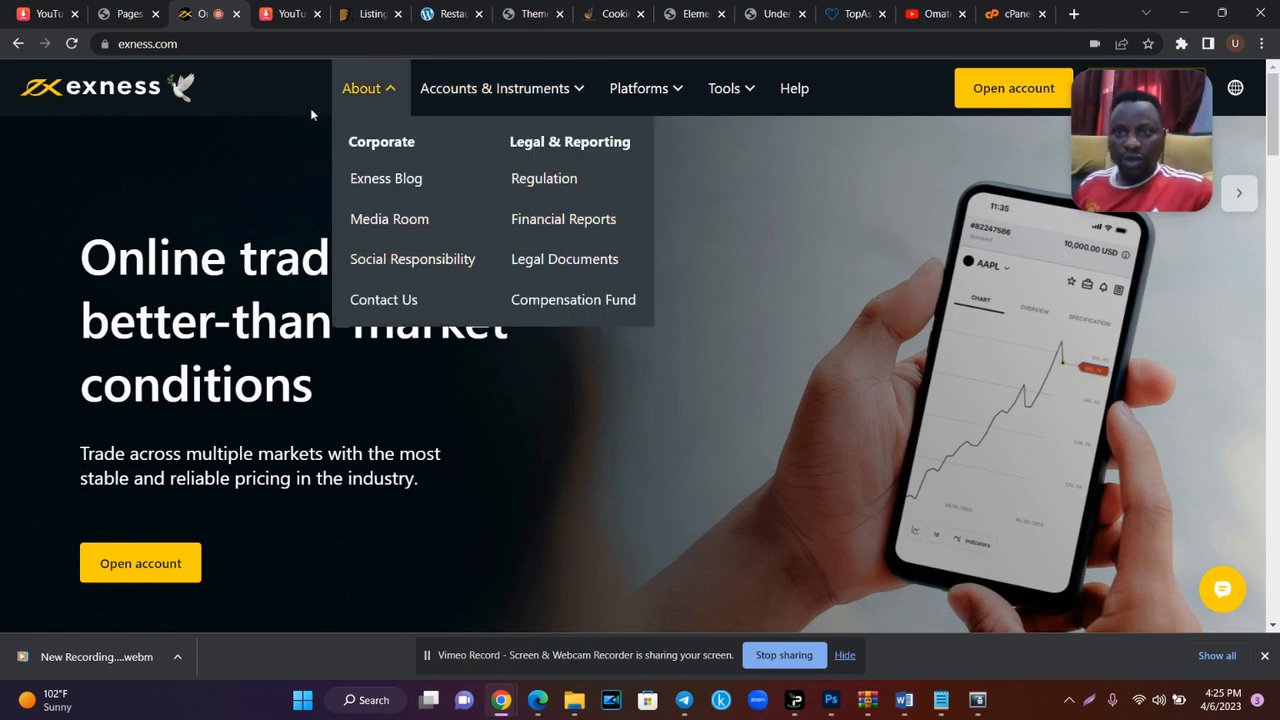
{"action": "left_click", "coordinate": [268, 162]}
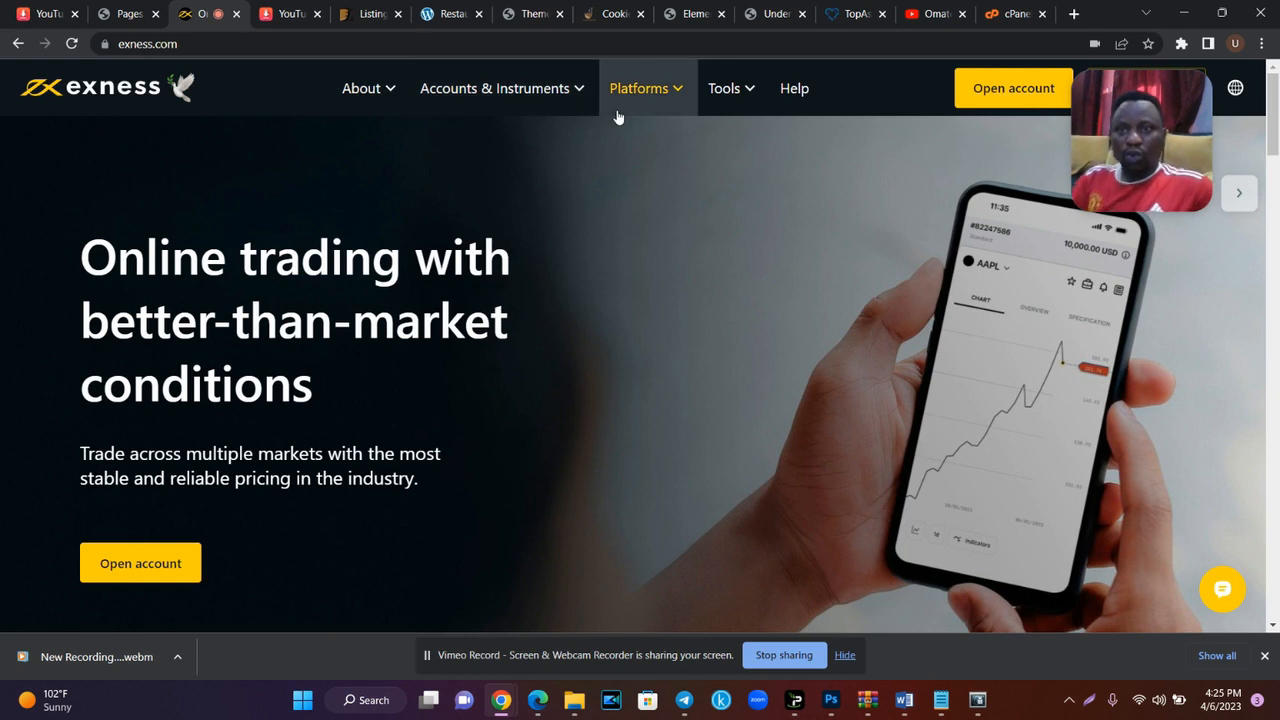
- Review the installed themes and plugins in the WordPress admin of the tutorial site
{"action": "left_click", "coordinate": [130, 13]}
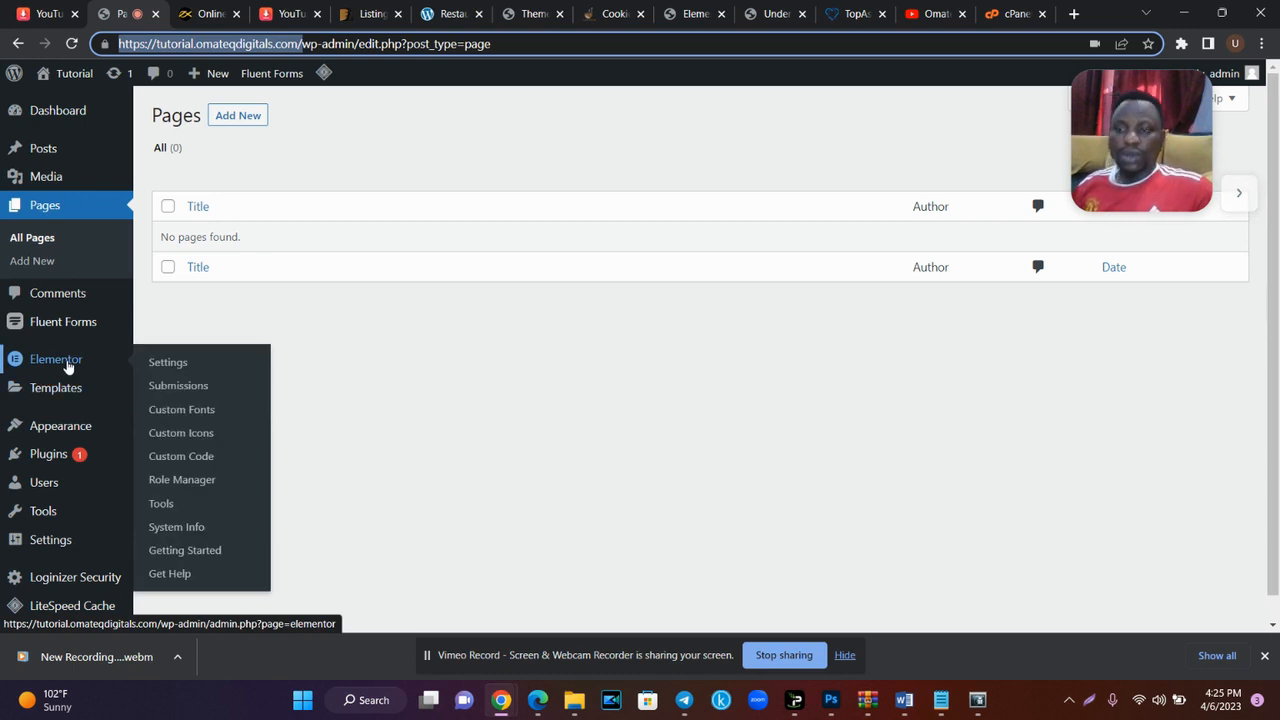
{"action": "left_click", "coordinate": [156, 432]}
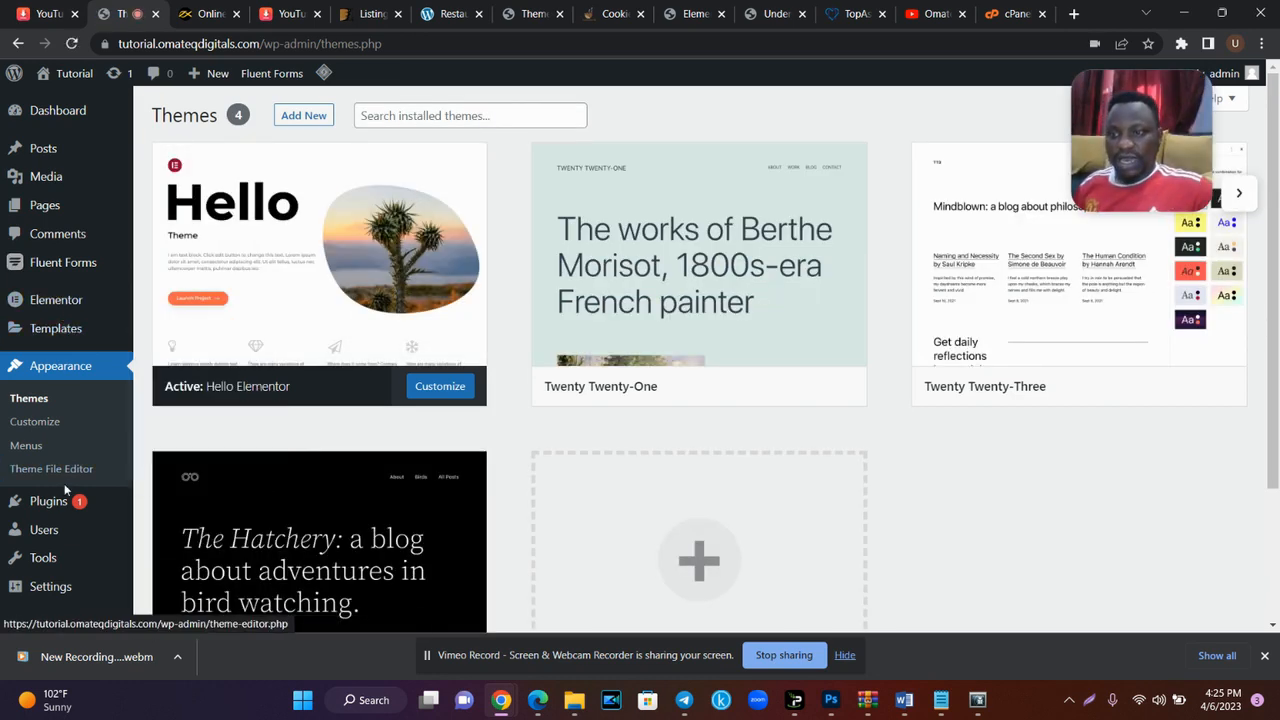
{"action": "mouse_move", "coordinate": [66, 505]}
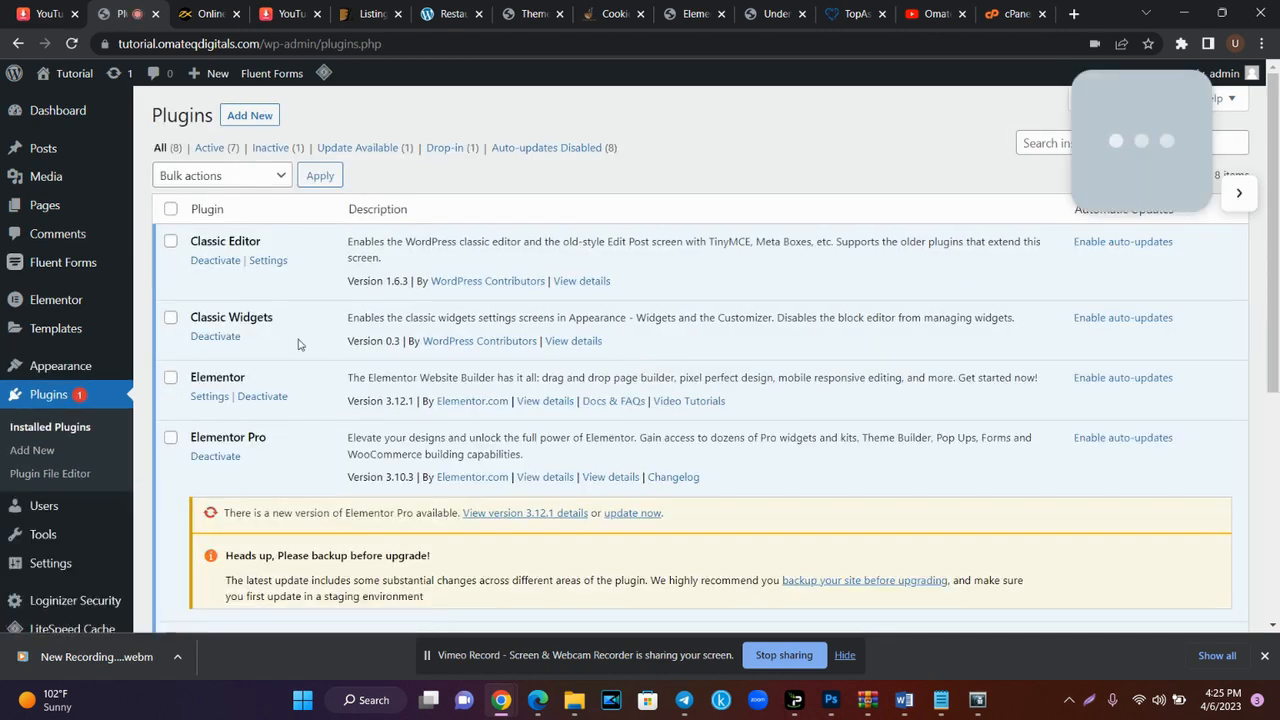
- Create a new page titled "Home" with the Elementor Canvas template and publish it
{"action": "mouse_move", "coordinate": [60, 205]}
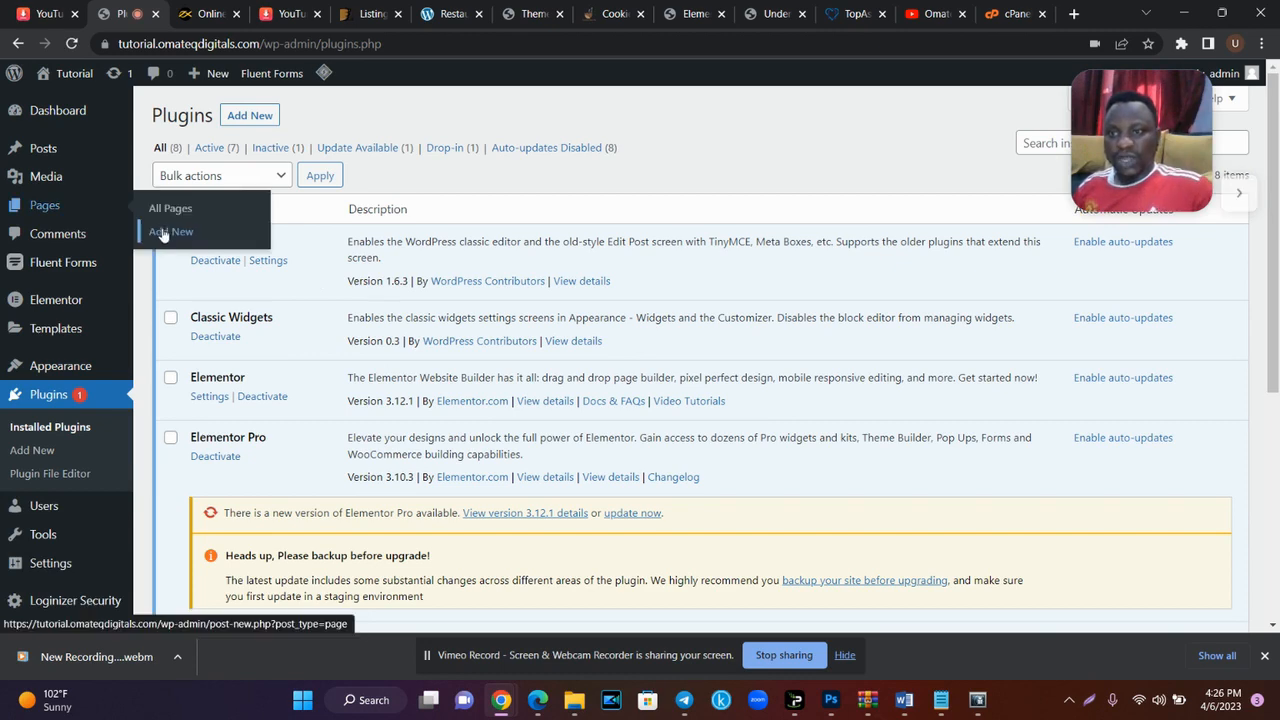
{"action": "left_click", "coordinate": [208, 14]}
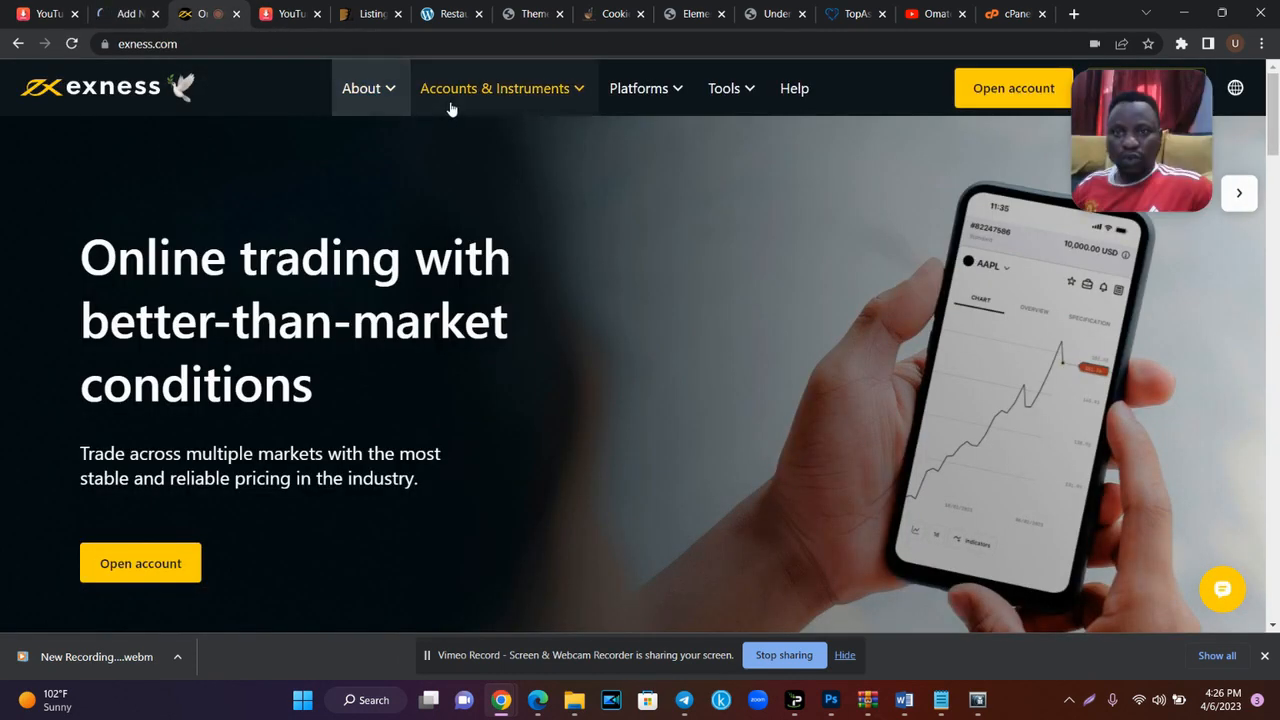
{"action": "left_click", "coordinate": [130, 10]}
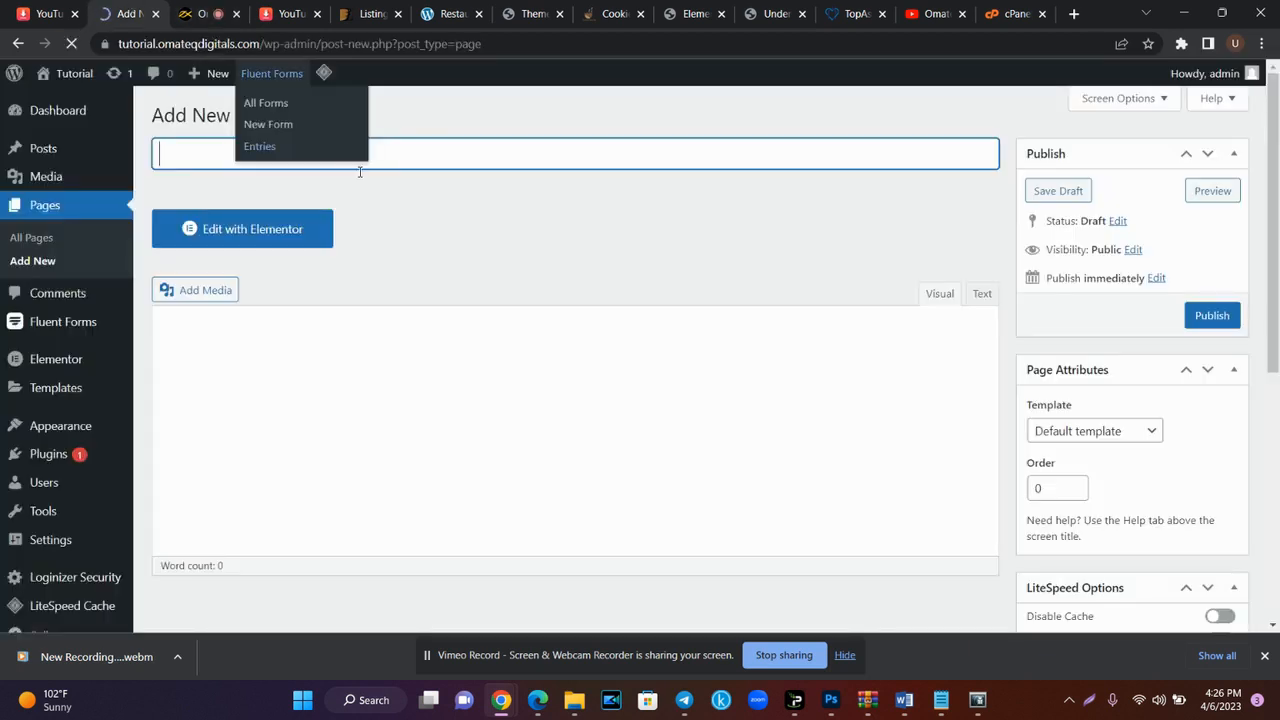
{"action": "type", "text": "Home"}
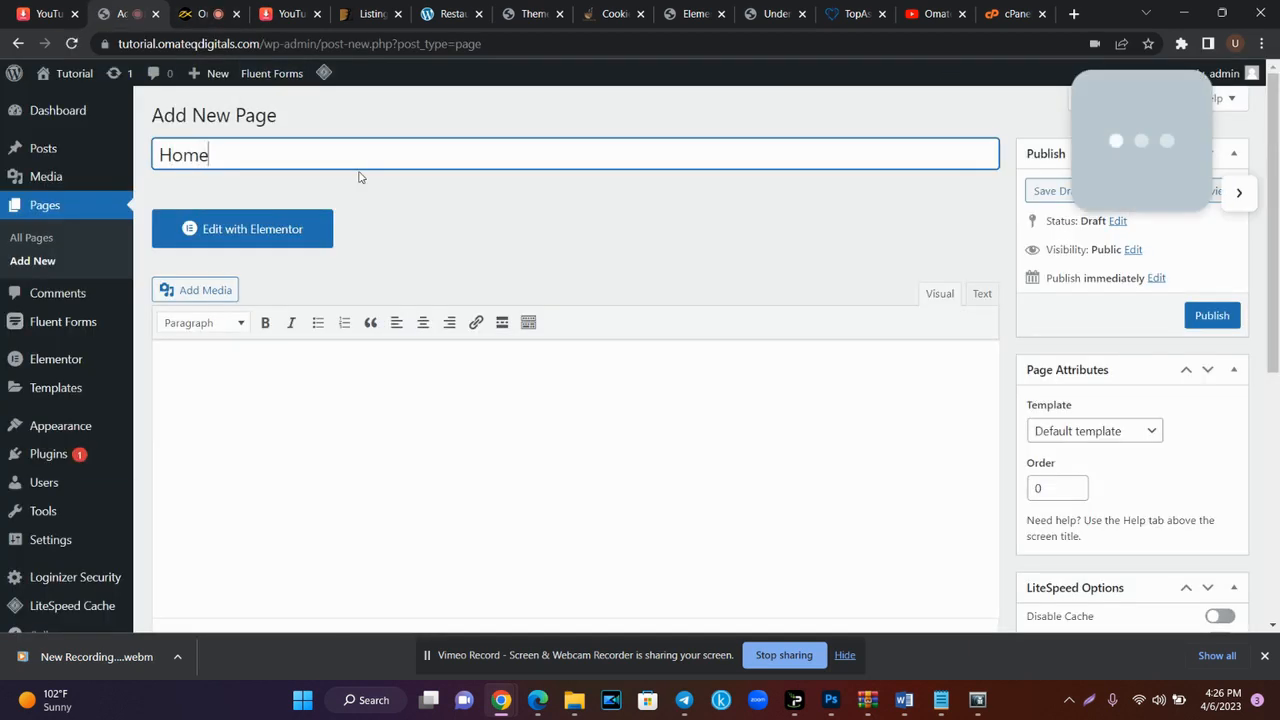
{"action": "left_click", "coordinate": [1080, 430]}
{"action": "left_click", "coordinate": [1092, 466]}
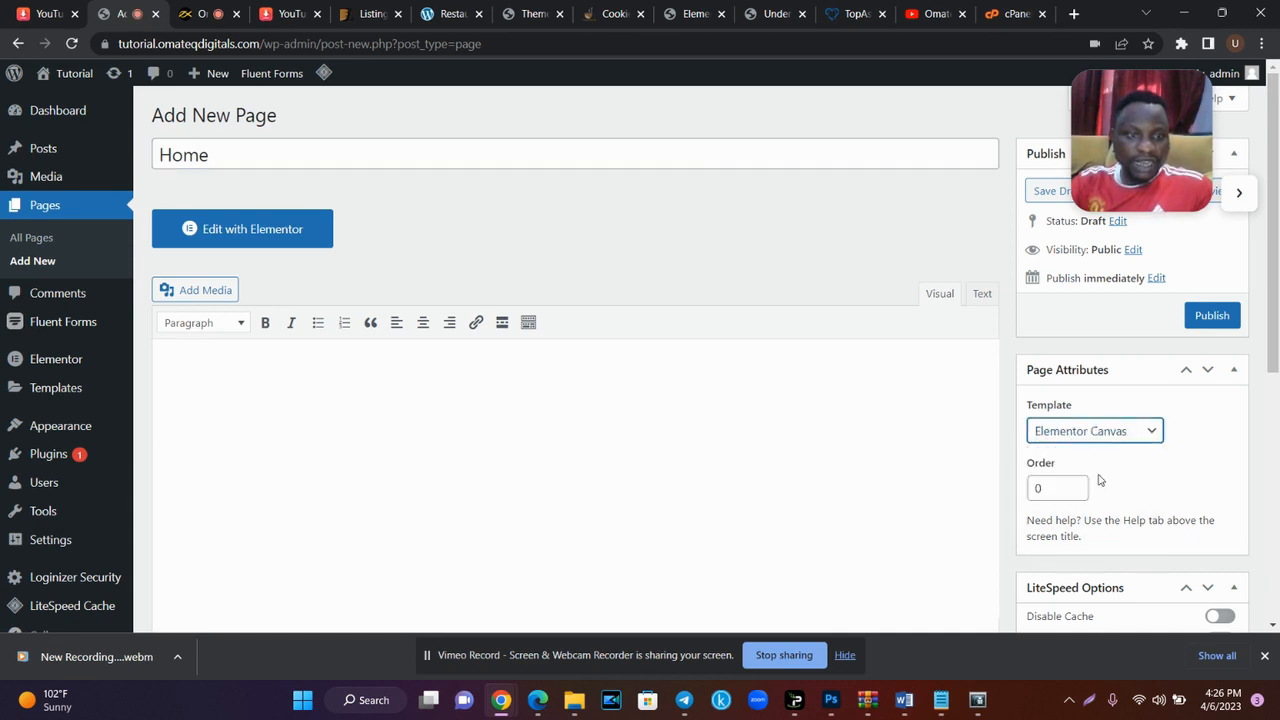
{"action": "left_click", "coordinate": [1220, 326]}
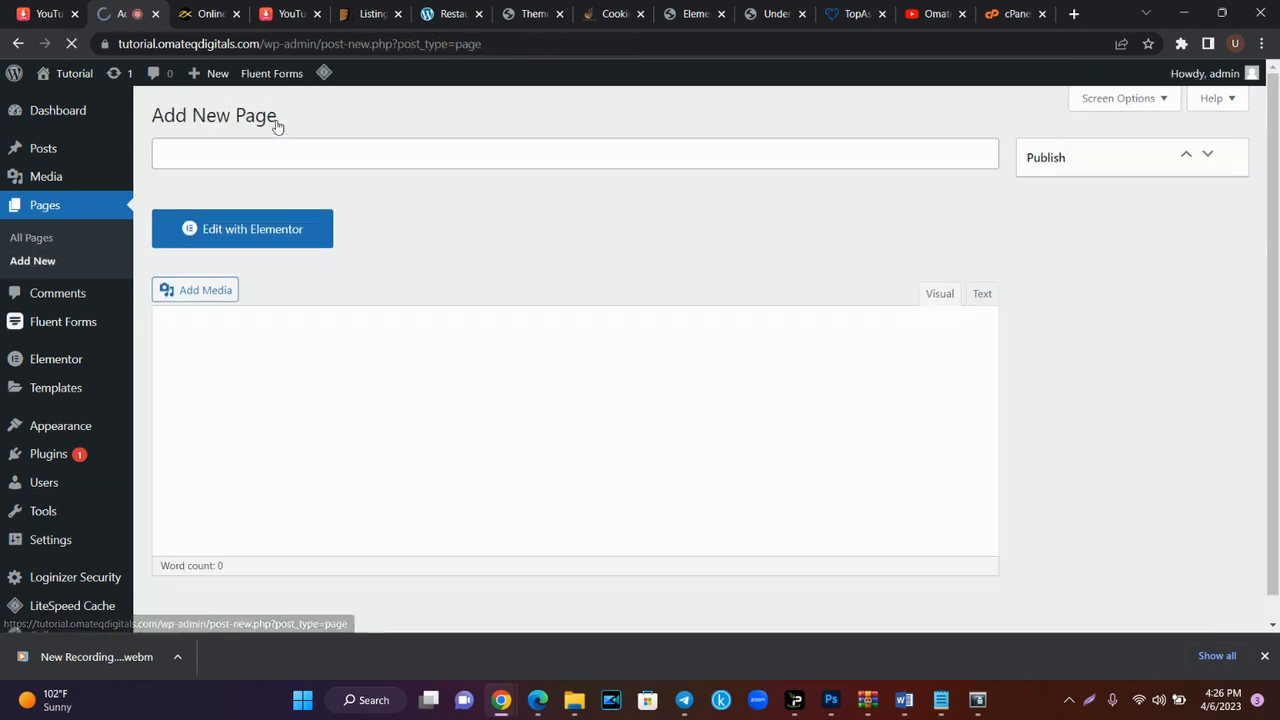
- Create a page titled "About" with the Elementor Canvas template and publish it
{"action": "type", "text": "bout"}
{"action": "left_click", "coordinate": [1095, 488]}
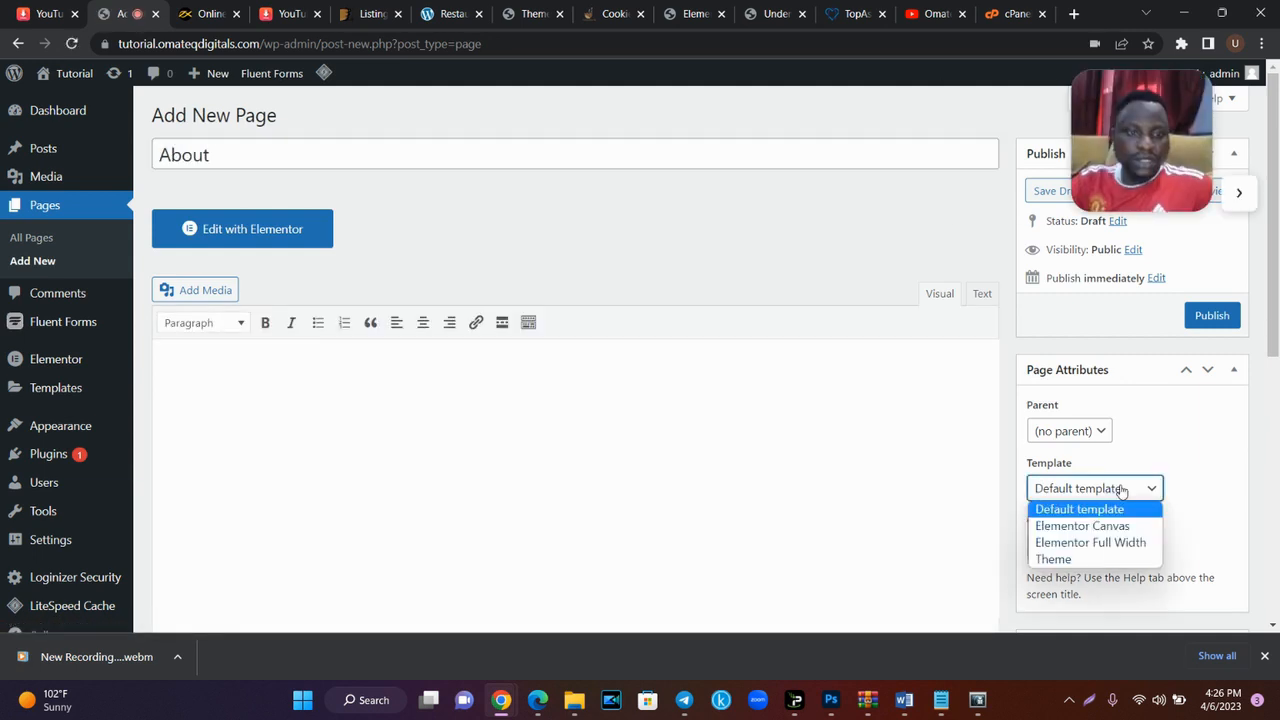
{"action": "left_click", "coordinate": [1080, 526]}
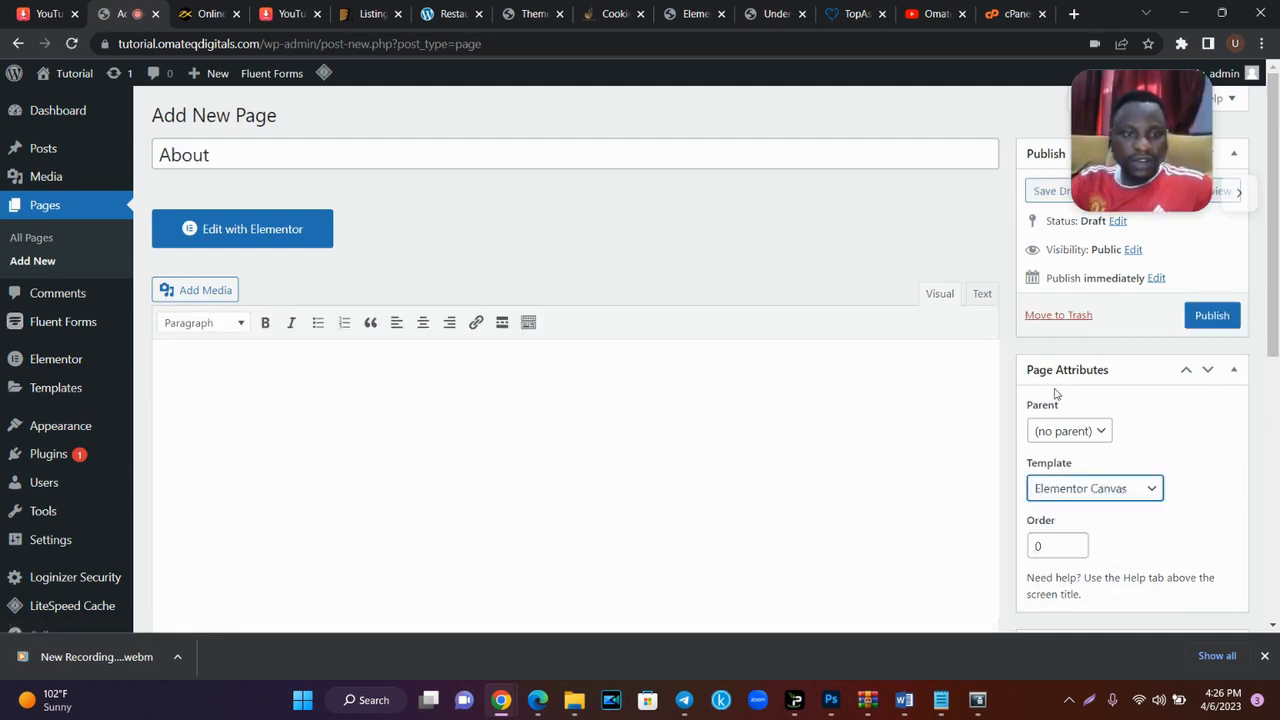
{"action": "left_click", "coordinate": [1208, 318]}
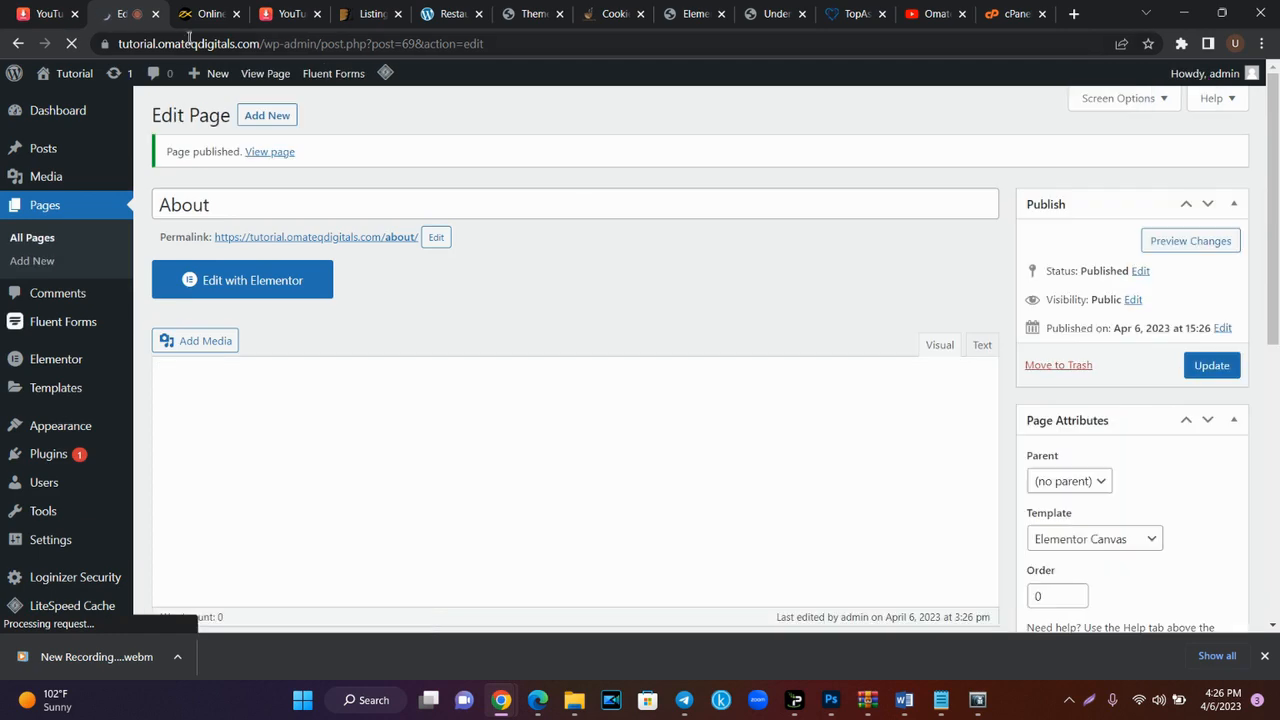
- Add a new page titled "Accounts & Instruments" after the Exness navigation and give it the Elementor Canvas template
{"action": "key", "text": "ctrl+Tab"}
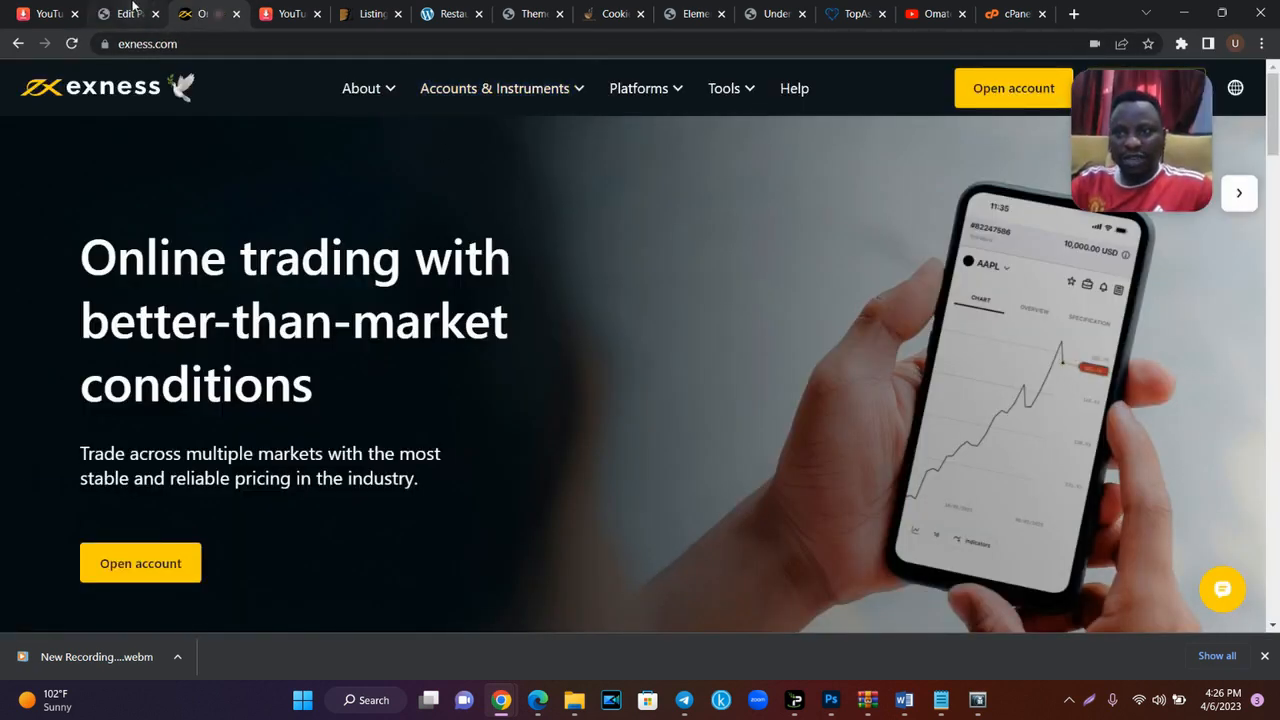
{"action": "left_click", "coordinate": [130, 13]}
{"action": "left_click", "coordinate": [284, 118]}
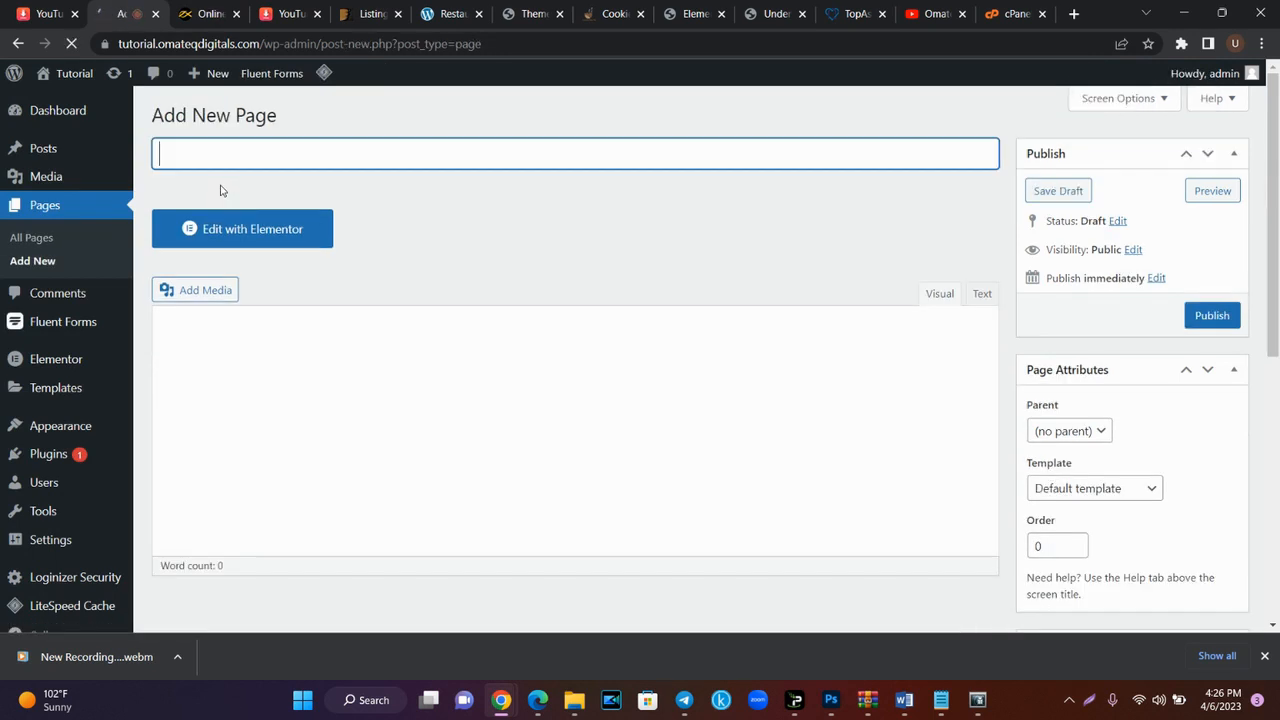
{"action": "type", "text": "ccounts"}
{"action": "key", "text": "ctrl+a"}
{"action": "type", "text": "Accounts "}
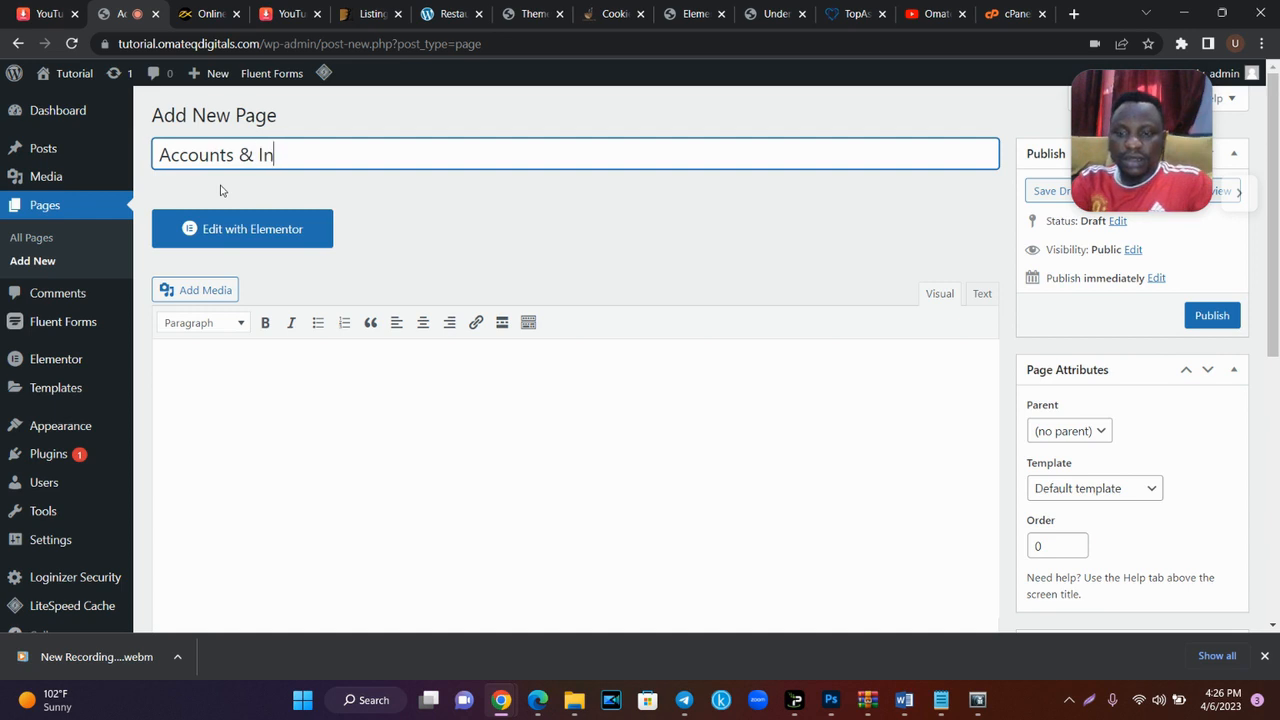
{"action": "type", "text": "& Instruments"}
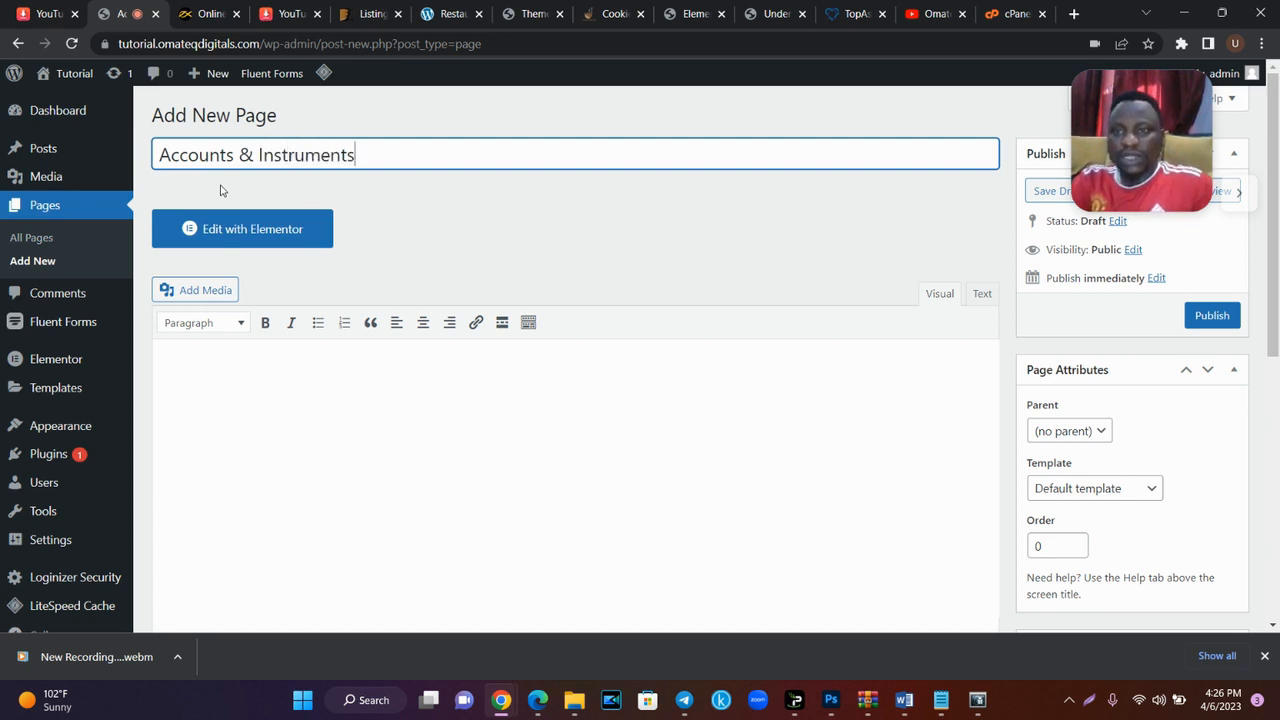
{"action": "left_click", "coordinate": [1120, 489]}
{"action": "left_click", "coordinate": [1085, 523]}
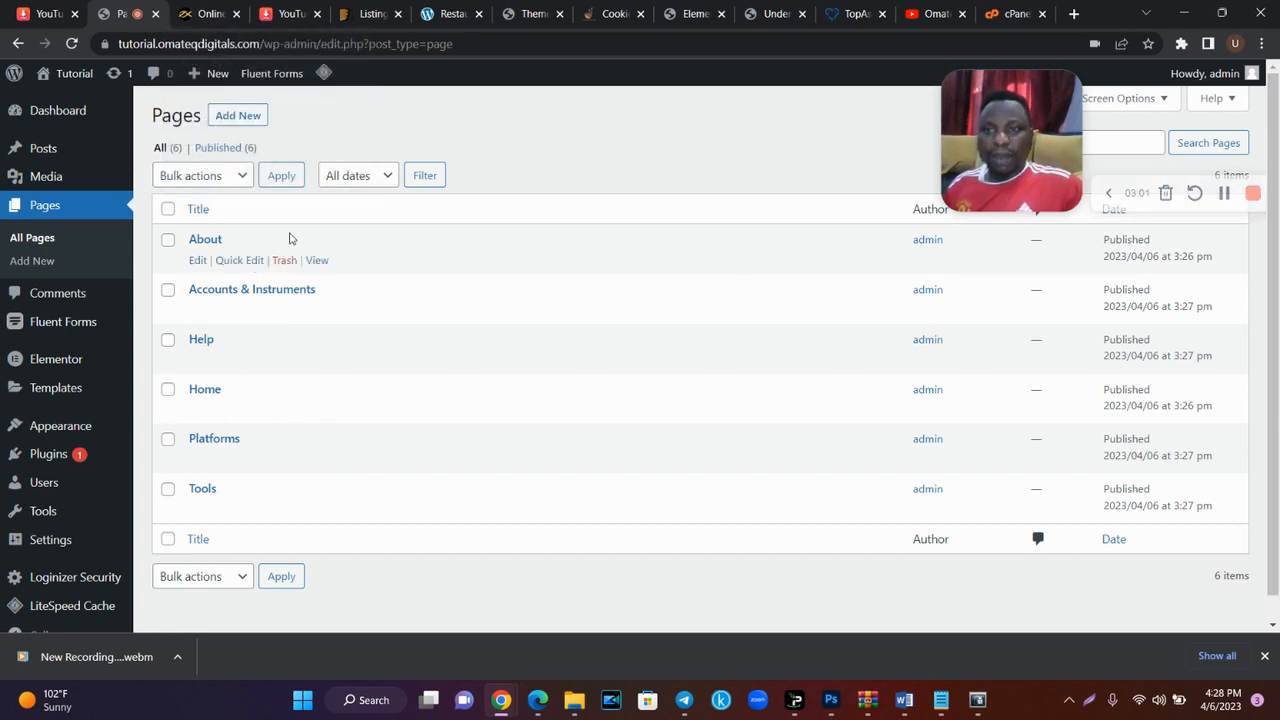
- Open the site's navigation menu editor and save the menu named "Main Menu"
{"action": "mouse_move", "coordinate": [87, 426]}
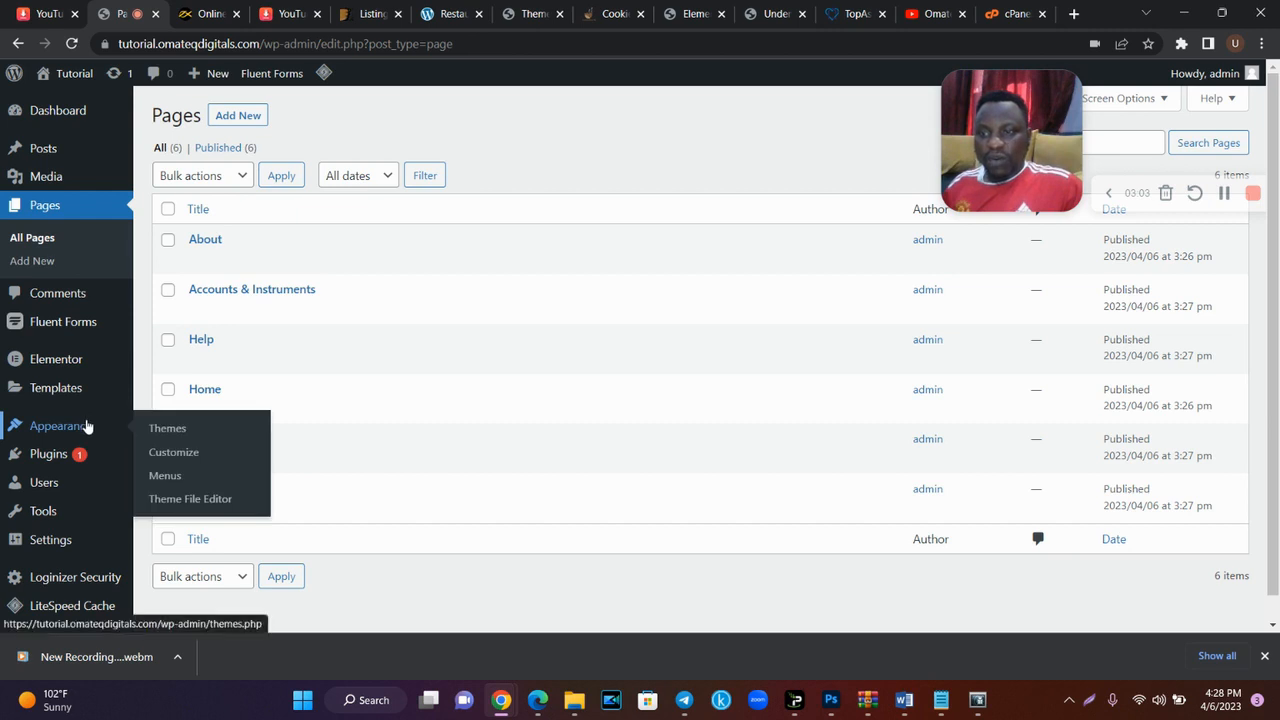
{"action": "left_click", "coordinate": [165, 476]}
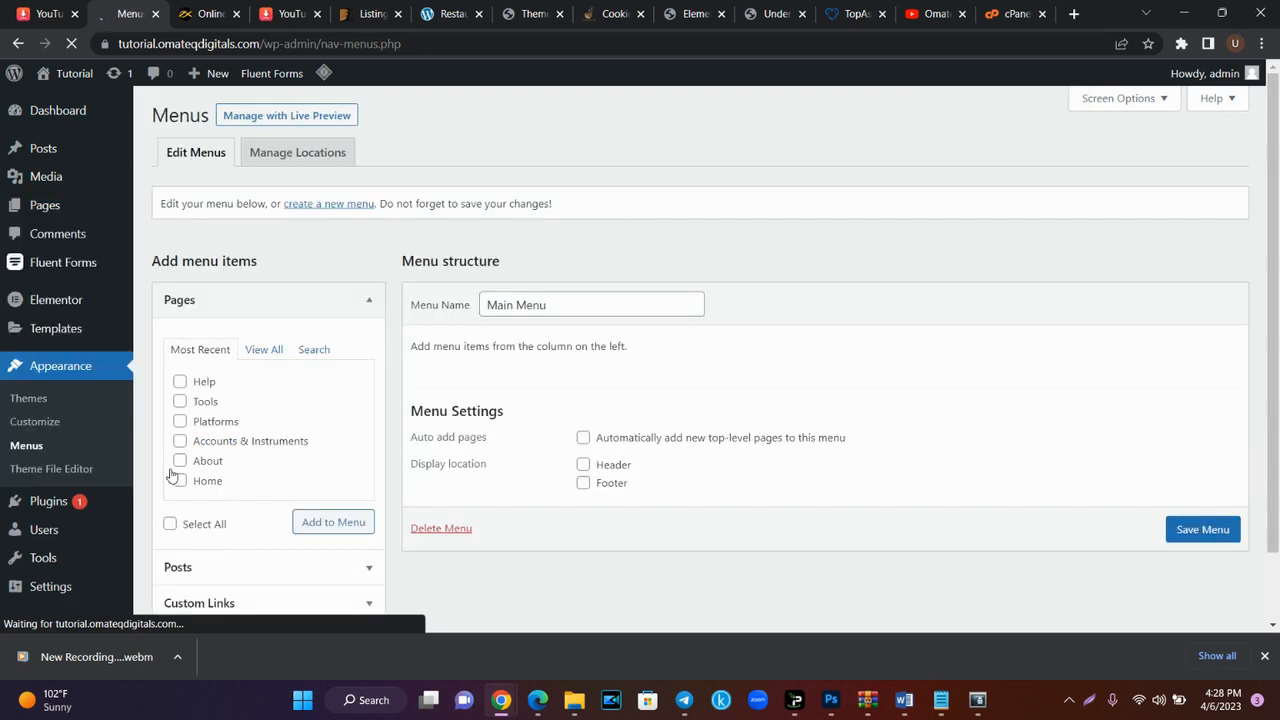
{"action": "left_click", "coordinate": [554, 306]}
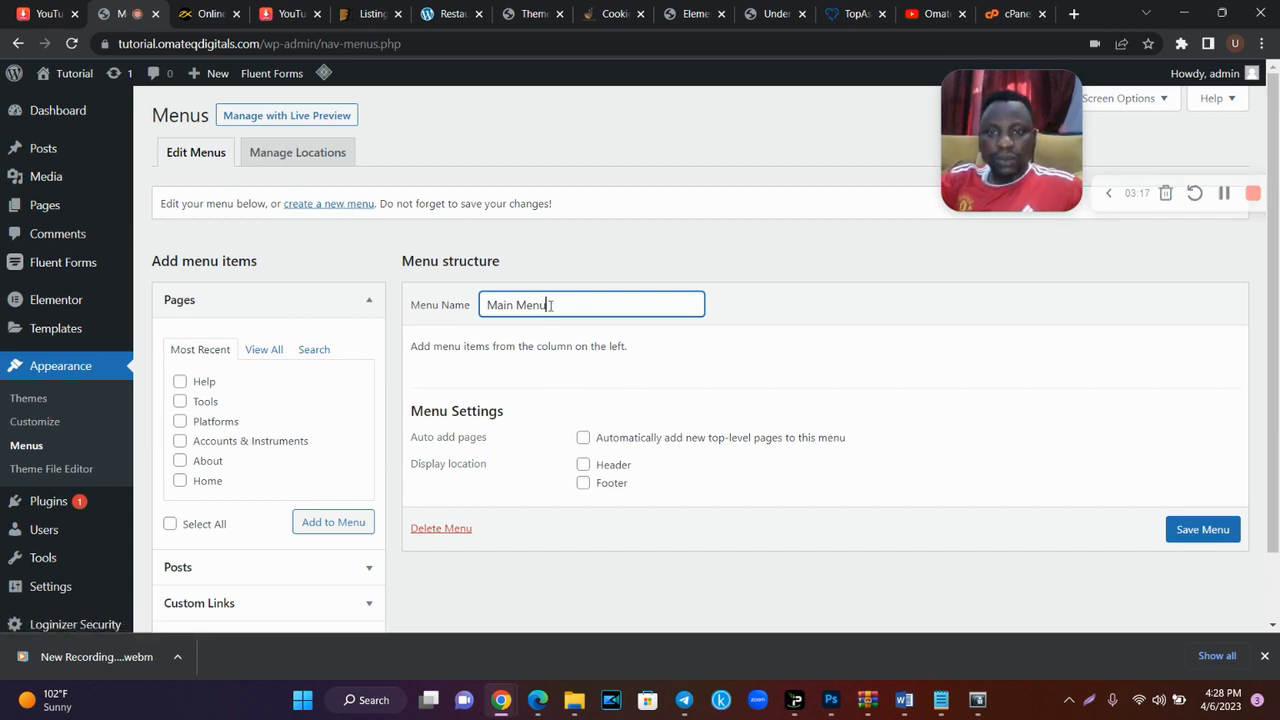
{"action": "left_click", "coordinate": [1203, 530]}
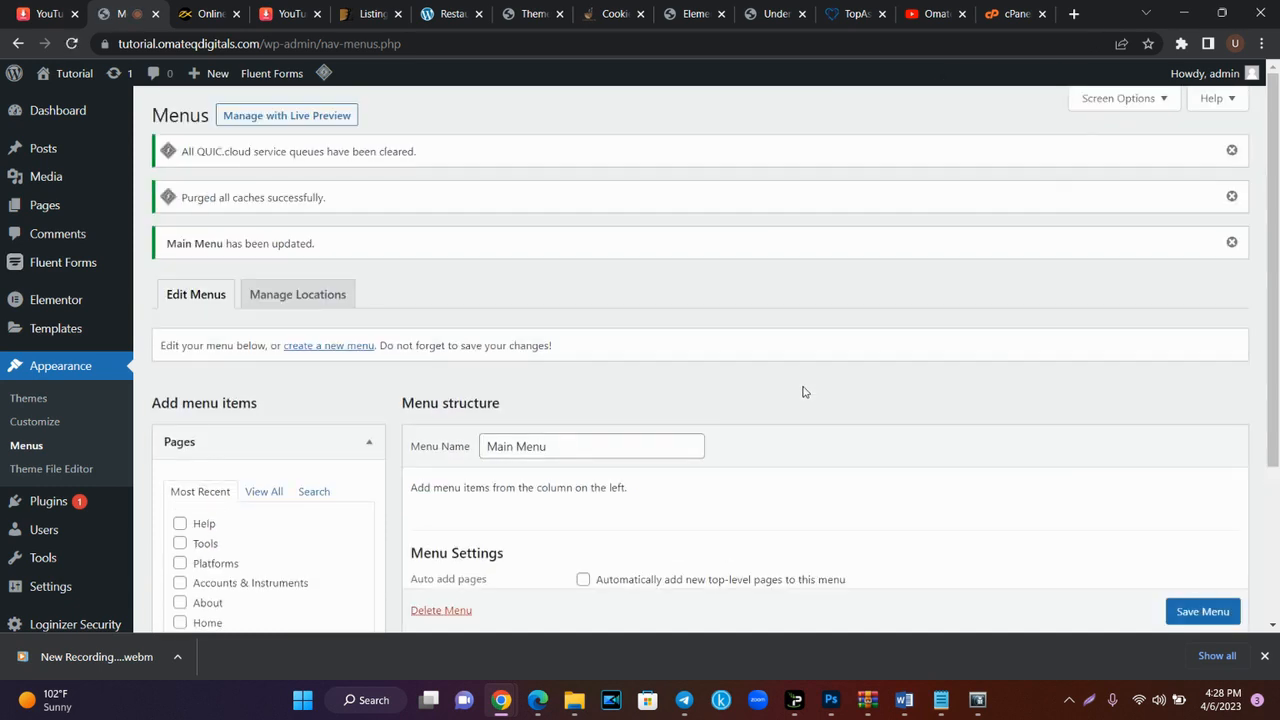
- Add all listed pages to Main Menu: both Home entries, About, Accounts & Instruments, Help, Platforms and Tools
{"action": "scroll", "coordinate": [352, 454], "scroll_direction": "down", "scroll_amount": 2}
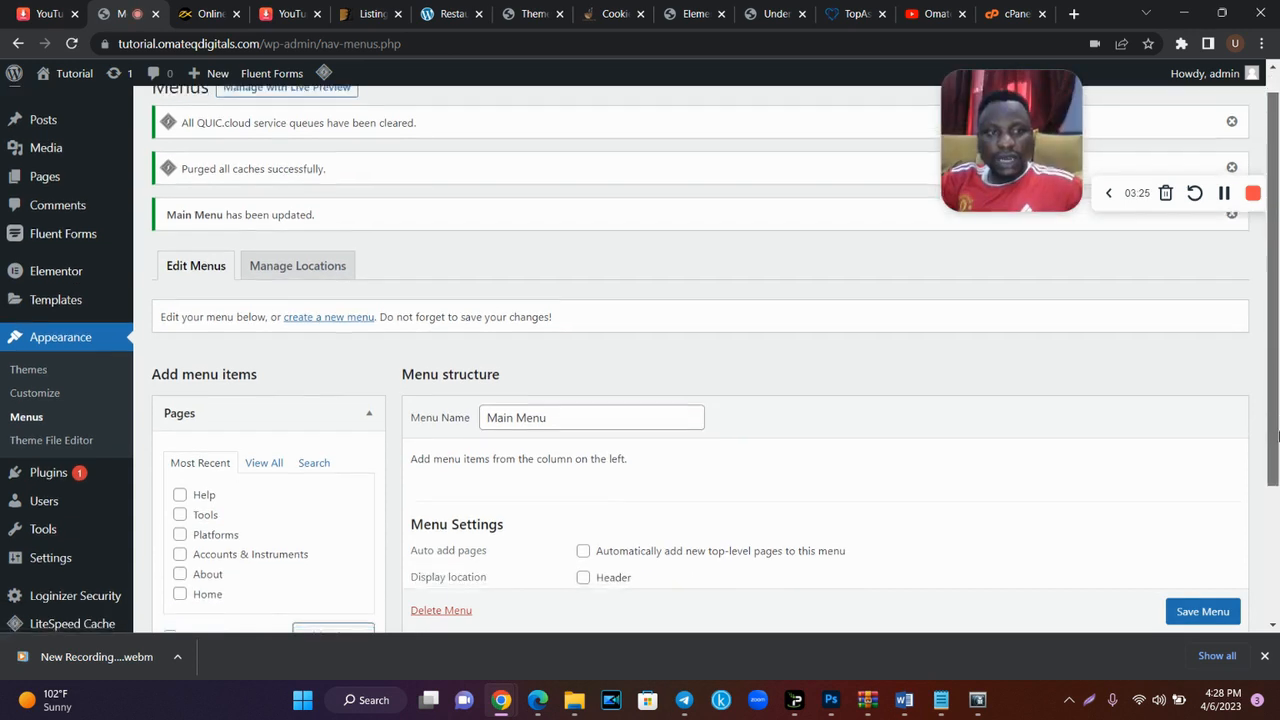
{"action": "left_click", "coordinate": [264, 394]}
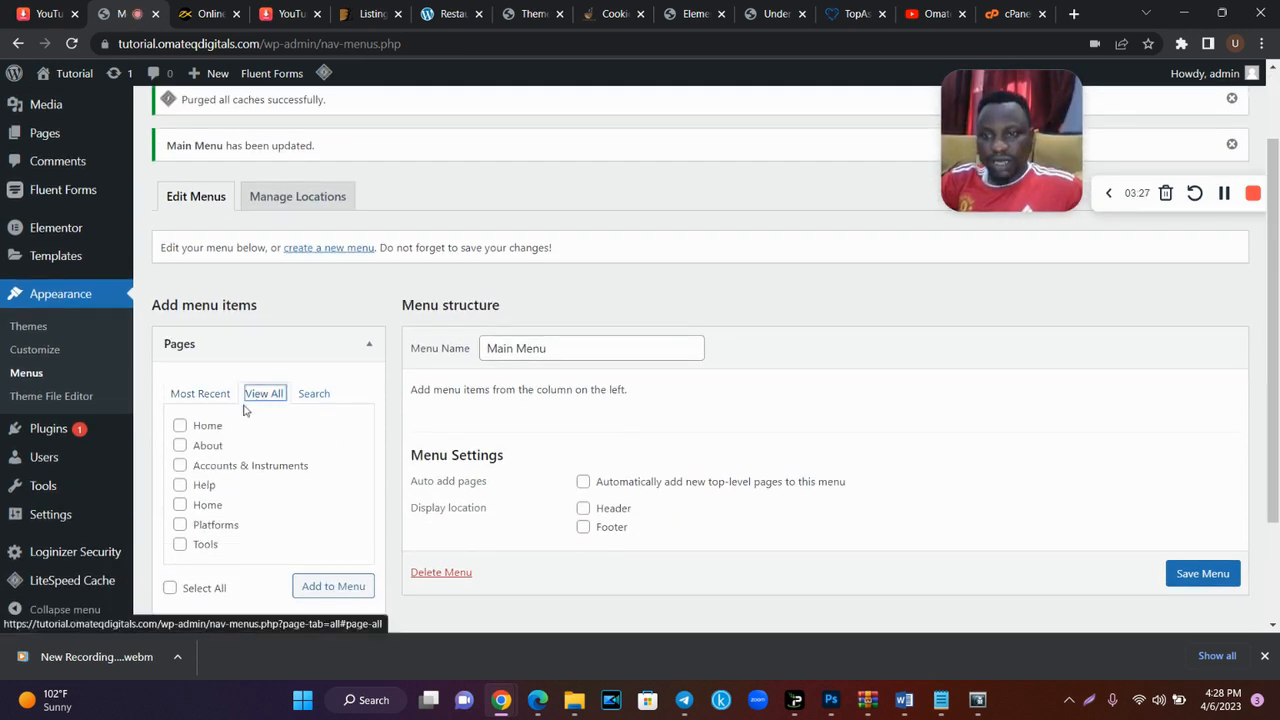
{"action": "left_click", "coordinate": [212, 426]}
{"action": "left_click", "coordinate": [210, 446]}
{"action": "left_click", "coordinate": [216, 468]}
{"action": "left_click", "coordinate": [211, 486]}
{"action": "left_click", "coordinate": [214, 505]}
{"action": "left_click", "coordinate": [217, 525]}
{"action": "left_click", "coordinate": [220, 546]}
{"action": "left_click", "coordinate": [222, 543]}
{"action": "left_click", "coordinate": [334, 590]}
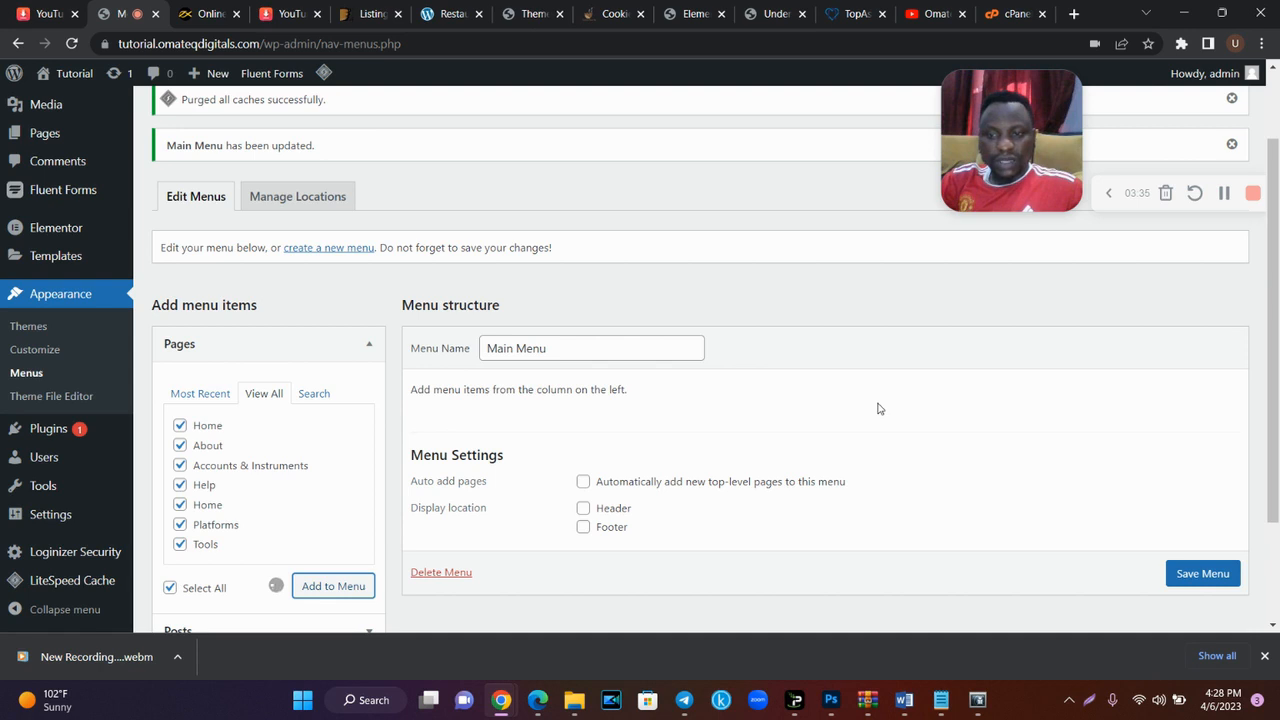
- Remove the Home custom link from Main Menu and move the Home page item above About
{"action": "scroll", "coordinate": [1273, 328], "scroll_direction": "down", "scroll_amount": 2}
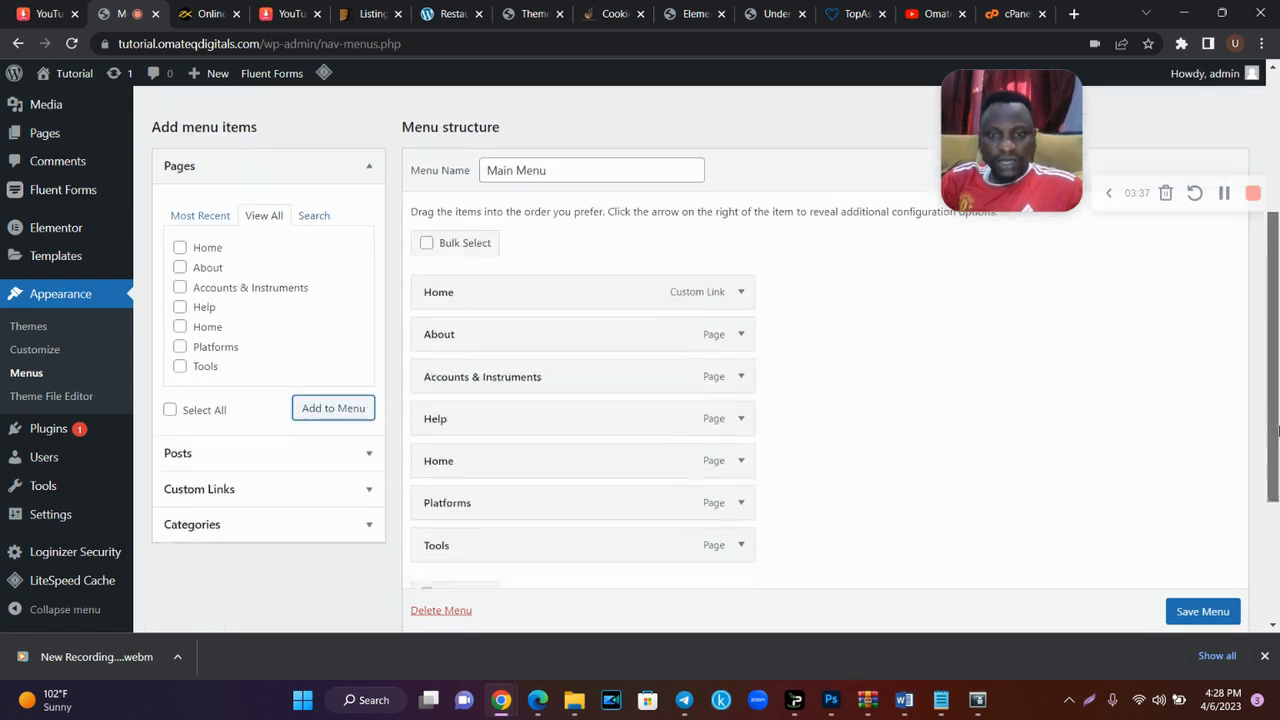
{"action": "left_click", "coordinate": [741, 231]}
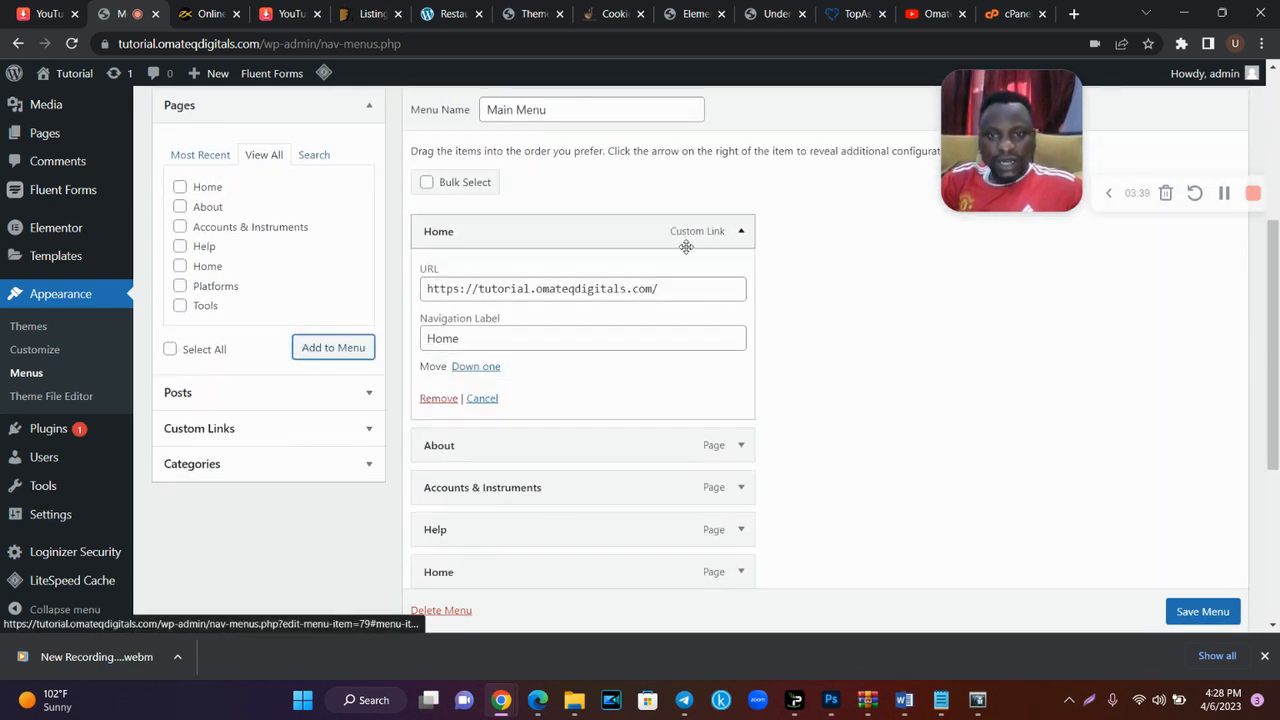
{"action": "left_click", "coordinate": [436, 398]}
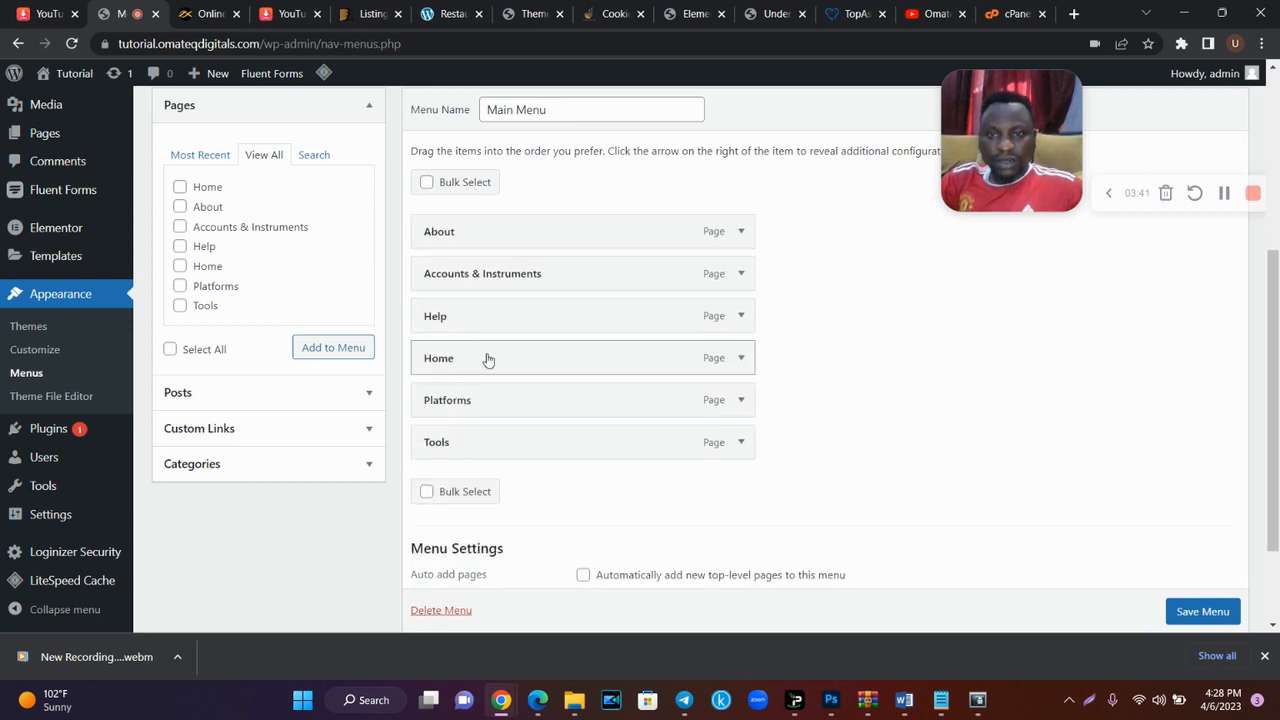
{"action": "left_click_drag", "start_coordinate": [487, 371], "coordinate": [489, 241]}
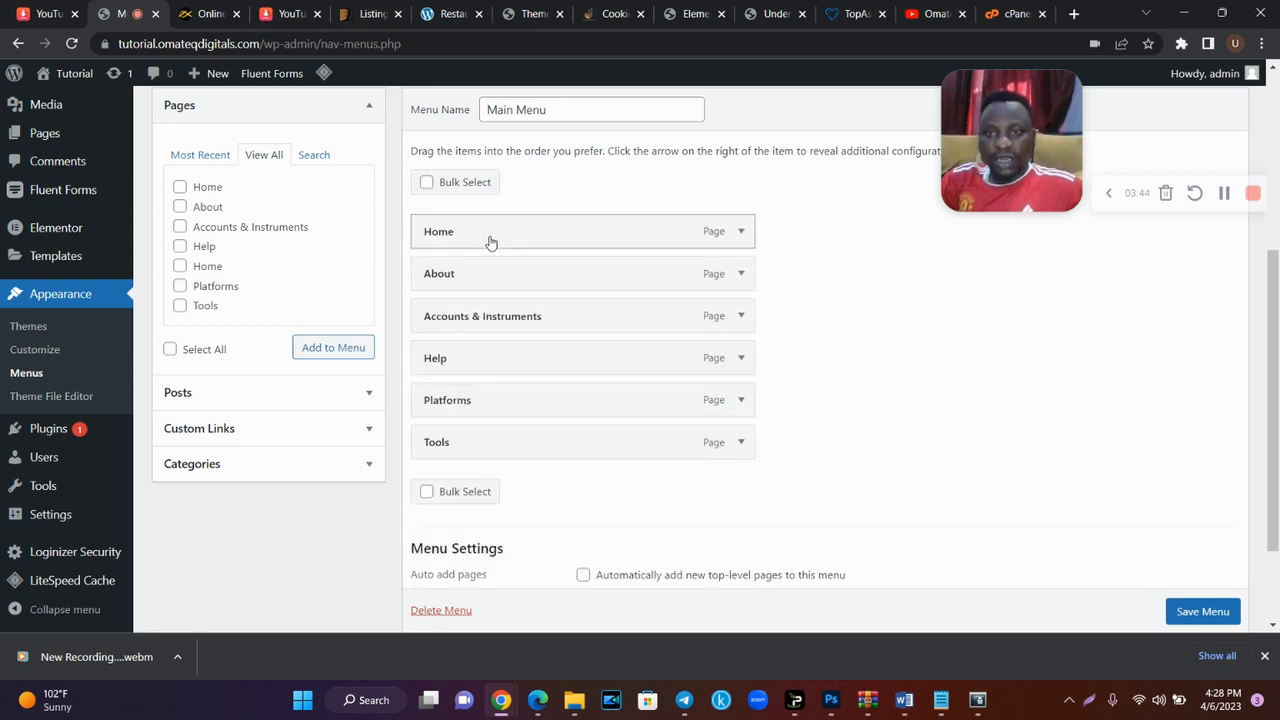
- Check the Exness navigation for a Home entry and remove the Home page item from Main Menu accordingly
{"action": "left_click", "coordinate": [208, 15]}
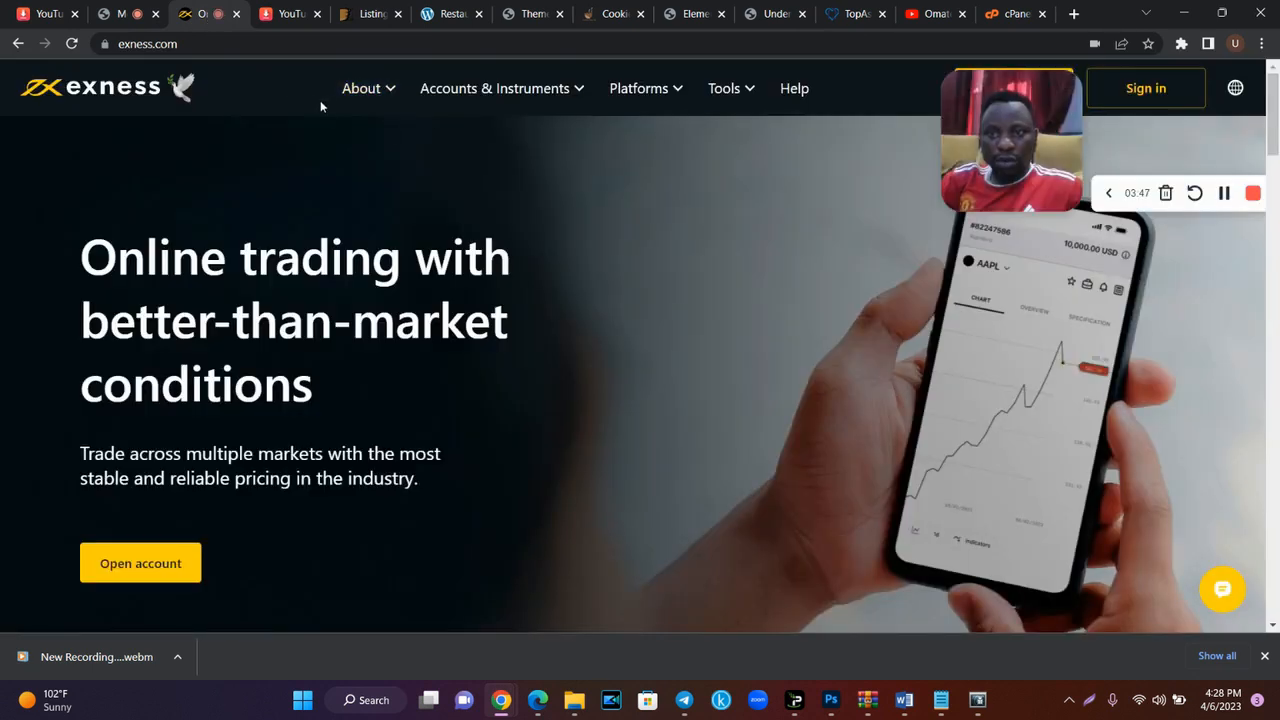
{"action": "left_click", "coordinate": [120, 14]}
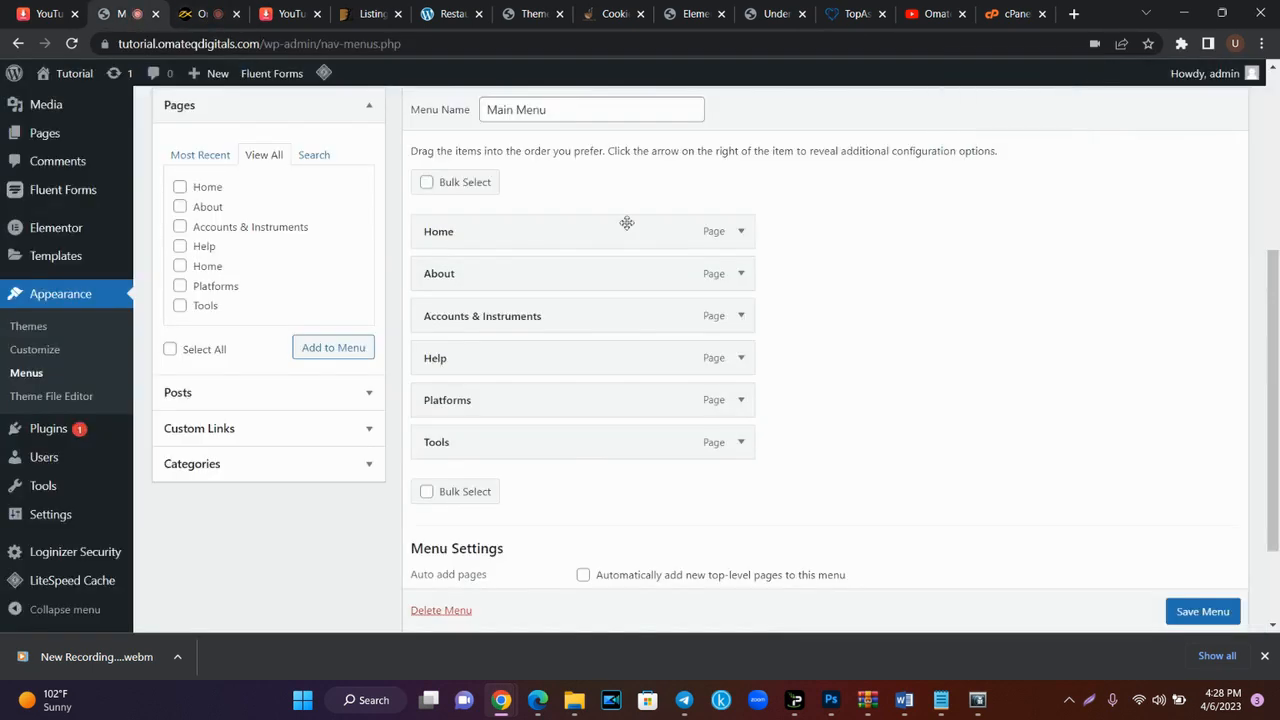
{"action": "left_click", "coordinate": [740, 231]}
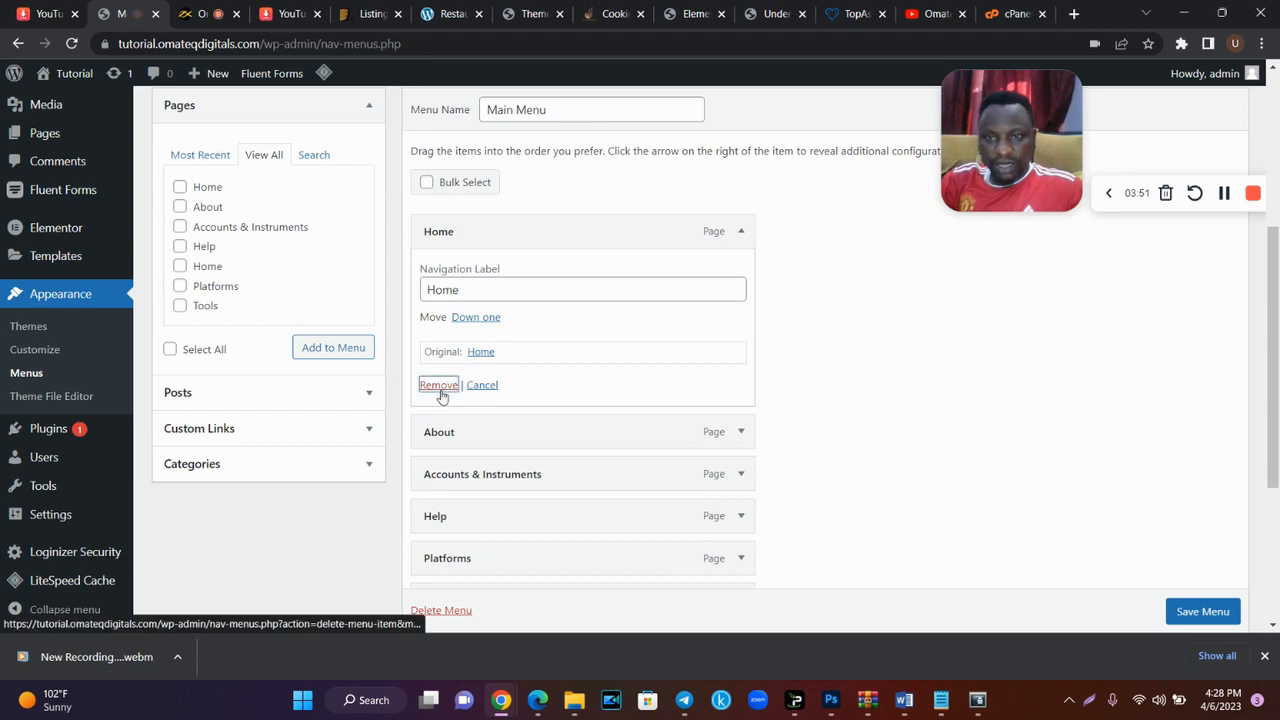
{"action": "left_click", "coordinate": [439, 383]}
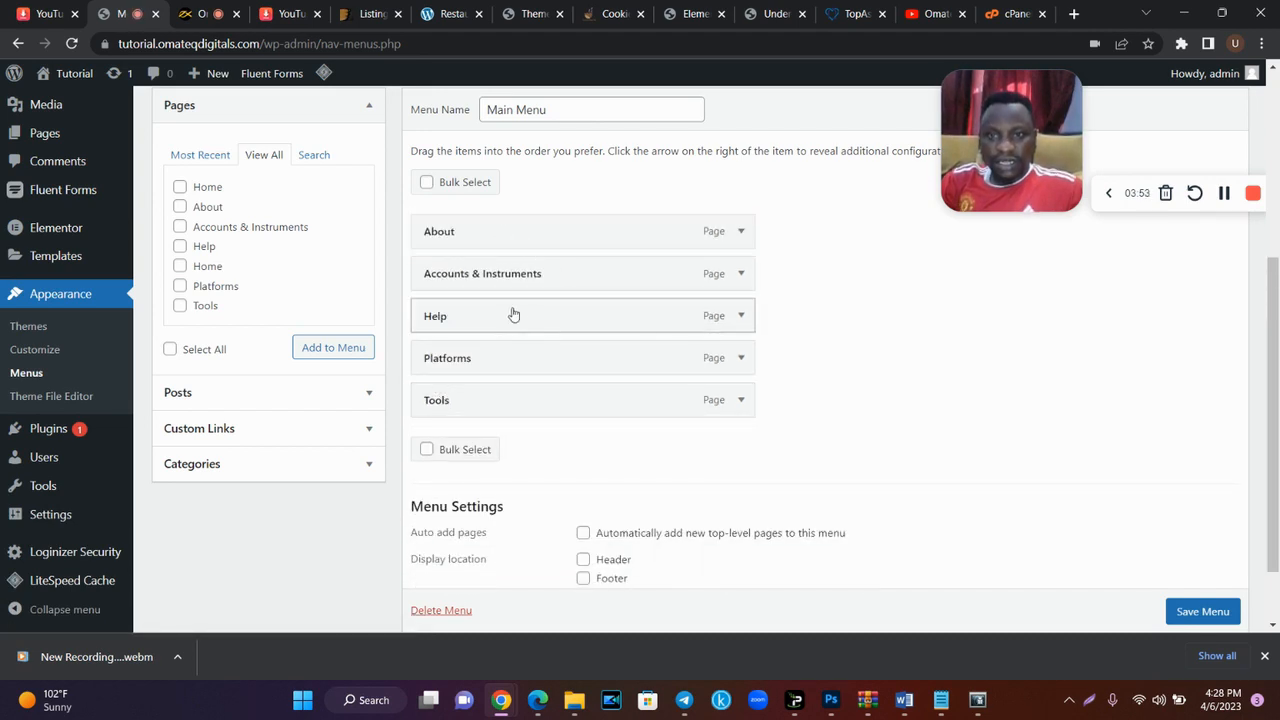
- Reorder Main Menu so Platforms and Tools come before Help, and save the menu
{"action": "left_click_drag", "start_coordinate": [491, 362], "coordinate": [486, 320]}
{"action": "left_click_drag", "start_coordinate": [484, 398], "coordinate": [478, 360]}
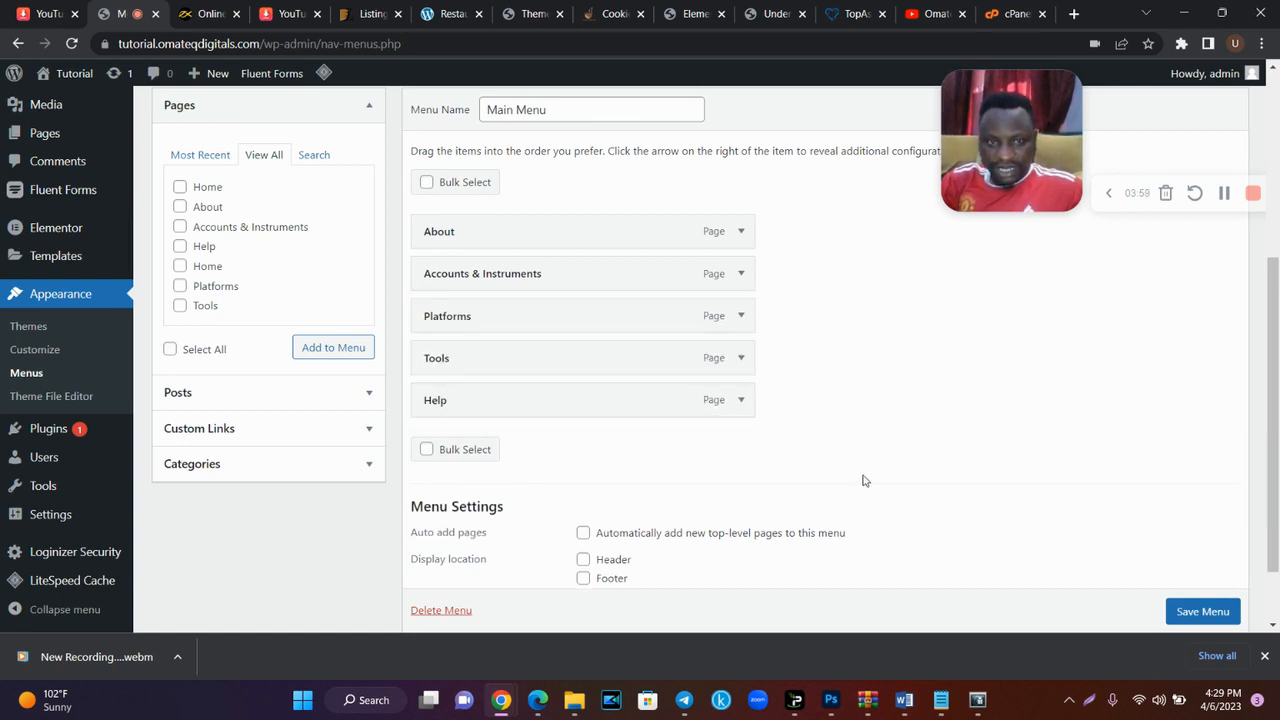
{"action": "left_click_drag", "start_coordinate": [1278, 405], "coordinate": [1278, 427]}
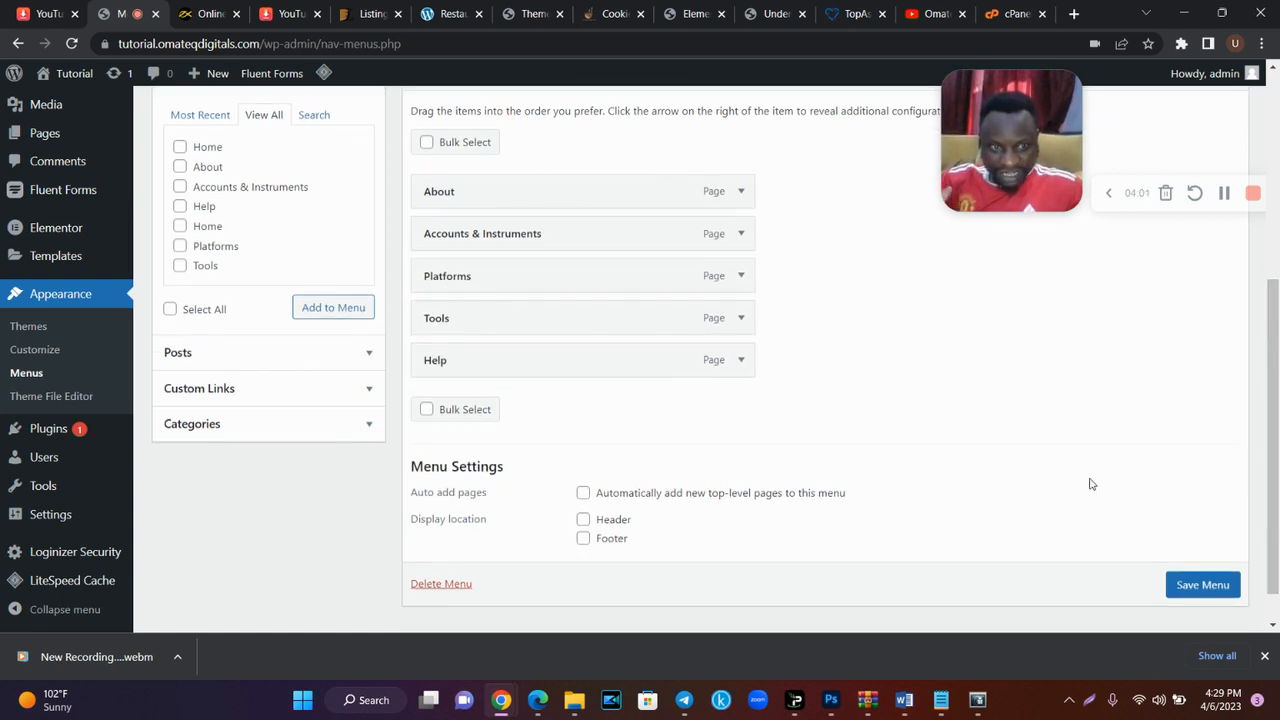
{"action": "left_click", "coordinate": [1219, 587]}
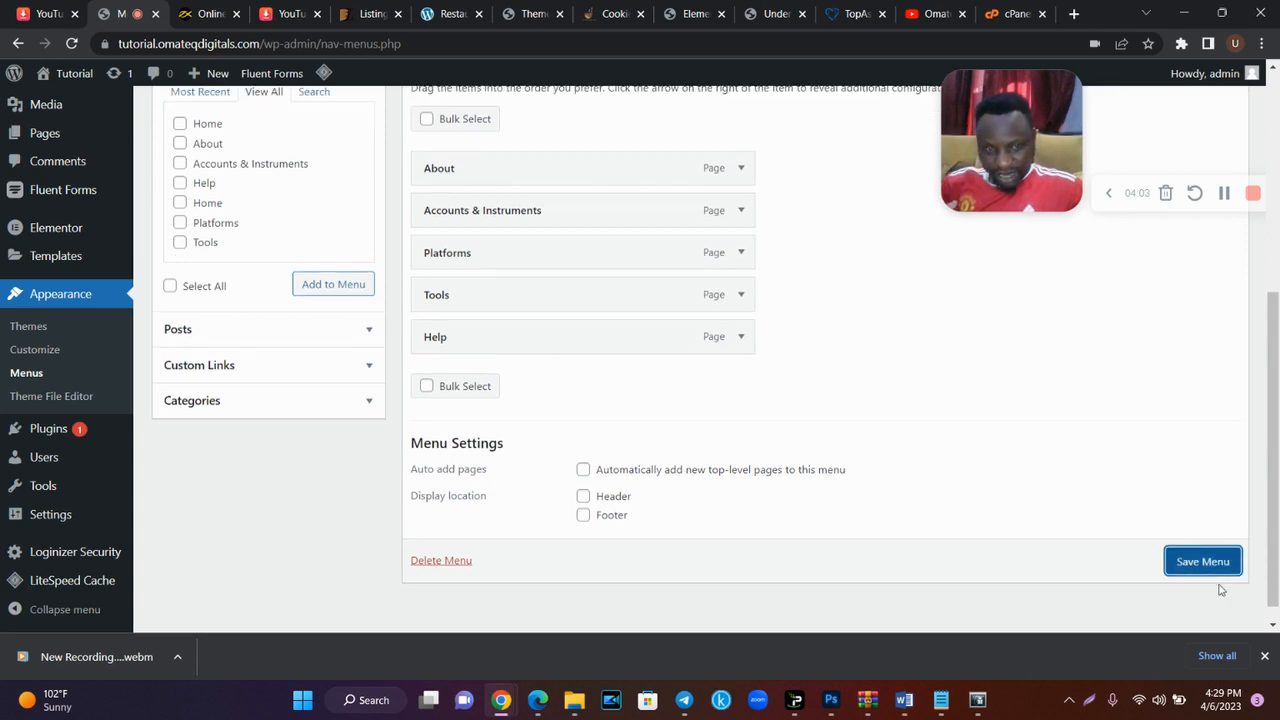
{"action": "left_click", "coordinate": [1193, 565]}
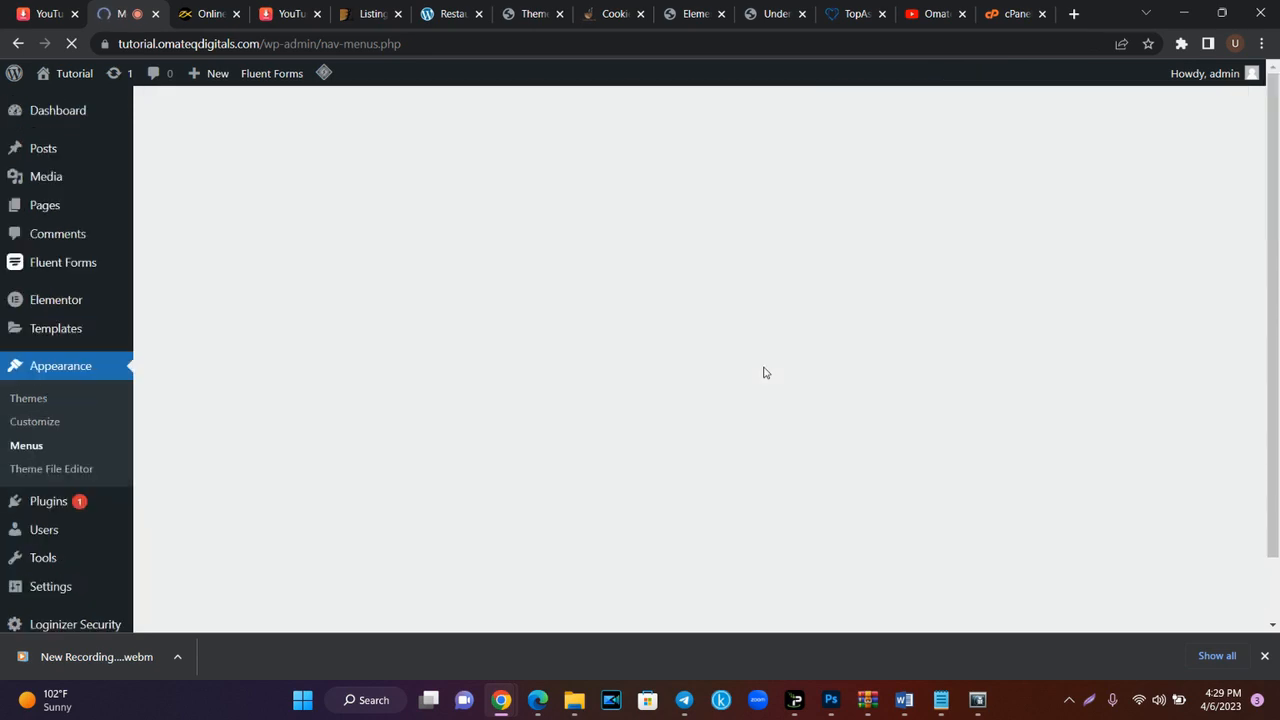
{"action": "scroll", "coordinate": [1278, 304], "scroll_direction": "down", "scroll_amount": 2}
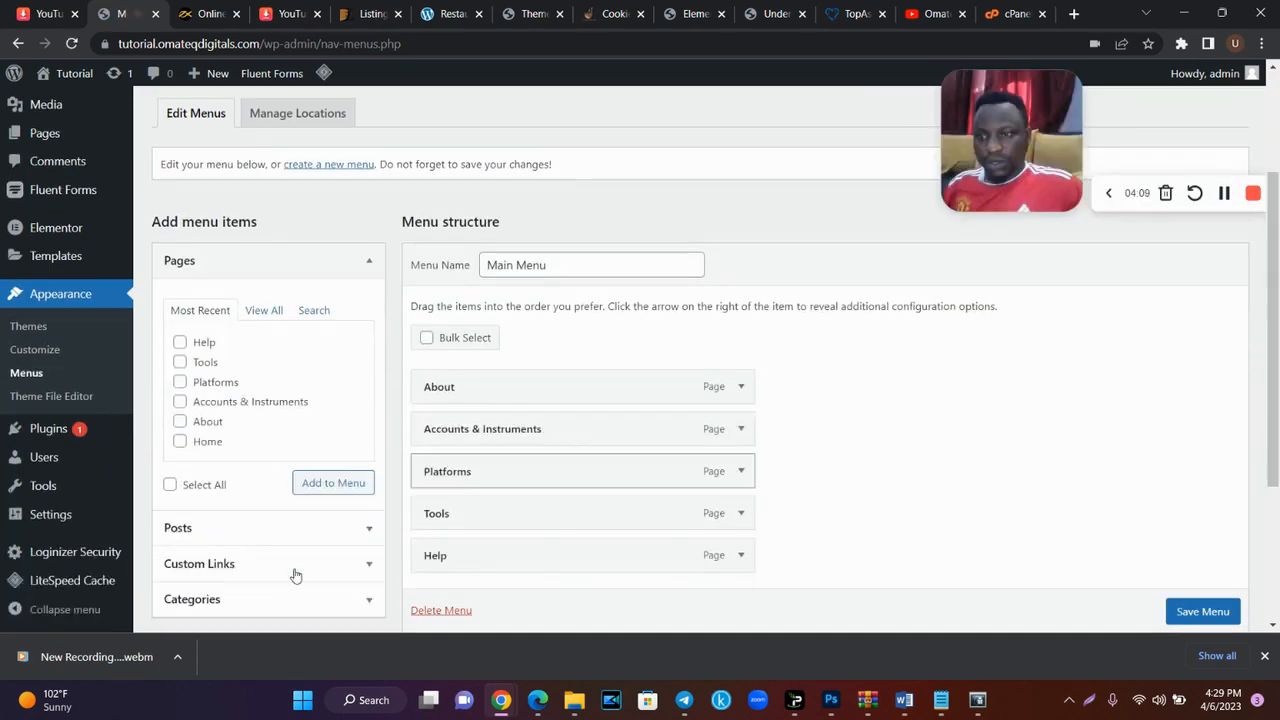
- In the Reading settings, make the homepage a static page using the Home page and save the changes
{"action": "mouse_move", "coordinate": [62, 520]}
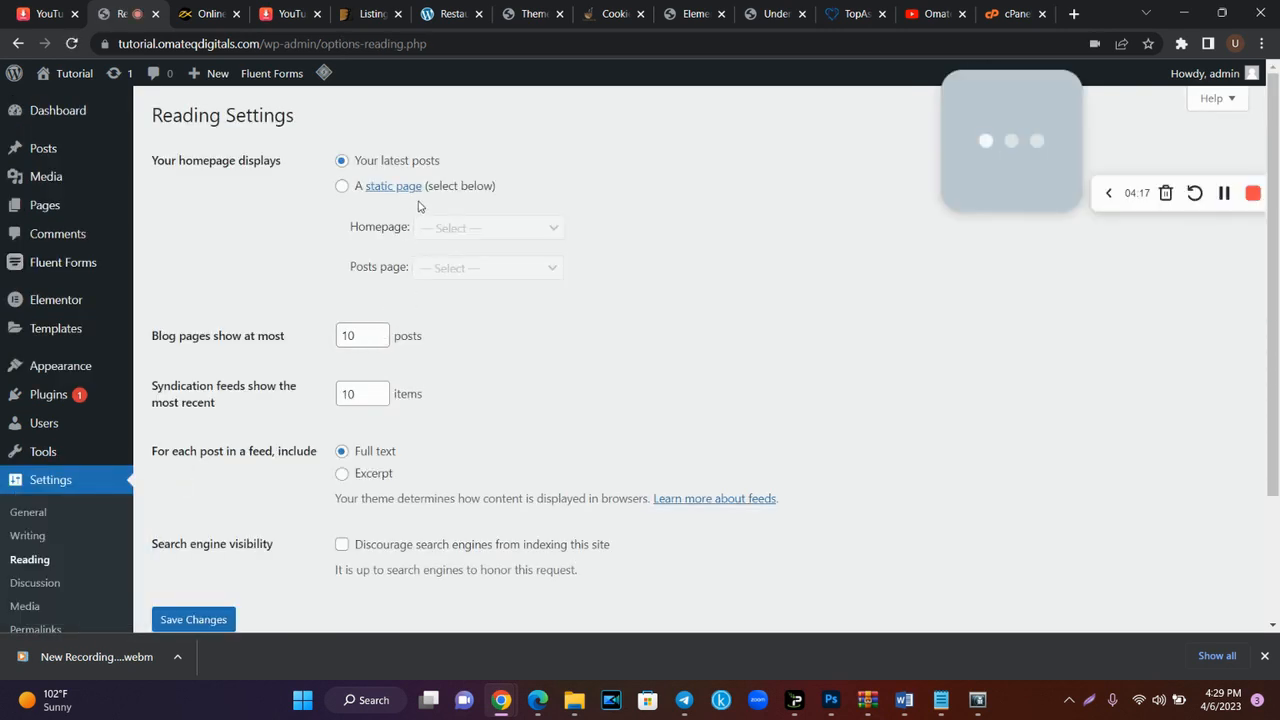
{"action": "left_click", "coordinate": [433, 194]}
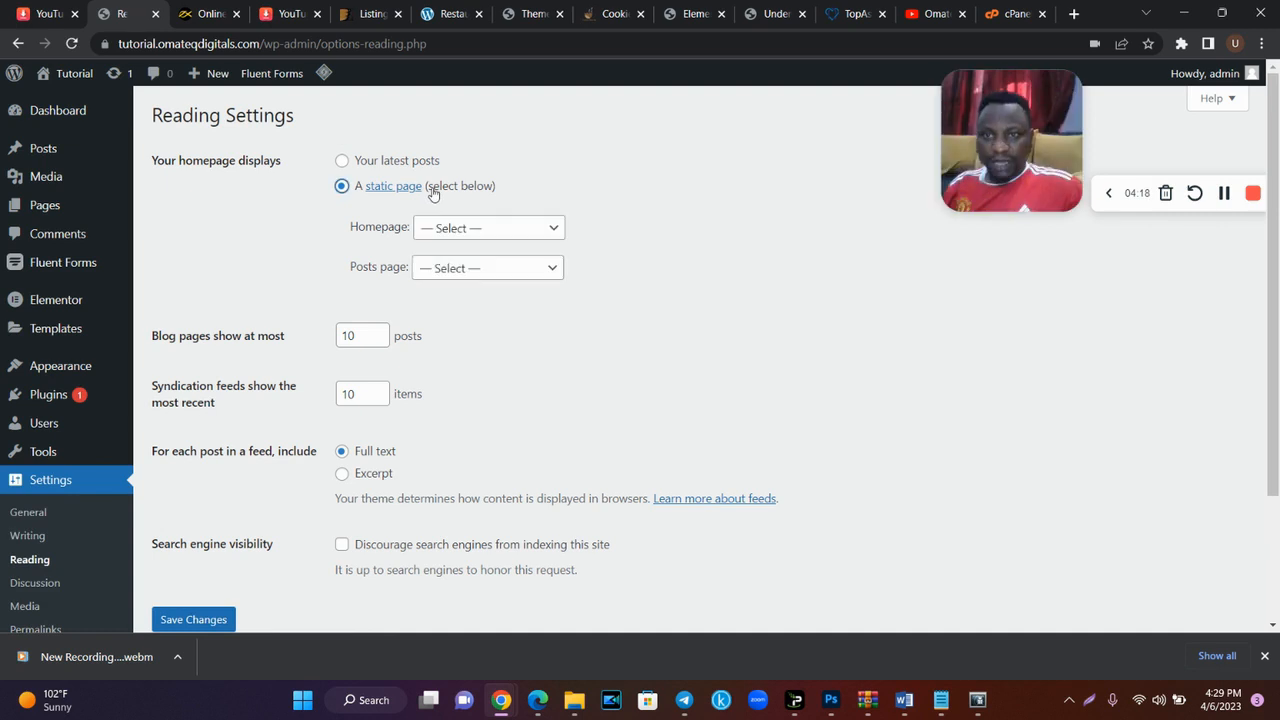
{"action": "left_click", "coordinate": [502, 227]}
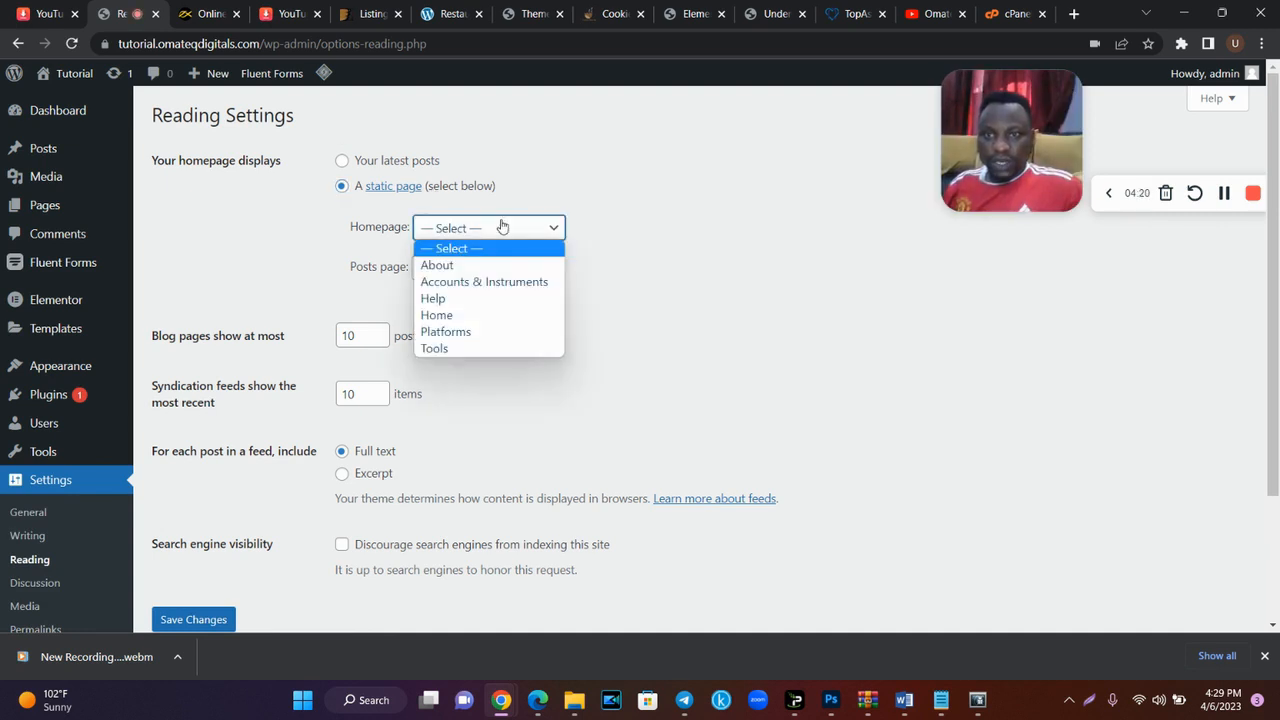
{"action": "left_click", "coordinate": [467, 318]}
{"action": "scroll", "coordinate": [450, 400], "scroll_direction": "down", "scroll_amount": 2}
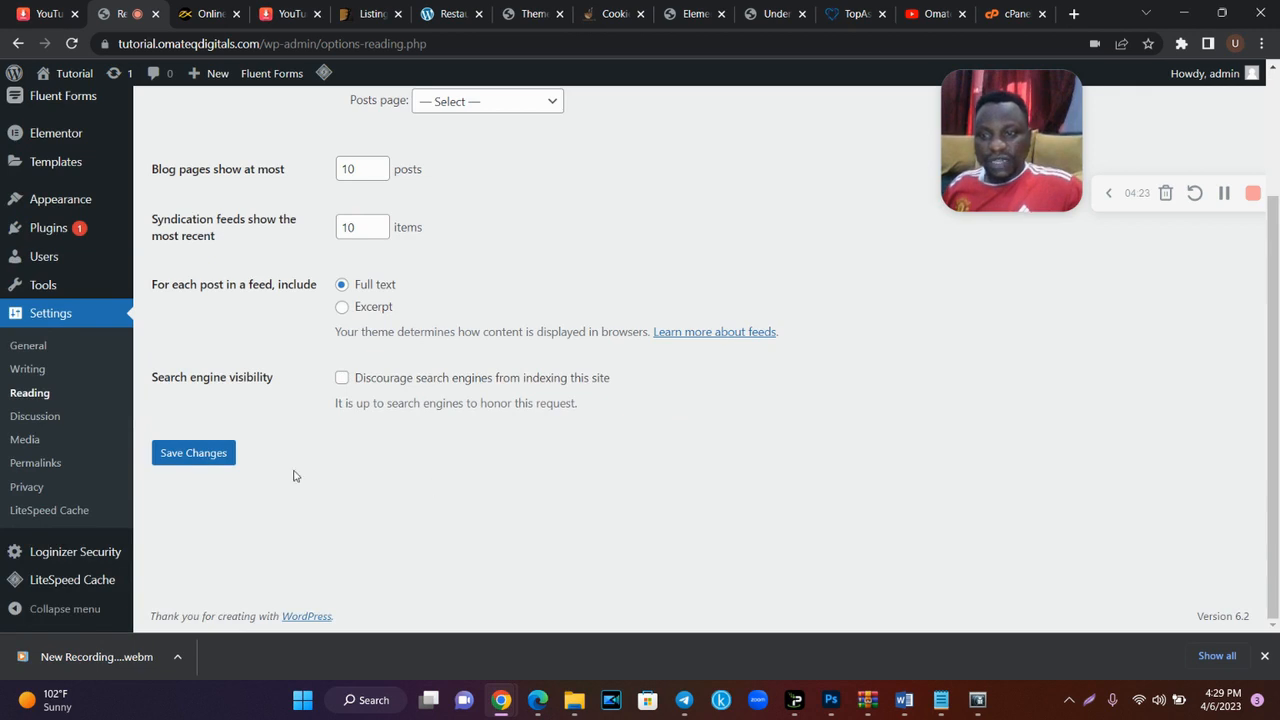
{"action": "left_click", "coordinate": [208, 455]}
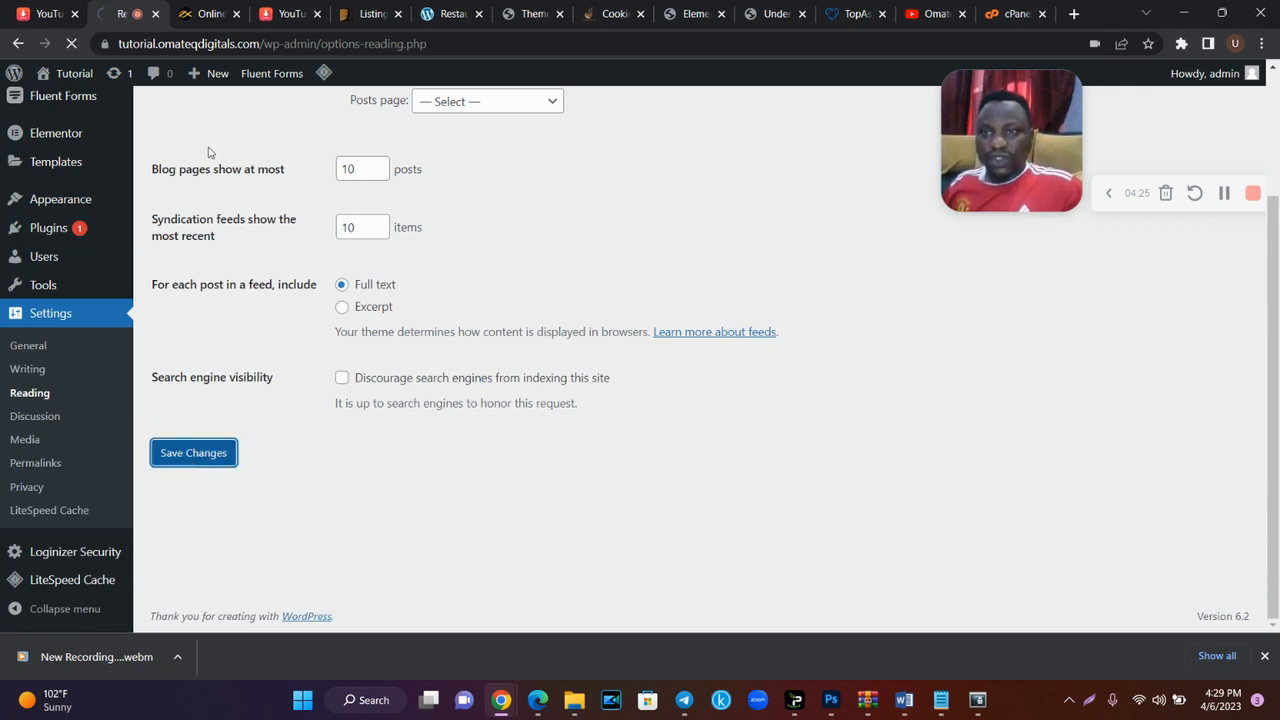
- Glance at the Exness homepage for reference and open the Tutorial site's front page in a new browser tab
{"action": "left_click", "coordinate": [205, 14]}
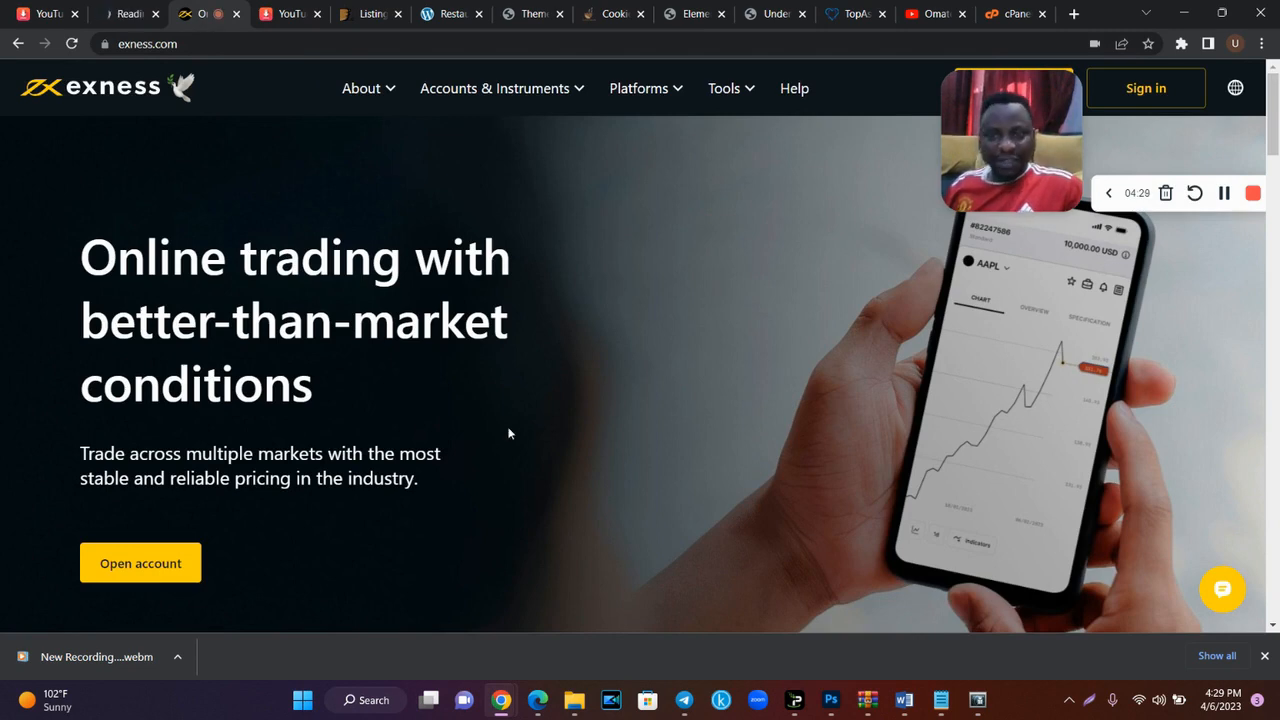
{"action": "left_click", "coordinate": [140, 10]}
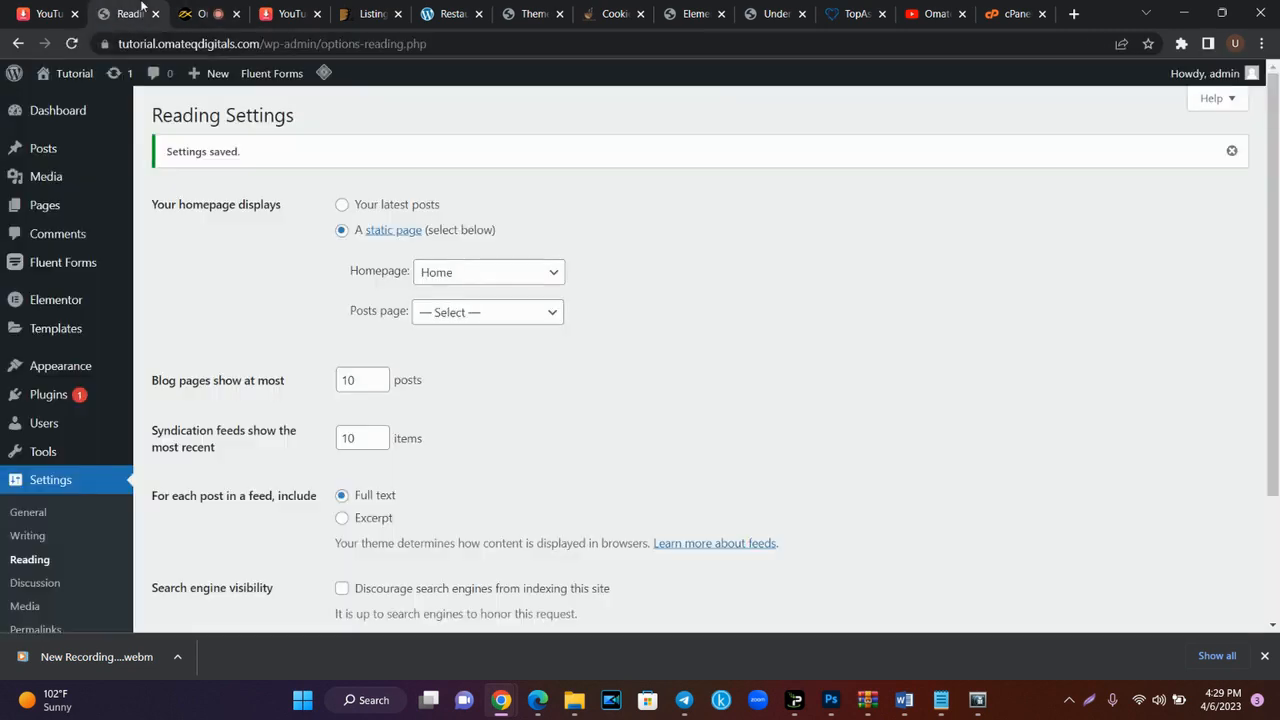
{"action": "mouse_move", "coordinate": [78, 78]}
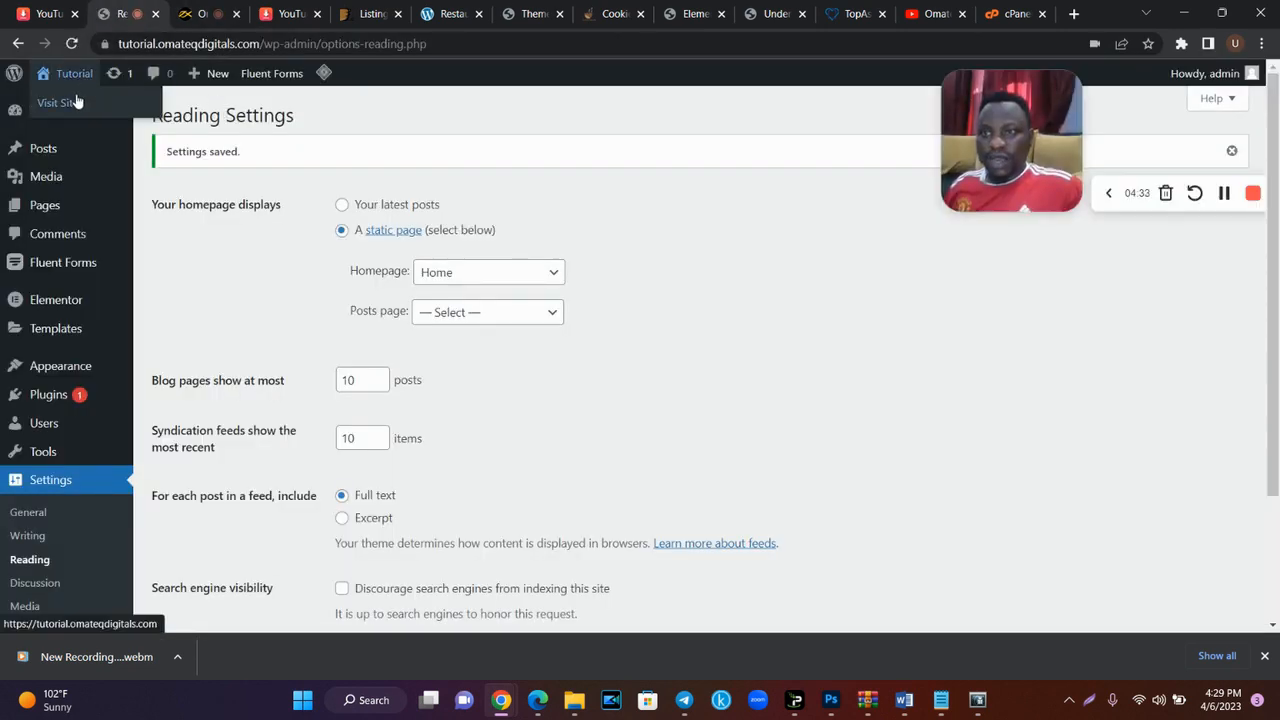
{"action": "right_click", "coordinate": [72, 106]}
{"action": "left_click", "coordinate": [108, 117]}
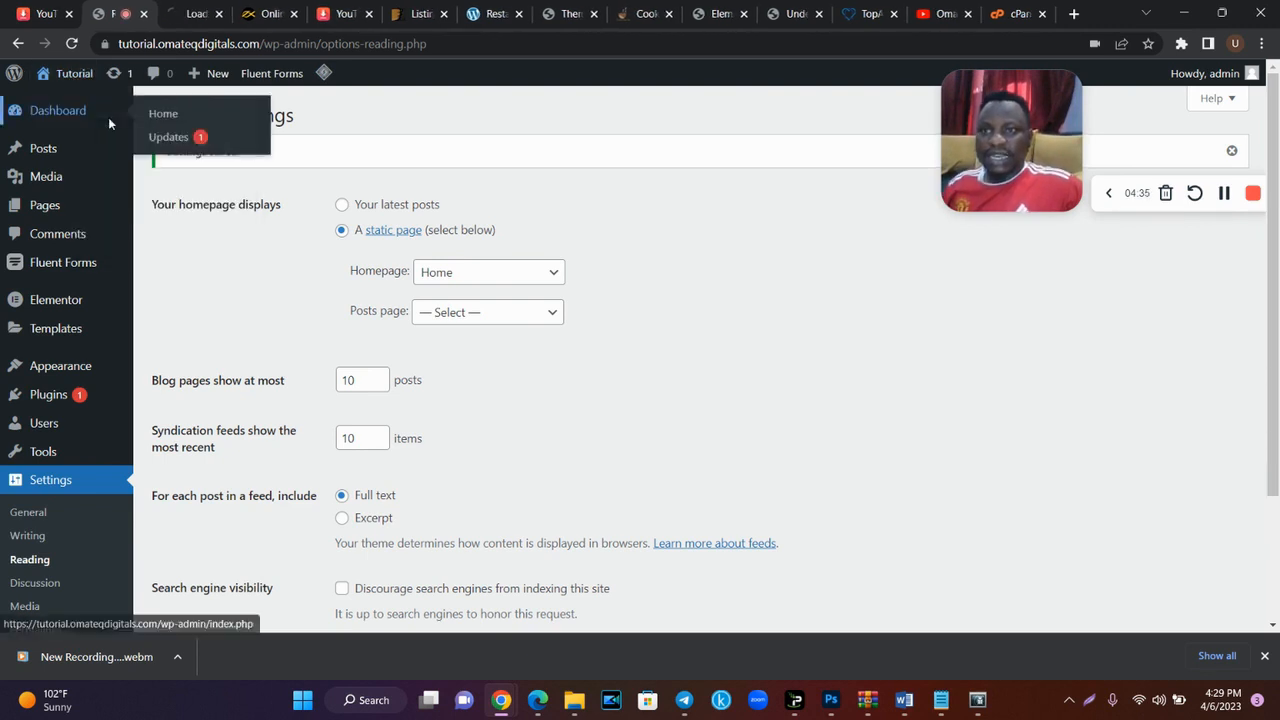
{"action": "left_click", "coordinate": [213, 7]}
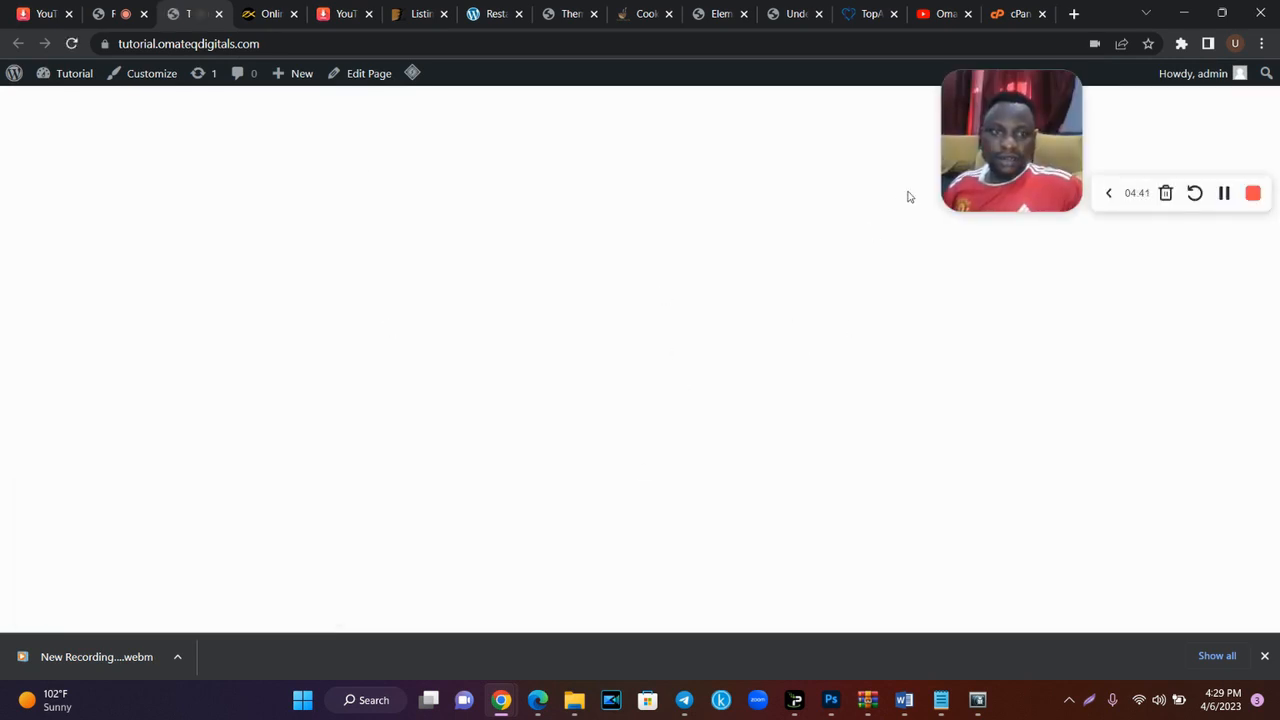
- Close the downloads bar and open the Home page for editing with Elementor
{"action": "left_click", "coordinate": [1108, 194]}
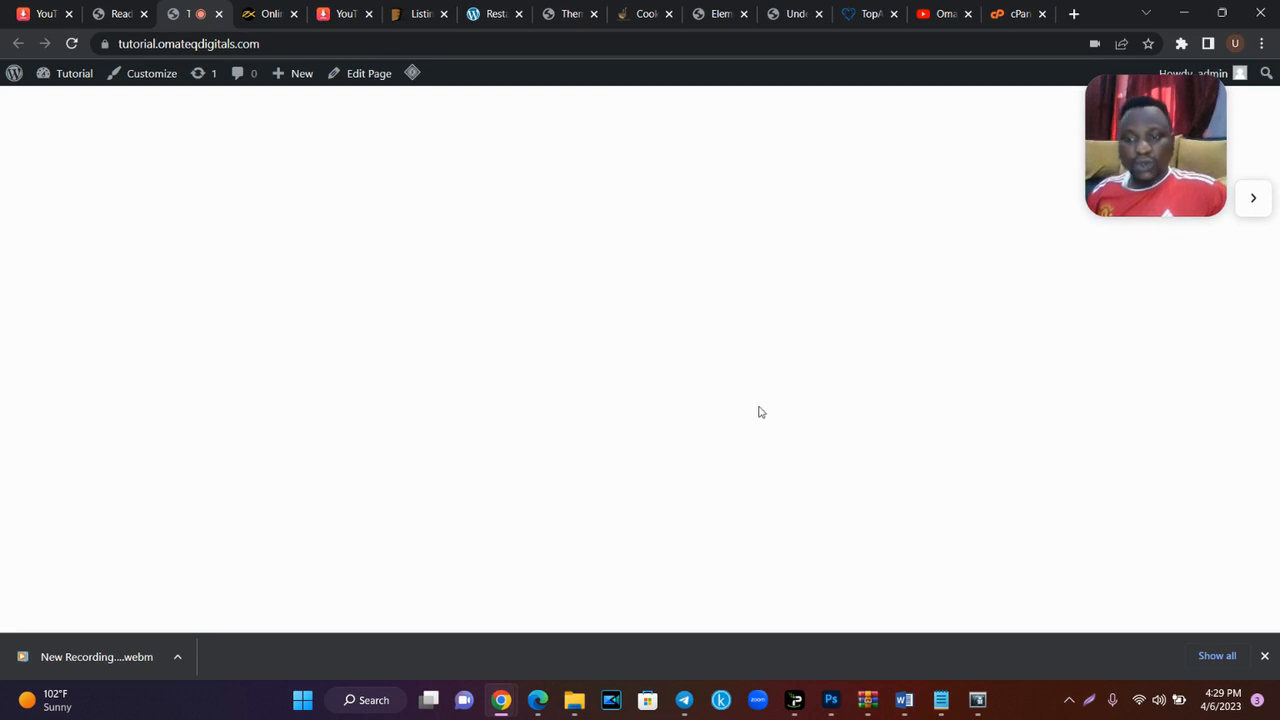
{"action": "left_click", "coordinate": [1266, 655]}
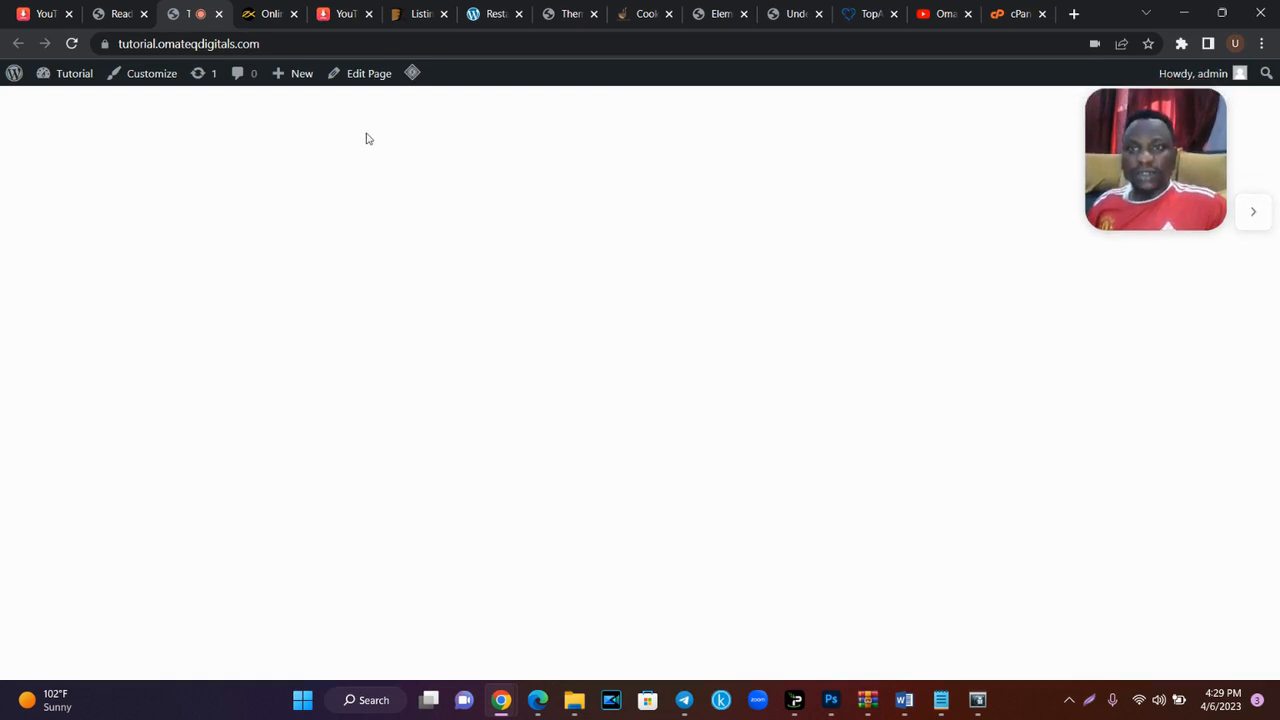
{"action": "left_click", "coordinate": [366, 86]}
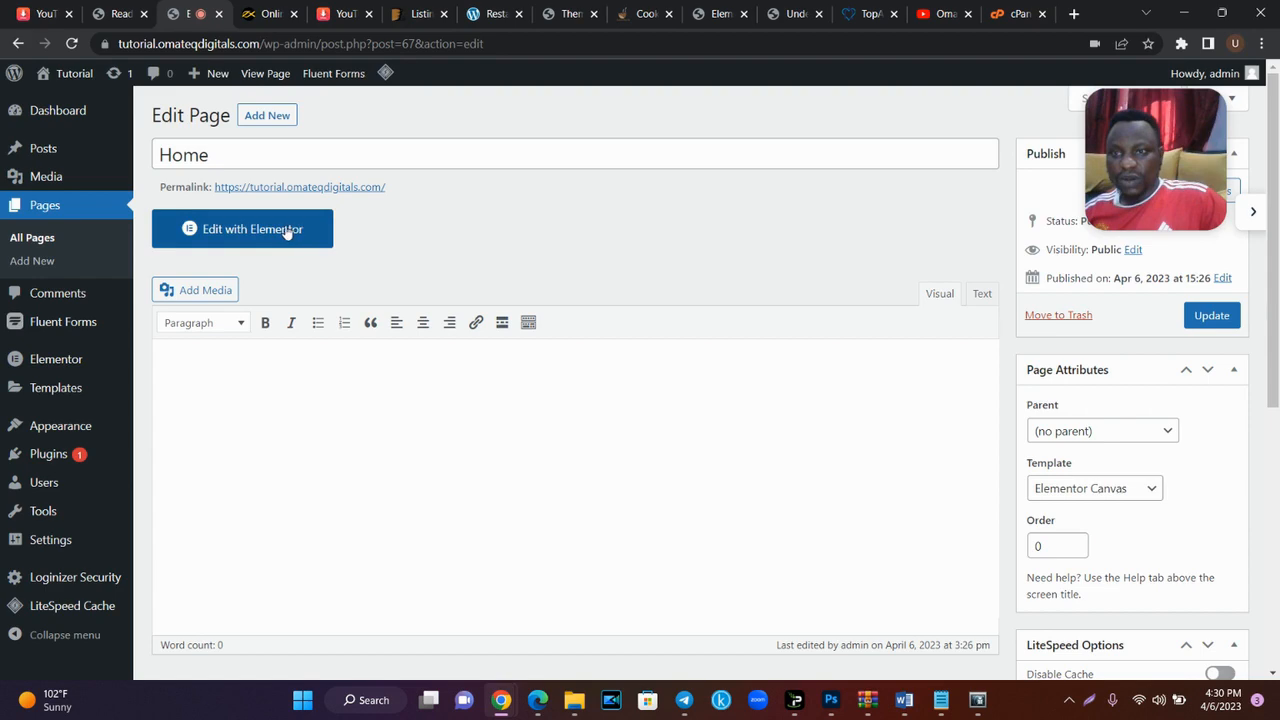
{"action": "left_click", "coordinate": [285, 230]}
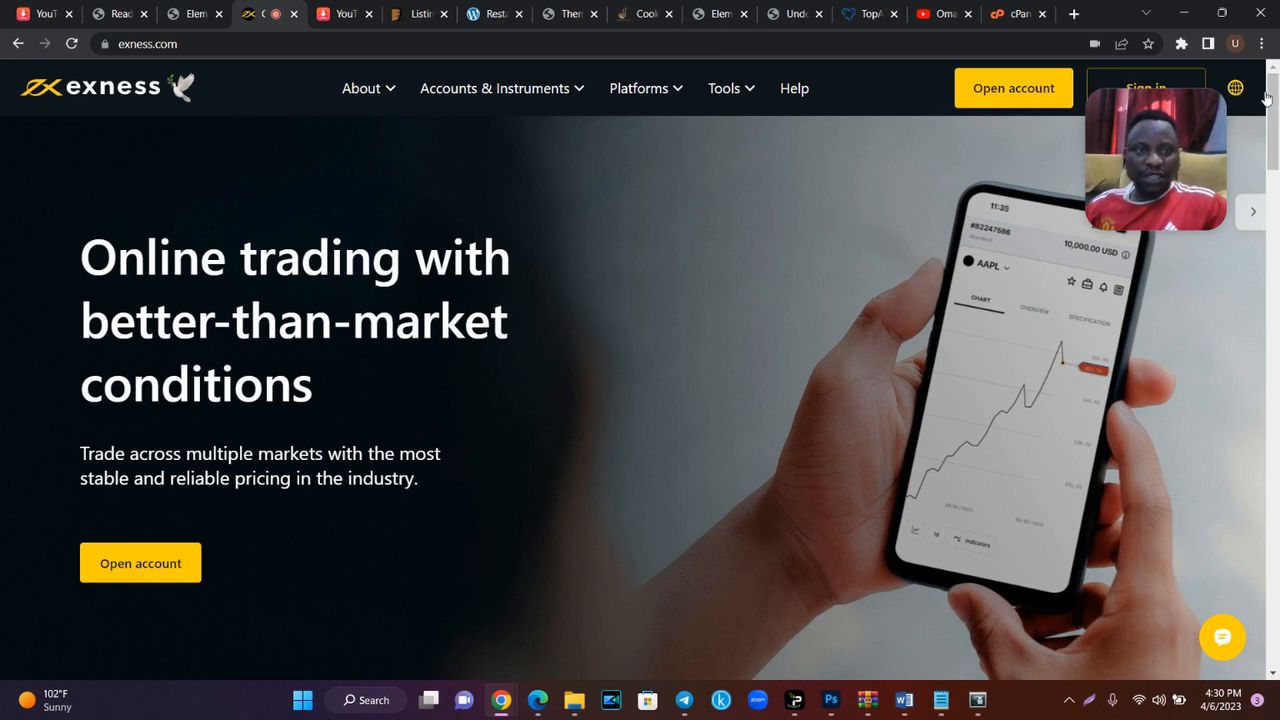
- Add a new section with six equal columns to the Home page in Elementor
{"action": "left_click", "coordinate": [197, 12]}
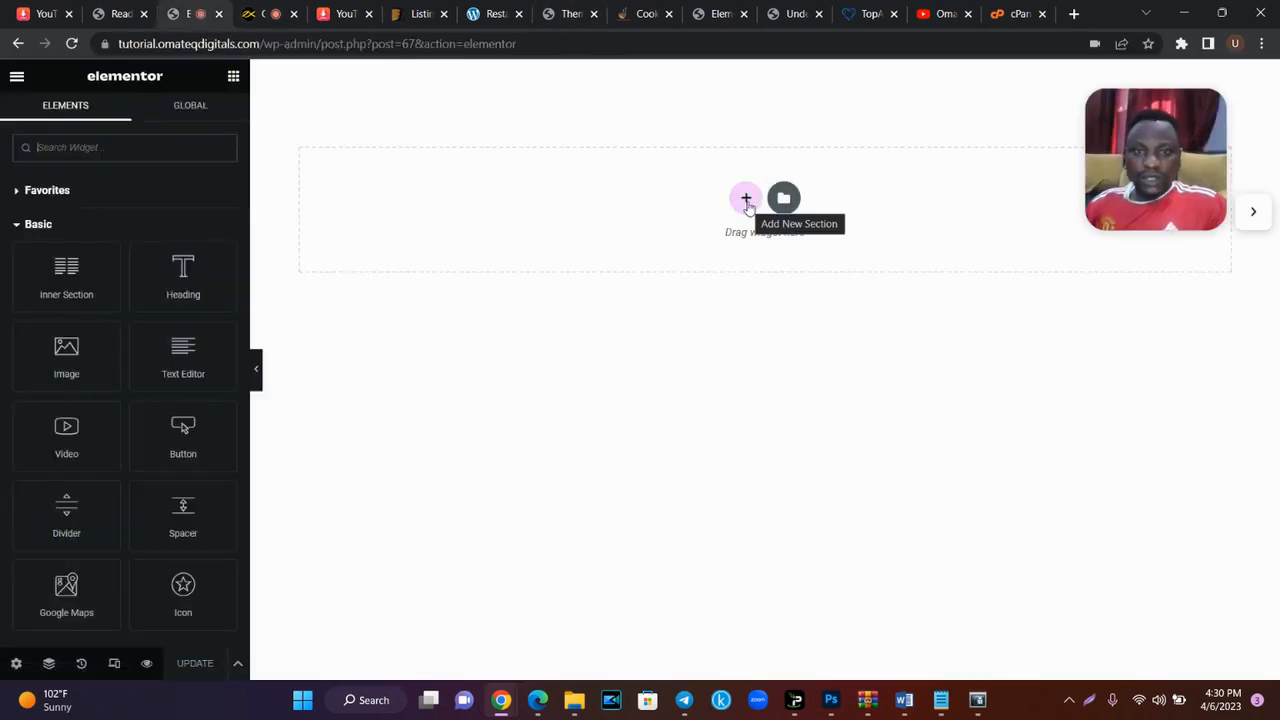
{"action": "left_click", "coordinate": [748, 204]}
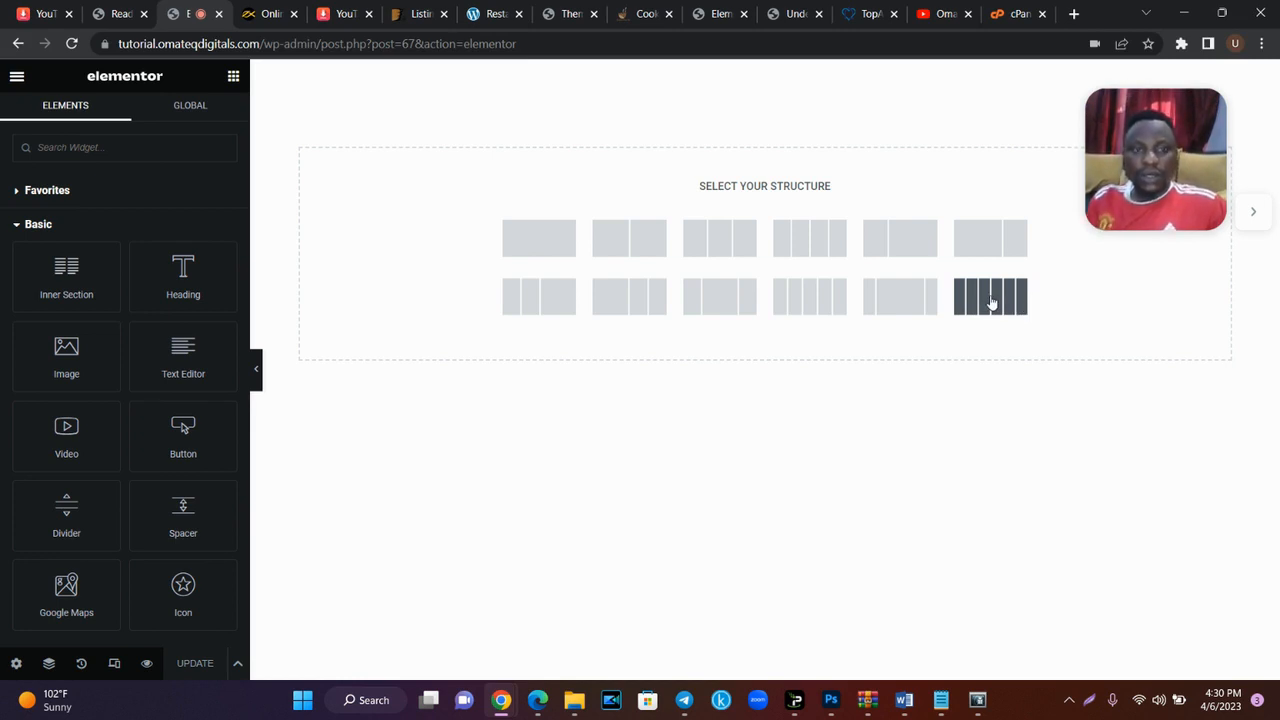
{"action": "left_click", "coordinate": [977, 298]}
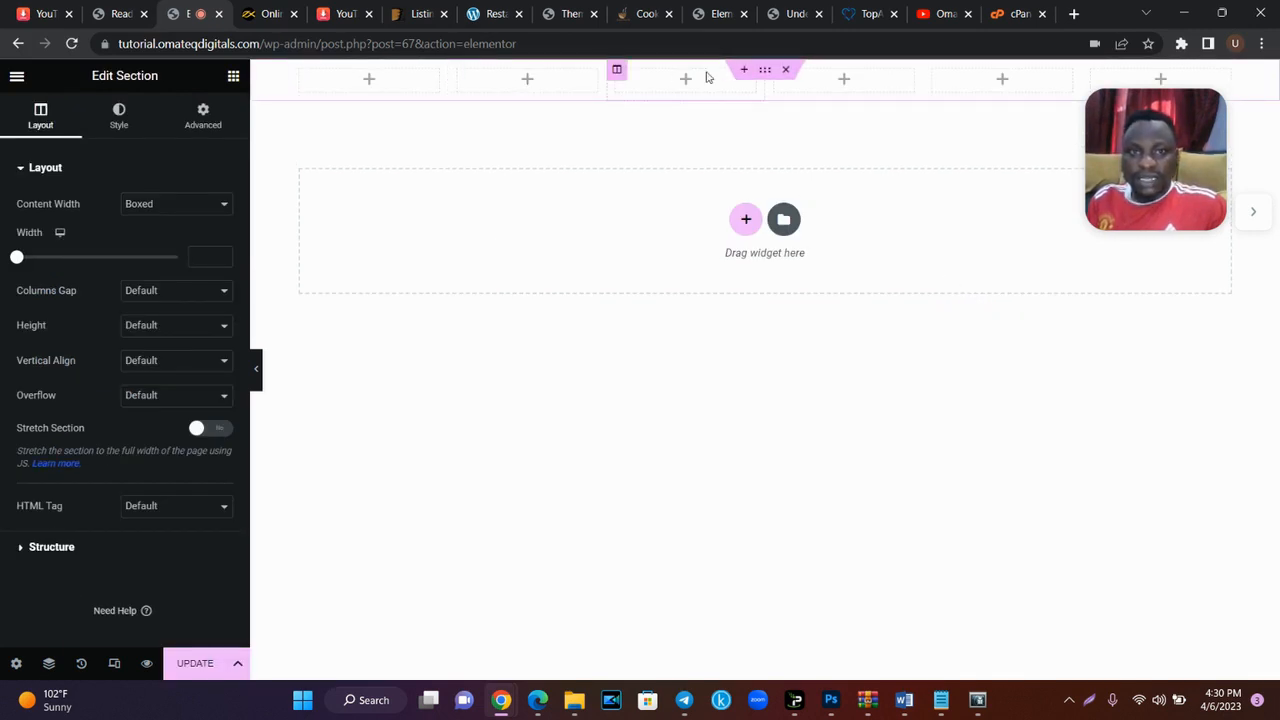
- Compare with the Exness header and set the six-column section's height to Min Height at 57 px
{"action": "left_click", "coordinate": [276, 12]}
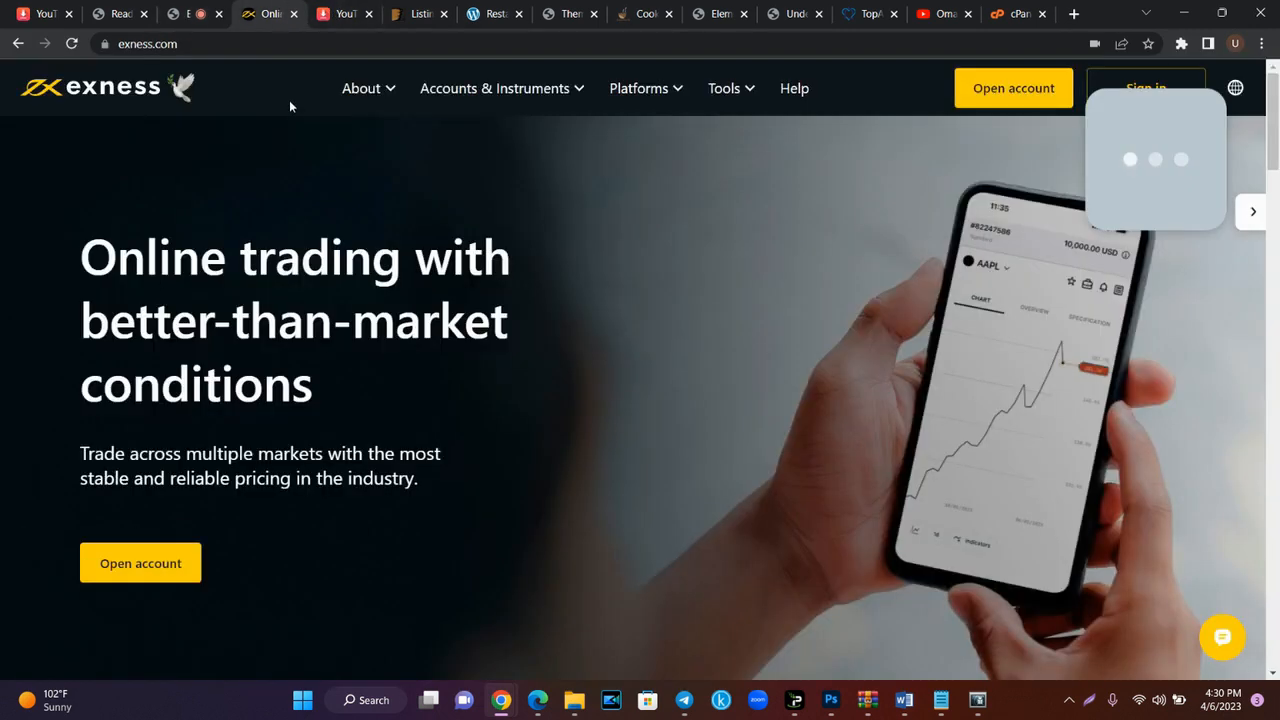
{"action": "left_click", "coordinate": [201, 12]}
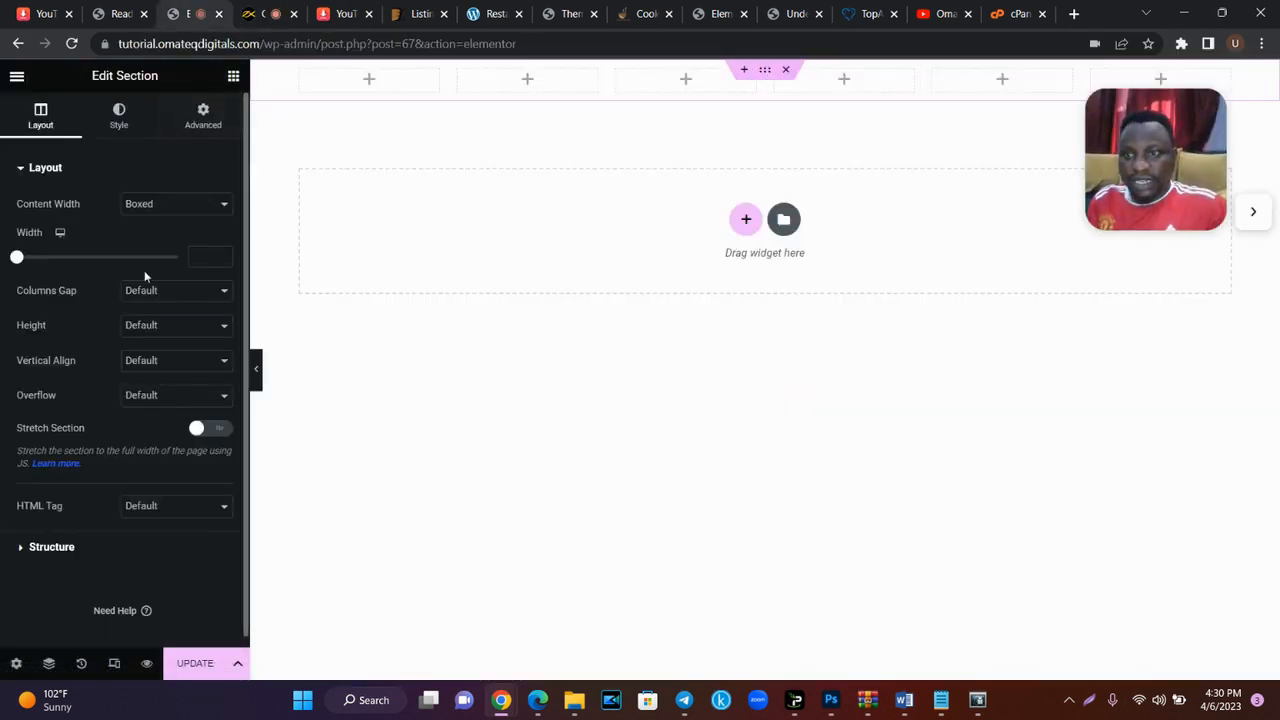
{"action": "left_click", "coordinate": [155, 325]}
{"action": "left_click", "coordinate": [166, 367]}
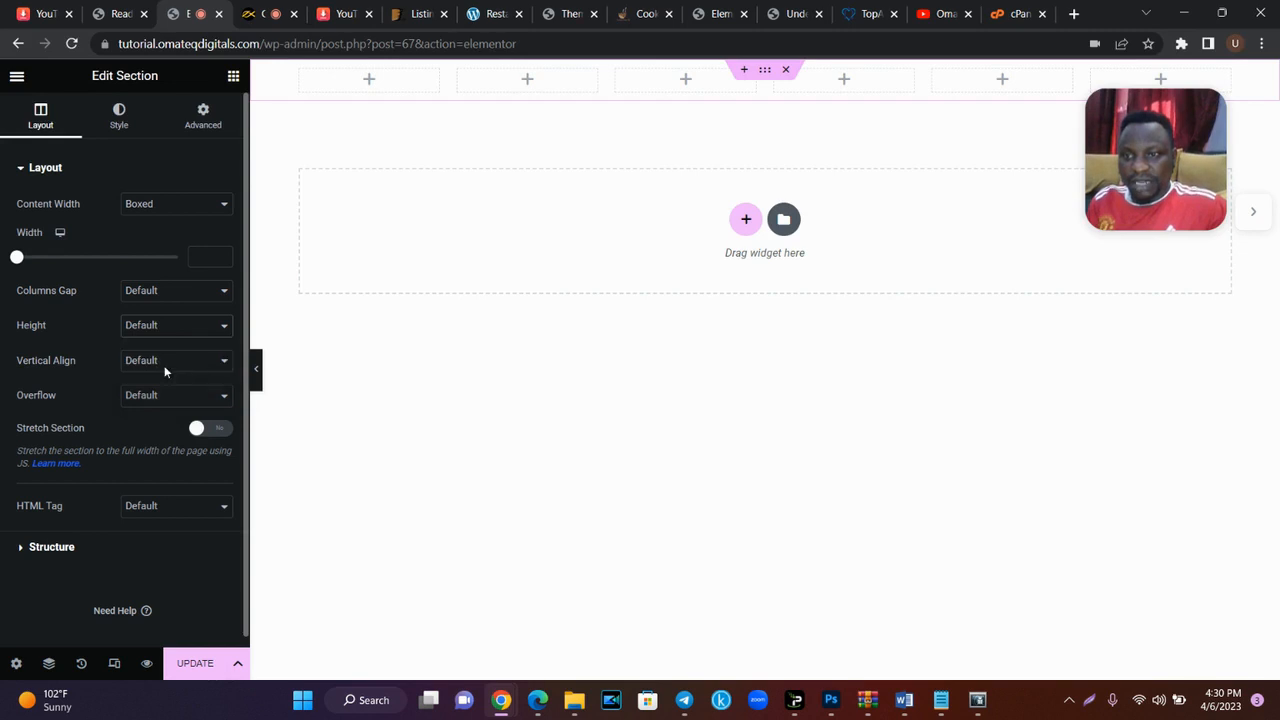
{"action": "left_click_drag", "start_coordinate": [61, 381], "coordinate": [23, 380]}
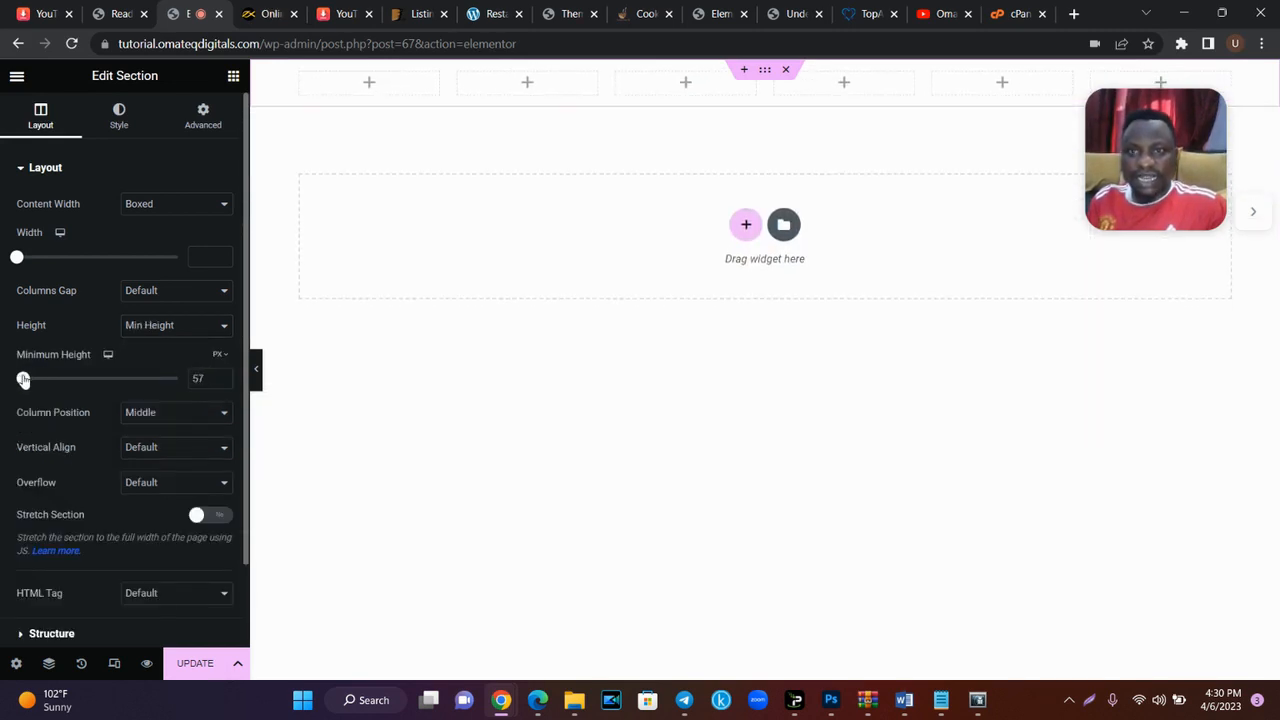
- Inspect the Exness header bar's height and background colour in the browser's developer tools, and close them
{"action": "left_click", "coordinate": [252, 12]}
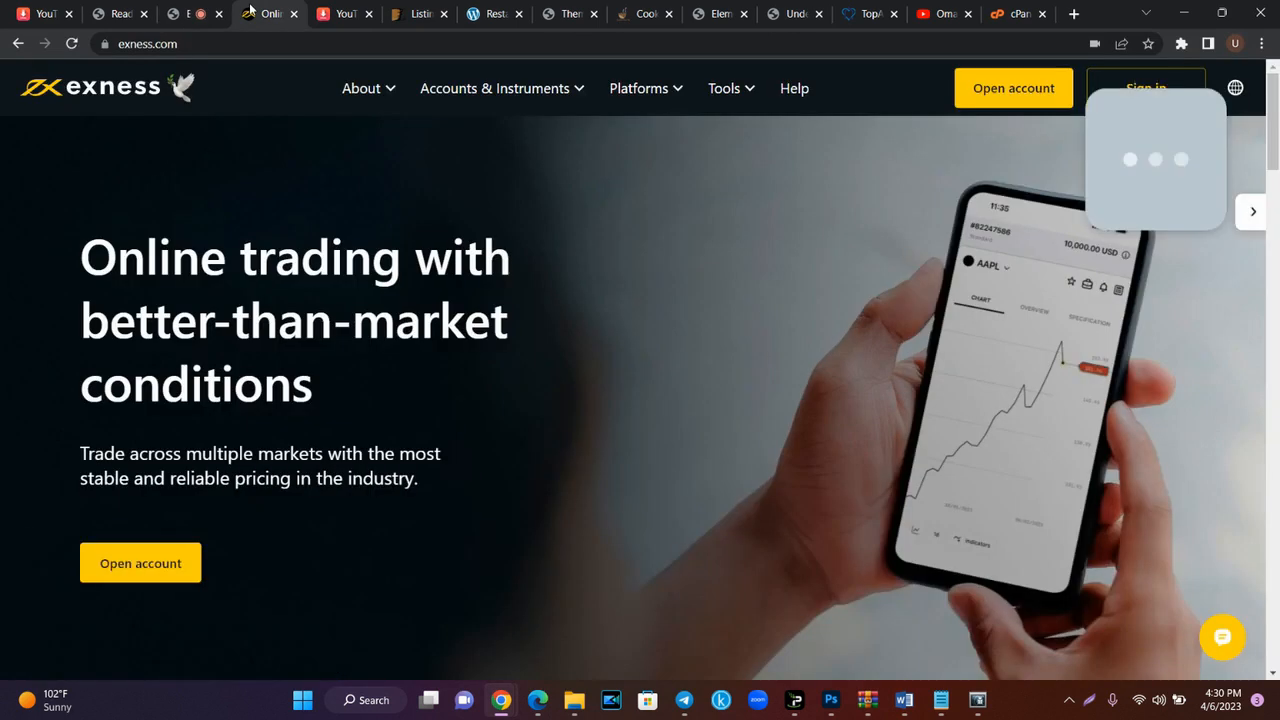
{"action": "right_click", "coordinate": [275, 98]}
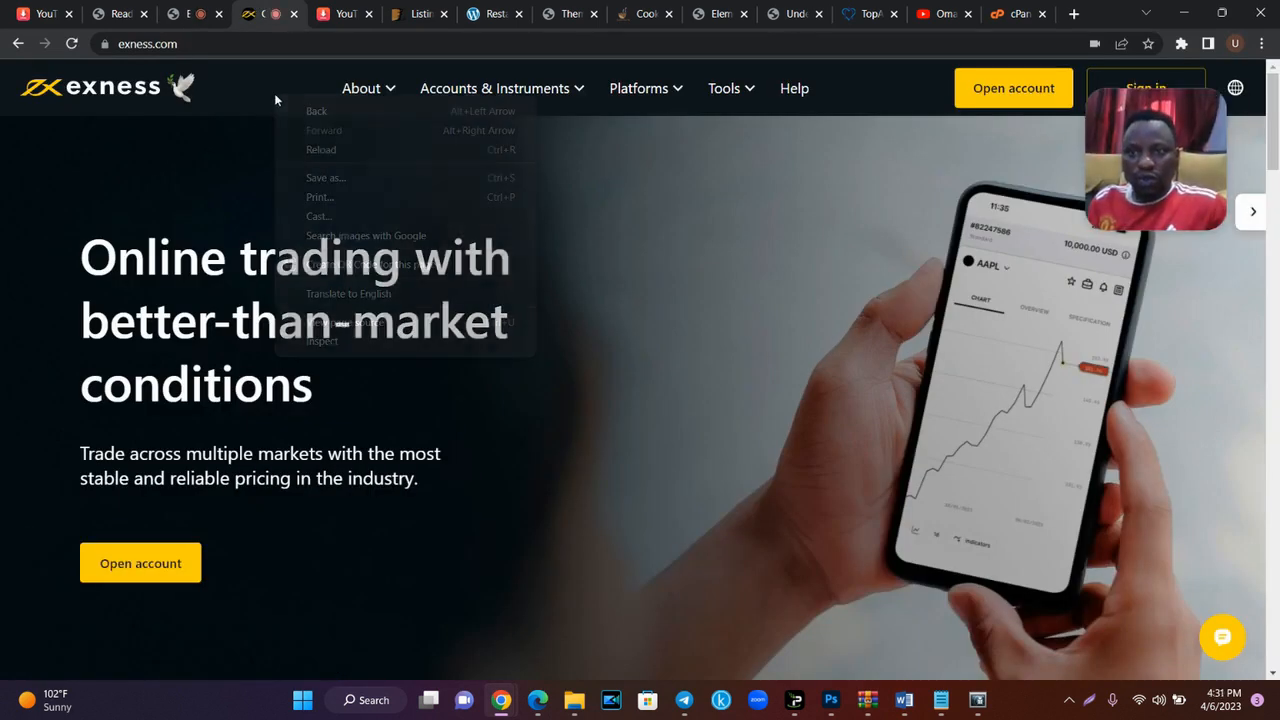
{"action": "left_click", "coordinate": [359, 347]}
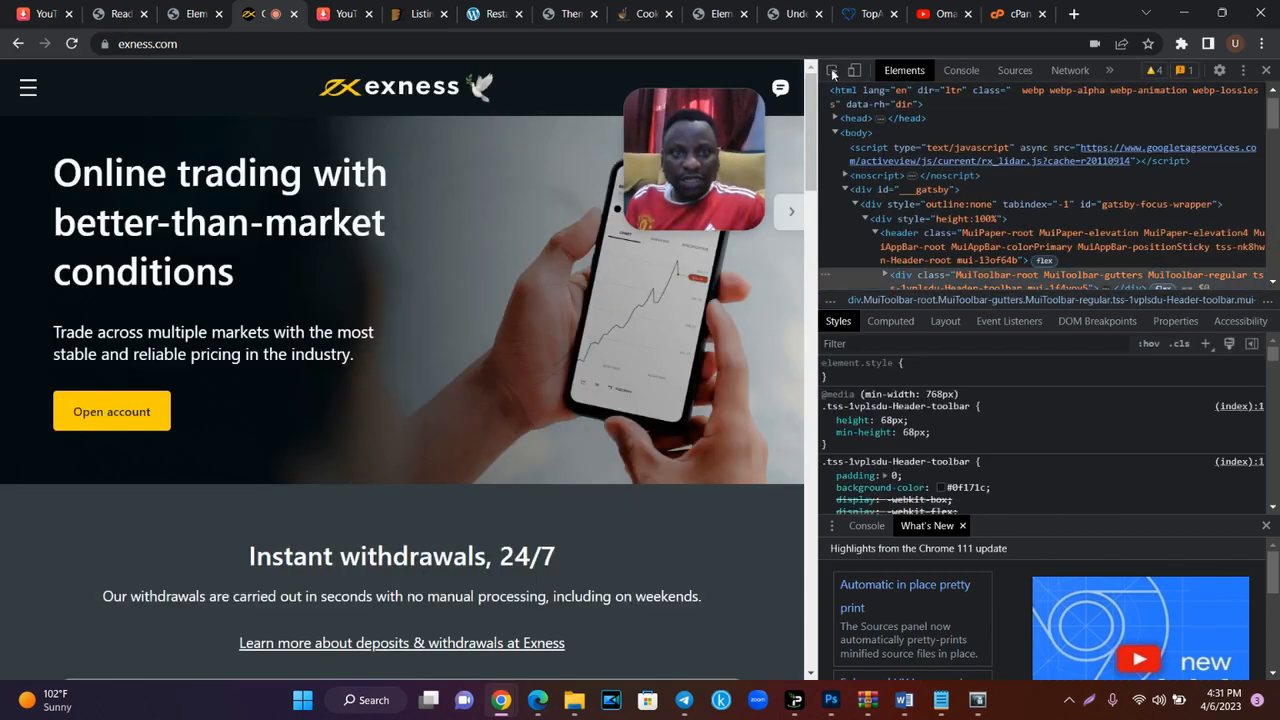
{"action": "left_click", "coordinate": [832, 71]}
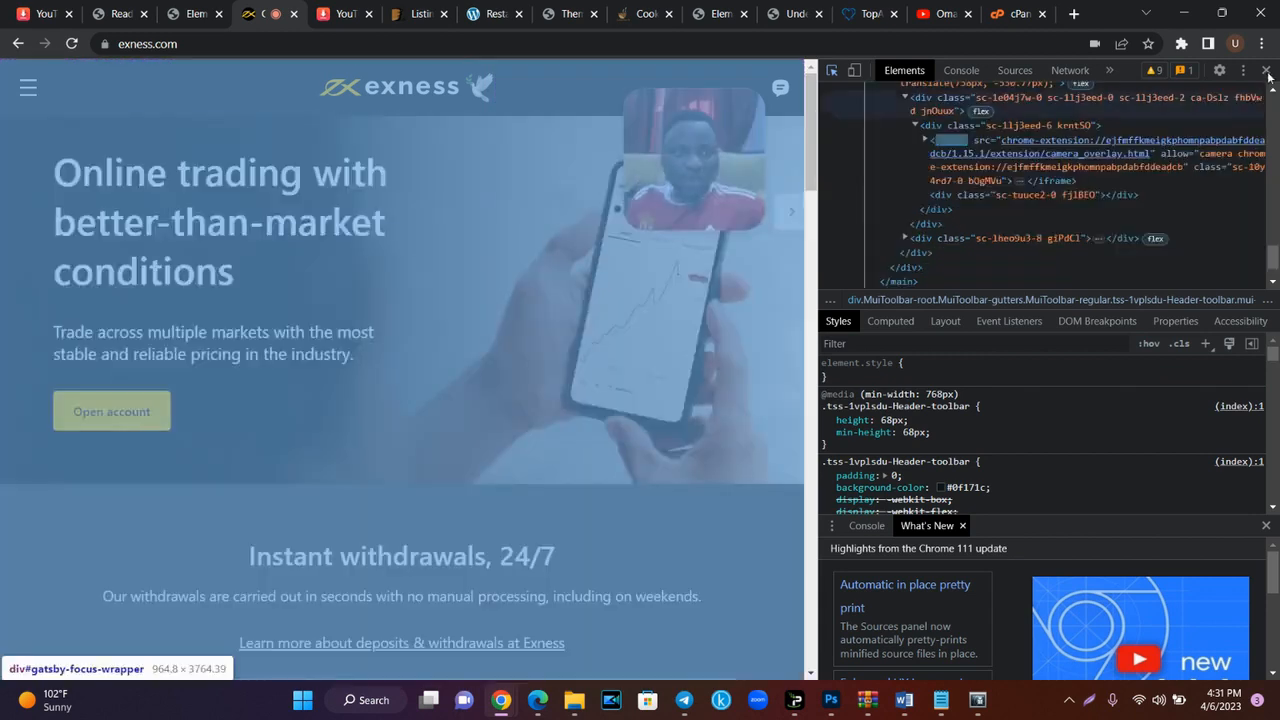
{"action": "left_click", "coordinate": [1266, 70]}
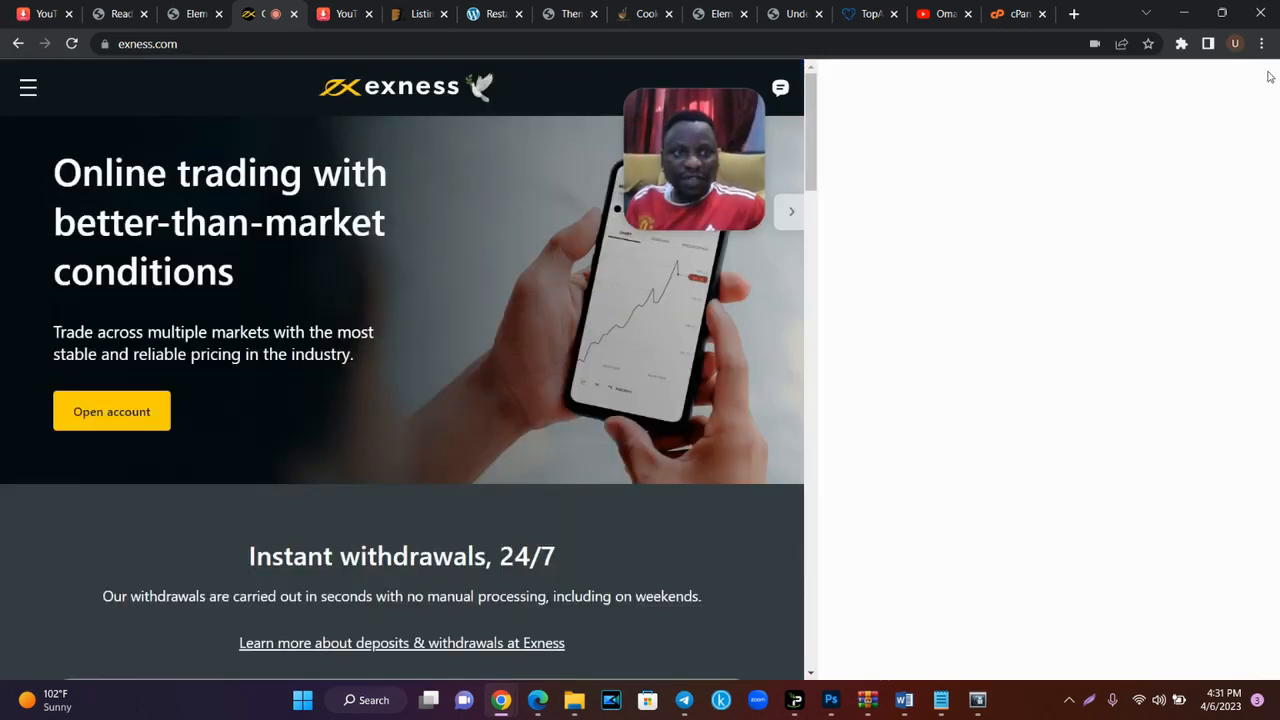
- Return to the Elementor editor and give the six-column section a classic background in colour #0f171c
{"action": "left_click", "coordinate": [195, 14]}
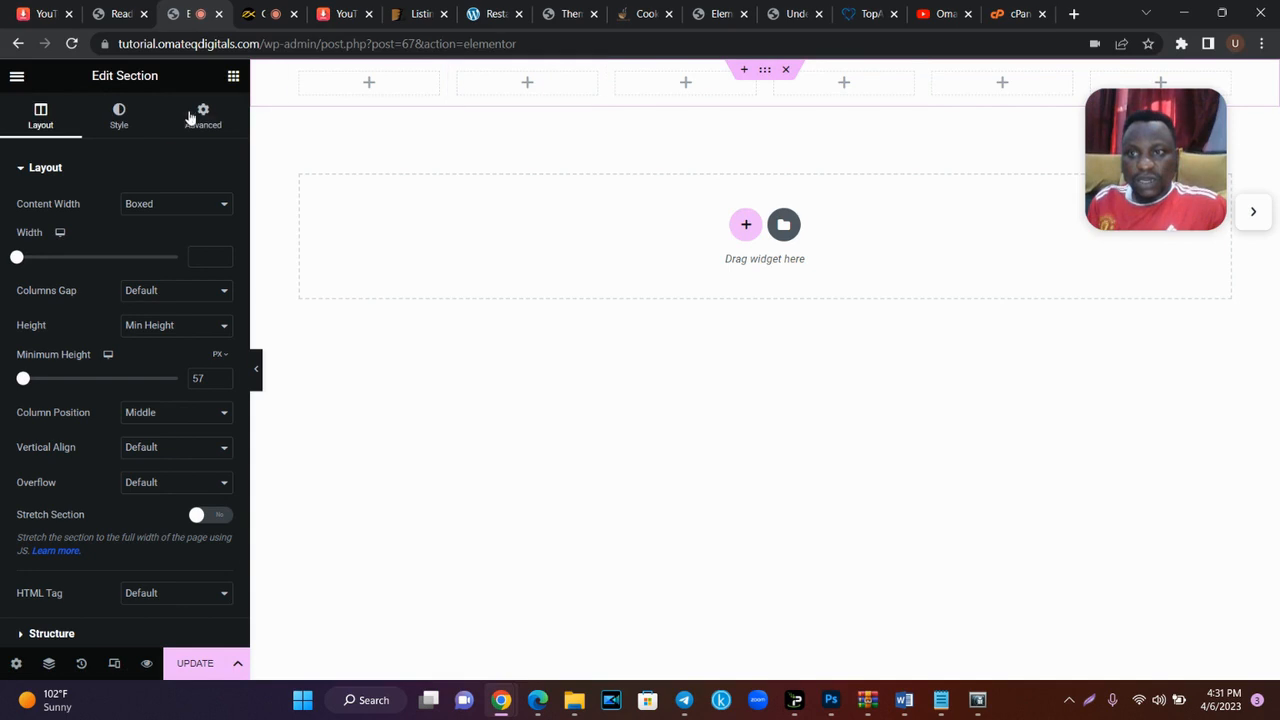
{"action": "left_click", "coordinate": [119, 118]}
{"action": "left_click", "coordinate": [155, 242]}
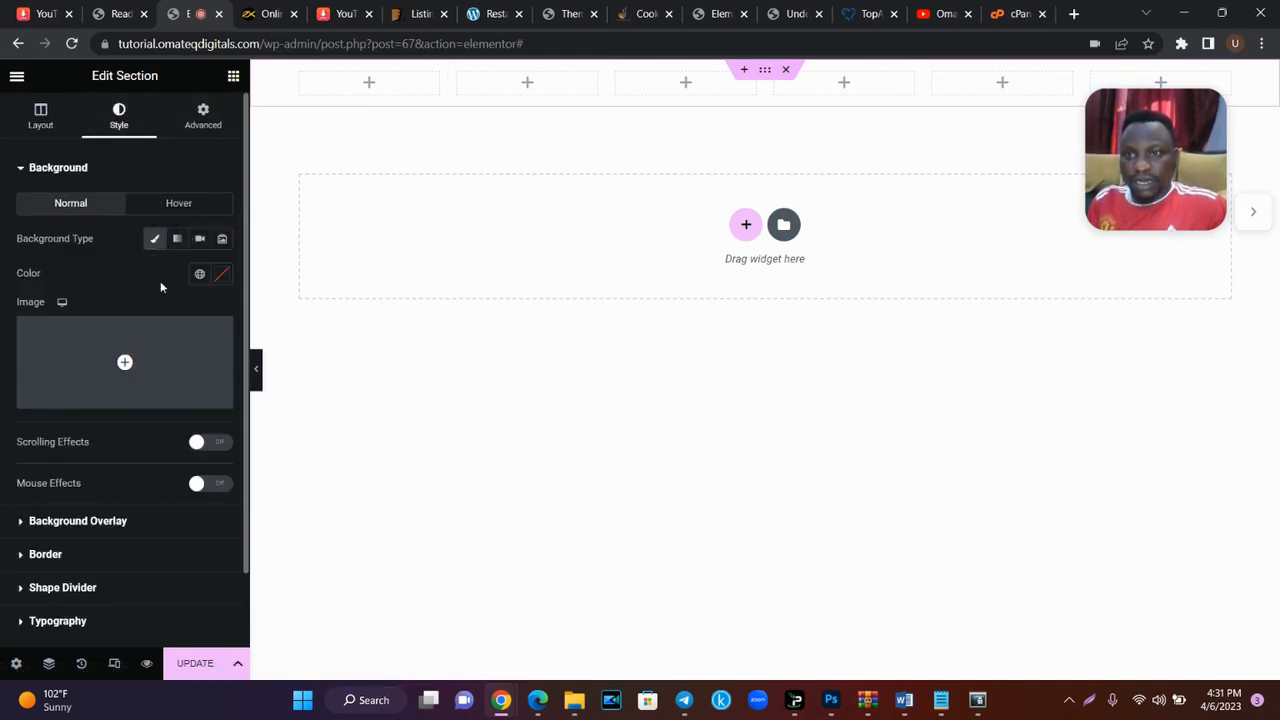
{"action": "left_click", "coordinate": [223, 281]}
{"action": "left_click", "coordinate": [93, 514]}
{"action": "left_click_drag", "start_coordinate": [83, 531], "coordinate": [46, 533]}
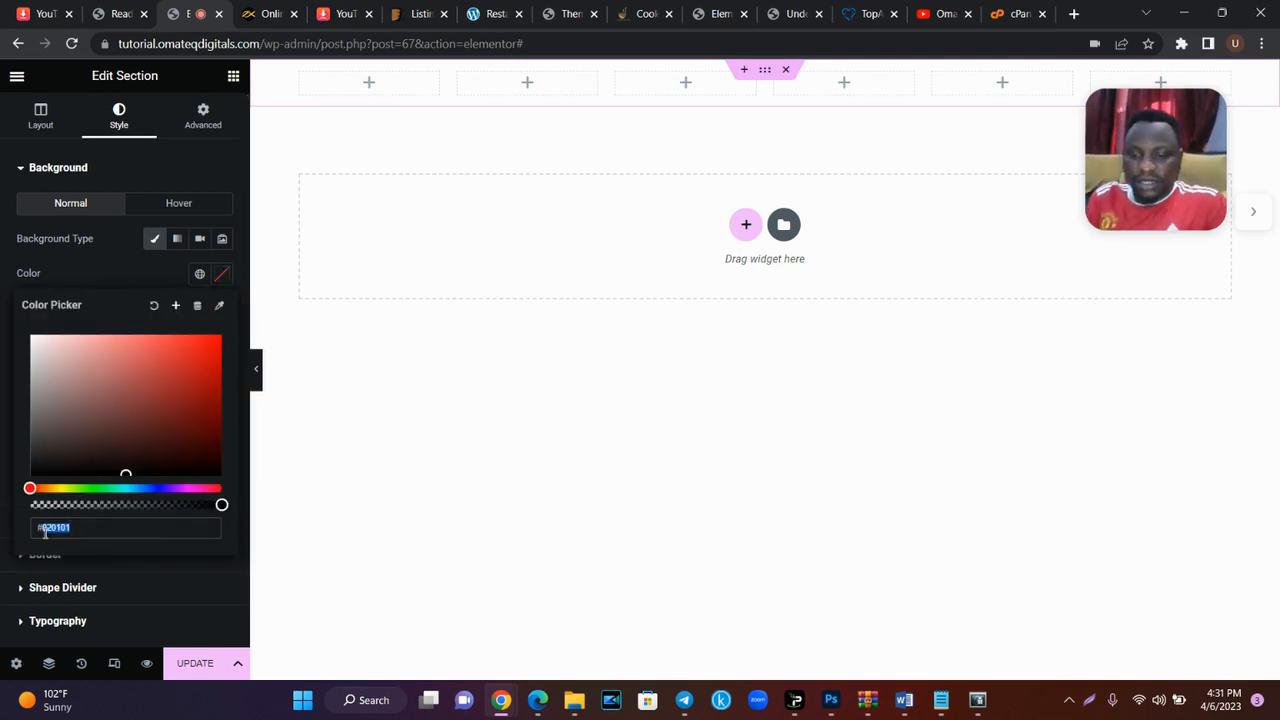
{"action": "type", "text": "8f17"}
{"action": "type", "text": "1c"}
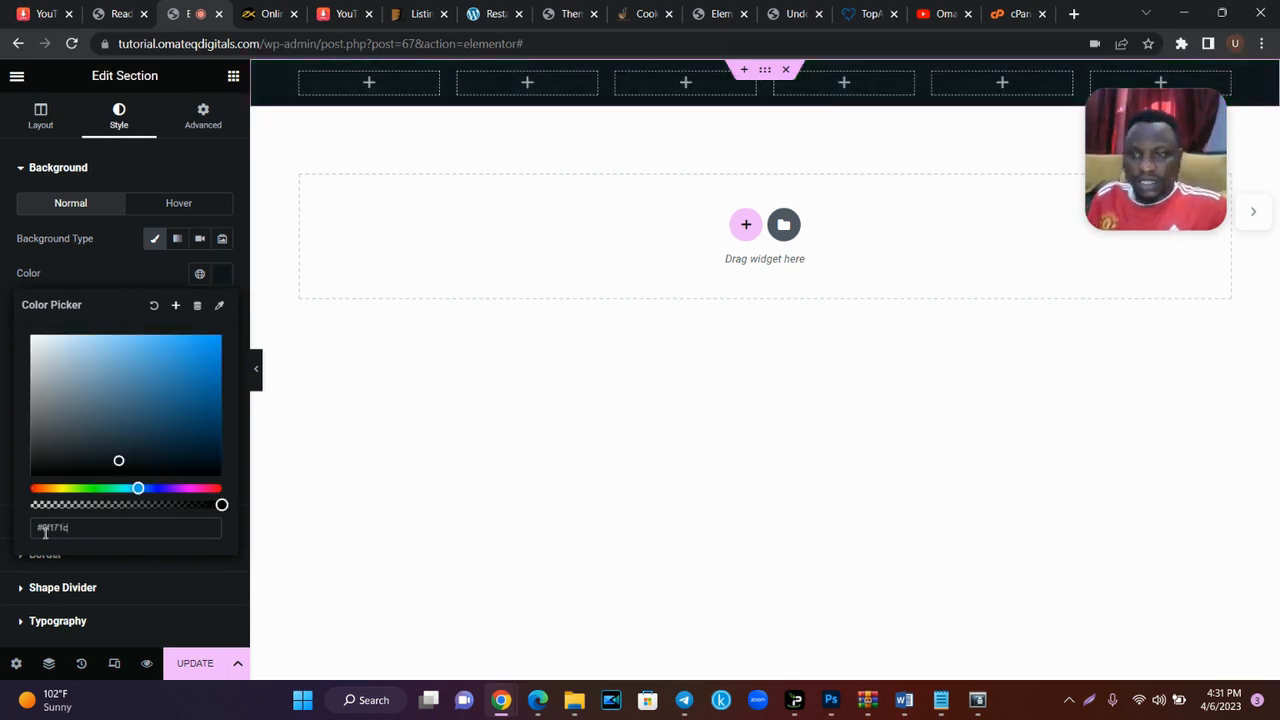
- Save the section's background colour as a new global color named Dark Black
{"action": "left_click", "coordinate": [175, 305]}
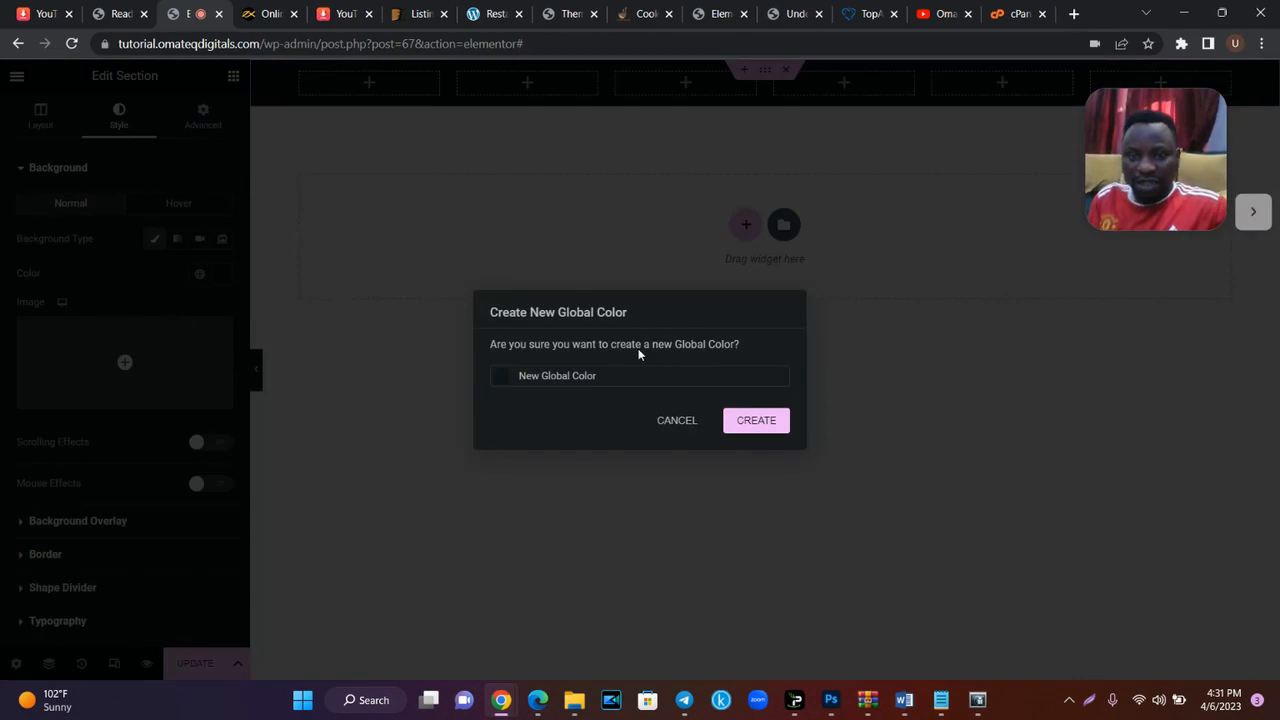
{"action": "left_click_drag", "start_coordinate": [633, 370], "coordinate": [515, 379]}
{"action": "type", "text": "D"}
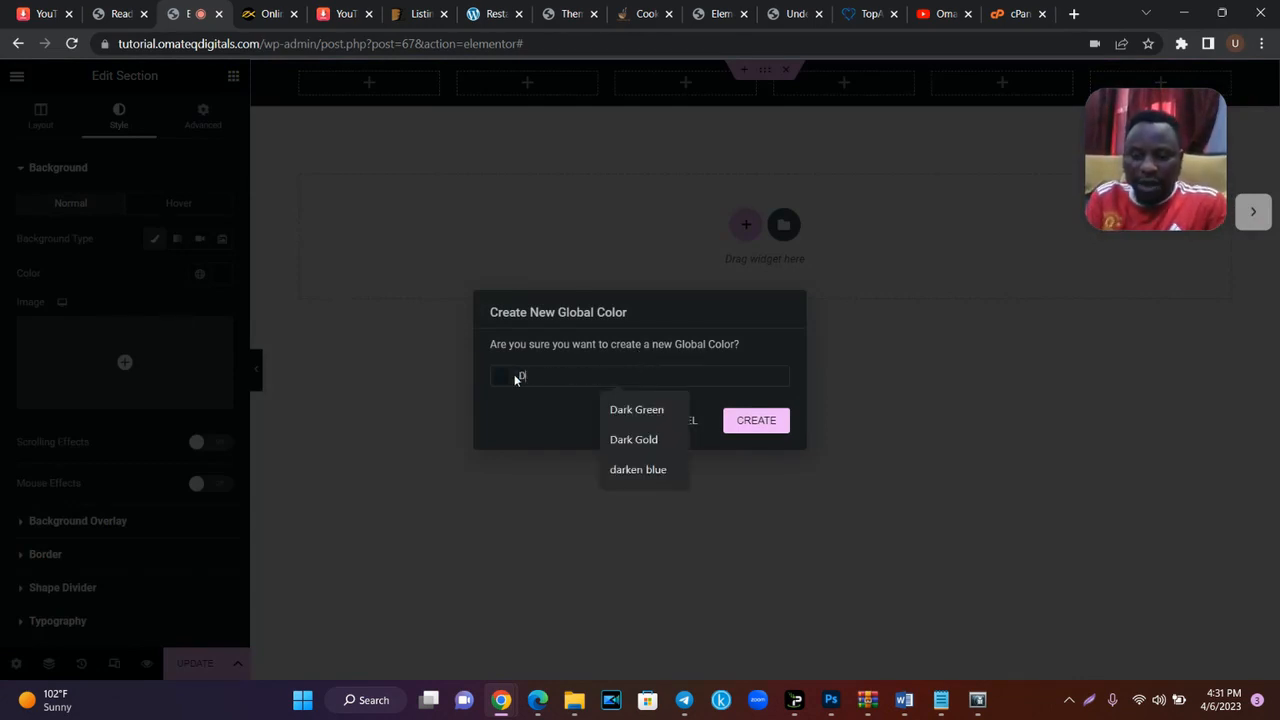
{"action": "type", "text": "ark Black"}
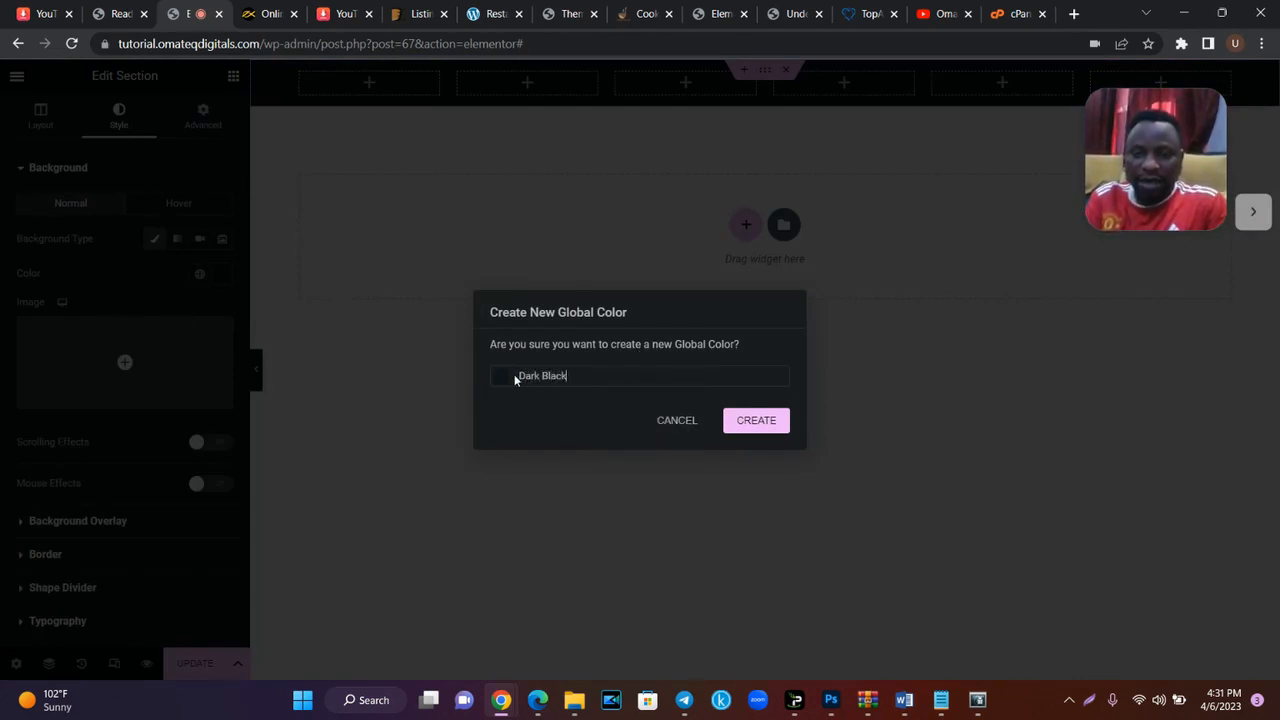
{"action": "left_click", "coordinate": [762, 421]}
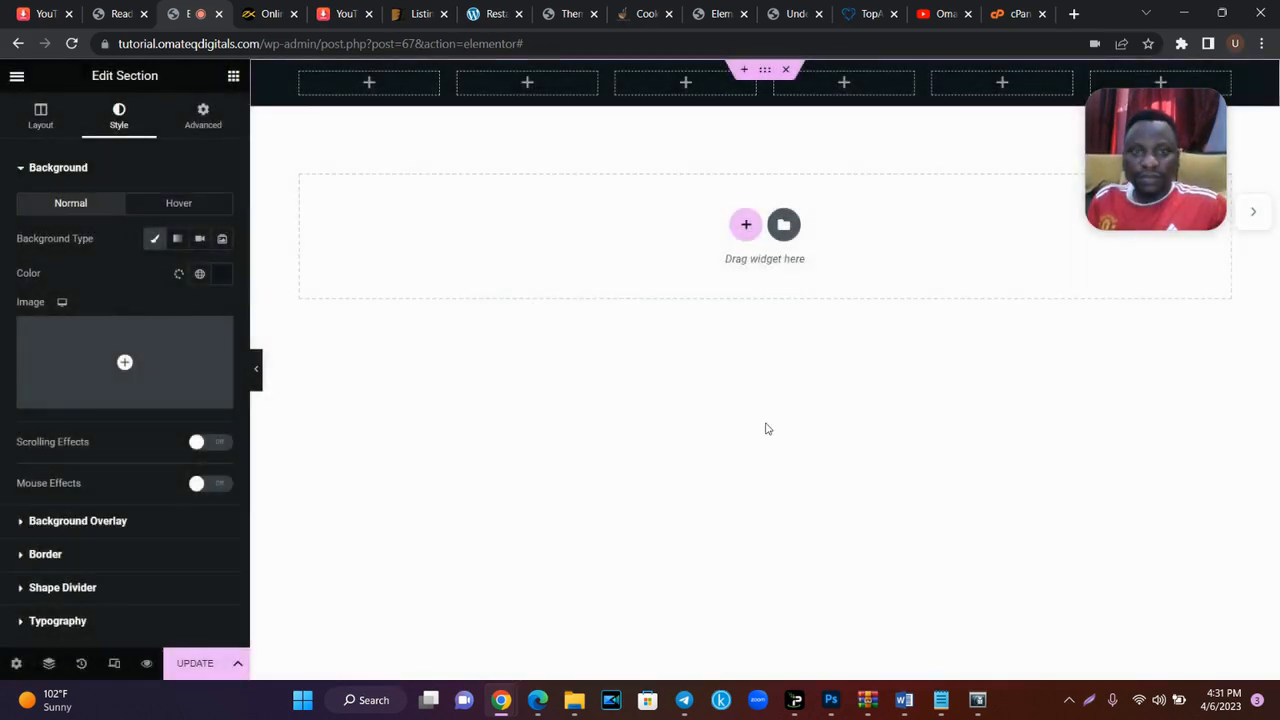
- Check the Exness header for reference and add an Image widget to the section's first column
{"action": "left_click", "coordinate": [267, 10]}
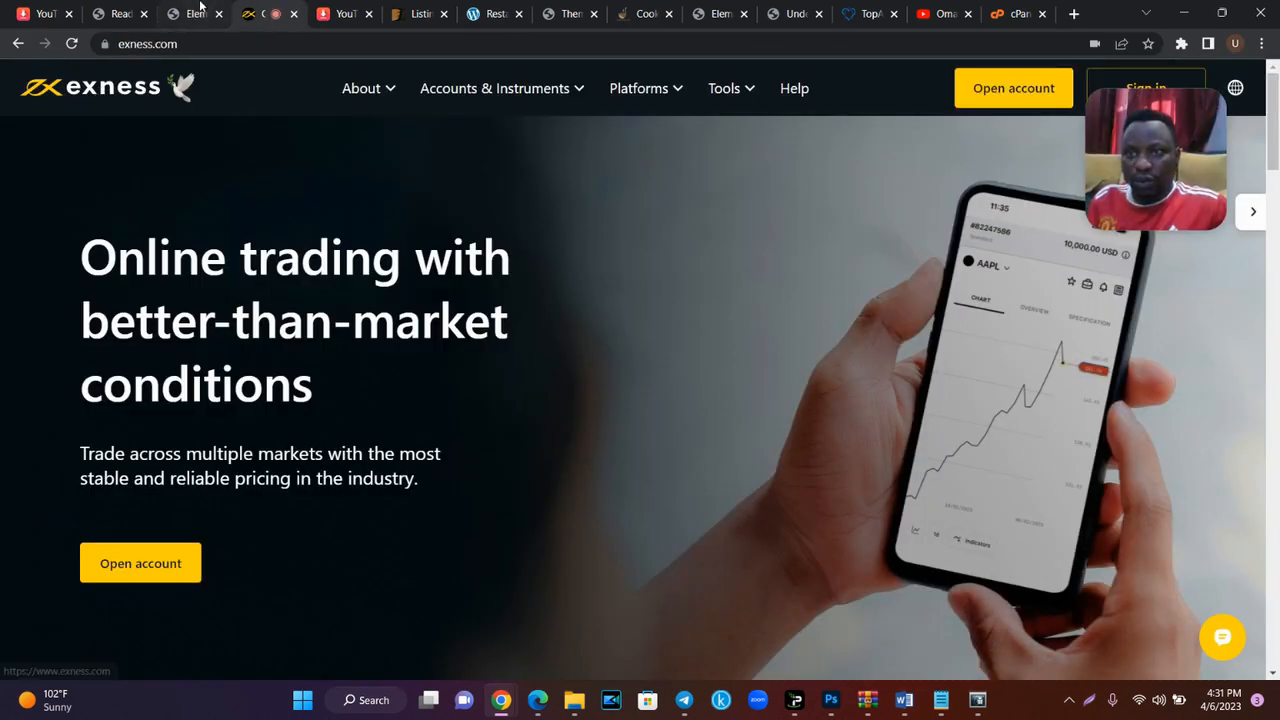
{"action": "left_click", "coordinate": [199, 10]}
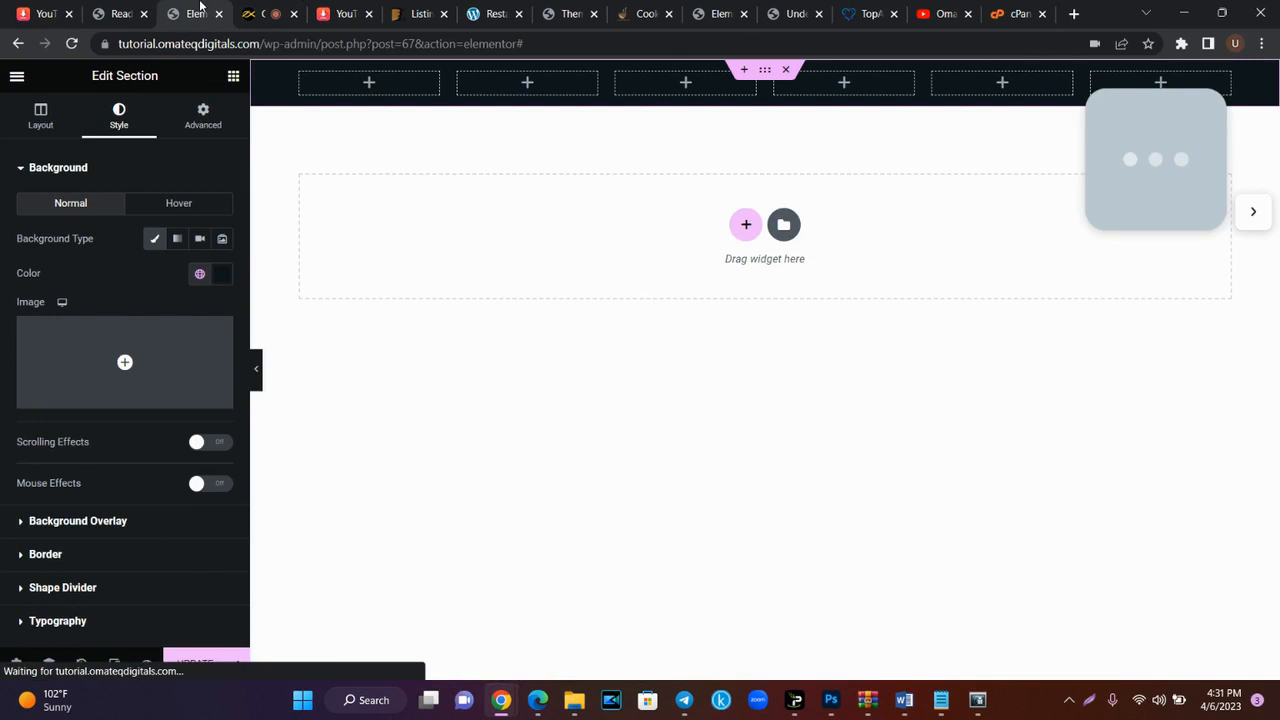
{"action": "left_click", "coordinate": [233, 78]}
{"action": "left_click_drag", "start_coordinate": [86, 349], "coordinate": [397, 77]}
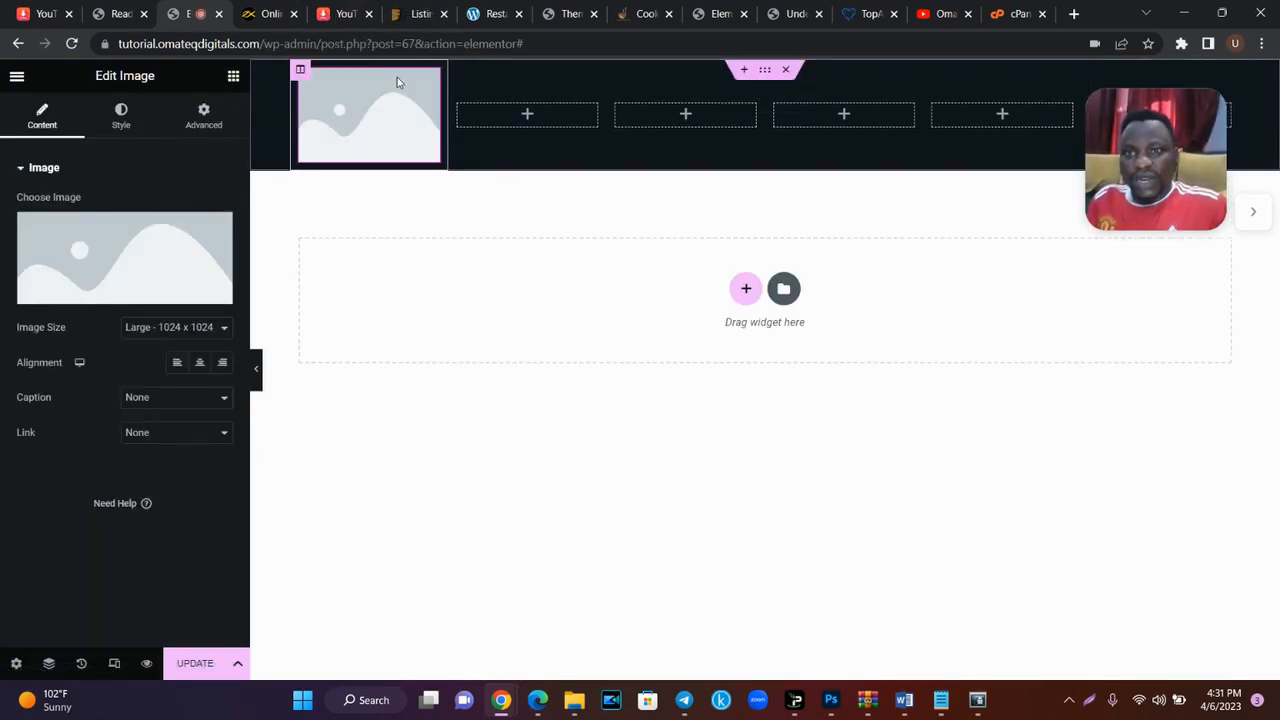
- Upload the logo file Screenshot_17-removebg-preview to the media library for the first column's image
{"action": "left_click", "coordinate": [147, 304]}
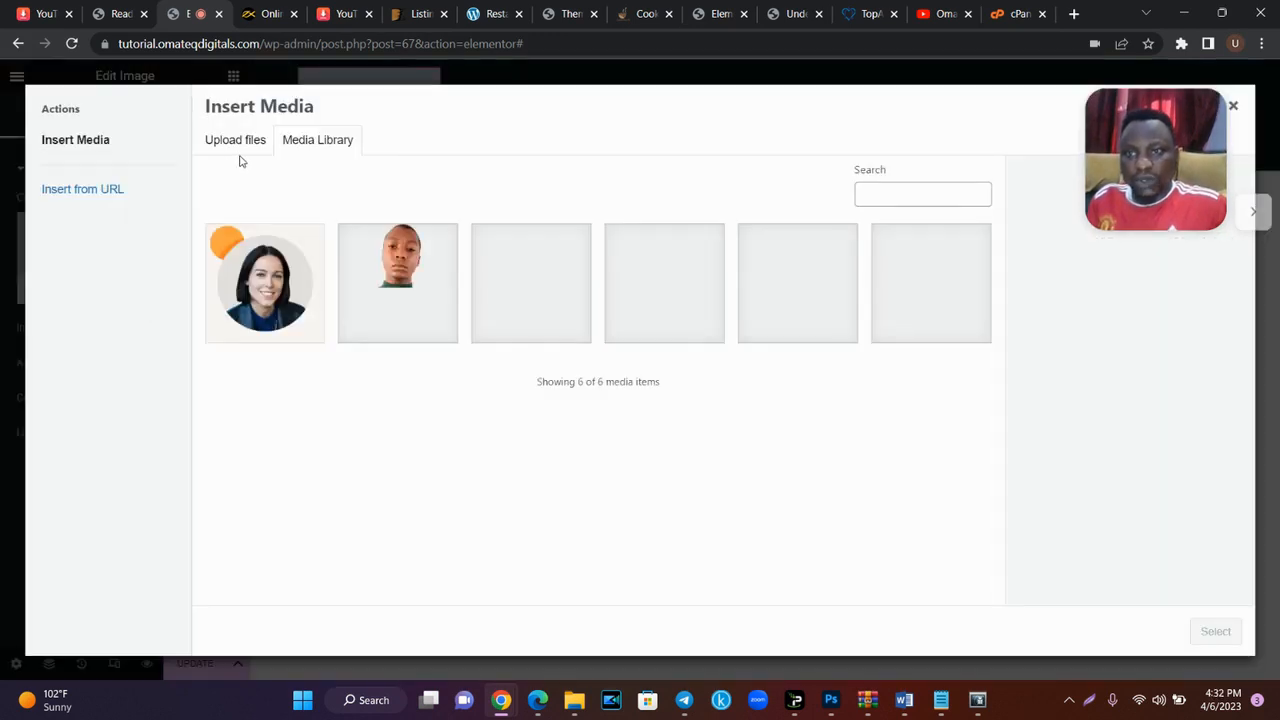
{"action": "left_click", "coordinate": [258, 141]}
{"action": "left_click", "coordinate": [755, 386]}
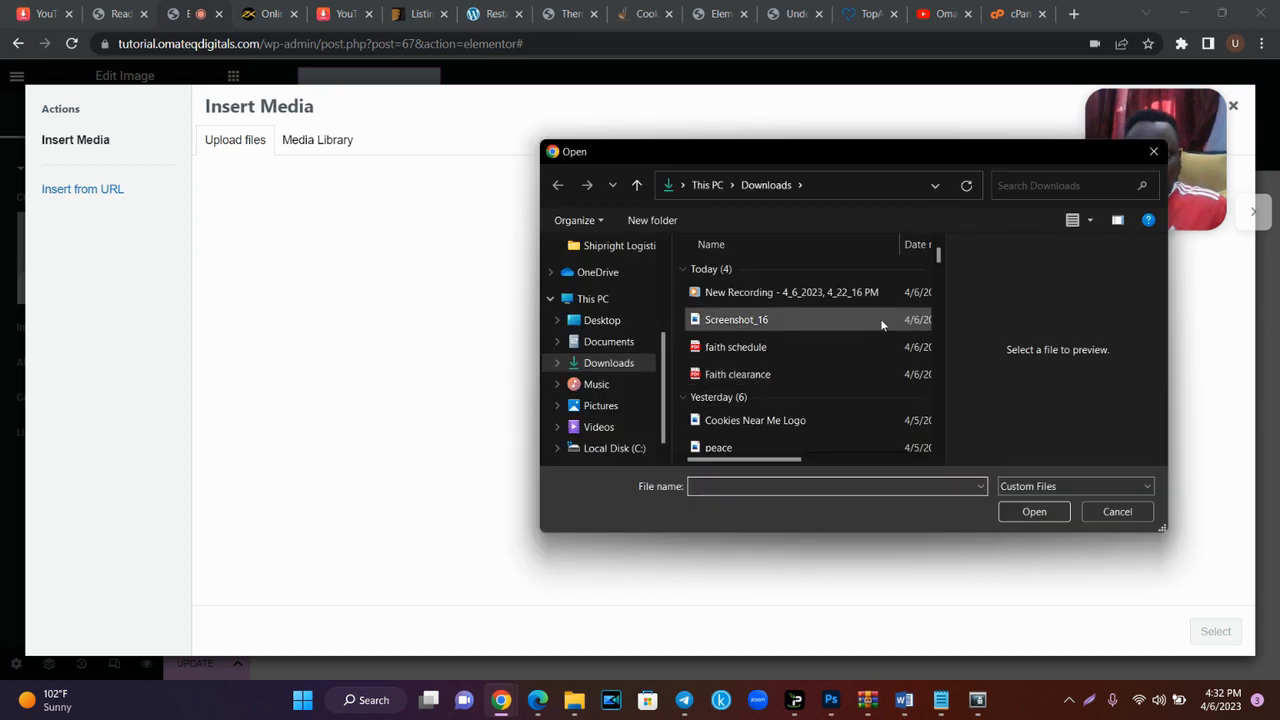
{"action": "mouse_move", "coordinate": [939, 254]}
{"action": "left_mouse_down"}
{"action": "mouse_move", "coordinate": [940, 274]}
{"action": "mouse_move", "coordinate": [937, 248]}
{"action": "left_mouse_up"}
{"action": "left_click", "coordinate": [729, 289]}
{"action": "left_click", "coordinate": [1034, 511]}
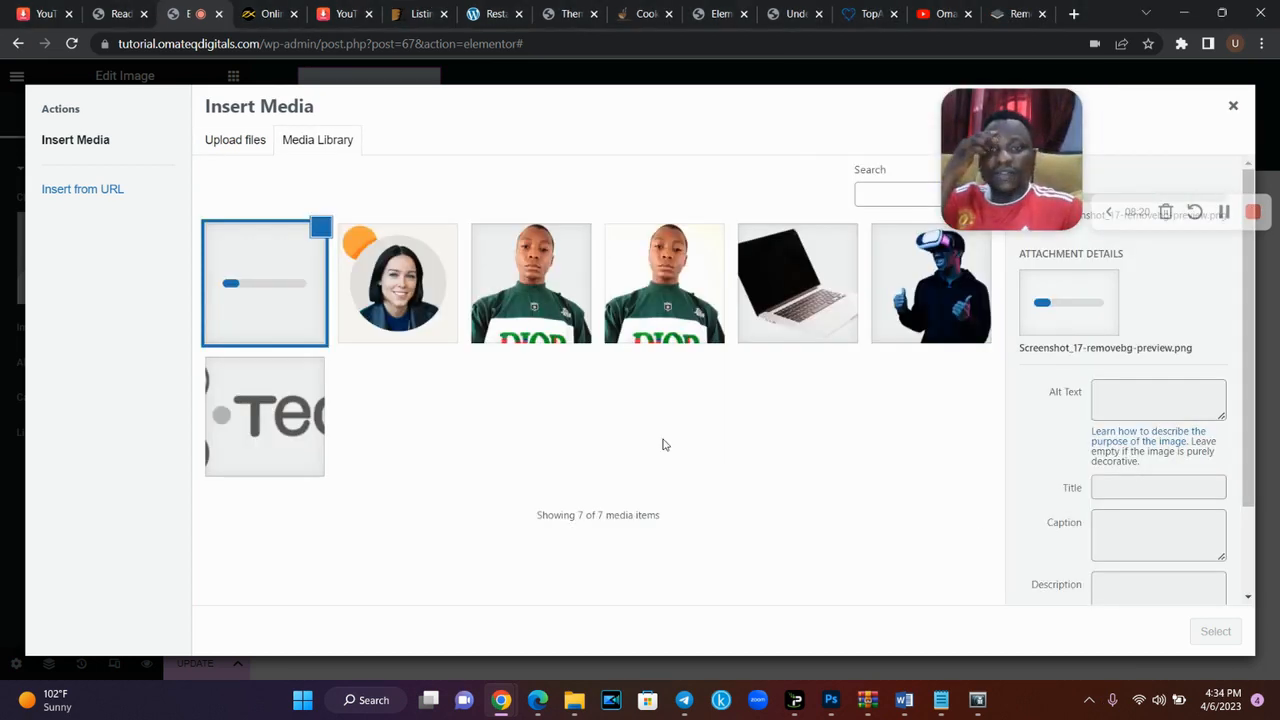
- Delete the portrait of the man in the green top from the media library and insert the uploaded Exness logo
{"action": "left_click", "coordinate": [531, 284]}
{"action": "left_click", "coordinate": [1067, 398]}
{"action": "left_click", "coordinate": [728, 180]}
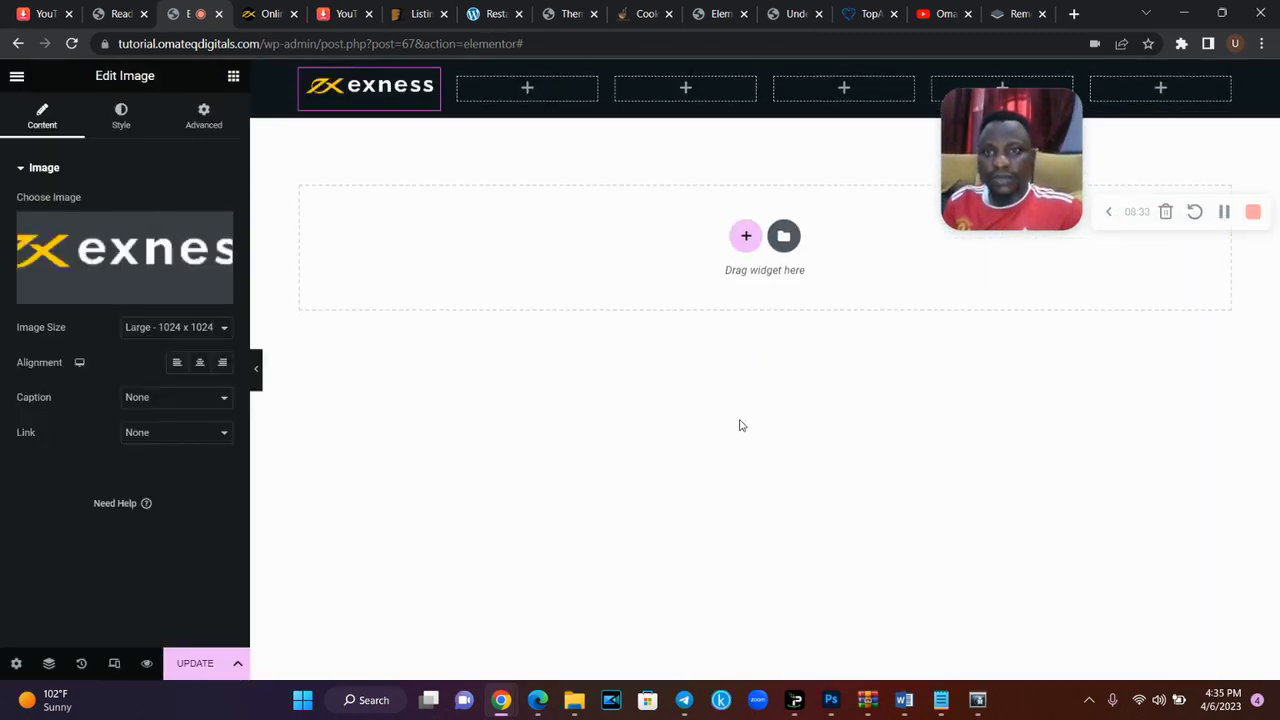
- Add an Image widget to the second column and fill it with the dove picture by uploading peace.png
{"action": "left_click", "coordinate": [234, 78]}
{"action": "left_click_drag", "start_coordinate": [92, 338], "coordinate": [514, 92]}
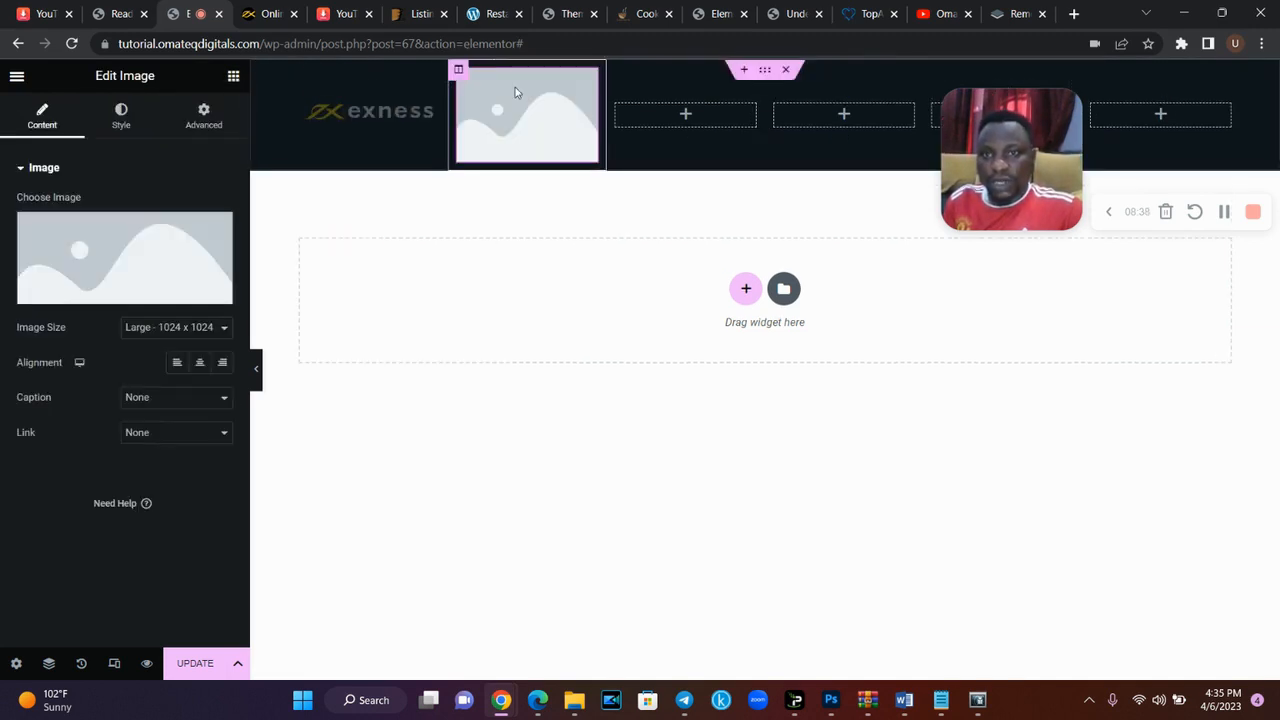
{"action": "left_click", "coordinate": [117, 298]}
{"action": "left_click", "coordinate": [238, 143]}
{"action": "left_click", "coordinate": [729, 376]}
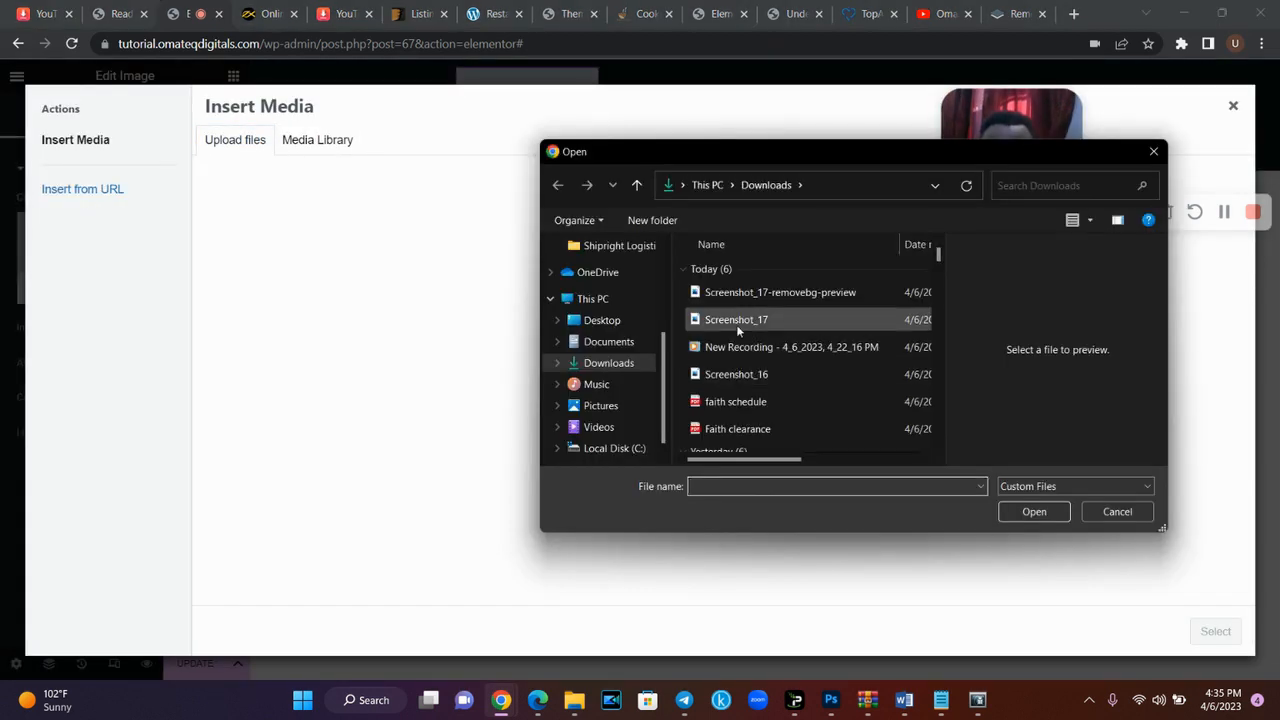
{"action": "left_click", "coordinate": [739, 319]}
{"action": "key", "text": "p"}
{"action": "left_click", "coordinate": [1034, 511]}
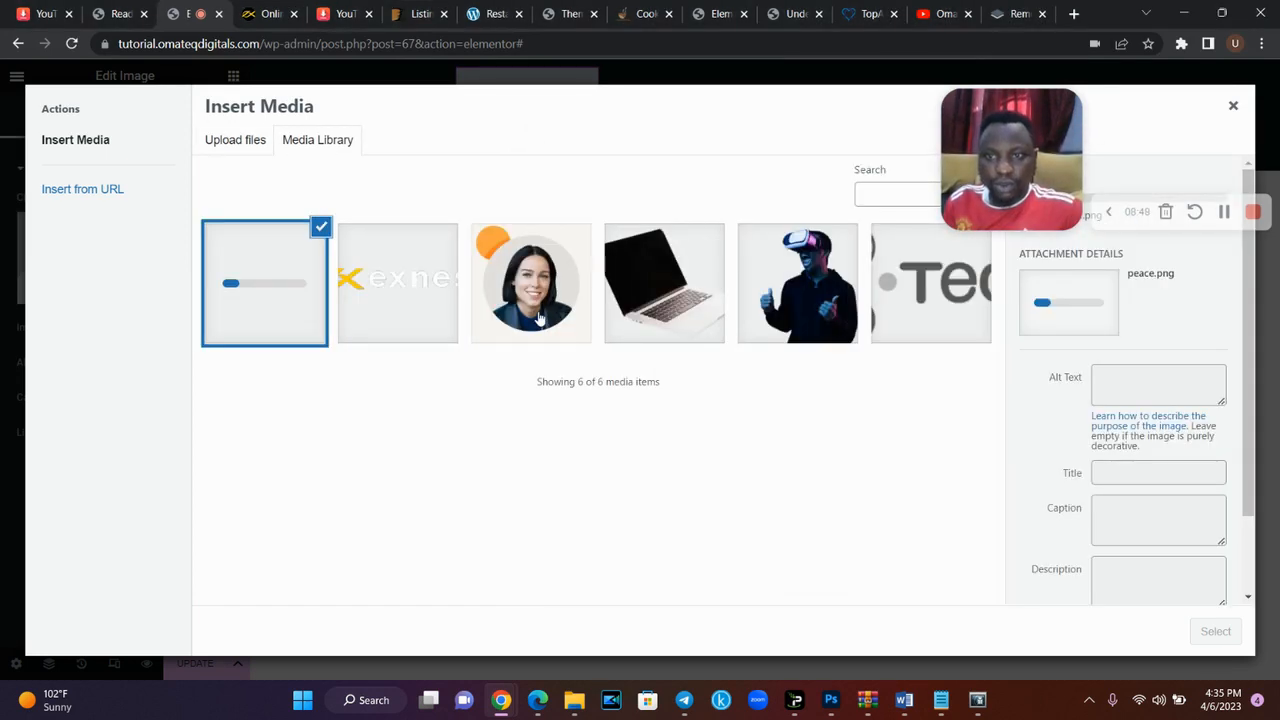
{"action": "left_click", "coordinate": [1215, 631]}
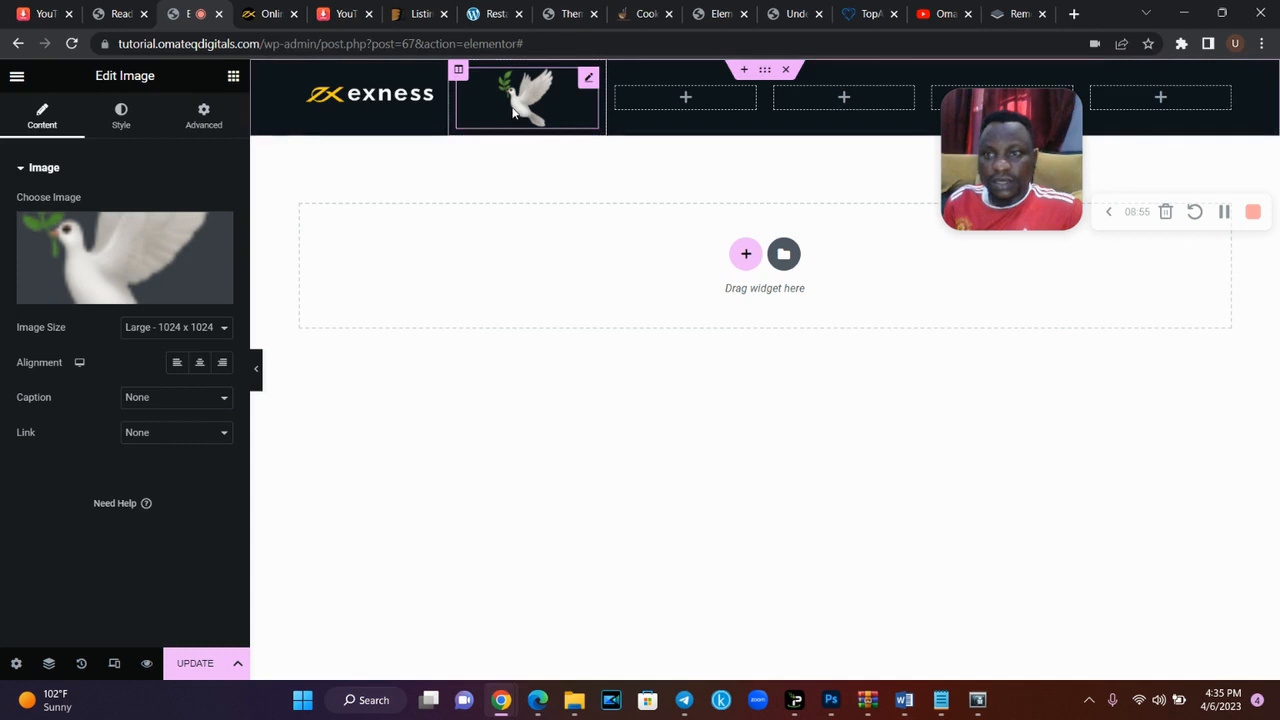
- Set the dove image's width to 22% and align it left in its column
{"action": "left_click", "coordinate": [113, 124]}
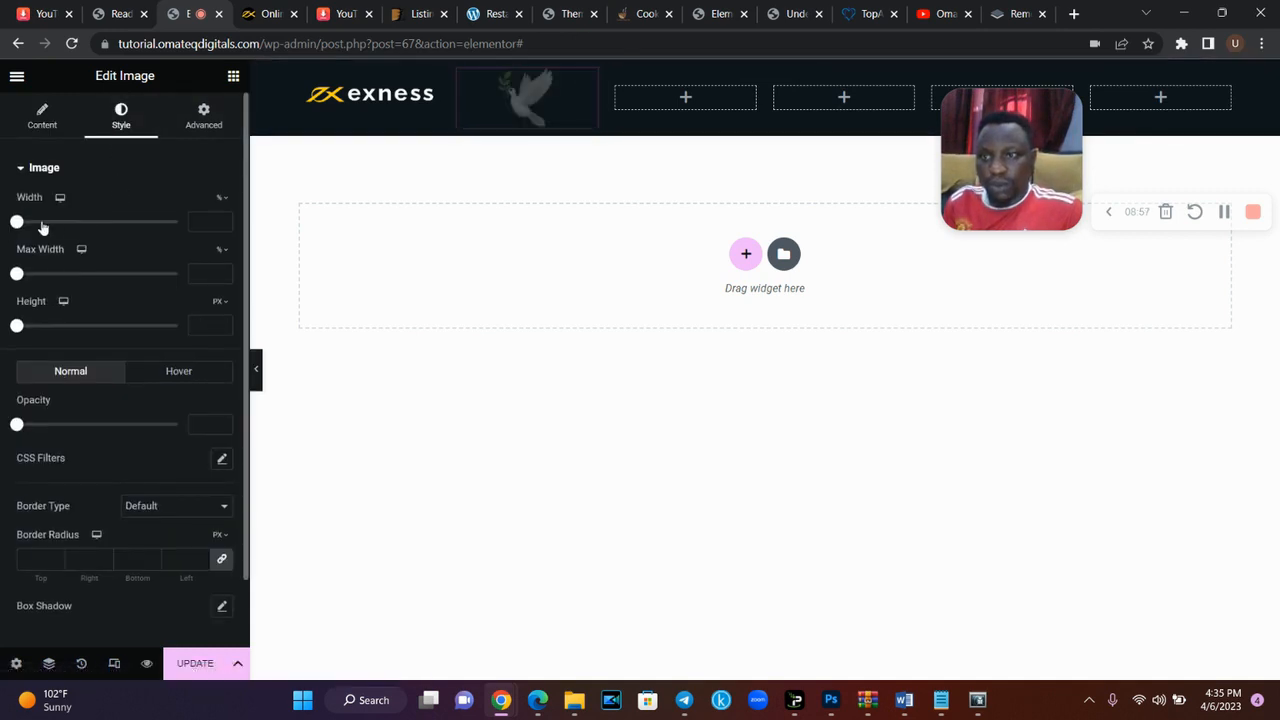
{"action": "left_click_drag", "start_coordinate": [18, 221], "coordinate": [57, 233]}
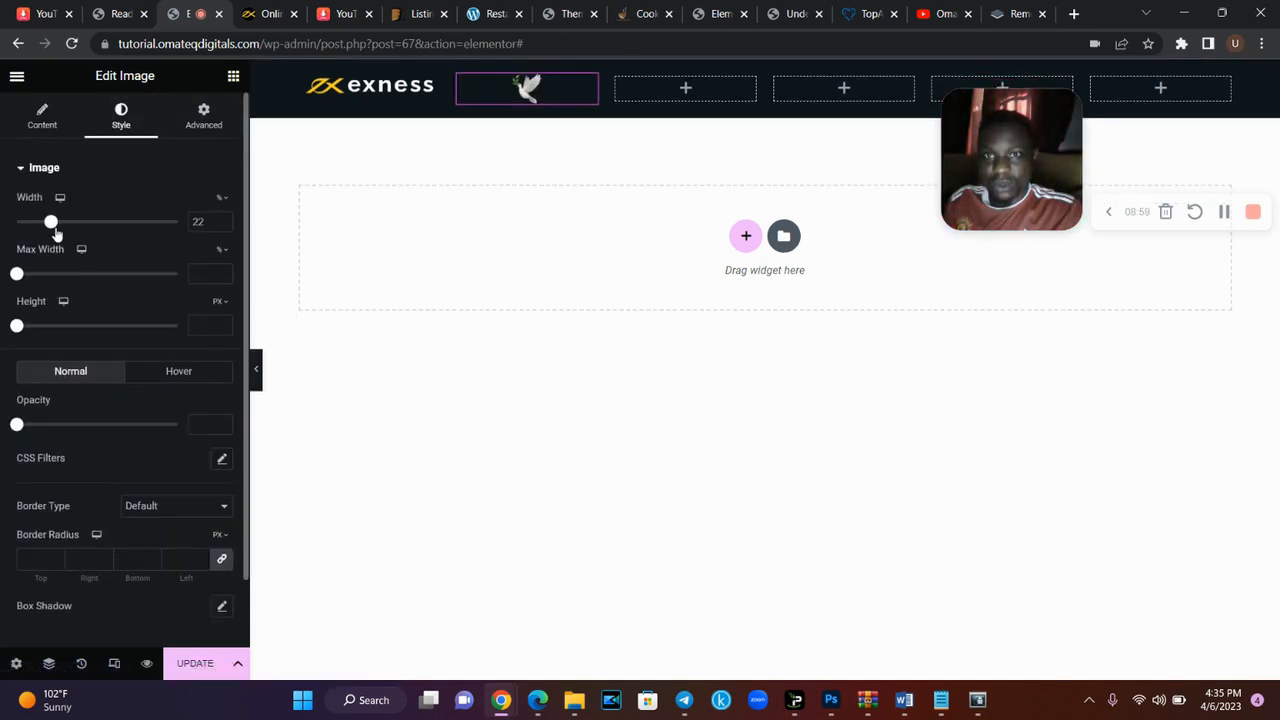
{"action": "left_click", "coordinate": [41, 132]}
{"action": "left_click", "coordinate": [181, 368]}
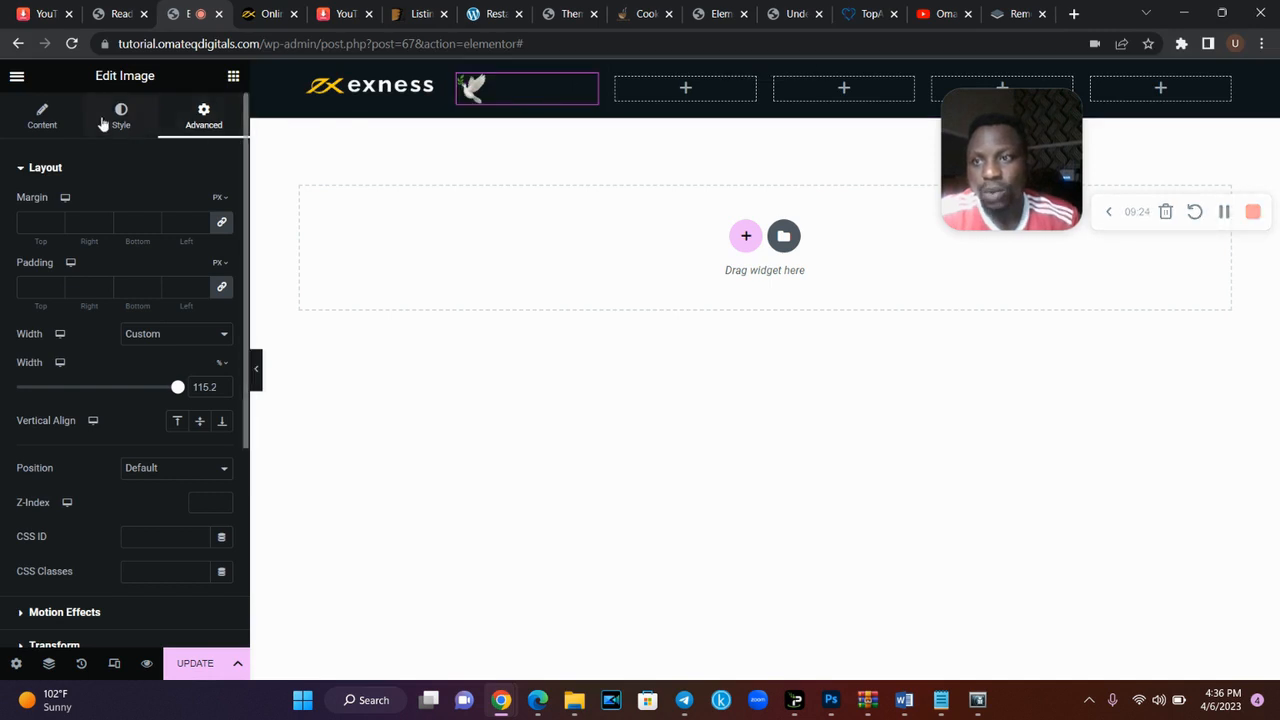
- Set the dove image's position to Absolute in its advanced layout settings
{"action": "left_click", "coordinate": [63, 121]}
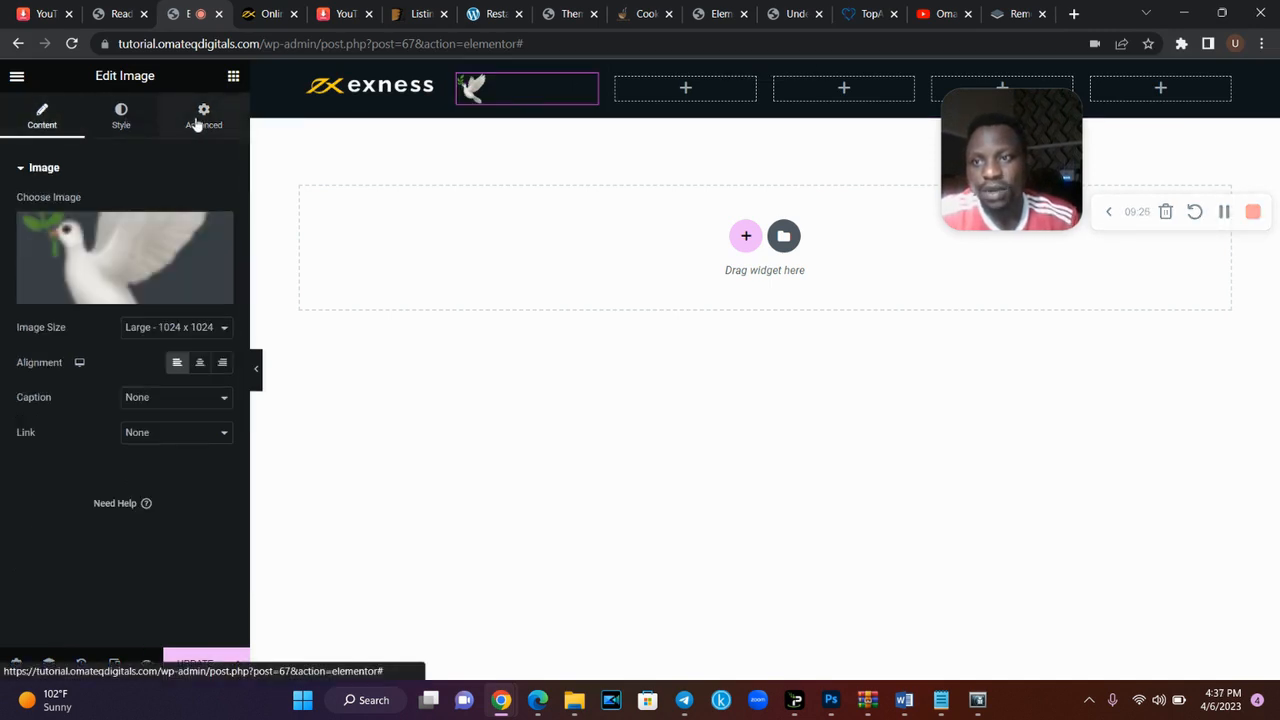
{"action": "left_click", "coordinate": [197, 122]}
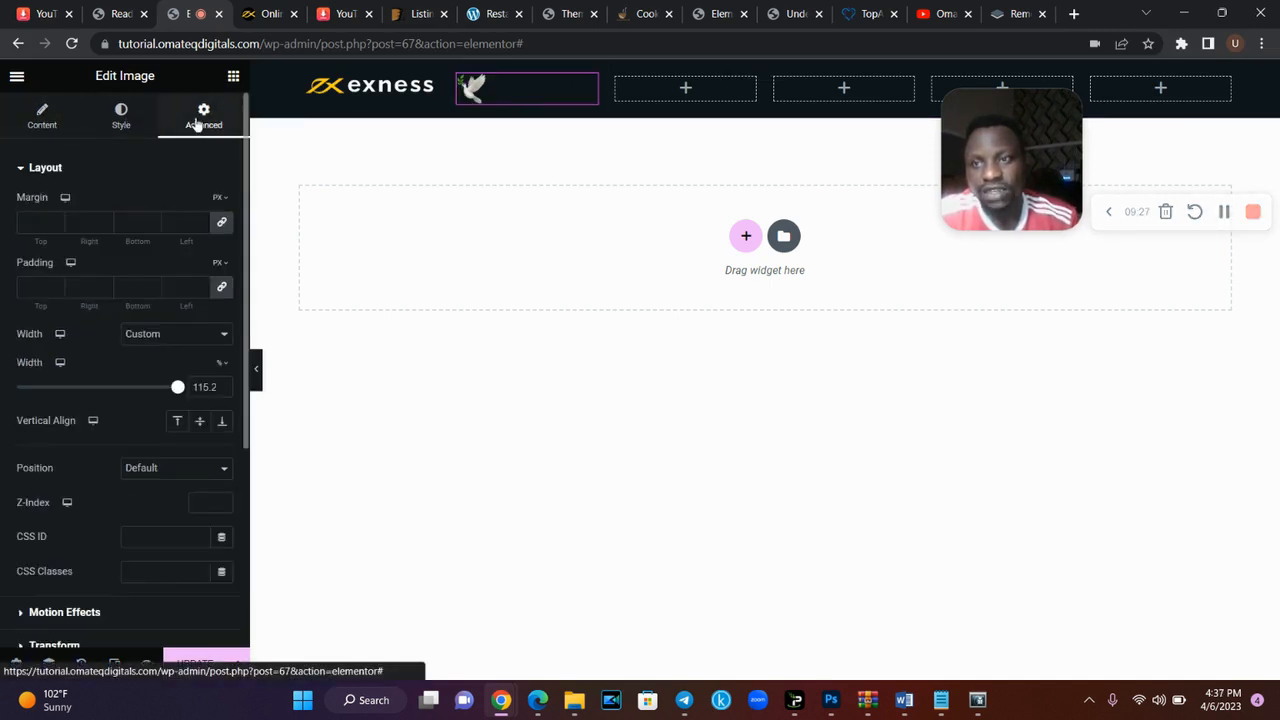
{"action": "left_click", "coordinate": [144, 470]}
{"action": "left_click", "coordinate": [150, 499]}
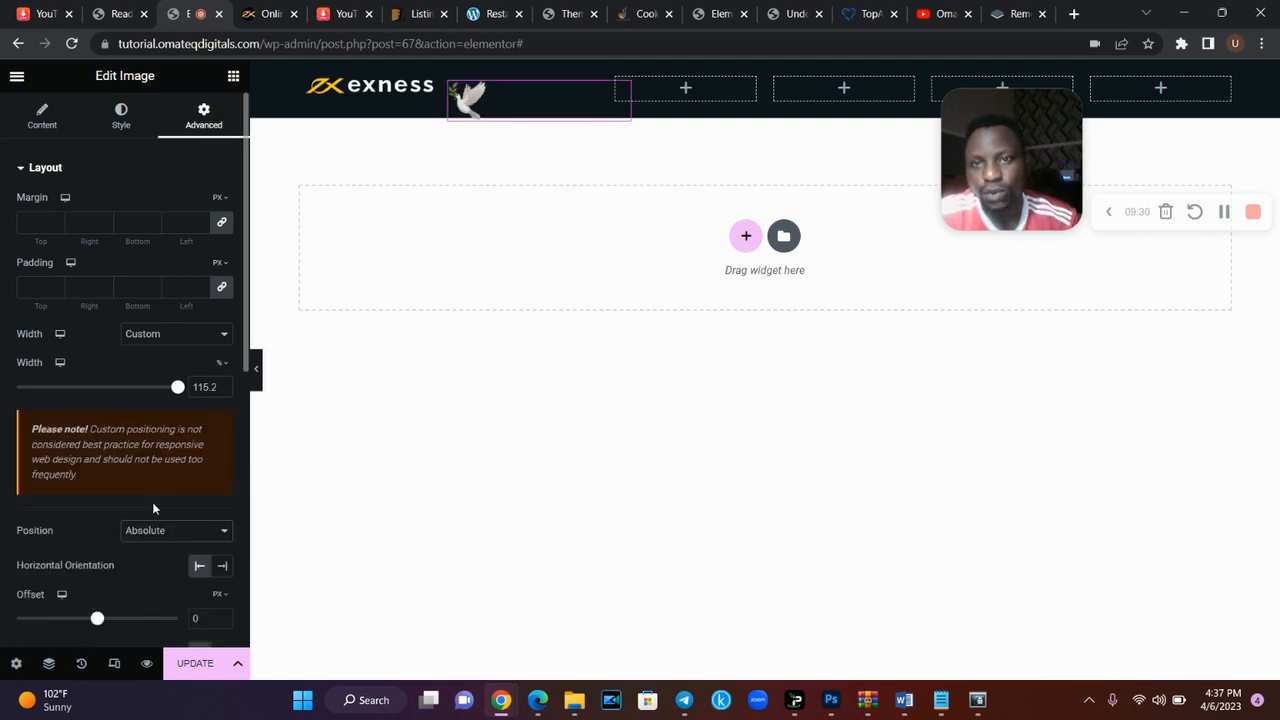
- Shift the dove image towards the Exness logo with a horizontal offset of -23 px
{"action": "left_click_drag", "start_coordinate": [97, 620], "coordinate": [95, 619]}
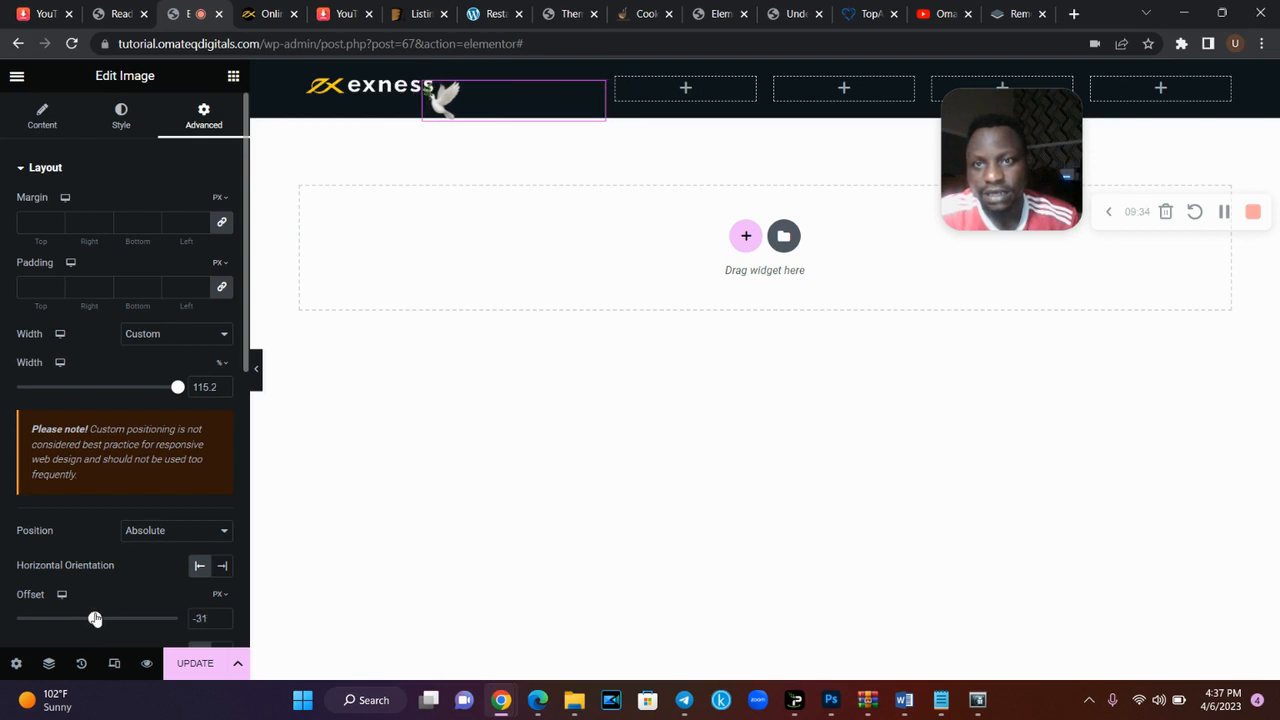
{"action": "left_click", "coordinate": [222, 622]}
{"action": "left_click", "coordinate": [222, 622]}
{"action": "left_click", "coordinate": [222, 622]}
{"action": "left_click", "coordinate": [223, 615]}
{"action": "left_click", "coordinate": [223, 615]}
{"action": "left_click", "coordinate": [223, 615]}
{"action": "left_click", "coordinate": [223, 615]}
{"action": "left_click", "coordinate": [223, 615]}
{"action": "left_click", "coordinate": [223, 615]}
{"action": "left_click", "coordinate": [223, 615]}
{"action": "left_click", "coordinate": [223, 615]}
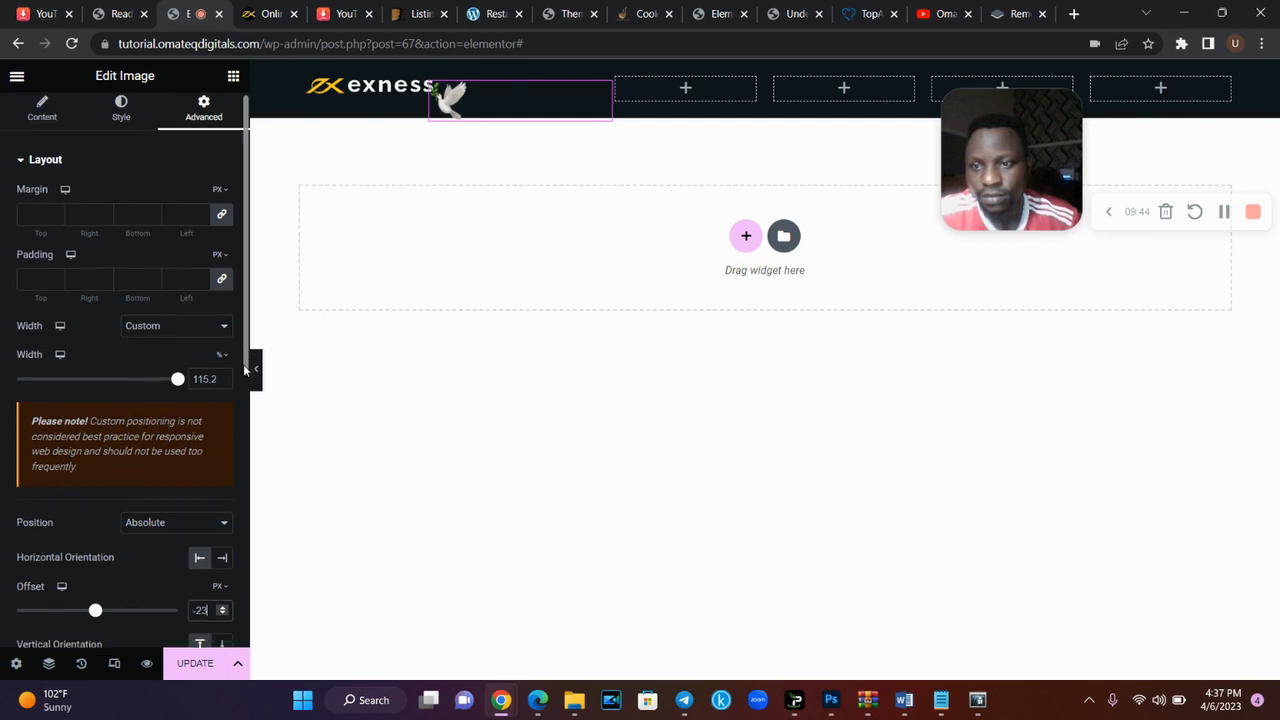
- Raise the dove image level with the logo using a vertical offset of -15 px
{"action": "scroll", "coordinate": [120, 450], "scroll_direction": "down", "scroll_amount": 3}
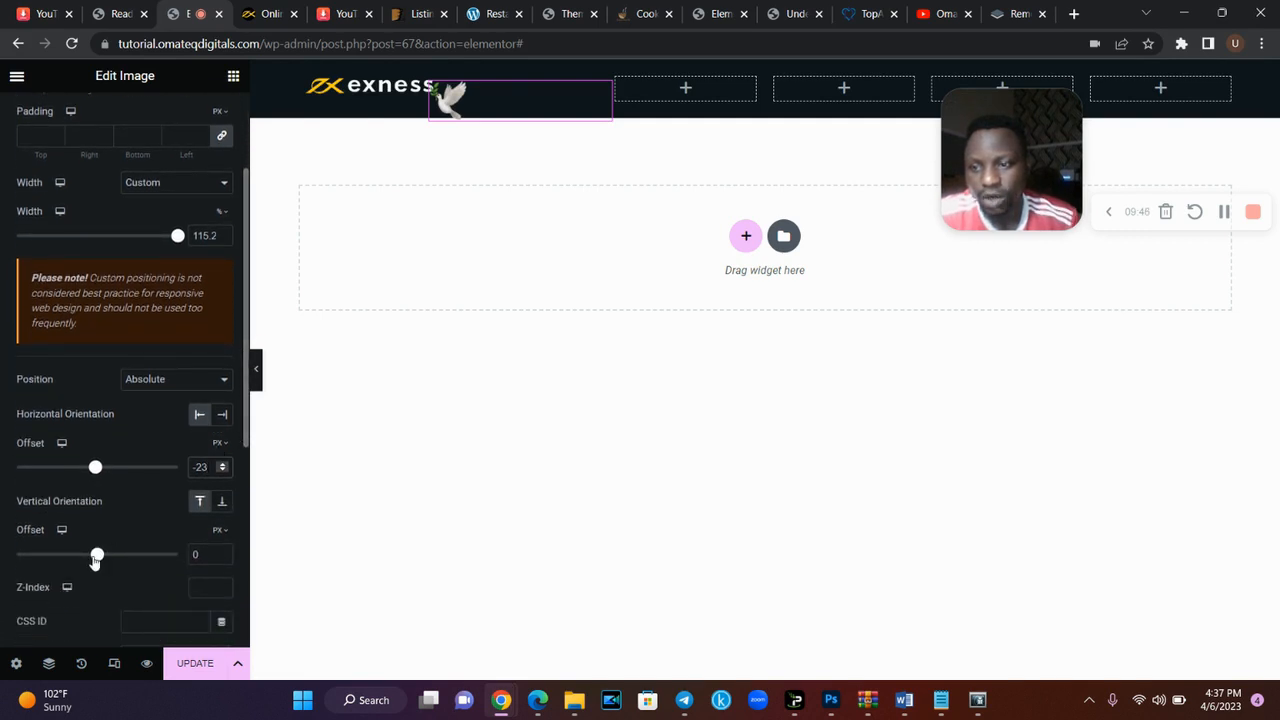
{"action": "left_click_drag", "start_coordinate": [95, 561], "coordinate": [92, 561]}
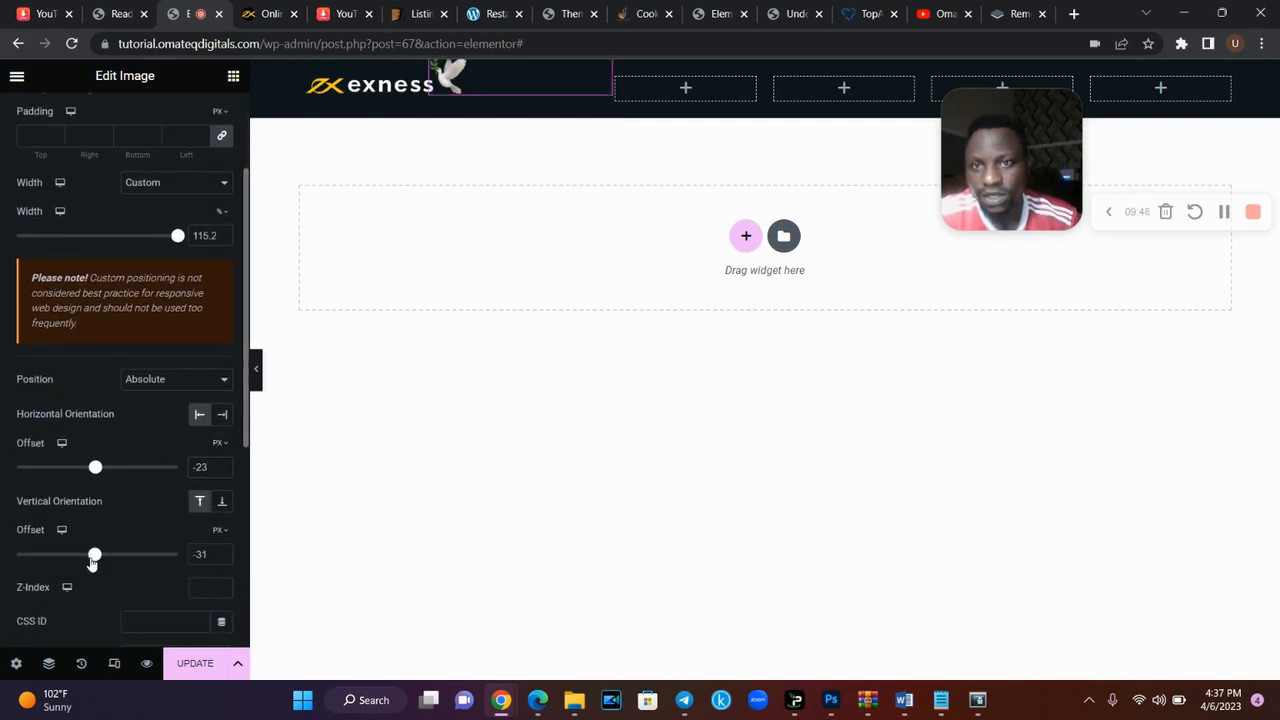
{"action": "left_click_drag", "start_coordinate": [93, 565], "coordinate": [94, 565]}
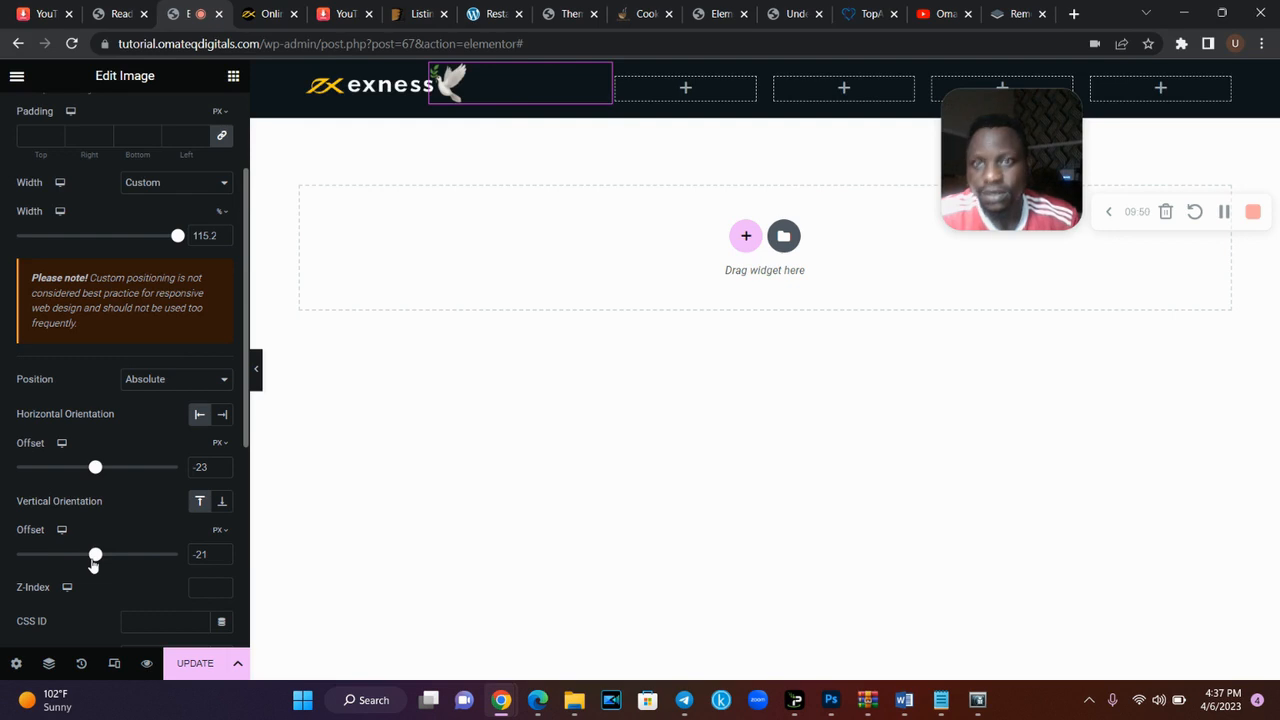
{"action": "left_click", "coordinate": [224, 552]}
{"action": "left_click", "coordinate": [224, 552]}
{"action": "left_click", "coordinate": [224, 552]}
{"action": "left_click", "coordinate": [224, 552]}
{"action": "left_click", "coordinate": [224, 552]}
{"action": "left_click", "coordinate": [224, 552]}
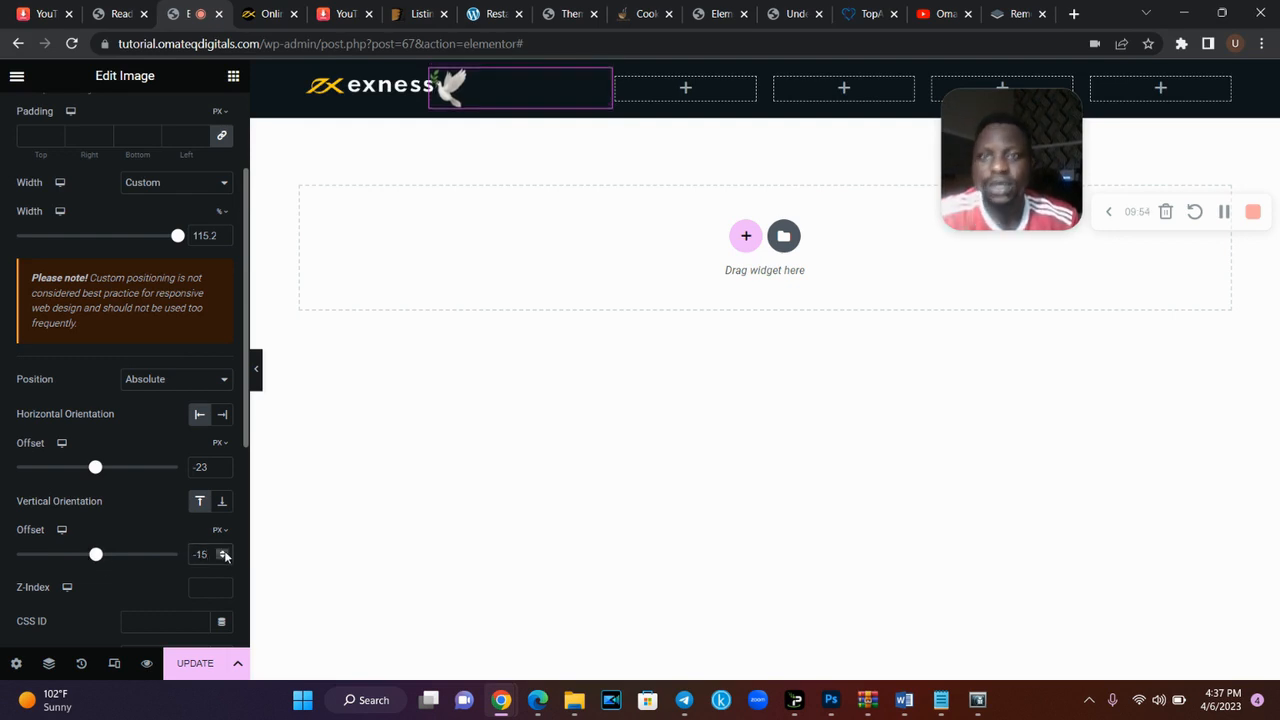
- Compare the logo spacing with the Exness header and set the dove image's horizontal offset to -12 px
{"action": "left_click", "coordinate": [268, 8]}
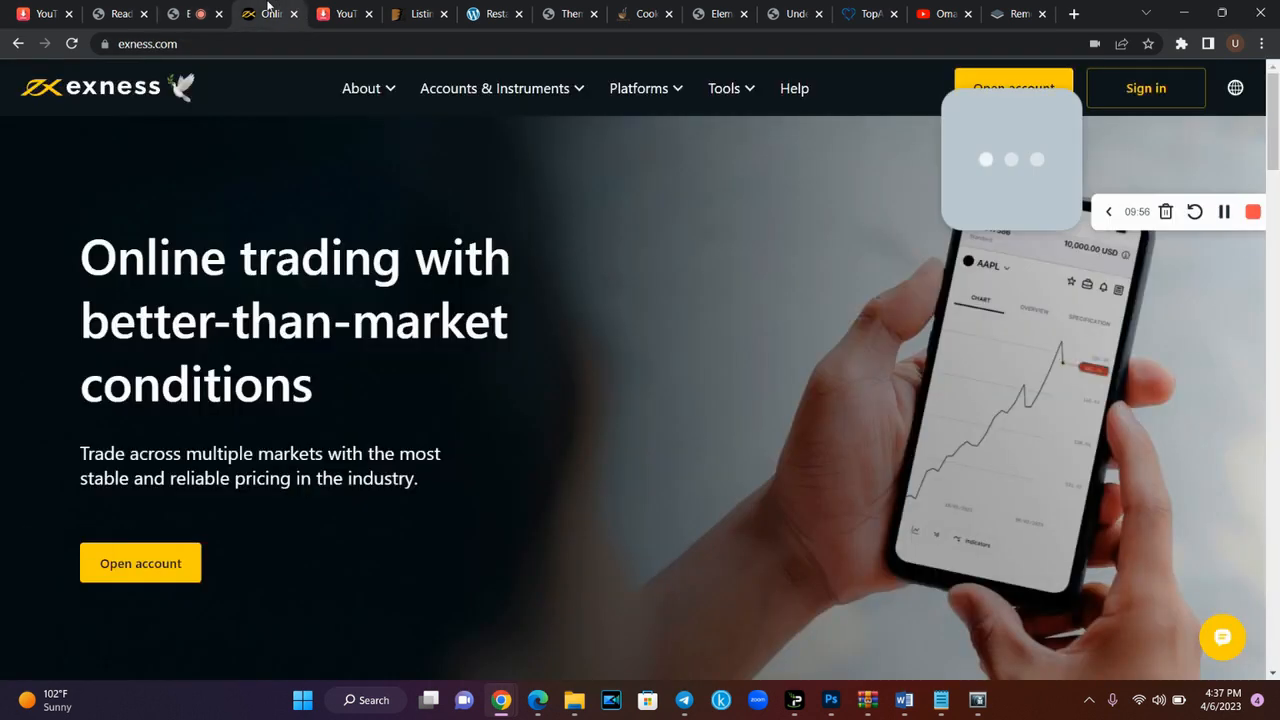
{"action": "left_click", "coordinate": [205, 8]}
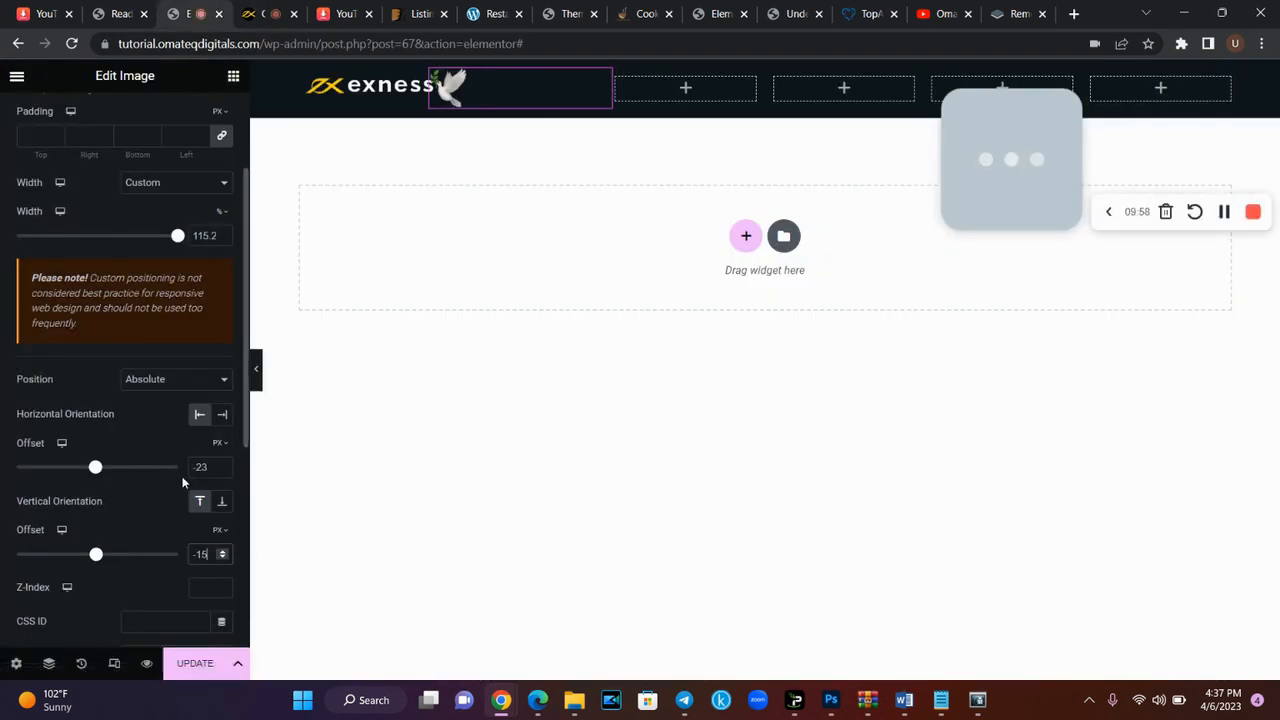
{"action": "left_click", "coordinate": [221, 471]}
{"action": "left_click", "coordinate": [224, 464]}
{"action": "left_click", "coordinate": [224, 464]}
{"action": "left_click", "coordinate": [224, 464]}
{"action": "left_click", "coordinate": [224, 464]}
{"action": "left_click", "coordinate": [224, 464]}
{"action": "left_click", "coordinate": [224, 464]}
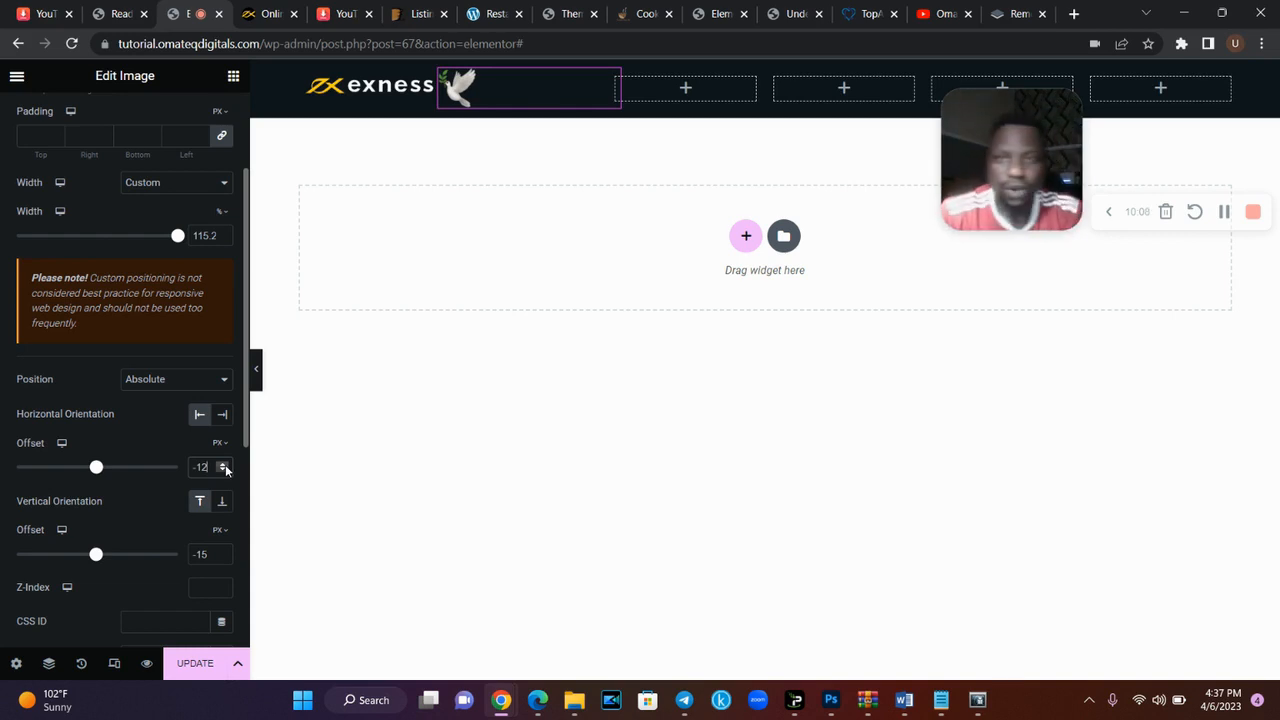
{"action": "left_click", "coordinate": [285, 12]}
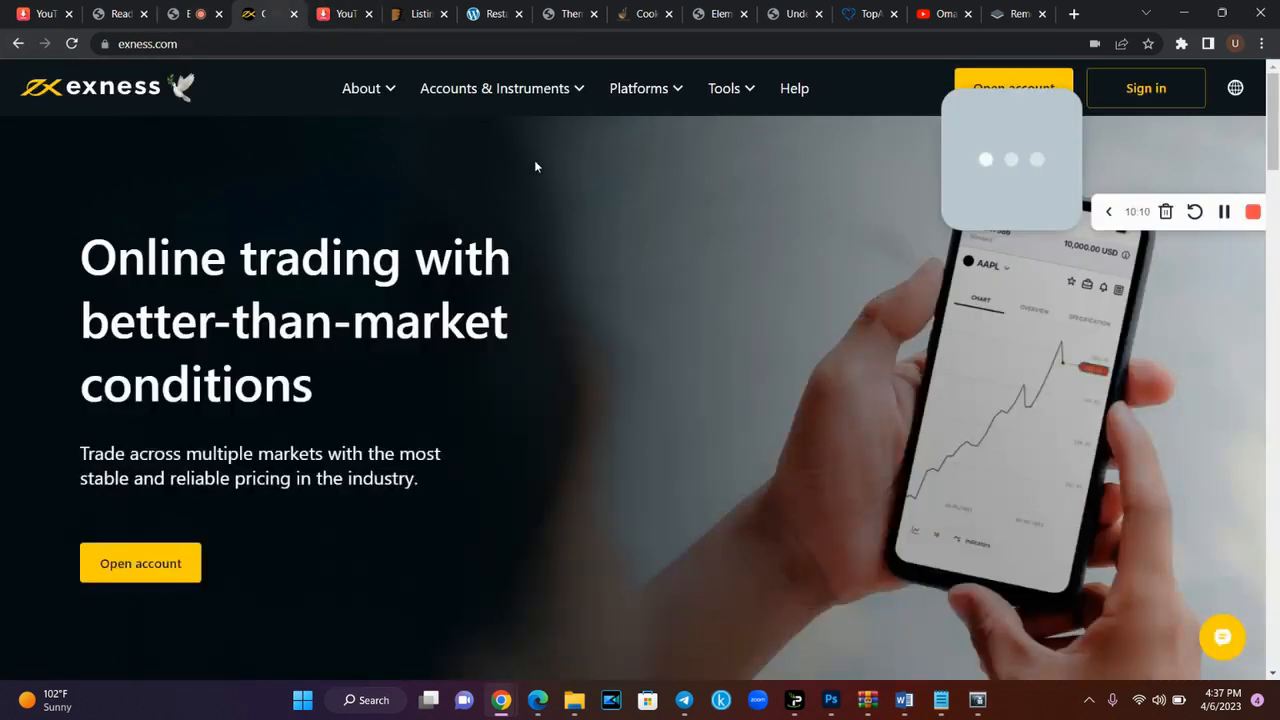
- Return to the Elementor page editor and widen the empty header column directly after the dove image
{"action": "left_click", "coordinate": [200, 9]}
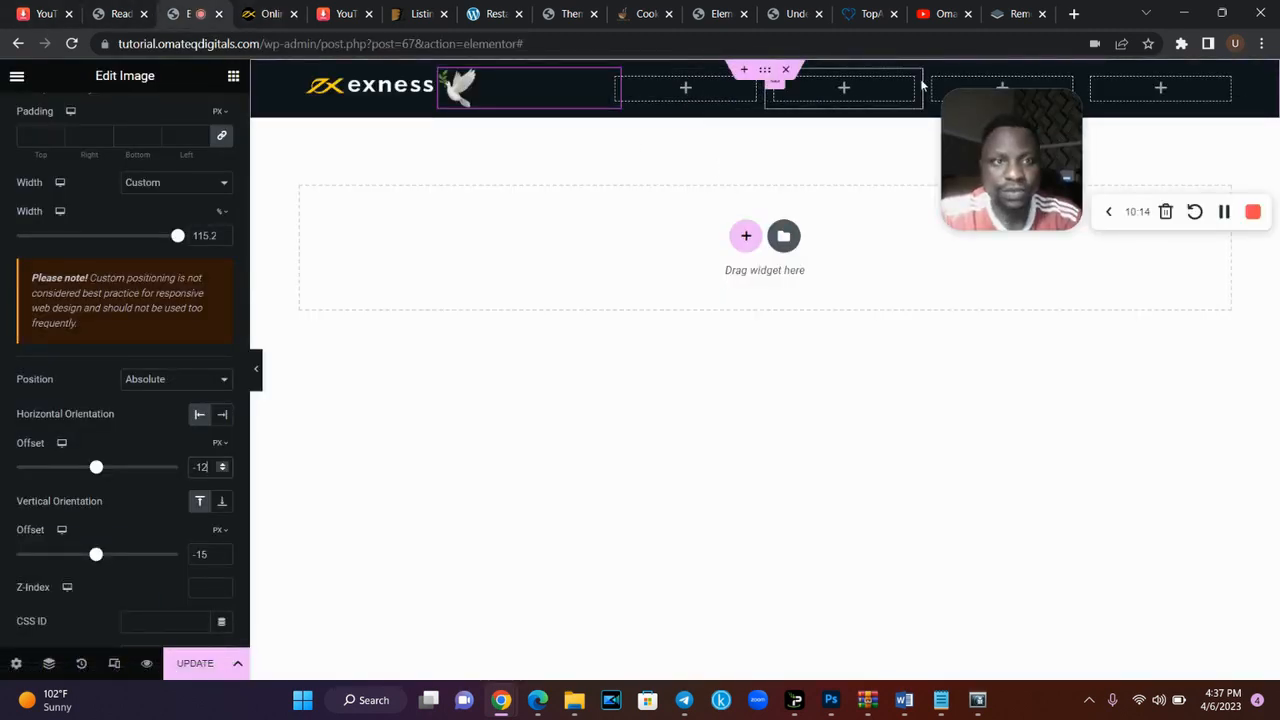
{"action": "left_click", "coordinate": [1108, 211]}
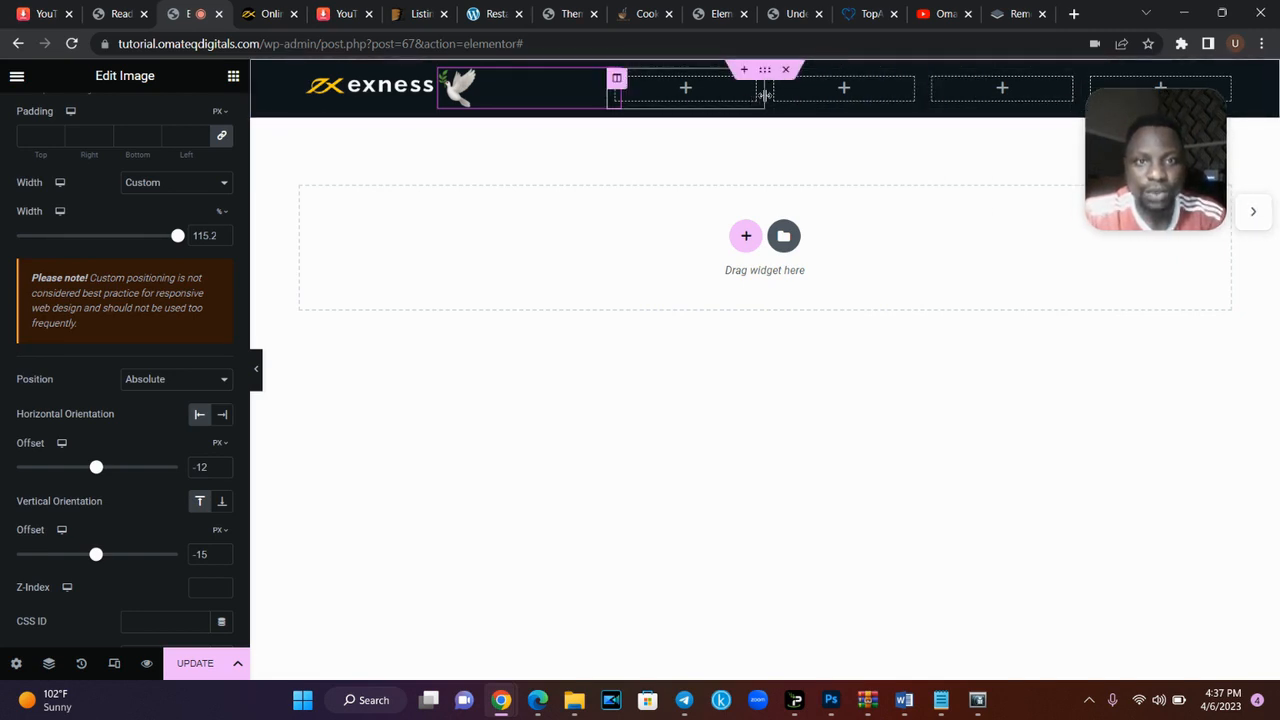
{"action": "left_click_drag", "start_coordinate": [765, 95], "coordinate": [829, 101]}
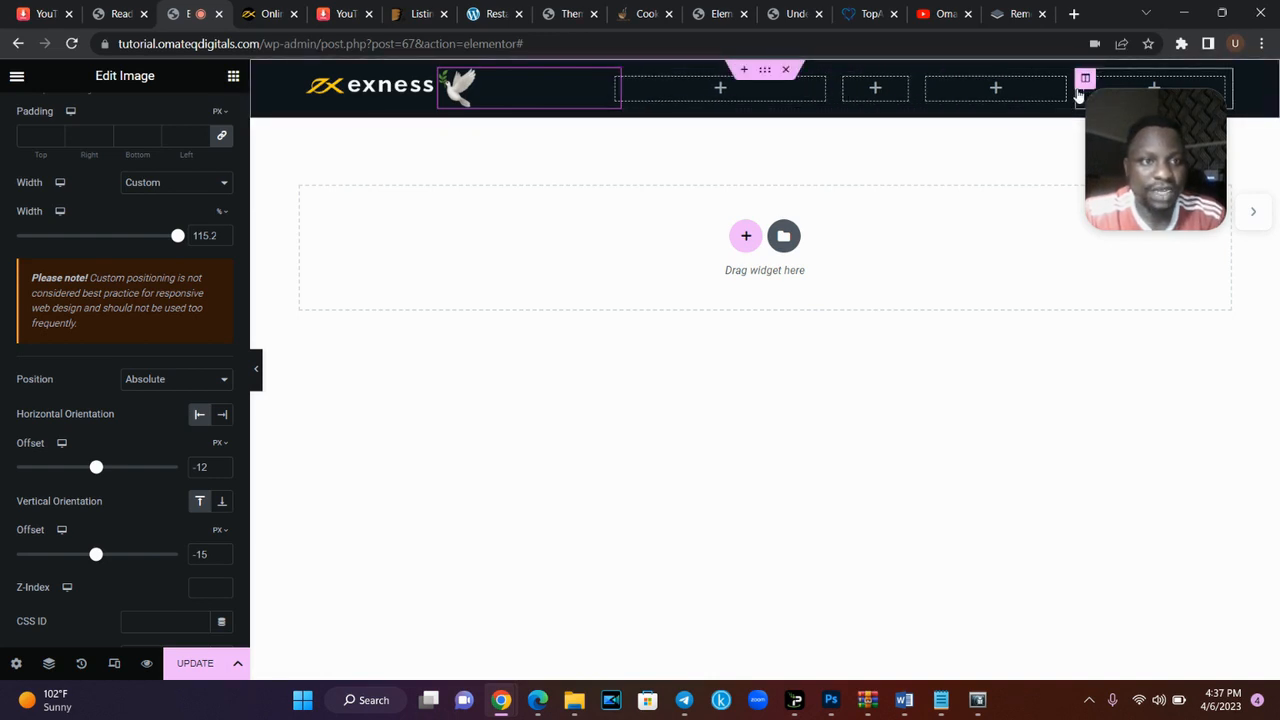
- Find the Nav Menu widget by searching "nav" and place it in the wide header column beside the dove image
{"action": "left_click", "coordinate": [233, 76]}
{"action": "type", "text": "nav"}
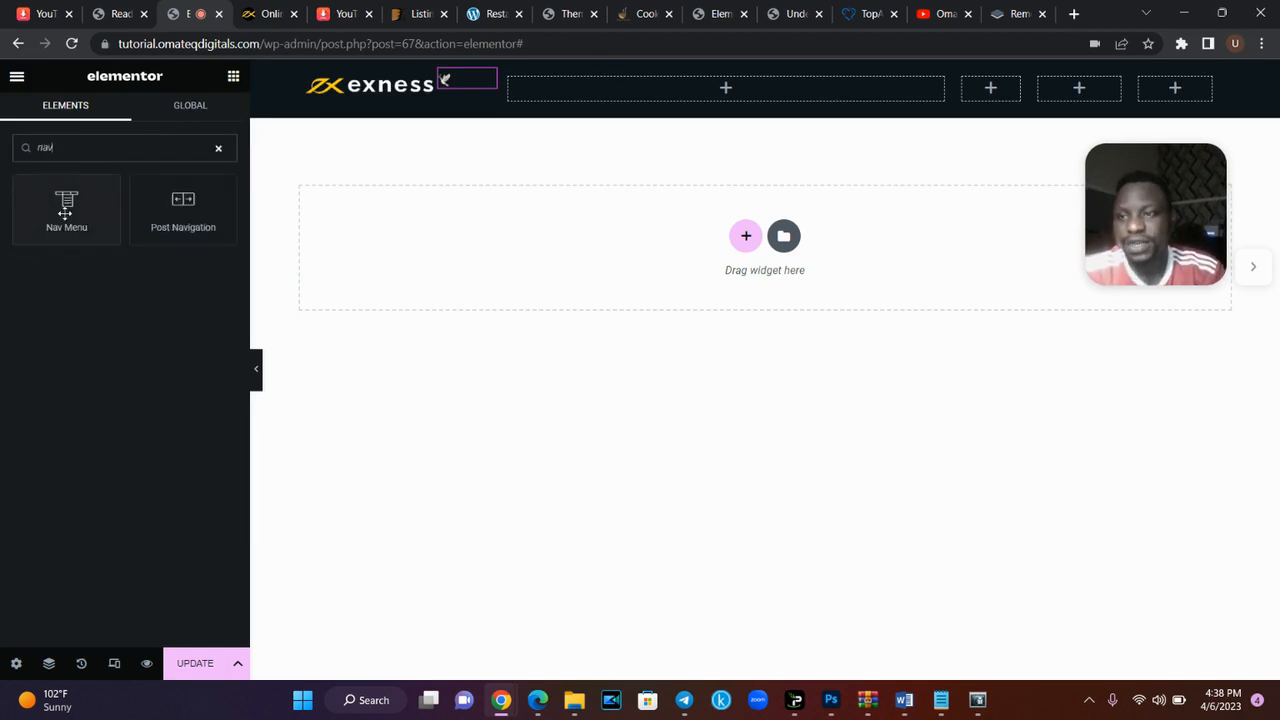
{"action": "left_click_drag", "start_coordinate": [64, 212], "coordinate": [758, 92]}
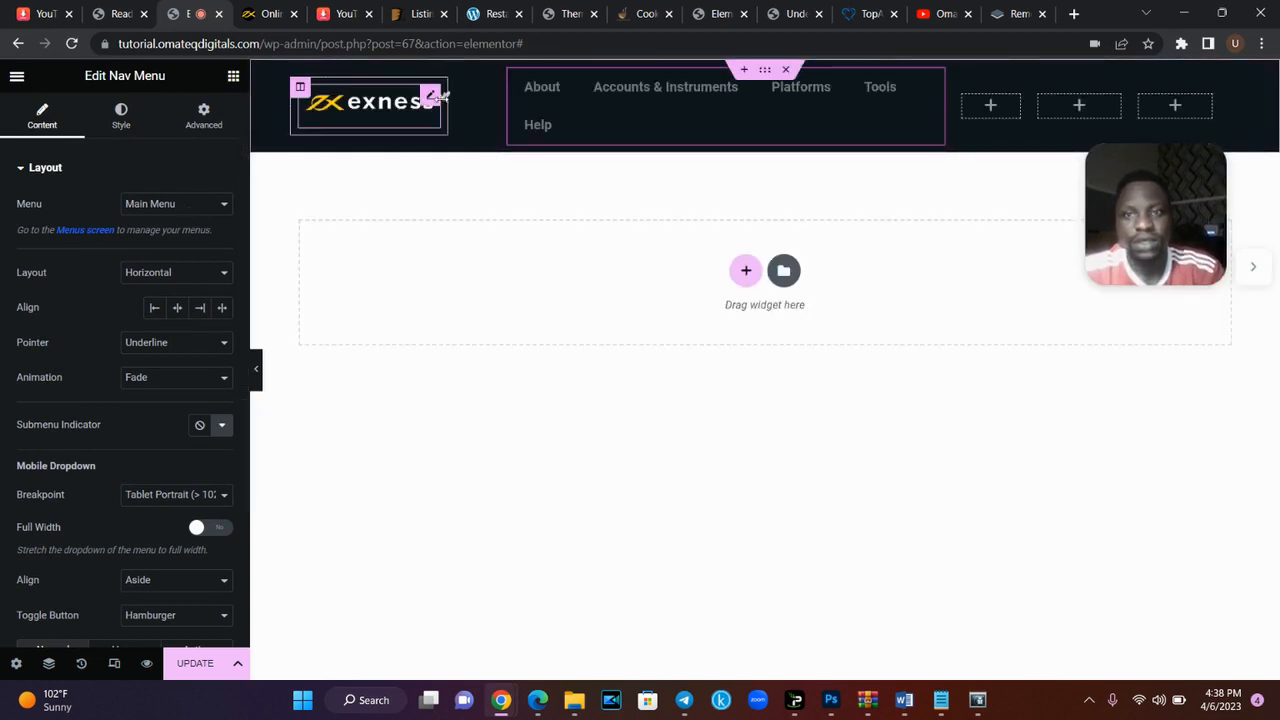
- Preview the header without the editing panel, and widen the Nav Menu column so all menu items fit on one line
{"action": "left_click", "coordinate": [436, 104]}
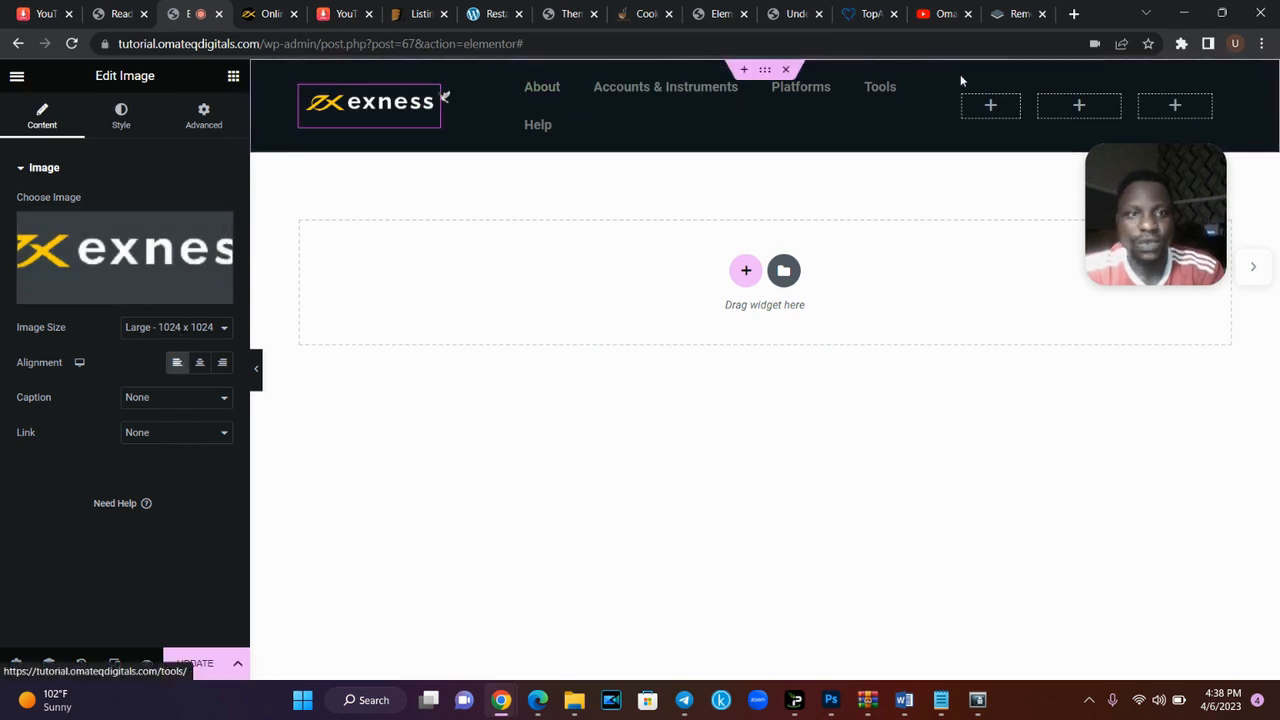
{"action": "left_click", "coordinate": [946, 114]}
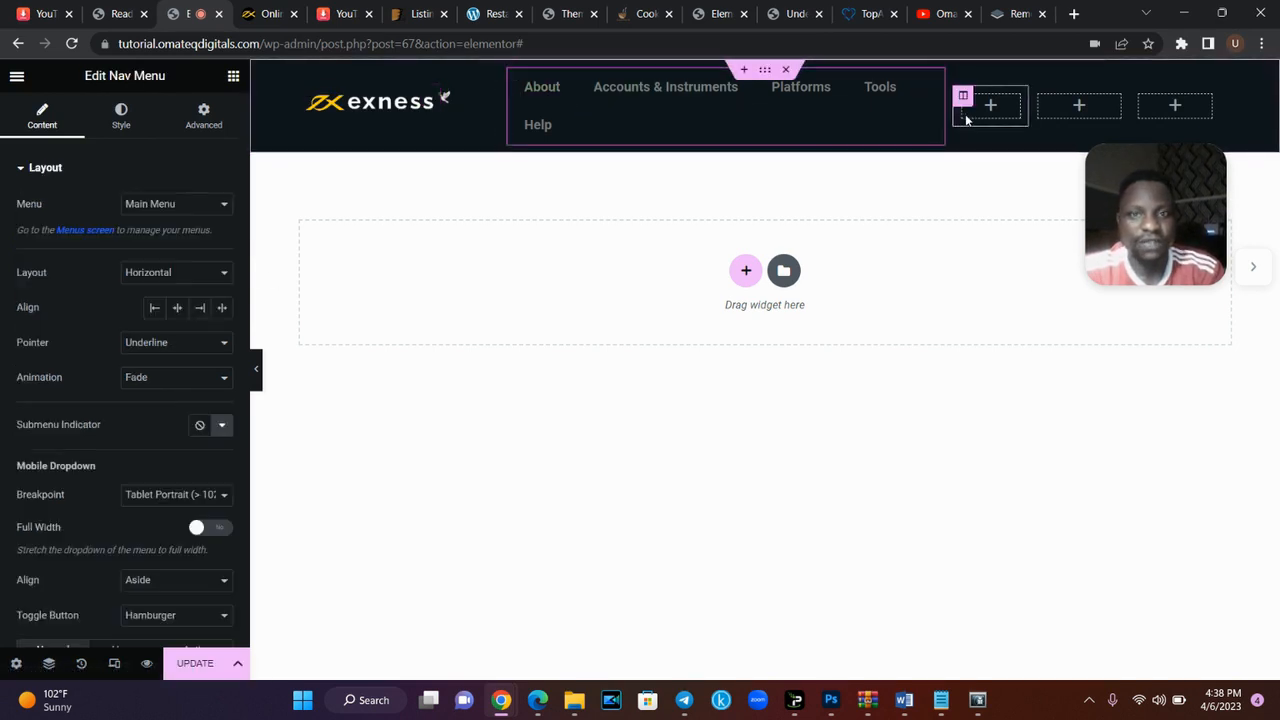
{"action": "left_click", "coordinate": [255, 368]}
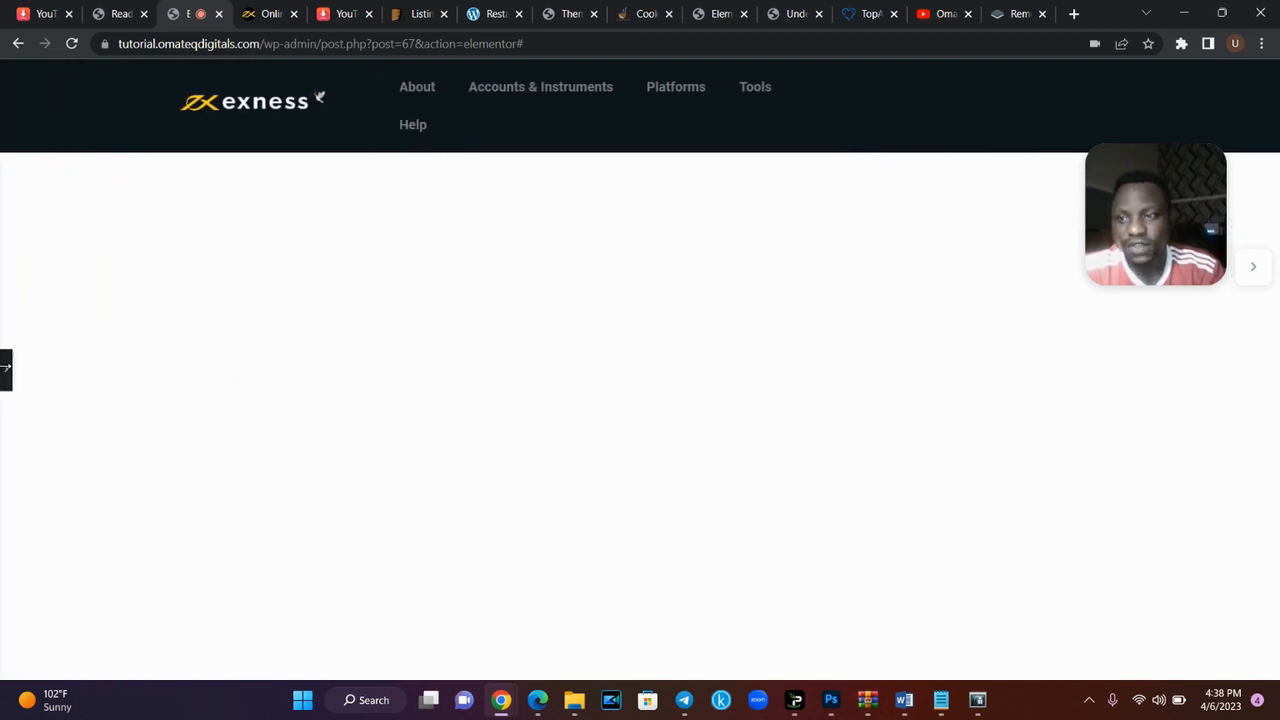
{"action": "left_click", "coordinate": [5, 368]}
{"action": "left_click_drag", "start_coordinate": [955, 112], "coordinate": [1063, 94]}
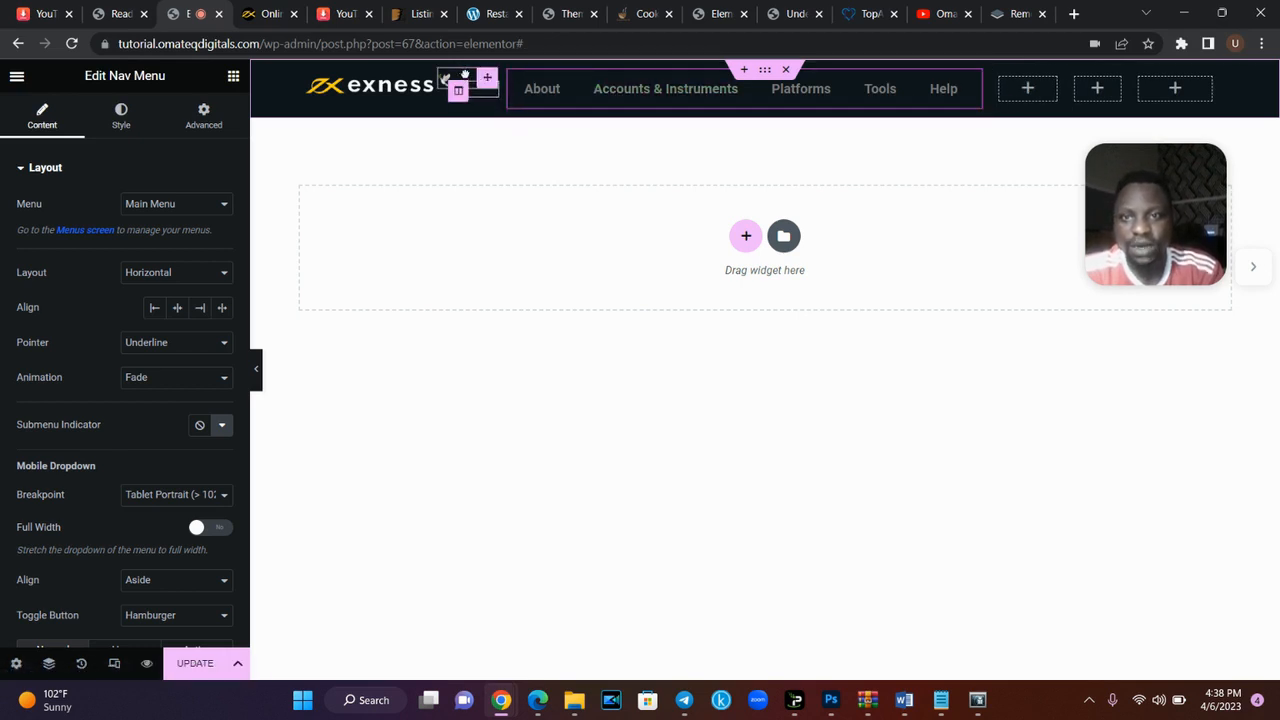
- Enlarge the dove image by increasing its width in the style settings
{"action": "left_click", "coordinate": [465, 78]}
{"action": "left_click", "coordinate": [120, 118]}
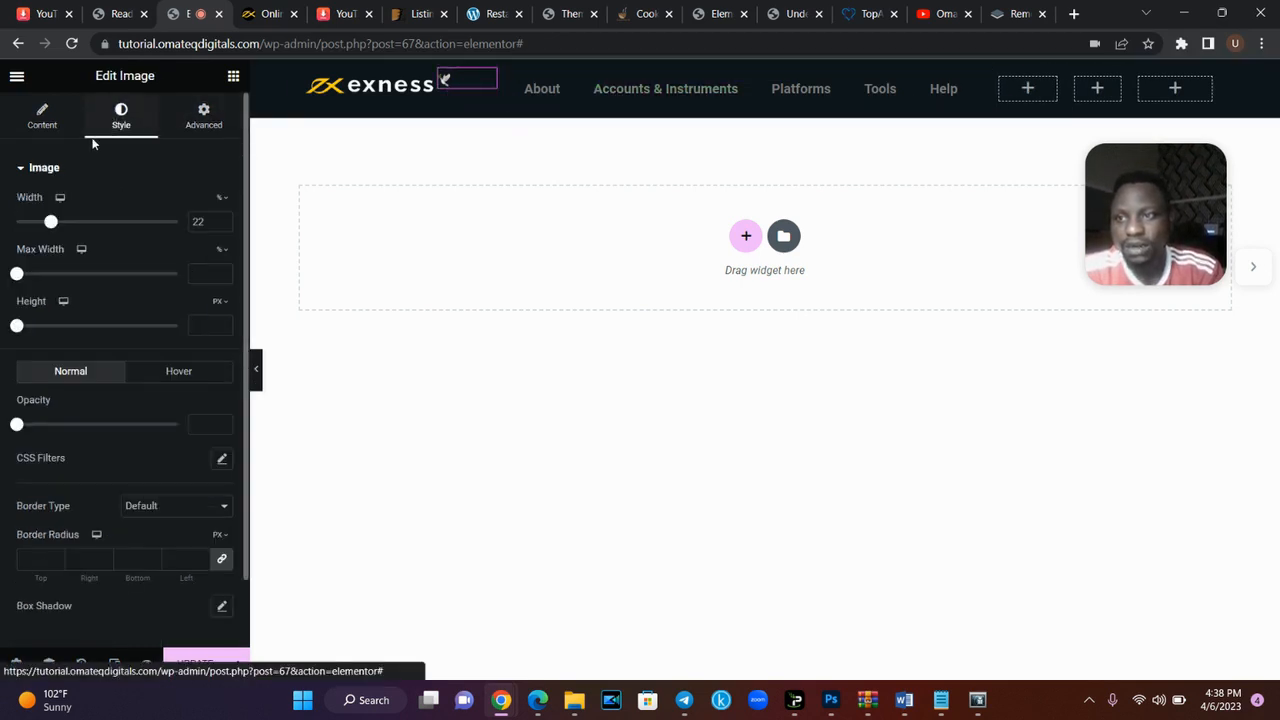
{"action": "left_click_drag", "start_coordinate": [62, 226], "coordinate": [97, 236]}
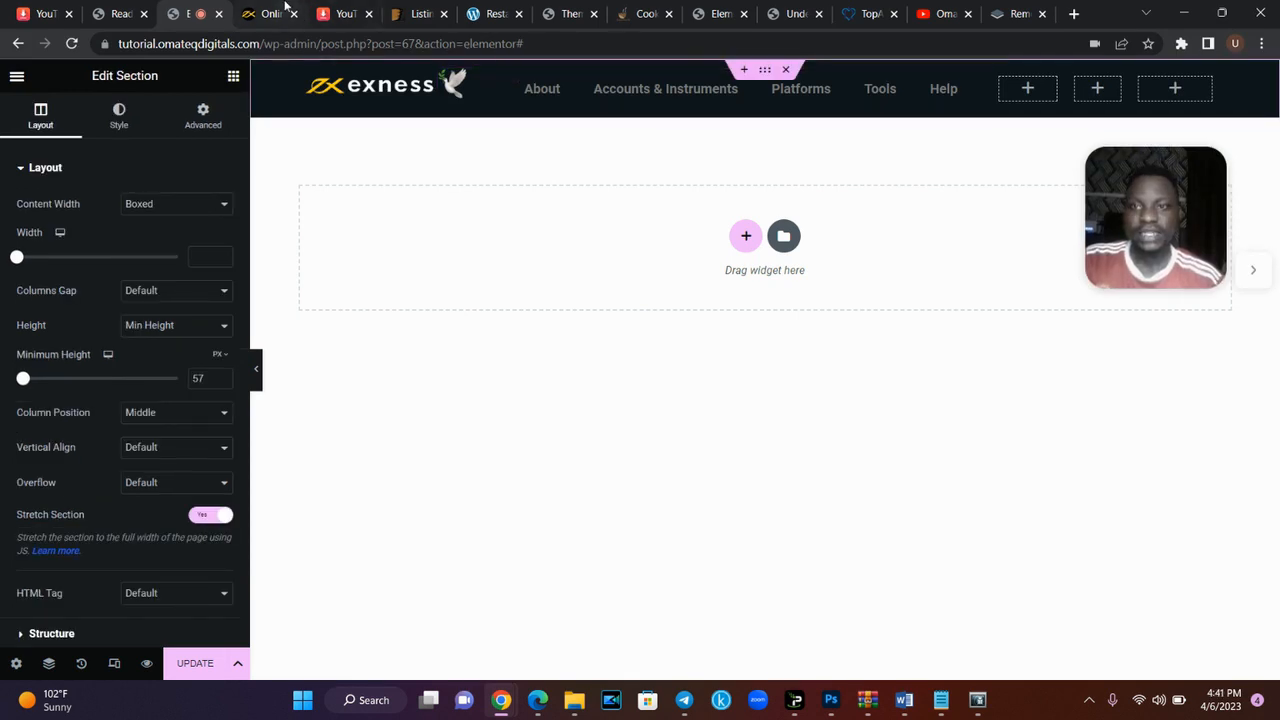
- Check the Open account button on the Exness site and add a Button widget to the column after the menu
{"action": "left_click", "coordinate": [285, 6]}
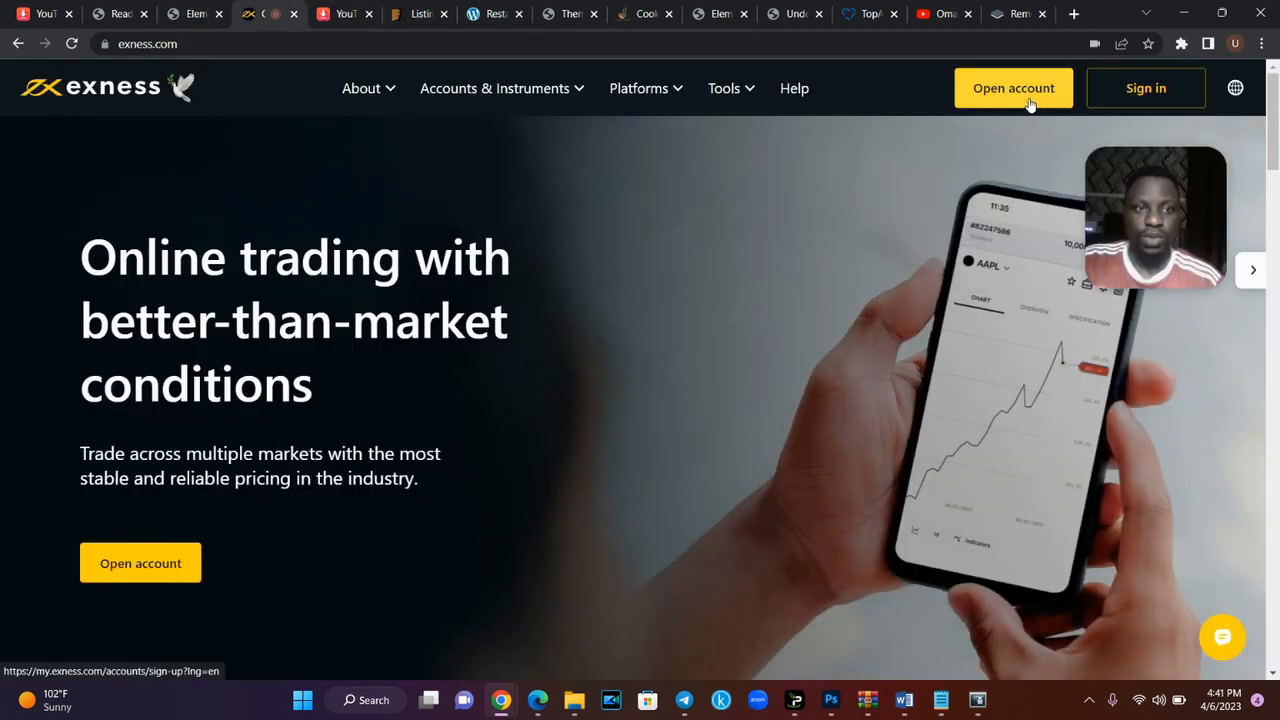
{"action": "left_click", "coordinate": [192, 8]}
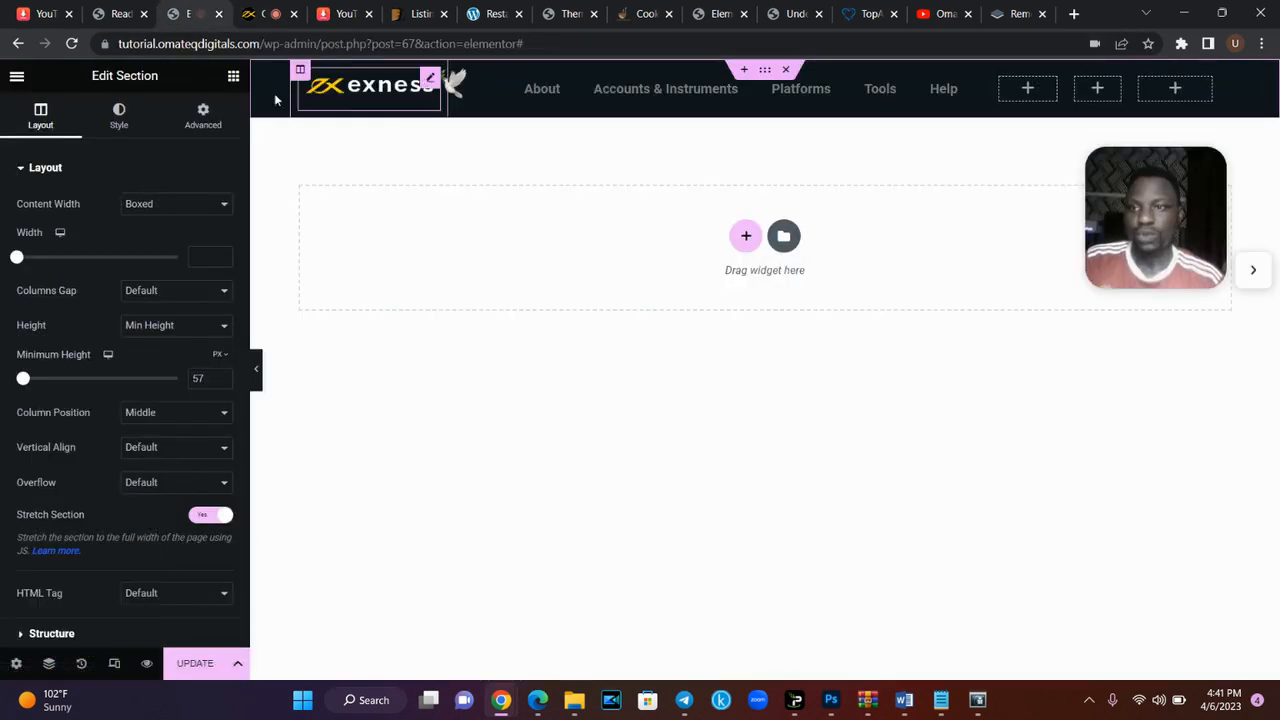
{"action": "left_click", "coordinate": [240, 84]}
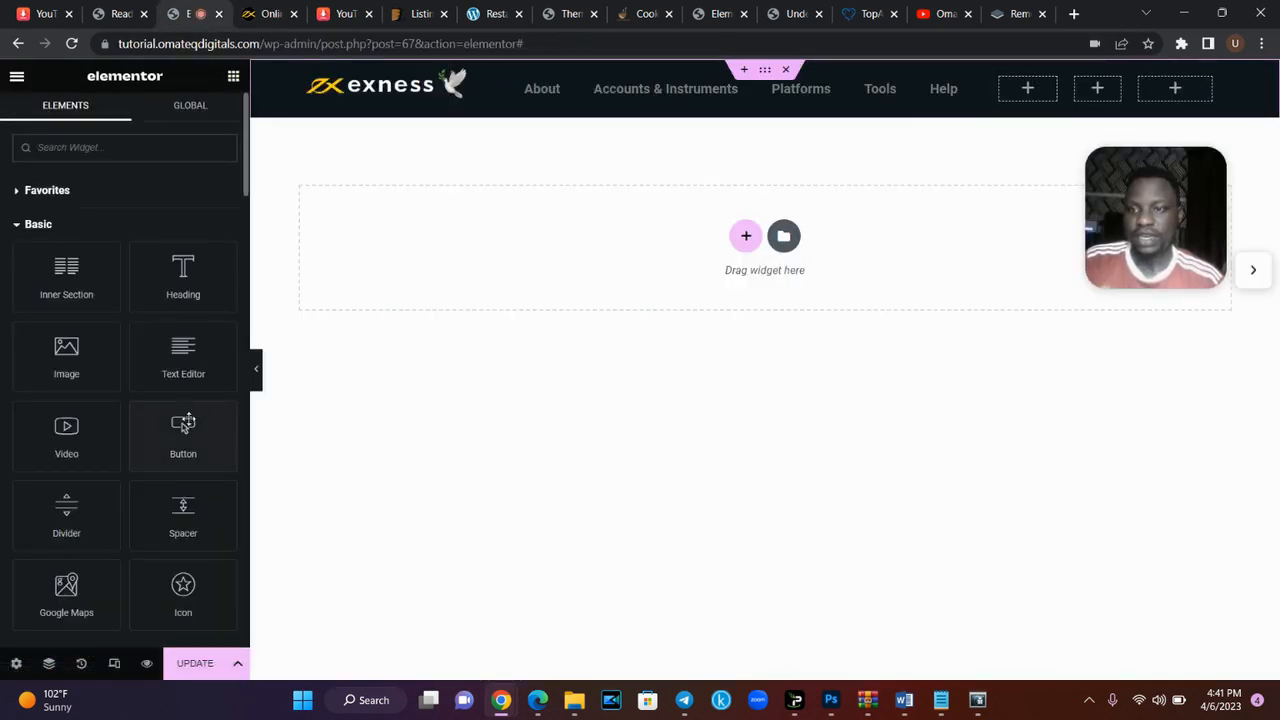
{"action": "left_click_drag", "start_coordinate": [183, 428], "coordinate": [1036, 95]}
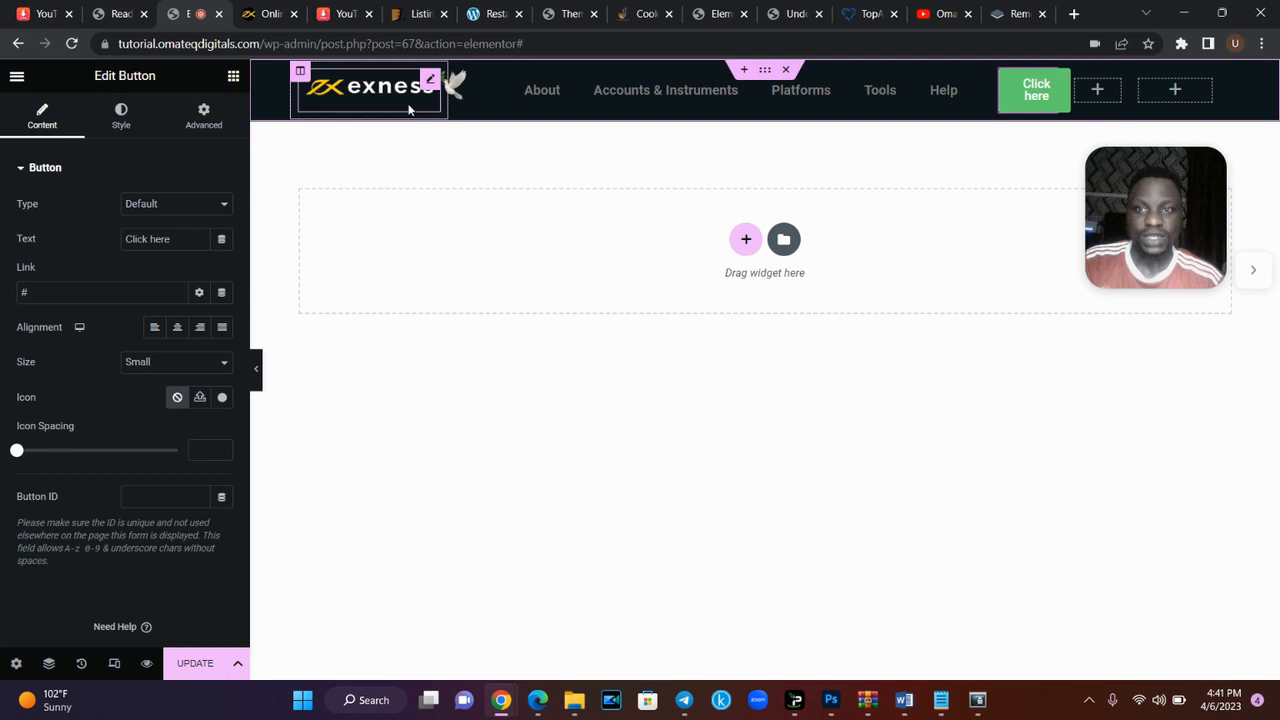
- Set the header section's content width to Full Width
{"action": "left_click", "coordinate": [297, 104]}
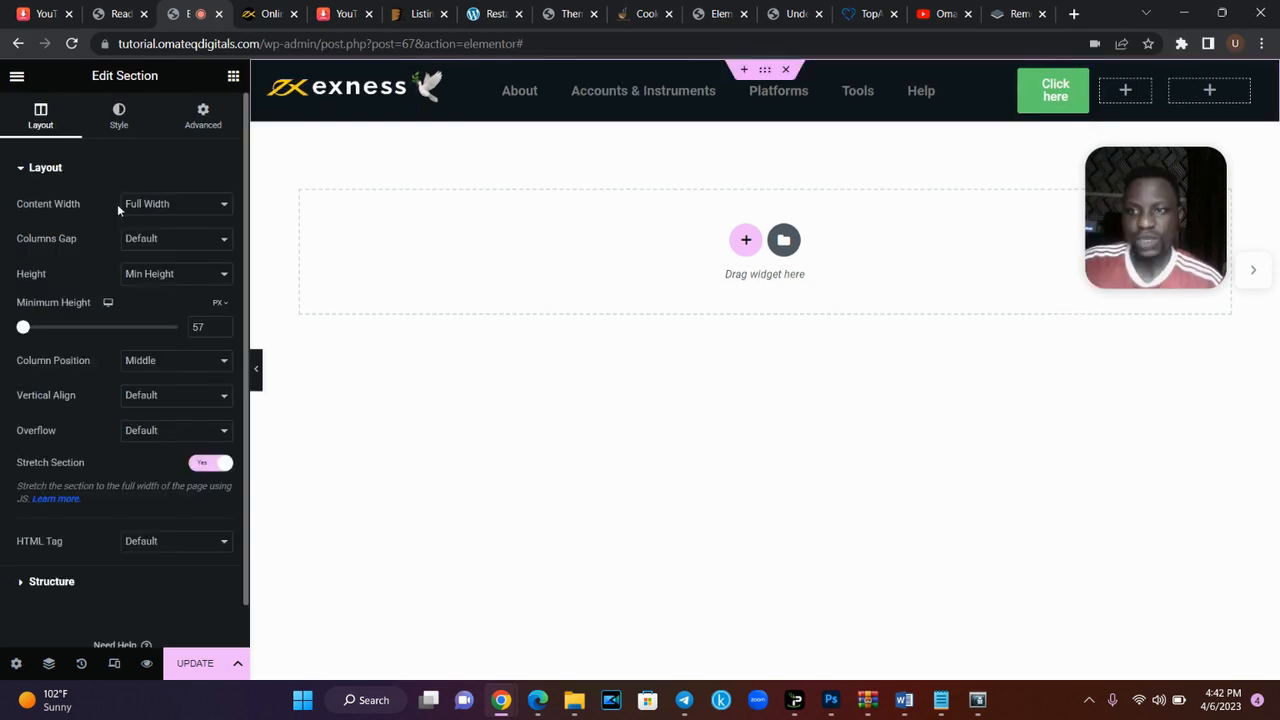
{"action": "left_click", "coordinate": [152, 208]}
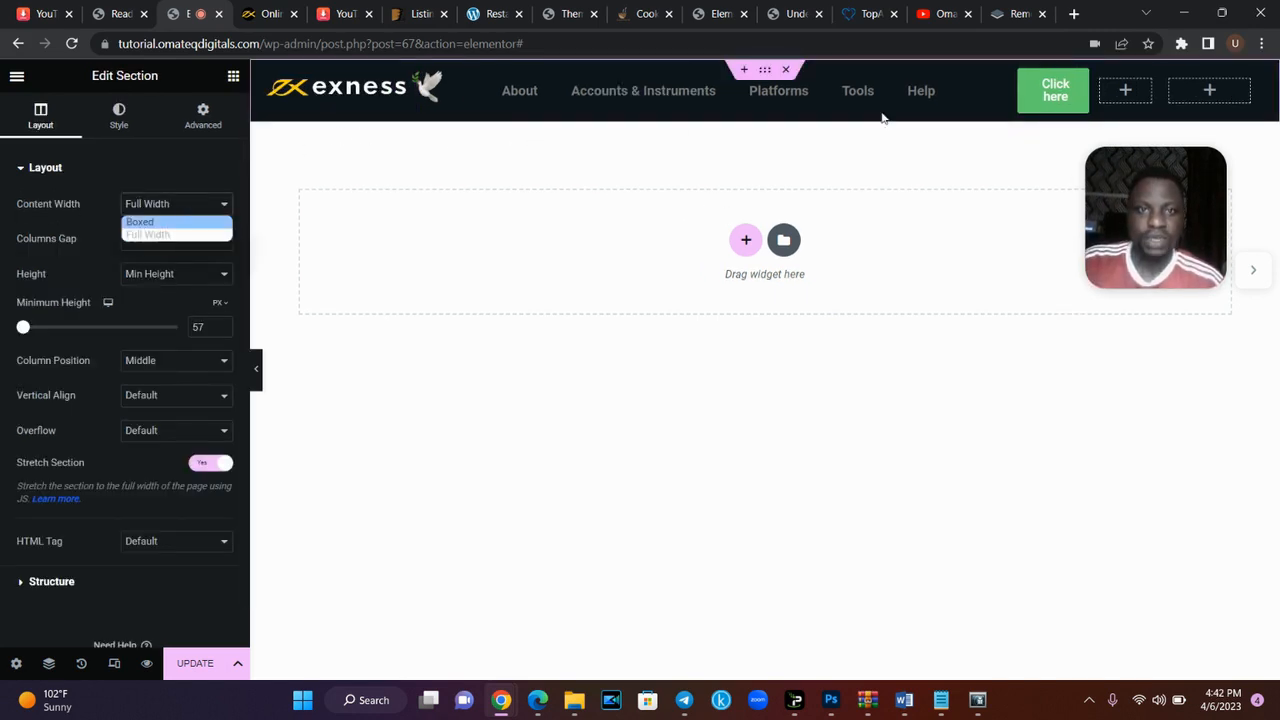
- Set the header button's text to "OPEN ACCOUNT"
{"action": "left_click", "coordinate": [1076, 82]}
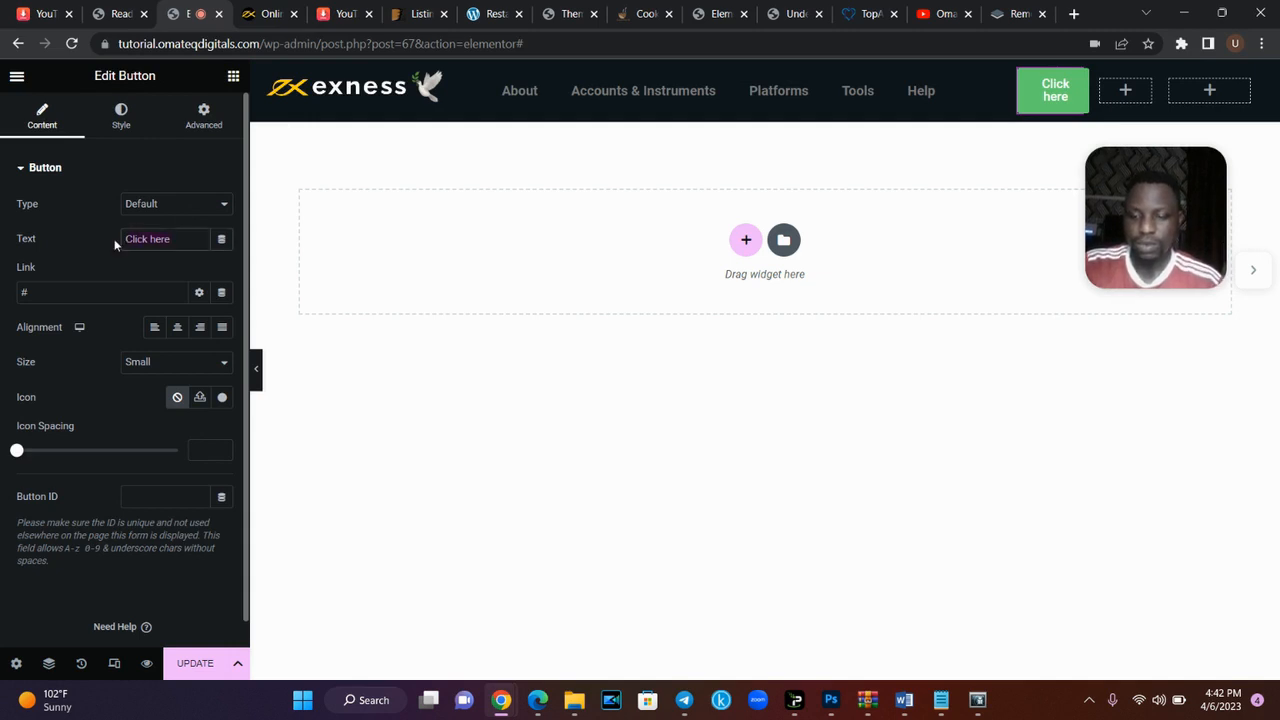
{"action": "type", "text": "OPEN ACCOUNT"}
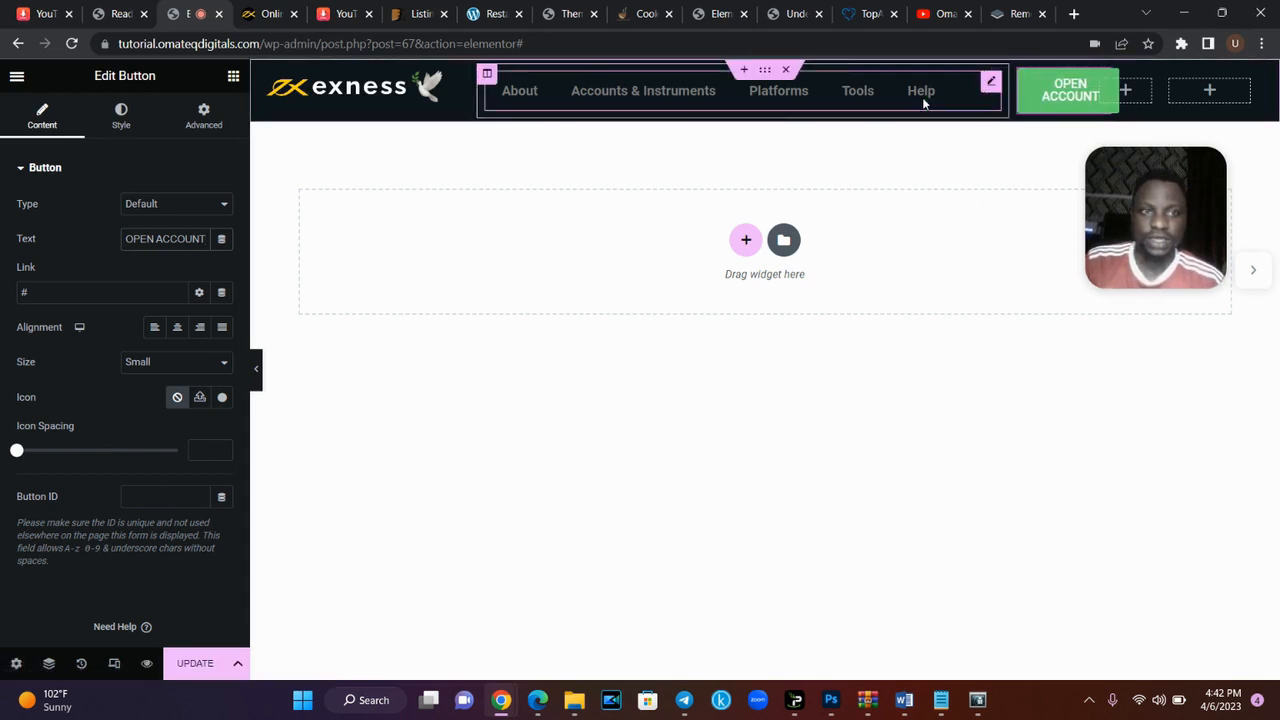
- Set the OPEN ACCOUNT button's typography to the Poppins font family at a size of 13 px
{"action": "left_click", "coordinate": [121, 115]}
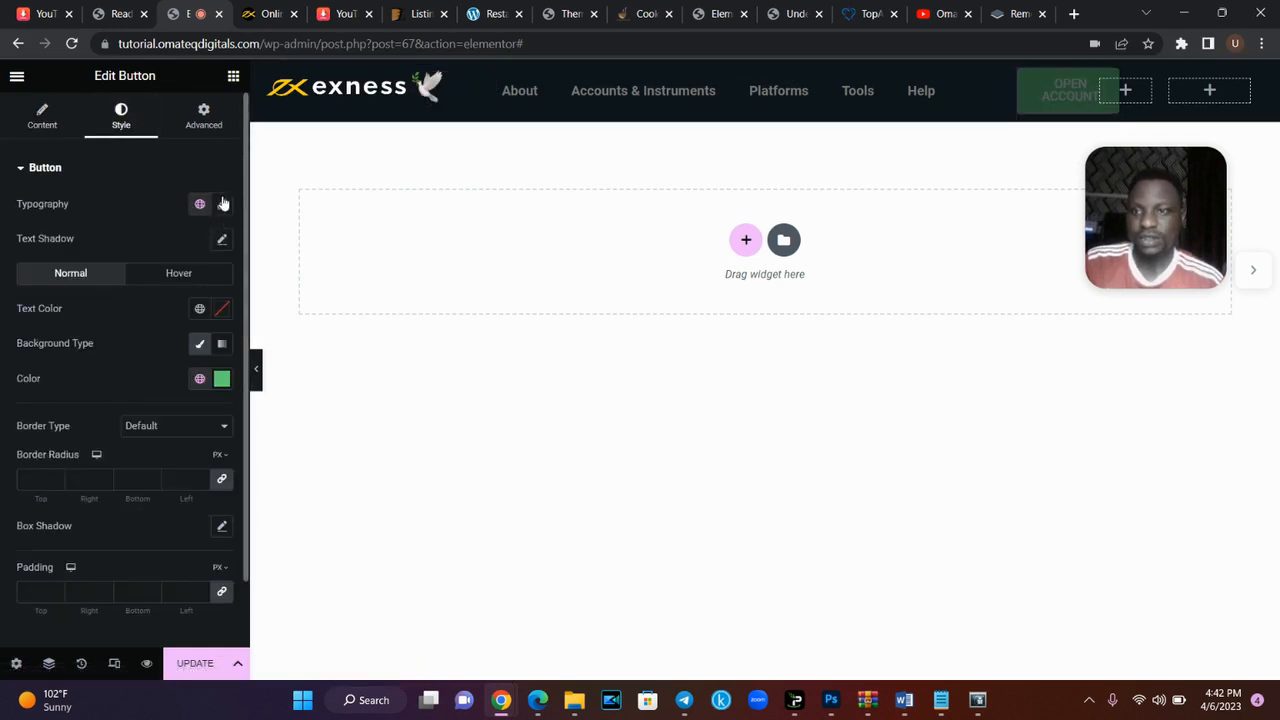
{"action": "left_click", "coordinate": [222, 204]}
{"action": "left_click", "coordinate": [181, 288]}
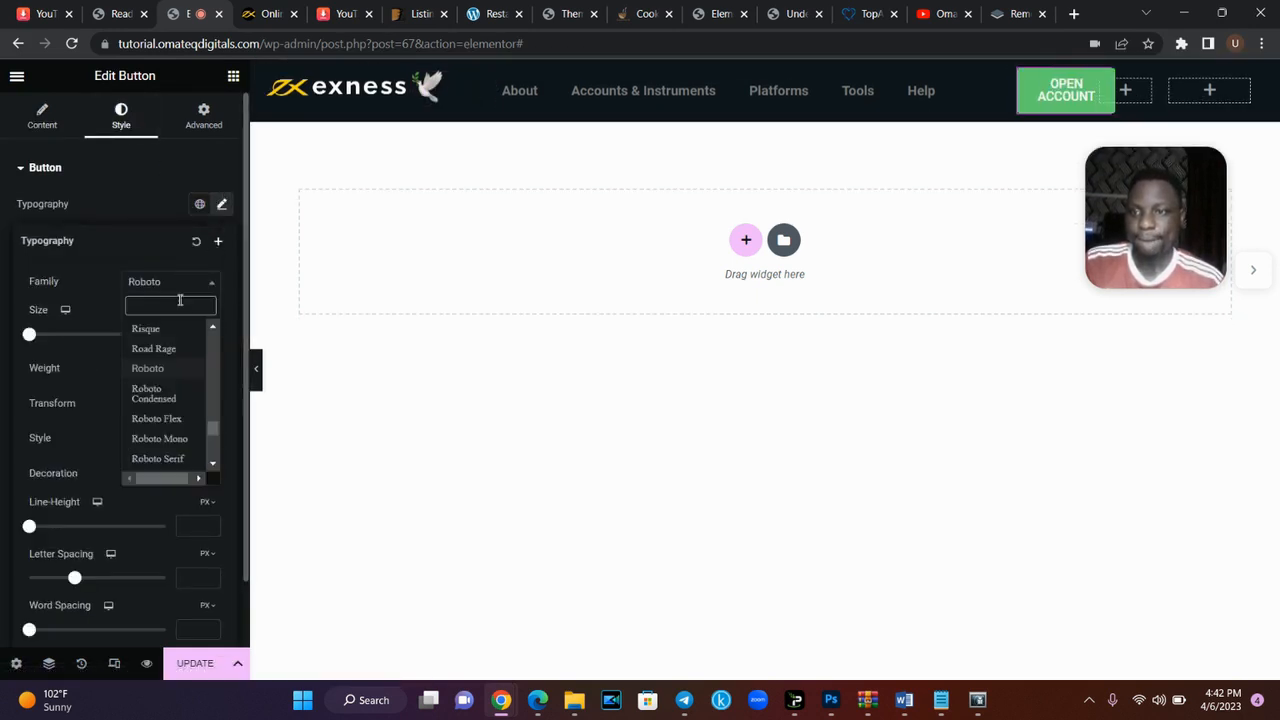
{"action": "type", "text": "pop"}
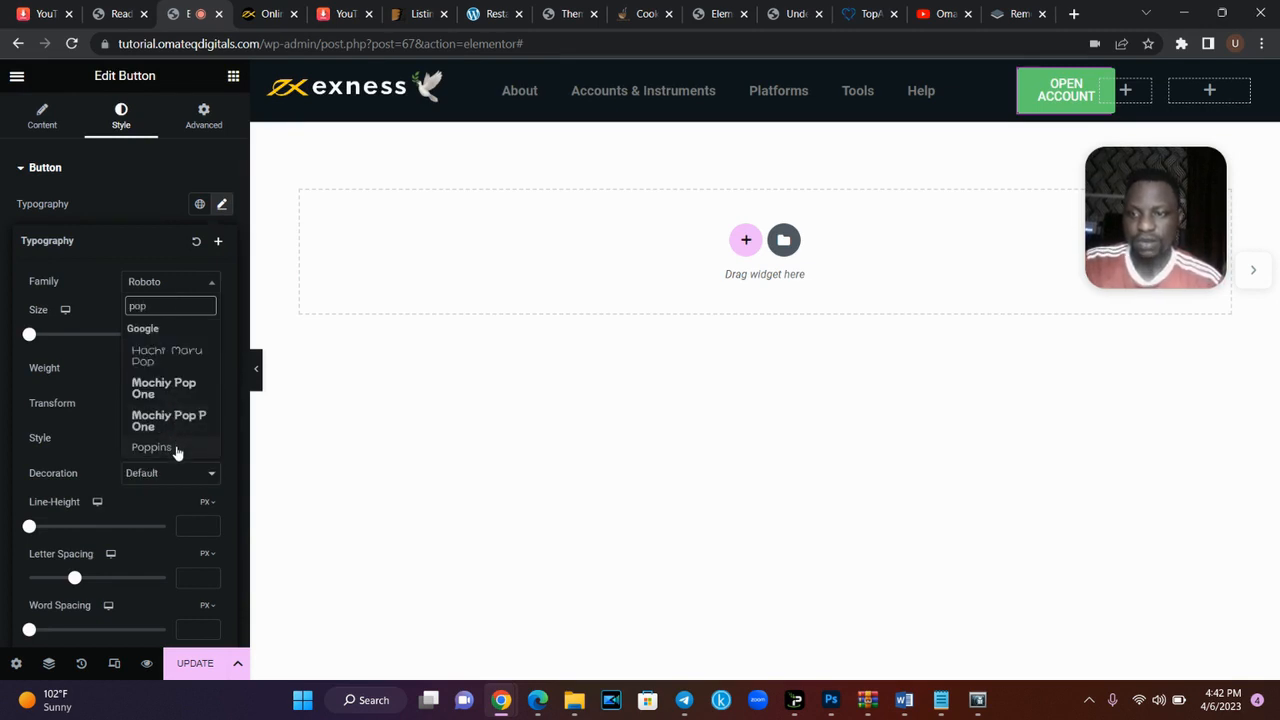
{"action": "left_click", "coordinate": [176, 450]}
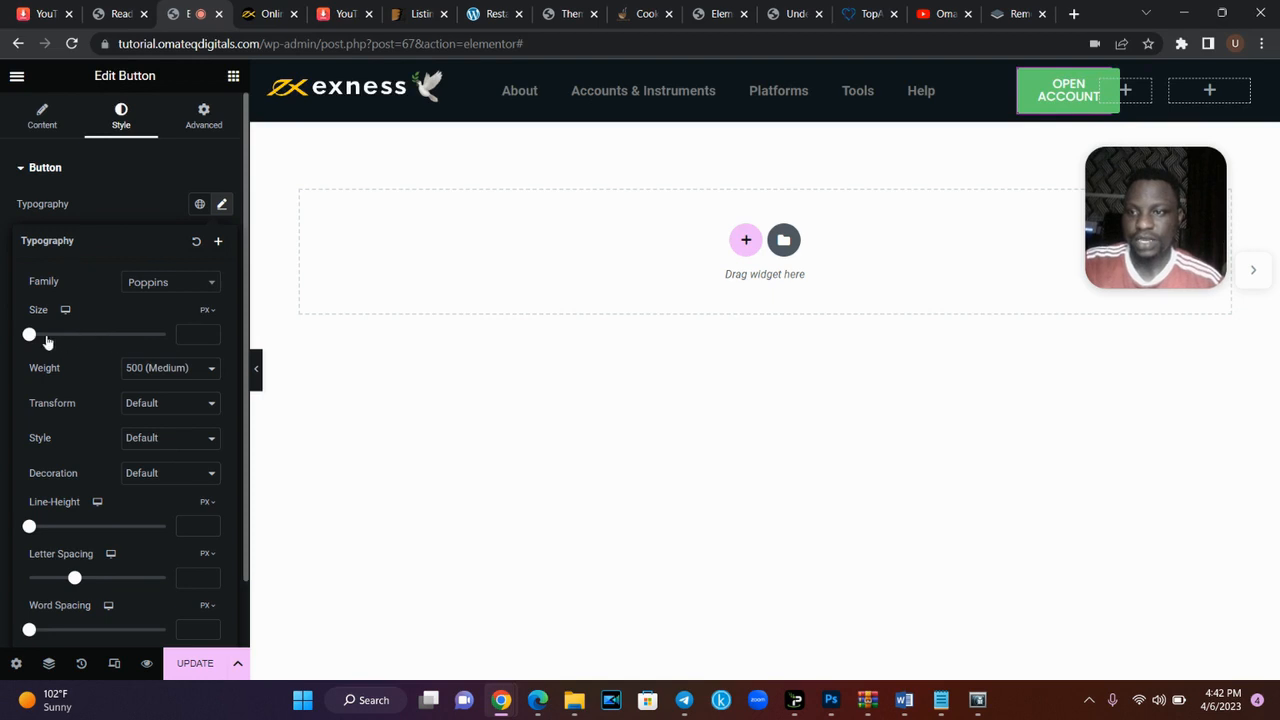
{"action": "left_click_drag", "start_coordinate": [30, 336], "coordinate": [38, 340]}
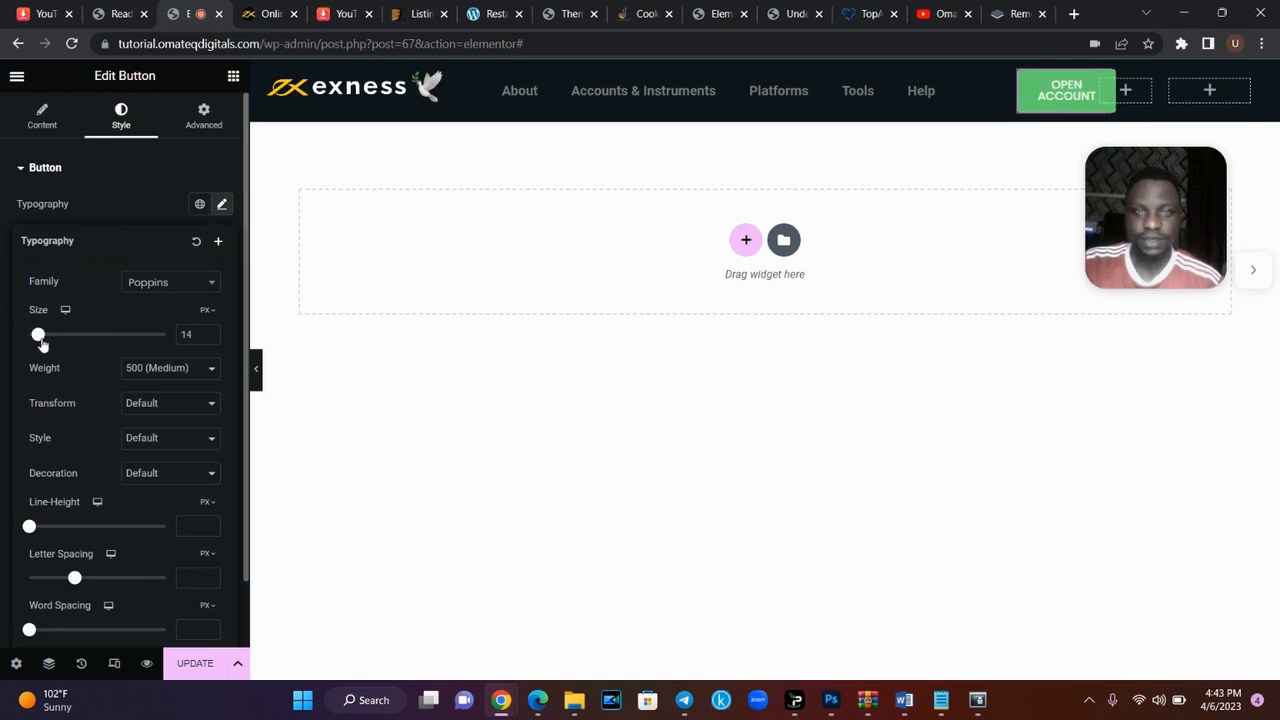
{"action": "left_click_drag", "start_coordinate": [40, 340], "coordinate": [39, 341]}
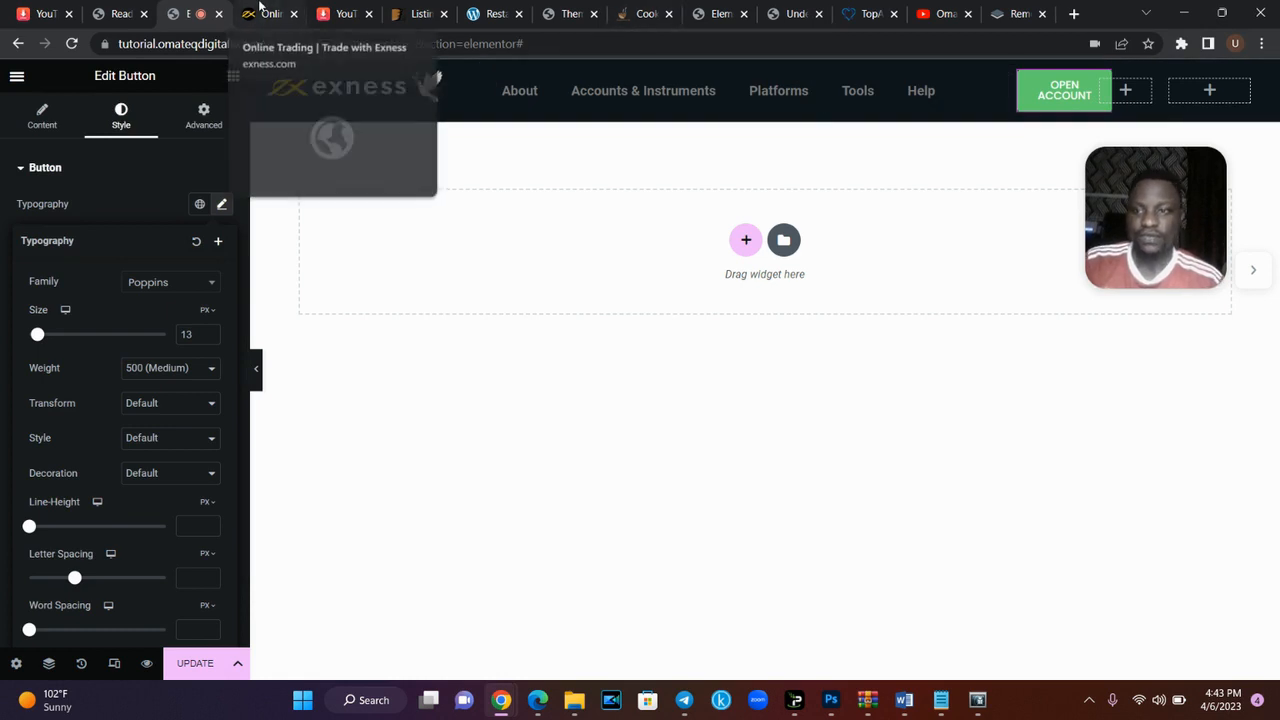
- Inspect the Open account button on the Exness site with the developer tools to read its background colour and font
{"action": "left_click", "coordinate": [262, 12]}
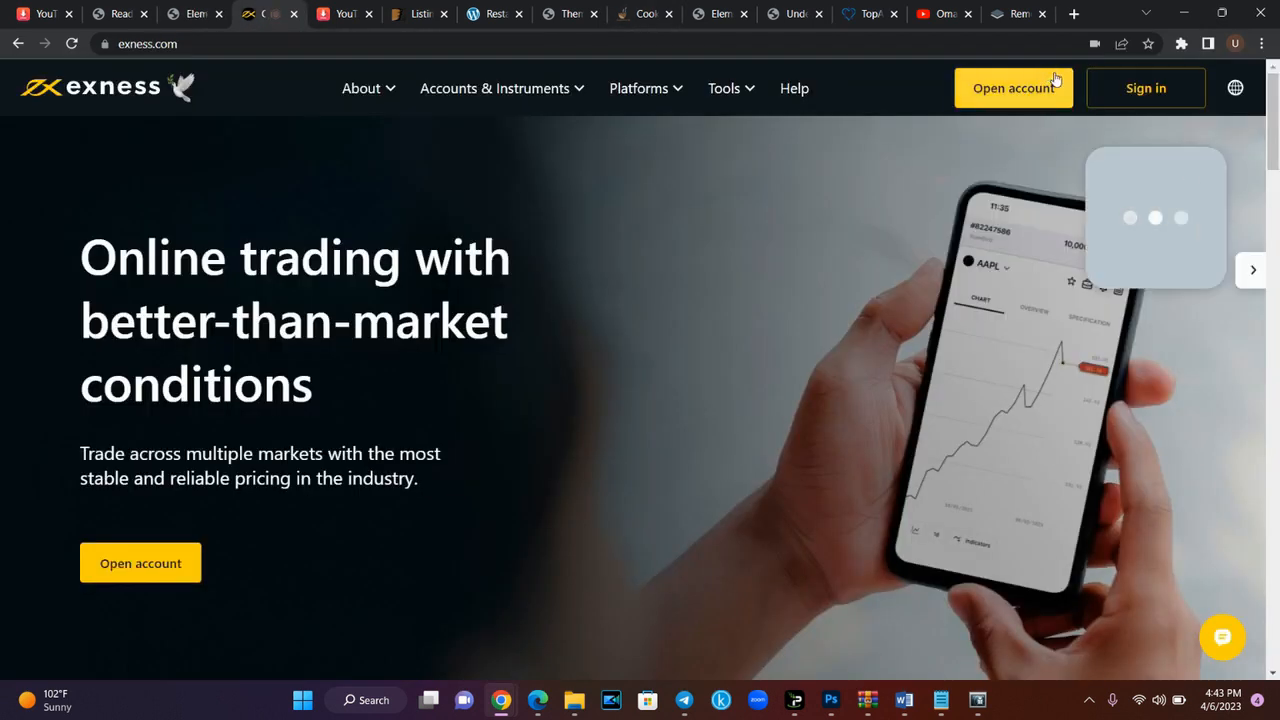
{"action": "right_click", "coordinate": [1058, 84]}
{"action": "left_click", "coordinate": [1093, 211]}
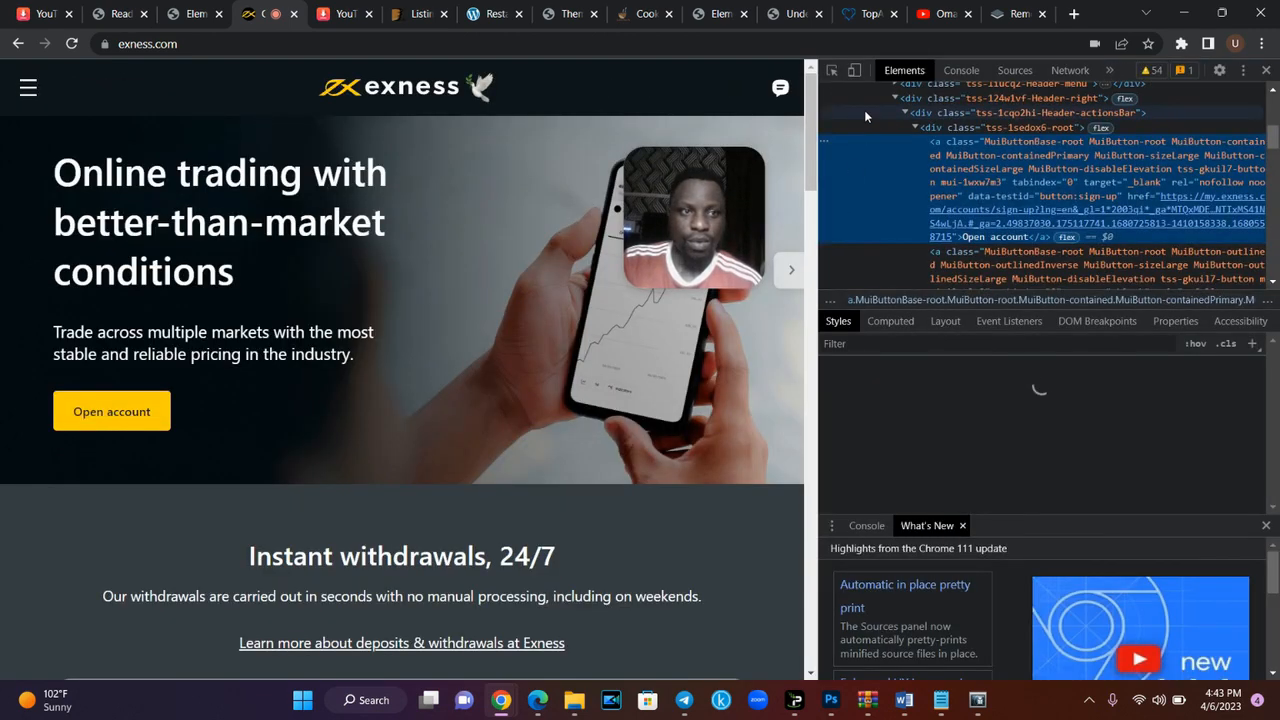
{"action": "left_click", "coordinate": [834, 71]}
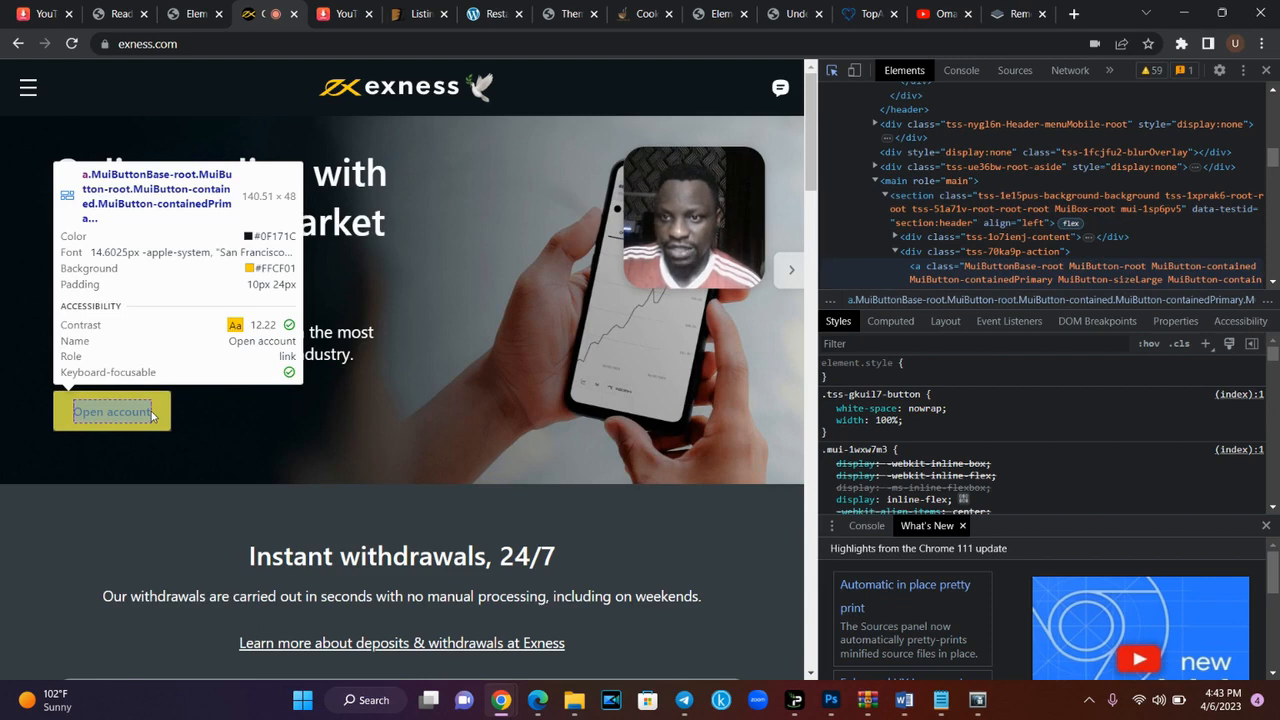
{"action": "left_click", "coordinate": [1268, 72]}
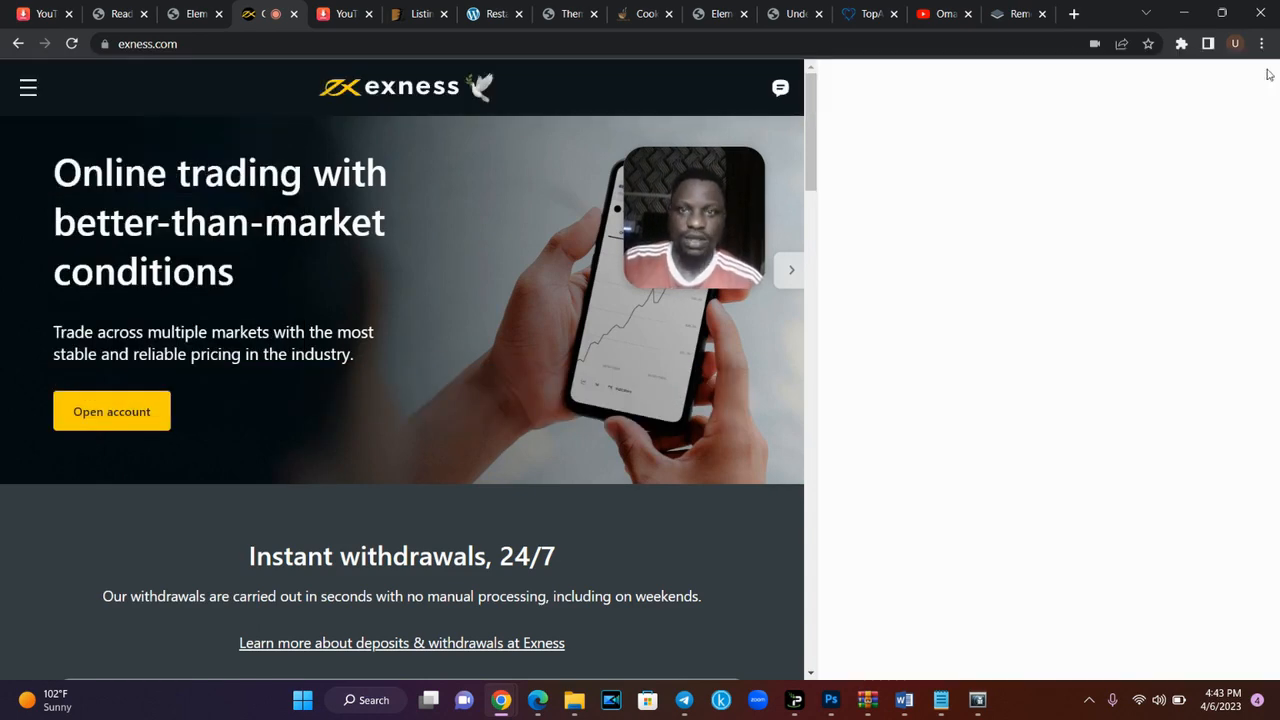
- Set the OPEN ACCOUNT button's normal background color to #ffcf01 in the Elementor editor
{"action": "left_click", "coordinate": [208, 12]}
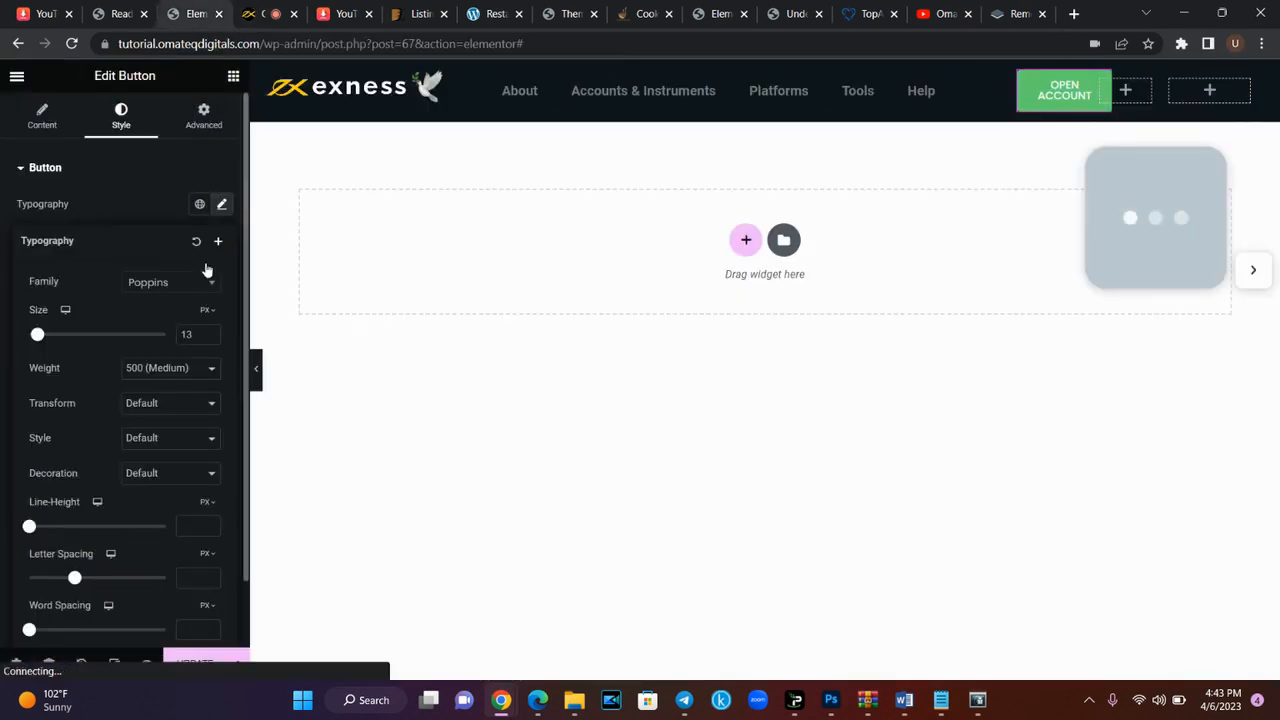
{"action": "left_click", "coordinate": [157, 218]}
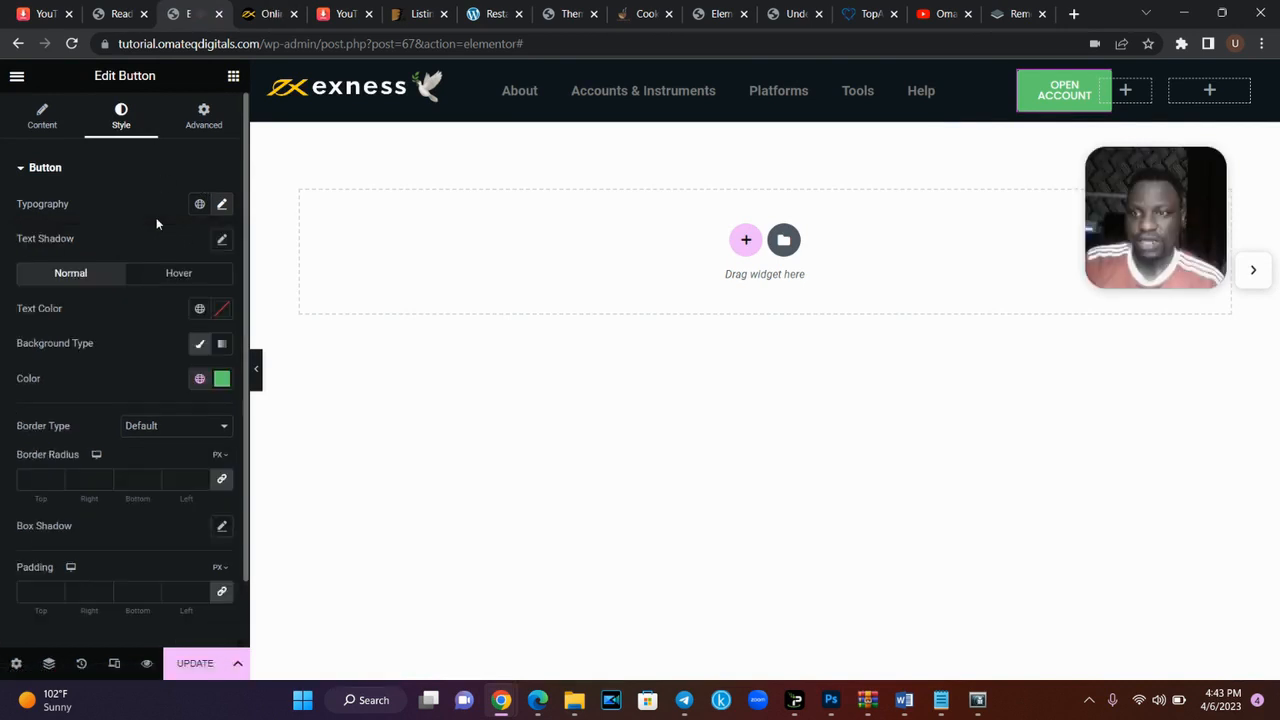
{"action": "left_click", "coordinate": [222, 380]}
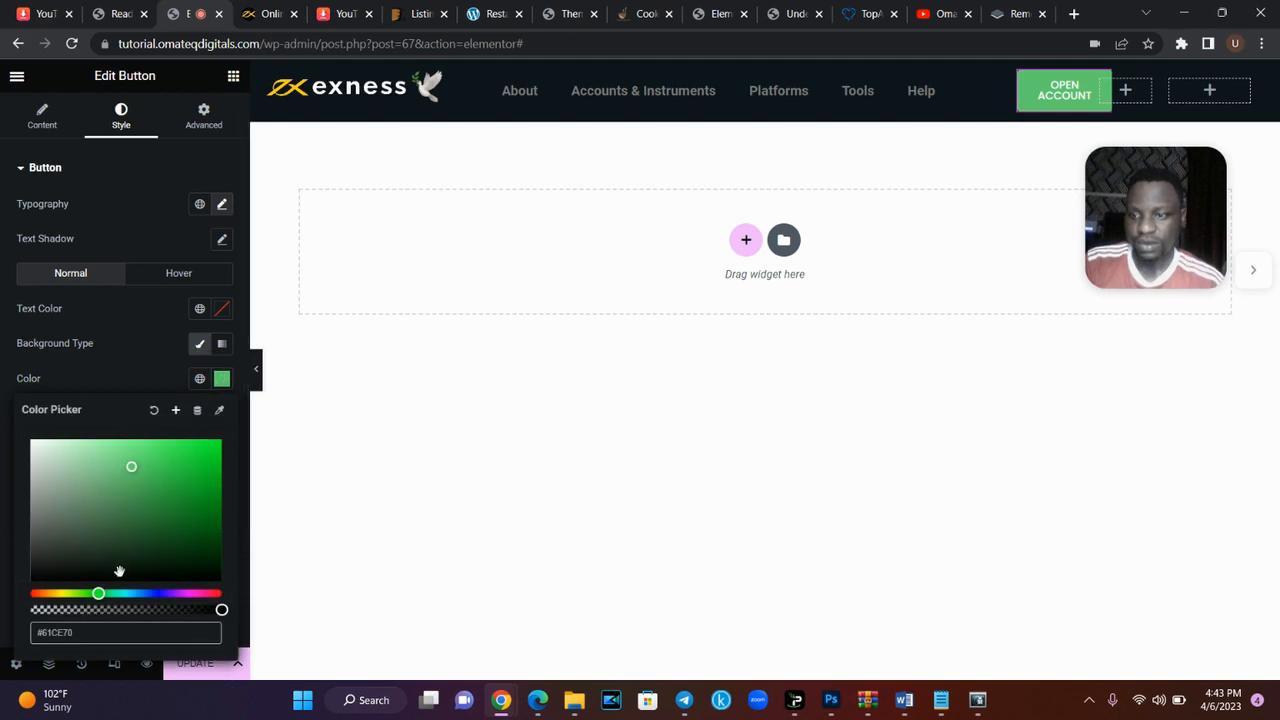
{"action": "left_click_drag", "start_coordinate": [85, 640], "coordinate": [59, 637]}
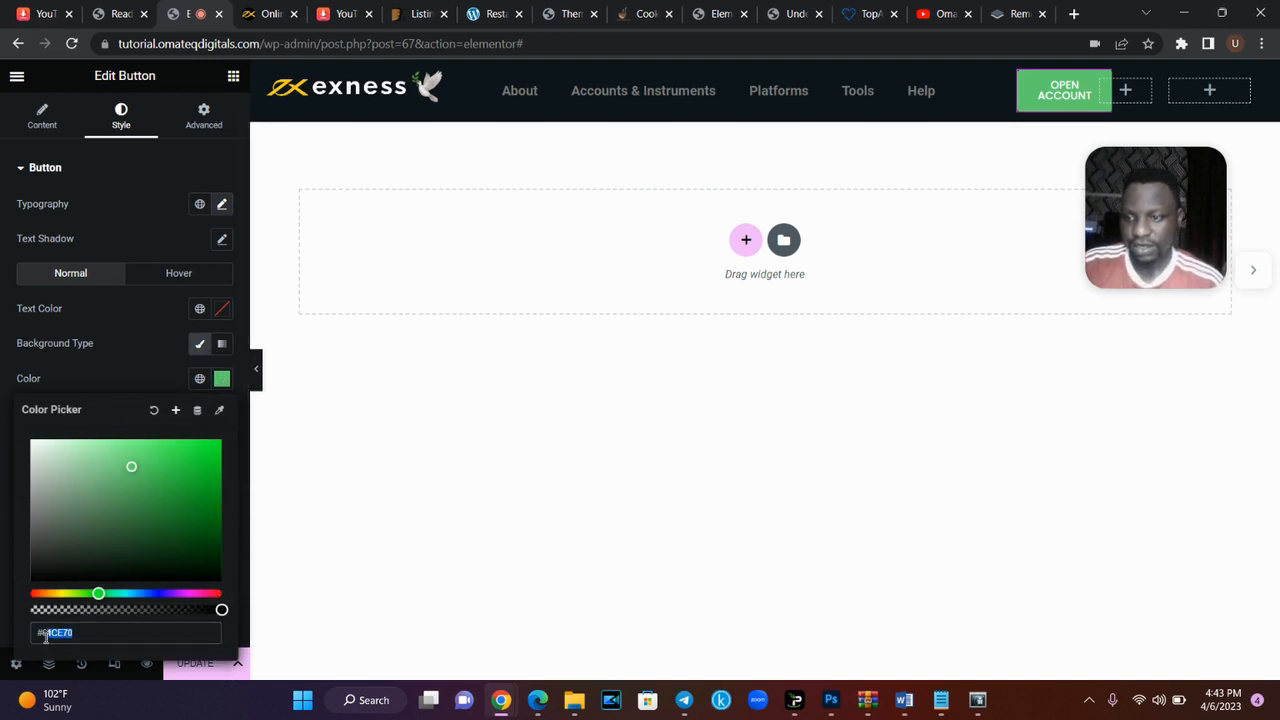
{"action": "type", "text": "ff"}
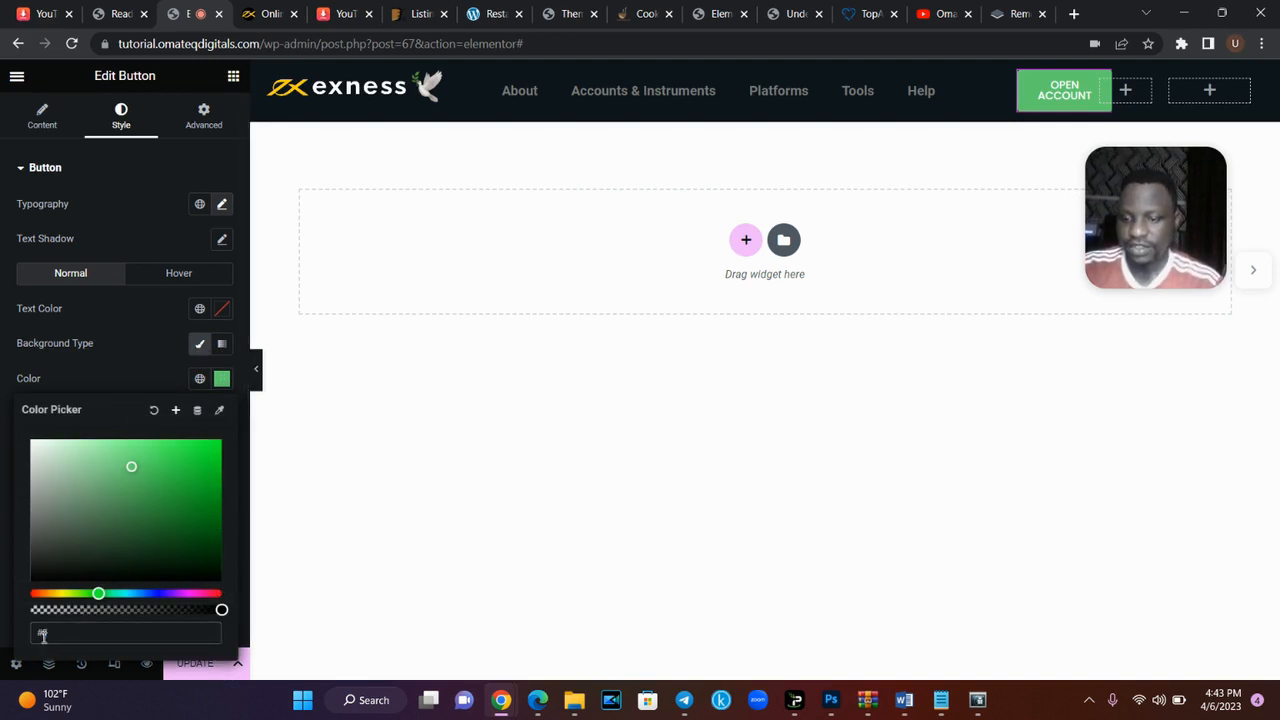
{"action": "type", "text": "cd01"}
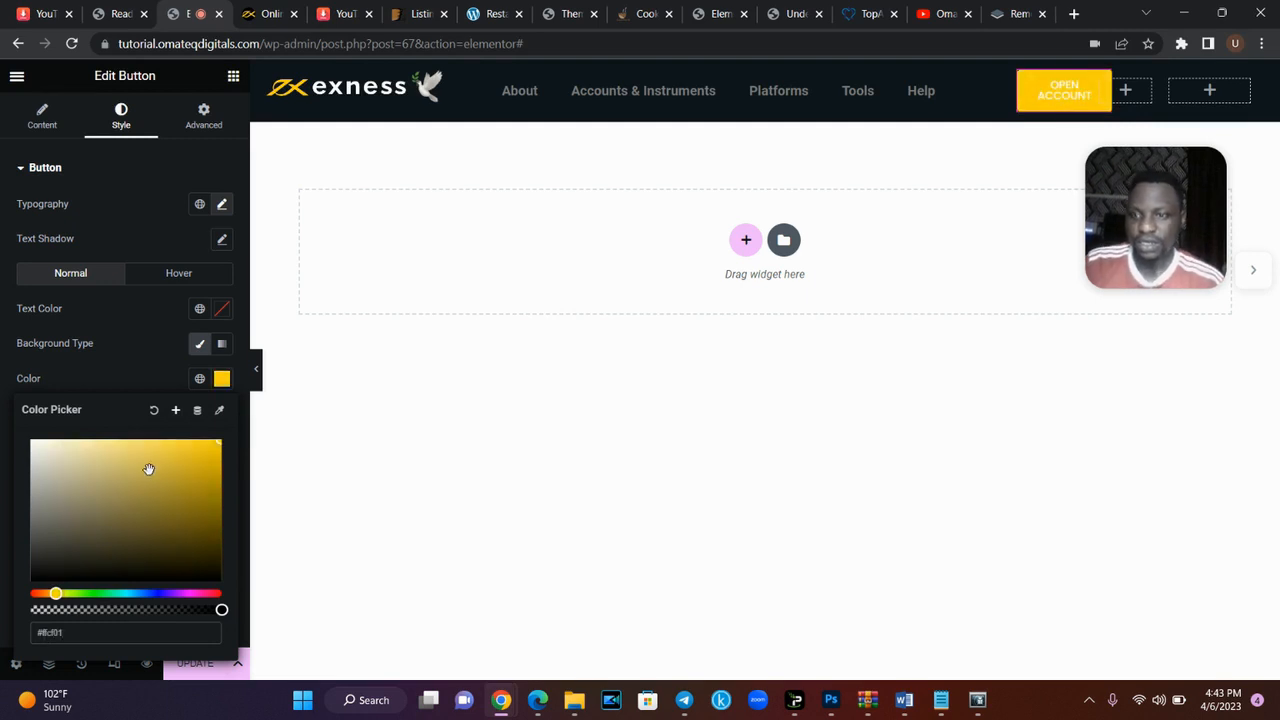
- Save the button's yellow background color as a new global color named "dark yellow"
{"action": "left_click", "coordinate": [176, 412]}
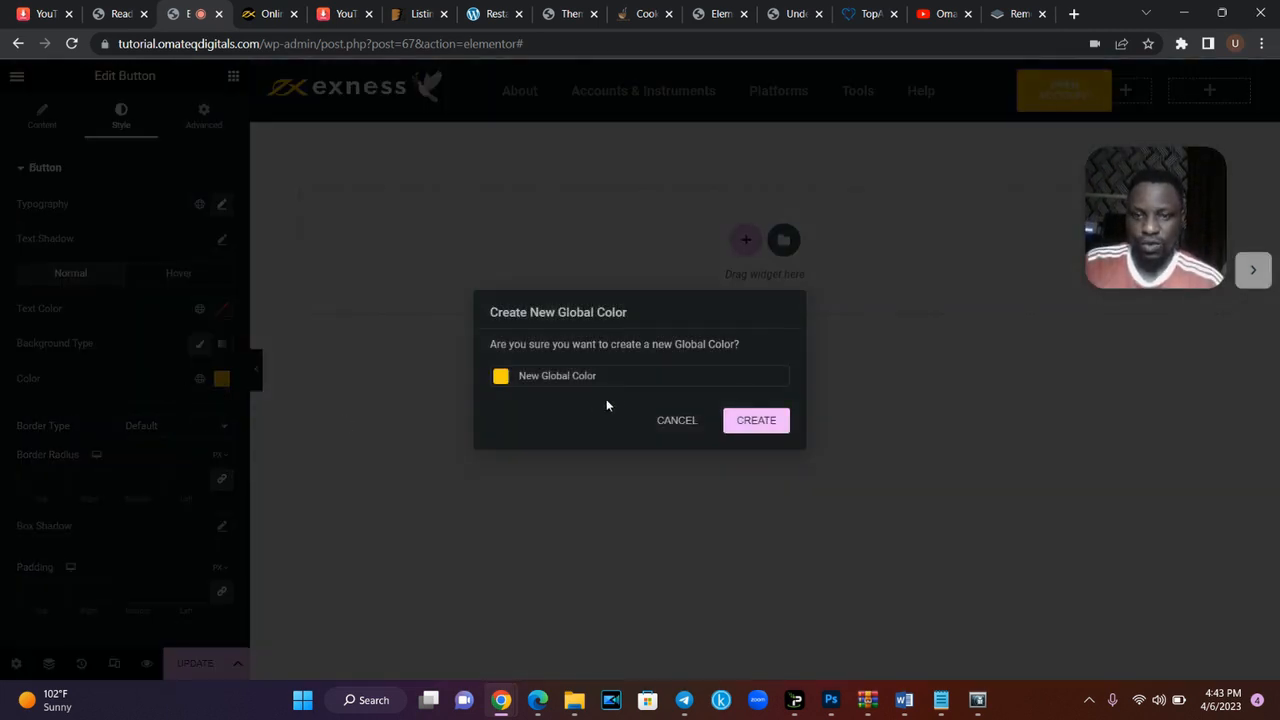
{"action": "triple_click", "coordinate": [538, 375]}
{"action": "type", "text": "dark yel"}
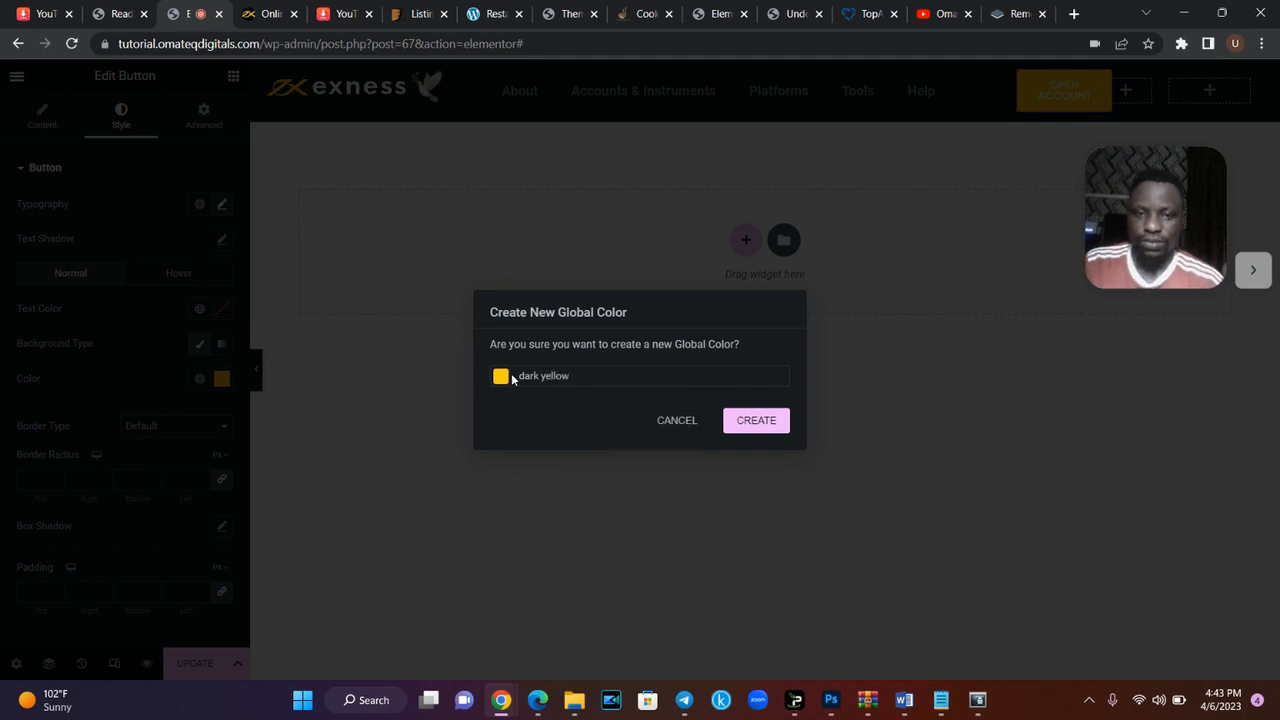
{"action": "type", "text": "low"}
{"action": "left_click", "coordinate": [750, 421]}
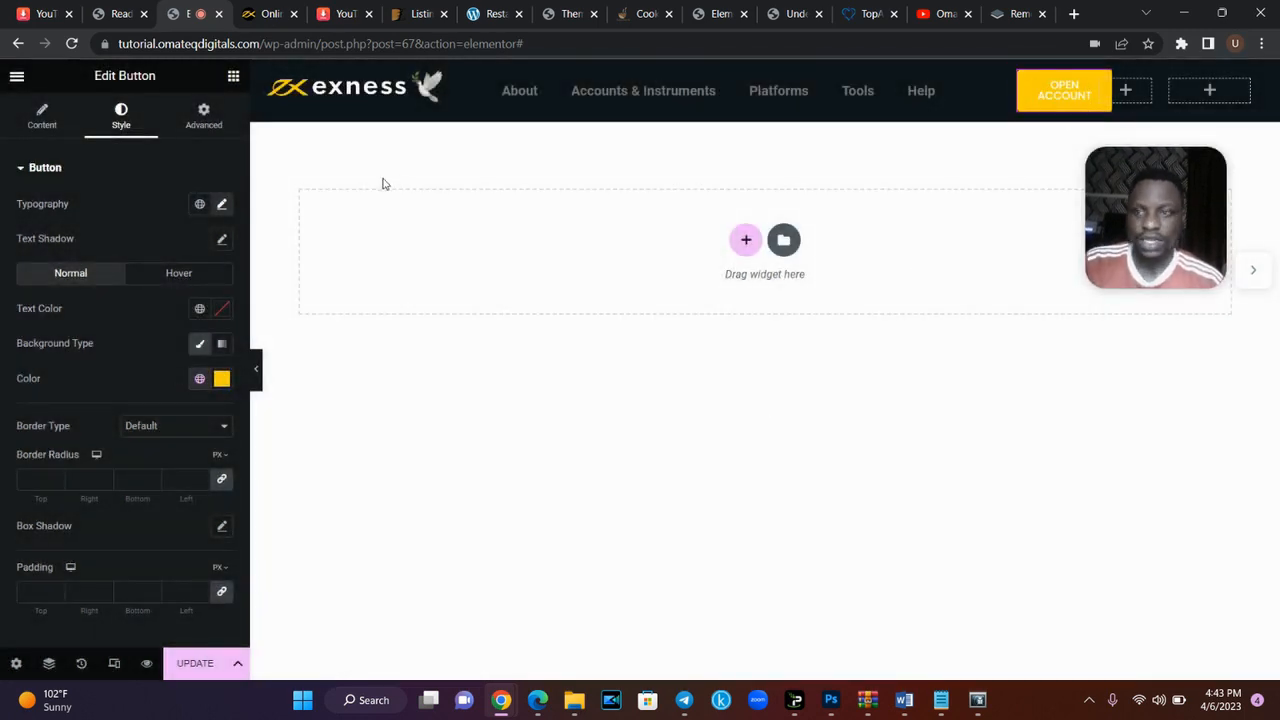
- Set the header button's text color to #000000 and change its text to "Open Account"
{"action": "left_click", "coordinate": [222, 309]}
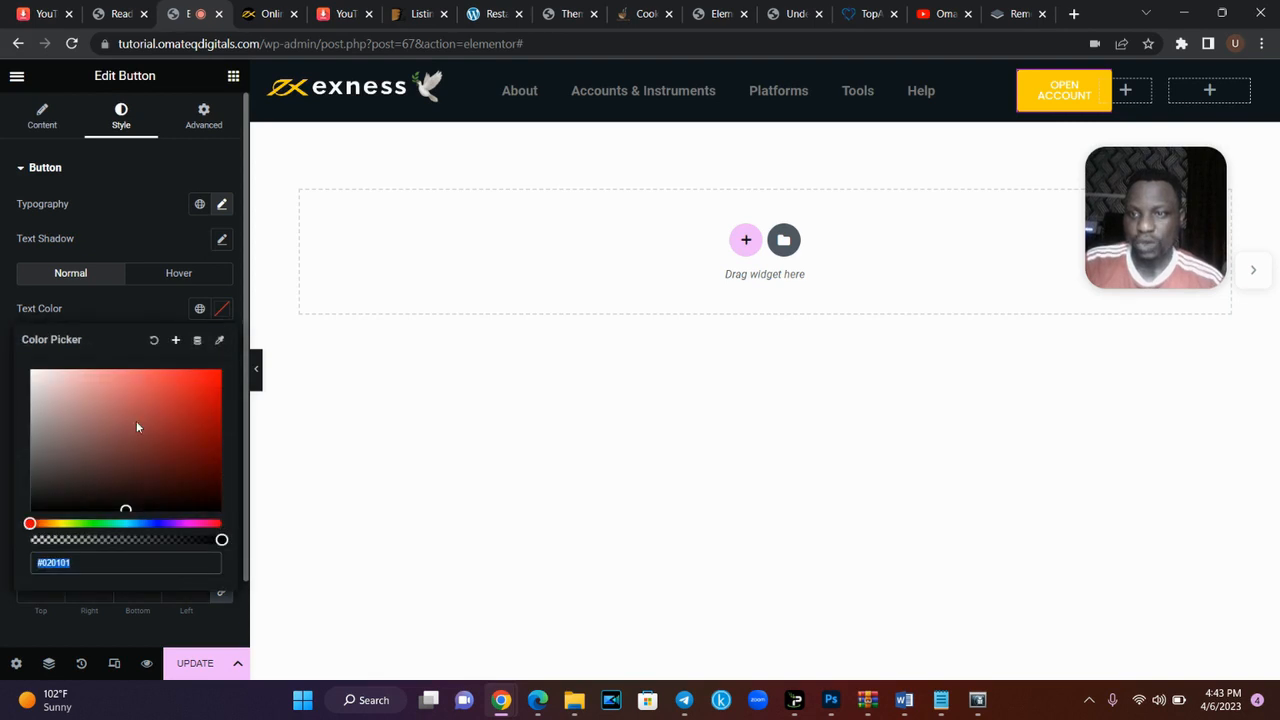
{"action": "left_click", "coordinate": [33, 507]}
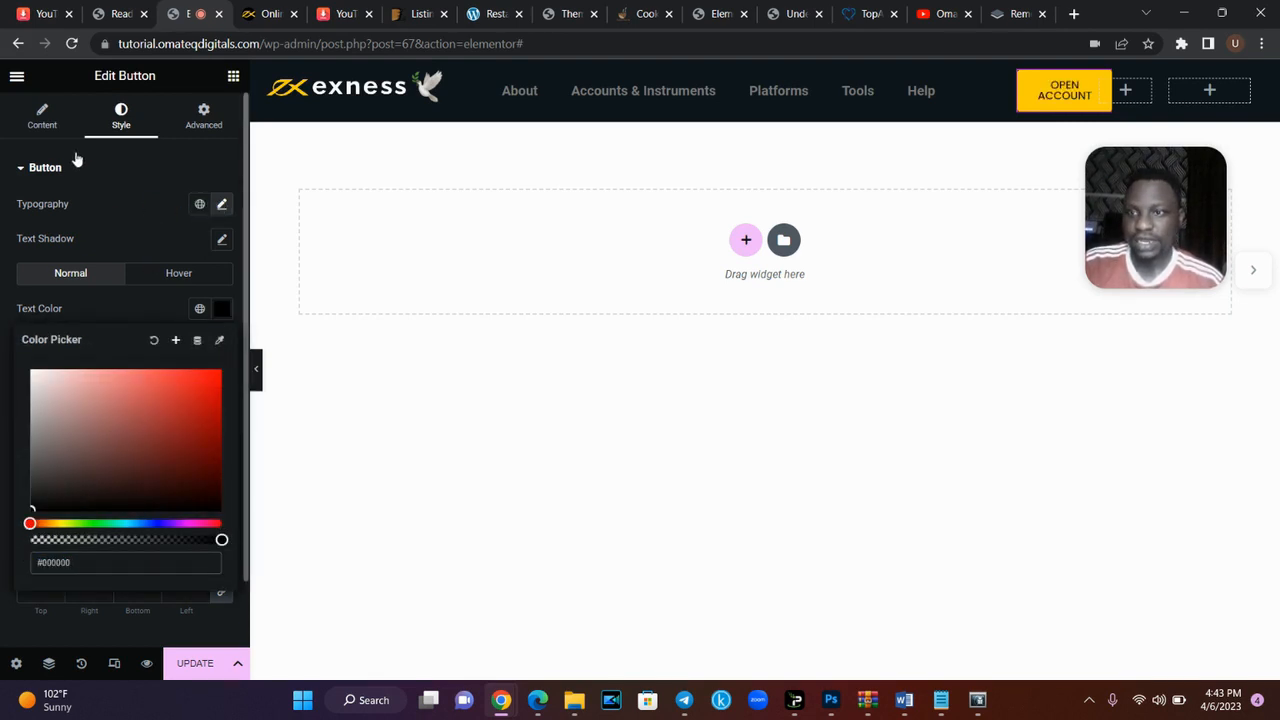
{"action": "left_click", "coordinate": [50, 132]}
{"action": "left_click", "coordinate": [44, 118]}
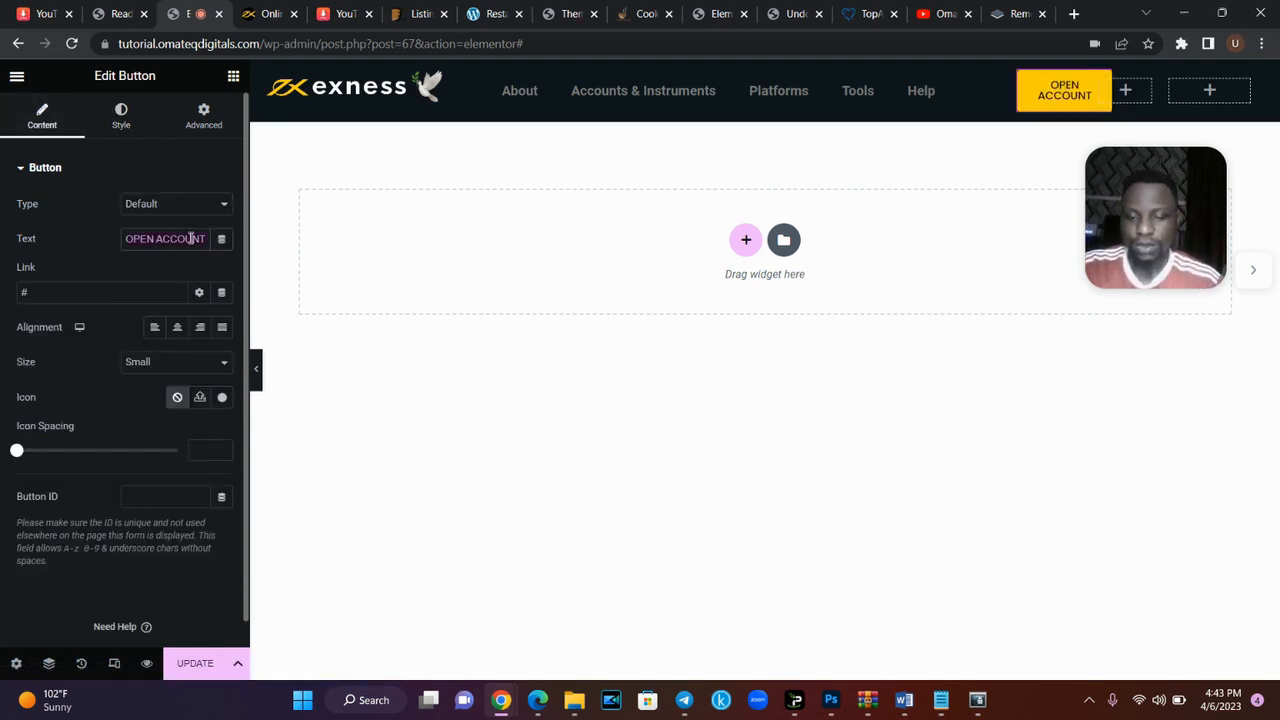
{"action": "type", "text": "Open Account"}
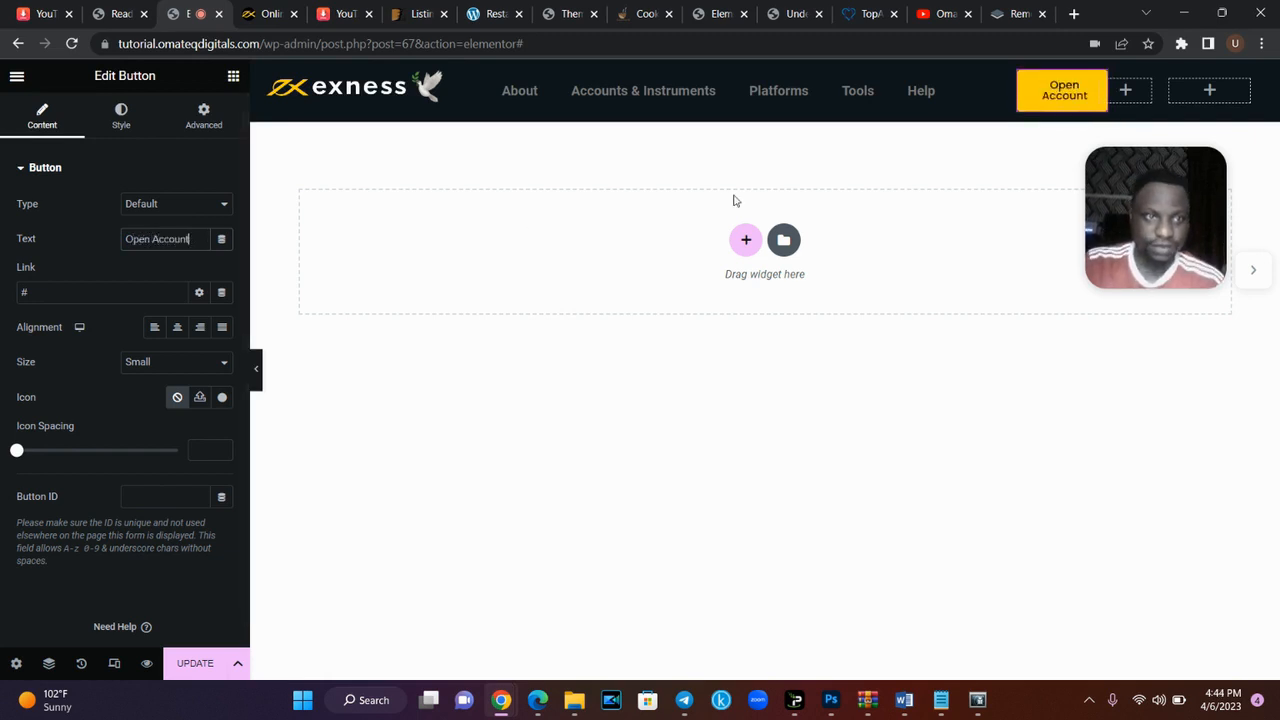
- Set the Open Account button's size to Extra Small and widen its column into the neighbouring empty column
{"action": "left_click", "coordinate": [166, 372]}
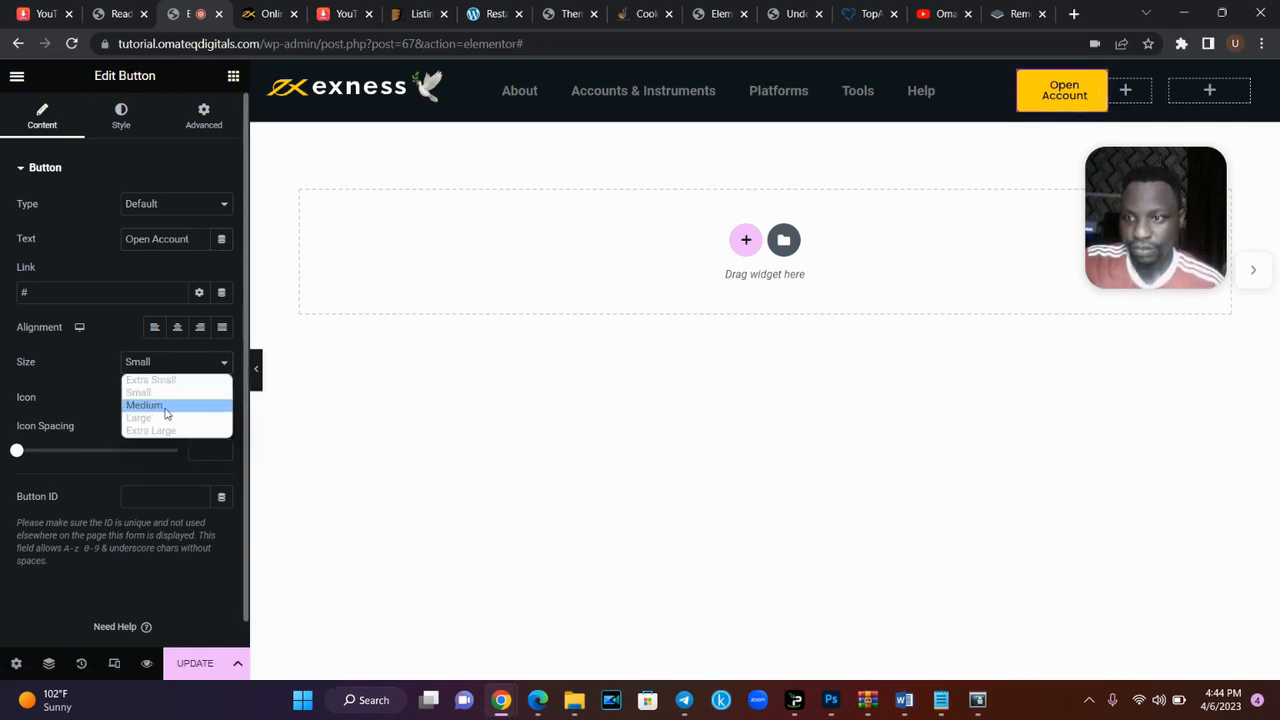
{"action": "left_click", "coordinate": [166, 385]}
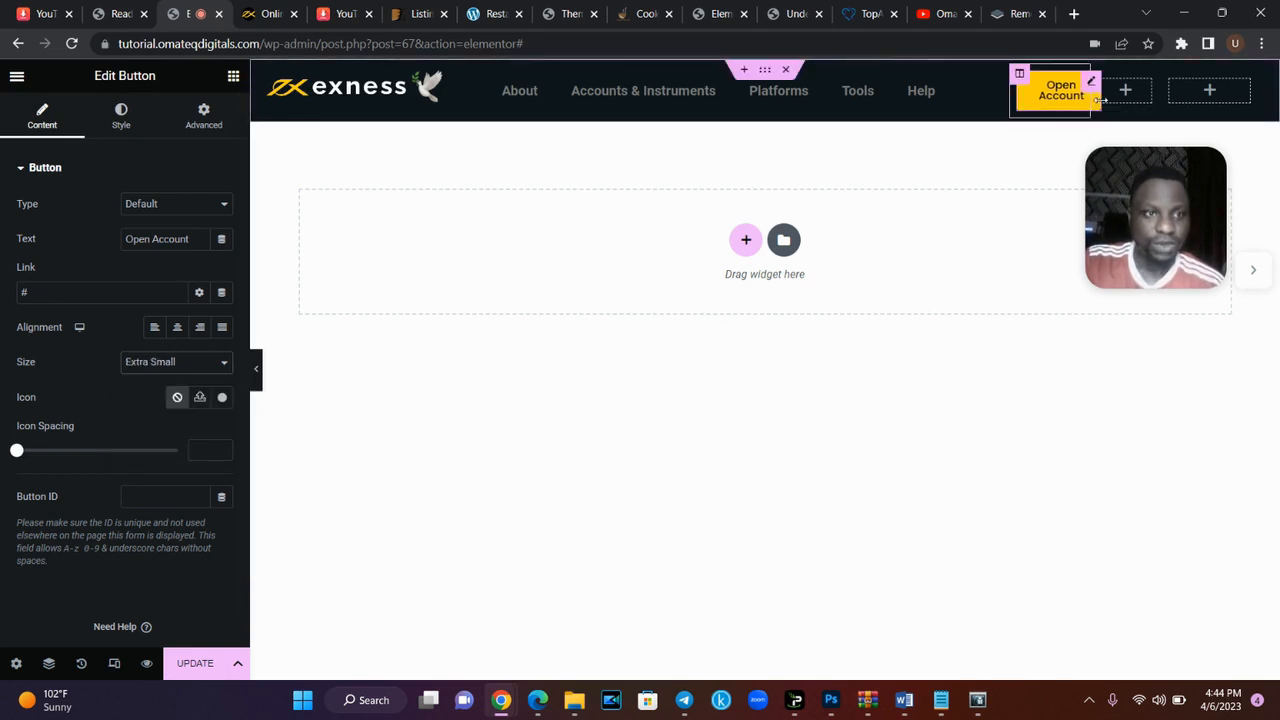
{"action": "left_click_drag", "start_coordinate": [1098, 103], "coordinate": [1158, 110]}
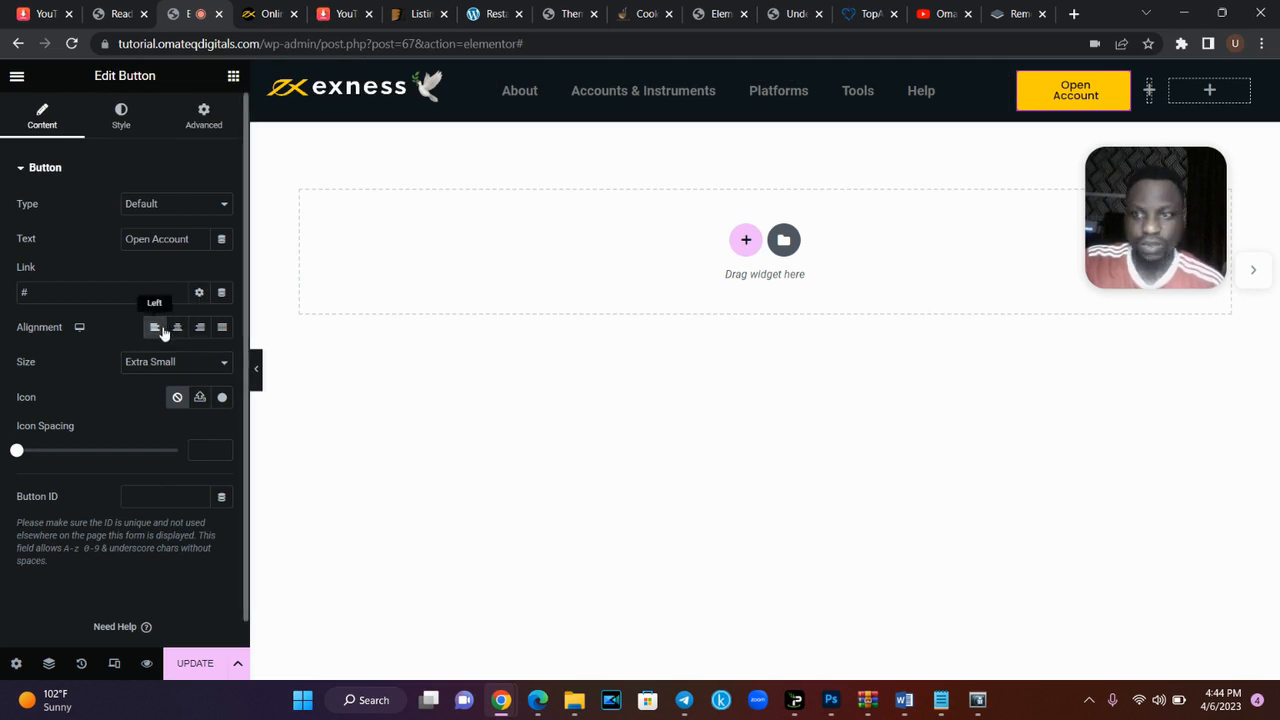
- Set the Open Account button's font weight to 400 (Normal)
{"action": "left_click", "coordinate": [121, 117]}
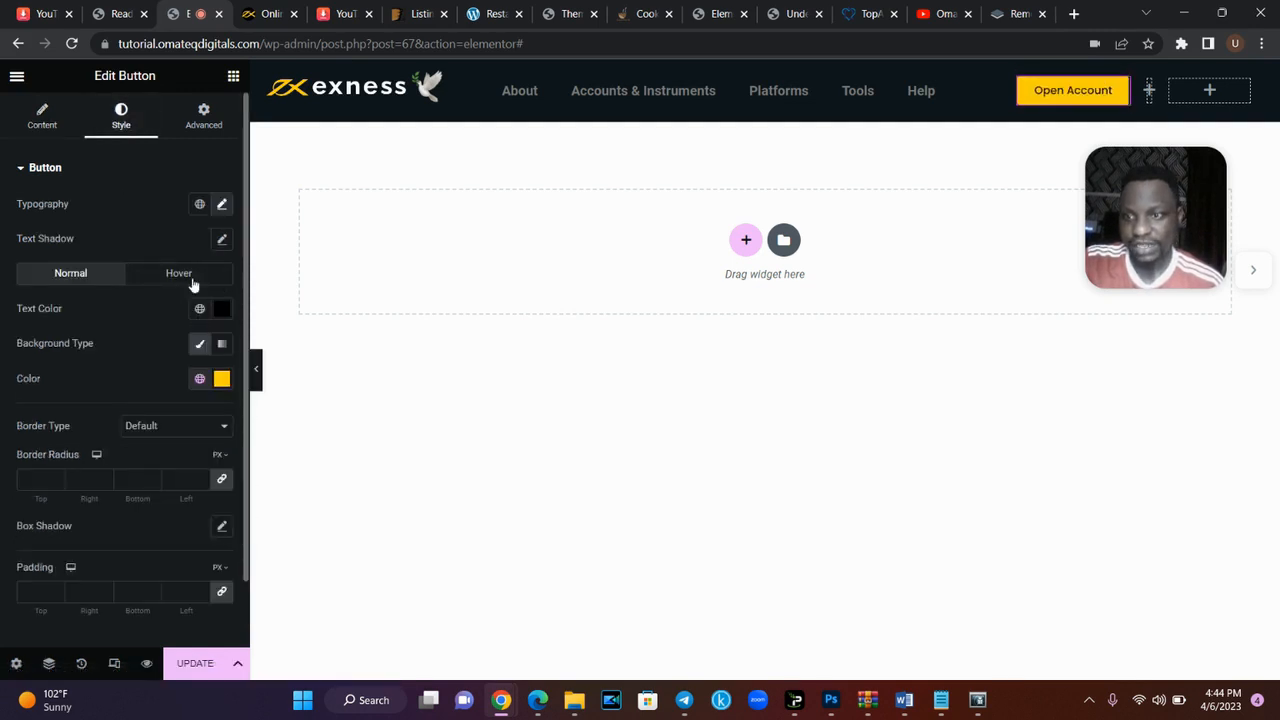
{"action": "left_click", "coordinate": [221, 204]}
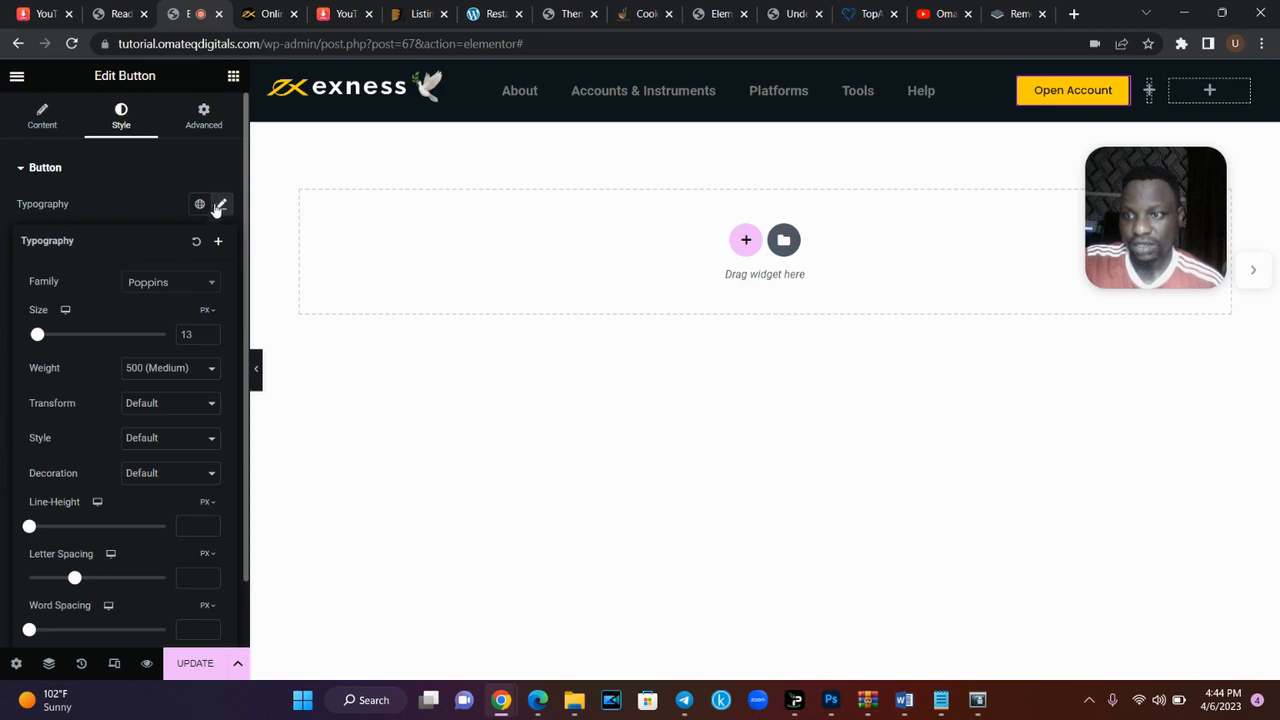
{"action": "left_click", "coordinate": [150, 370]}
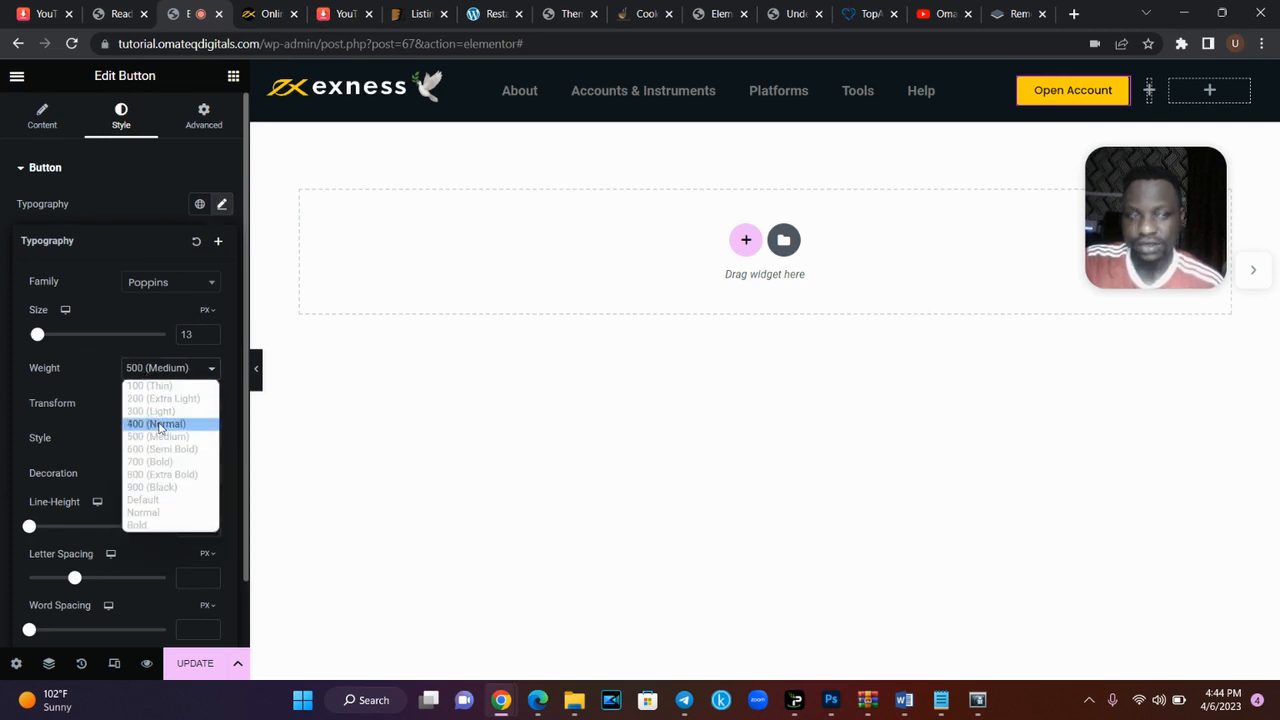
{"action": "left_click", "coordinate": [158, 423]}
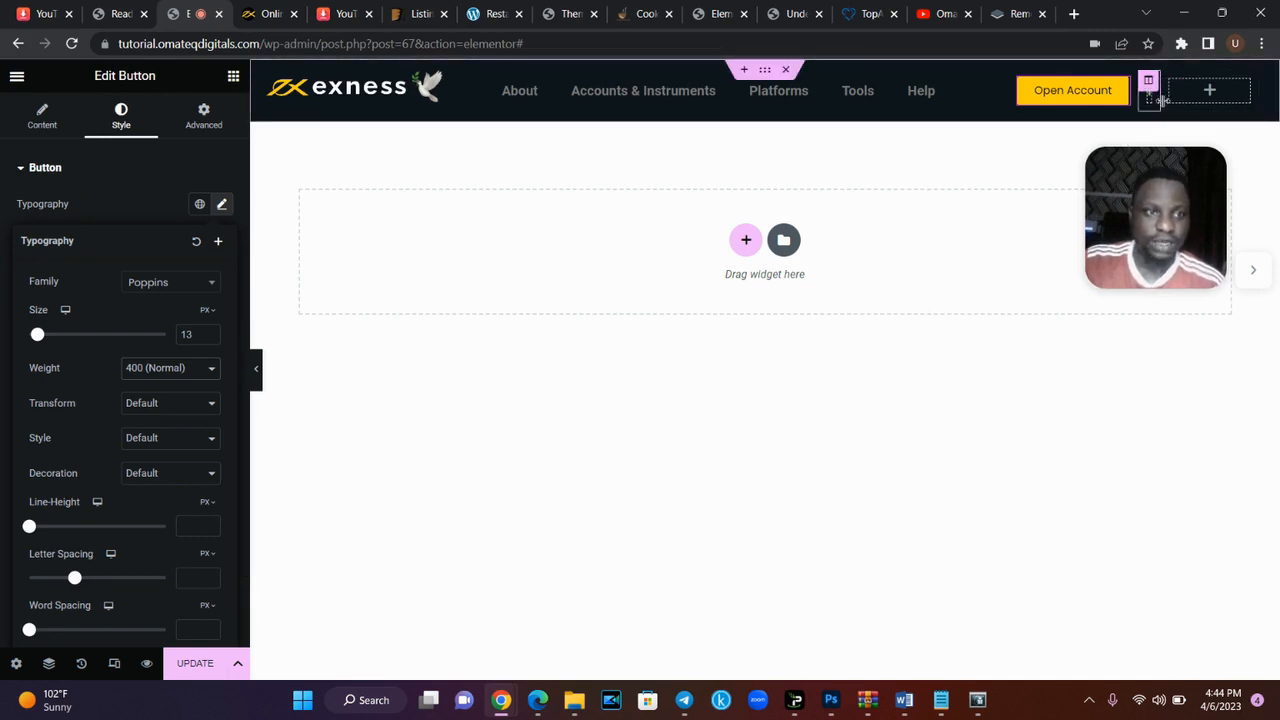
- Widen the narrow empty column beside the Open Account button and check the button layout in the Exness site's header
{"action": "left_click_drag", "start_coordinate": [1162, 101], "coordinate": [1200, 106]}
{"action": "left_click", "coordinate": [288, 8]}
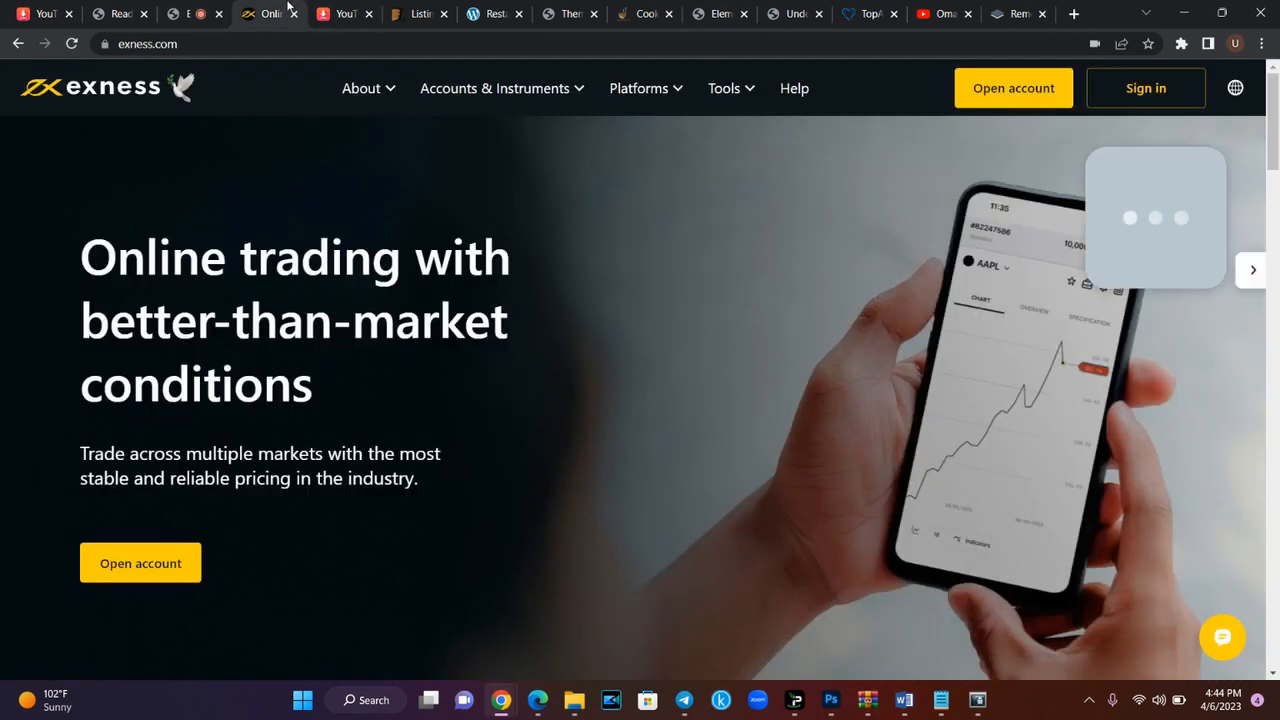
{"action": "left_click", "coordinate": [197, 13]}
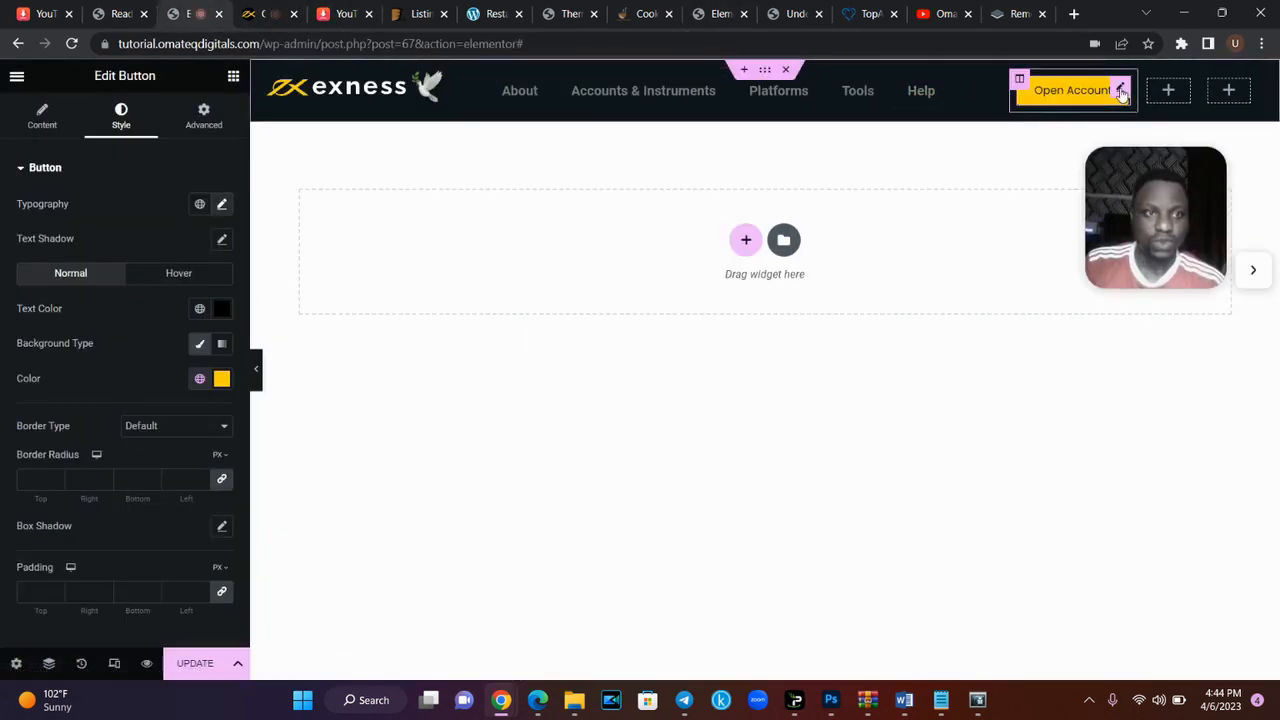
- Duplicate the Open Account button, move the copy into the adjacent empty column and set its text to "Signin"
{"action": "right_click", "coordinate": [1119, 92]}
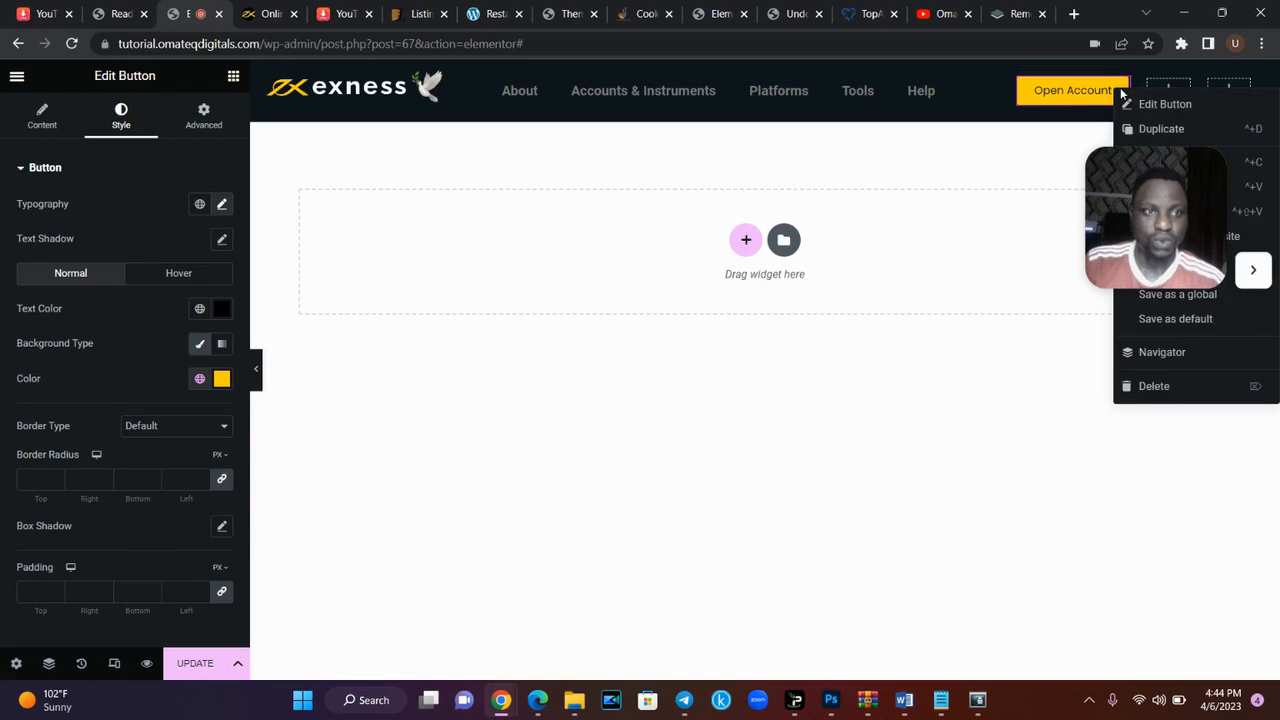
{"action": "left_click", "coordinate": [1158, 130]}
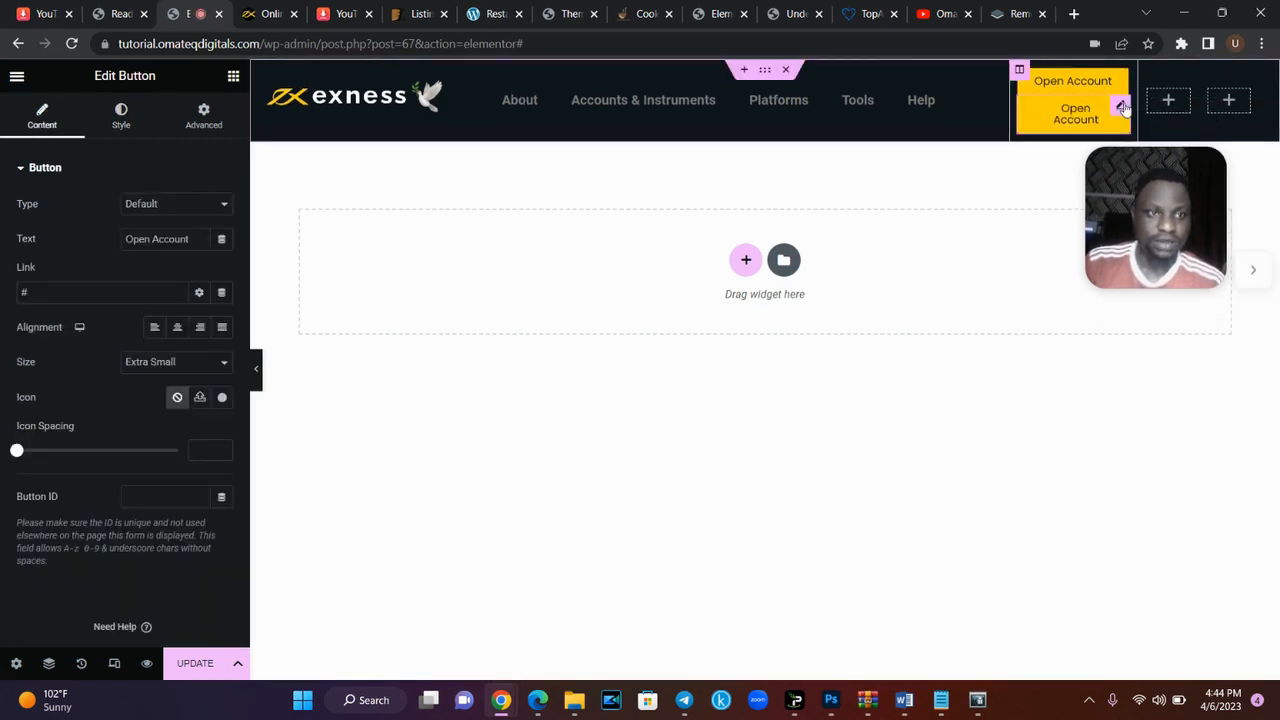
{"action": "left_click_drag", "start_coordinate": [1120, 108], "coordinate": [1162, 90]}
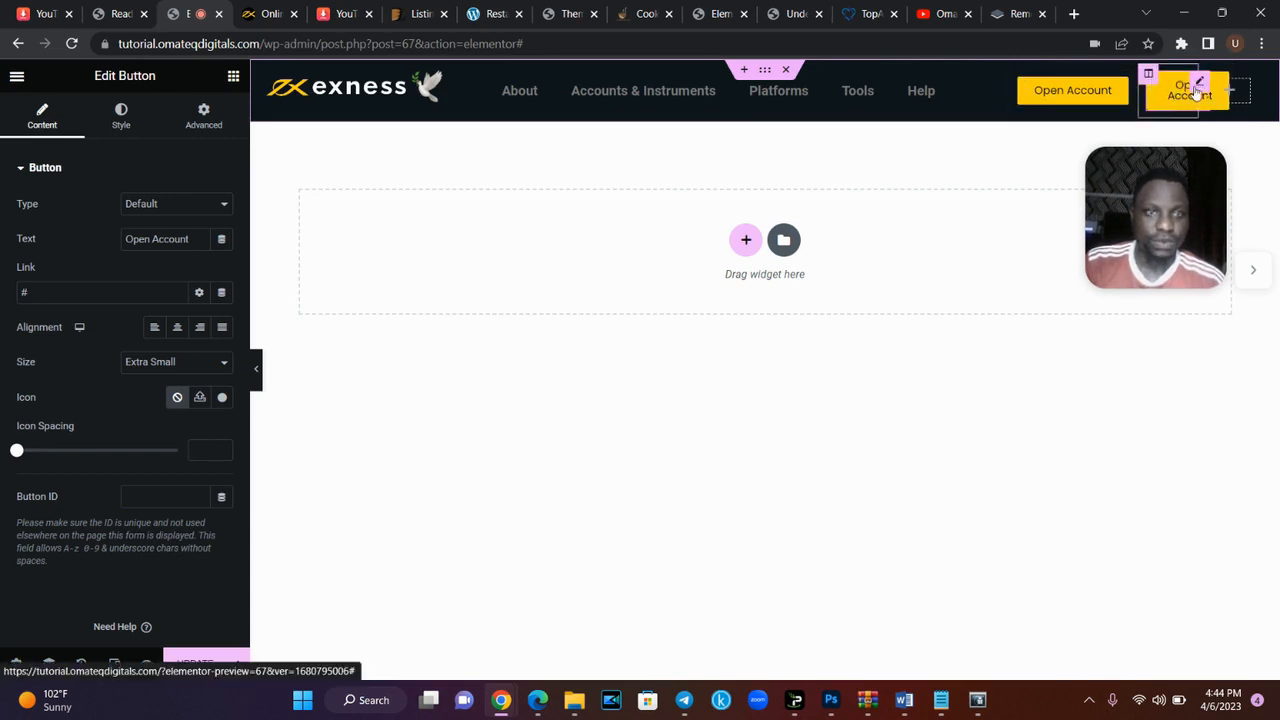
{"action": "triple_click", "coordinate": [170, 240]}
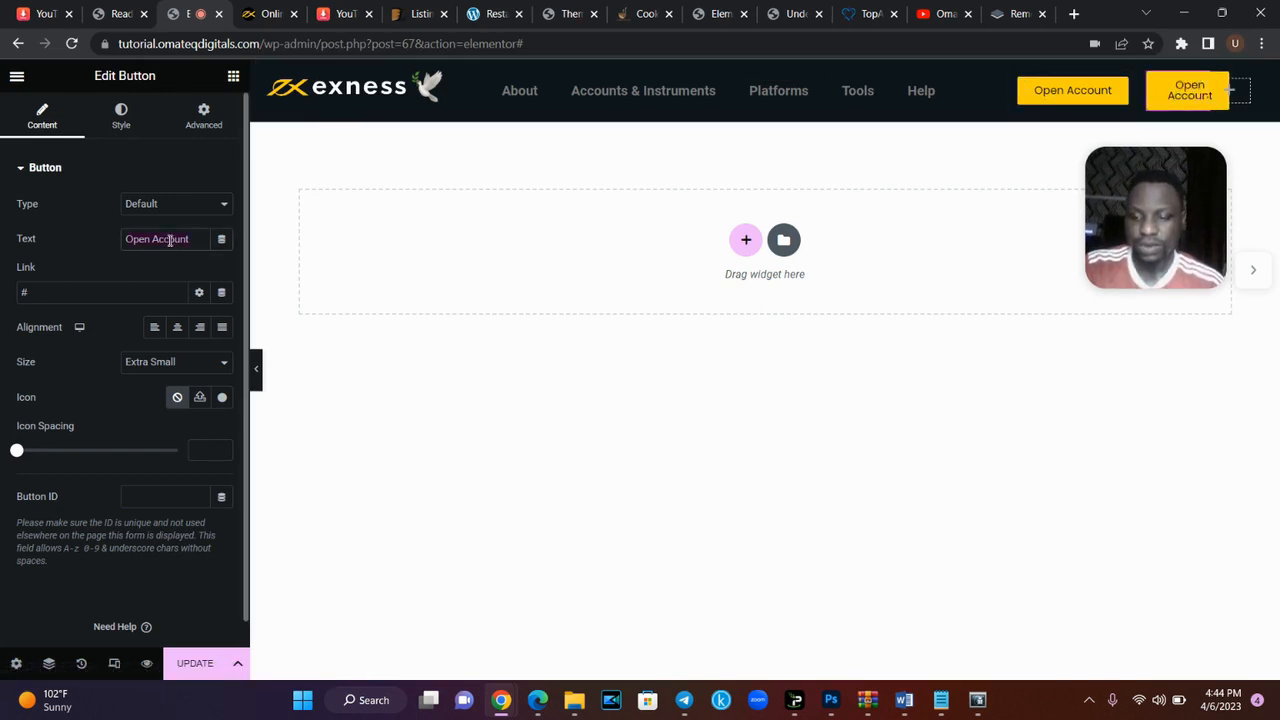
{"action": "type", "text": "Signin"}
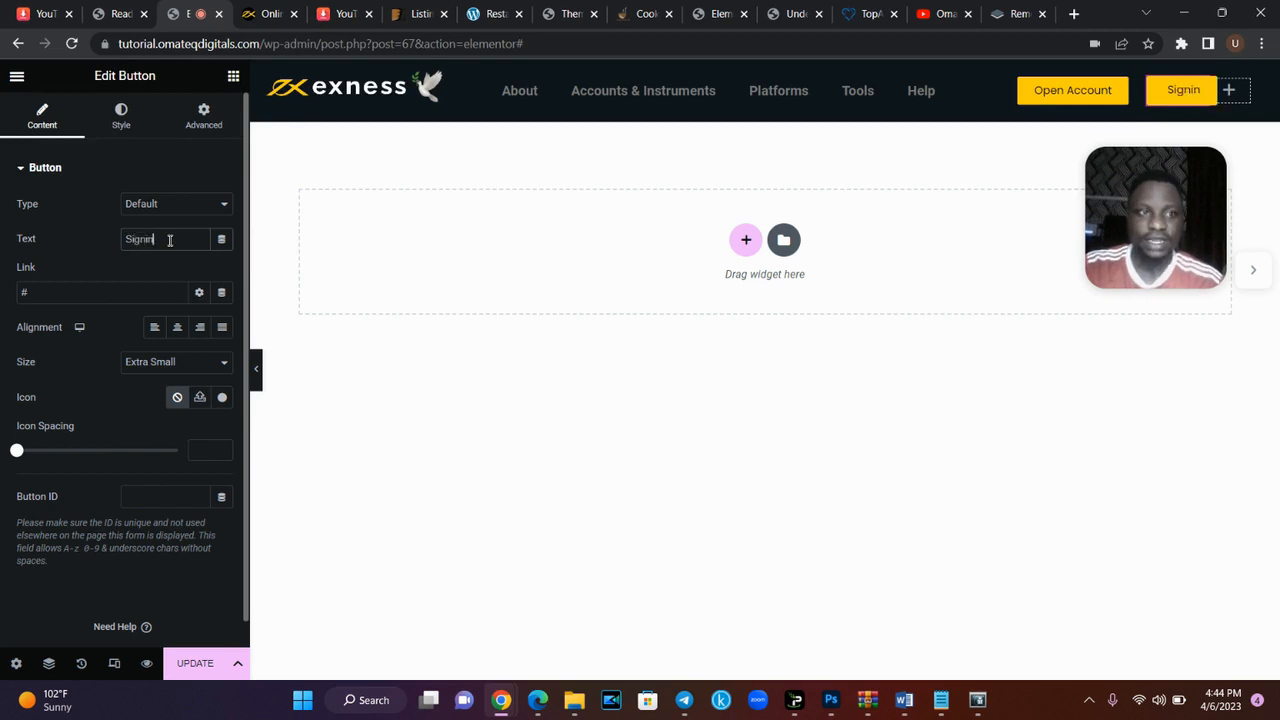
- Check the Exness site's Sign in button, and lower the Signin button's background opacity in Elementor to give #FFCF012B
{"action": "left_click", "coordinate": [255, 14]}
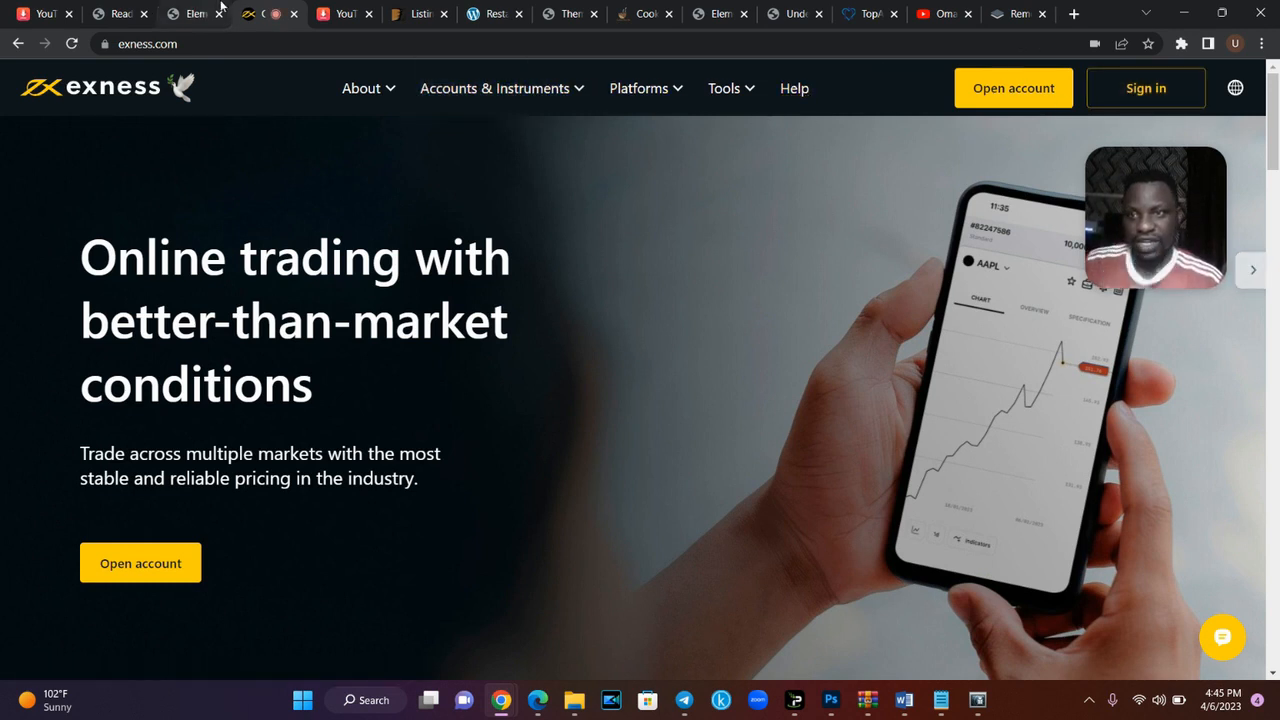
{"action": "left_click", "coordinate": [215, 8]}
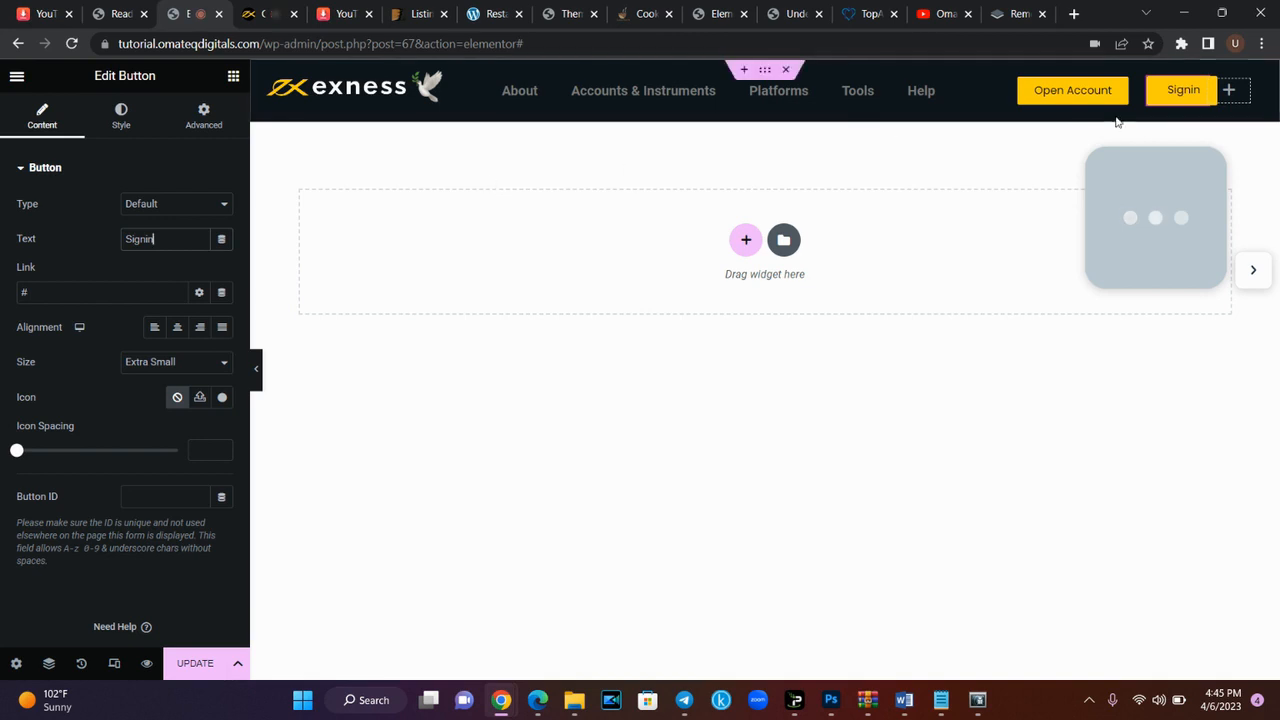
{"action": "left_click", "coordinate": [139, 127]}
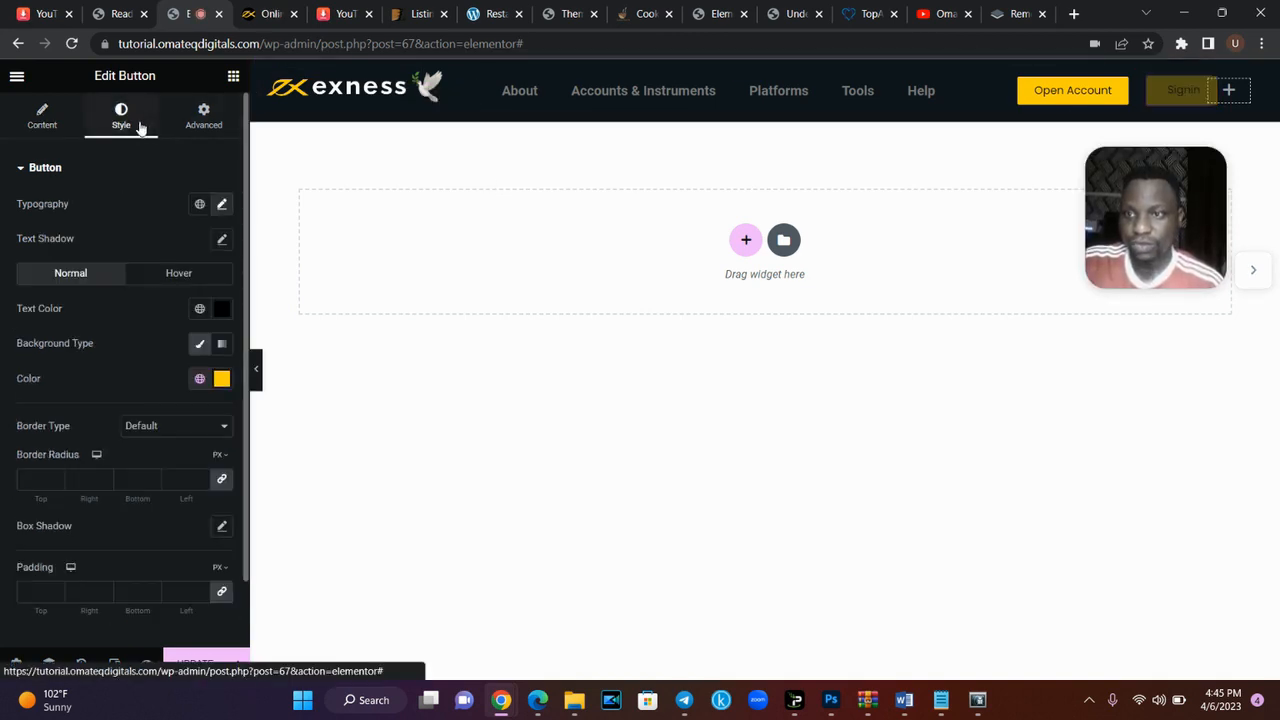
{"action": "left_click", "coordinate": [222, 379]}
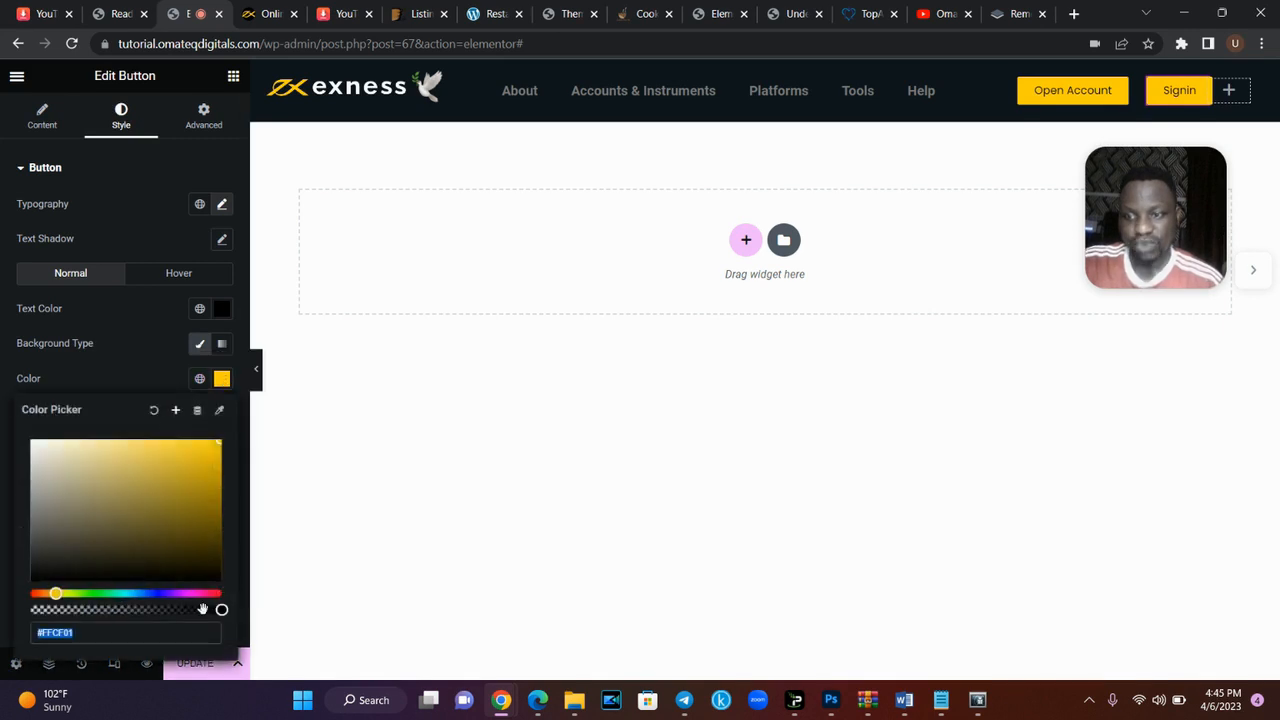
{"action": "left_click_drag", "start_coordinate": [221, 612], "coordinate": [56, 610]}
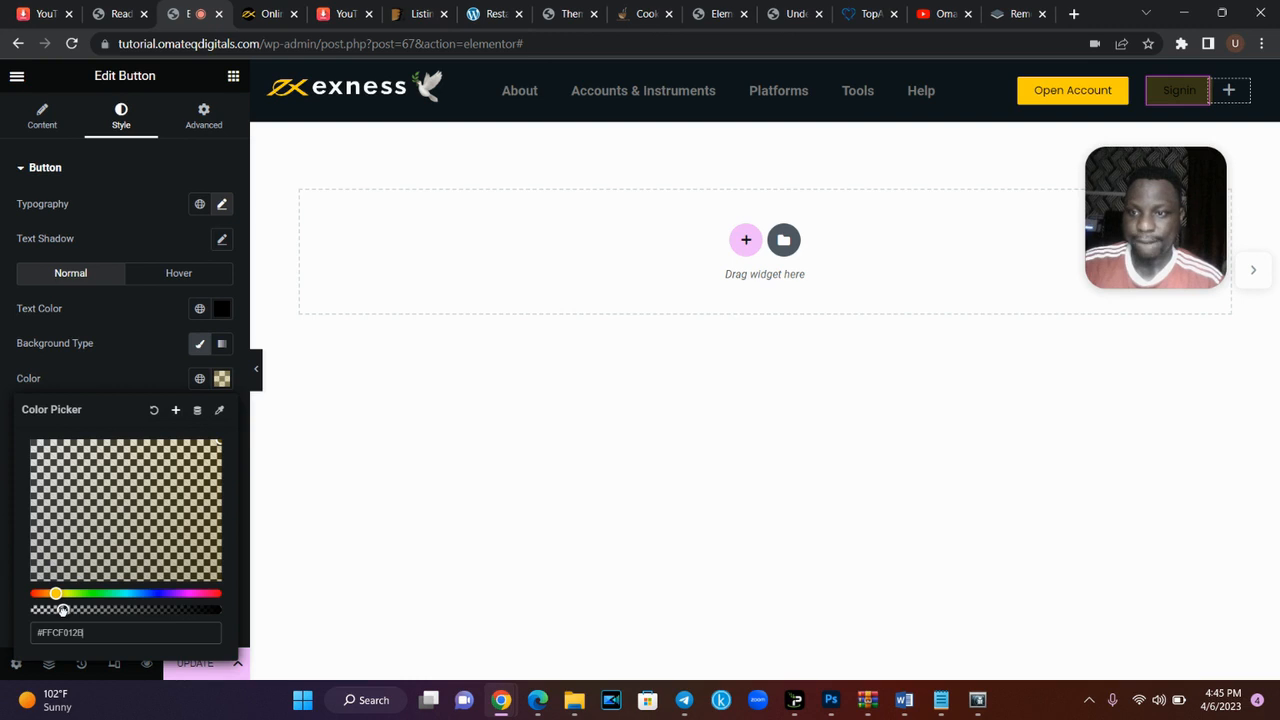
{"action": "left_click", "coordinate": [124, 358]}
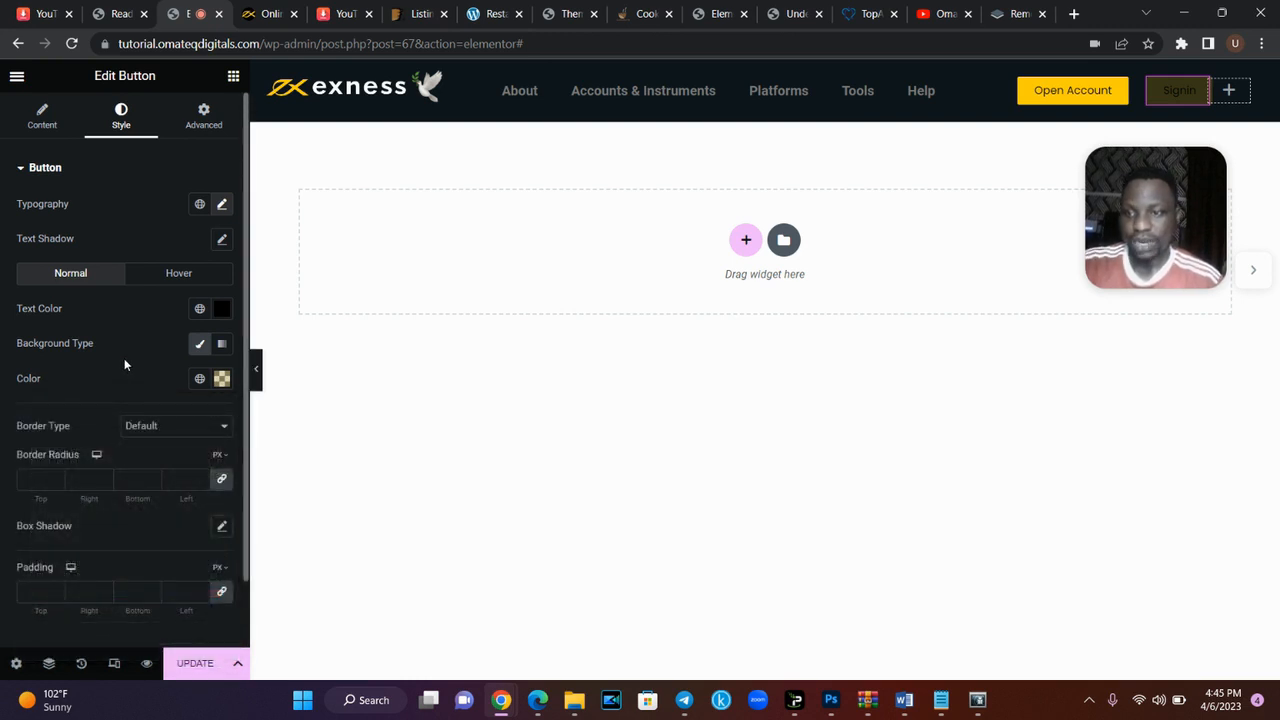
{"action": "left_click", "coordinate": [222, 527]}
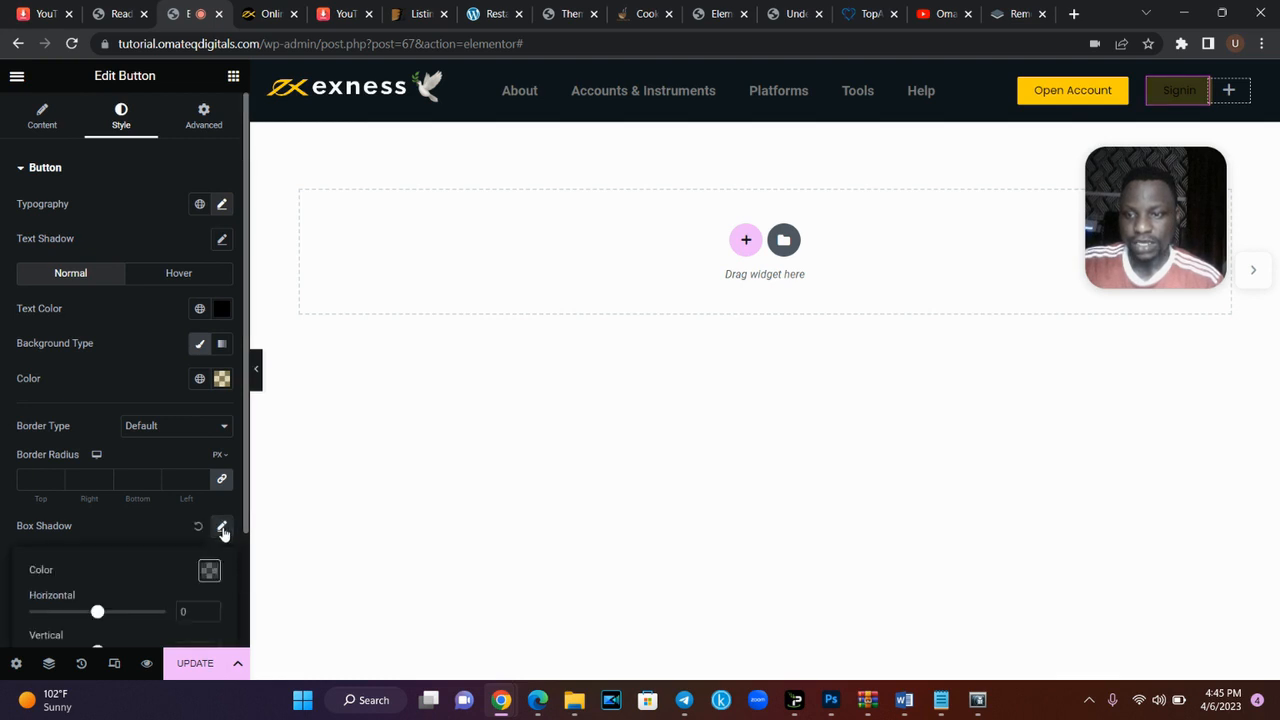
{"action": "left_click", "coordinate": [209, 572]}
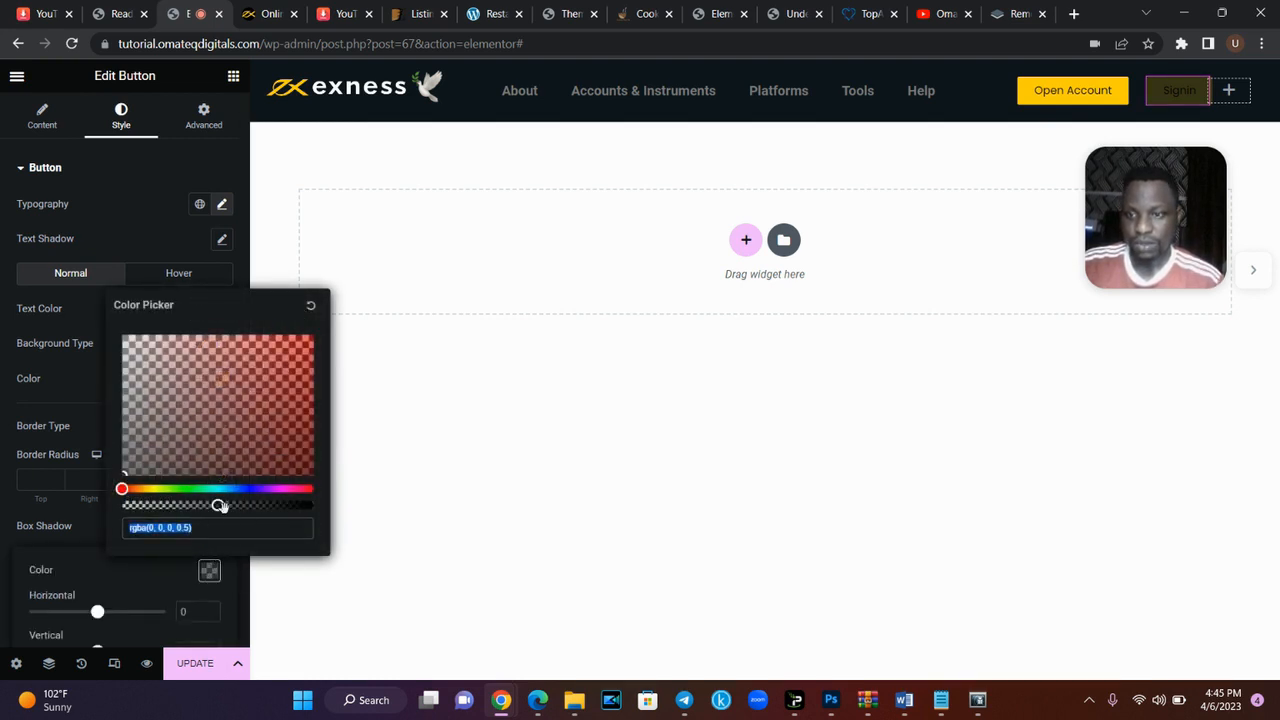
{"action": "left_click_drag", "start_coordinate": [218, 504], "coordinate": [313, 507]}
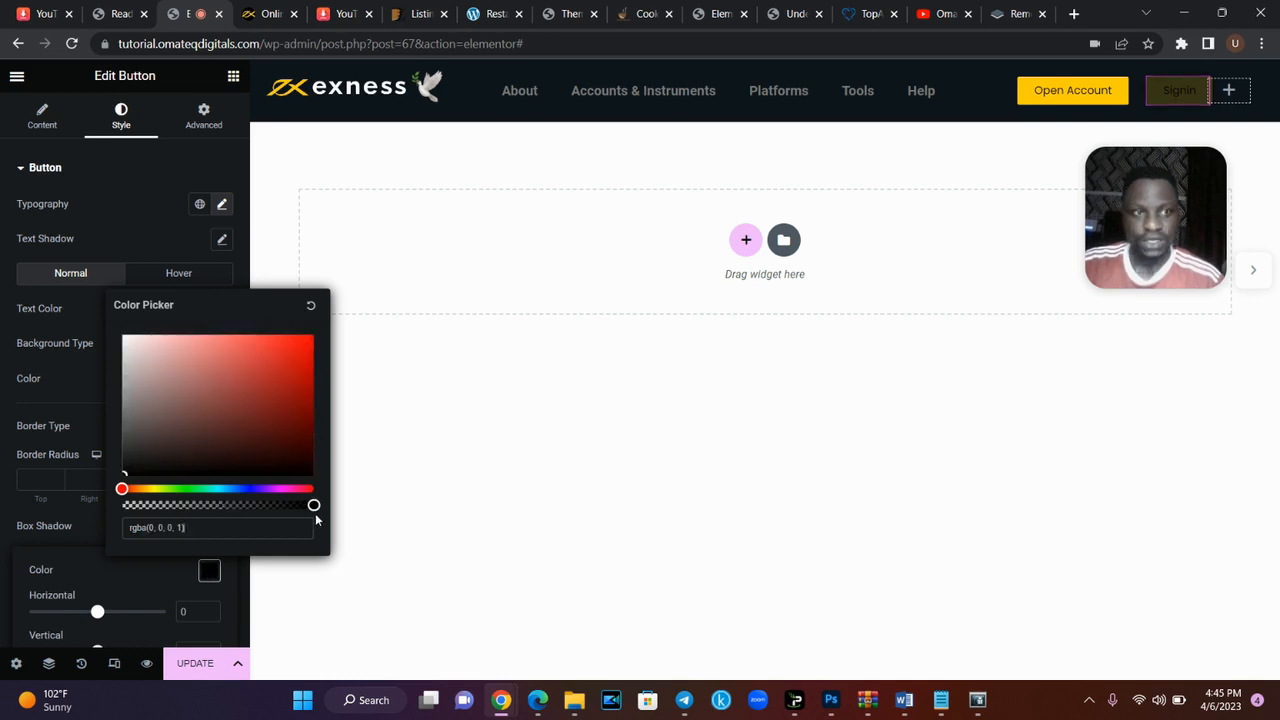
{"action": "left_click", "coordinate": [155, 487]}
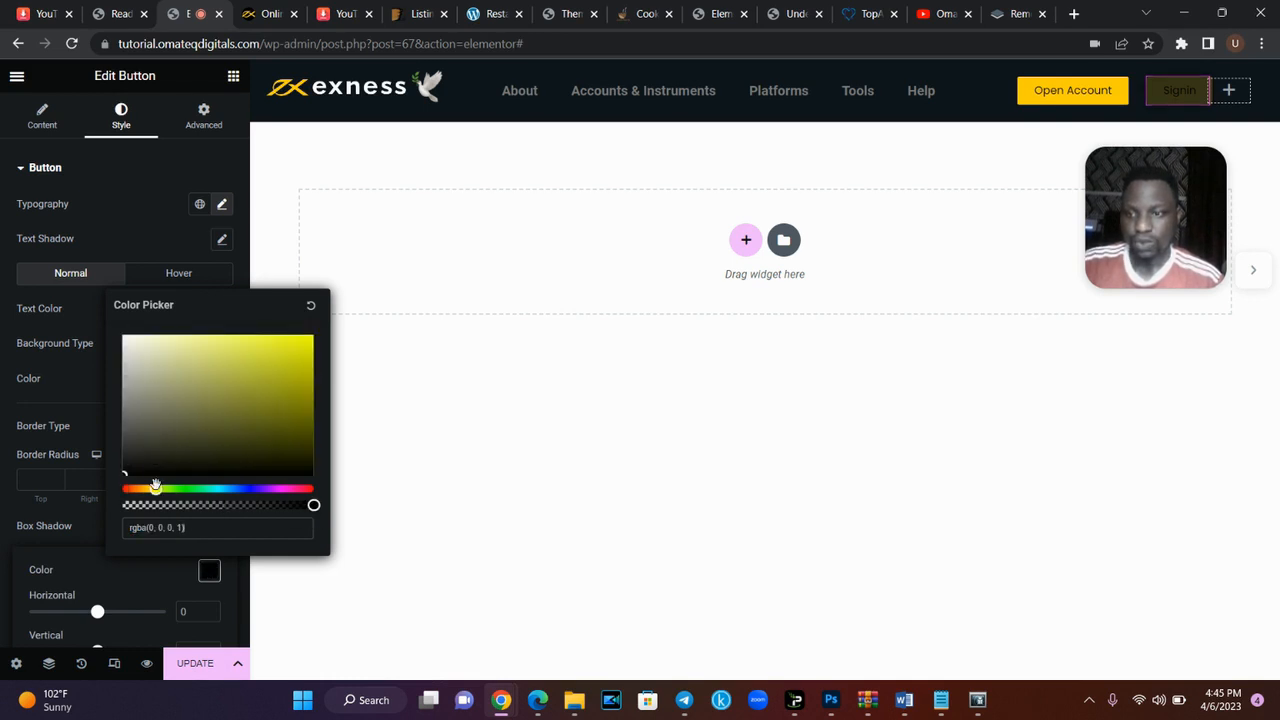
{"action": "mouse_move", "coordinate": [279, 405]}
{"action": "left_mouse_down"}
{"action": "mouse_move", "coordinate": [306, 374]}
{"action": "mouse_move", "coordinate": [286, 431]}
{"action": "left_mouse_up"}
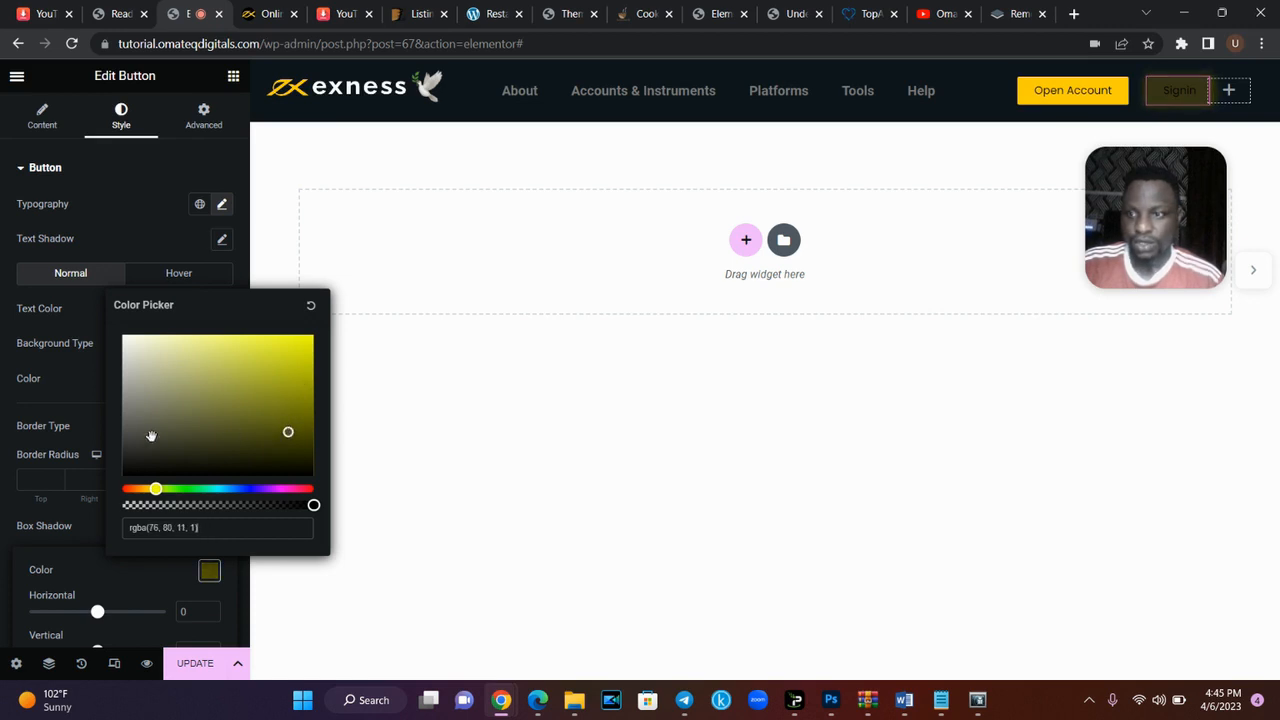
{"action": "left_click", "coordinate": [51, 446]}
{"action": "left_click", "coordinate": [199, 528]}
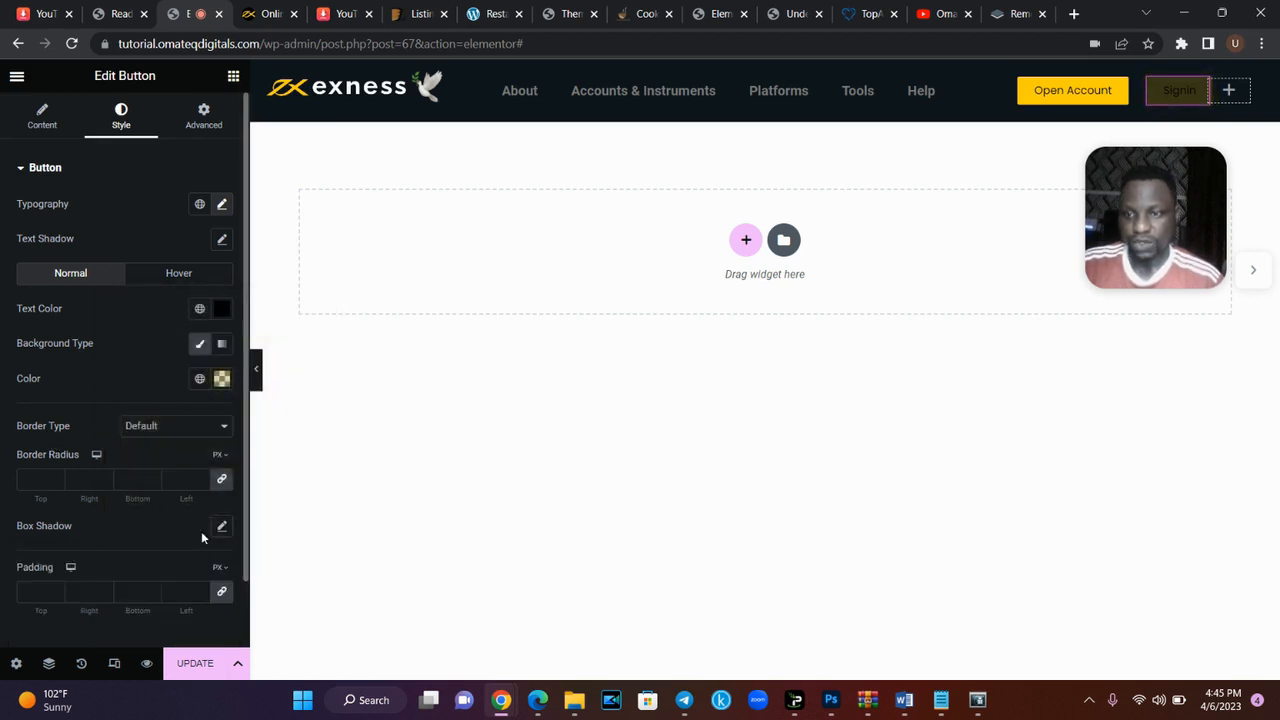
- Give the Signin button a solid border in the global yellow color and compare it with the Exness site's Sign in button
{"action": "left_click", "coordinate": [170, 428]}
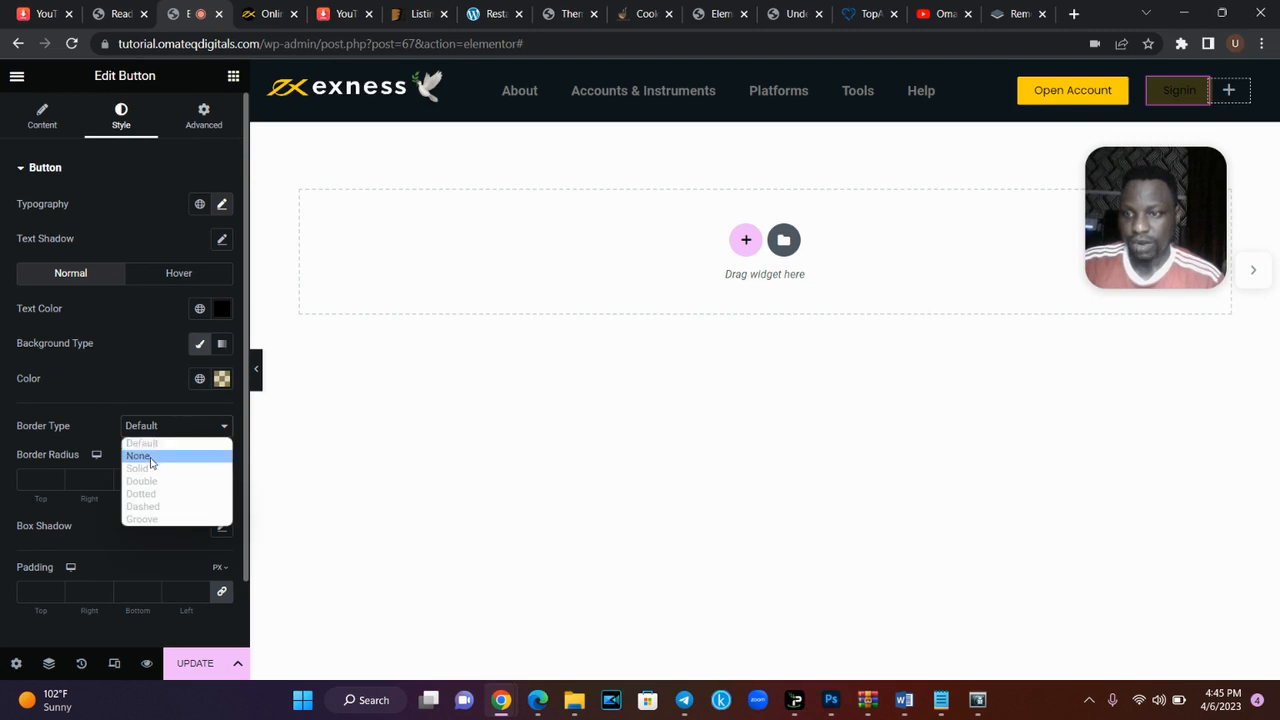
{"action": "left_click", "coordinate": [150, 465]}
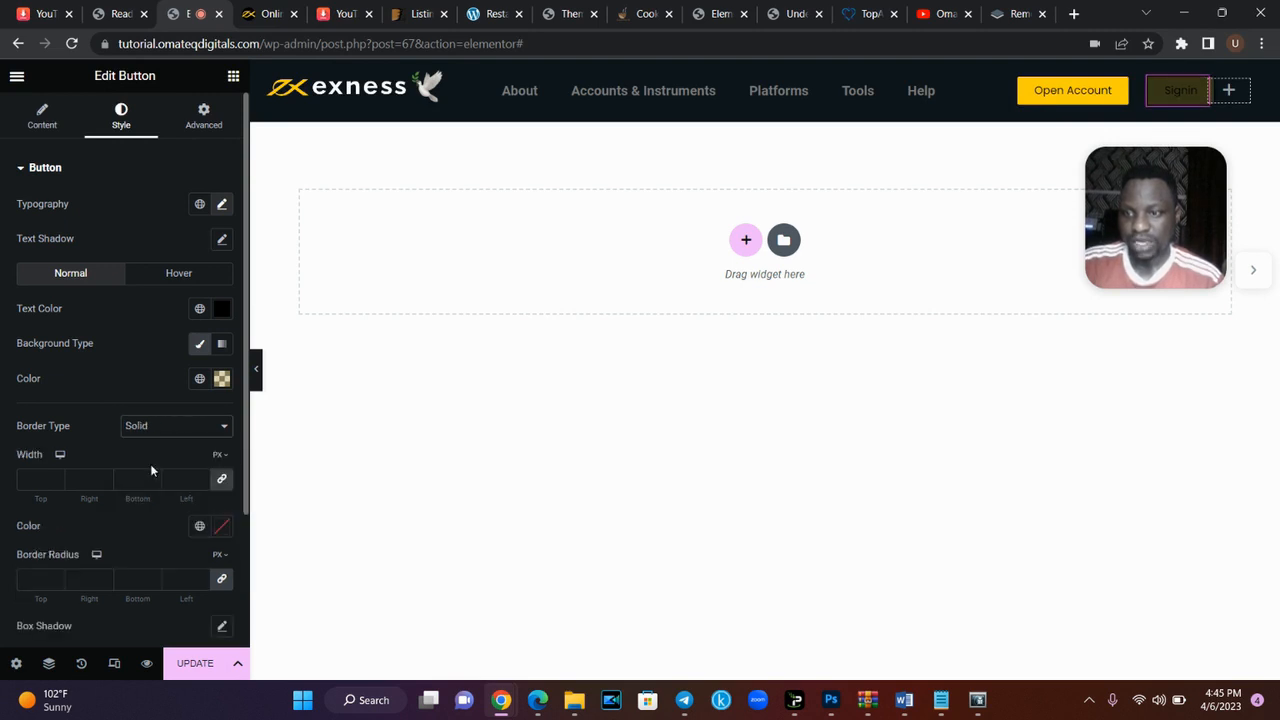
{"action": "left_click", "coordinate": [200, 526]}
{"action": "left_click", "coordinate": [71, 508]}
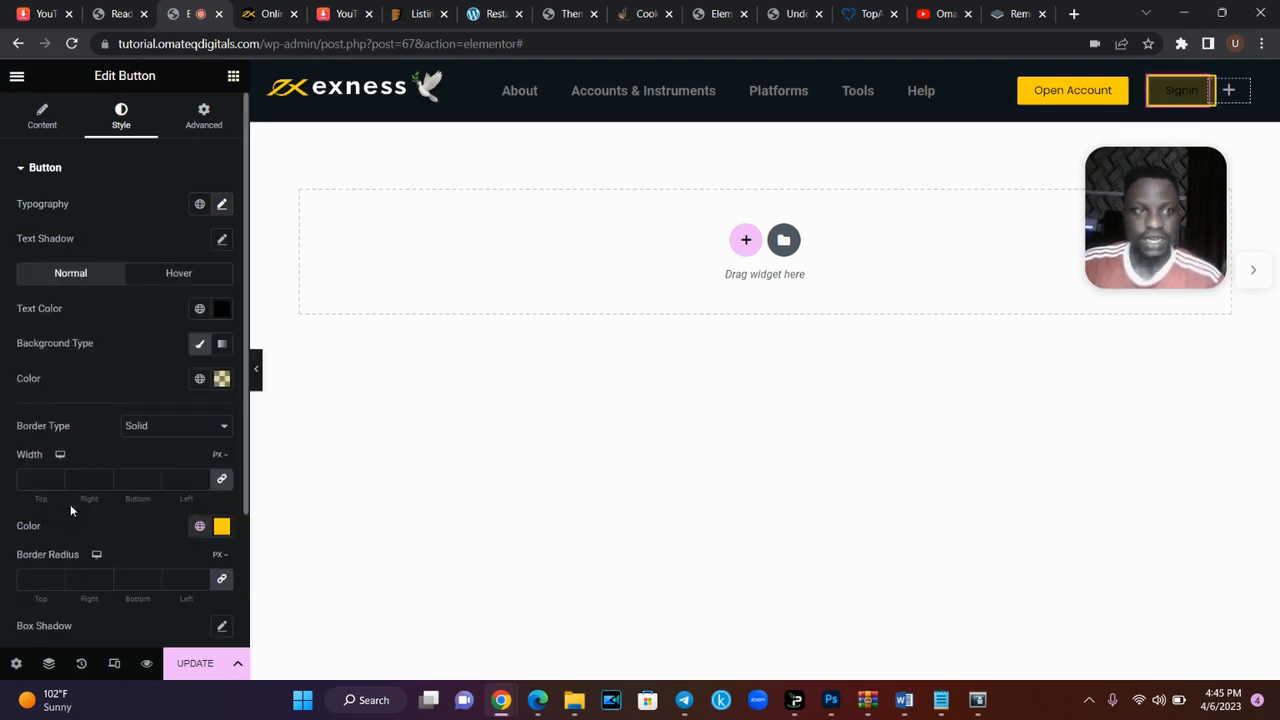
{"action": "left_click", "coordinate": [265, 13]}
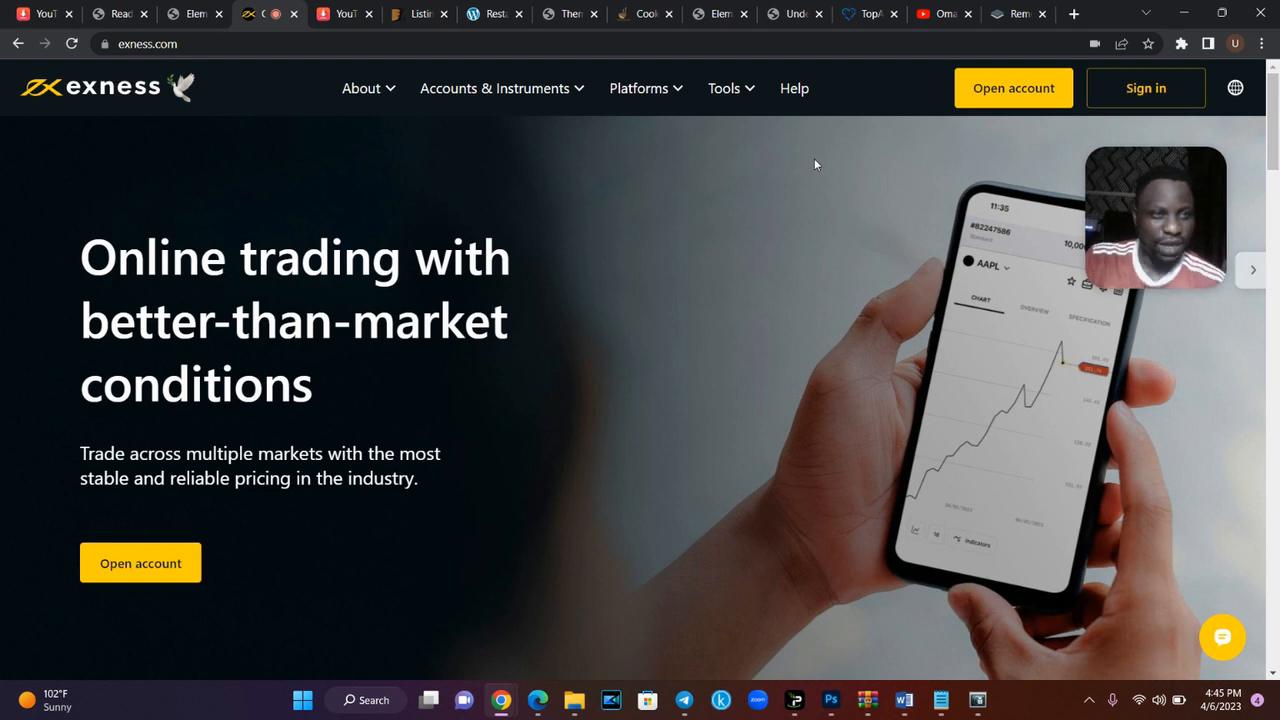
{"action": "left_click", "coordinate": [207, 13]}
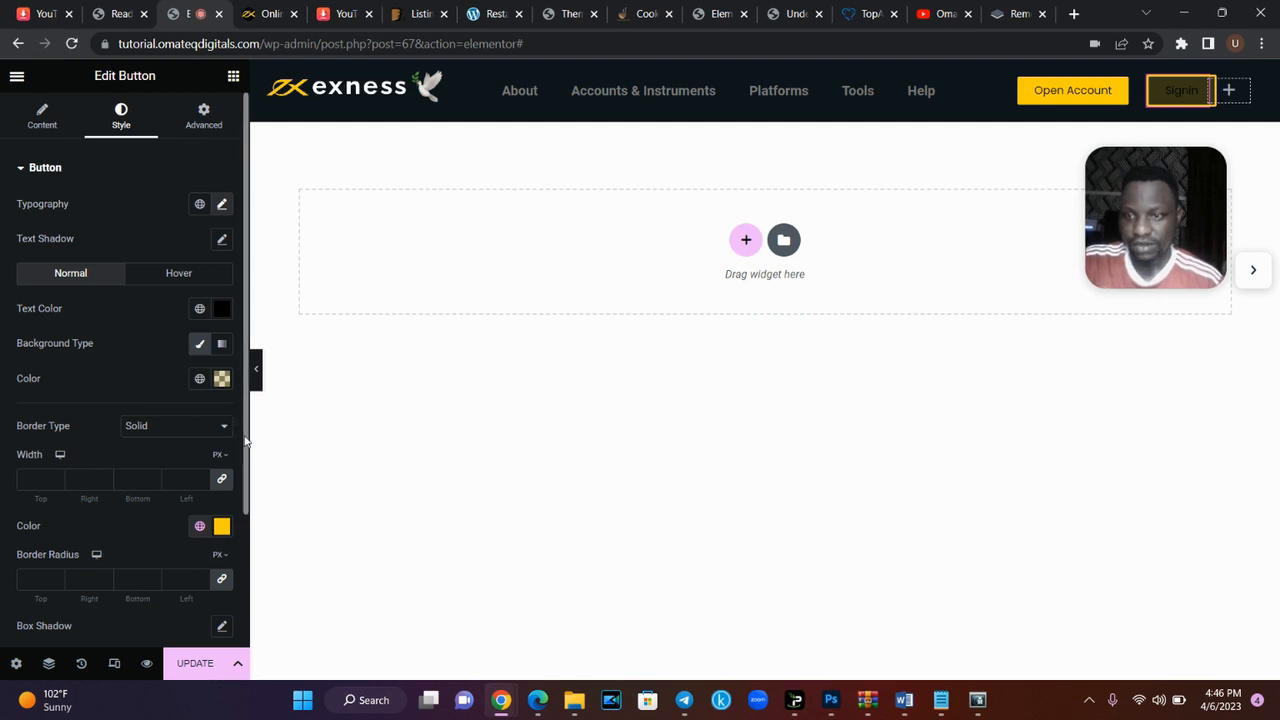
- Add a box shadow to the Signin button in a dark olive color with reduced opacity
{"action": "scroll", "coordinate": [243, 505], "scroll_direction": "down", "scroll_amount": 1}
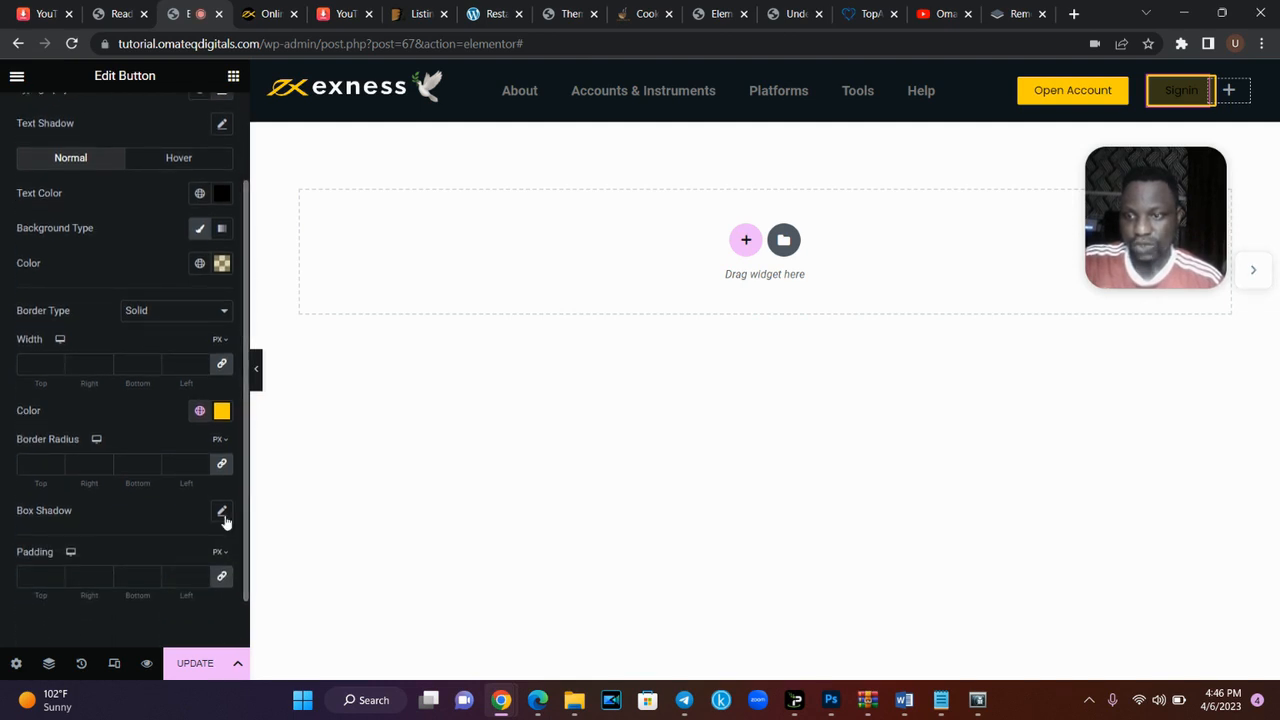
{"action": "left_click", "coordinate": [223, 514]}
{"action": "left_click", "coordinate": [208, 556]}
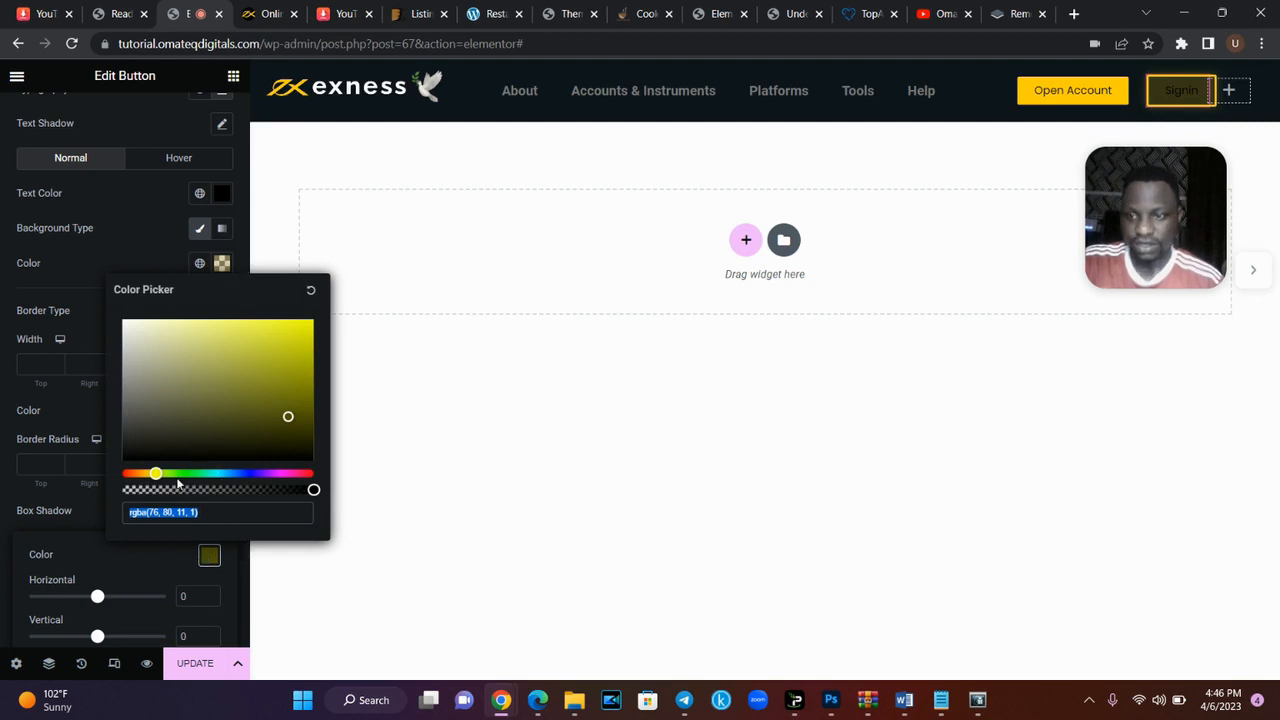
{"action": "left_click_drag", "start_coordinate": [313, 489], "coordinate": [260, 489]}
{"action": "left_click", "coordinate": [90, 256]}
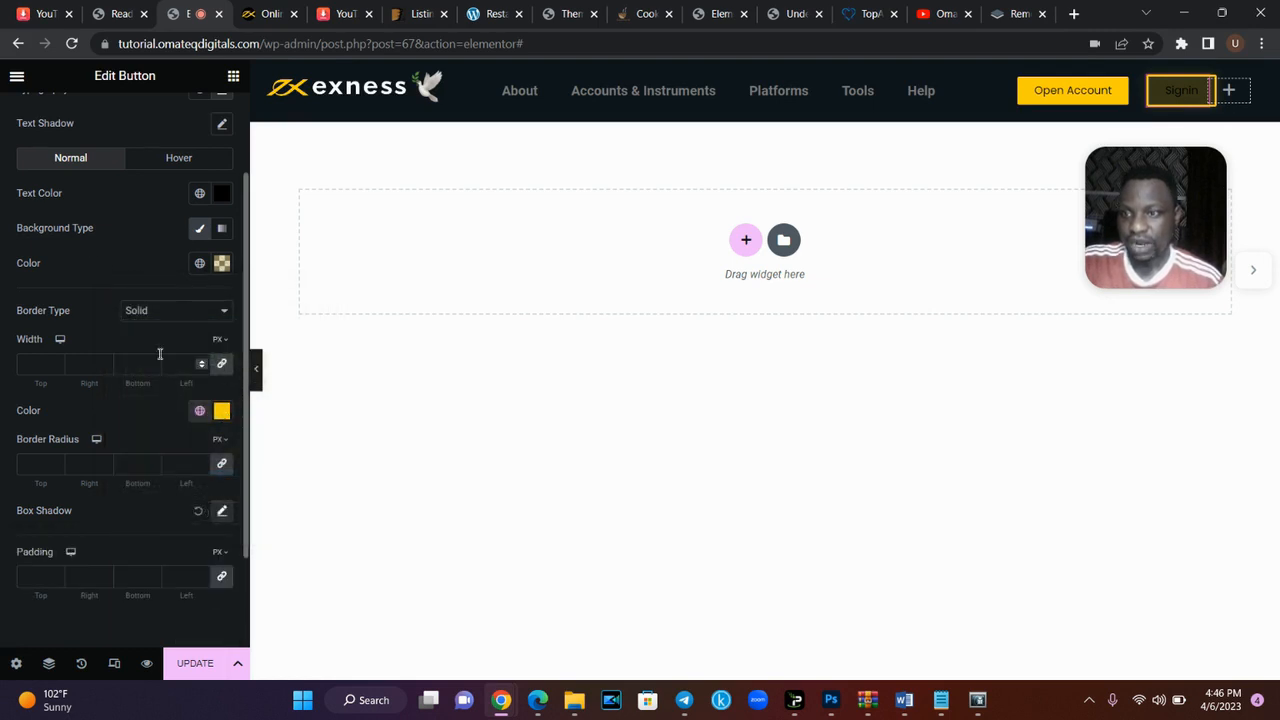
- Set the Signin button's border width to 1 px on all sides and its size to Small
{"action": "left_click", "coordinate": [56, 364]}
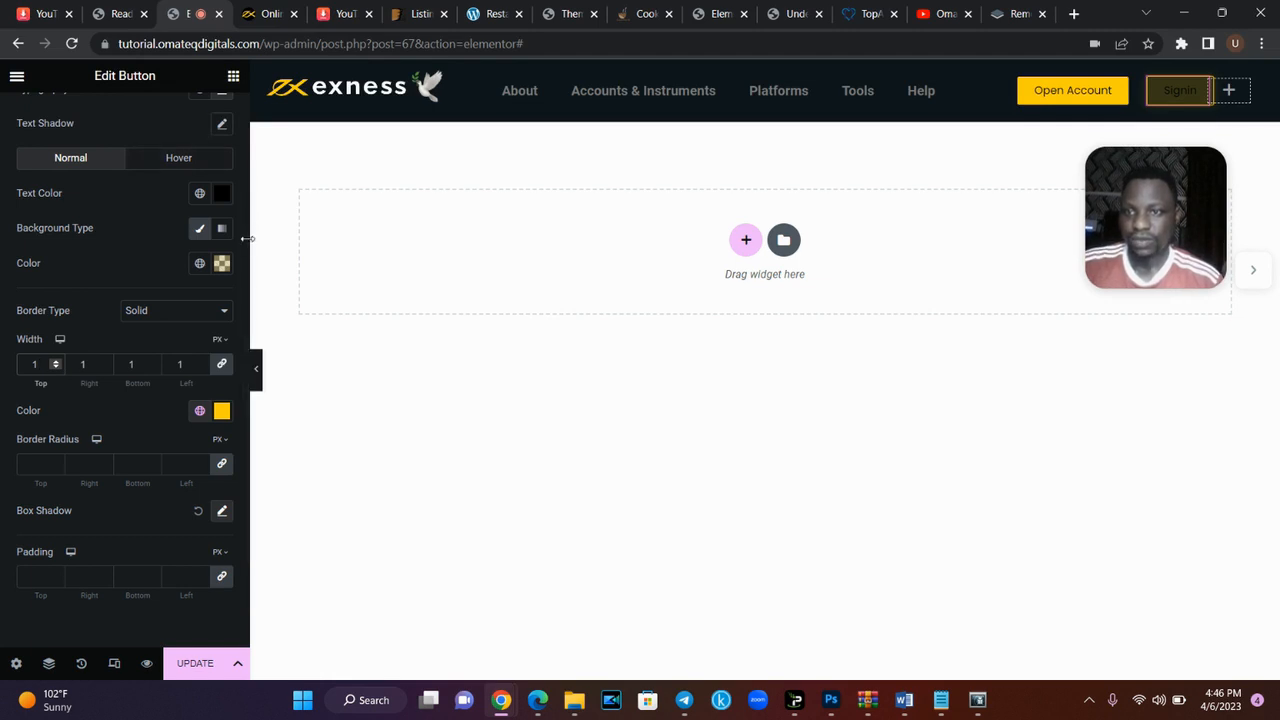
{"action": "left_click_drag", "start_coordinate": [247, 239], "coordinate": [246, 143]}
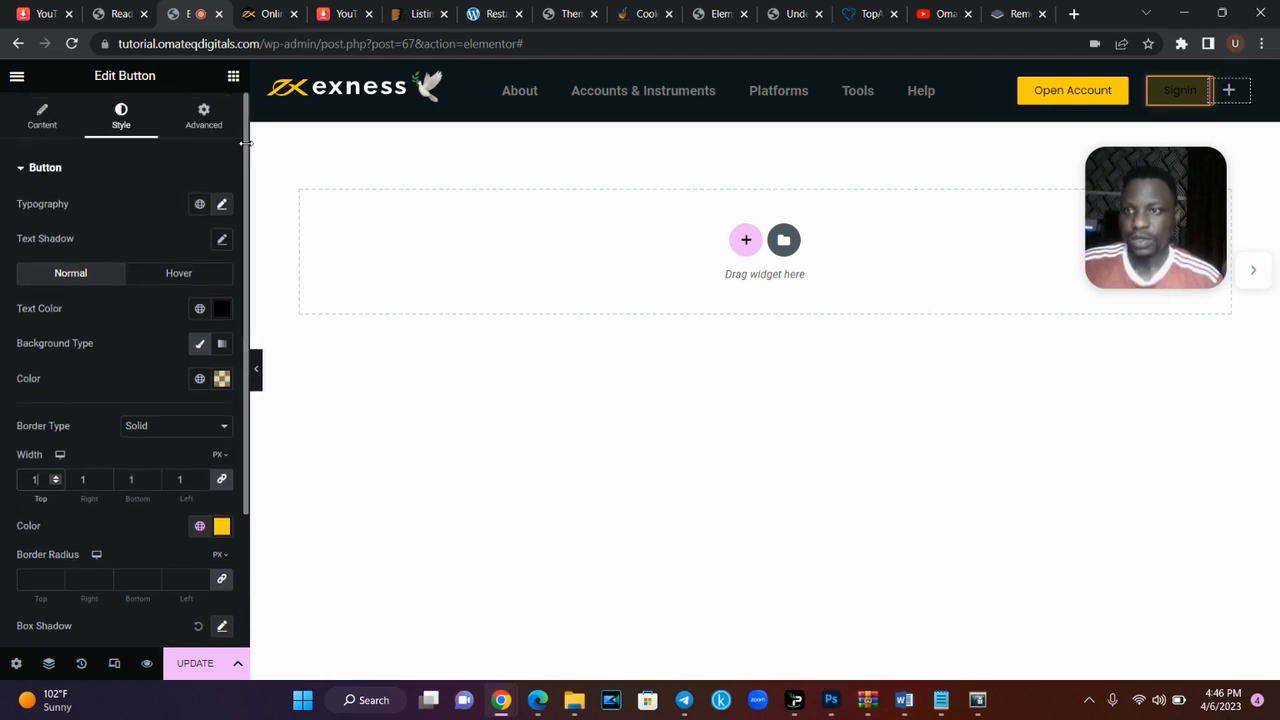
{"action": "left_click", "coordinate": [54, 114]}
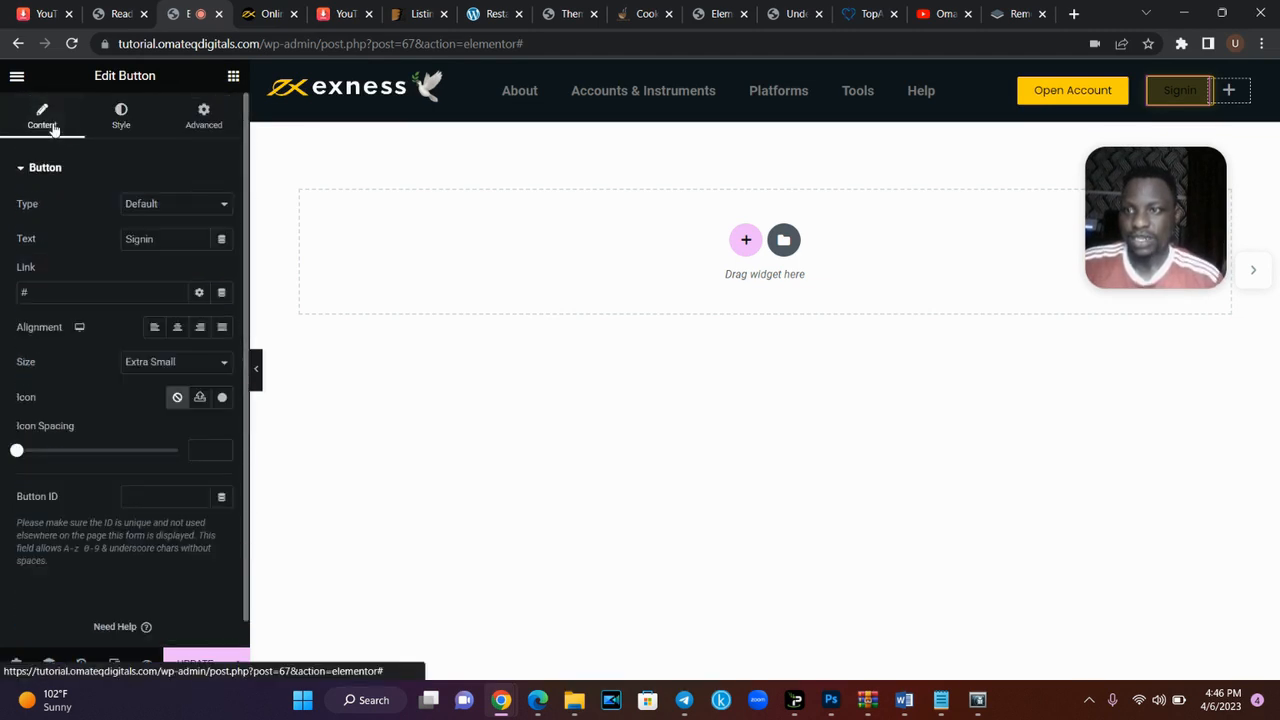
{"action": "left_click", "coordinate": [175, 372]}
{"action": "left_click", "coordinate": [188, 391]}
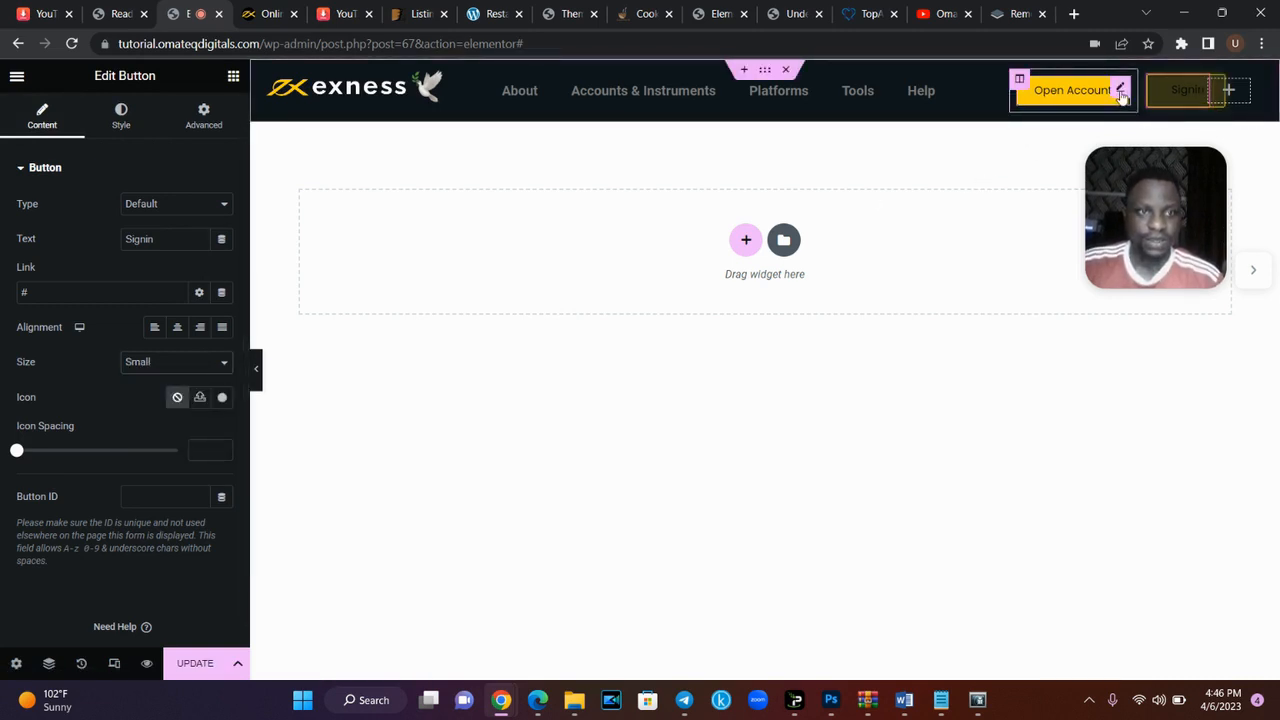
- Set the Open Account button's size to Small and widen its column so the label fits on one line
{"action": "left_click", "coordinate": [1118, 91]}
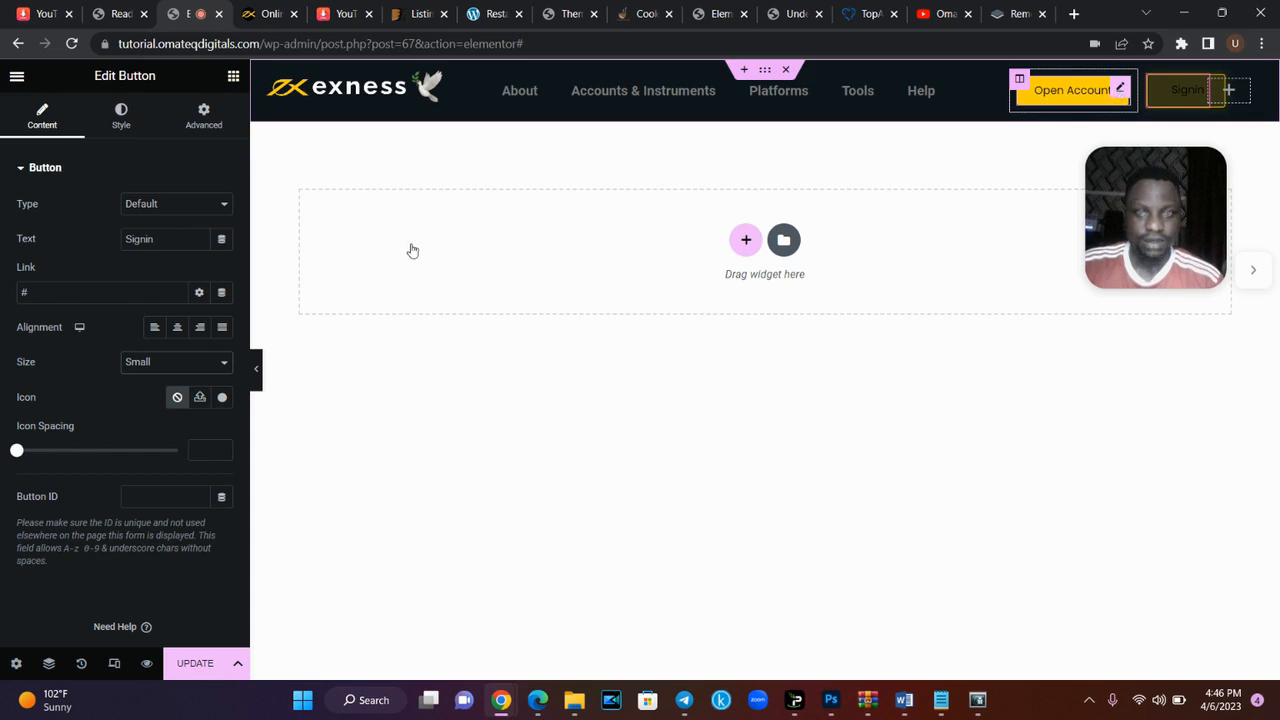
{"action": "left_click", "coordinate": [189, 432]}
{"action": "left_click", "coordinate": [189, 432]}
{"action": "left_click", "coordinate": [57, 122]}
{"action": "left_click", "coordinate": [170, 363]}
{"action": "left_click", "coordinate": [170, 396]}
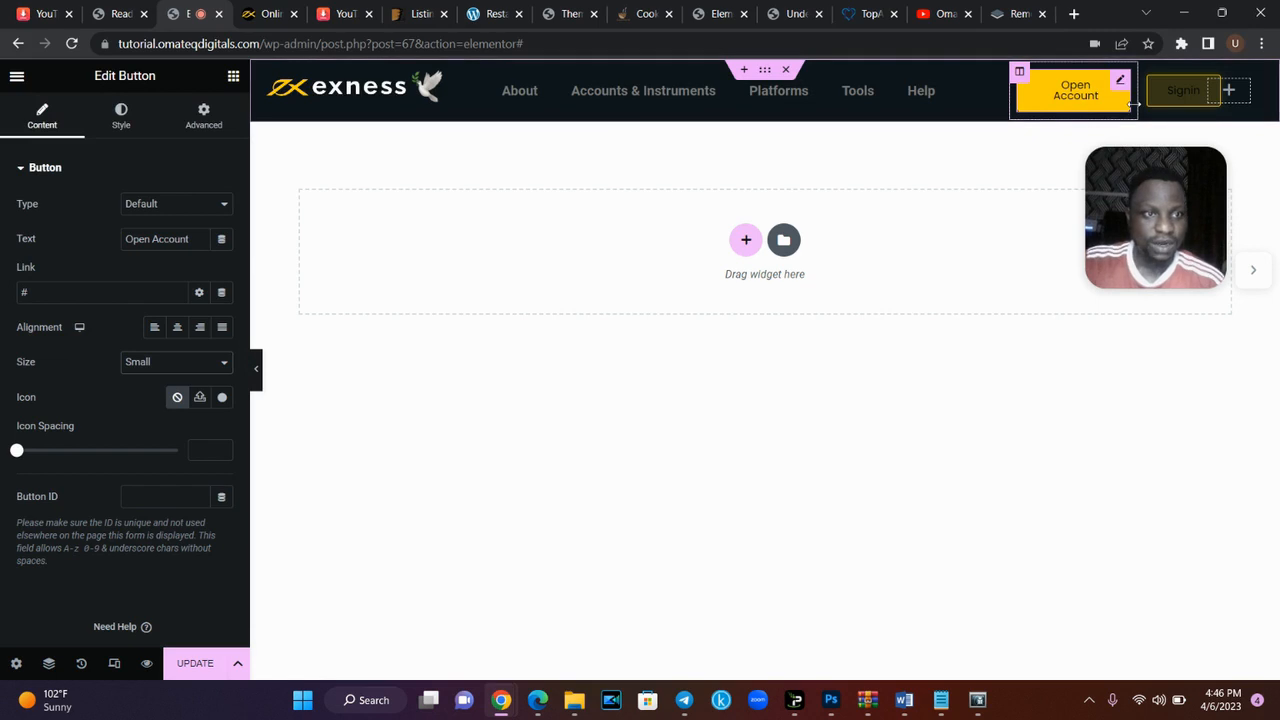
{"action": "left_click_drag", "start_coordinate": [1138, 104], "coordinate": [1151, 105]}
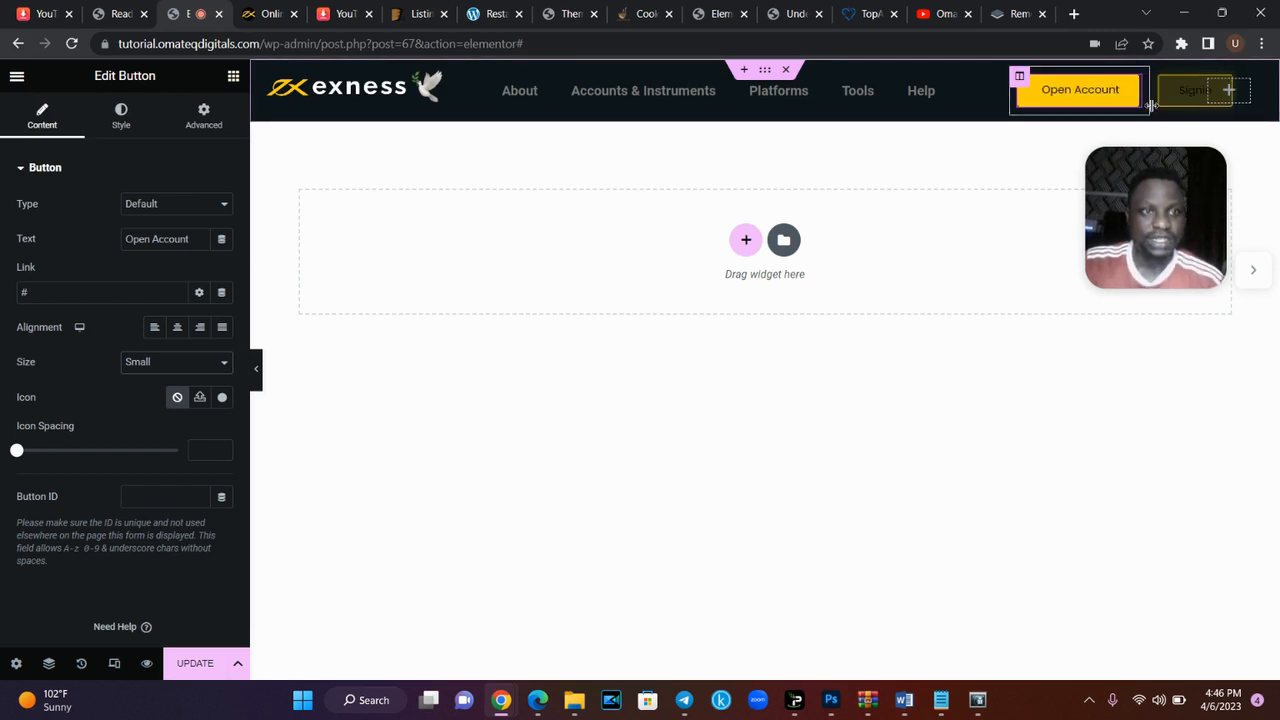
- Preview the header without the editing panel and check the icon beside Sign in on the Exness site
{"action": "left_click", "coordinate": [257, 370]}
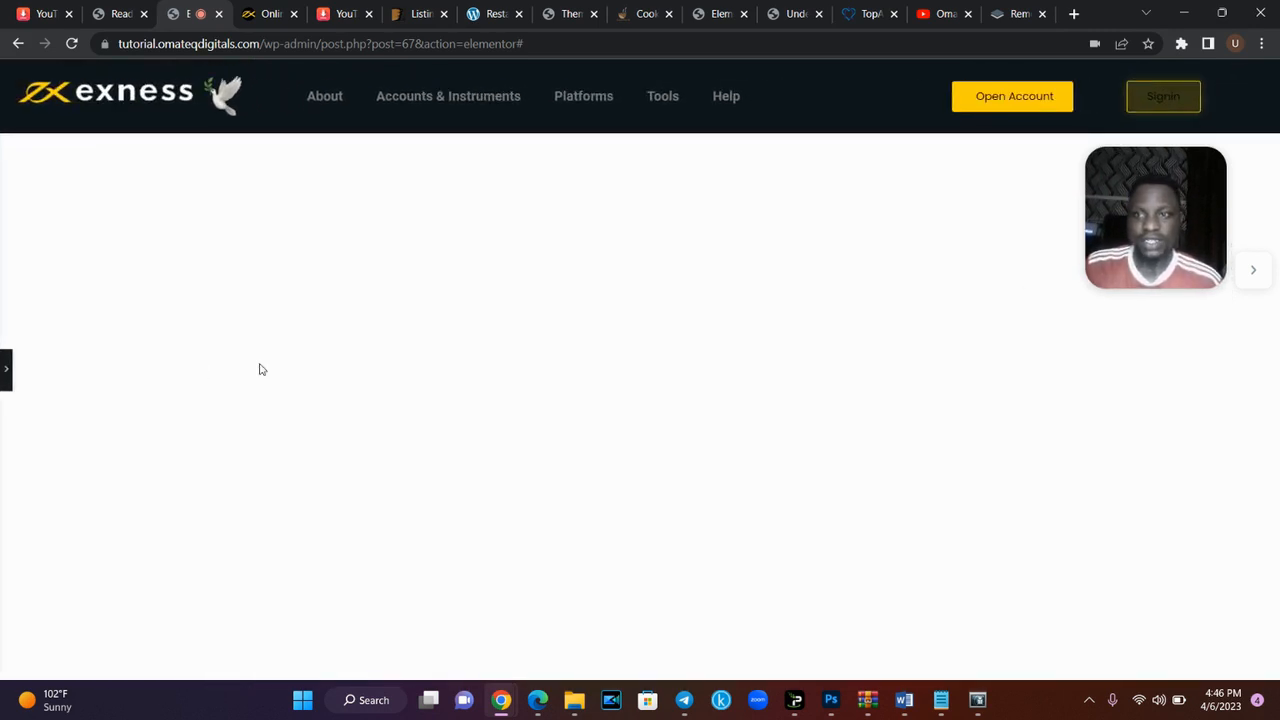
{"action": "left_click", "coordinate": [6, 380]}
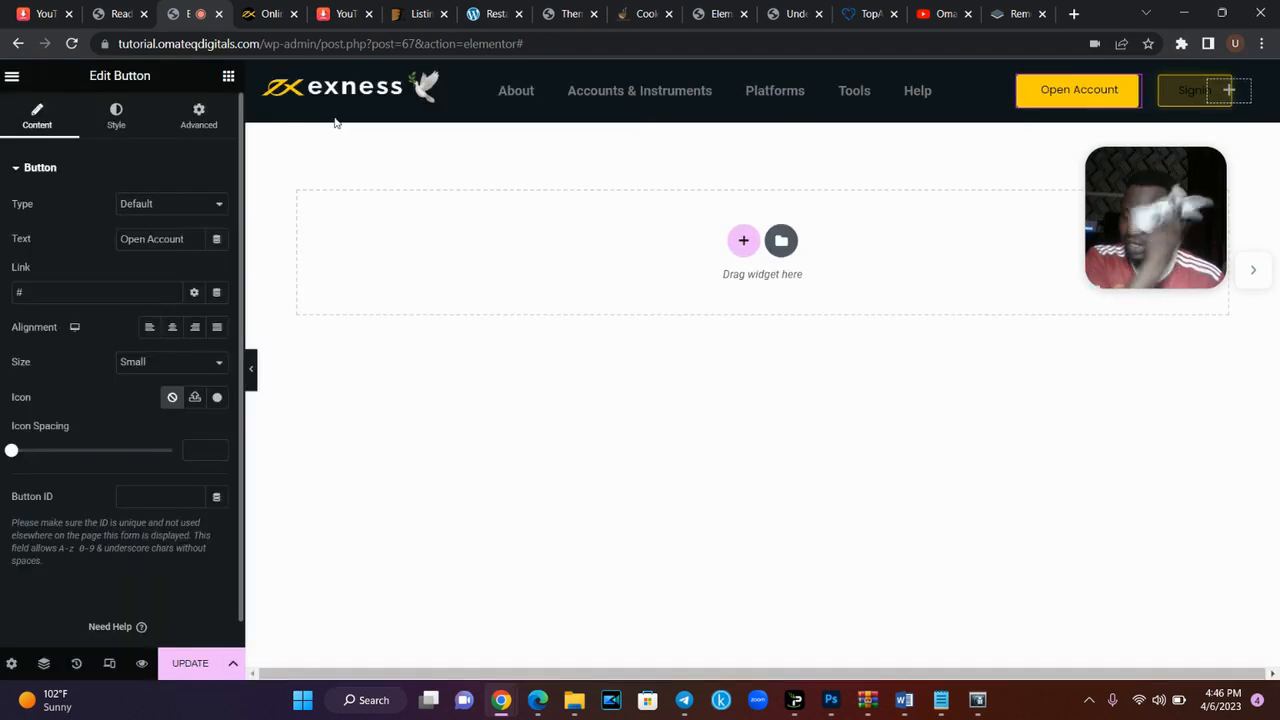
{"action": "left_click", "coordinate": [275, 13]}
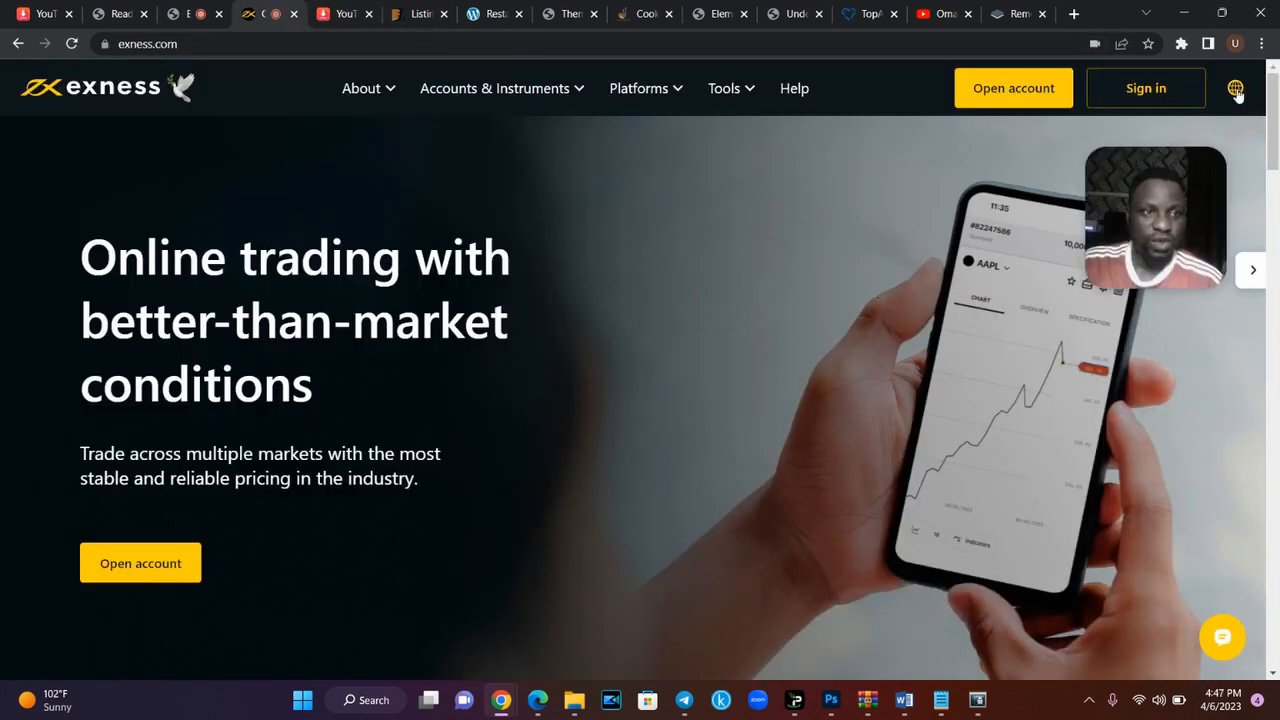
{"action": "left_click", "coordinate": [193, 14]}
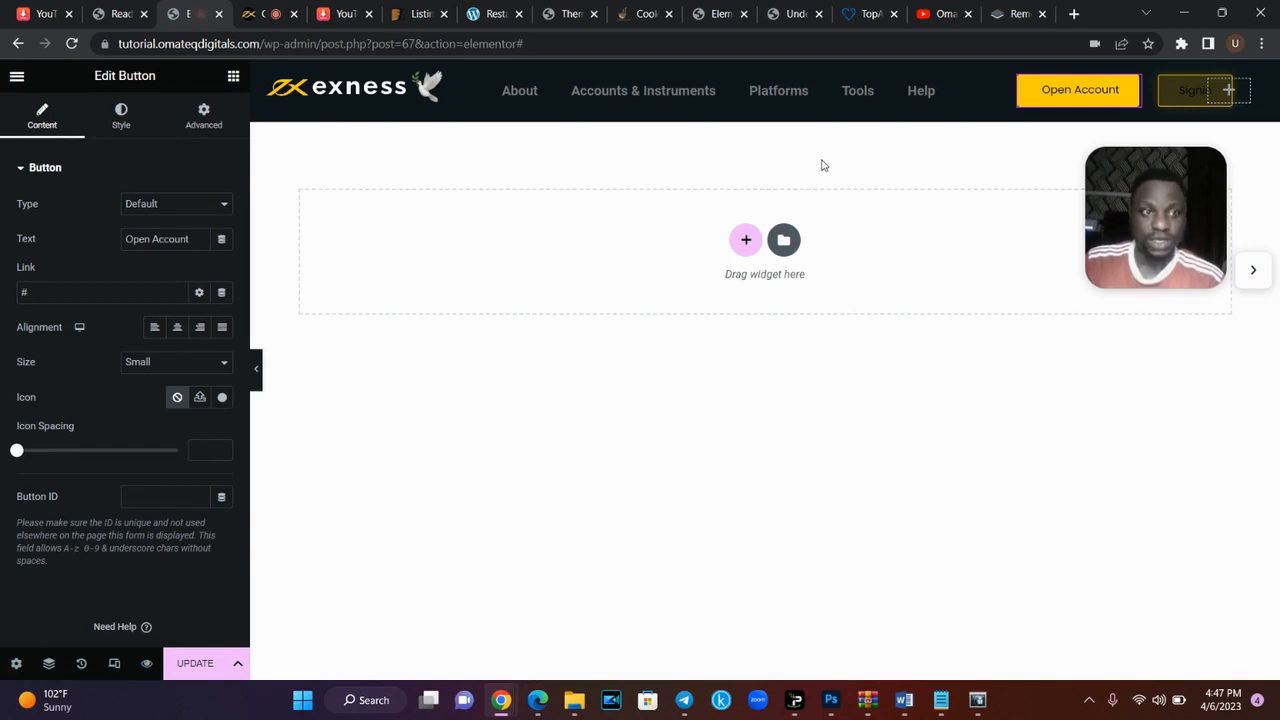
- Search the widgets for "ico" and place an Icon widget in the empty header column after the Signin button
{"action": "left_click", "coordinate": [233, 75]}
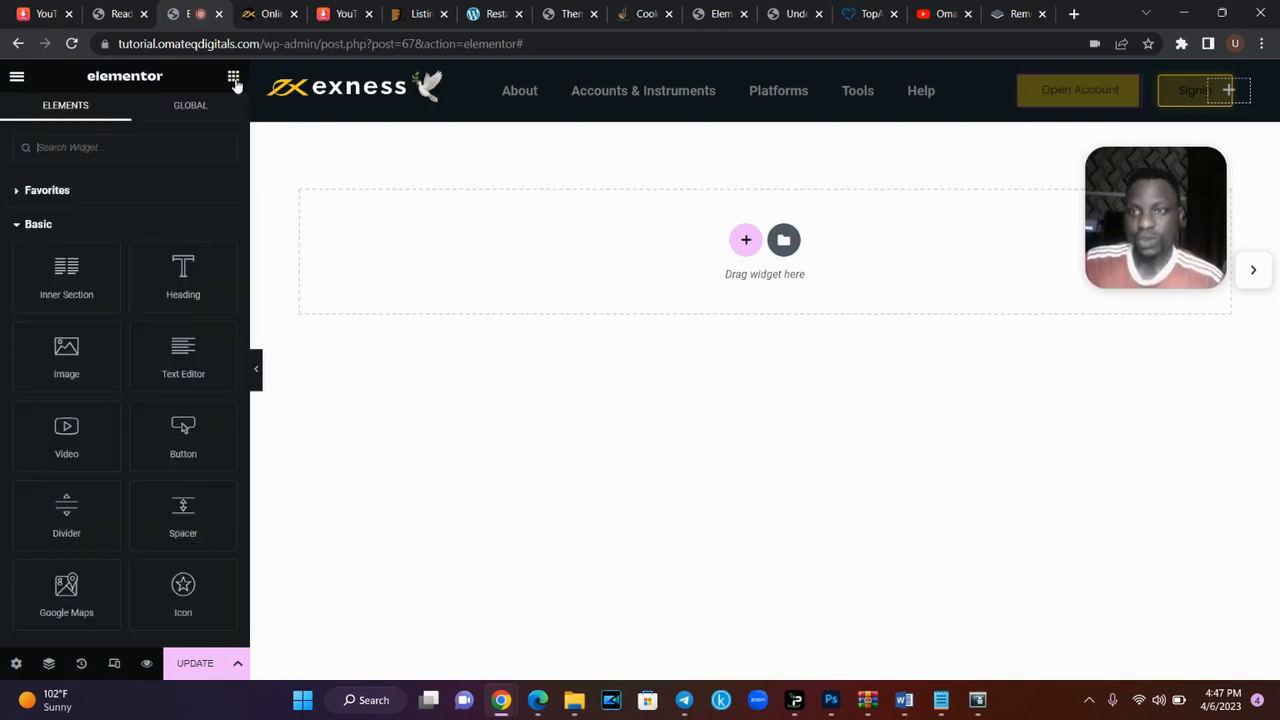
{"action": "type", "text": "ico"}
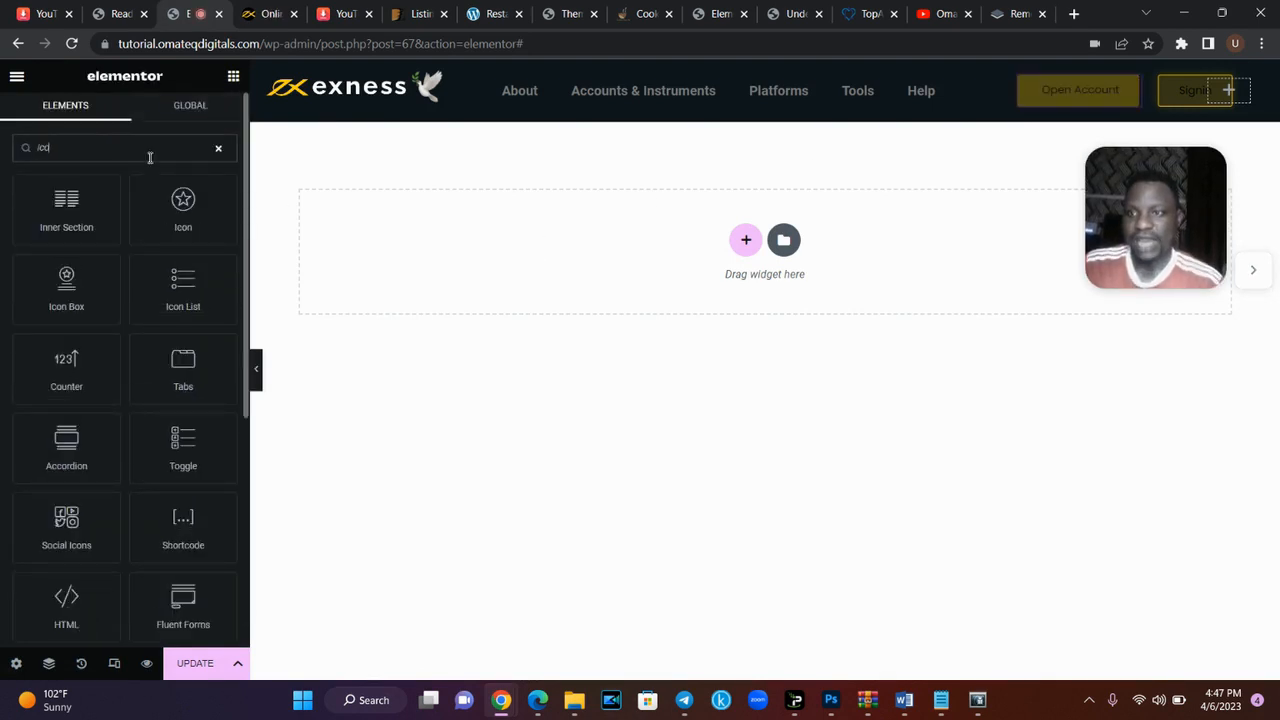
{"action": "left_click_drag", "start_coordinate": [183, 203], "coordinate": [1252, 103]}
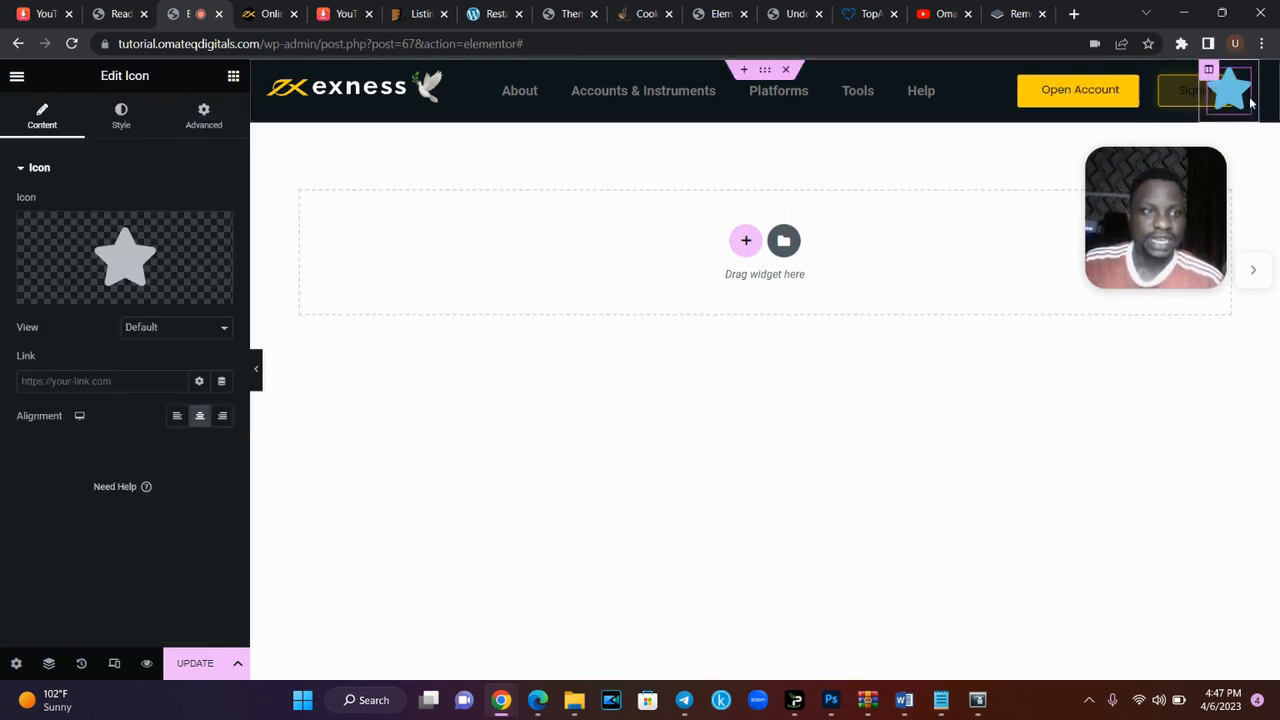
- Replace the star with the Globe icon from the icon library, searching for "glo" and comparing it with the Exness site's icon
{"action": "left_click", "coordinate": [70, 292]}
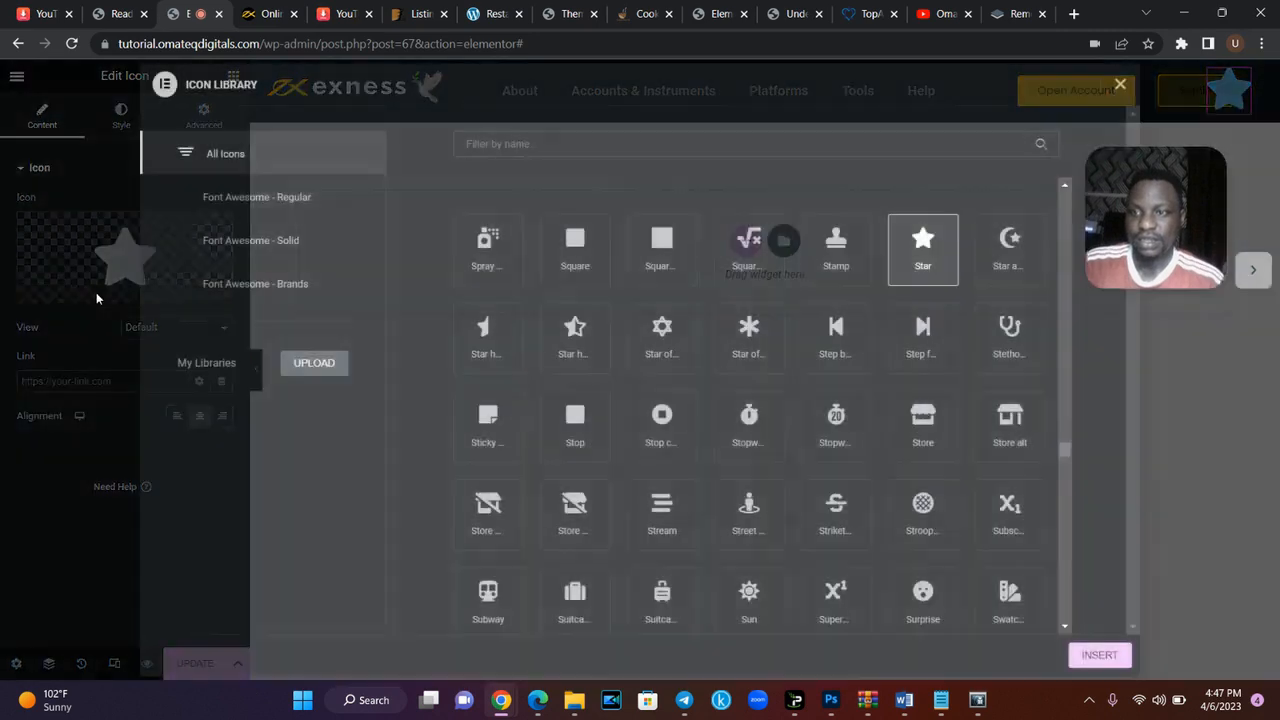
{"action": "left_click", "coordinate": [671, 150]}
{"action": "type", "text": "worl"}
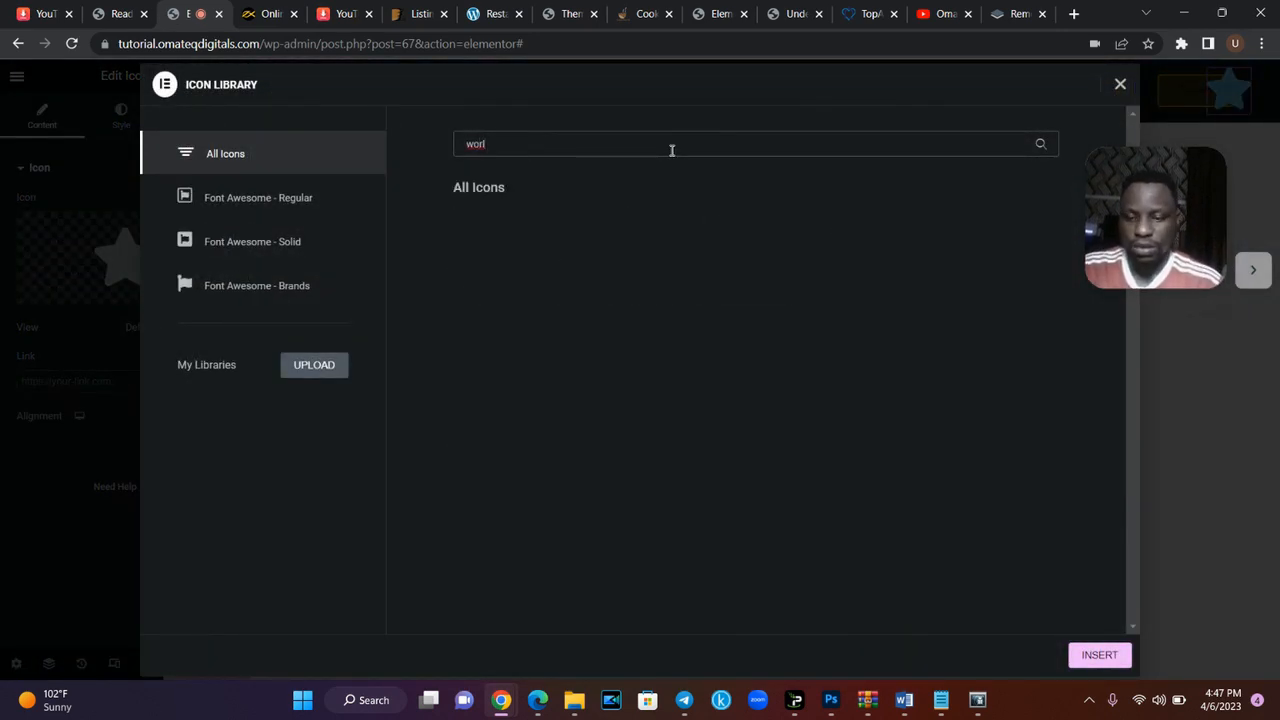
{"action": "key", "text": "BackSpace"}
{"action": "type", "text": "d"}
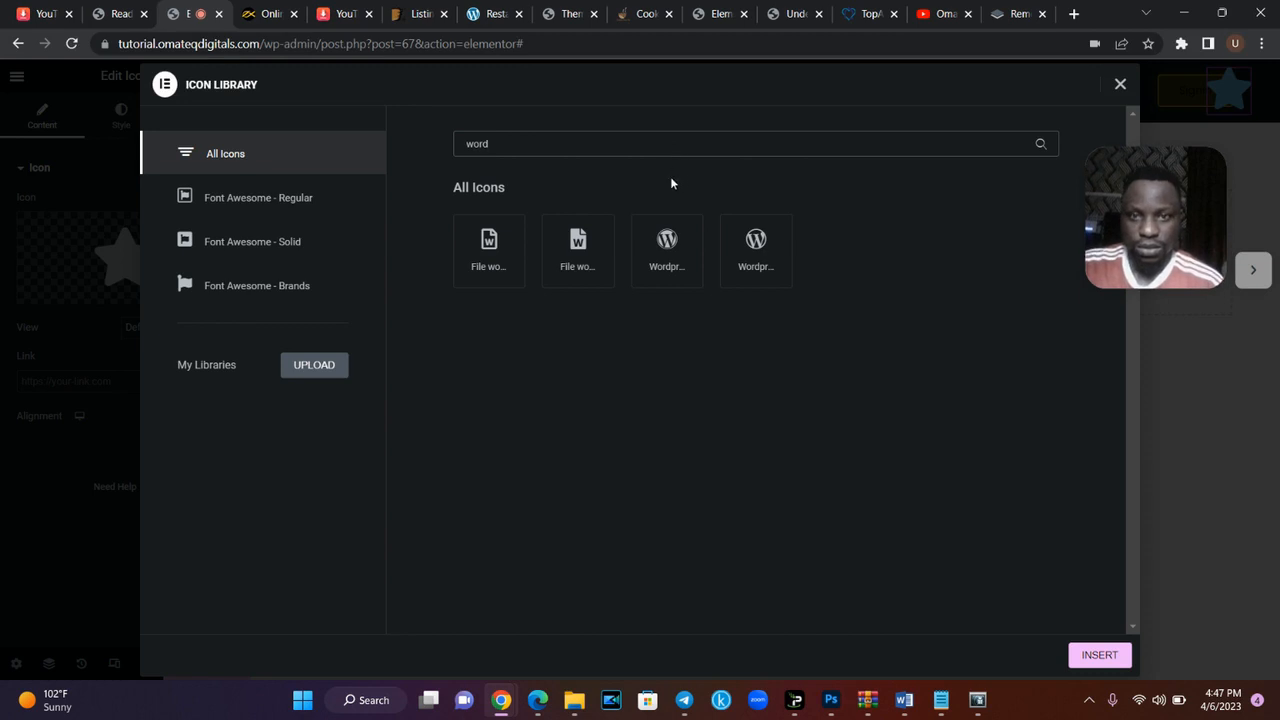
{"action": "key", "text": "BackSpace"}
{"action": "key", "text": "BackSpace"}
{"action": "key", "text": "BackSpace"}
{"action": "key", "text": "BackSpace"}
{"action": "type", "text": "glo"}
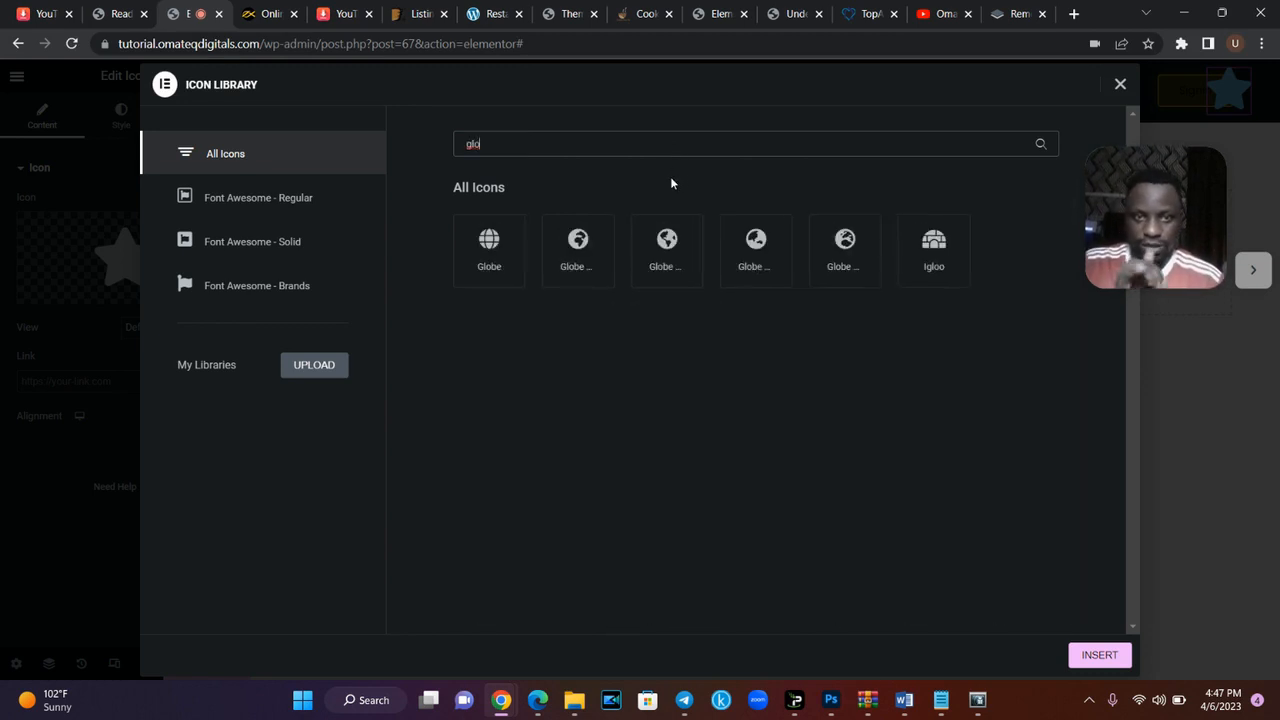
{"action": "left_click", "coordinate": [490, 250]}
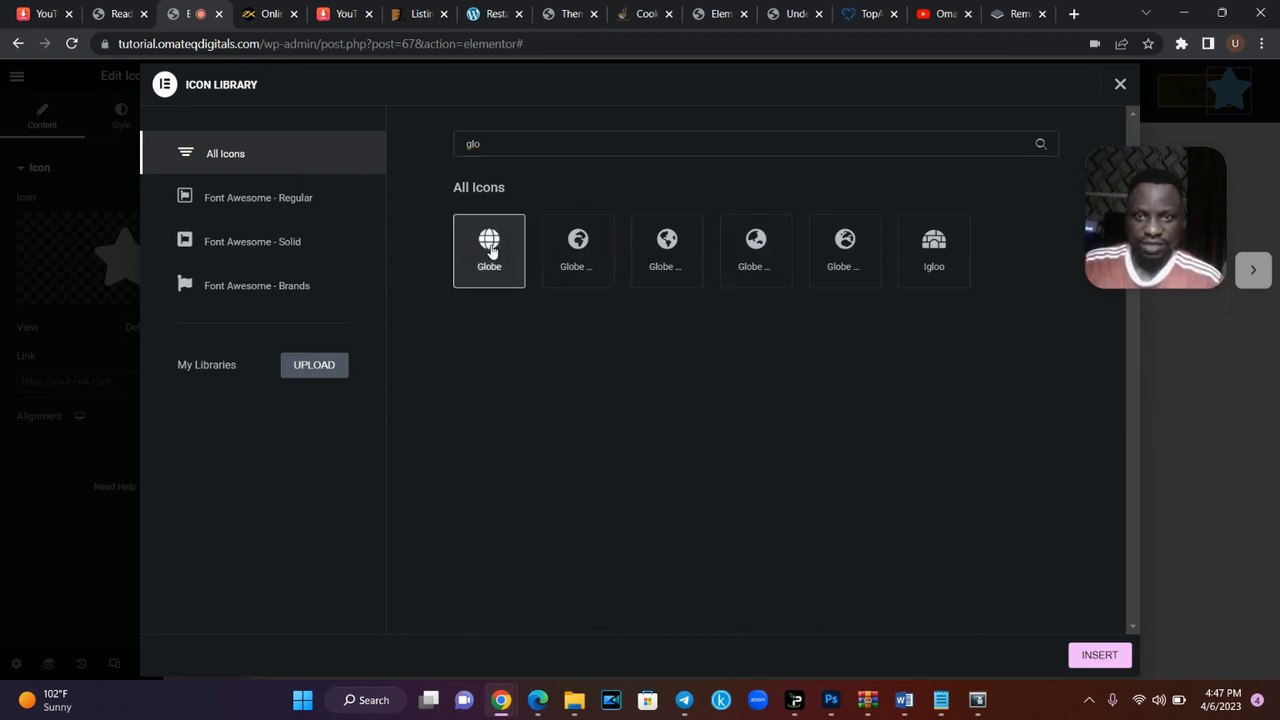
{"action": "left_click", "coordinate": [262, 13]}
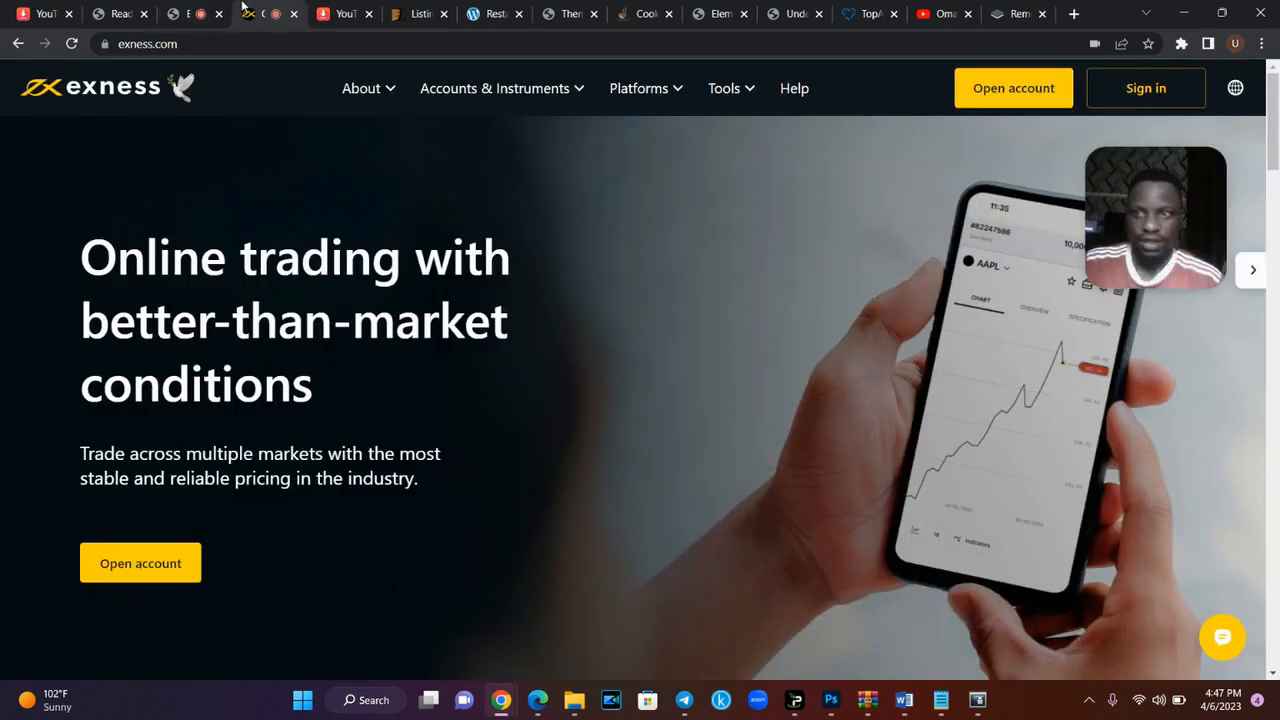
{"action": "left_click", "coordinate": [198, 13]}
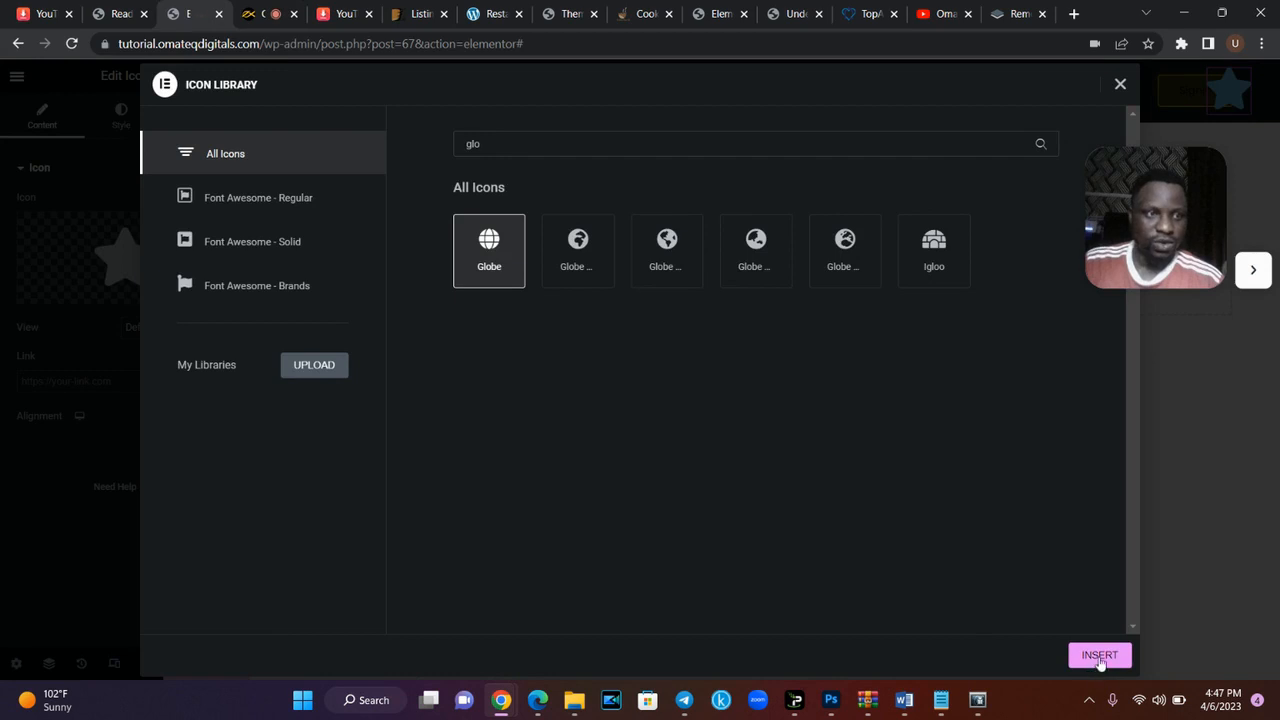
{"action": "left_click", "coordinate": [1097, 656]}
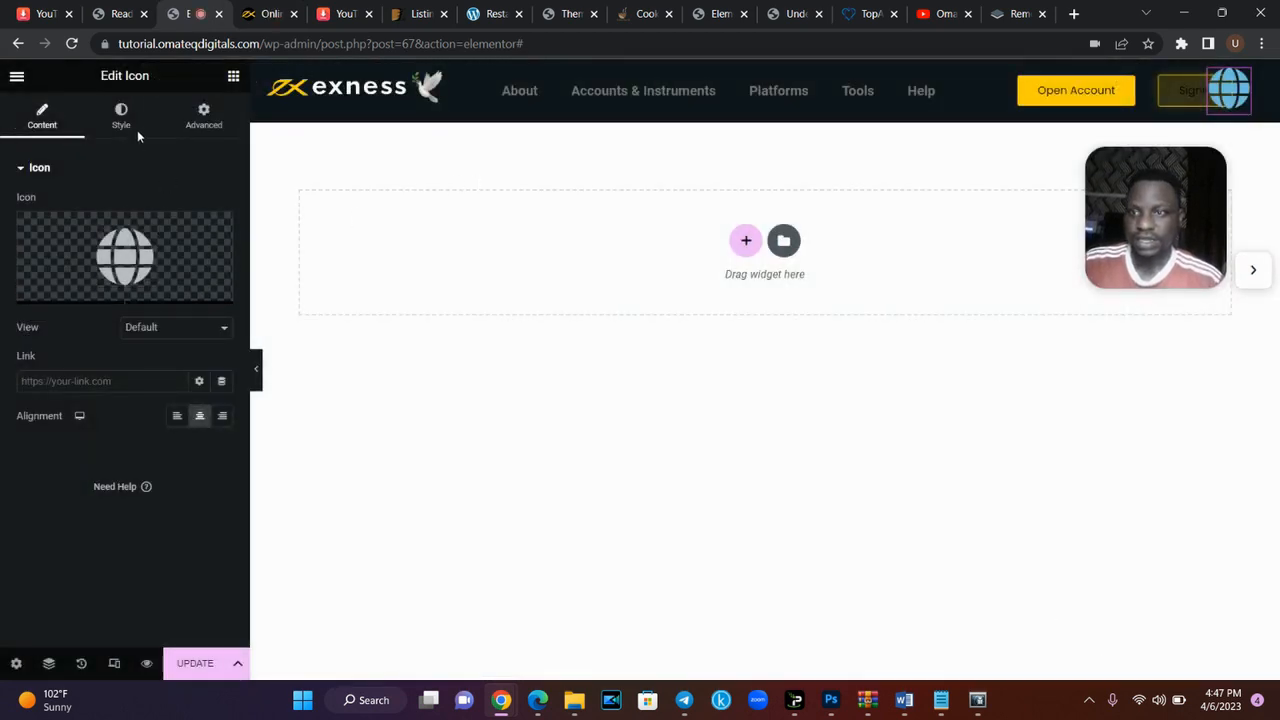
- Check the globe on the Exness site and set the header Globe icon's primary color to white
{"action": "left_click", "coordinate": [268, 13]}
{"action": "left_click", "coordinate": [183, 8]}
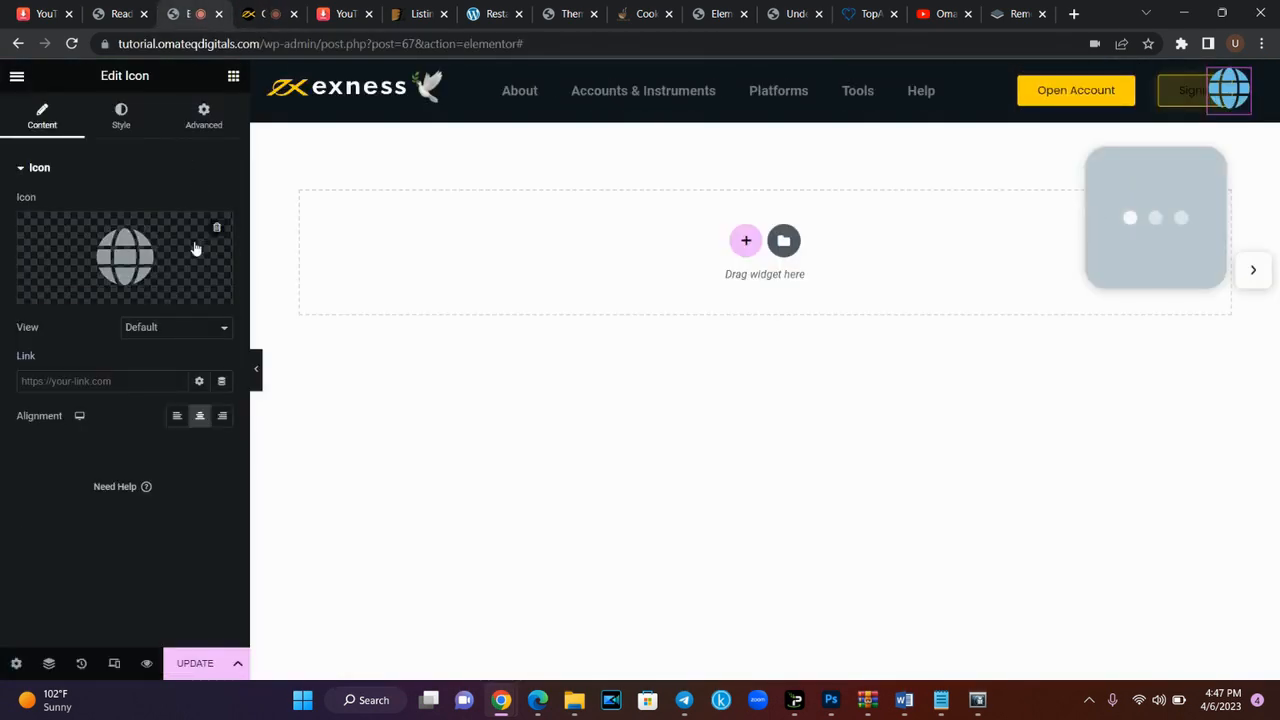
{"action": "left_click", "coordinate": [134, 124]}
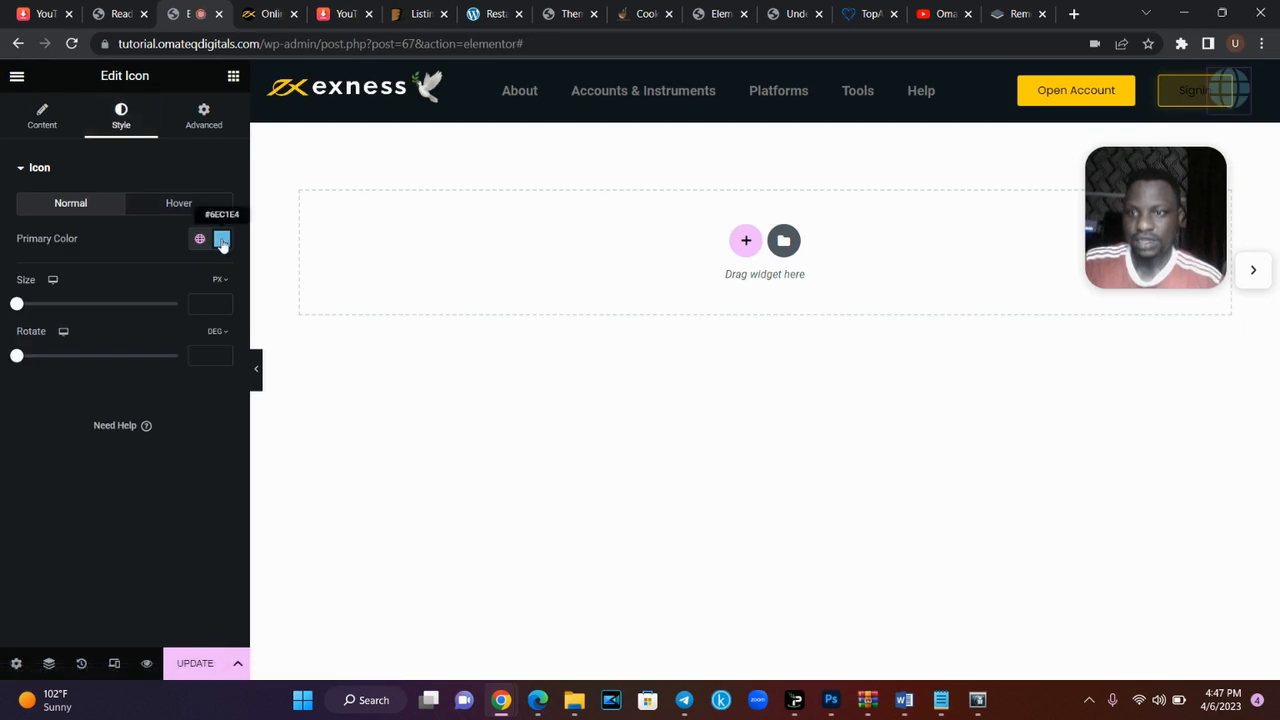
{"action": "left_click", "coordinate": [222, 239]}
{"action": "left_click_drag", "start_coordinate": [121, 355], "coordinate": [32, 306]}
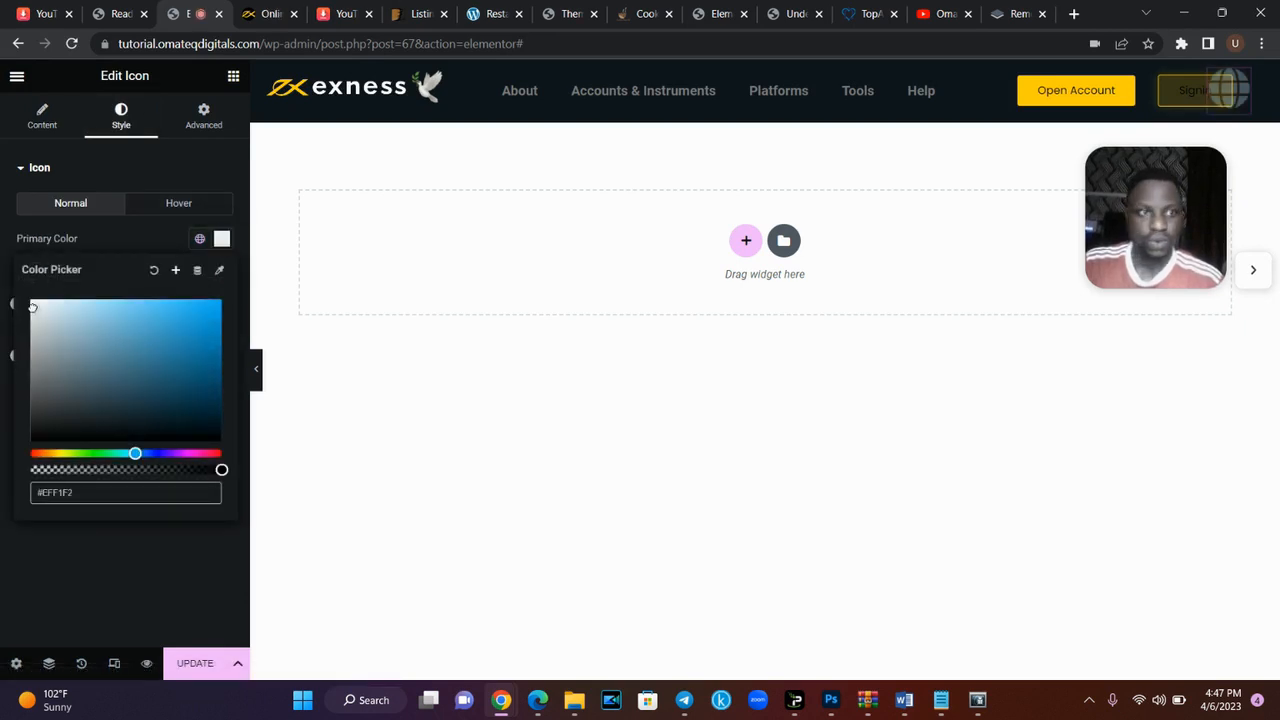
{"action": "left_click", "coordinate": [55, 124]}
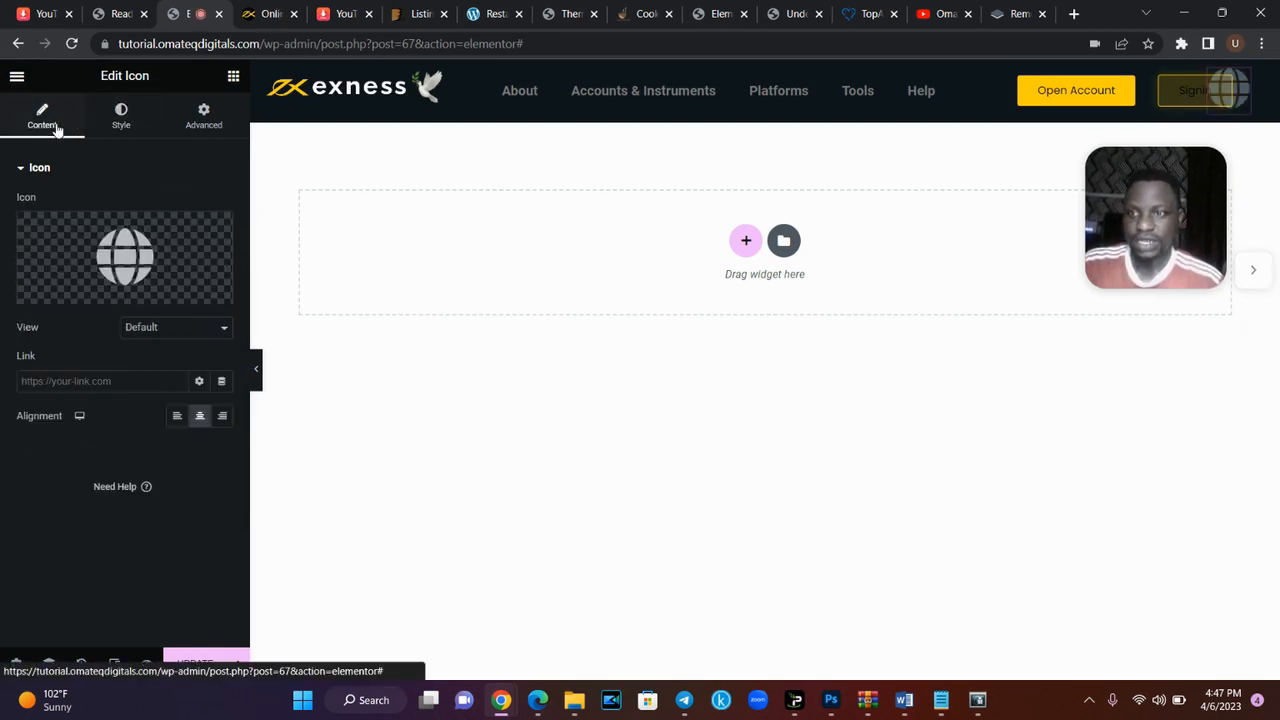
{"action": "left_click", "coordinate": [118, 122]}
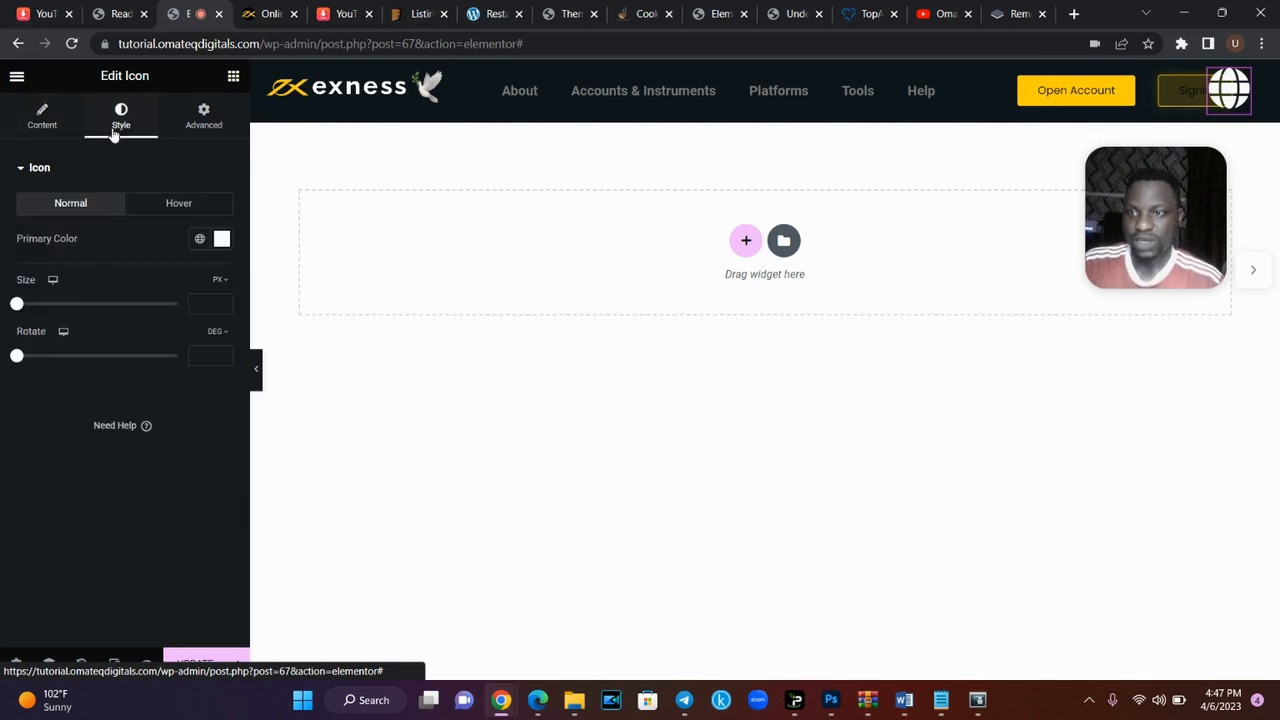
- Set the header Globe icon's size to 20 px and align it right in its column
{"action": "left_click", "coordinate": [25, 309]}
{"action": "left_click_drag", "start_coordinate": [27, 313], "coordinate": [28, 313]}
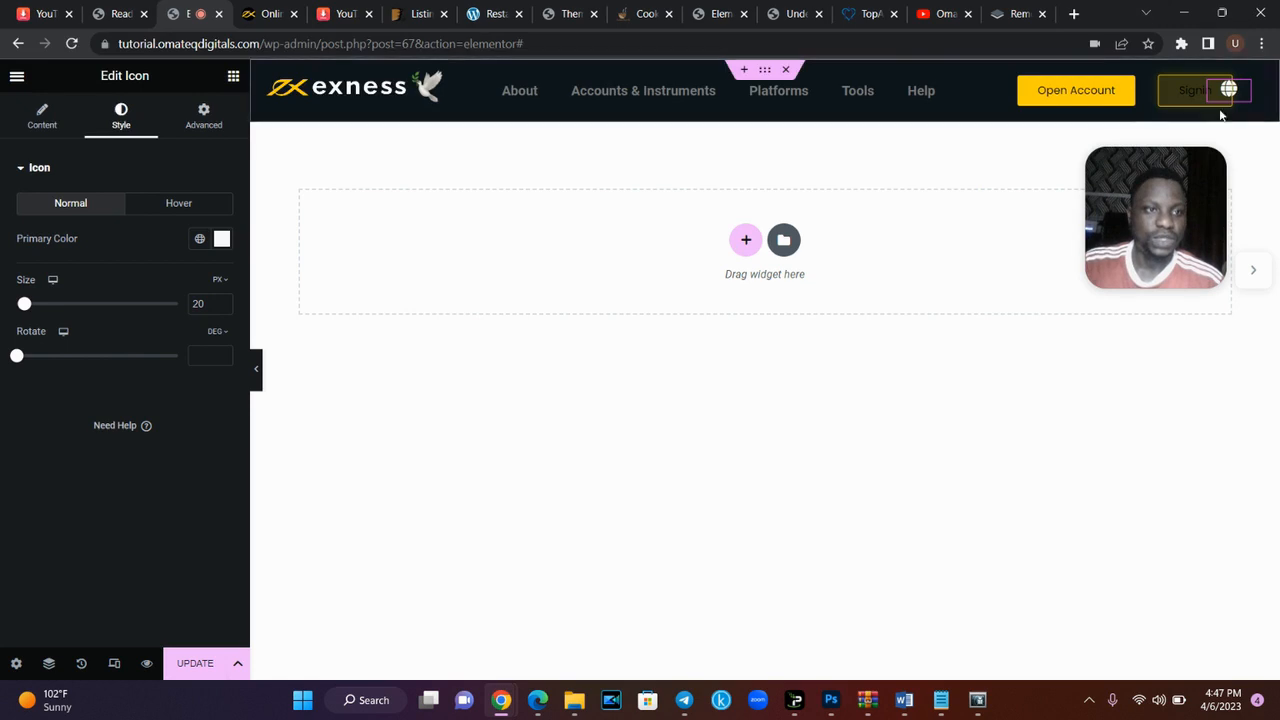
{"action": "left_click", "coordinate": [1218, 102]}
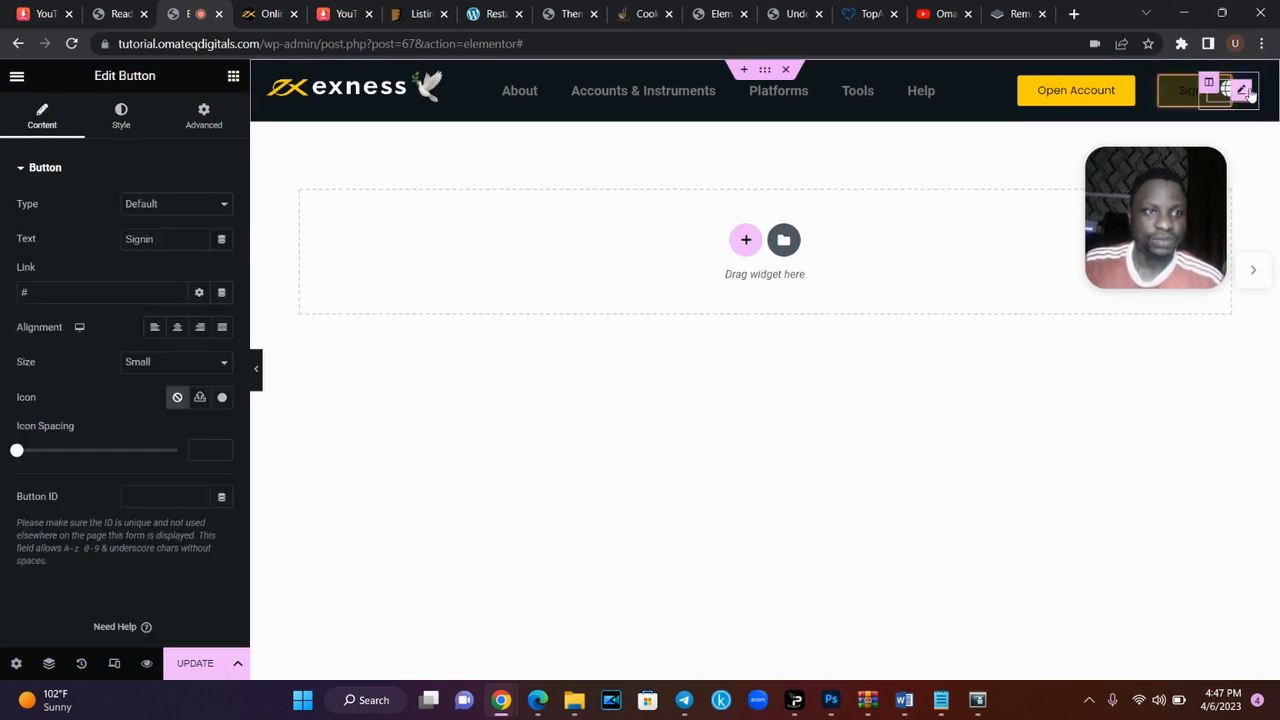
{"action": "left_click", "coordinate": [1245, 90]}
{"action": "left_click", "coordinate": [40, 120]}
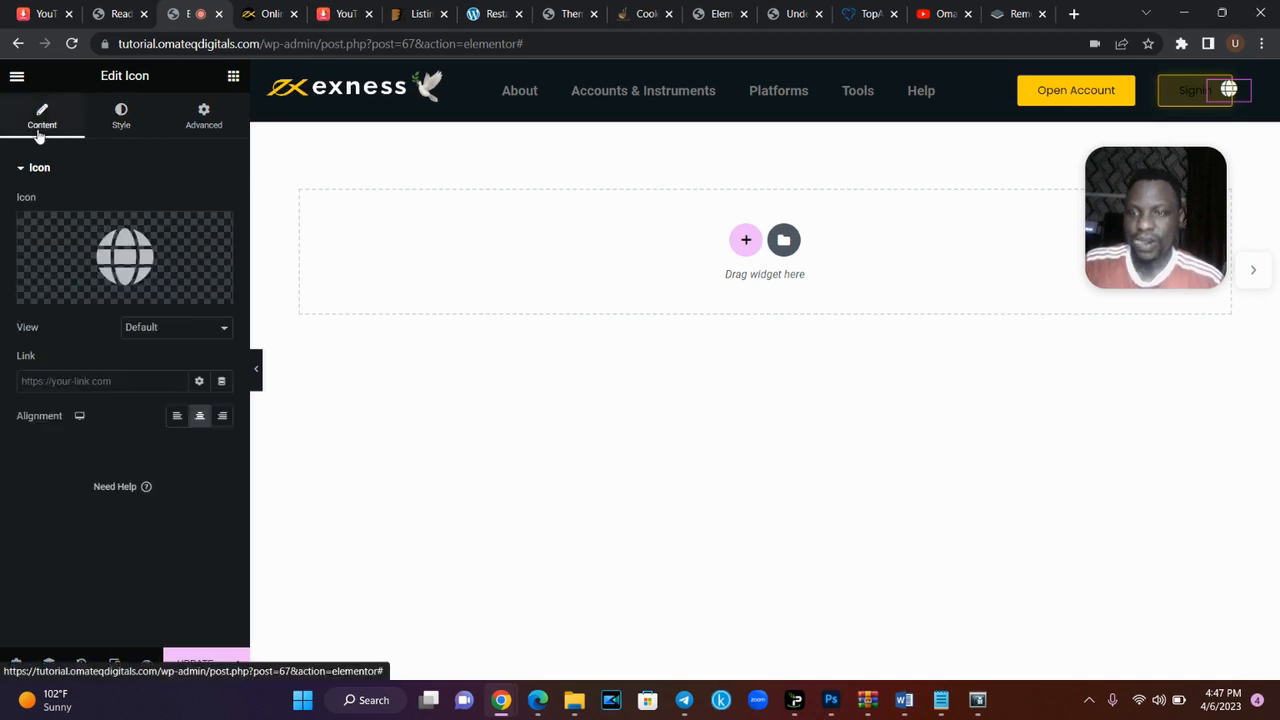
{"action": "left_click", "coordinate": [224, 417]}
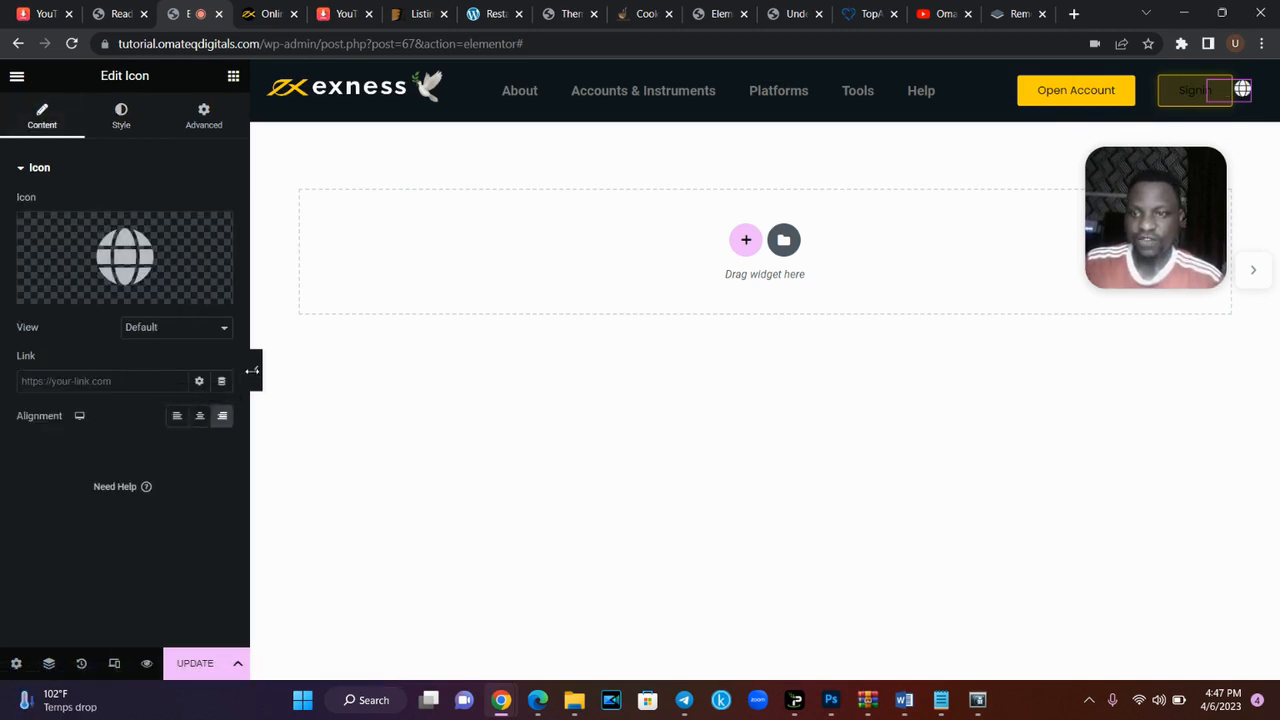
- Preview the header without the editing panel and compare its buttons and globe with the Exness site
{"action": "left_click", "coordinate": [257, 378]}
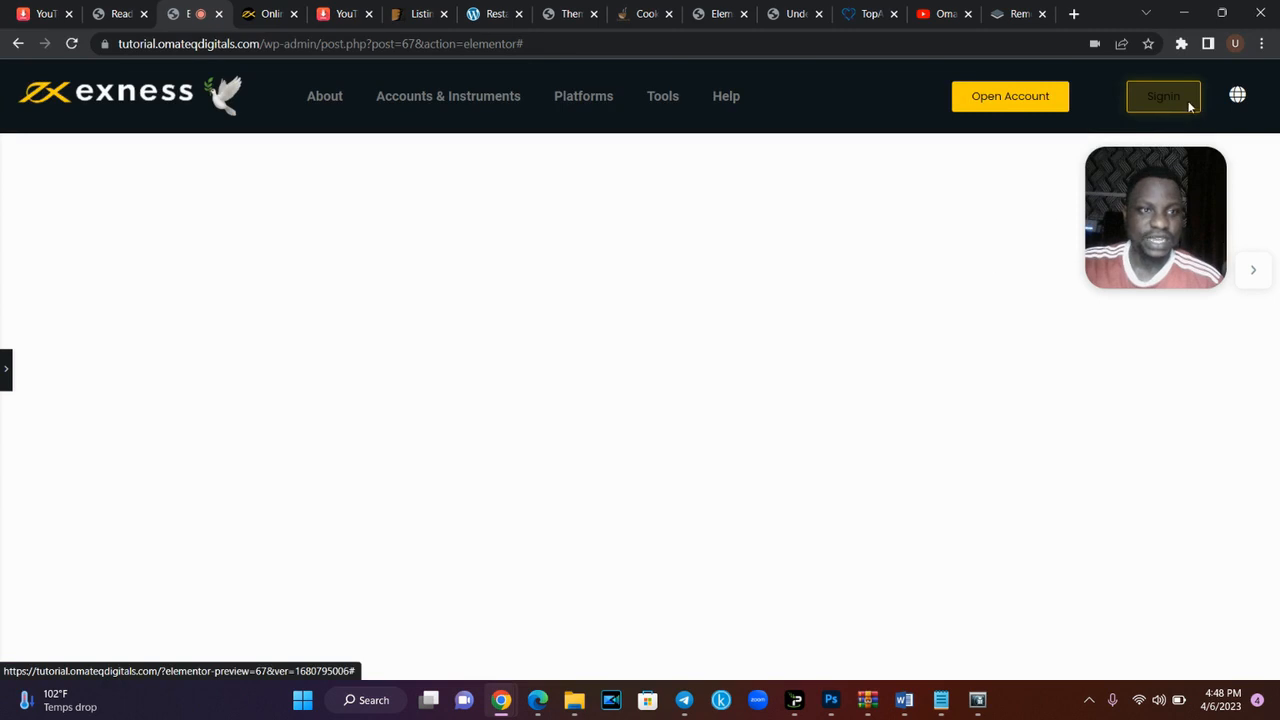
{"action": "left_click", "coordinate": [256, 8]}
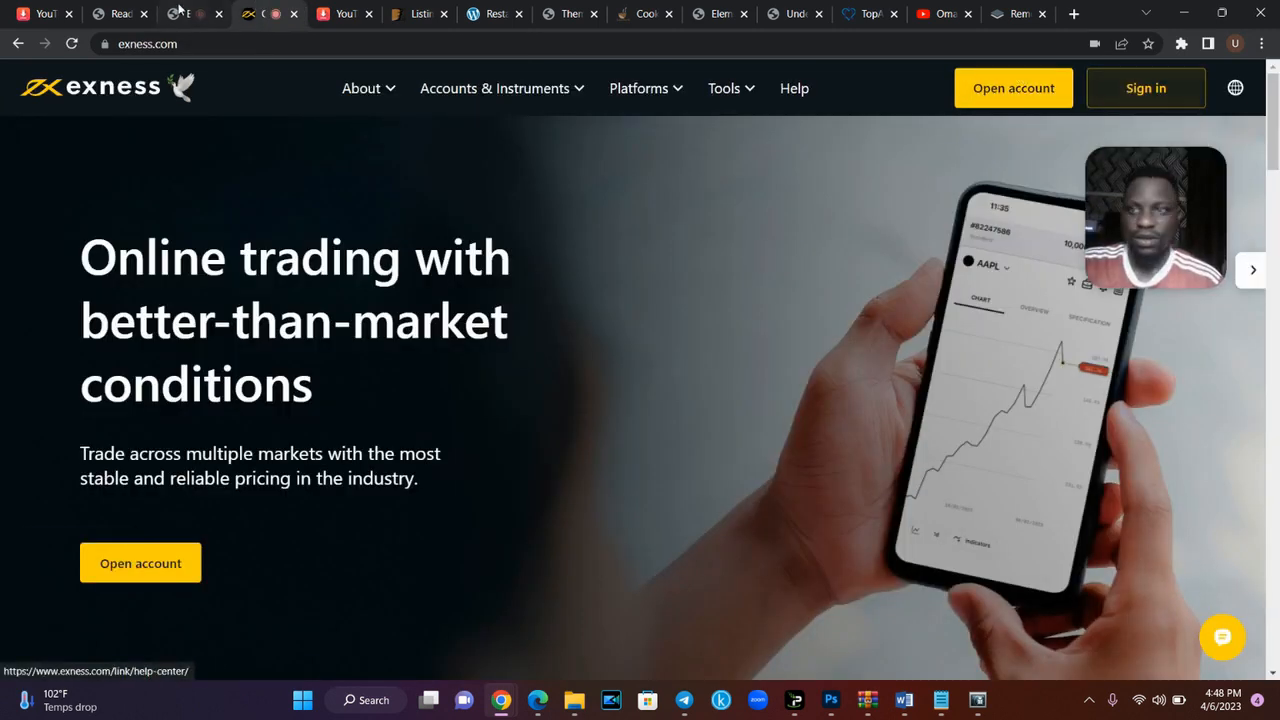
{"action": "left_click", "coordinate": [209, 8]}
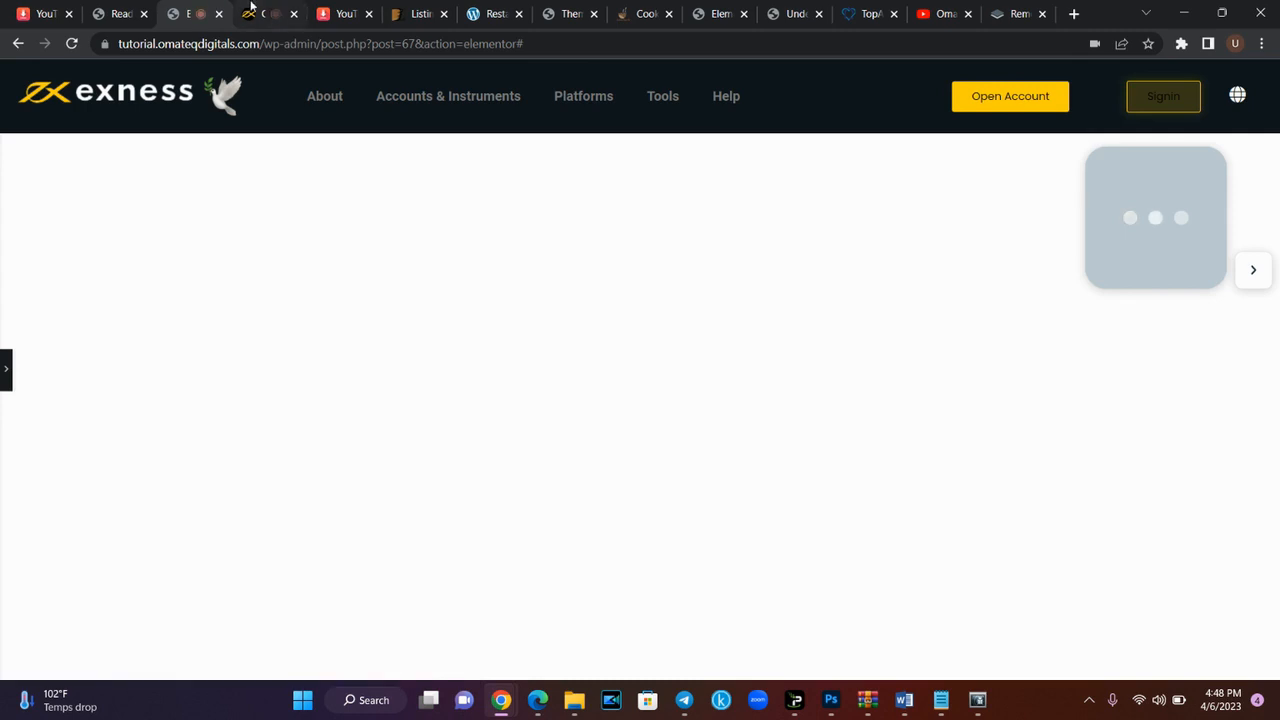
{"action": "left_click", "coordinate": [256, 7]}
{"action": "left_click", "coordinate": [207, 7]}
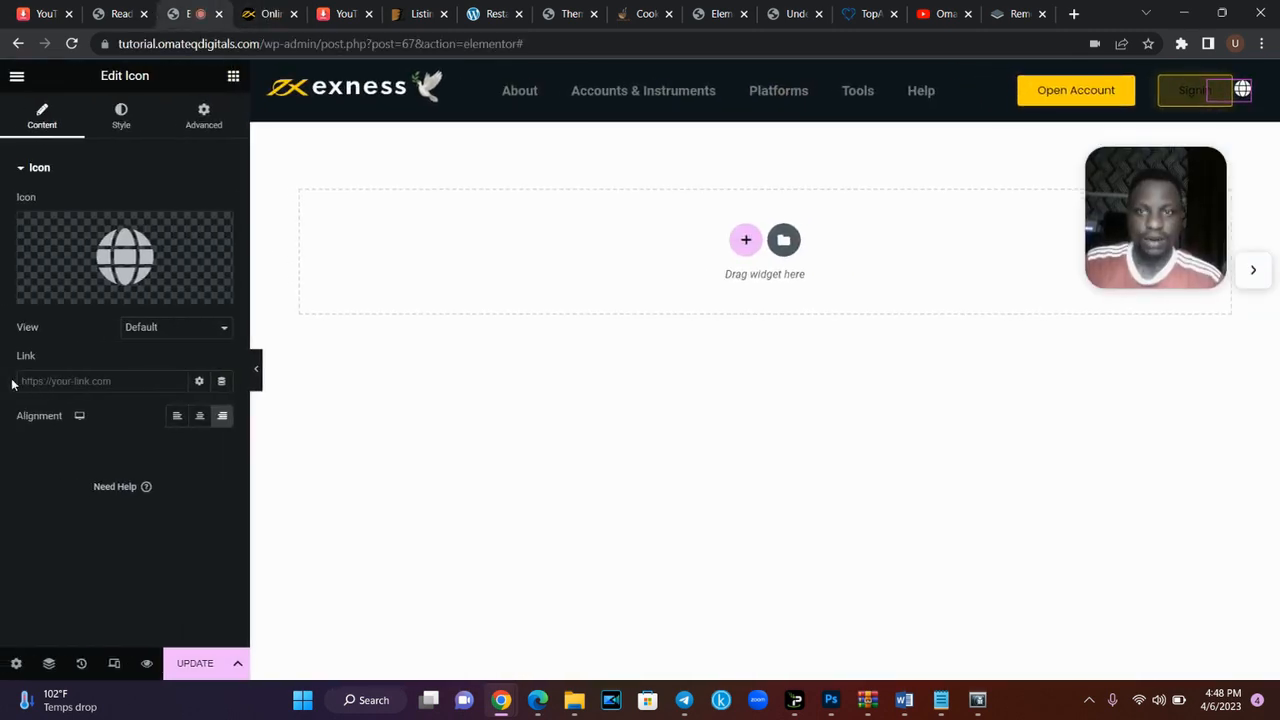
- Set the Signin button's normal text color to the yellow global color
{"action": "left_click", "coordinate": [1172, 93]}
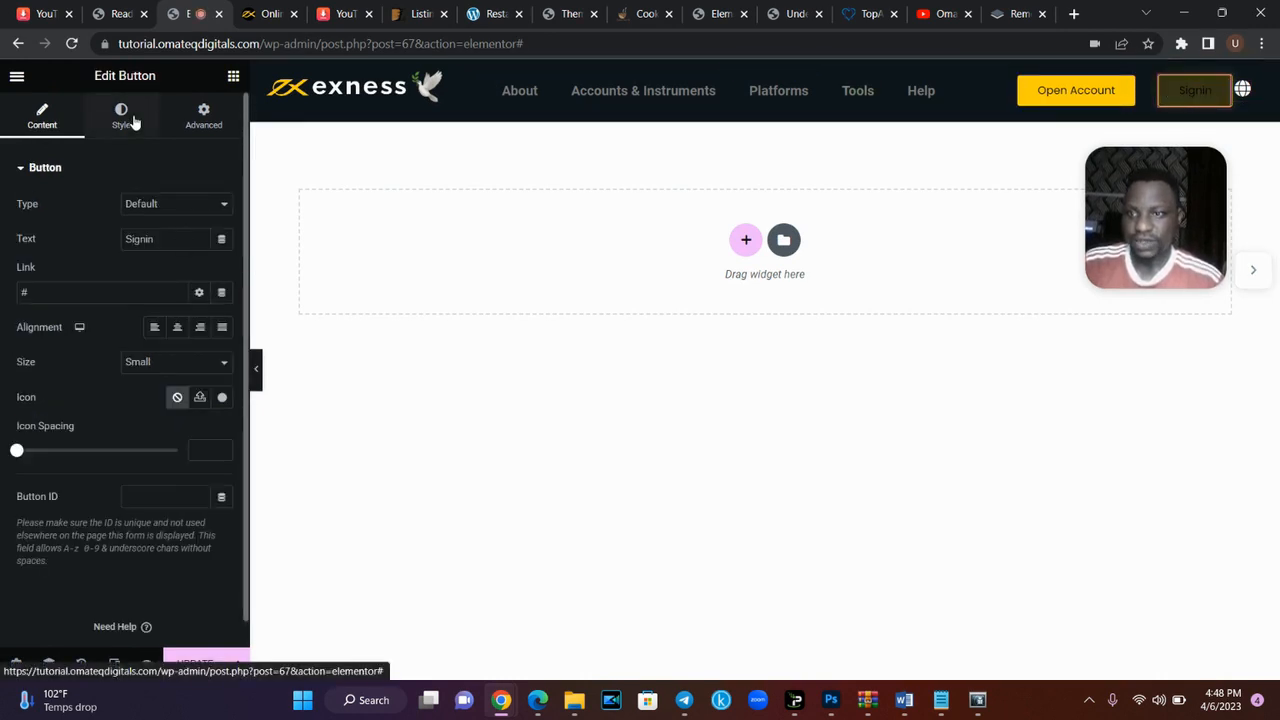
{"action": "left_click", "coordinate": [133, 118]}
{"action": "left_click", "coordinate": [200, 309]}
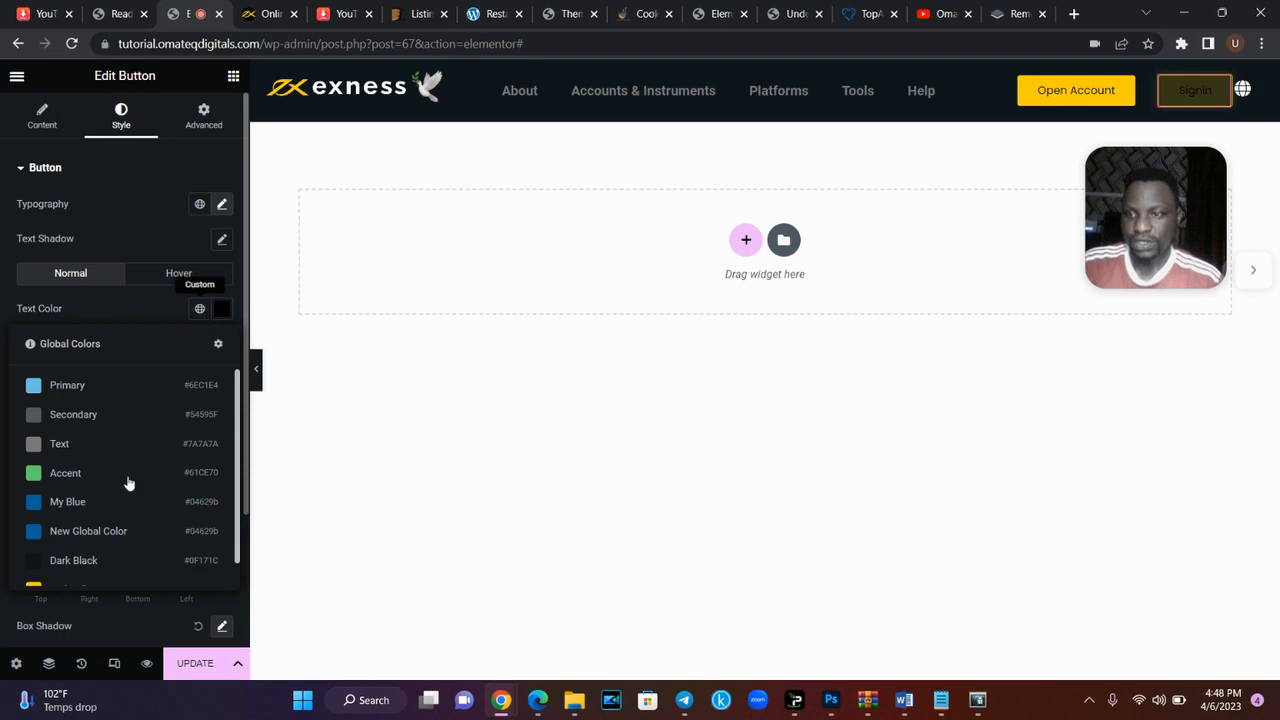
{"action": "left_click", "coordinate": [97, 585]}
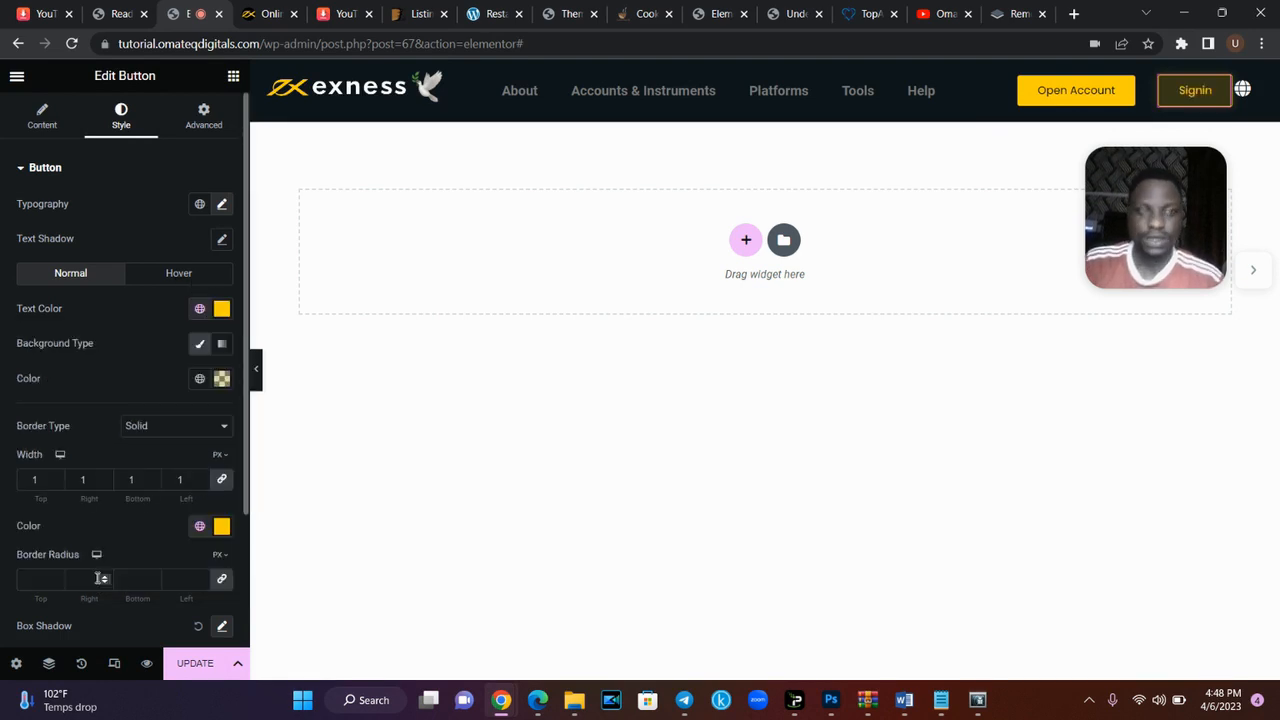
- Set the Signin button's hover background to the global yellow and make it semi-transparent as #FFCF015C
{"action": "left_click", "coordinate": [180, 274]}
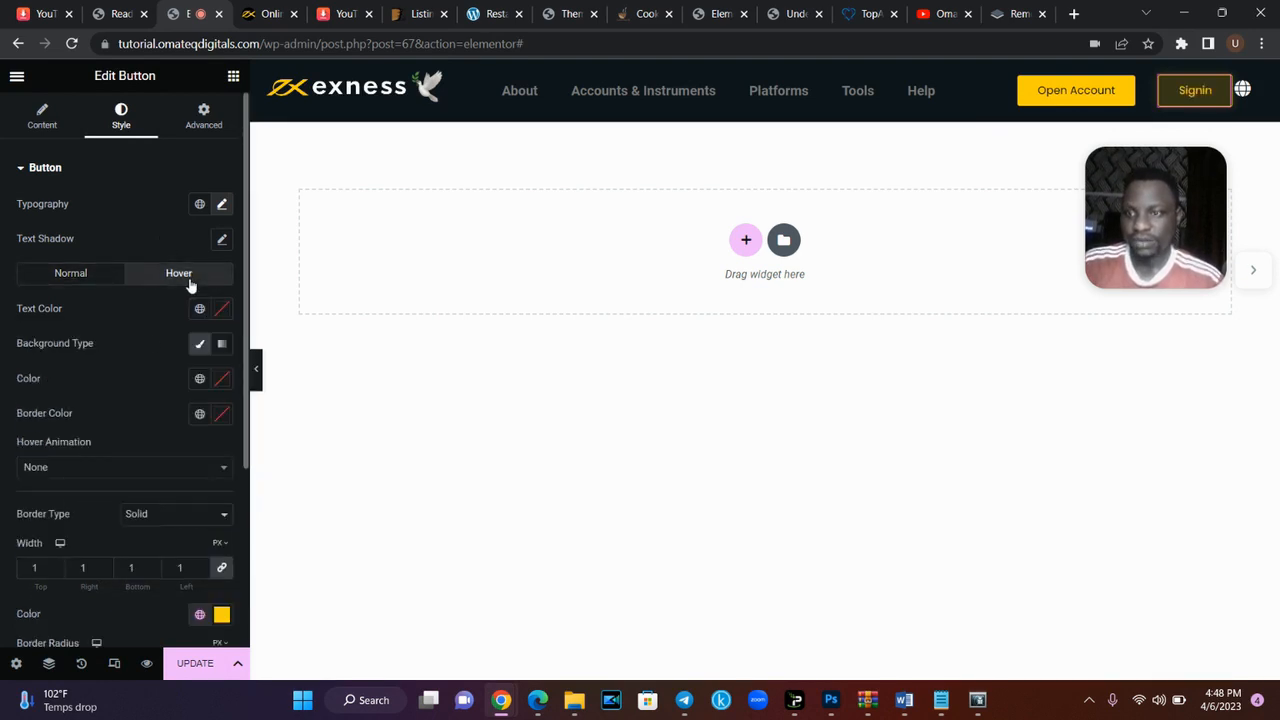
{"action": "left_click", "coordinate": [201, 380]}
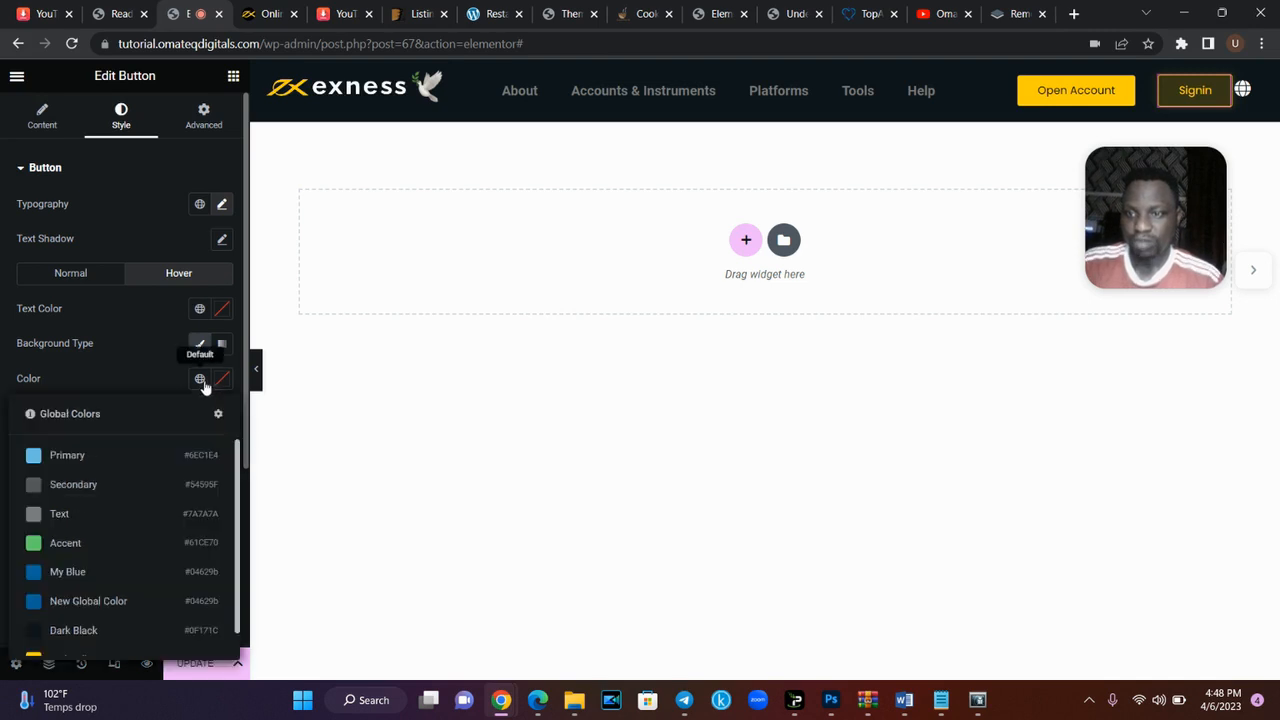
{"action": "left_click", "coordinate": [113, 654]}
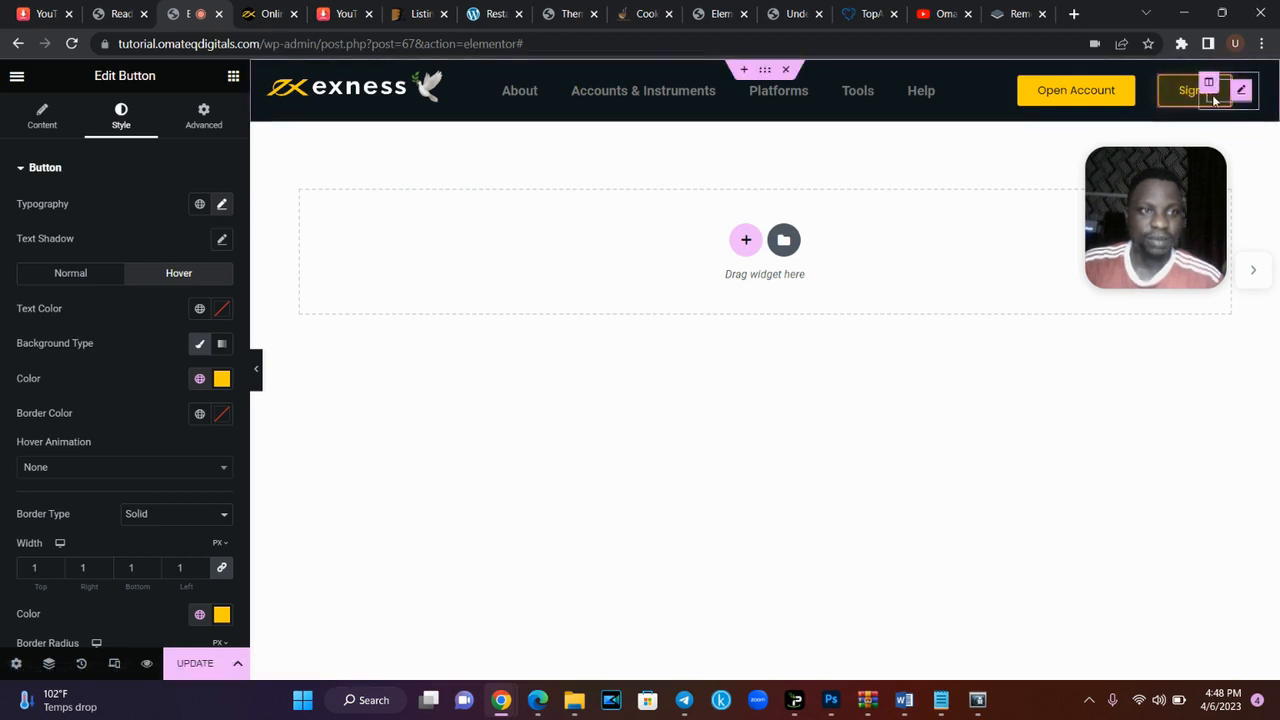
{"action": "left_click", "coordinate": [222, 378]}
{"action": "left_click_drag", "start_coordinate": [222, 609], "coordinate": [100, 609]}
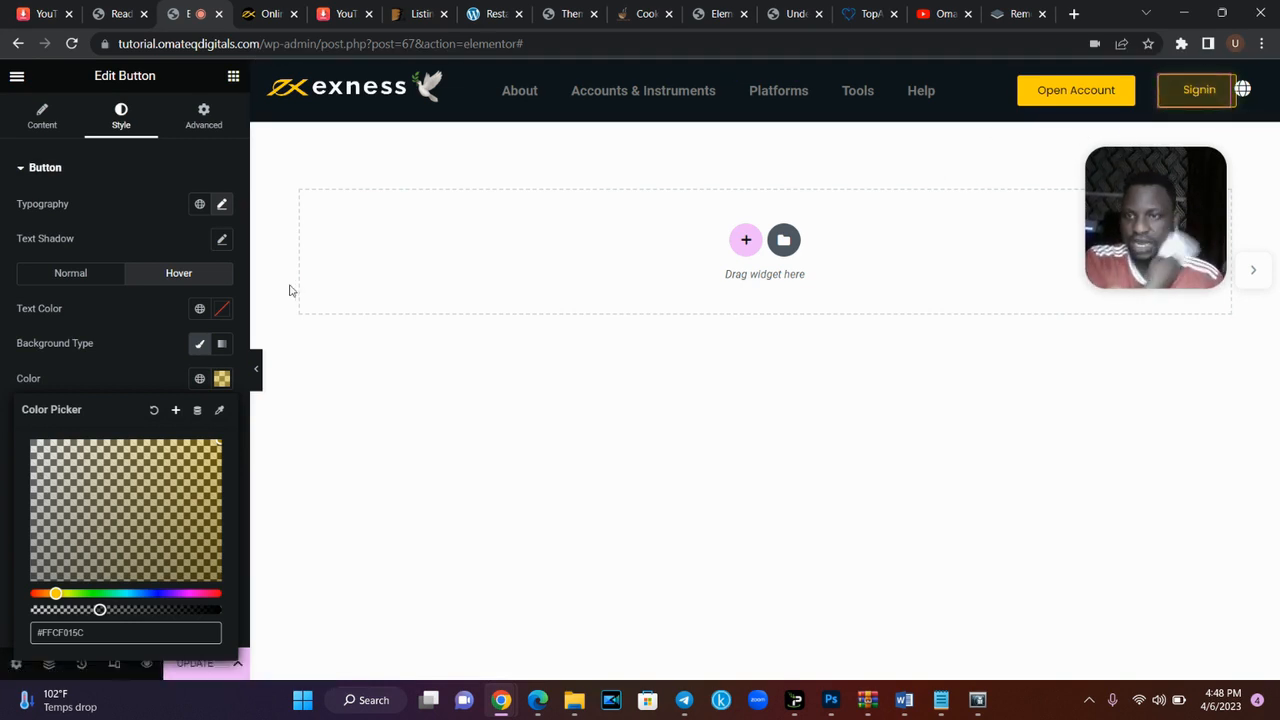
- Preview the restyled Signin button without the editing panel and compare the header with the Exness site
{"action": "left_click", "coordinate": [256, 368]}
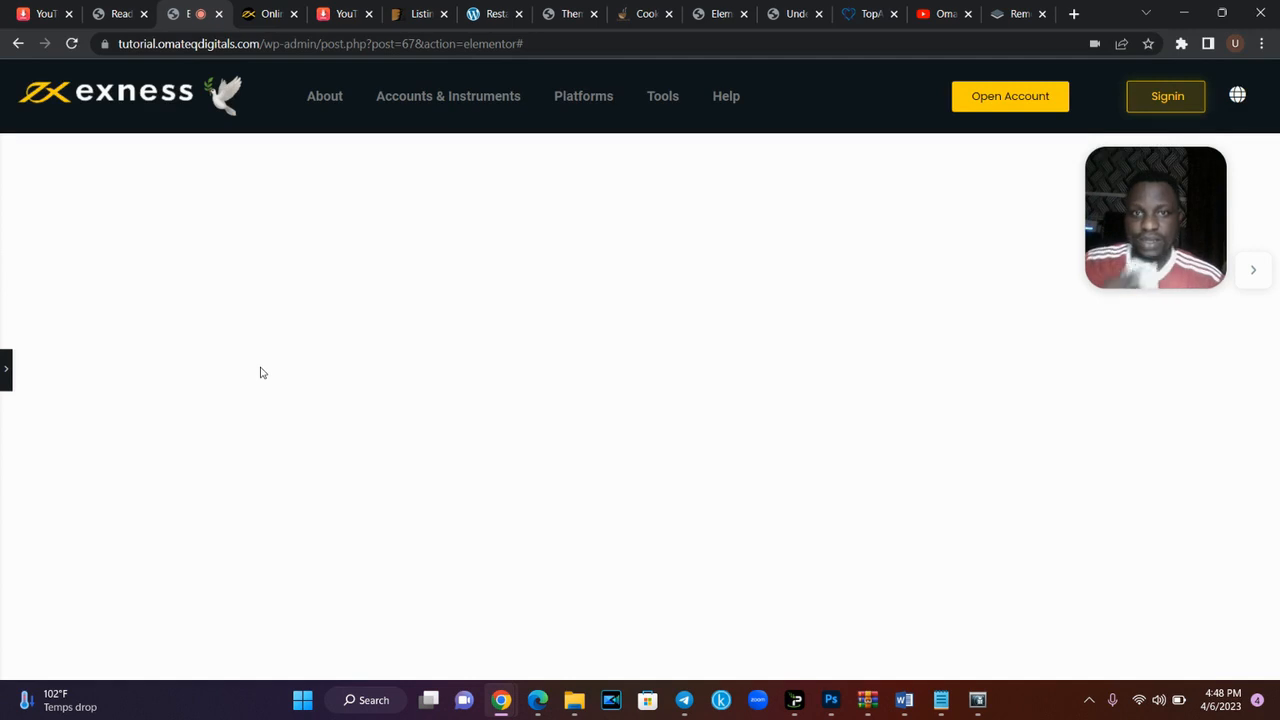
{"action": "left_click", "coordinate": [285, 6]}
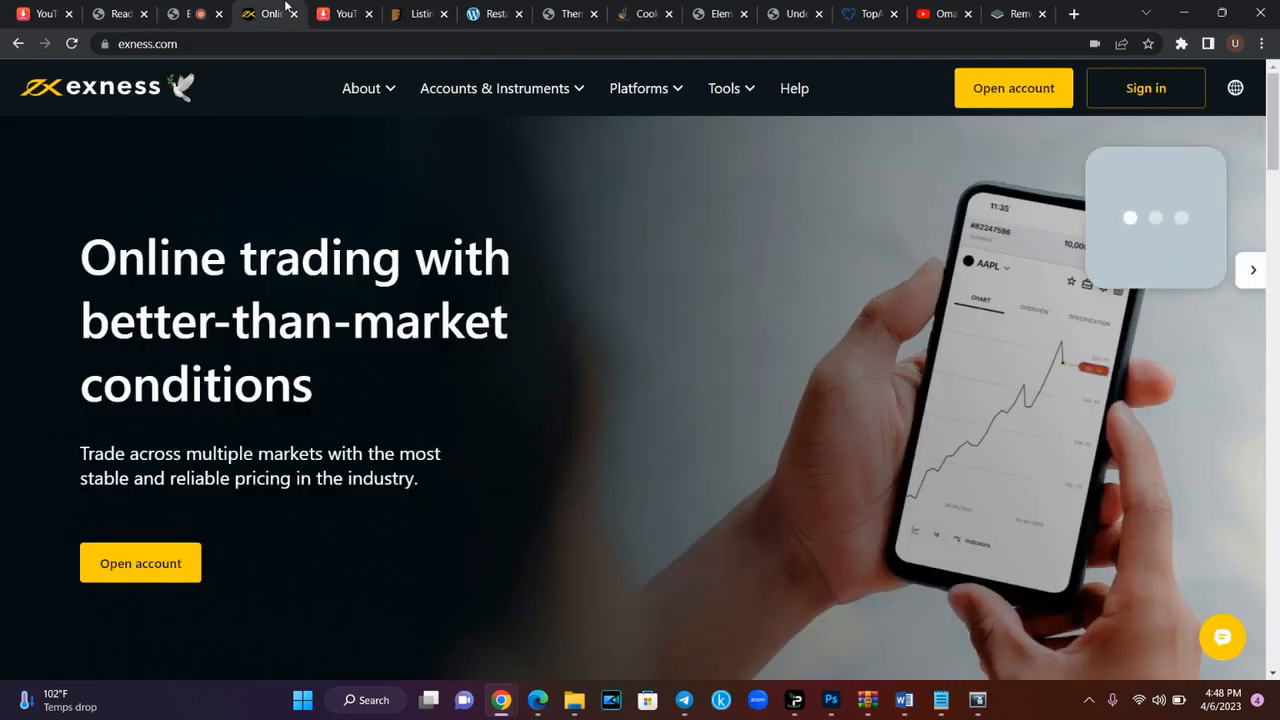
{"action": "left_click", "coordinate": [192, 8]}
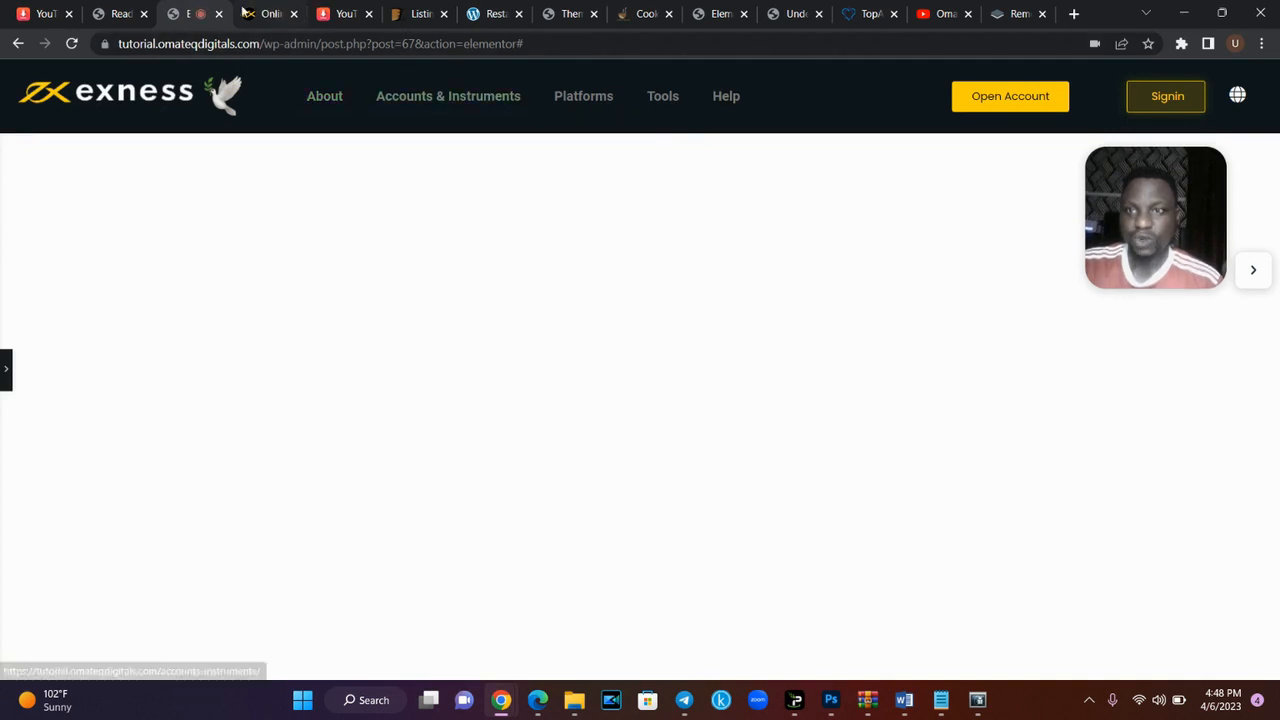
{"action": "left_click", "coordinate": [7, 370]}
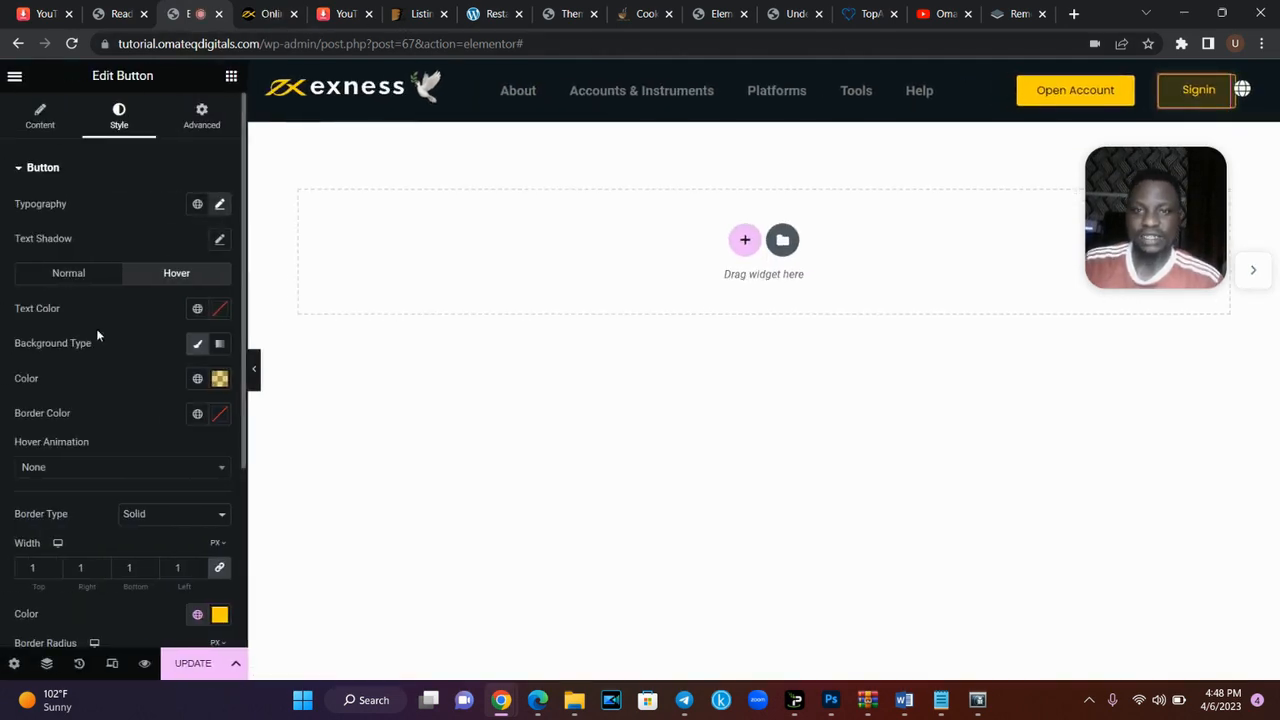
- Center-align the header's Nav Menu and compare its placement and link colors with the Exness site
{"action": "left_click", "coordinate": [988, 86]}
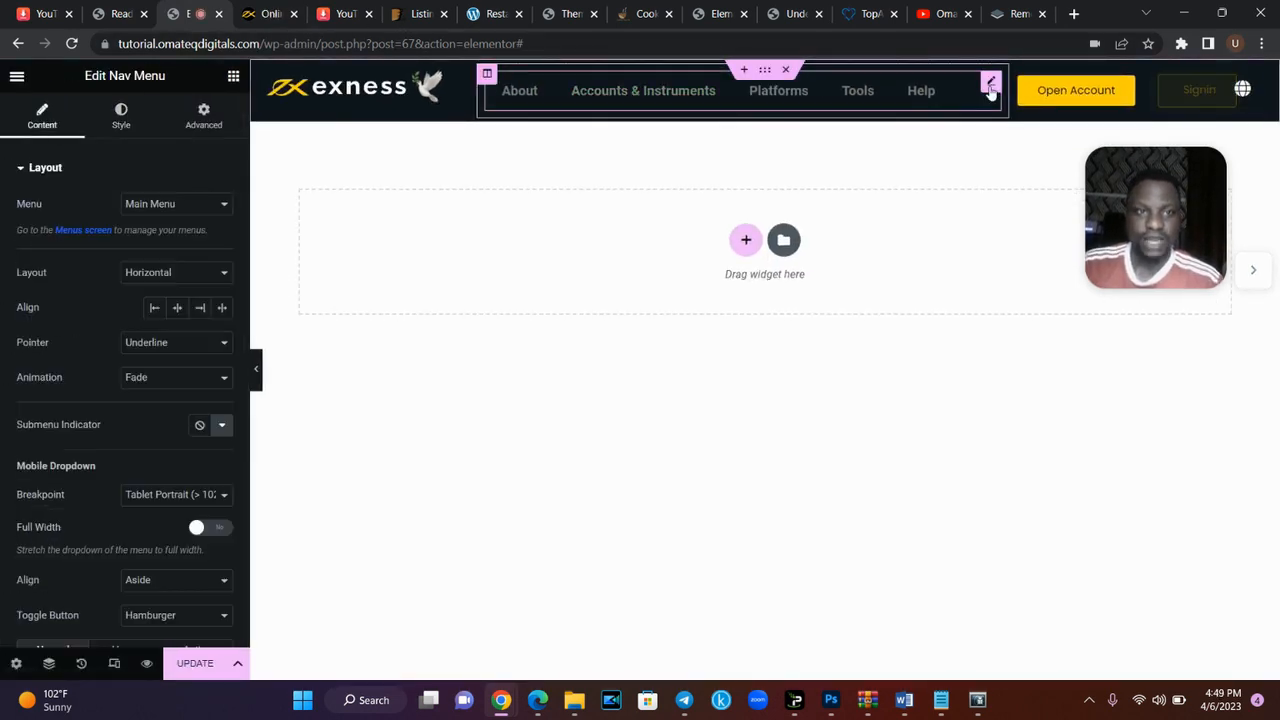
{"action": "left_click", "coordinate": [177, 309]}
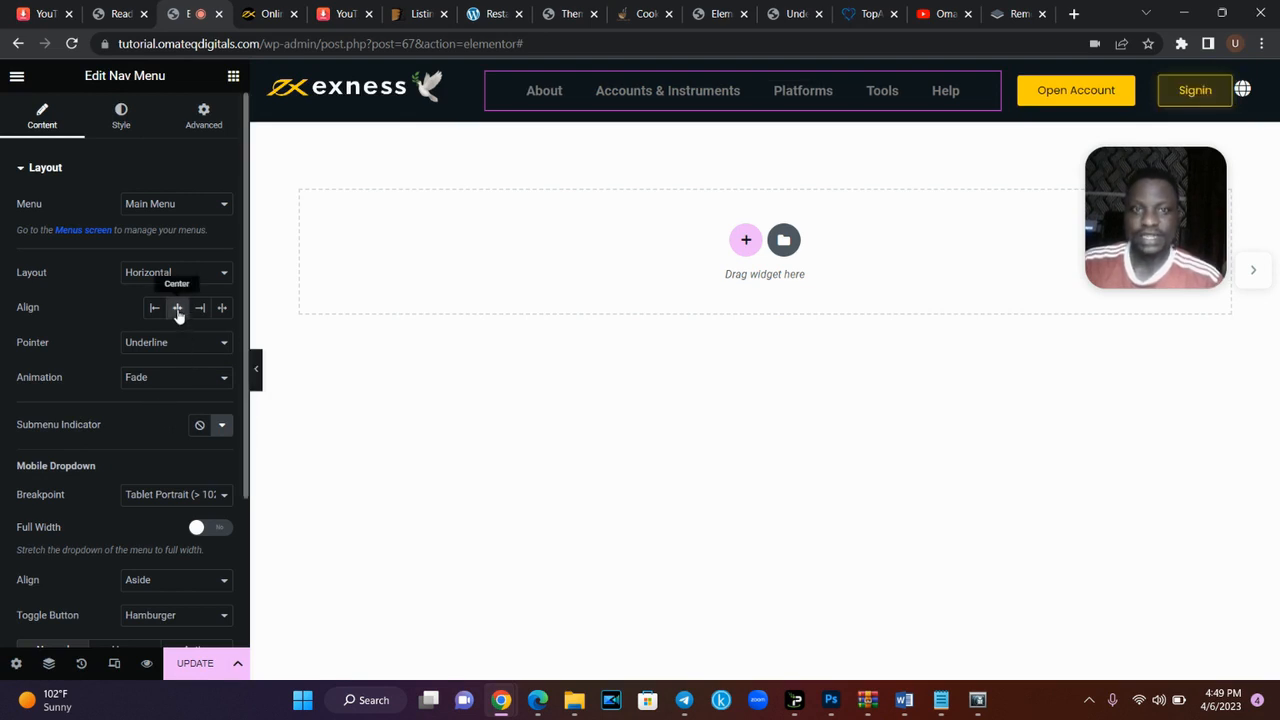
{"action": "left_click", "coordinate": [257, 384]}
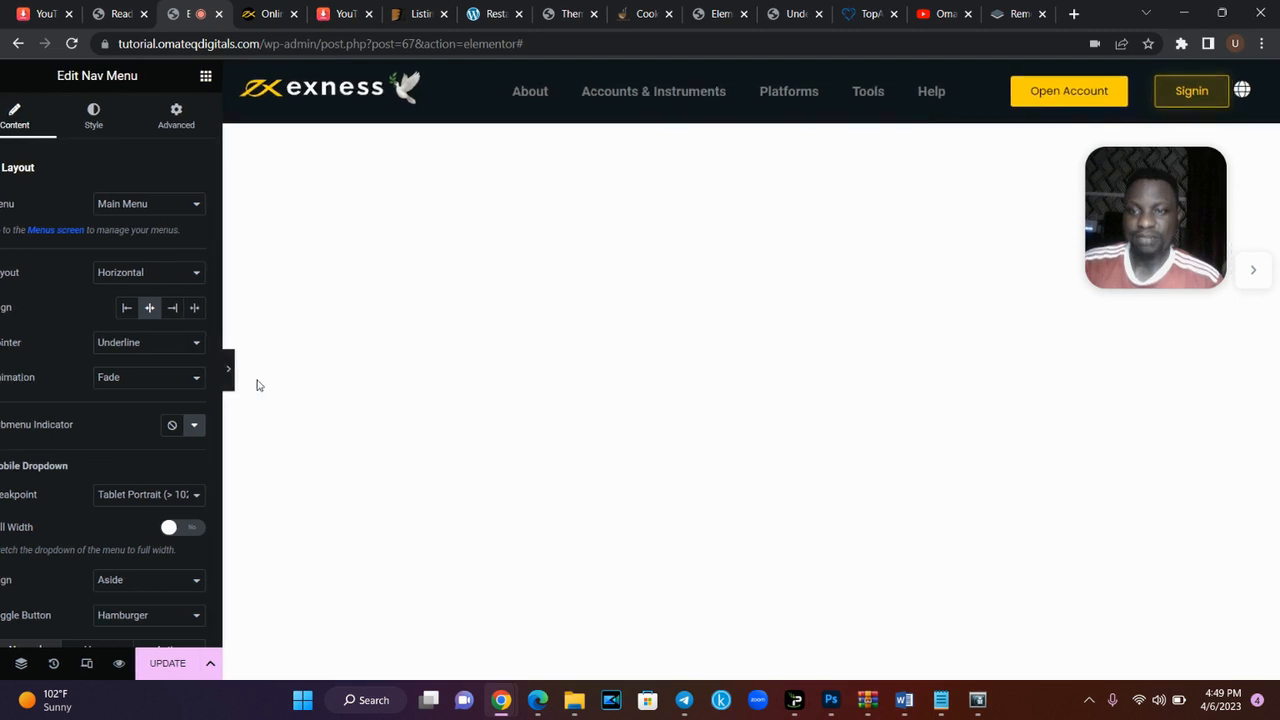
{"action": "left_click", "coordinate": [266, 14]}
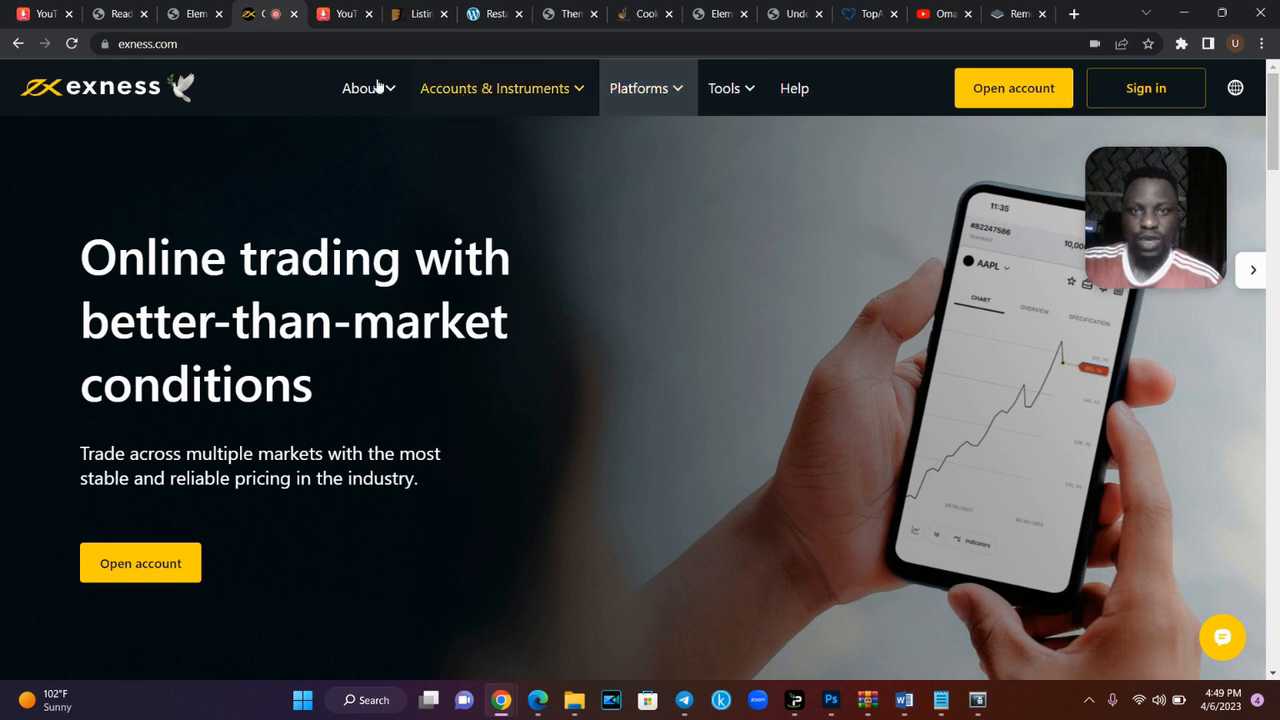
{"action": "left_click", "coordinate": [195, 14]}
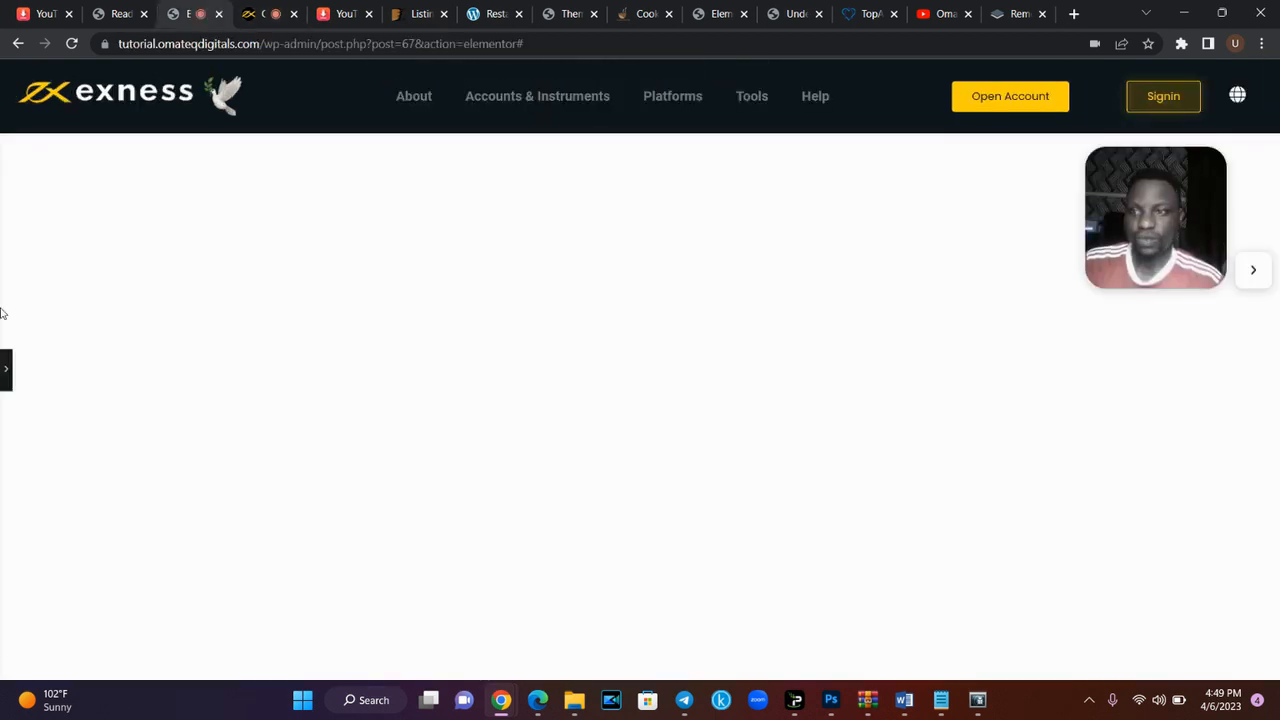
{"action": "left_click", "coordinate": [5, 369]}
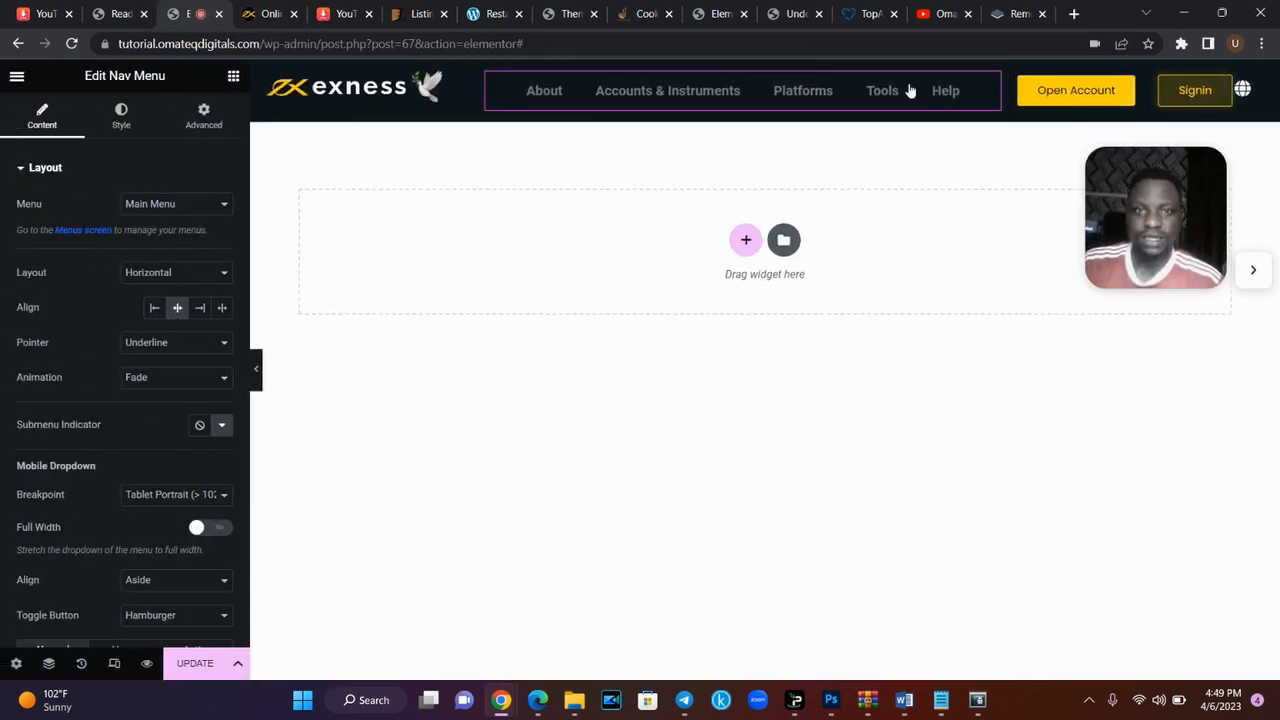
- Set the Nav Menu's normal main menu text color to white (#FFFFFF)
{"action": "left_click", "coordinate": [120, 137]}
{"action": "left_click", "coordinate": [77, 172]}
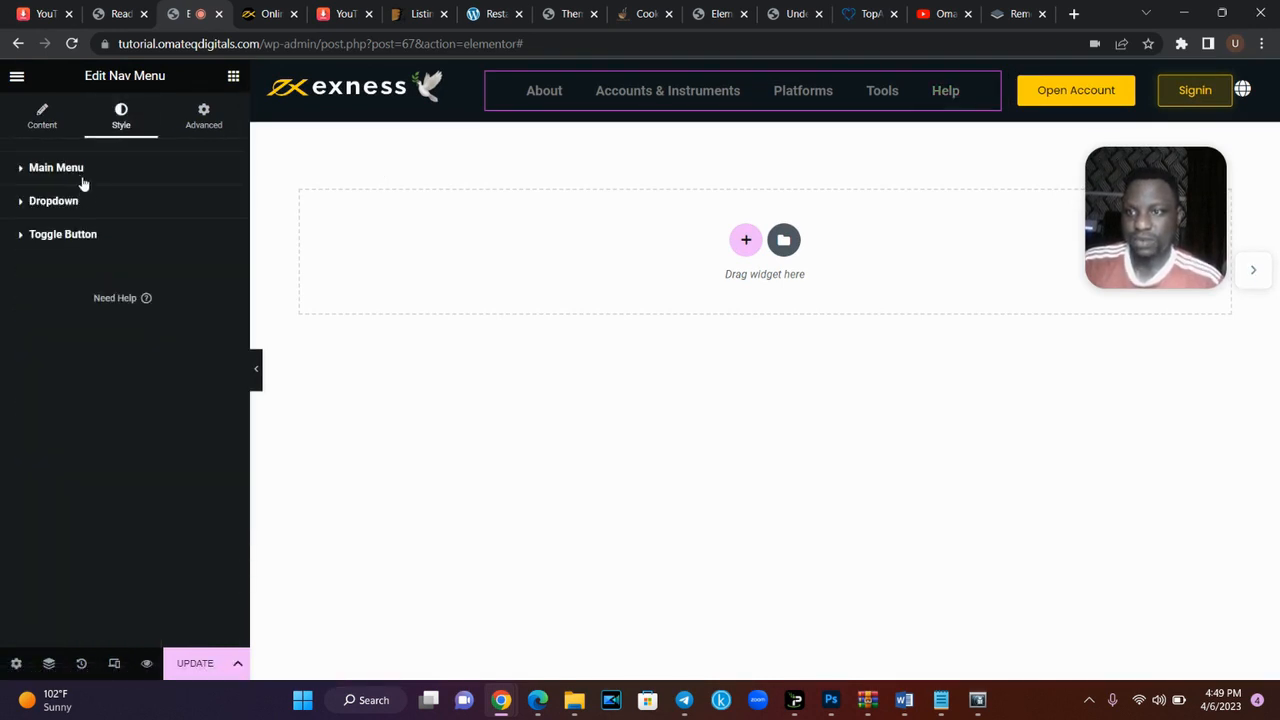
{"action": "left_click", "coordinate": [83, 172]}
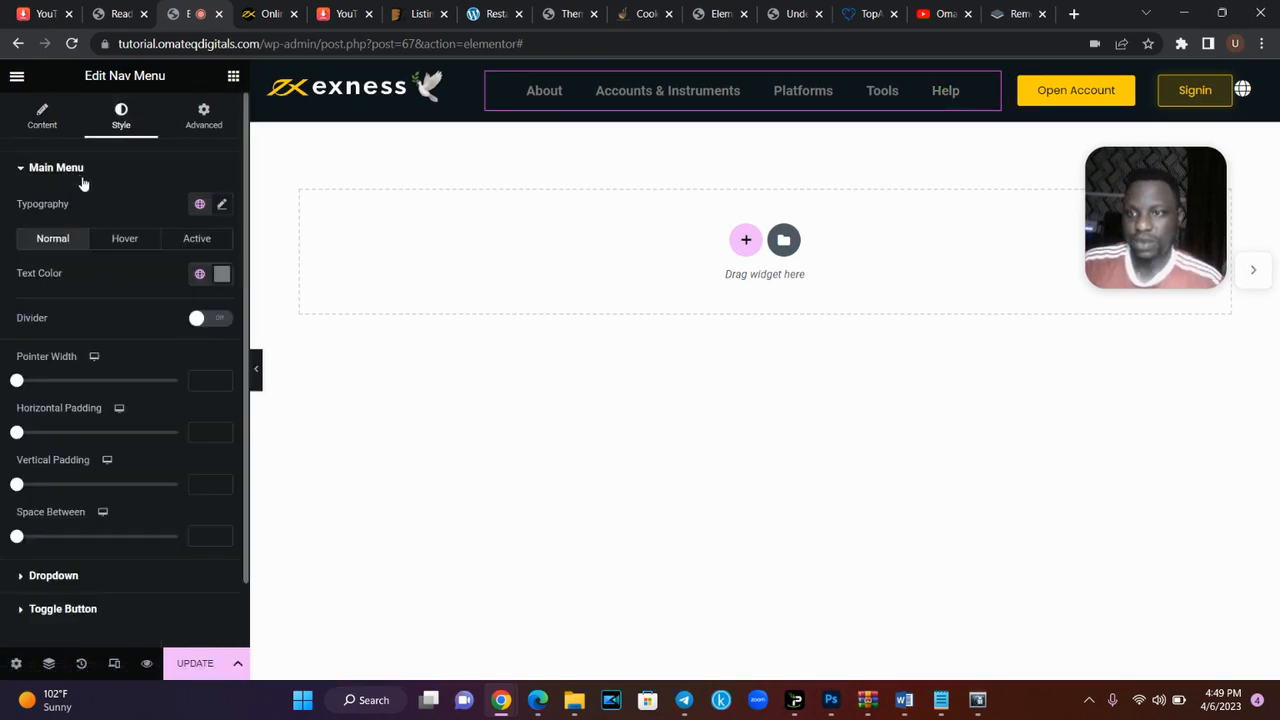
{"action": "left_click", "coordinate": [221, 273]}
{"action": "left_click", "coordinate": [49, 365]}
{"action": "left_click_drag", "start_coordinate": [8, 347], "coordinate": [2, 330]}
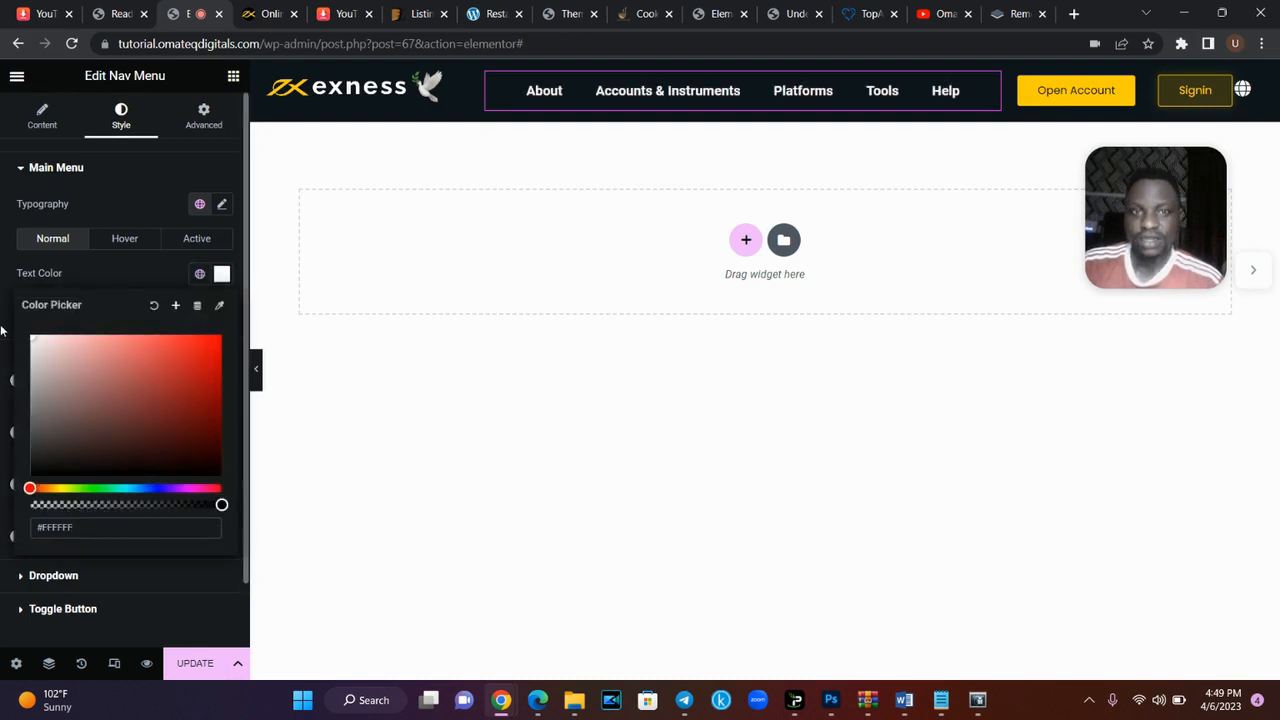
- Set the main menu's hover text color to the global yellow and make its hover pointer color fully transparent (#61CE7000)
{"action": "left_click", "coordinate": [128, 242]}
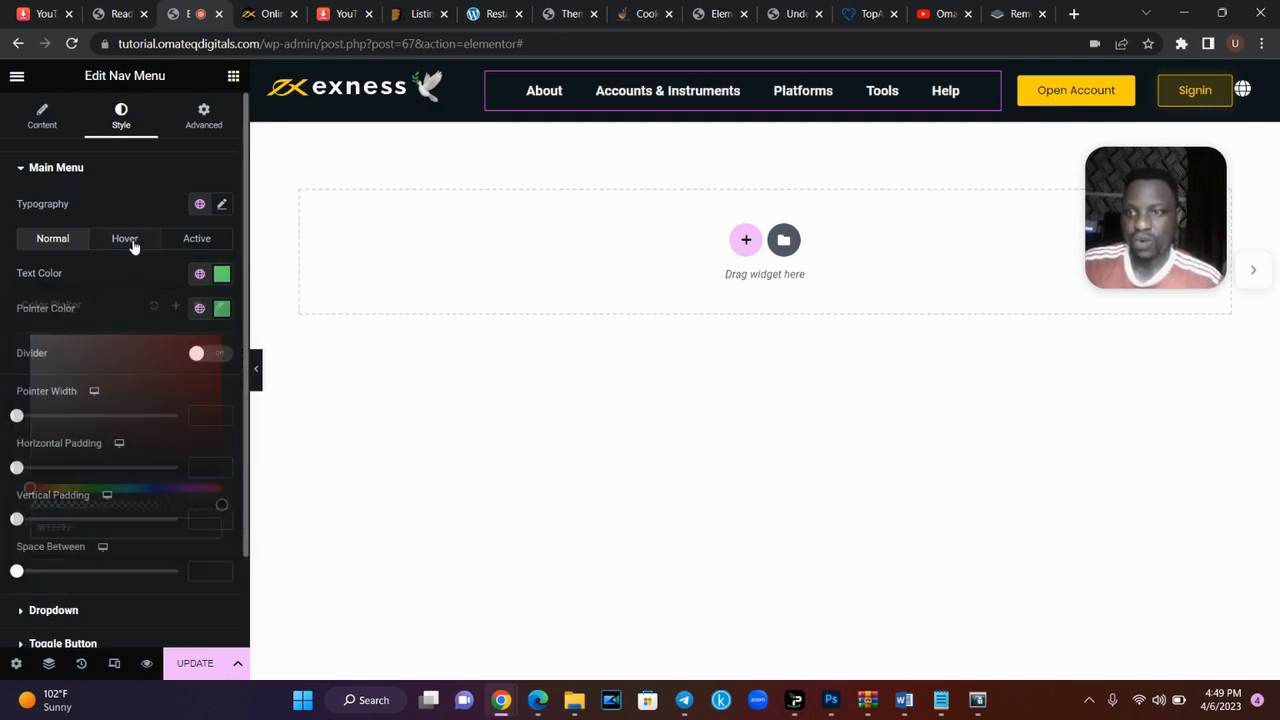
{"action": "left_click", "coordinate": [200, 274]}
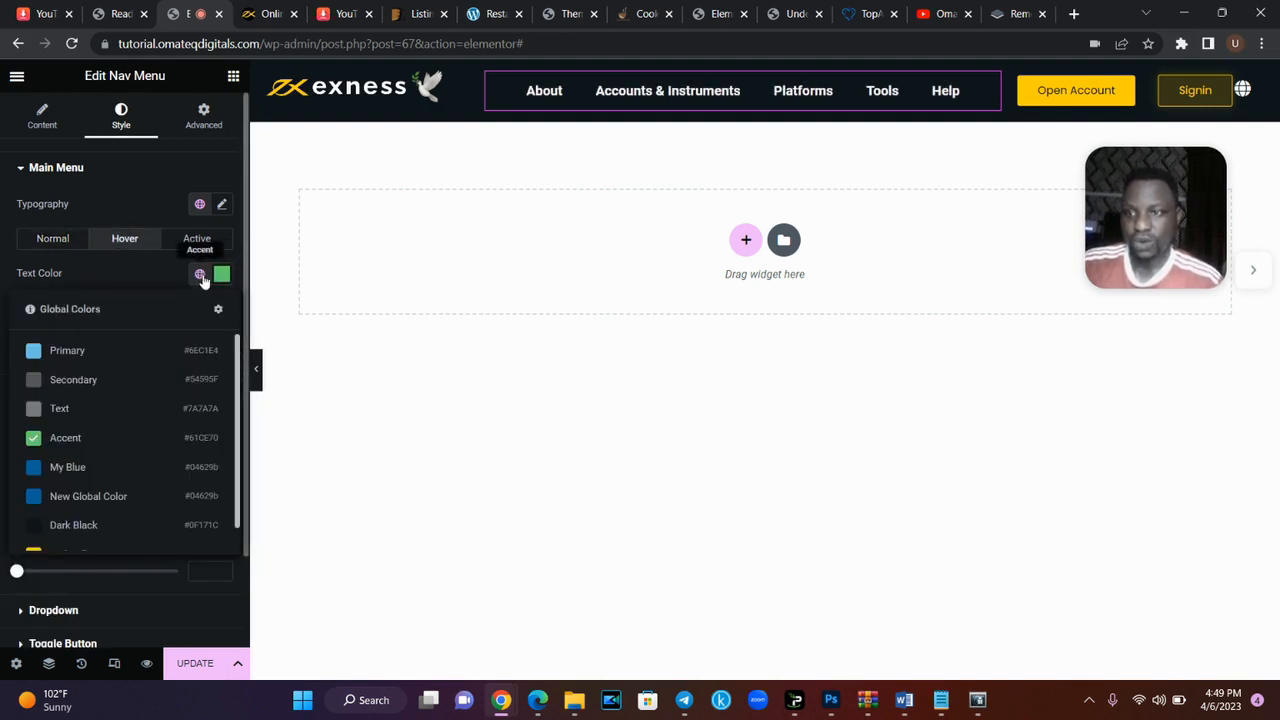
{"action": "left_click", "coordinate": [77, 551]}
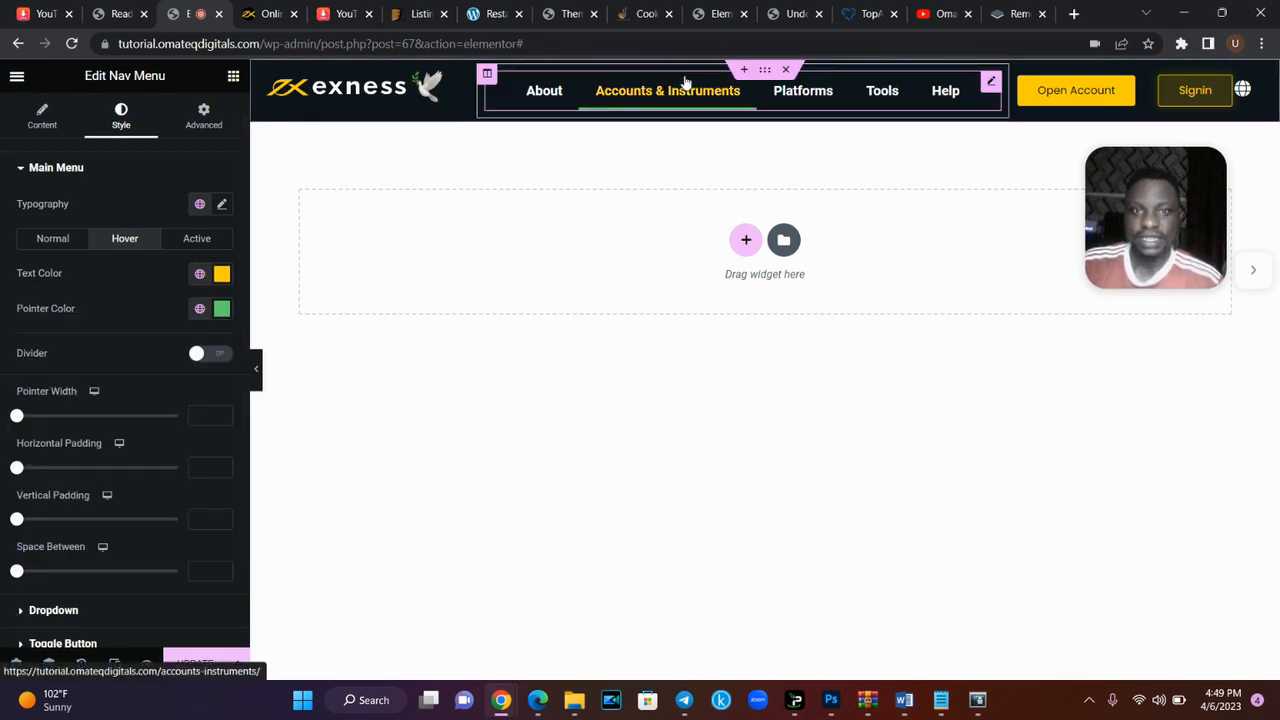
{"action": "left_click", "coordinate": [221, 308]}
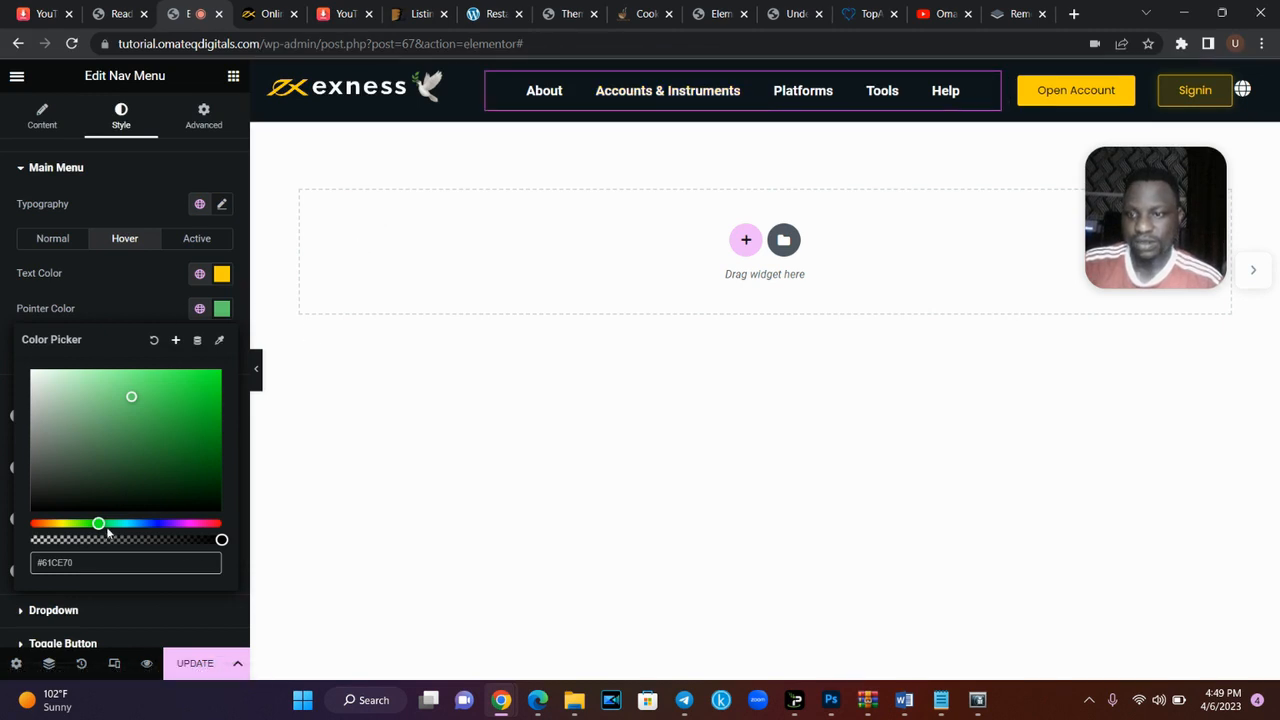
{"action": "left_click_drag", "start_coordinate": [224, 545], "coordinate": [30, 545]}
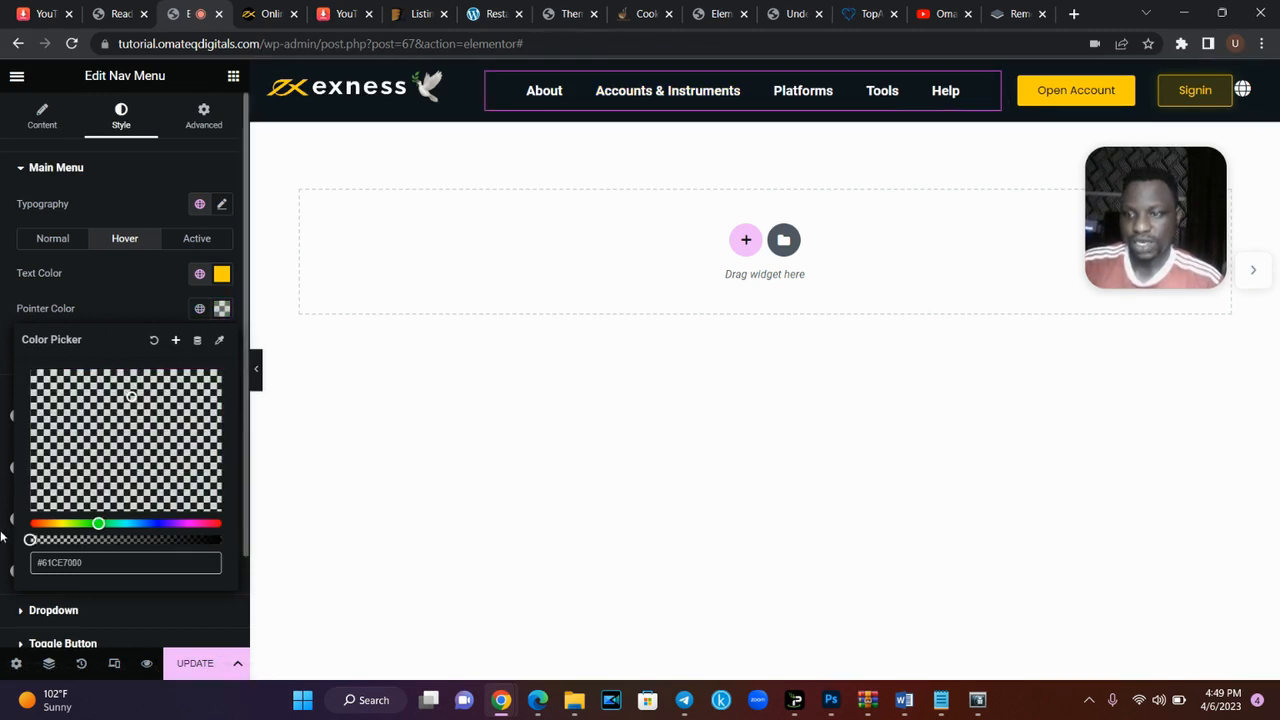
{"action": "left_click", "coordinate": [100, 305]}
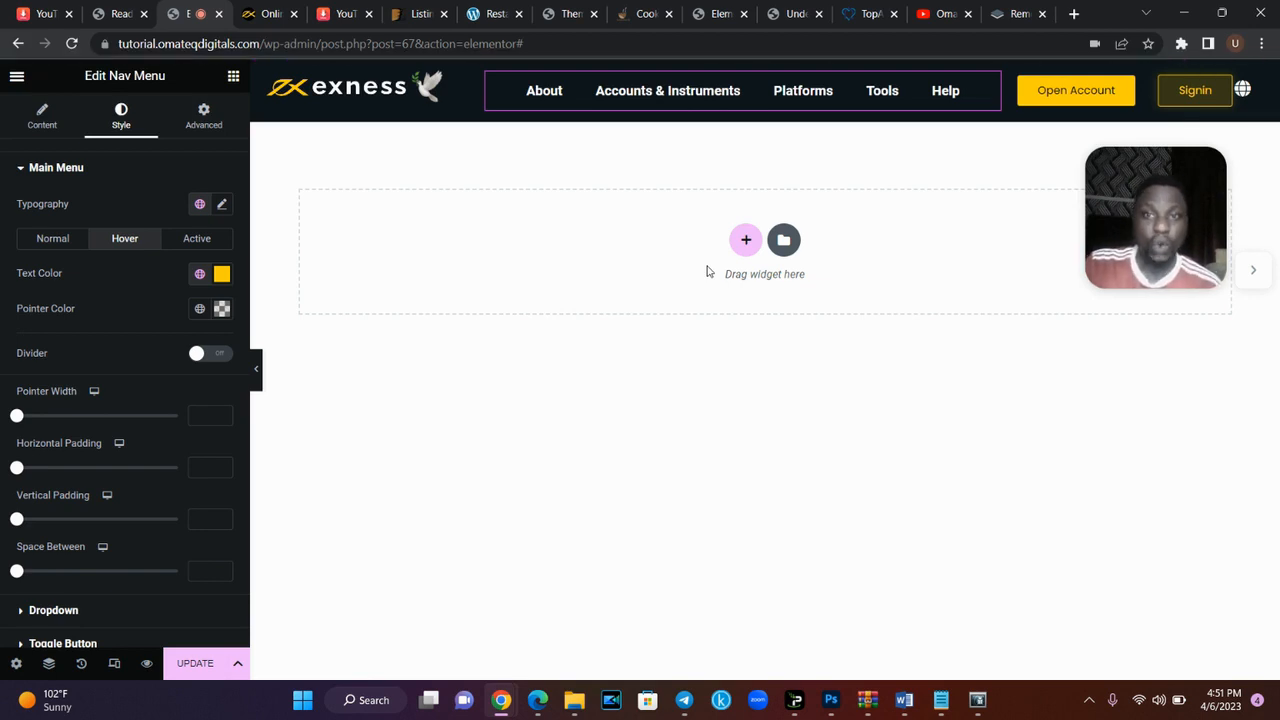
- Examine the header on the Exness site while scrolling its page and compare it with the rebuilt header
{"action": "key", "text": "ctrl+Tab"}
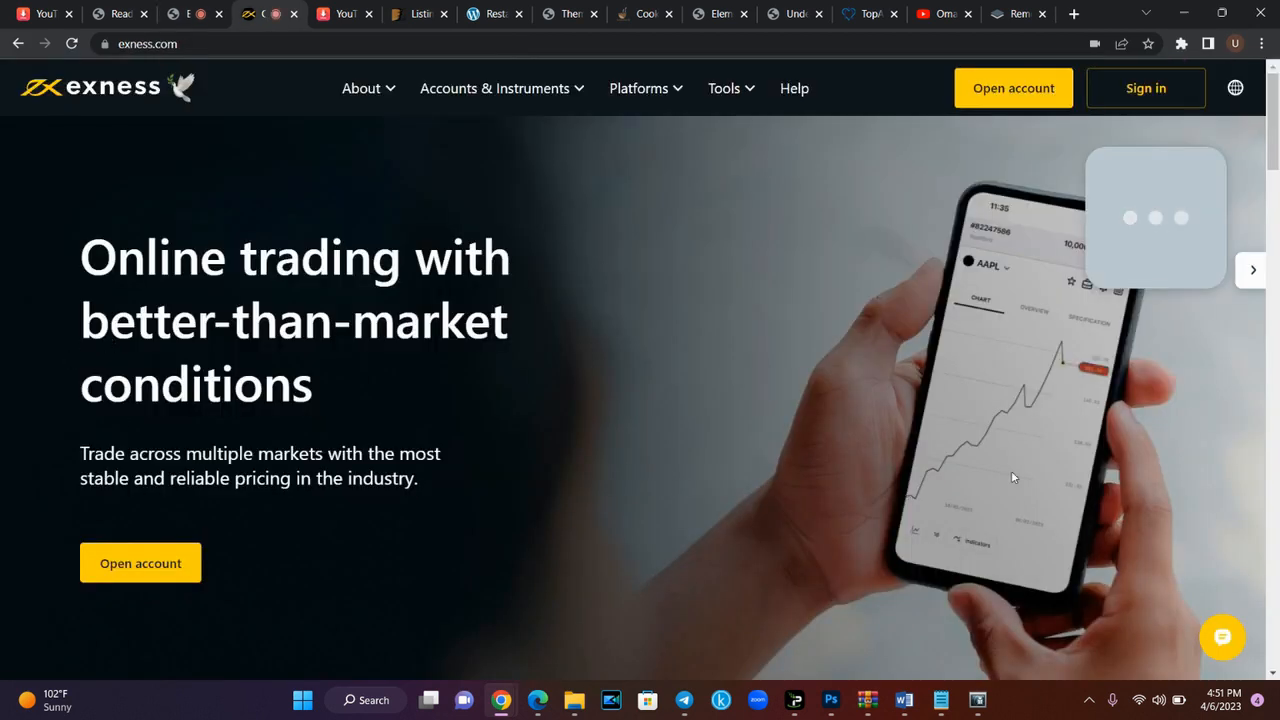
{"action": "mouse_move", "coordinate": [1273, 135]}
{"action": "left_mouse_down"}
{"action": "mouse_move", "coordinate": [1278, 211]}
{"action": "mouse_move", "coordinate": [1276, 130]}
{"action": "left_mouse_up"}
{"action": "left_click", "coordinate": [194, 12]}
{"action": "left_click", "coordinate": [288, 8]}
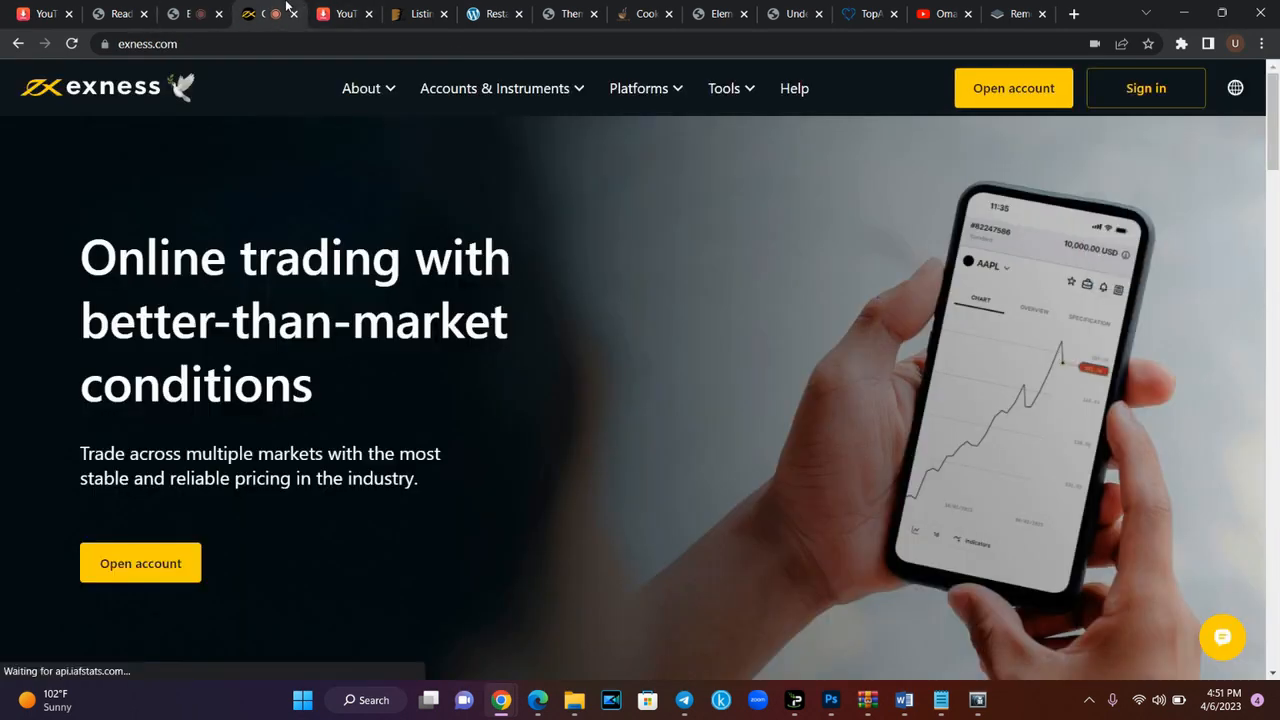
{"action": "mouse_move", "coordinate": [1277, 158]}
{"action": "left_mouse_down"}
{"action": "mouse_move", "coordinate": [1278, 317]}
{"action": "mouse_move", "coordinate": [1277, 143]}
{"action": "left_mouse_up"}
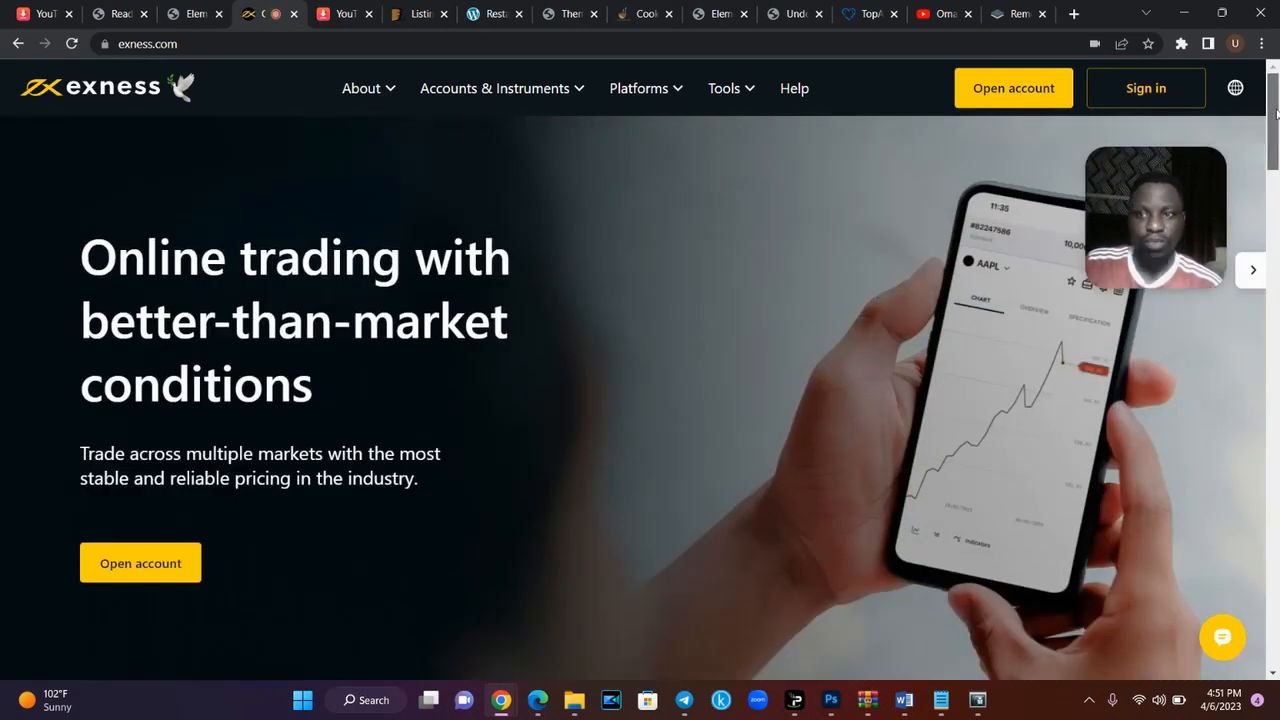
{"action": "left_click", "coordinate": [195, 8]}
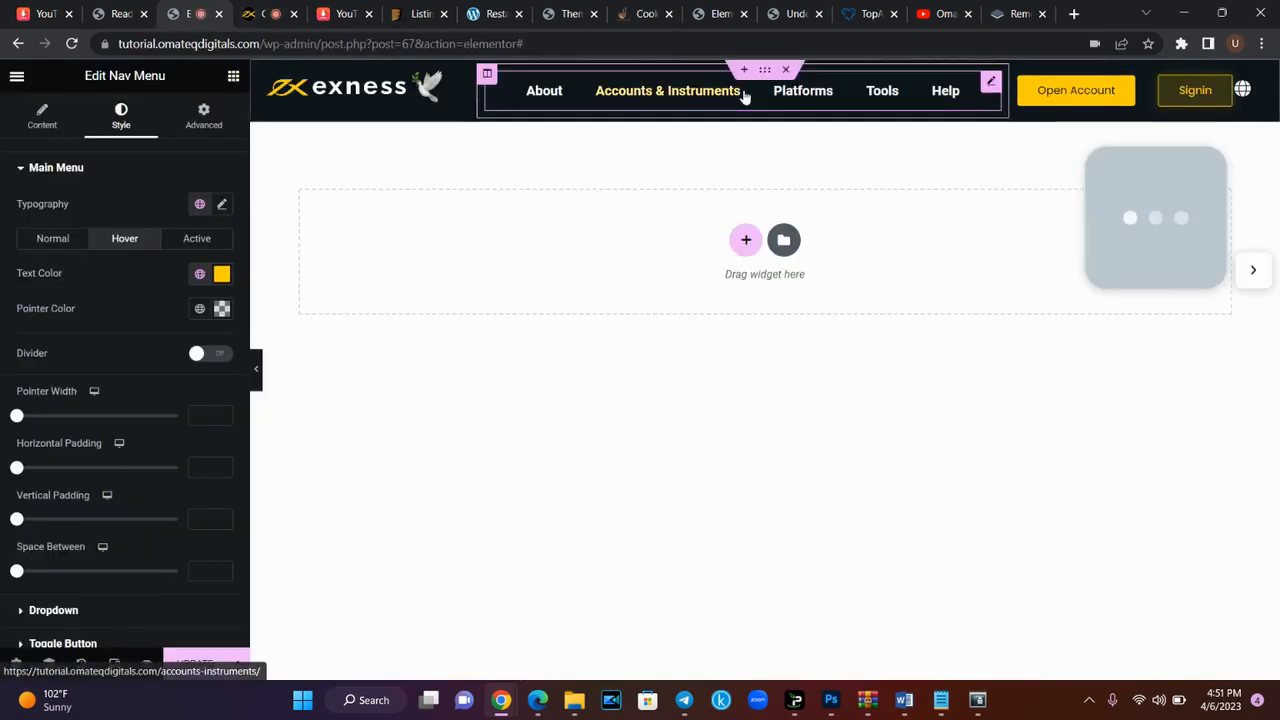
- Make the header section stick to the top of the page through its motion effects
{"action": "left_click", "coordinate": [764, 70]}
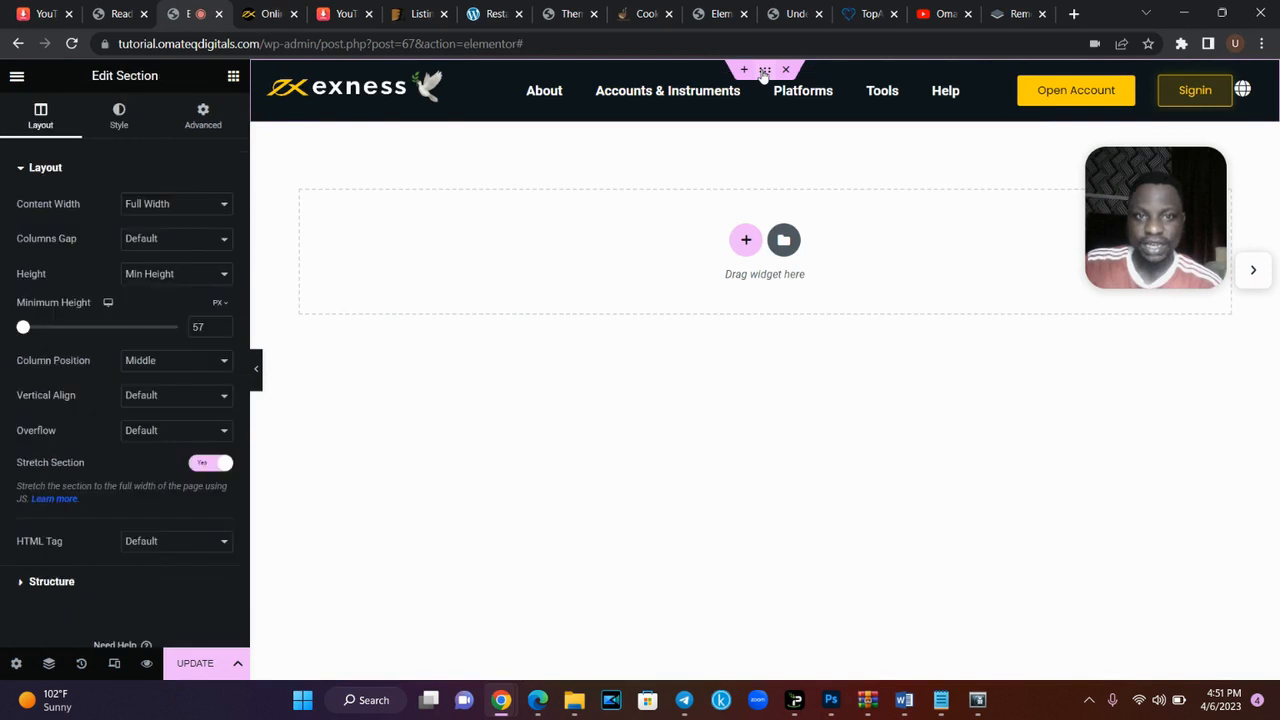
{"action": "left_click", "coordinate": [203, 118]}
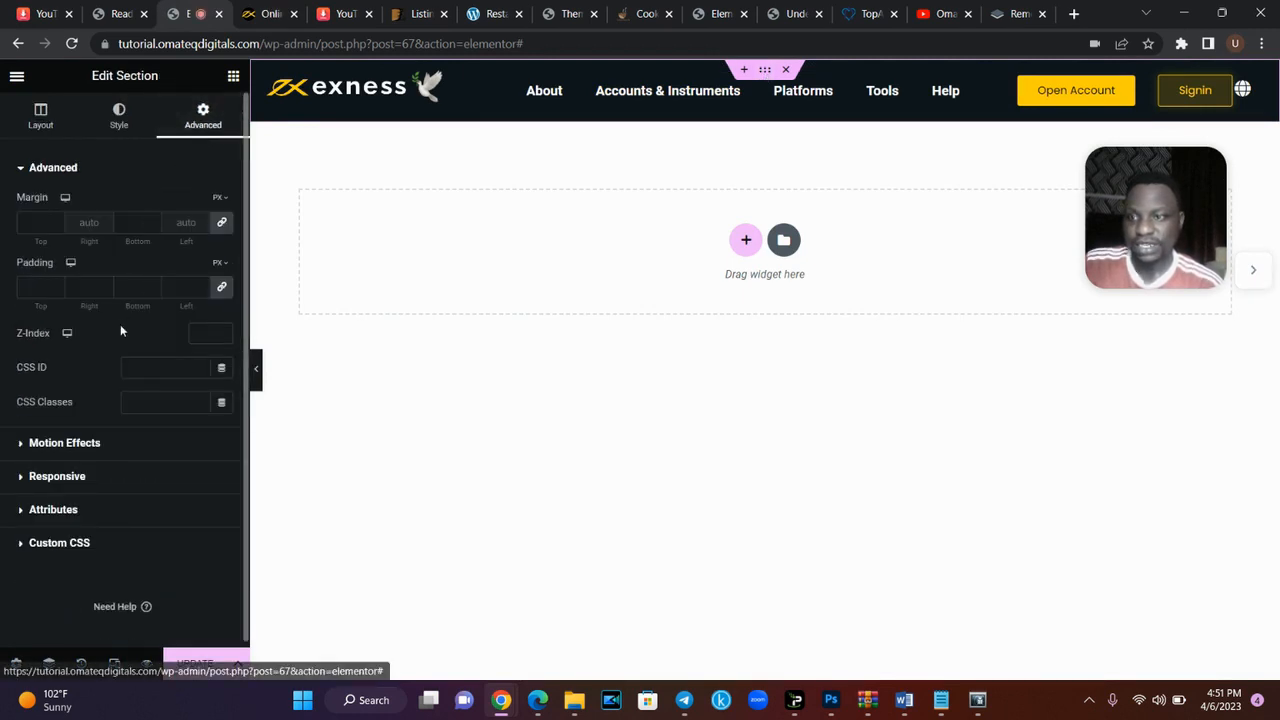
{"action": "left_click", "coordinate": [60, 168]}
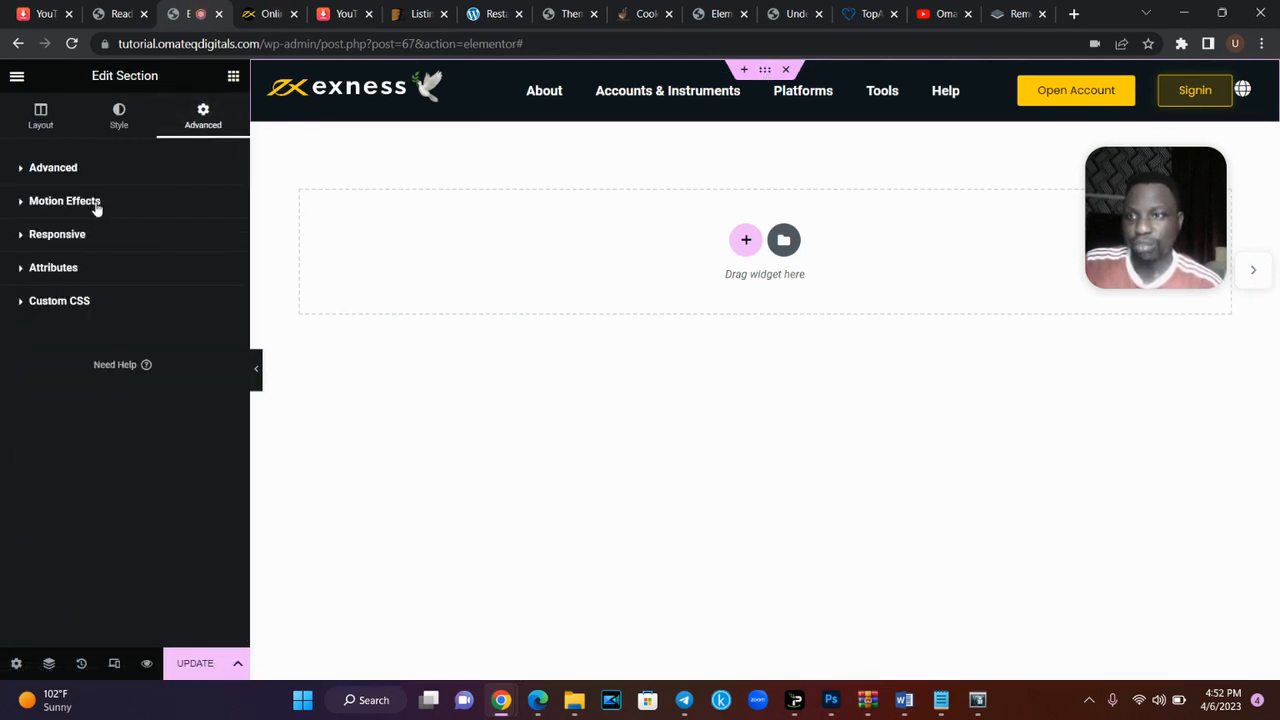
{"action": "left_click", "coordinate": [97, 205]}
{"action": "left_click", "coordinate": [138, 278]}
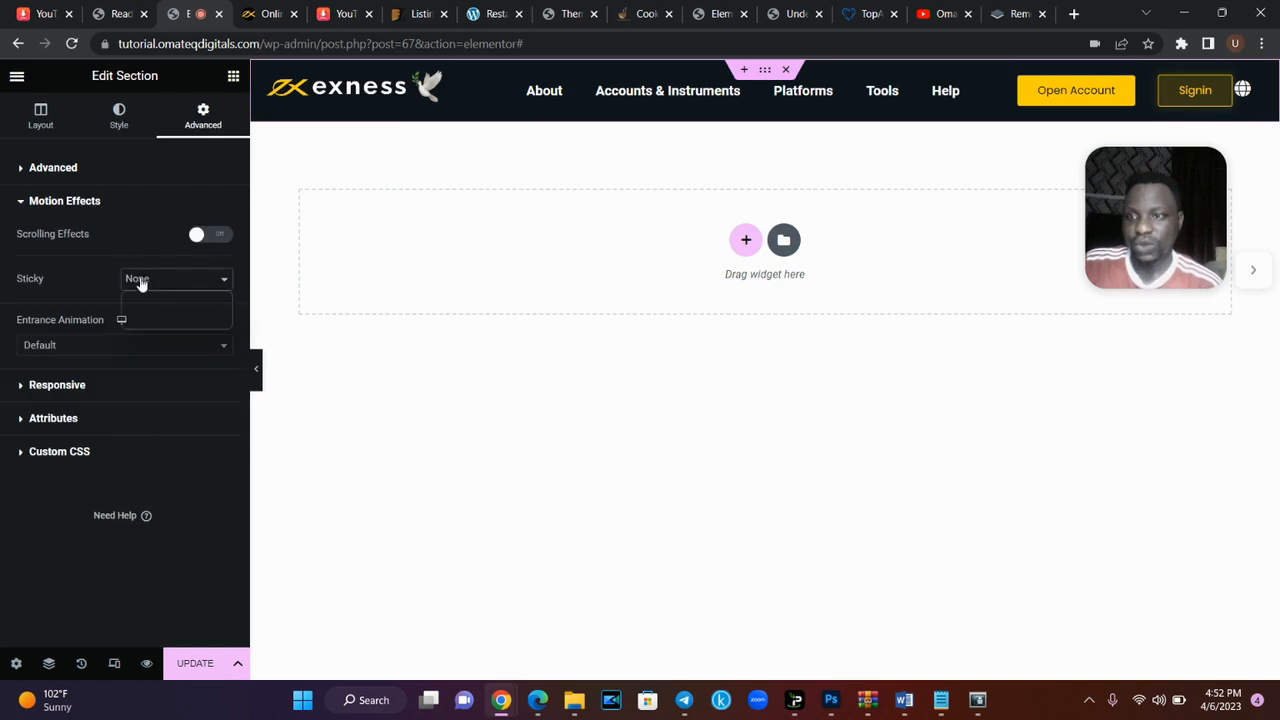
{"action": "left_click", "coordinate": [155, 309]}
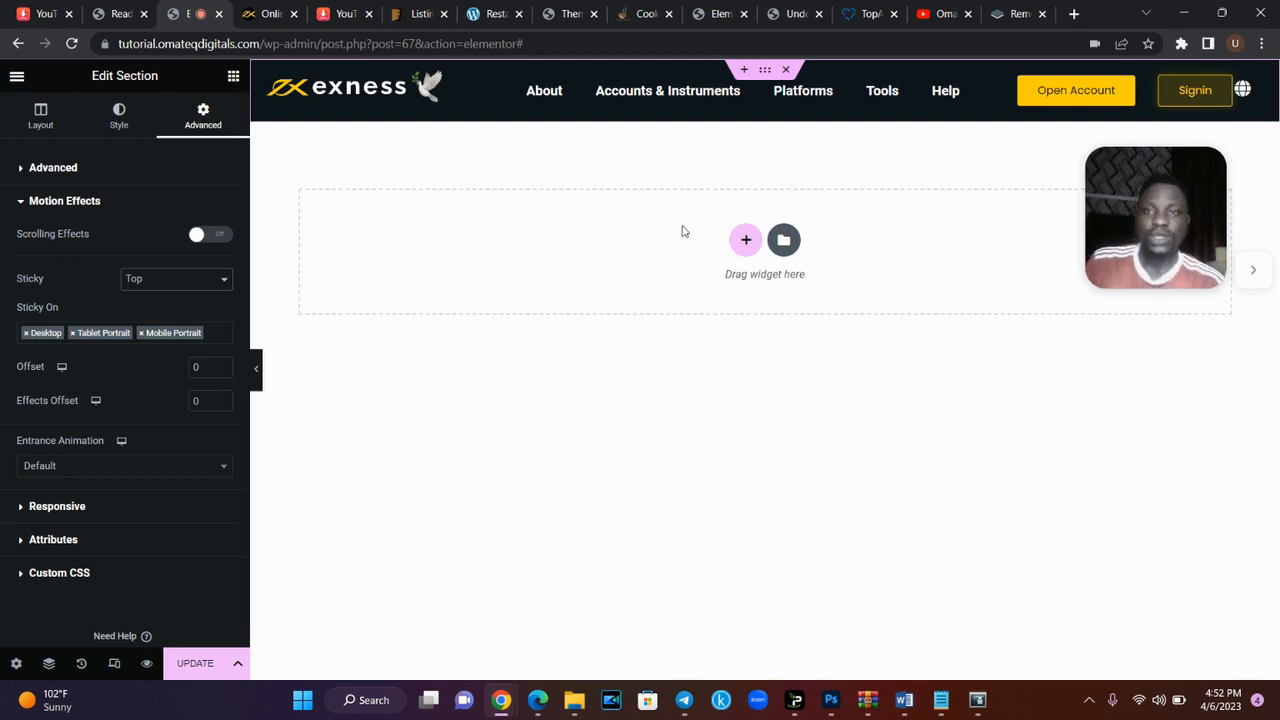
- Add a single-column section below the header with a minimum height of 601 px and compare it with the Exness hero banner
{"action": "left_click", "coordinate": [258, 14]}
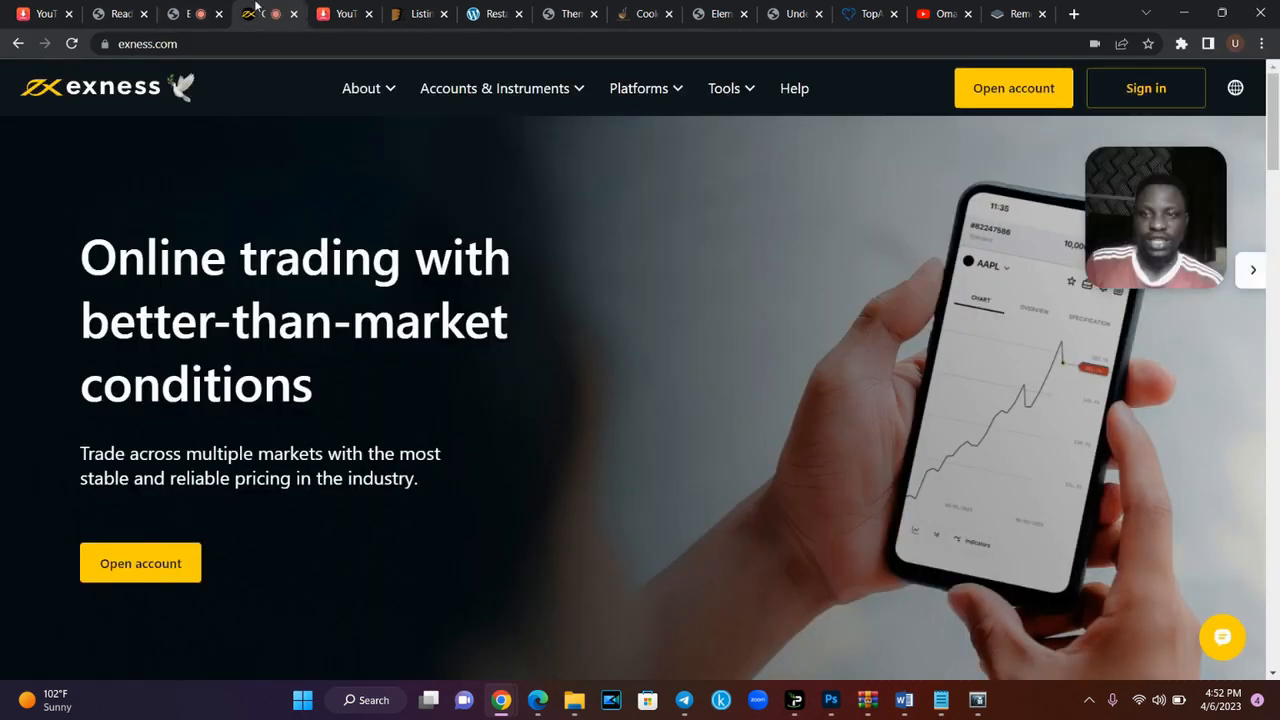
{"action": "left_click", "coordinate": [190, 14]}
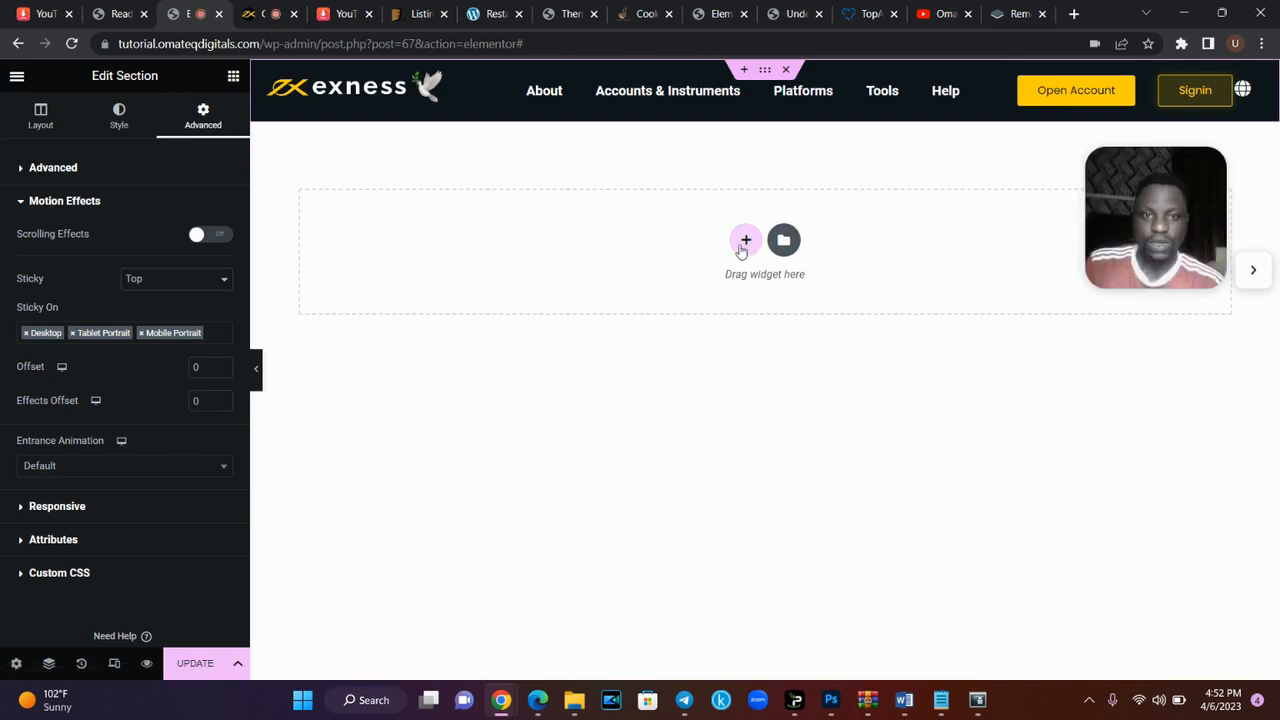
{"action": "left_click", "coordinate": [755, 249]}
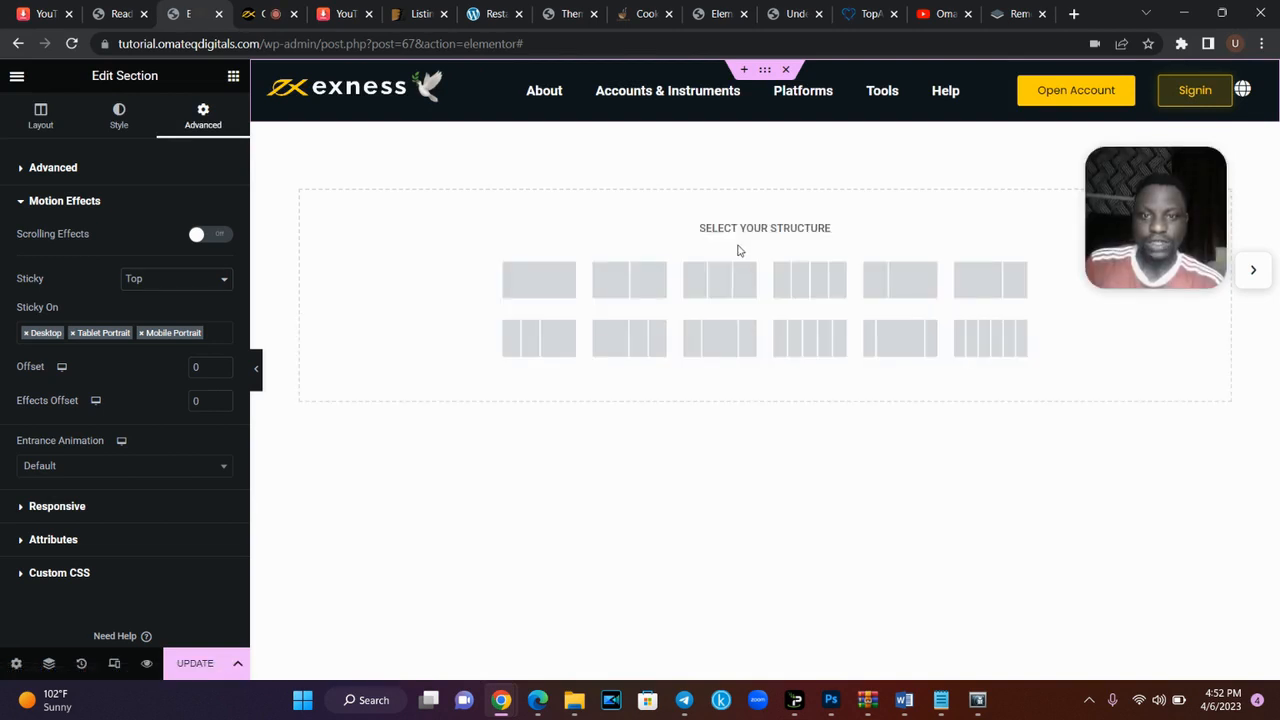
{"action": "left_click", "coordinate": [571, 287]}
{"action": "left_click", "coordinate": [160, 330]}
{"action": "left_click", "coordinate": [170, 364]}
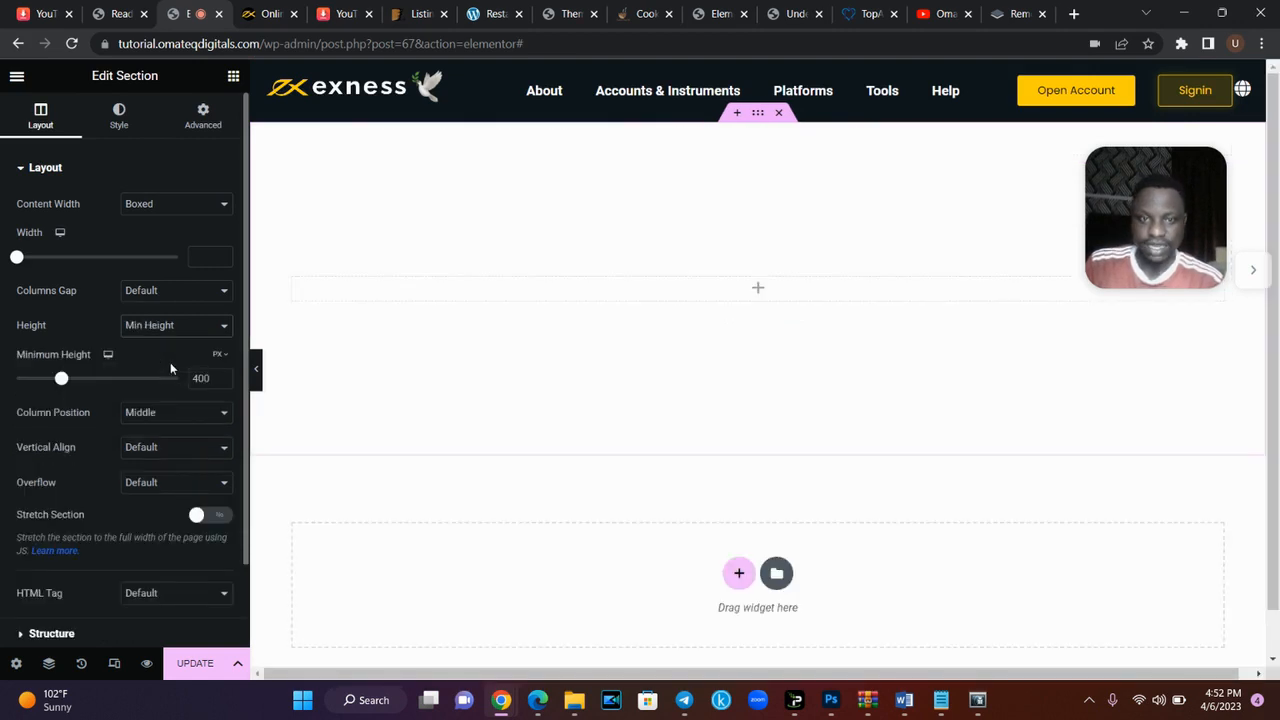
{"action": "left_click_drag", "start_coordinate": [64, 381], "coordinate": [88, 396]}
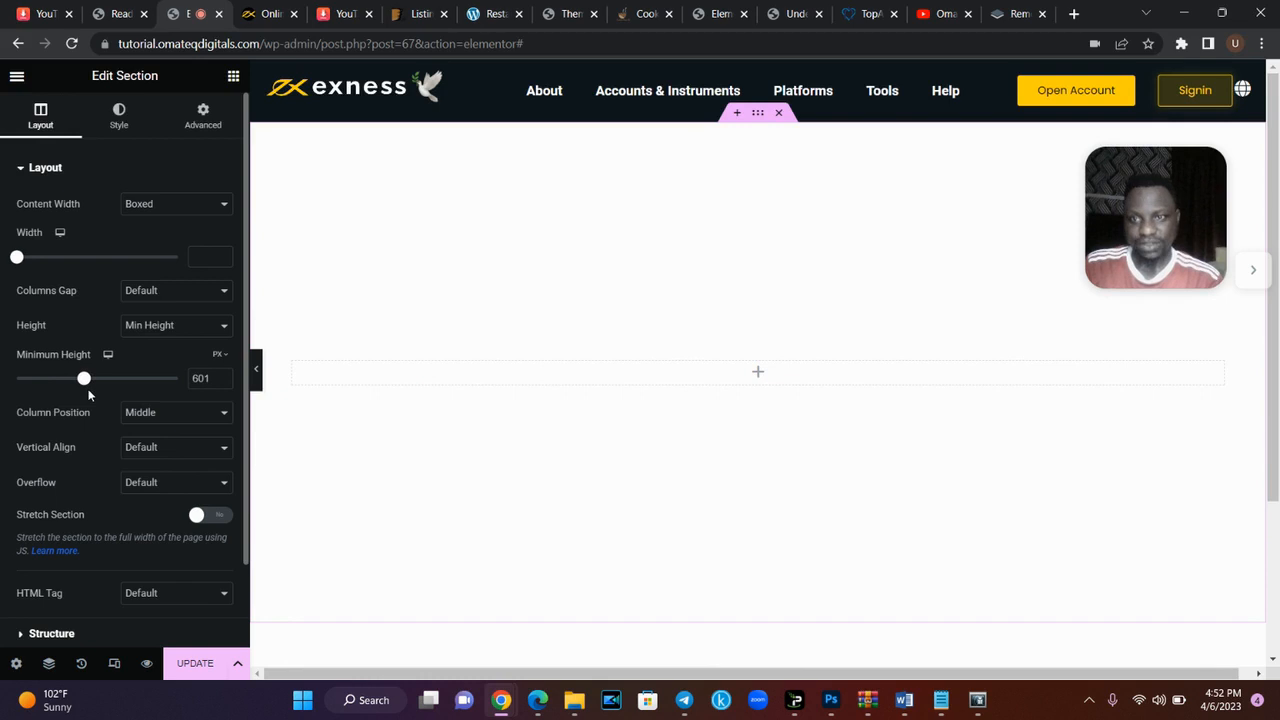
{"action": "left_click", "coordinate": [281, 8]}
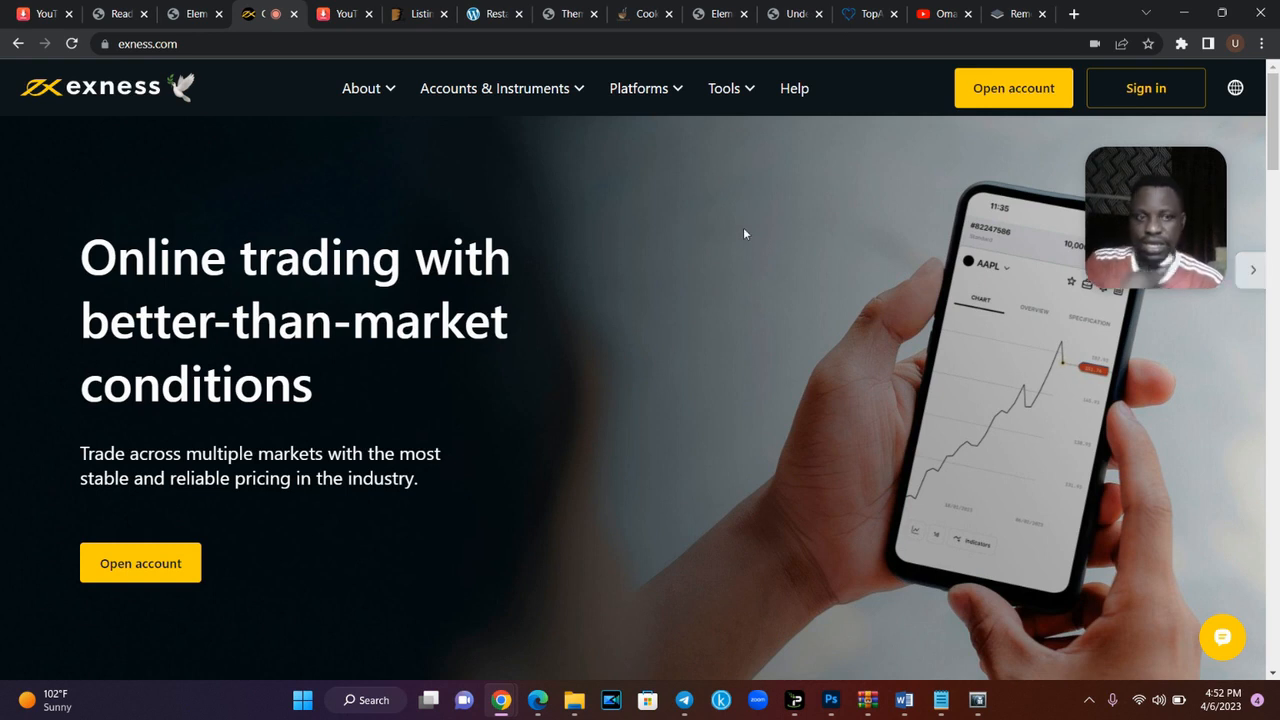
{"action": "left_click", "coordinate": [202, 9]}
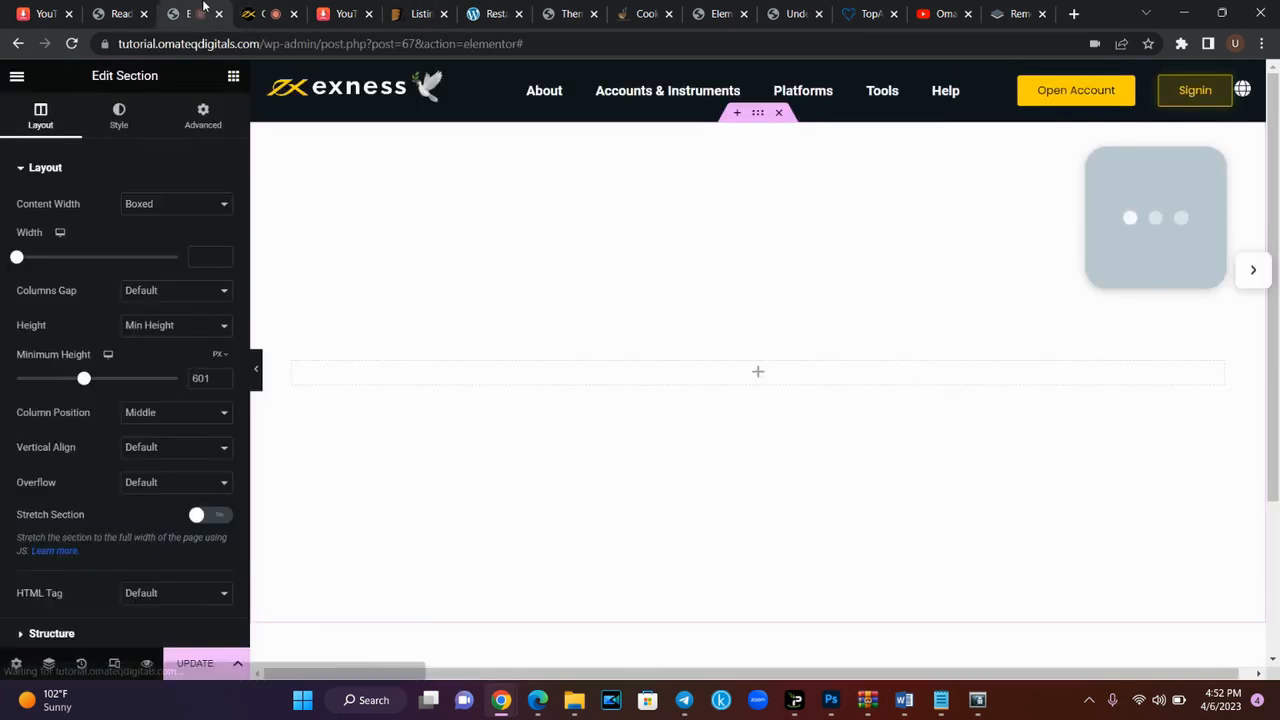
- Set the new section's background type to Classic and open the file upload for its background image
{"action": "left_click", "coordinate": [233, 78]}
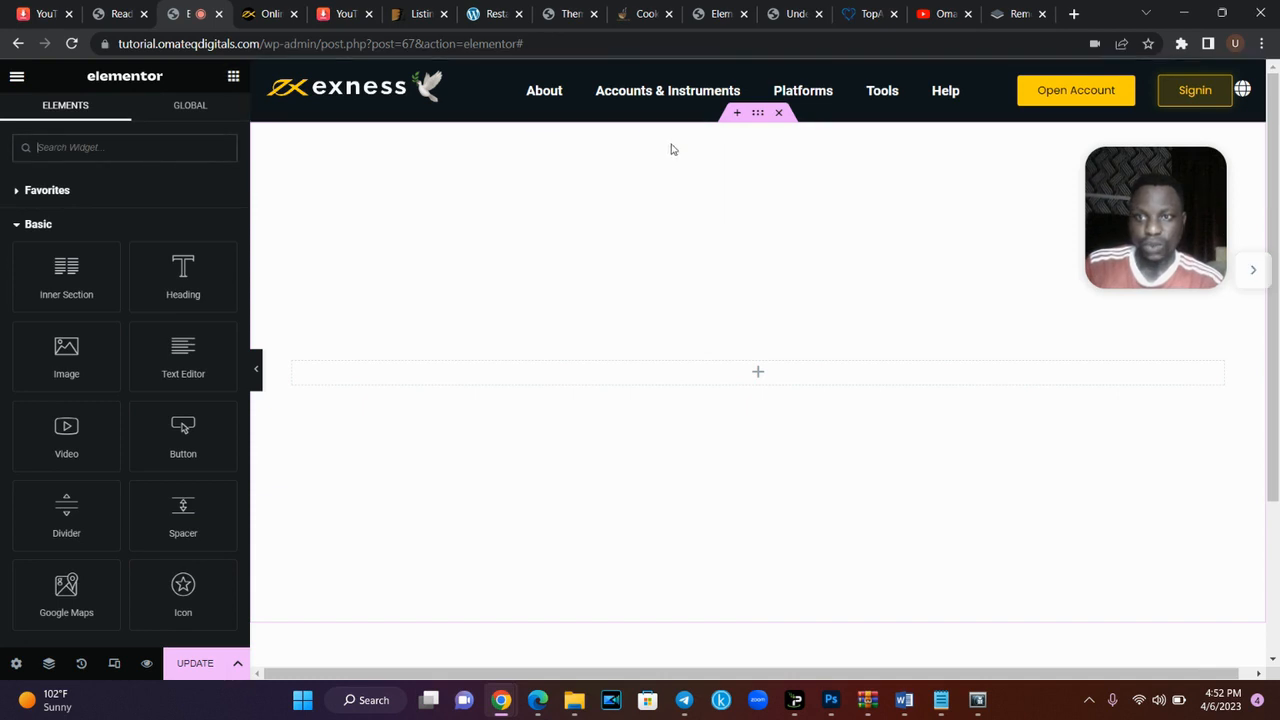
{"action": "left_click", "coordinate": [756, 113]}
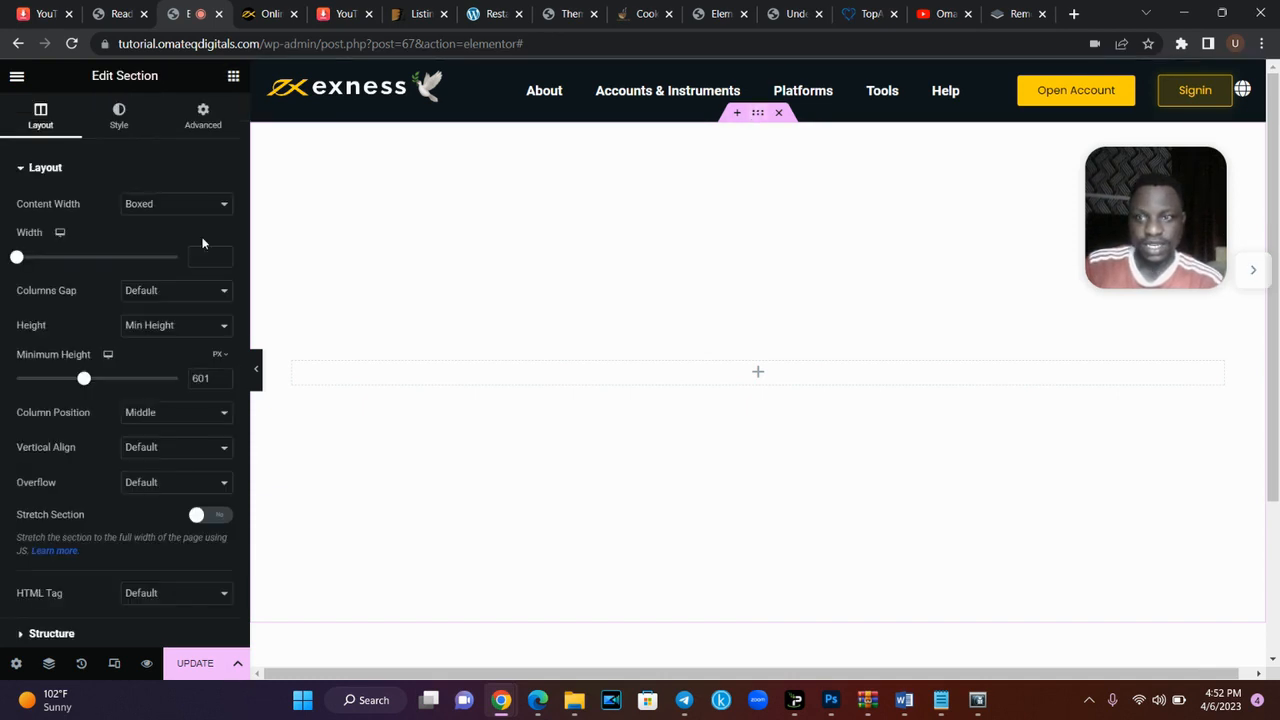
{"action": "left_click", "coordinate": [120, 118]}
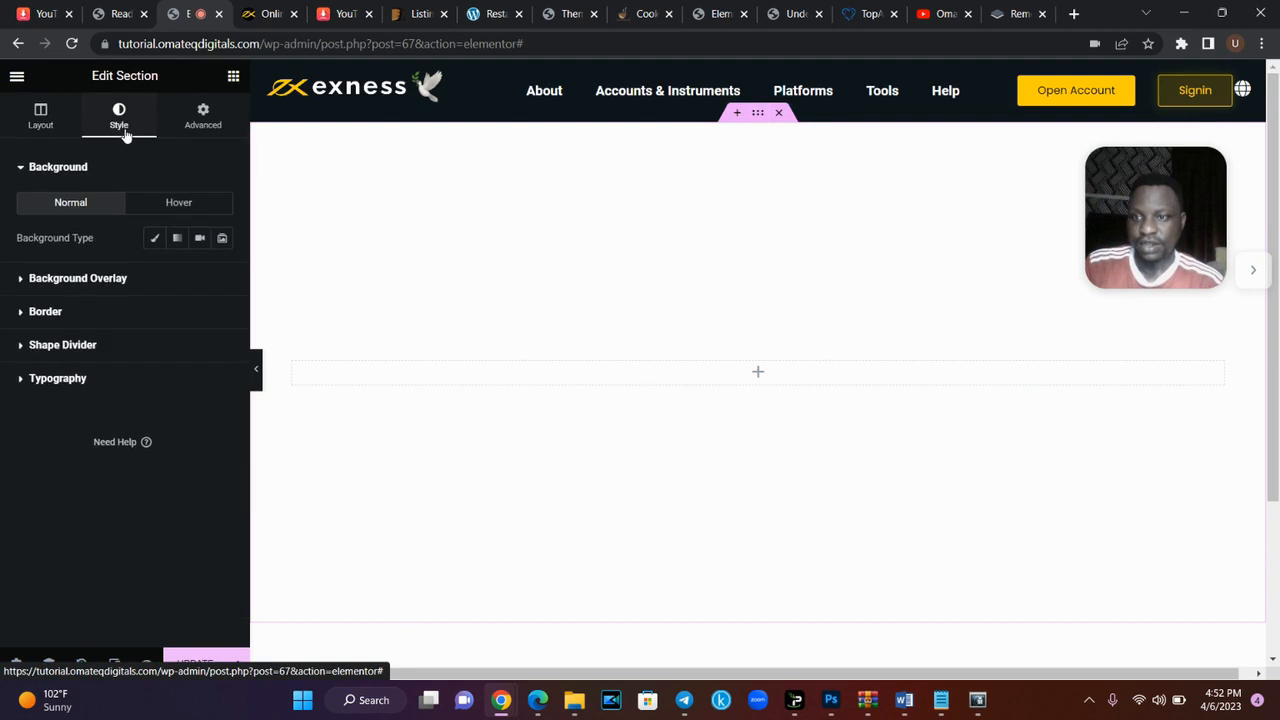
{"action": "left_click", "coordinate": [157, 246]}
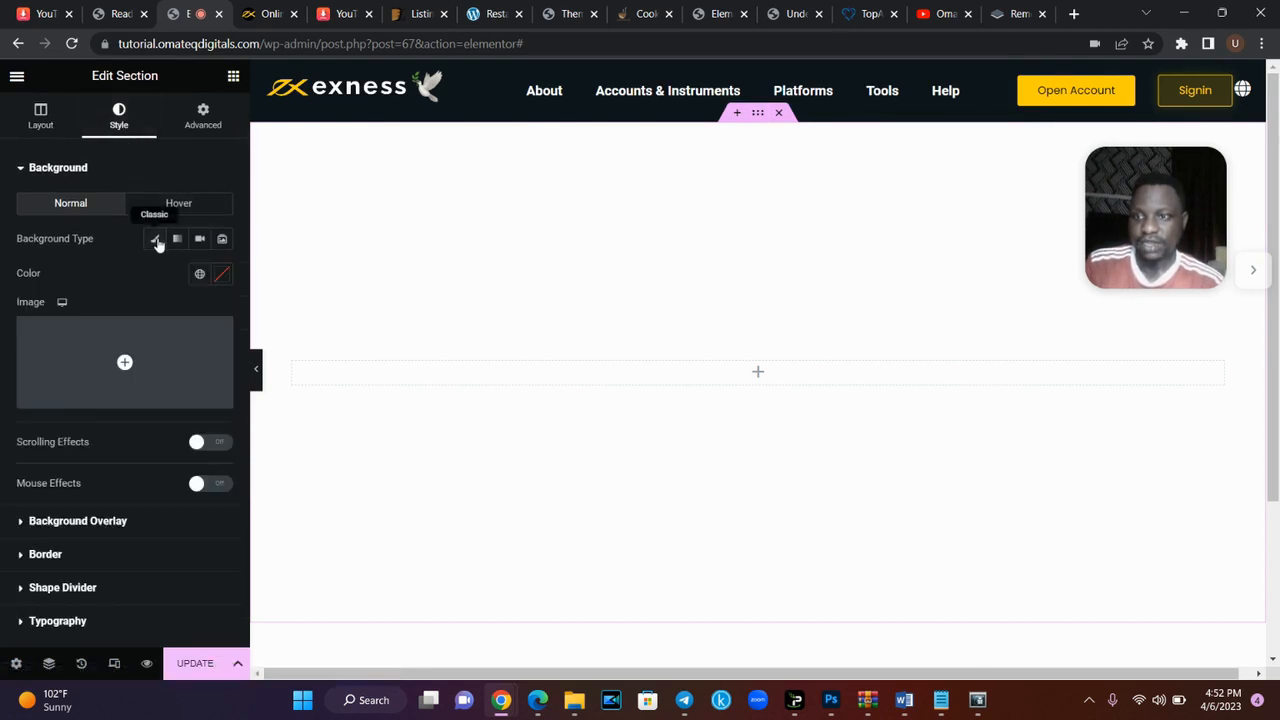
{"action": "left_click", "coordinate": [106, 398]}
{"action": "left_click", "coordinate": [230, 141]}
- Upload exness-home-page-banner-desktop, peace, CTA-Image and deposits-withdrawals from the Exness Class folder in the desktop's Youtube Tutorials folder
{"action": "left_click", "coordinate": [726, 384]}
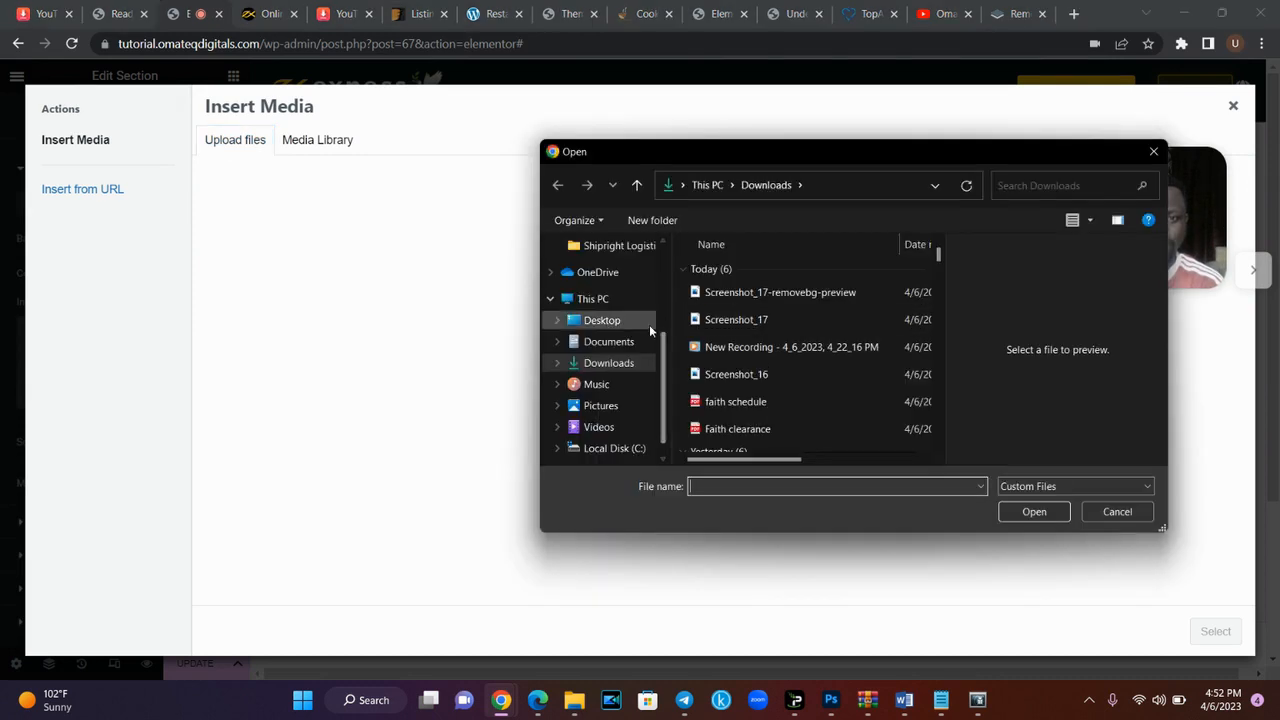
{"action": "left_click", "coordinate": [620, 322]}
{"action": "left_click", "coordinate": [713, 332]}
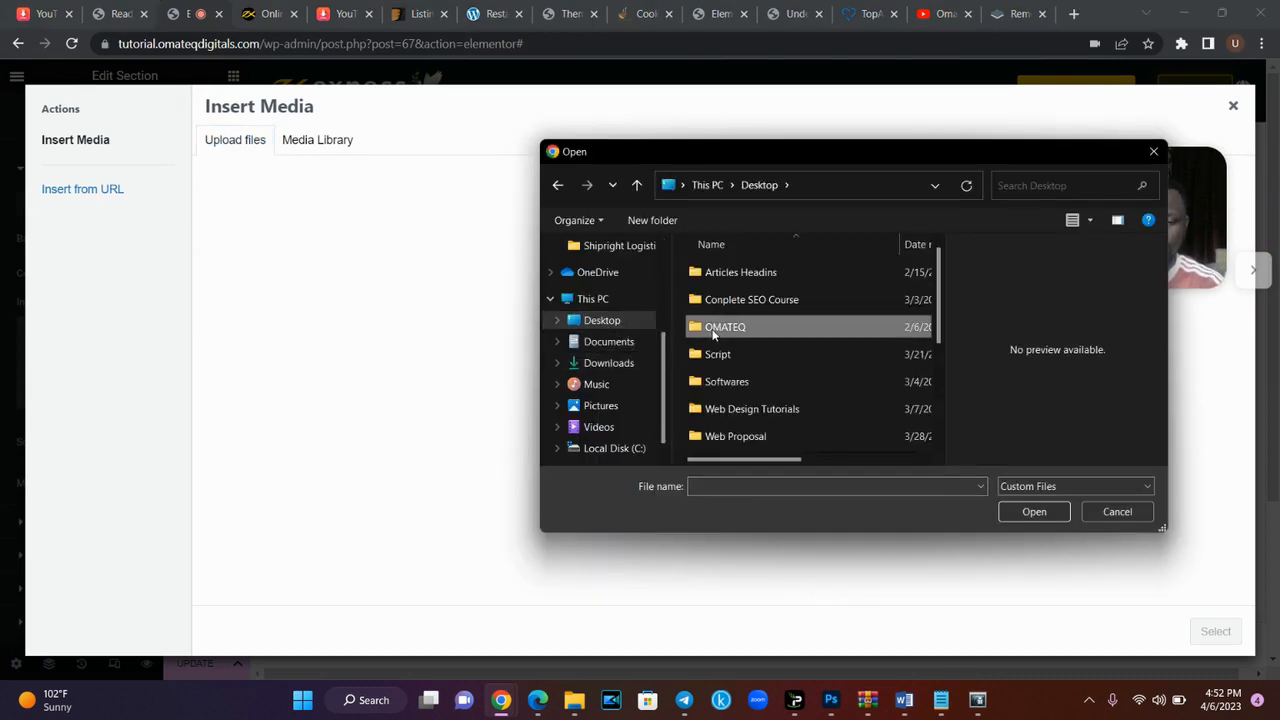
{"action": "scroll", "coordinate": [713, 335], "scroll_direction": "down", "scroll_amount": 2}
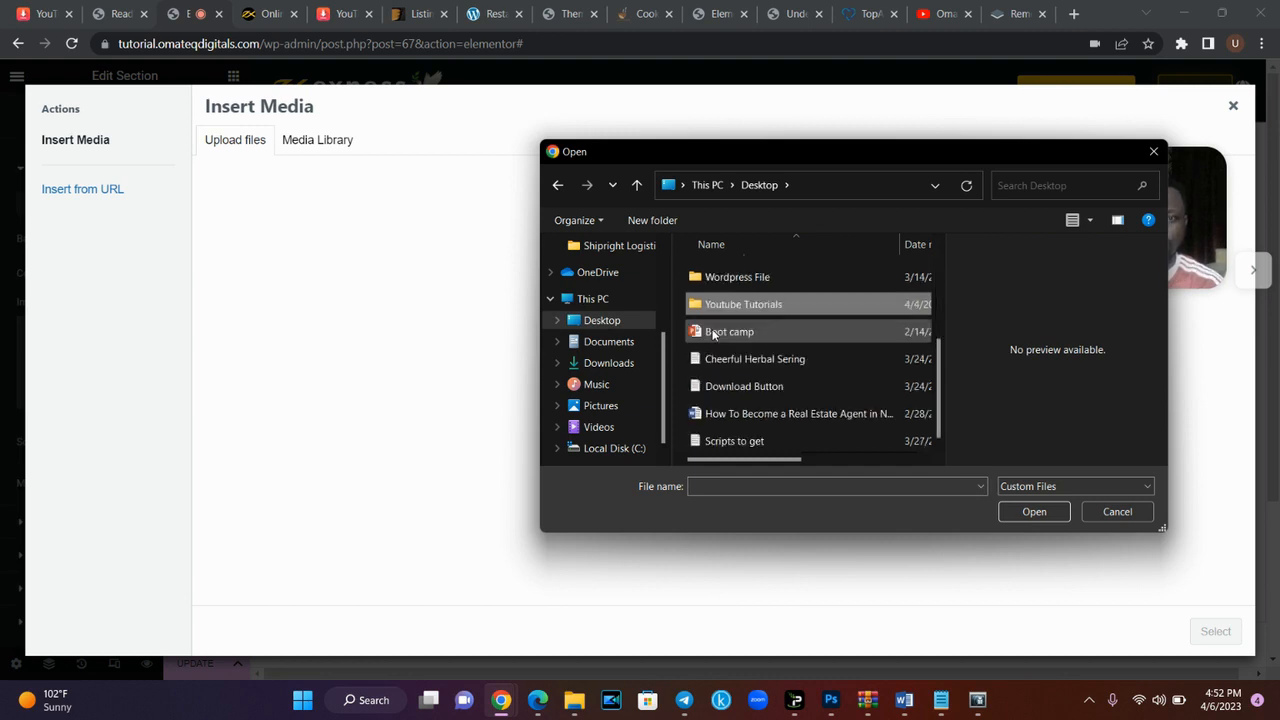
{"action": "double_click", "coordinate": [765, 307]}
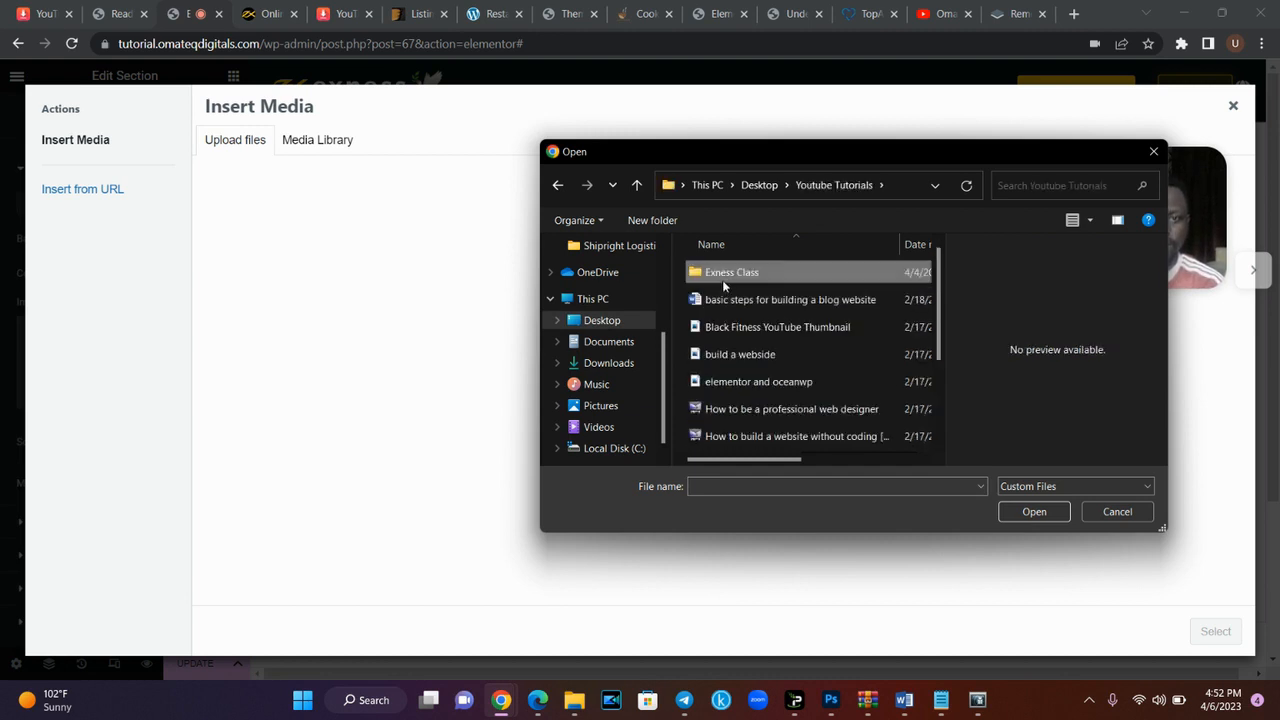
{"action": "double_click", "coordinate": [722, 280]}
{"action": "left_click", "coordinate": [750, 433]}
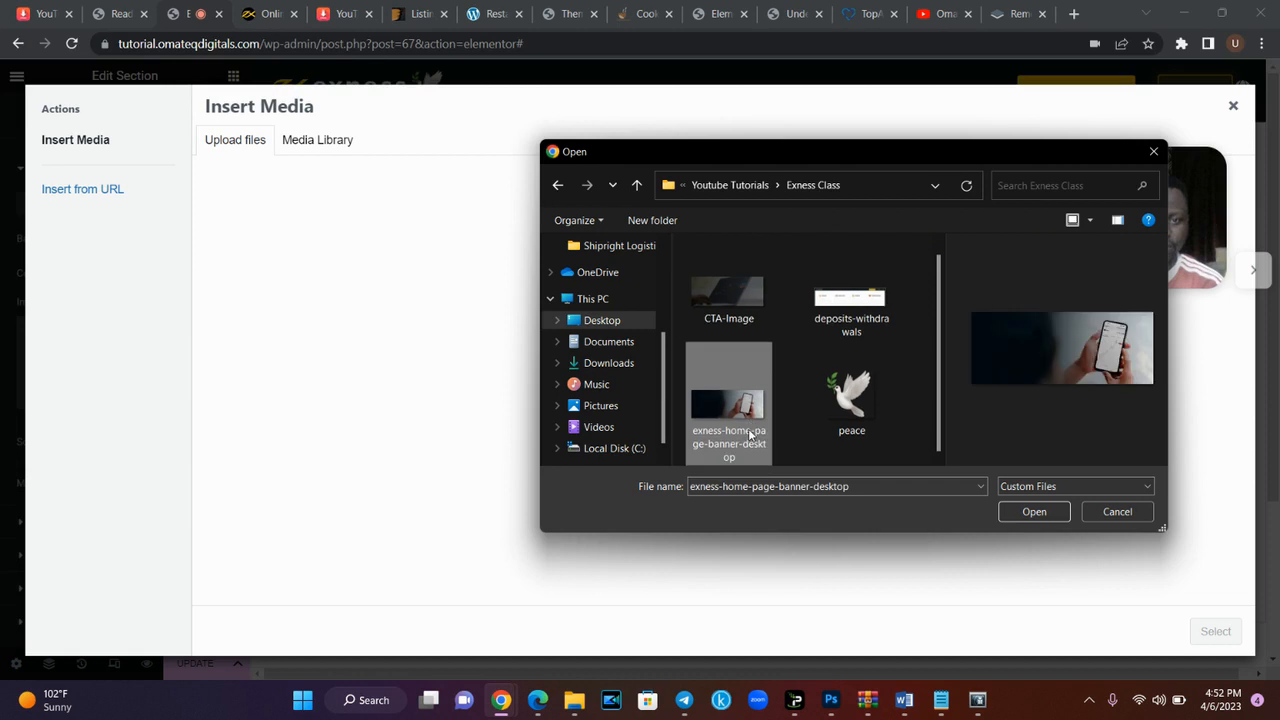
{"action": "key", "text": "ctrl+a"}
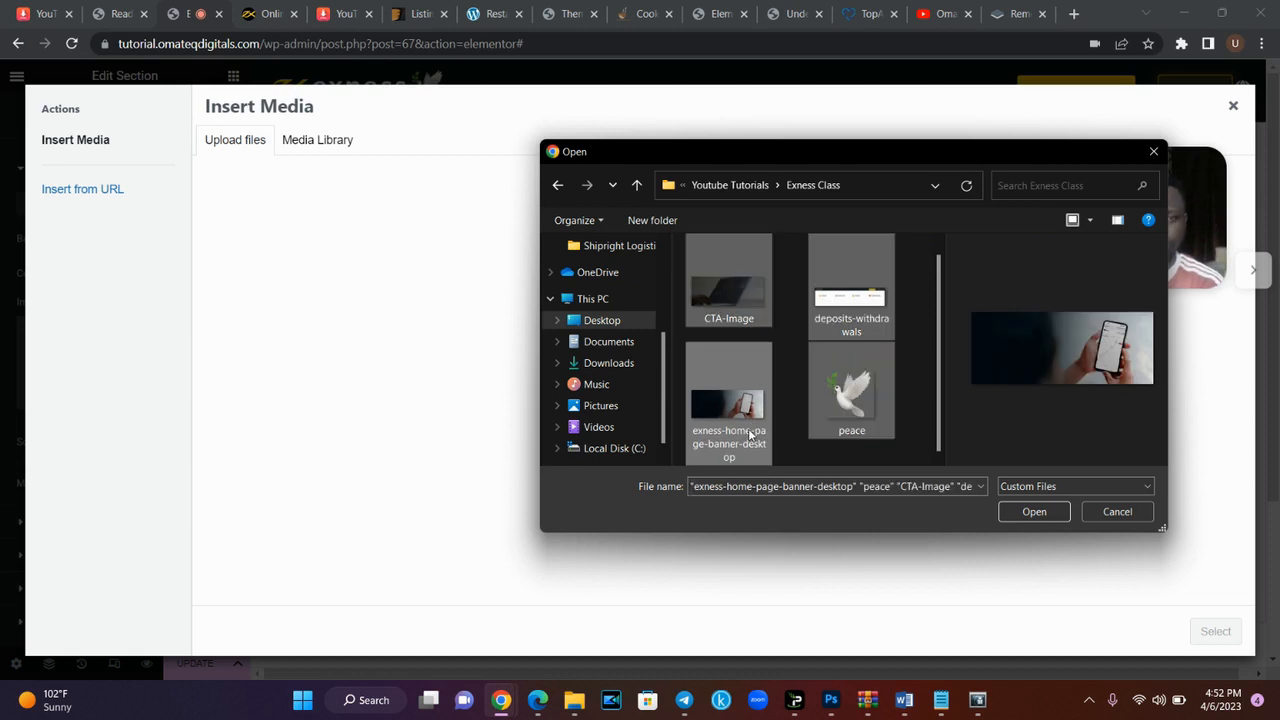
{"action": "left_click", "coordinate": [1030, 511]}
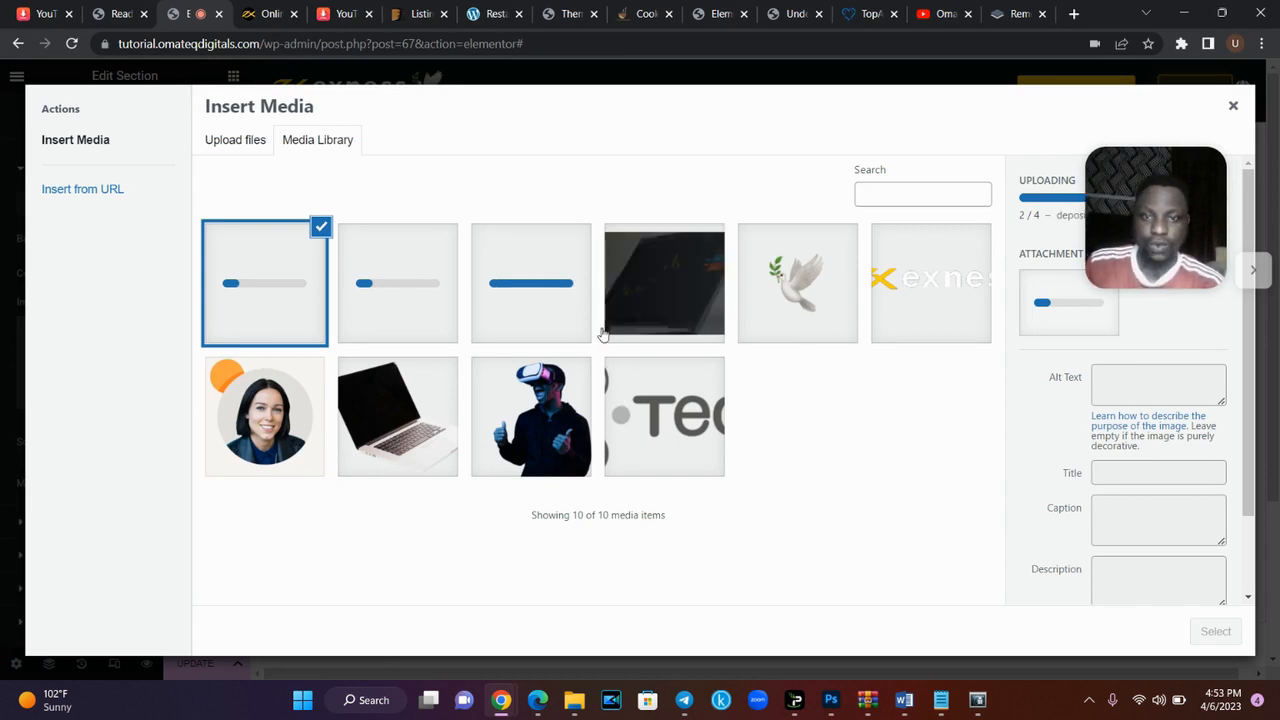
- Use the exness-home-page-banner-desktop image as the section's background and compare it with the Exness site's hero
{"action": "left_click", "coordinate": [389, 250]}
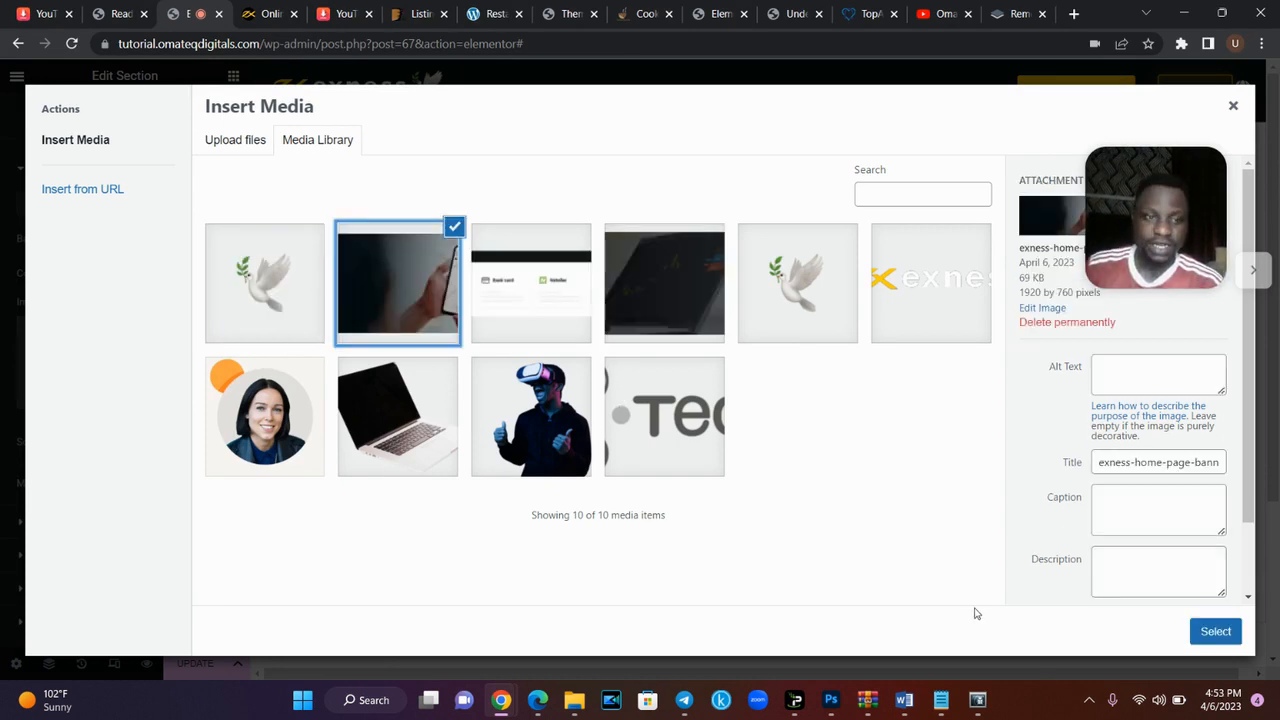
{"action": "left_click", "coordinate": [1210, 640]}
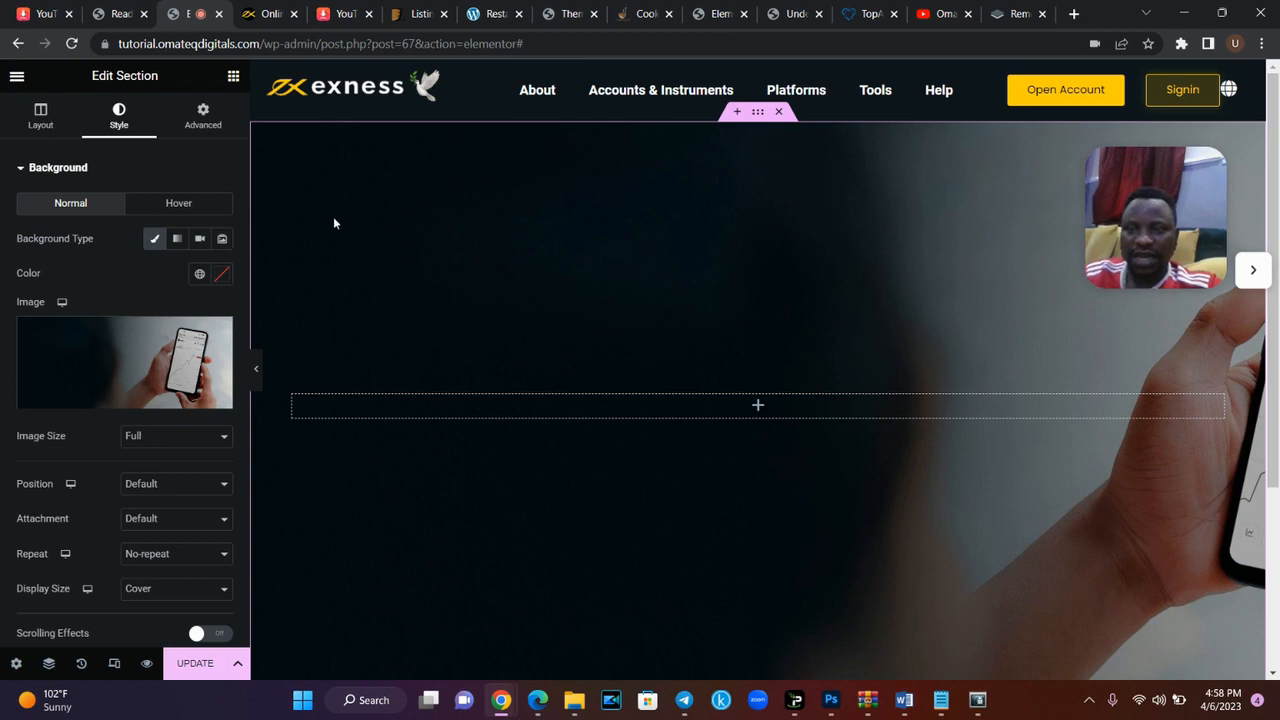
{"action": "left_click", "coordinate": [267, 10]}
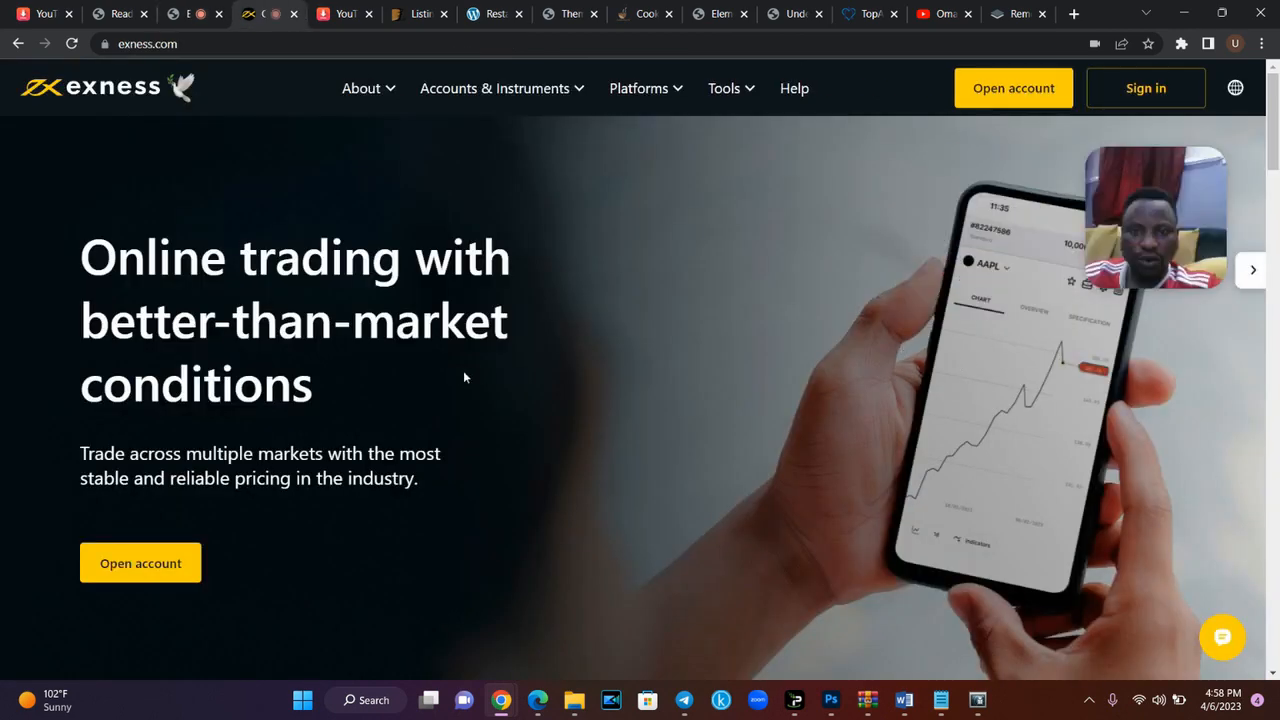
{"action": "left_click", "coordinate": [204, 8]}
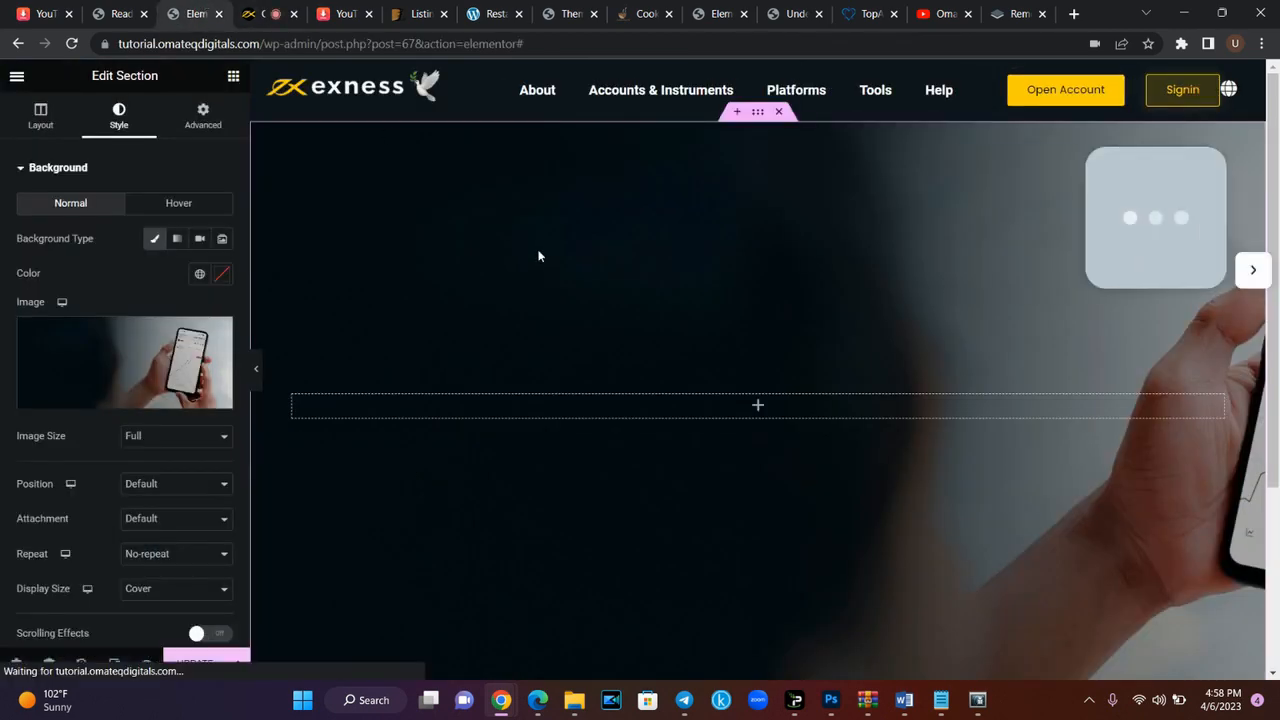
- Set the background image to a custom position of X -347 px and Y -16 px, and preview it without the editing panel
{"action": "left_click", "coordinate": [170, 486]}
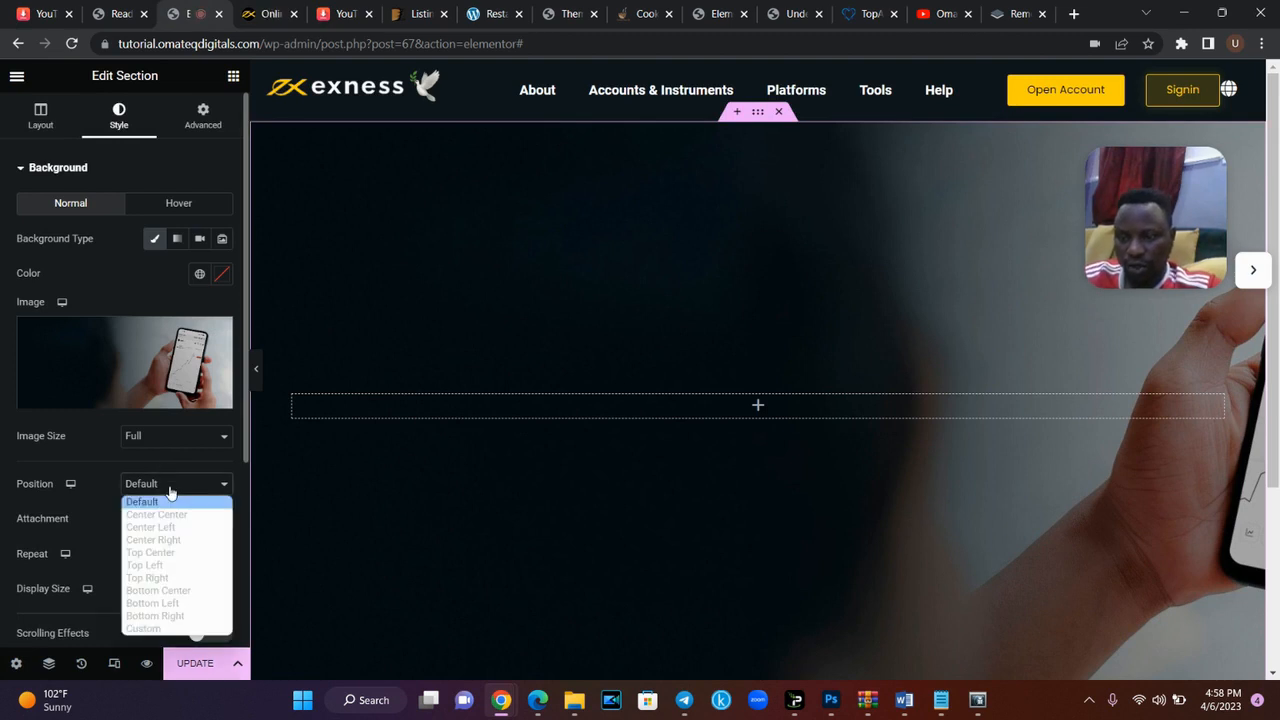
{"action": "left_click", "coordinate": [182, 628]}
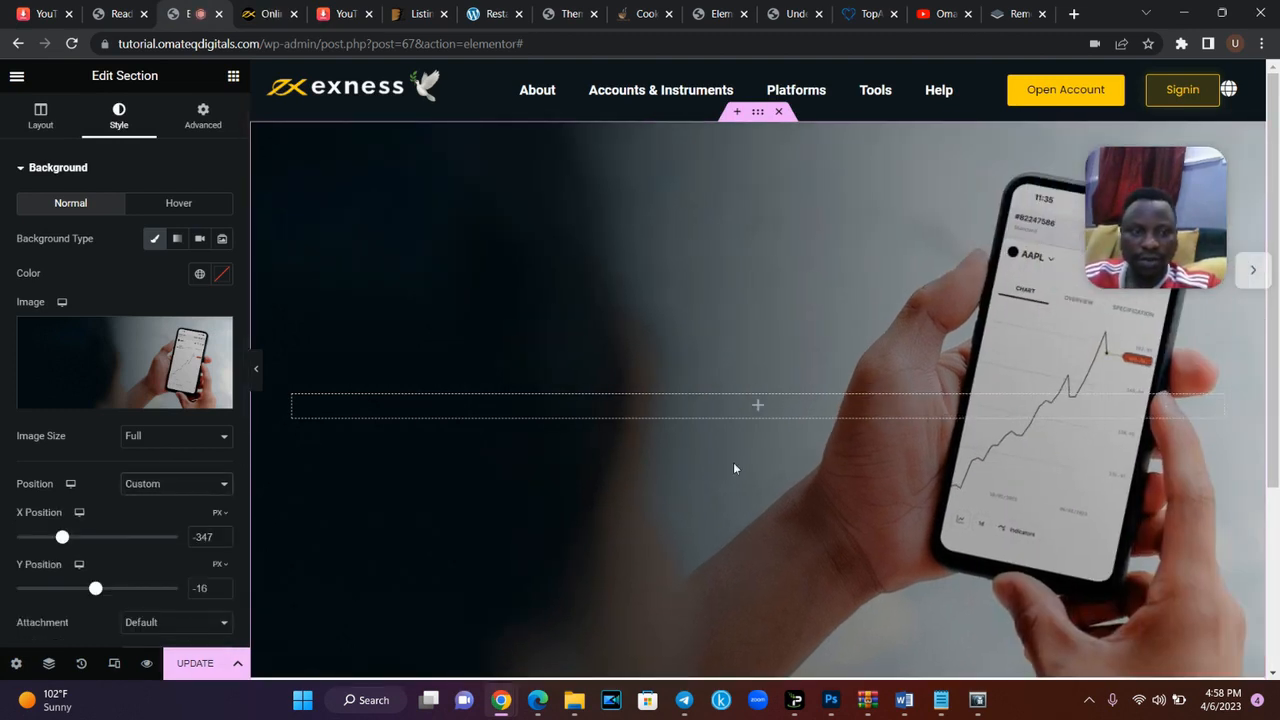
{"action": "left_click", "coordinate": [257, 380]}
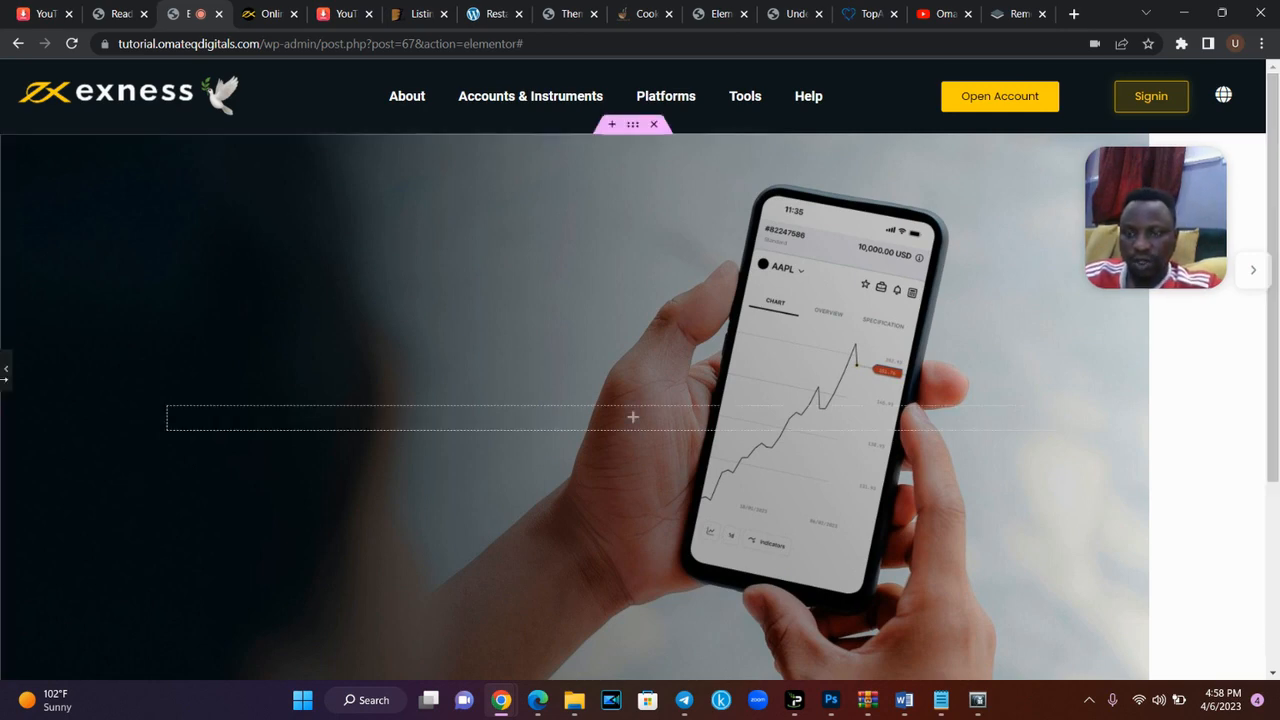
{"action": "left_click", "coordinate": [5, 370]}
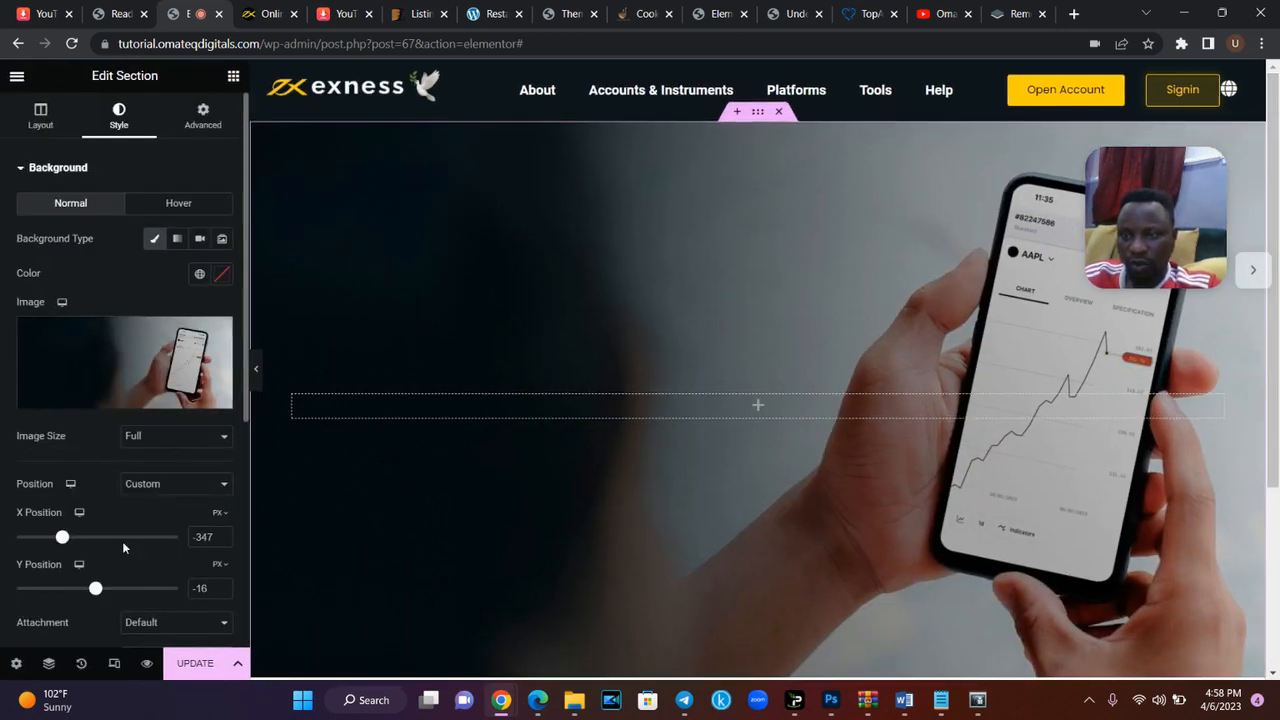
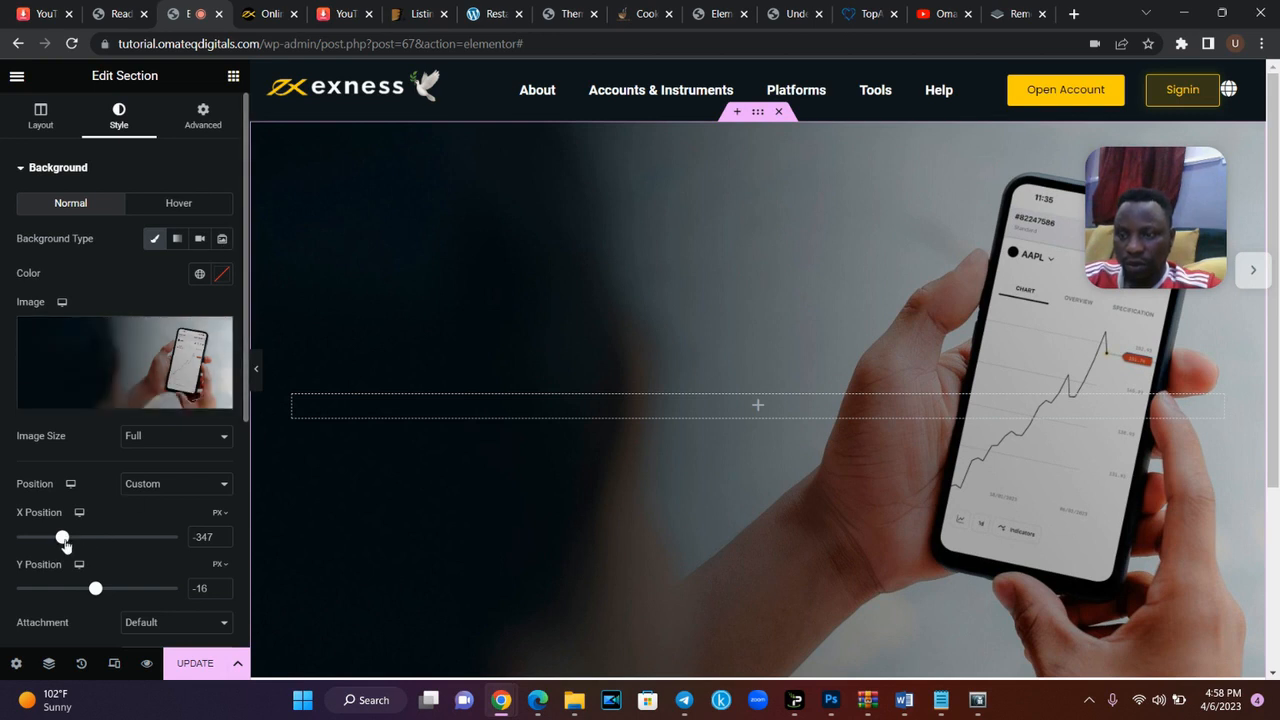
- Set the hero background image's X position to -173 px and preview the banner without the editing panel
{"action": "left_click_drag", "start_coordinate": [63, 540], "coordinate": [76, 542]}
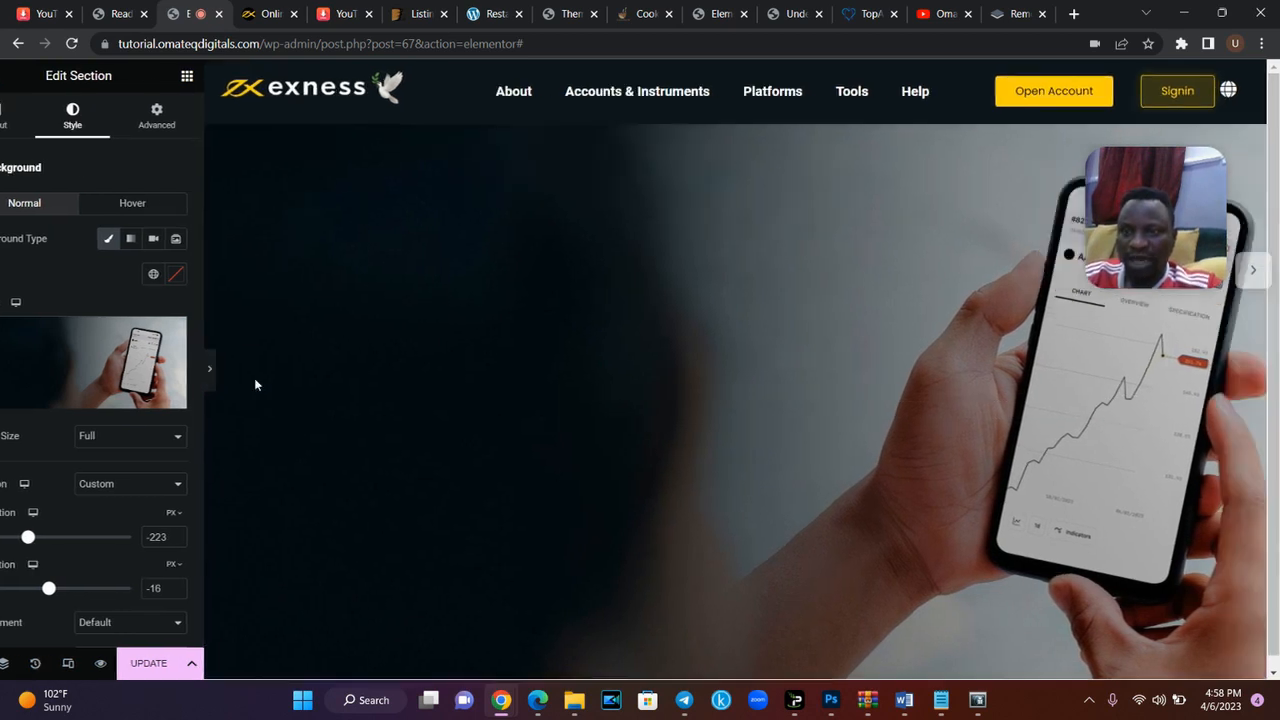
{"action": "left_click", "coordinate": [255, 375]}
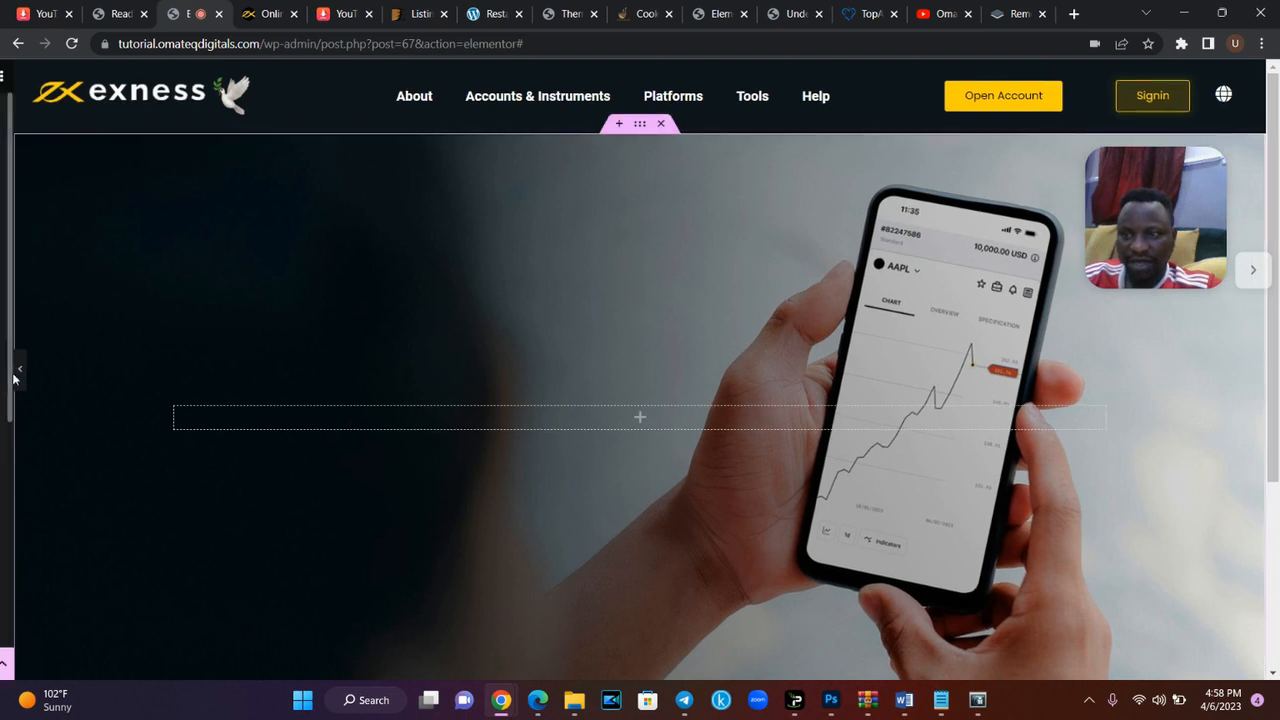
{"action": "left_click", "coordinate": [4, 370]}
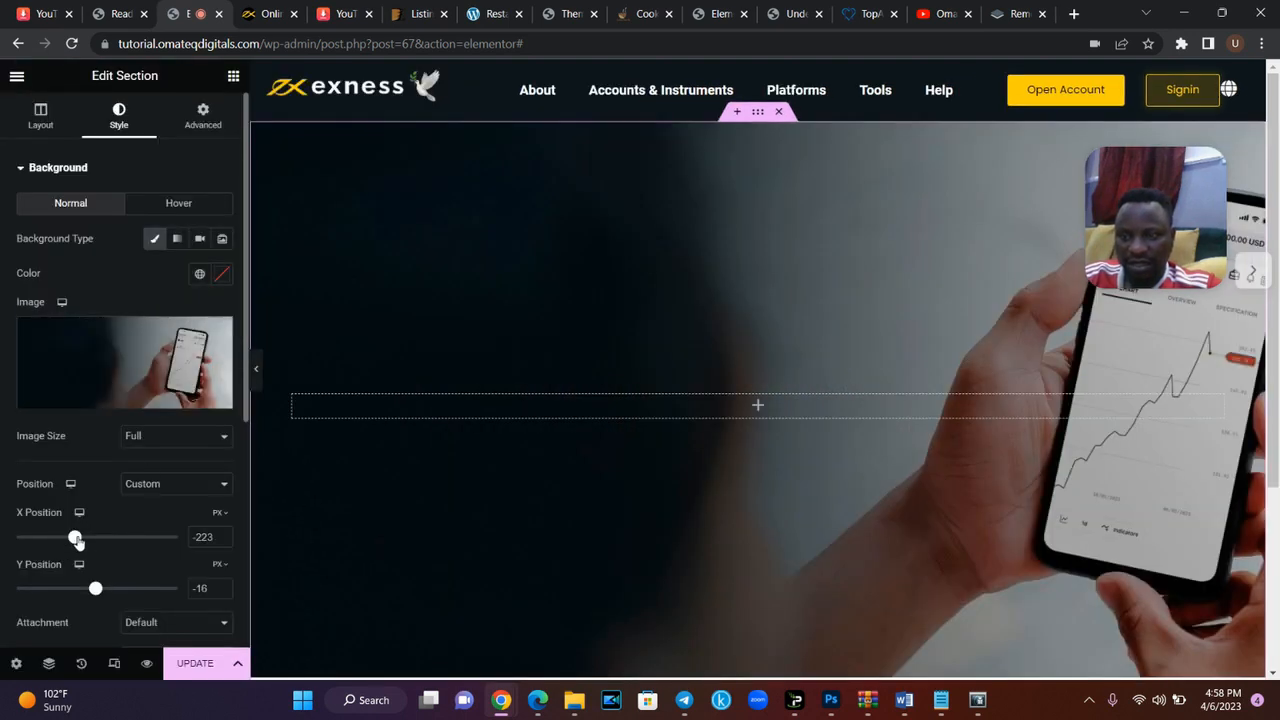
{"action": "left_click_drag", "start_coordinate": [79, 540], "coordinate": [81, 538]}
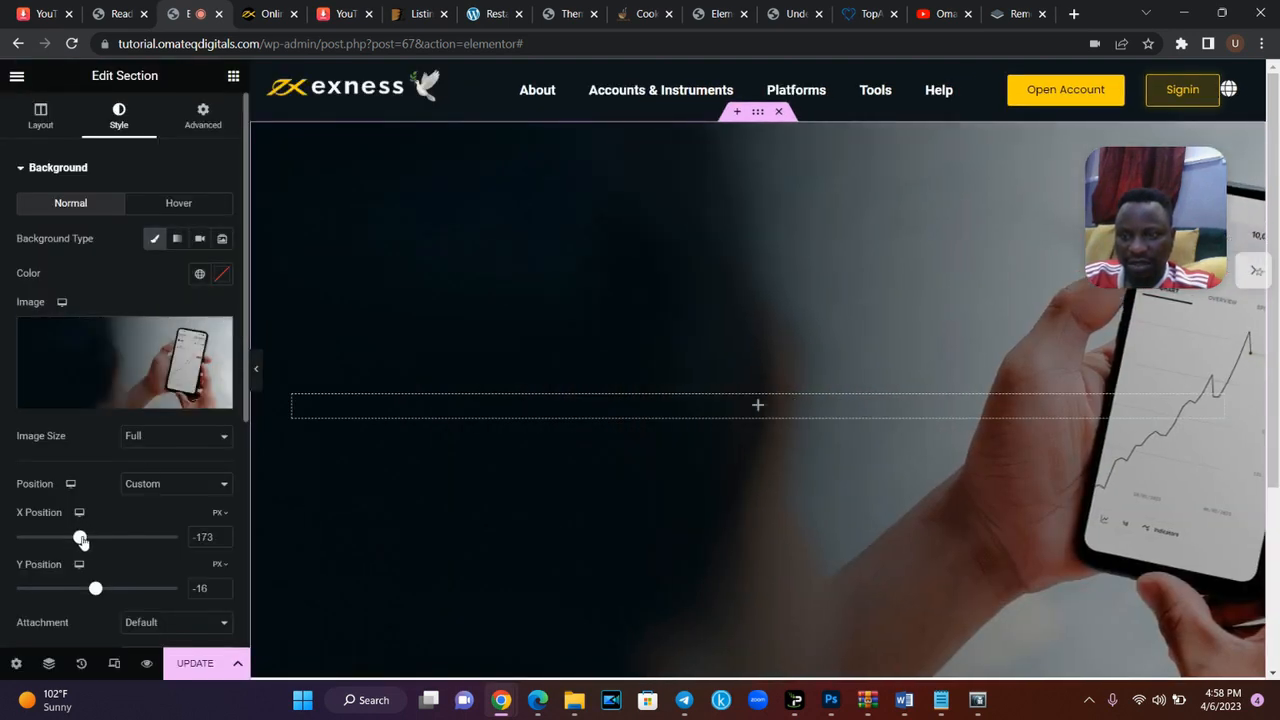
{"action": "left_click", "coordinate": [255, 375]}
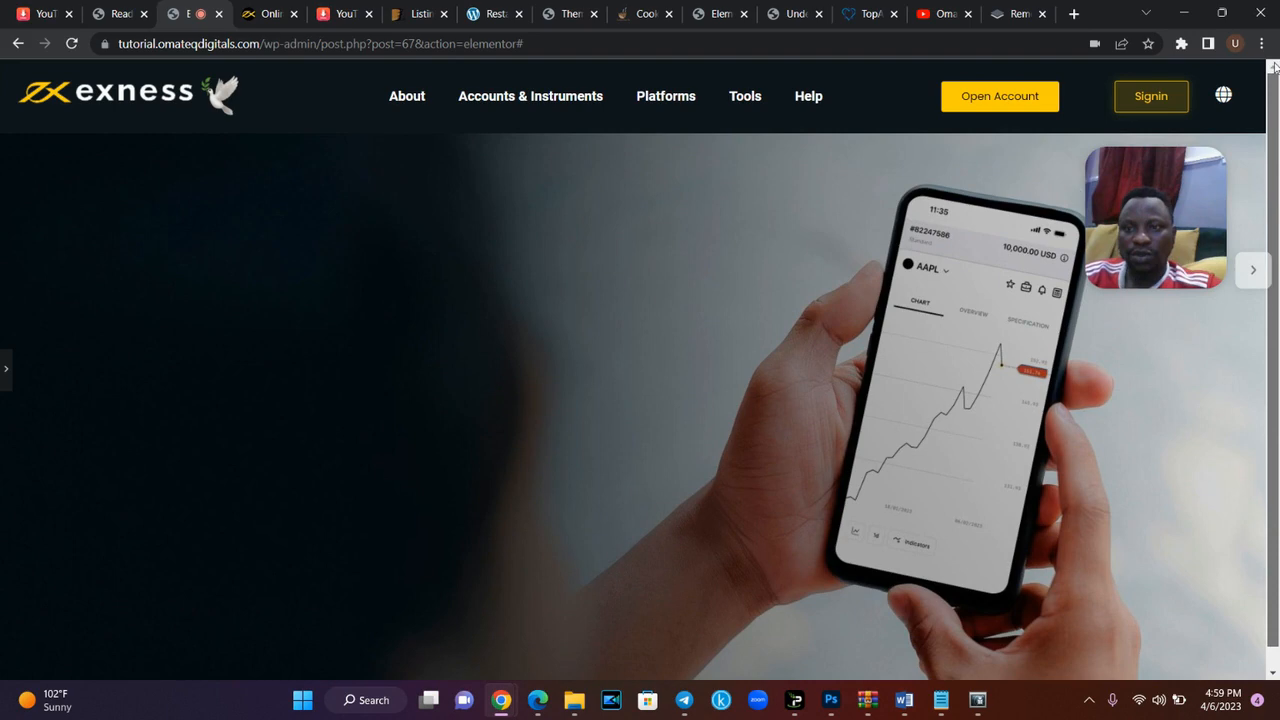
- Compare the hero banner's image placement with the hero on the Exness site, and view the Exness hero's heading and text
{"action": "left_click", "coordinate": [288, 7]}
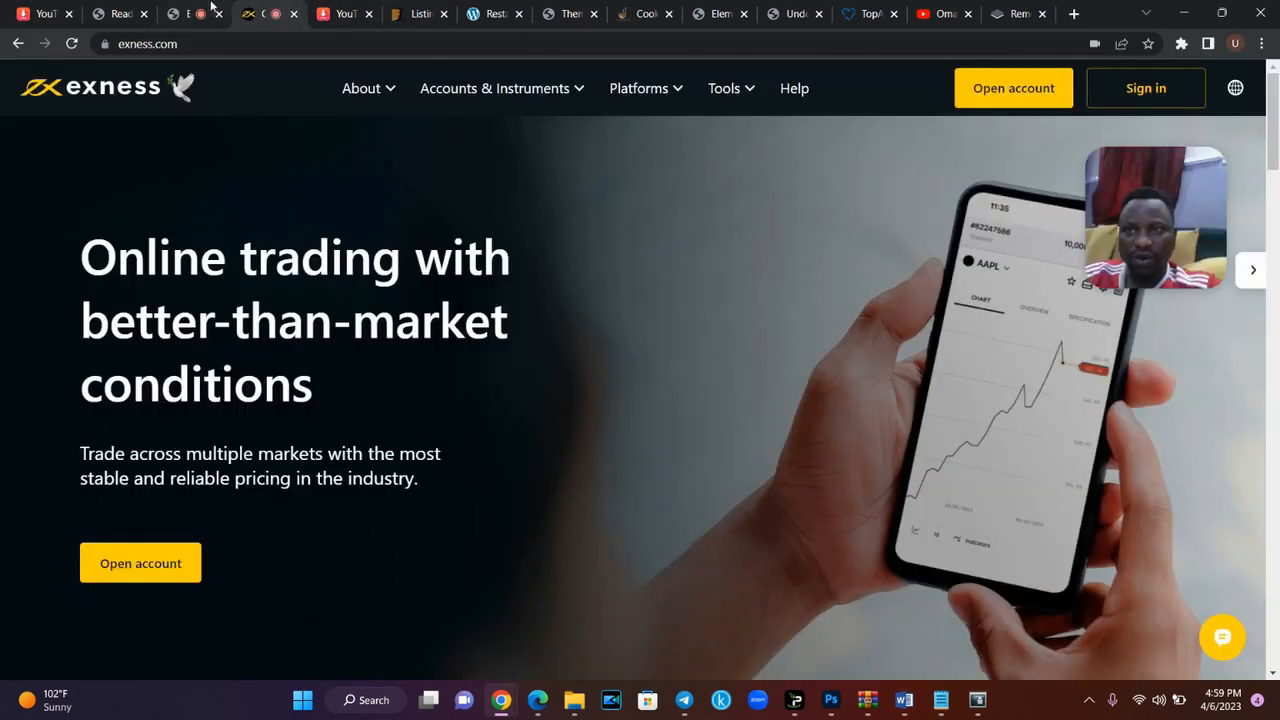
{"action": "left_click", "coordinate": [201, 9]}
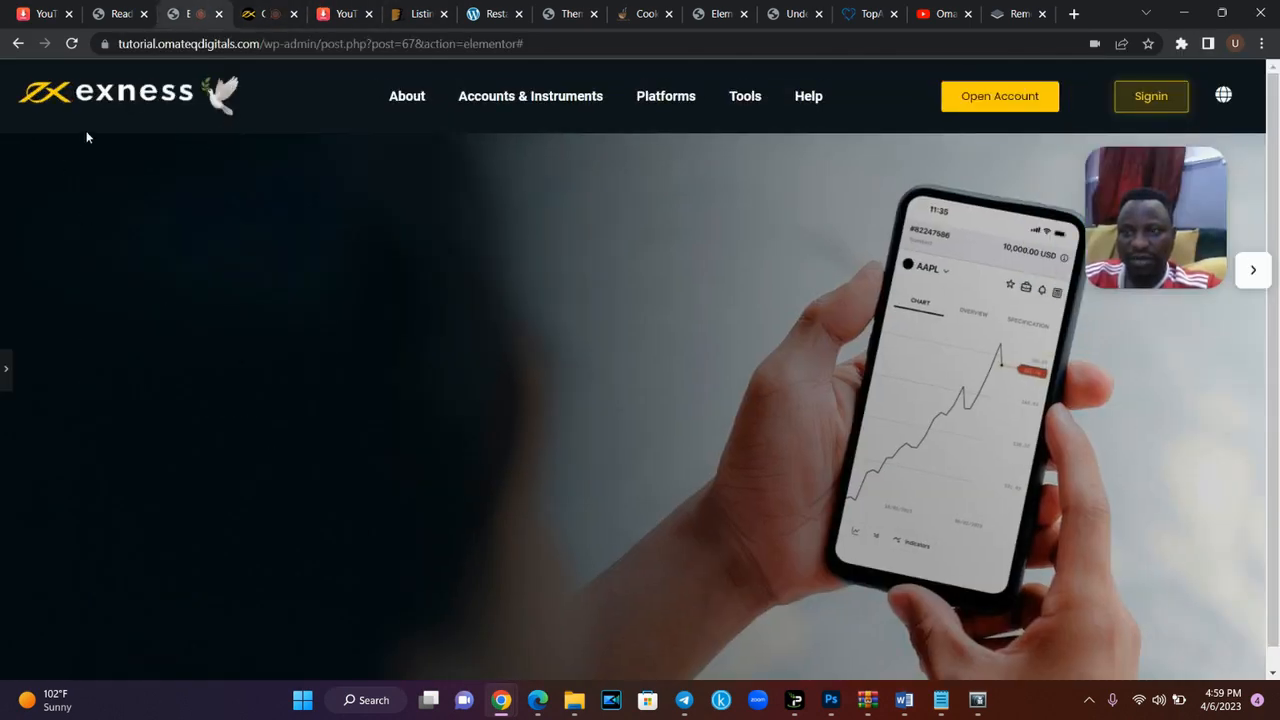
{"action": "left_click", "coordinate": [6, 370]}
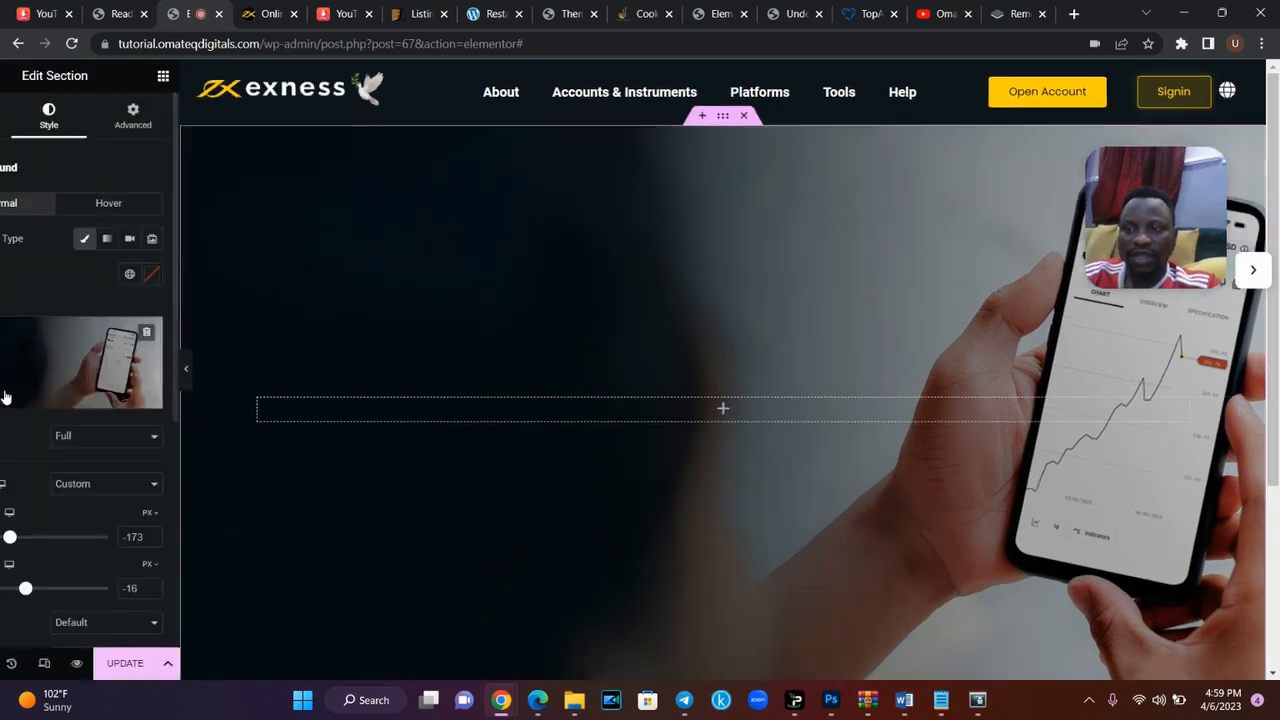
{"action": "left_click", "coordinate": [280, 13]}
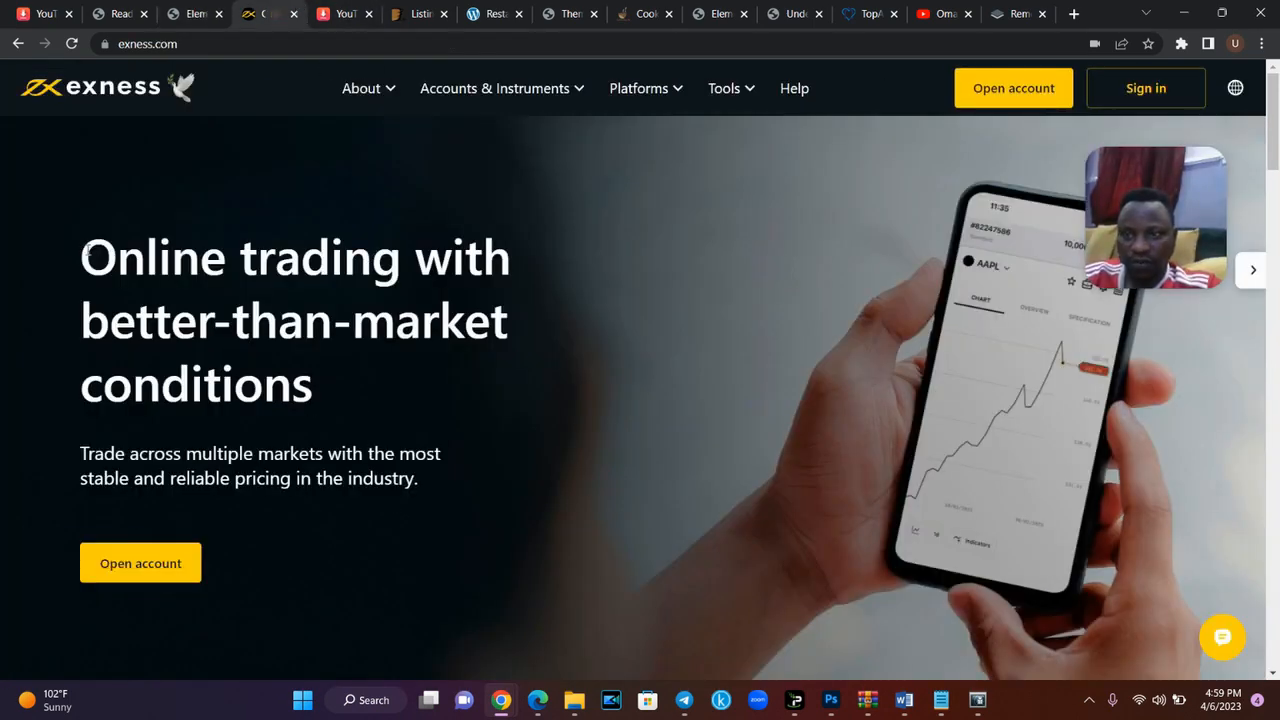
- Review the hero text on the Exness homepage and add a two-column inner section to the empty hero section in the Elementor page
{"action": "left_click_drag", "start_coordinate": [84, 252], "coordinate": [449, 382]}
{"action": "left_click_drag", "start_coordinate": [80, 448], "coordinate": [168, 517]}
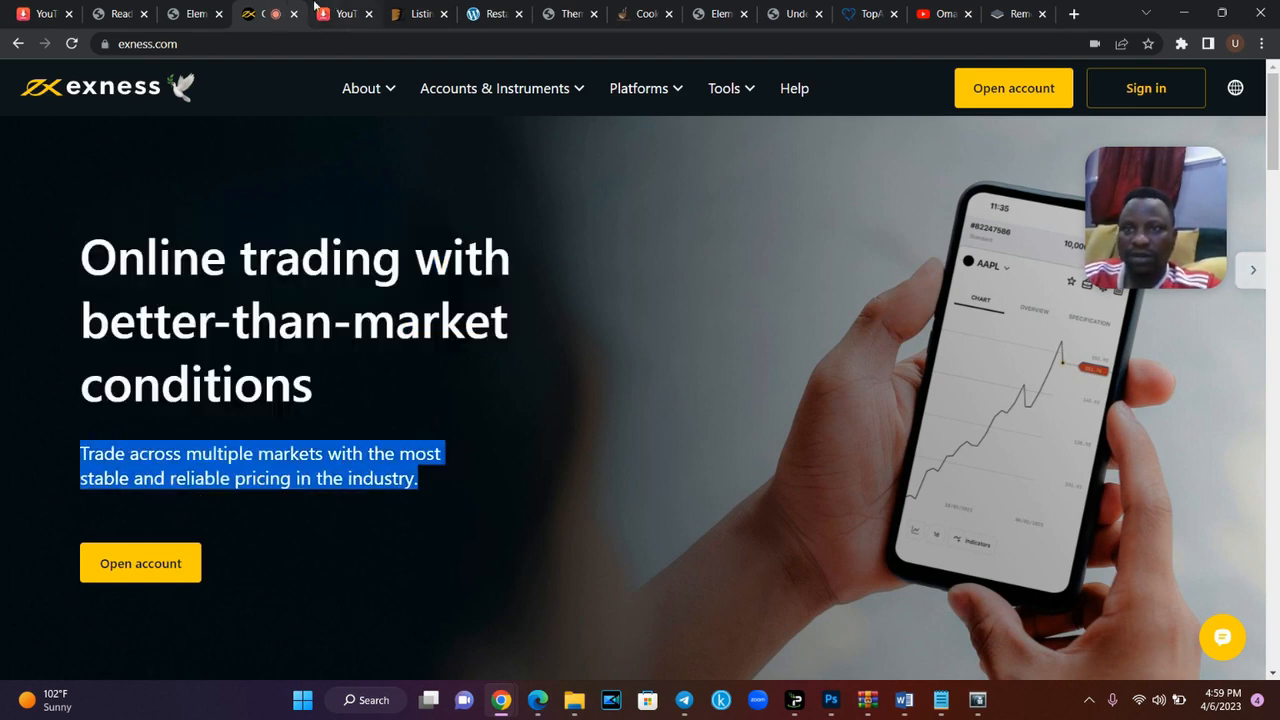
{"action": "left_click", "coordinate": [193, 13]}
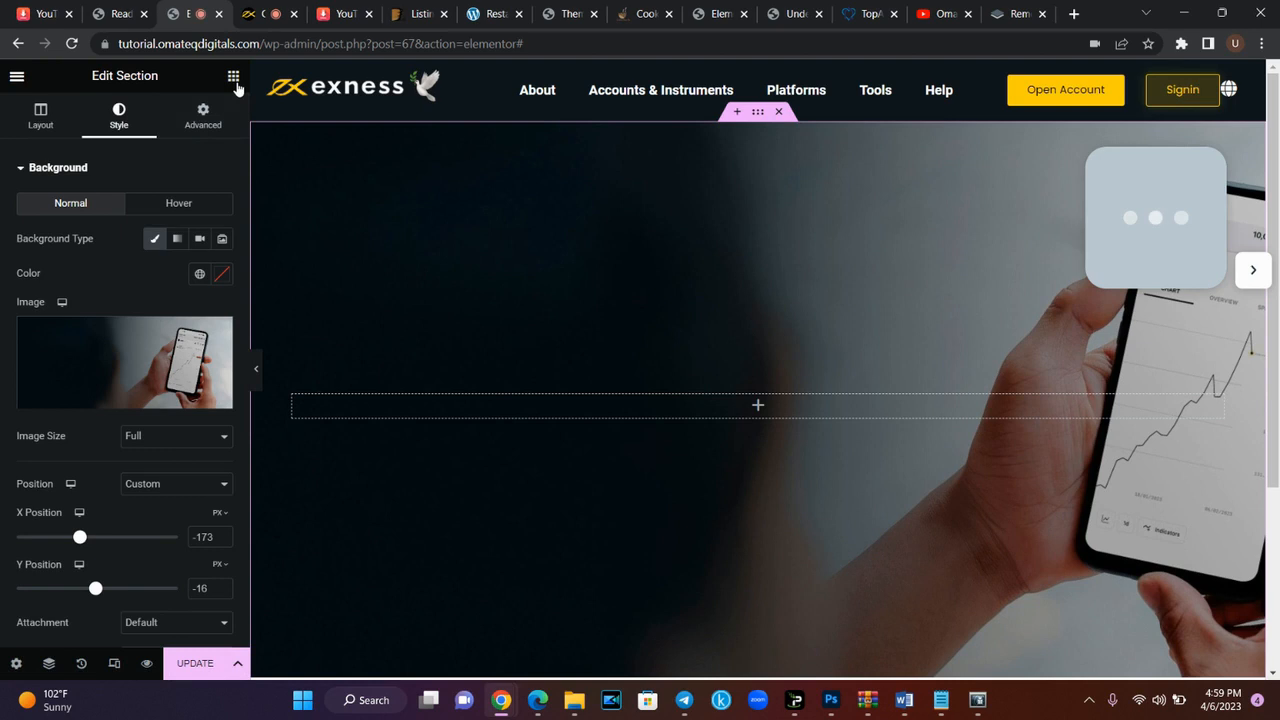
{"action": "mouse_move", "coordinate": [186, 286]}
{"action": "left_mouse_down"}
{"action": "mouse_move", "coordinate": [387, 357]}
{"action": "mouse_move", "coordinate": [190, 261]}
{"action": "mouse_move", "coordinate": [187, 272]}
{"action": "left_mouse_up"}
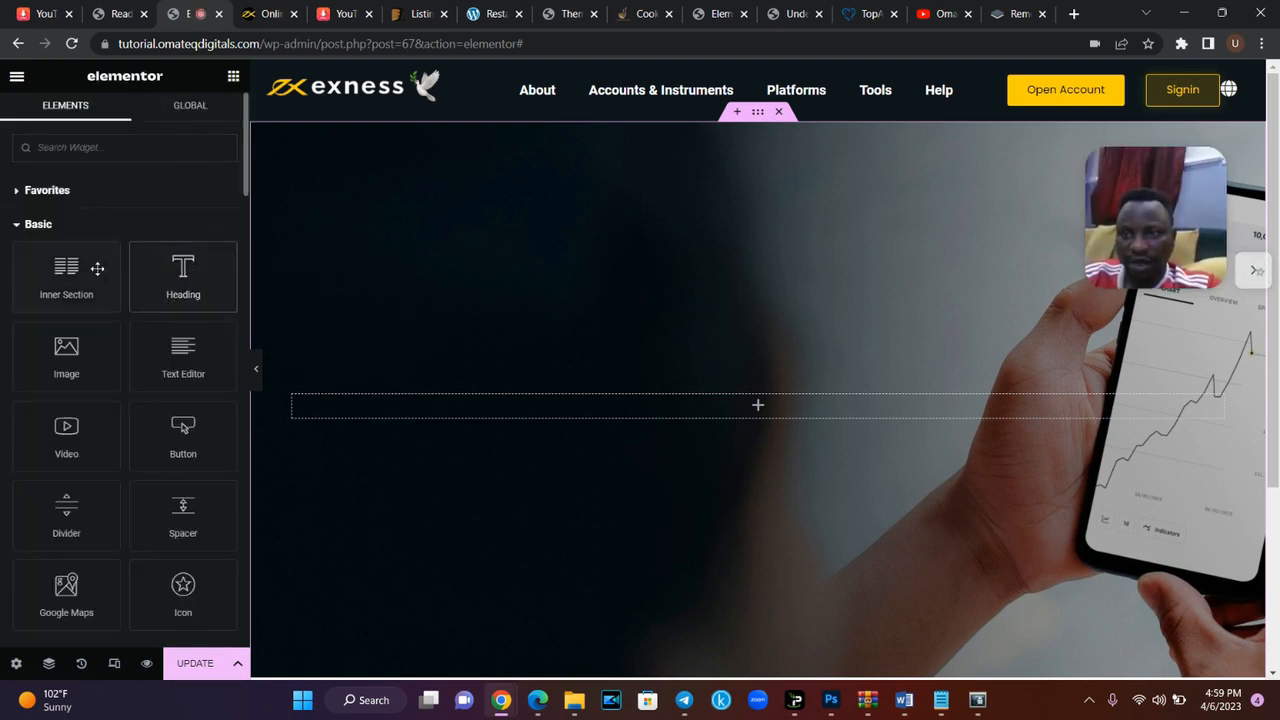
{"action": "left_click_drag", "start_coordinate": [66, 270], "coordinate": [632, 400]}
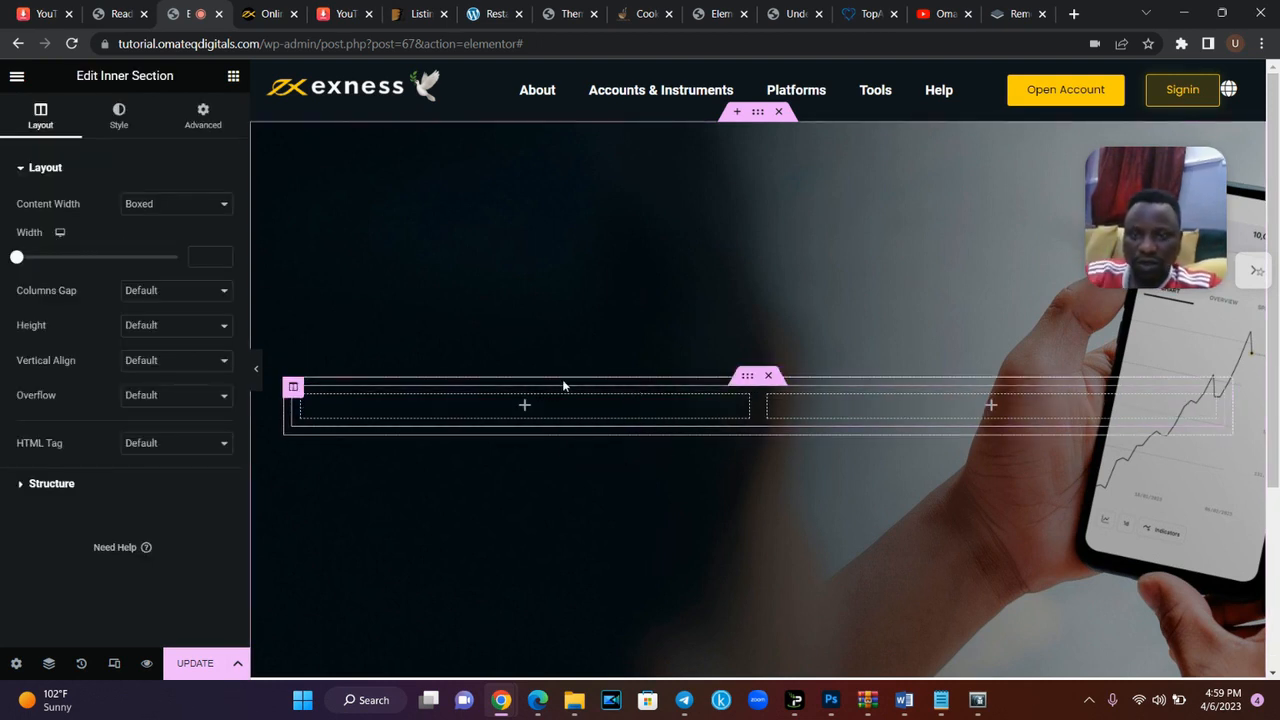
- Add a heading to the inner section's first column with the text "Online trading with better-than-market conditions", copied from the Exness homepage
{"action": "left_click", "coordinate": [233, 78]}
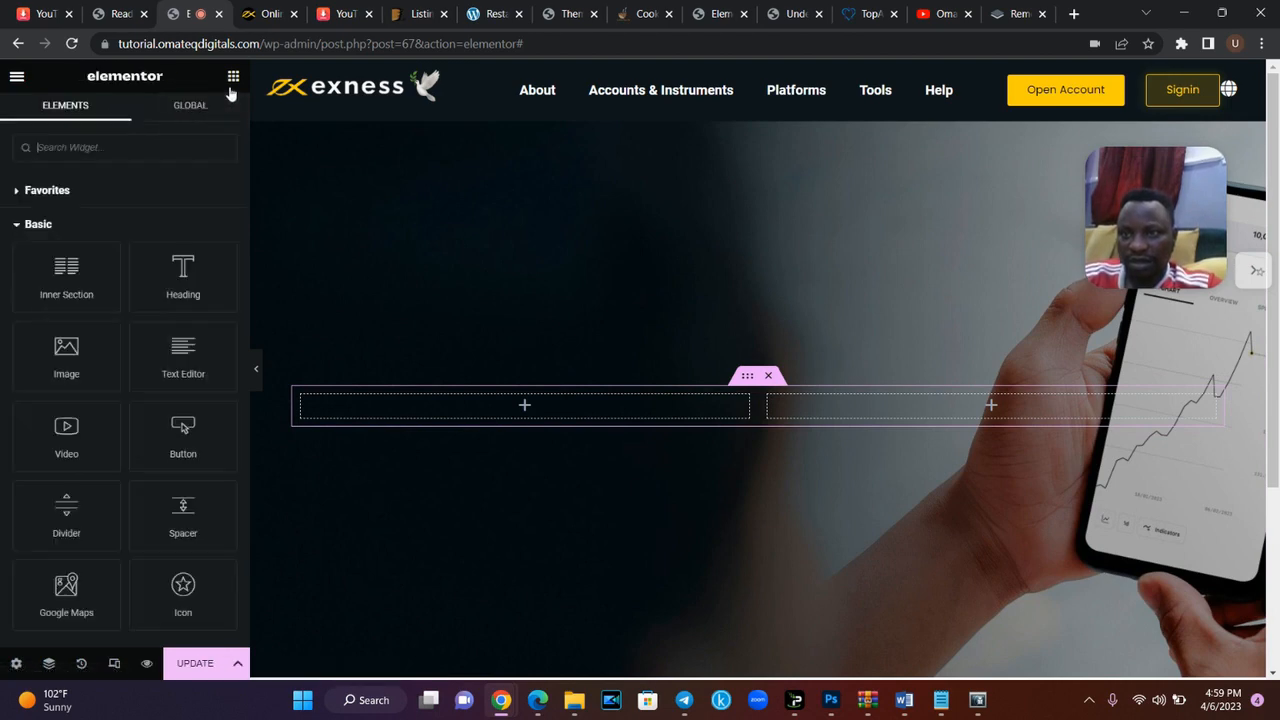
{"action": "left_click_drag", "start_coordinate": [190, 272], "coordinate": [429, 403]}
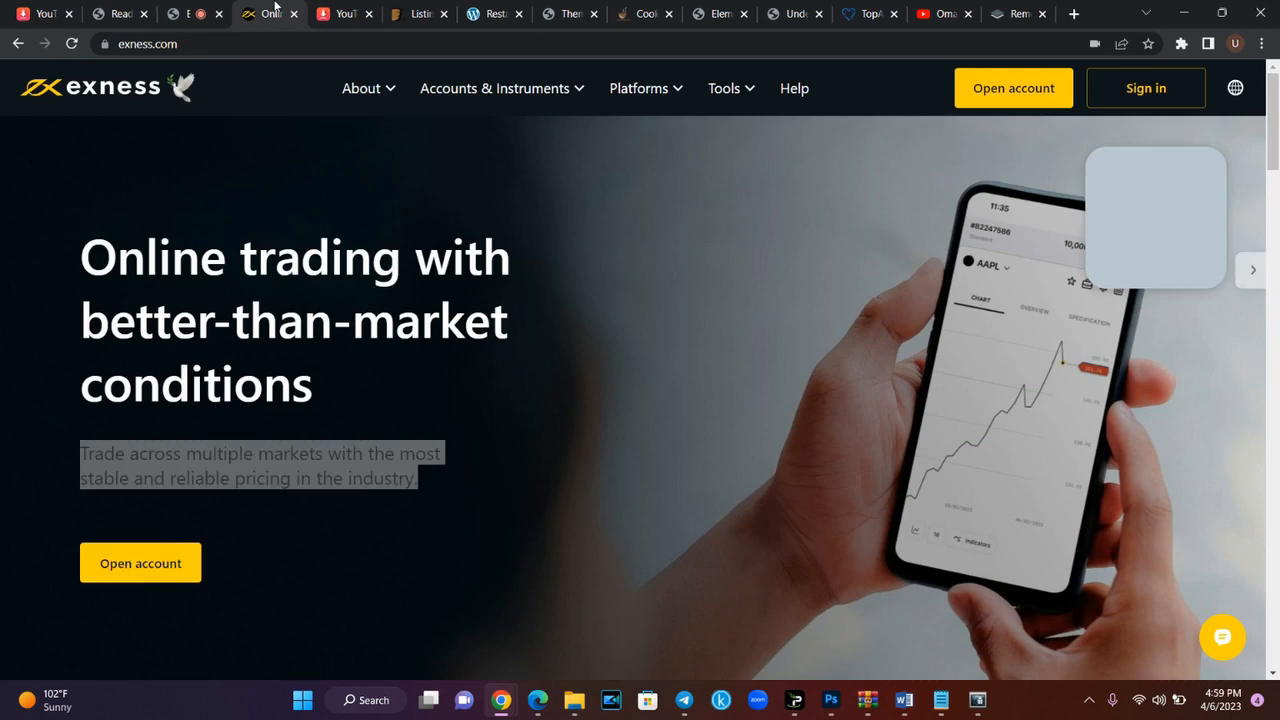
{"action": "left_click", "coordinate": [268, 13]}
{"action": "left_click", "coordinate": [100, 237]}
{"action": "left_click_drag", "start_coordinate": [100, 237], "coordinate": [347, 374]}
{"action": "key", "text": "ctrl+c"}
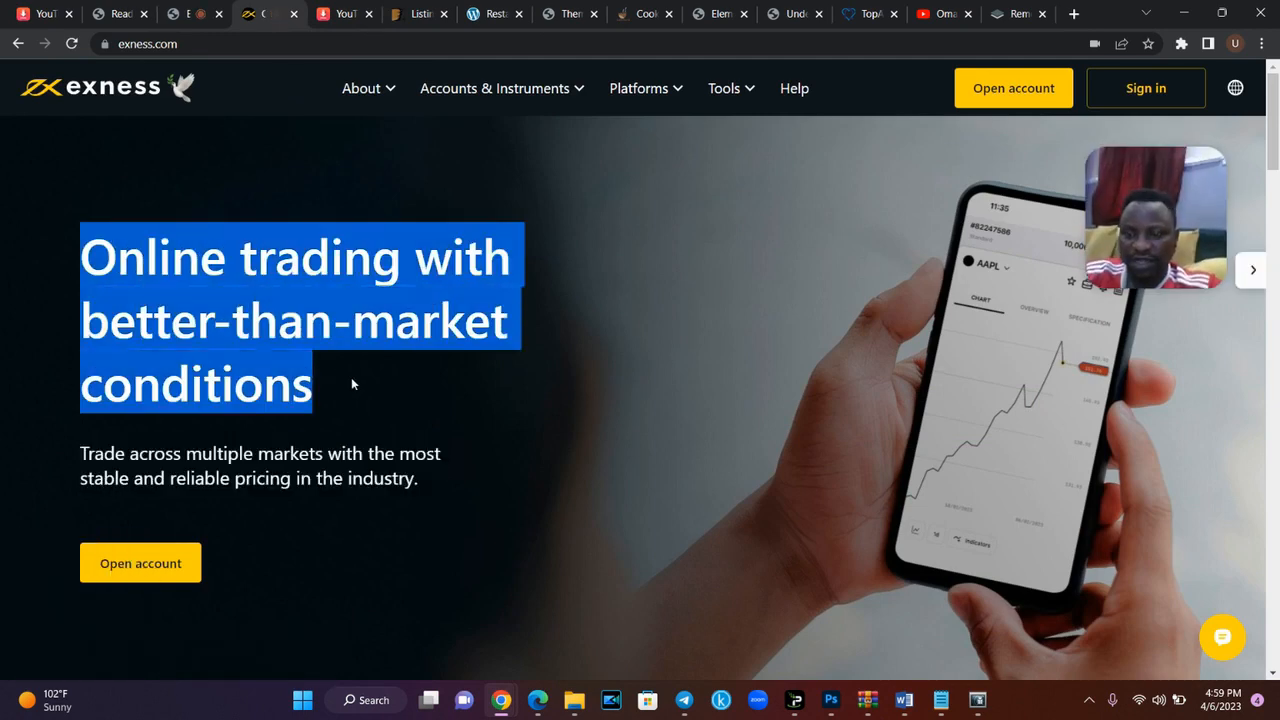
{"action": "left_click", "coordinate": [190, 8]}
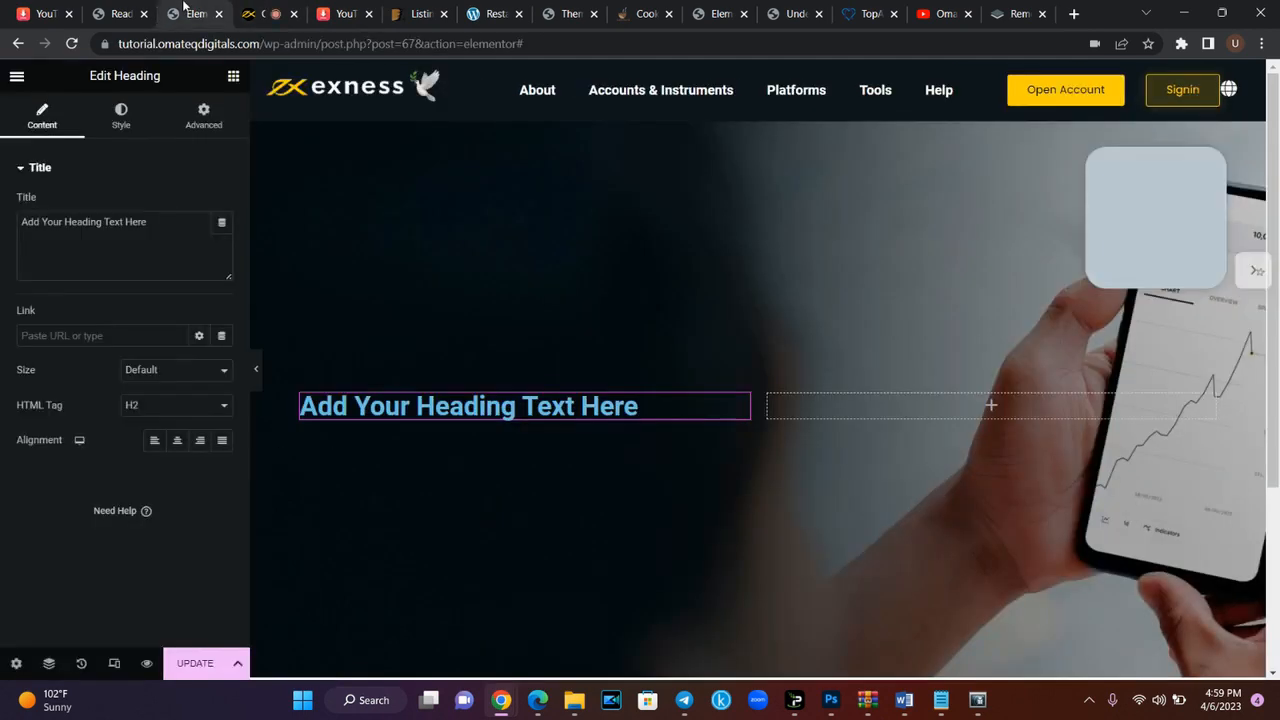
{"action": "left_click", "coordinate": [130, 221]}
{"action": "key", "text": "ctrl+a"}
{"action": "key", "text": "ctrl+v"}
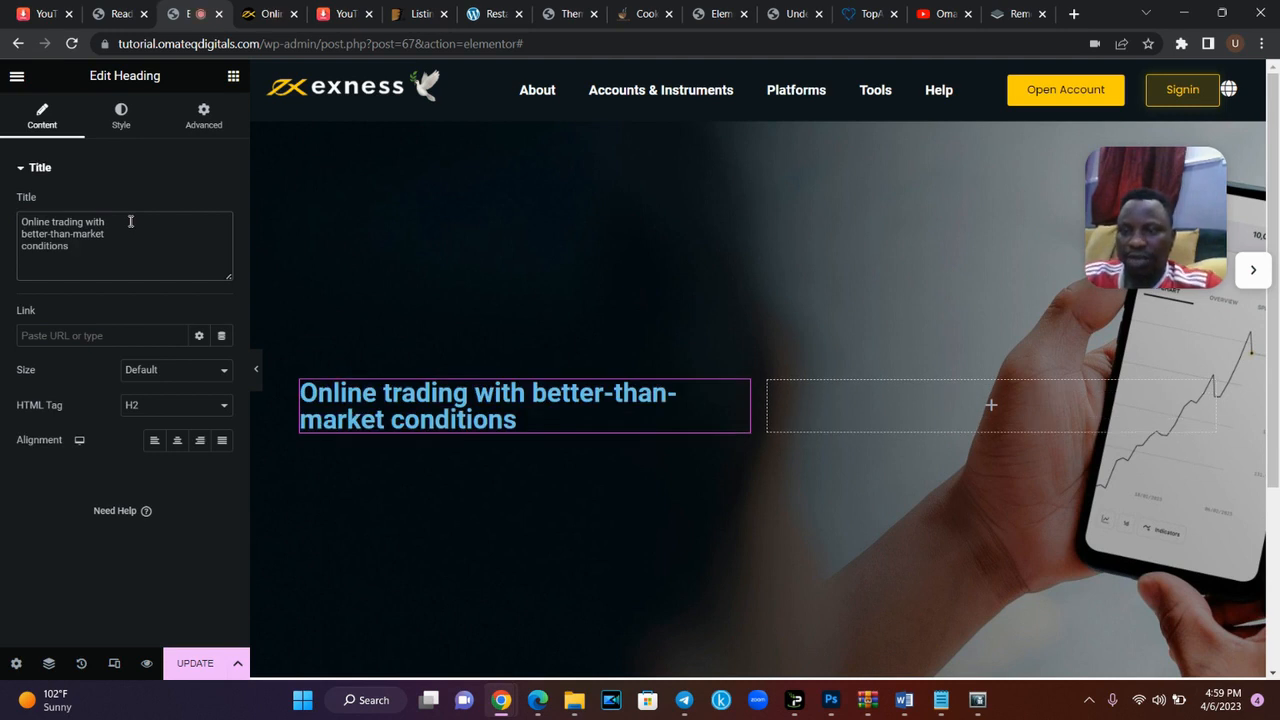
- Change the hero heading's text color to white
{"action": "left_click", "coordinate": [122, 124]}
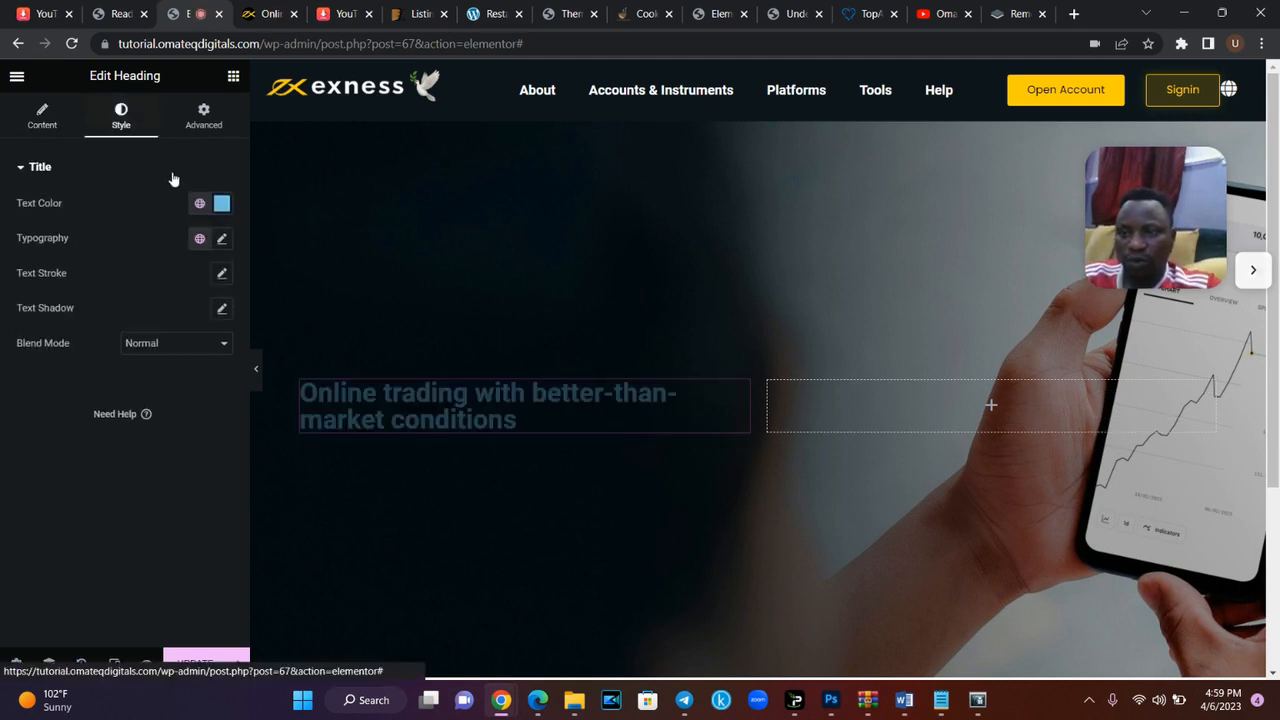
{"action": "left_click", "coordinate": [221, 204]}
{"action": "left_click_drag", "start_coordinate": [120, 331], "coordinate": [8, 267]}
{"action": "left_click", "coordinate": [93, 210]}
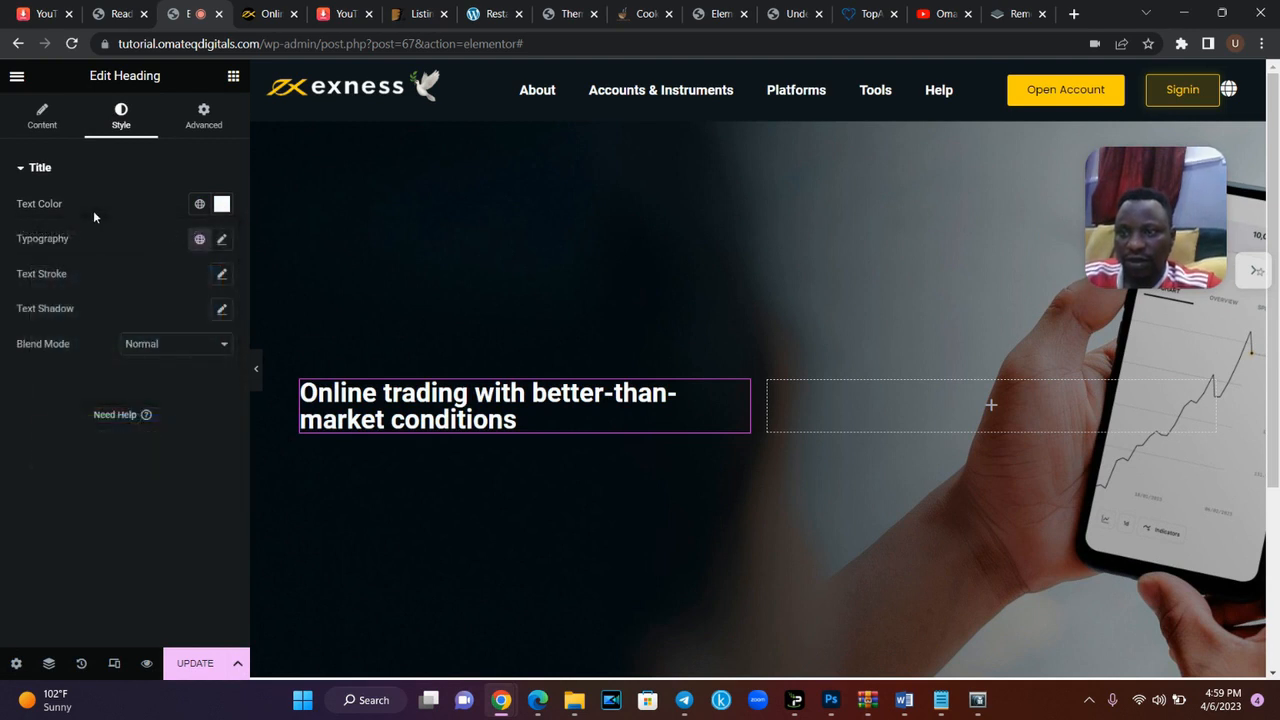
- Set the hero heading's font family to Poppins
{"action": "left_click", "coordinate": [222, 240]}
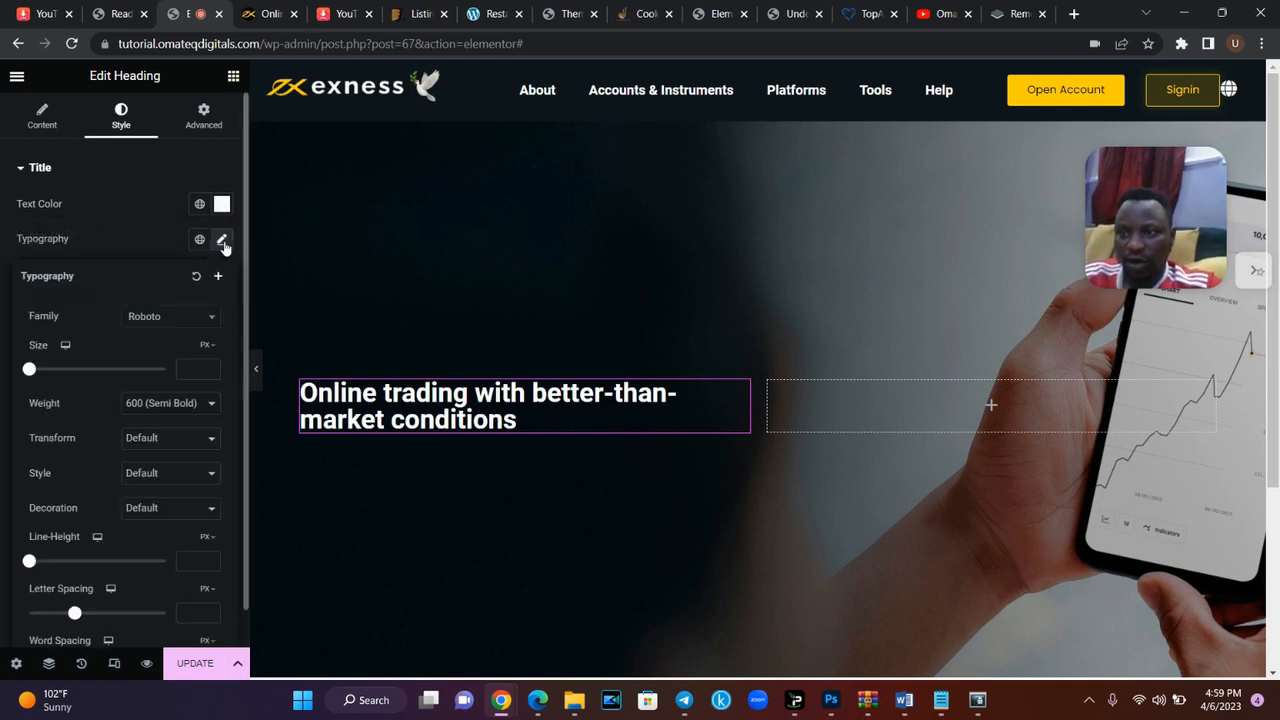
{"action": "left_click", "coordinate": [194, 324]}
{"action": "type", "text": "pop"}
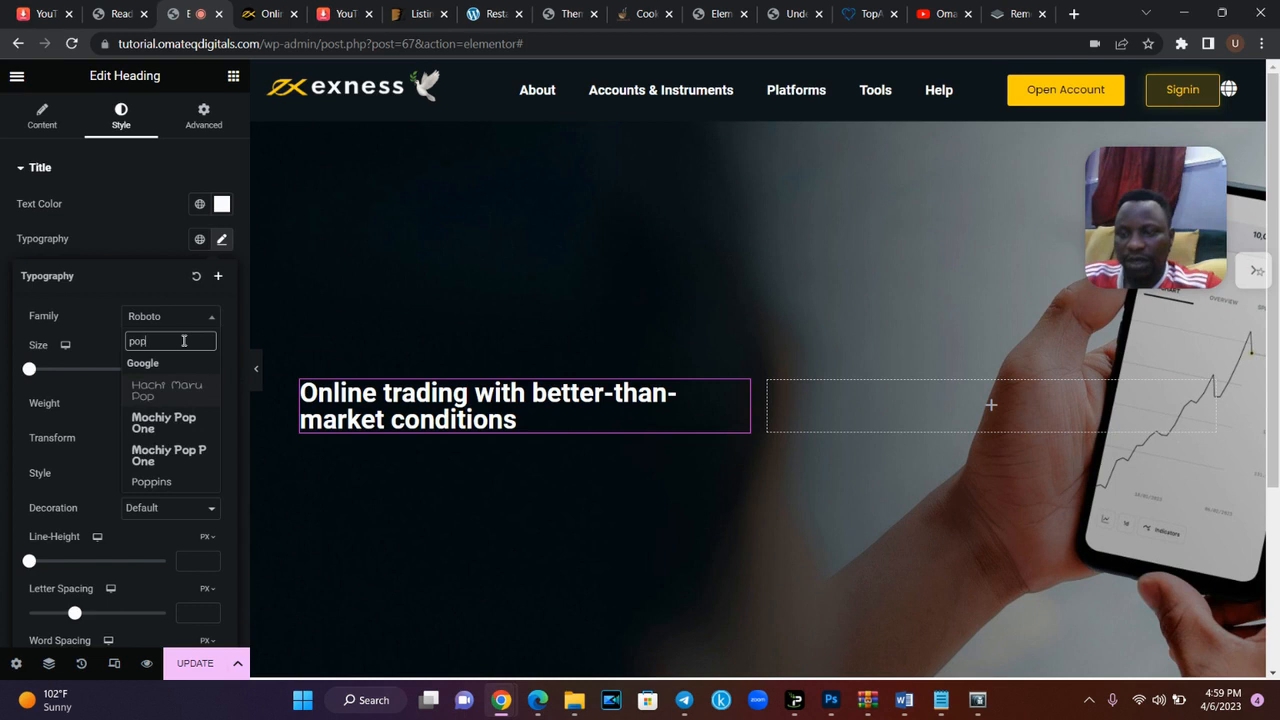
{"action": "left_click", "coordinate": [160, 484]}
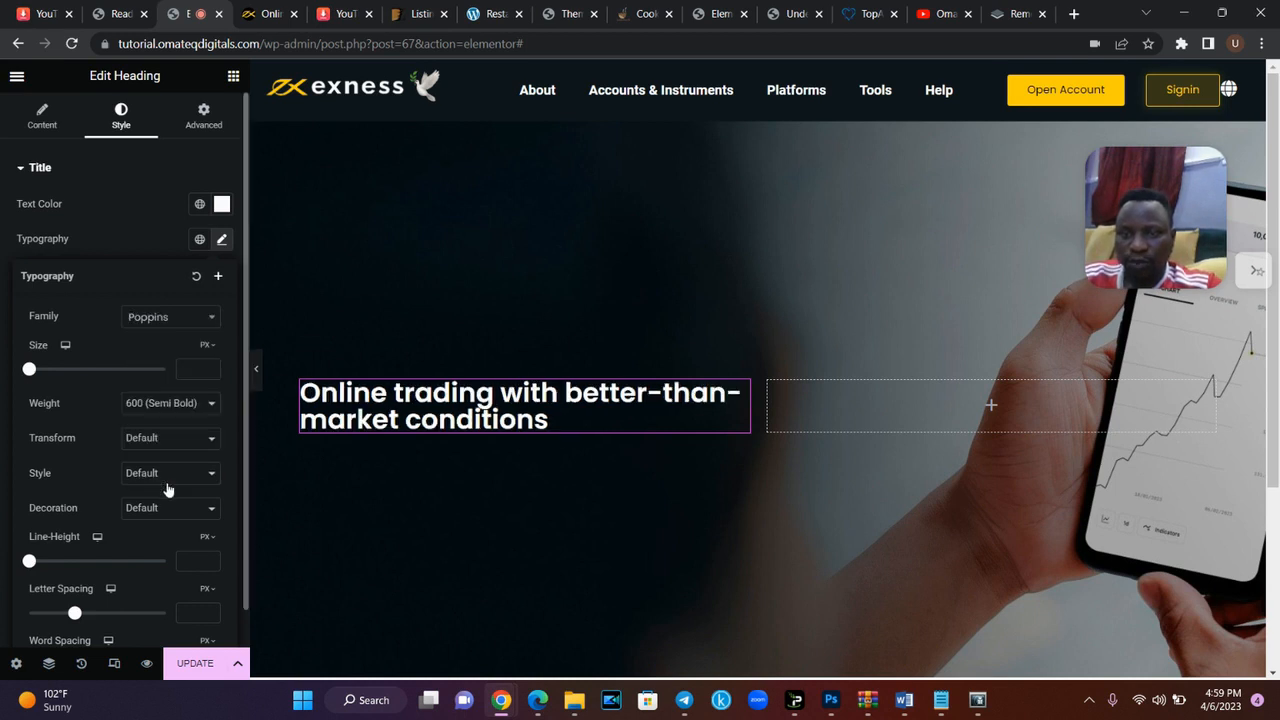
{"action": "left_click", "coordinate": [96, 213]}
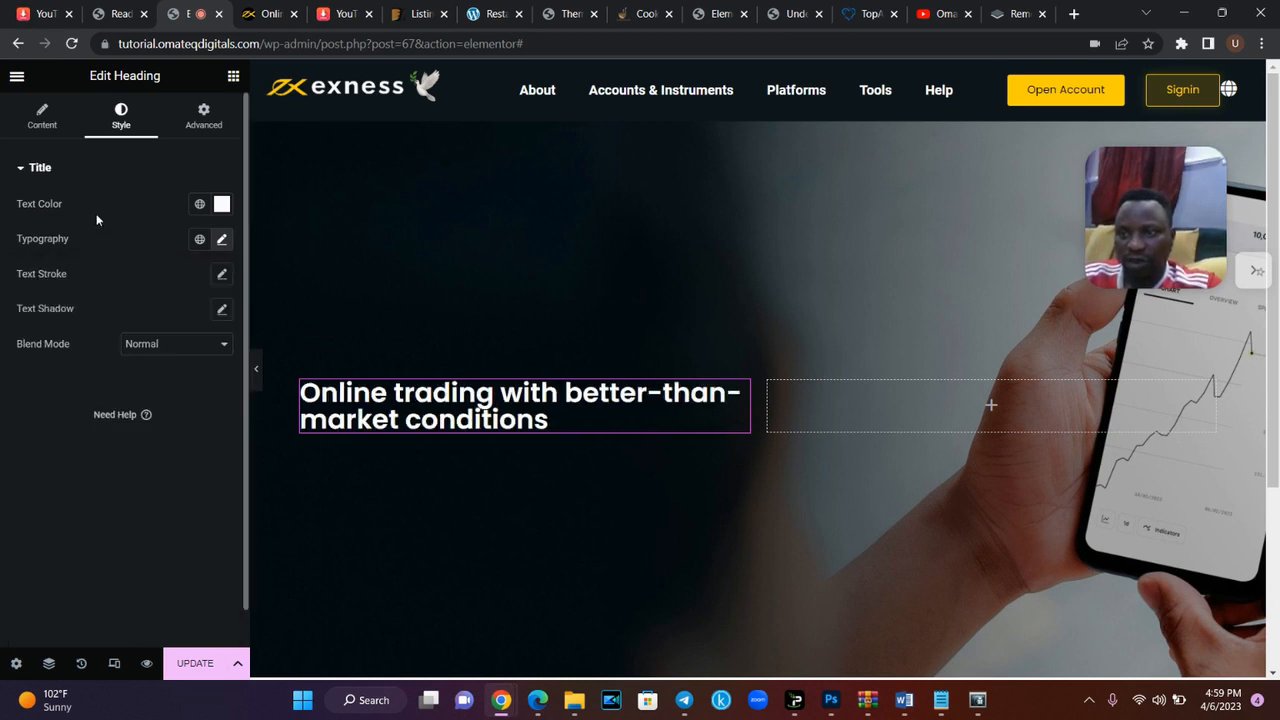
- Match the hero heading to the Exness reference with a font size of 52 px and a line height of 68 px
{"action": "left_click", "coordinate": [223, 242]}
{"action": "left_click", "coordinate": [265, 13]}
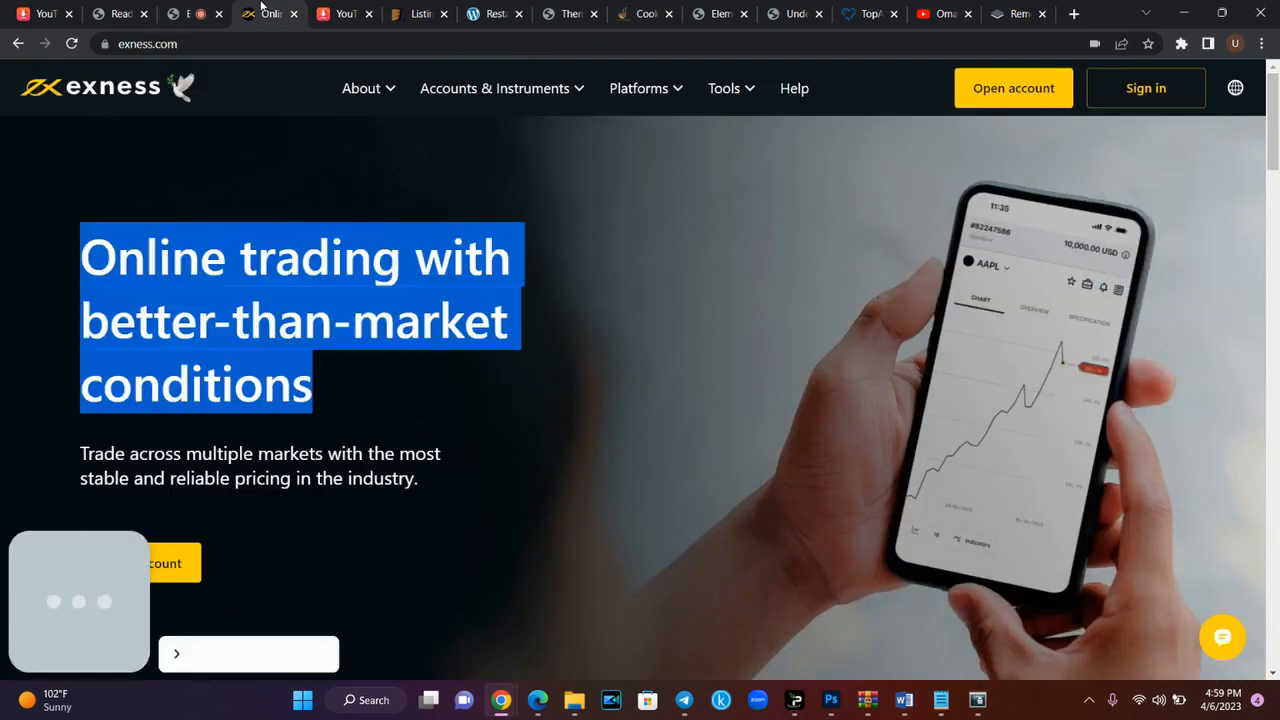
{"action": "left_click", "coordinate": [195, 10]}
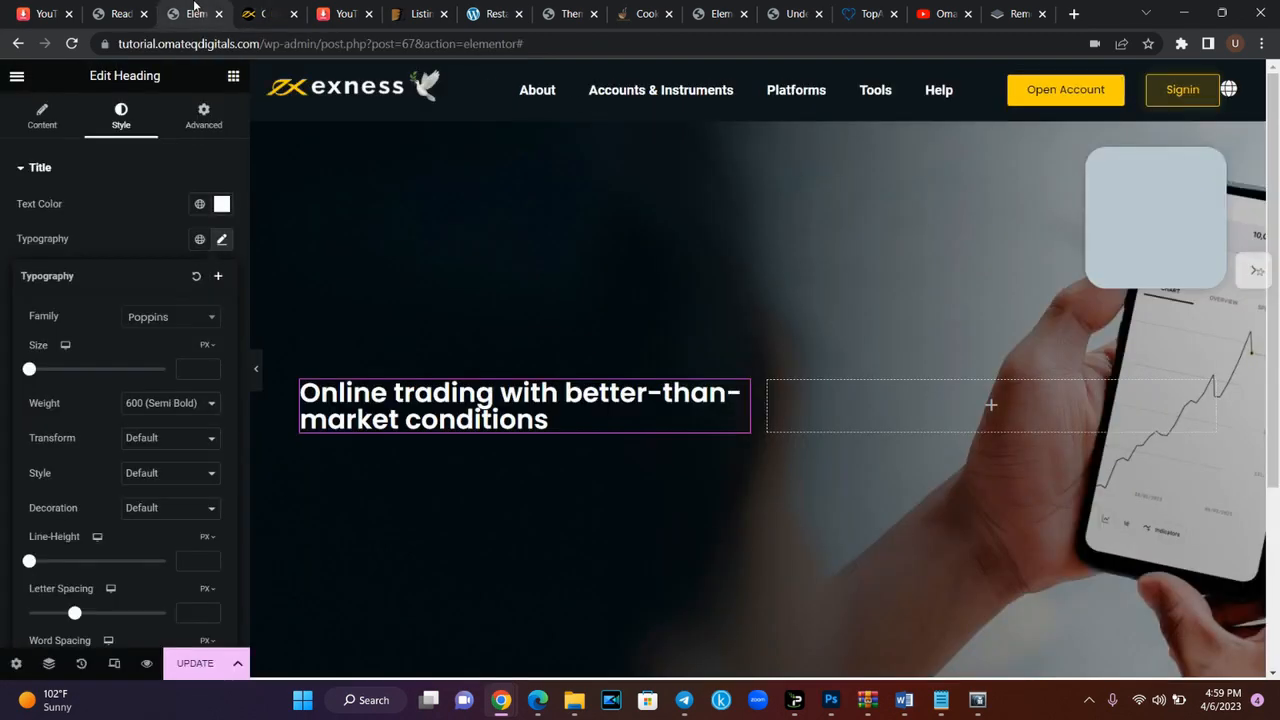
{"action": "left_click_drag", "start_coordinate": [30, 369], "coordinate": [68, 377]}
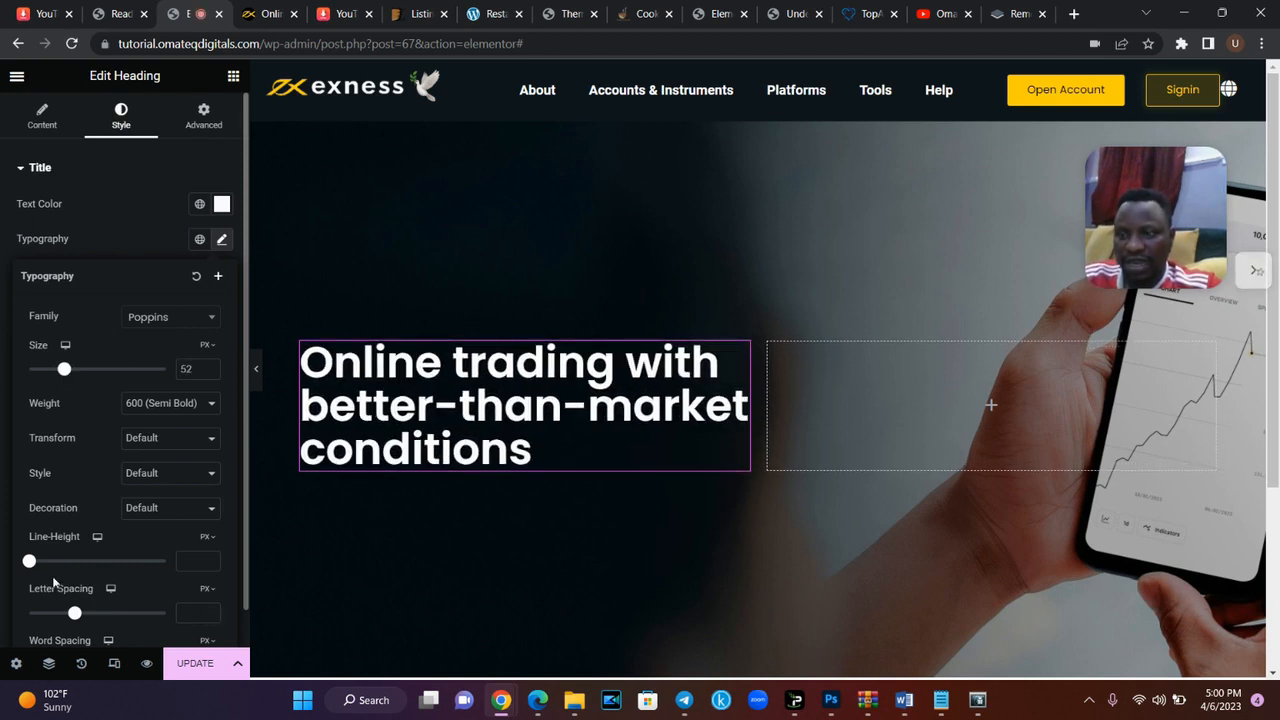
{"action": "left_click_drag", "start_coordinate": [32, 566], "coordinate": [124, 570]}
- Add a text editor widget below the heading reading "Trade across multiple markets with the most stable and reliable pricing in the industry."
{"action": "key", "text": "ctrl+Tab"}
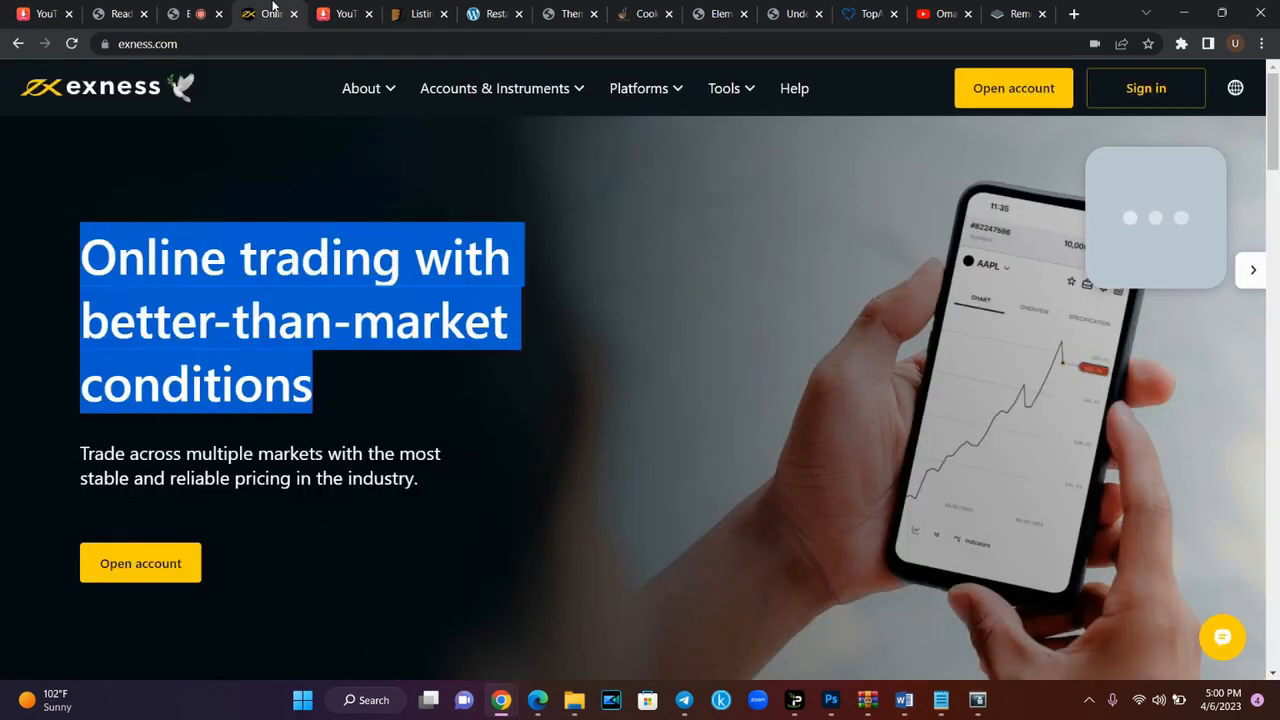
{"action": "left_click_drag", "start_coordinate": [431, 483], "coordinate": [88, 453]}
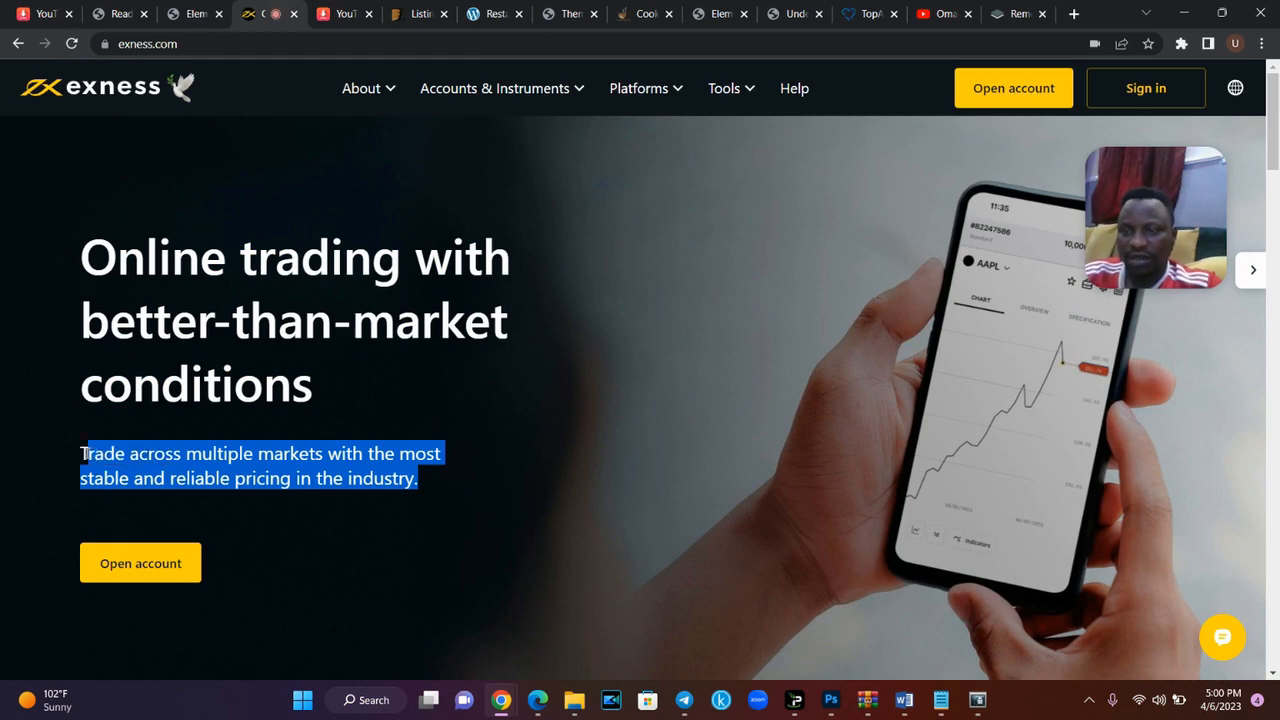
{"action": "left_click", "coordinate": [195, 13]}
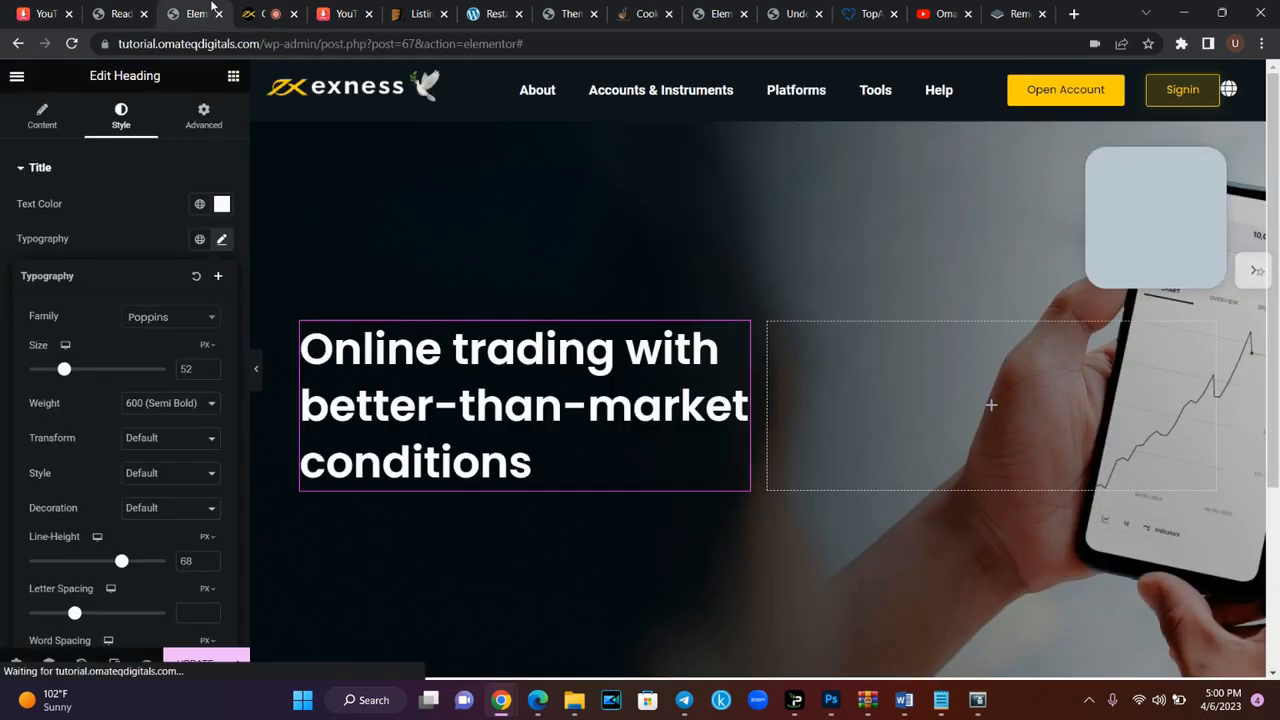
{"action": "left_click", "coordinate": [233, 76]}
{"action": "left_click_drag", "start_coordinate": [170, 343], "coordinate": [374, 464]}
{"action": "key", "text": "ctrl+a"}
{"action": "type", "text": "Trade across multiple markets with the most stable and reliable pricing in the industry."}
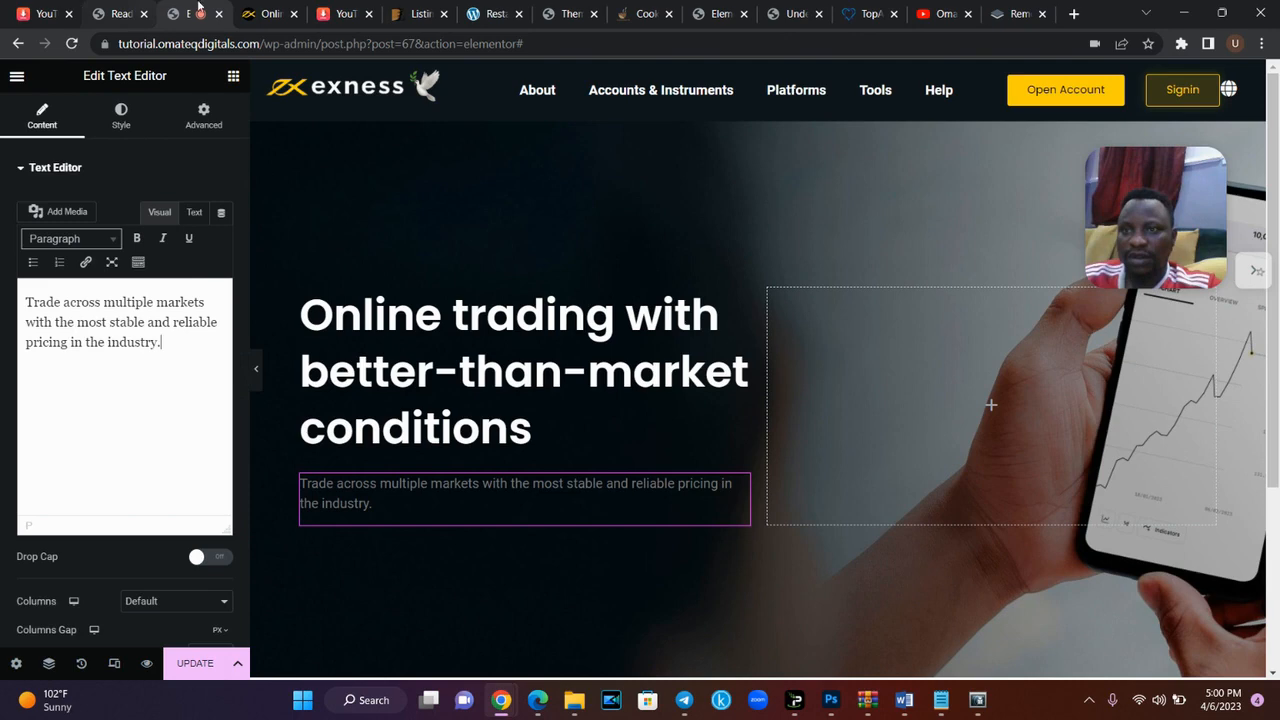
- Change the hero paragraph's text color to near-white #F8F8F8, in line with the Exness reference
{"action": "left_click", "coordinate": [265, 10]}
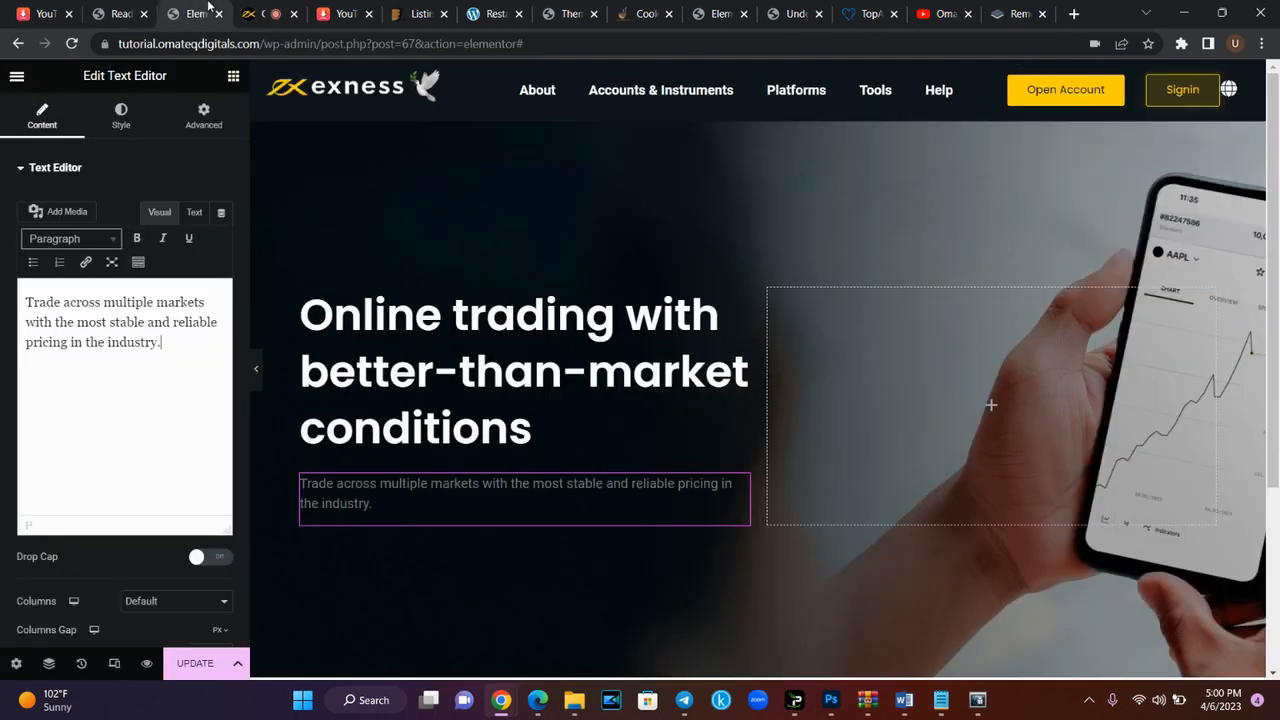
{"action": "left_click", "coordinate": [196, 14]}
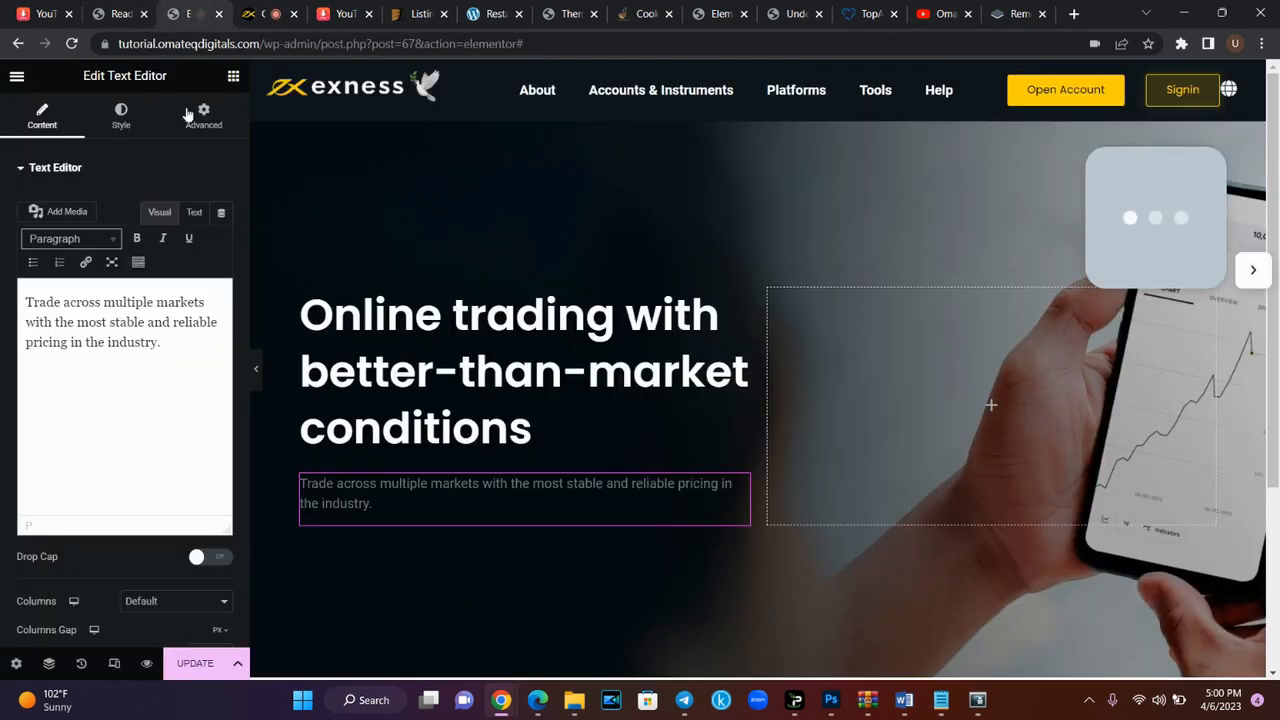
{"action": "left_click", "coordinate": [121, 118]}
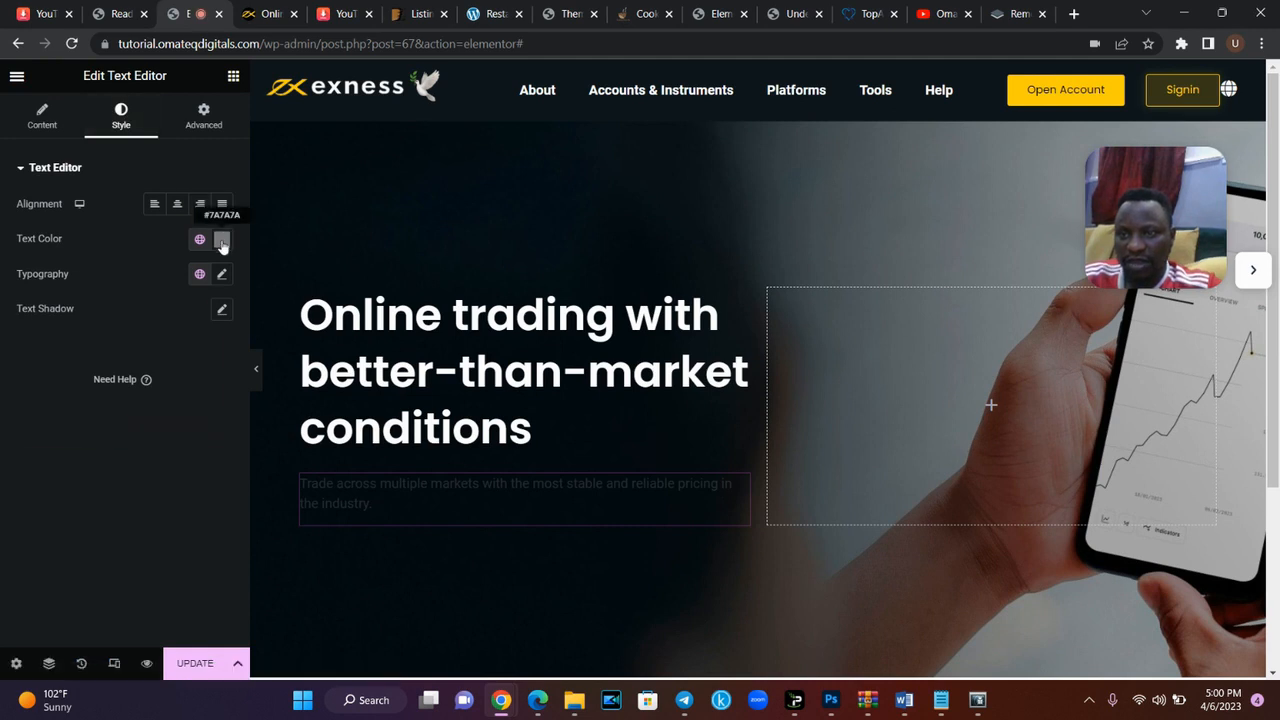
{"action": "left_click", "coordinate": [221, 238]}
{"action": "left_click_drag", "start_coordinate": [106, 408], "coordinate": [12, 305]}
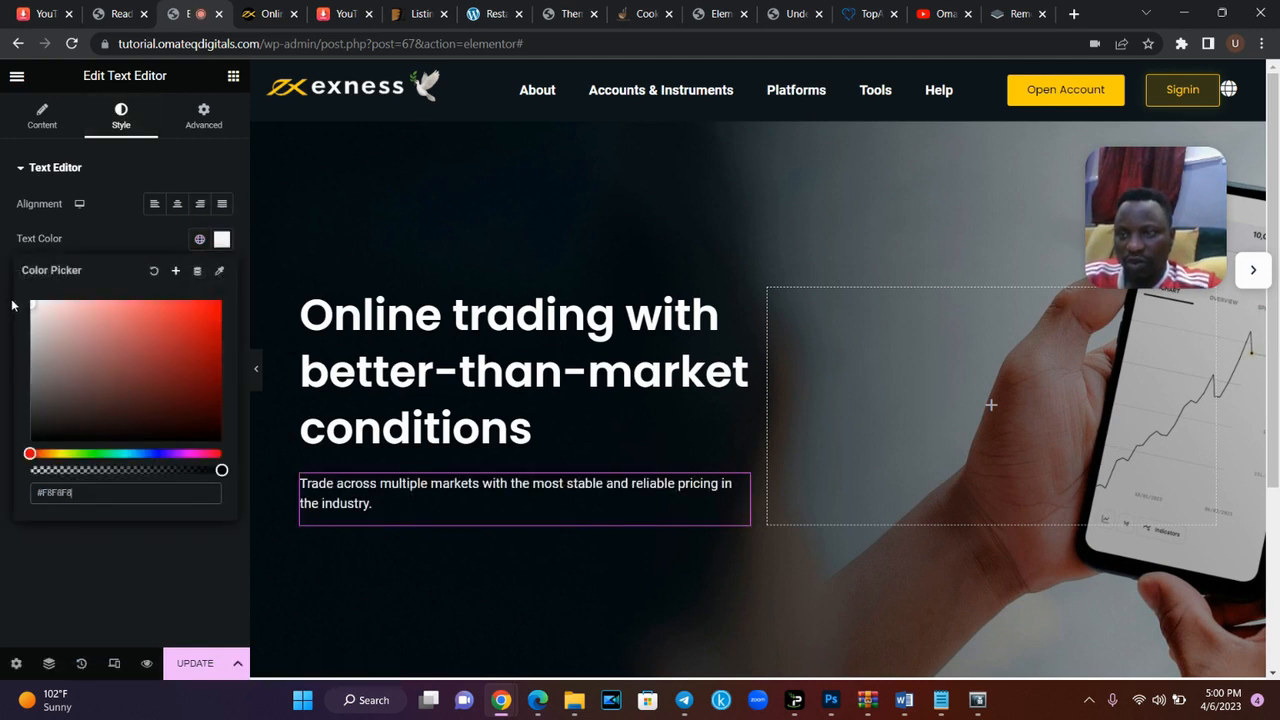
{"action": "left_click", "coordinate": [98, 246]}
- Set the hero paragraph's typography to Poppins at 23 px
{"action": "left_click", "coordinate": [221, 273]}
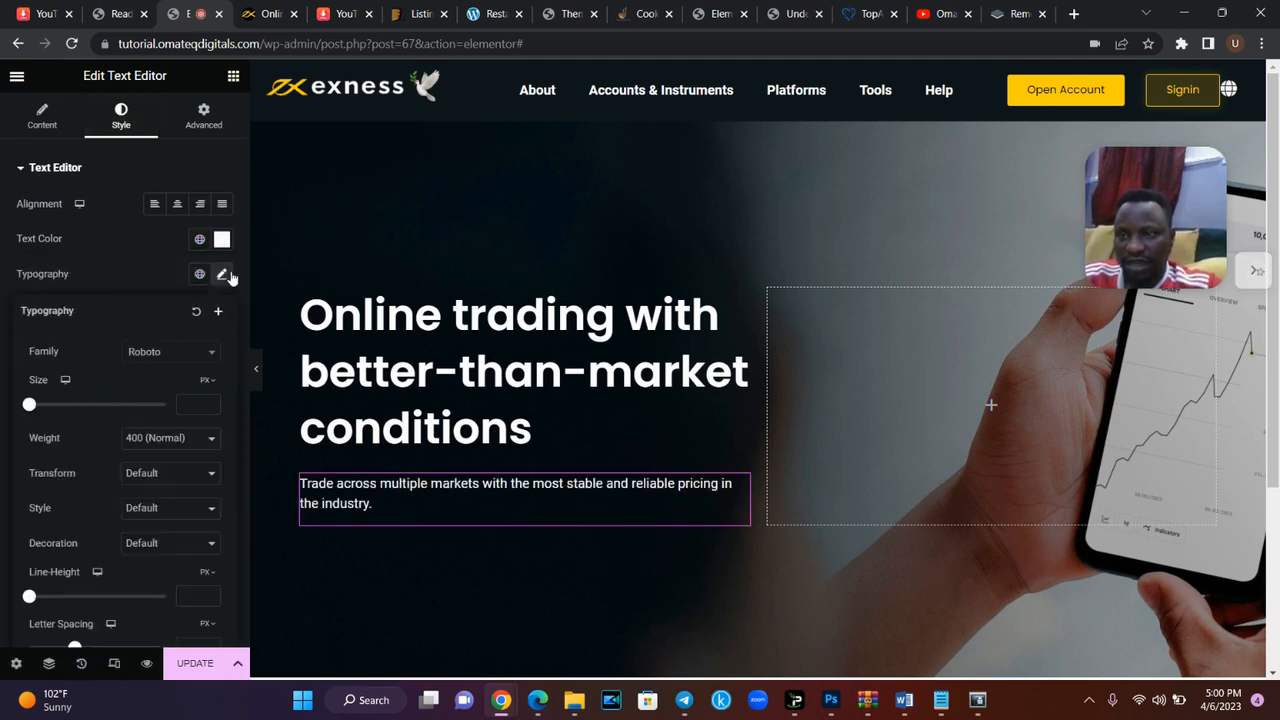
{"action": "left_click", "coordinate": [168, 355]}
{"action": "type", "text": "pop"}
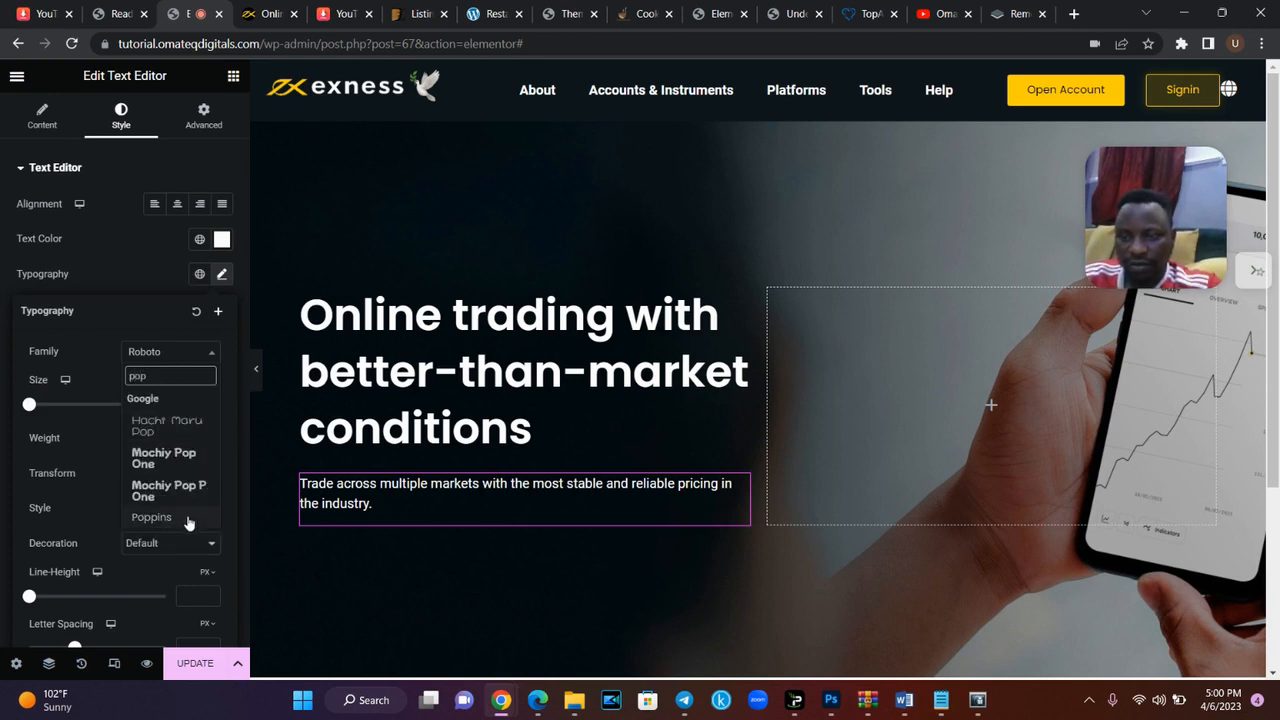
{"action": "left_click", "coordinate": [152, 517]}
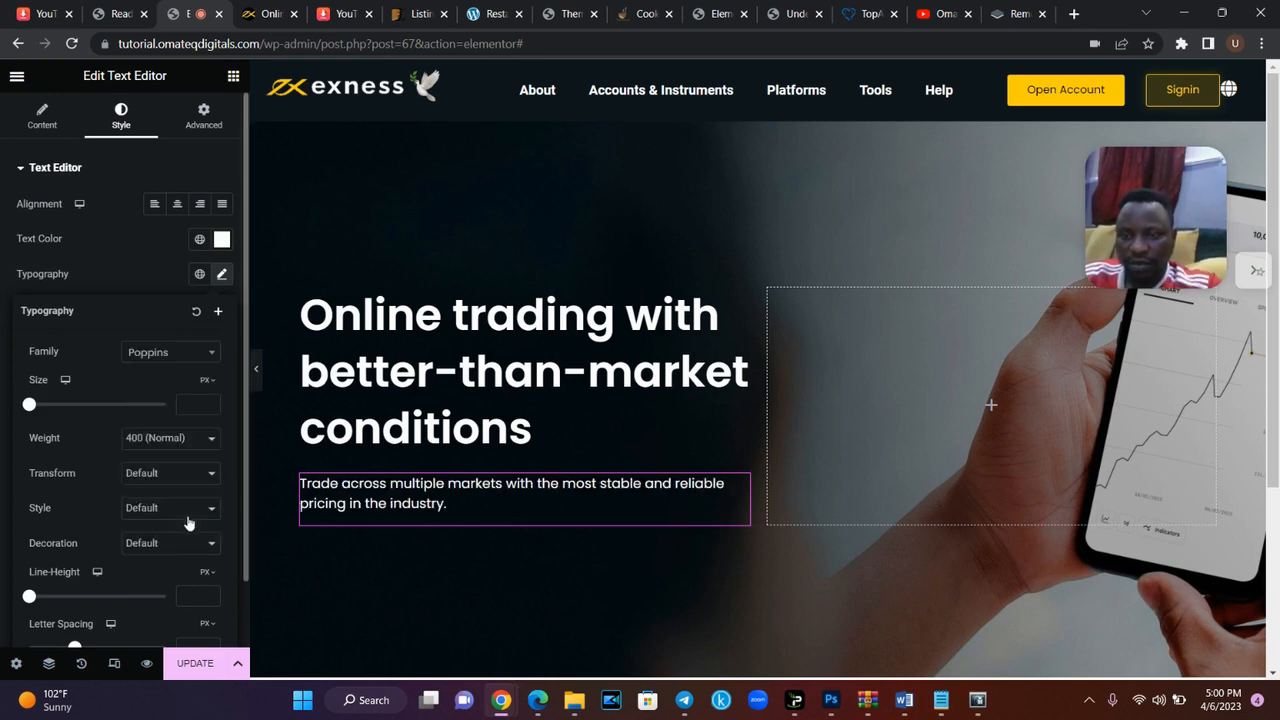
{"action": "left_click_drag", "start_coordinate": [30, 416], "coordinate": [46, 418]}
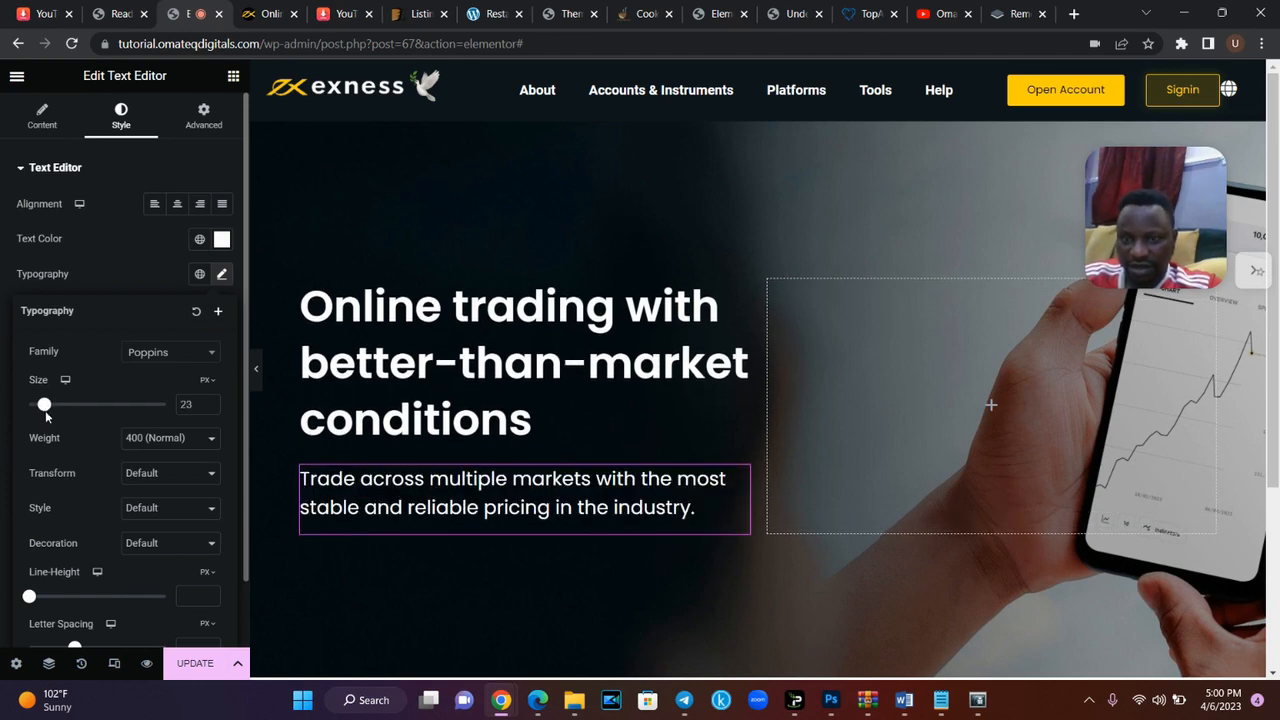
- Compare the hero paragraph with the Exness reference and check the button below it there
{"action": "left_click", "coordinate": [262, 14]}
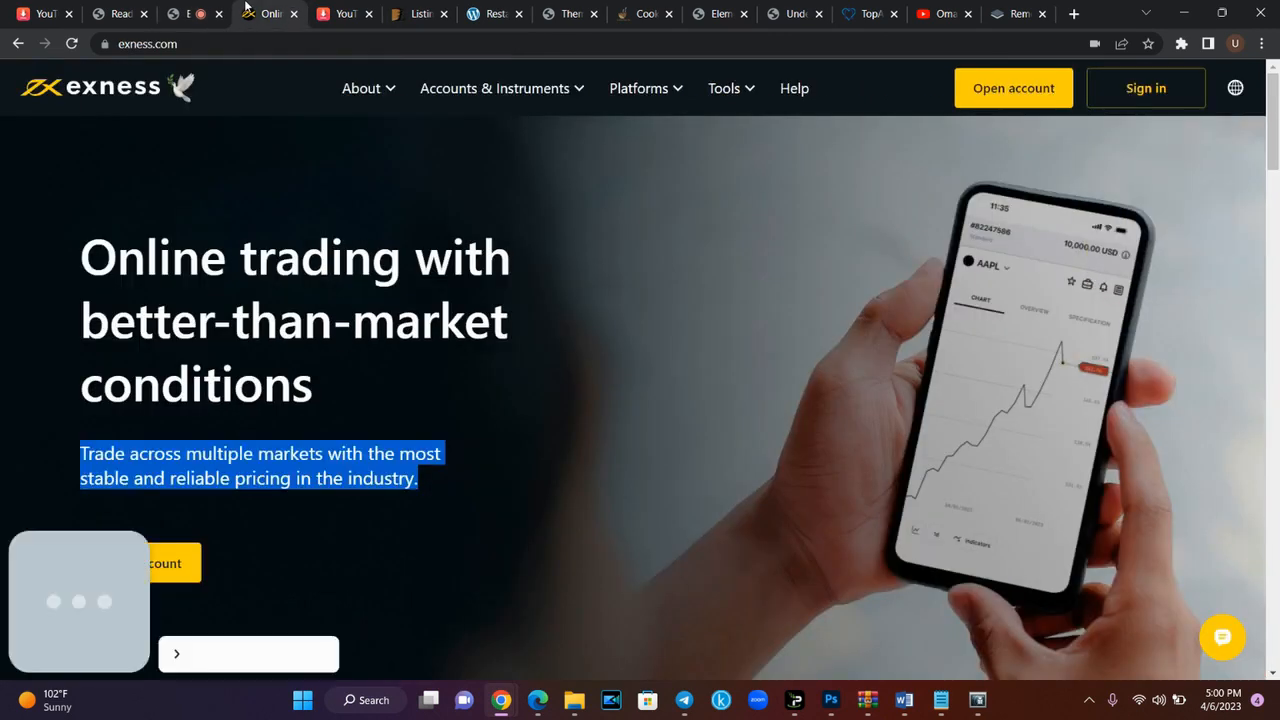
{"action": "left_click", "coordinate": [389, 418]}
{"action": "left_click", "coordinate": [188, 14]}
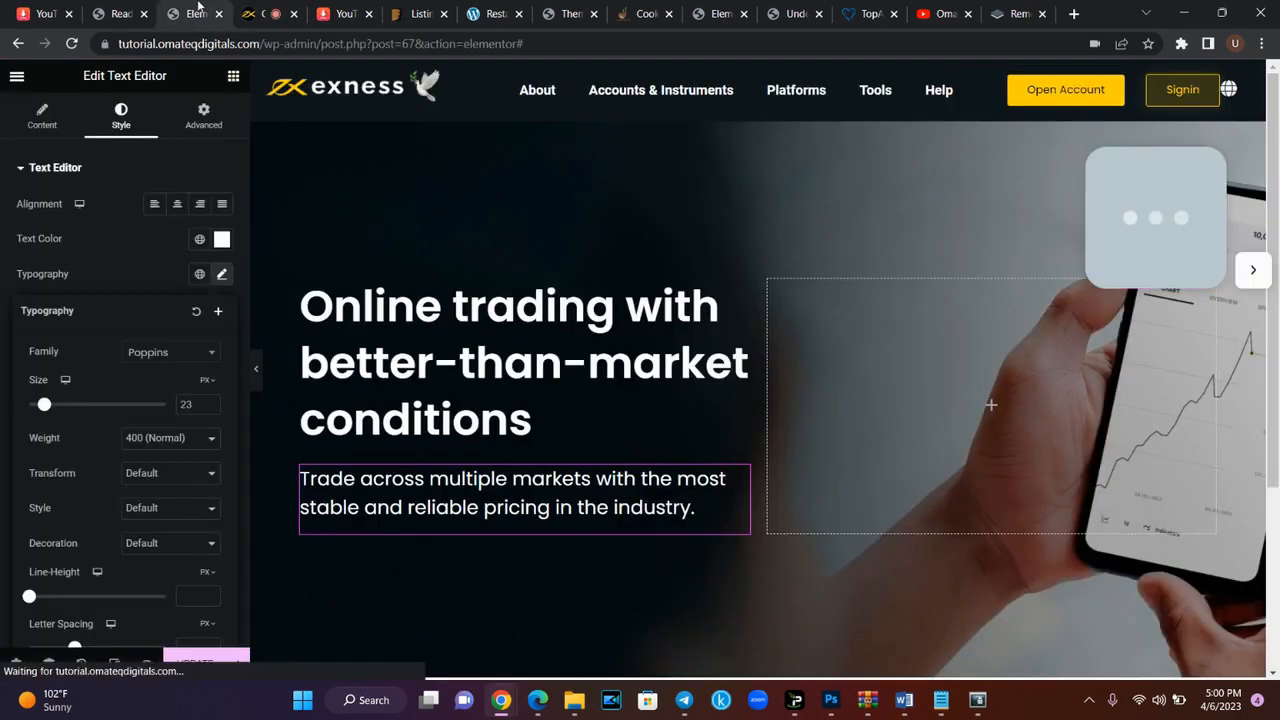
{"action": "left_click", "coordinate": [233, 76]}
{"action": "left_click_drag", "start_coordinate": [182, 428], "coordinate": [188, 458]}
{"action": "left_click", "coordinate": [268, 13]}
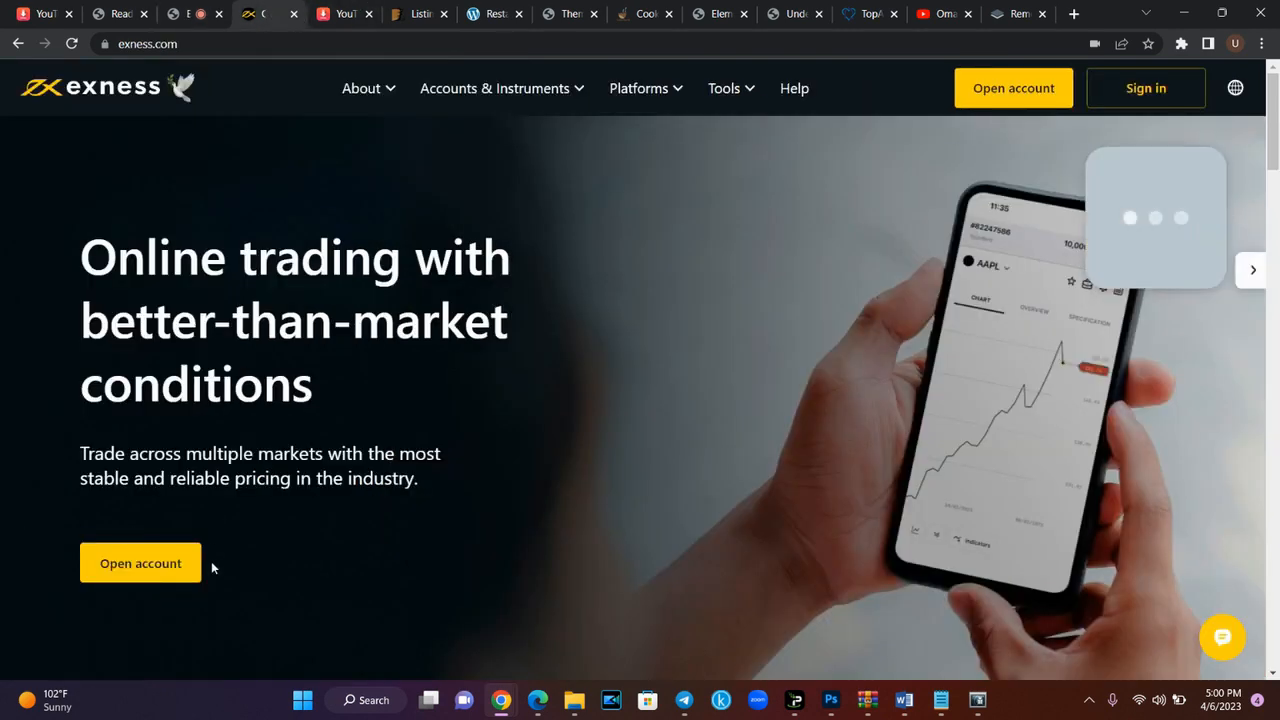
{"action": "left_click", "coordinate": [164, 9]}
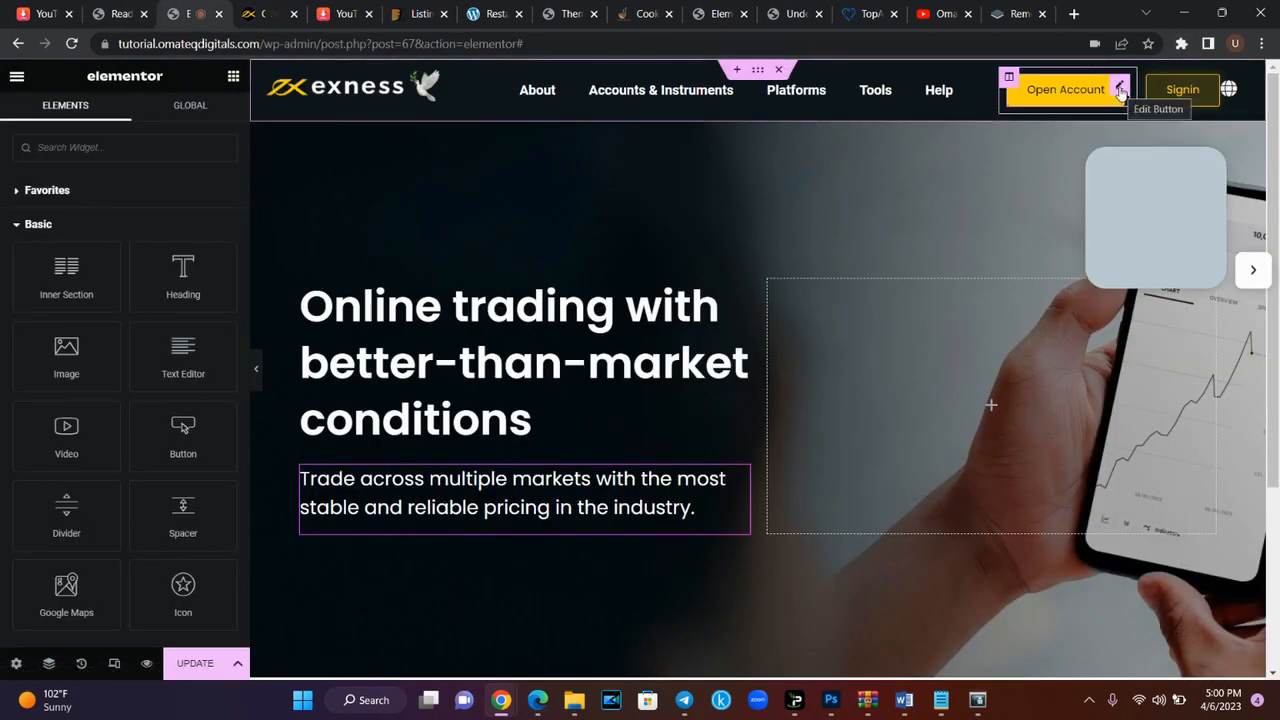
- Copy the header's Open Account button and paste it below the hero paragraph
{"action": "right_click", "coordinate": [1121, 90]}
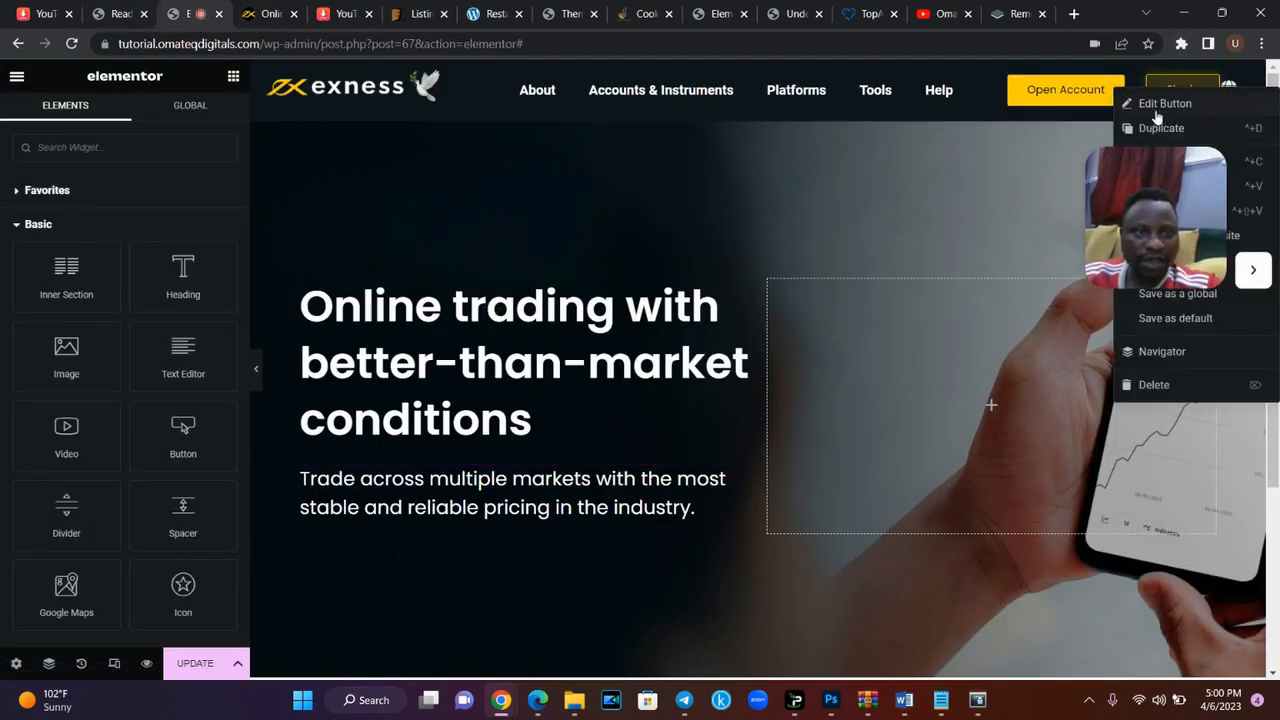
{"action": "left_click_drag", "start_coordinate": [1182, 177], "coordinate": [1182, 342]}
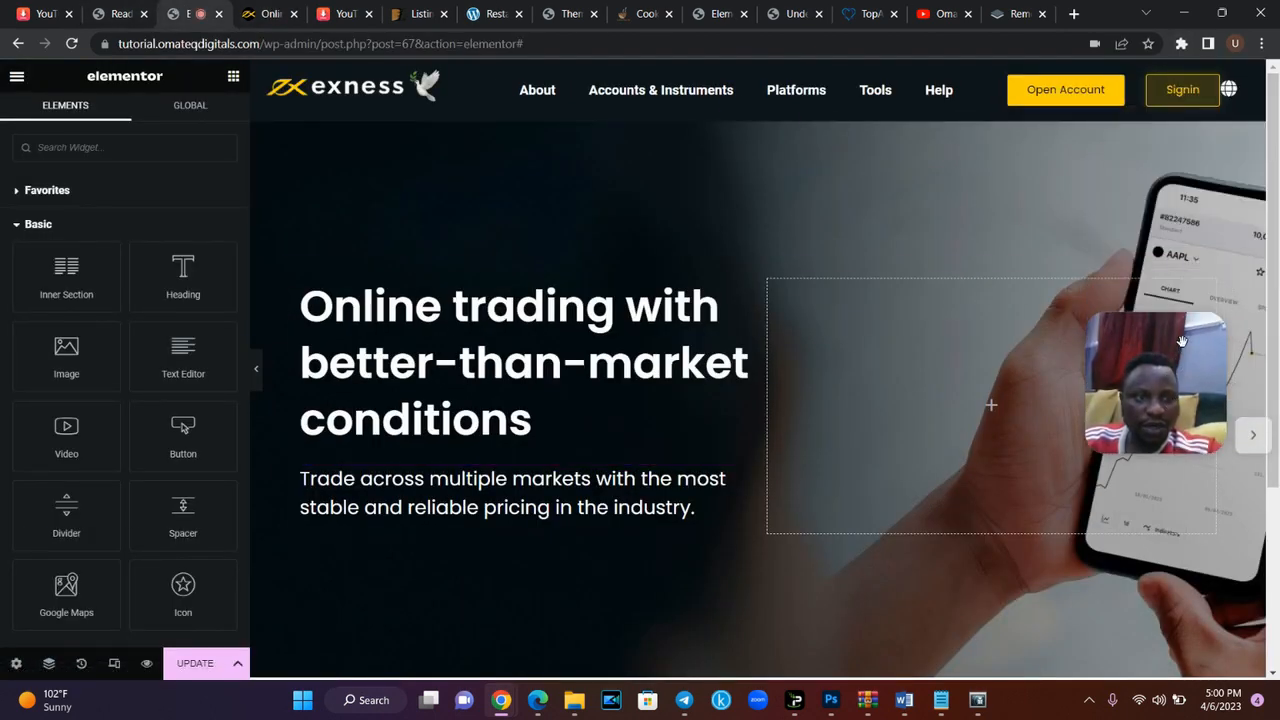
{"action": "right_click", "coordinate": [1110, 89]}
{"action": "left_click", "coordinate": [1133, 154]}
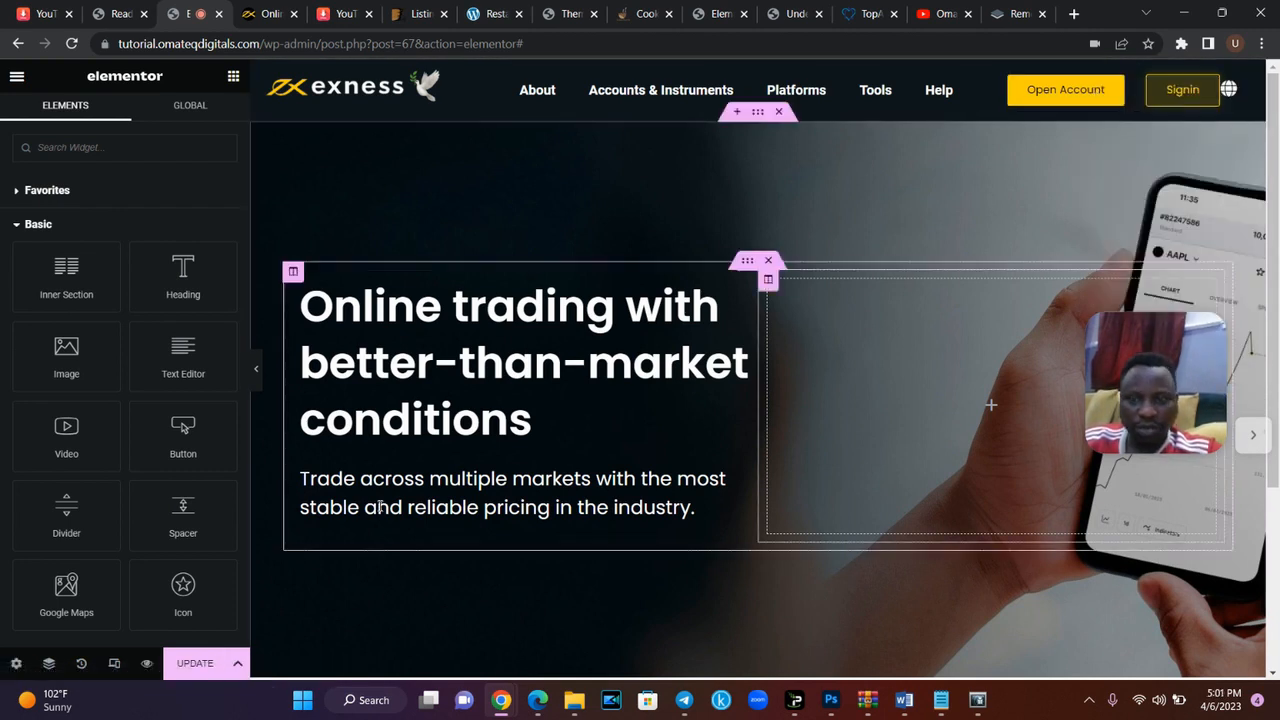
{"action": "right_click", "coordinate": [325, 552]}
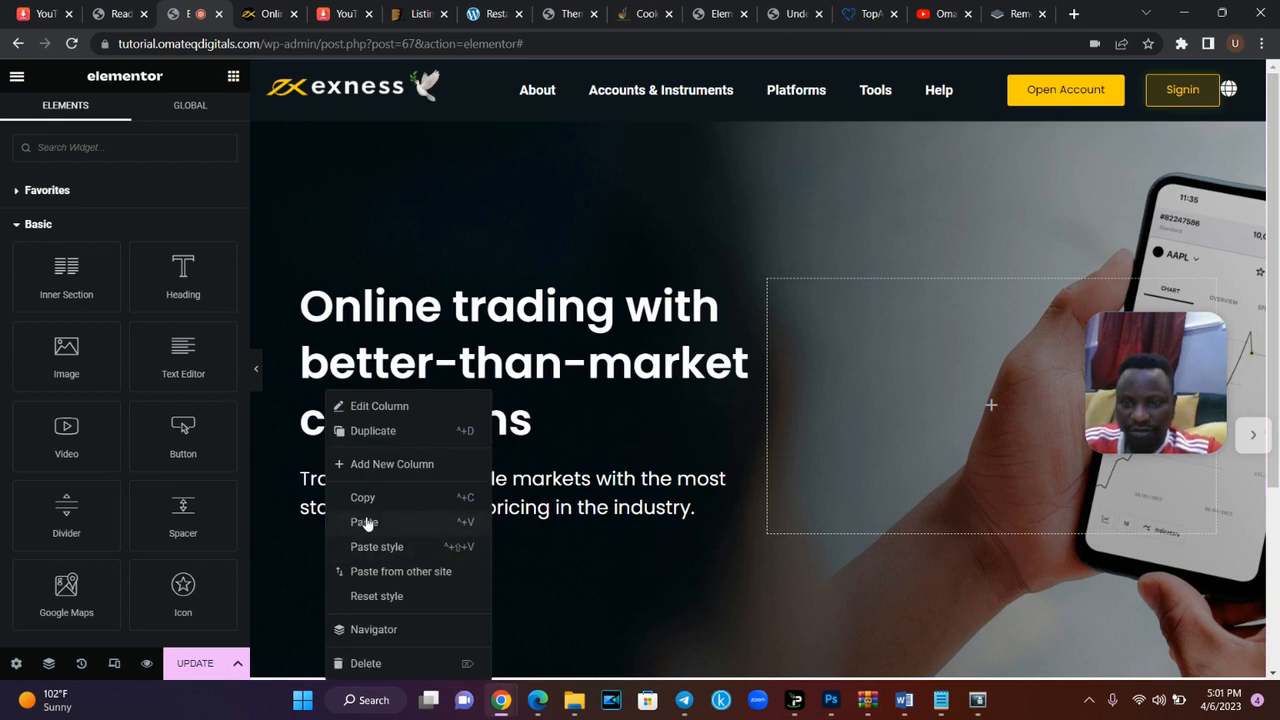
{"action": "left_click", "coordinate": [365, 523]}
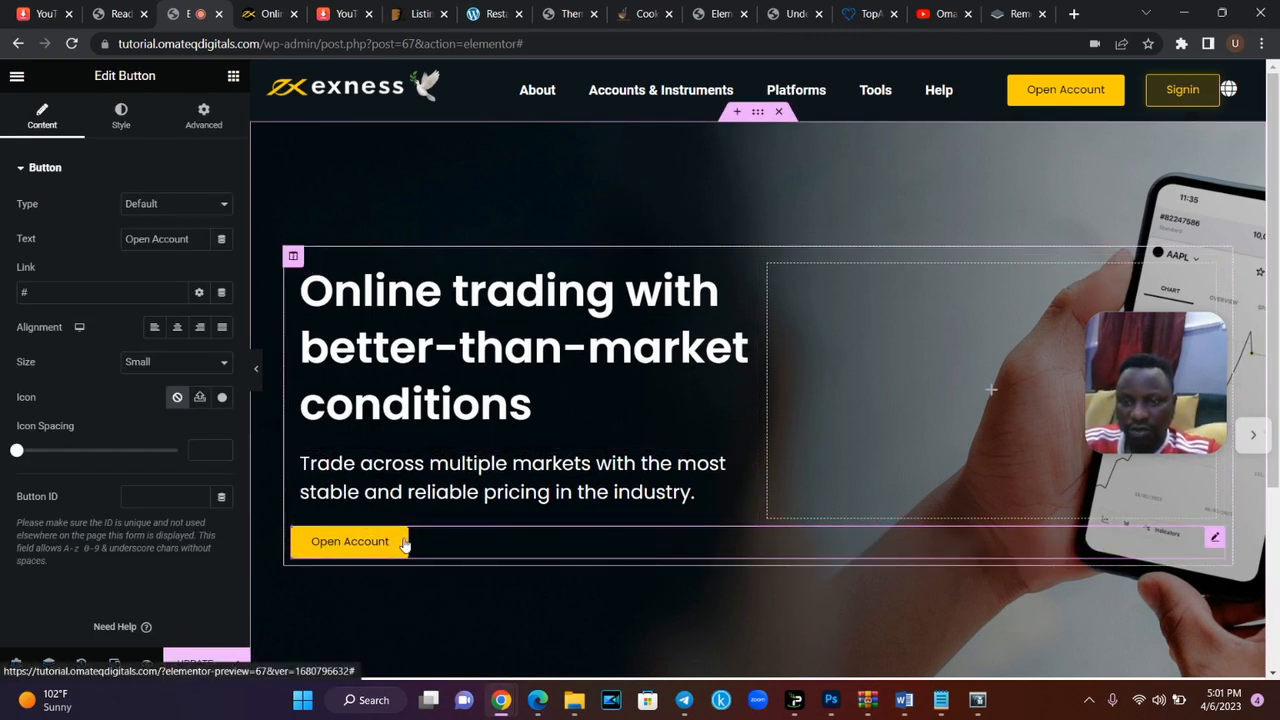
- Set the hero button's size to Medium and its font size to 19 px, using the Exness page as reference
{"action": "left_click", "coordinate": [195, 363]}
{"action": "left_click", "coordinate": [186, 409]}
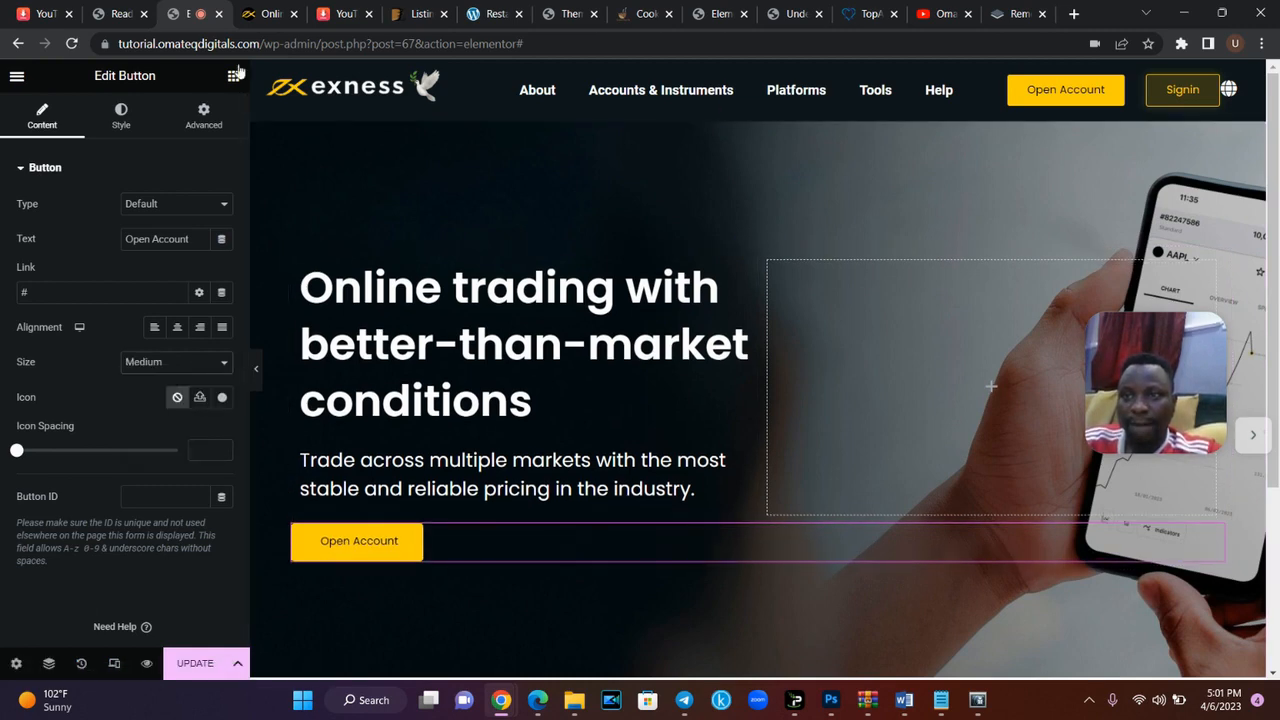
{"action": "left_click", "coordinate": [267, 16]}
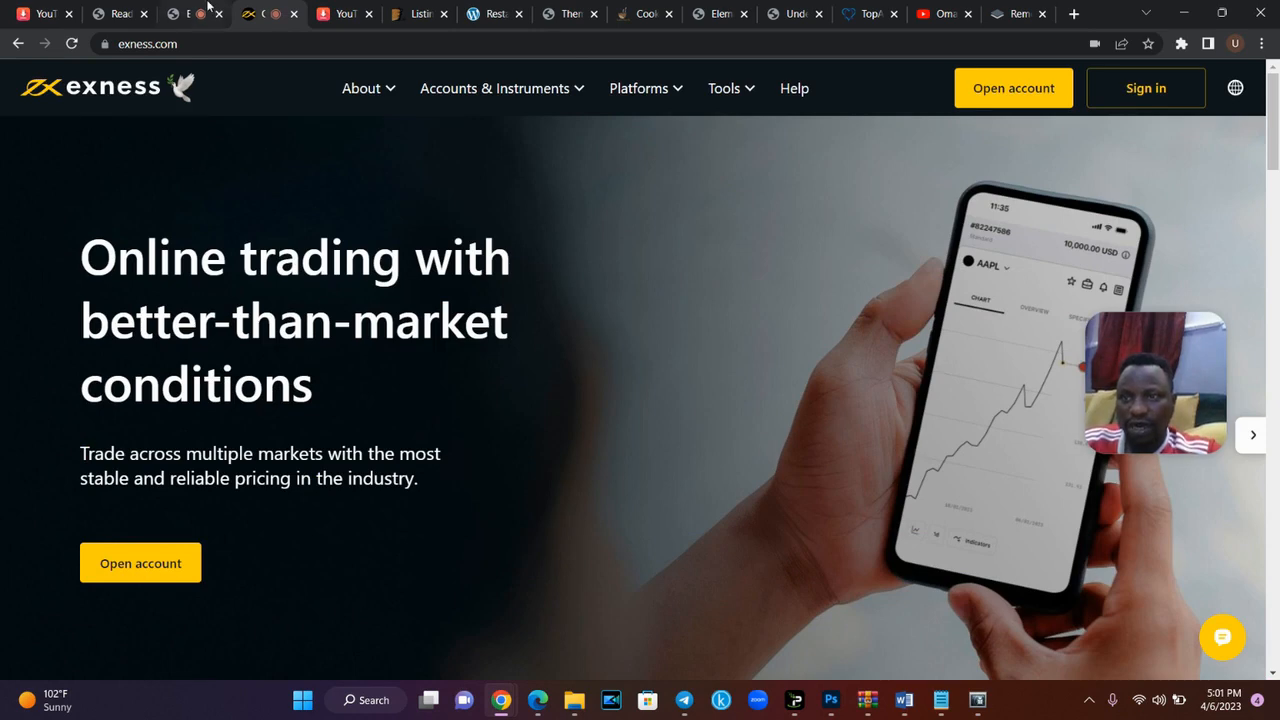
{"action": "left_click", "coordinate": [210, 8]}
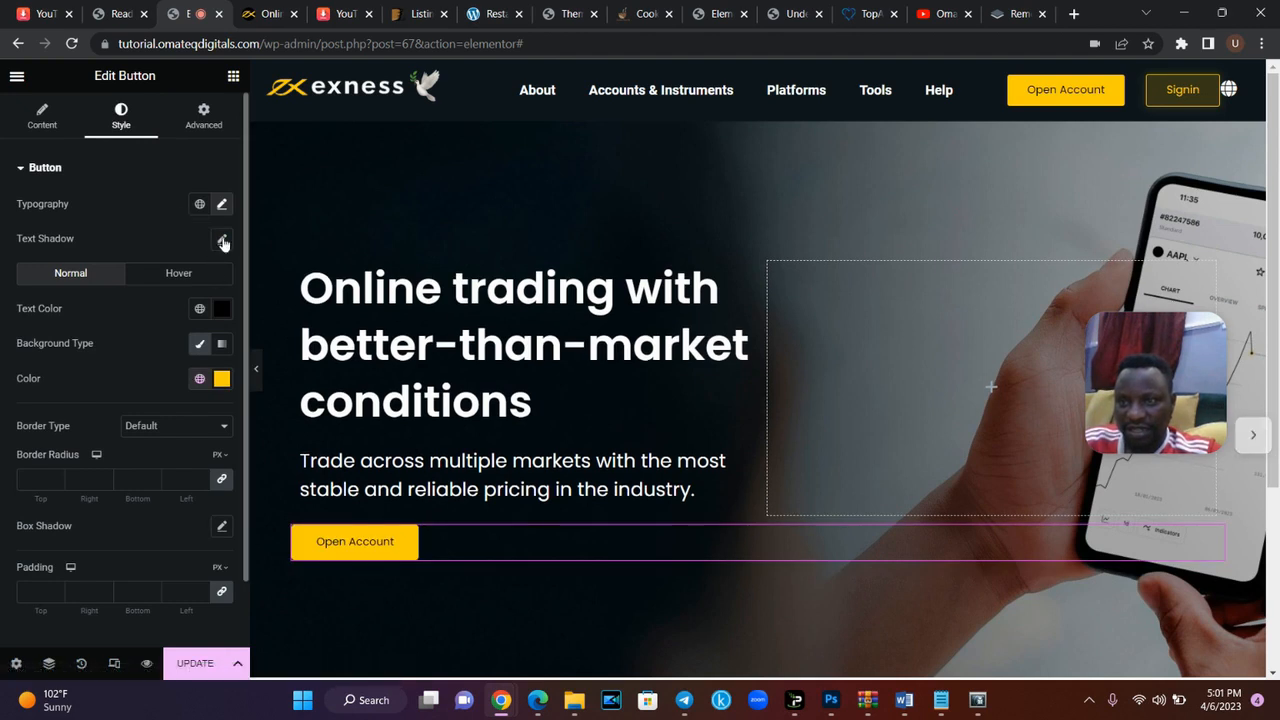
{"action": "left_click", "coordinate": [222, 205]}
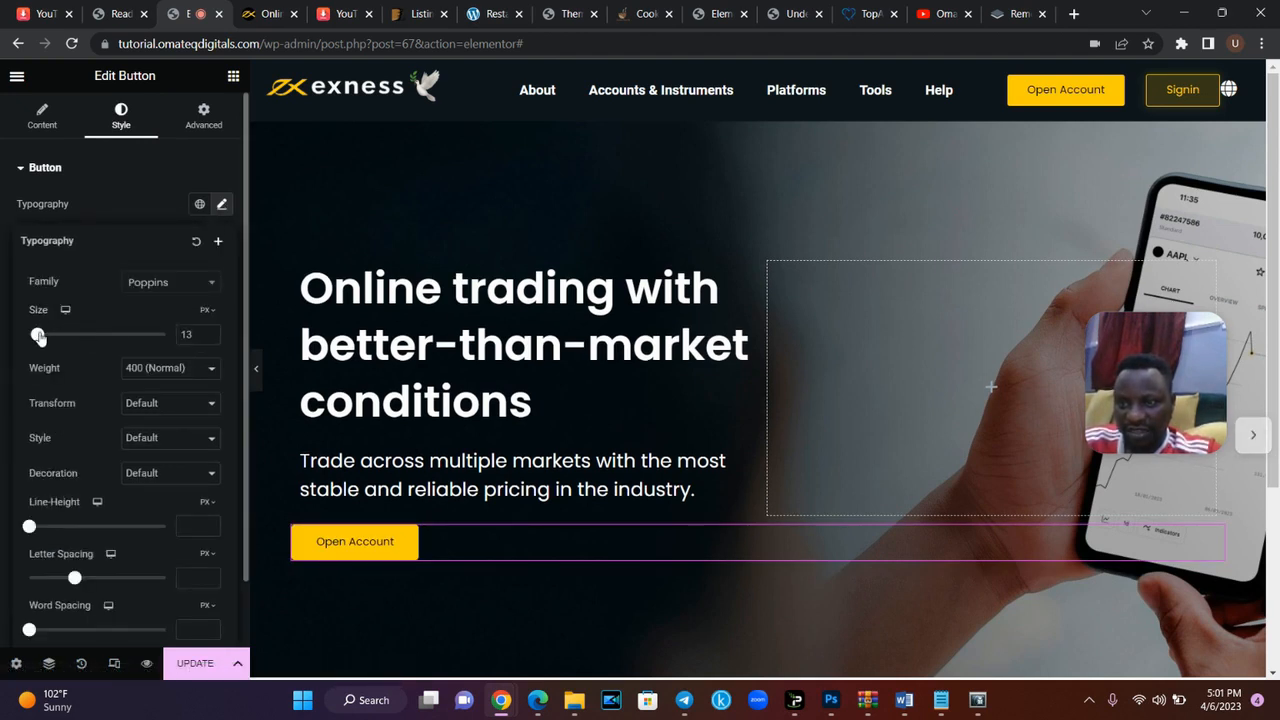
{"action": "left_click_drag", "start_coordinate": [40, 338], "coordinate": [44, 342]}
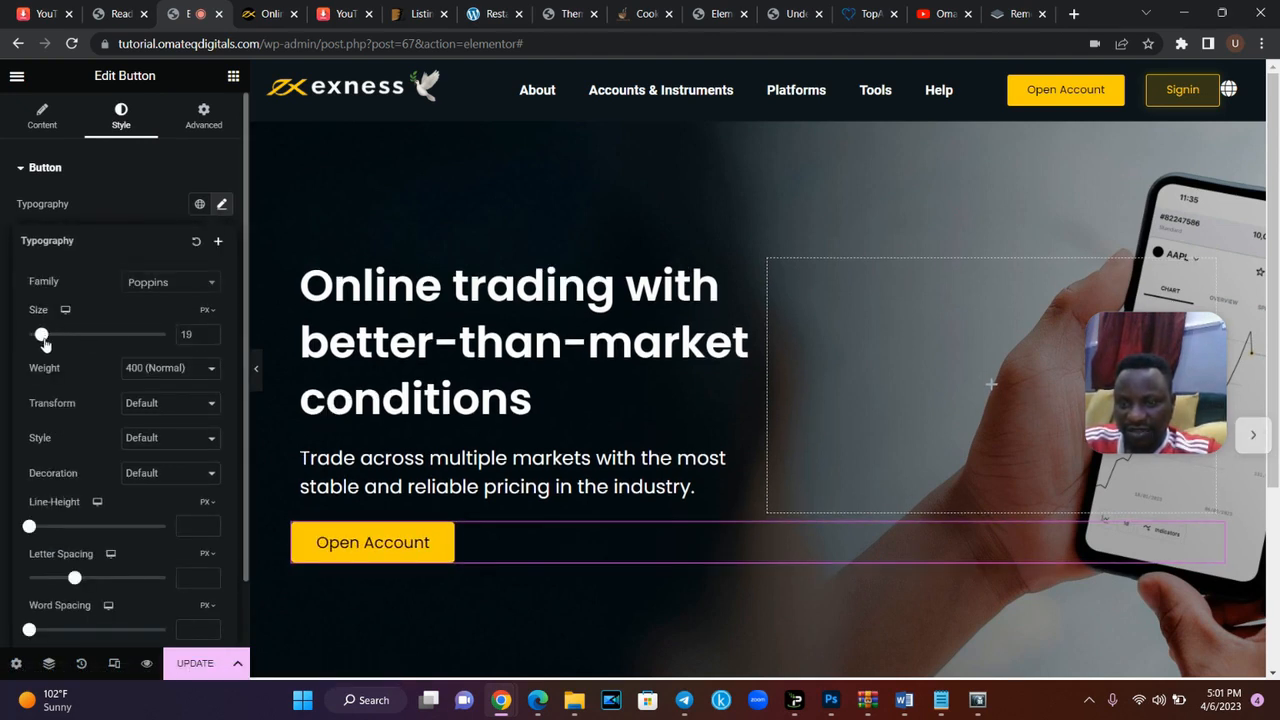
- Change the hero button's text to "Open account", matching the capitalization on the Exness reference
{"action": "left_click", "coordinate": [268, 14]}
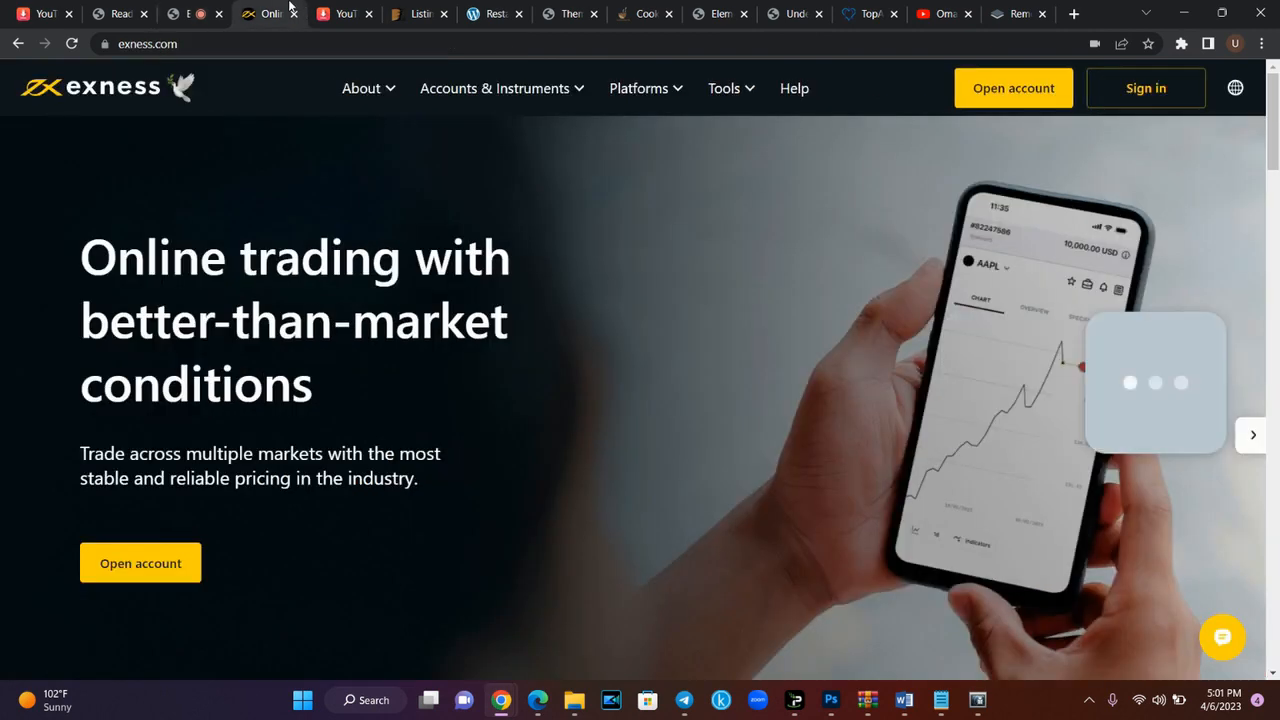
{"action": "left_click", "coordinate": [184, 10]}
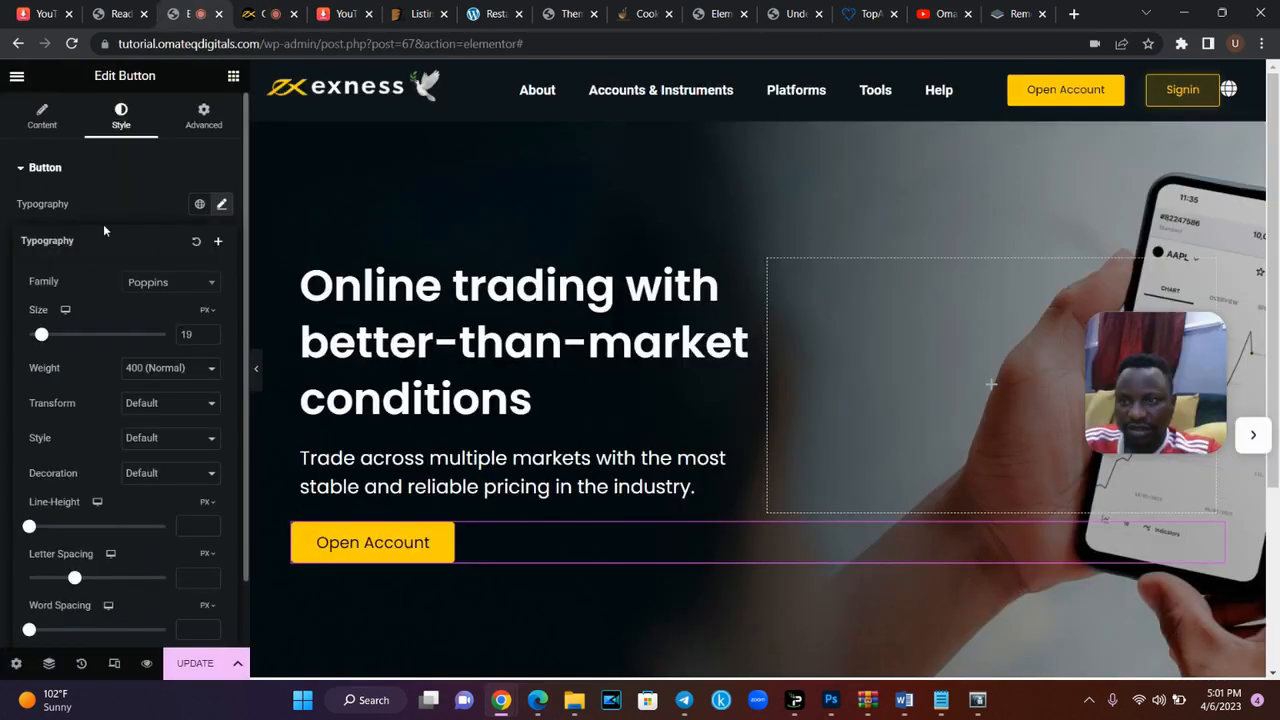
{"action": "left_click", "coordinate": [58, 121]}
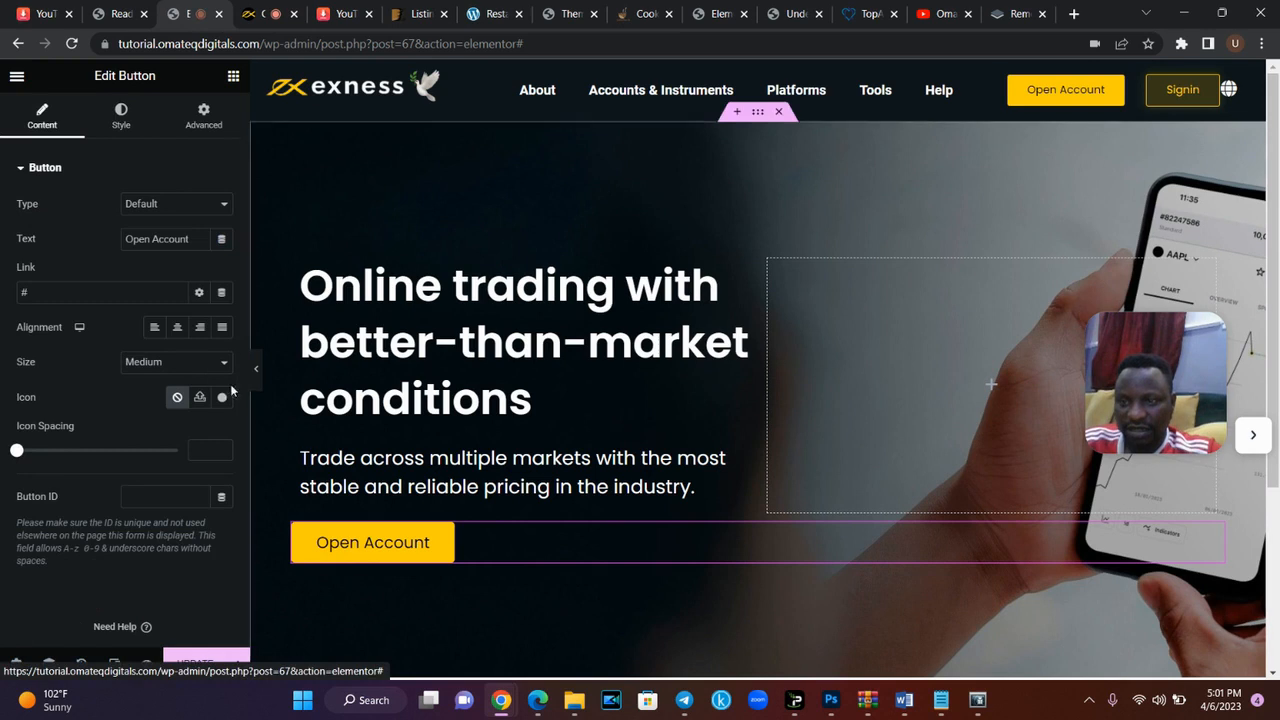
{"action": "left_click", "coordinate": [160, 240]}
{"action": "key", "text": "BackSpace"}
{"action": "type", "text": "a"}
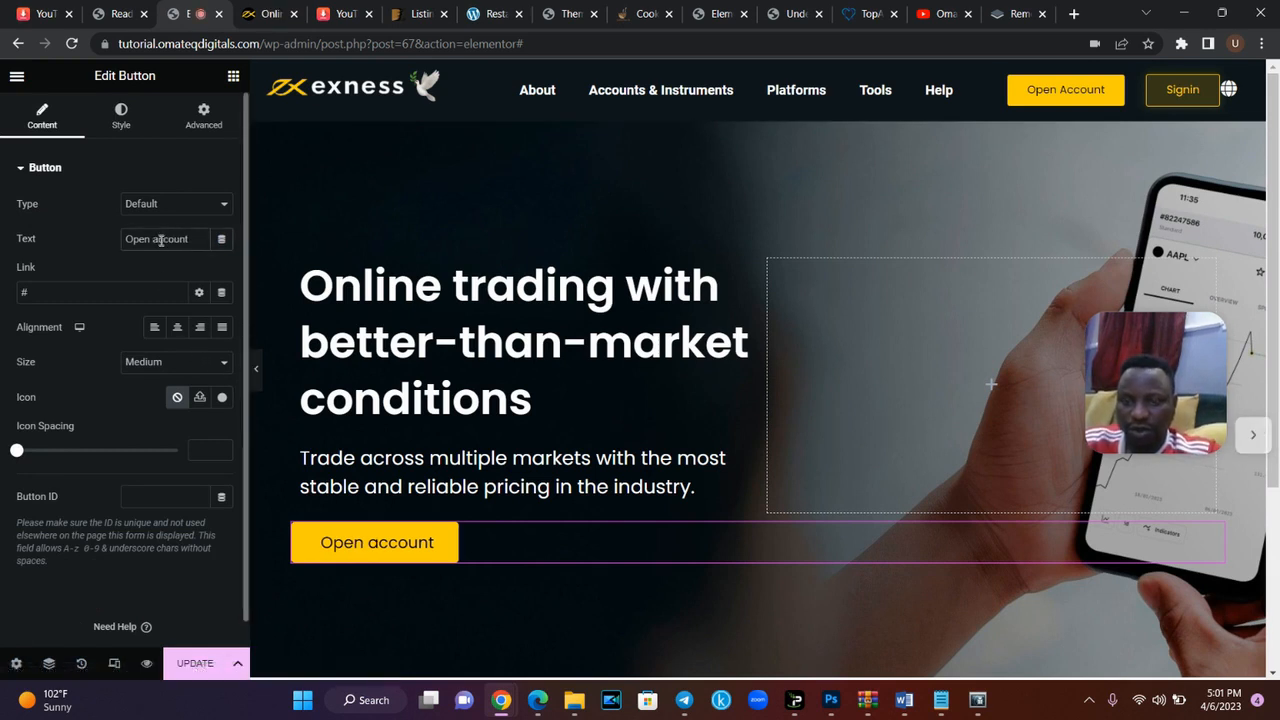
- Try the Large size on the hero button, compare it with the Exness reference, and return it to Medium
{"action": "left_click", "coordinate": [180, 362]}
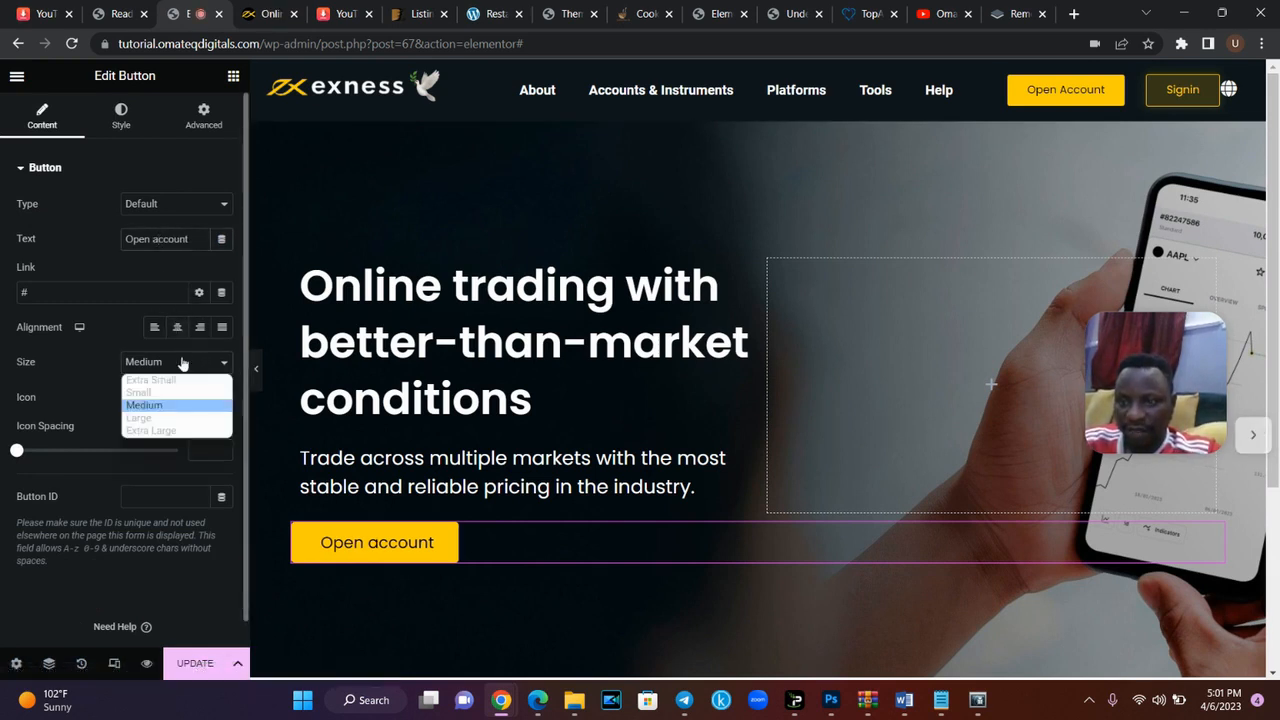
{"action": "left_click", "coordinate": [164, 419]}
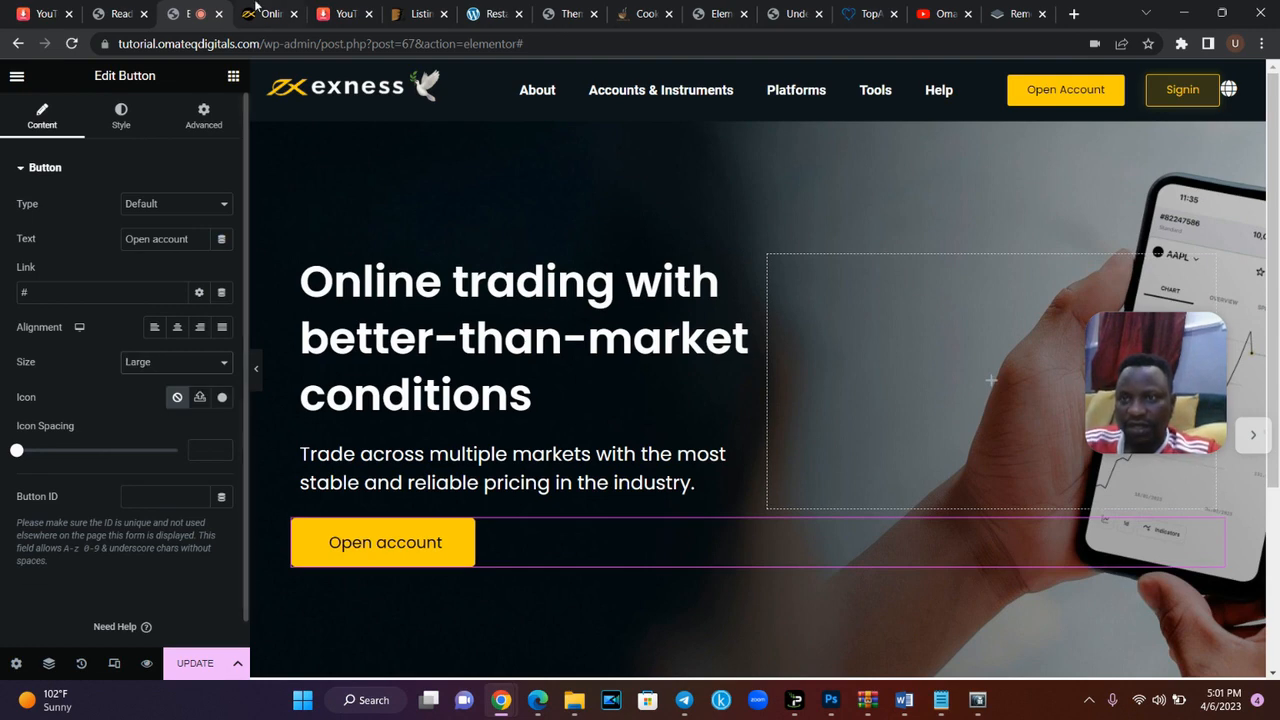
{"action": "left_click", "coordinate": [264, 12]}
{"action": "left_click", "coordinate": [180, 12]}
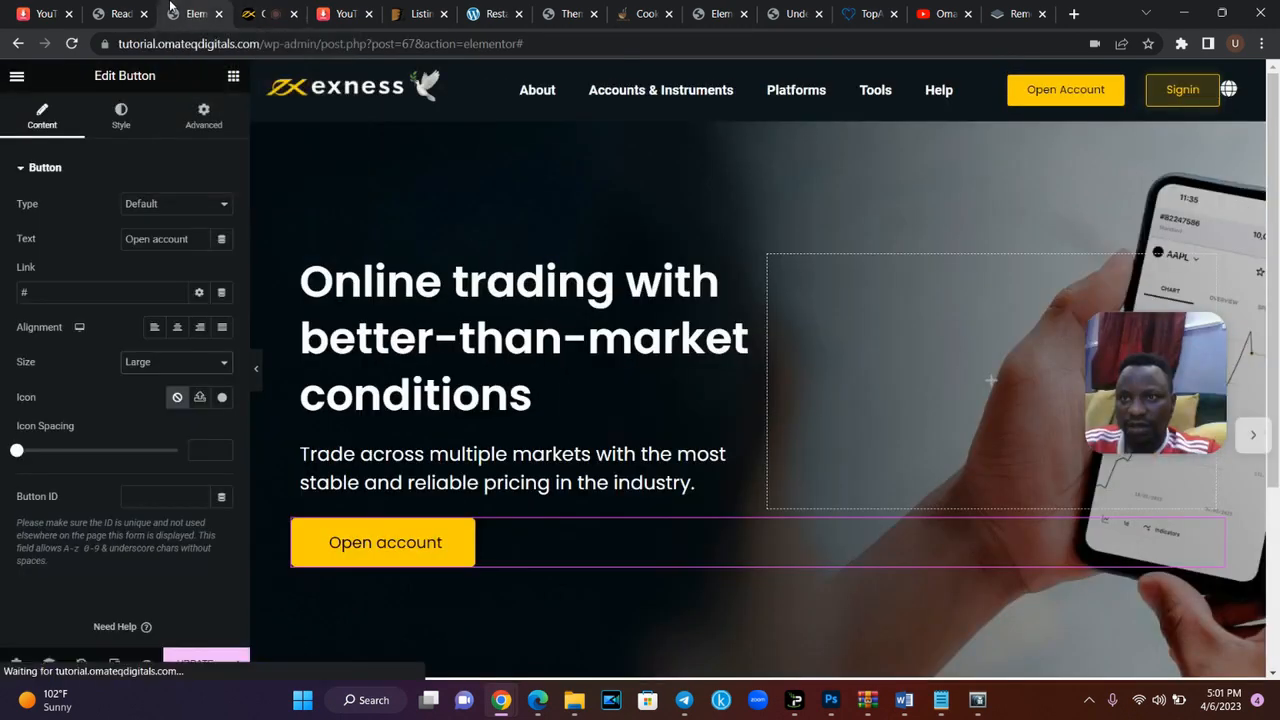
{"action": "left_click", "coordinate": [179, 368]}
{"action": "left_click", "coordinate": [177, 404]}
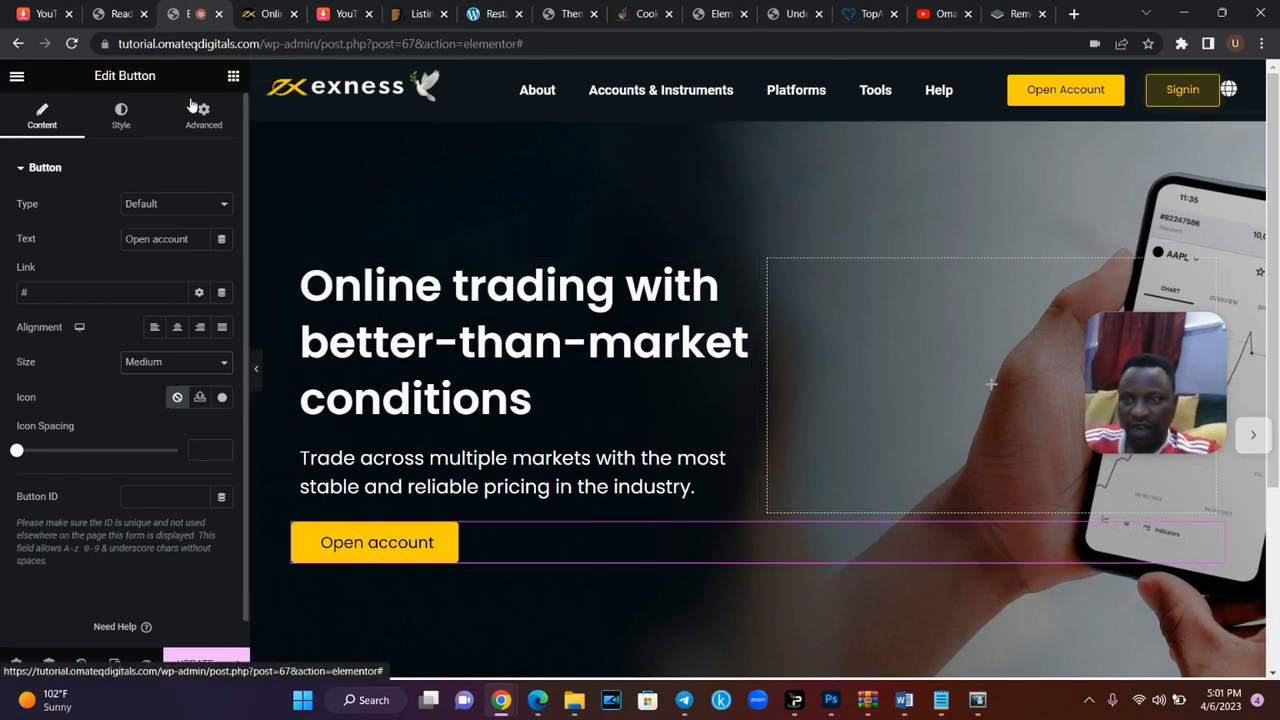
- Give the hero button a light yellow #F3F877 background color for its hover state
{"action": "left_click", "coordinate": [135, 122]}
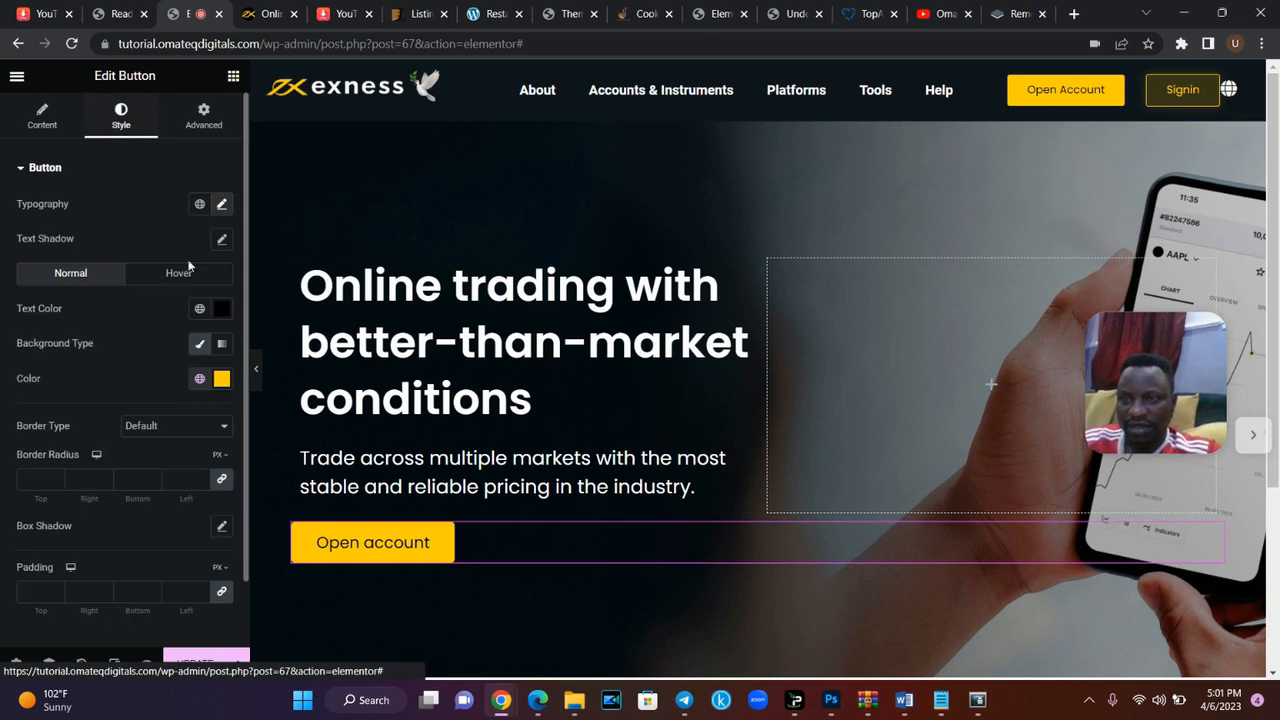
{"action": "left_click", "coordinate": [182, 276]}
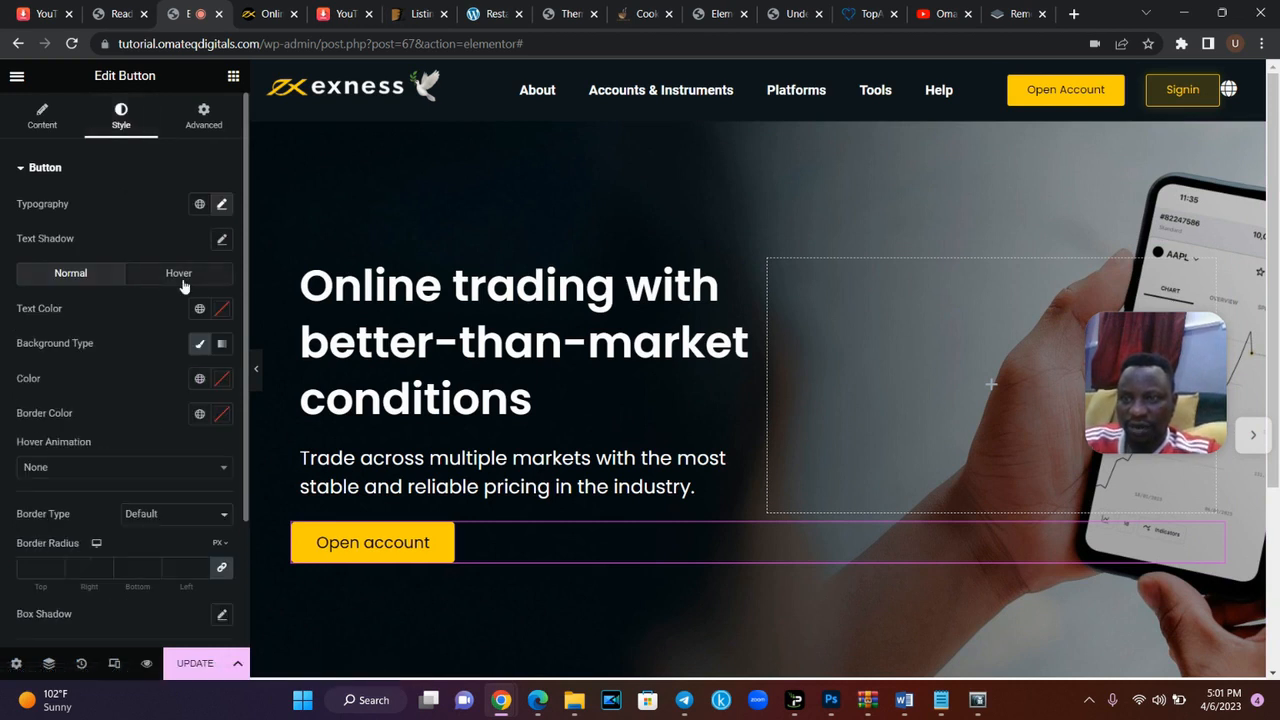
{"action": "left_click", "coordinate": [221, 380]}
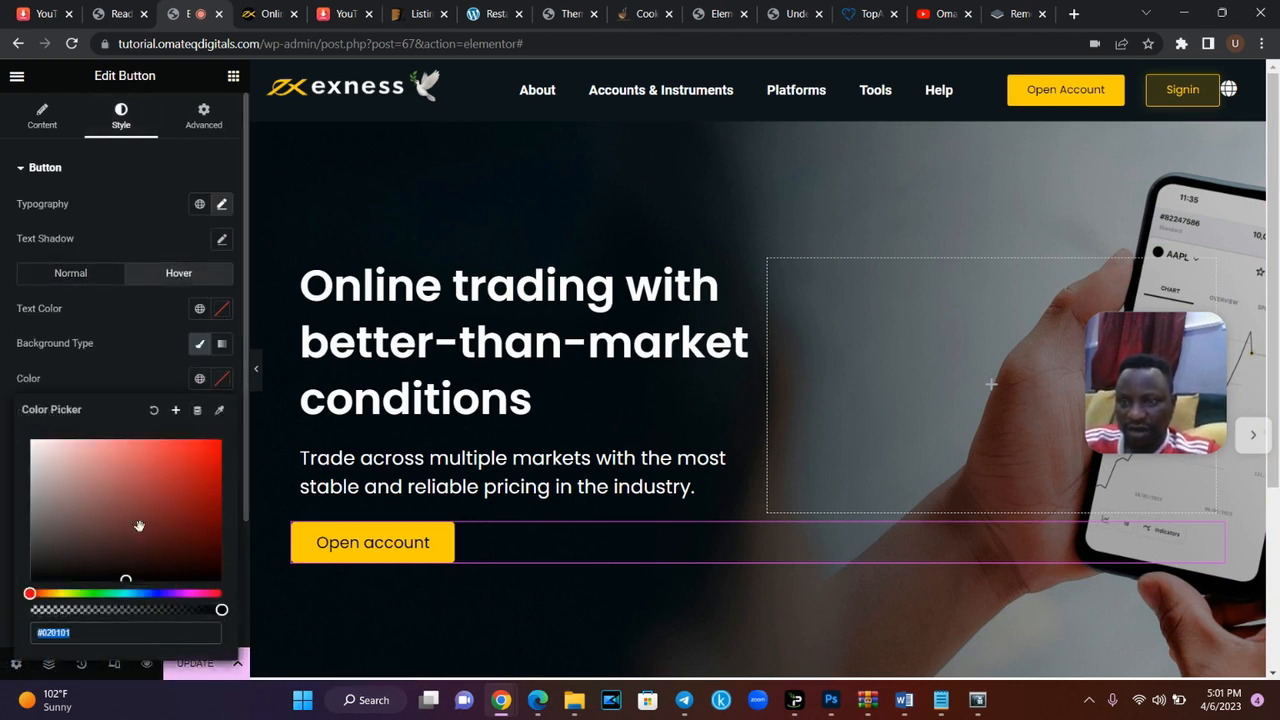
{"action": "left_click", "coordinate": [62, 593]}
{"action": "left_click", "coordinate": [153, 449]}
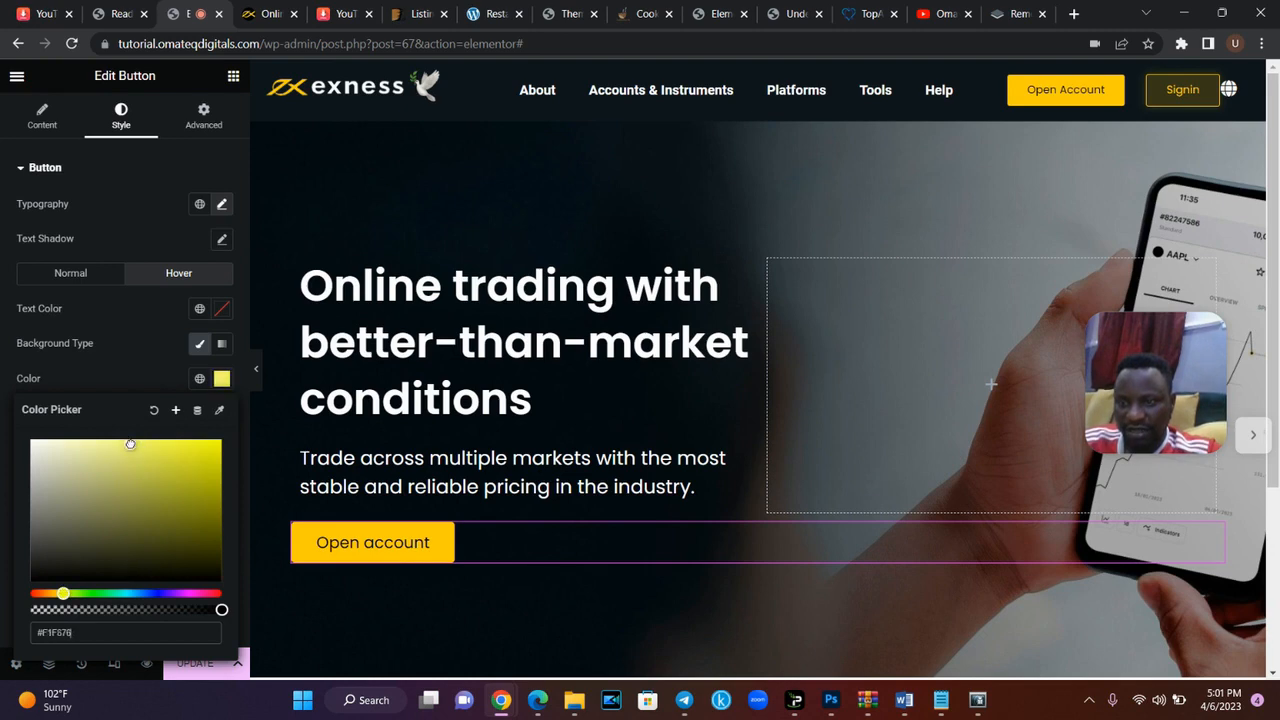
{"action": "left_click_drag", "start_coordinate": [130, 444], "coordinate": [129, 442]}
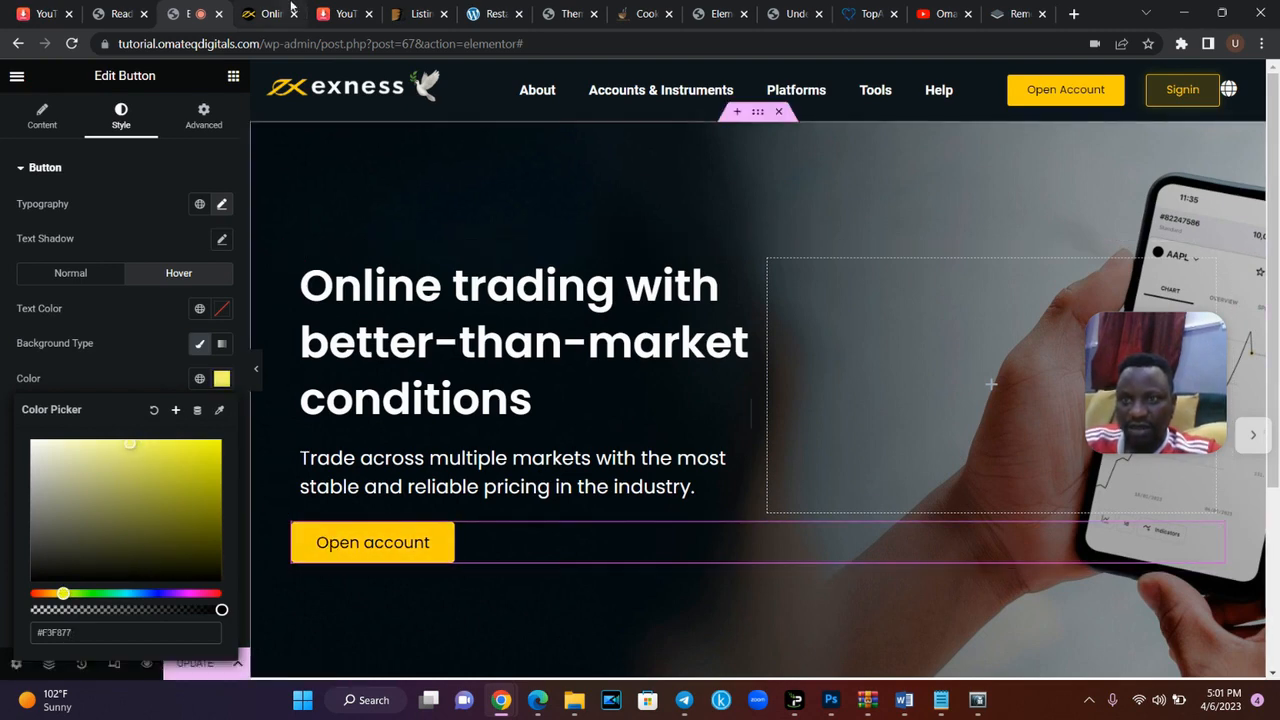
- Check the hover effect on the Exness reference and make the hero button's hover background slightly transparent, #F3F877DE
{"action": "left_click", "coordinate": [291, 7]}
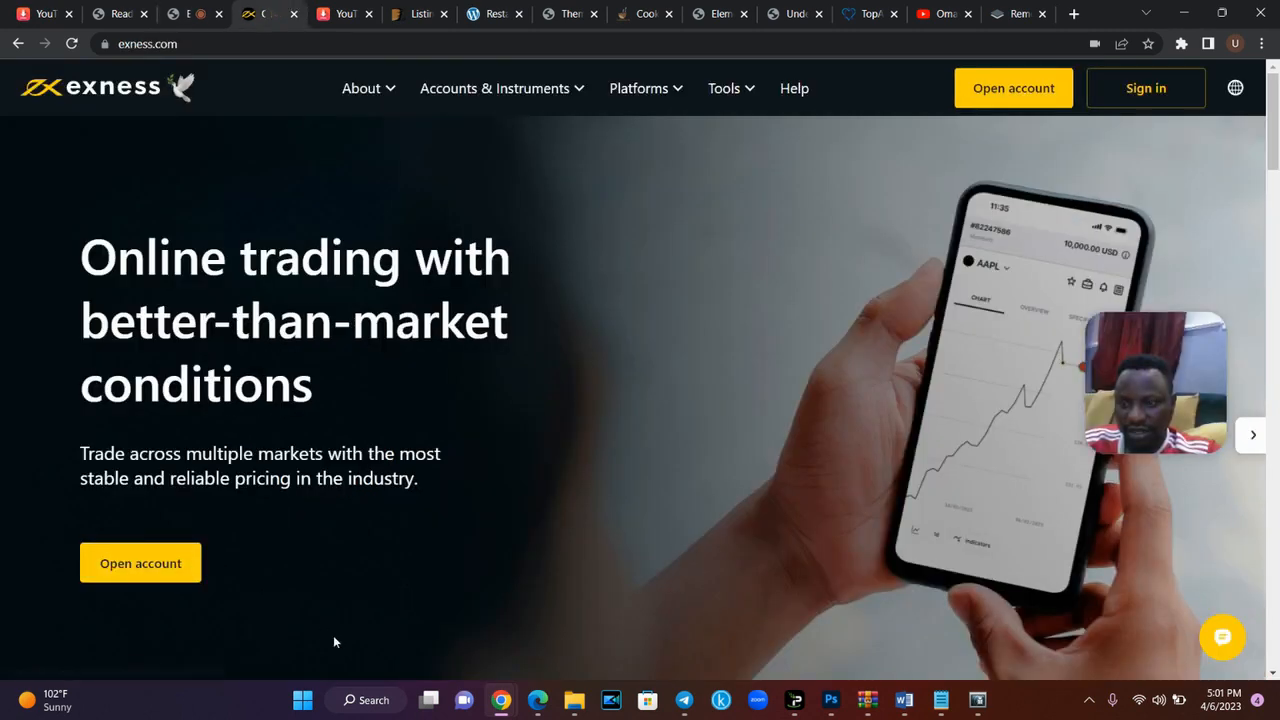
{"action": "left_click", "coordinate": [217, 7]}
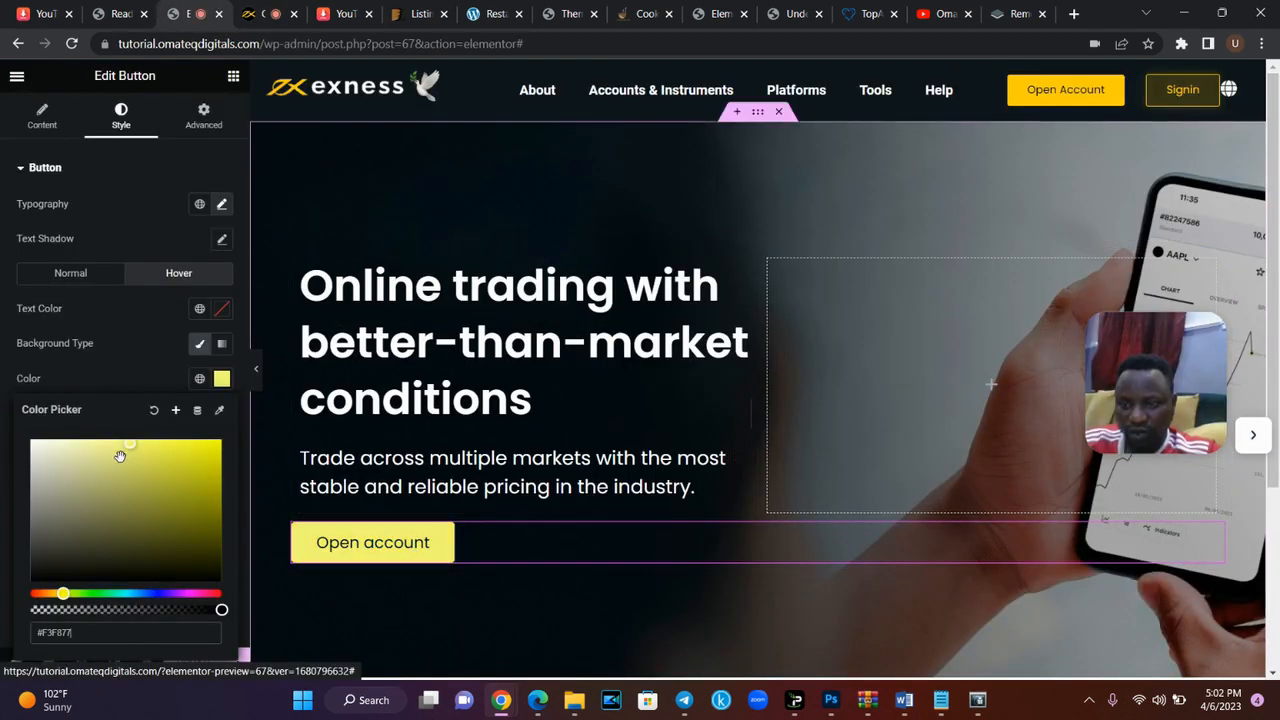
{"action": "left_click_drag", "start_coordinate": [221, 610], "coordinate": [119, 610]}
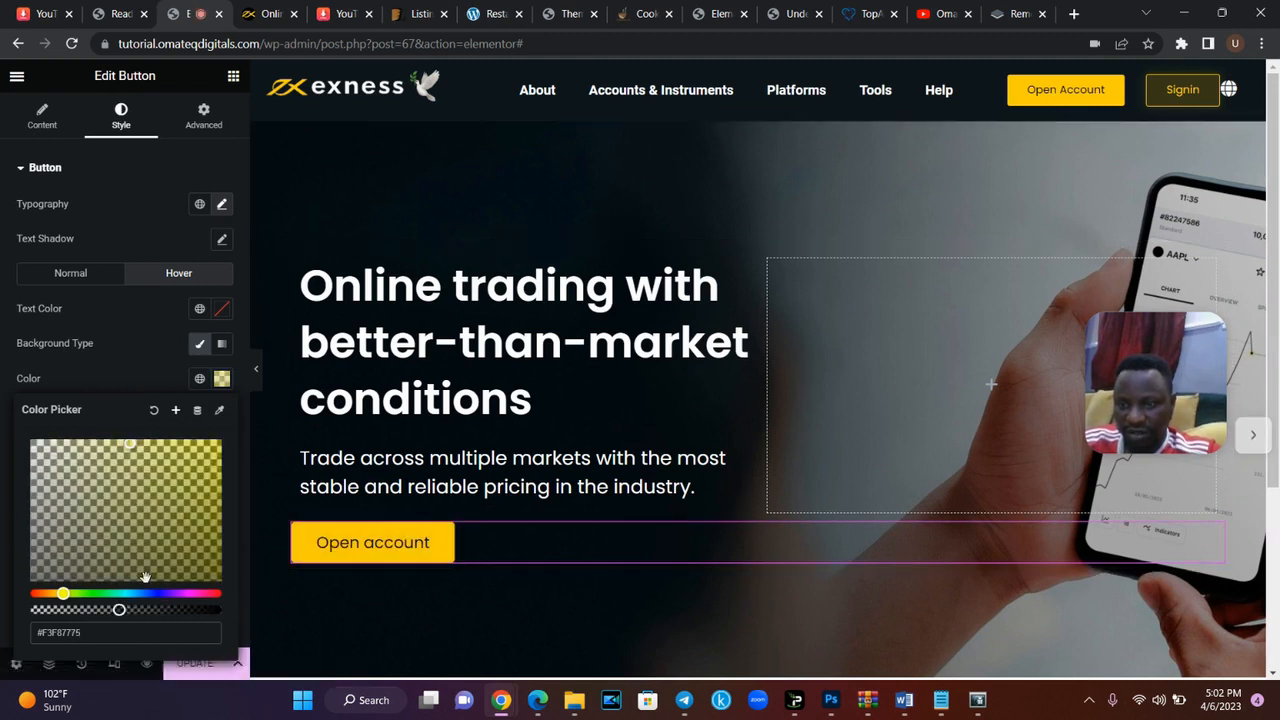
{"action": "left_click_drag", "start_coordinate": [119, 610], "coordinate": [196, 610]}
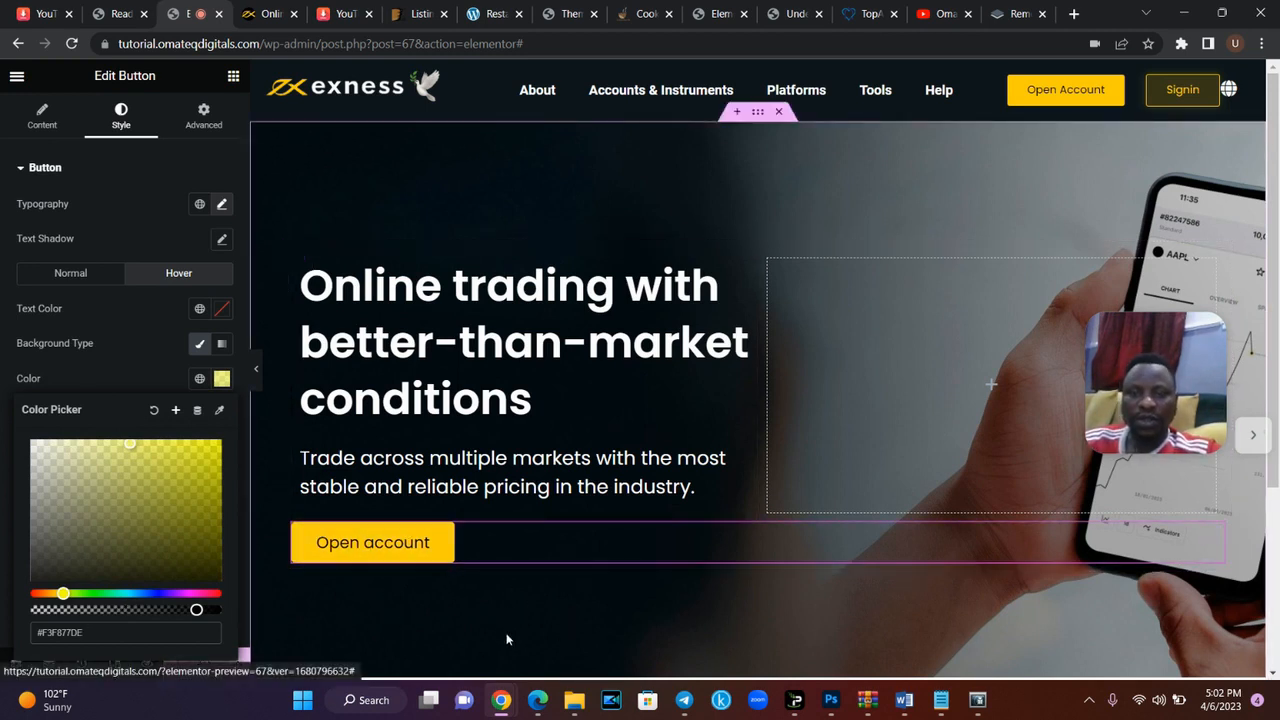
- Hide the editing panel and compare the full-width hero section with the Exness reference
{"action": "left_click", "coordinate": [258, 374]}
{"action": "left_click", "coordinate": [257, 372]}
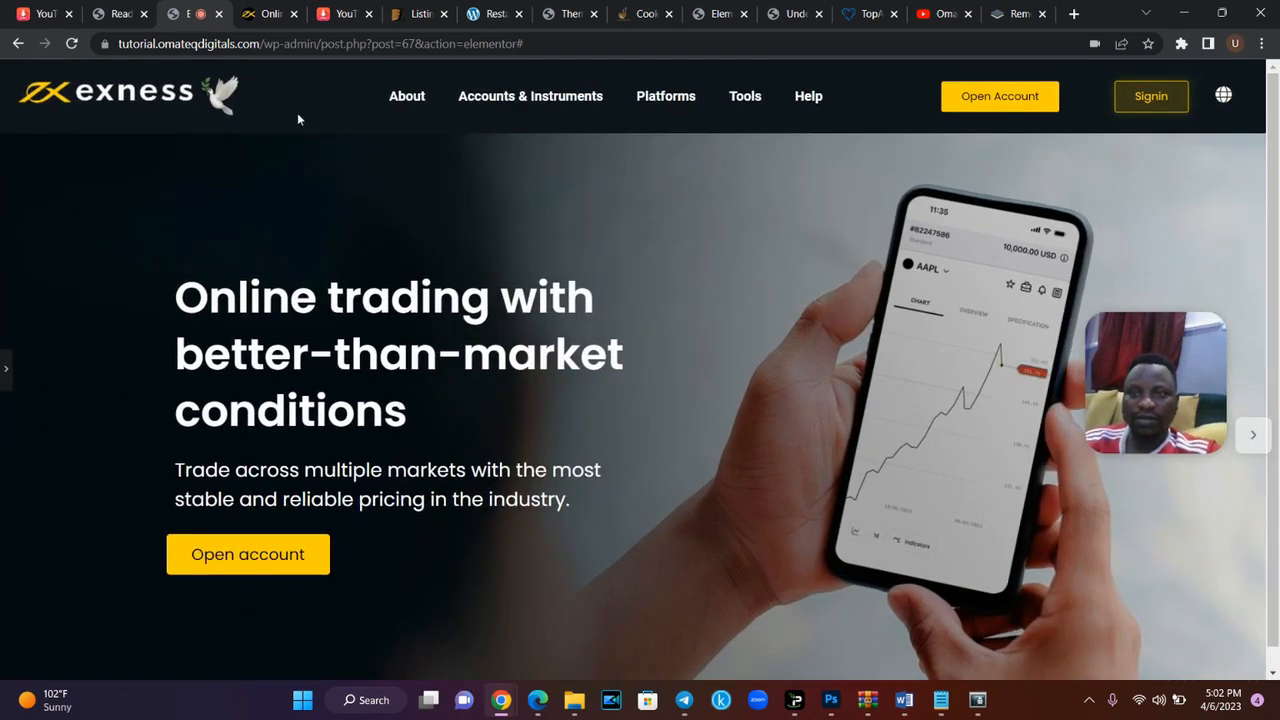
{"action": "left_click", "coordinate": [266, 13]}
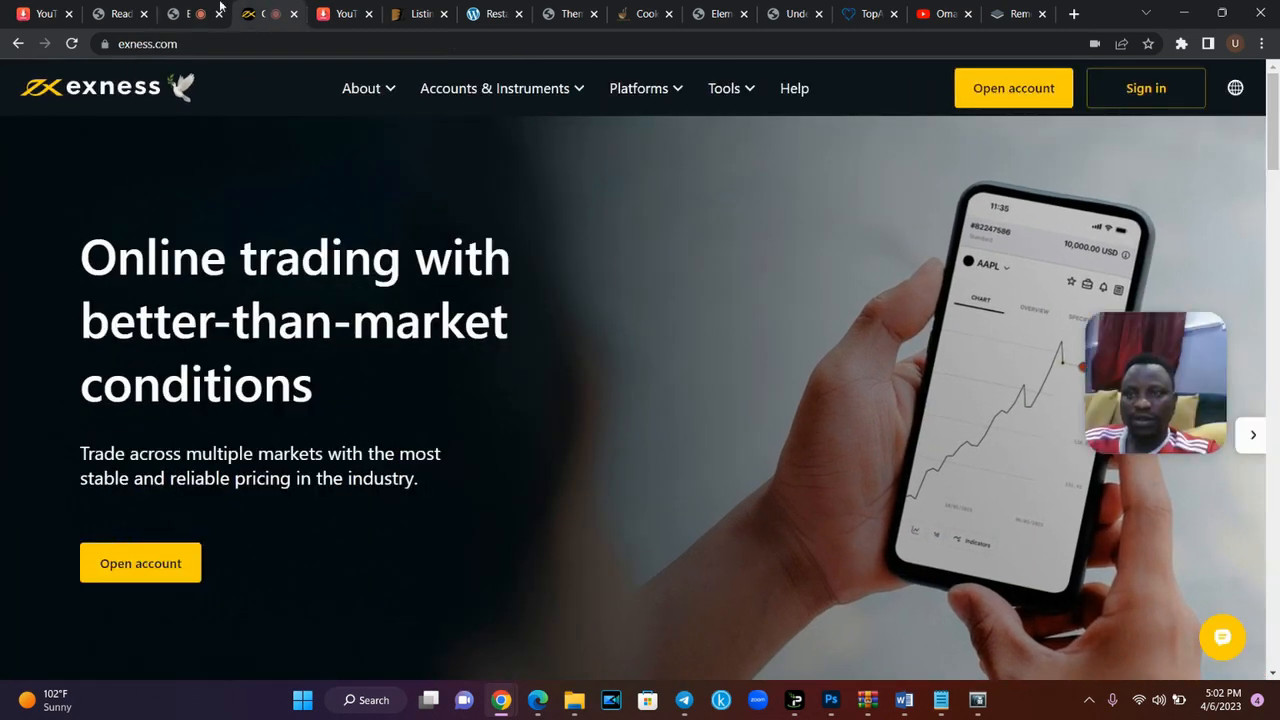
{"action": "left_click", "coordinate": [202, 8]}
{"action": "left_click", "coordinate": [268, 13]}
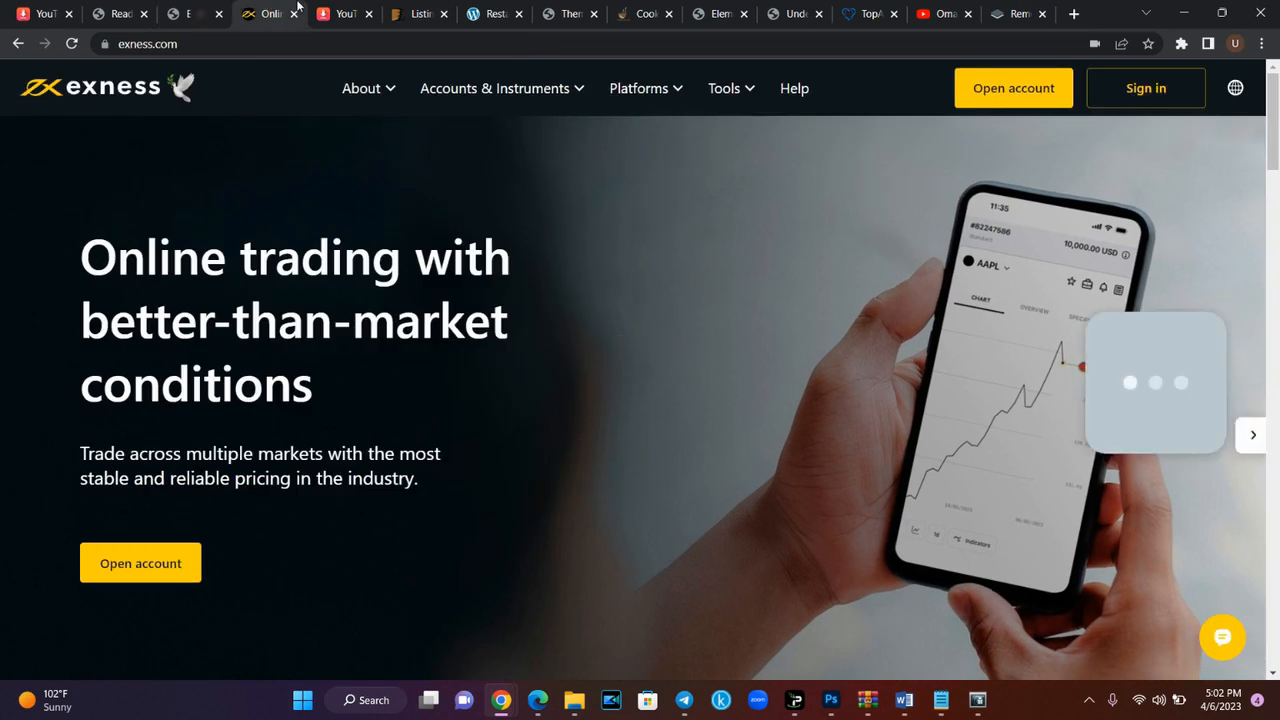
{"action": "left_click", "coordinate": [204, 9]}
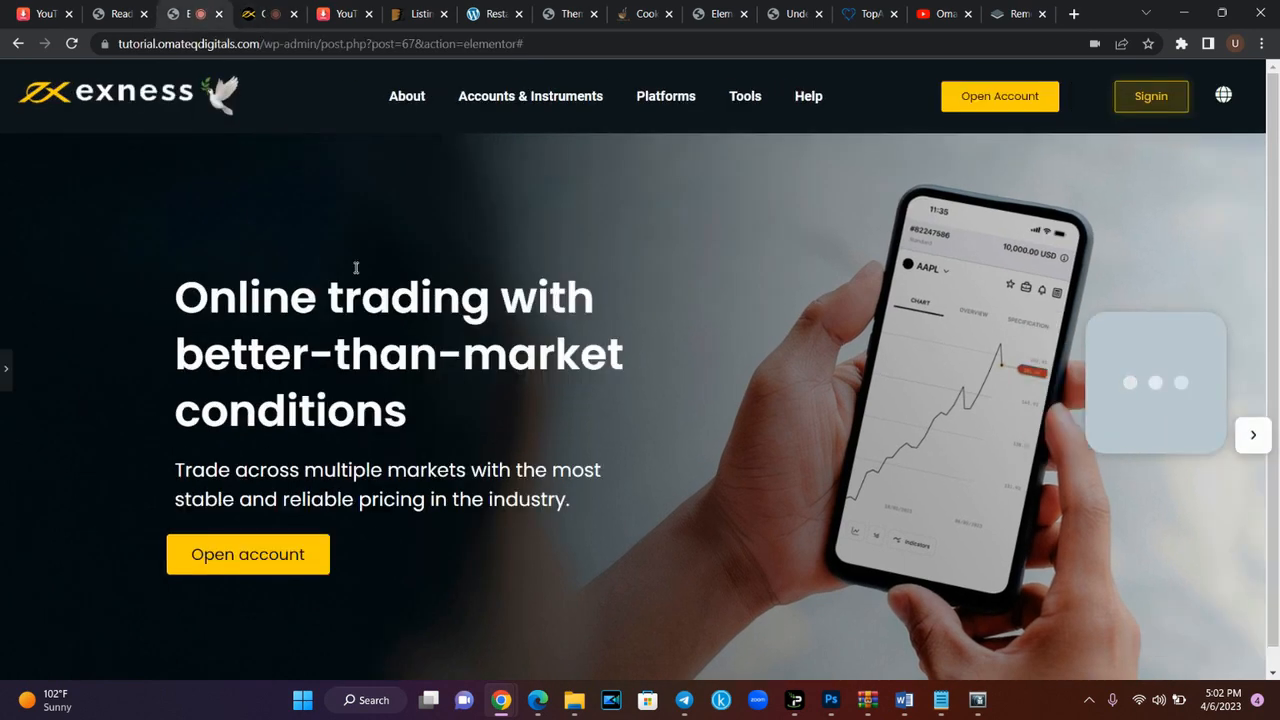
- Check the Exness reference again and set the hero paragraph's top and bottom margins to 20 px, leaving the sides at 0
{"action": "left_click", "coordinate": [289, 8]}
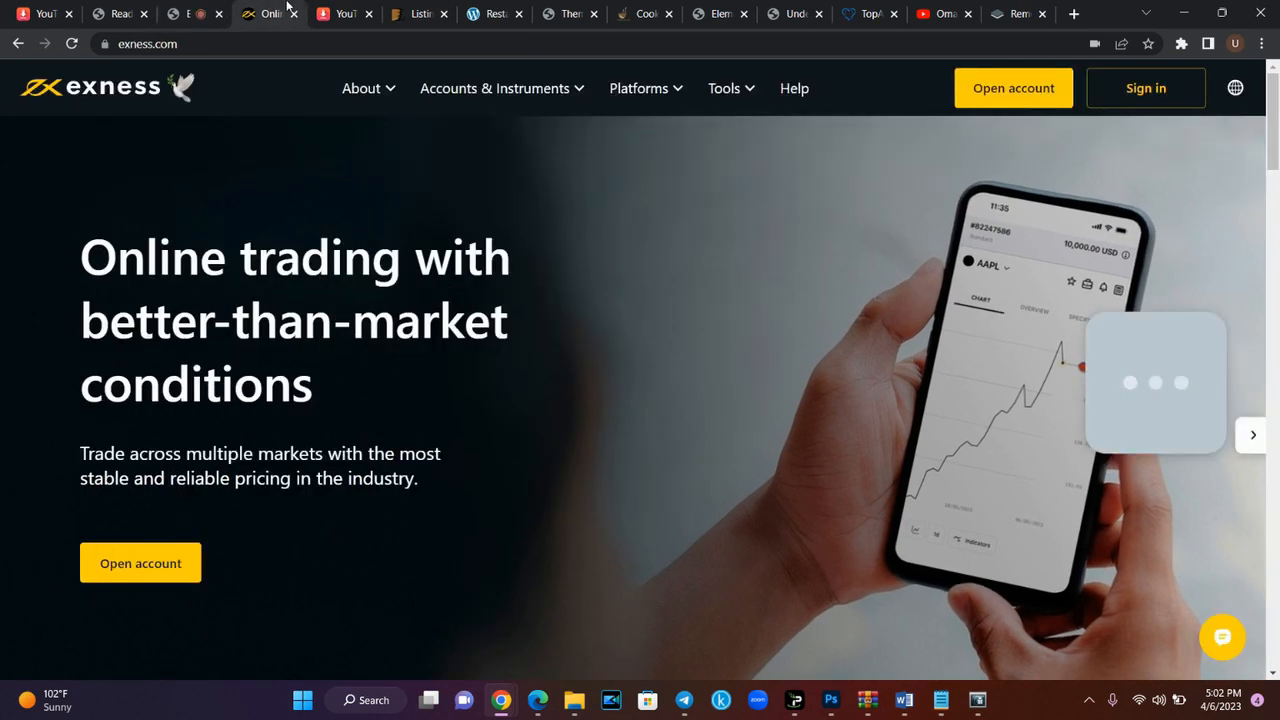
{"action": "left_click", "coordinate": [199, 9]}
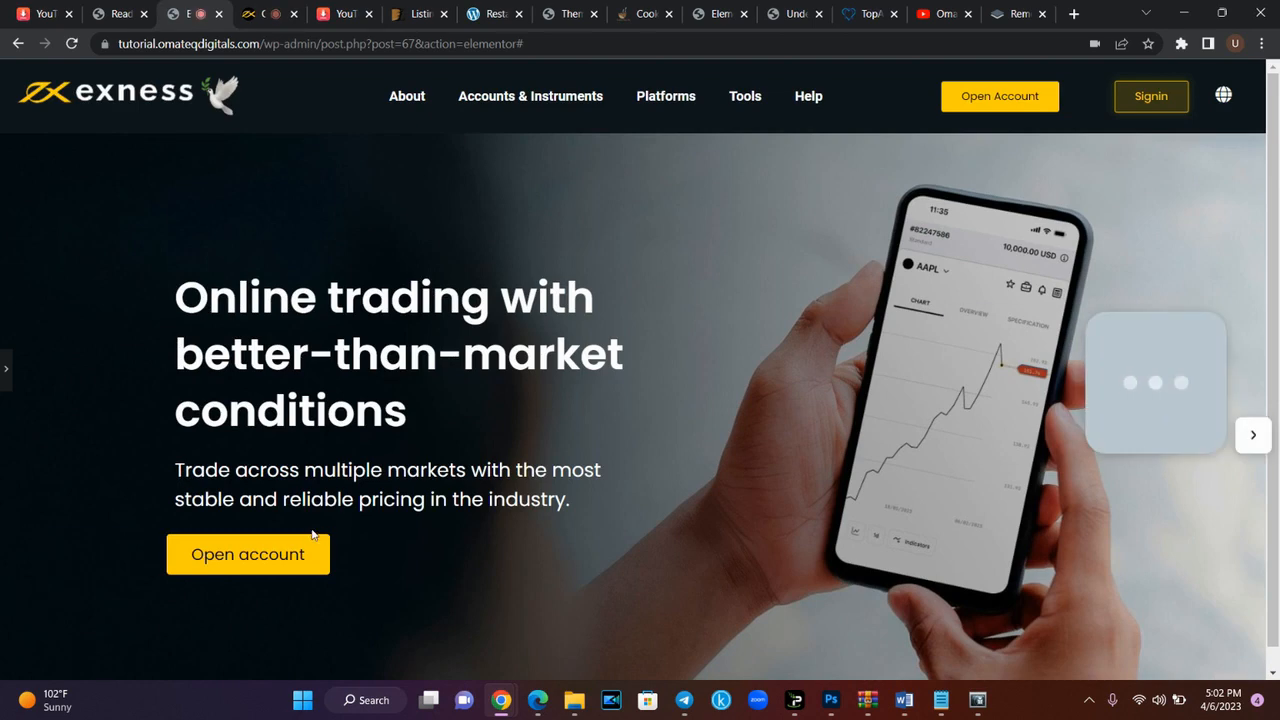
{"action": "left_click", "coordinate": [8, 376]}
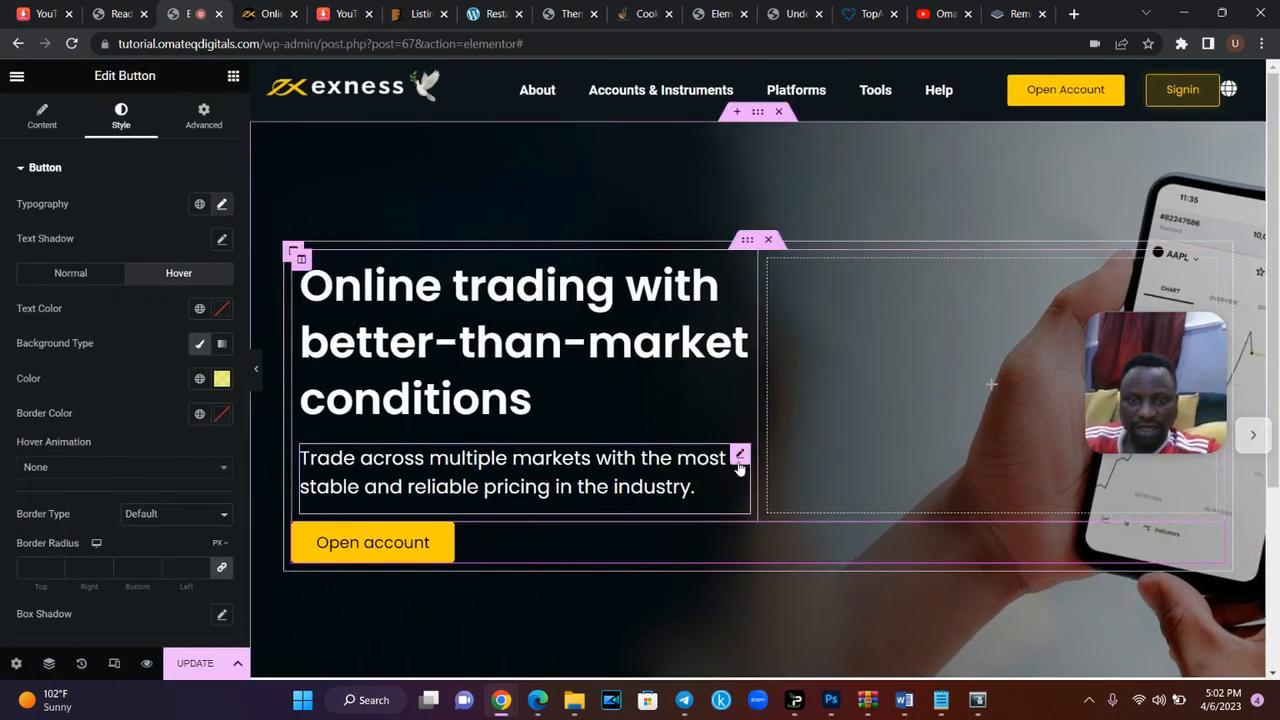
{"action": "left_click", "coordinate": [740, 457]}
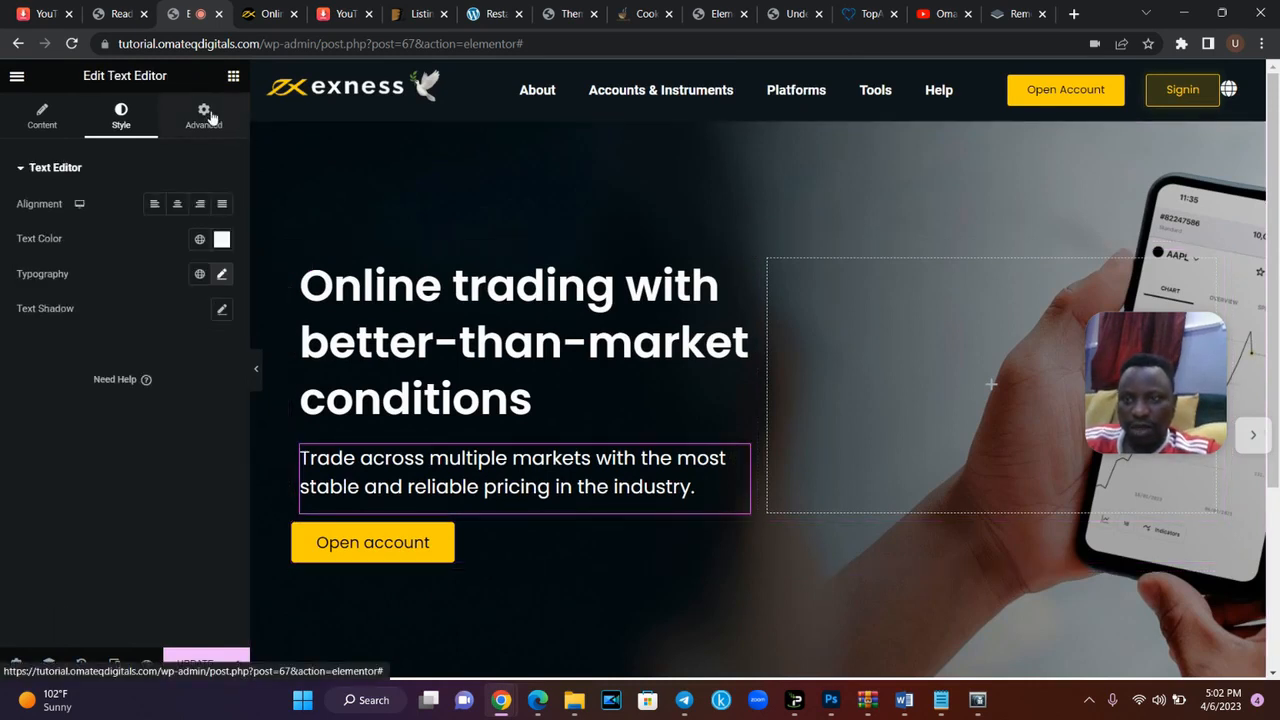
{"action": "left_click", "coordinate": [205, 117]}
{"action": "left_click", "coordinate": [223, 289]}
{"action": "left_click", "coordinate": [222, 222]}
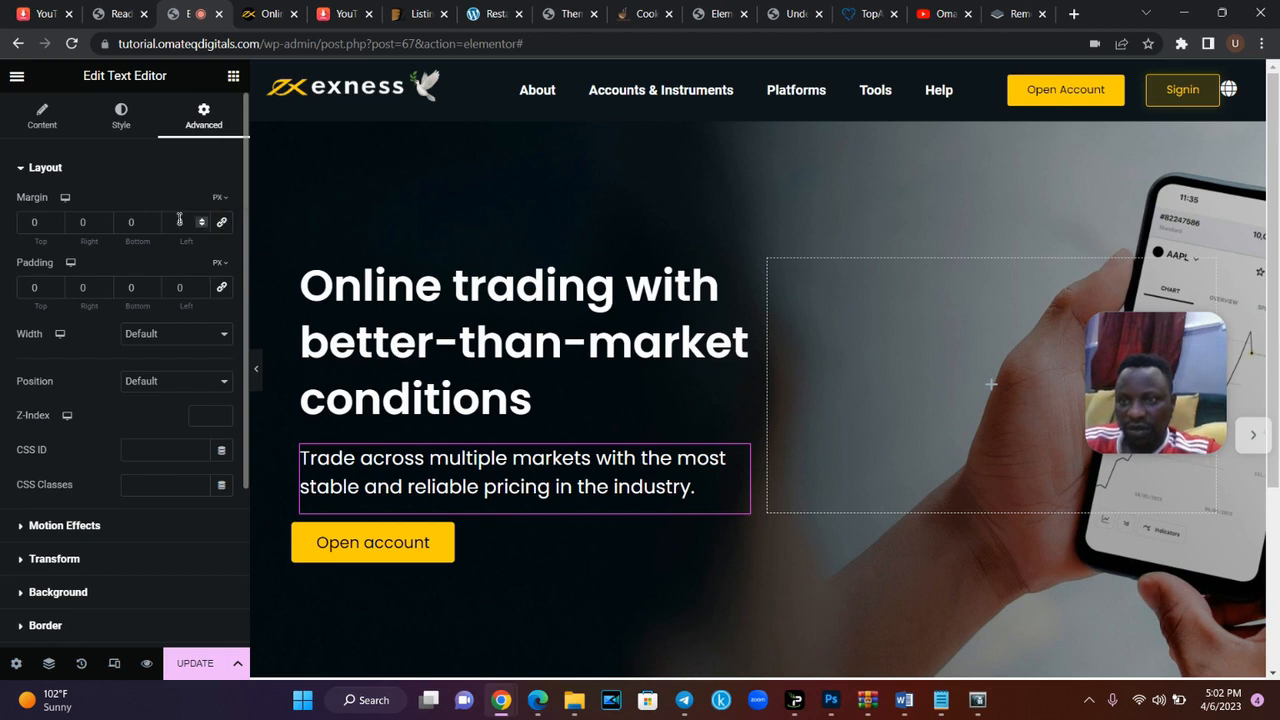
{"action": "type", "text": "20"}
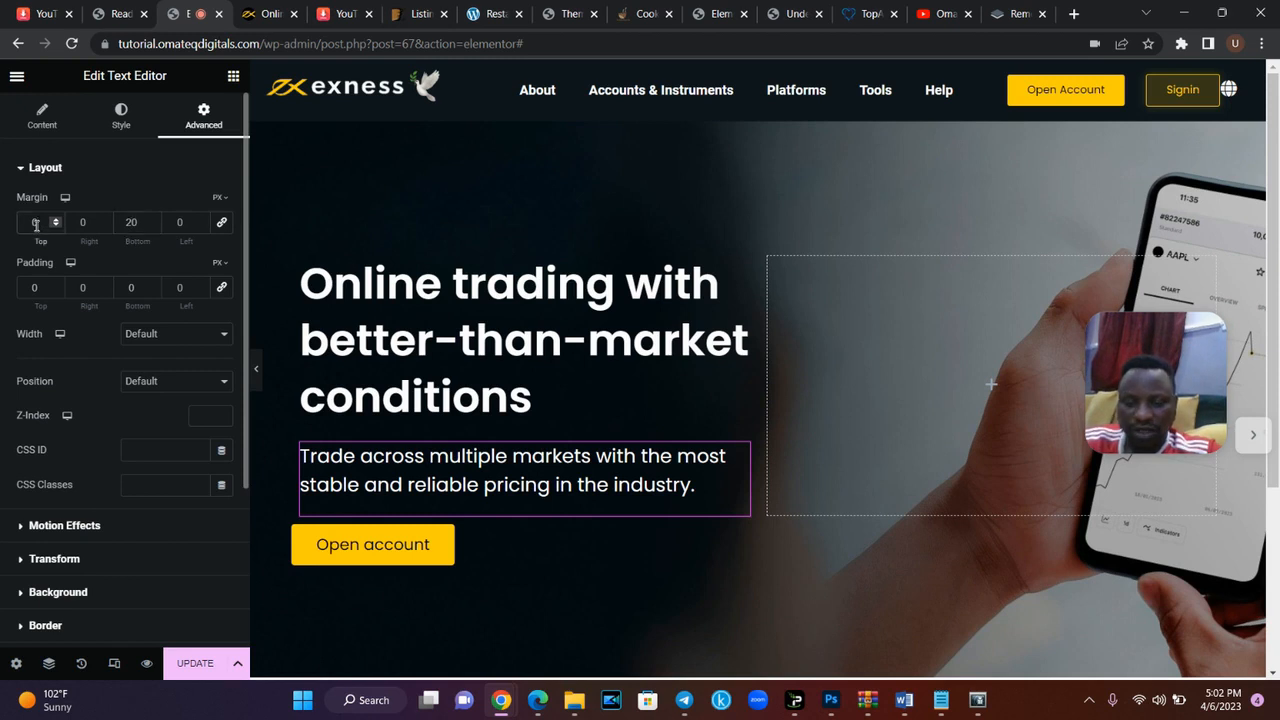
{"action": "type", "text": "20"}
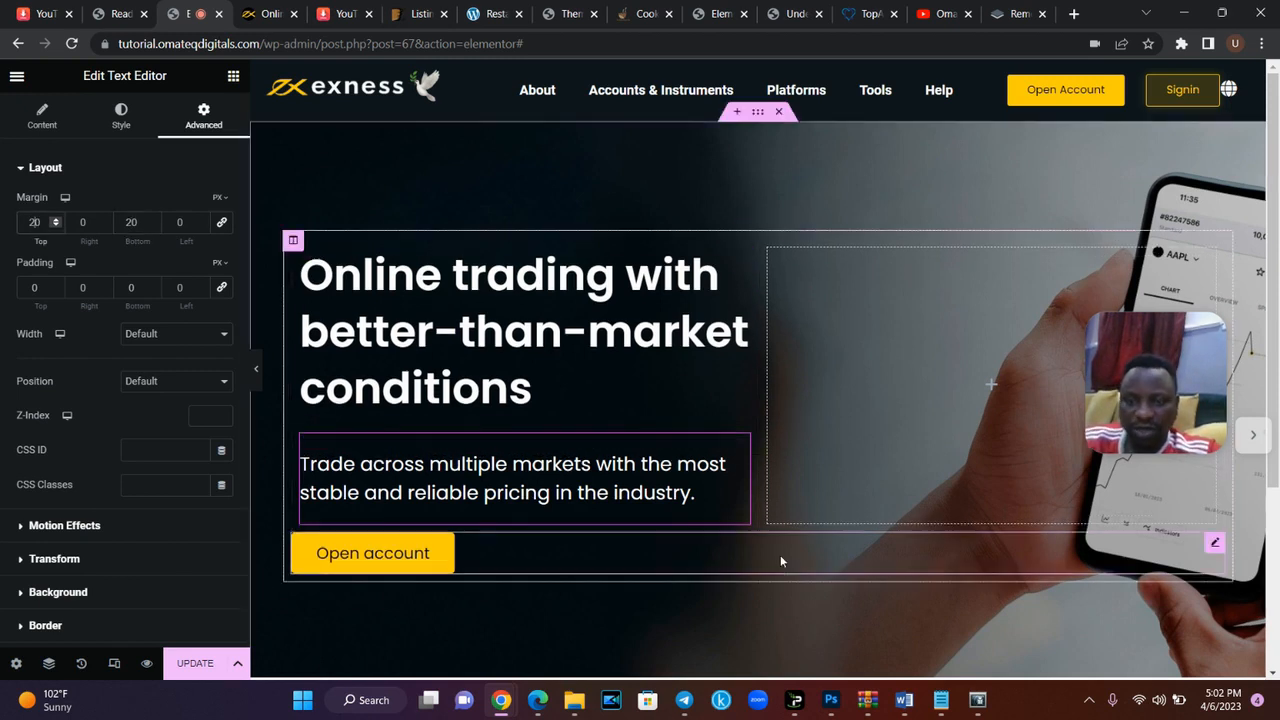
- Set the hero Open account button's top and bottom margins to 20 px, leaving the sides at 0
{"action": "left_click", "coordinate": [452, 566]}
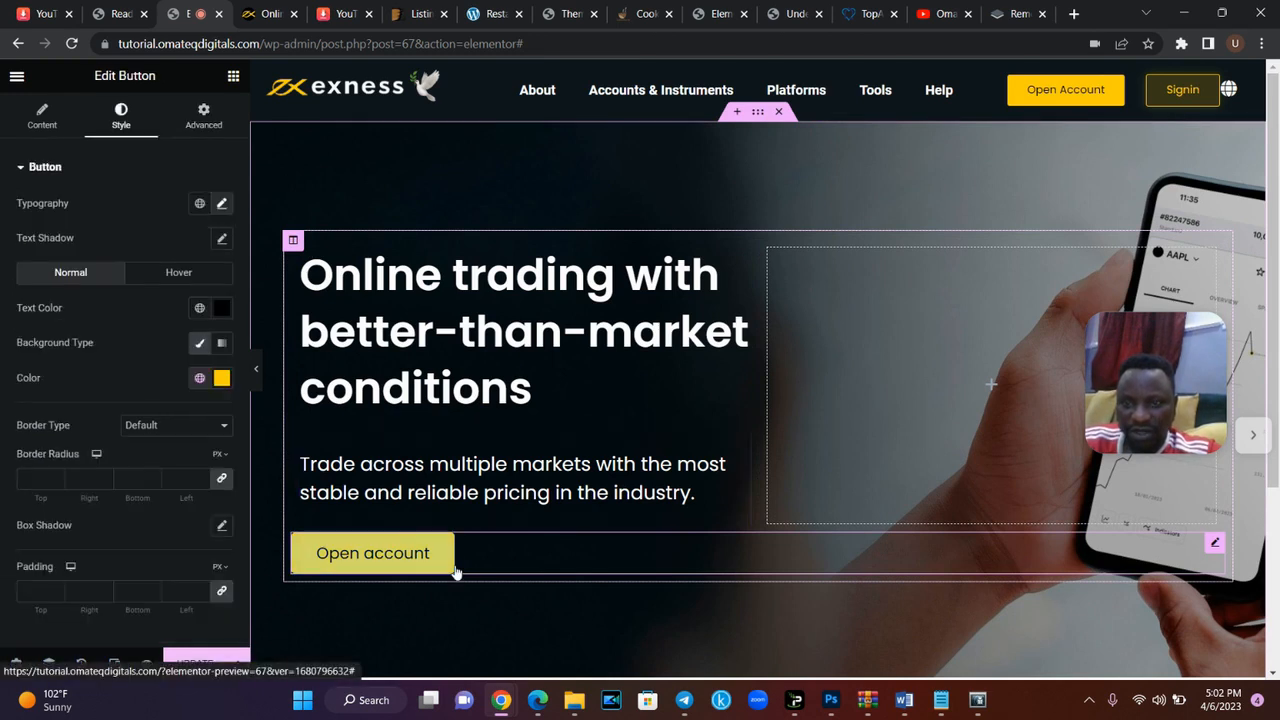
{"action": "left_click", "coordinate": [207, 120]}
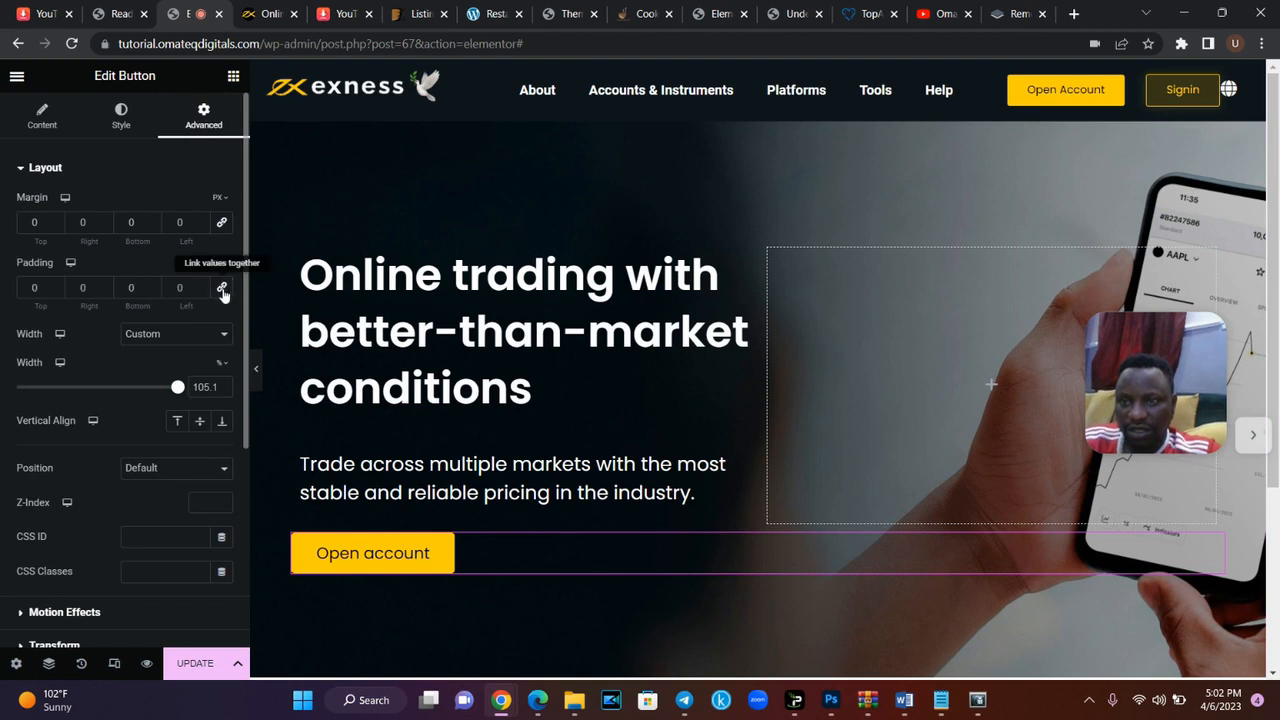
{"action": "type", "text": "2"}
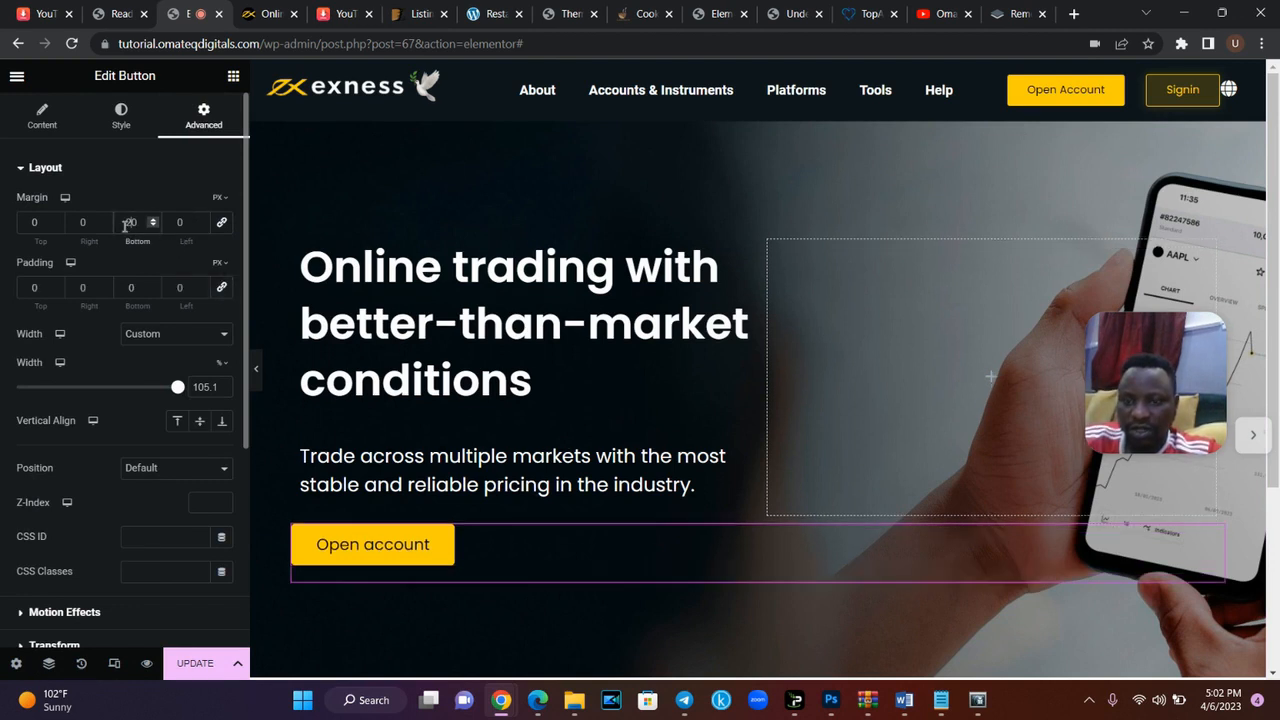
{"action": "left_click", "coordinate": [27, 222]}
{"action": "type", "text": "2"}
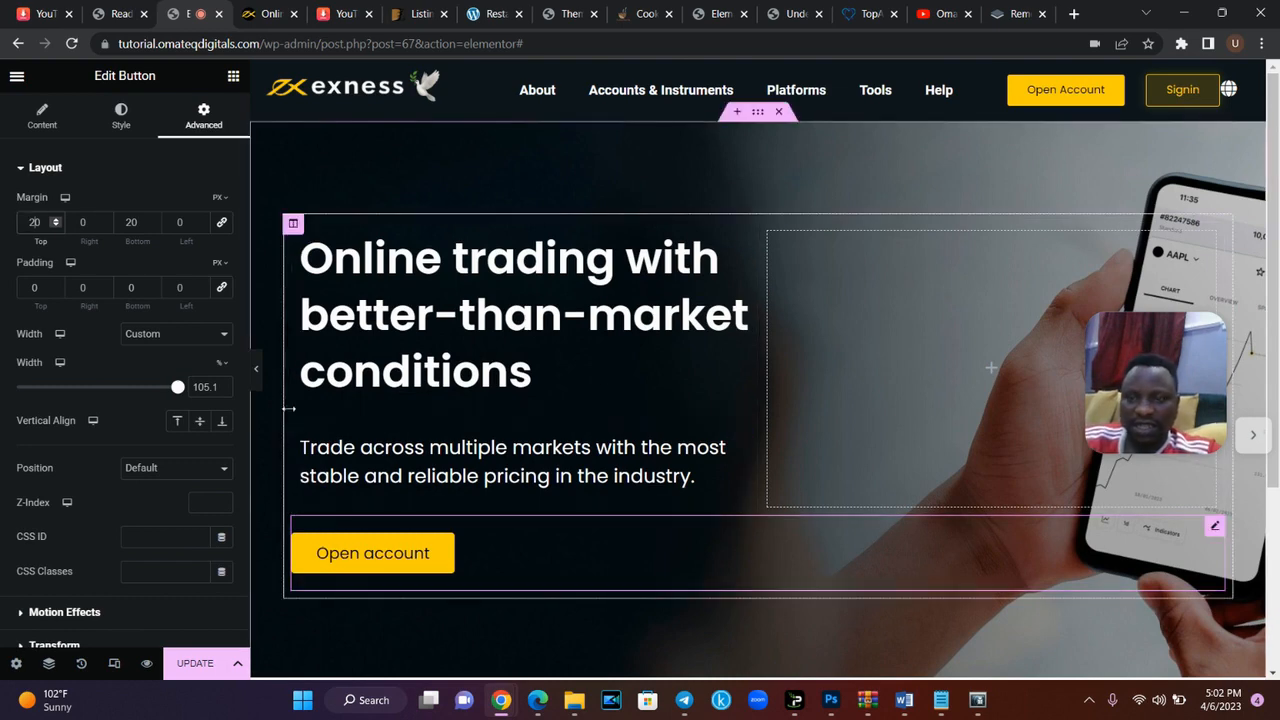
- View the hero at full width and examine the Instant withdrawals, 24/7 section on the Exness reference page
{"action": "left_click", "coordinate": [256, 369]}
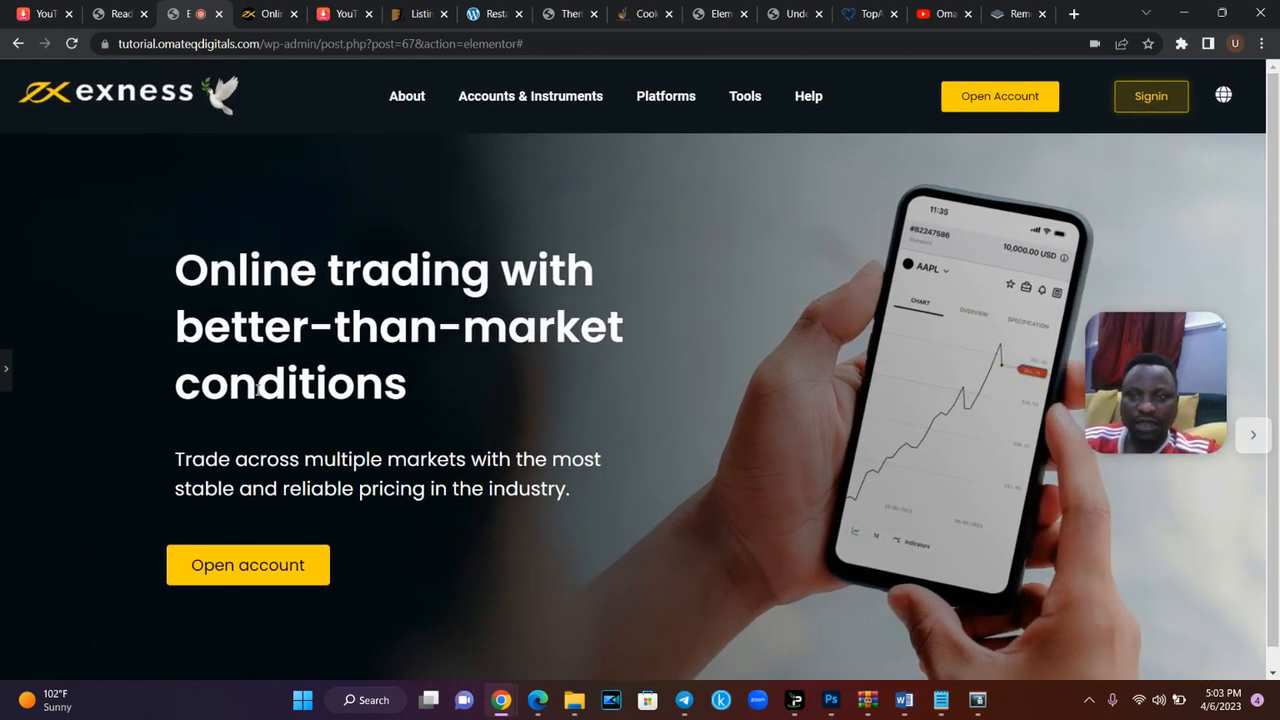
{"action": "mouse_move", "coordinate": [1270, 214]}
{"action": "left_mouse_down"}
{"action": "mouse_move", "coordinate": [1269, 234]}
{"action": "mouse_move", "coordinate": [1266, 211]}
{"action": "left_mouse_up"}
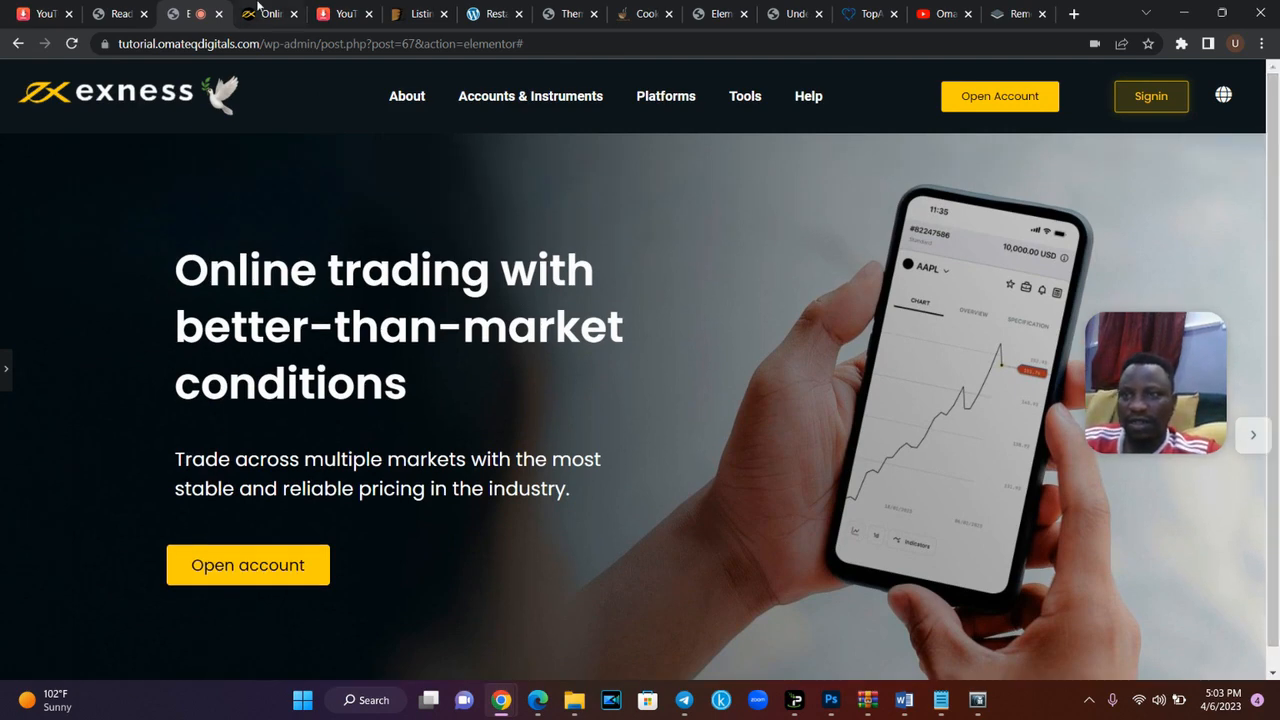
{"action": "left_click", "coordinate": [258, 10]}
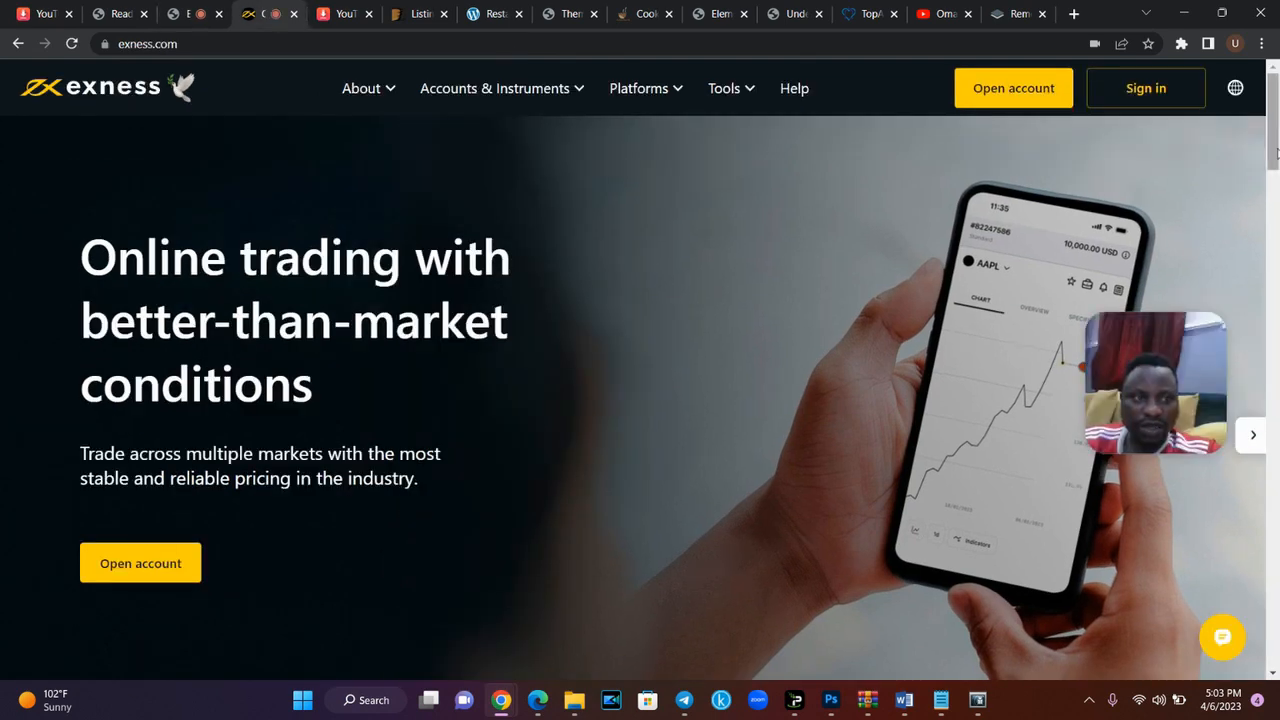
{"action": "scroll", "coordinate": [1277, 150], "scroll_direction": "down", "scroll_amount": 5}
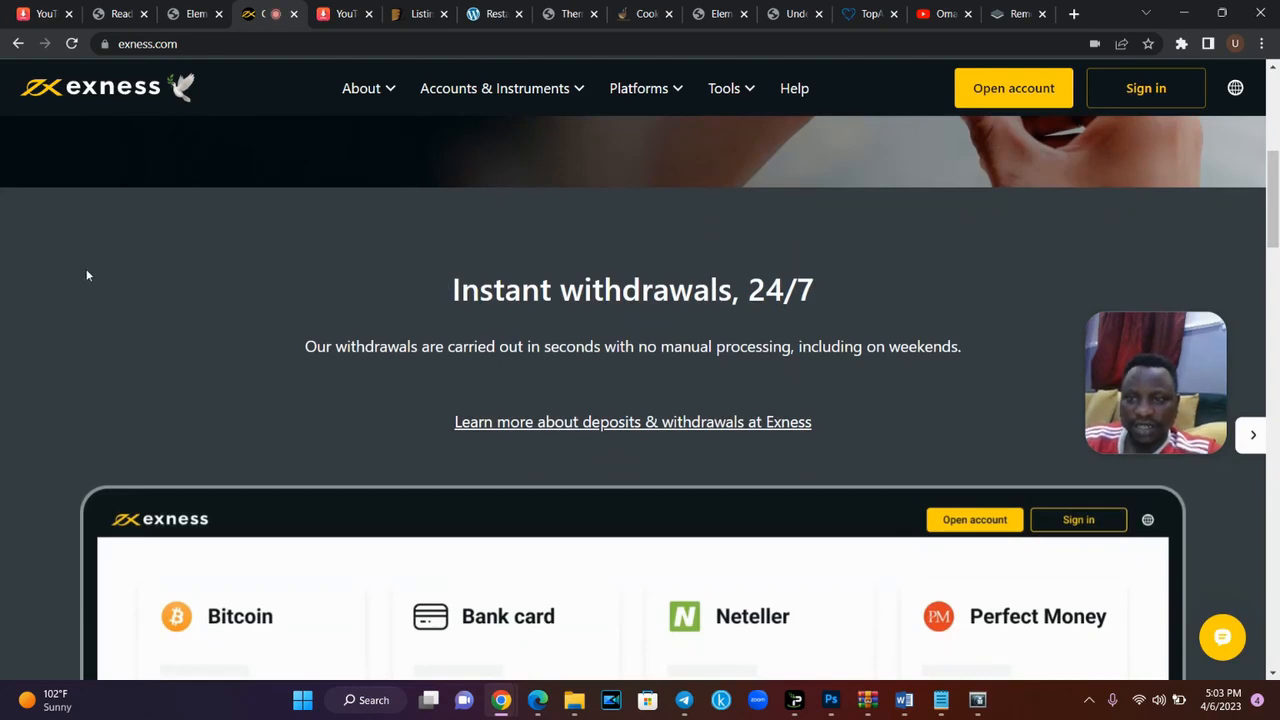
{"action": "scroll", "coordinate": [1277, 232], "scroll_direction": "down", "scroll_amount": 3}
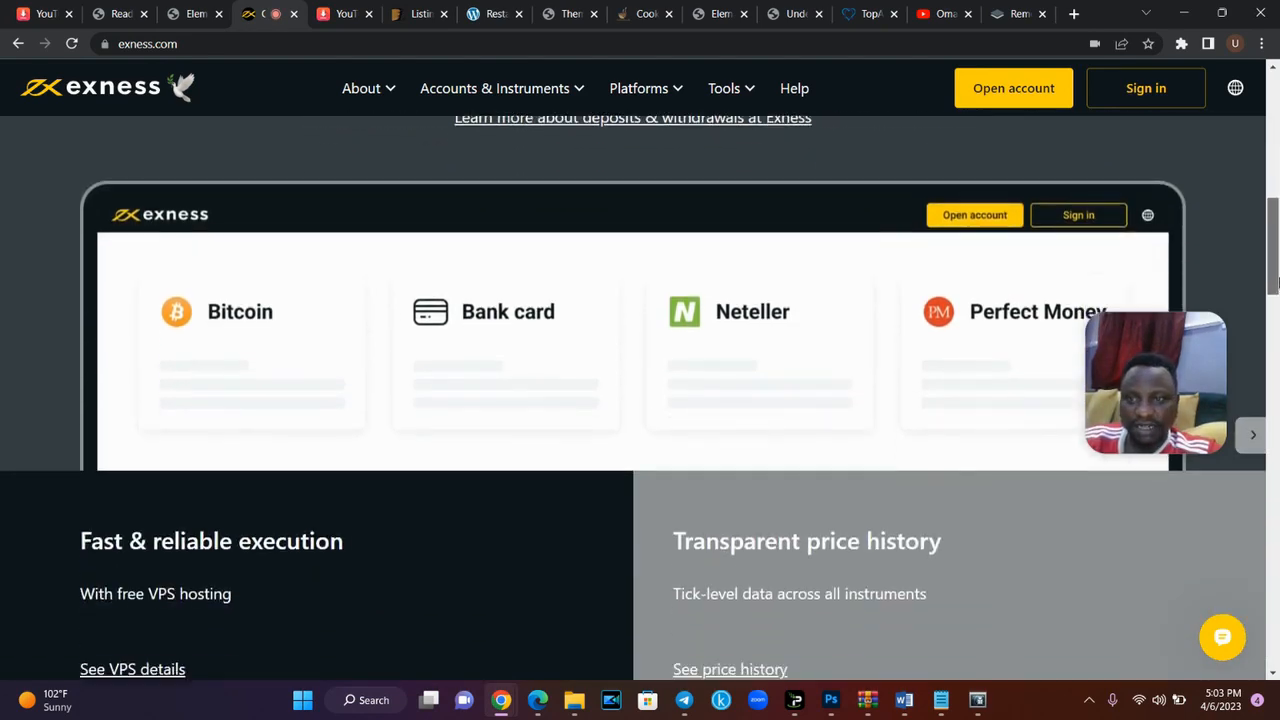
{"action": "scroll", "coordinate": [1210, 248], "scroll_direction": "up", "scroll_amount": 2}
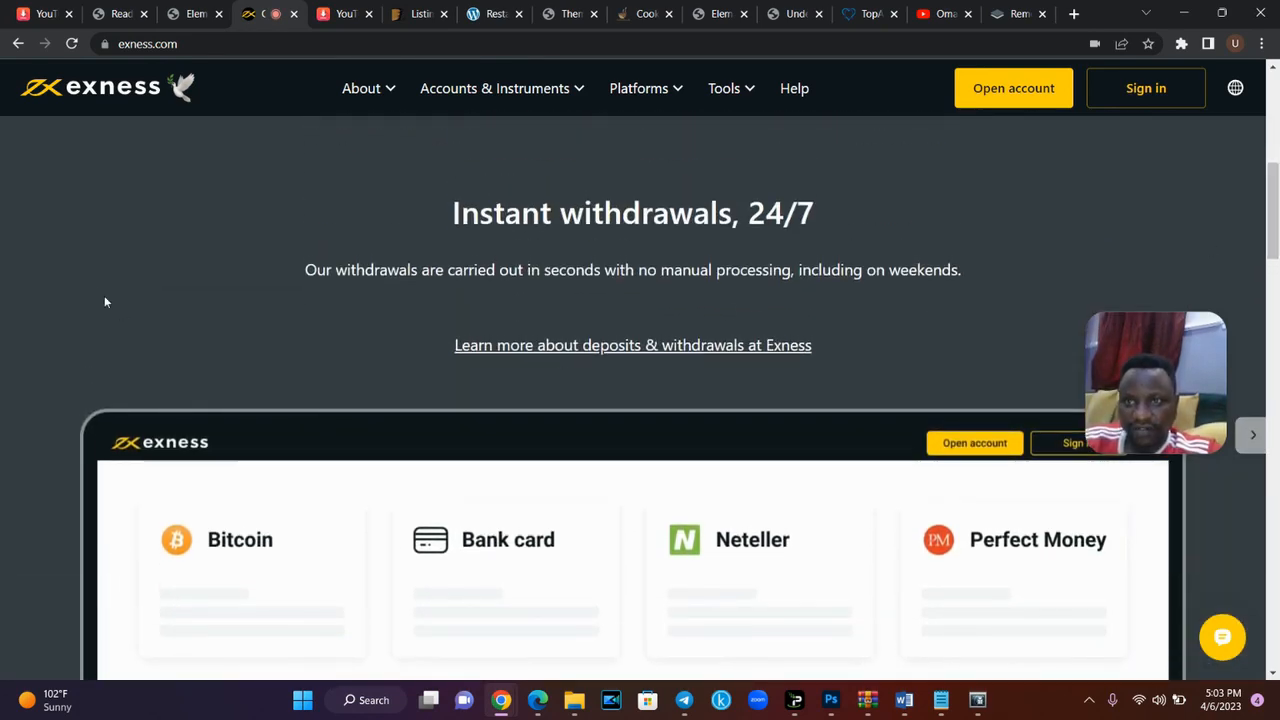
{"action": "scroll", "coordinate": [1277, 160], "scroll_direction": "up", "scroll_amount": 2}
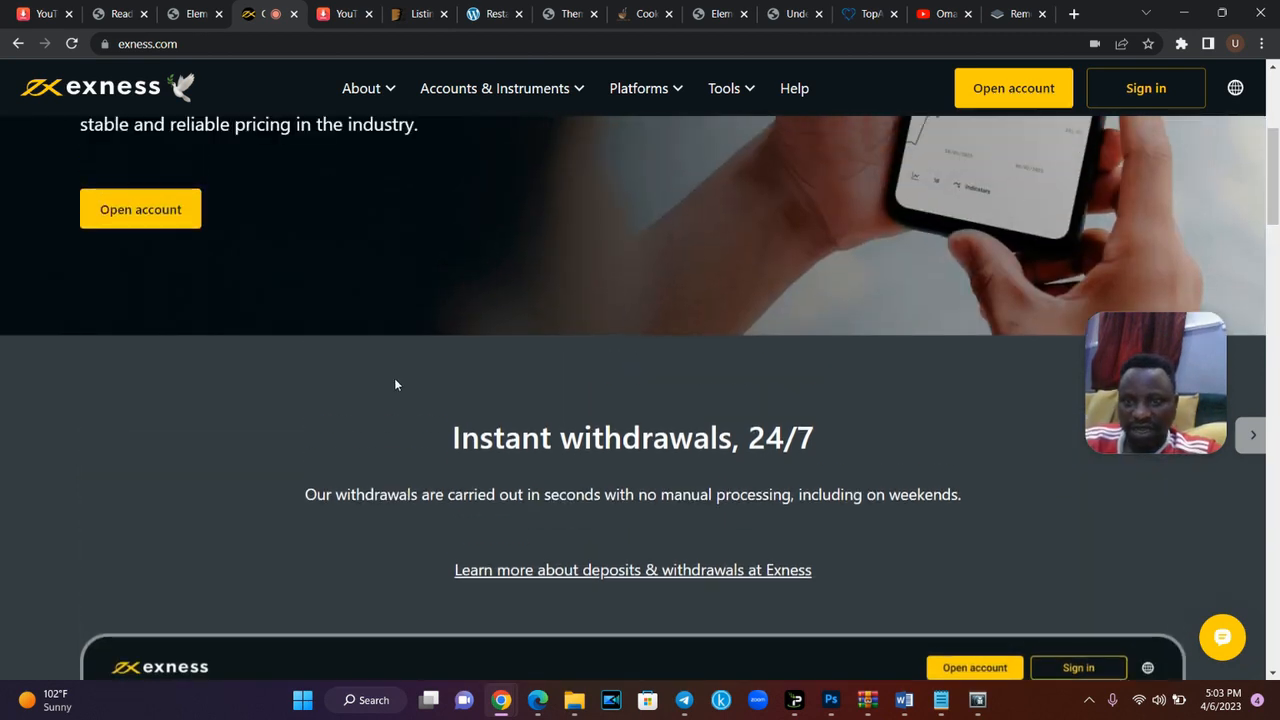
- Inspect the background of the Instant withdrawals section with the browser's developer tools and return to the Elementor page
{"action": "right_click", "coordinate": [226, 365]}
{"action": "left_click", "coordinate": [318, 608]}
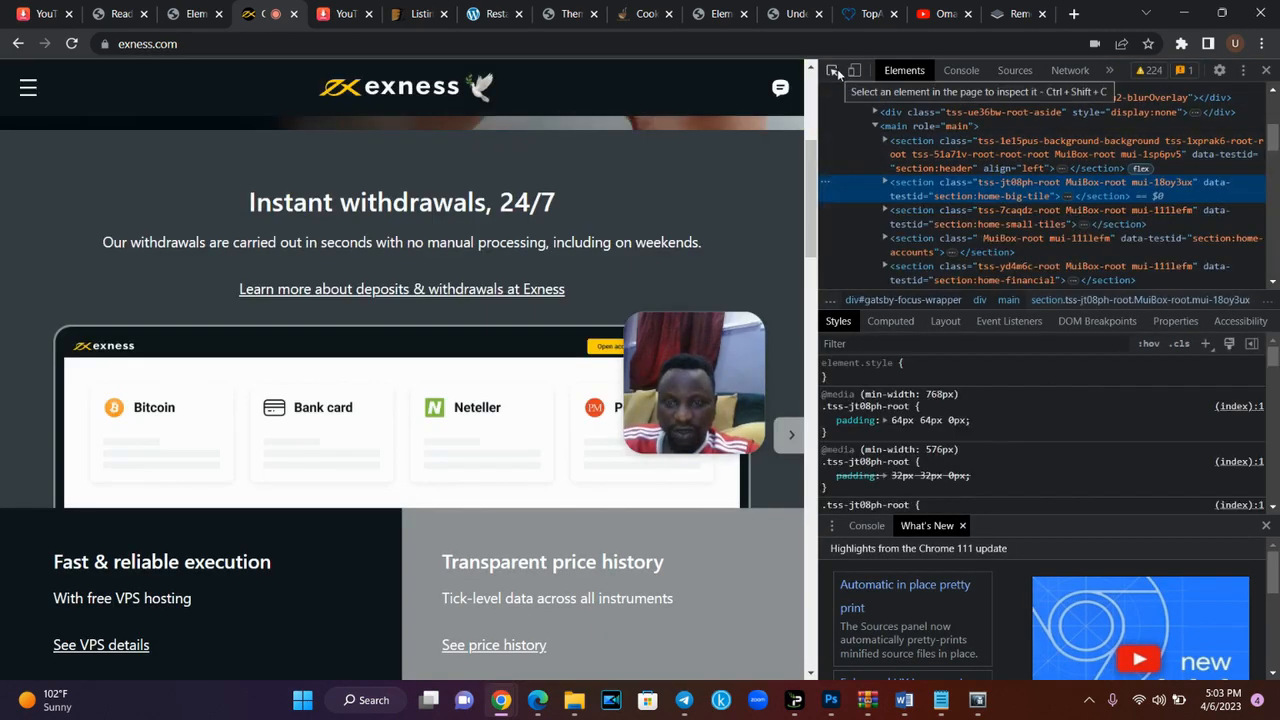
{"action": "left_click", "coordinate": [836, 73]}
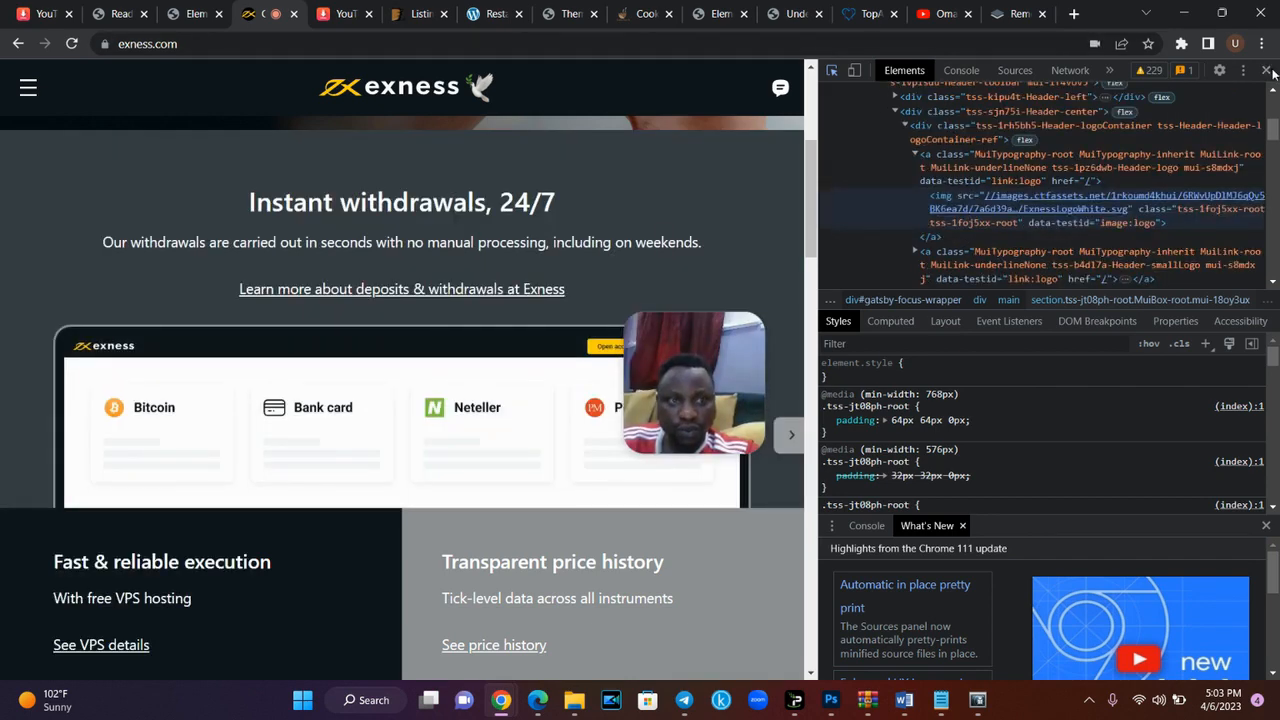
{"action": "left_click", "coordinate": [1266, 70]}
{"action": "left_click", "coordinate": [190, 13]}
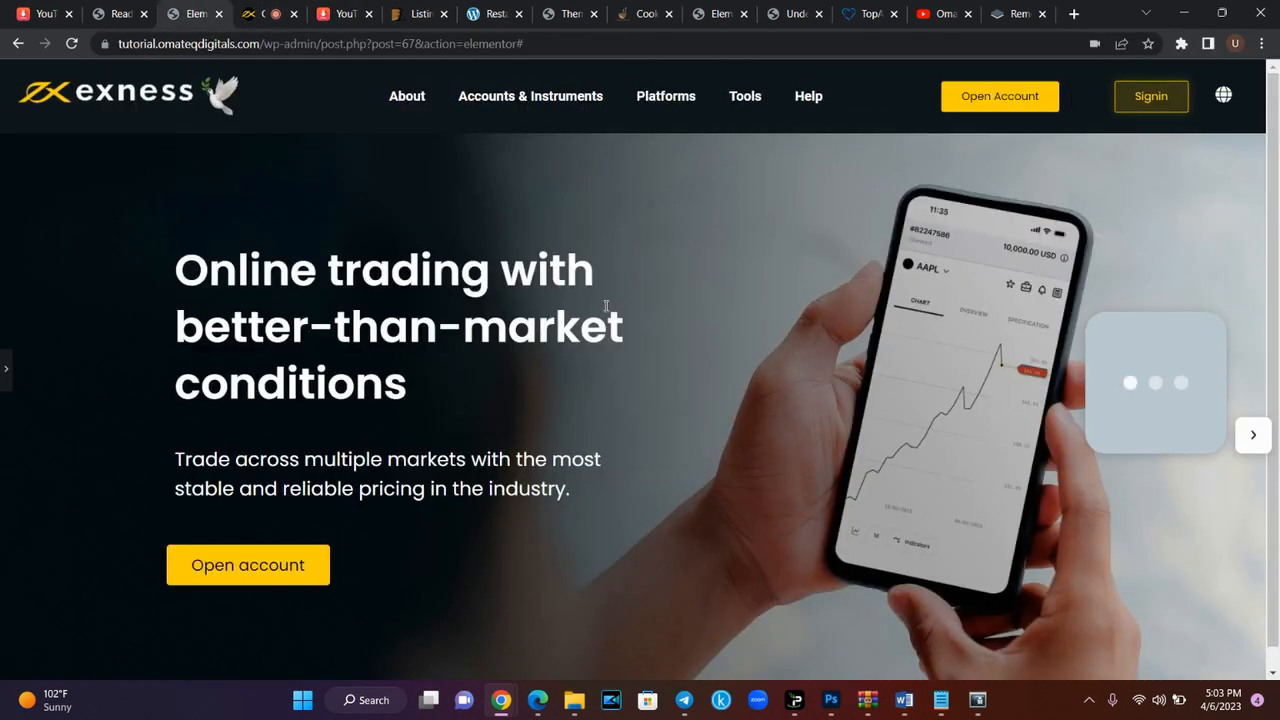
- Add a new single-column section below the hero section
{"action": "left_click", "coordinate": [8, 368]}
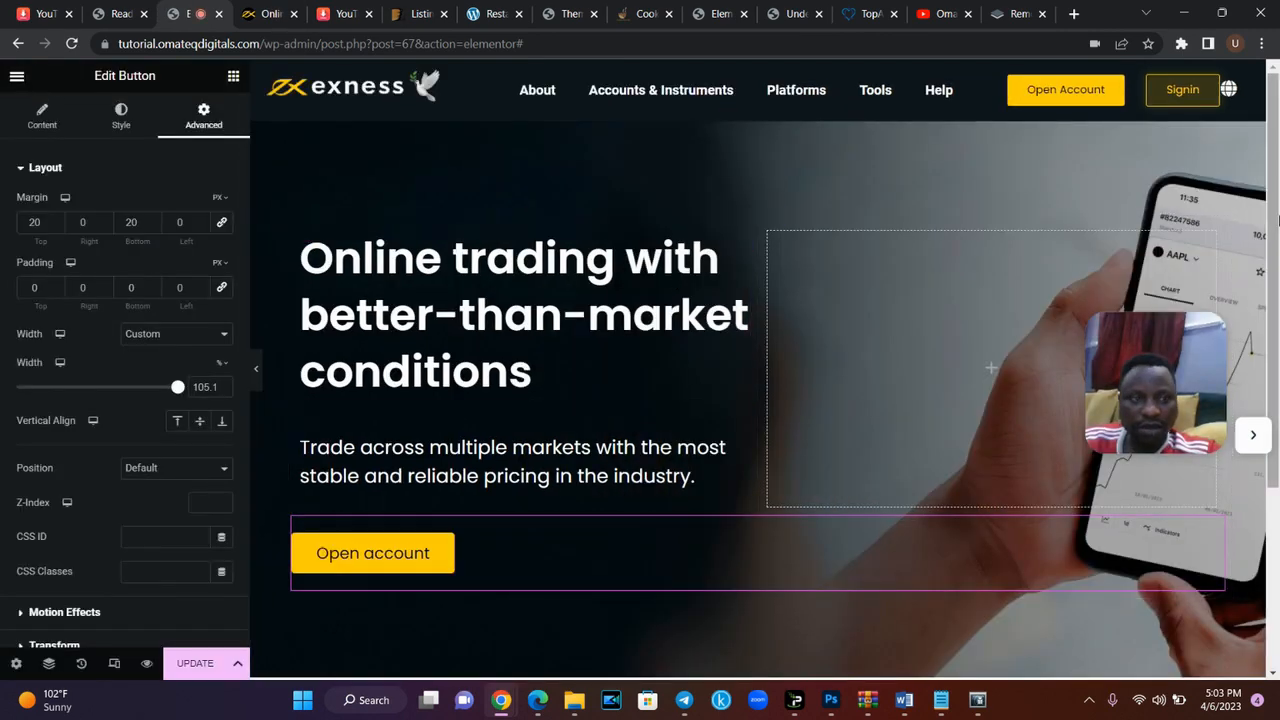
{"action": "scroll", "coordinate": [720, 560], "scroll_direction": "down", "scroll_amount": 3}
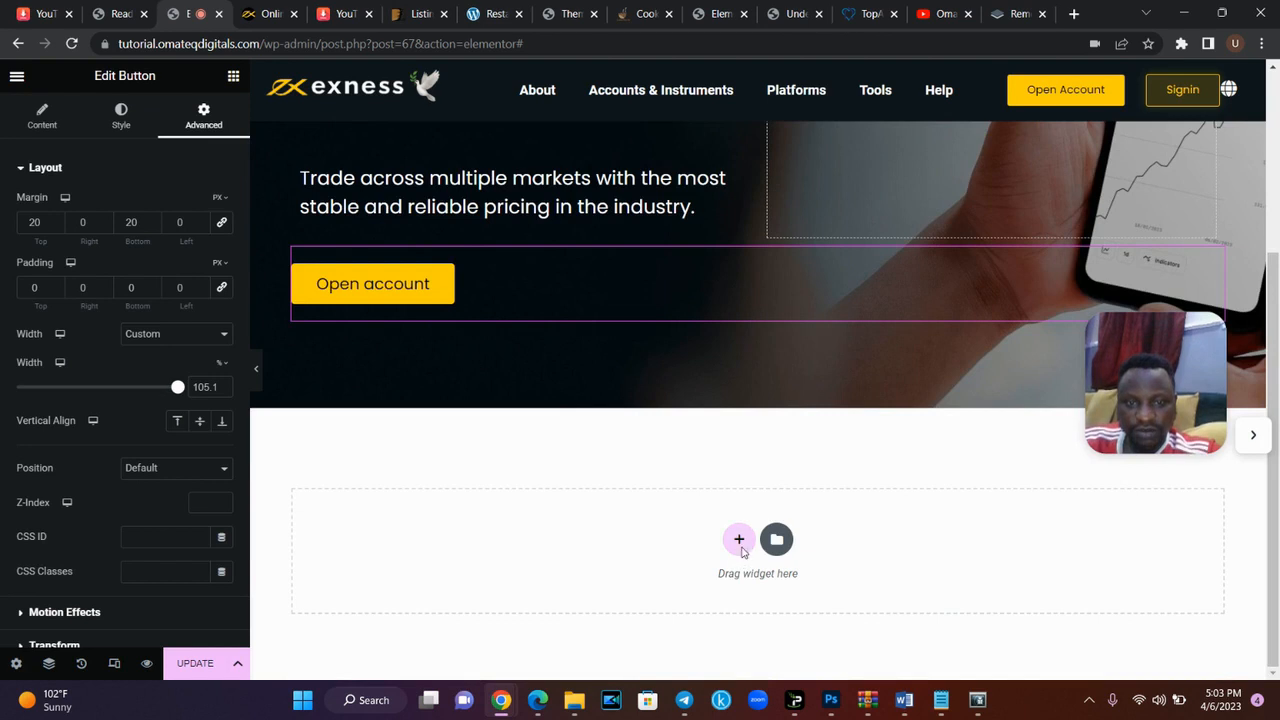
{"action": "left_click", "coordinate": [739, 541]}
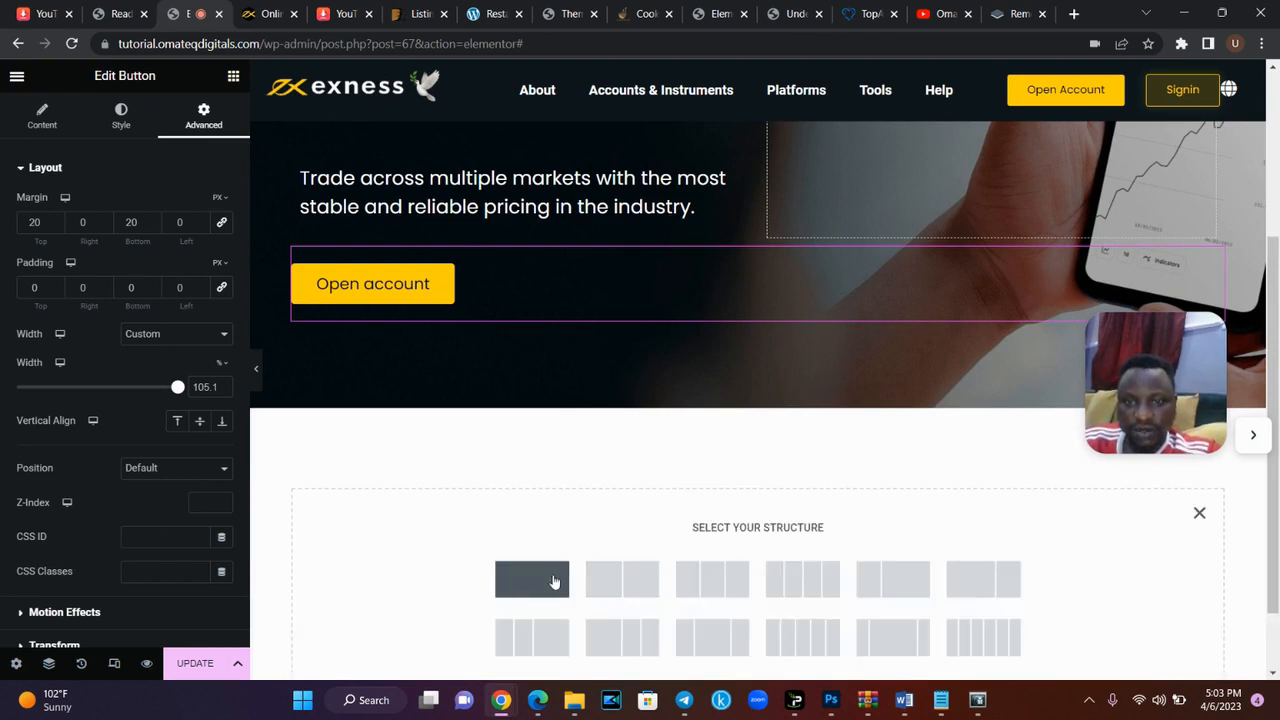
{"action": "left_click", "coordinate": [554, 582]}
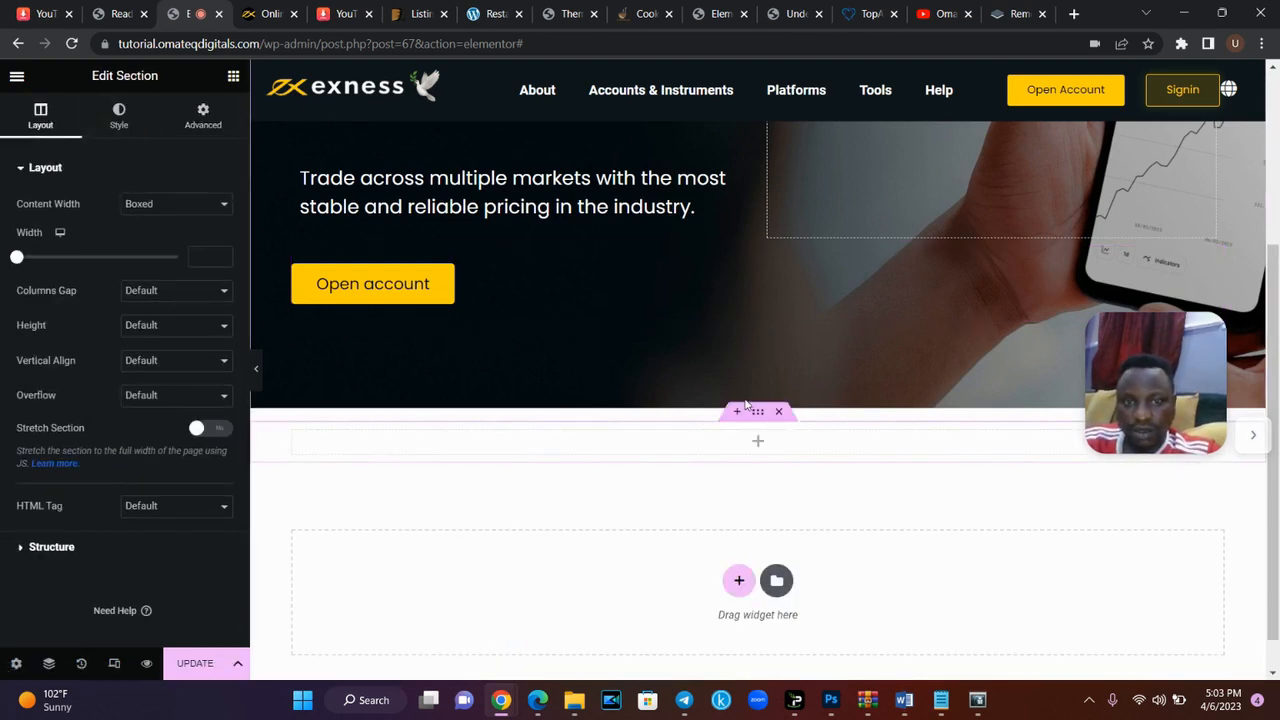
- Give the new section a classic background in dark gray #363d42
{"action": "left_click", "coordinate": [119, 118]}
{"action": "left_click", "coordinate": [155, 239]}
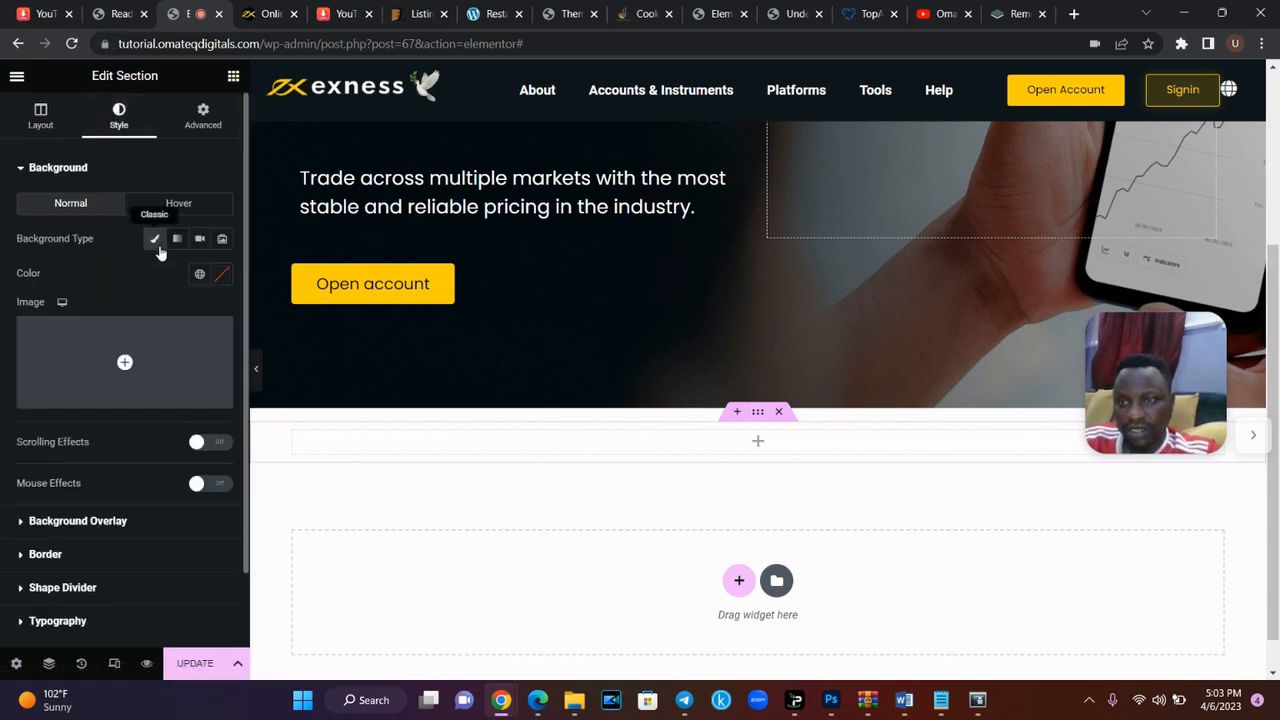
{"action": "left_click", "coordinate": [222, 273]}
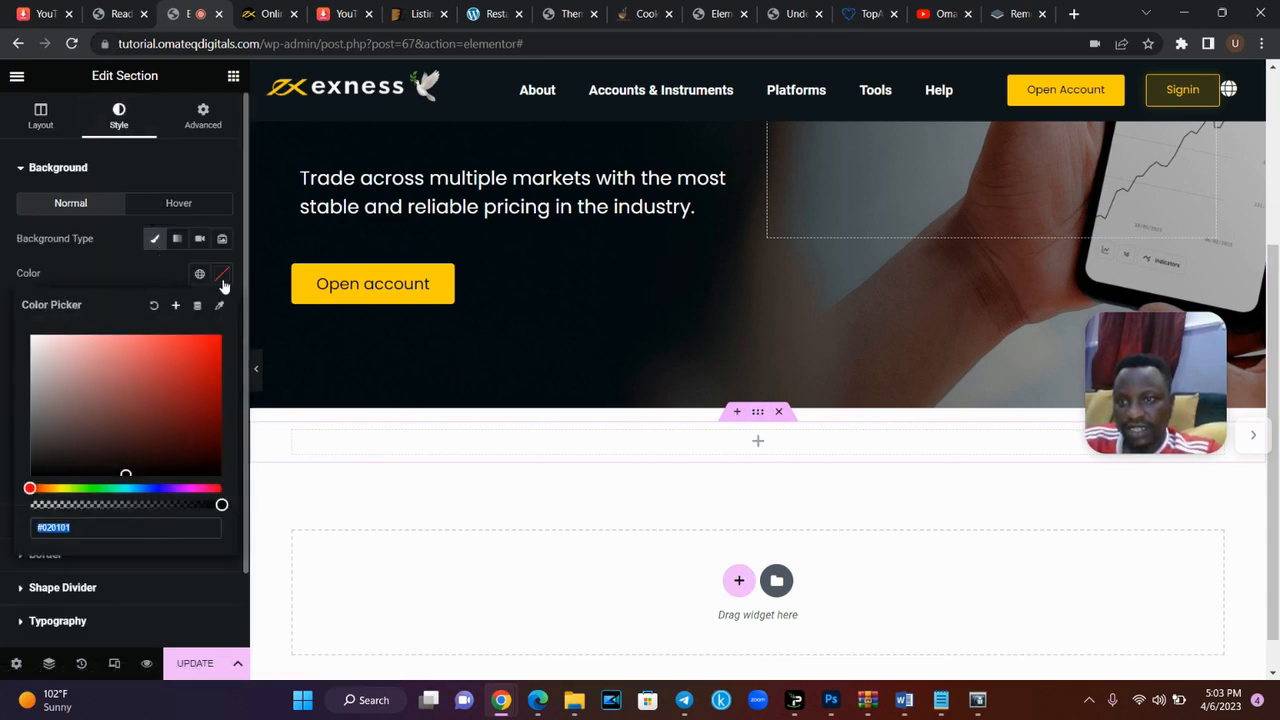
{"action": "left_click", "coordinate": [125, 472]}
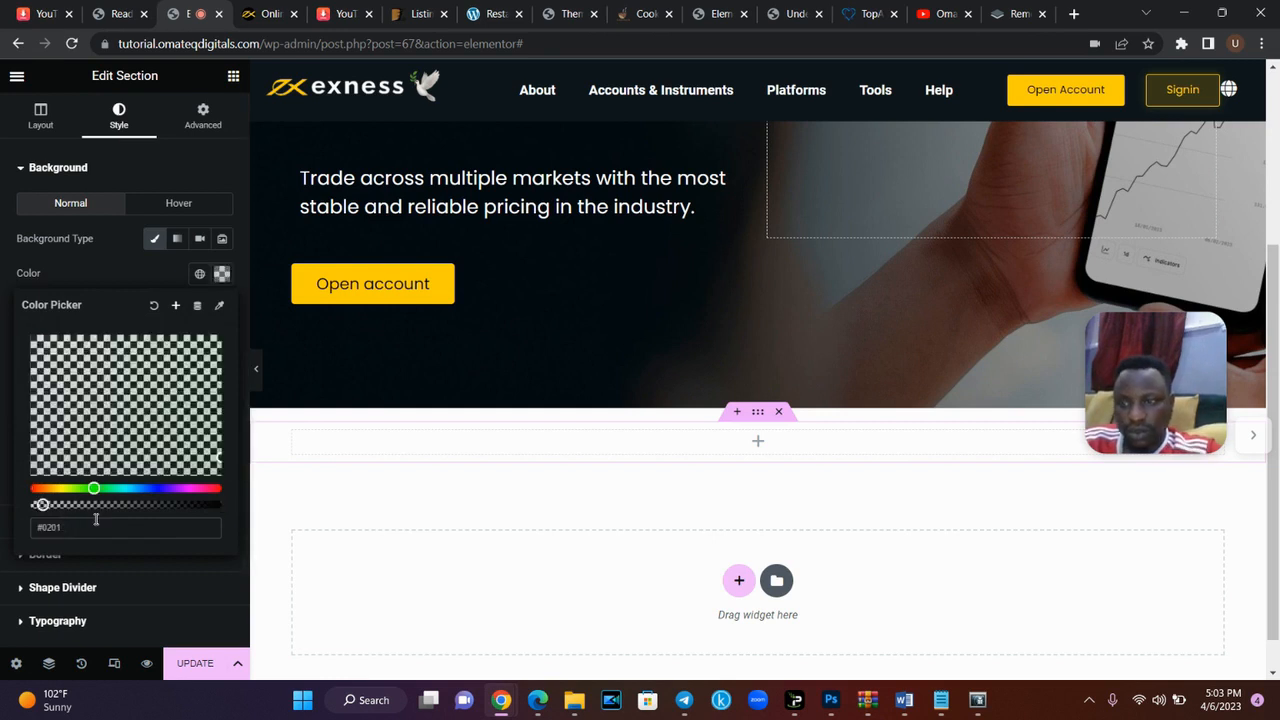
{"action": "key", "text": "BackSpace"}
{"action": "key", "text": "BackSpace"}
{"action": "key", "text": "BackSpace"}
{"action": "key", "text": "BackSpace"}
{"action": "type", "text": "363d42"}
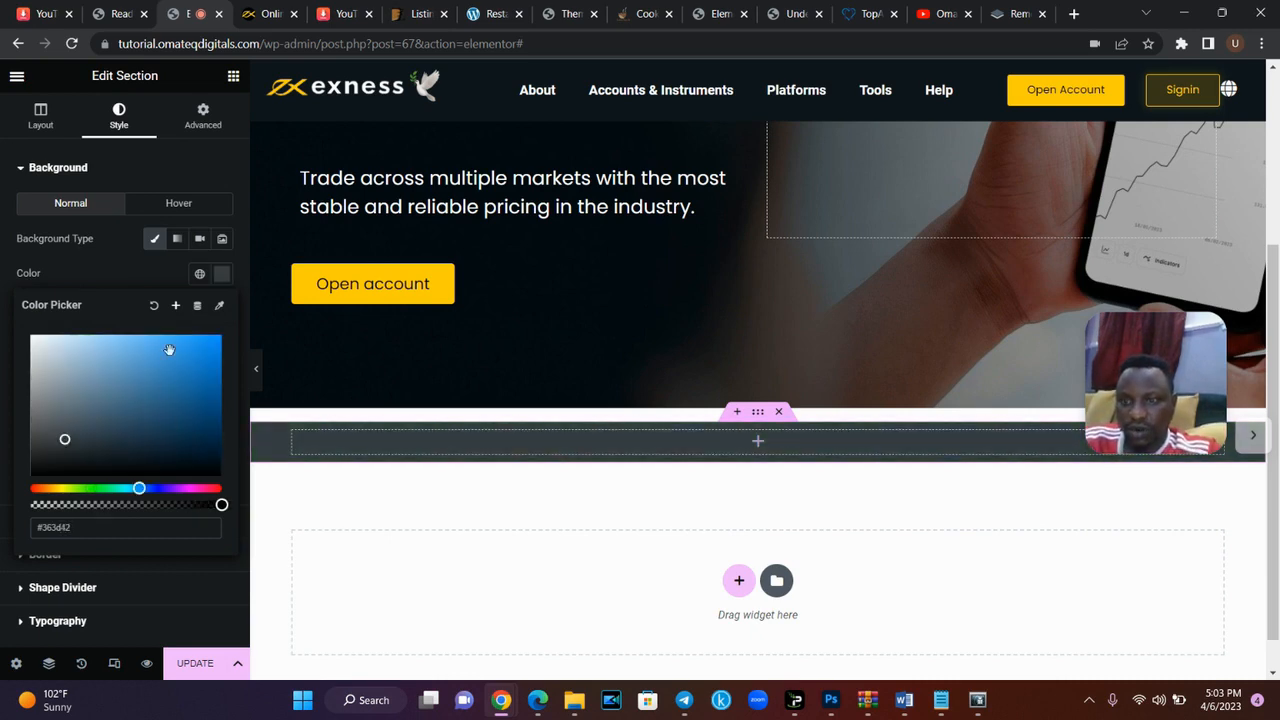
- Save the section's background color as a new global color named "my gray"
{"action": "left_click", "coordinate": [175, 305]}
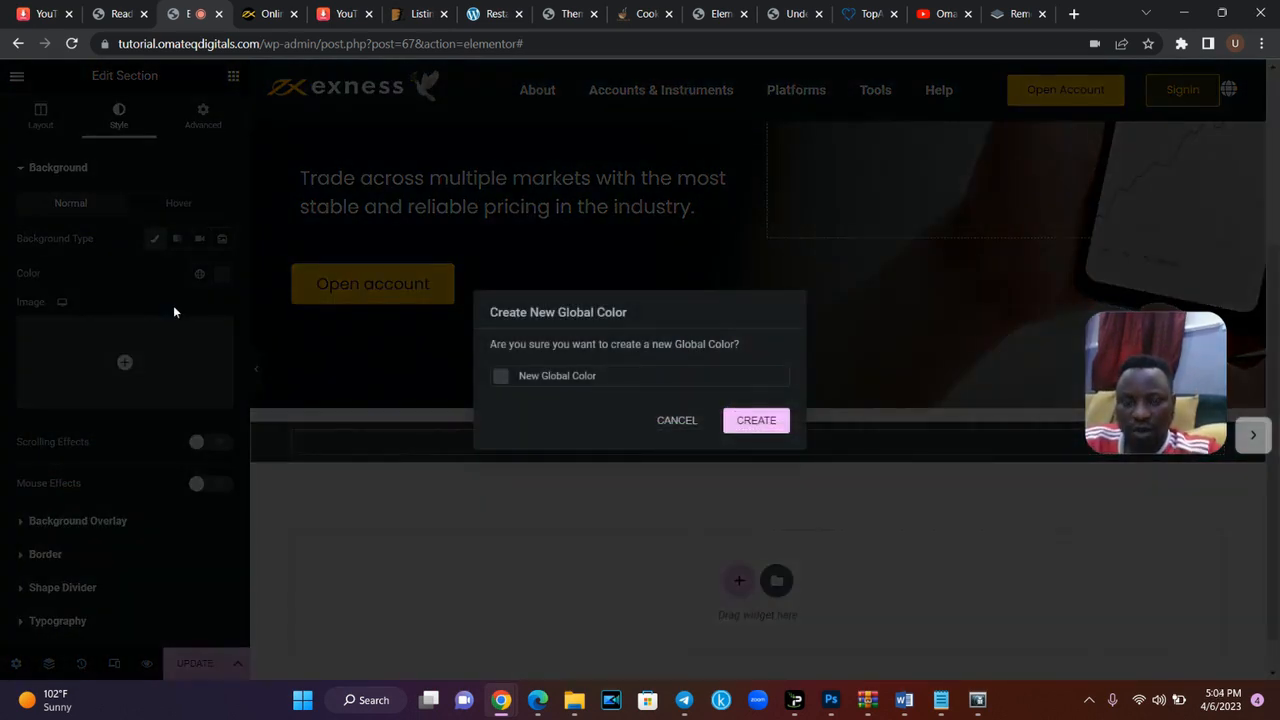
{"action": "key", "text": "BackSpace"}
{"action": "key", "text": "BackSpace"}
{"action": "key", "text": "BackSpace"}
{"action": "key", "text": "BackSpace"}
{"action": "key", "text": "BackSpace"}
{"action": "key", "text": "BackSpace"}
{"action": "key", "text": "BackSpace"}
{"action": "key", "text": "BackSpace"}
{"action": "key", "text": "BackSpace"}
{"action": "key", "text": "BackSpace"}
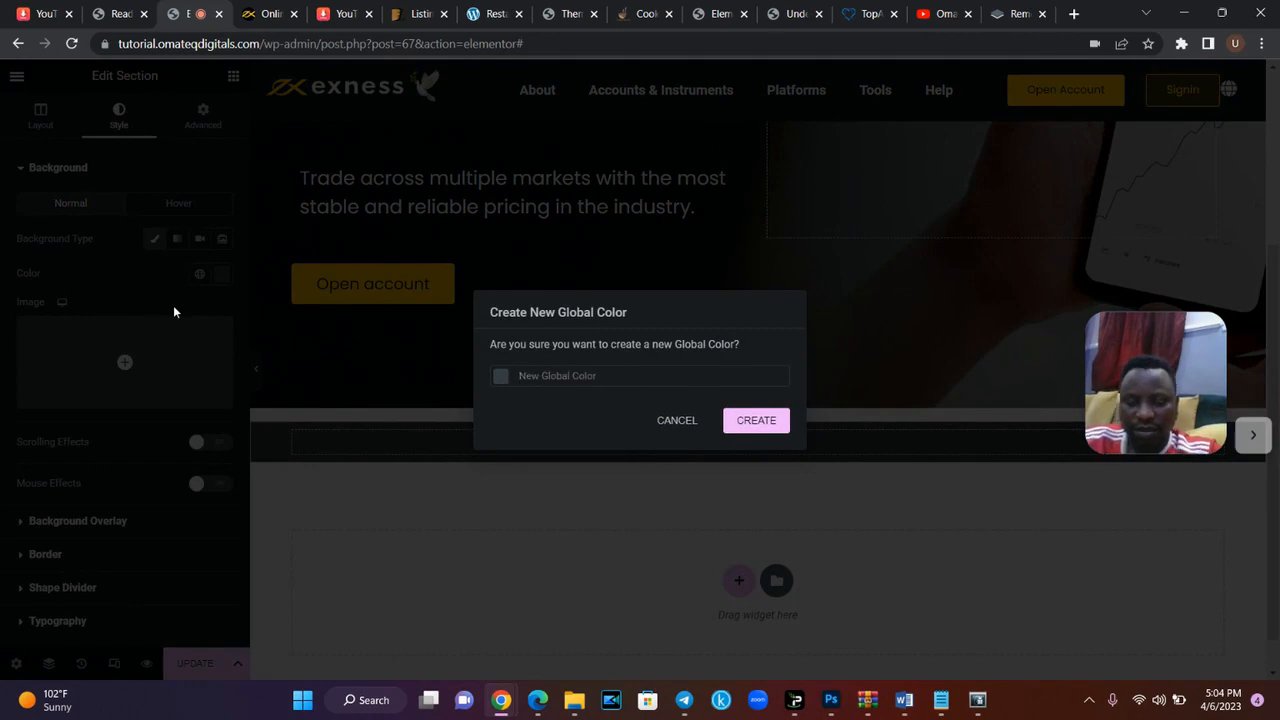
{"action": "type", "text": "my gray"}
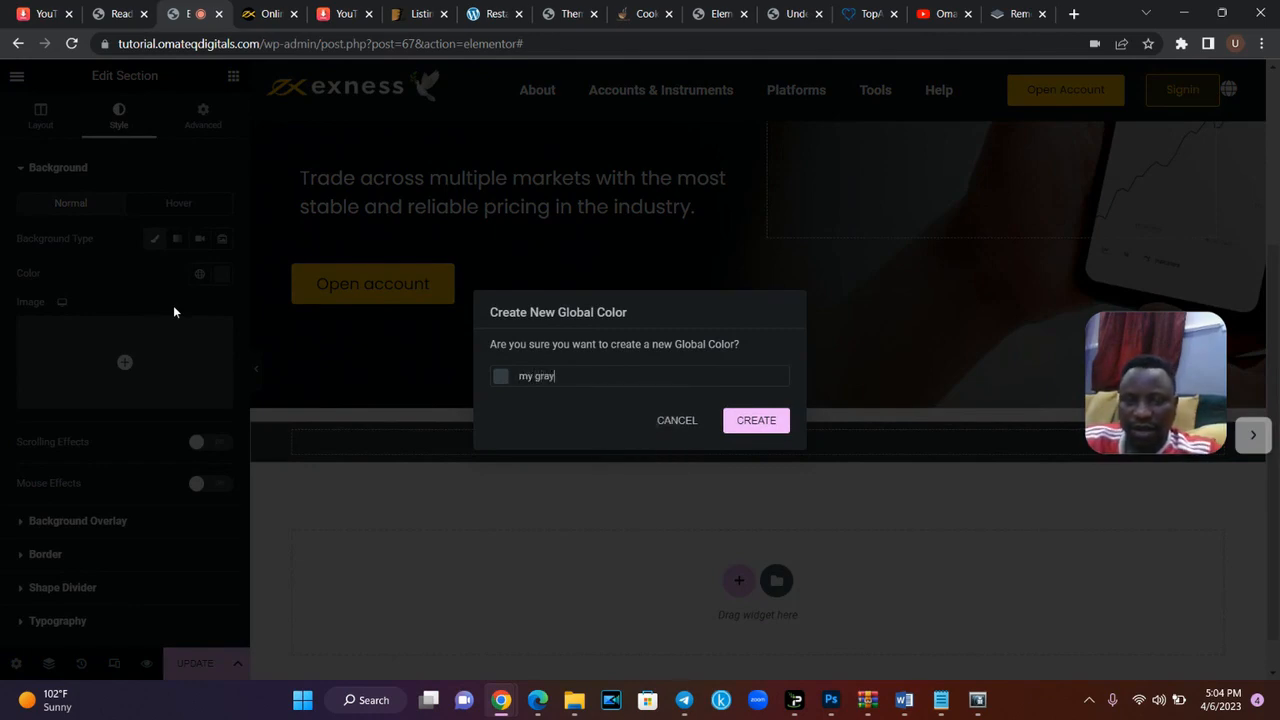
{"action": "left_click", "coordinate": [750, 418]}
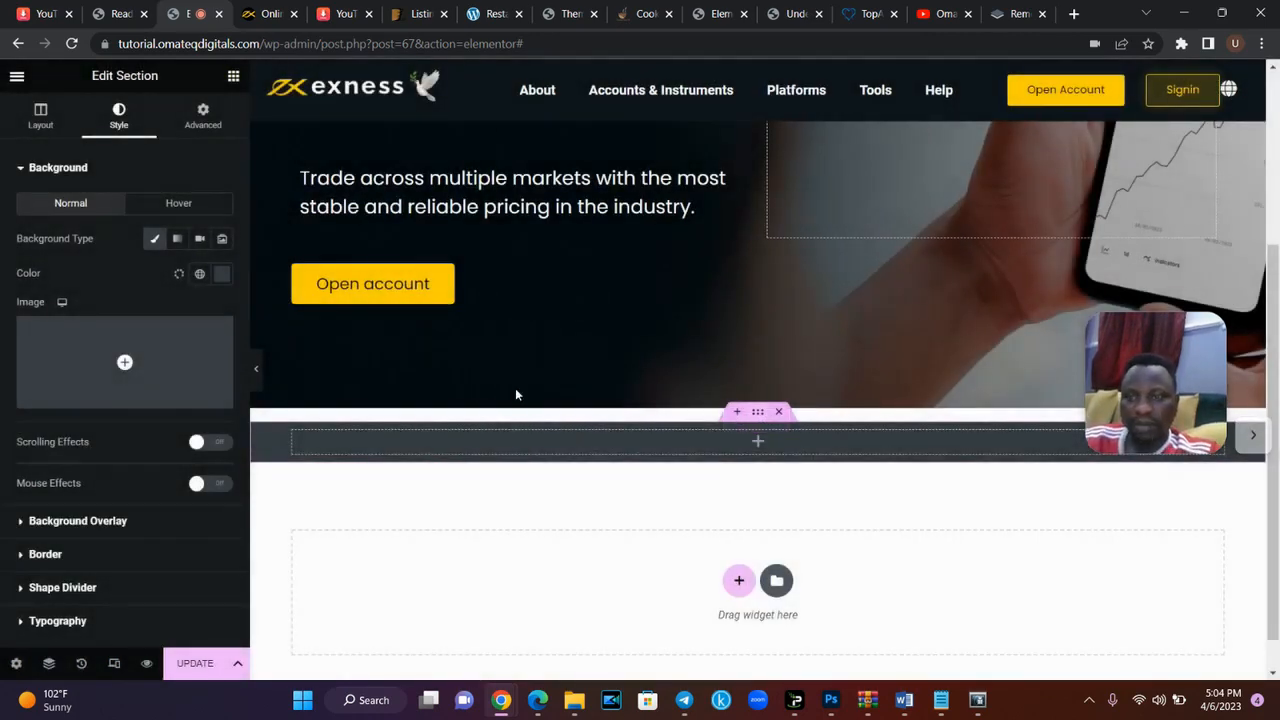
- Set the height of the new gray section to Fit To Screen
{"action": "left_click", "coordinate": [38, 118]}
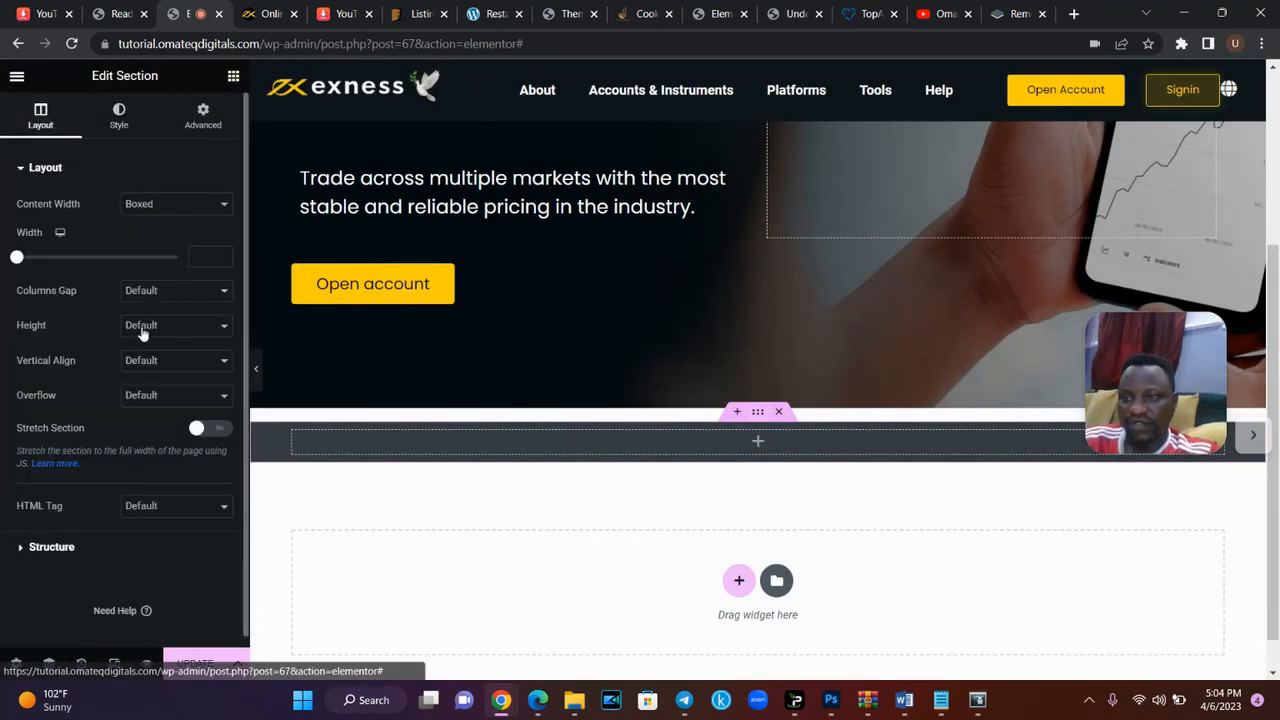
{"action": "left_click", "coordinate": [160, 330]}
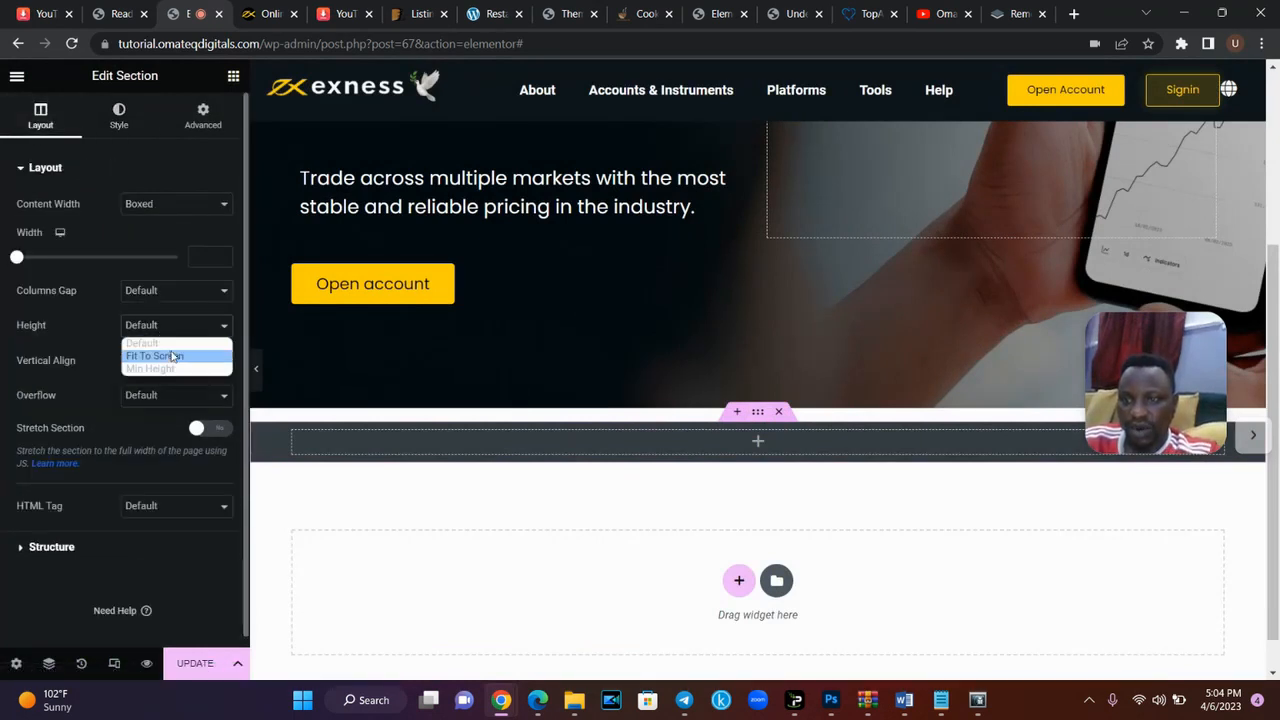
{"action": "left_click", "coordinate": [170, 356]}
{"action": "mouse_move", "coordinate": [1273, 331]}
{"action": "left_mouse_down"}
{"action": "mouse_move", "coordinate": [1274, 535]}
{"action": "mouse_move", "coordinate": [1275, 313]}
{"action": "left_mouse_up"}
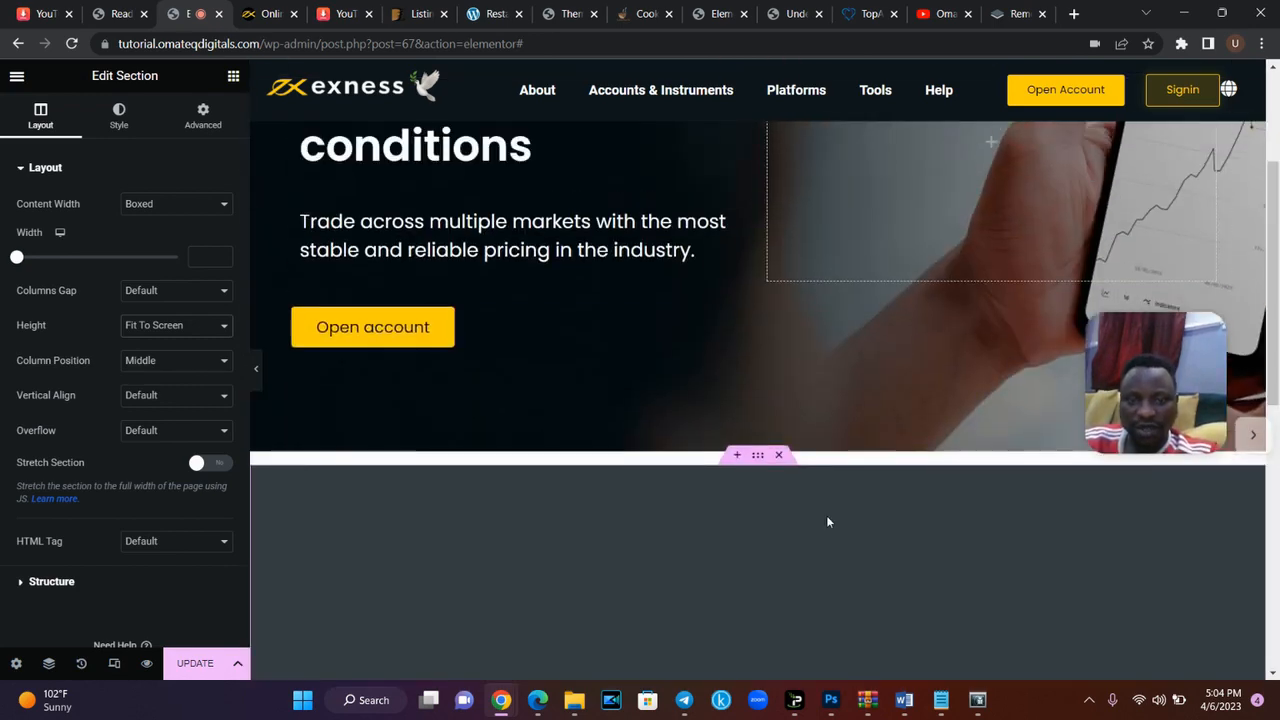
- Unlink the gray section's margin values and set its top margin to -17 px, closing the gap below the hero section
{"action": "left_click", "coordinate": [203, 115]}
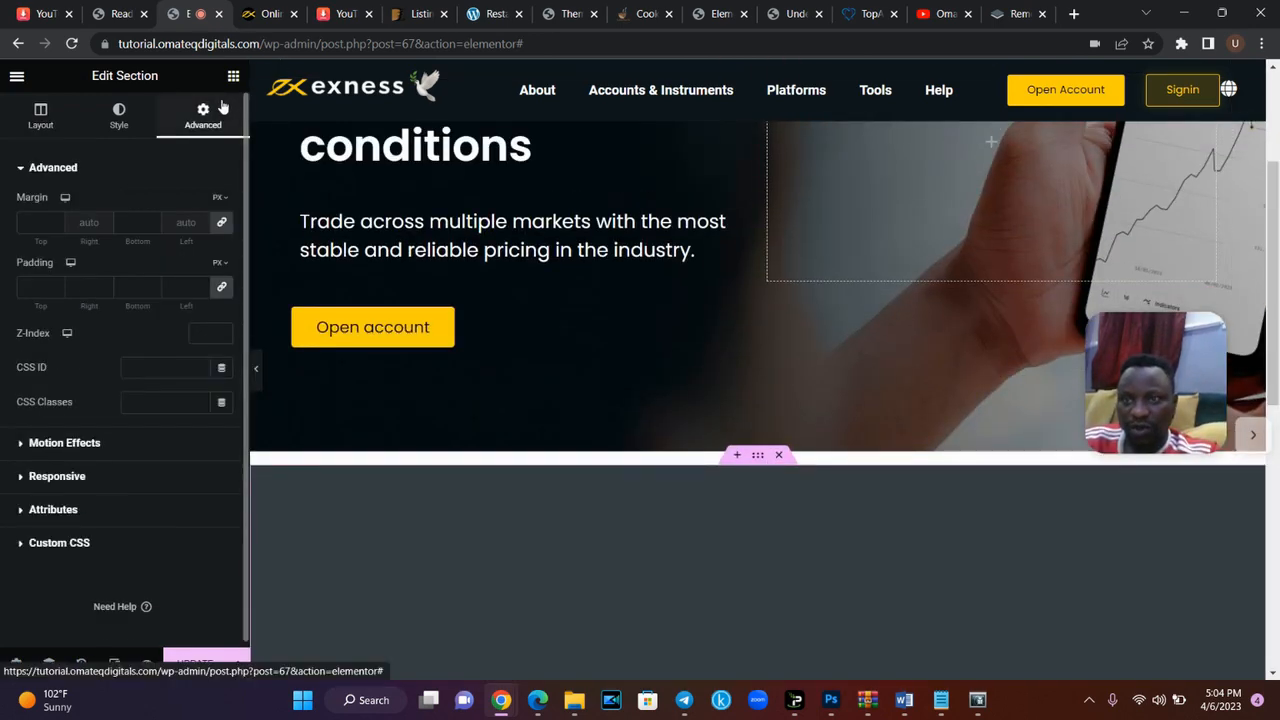
{"action": "left_click", "coordinate": [258, 8]}
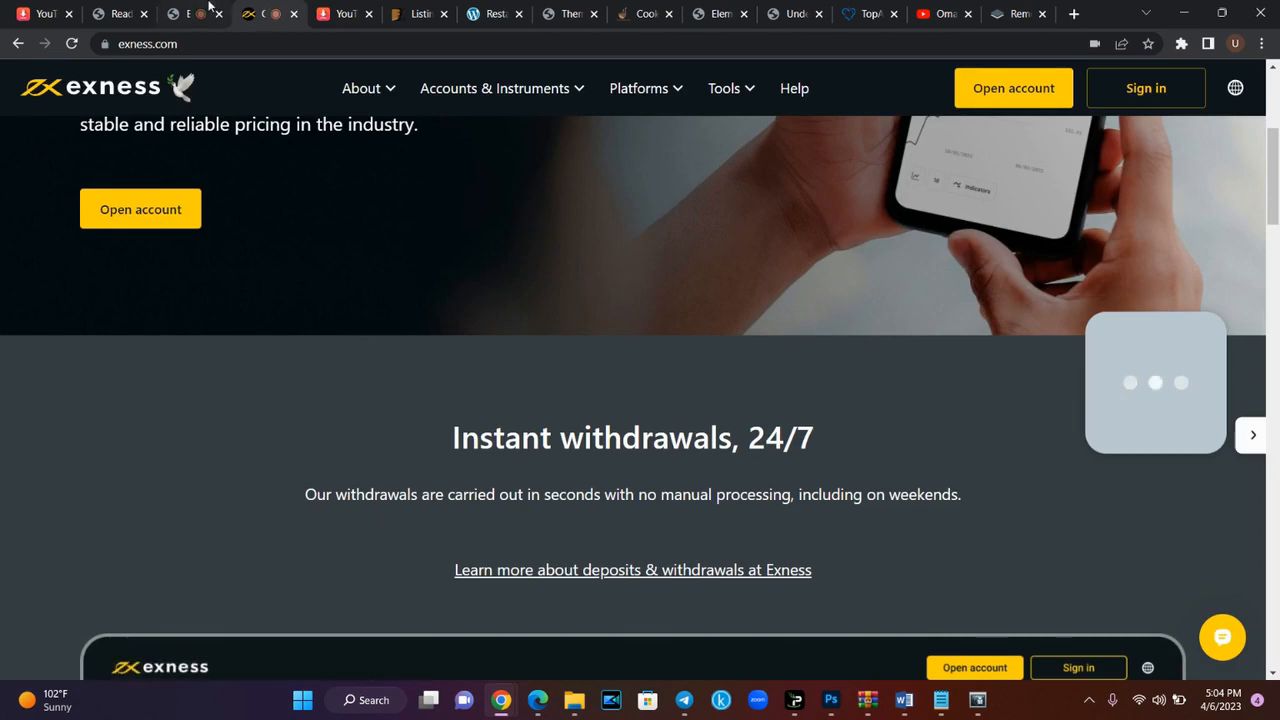
{"action": "left_click", "coordinate": [197, 8]}
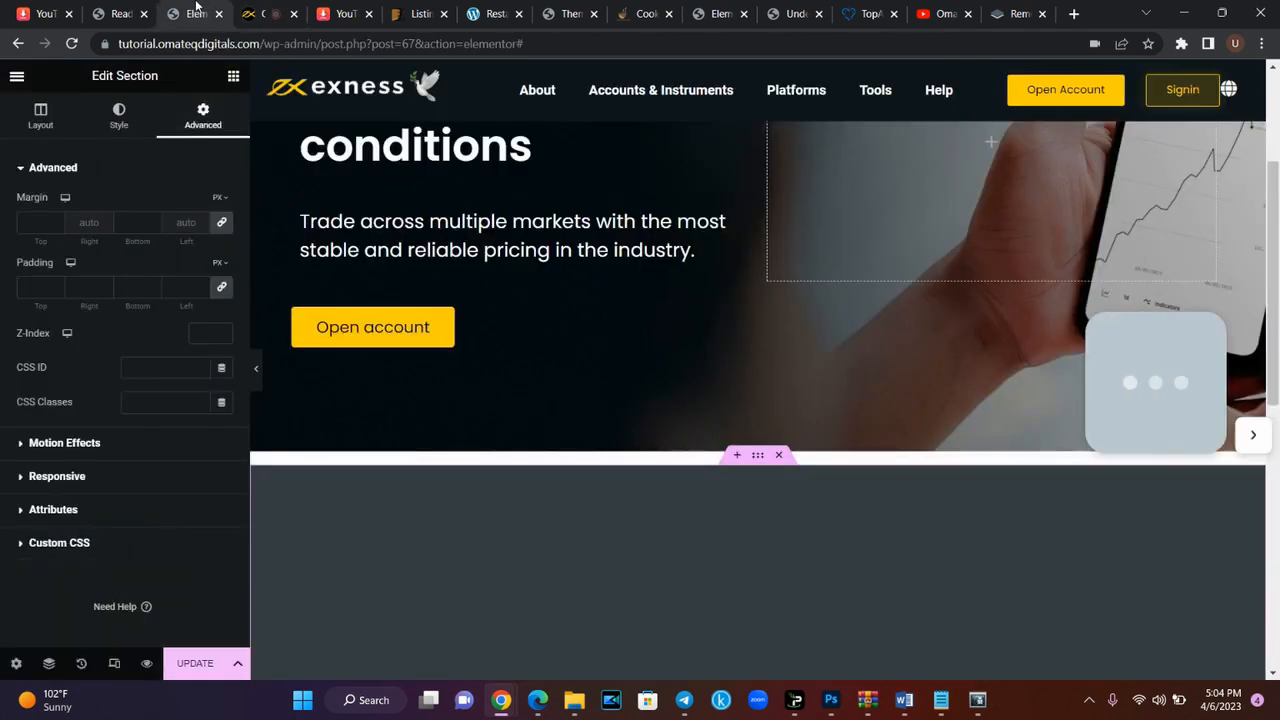
{"action": "left_click", "coordinate": [256, 368]}
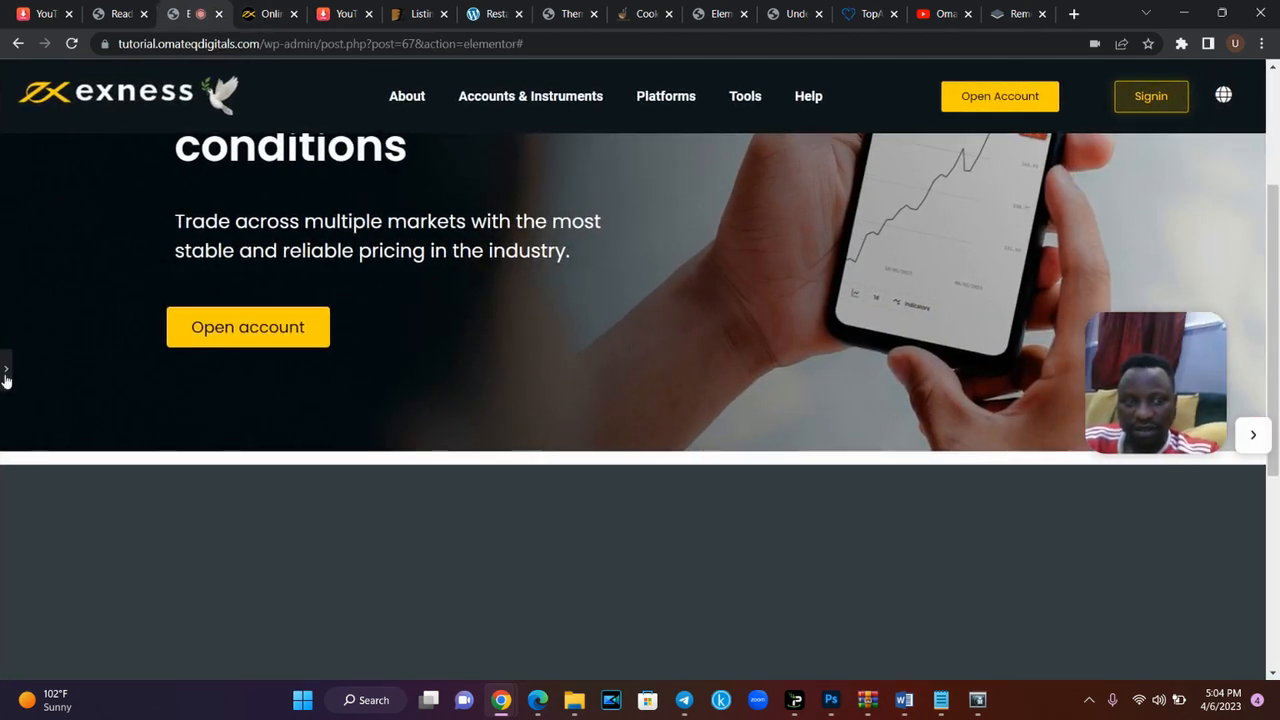
{"action": "left_click", "coordinate": [5, 372]}
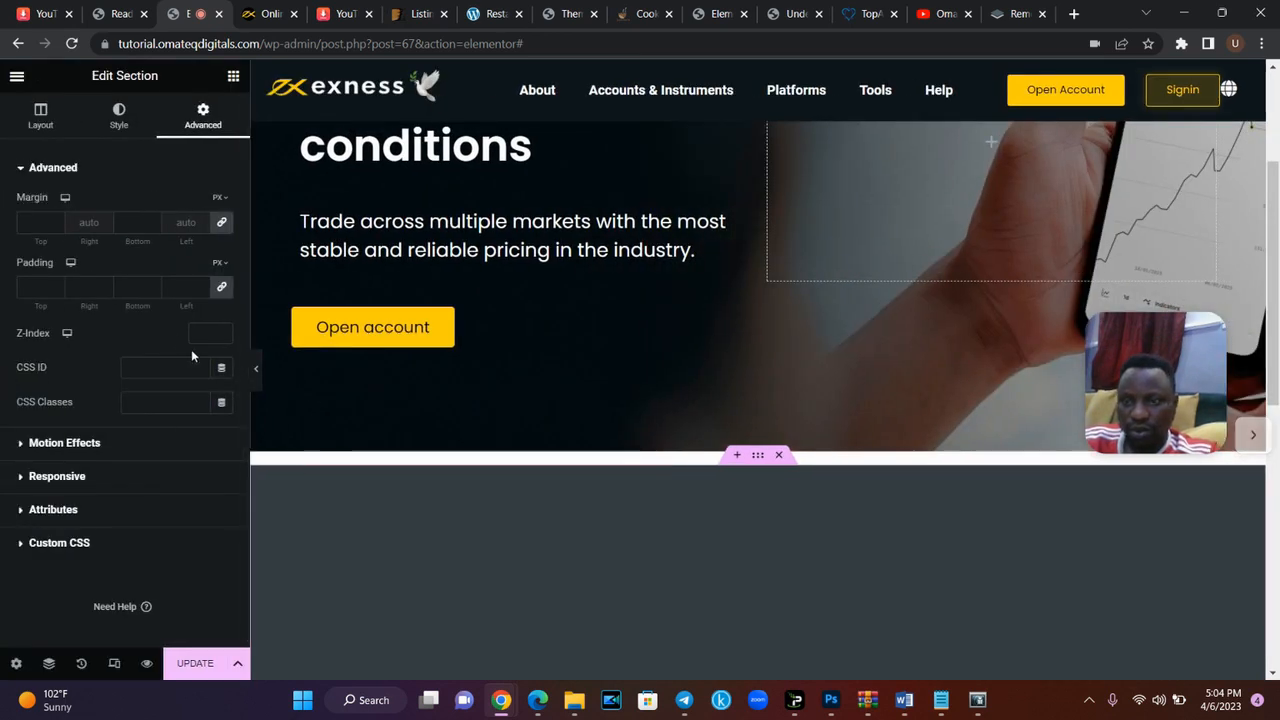
{"action": "left_click", "coordinate": [221, 222]}
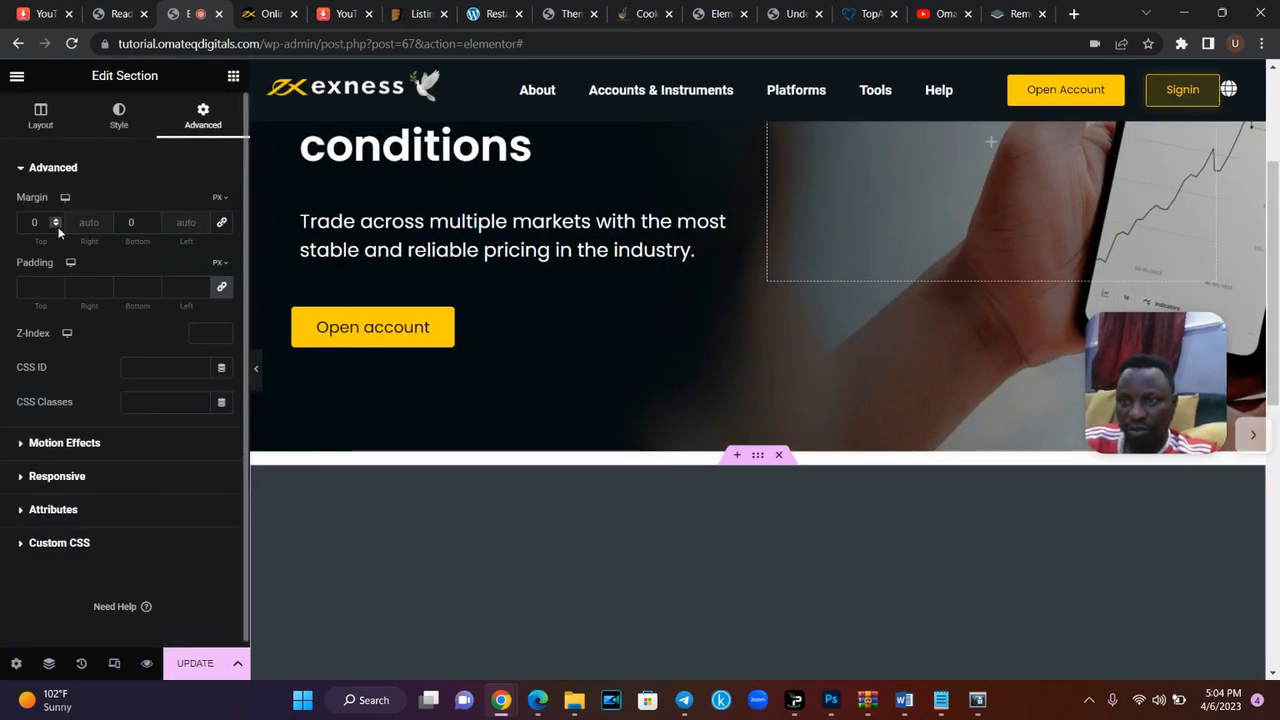
{"action": "left_click", "coordinate": [56, 226]}
{"action": "left_click", "coordinate": [56, 226]}
{"action": "left_click", "coordinate": [56, 226]}
{"action": "left_click", "coordinate": [56, 226]}
{"action": "left_click", "coordinate": [56, 226]}
{"action": "left_click", "coordinate": [56, 226]}
{"action": "left_click", "coordinate": [56, 226]}
{"action": "left_click", "coordinate": [56, 226]}
{"action": "left_click", "coordinate": [56, 226]}
{"action": "left_click", "coordinate": [56, 226]}
{"action": "left_click", "coordinate": [56, 226]}
{"action": "left_click", "coordinate": [56, 226]}
{"action": "left_click", "coordinate": [56, 226]}
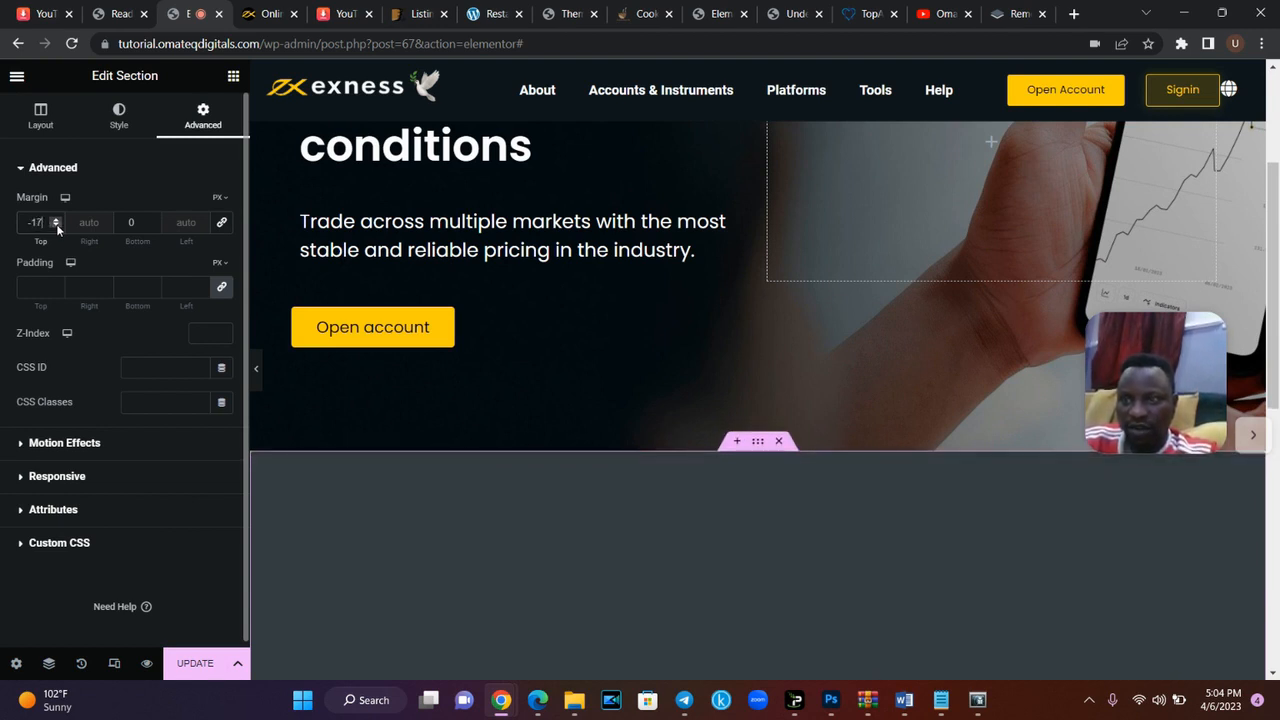
- Copy "Instant withdrawals, 24/7" from the Exness site and make it the title of a new Heading widget in the gray section
{"action": "left_click_drag", "start_coordinate": [1274, 325], "coordinate": [1279, 427]}
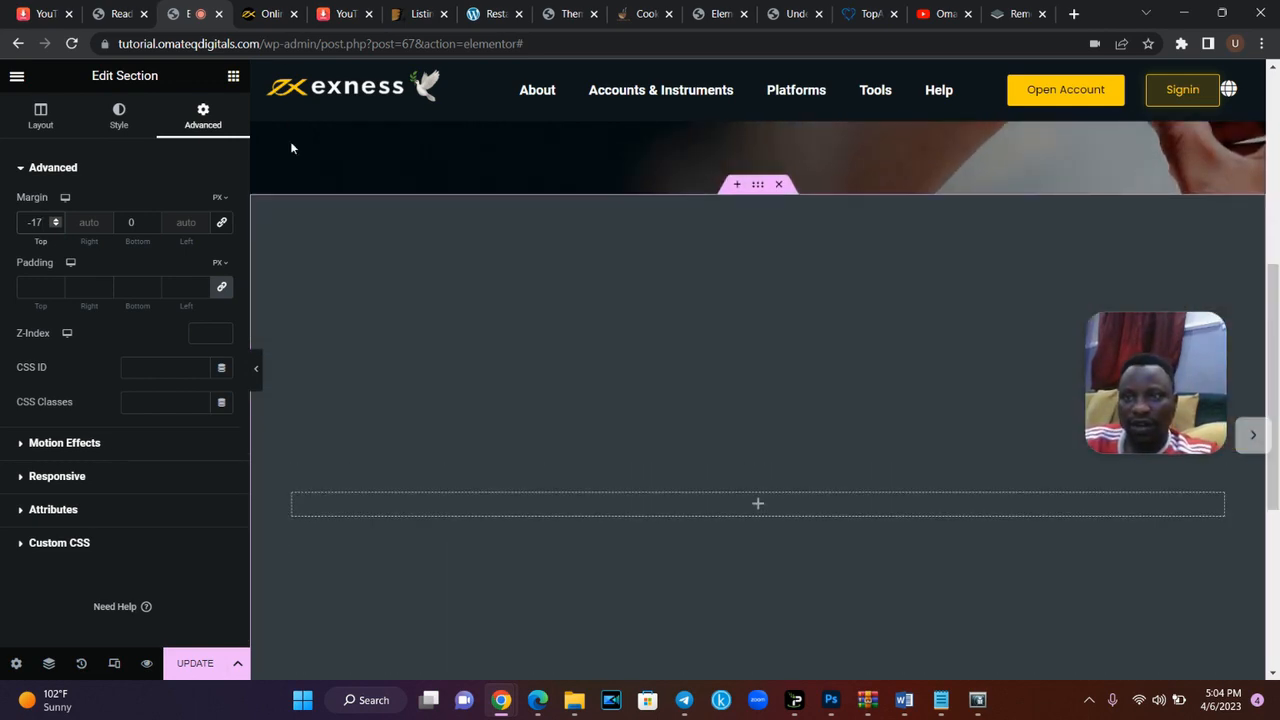
{"action": "left_click", "coordinate": [285, 8]}
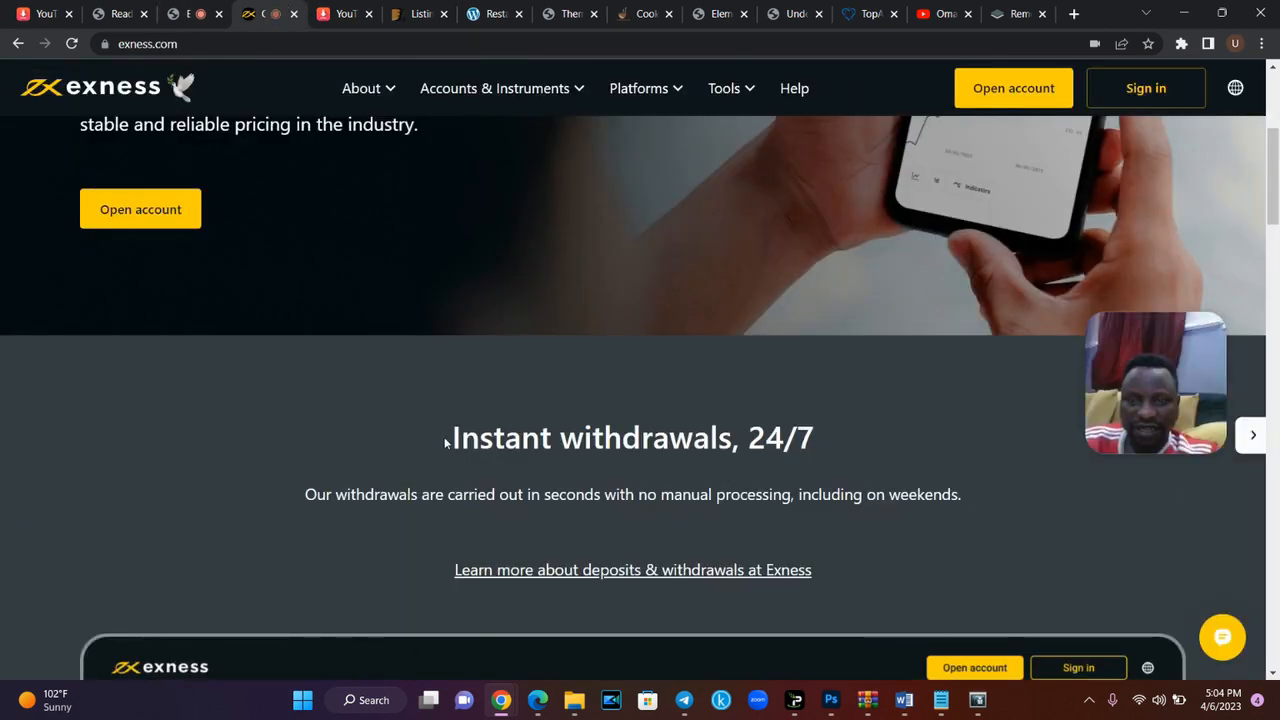
{"action": "left_click_drag", "start_coordinate": [446, 443], "coordinate": [857, 450]}
{"action": "key", "text": "ctrl+c"}
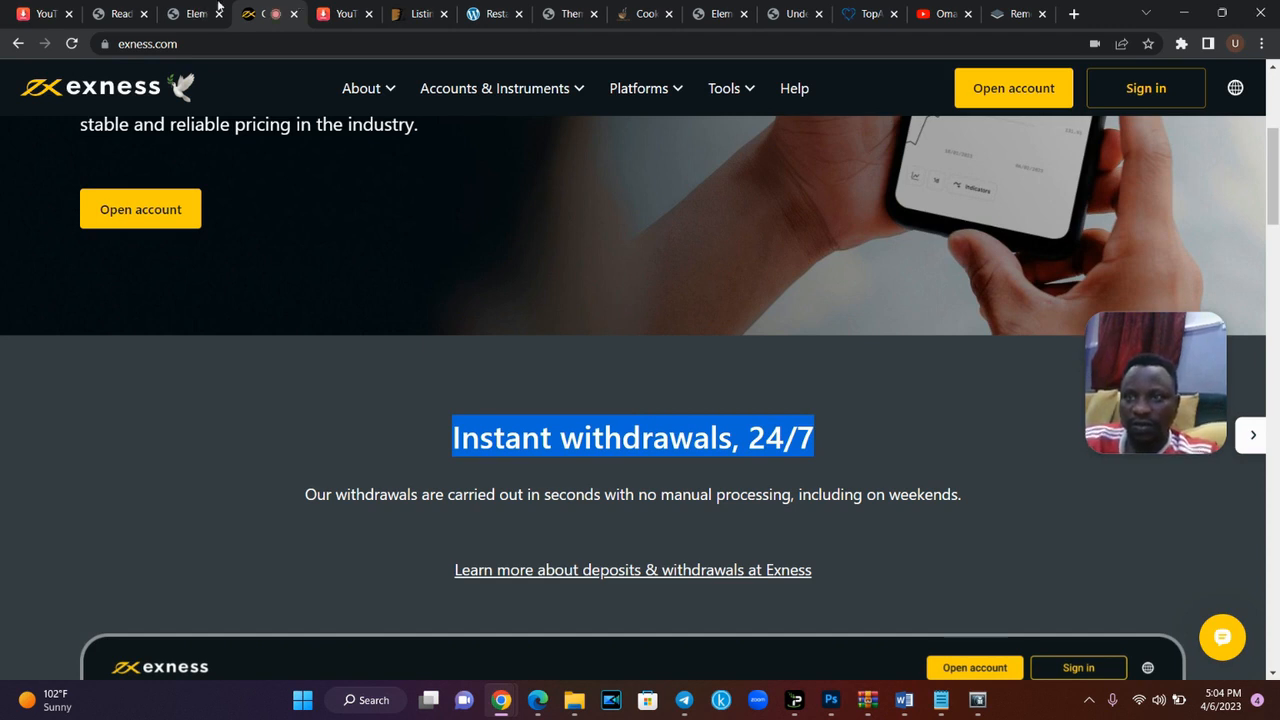
{"action": "left_click", "coordinate": [190, 13]}
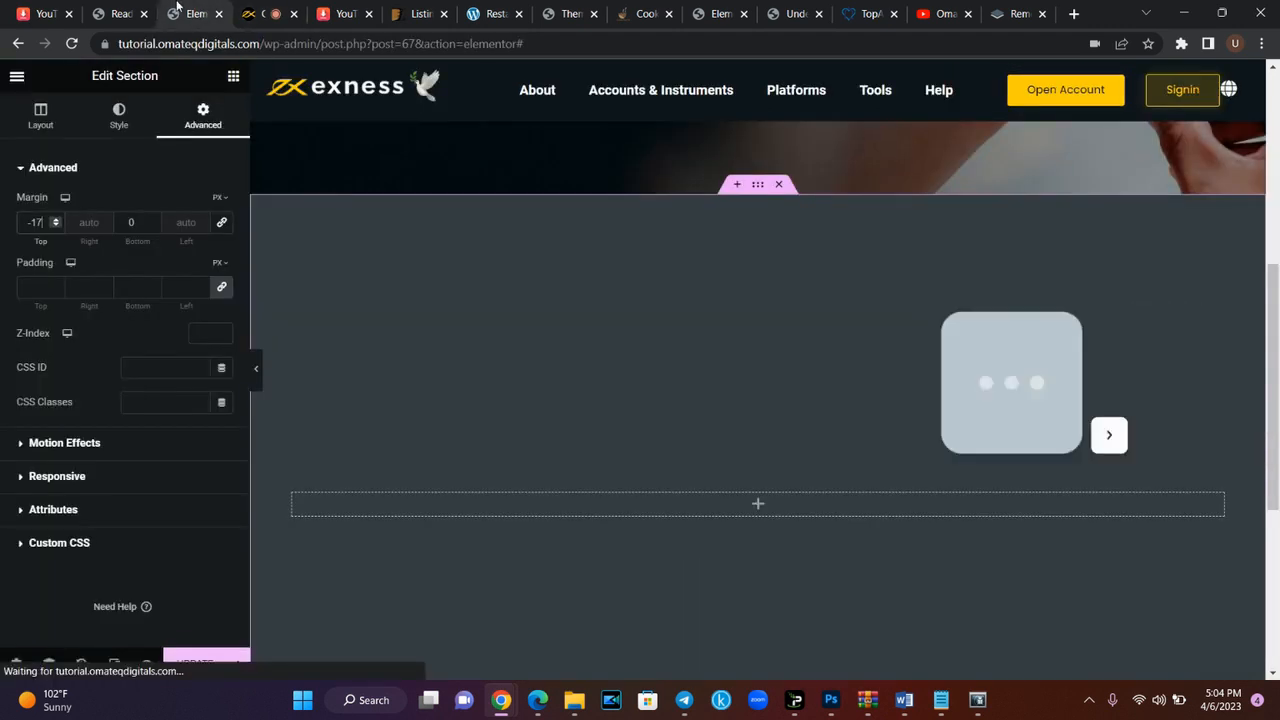
{"action": "left_click", "coordinate": [233, 76]}
{"action": "left_click_drag", "start_coordinate": [183, 278], "coordinate": [731, 523]}
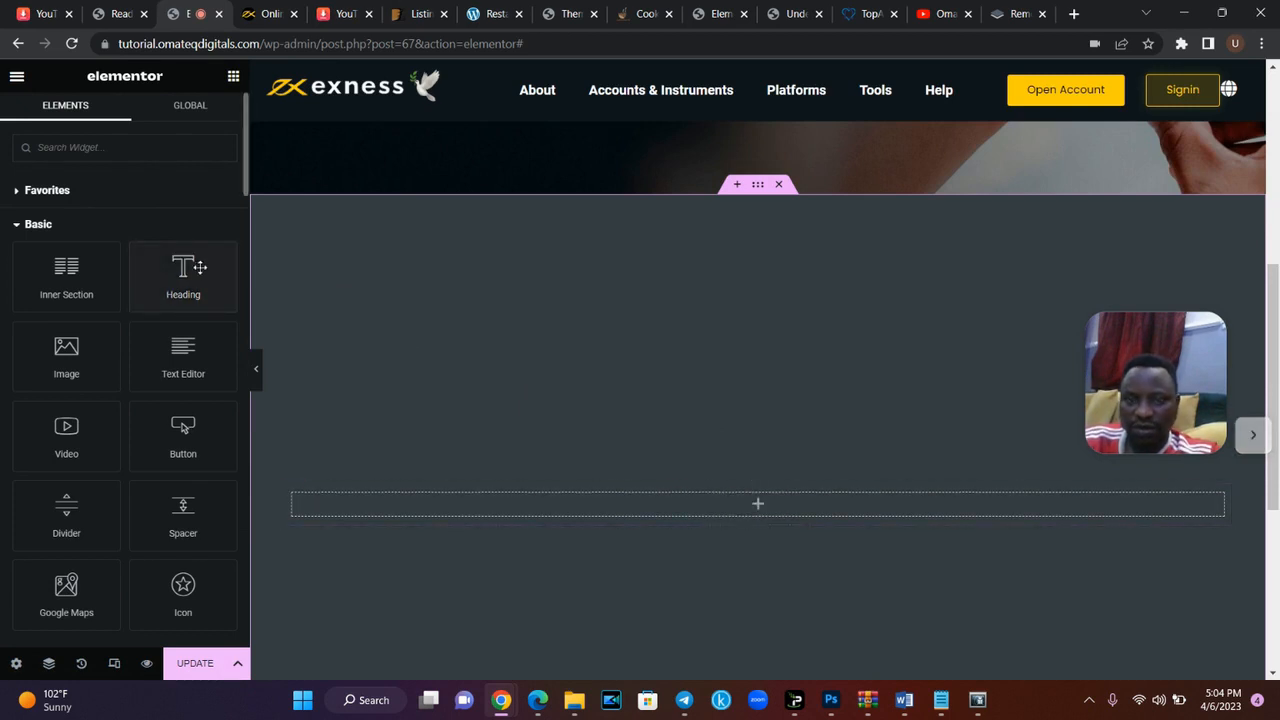
{"action": "left_click_drag", "start_coordinate": [199, 266], "coordinate": [819, 500]}
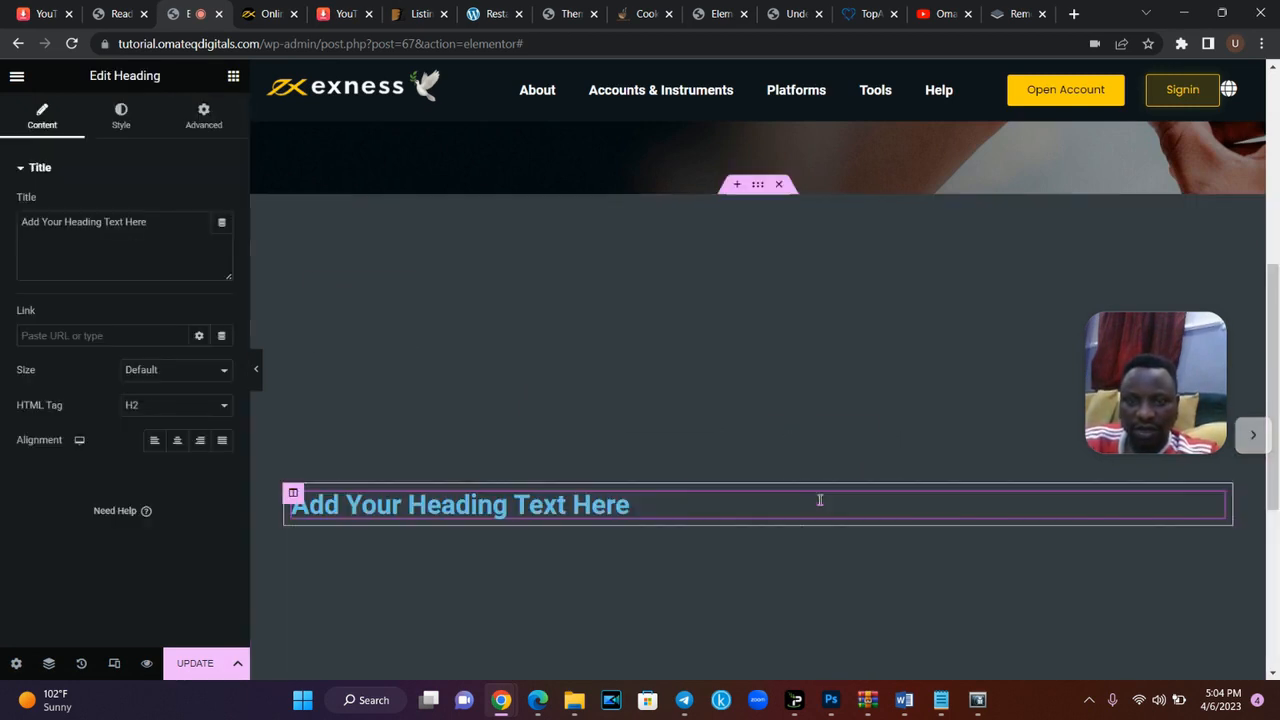
{"action": "key", "text": "ctrl+v"}
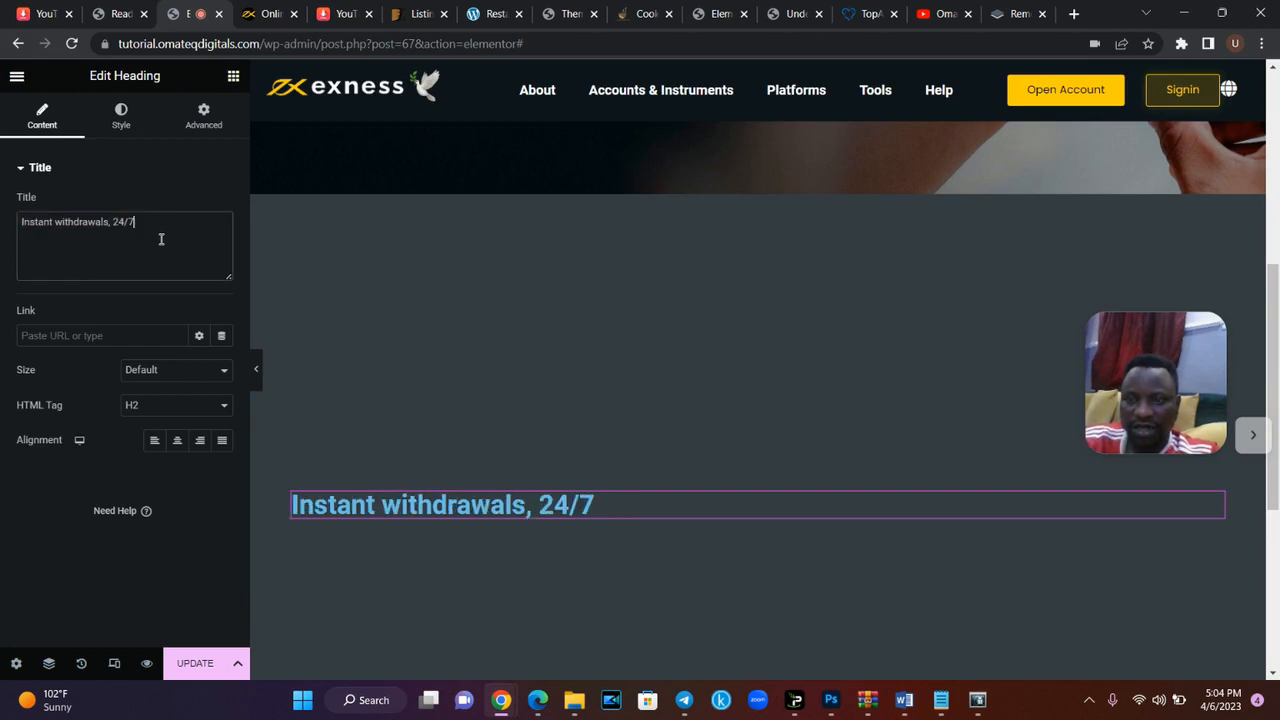
- Copy the sentence about withdrawals carried out in seconds from the Exness site into a new Text Editor widget below the heading
{"action": "left_click", "coordinate": [262, 13]}
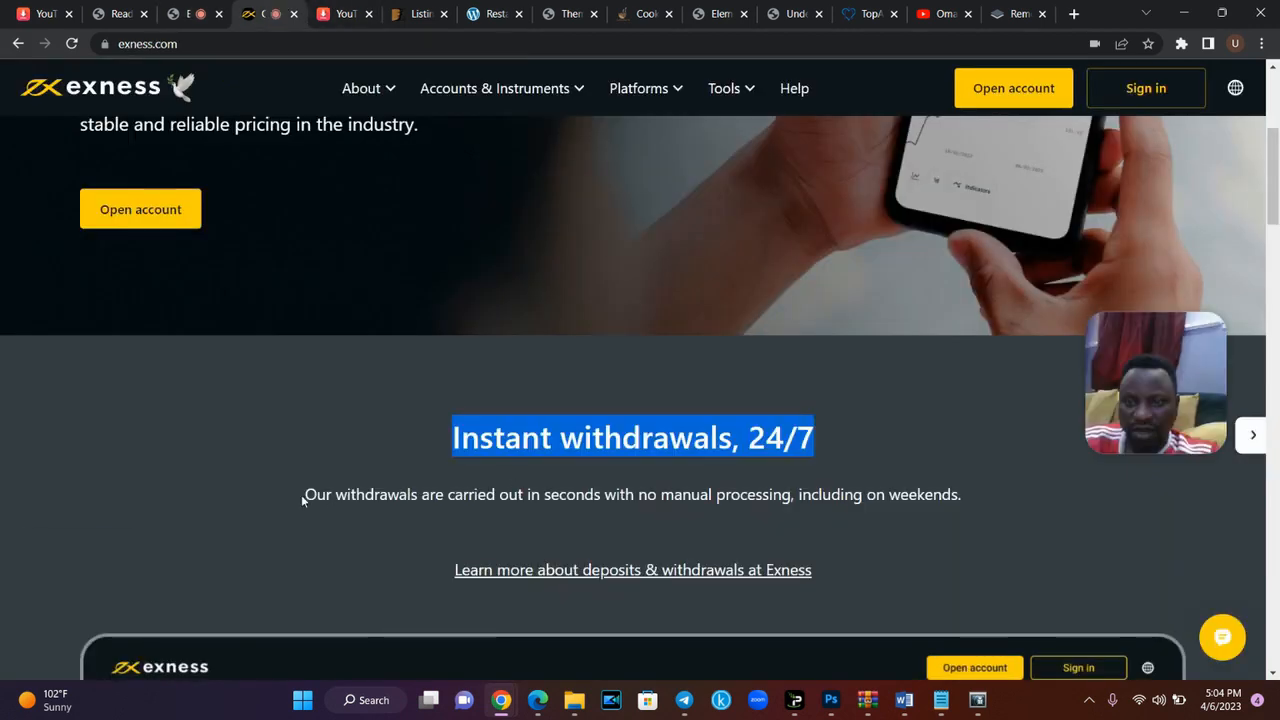
{"action": "left_click_drag", "start_coordinate": [305, 494], "coordinate": [527, 494]}
{"action": "left_click_drag", "start_coordinate": [660, 481], "coordinate": [976, 478]}
{"action": "key", "text": "ctrl+c"}
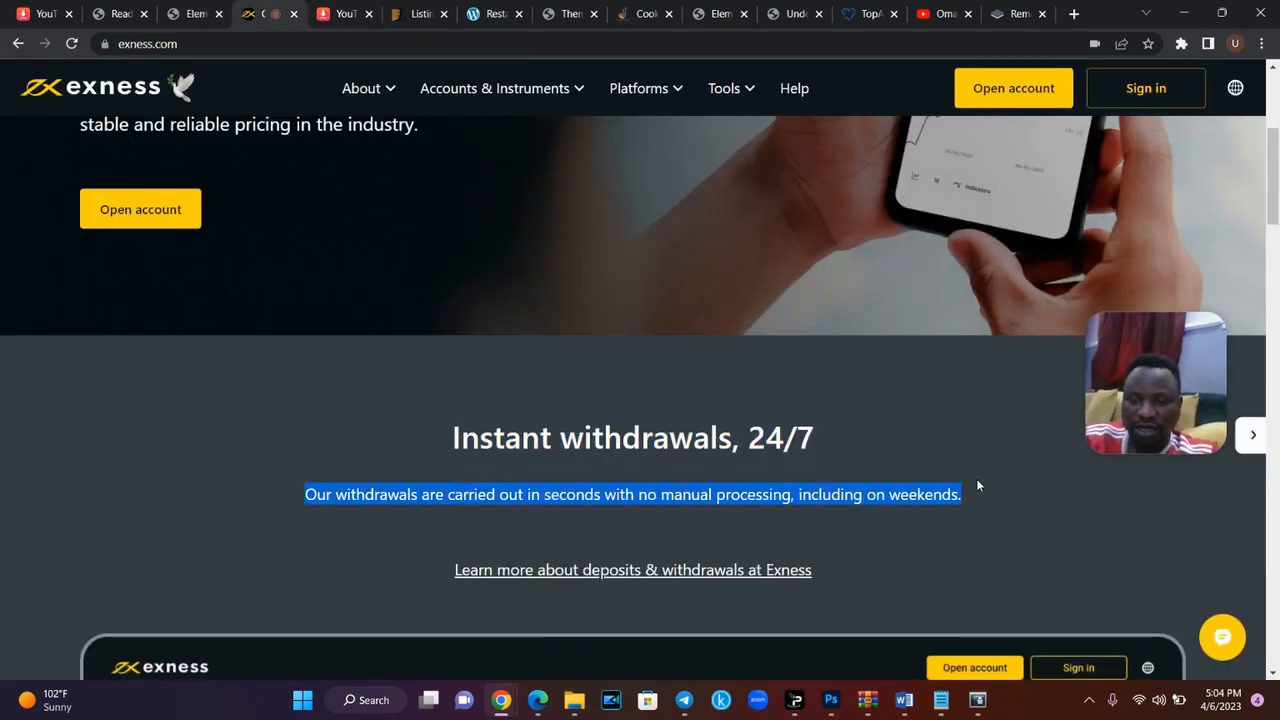
{"action": "left_click", "coordinate": [197, 8]}
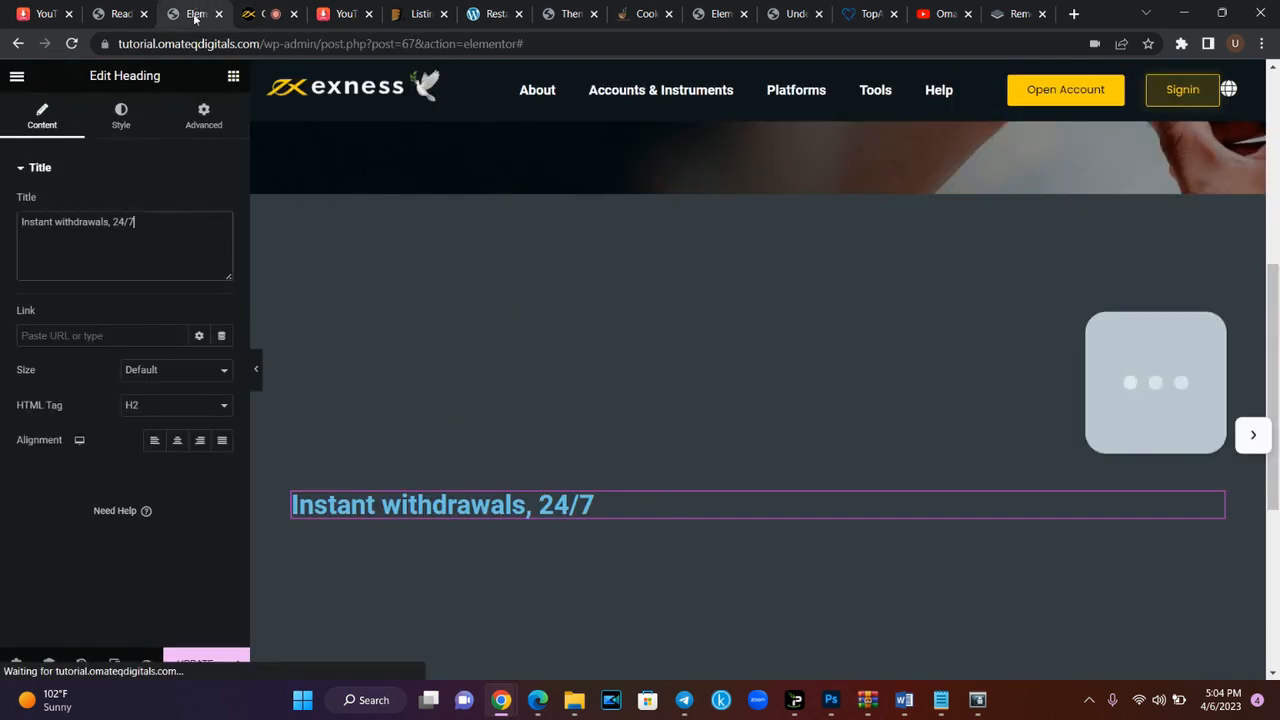
{"action": "left_click", "coordinate": [236, 80]}
{"action": "left_click_drag", "start_coordinate": [194, 374], "coordinate": [442, 521]}
{"action": "left_click", "coordinate": [114, 334]}
{"action": "key", "text": "ctrl+a"}
{"action": "key", "text": "ctrl+v"}
- Copy "Learn more about deposits & withdrawals at Exness" from the Exness site into a new Heading widget below the paragraph
{"action": "left_click", "coordinate": [268, 13]}
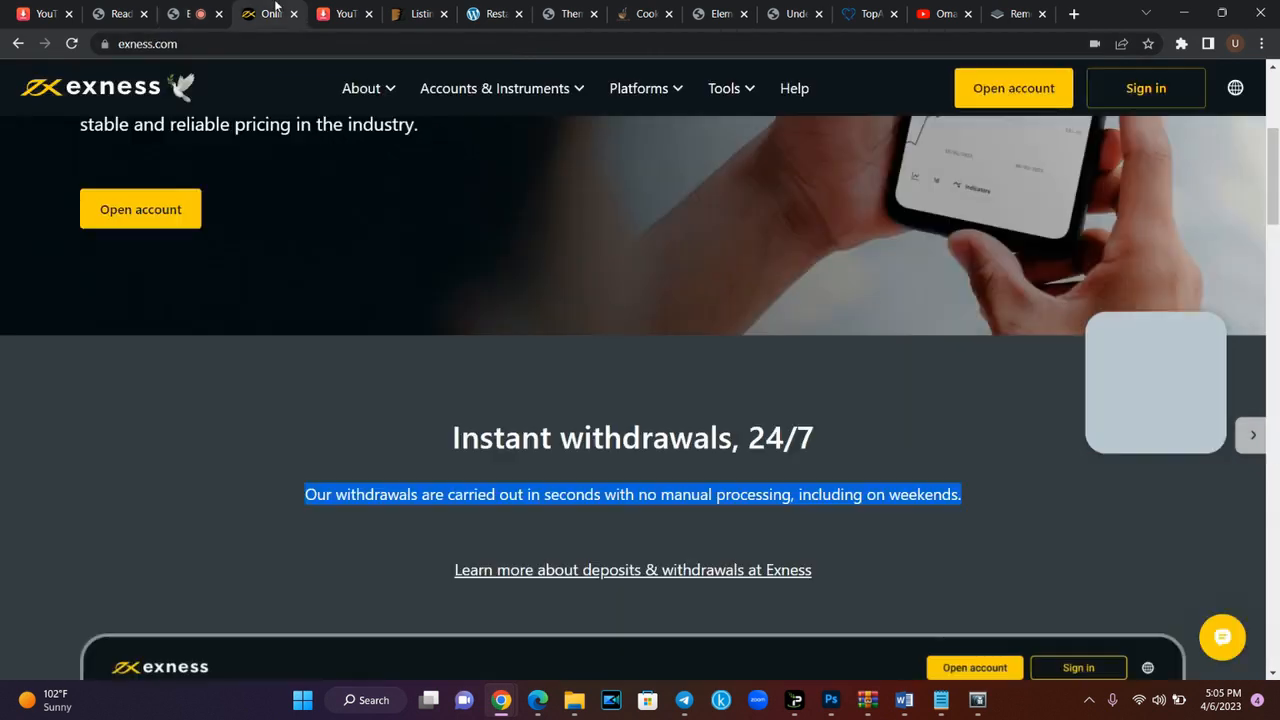
{"action": "left_click_drag", "start_coordinate": [846, 566], "coordinate": [553, 561]}
{"action": "key", "text": "ctrl+c"}
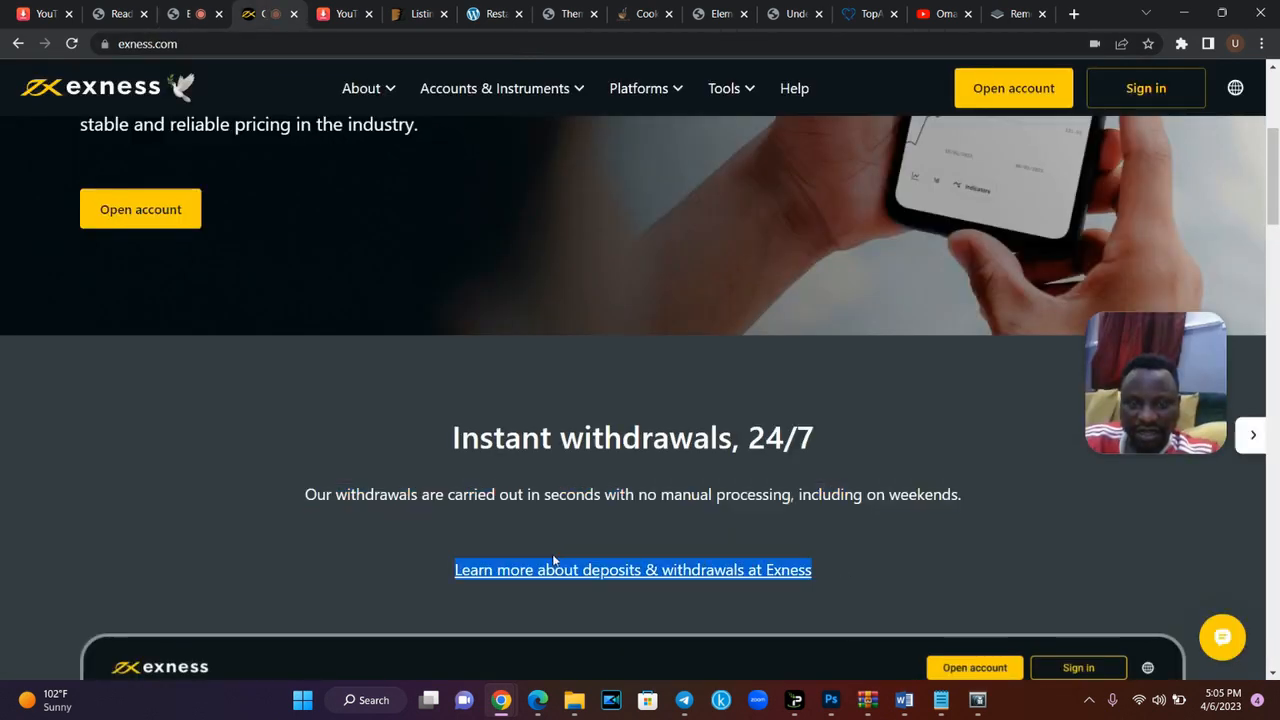
{"action": "left_click", "coordinate": [198, 7]}
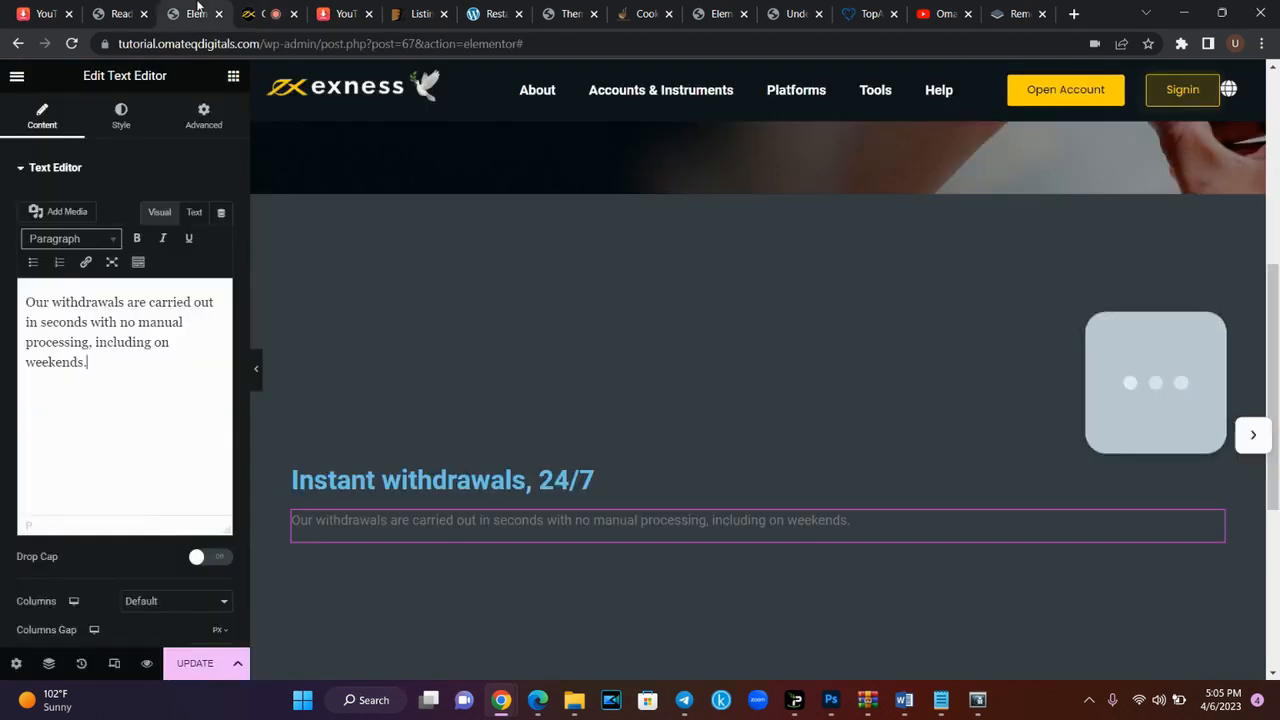
{"action": "left_click", "coordinate": [233, 78]}
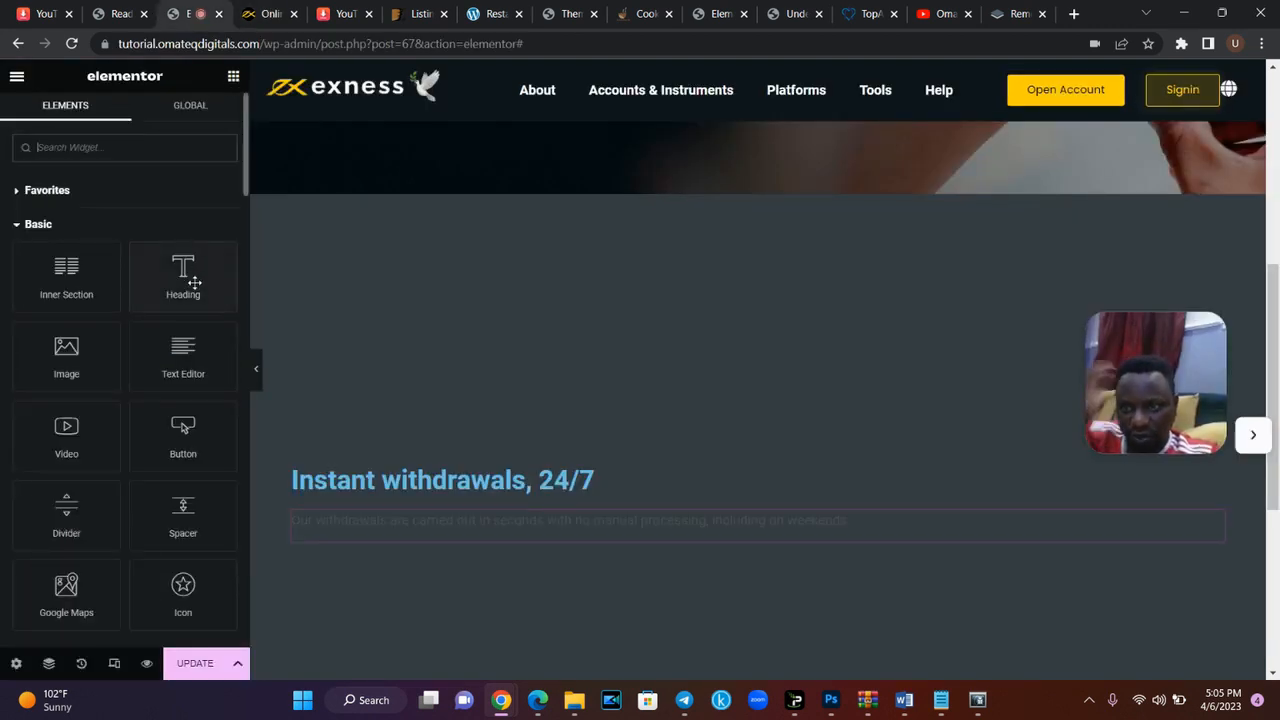
{"action": "left_click_drag", "start_coordinate": [189, 276], "coordinate": [355, 547]}
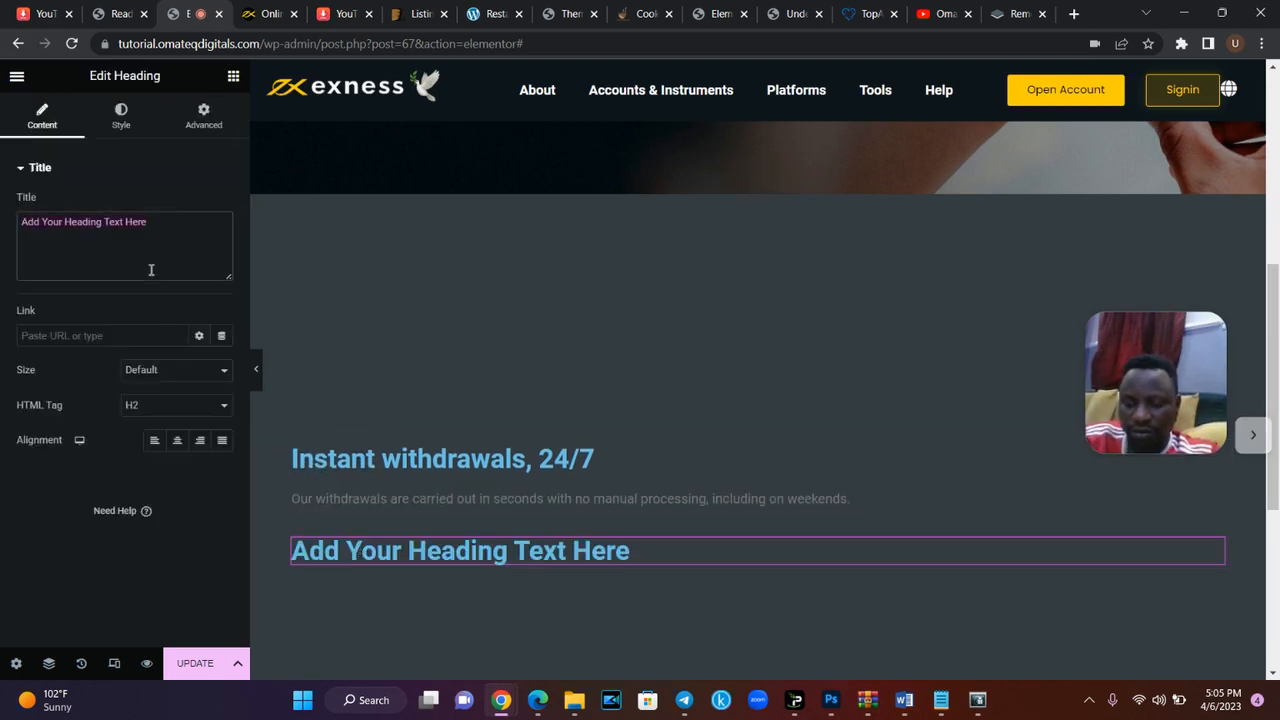
{"action": "key", "text": "ctrl+v"}
- Add an Image widget below the second heading using deposits-withdrawals.webp from the media library, checking the layout against the Exness site
{"action": "left_click", "coordinate": [276, 10]}
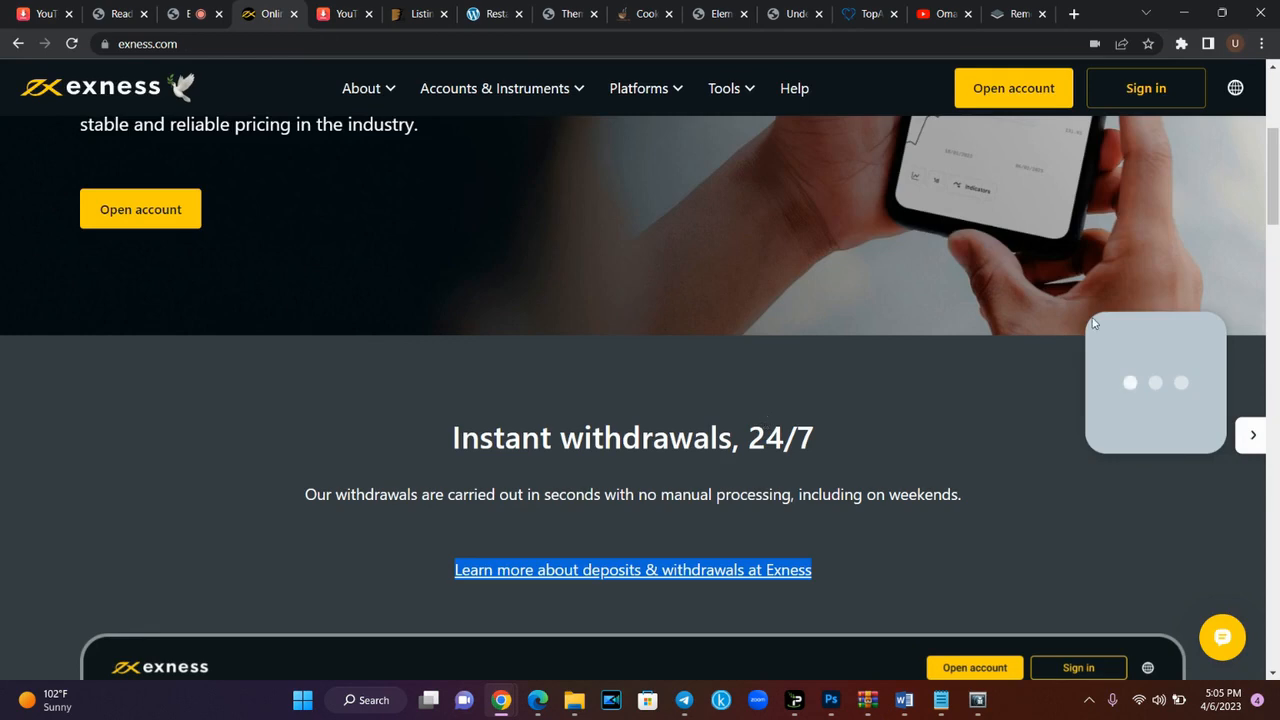
{"action": "scroll", "coordinate": [531, 498], "scroll_direction": "down", "scroll_amount": 4}
{"action": "scroll", "coordinate": [531, 498], "scroll_direction": "up", "scroll_amount": 2}
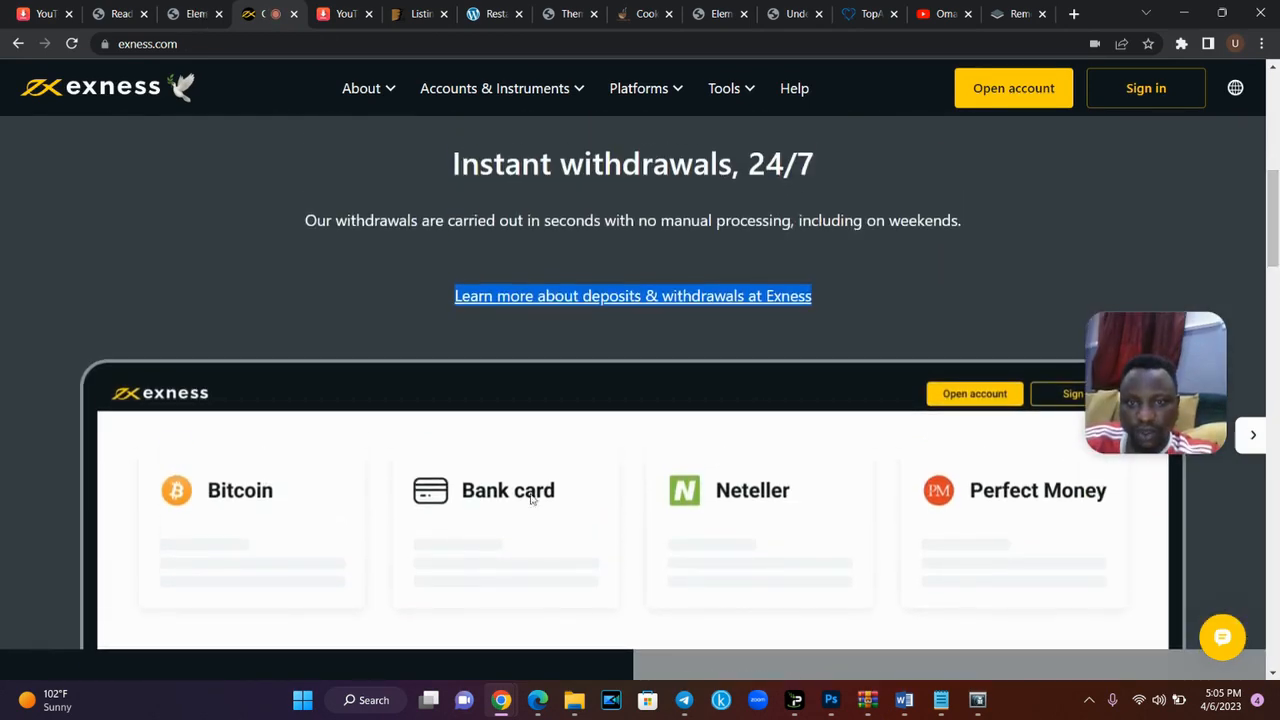
{"action": "left_click", "coordinate": [205, 10]}
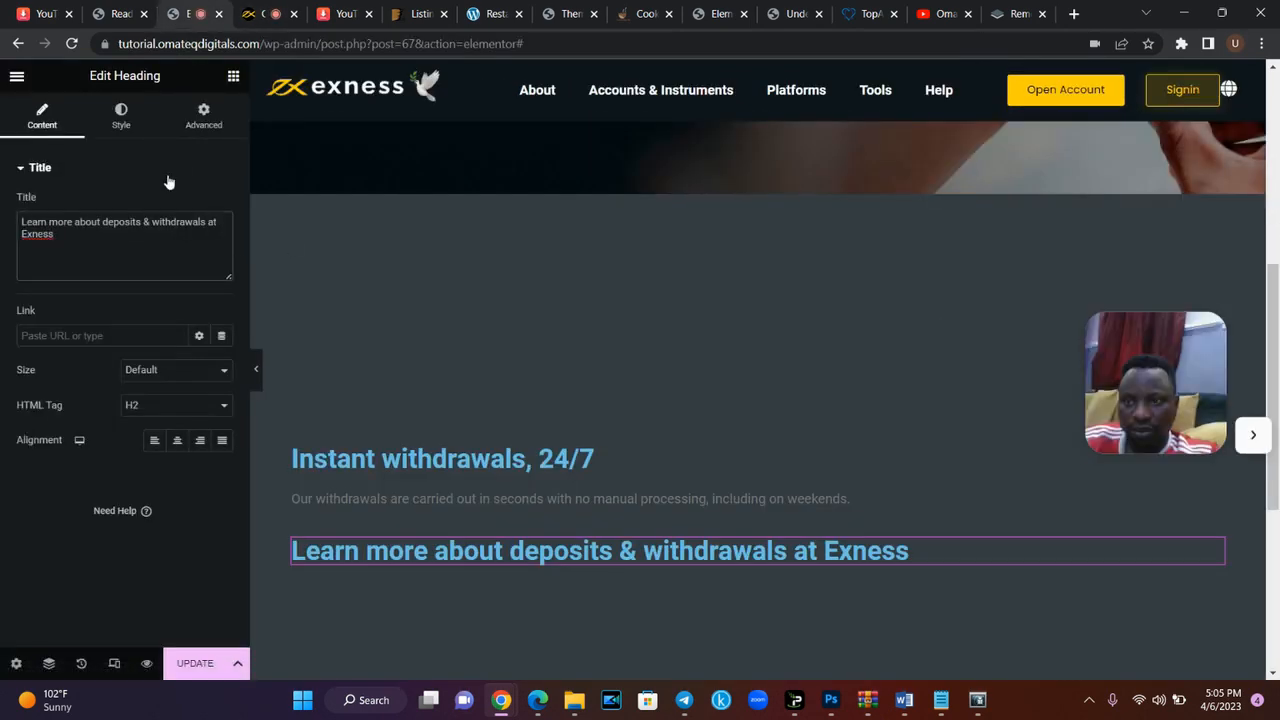
{"action": "left_click", "coordinate": [233, 76]}
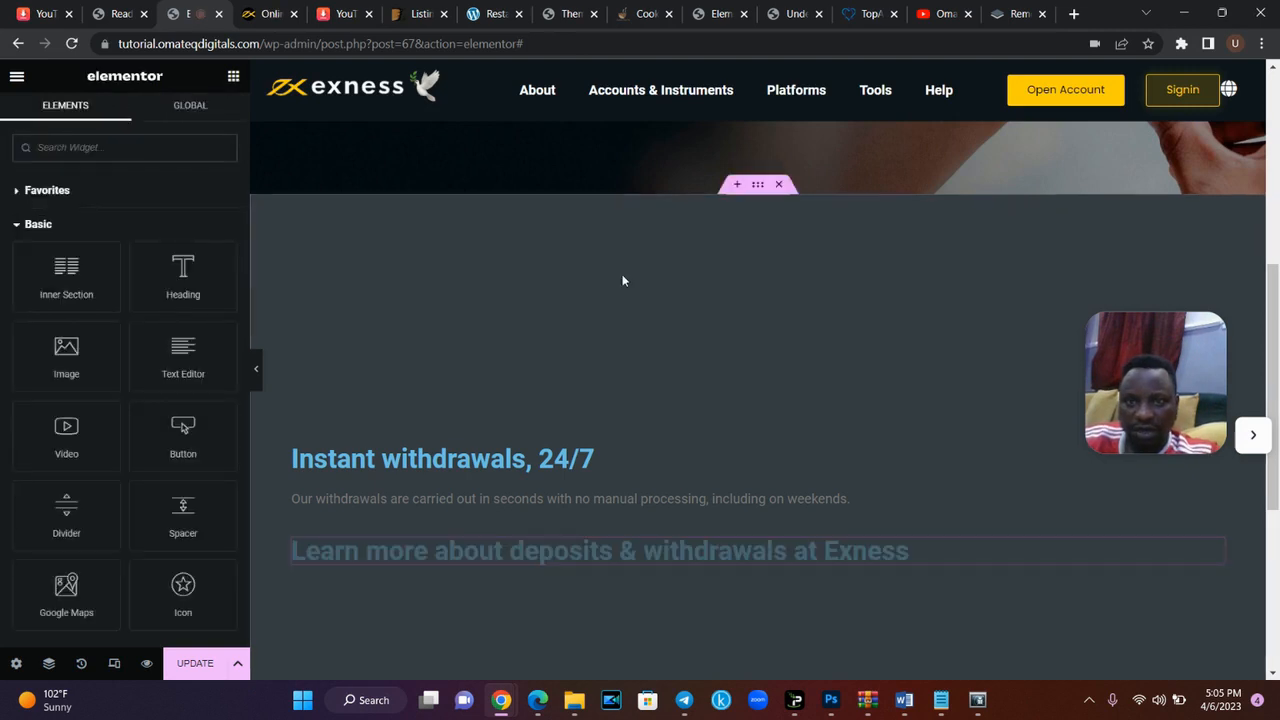
{"action": "scroll", "coordinate": [1278, 343], "scroll_direction": "down", "scroll_amount": 1}
{"action": "left_click_drag", "start_coordinate": [64, 350], "coordinate": [493, 462]}
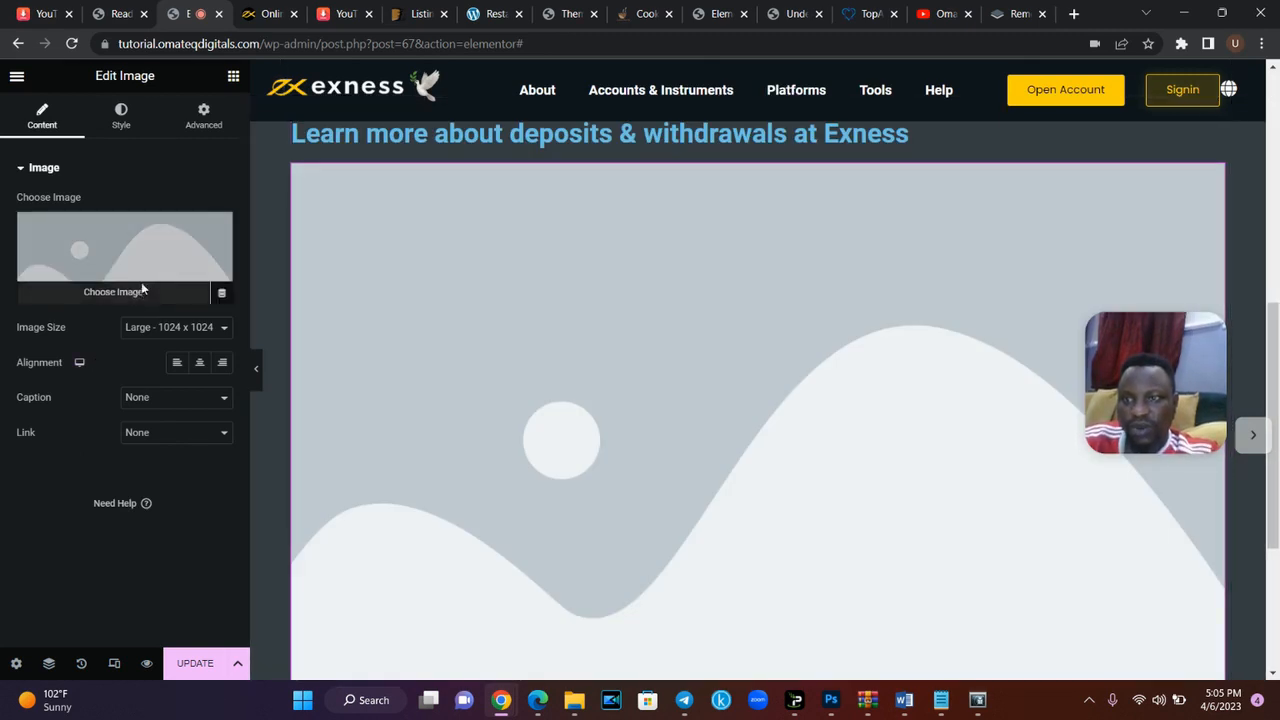
{"action": "left_click", "coordinate": [142, 289]}
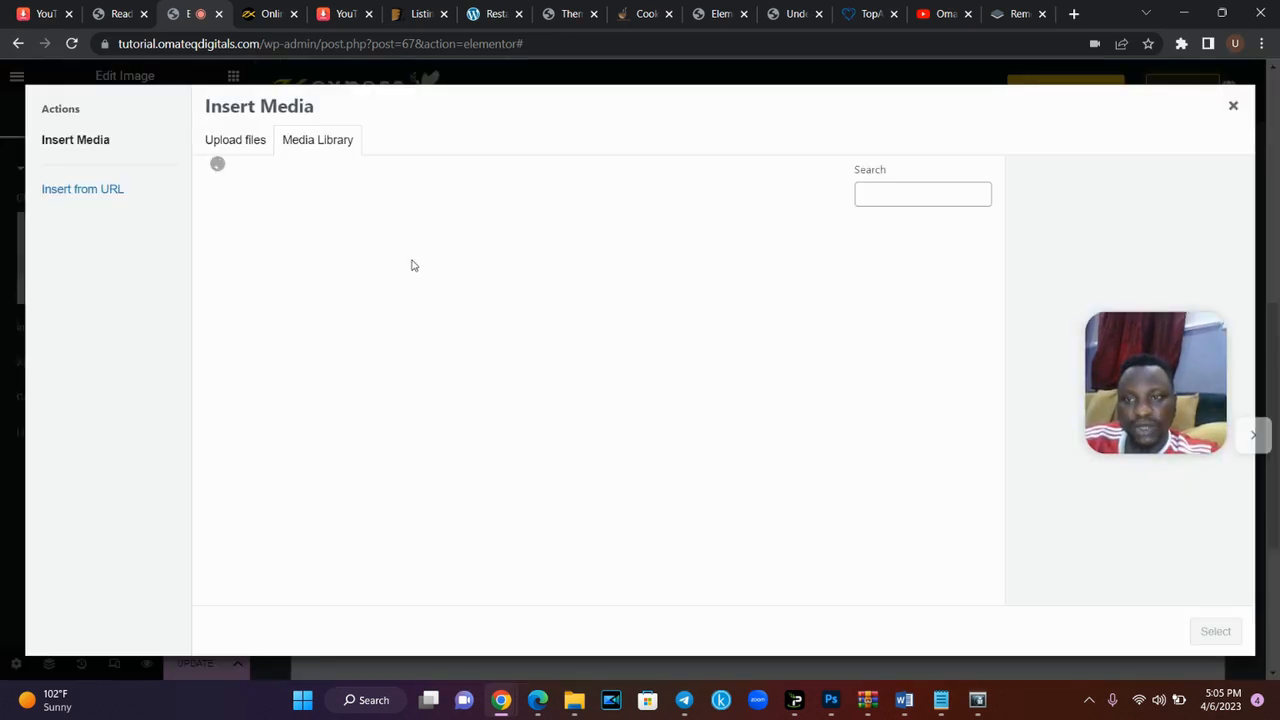
{"action": "left_click", "coordinate": [567, 293]}
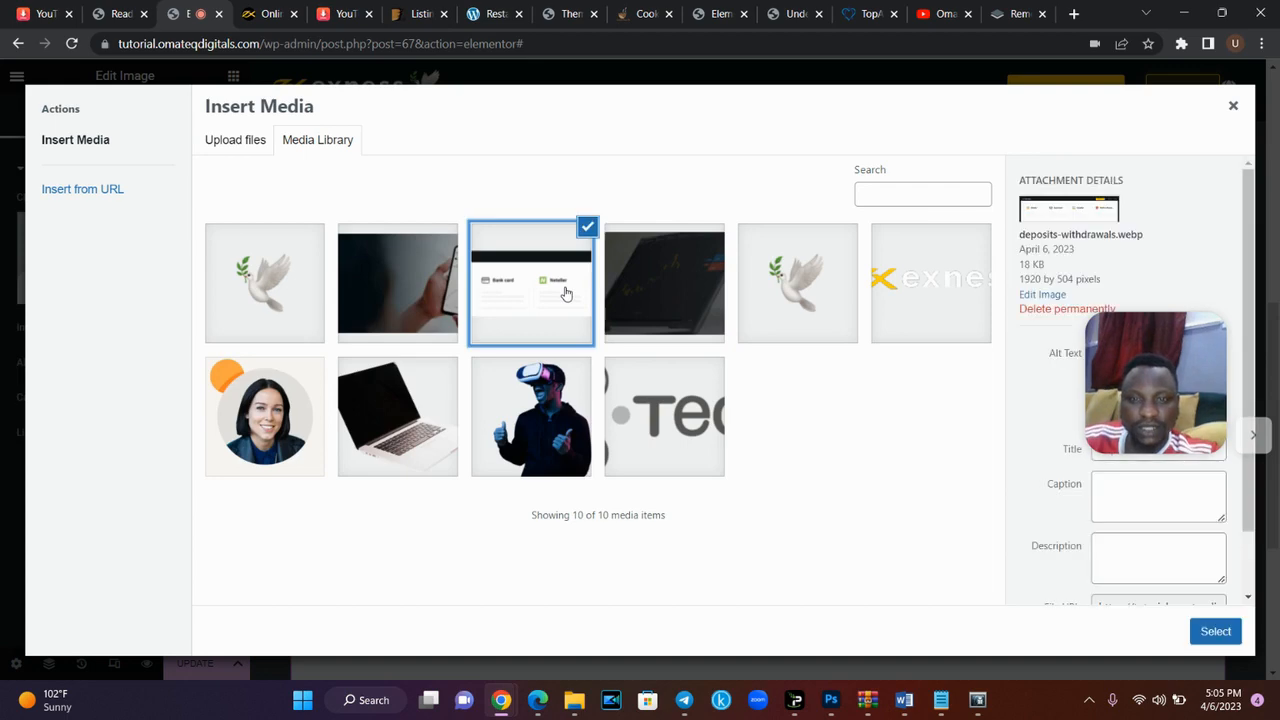
{"action": "left_click", "coordinate": [1212, 628]}
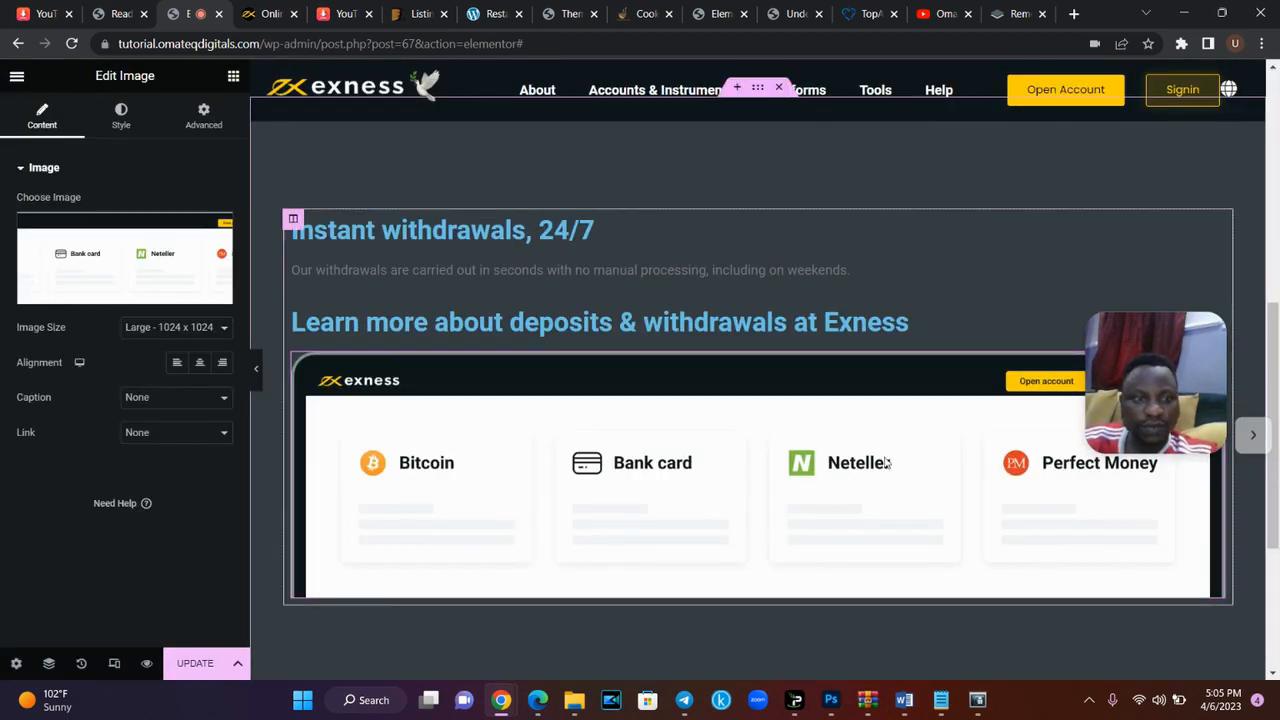
{"action": "left_click", "coordinate": [265, 13]}
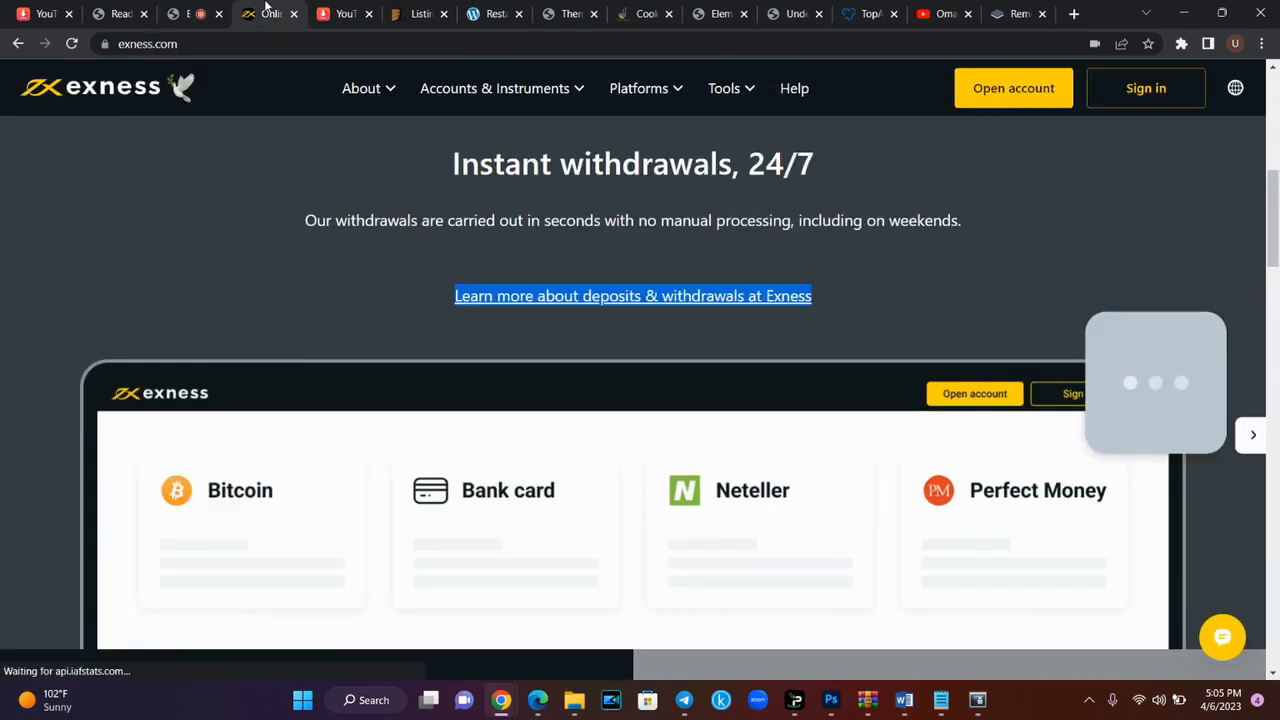
{"action": "left_click", "coordinate": [180, 13]}
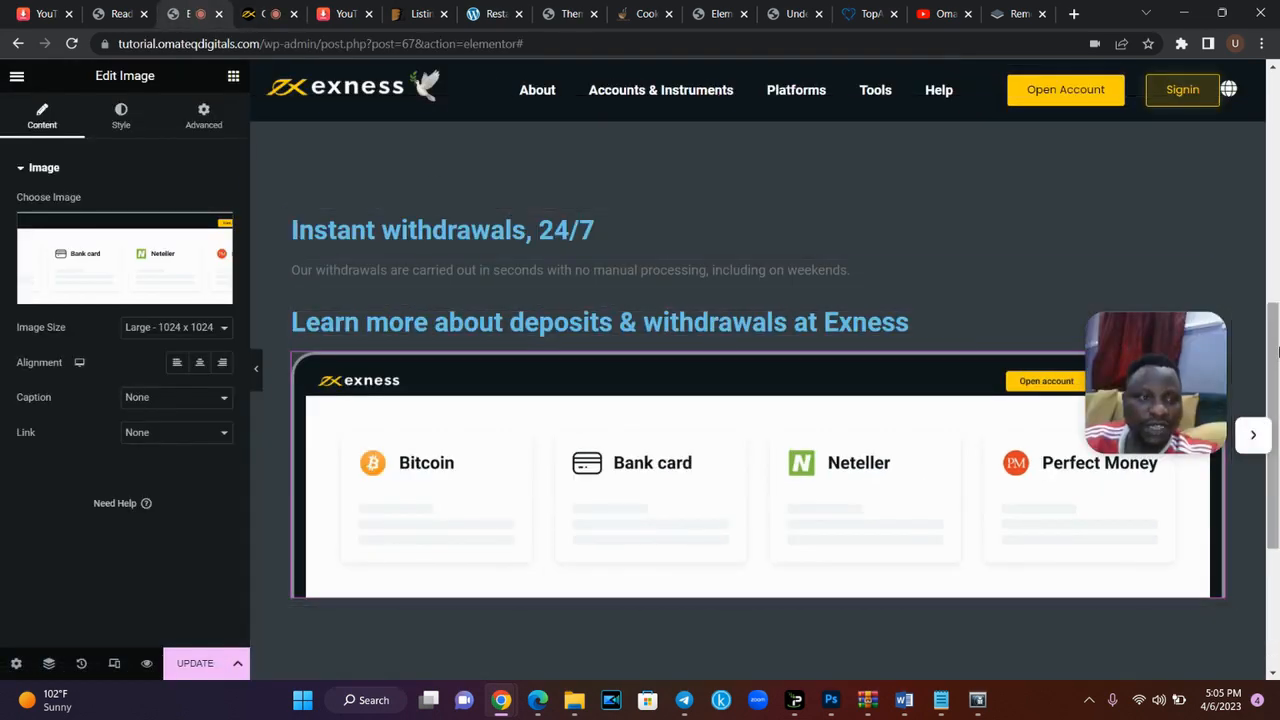
- Center-align the "Instant withdrawals, 24/7" heading, the paragraph below it and the "Learn more about deposits & withdrawals at Exness" heading
{"action": "left_click_drag", "start_coordinate": [1276, 345], "coordinate": [1278, 316]}
{"action": "left_click", "coordinate": [603, 383]}
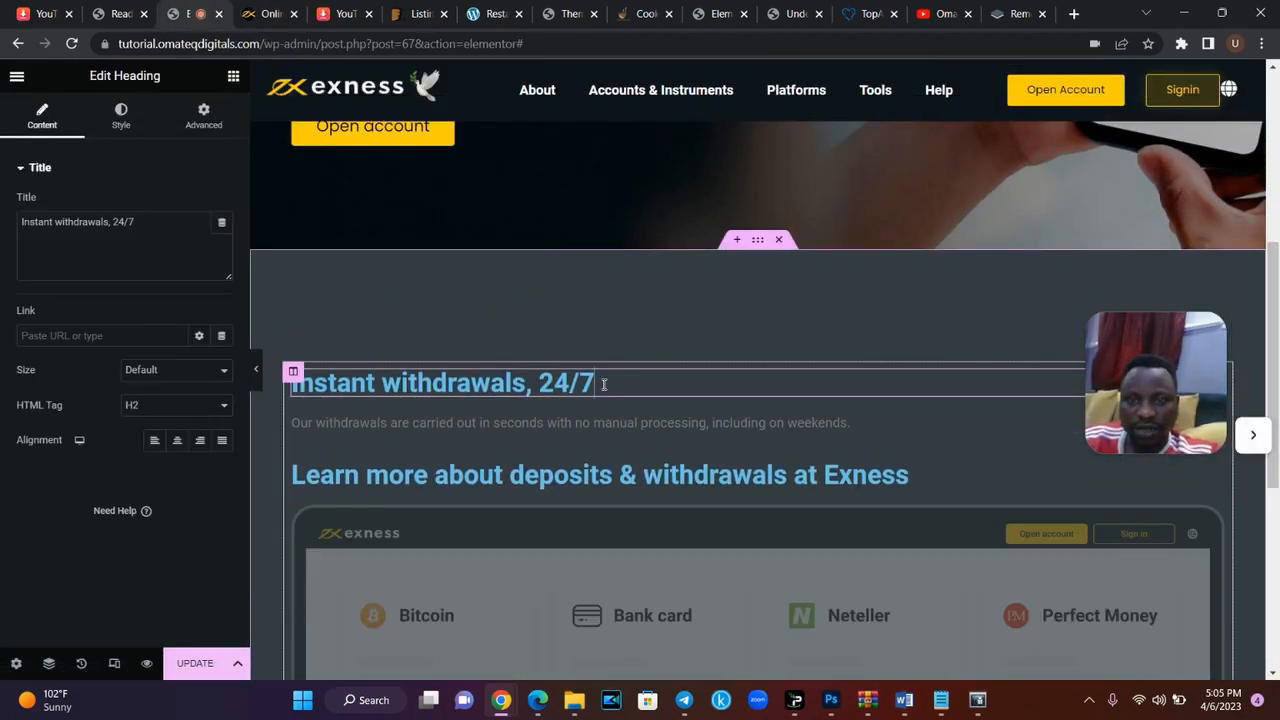
{"action": "left_click", "coordinate": [177, 440]}
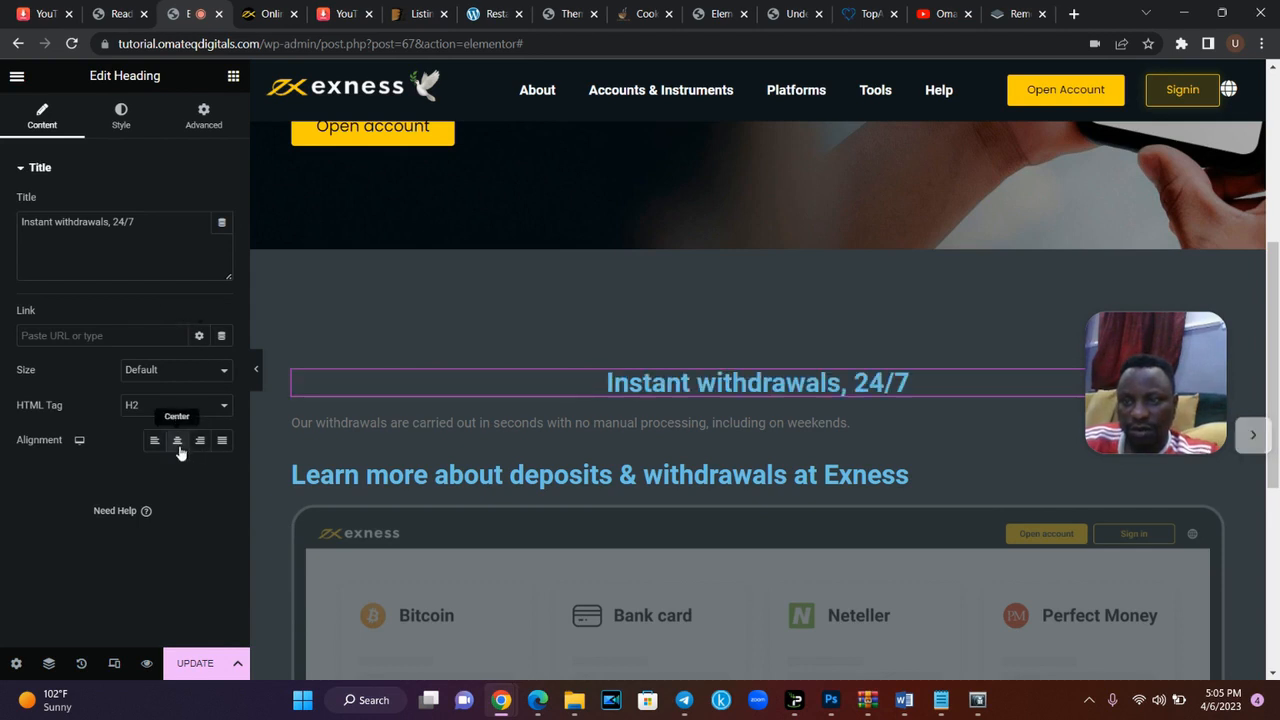
{"action": "left_click", "coordinate": [366, 423]}
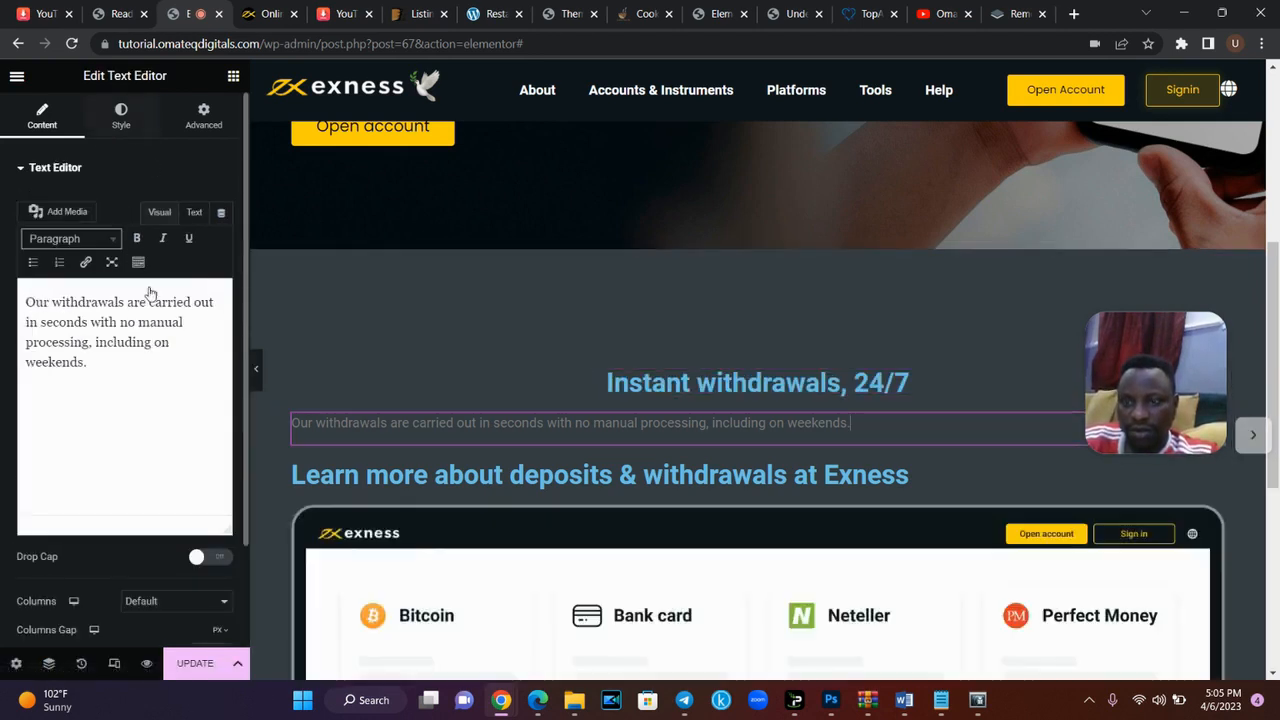
{"action": "left_click", "coordinate": [122, 117]}
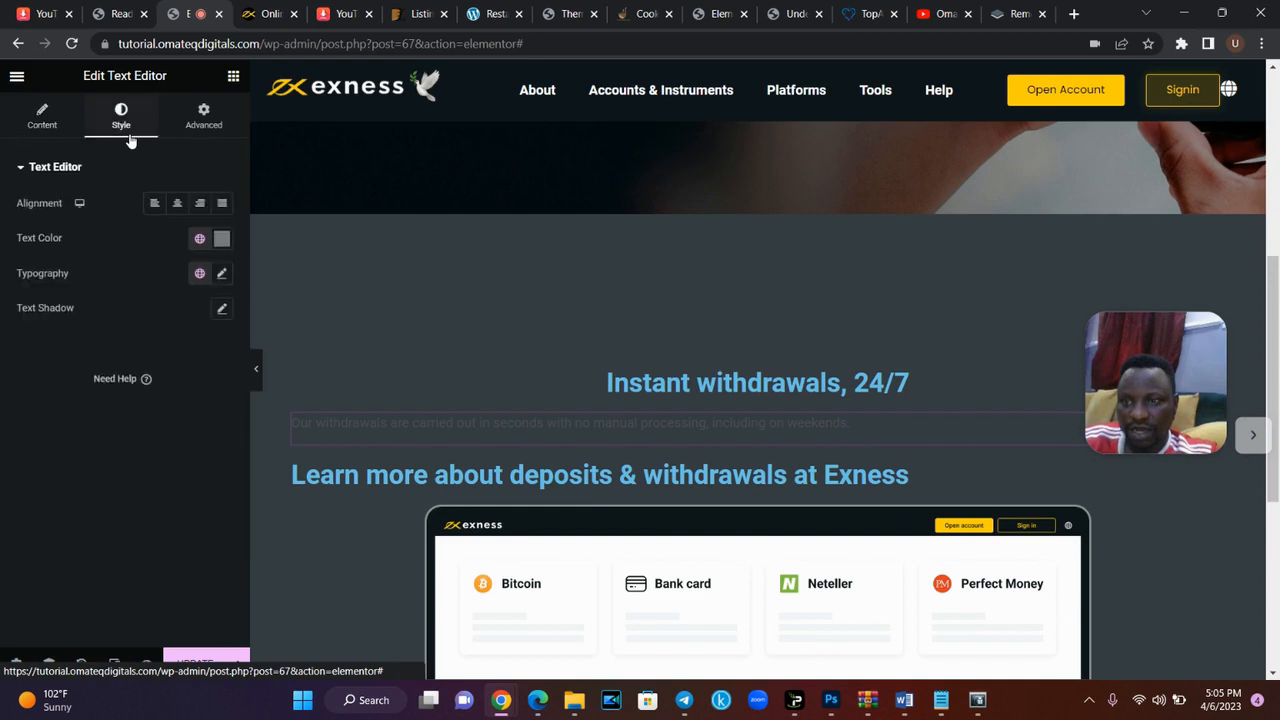
{"action": "left_click", "coordinate": [176, 206]}
{"action": "left_click", "coordinate": [600, 476]}
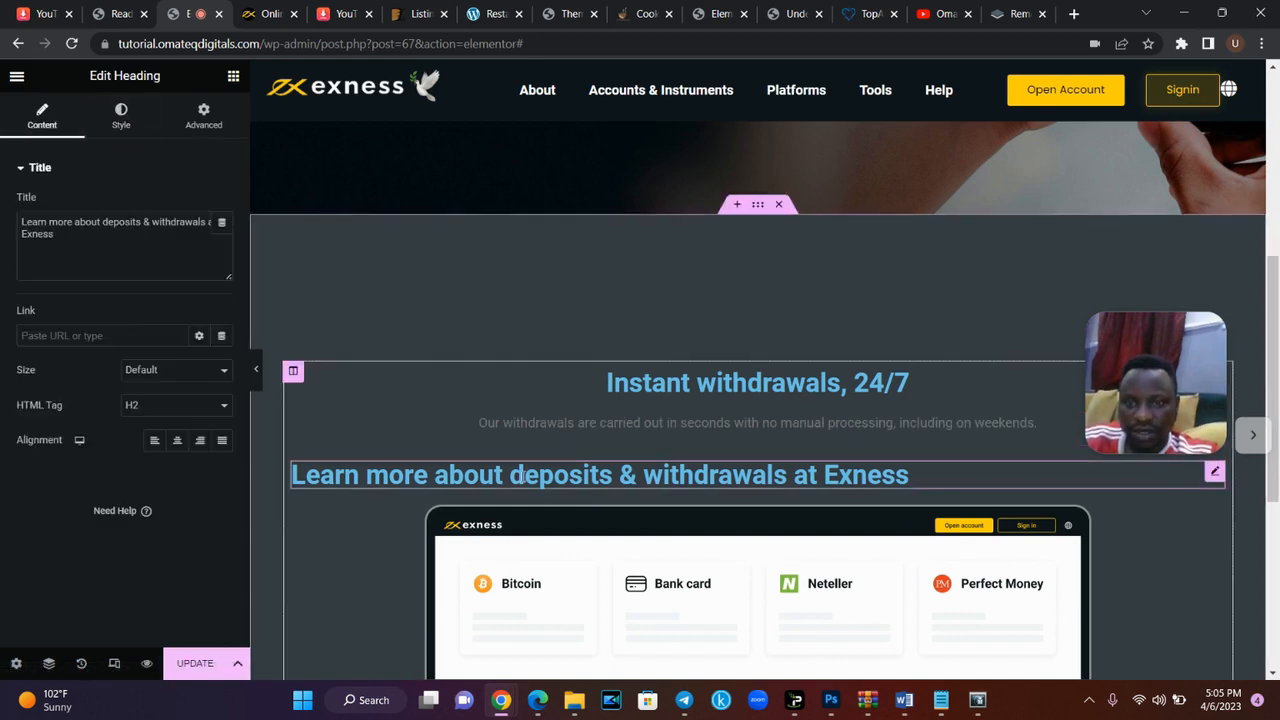
{"action": "left_click", "coordinate": [178, 440]}
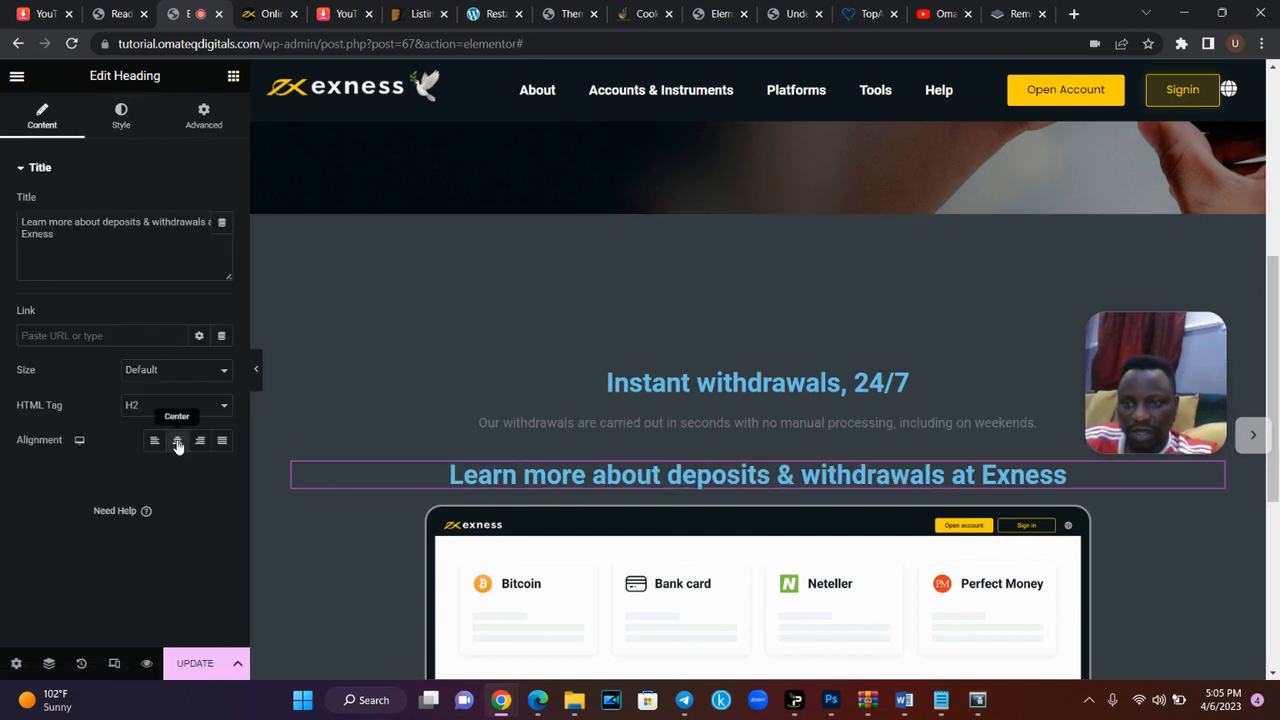
- Set the text color of the "Instant withdrawals, 24/7" heading and the paragraph below it to white (#FFFFFF)
{"action": "left_click", "coordinate": [788, 380]}
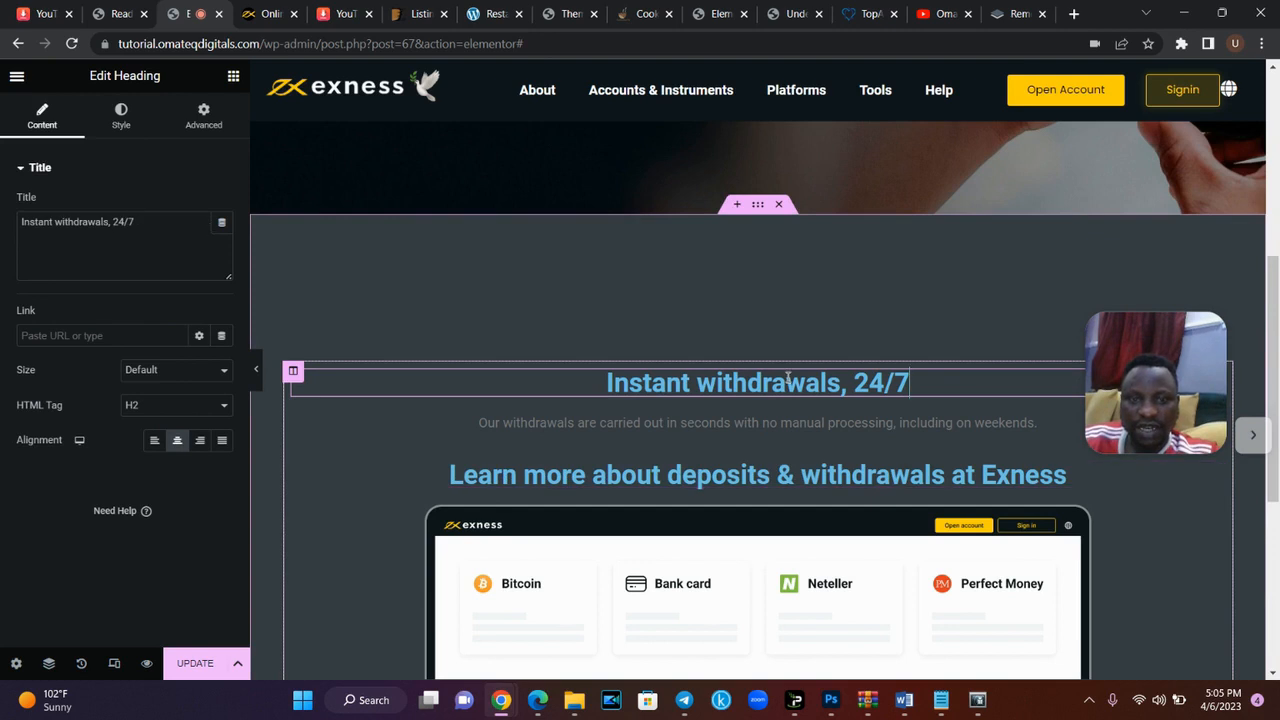
{"action": "left_click", "coordinate": [121, 117]}
{"action": "left_click", "coordinate": [222, 206]}
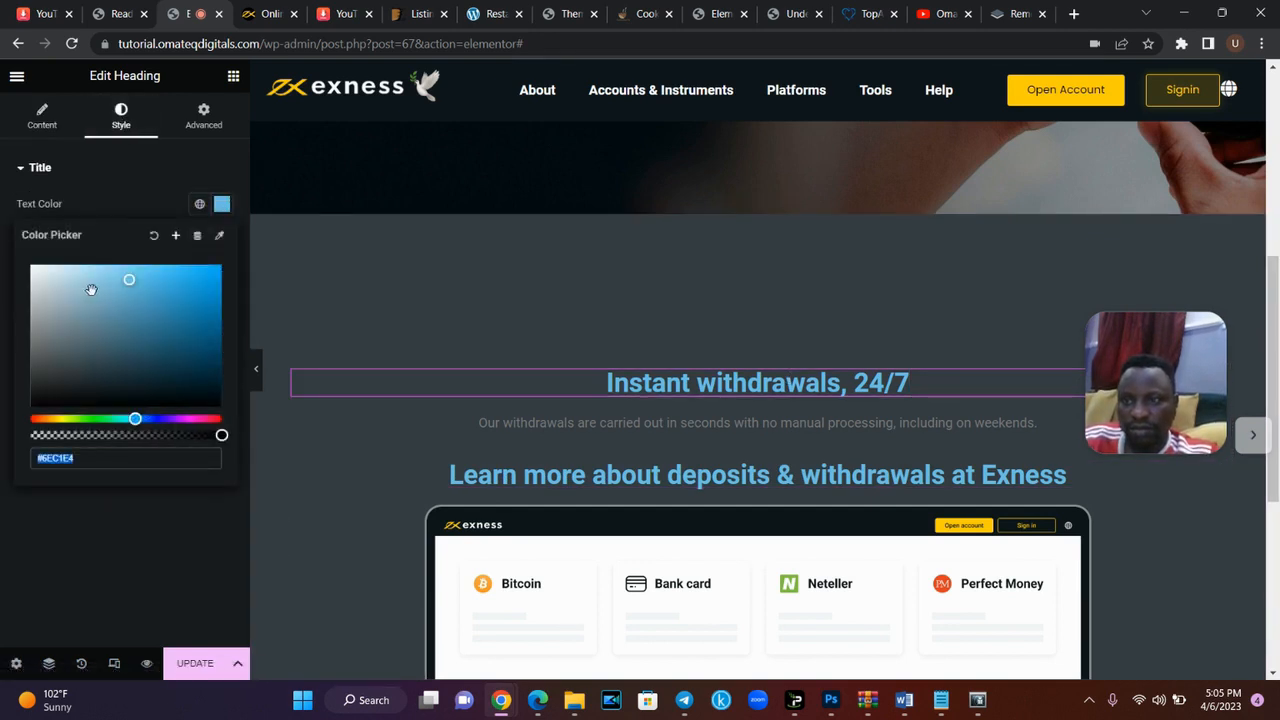
{"action": "left_click_drag", "start_coordinate": [91, 286], "coordinate": [15, 264]}
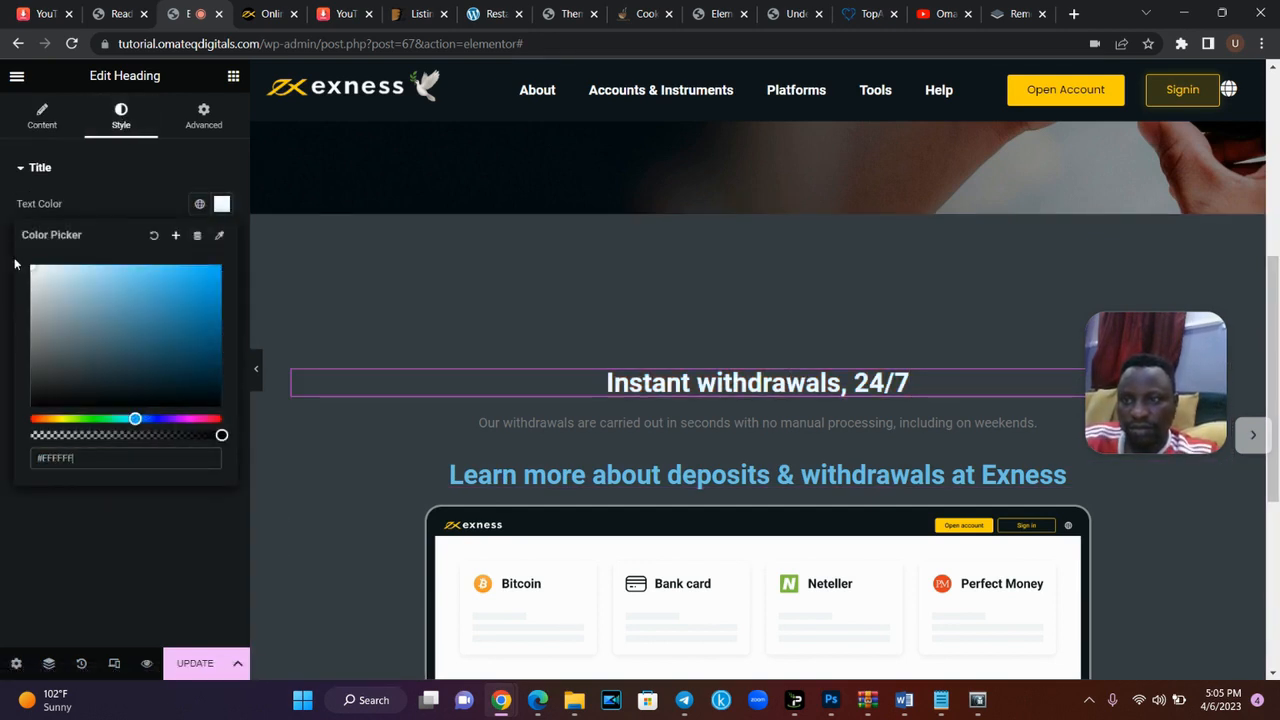
{"action": "left_click", "coordinate": [740, 420]}
{"action": "left_click", "coordinate": [222, 239]}
{"action": "left_click_drag", "start_coordinate": [120, 320], "coordinate": [6, 281]}
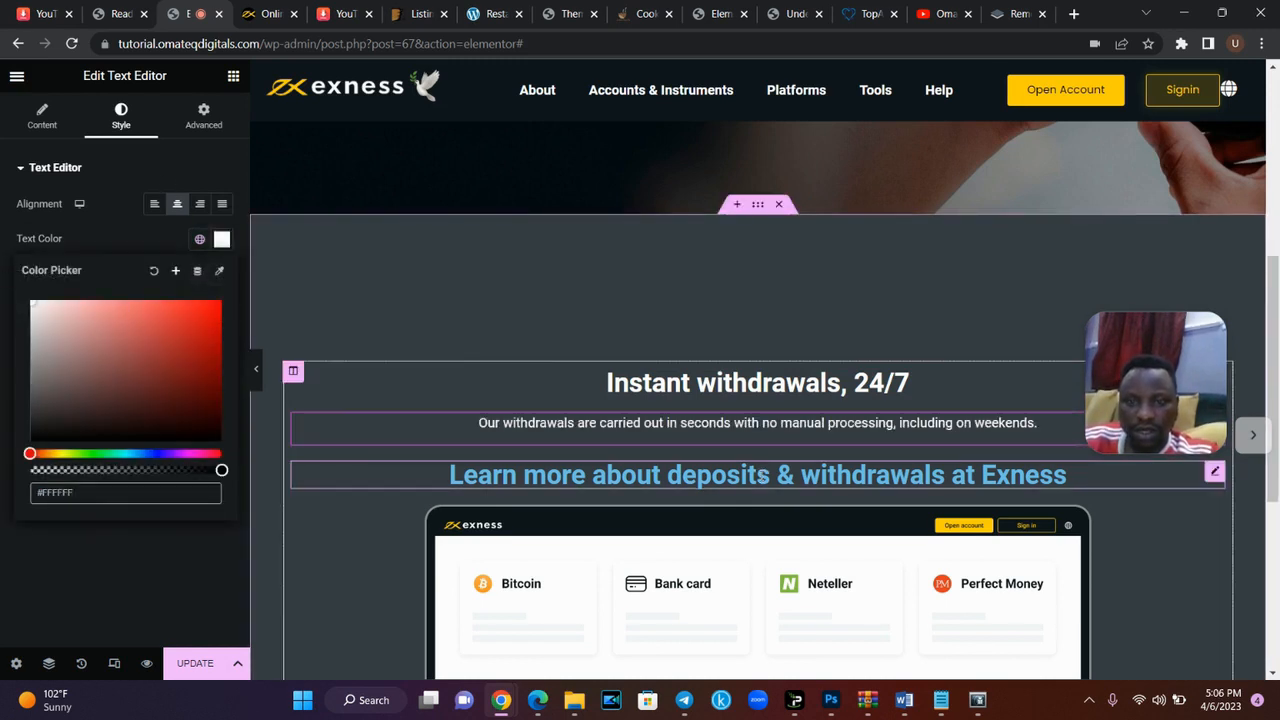
- Make the "Learn more about deposits & withdrawals at Exness" heading white and set its font size to 19 px
{"action": "left_click", "coordinate": [1211, 468]}
{"action": "left_click", "coordinate": [127, 133]}
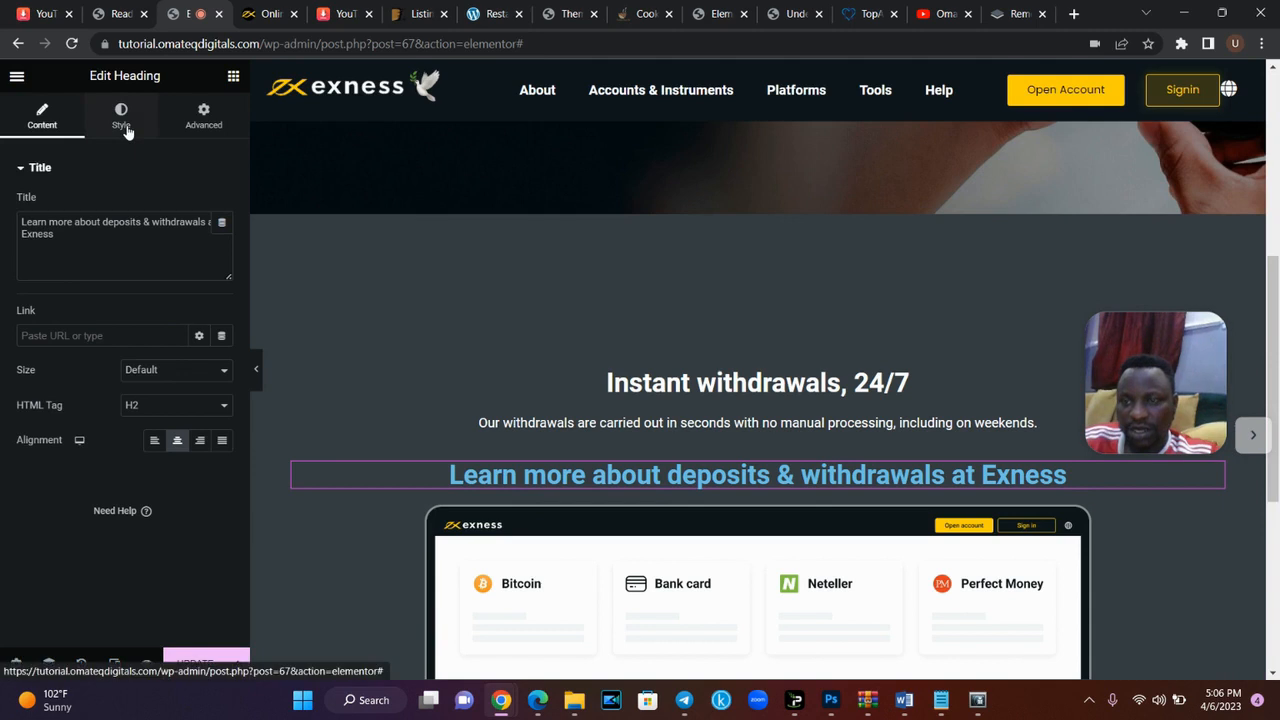
{"action": "left_click", "coordinate": [222, 205]}
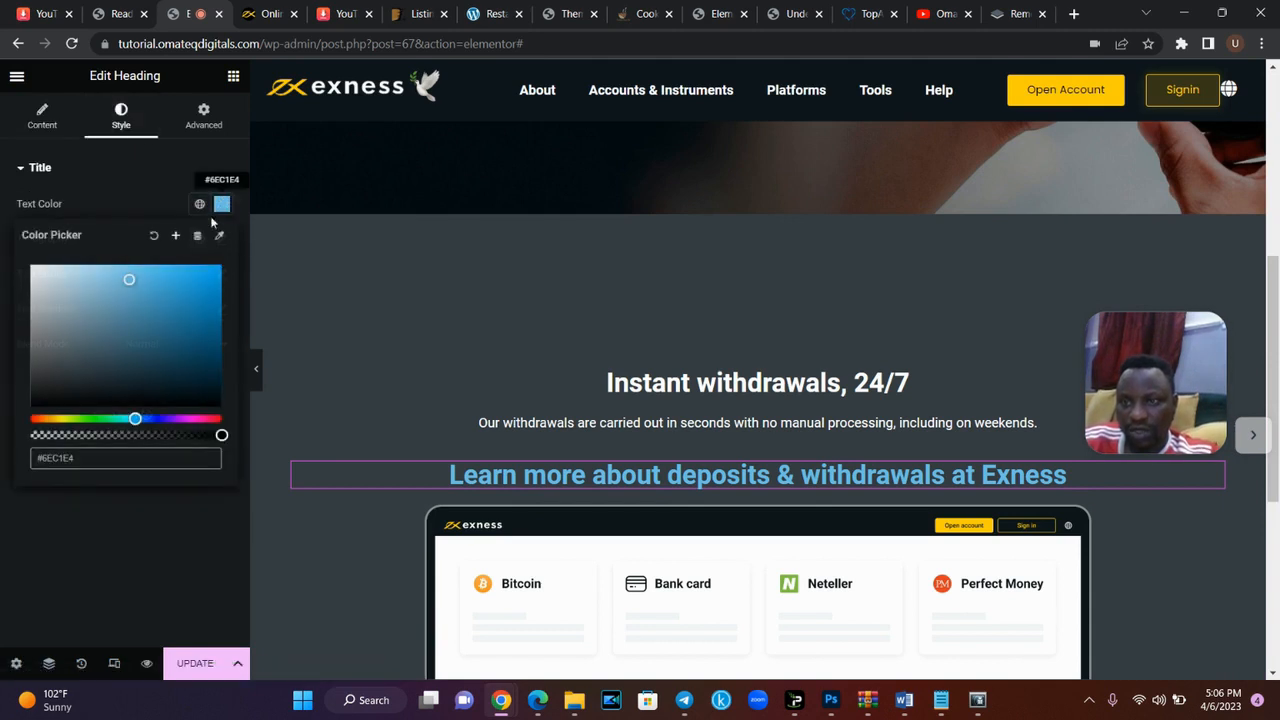
{"action": "left_click_drag", "start_coordinate": [126, 280], "coordinate": [5, 240]}
{"action": "left_click", "coordinate": [144, 173]}
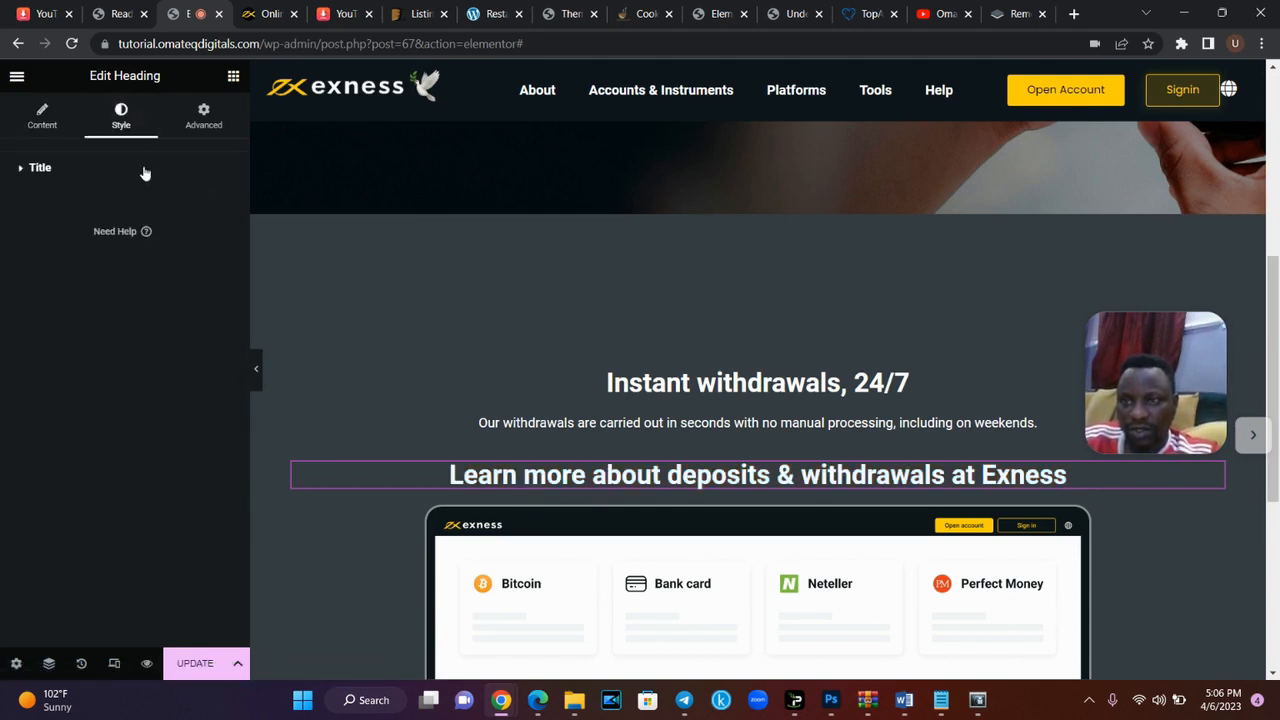
{"action": "left_click", "coordinate": [145, 170]}
{"action": "left_click", "coordinate": [222, 239]}
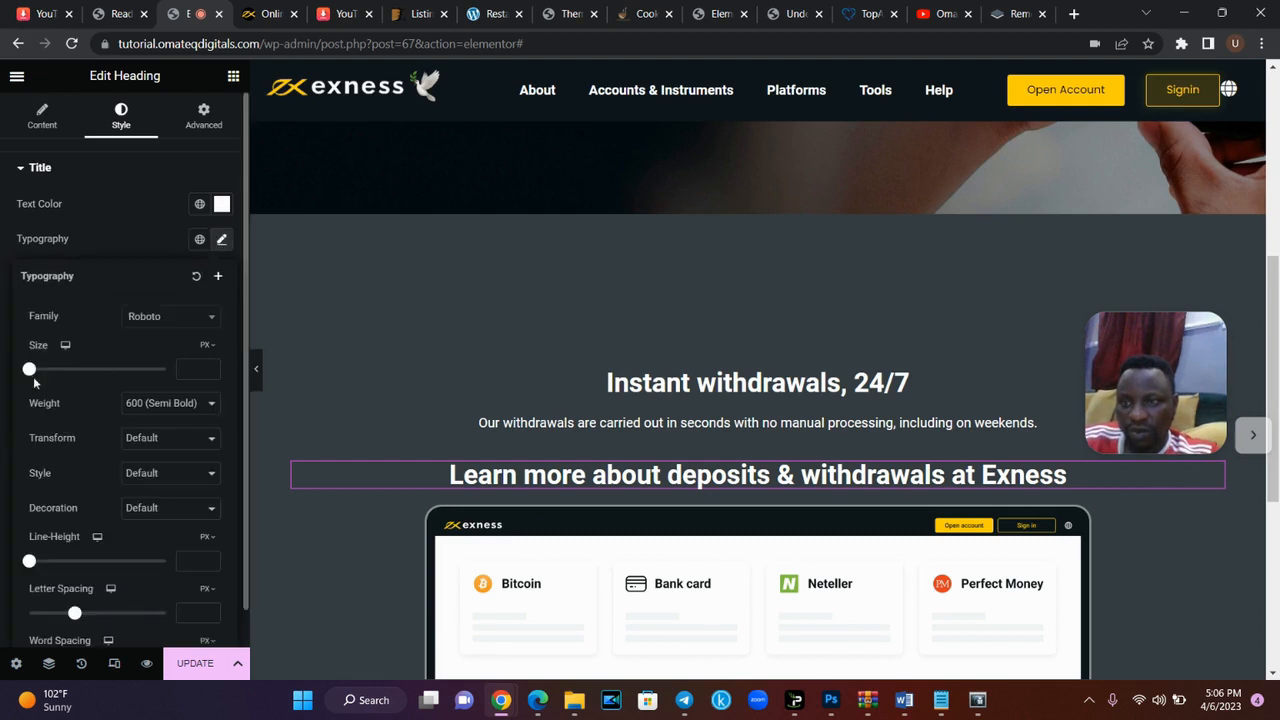
{"action": "left_click_drag", "start_coordinate": [31, 371], "coordinate": [43, 372]}
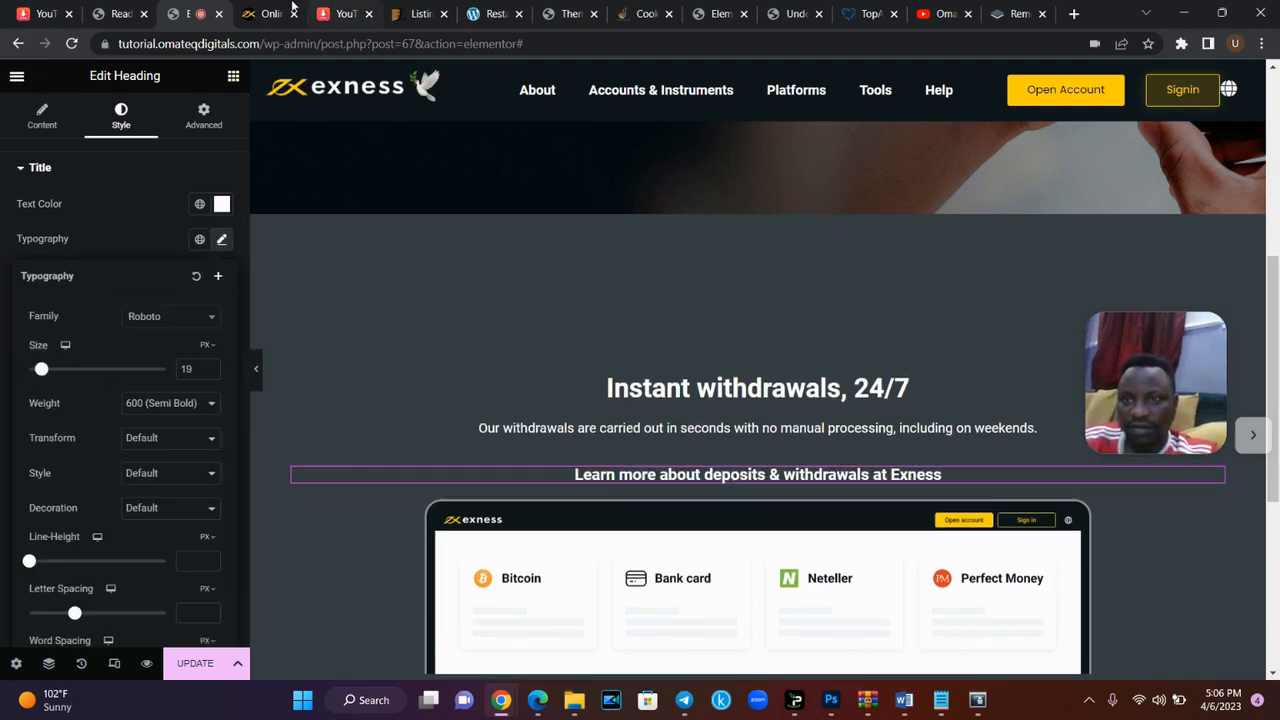
- Check the "Learn more" link on the Exness site and give the matching heading in Elementor the link "#"
{"action": "left_click", "coordinate": [265, 14]}
{"action": "left_click", "coordinate": [863, 281]}
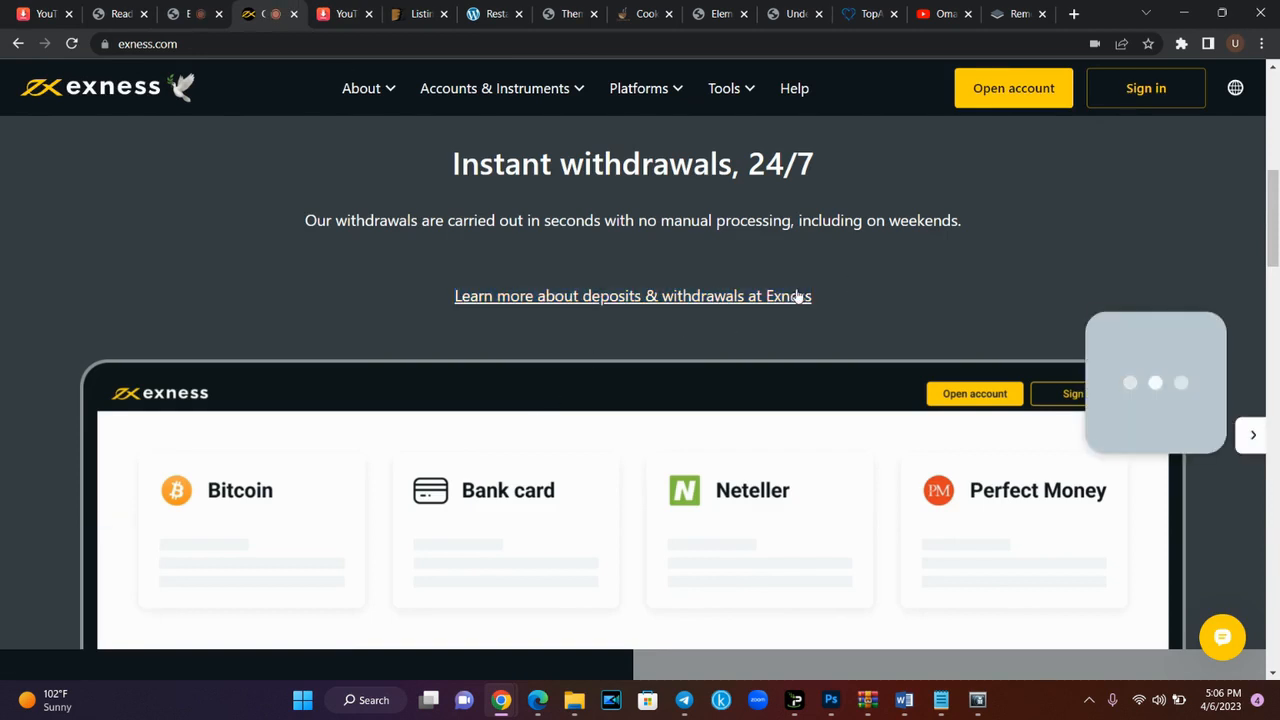
{"action": "left_click", "coordinate": [196, 13]}
{"action": "left_click", "coordinate": [94, 235]}
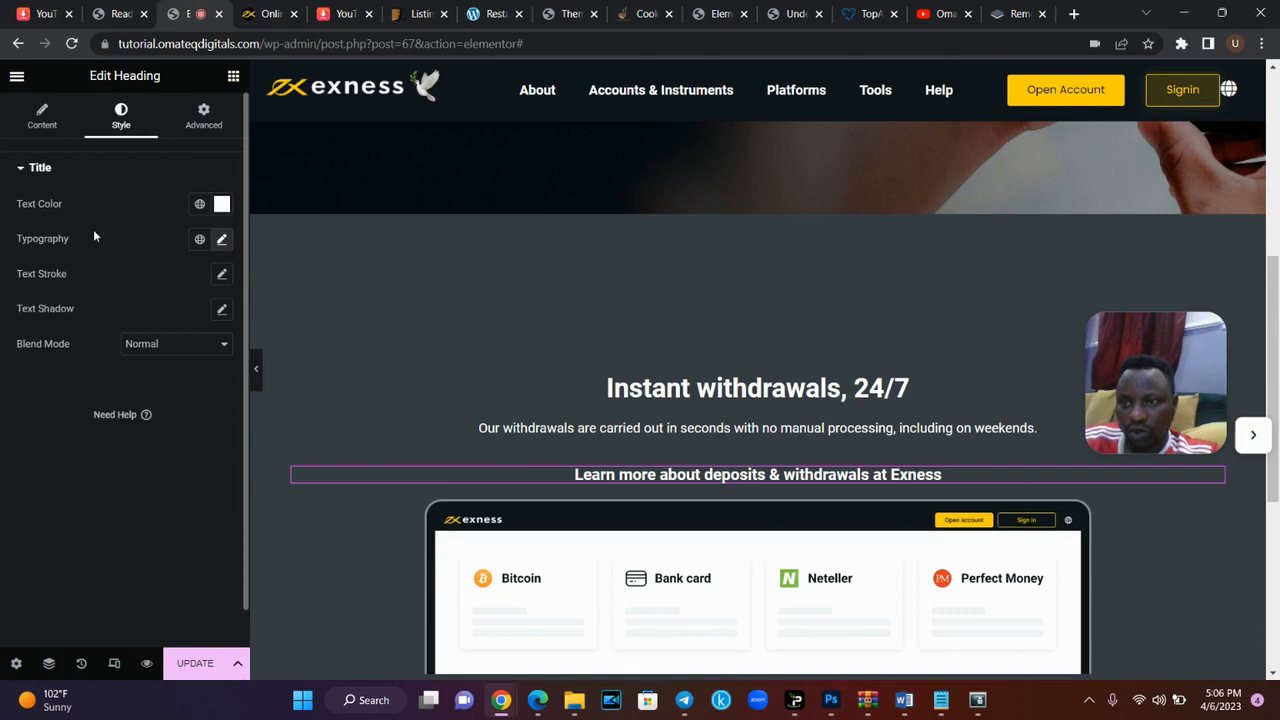
{"action": "left_click", "coordinate": [45, 125]}
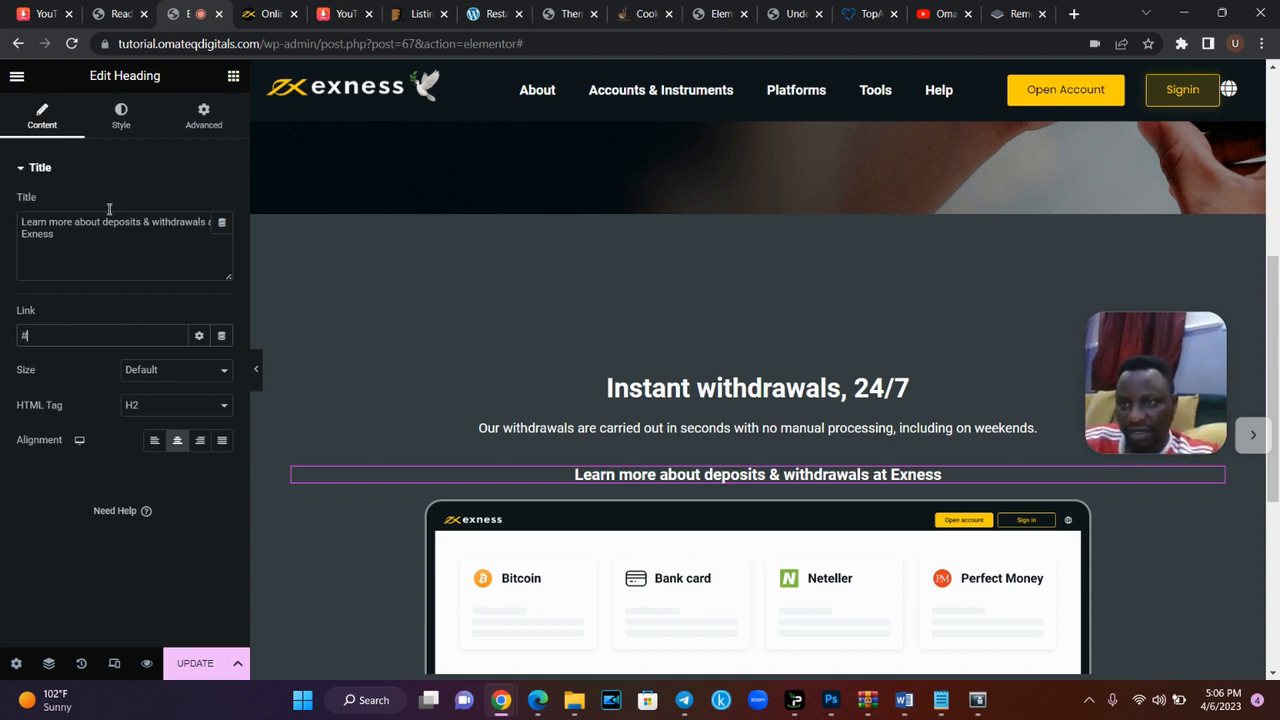
{"action": "left_click", "coordinate": [122, 122]}
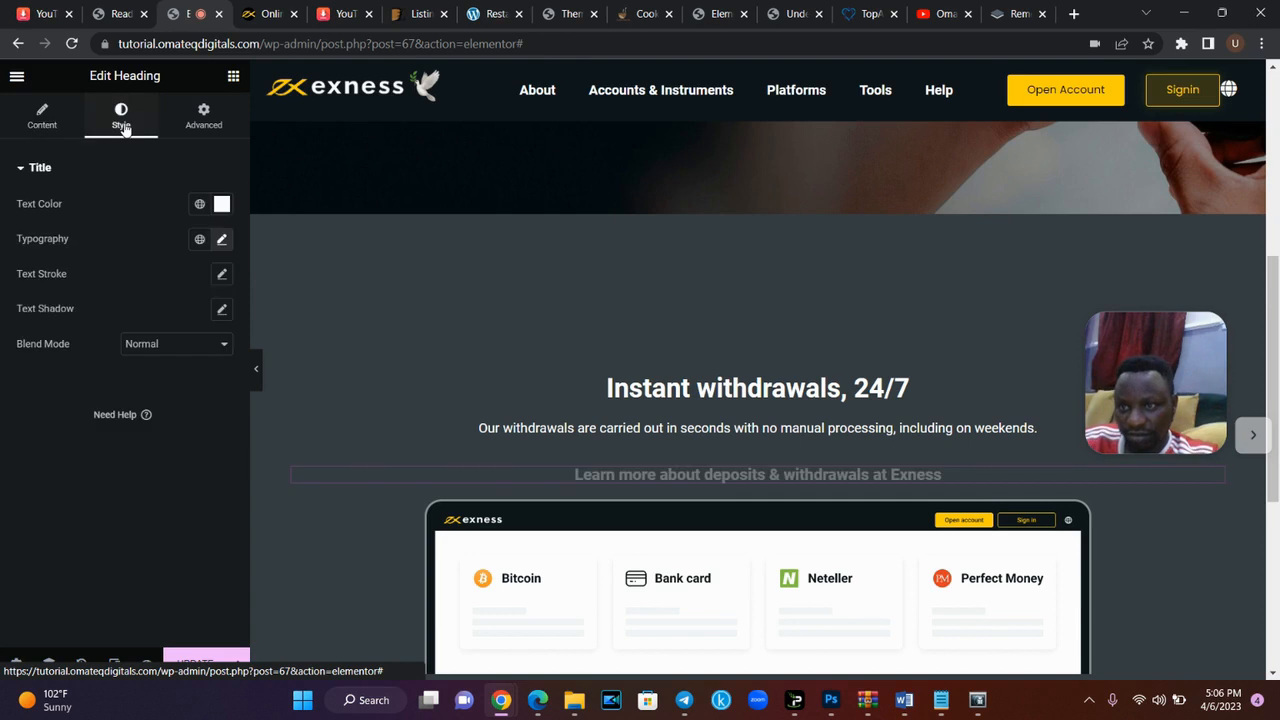
{"action": "left_click", "coordinate": [55, 130]}
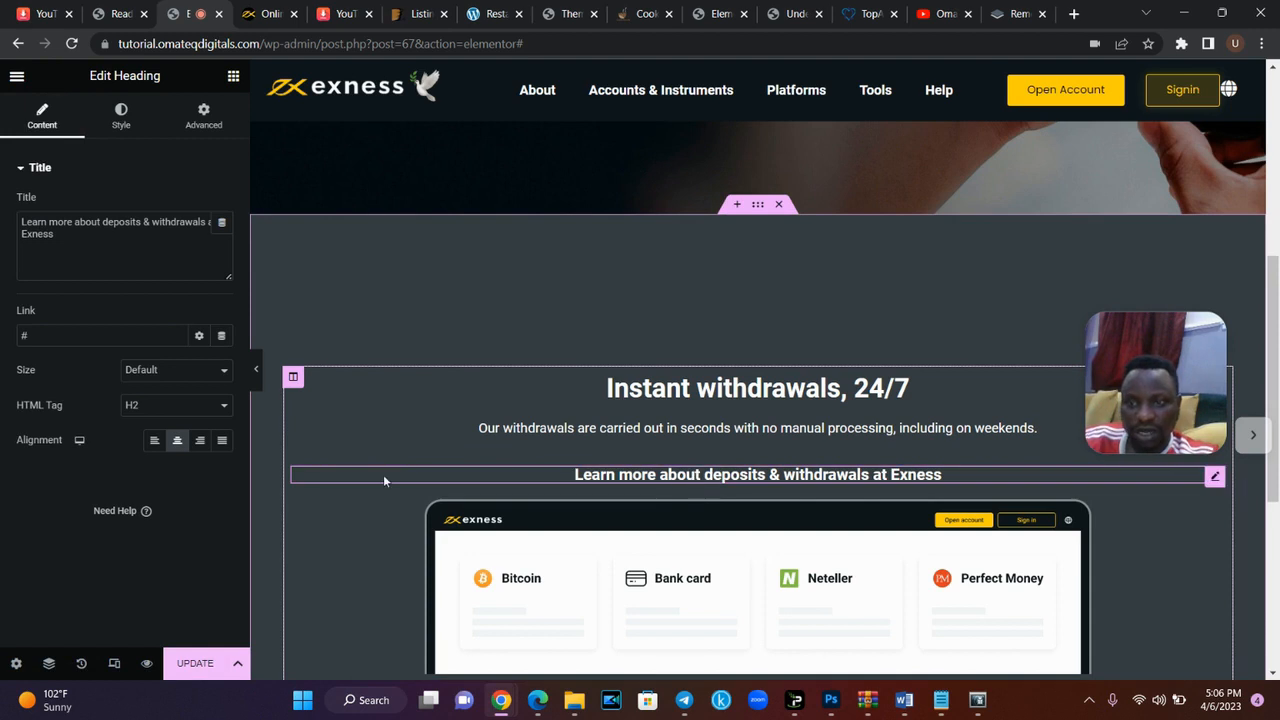
{"action": "left_click", "coordinate": [210, 373]}
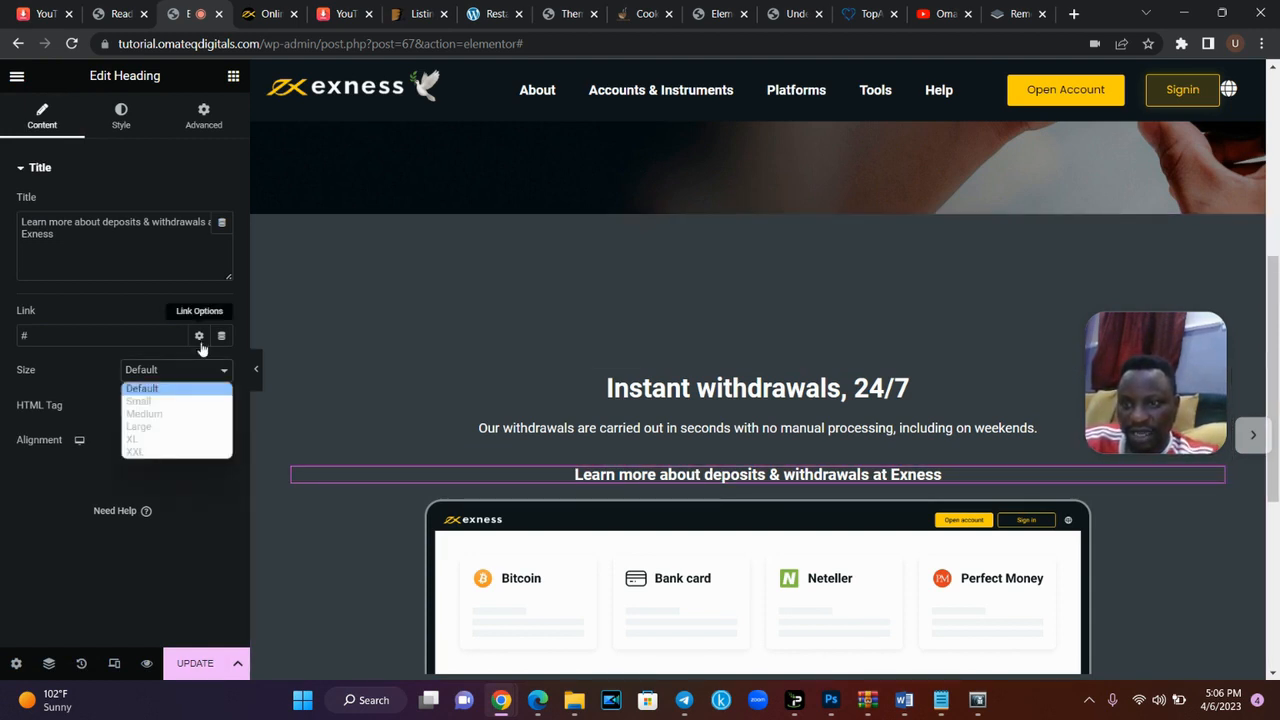
{"action": "left_click", "coordinate": [200, 339]}
{"action": "left_click", "coordinate": [200, 340]}
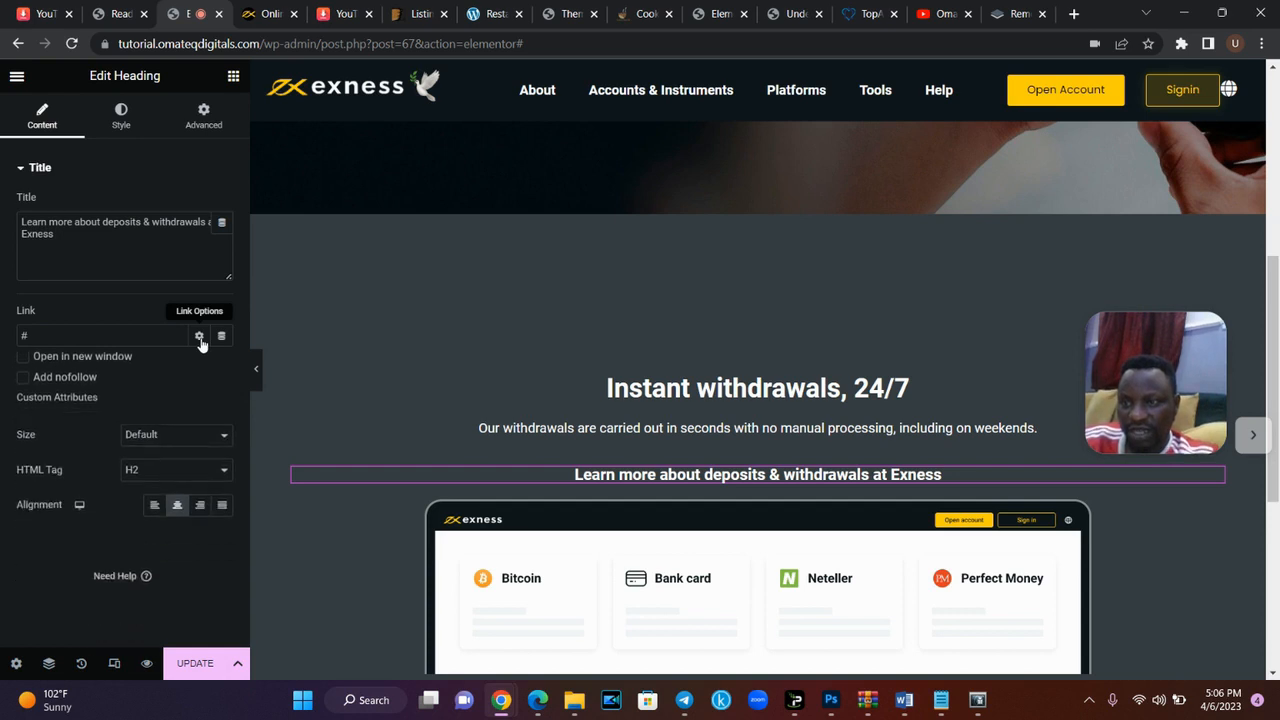
{"action": "left_click", "coordinate": [200, 338]}
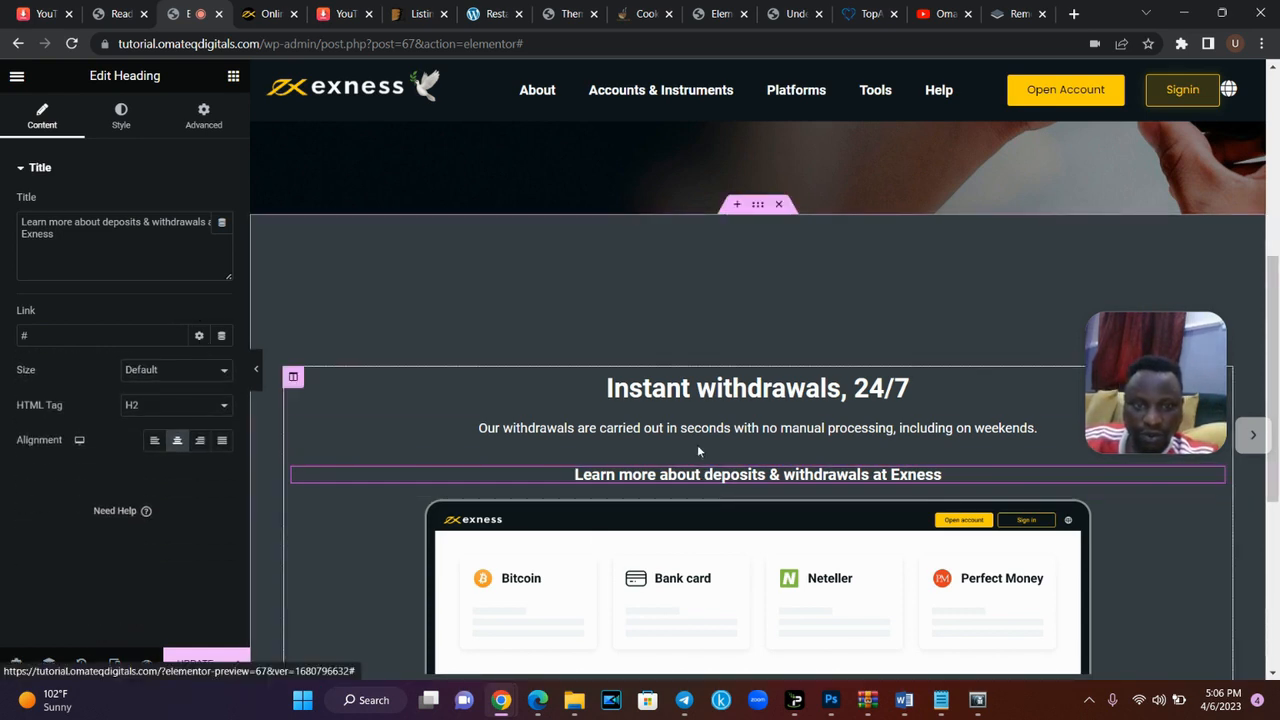
- Set the width of the deposits and withdrawals image below the headings to 100%
{"action": "scroll", "coordinate": [1278, 280], "scroll_direction": "down", "scroll_amount": 2}
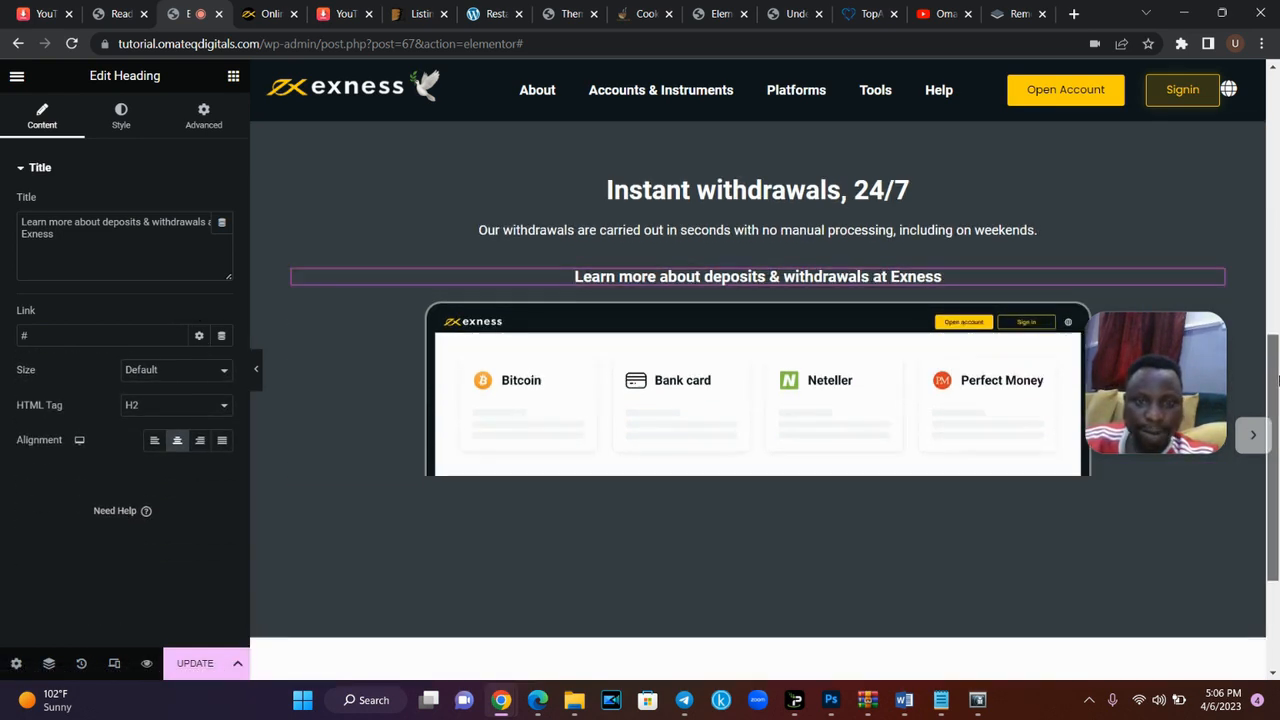
{"action": "left_click", "coordinate": [781, 438]}
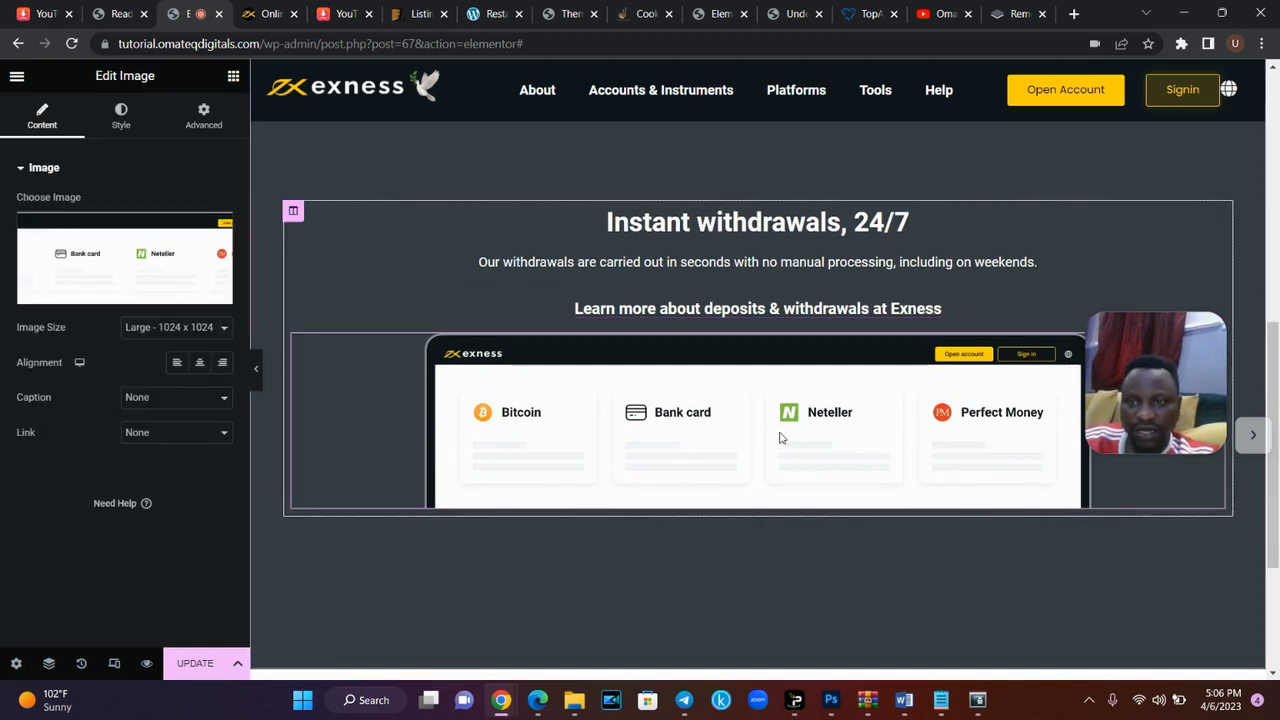
{"action": "left_click", "coordinate": [116, 175]}
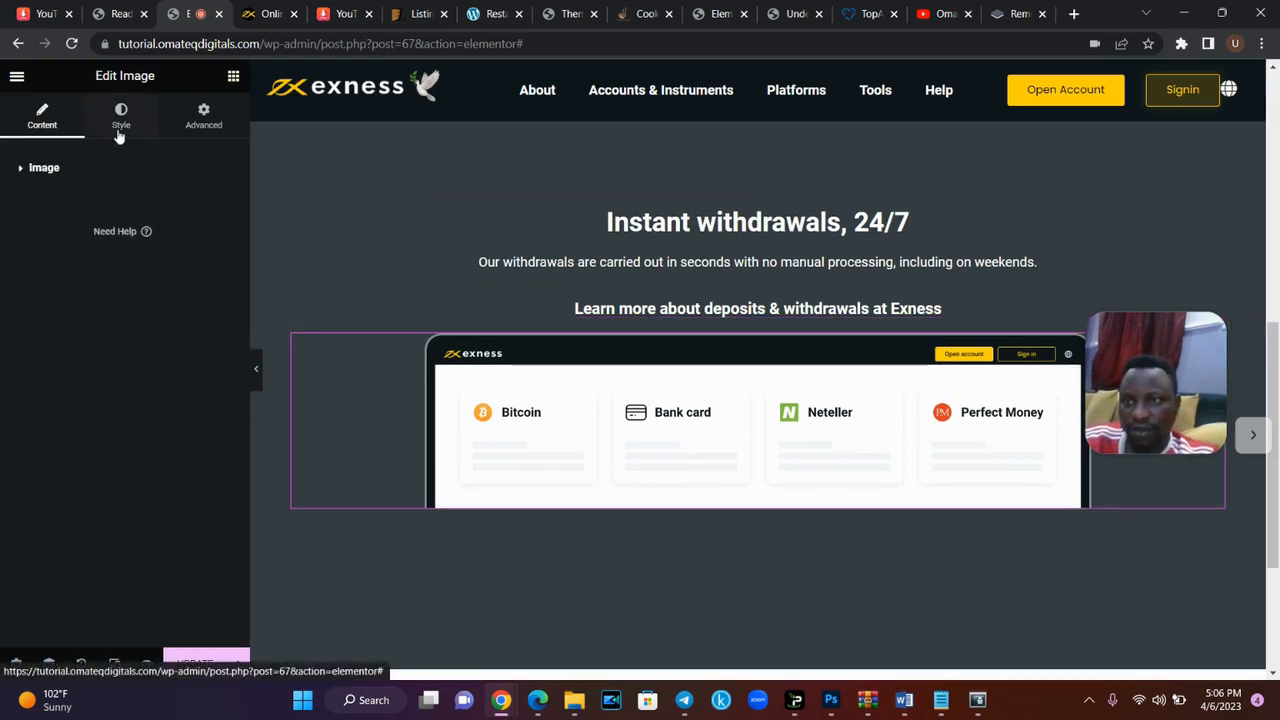
{"action": "left_click", "coordinate": [121, 115]}
{"action": "left_click_drag", "start_coordinate": [18, 222], "coordinate": [198, 272]}
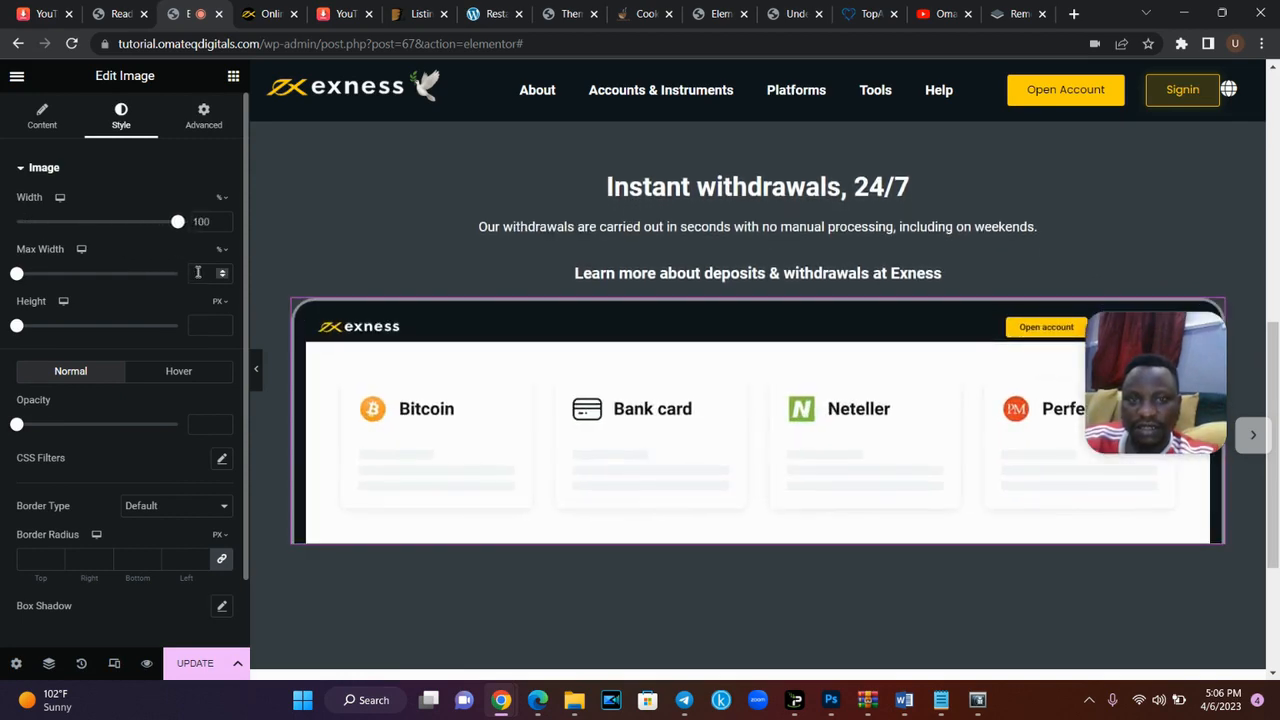
- Compare the Instant withdrawals section with the original on the Exness site, viewing it with the editing panel temporarily hidden
{"action": "left_click", "coordinate": [288, 8]}
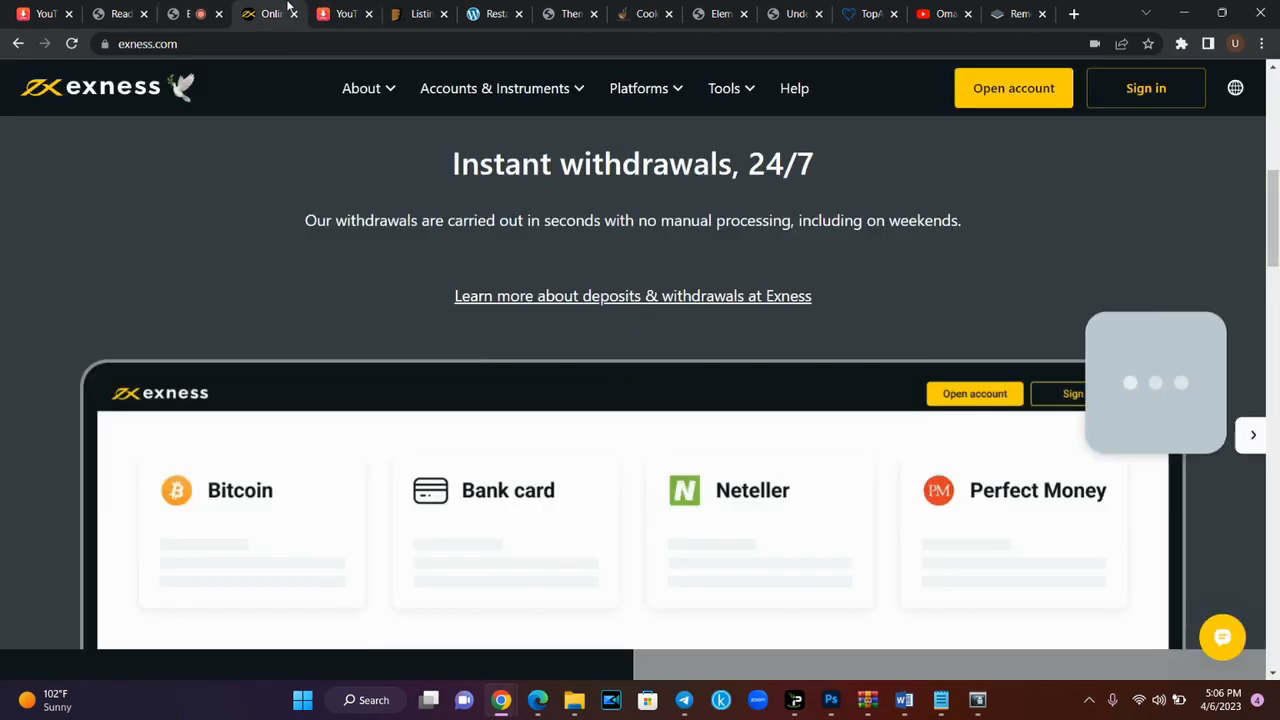
{"action": "left_click", "coordinate": [195, 7]}
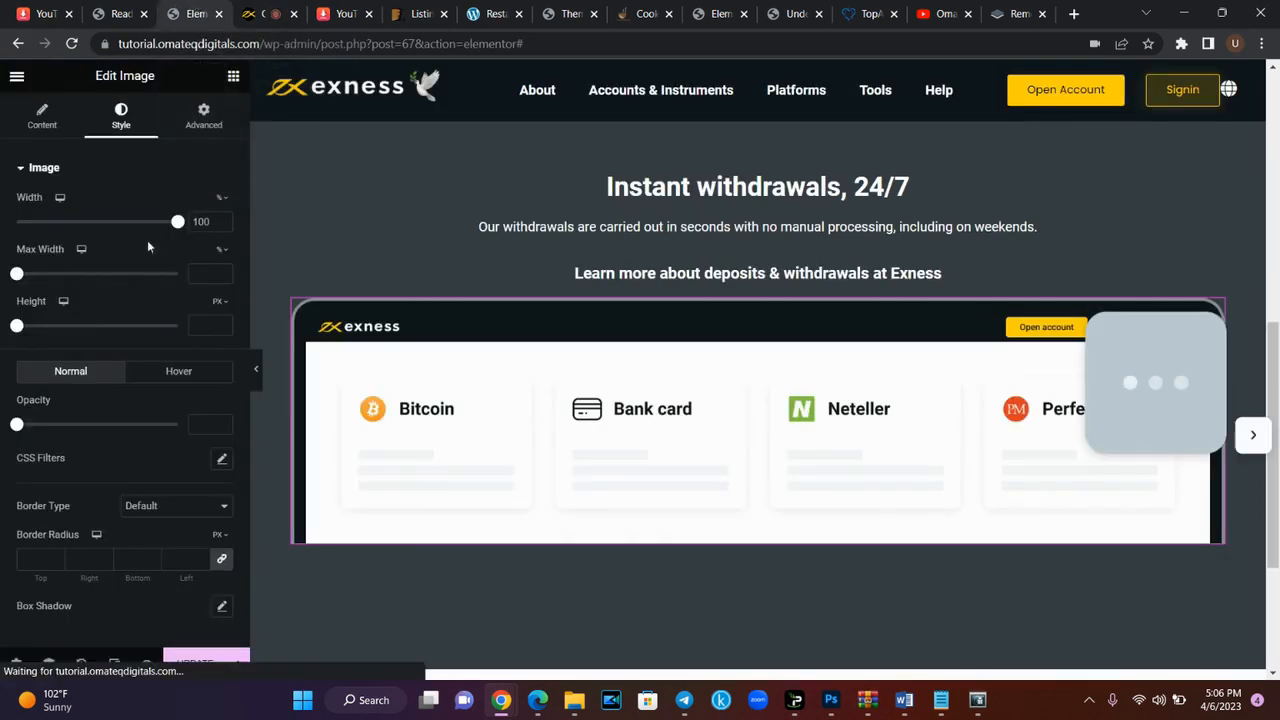
{"action": "left_click", "coordinate": [256, 374]}
{"action": "mouse_move", "coordinate": [1277, 390]}
{"action": "left_mouse_down"}
{"action": "mouse_move", "coordinate": [1277, 172]}
{"action": "mouse_move", "coordinate": [1278, 406]}
{"action": "mouse_move", "coordinate": [1277, 388]}
{"action": "left_mouse_up"}
{"action": "left_click", "coordinate": [255, 8]}
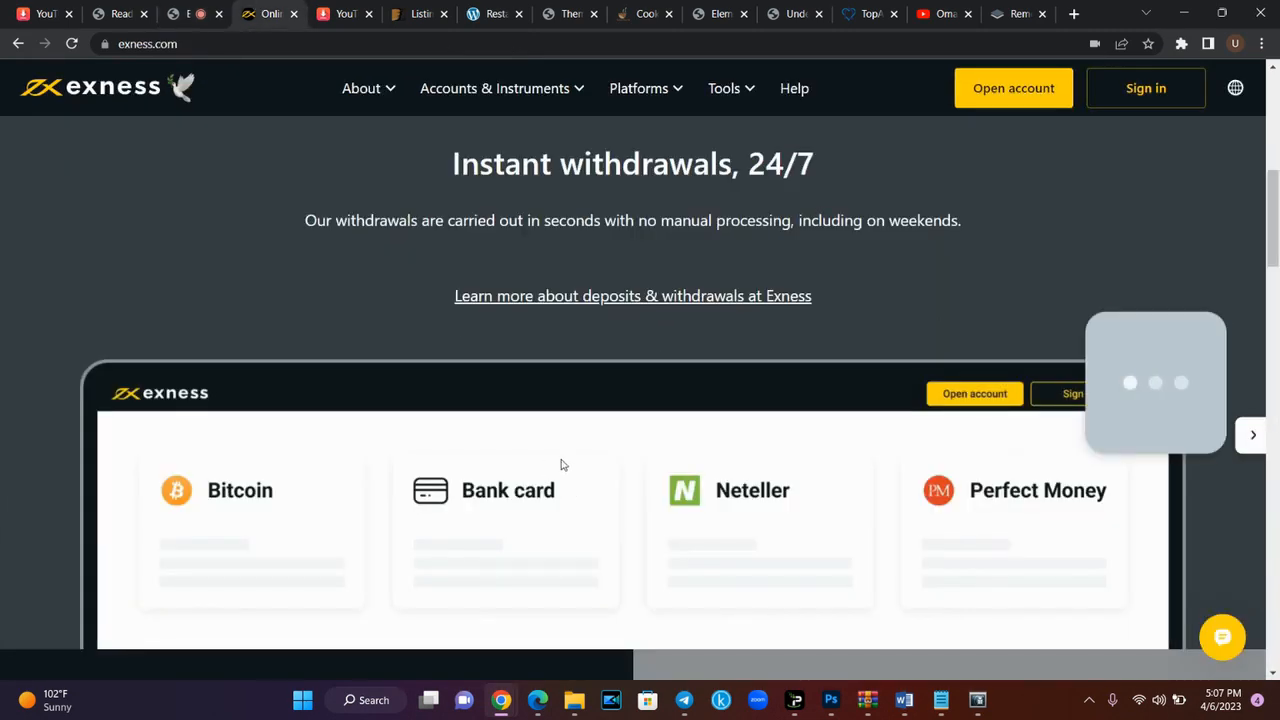
{"action": "left_click", "coordinate": [190, 14]}
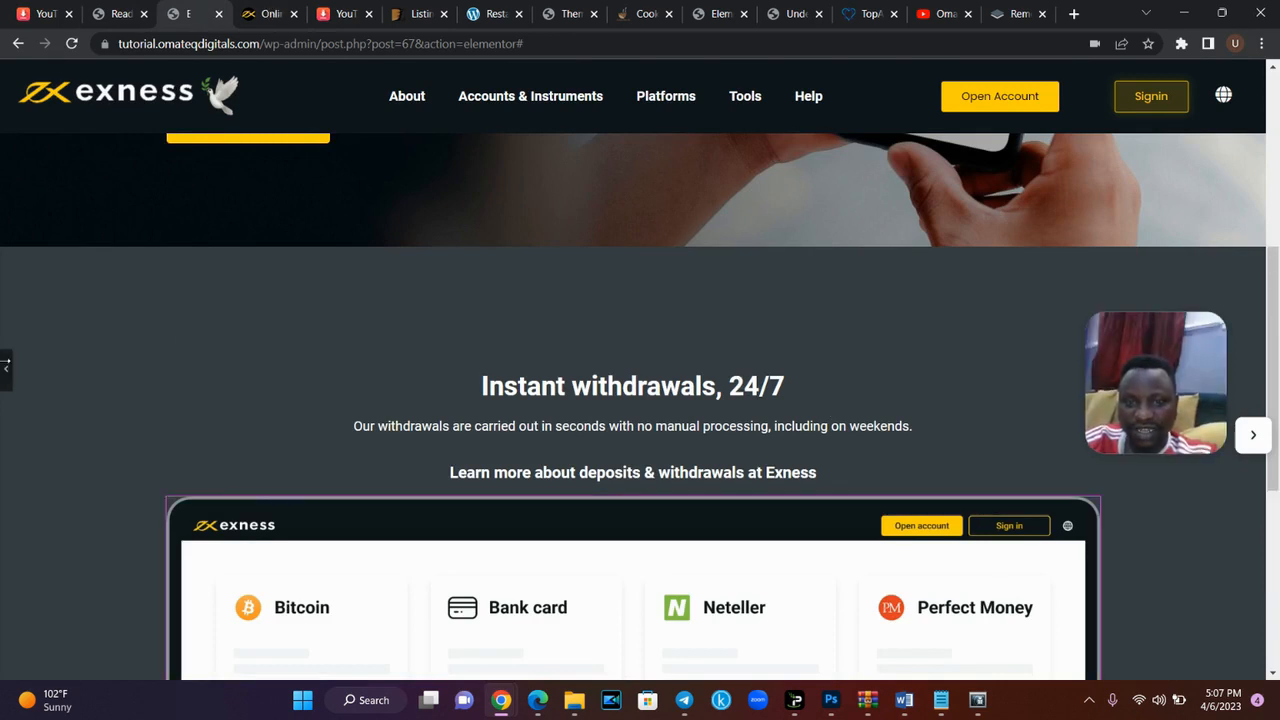
{"action": "left_click", "coordinate": [4, 368]}
- Set the bottom margin of the "Instant withdrawals, 24/7" heading to 20 px, leaving the other sides at 0
{"action": "left_click", "coordinate": [886, 386]}
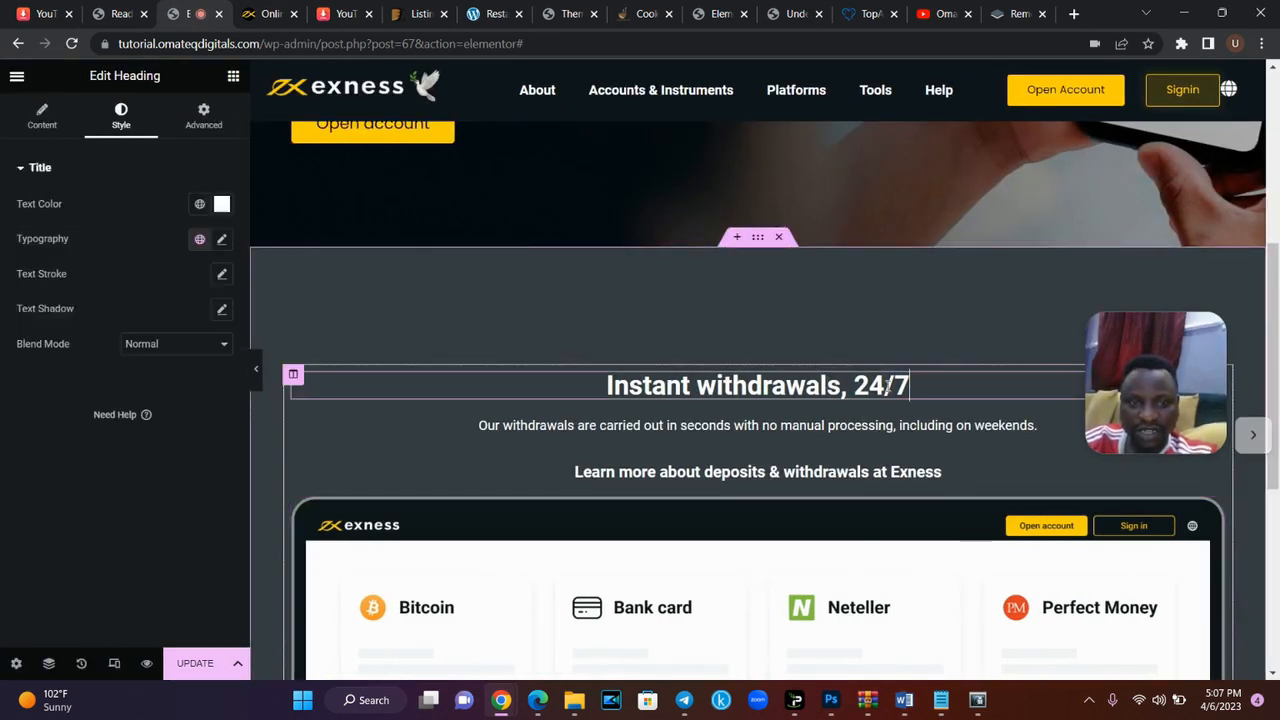
{"action": "left_click", "coordinate": [200, 118]}
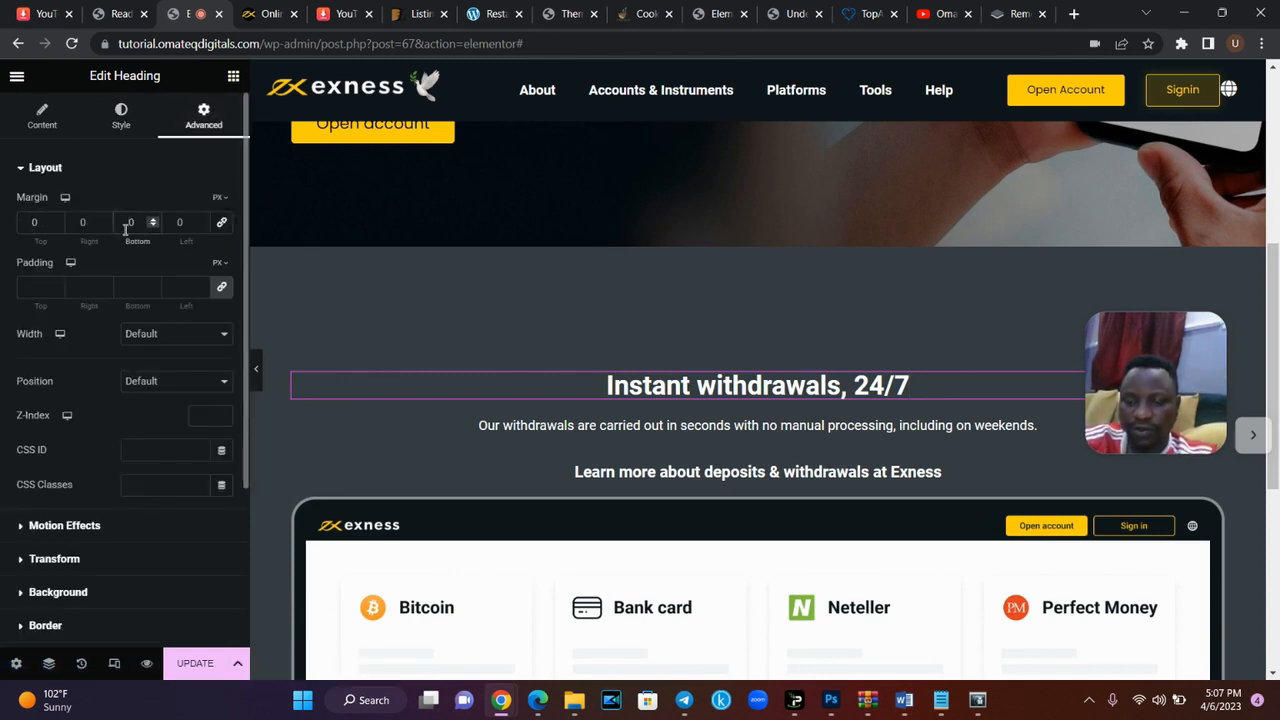
{"action": "type", "text": "20"}
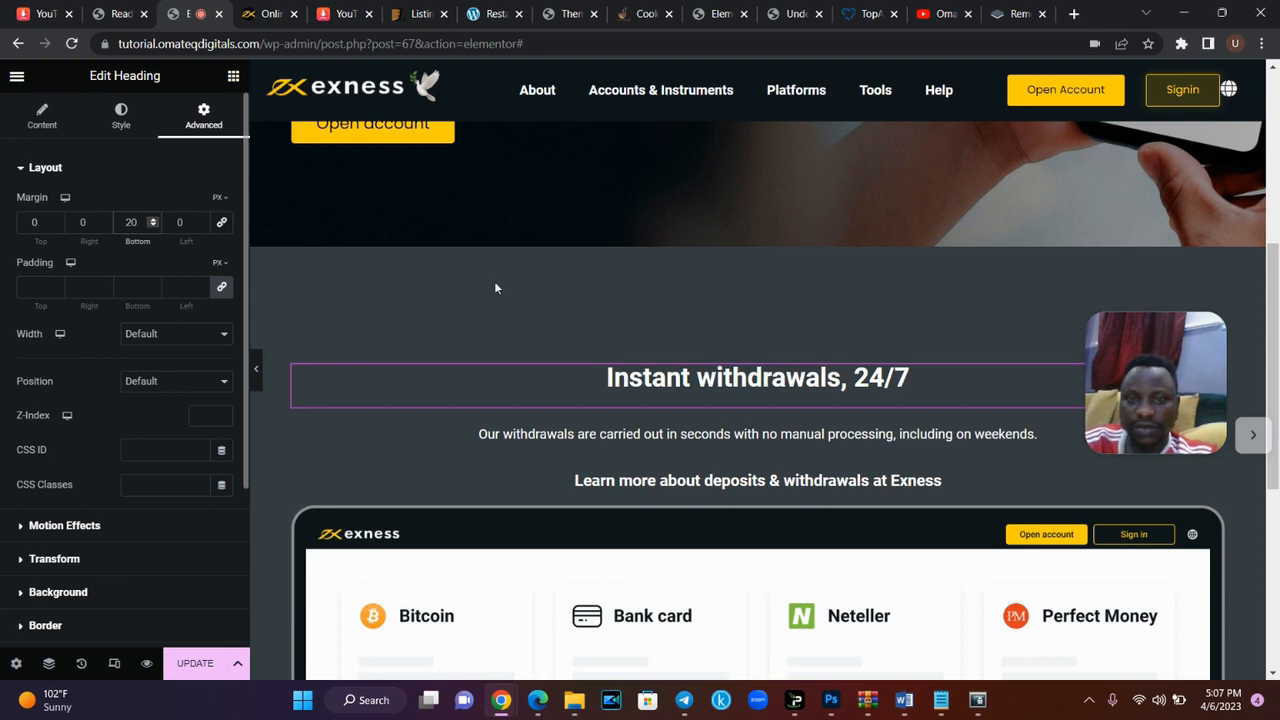
- Set the bottom margin to 20 px for the withdrawals text and for the "Learn more about deposits & withdrawals at Exness" heading
{"action": "left_click", "coordinate": [840, 430]}
{"action": "left_click", "coordinate": [208, 128]}
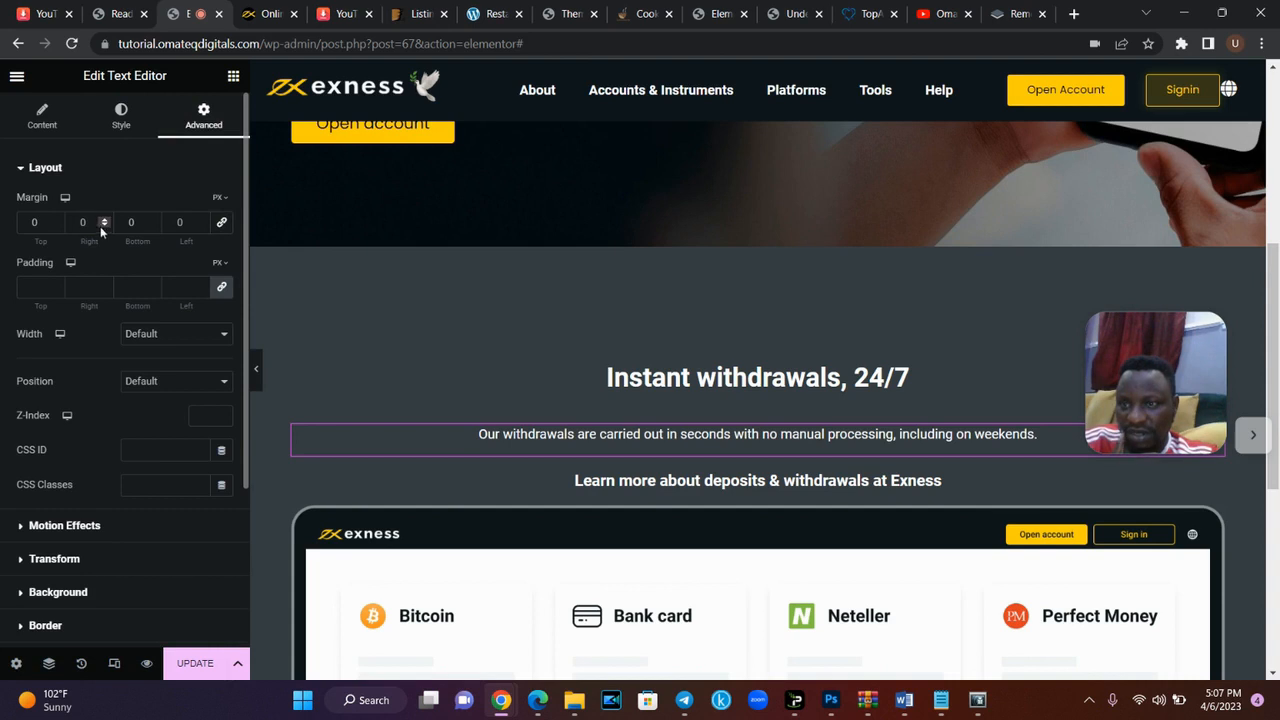
{"action": "type", "text": "2"}
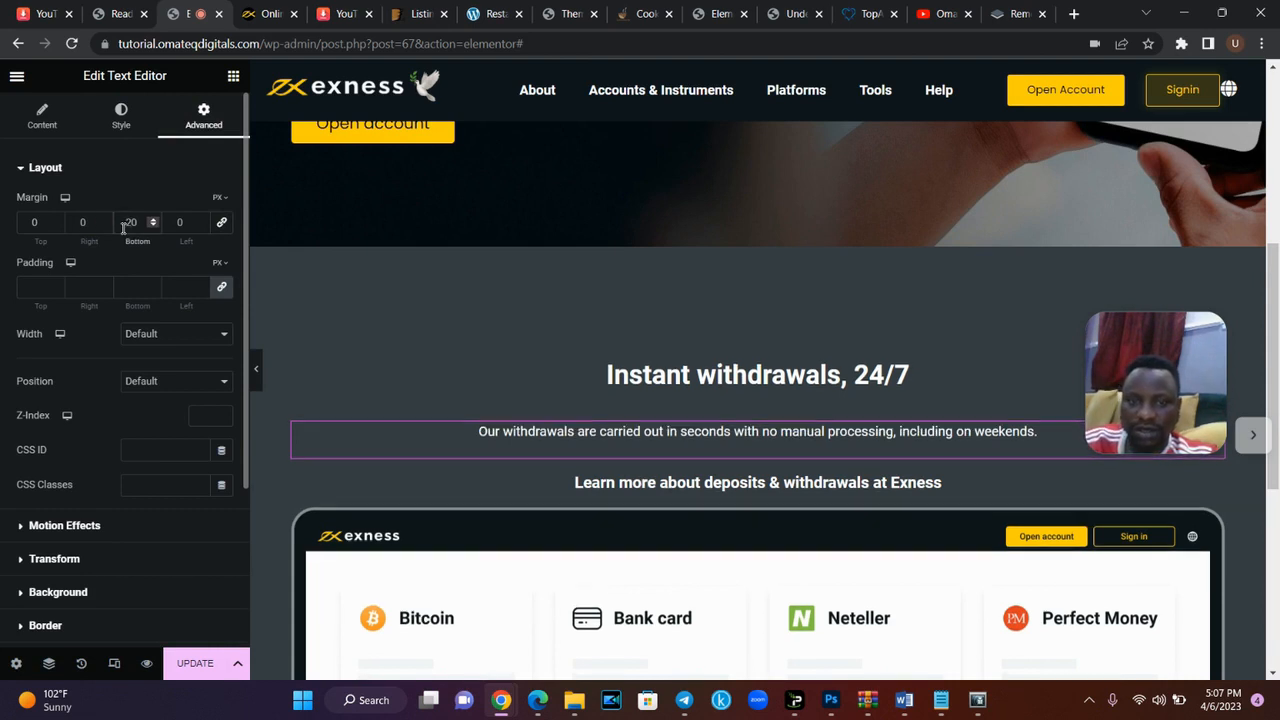
{"action": "left_click", "coordinate": [749, 484]}
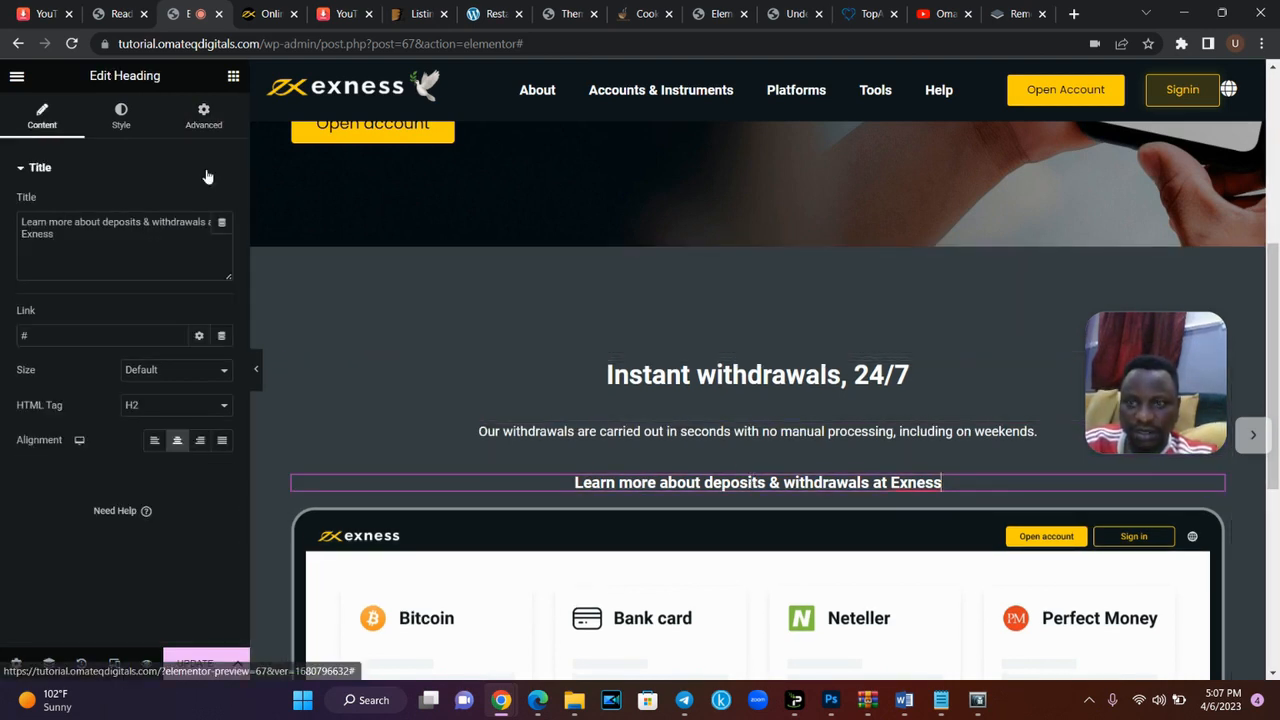
{"action": "left_click", "coordinate": [201, 132]}
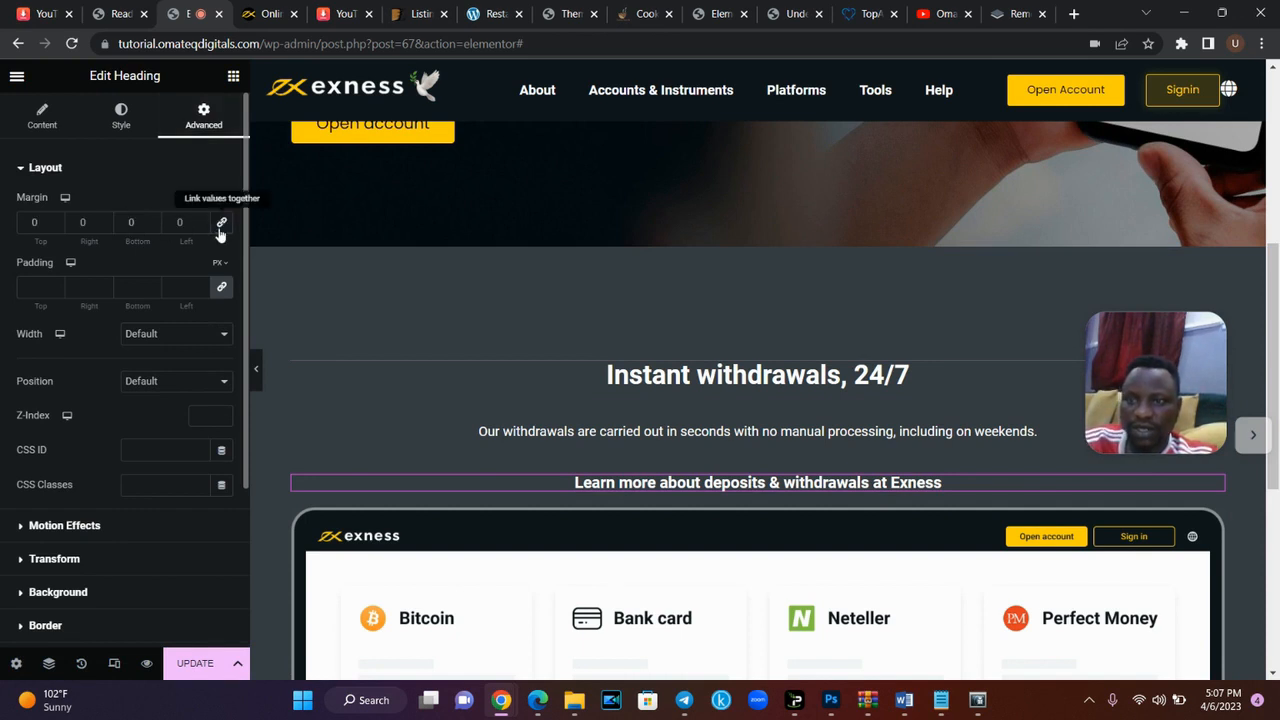
{"action": "left_click", "coordinate": [120, 224]}
{"action": "type", "text": "2"}
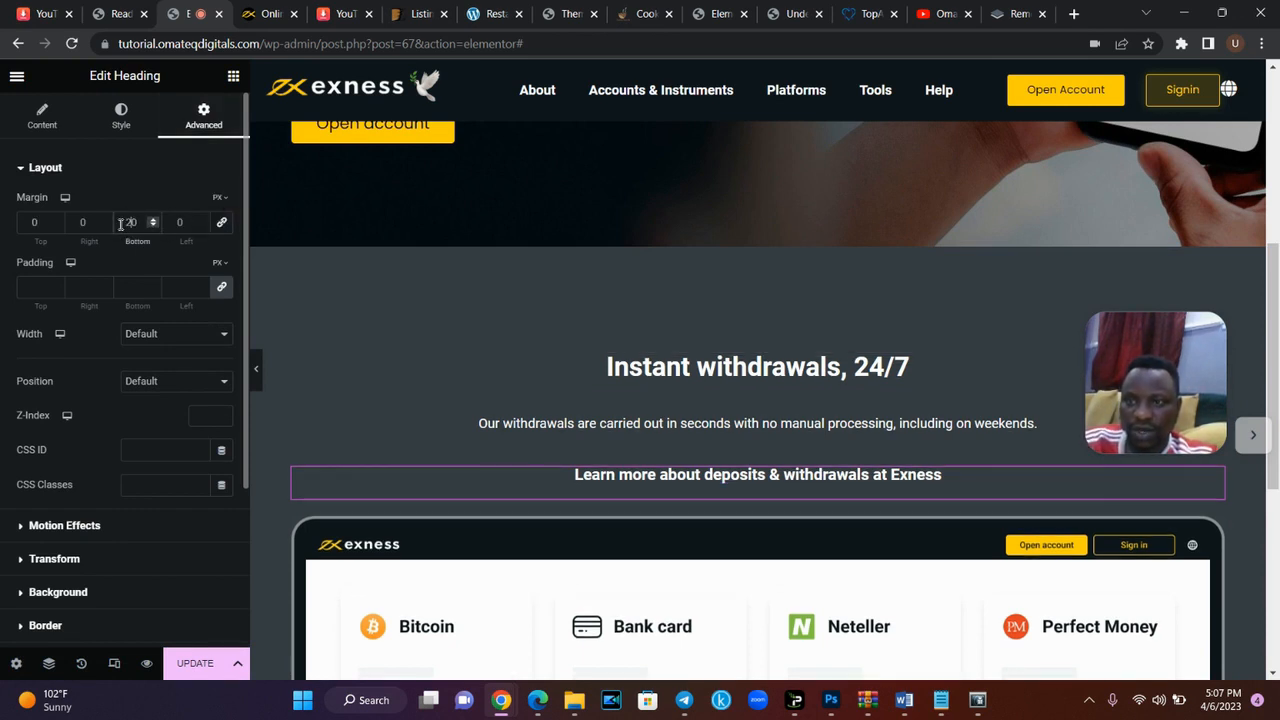
- Set the top margin of the deposits and withdrawals image to 50 px, leaving the other sides at 0
{"action": "left_click", "coordinate": [712, 533]}
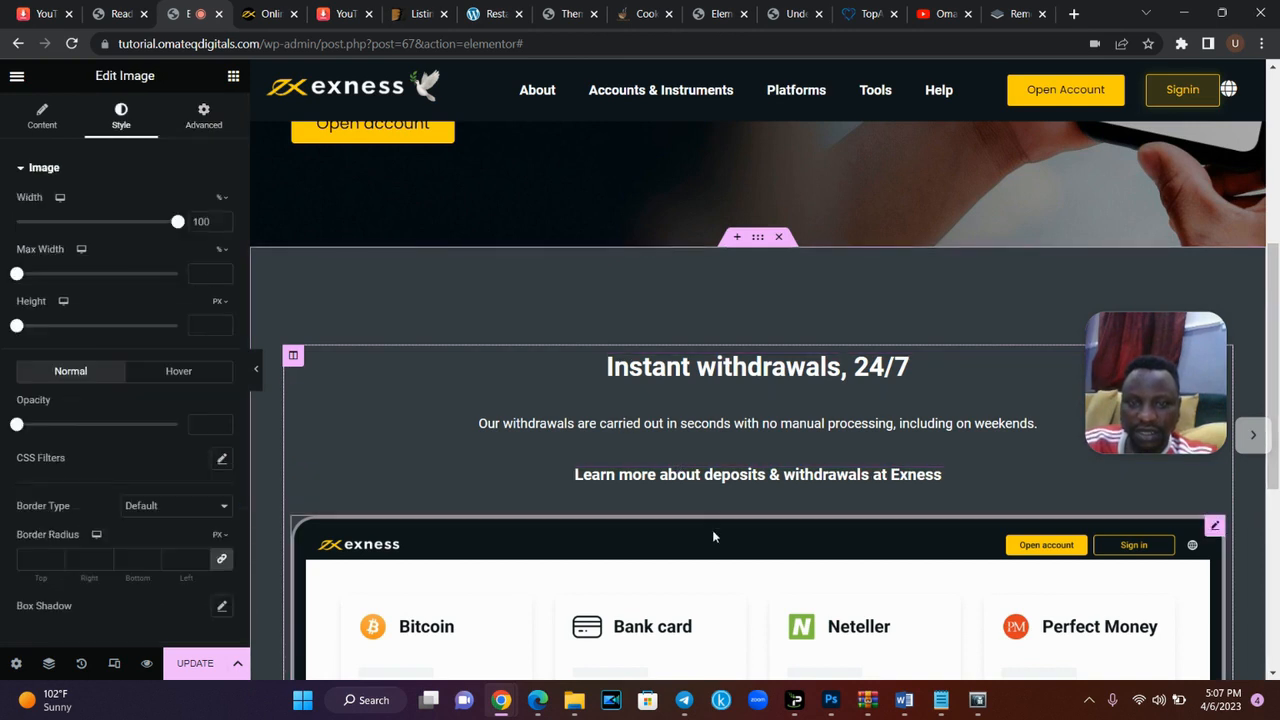
{"action": "left_click", "coordinate": [210, 110]}
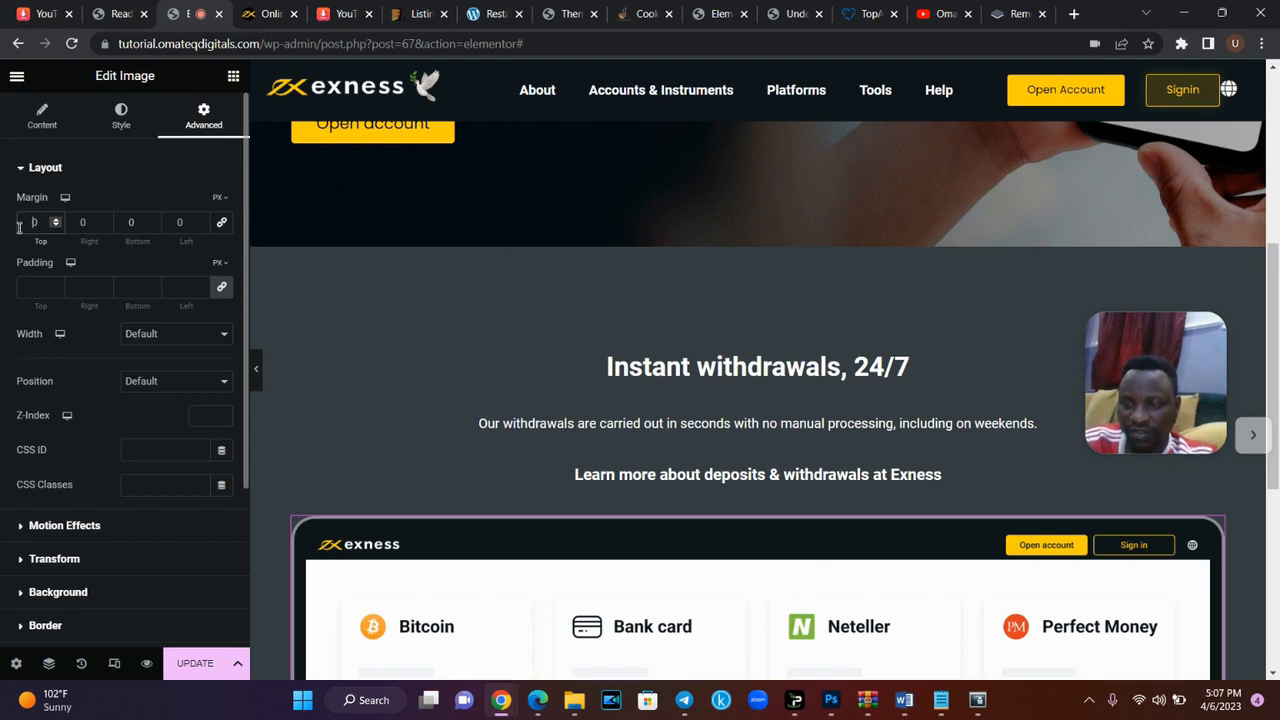
{"action": "type", "text": "50"}
{"action": "left_click_drag", "start_coordinate": [1278, 267], "coordinate": [1277, 345]}
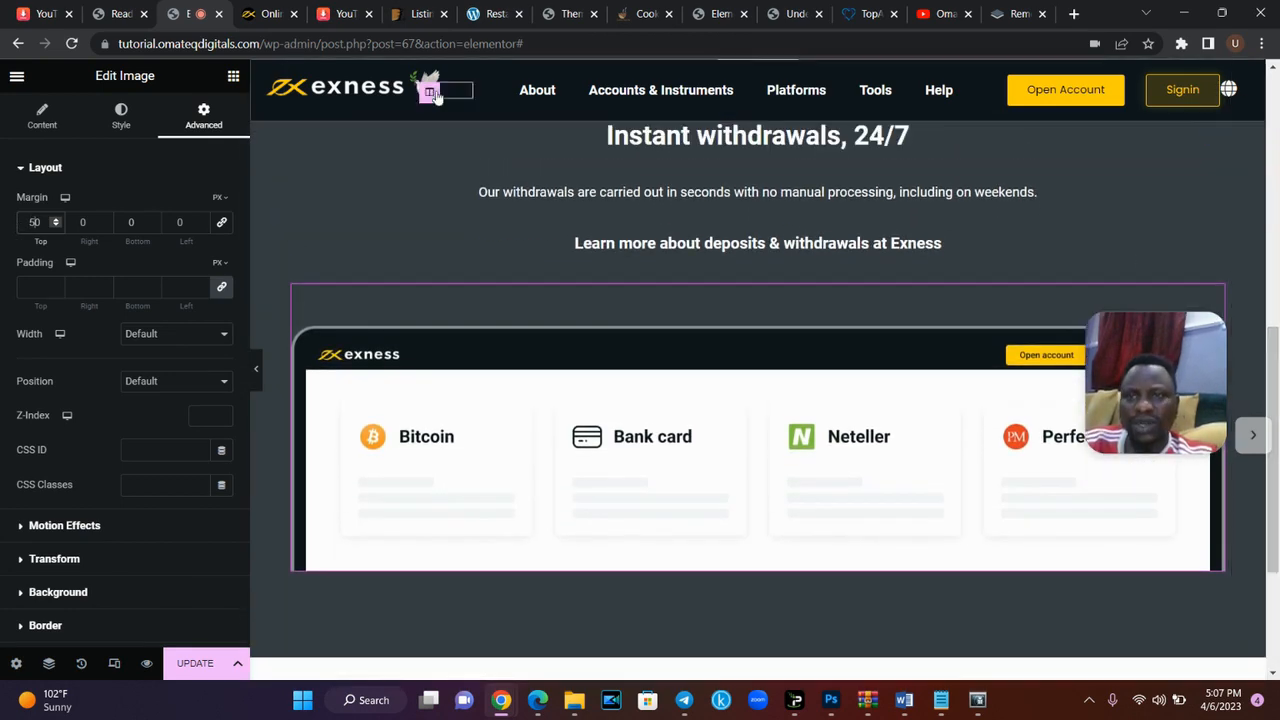
- Compare the Instant withdrawals spacing with the Exness site and examine the two-column block with "Fast & reliable execution" below it
{"action": "left_click", "coordinate": [268, 14]}
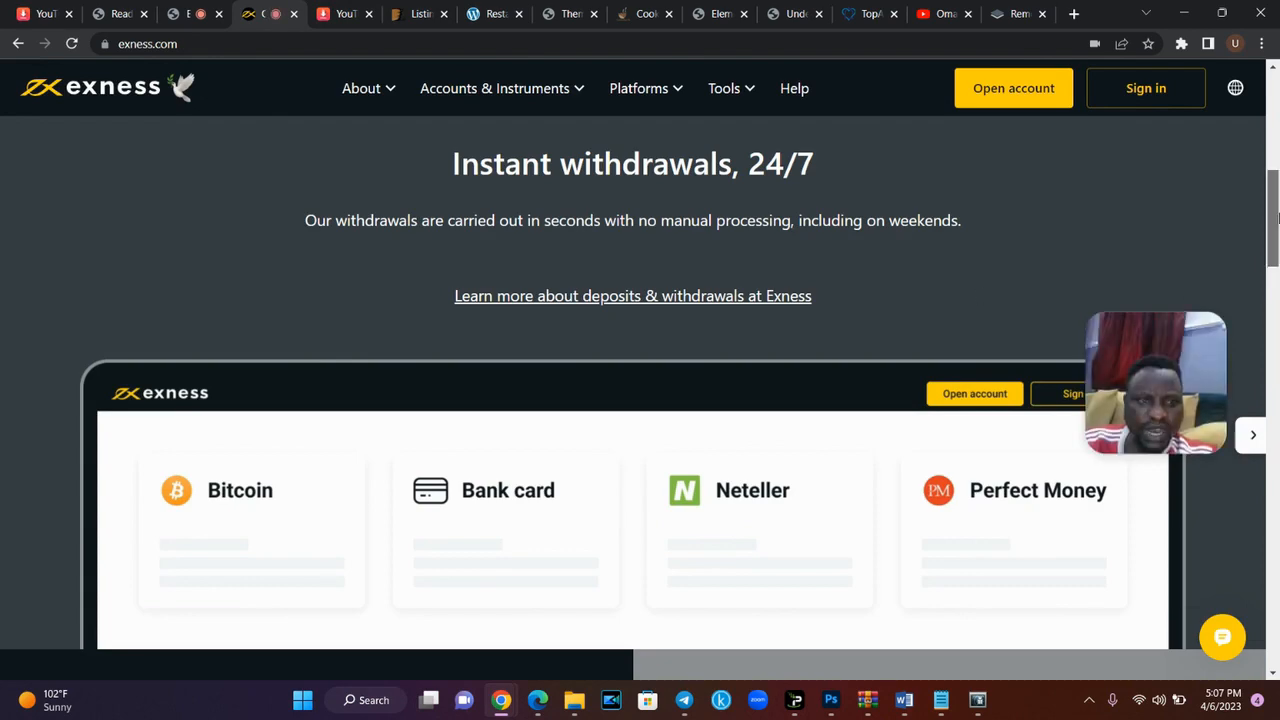
{"action": "scroll", "coordinate": [1270, 283], "scroll_direction": "down", "scroll_amount": 3}
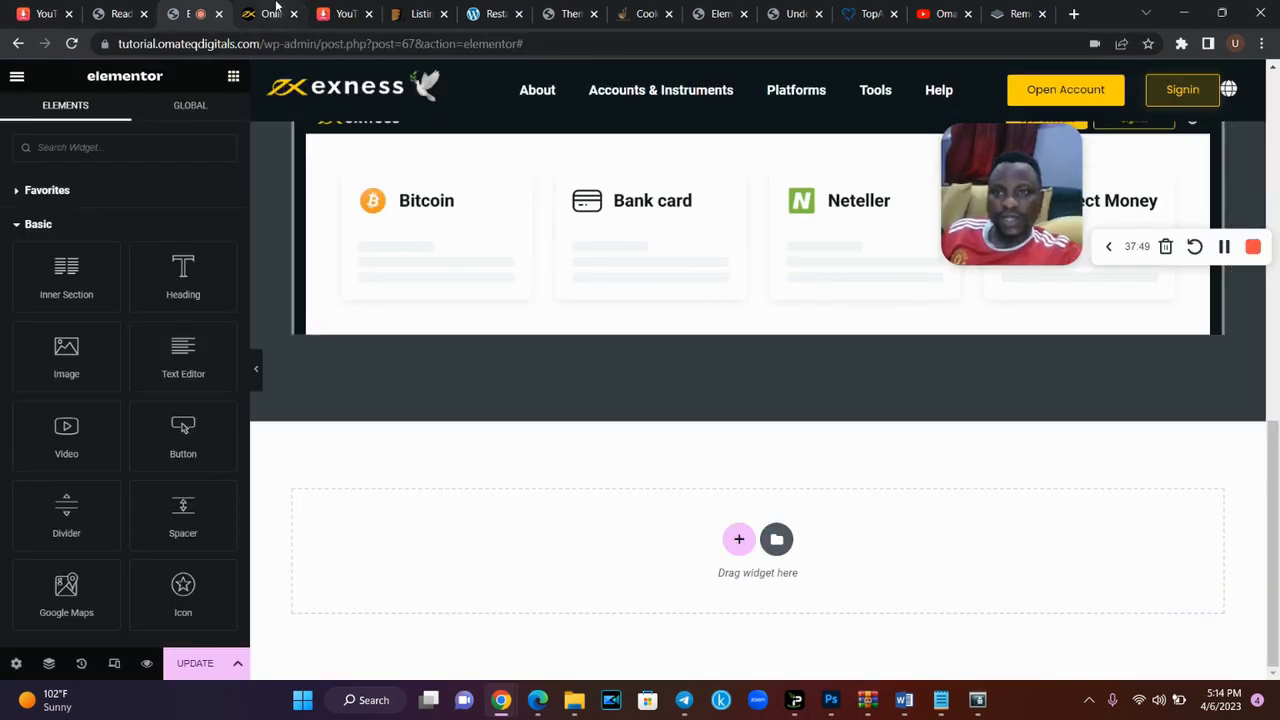
{"action": "left_click", "coordinate": [276, 10]}
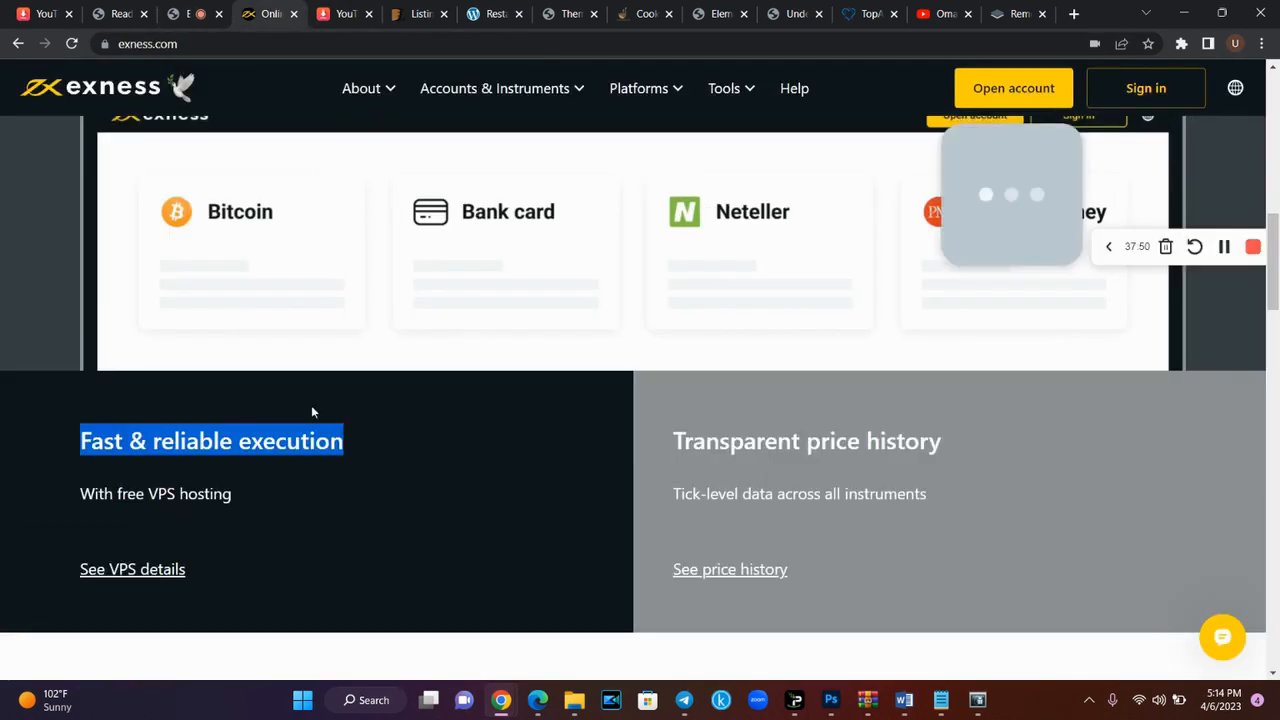
{"action": "left_click", "coordinate": [341, 553]}
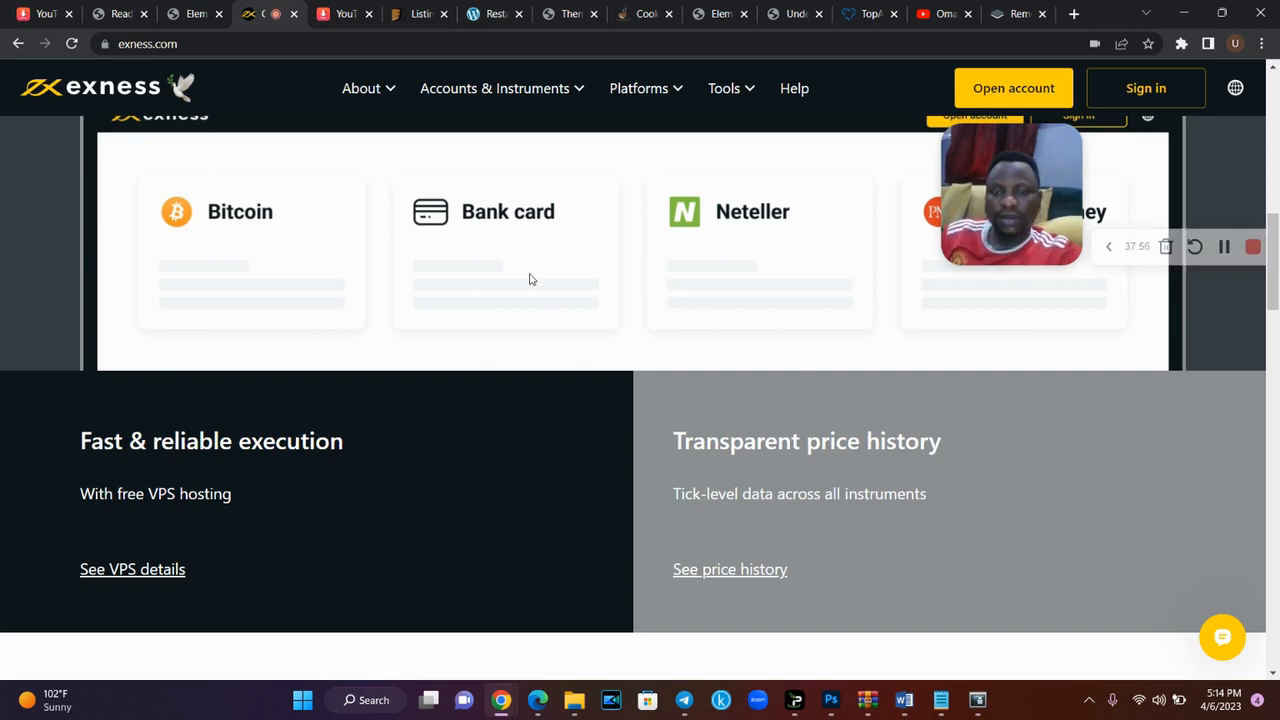
- Add a two-column section below Instant withdrawals in Elementor and compare its layout with the original on the Exness site
{"action": "left_click", "coordinate": [190, 13]}
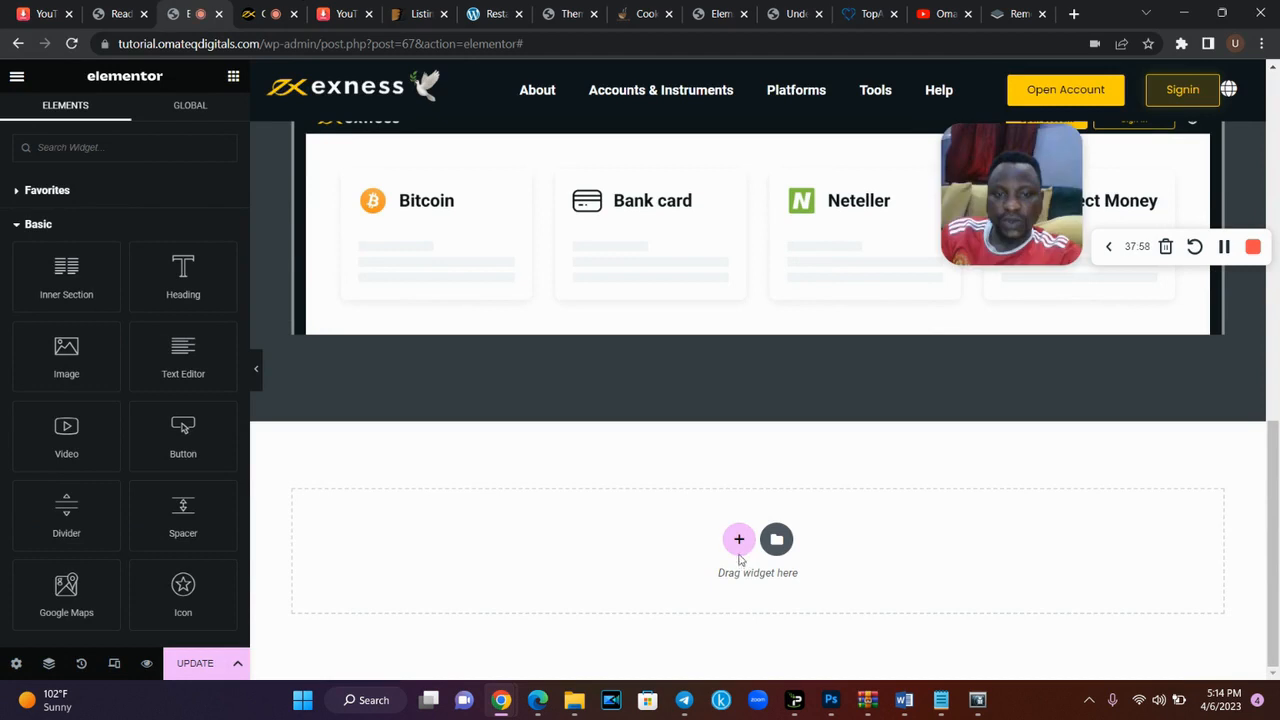
{"action": "left_click", "coordinate": [739, 542]}
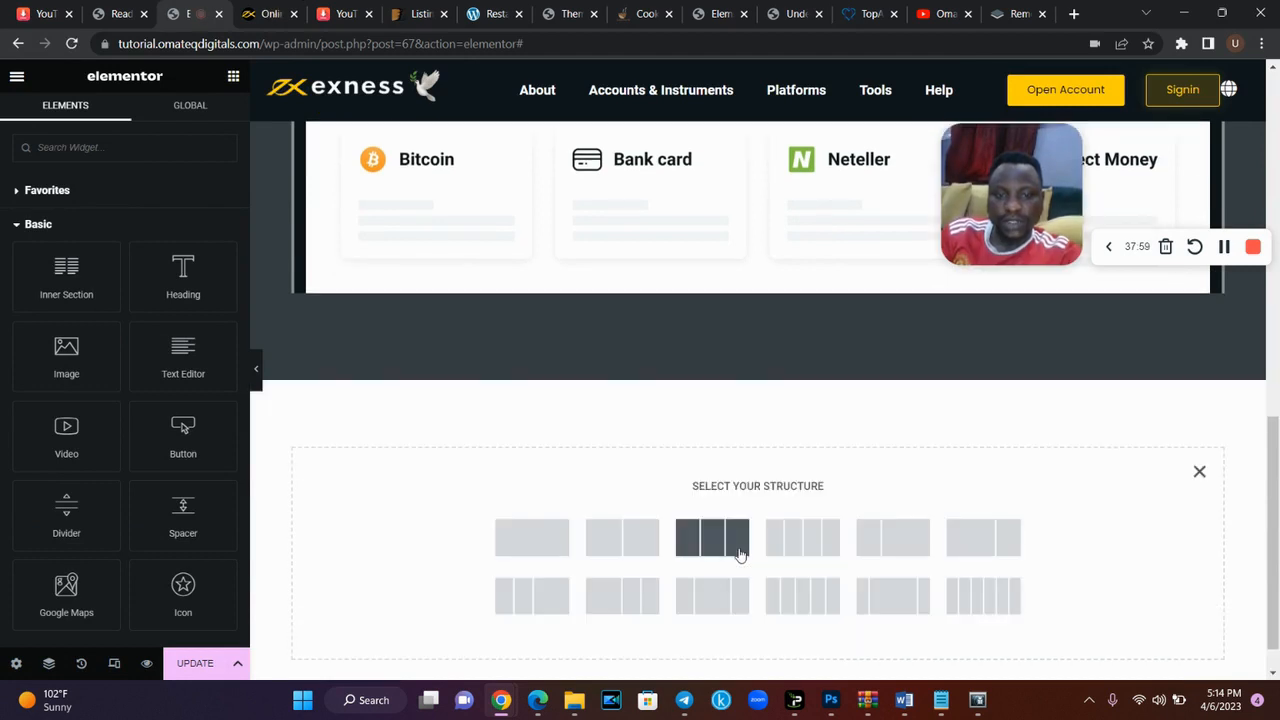
{"action": "left_click", "coordinate": [641, 547]}
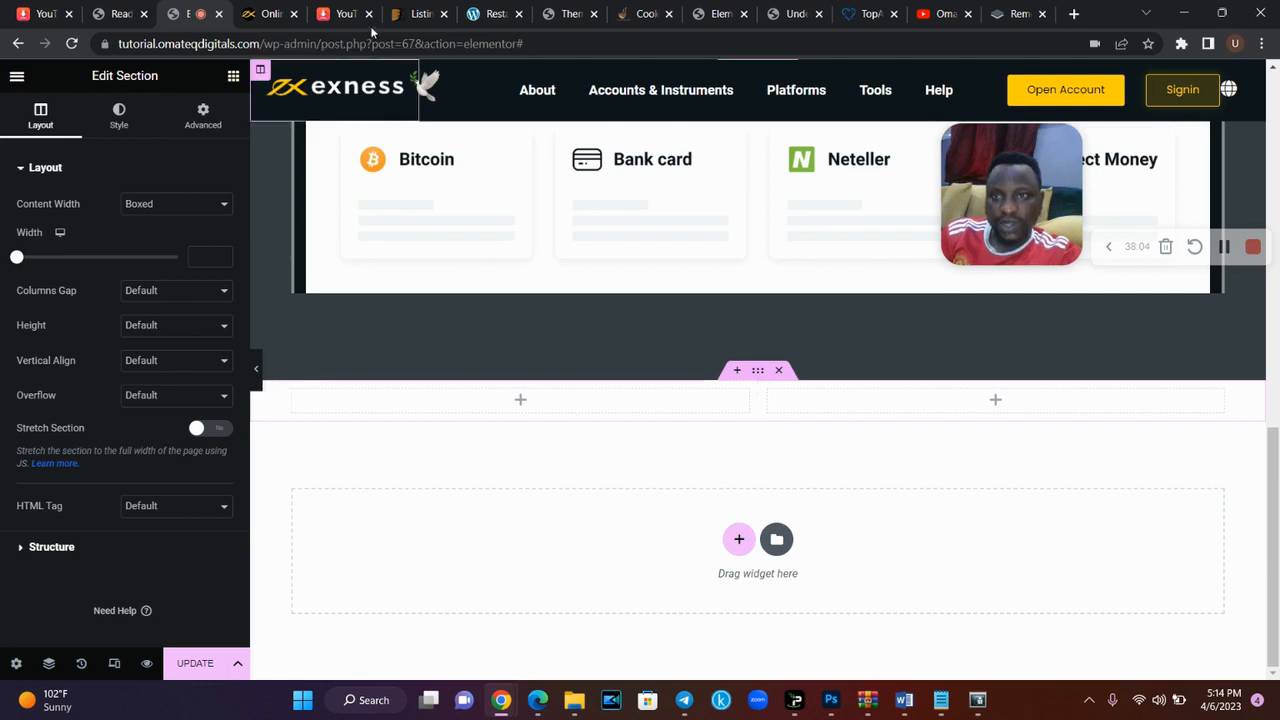
{"action": "left_click", "coordinate": [281, 10]}
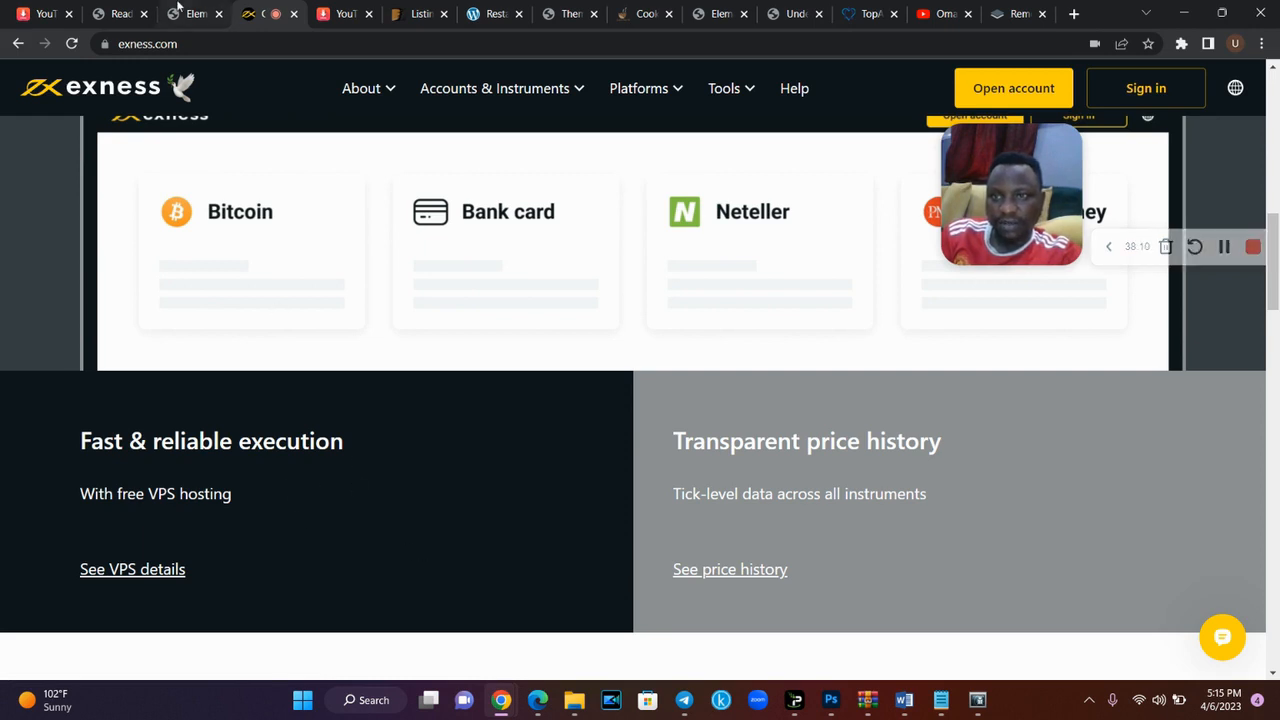
{"action": "left_click", "coordinate": [176, 8]}
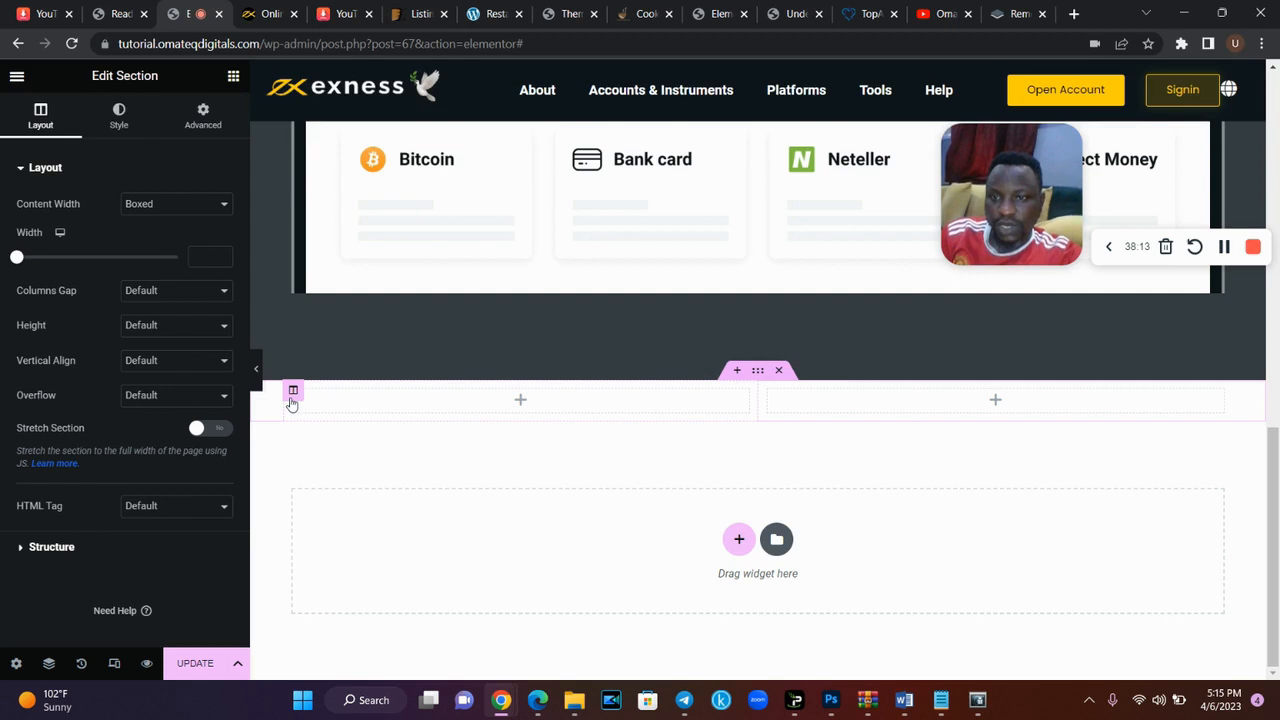
- Set the margin of the new section's left column to 100 px on all sides
{"action": "left_click", "coordinate": [293, 392]}
{"action": "left_click", "coordinate": [203, 117]}
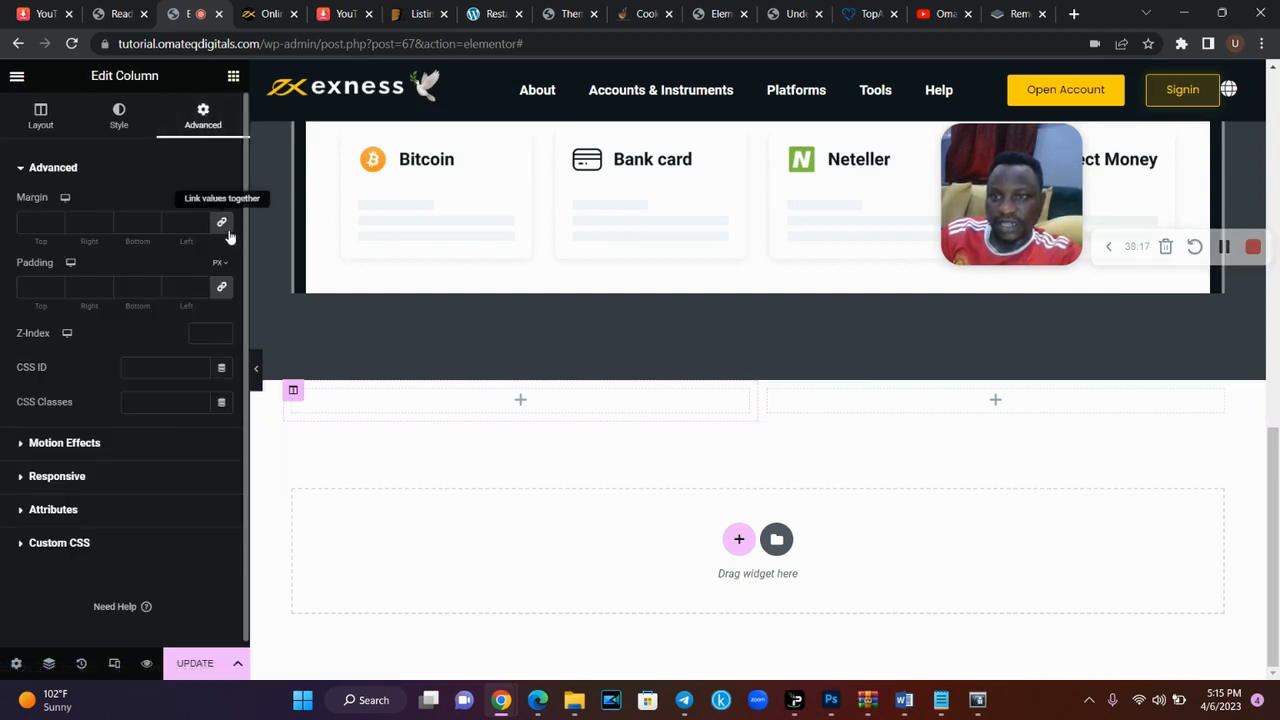
{"action": "left_click", "coordinate": [33, 225]}
{"action": "type", "text": "100"}
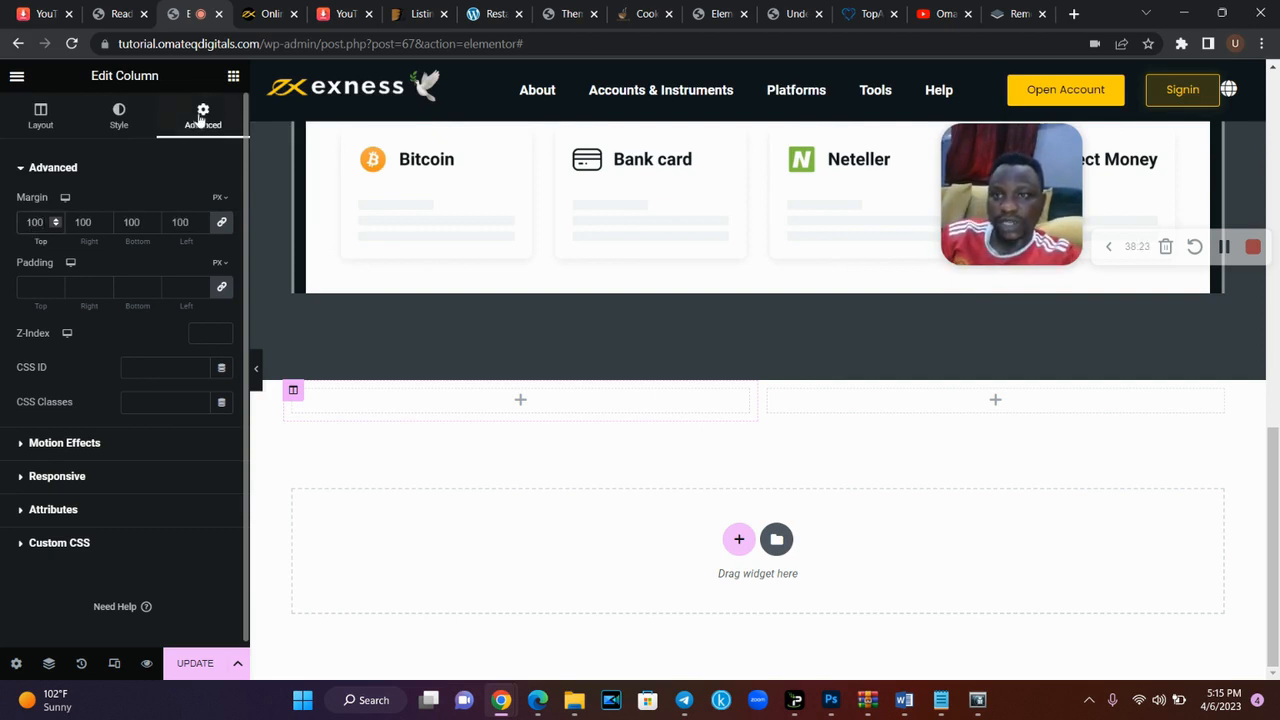
- Place a Heading widget in the left column and check the original's heading on the Exness site
{"action": "left_click", "coordinate": [233, 76]}
{"action": "left_click_drag", "start_coordinate": [180, 298], "coordinate": [530, 420]}
{"action": "left_click_drag", "start_coordinate": [194, 294], "coordinate": [565, 405]}
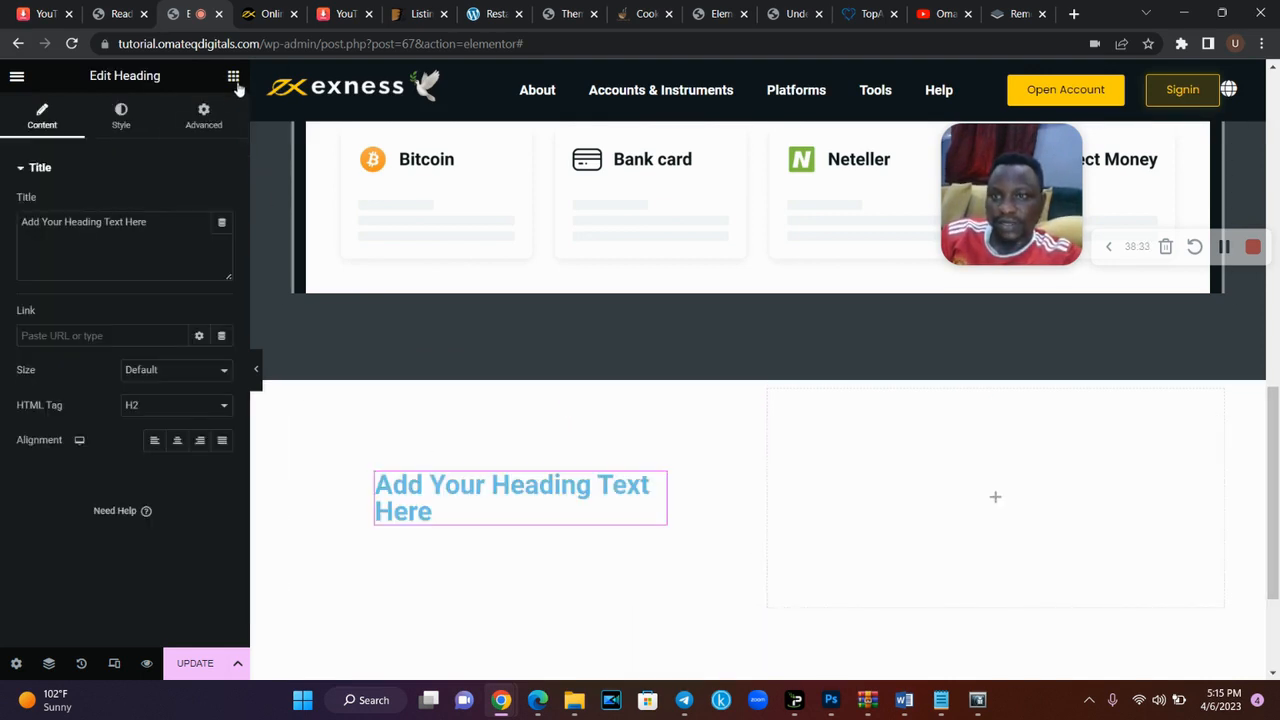
{"action": "left_click", "coordinate": [280, 12]}
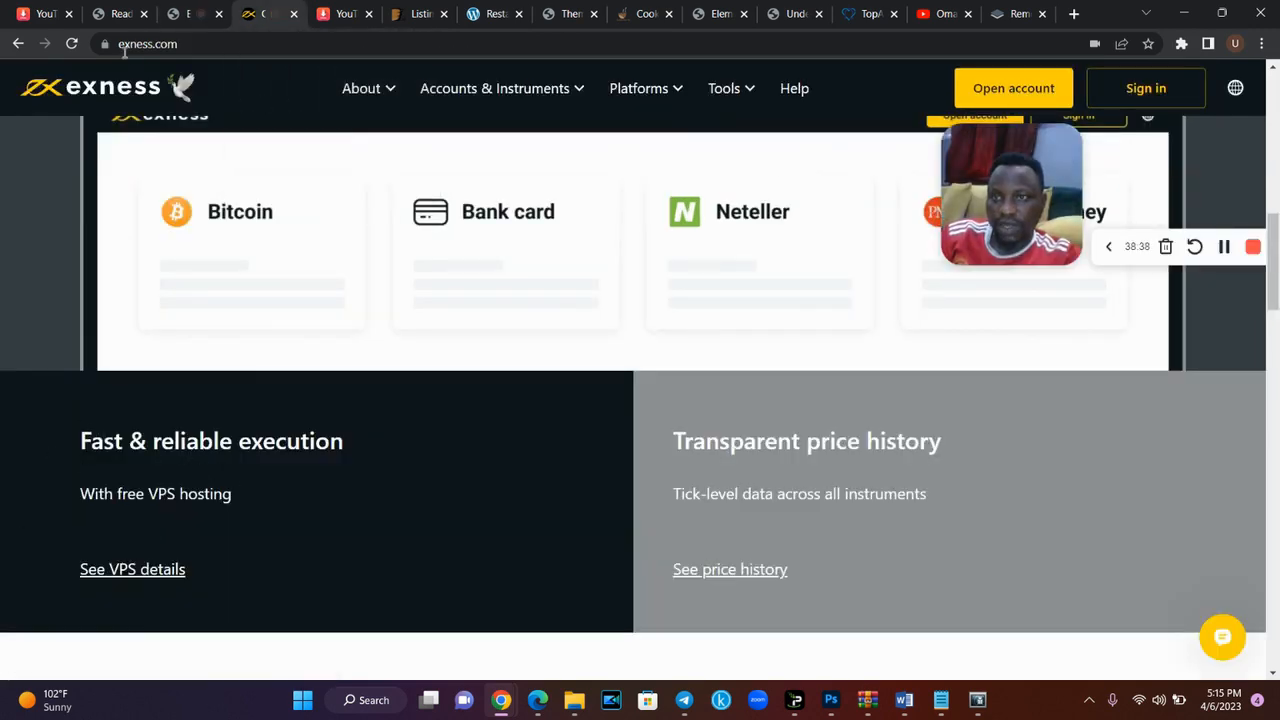
{"action": "left_click", "coordinate": [190, 14]}
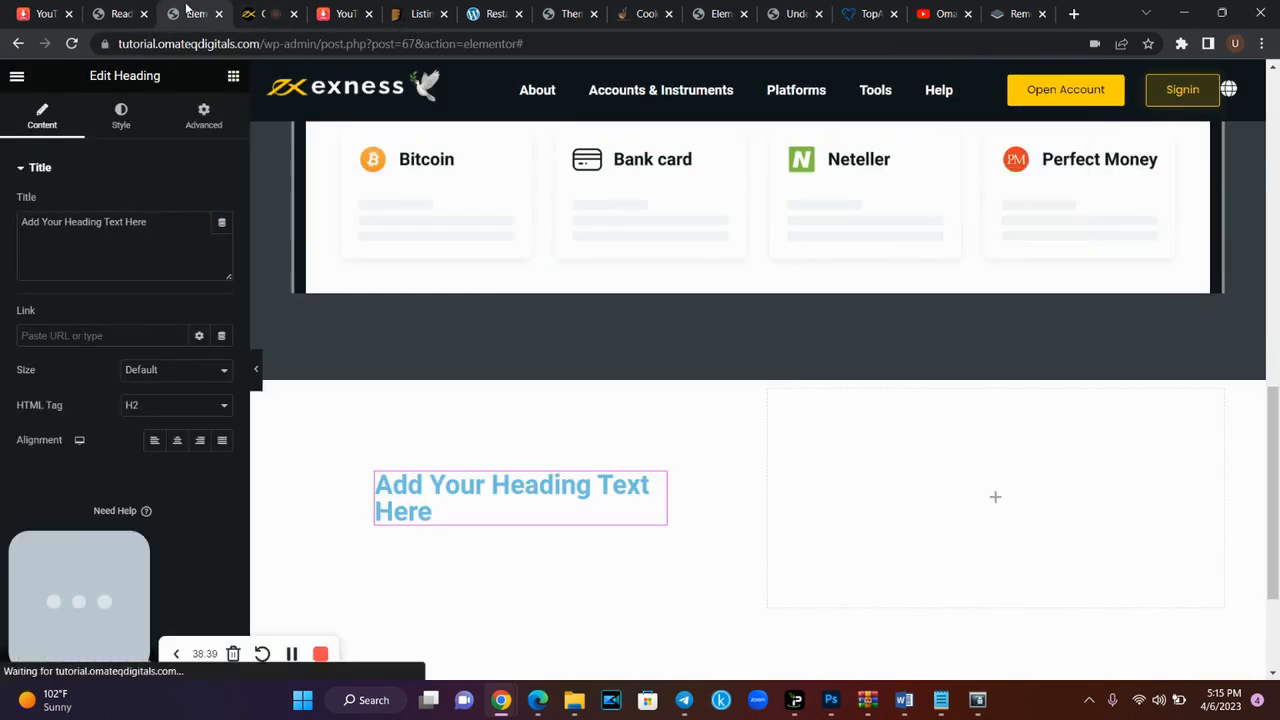
{"action": "left_click", "coordinate": [236, 79]}
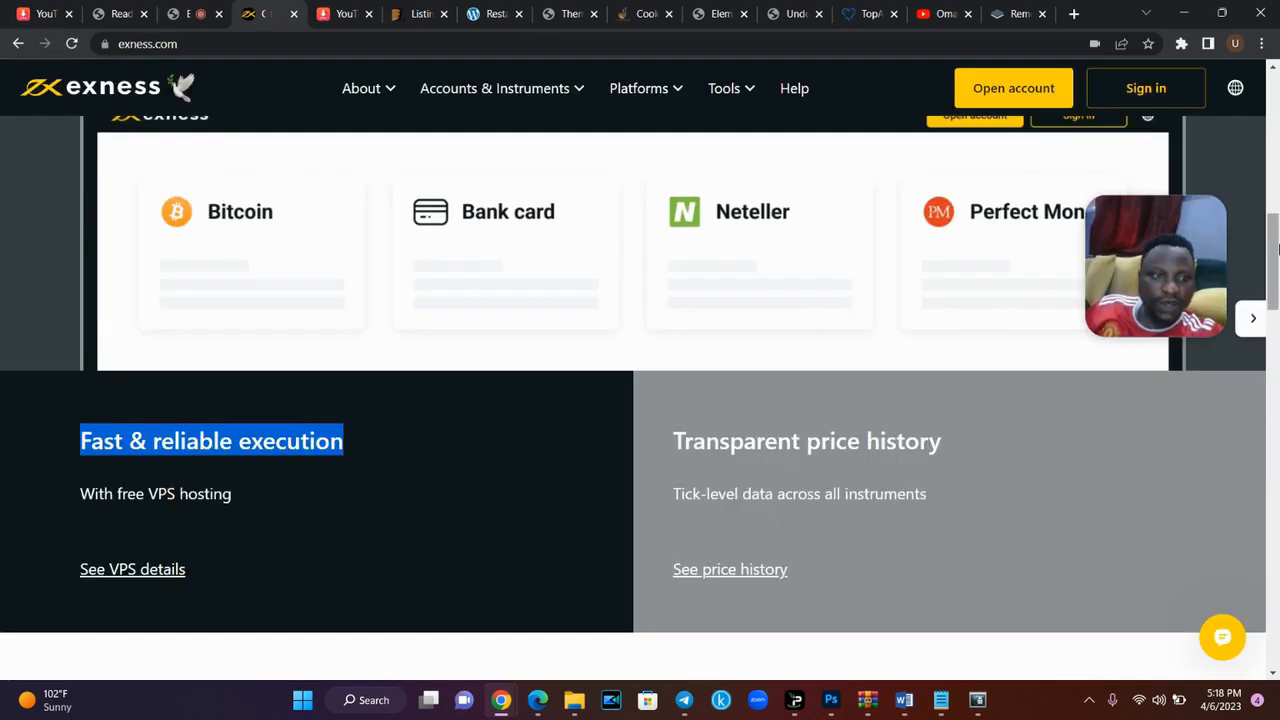
- Examine the original's two-column block on the Exness site, including the page behind its "See VPS details" link
{"action": "mouse_move", "coordinate": [1276, 255]}
{"action": "left_mouse_down"}
{"action": "mouse_move", "coordinate": [1276, 310]}
{"action": "mouse_move", "coordinate": [1277, 277]}
{"action": "left_mouse_up"}
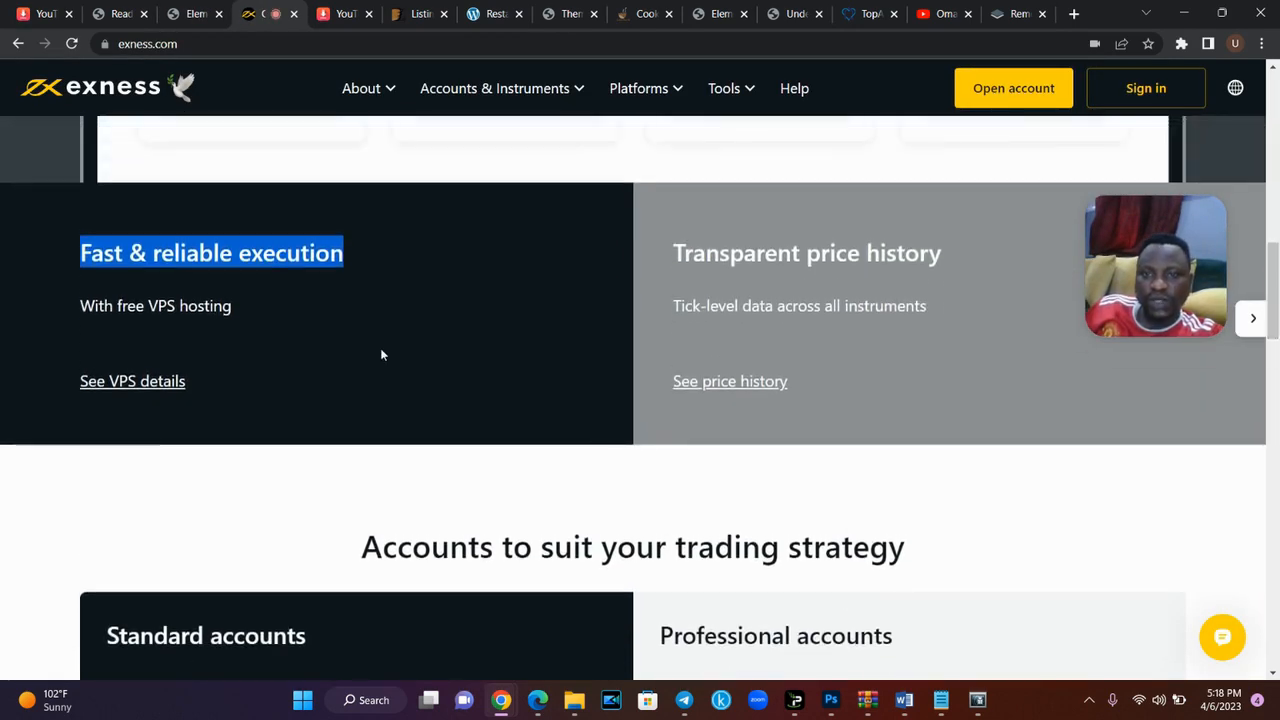
{"action": "left_click", "coordinate": [401, 378]}
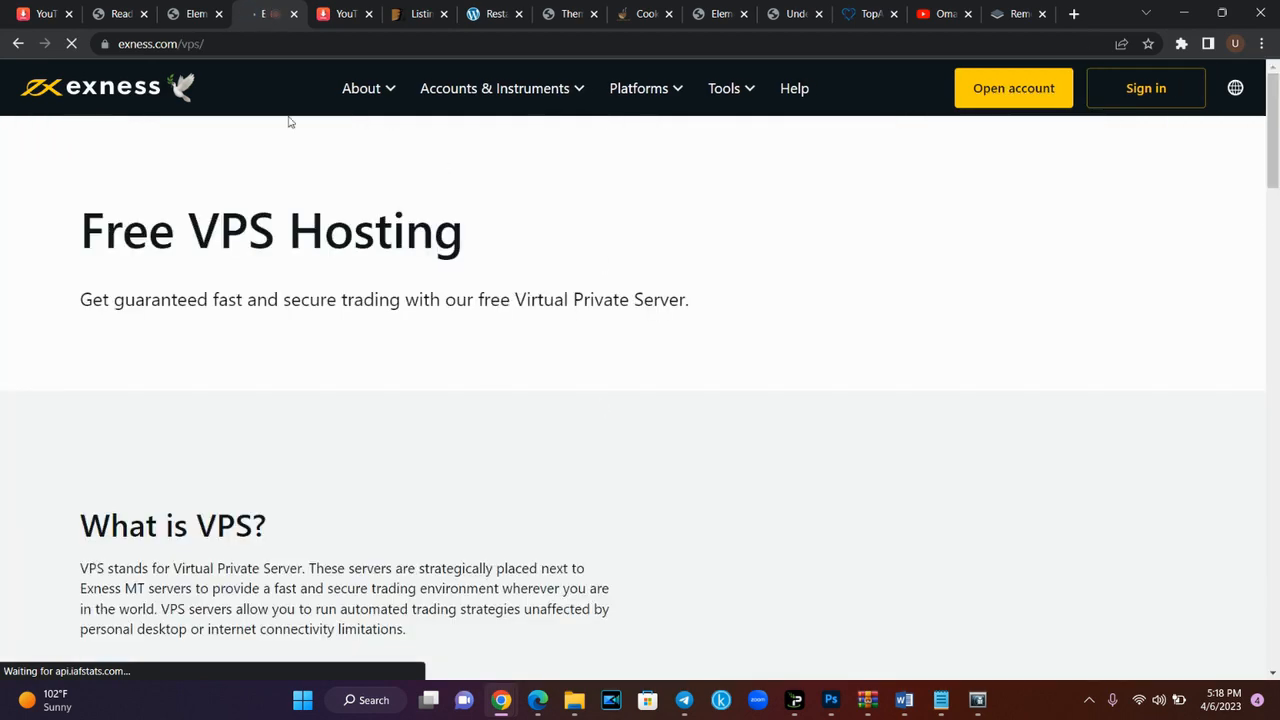
{"action": "left_click", "coordinate": [18, 43]}
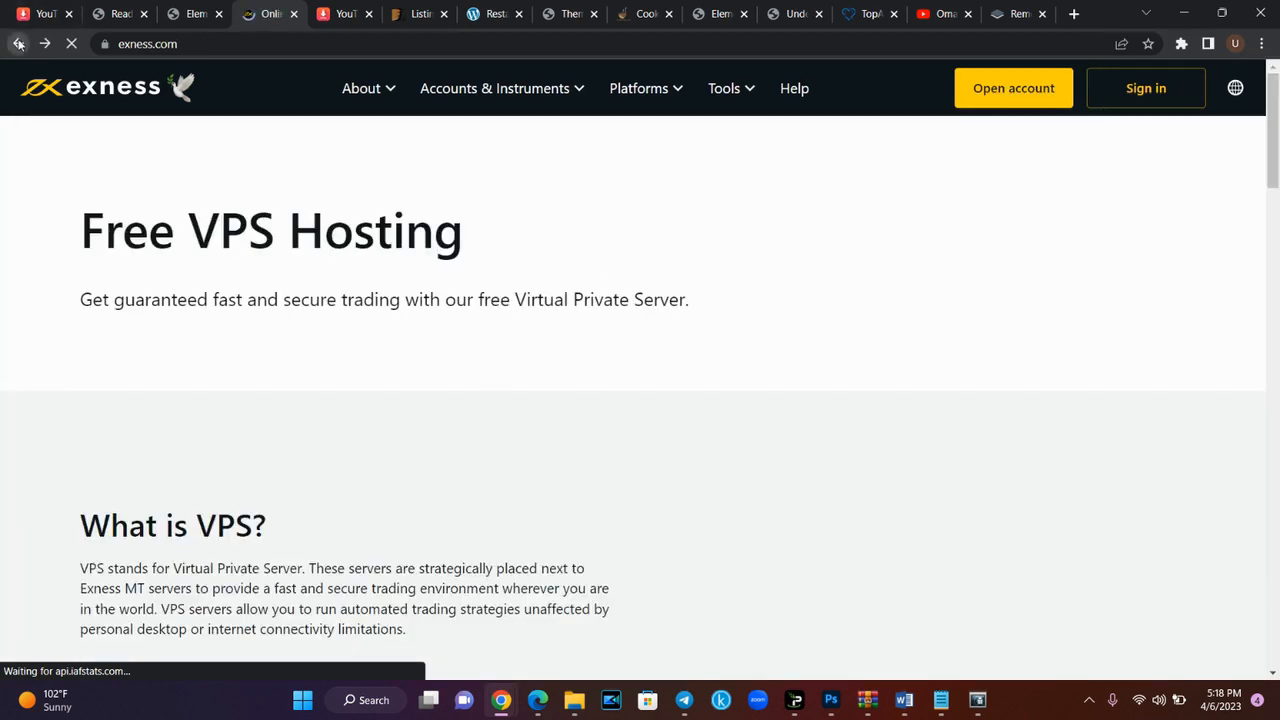
- Add a two-column section below Instant withdrawals in Elementor and set its content width to Full Width
{"action": "left_click", "coordinate": [182, 15]}
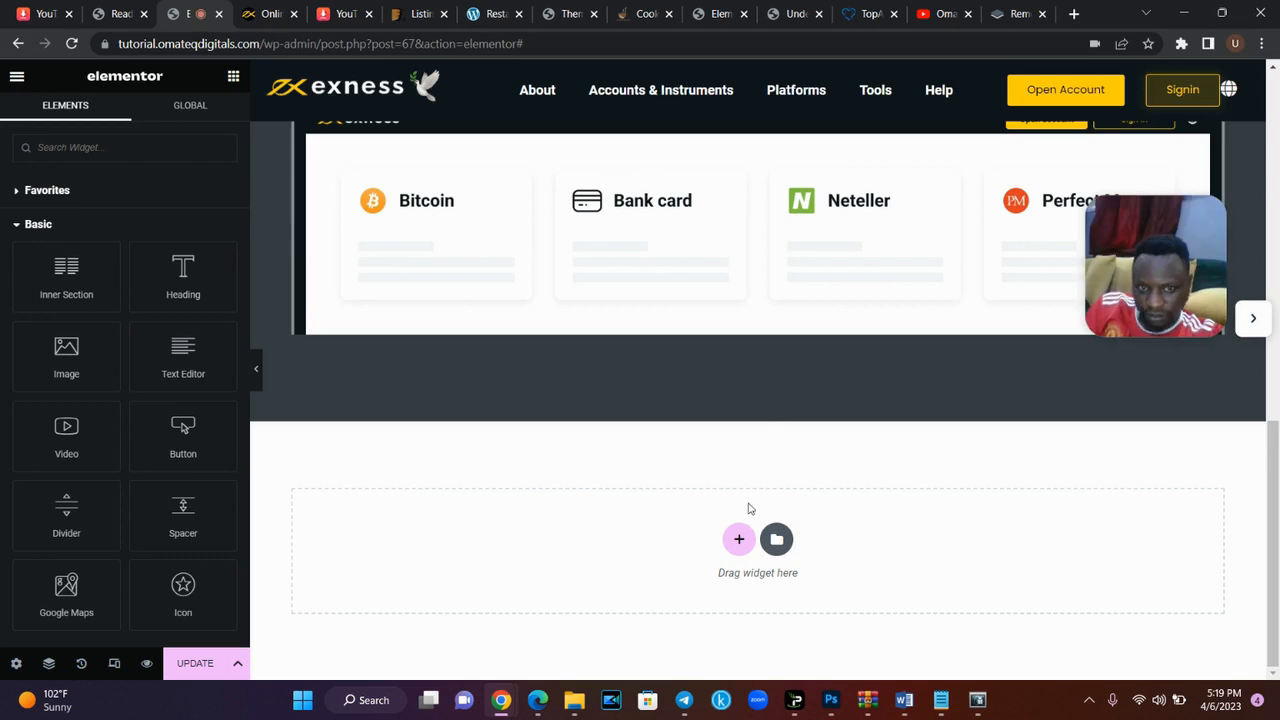
{"action": "left_click", "coordinate": [744, 533]}
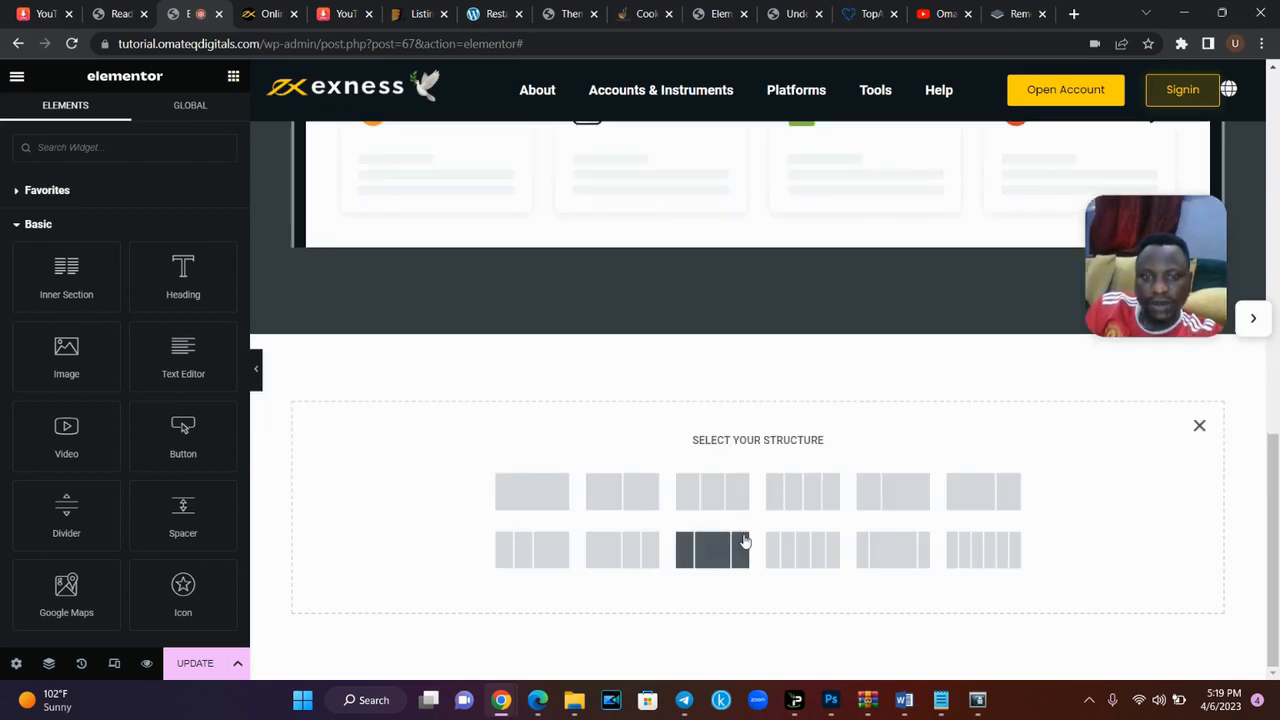
{"action": "left_click", "coordinate": [631, 496]}
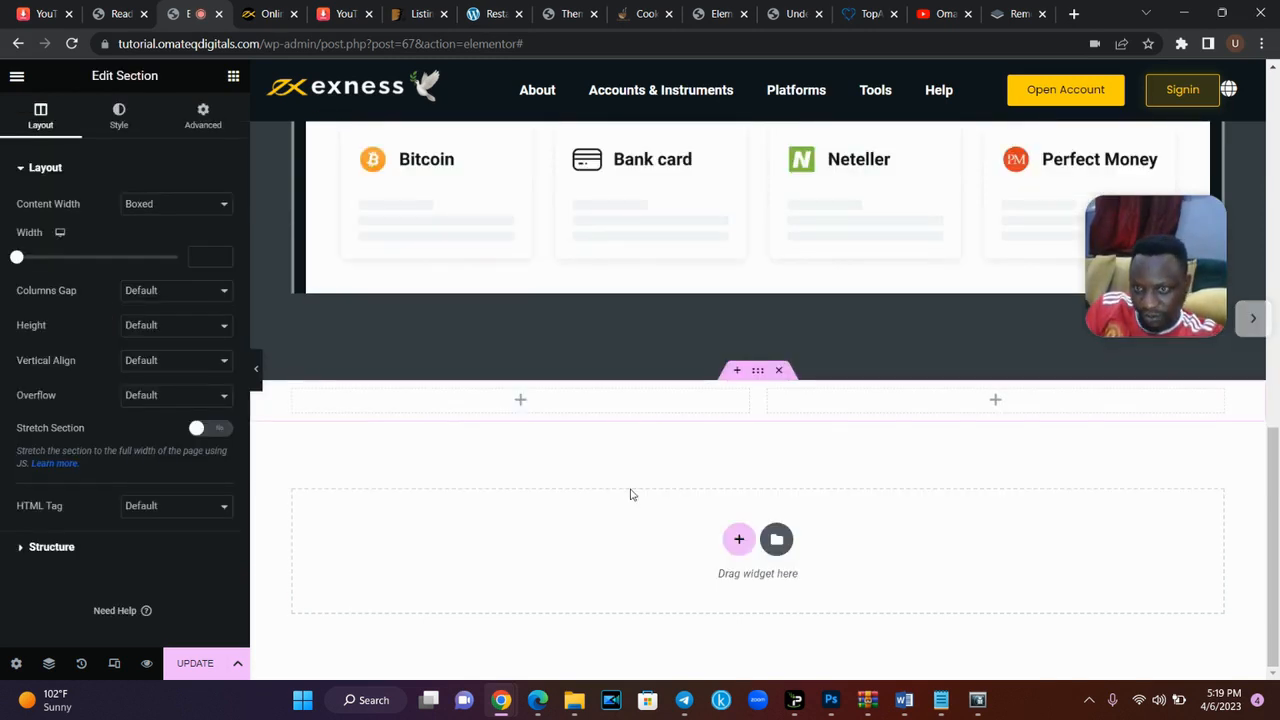
{"action": "left_click", "coordinate": [168, 205]}
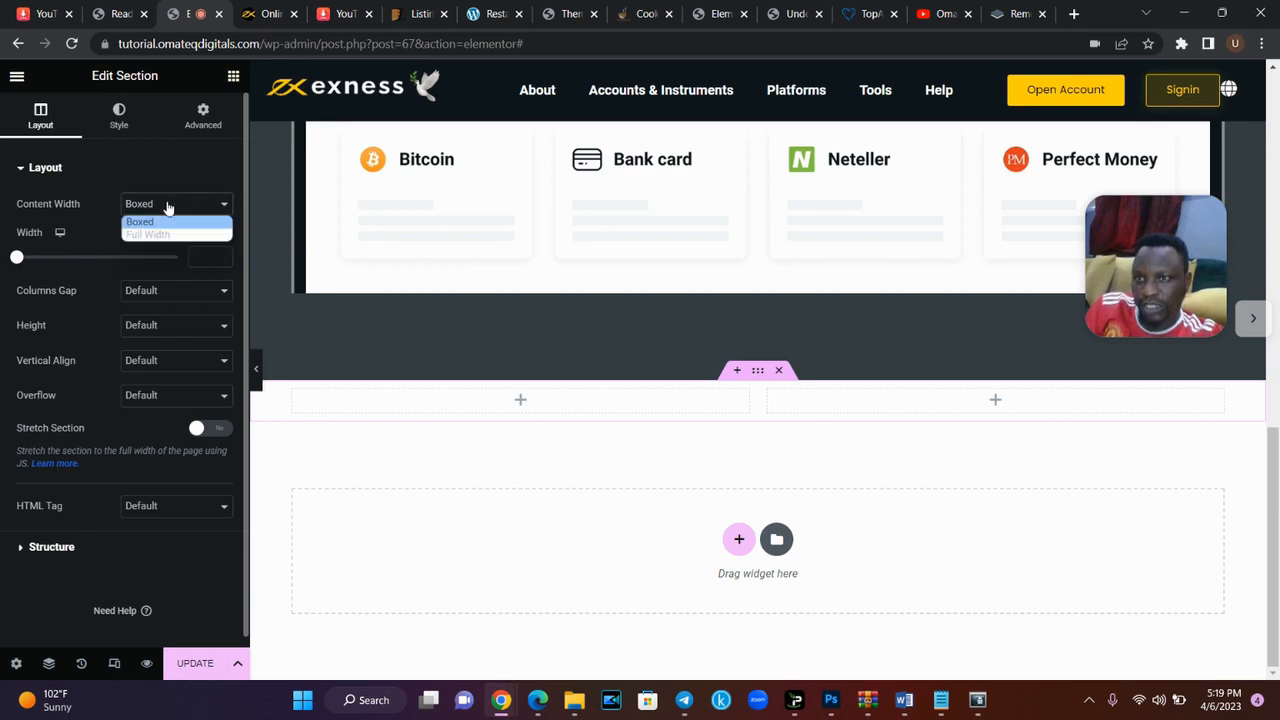
{"action": "left_click", "coordinate": [179, 236]}
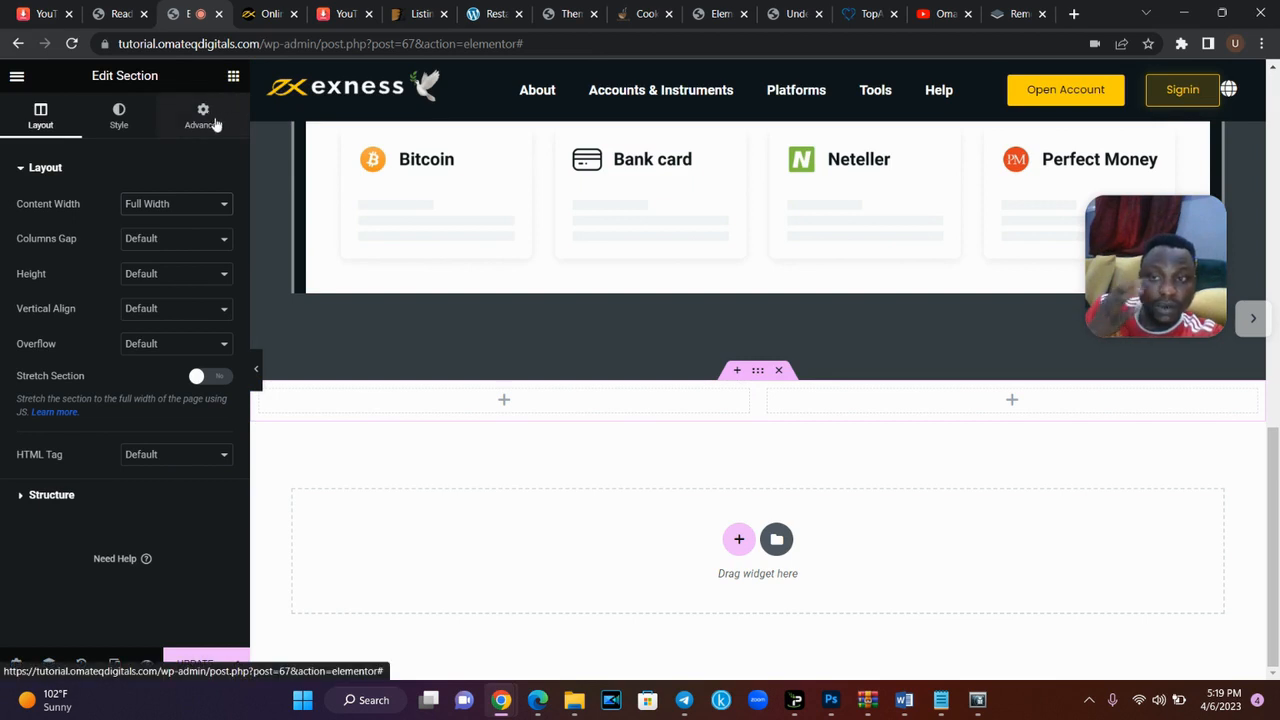
- Give the left column of the new section a classic background in the global color Dark Black
{"action": "left_click", "coordinate": [260, 390]}
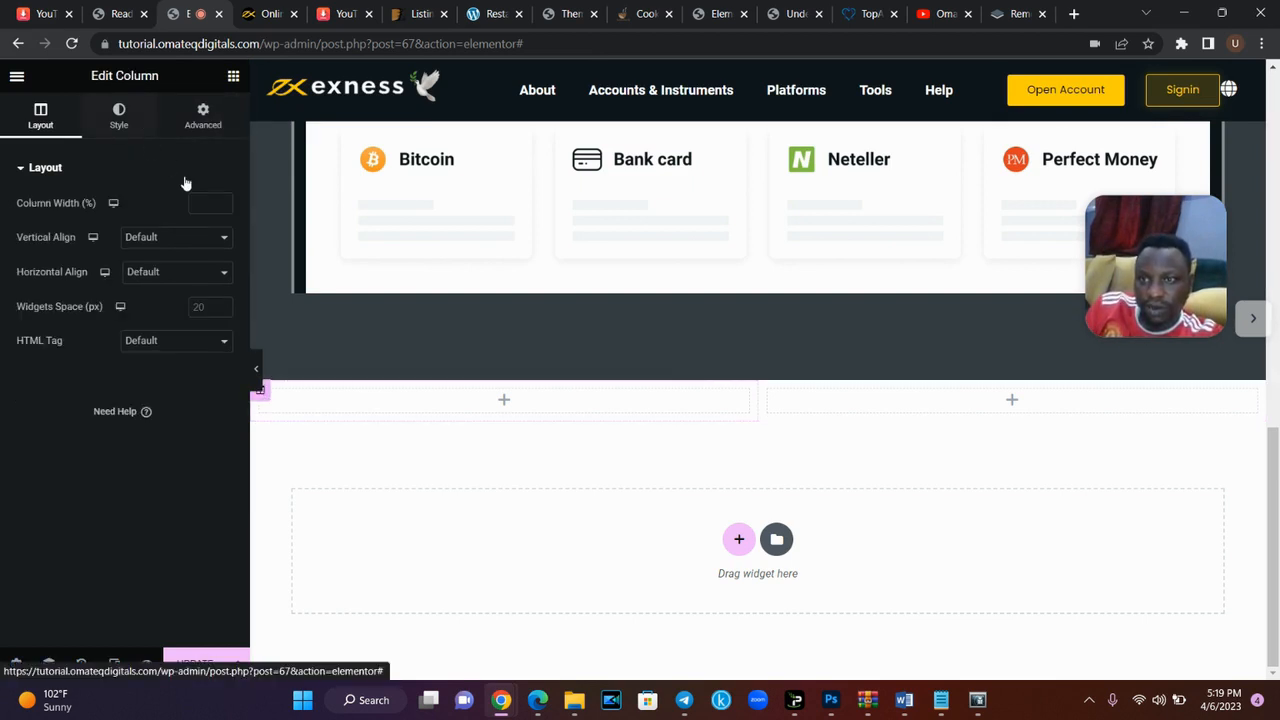
{"action": "left_click", "coordinate": [119, 115]}
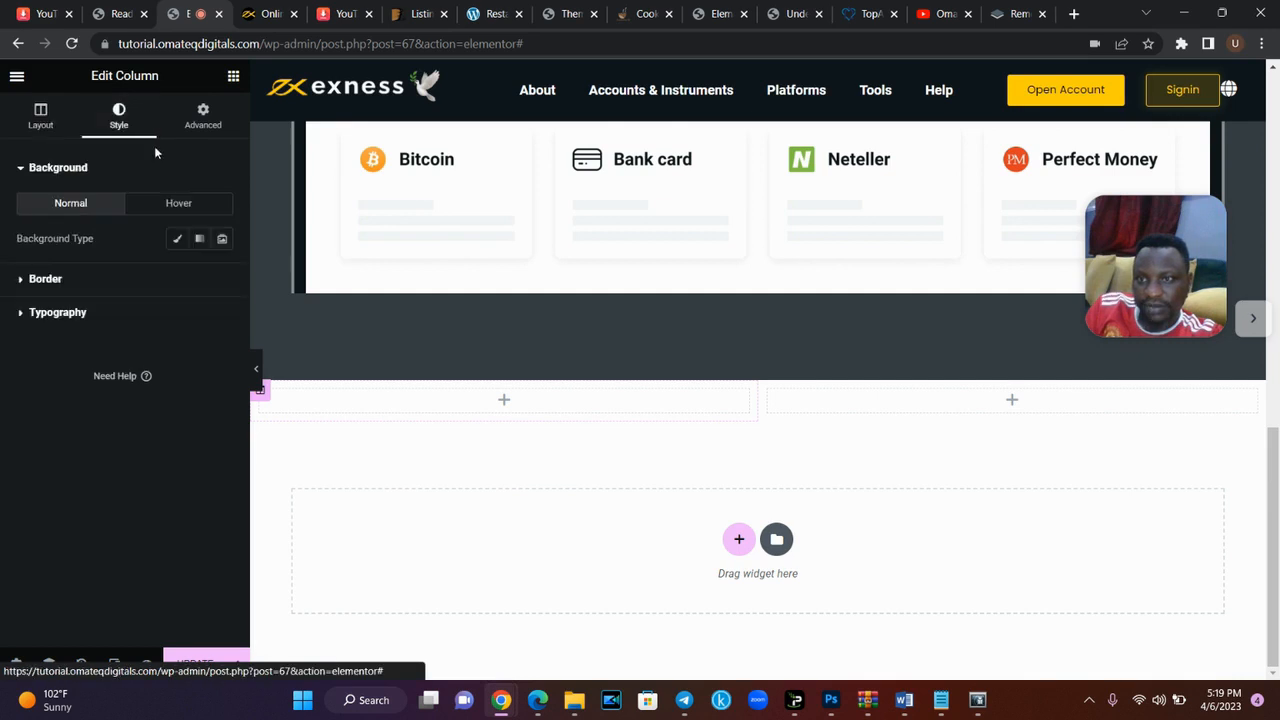
{"action": "left_click", "coordinate": [176, 240]}
{"action": "left_click", "coordinate": [200, 274]}
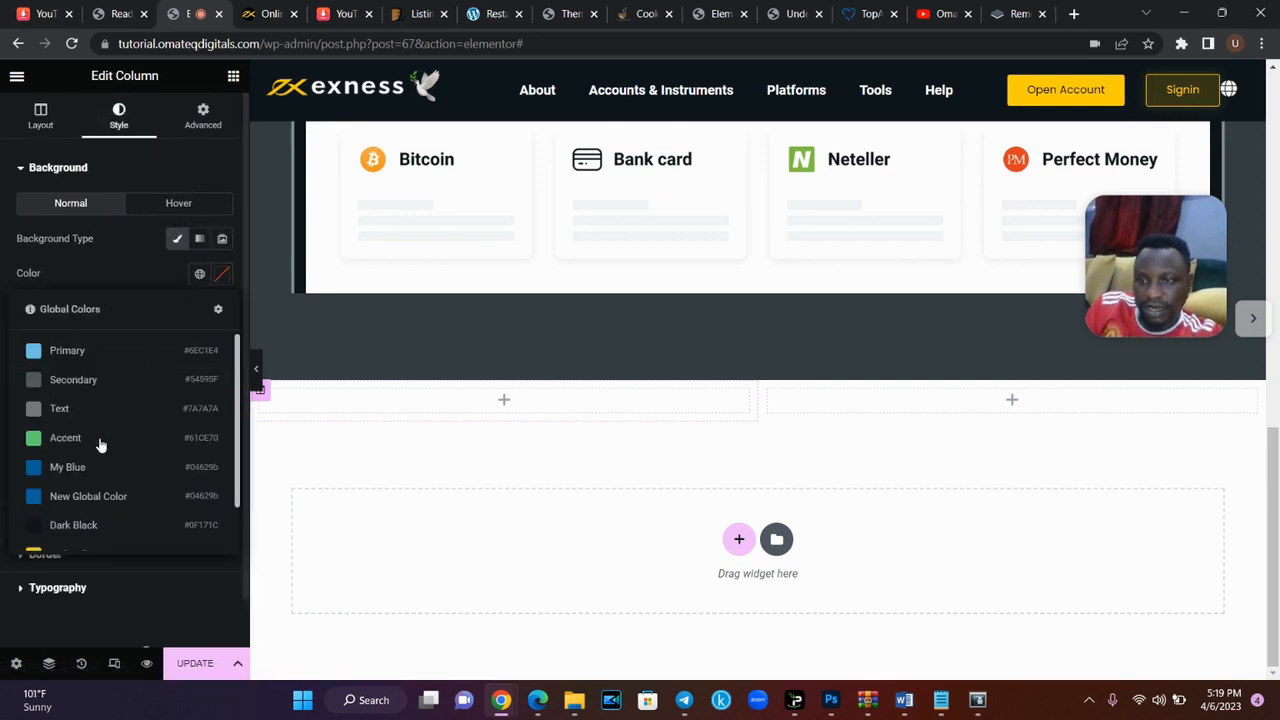
{"action": "left_click", "coordinate": [104, 525]}
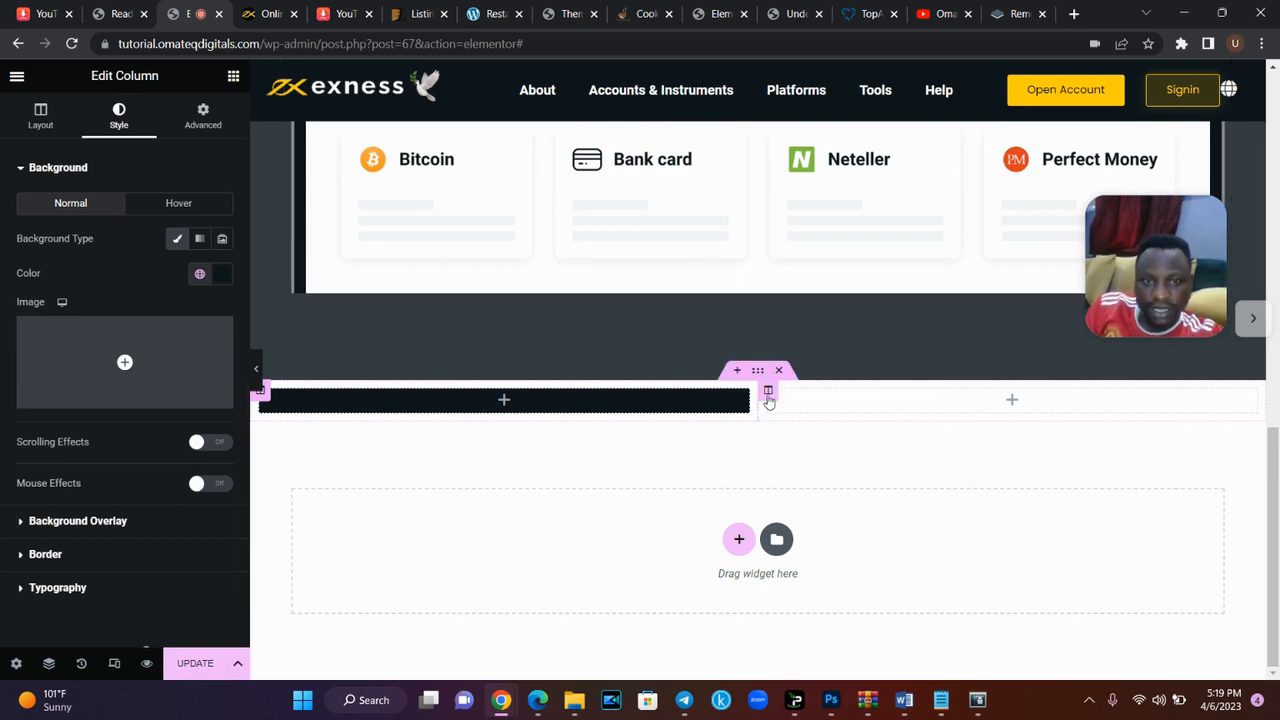
- Give the right column of the two-column section a classic background in the global color Text
{"action": "left_click", "coordinate": [768, 396]}
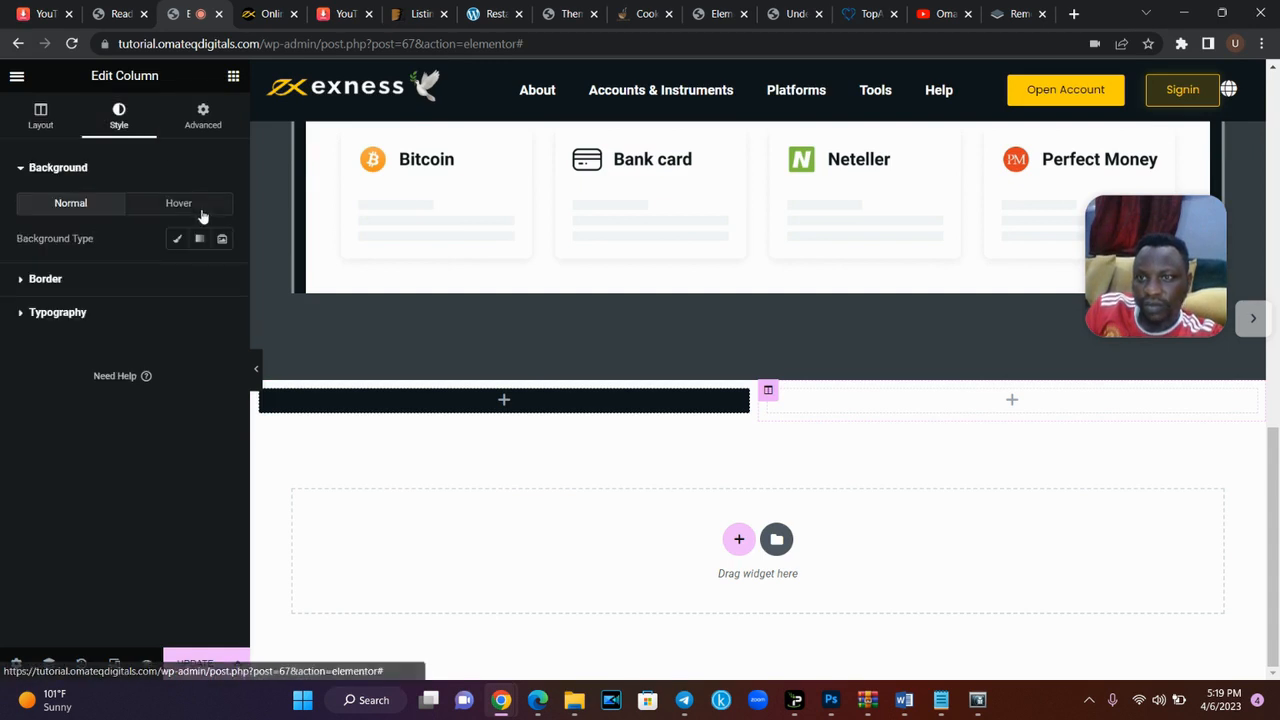
{"action": "left_click", "coordinate": [177, 239]}
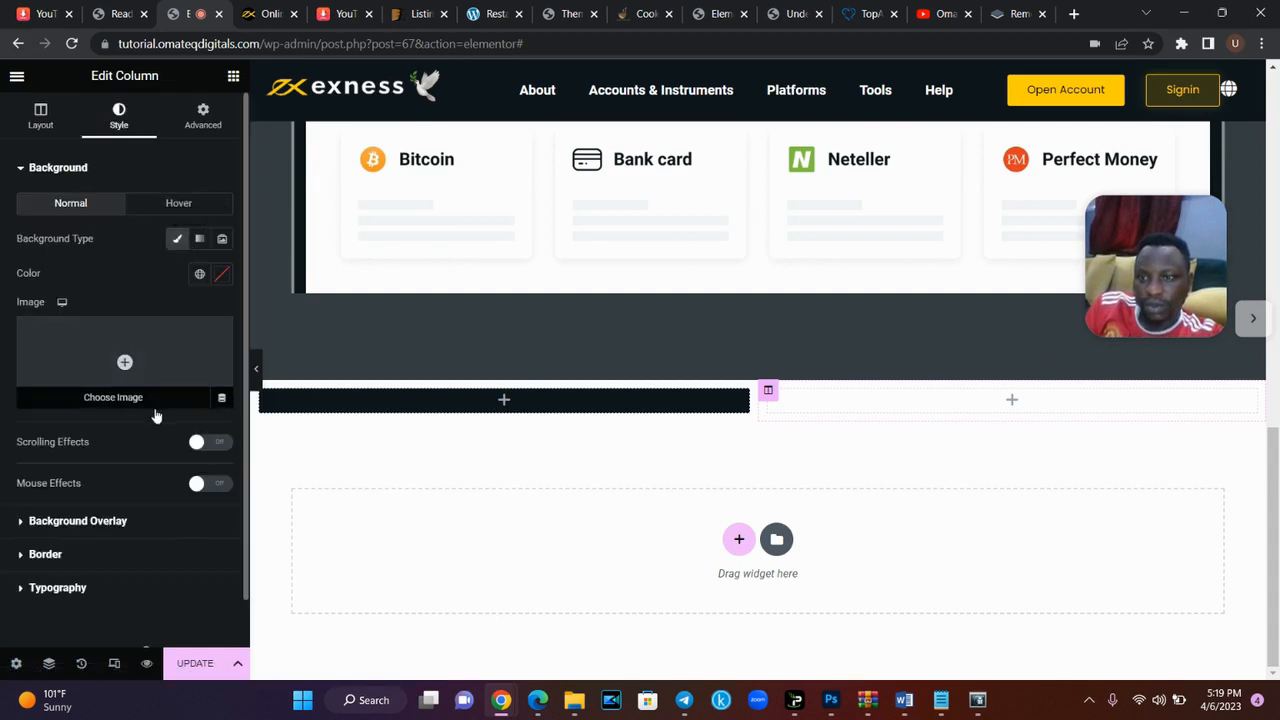
{"action": "left_click", "coordinate": [199, 273]}
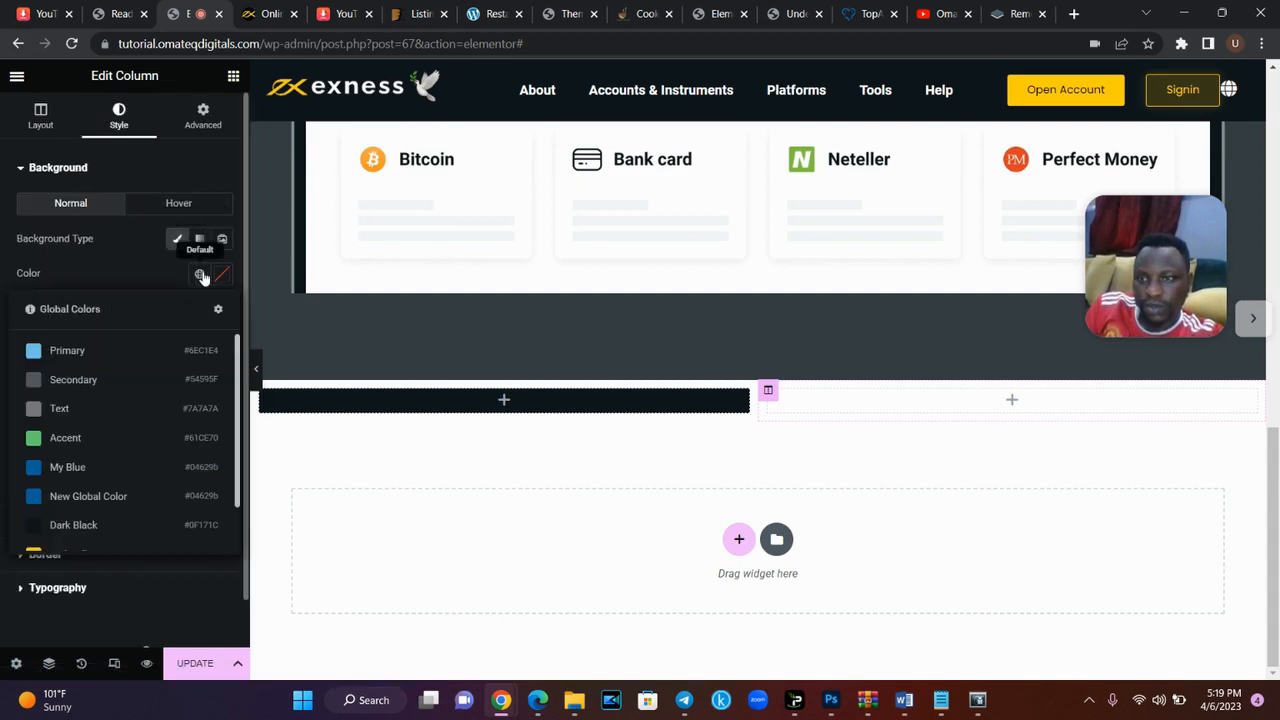
{"action": "left_click", "coordinate": [103, 410]}
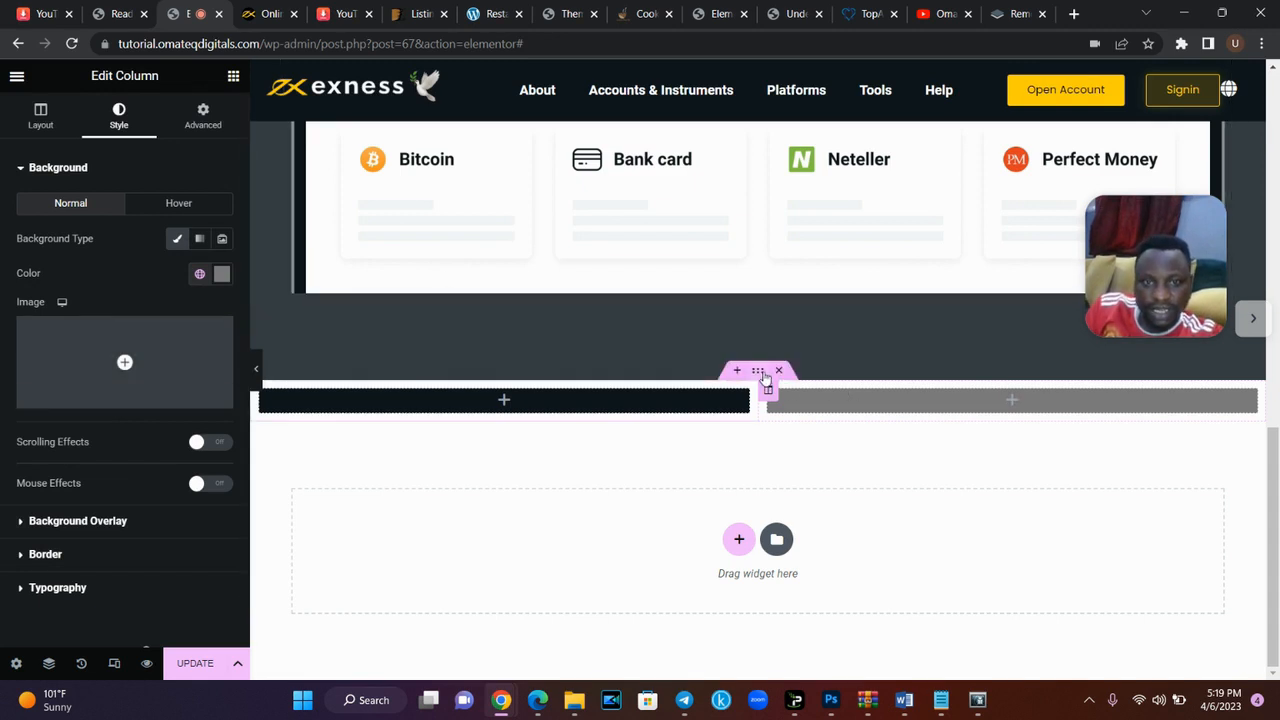
- Set the two-column section's columns gap to No Gap
{"action": "left_click", "coordinate": [765, 378]}
{"action": "left_click", "coordinate": [173, 244]}
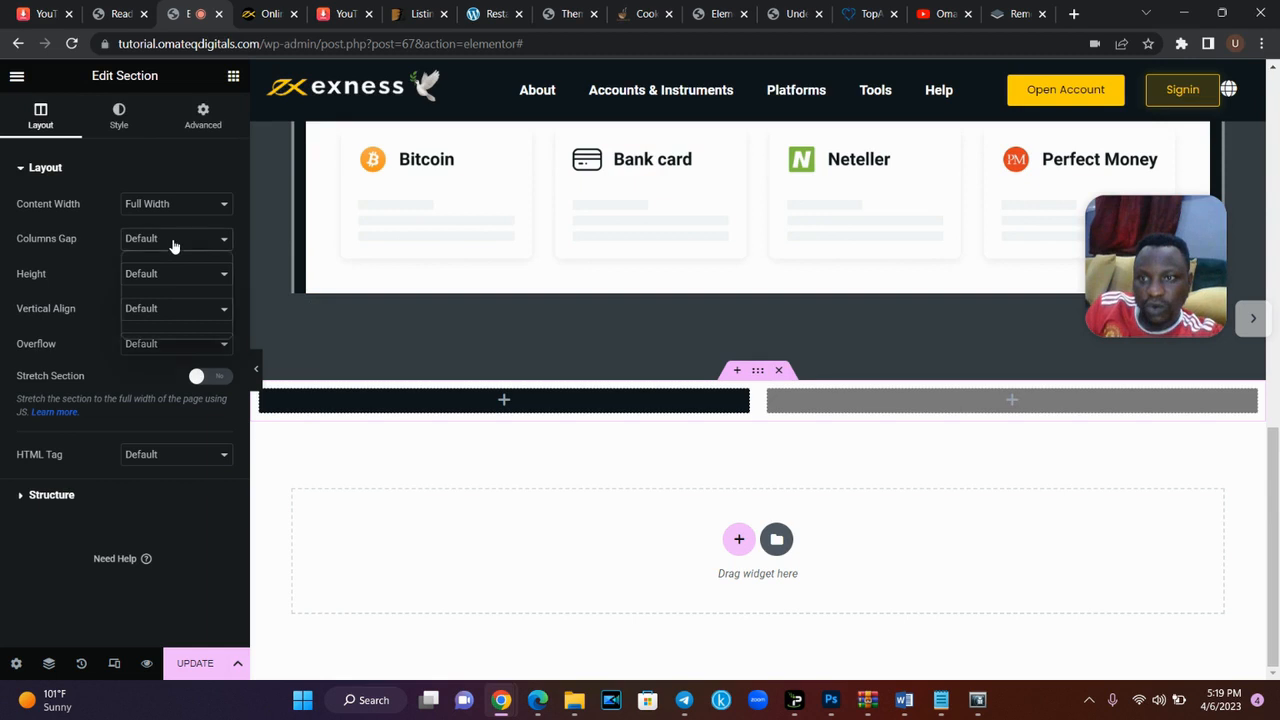
{"action": "left_click", "coordinate": [177, 270]}
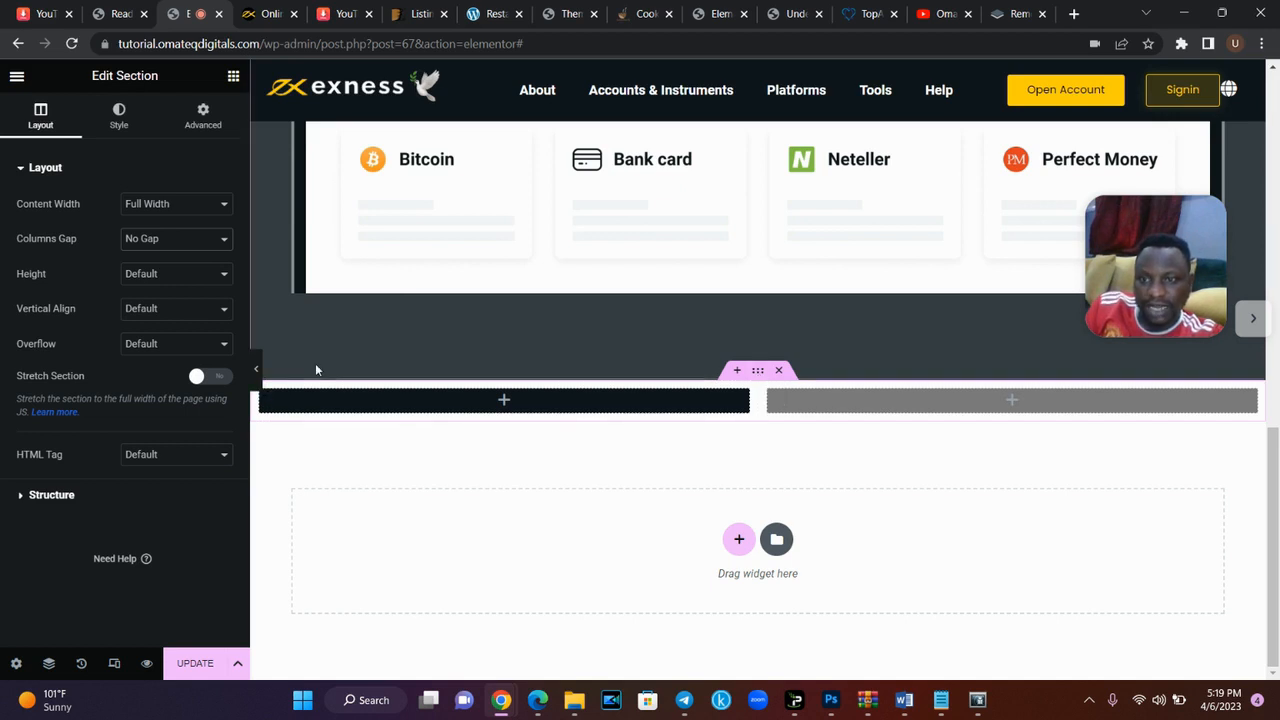
{"action": "left_click", "coordinate": [265, 396]}
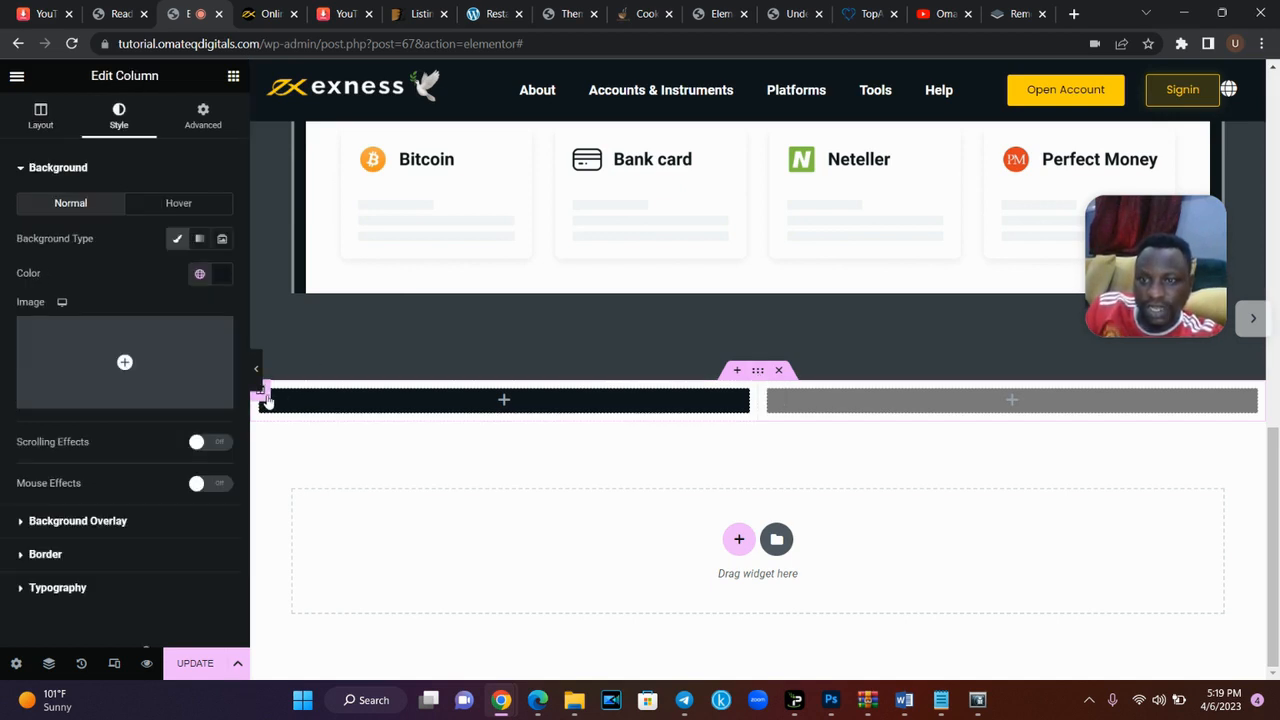
{"action": "left_click", "coordinate": [759, 374]}
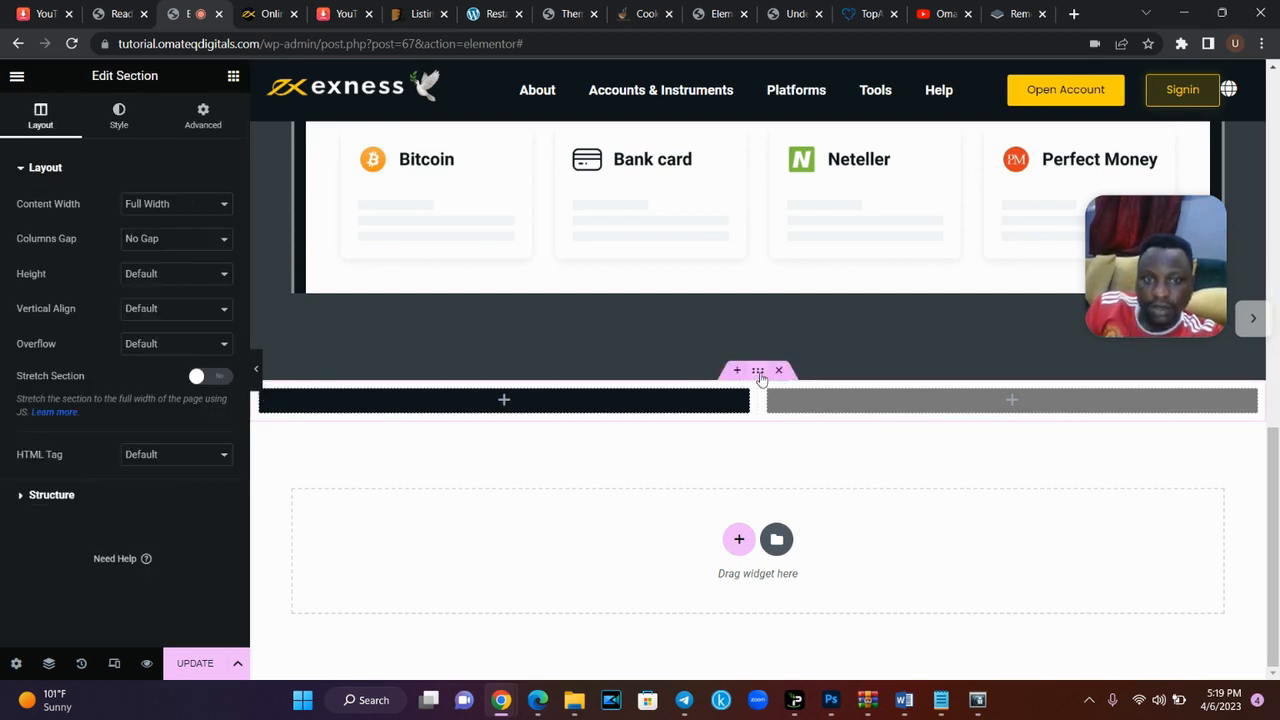
- Set the left column's top and bottom padding to 100 px, unlinked from the sides, and place a Heading widget in it
{"action": "left_click", "coordinate": [260, 398]}
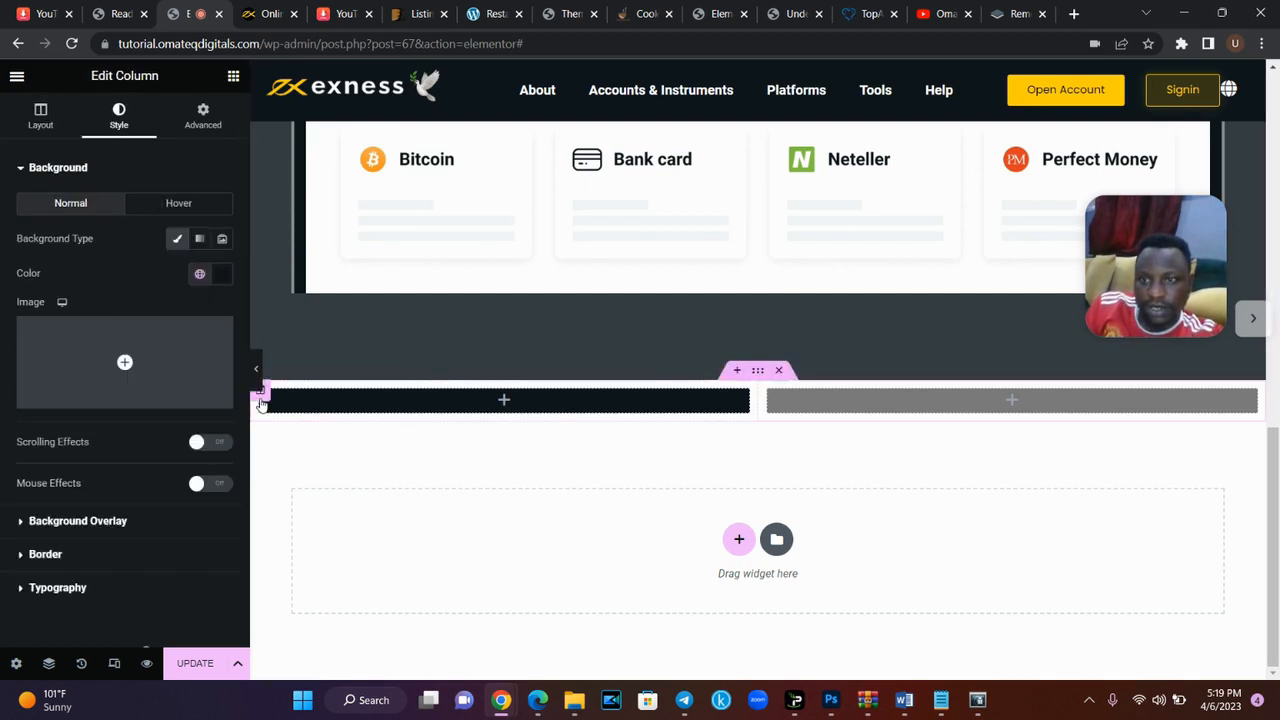
{"action": "left_click", "coordinate": [203, 115]}
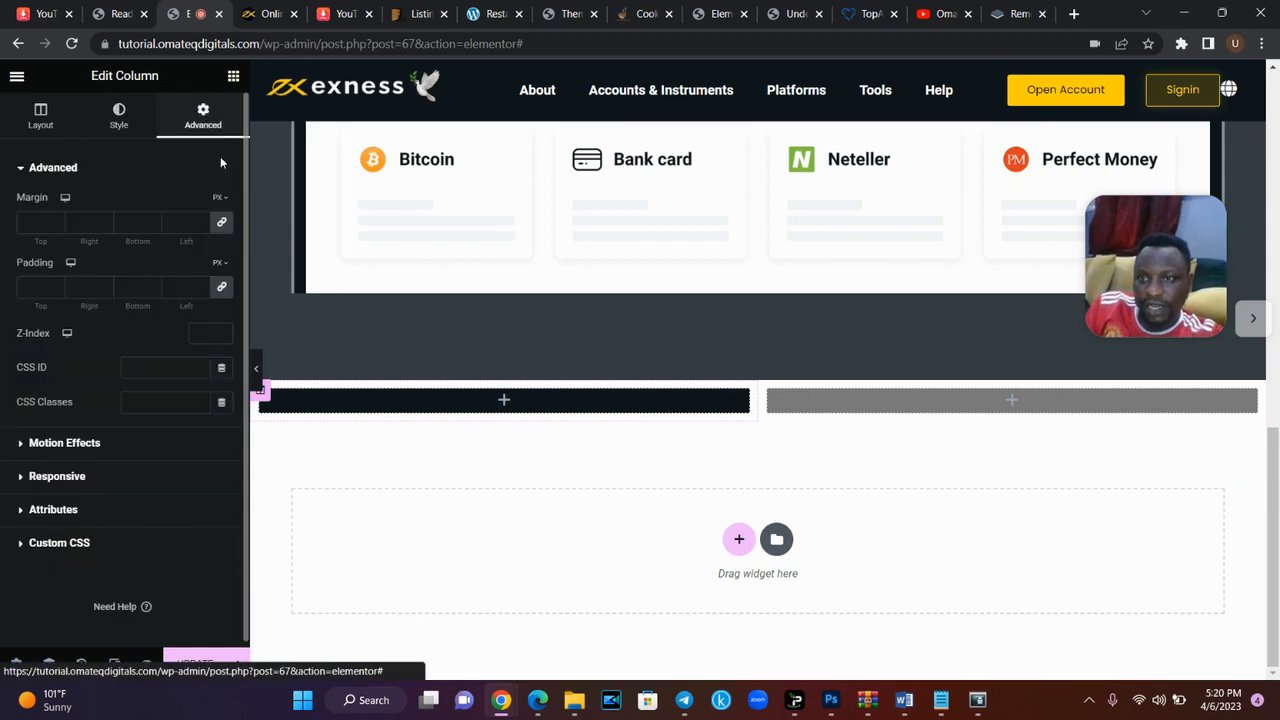
{"action": "left_click", "coordinate": [222, 287]}
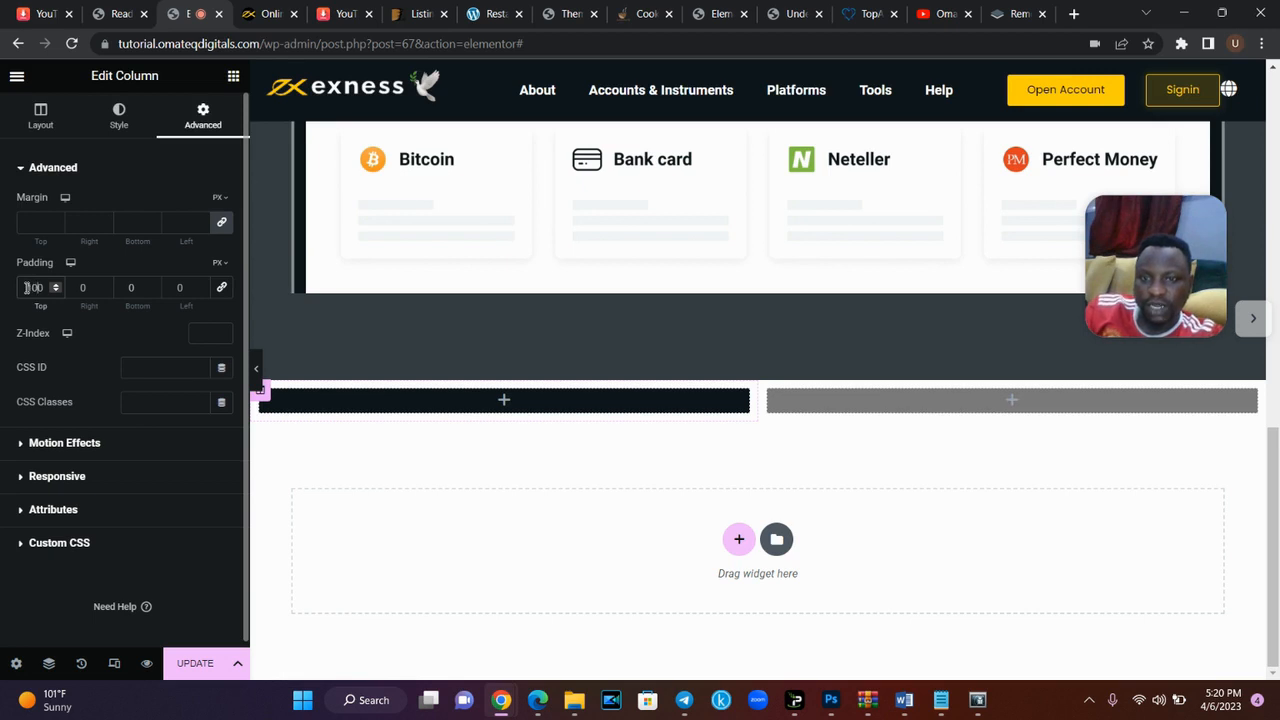
{"action": "left_click", "coordinate": [131, 287]}
{"action": "type", "text": "100"}
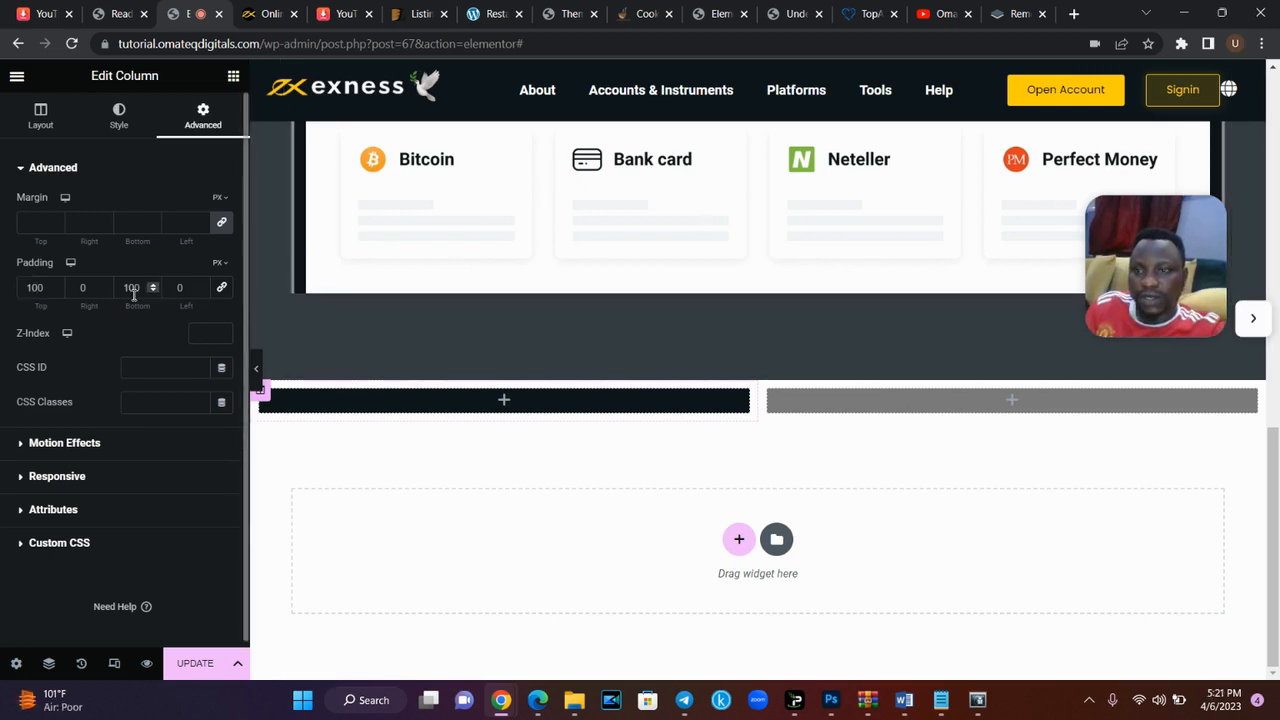
{"action": "left_click", "coordinate": [234, 78]}
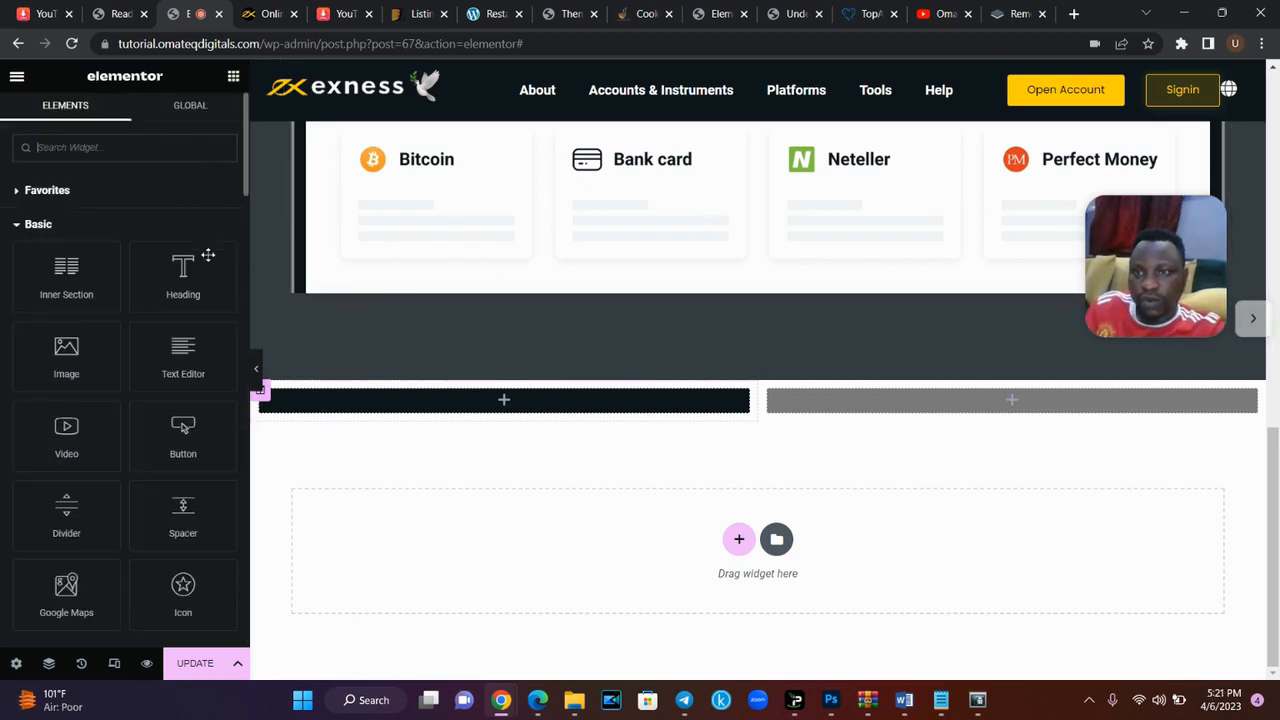
{"action": "left_click_drag", "start_coordinate": [197, 269], "coordinate": [533, 391]}
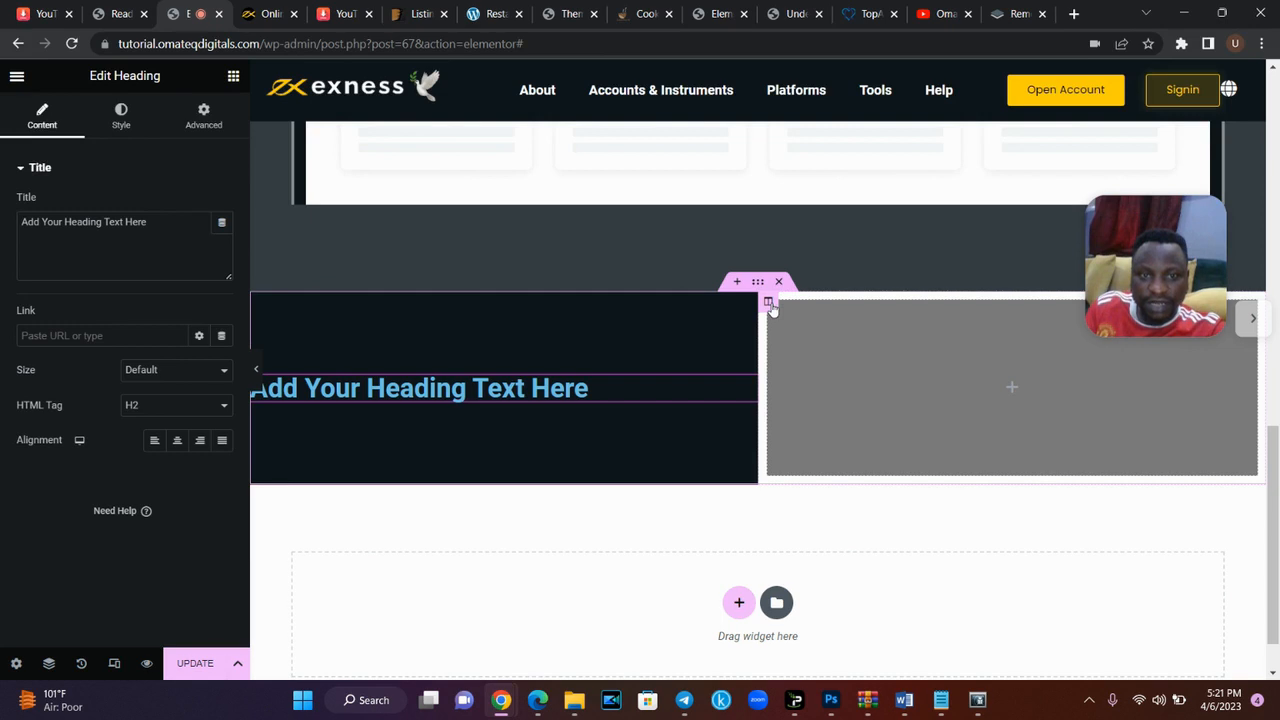
- Set the right column's top and bottom padding to 100 px, with 0 on the sides
{"action": "left_click", "coordinate": [768, 301]}
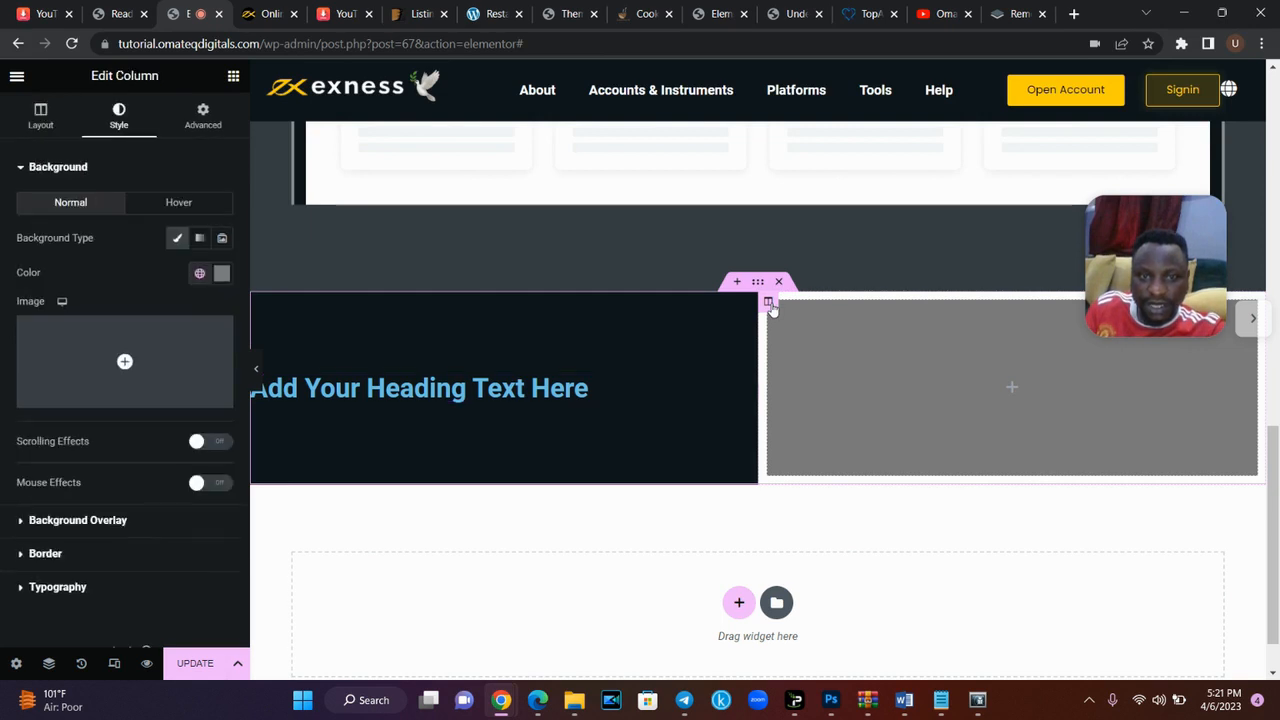
{"action": "left_click", "coordinate": [209, 126]}
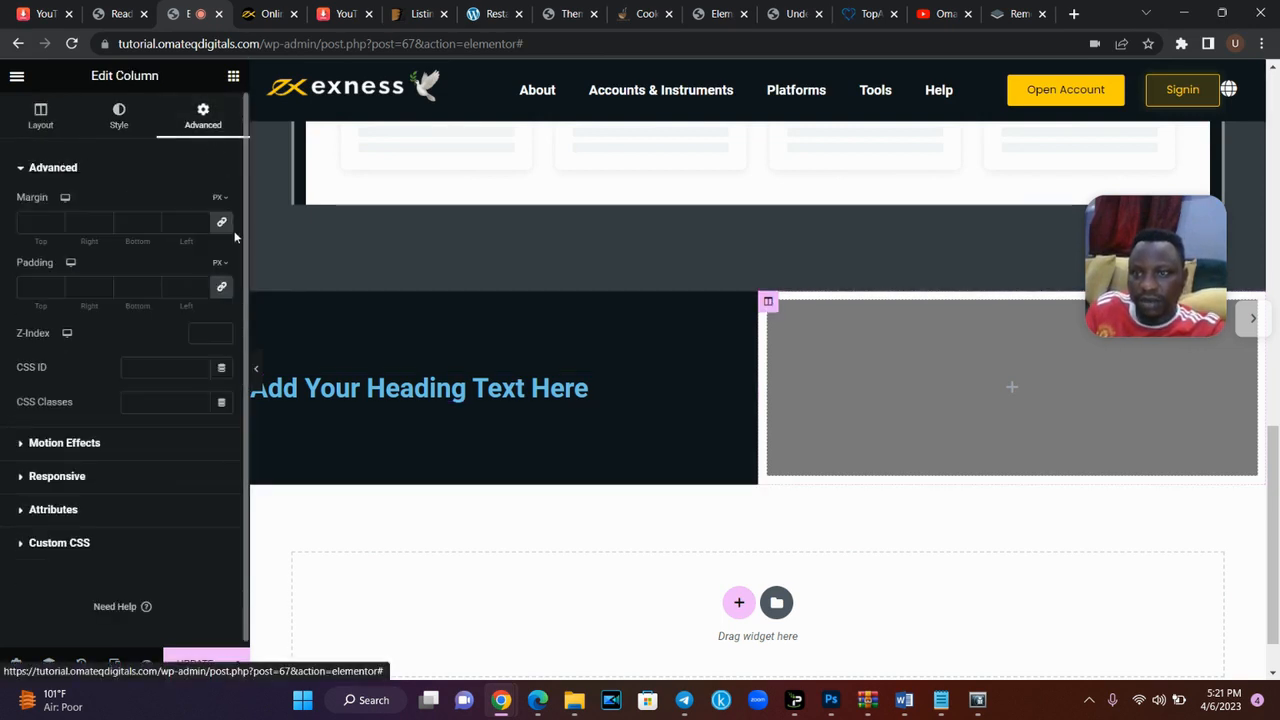
{"action": "left_click", "coordinate": [117, 288]}
{"action": "type", "text": "100"}
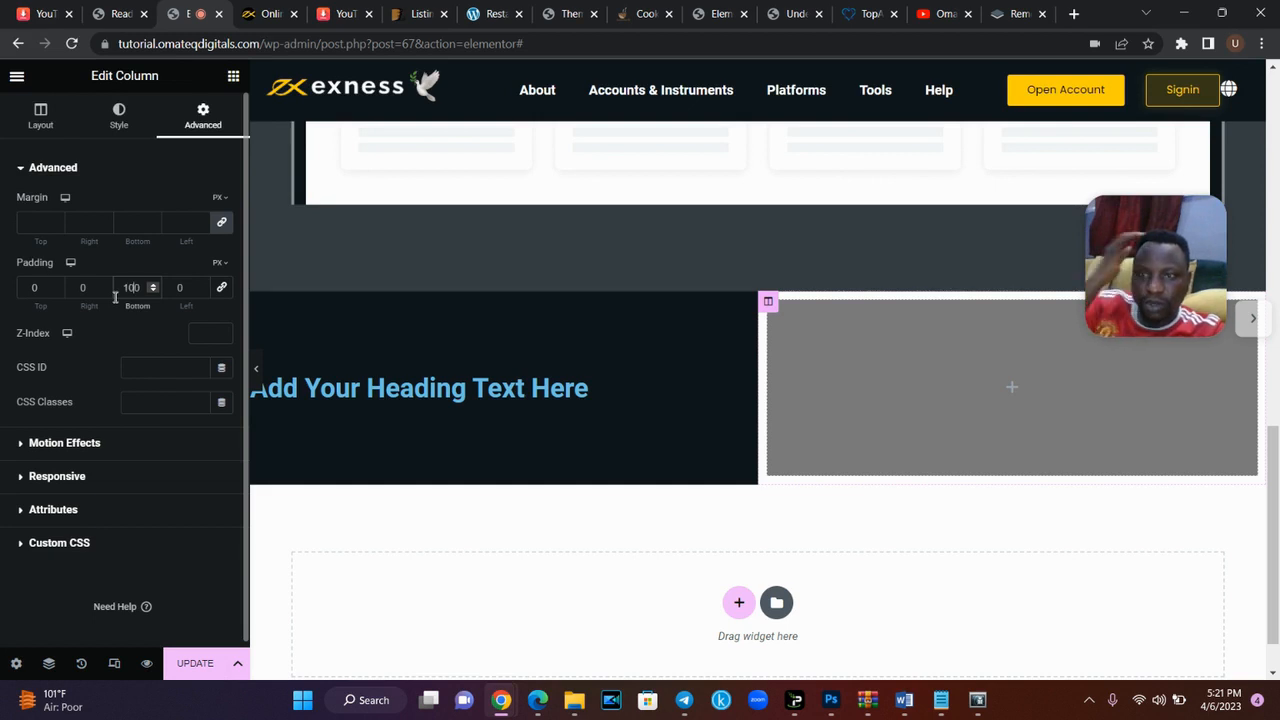
{"action": "left_click", "coordinate": [28, 296]}
{"action": "type", "text": "100"}
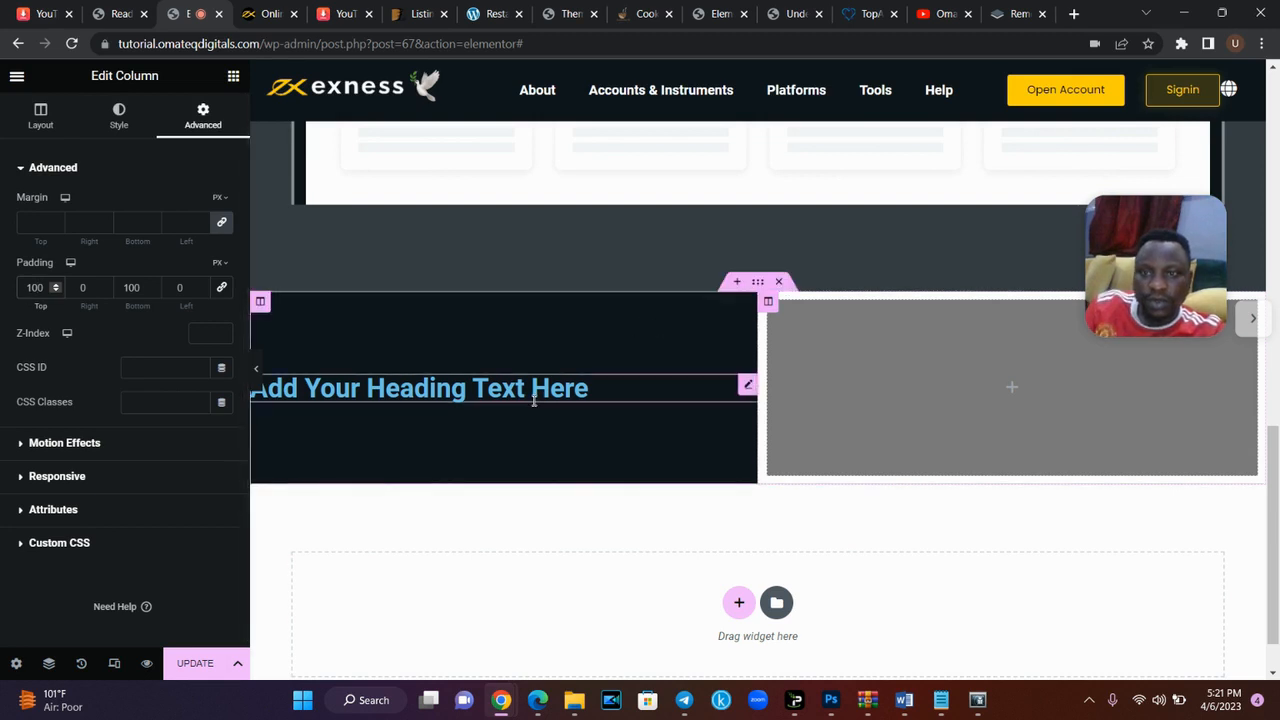
- Duplicate the left column's heading twice to get three stacked headings
{"action": "right_click", "coordinate": [748, 388]}
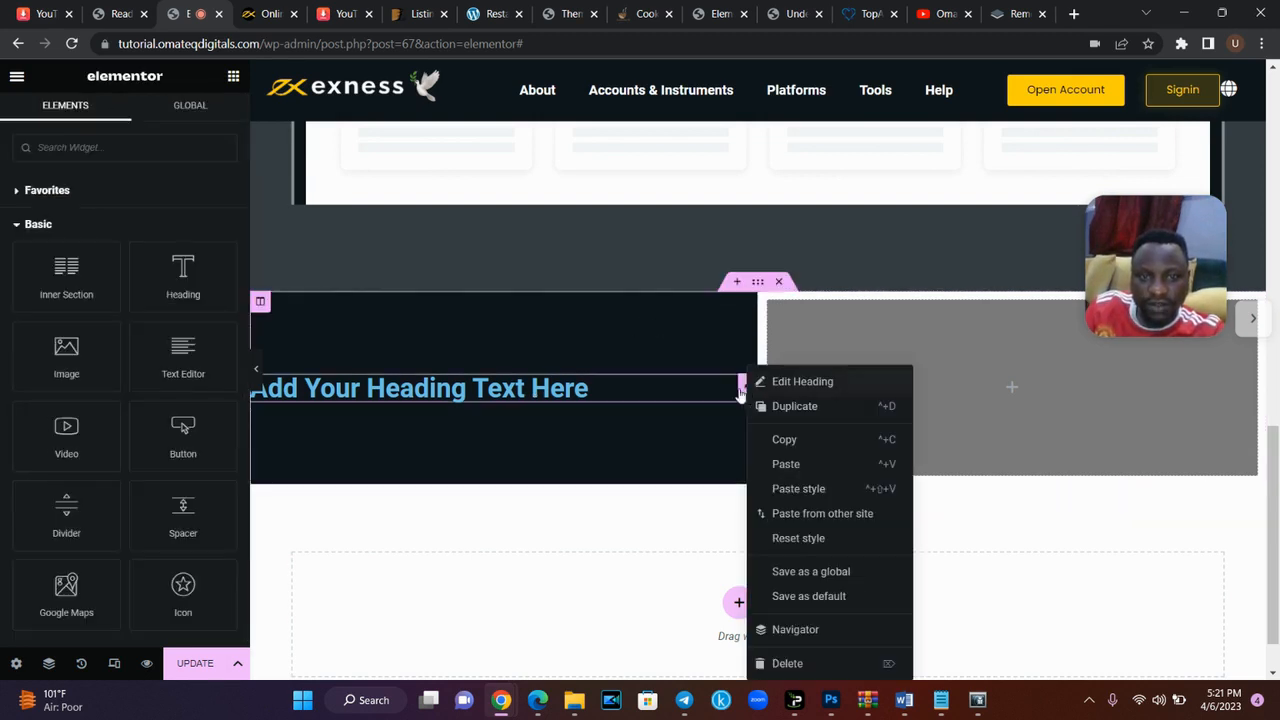
{"action": "left_click", "coordinate": [788, 414]}
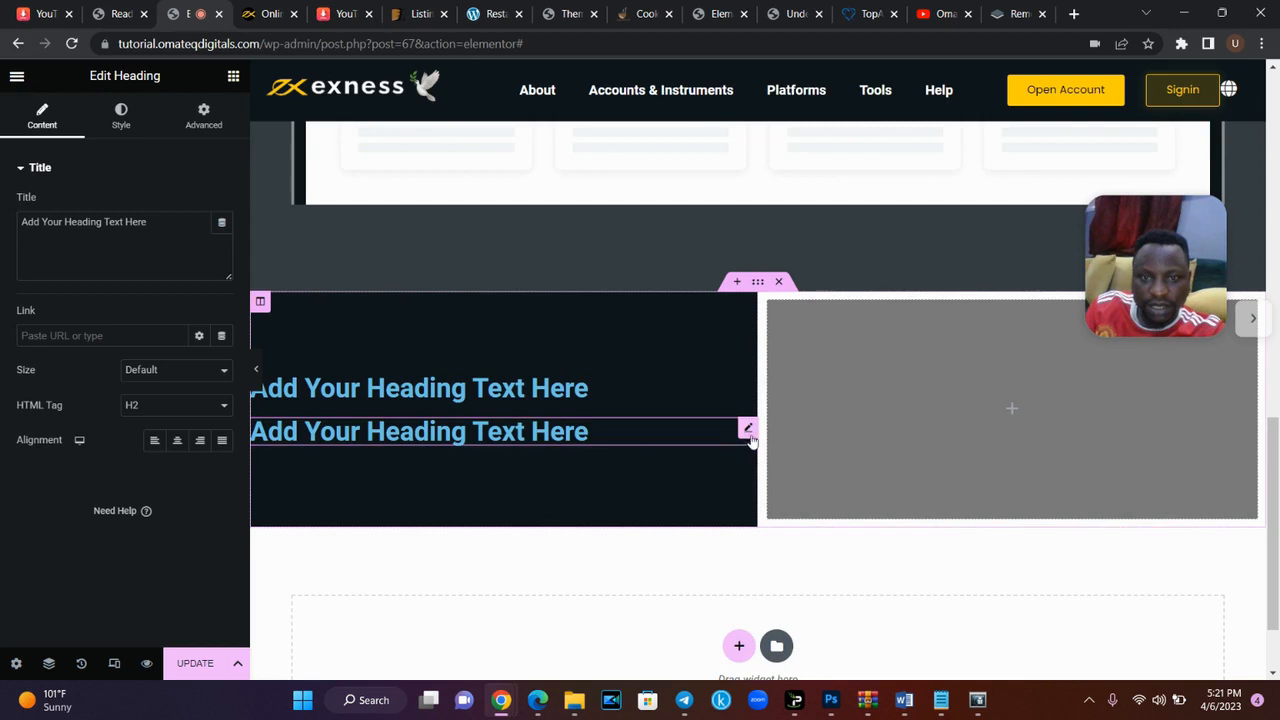
{"action": "right_click", "coordinate": [751, 436]}
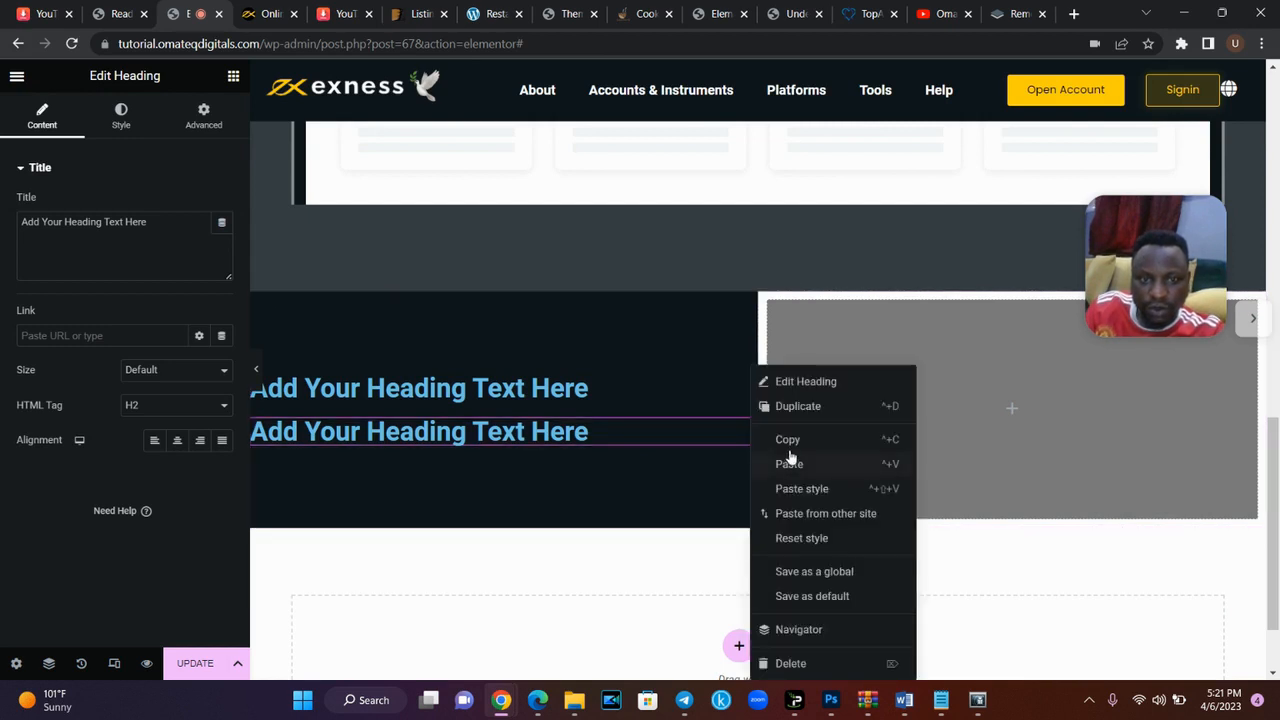
{"action": "left_click", "coordinate": [795, 416]}
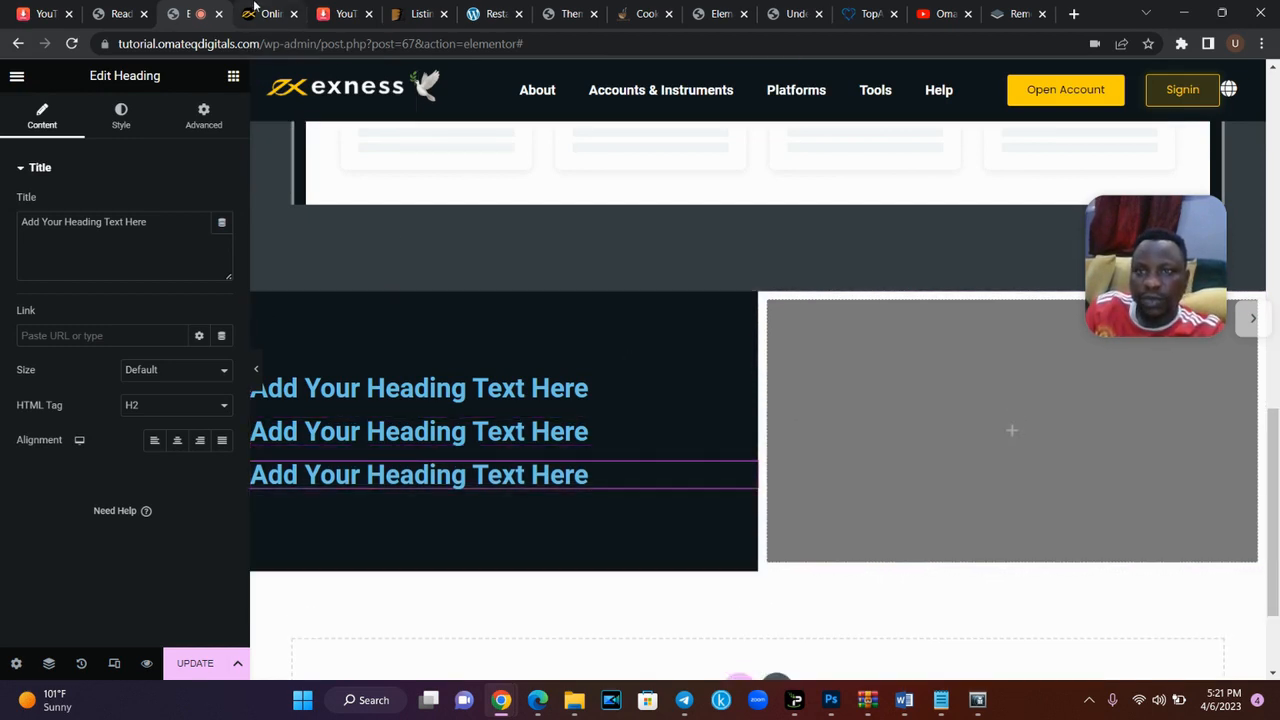
- Copy "Fast & reliable execution" from the Exness site and use it as the title of the first heading in the left column
{"action": "left_click", "coordinate": [254, 10]}
{"action": "left_click_drag", "start_coordinate": [371, 257], "coordinate": [70, 253]}
{"action": "key", "text": "ctrl+c"}
{"action": "left_click", "coordinate": [195, 14]}
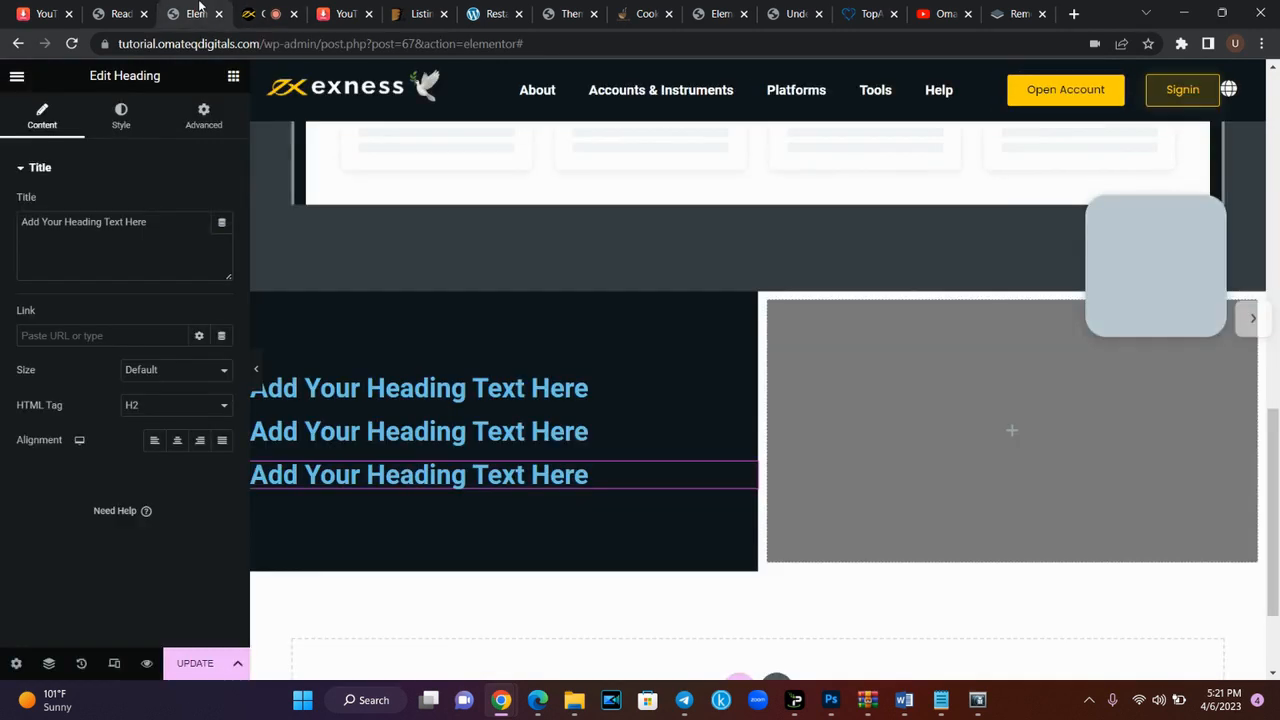
{"action": "left_click", "coordinate": [452, 382]}
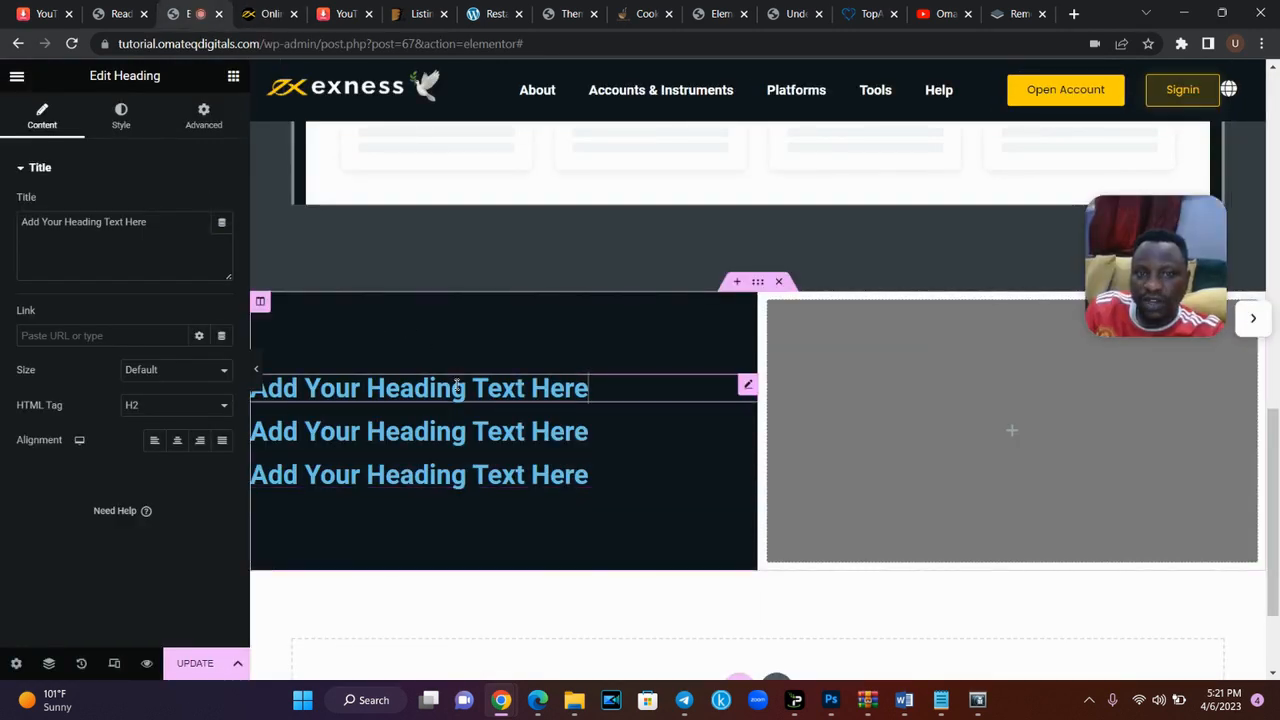
{"action": "key", "text": "ctrl+a"}
{"action": "key", "text": "ctrl+v"}
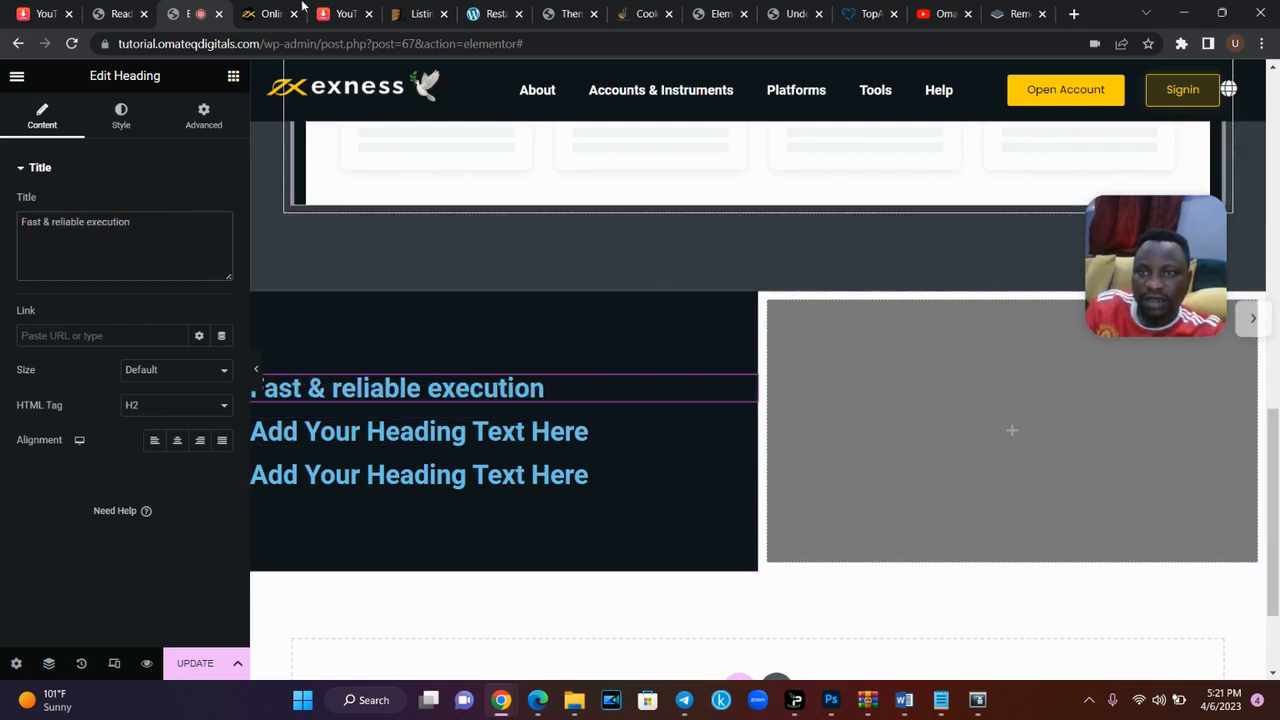
- Copy "With free VPS hosting" from the Exness site and use it as the second heading's title
{"action": "key", "text": "ctrl+Tab"}
{"action": "left_click_drag", "start_coordinate": [278, 307], "coordinate": [71, 311]}
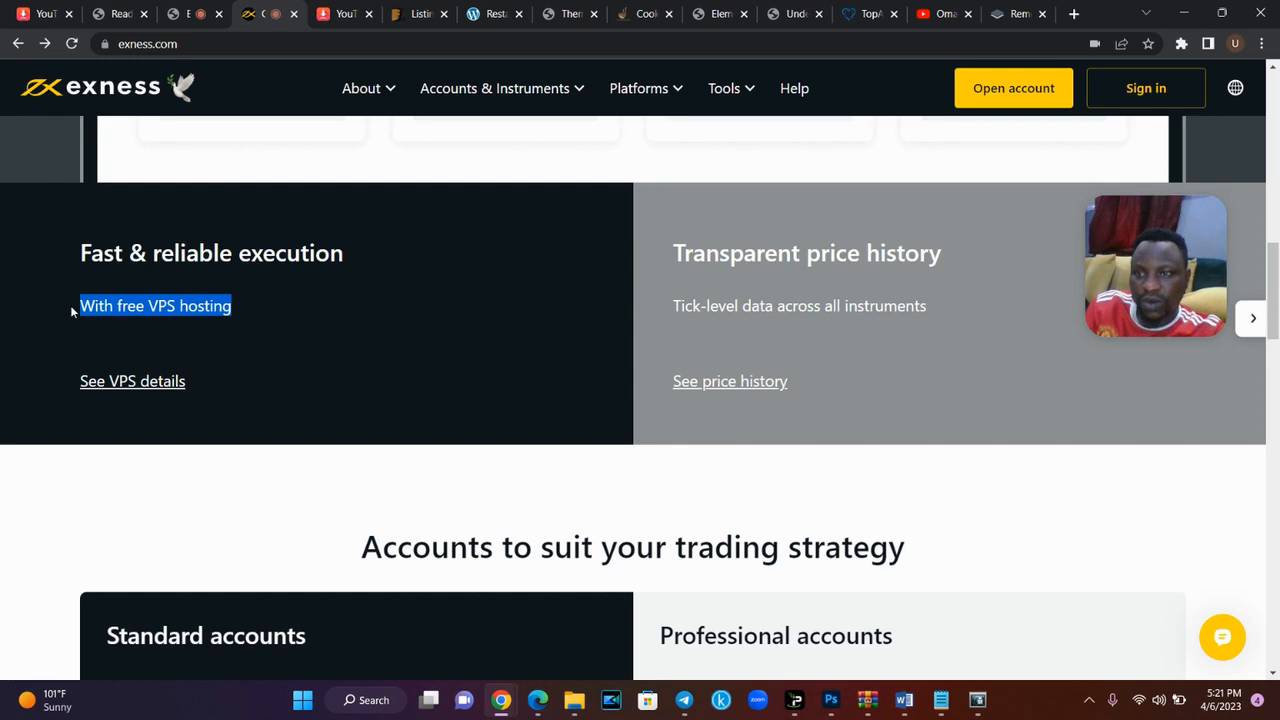
{"action": "key", "text": "ctrl+c"}
{"action": "key", "text": "ctrl+shift+Tab"}
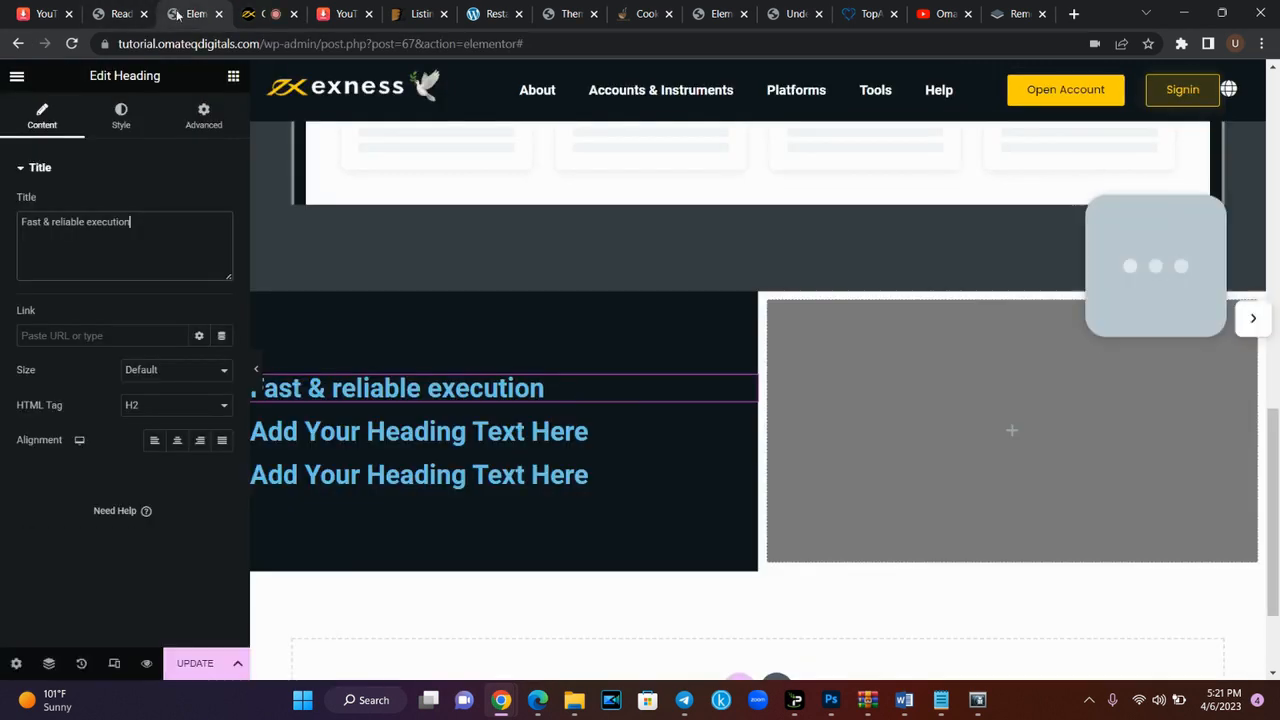
{"action": "left_click", "coordinate": [367, 431]}
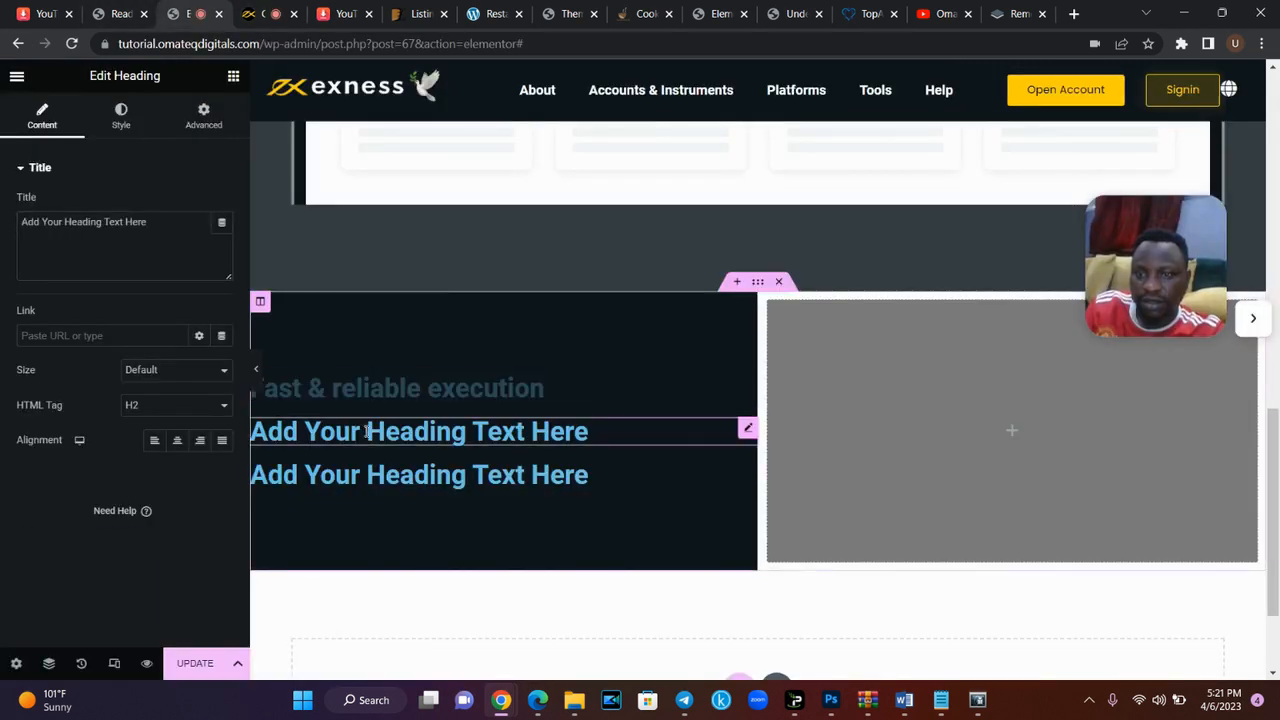
{"action": "left_click", "coordinate": [171, 251]}
{"action": "key", "text": "ctrl+a"}
{"action": "key", "text": "ctrl+v"}
- Check the "See VPS details" link on the Exness site and replace the third heading with a Text Editor widget
{"action": "left_click", "coordinate": [240, 9]}
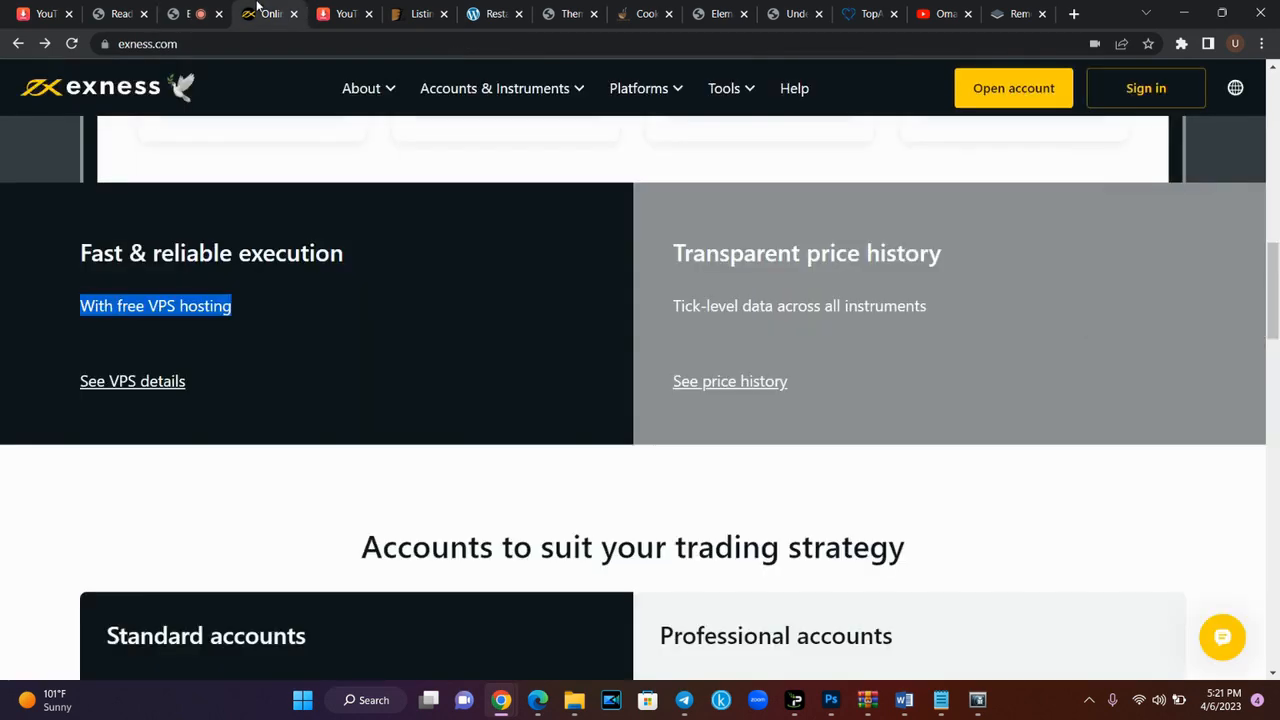
{"action": "mouse_move", "coordinate": [185, 384]}
{"action": "left_mouse_down"}
{"action": "mouse_move", "coordinate": [133, 371]}
{"action": "mouse_move", "coordinate": [175, 386]}
{"action": "left_mouse_up"}
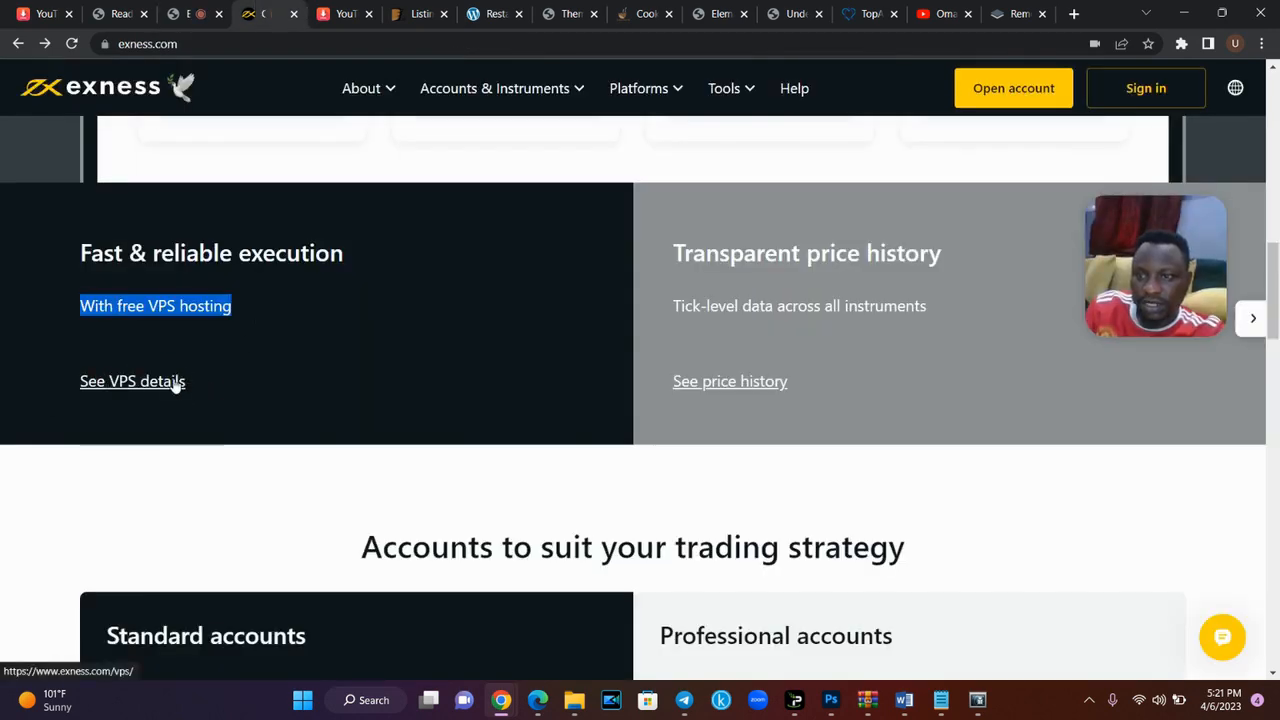
{"action": "left_click", "coordinate": [190, 13]}
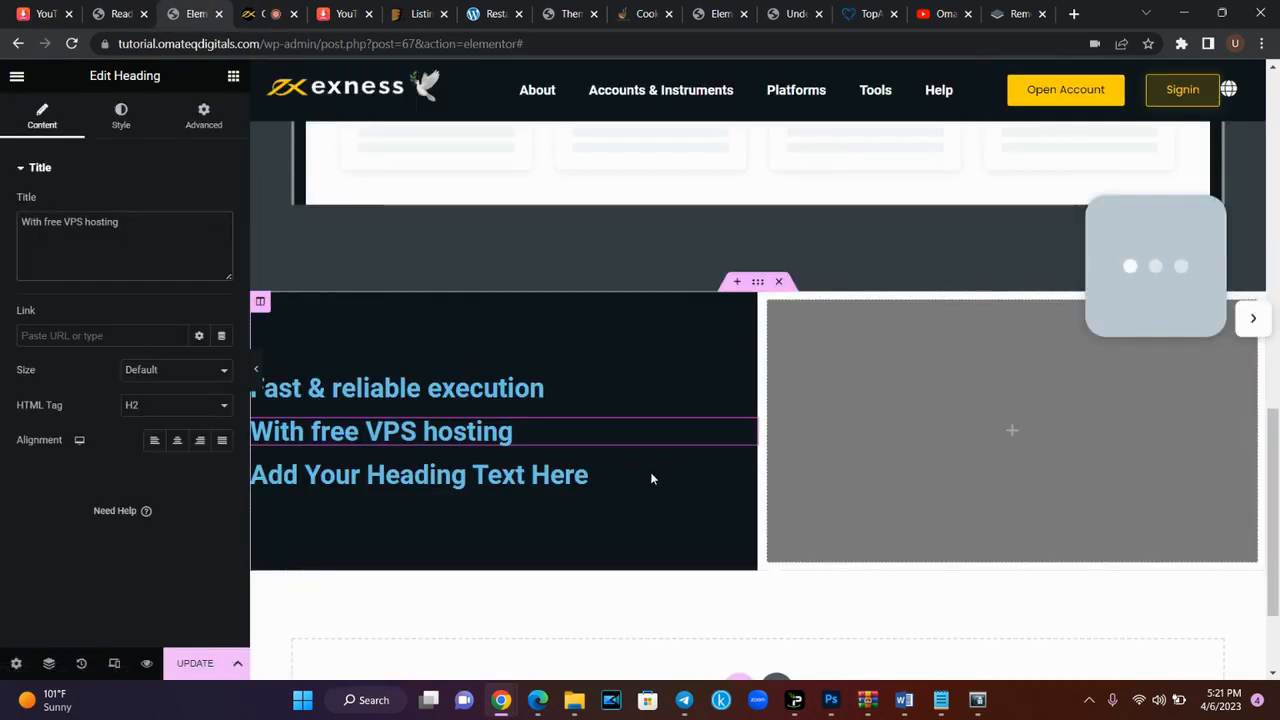
{"action": "right_click", "coordinate": [750, 472]}
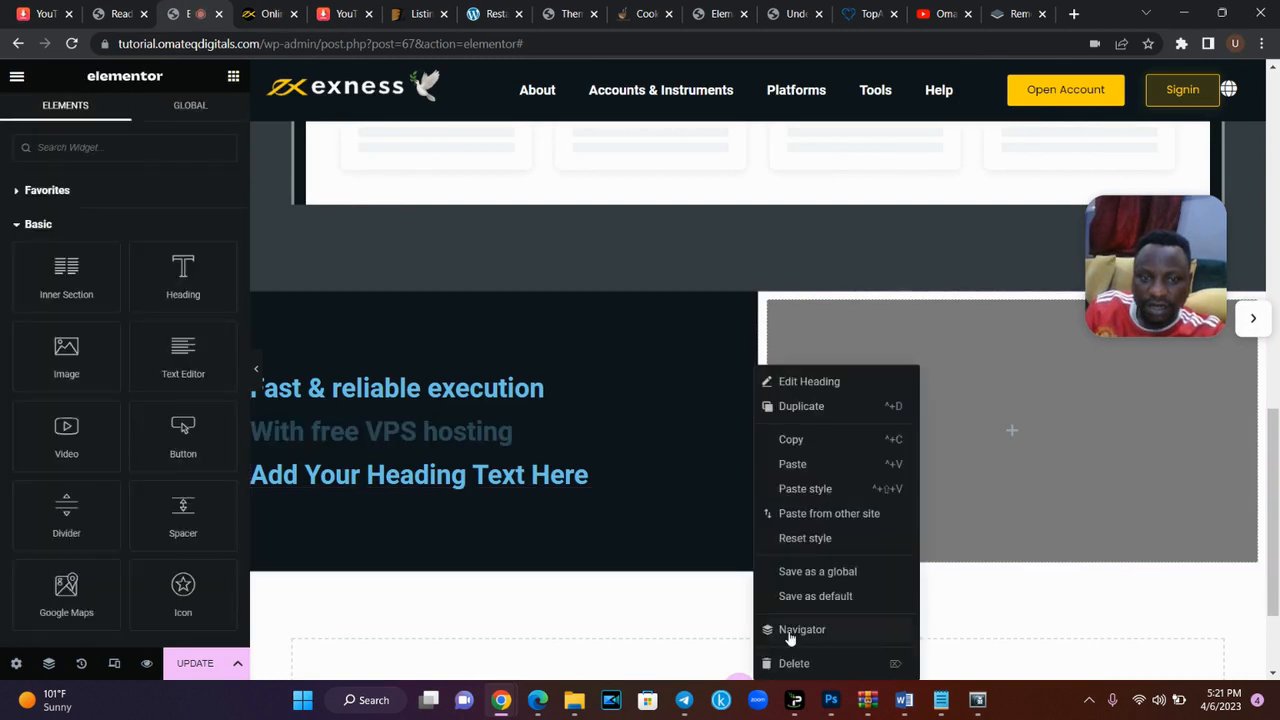
{"action": "left_click", "coordinate": [793, 663]}
{"action": "left_click_drag", "start_coordinate": [183, 356], "coordinate": [392, 452]}
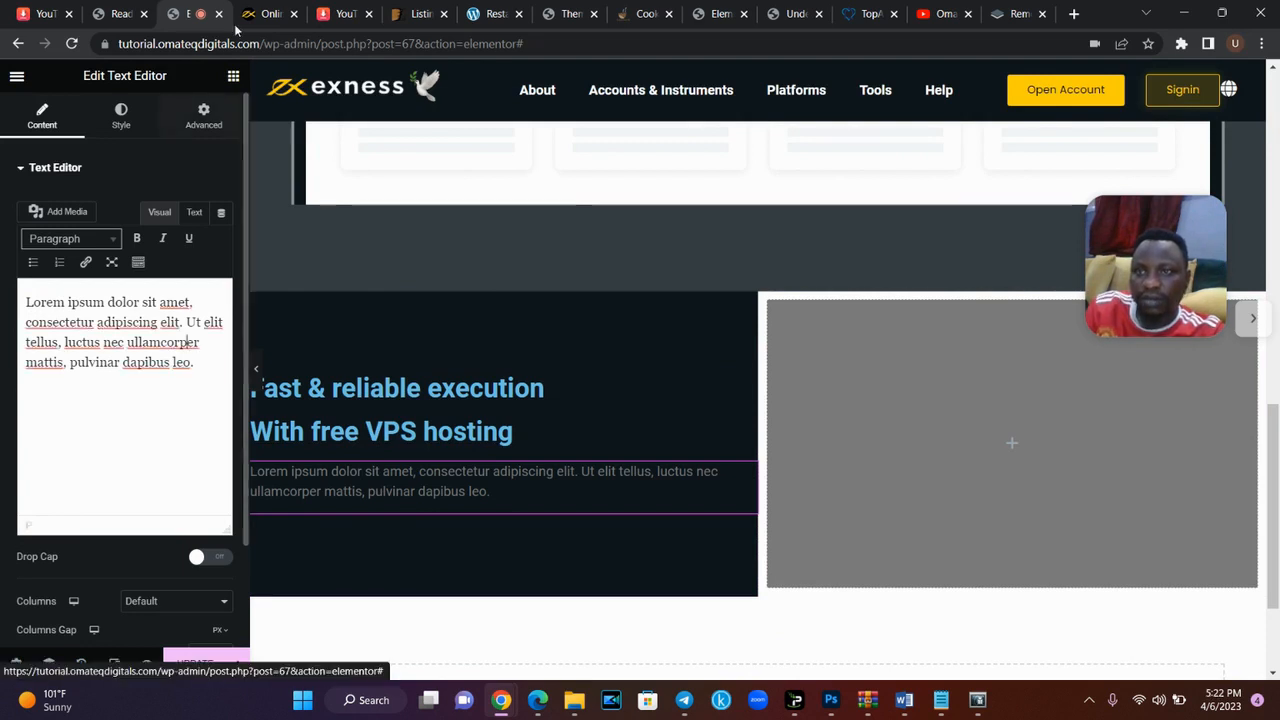
- Copy the "See VPS details" link from the Exness site, replace the Text Editor's placeholder text with it and underline it
{"action": "key", "text": "ctrl+Tab"}
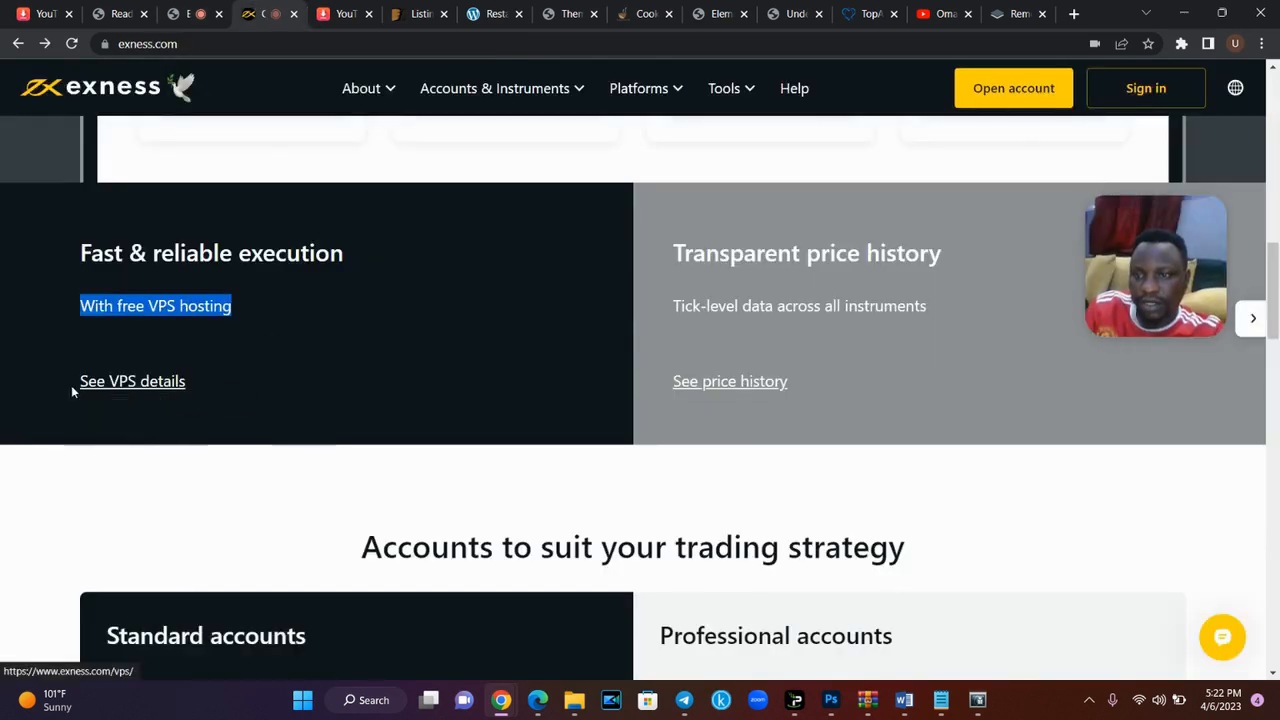
{"action": "left_click_drag", "start_coordinate": [71, 385], "coordinate": [188, 385]}
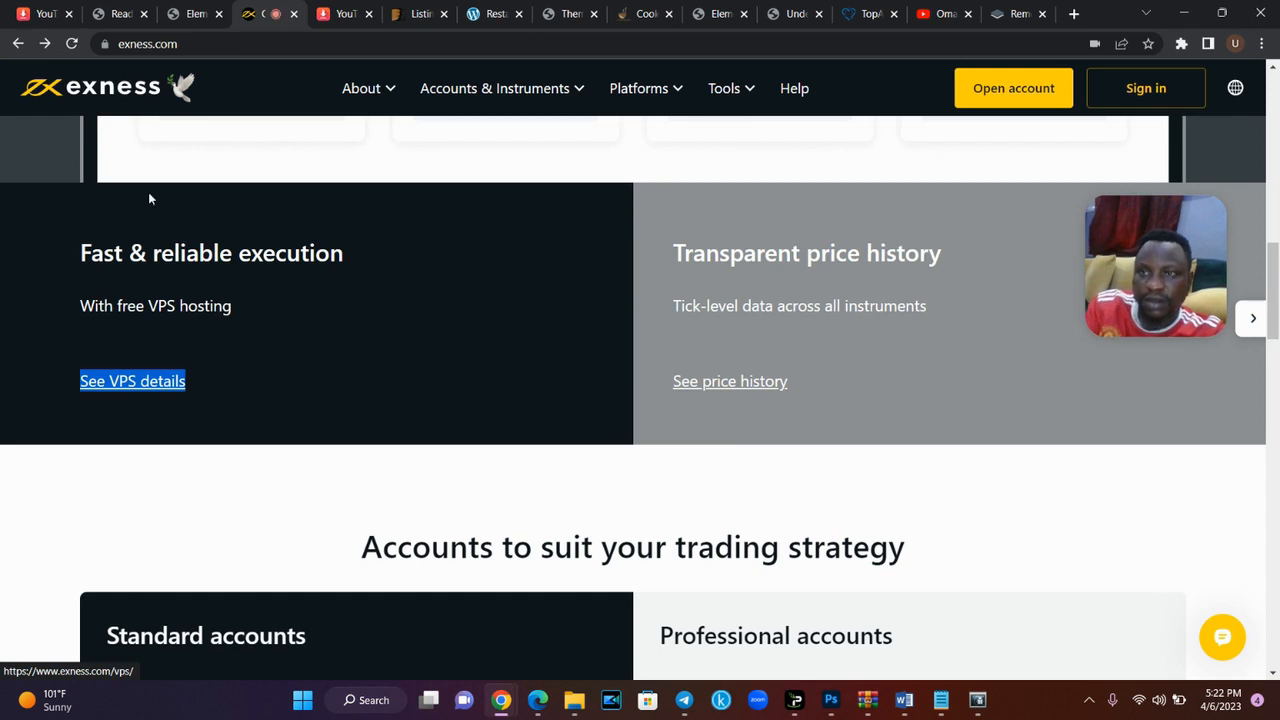
{"action": "left_click", "coordinate": [188, 14]}
{"action": "key", "text": "ctrl+a"}
{"action": "key", "text": "ctrl+v"}
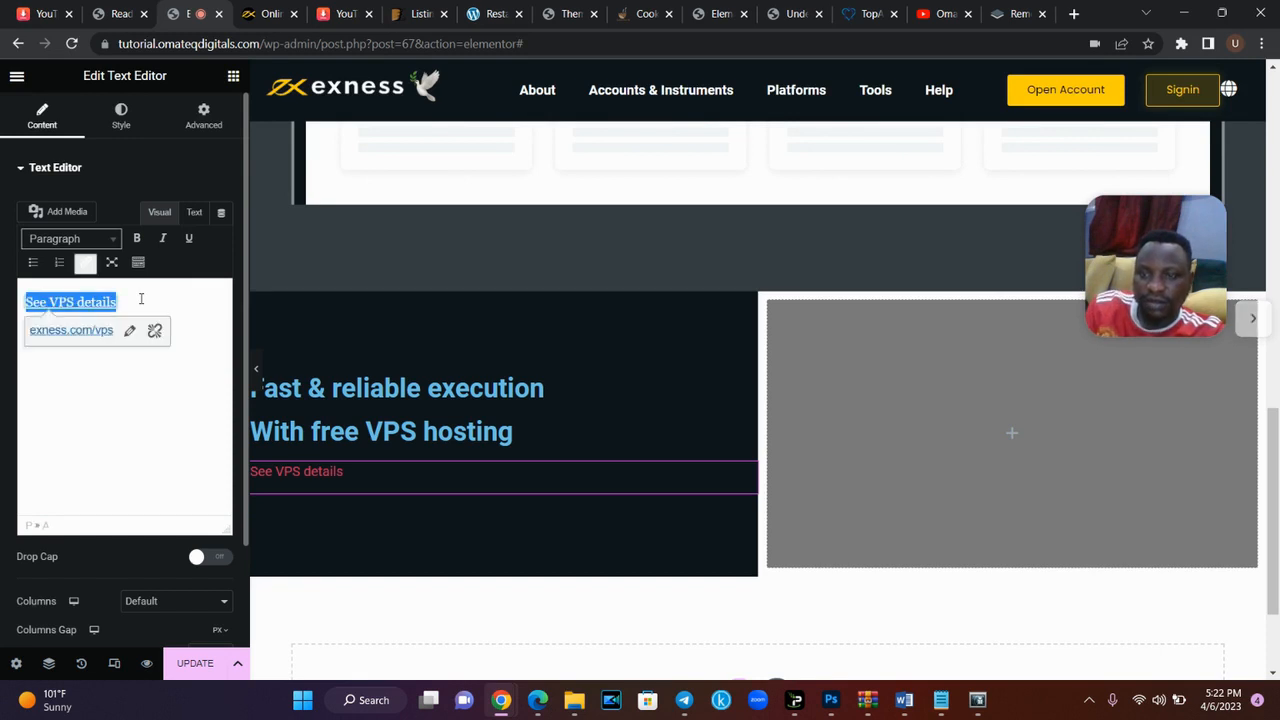
{"action": "left_click", "coordinate": [194, 213]}
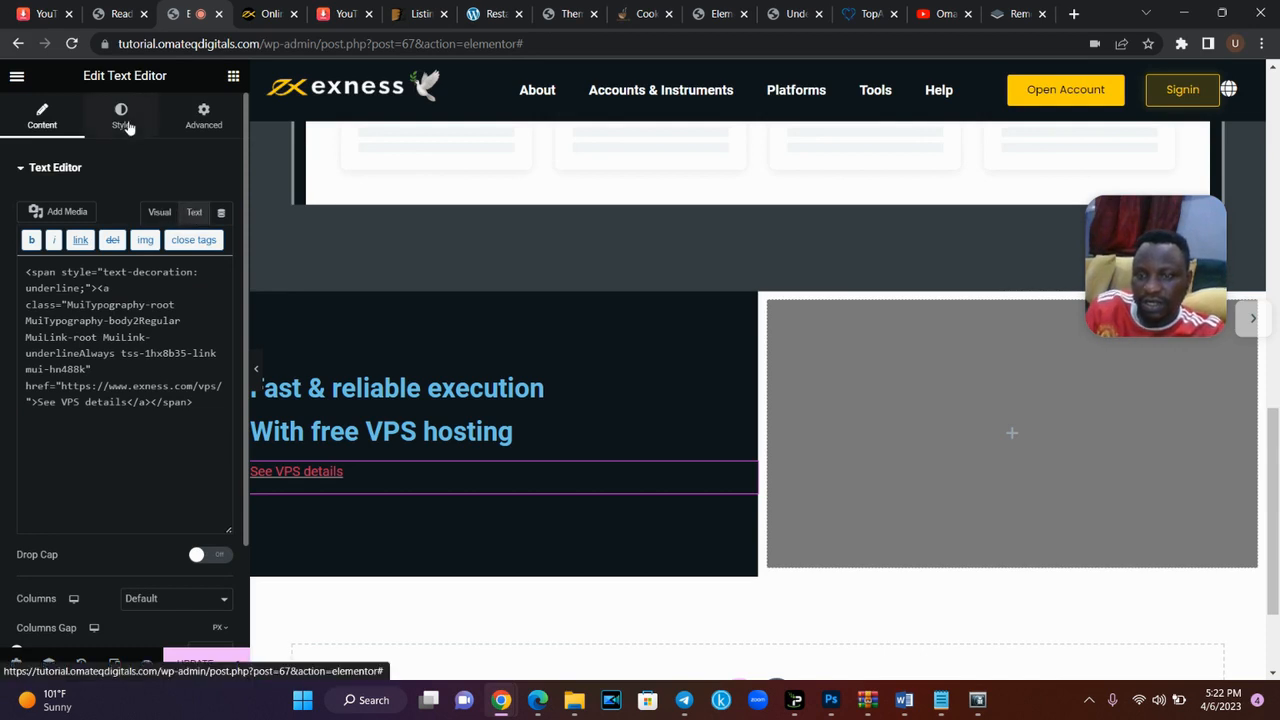
- Set the text color of the "See VPS details" text editor and the "Fast & reliable execution" heading to white
{"action": "left_click", "coordinate": [128, 125]}
{"action": "left_click", "coordinate": [222, 239]}
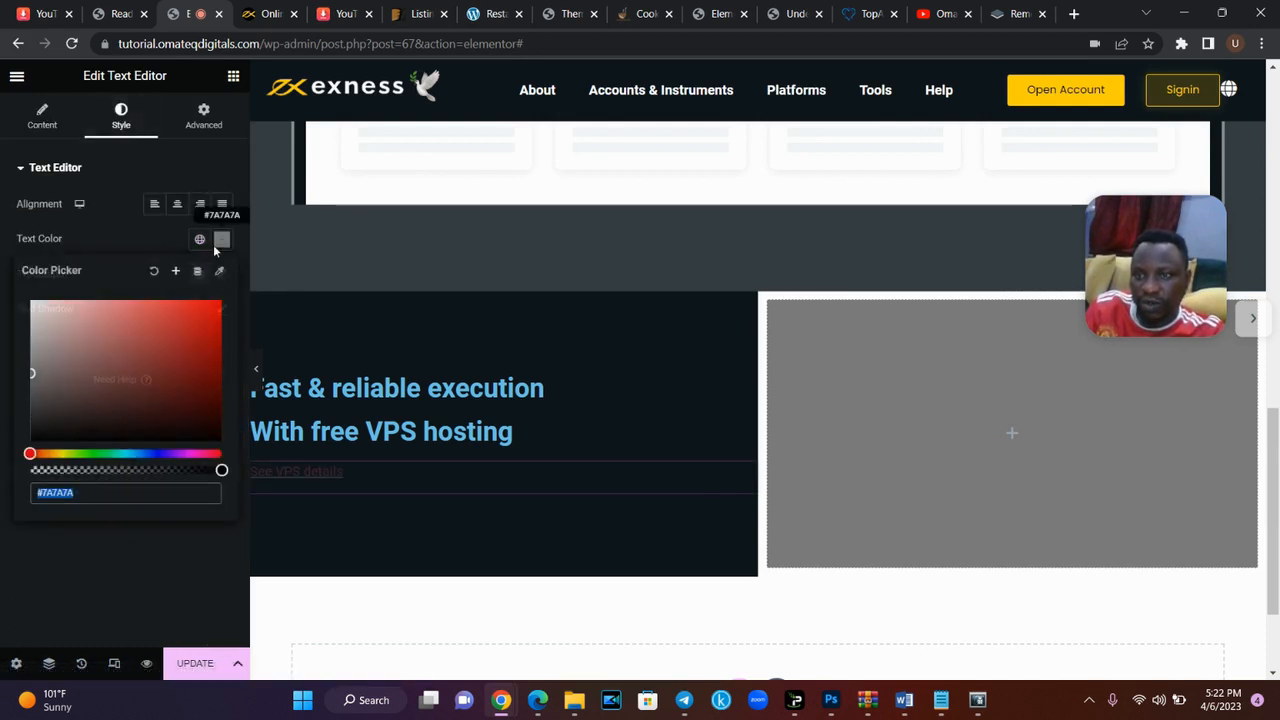
{"action": "left_click", "coordinate": [407, 385]}
{"action": "left_click", "coordinate": [133, 135]}
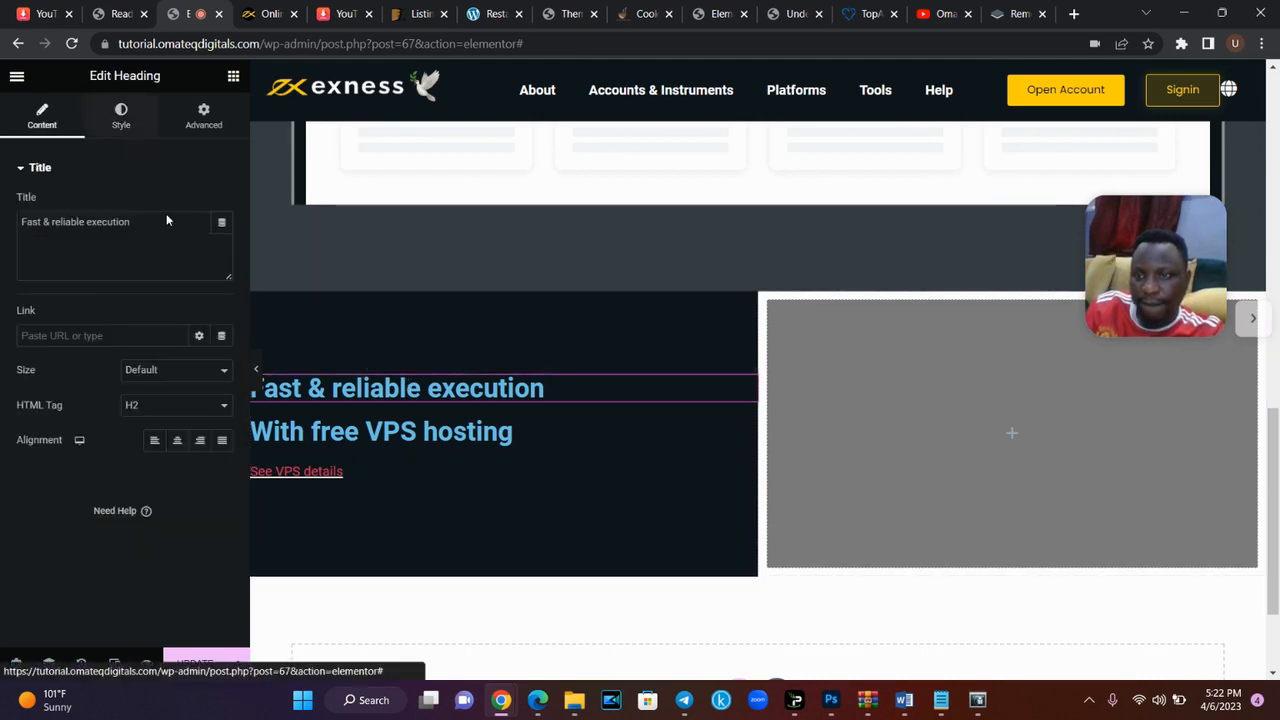
{"action": "left_click", "coordinate": [219, 211]}
{"action": "left_click_drag", "start_coordinate": [45, 279], "coordinate": [2, 258]}
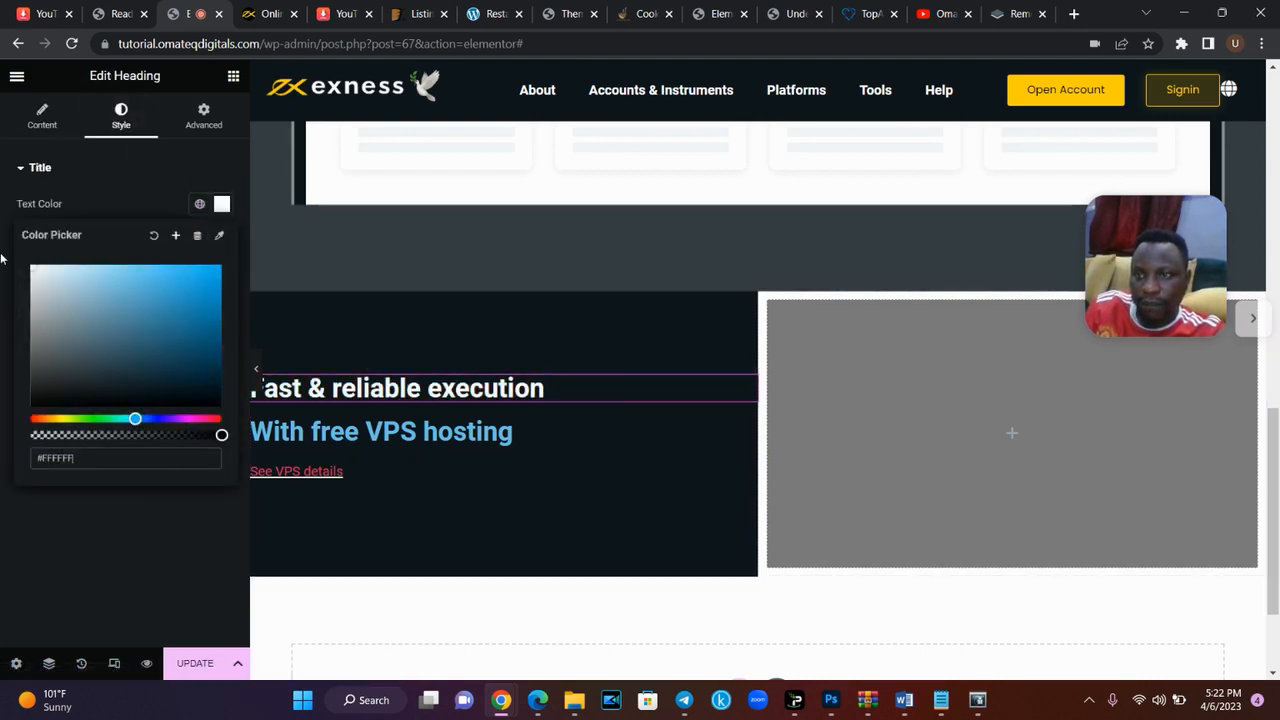
- Set the text color of the "With free VPS hosting" heading to white (#FFFFFF)
{"action": "left_click", "coordinate": [474, 431]}
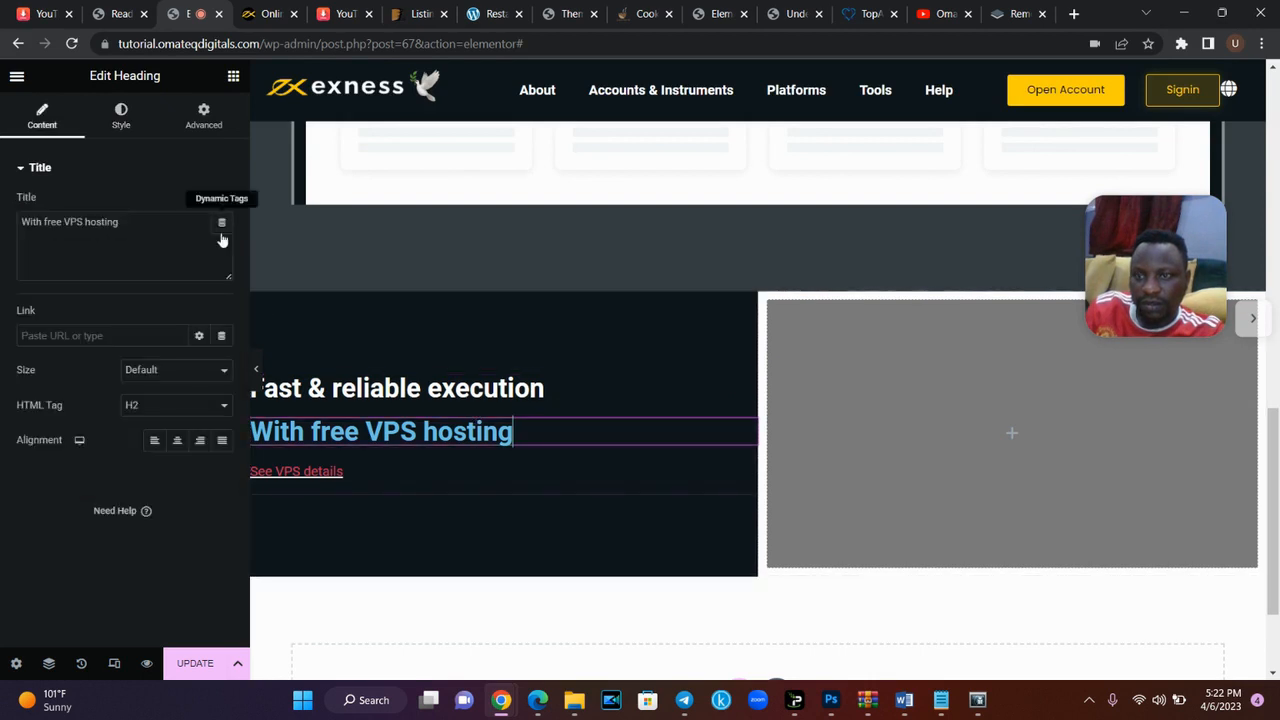
{"action": "left_click", "coordinate": [121, 114]}
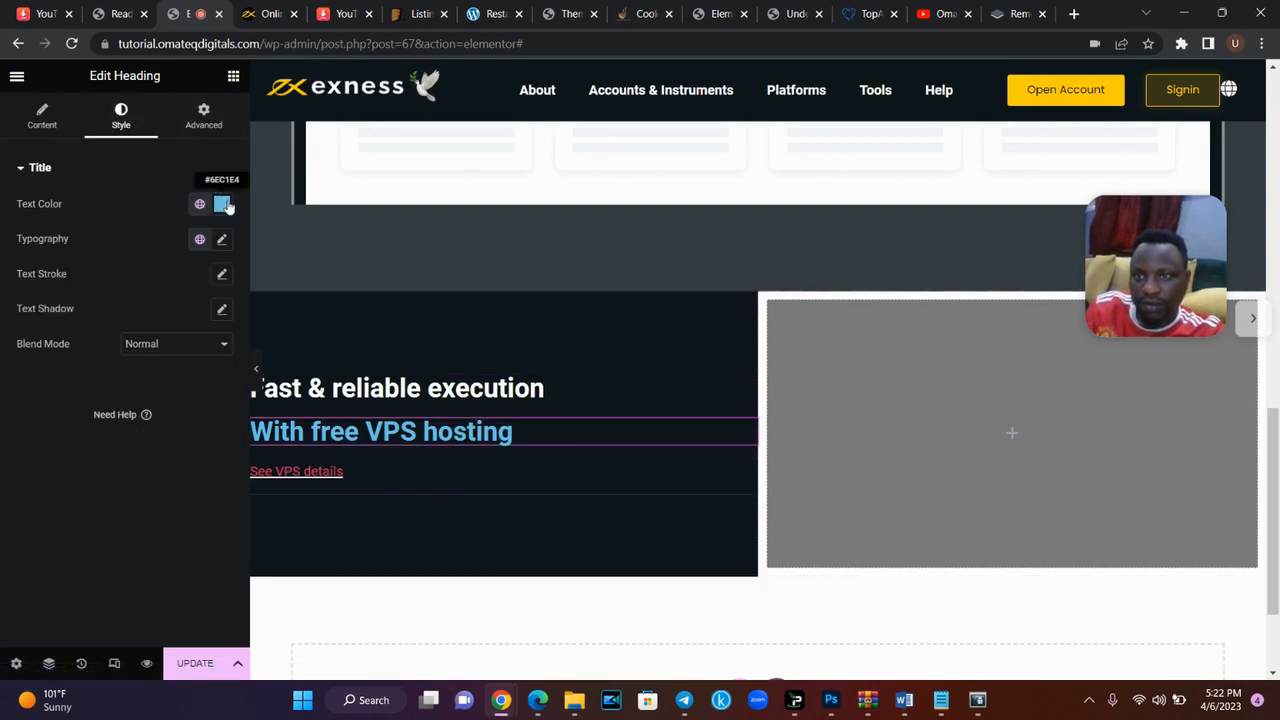
{"action": "left_click", "coordinate": [221, 203]}
{"action": "left_click_drag", "start_coordinate": [143, 268], "coordinate": [3, 259]}
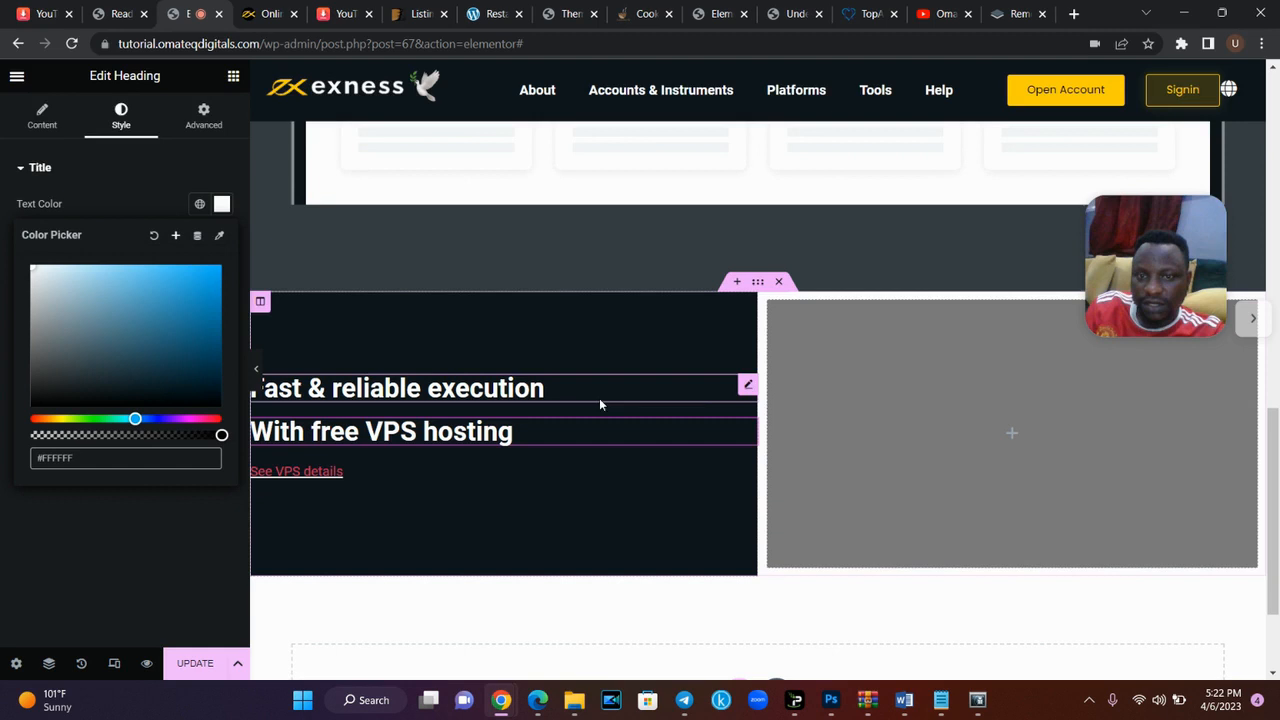
- Compare the left column with the Exness site, unlink the "Fast & reliable execution" heading's margins and set its left margin to 50 px
{"action": "left_click", "coordinate": [254, 372]}
{"action": "left_click", "coordinate": [254, 372]}
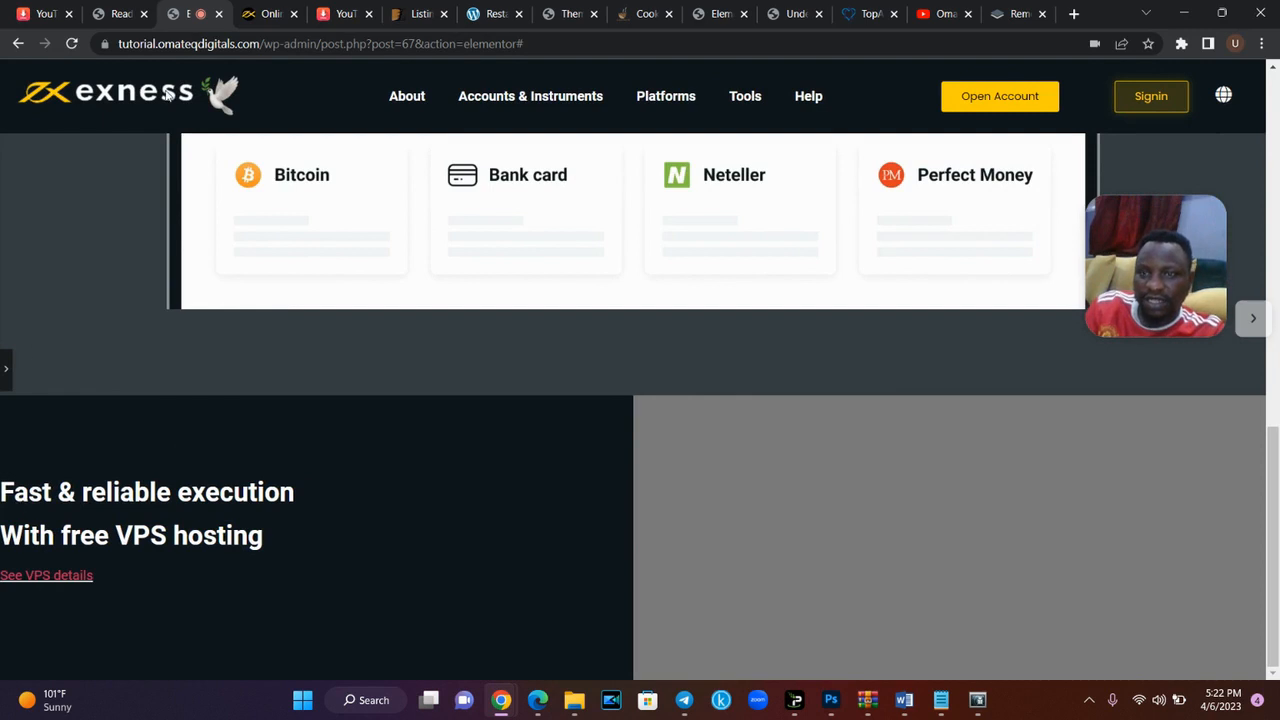
{"action": "left_click", "coordinate": [266, 12]}
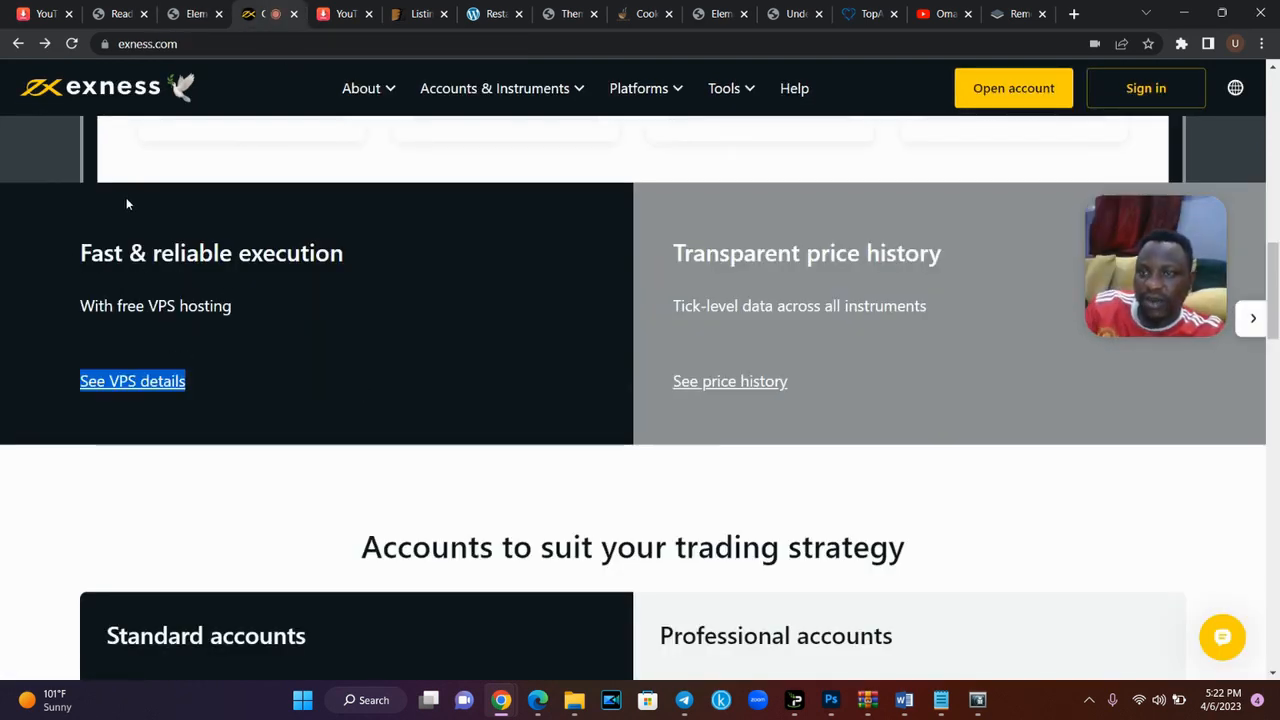
{"action": "left_click", "coordinate": [190, 13]}
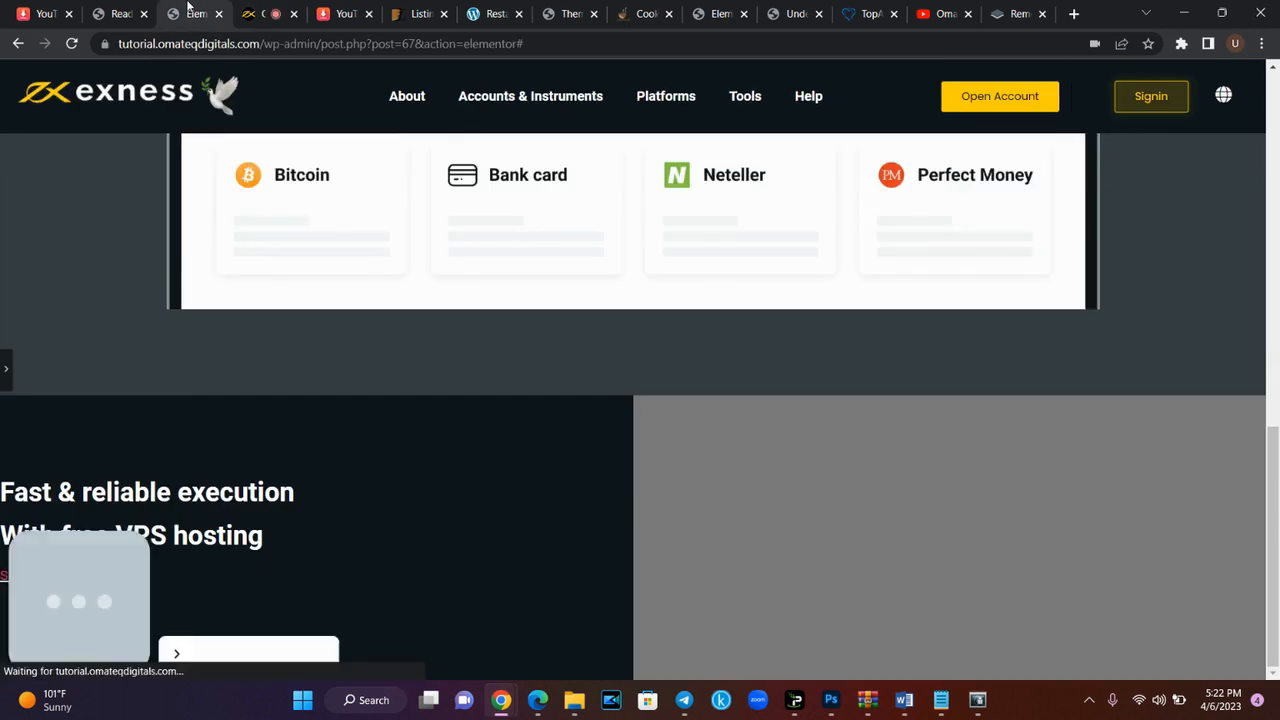
{"action": "left_click", "coordinate": [6, 368]}
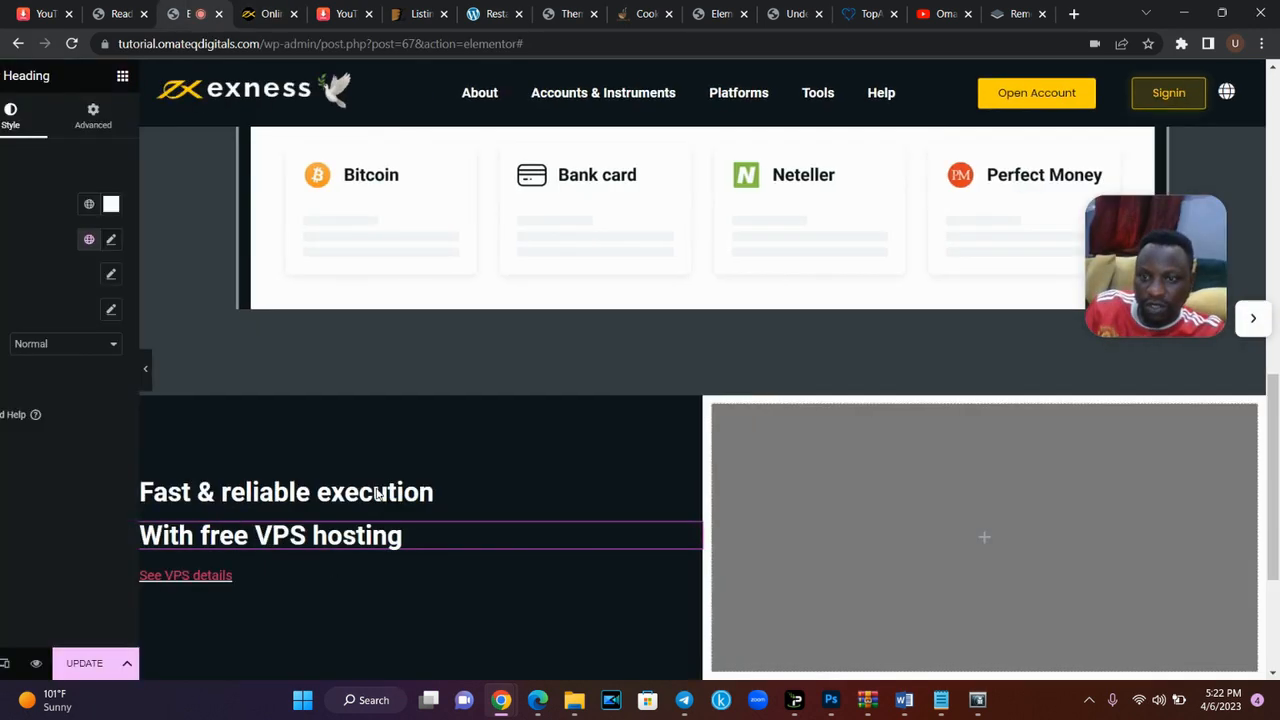
{"action": "left_click", "coordinate": [751, 498]}
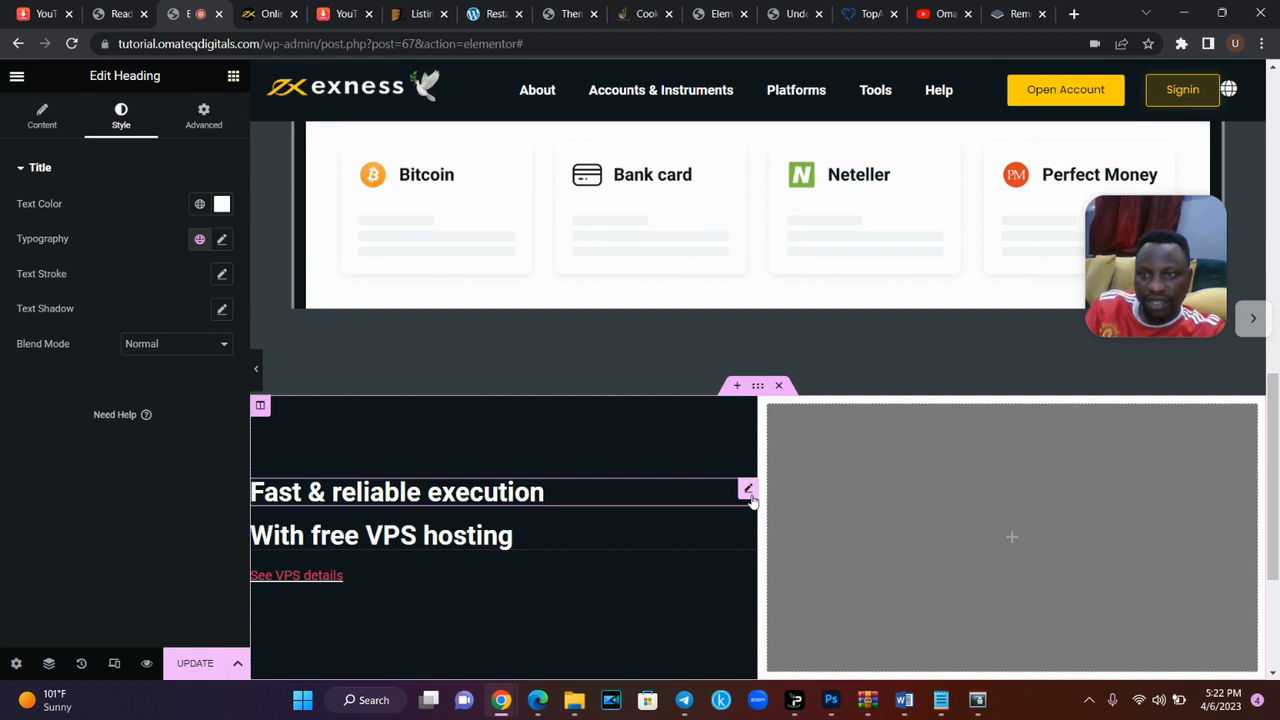
{"action": "left_click", "coordinate": [210, 117]}
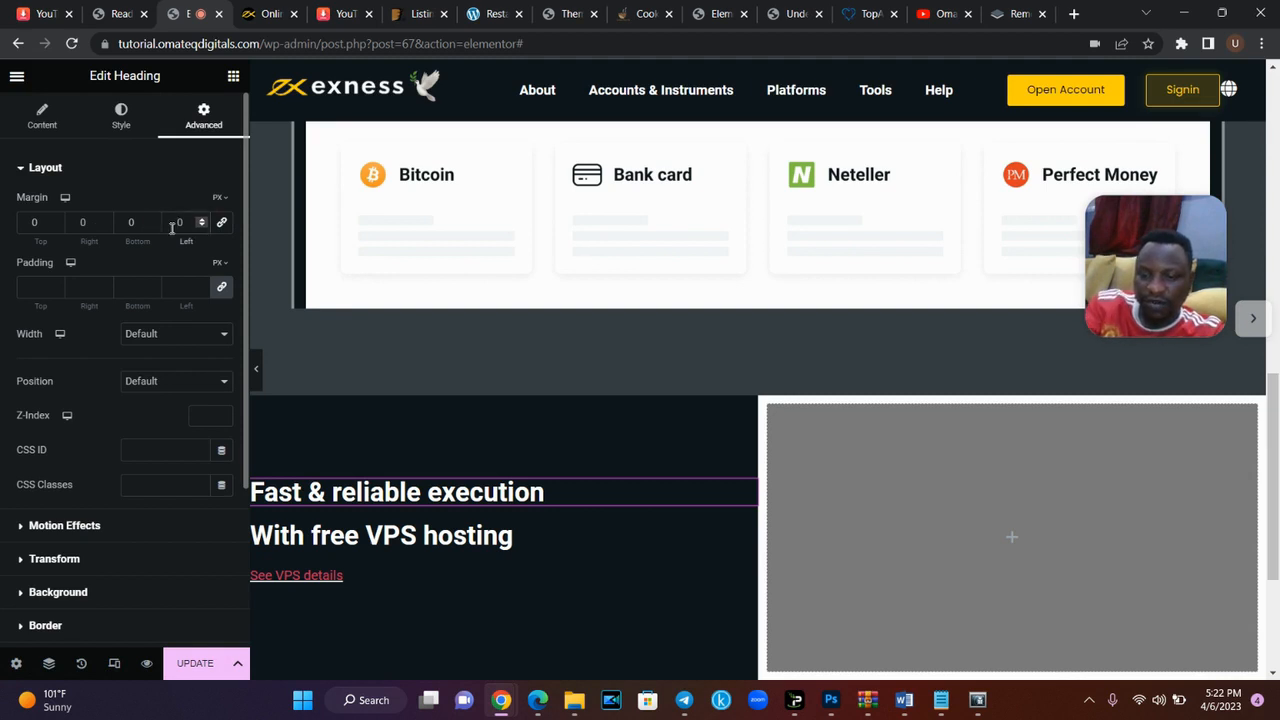
{"action": "type", "text": "40"}
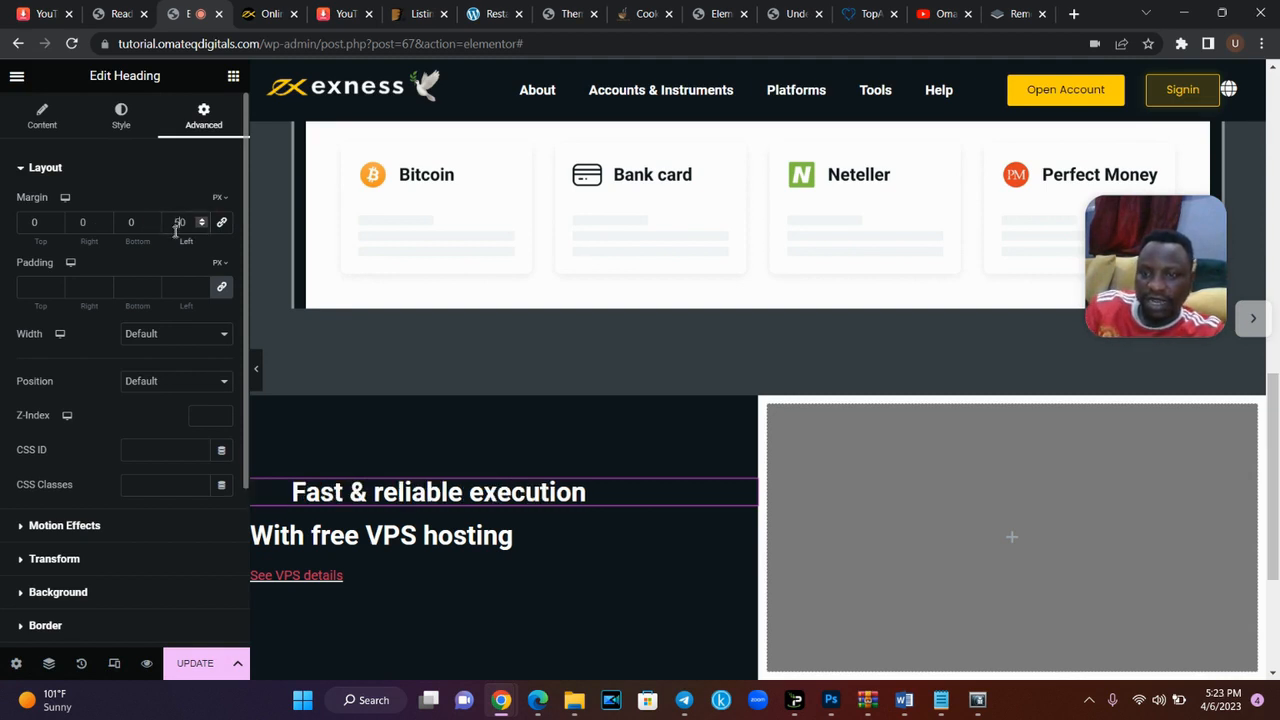
{"action": "left_click", "coordinate": [257, 369]}
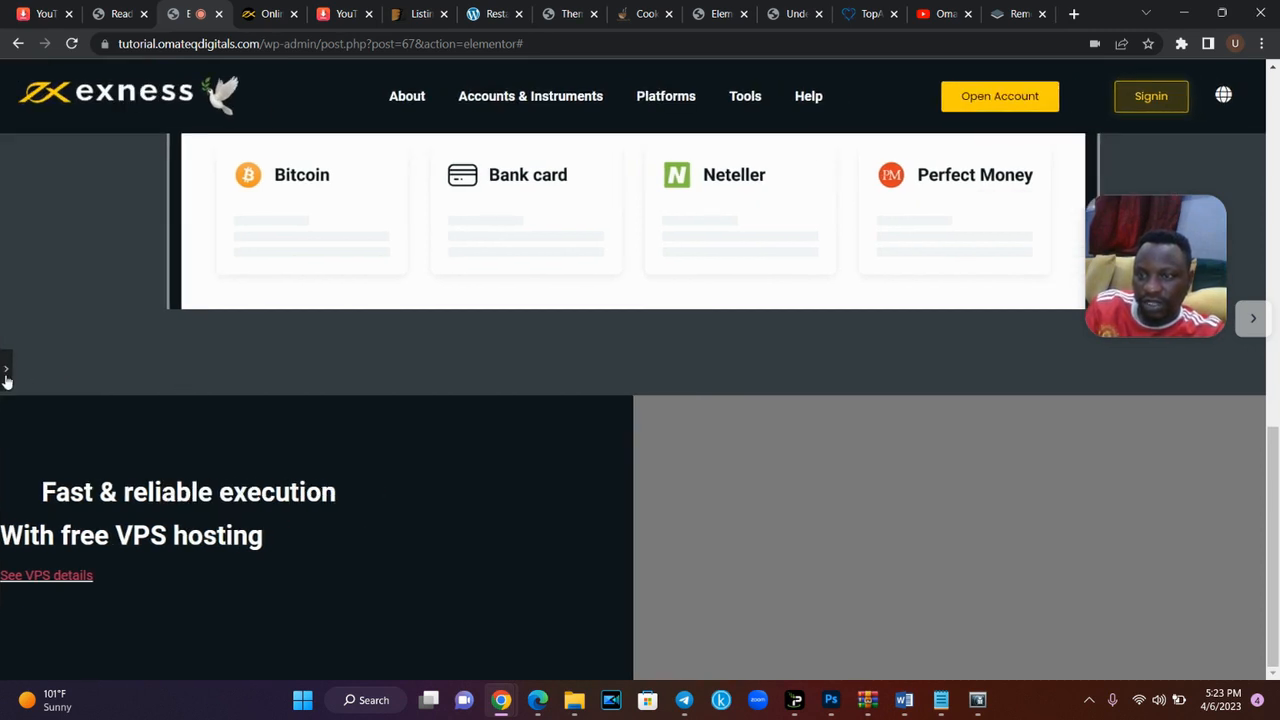
{"action": "left_click", "coordinate": [6, 372]}
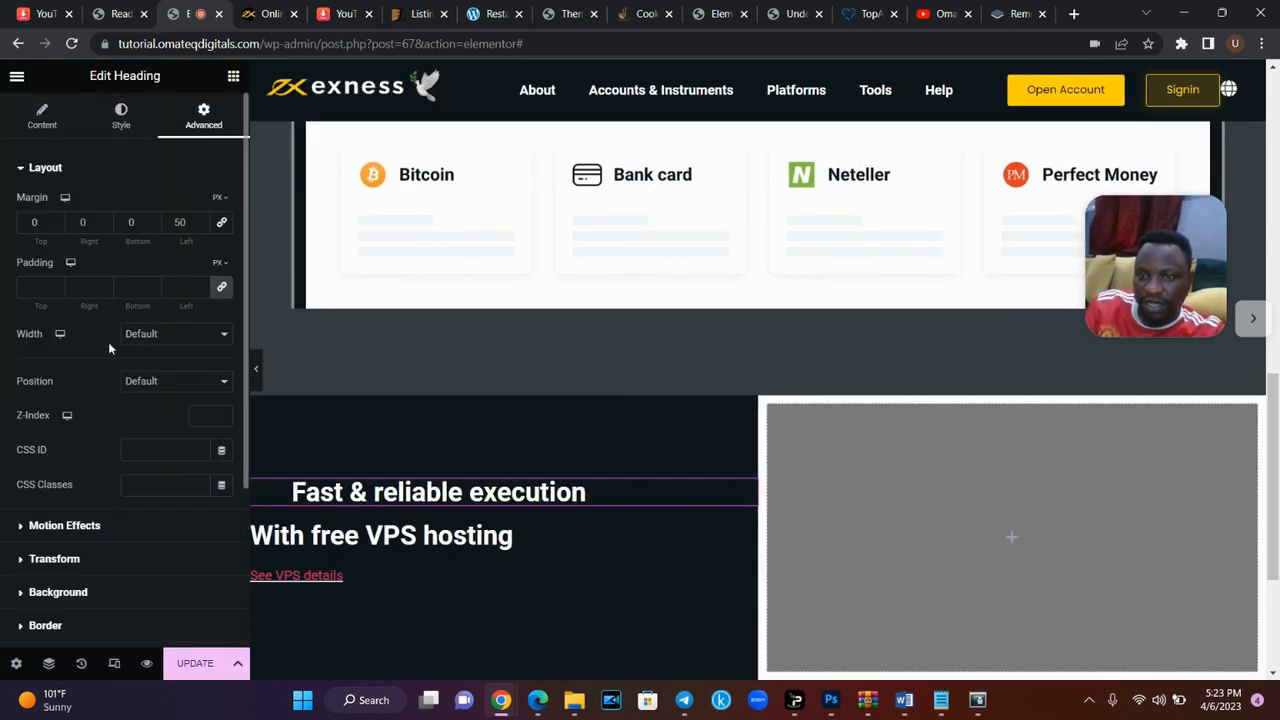
- Increase the "Fast & reliable execution" heading's left margin to 100 px and preview the page at full width
{"action": "key", "text": "BackSpace"}
{"action": "key", "text": "BackSpace"}
{"action": "type", "text": "80"}
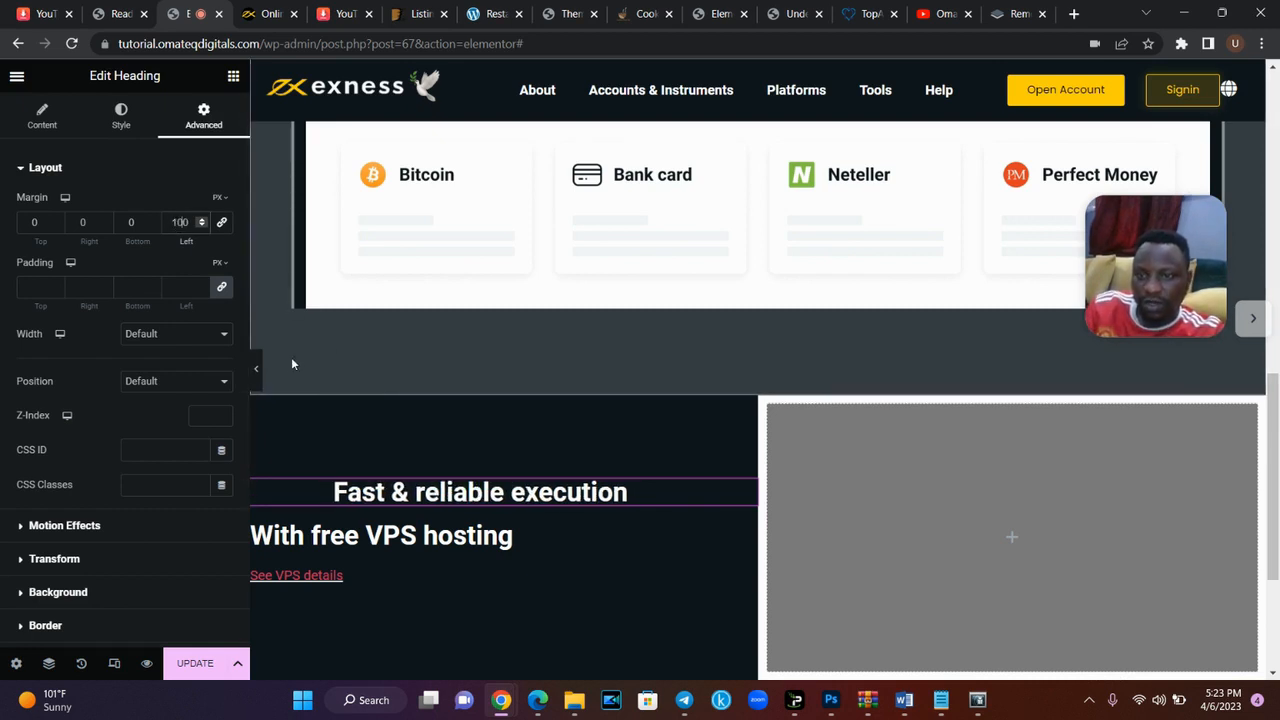
{"action": "left_click", "coordinate": [256, 378]}
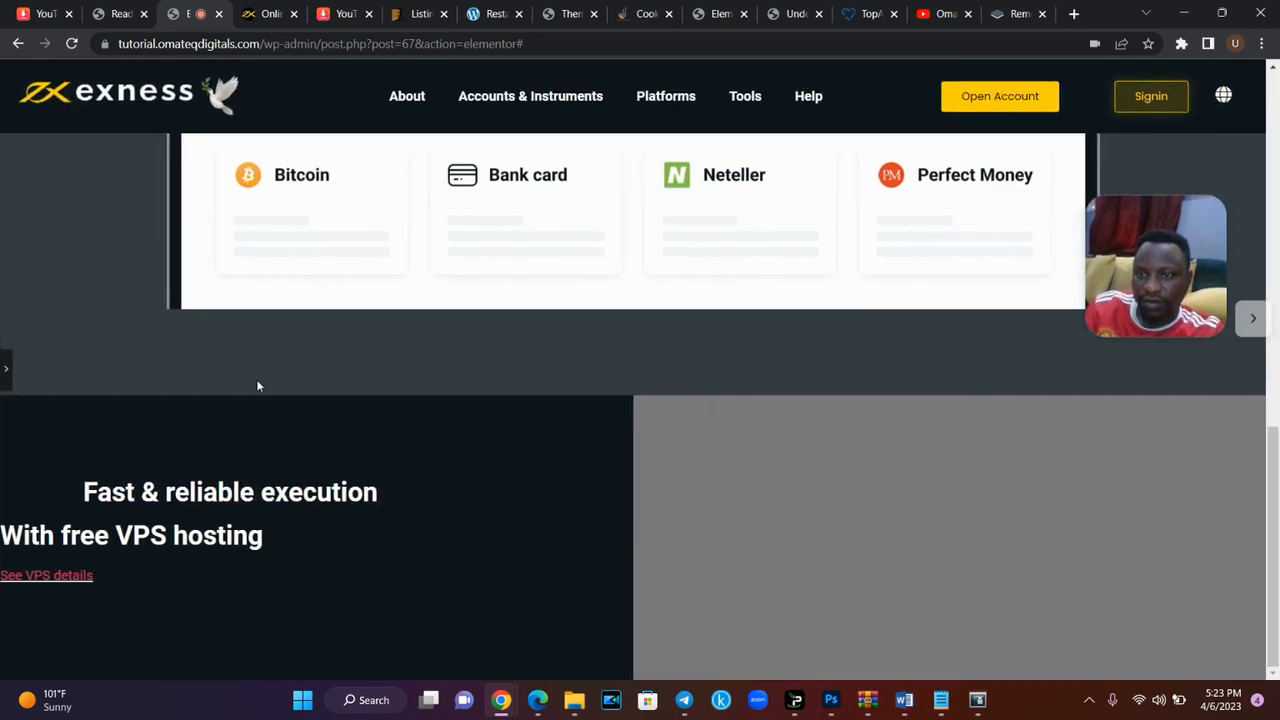
{"action": "left_click", "coordinate": [4, 370]}
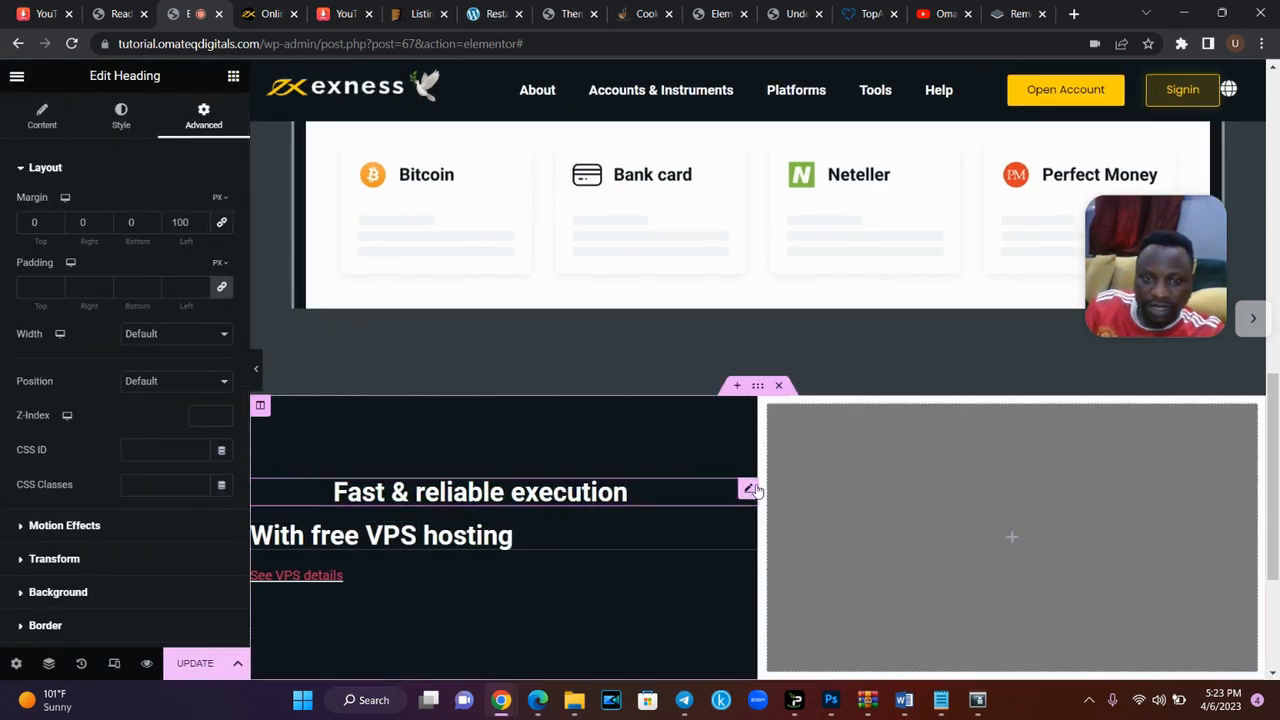
- Unlink the padding values of the "Fast & reliable execution" heading and set its bottom padding to 50 px
{"action": "left_click", "coordinate": [222, 287]}
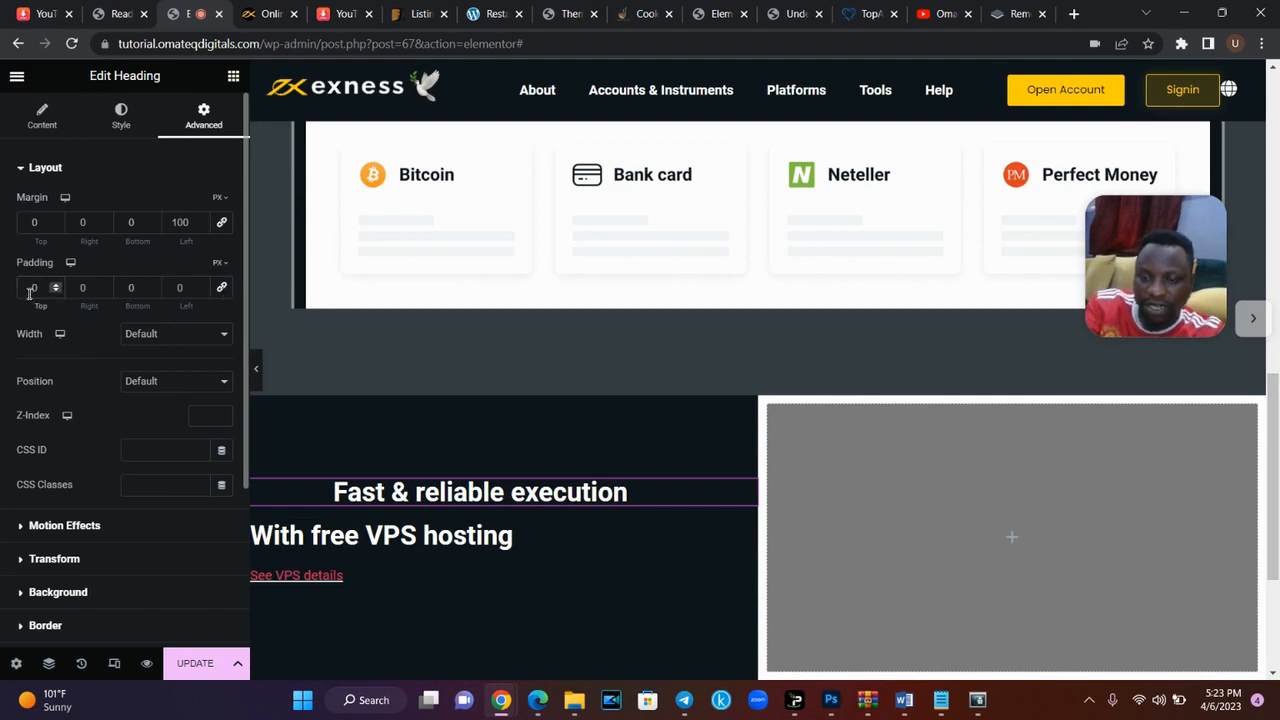
{"action": "left_click", "coordinate": [131, 288]}
{"action": "type", "text": "50"}
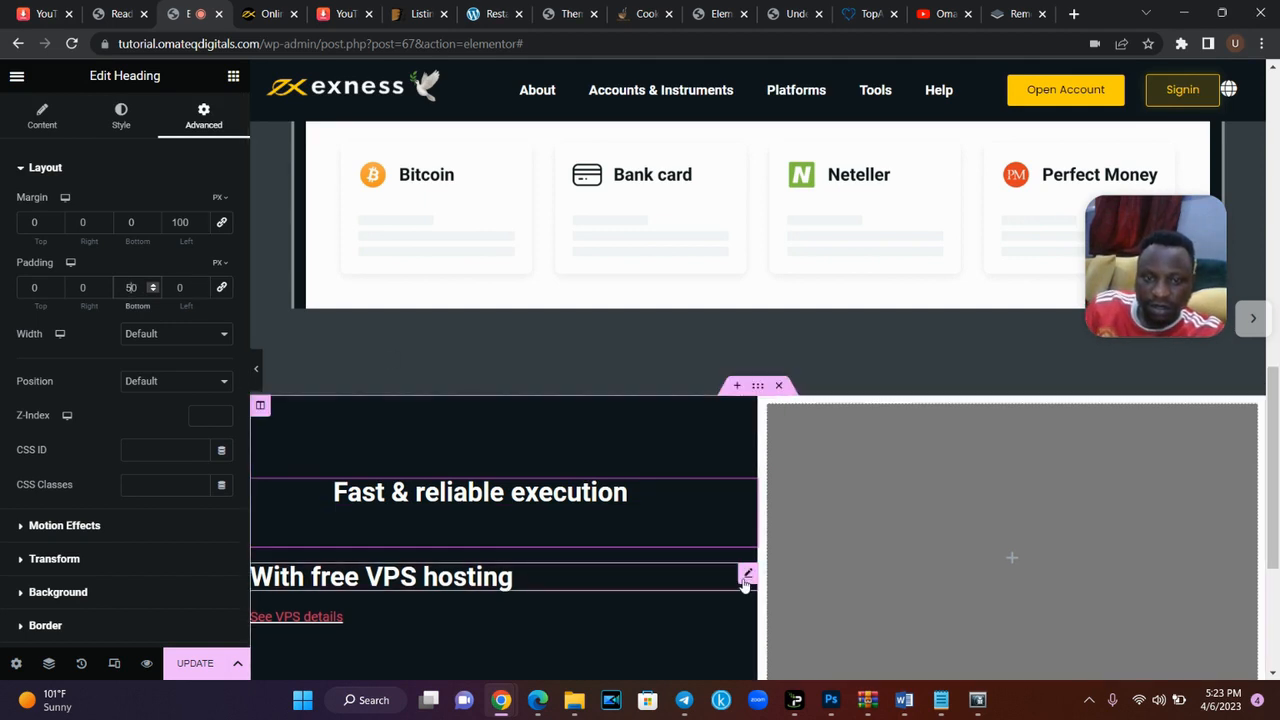
- Give the "With free VPS hosting" heading an unlinked left margin of 100 px and an unlinked bottom padding of 50 px
{"action": "left_click", "coordinate": [745, 578]}
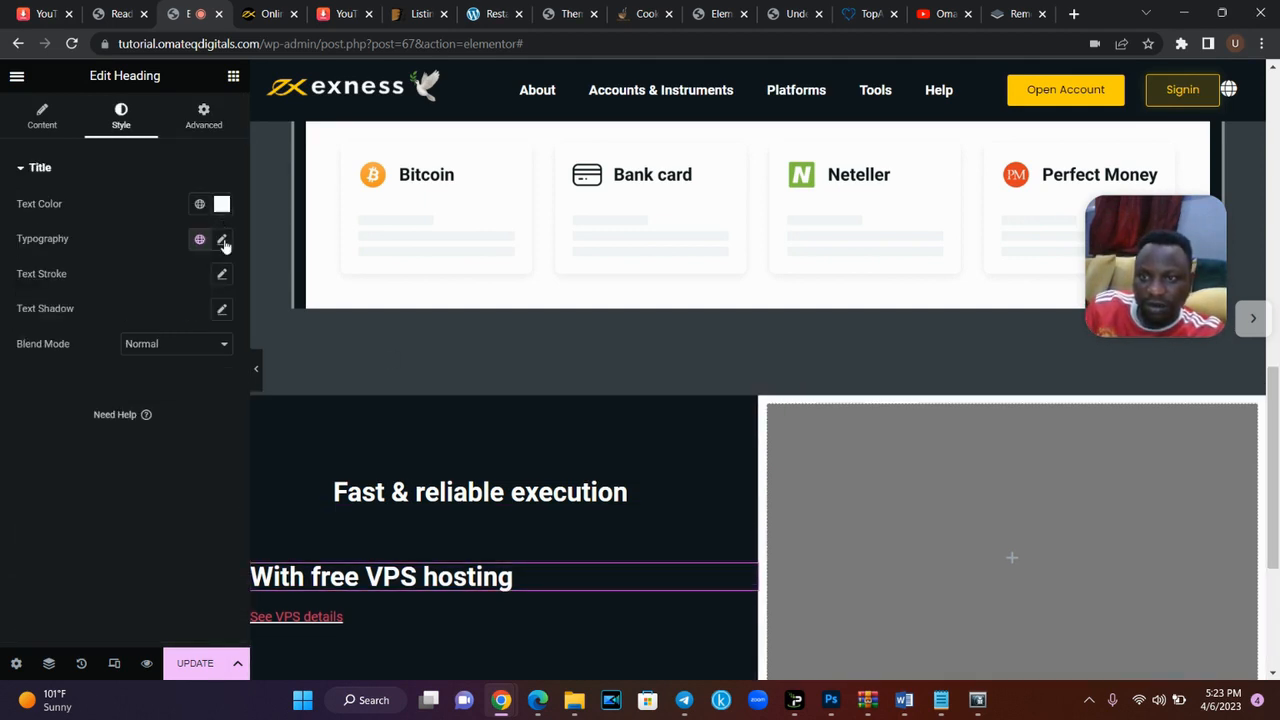
{"action": "left_click", "coordinate": [210, 128]}
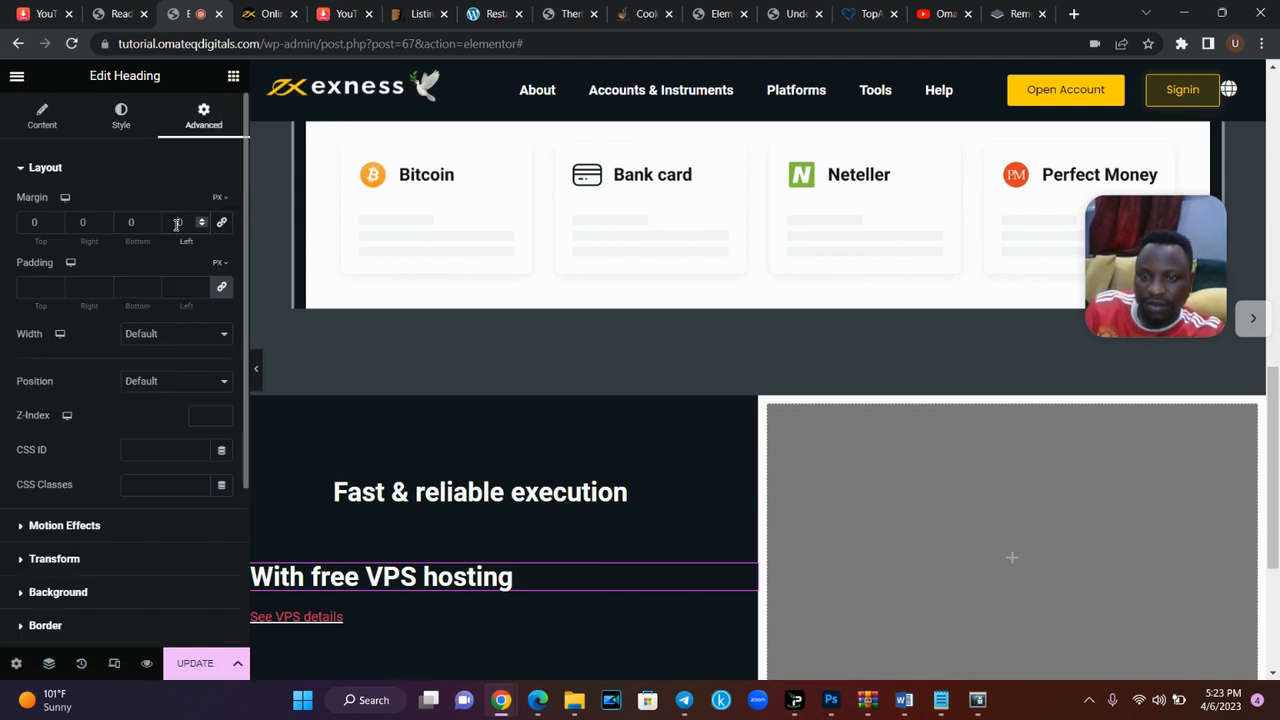
{"action": "left_click", "coordinate": [176, 224]}
{"action": "type", "text": "100"}
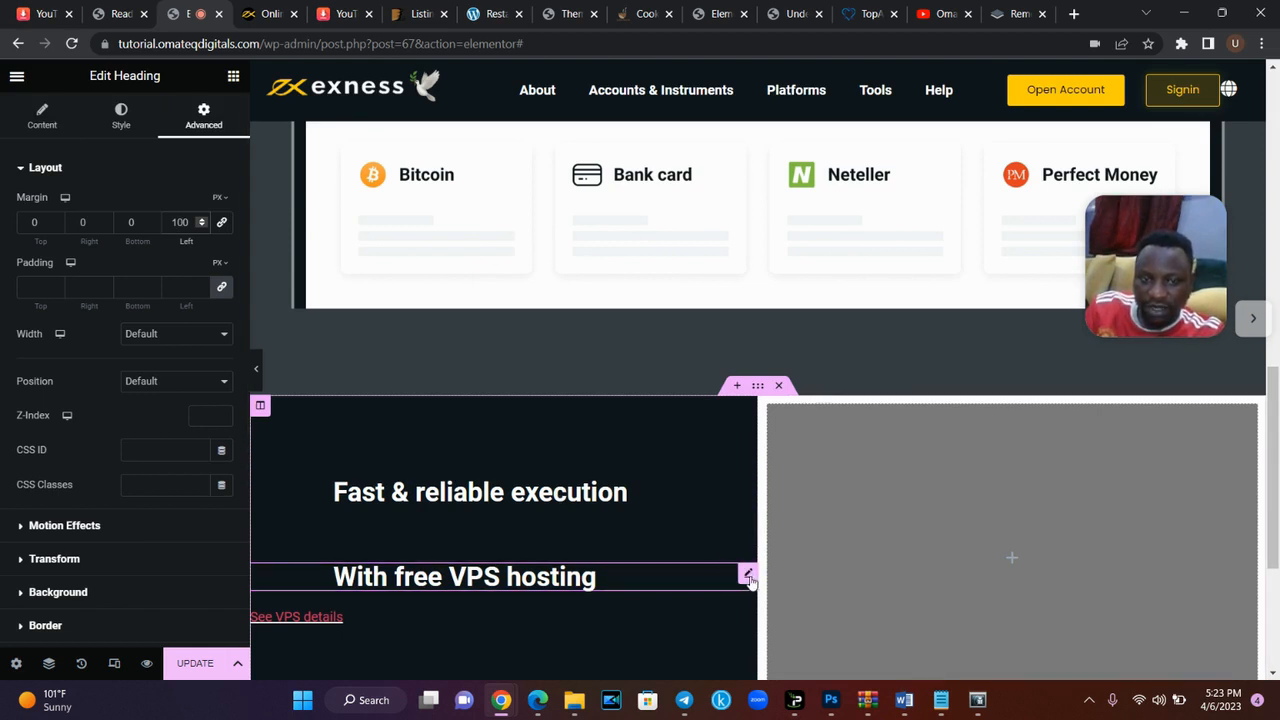
{"action": "left_click", "coordinate": [223, 288]}
{"action": "left_click", "coordinate": [223, 288]}
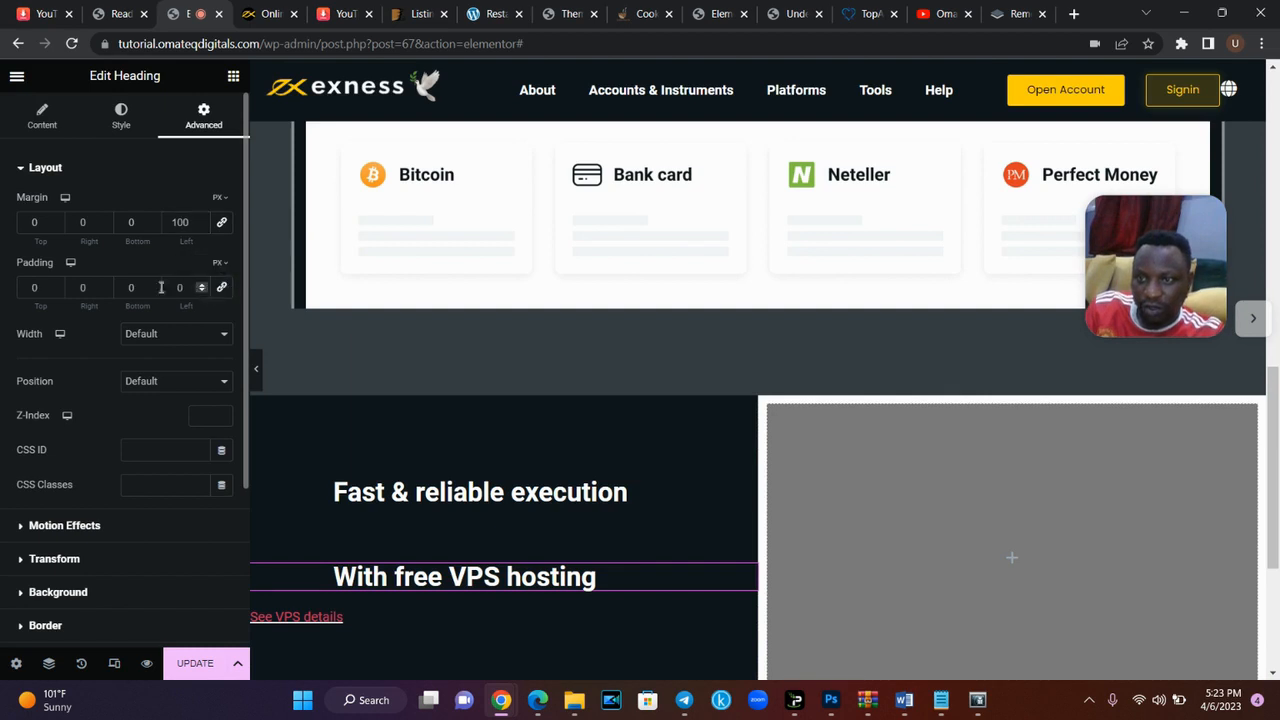
{"action": "type", "text": "5"}
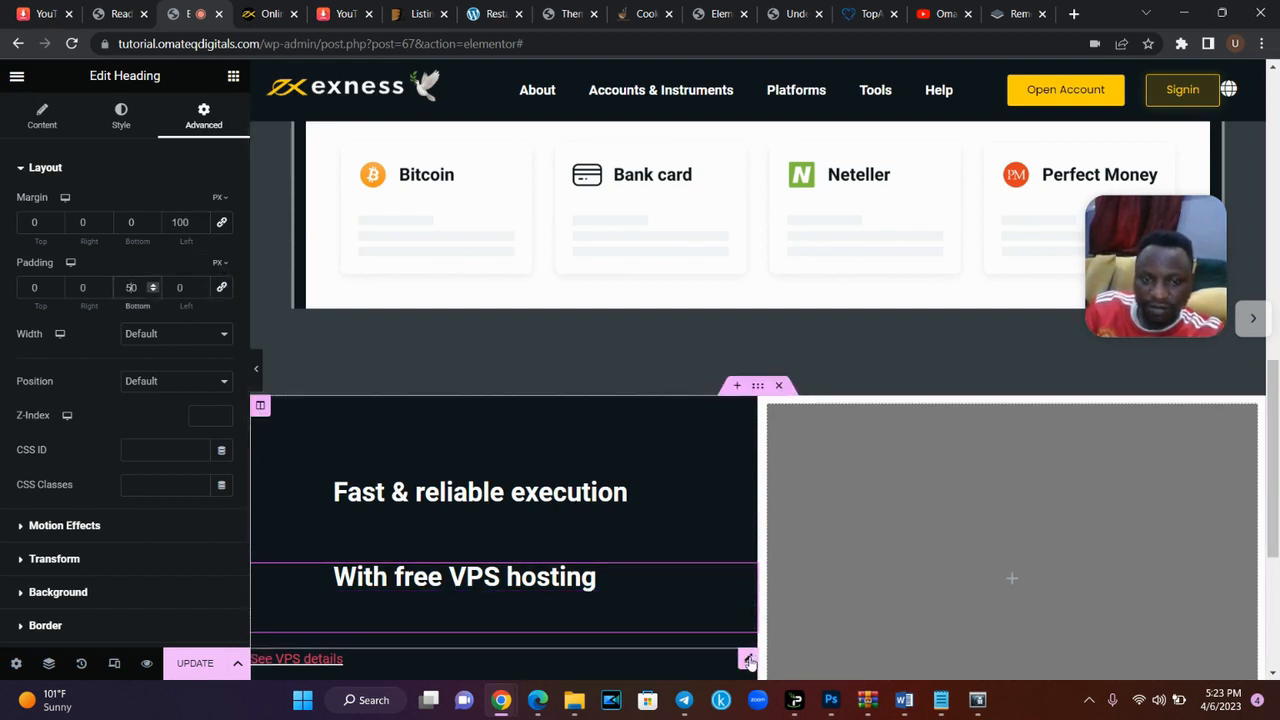
- Unlink the margins of the "See VPS details" text editor and set its left margin to 100 px
{"action": "left_click", "coordinate": [748, 661]}
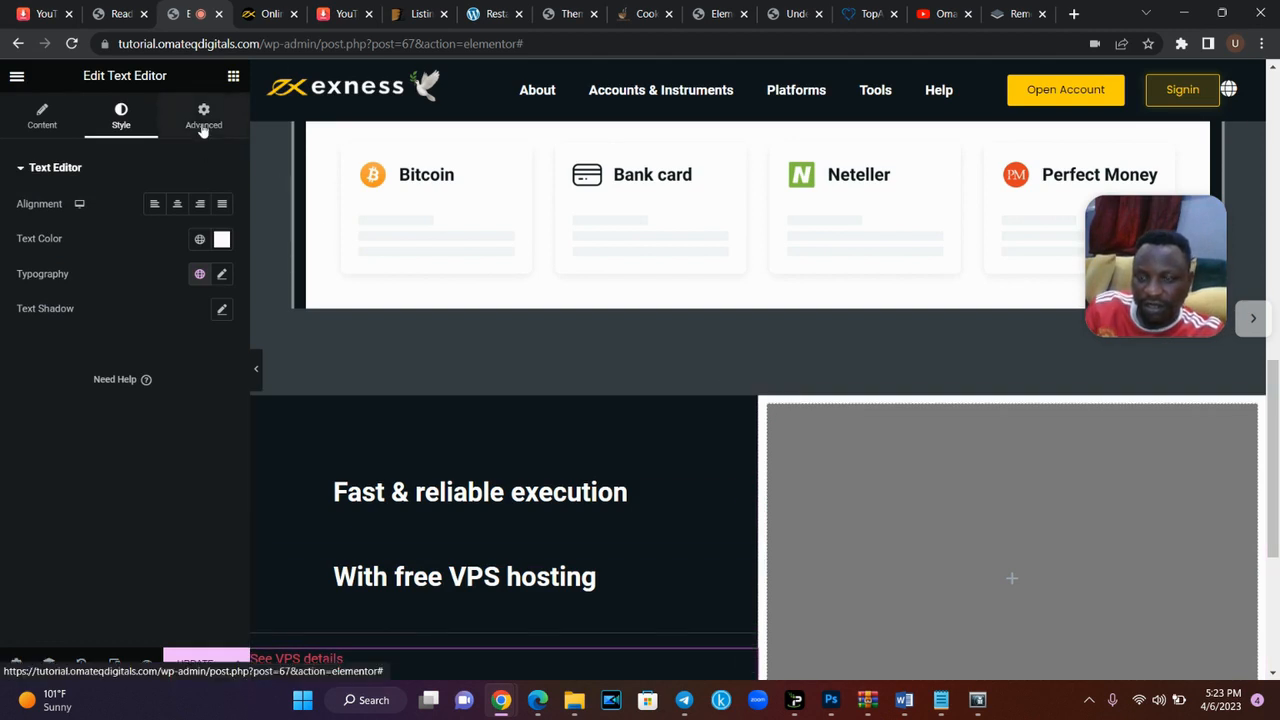
{"action": "left_click", "coordinate": [204, 125]}
{"action": "left_click", "coordinate": [222, 227]}
{"action": "left_click", "coordinate": [175, 228]}
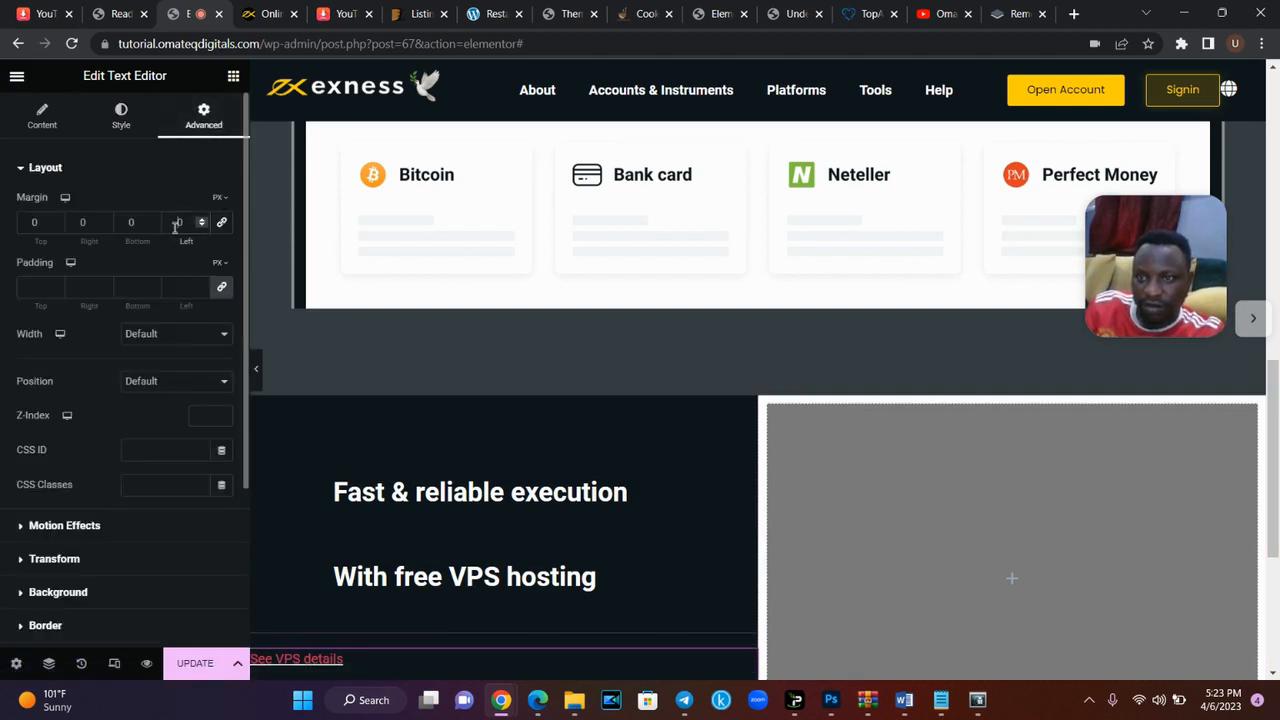
{"action": "type", "text": "100"}
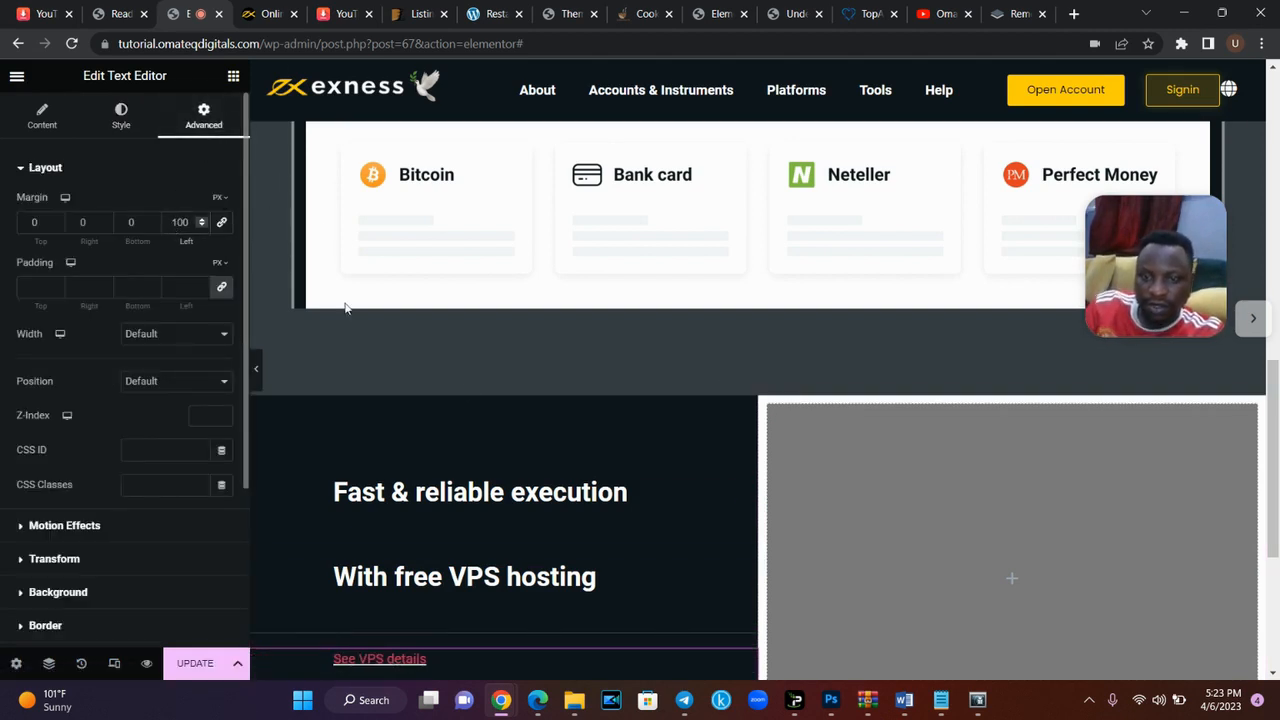
- Set the "Fast & reliable execution" heading's font size to 24 px
{"action": "scroll", "coordinate": [1048, 433], "scroll_direction": "down", "scroll_amount": 2}
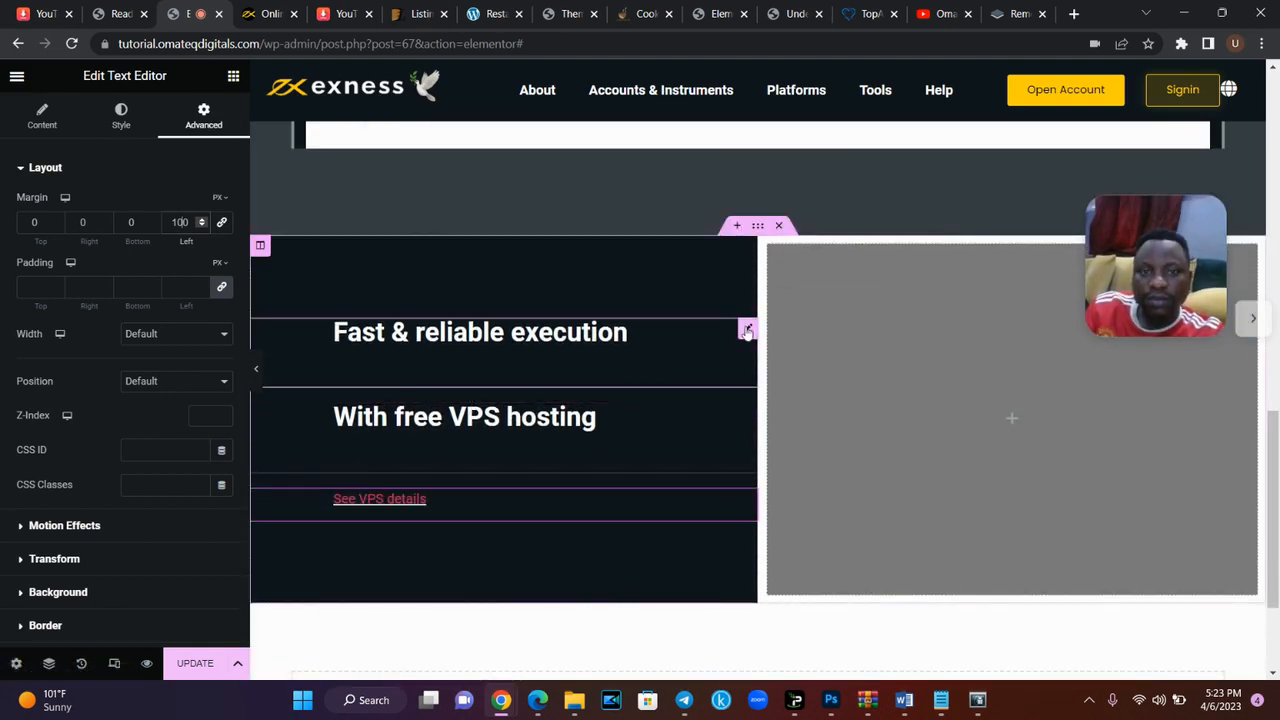
{"action": "left_click", "coordinate": [748, 333]}
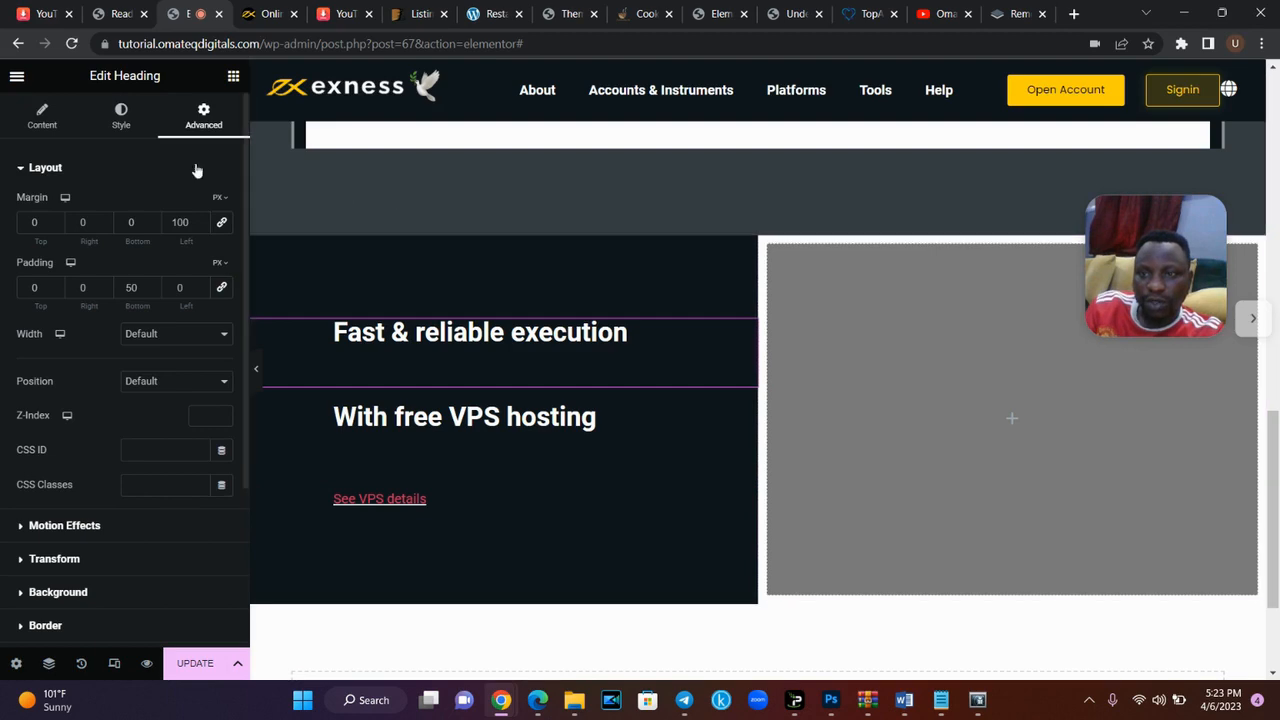
{"action": "left_click", "coordinate": [121, 115]}
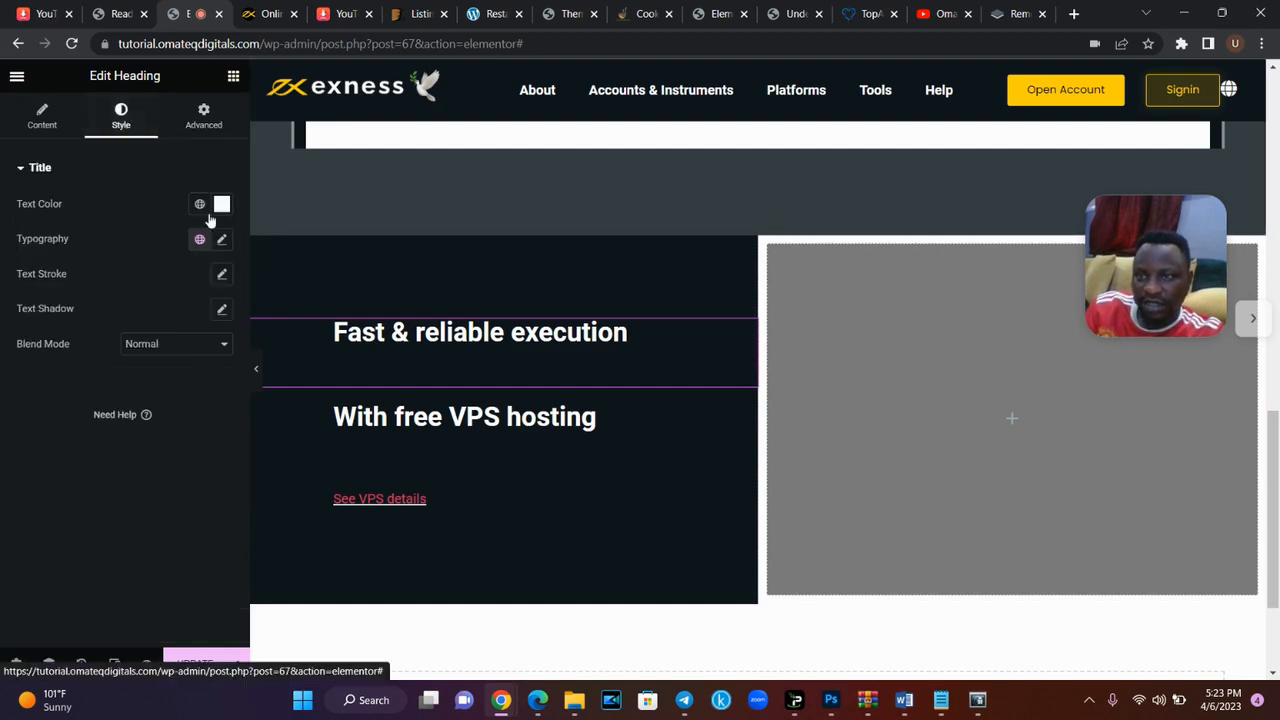
{"action": "key", "text": "ctrl+Tab"}
{"action": "key", "text": "ctrl+shift+Tab"}
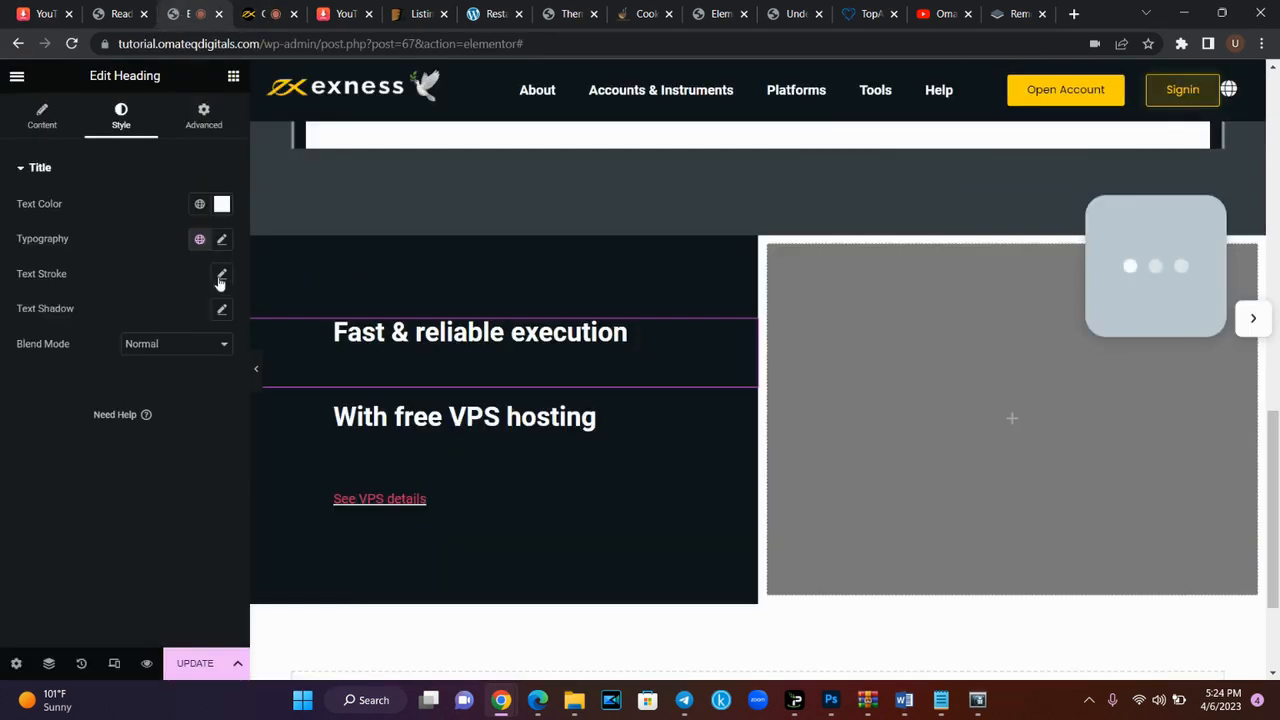
{"action": "left_click", "coordinate": [222, 240]}
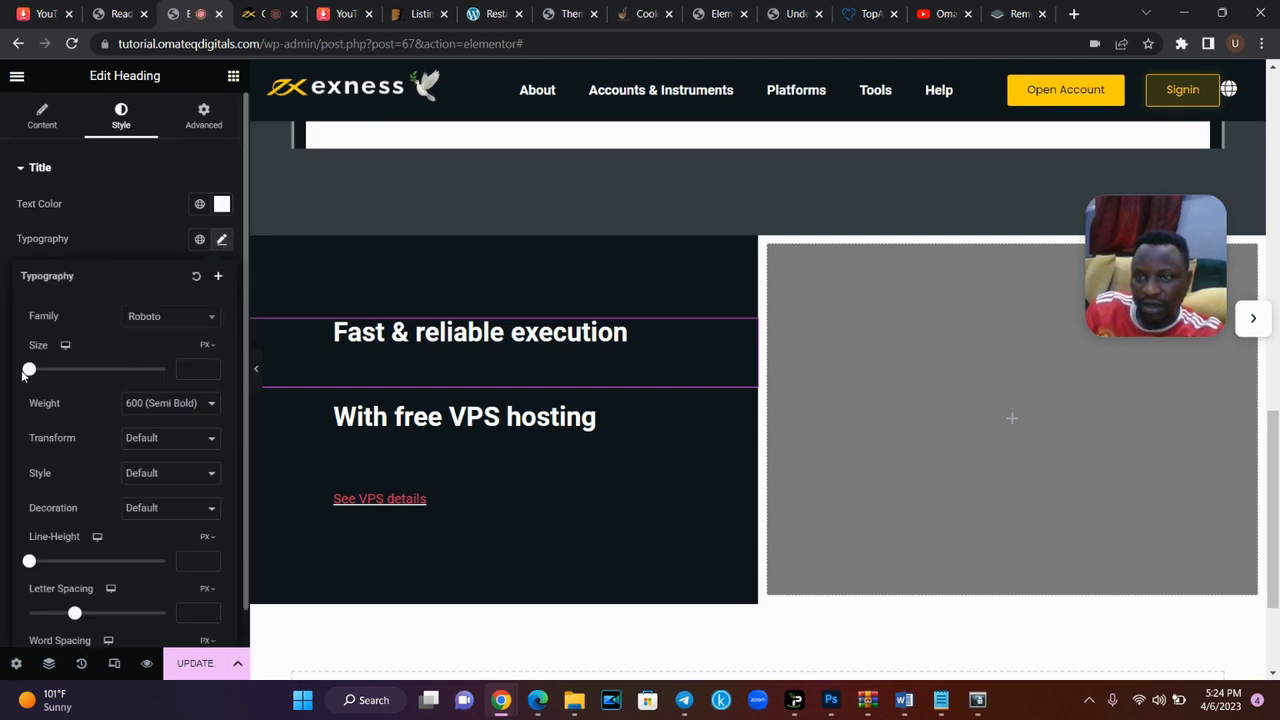
{"action": "left_click_drag", "start_coordinate": [31, 371], "coordinate": [45, 378]}
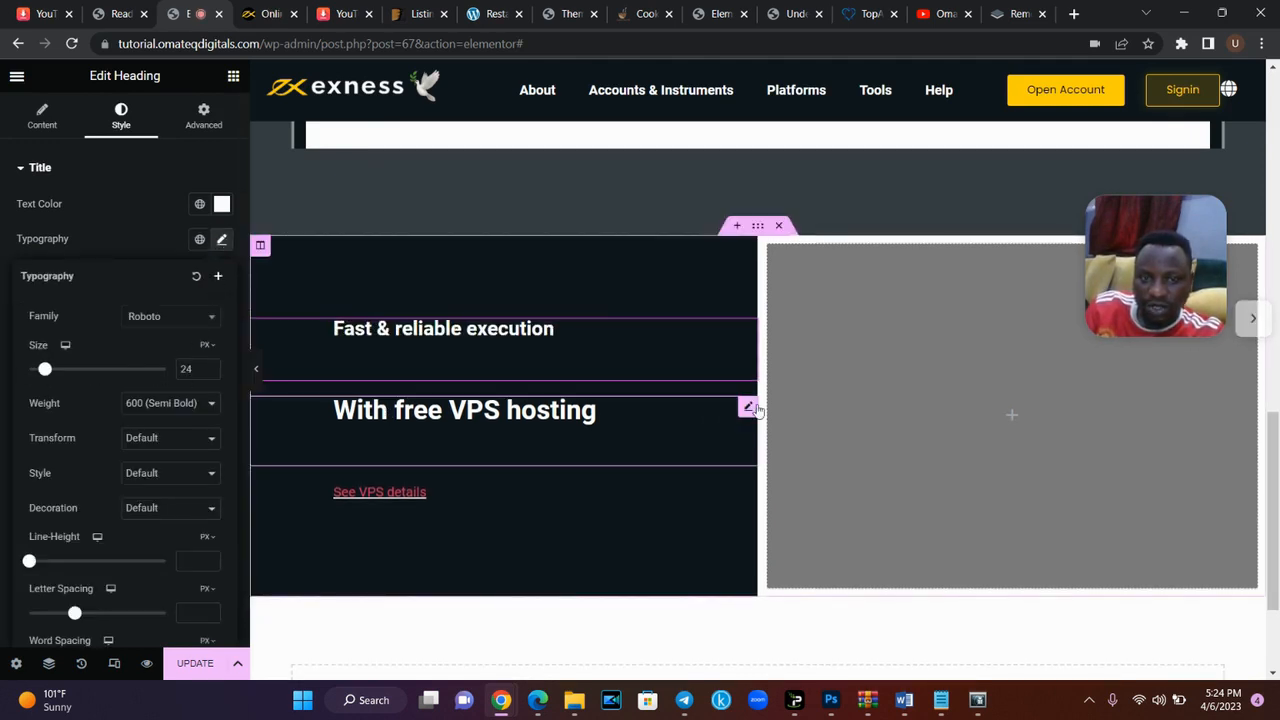
- Set the "With free VPS hosting" heading's font size to 24 px
{"action": "left_click", "coordinate": [750, 408]}
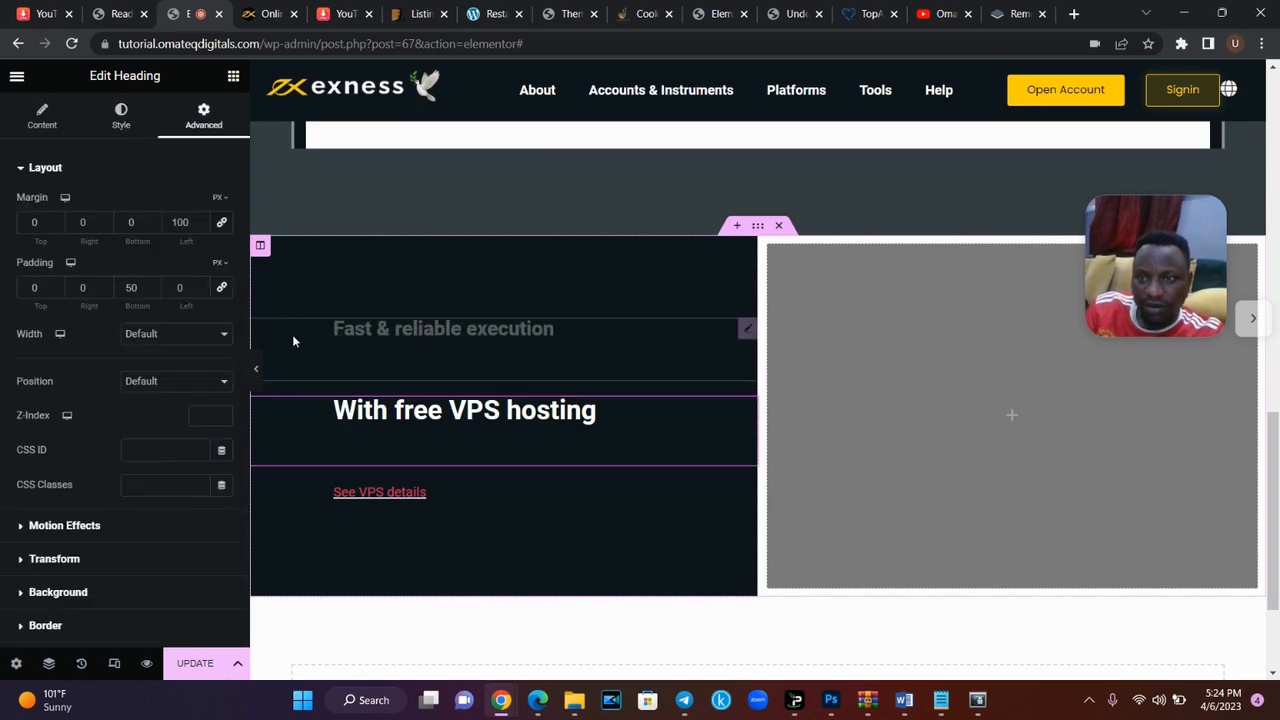
{"action": "left_click", "coordinate": [131, 126]}
{"action": "left_click", "coordinate": [222, 239]}
{"action": "left_click", "coordinate": [199, 370]}
{"action": "type", "text": "2"}
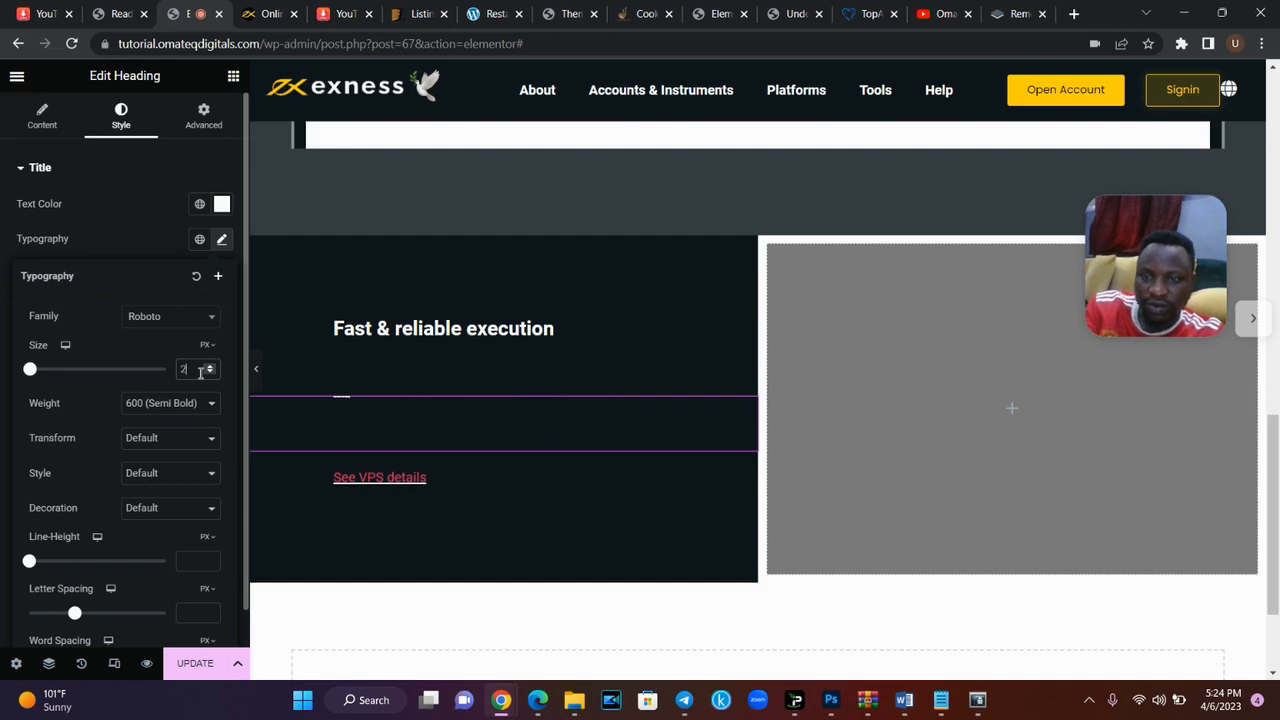
{"action": "type", "text": "4"}
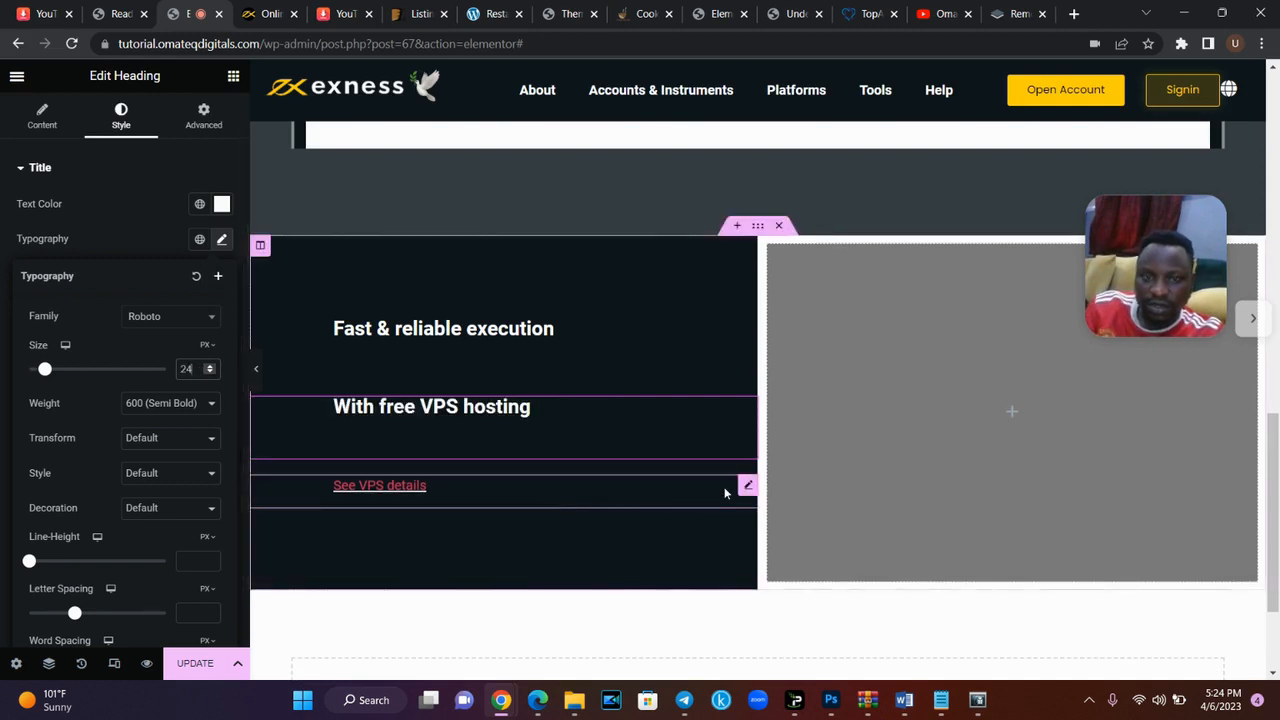
- Unlink the padding values of the "See VPS details" text editor and set its font size to 24 px
{"action": "left_click", "coordinate": [740, 487]}
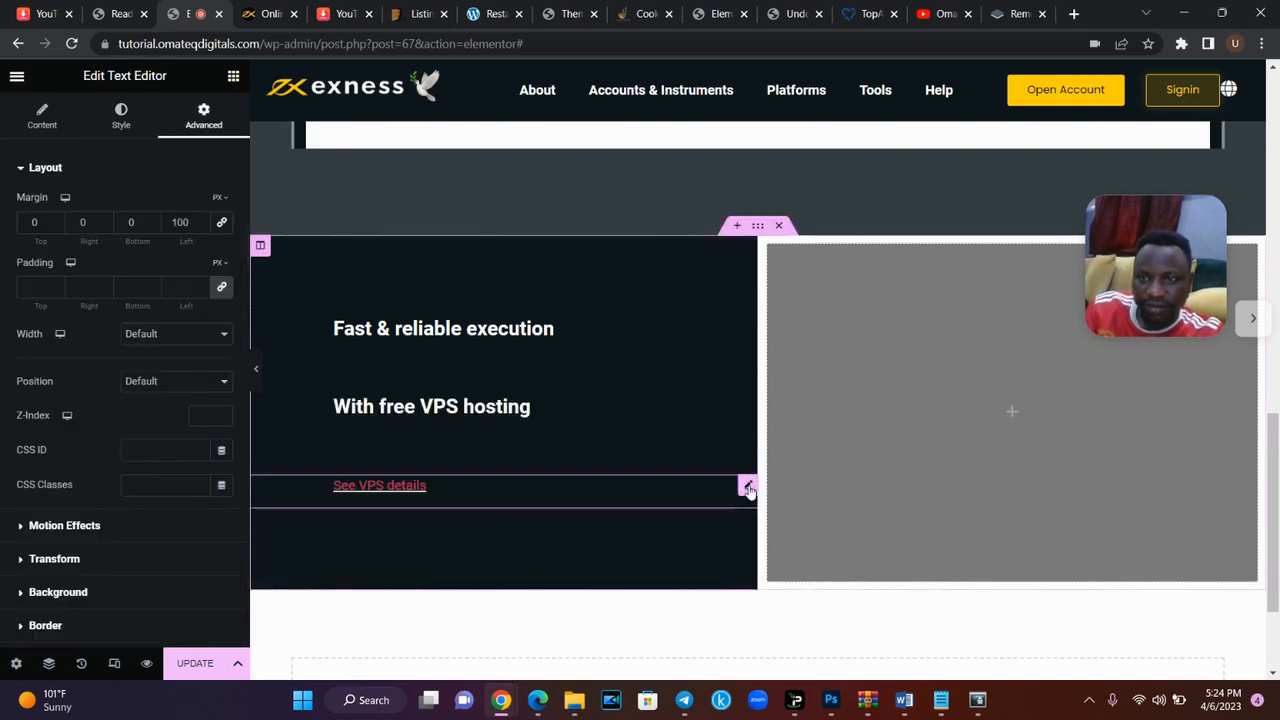
{"action": "left_click", "coordinate": [222, 287]}
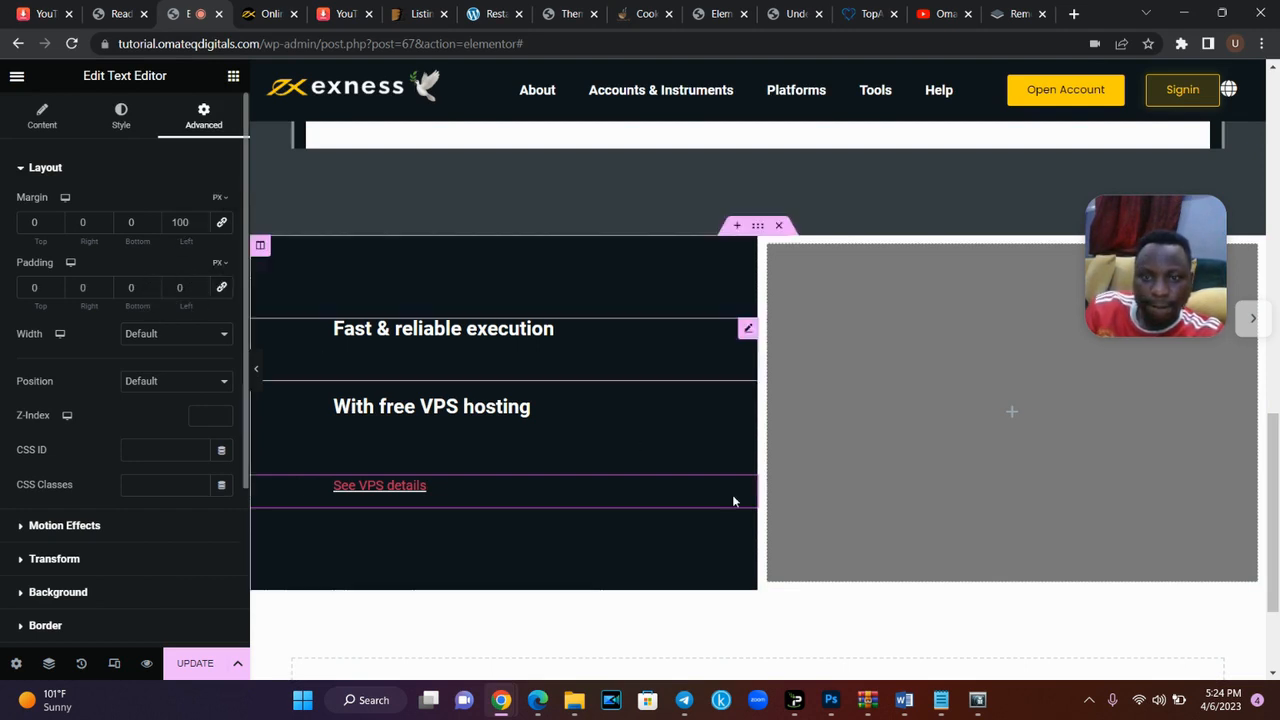
{"action": "left_click", "coordinate": [122, 130]}
{"action": "left_click", "coordinate": [222, 273]}
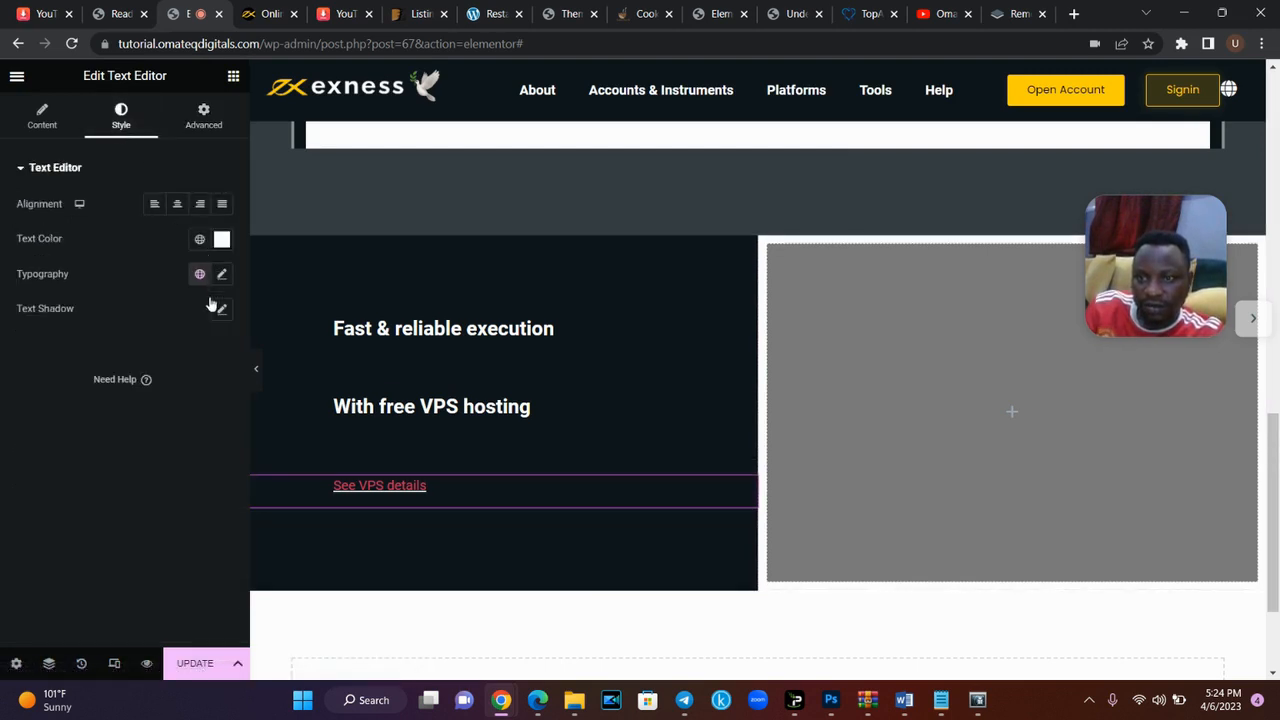
{"action": "left_click", "coordinate": [193, 404]}
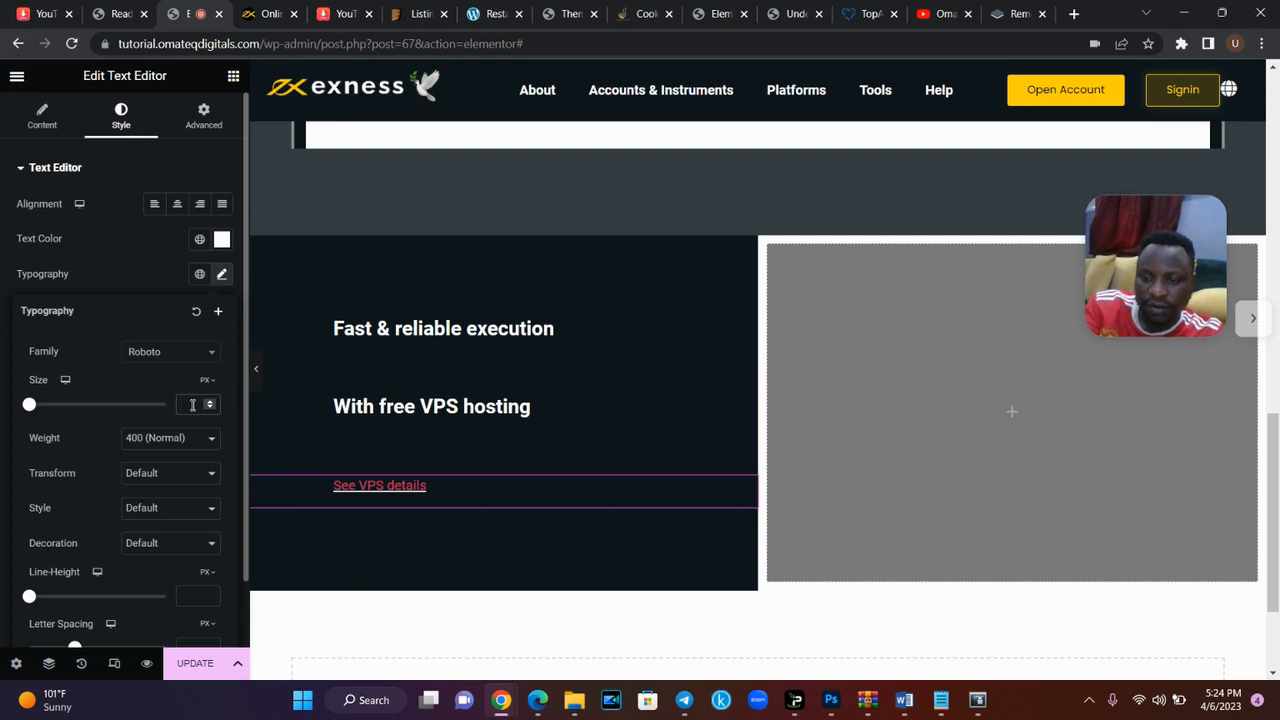
{"action": "type", "text": "24"}
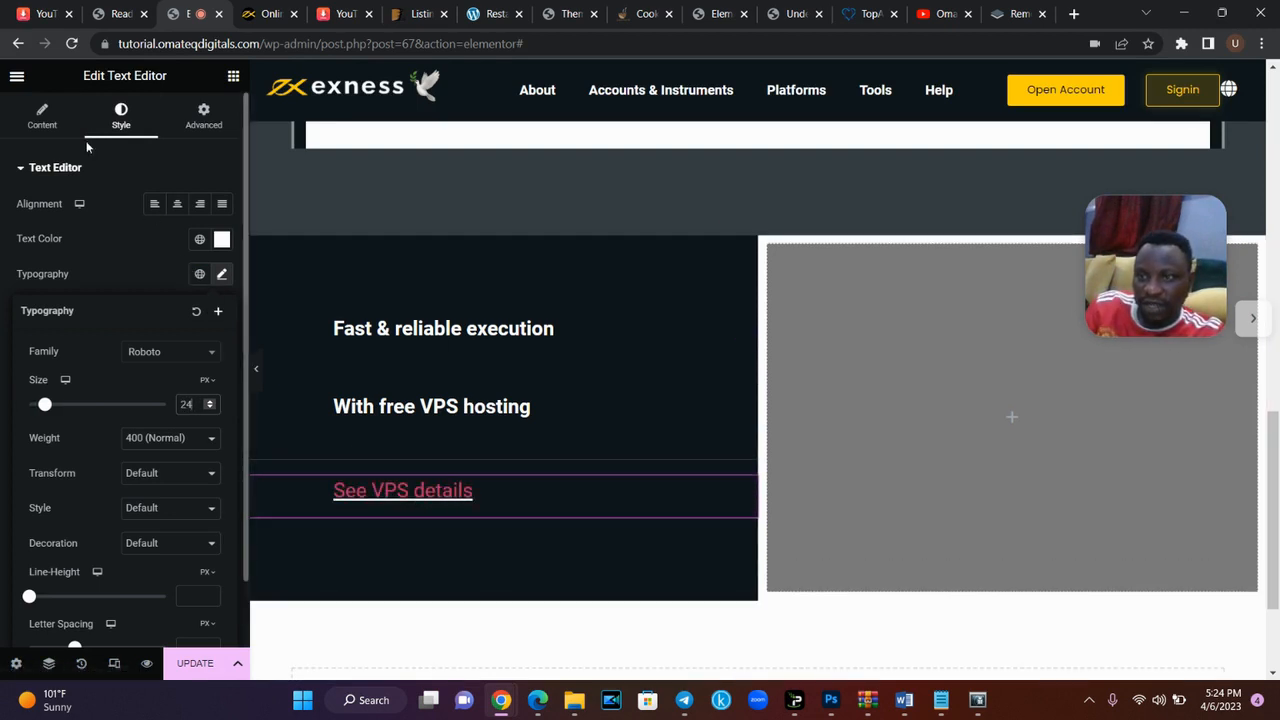
{"action": "left_click", "coordinate": [116, 228]}
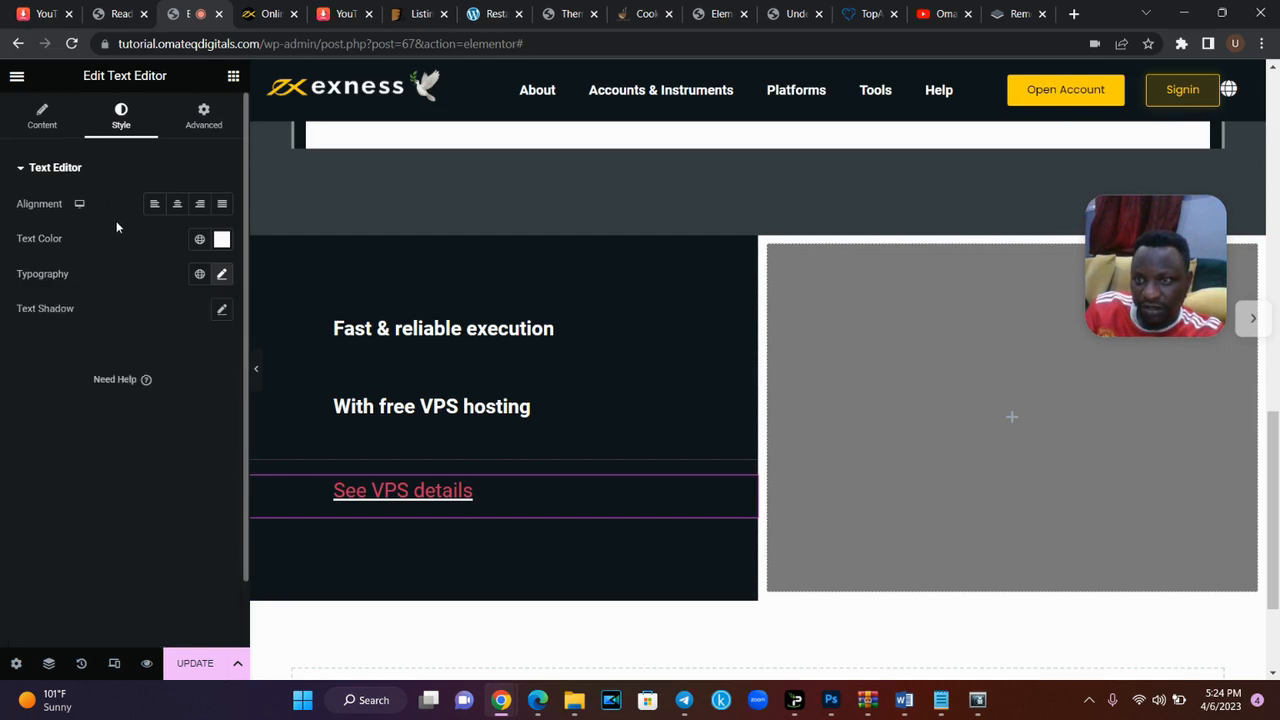
- Set the text color of the "See VPS details" text editor to #954F4F and open its content for editing
{"action": "left_click", "coordinate": [220, 244]}
{"action": "mouse_move", "coordinate": [174, 363]}
{"action": "left_mouse_down"}
{"action": "mouse_move", "coordinate": [186, 334]}
{"action": "mouse_move", "coordinate": [161, 402]}
{"action": "mouse_move", "coordinate": [49, 337]}
{"action": "mouse_move", "coordinate": [100, 377]}
{"action": "mouse_move", "coordinate": [163, 361]}
{"action": "mouse_move", "coordinate": [168, 372]}
{"action": "mouse_move", "coordinate": [149, 317]}
{"action": "mouse_move", "coordinate": [83, 423]}
{"action": "mouse_move", "coordinate": [120, 358]}
{"action": "left_mouse_up"}
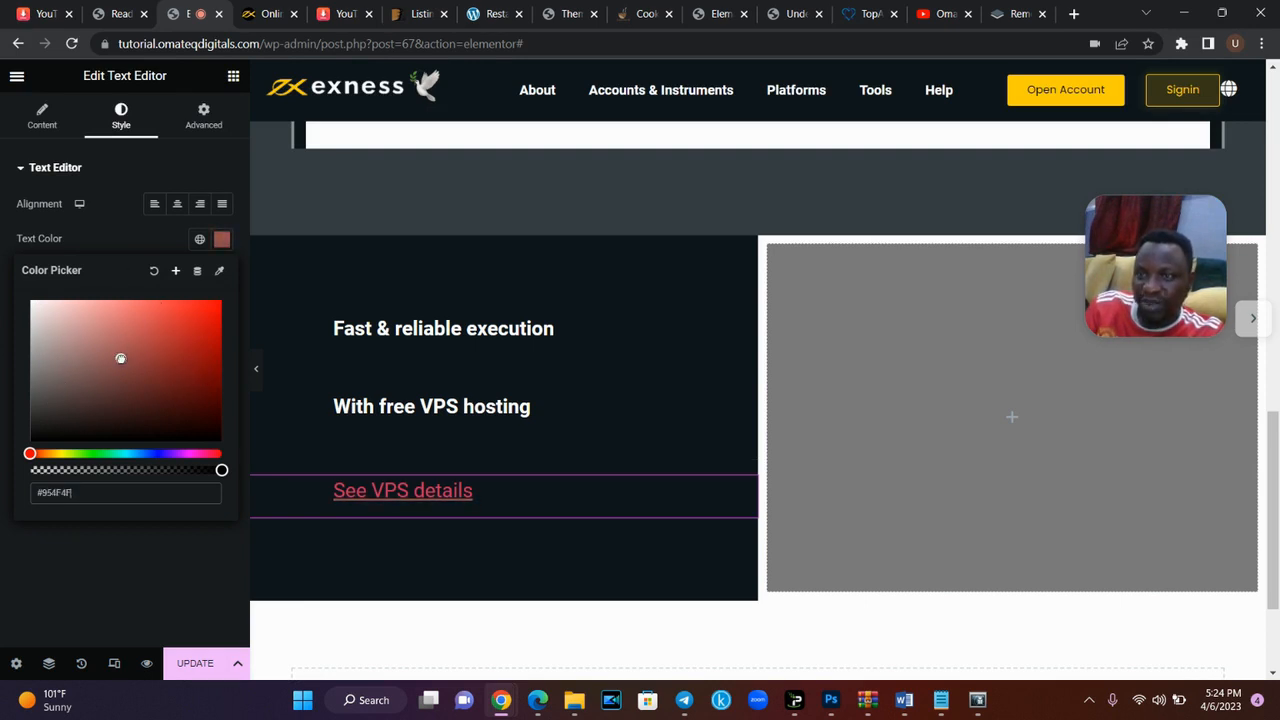
{"action": "left_click", "coordinate": [104, 236]}
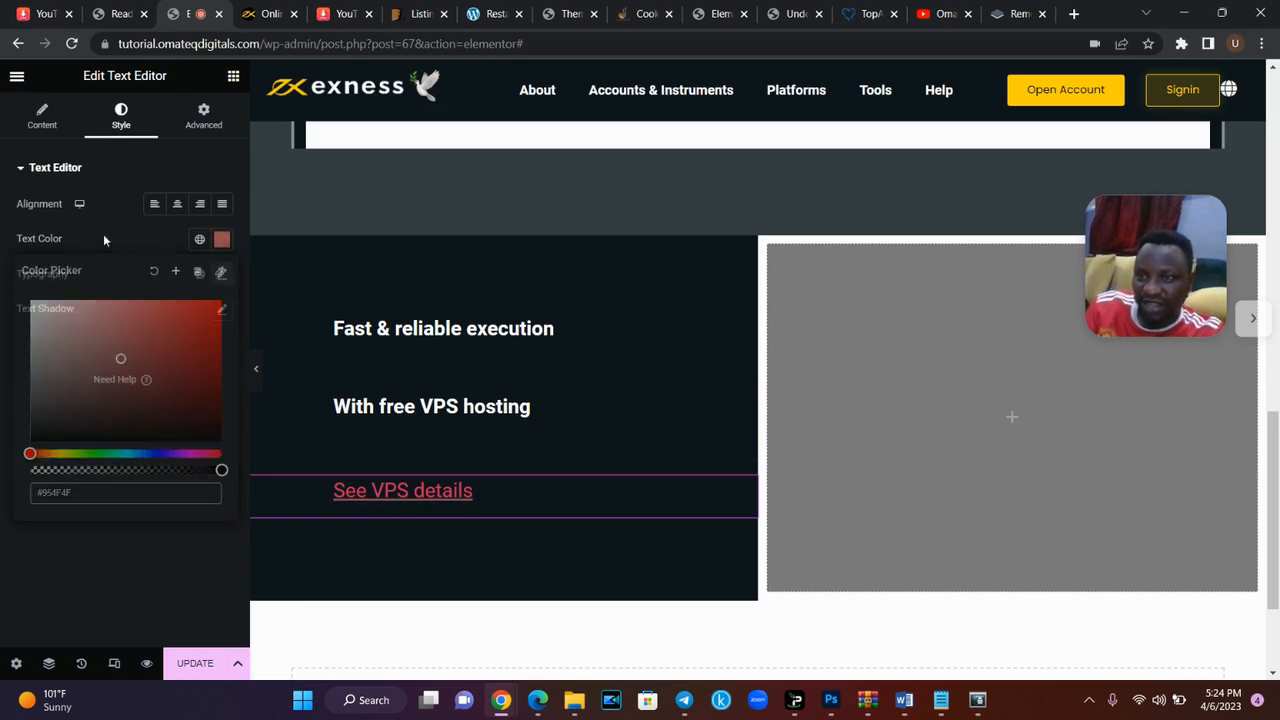
{"action": "left_click", "coordinate": [41, 118]}
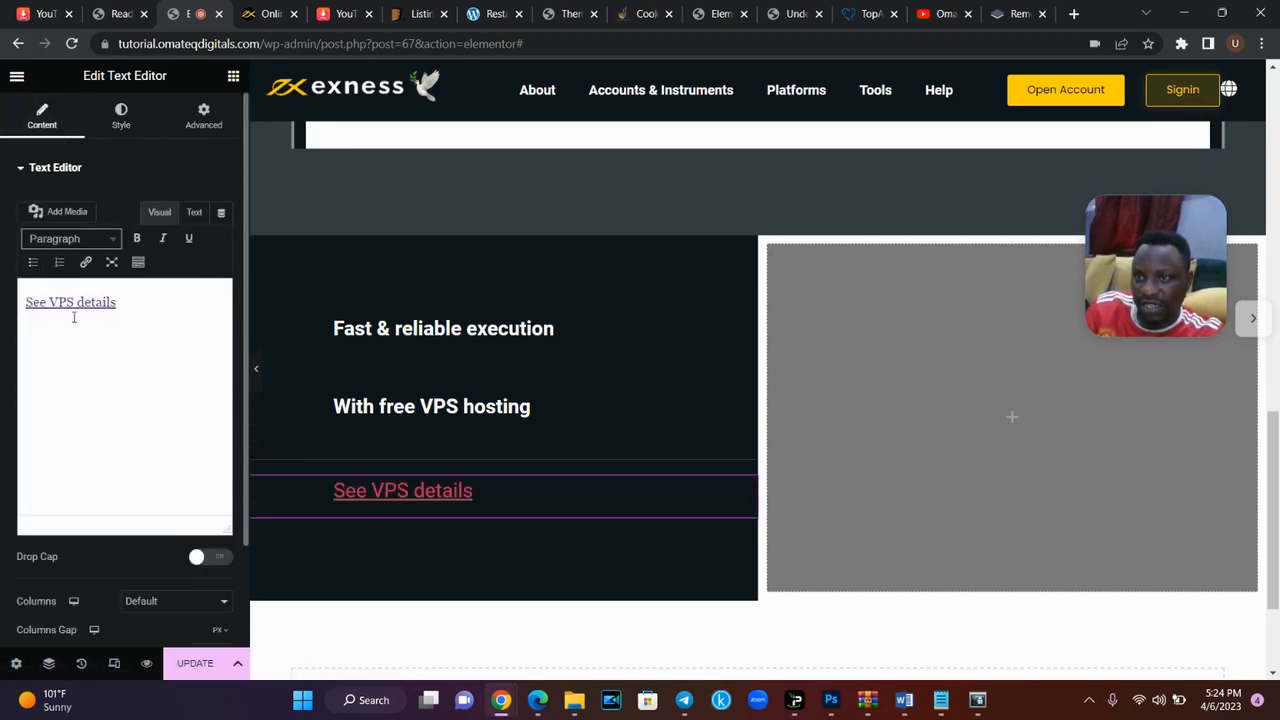
- Wrap the "See VPS details" link text in <b> and </b> tags in the text widget's HTML source
{"action": "left_click", "coordinate": [186, 220]}
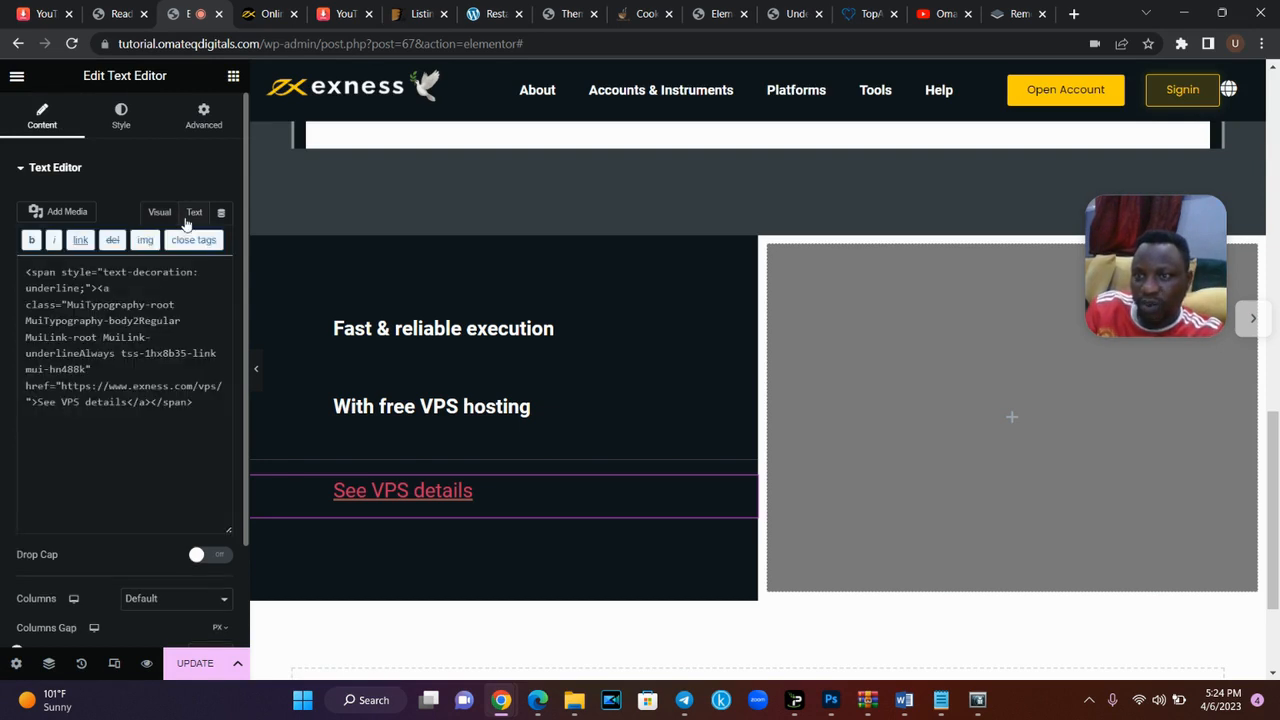
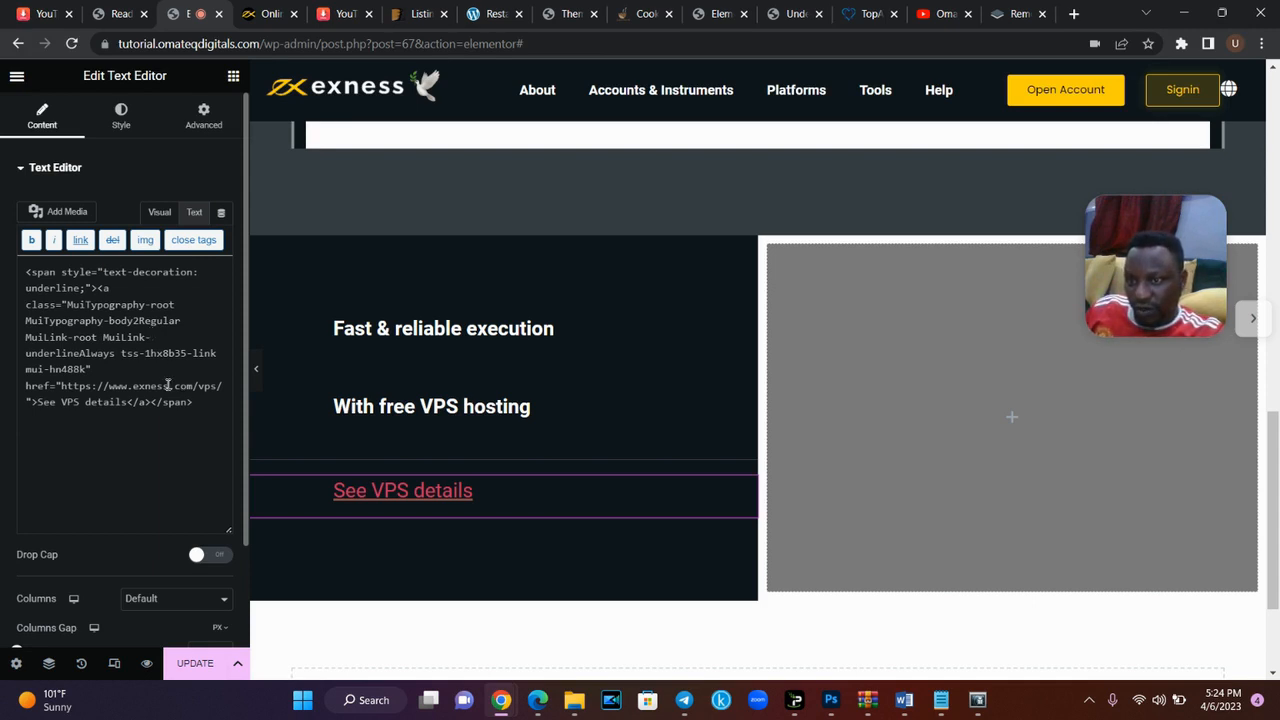
{"action": "left_click", "coordinate": [38, 401]}
{"action": "type", "text": "<"}
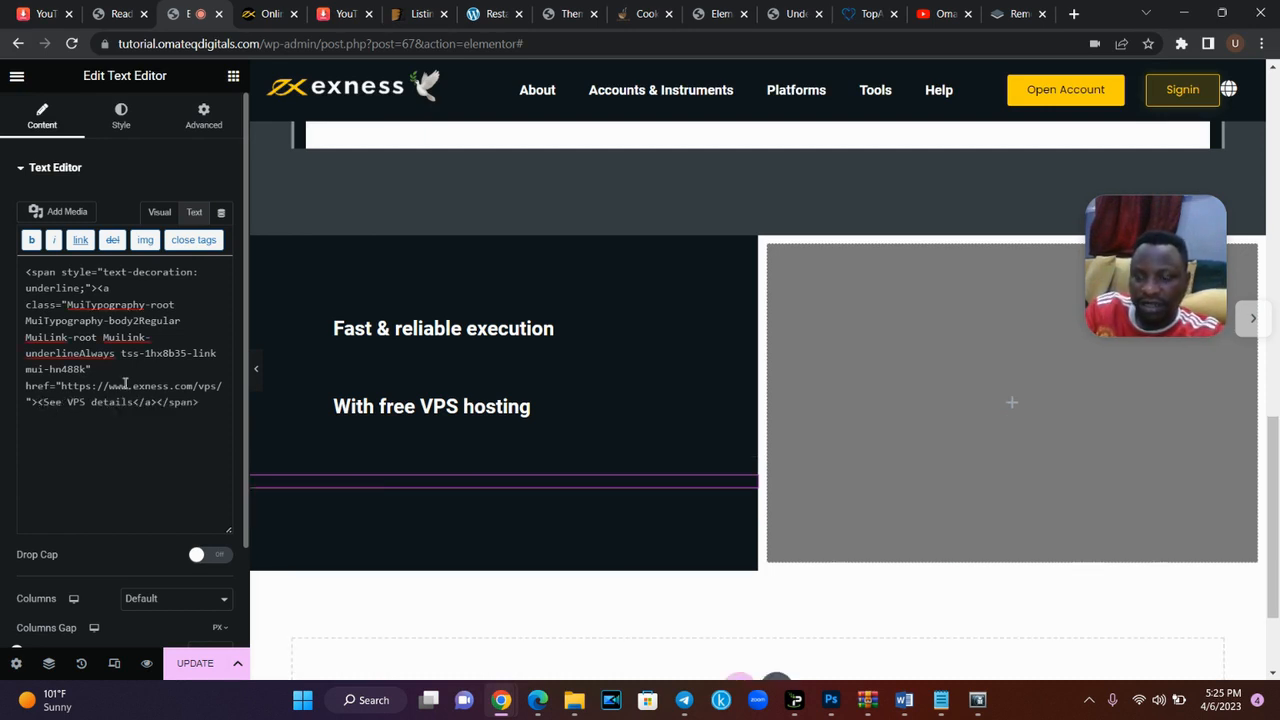
{"action": "type", "text": "b"}
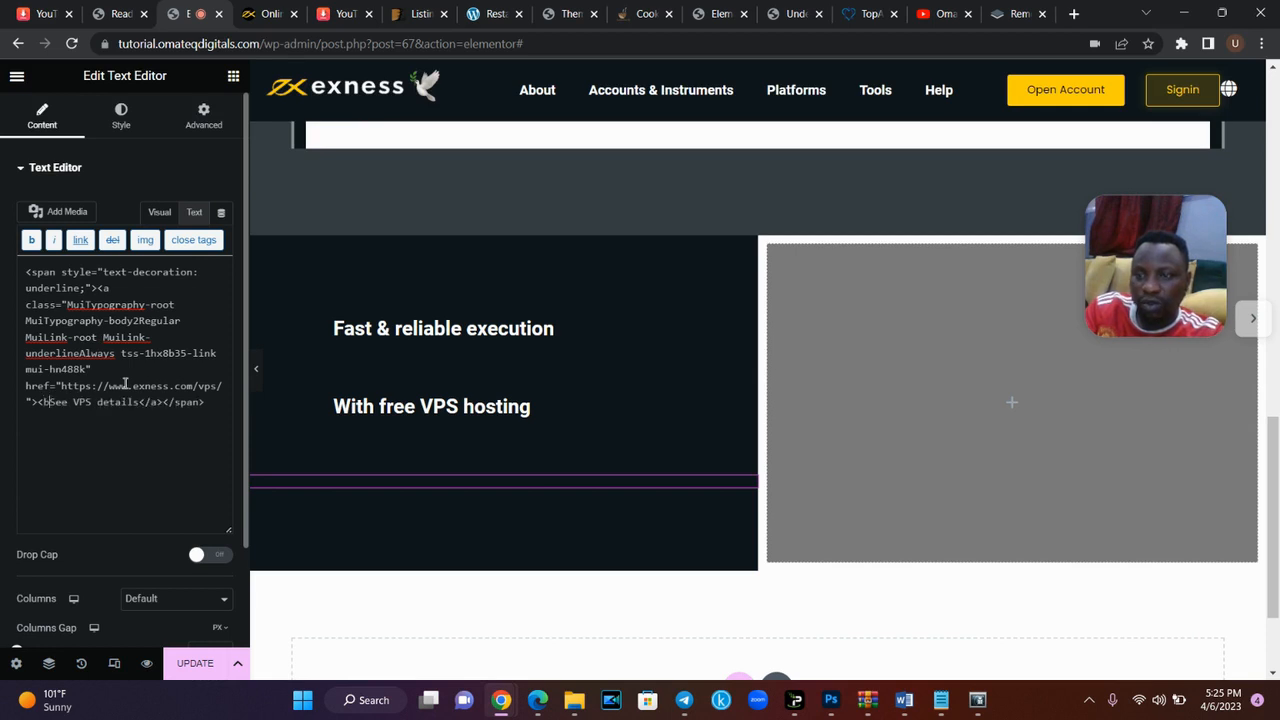
{"action": "type", "text": ">"}
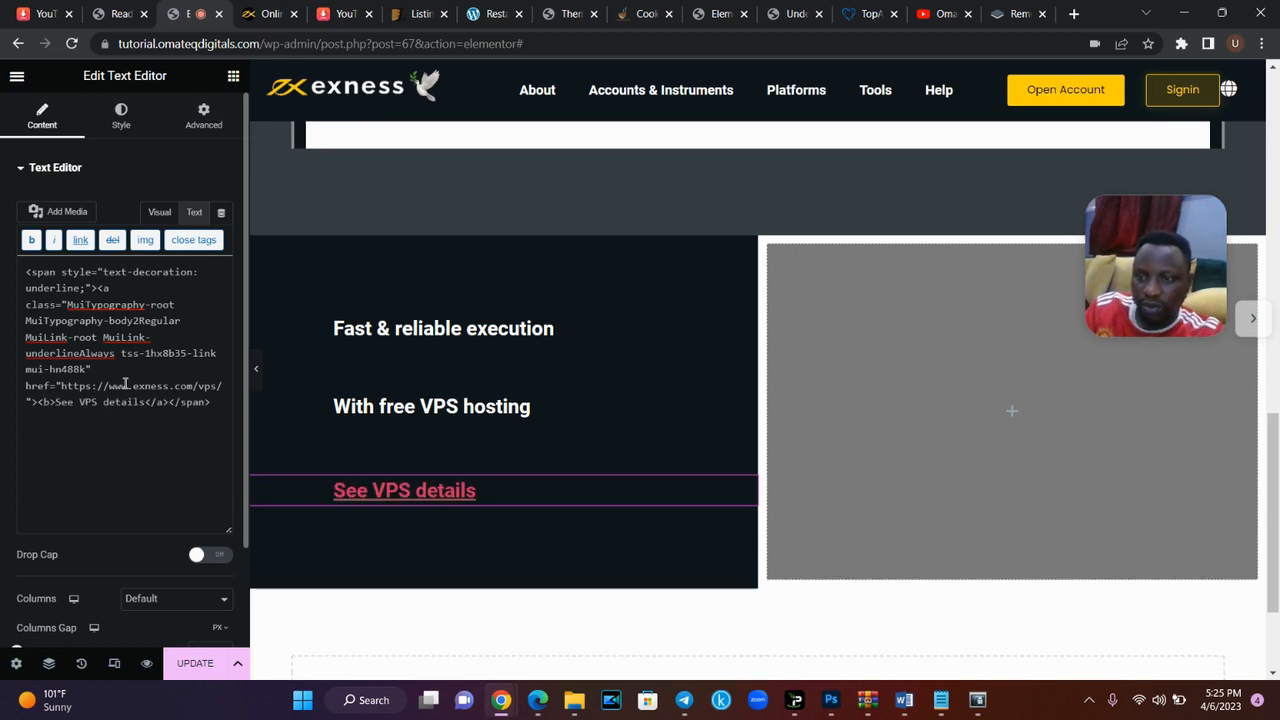
{"action": "left_click", "coordinate": [146, 411]}
{"action": "type", "text": "</"}
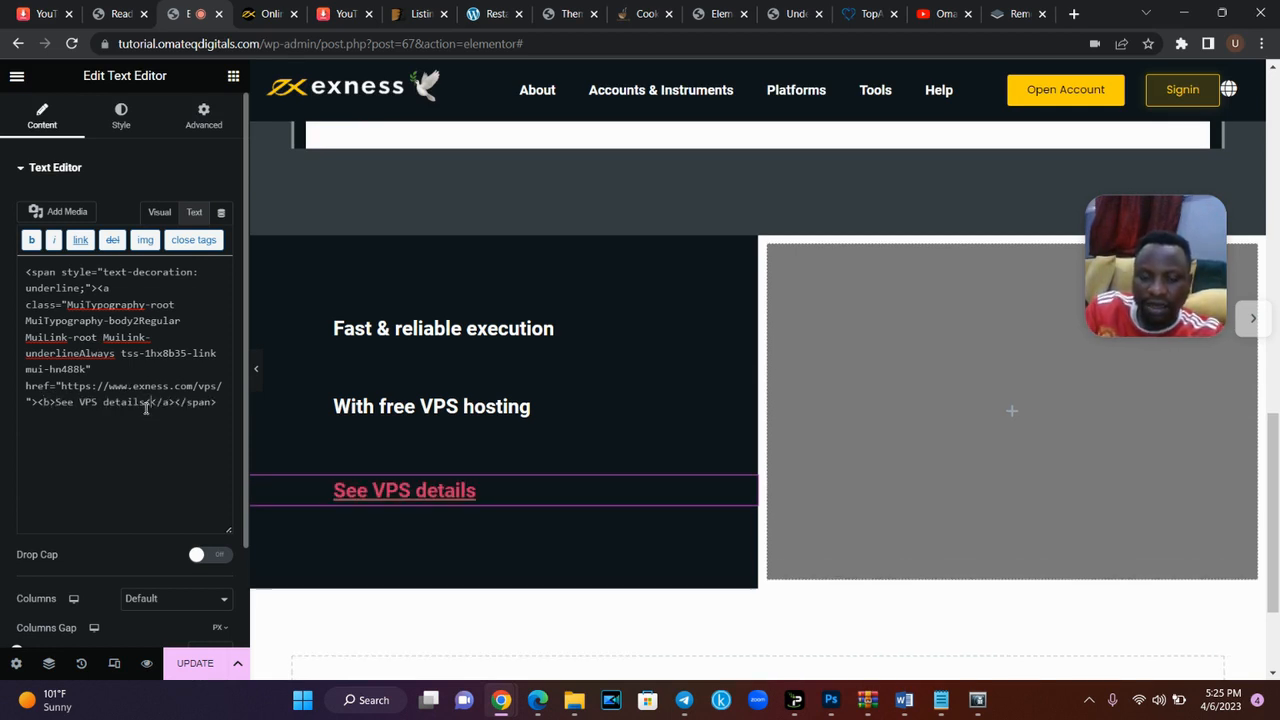
{"action": "type", "text": "b>"}
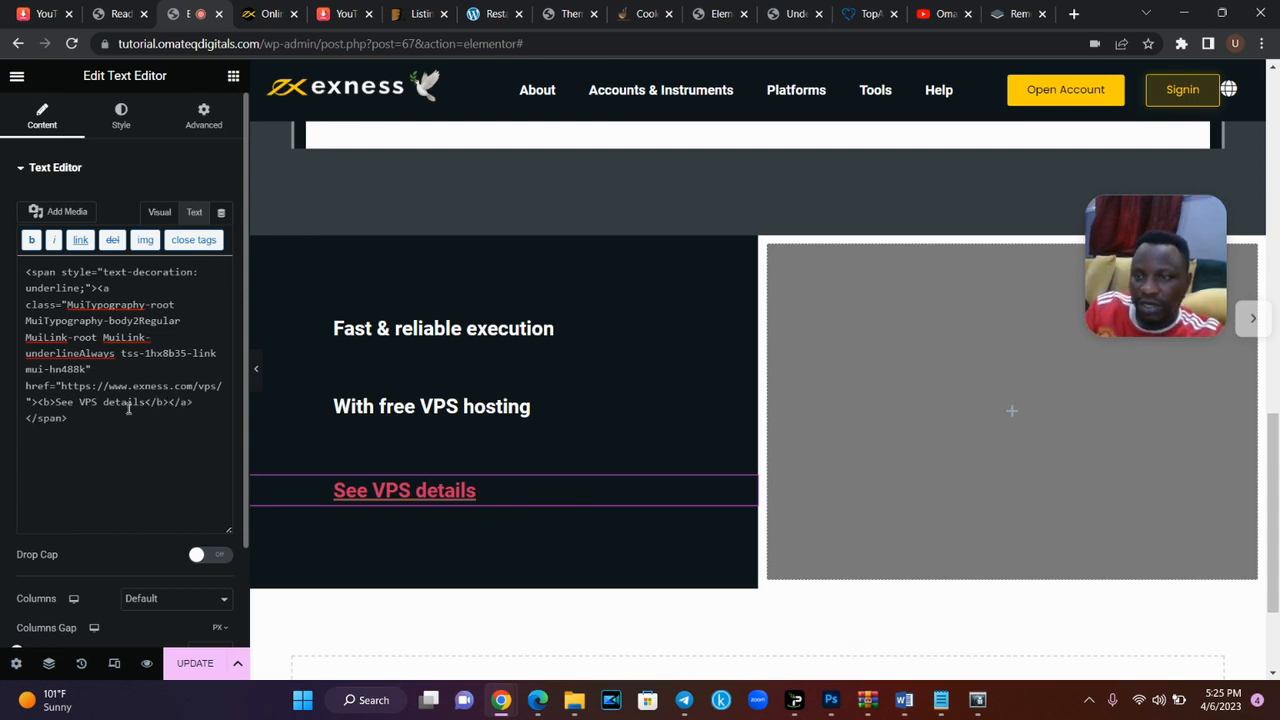
- Add an inline style attribute containing "color:" to the opening <b> tag of the VPS details link
{"action": "left_click", "coordinate": [52, 401]}
{"action": "type", "text": "styl"}
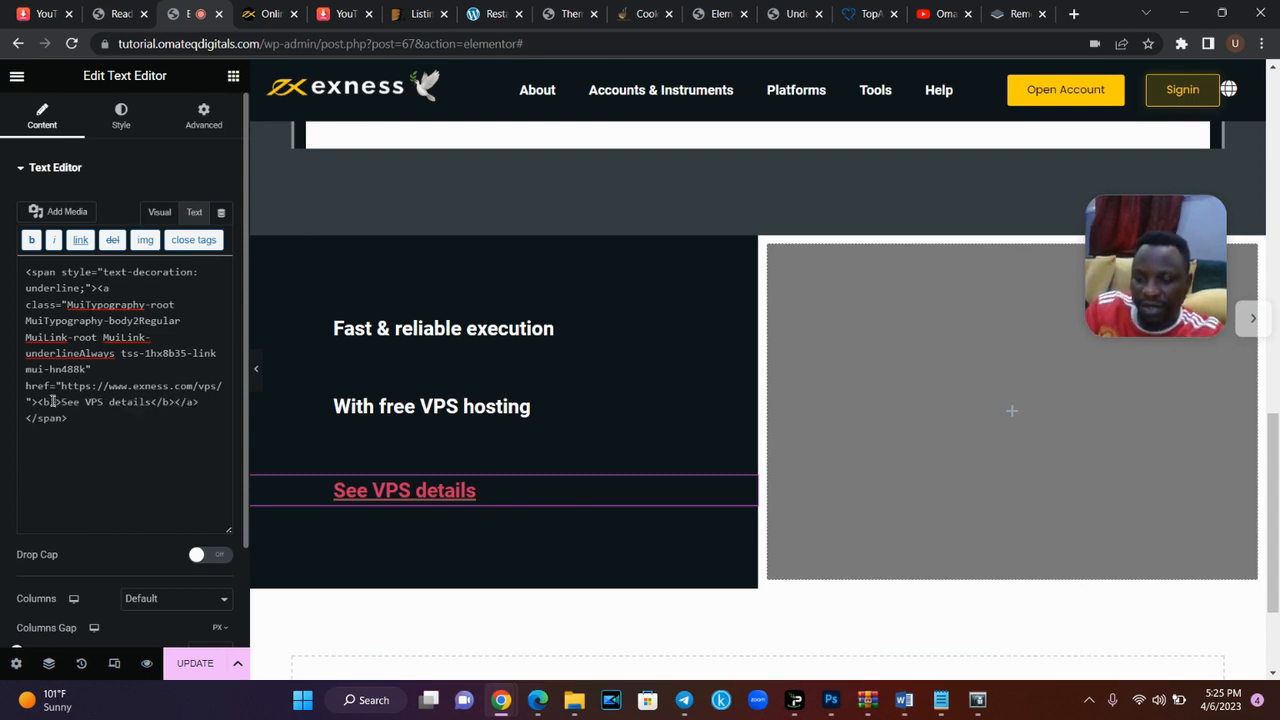
{"action": "type", "text": "e"}
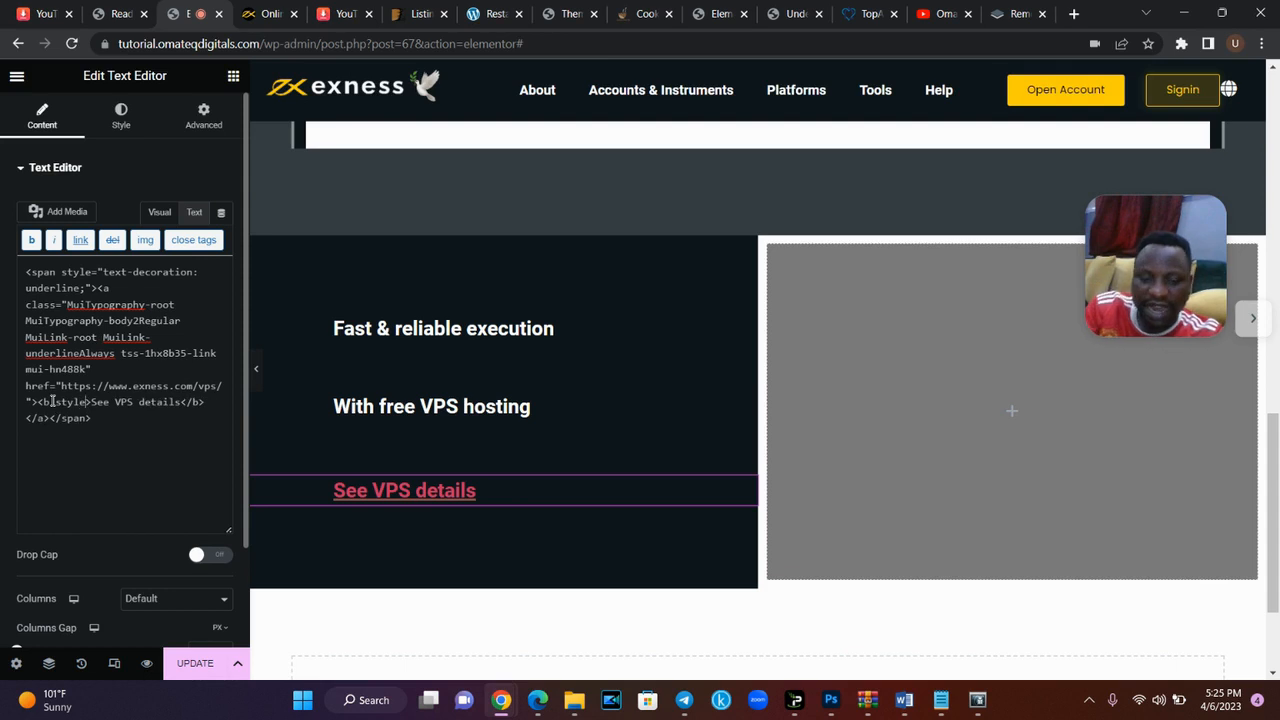
{"action": "type", "text": "=\"\">"}
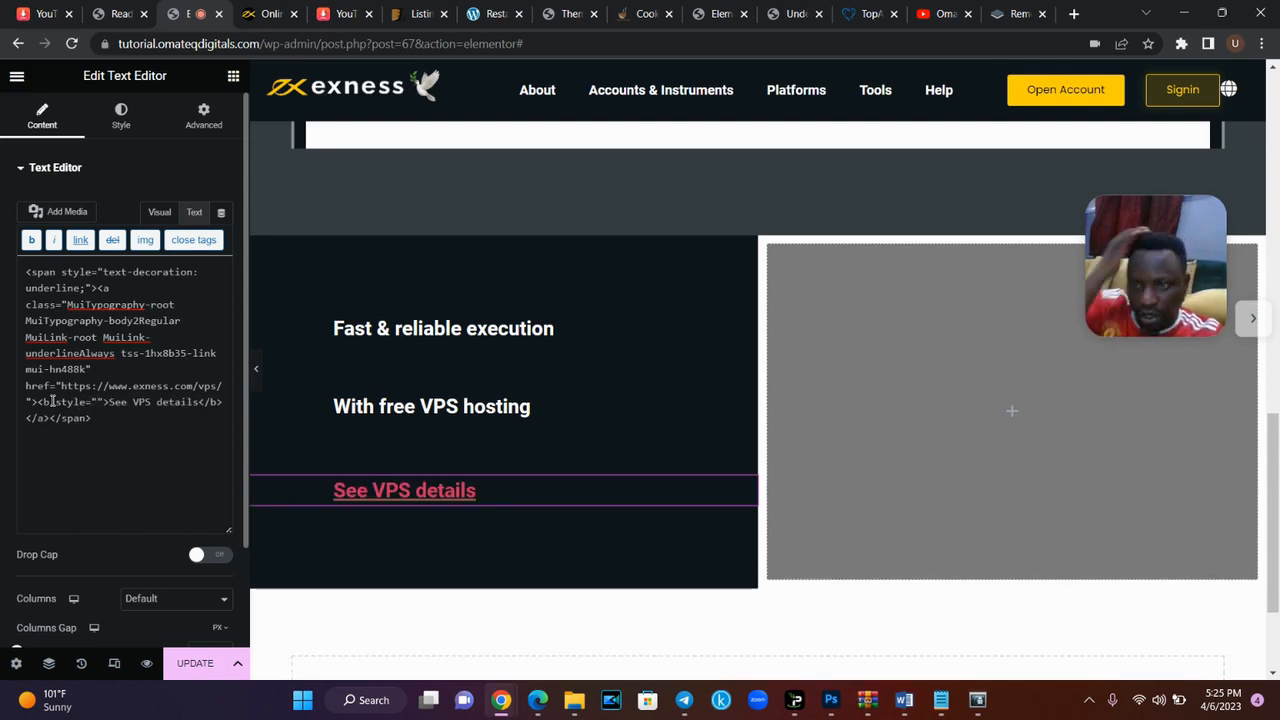
{"action": "type", "text": "color:"}
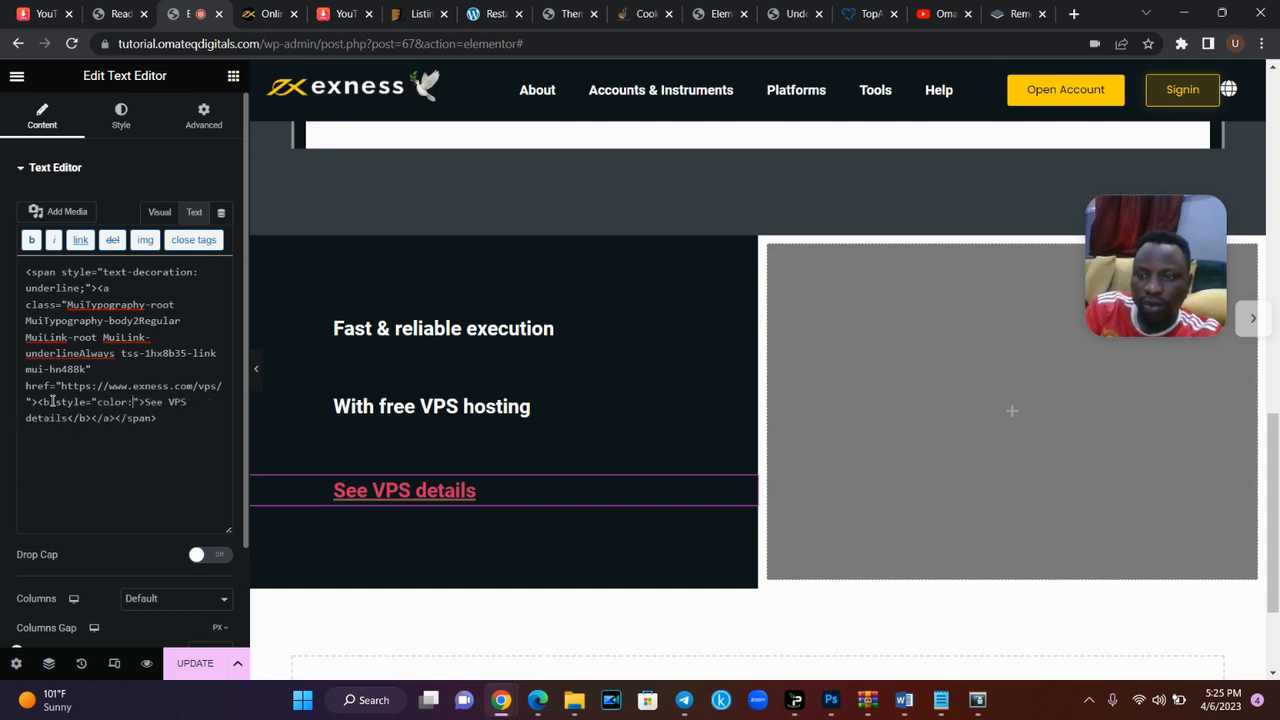
{"action": "left_click", "coordinate": [53, 401]}
{"action": "type", "text": "white"}
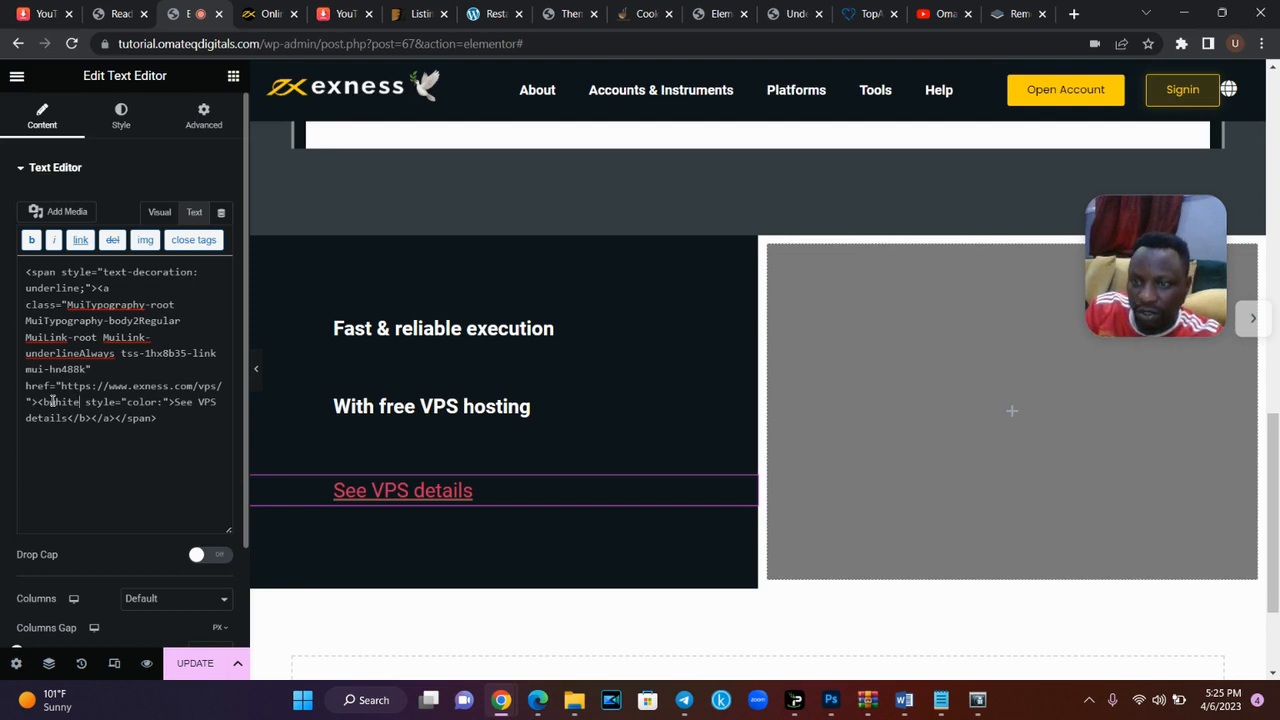
{"action": "key", "text": "BackSpace"}
{"action": "key", "text": "BackSpace"}
{"action": "key", "text": "BackSpace"}
{"action": "key", "text": "BackSpace"}
{"action": "key", "text": "BackSpace"}
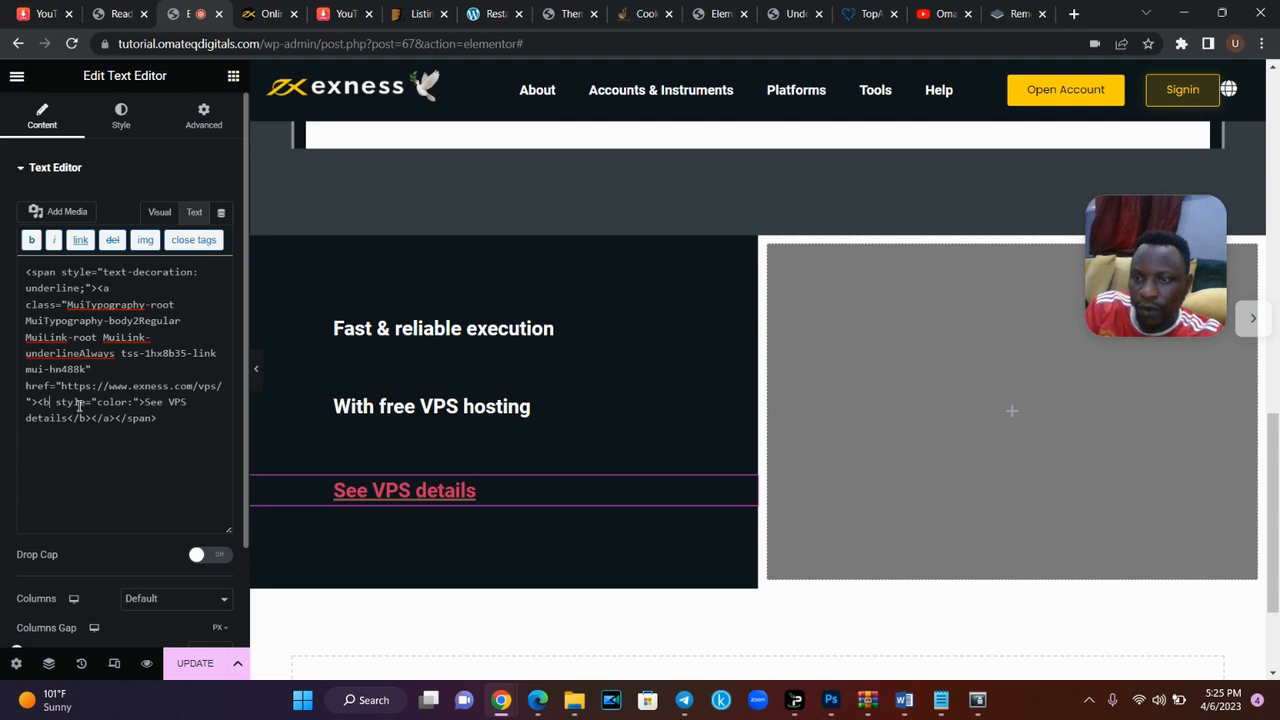
- Set the link's inline color to "white;" and underline the whole "See VPS details" text in visual mode
{"action": "type", "text": "white"}
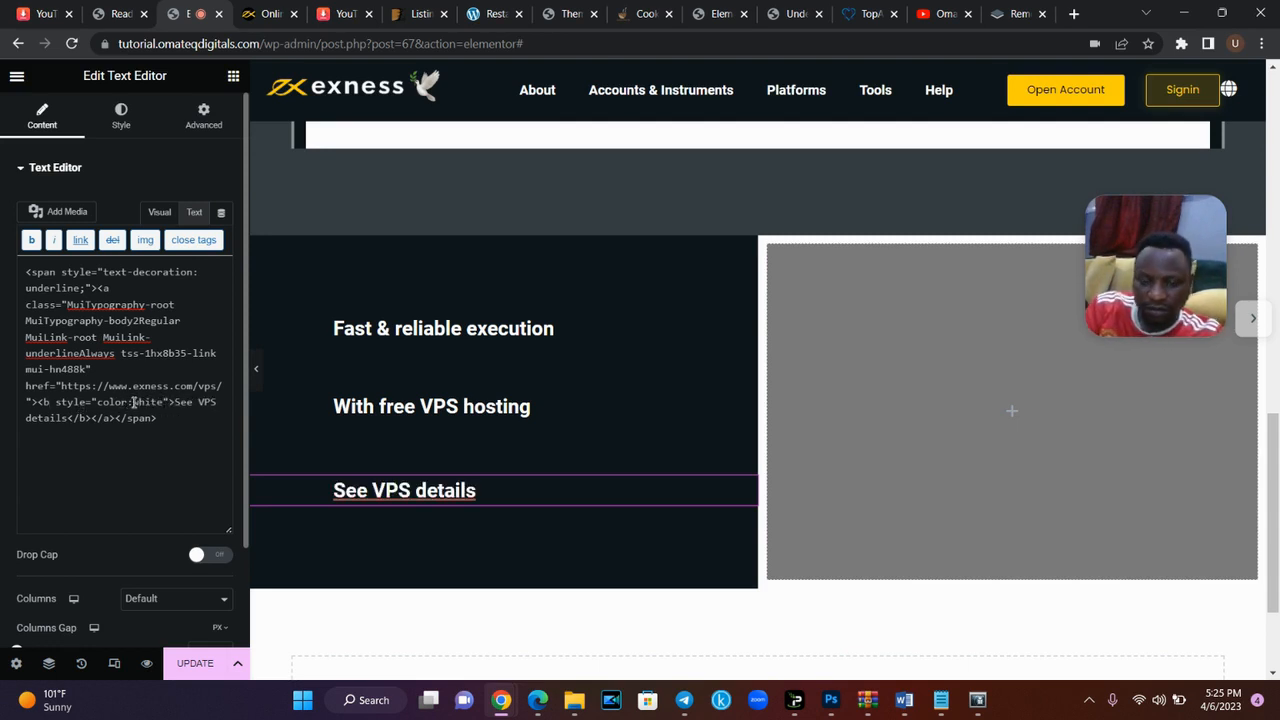
{"action": "type", "text": ";"}
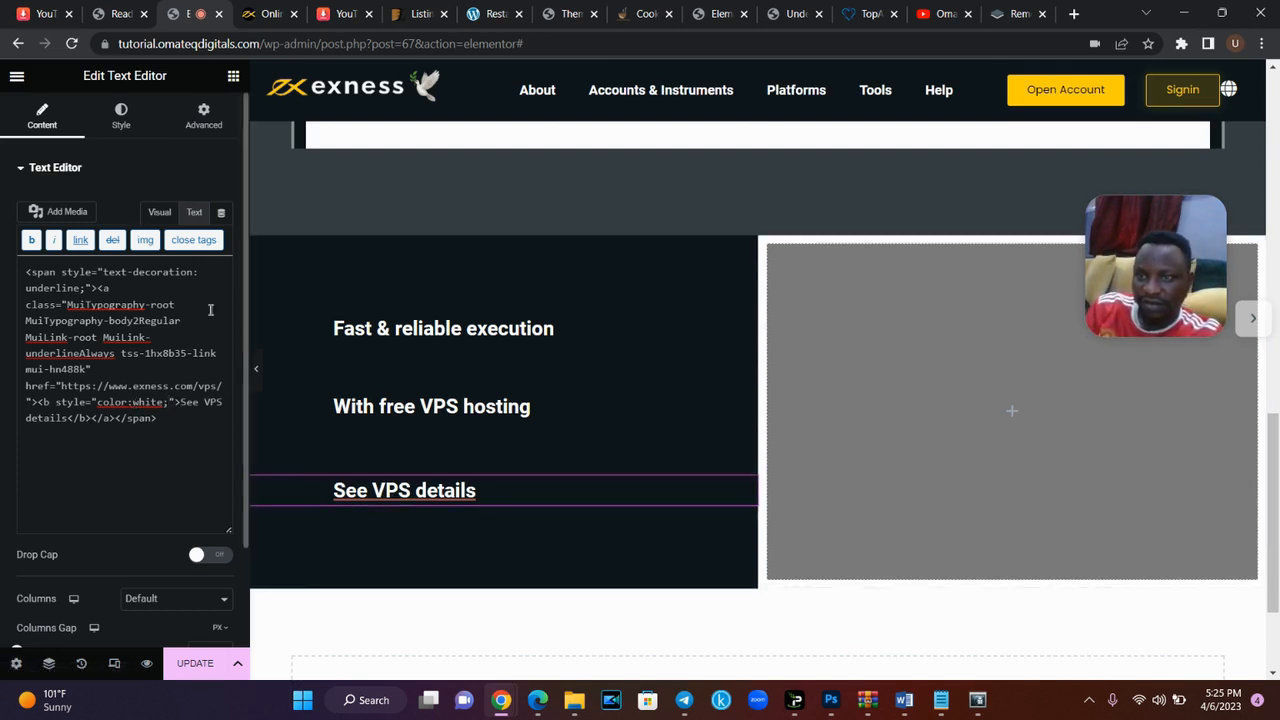
{"action": "left_click", "coordinate": [157, 213]}
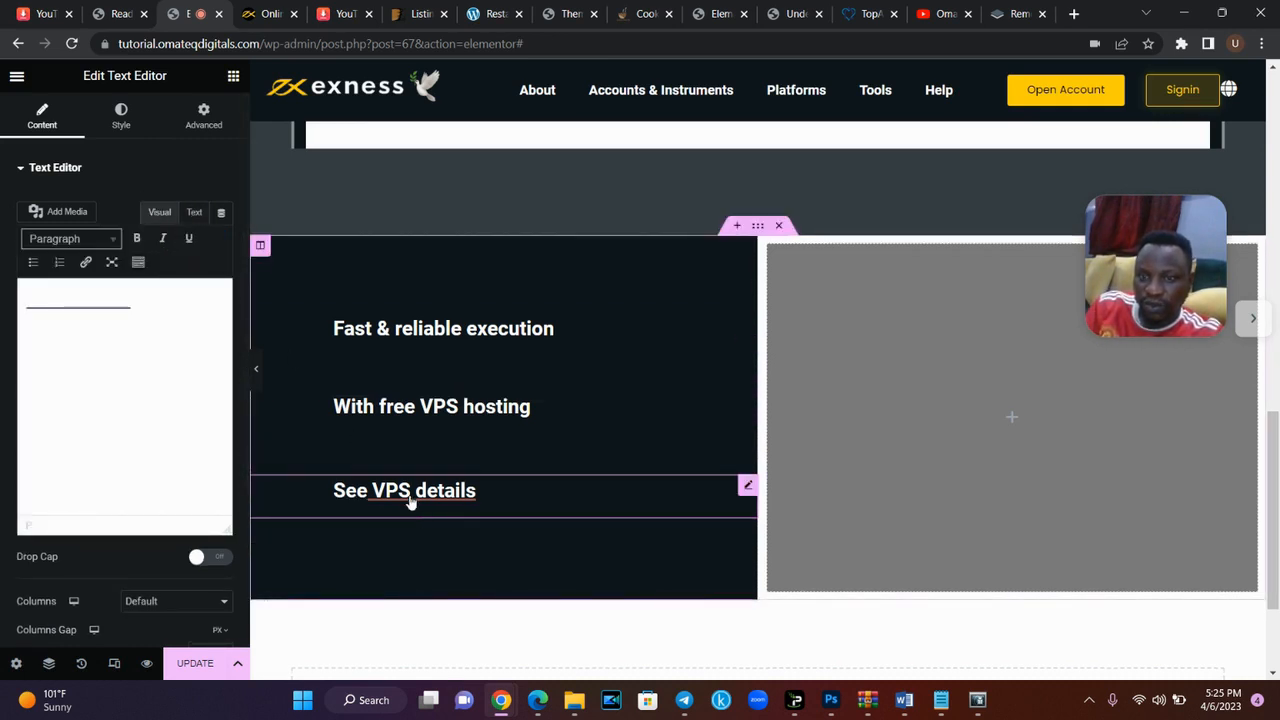
{"action": "left_click", "coordinate": [189, 239]}
{"action": "left_click_drag", "start_coordinate": [158, 316], "coordinate": [2, 293]}
{"action": "left_click", "coordinate": [190, 240]}
{"action": "left_click", "coordinate": [194, 242]}
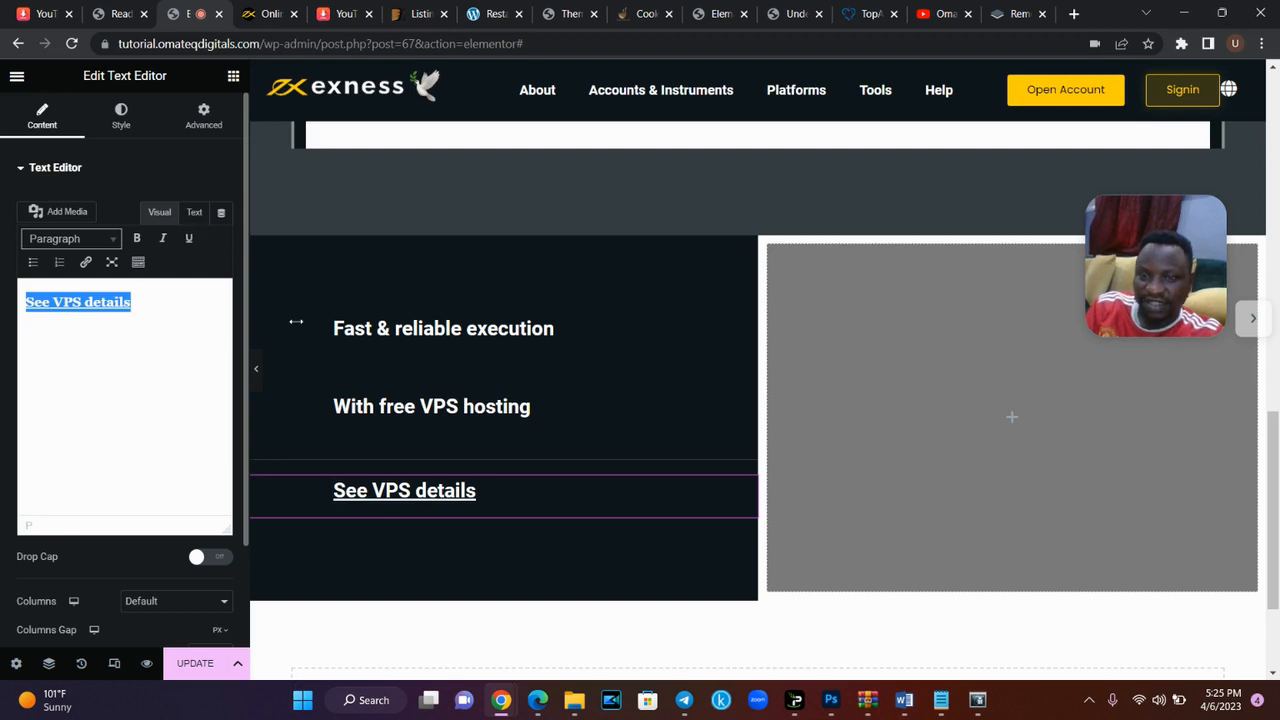
- Examine the "Transparent price history" block on the exness.com reference page, and select the empty grey column in the page editor
{"action": "scroll", "coordinate": [903, 480], "scroll_direction": "up", "scroll_amount": 2}
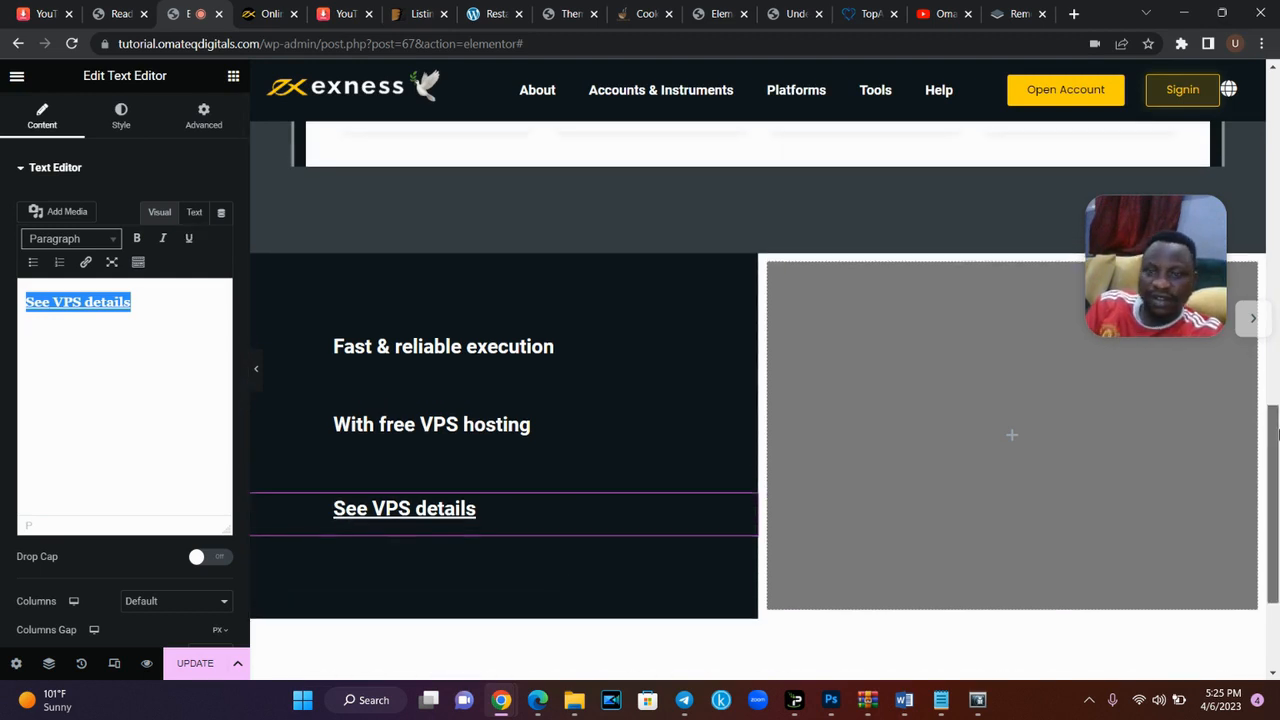
{"action": "left_click", "coordinate": [272, 13]}
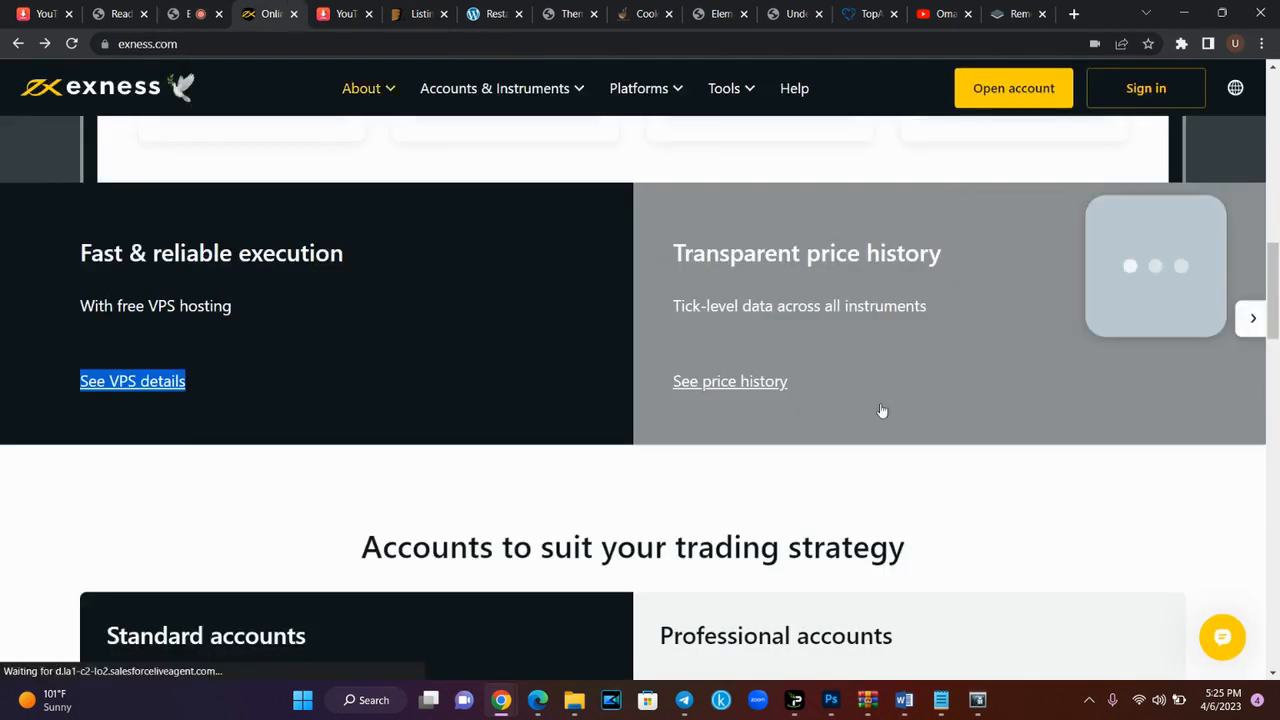
{"action": "scroll", "coordinate": [815, 420], "scroll_direction": "up", "scroll_amount": 1}
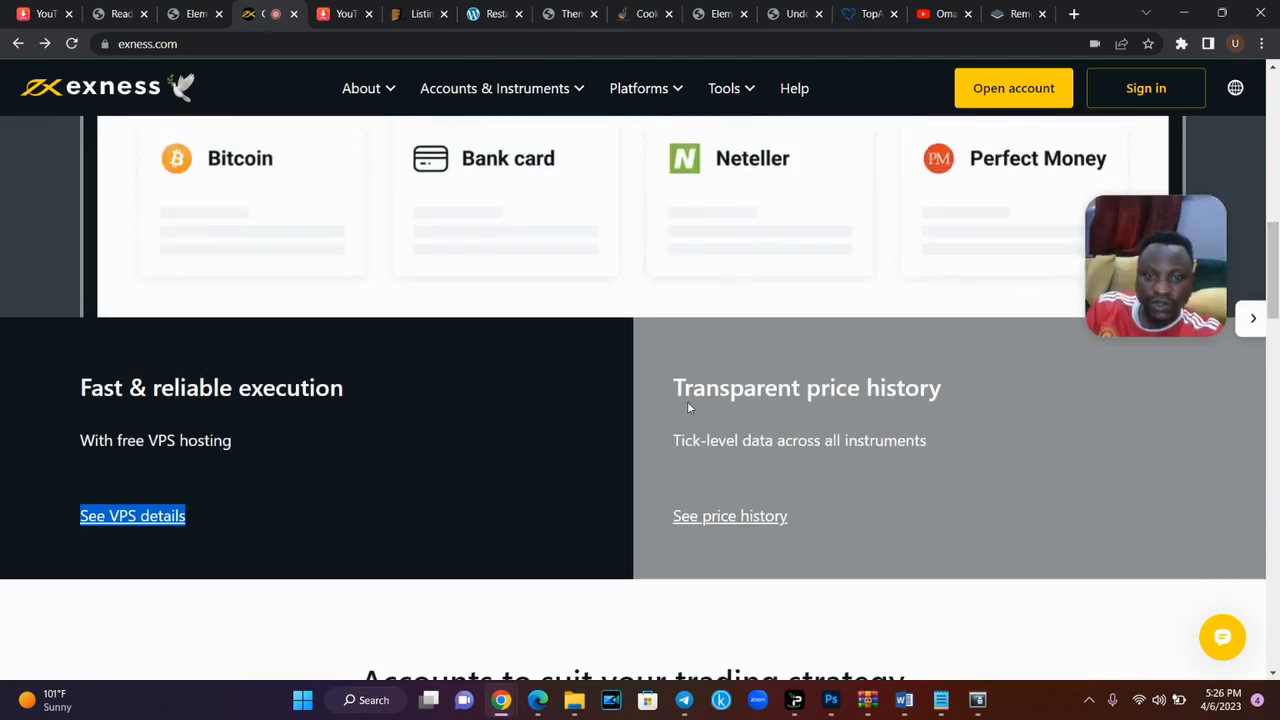
{"action": "left_click", "coordinate": [190, 13]}
{"action": "scroll", "coordinate": [1276, 390], "scroll_direction": "down", "scroll_amount": 1}
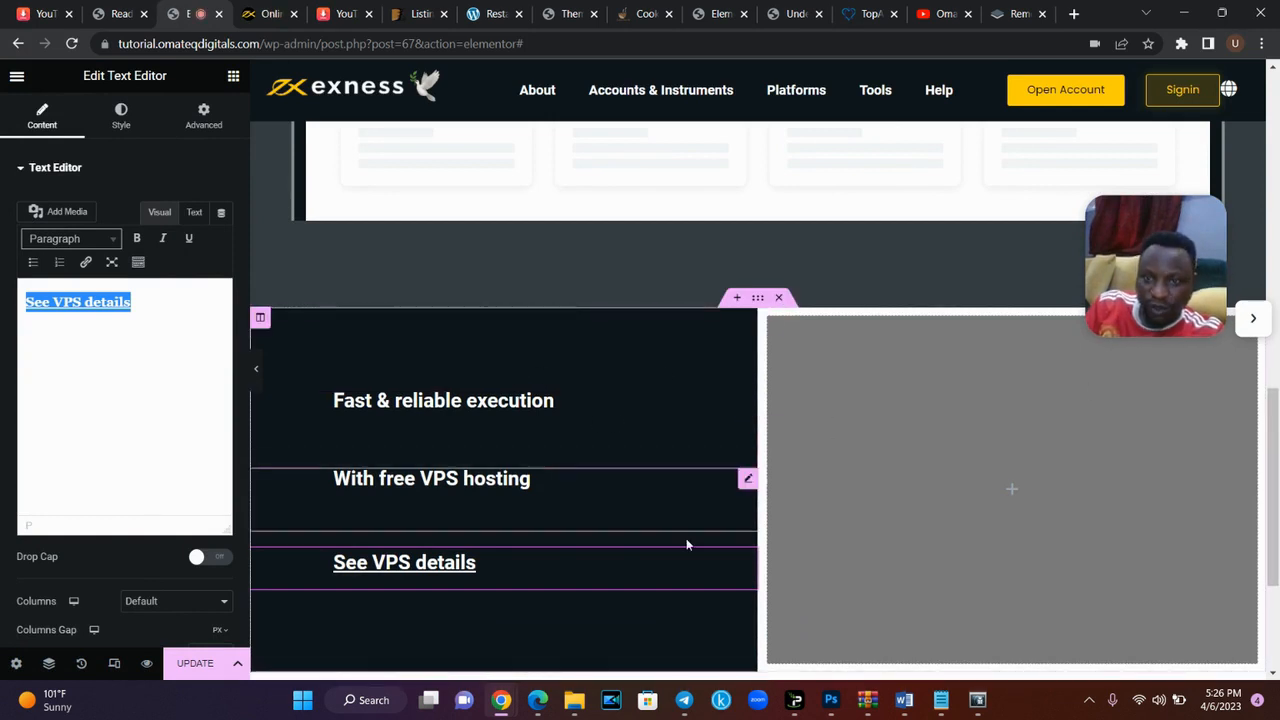
{"action": "left_click", "coordinate": [1240, 330]}
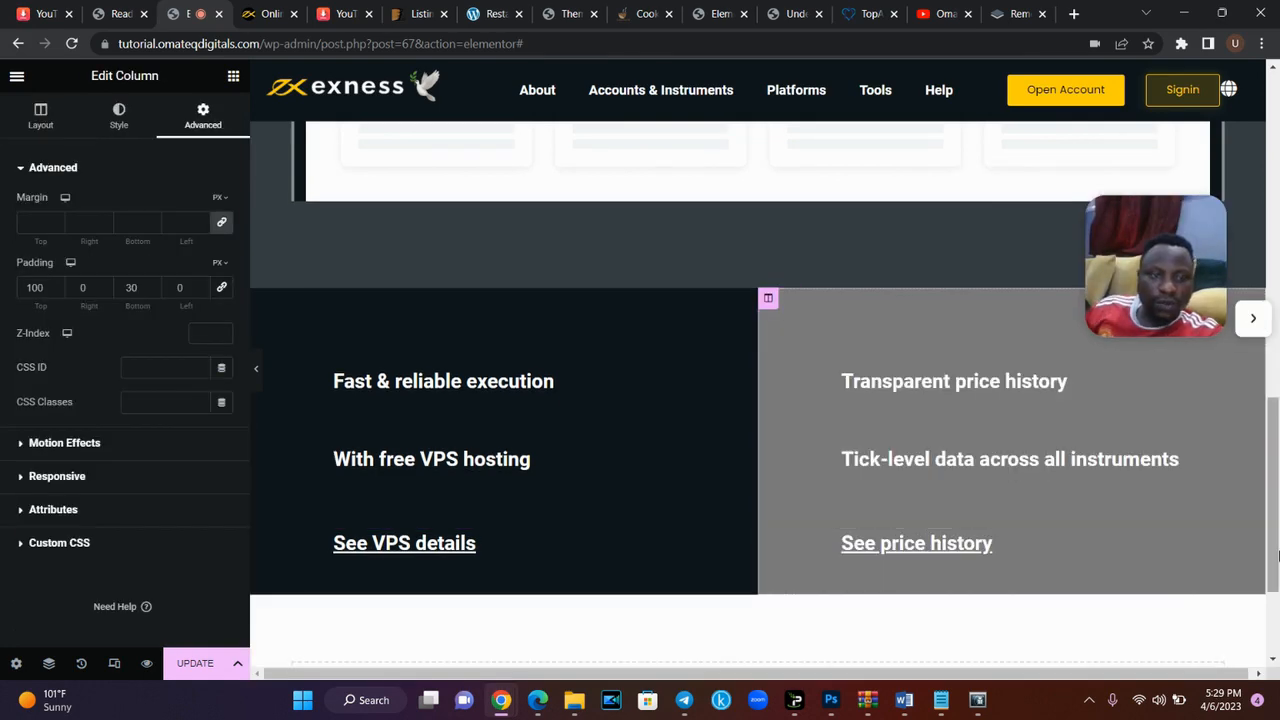
- Check the subtitle on the reference page and set the "Tick-level data across all instruments" heading's font size to 15 px
{"action": "left_click", "coordinate": [265, 13]}
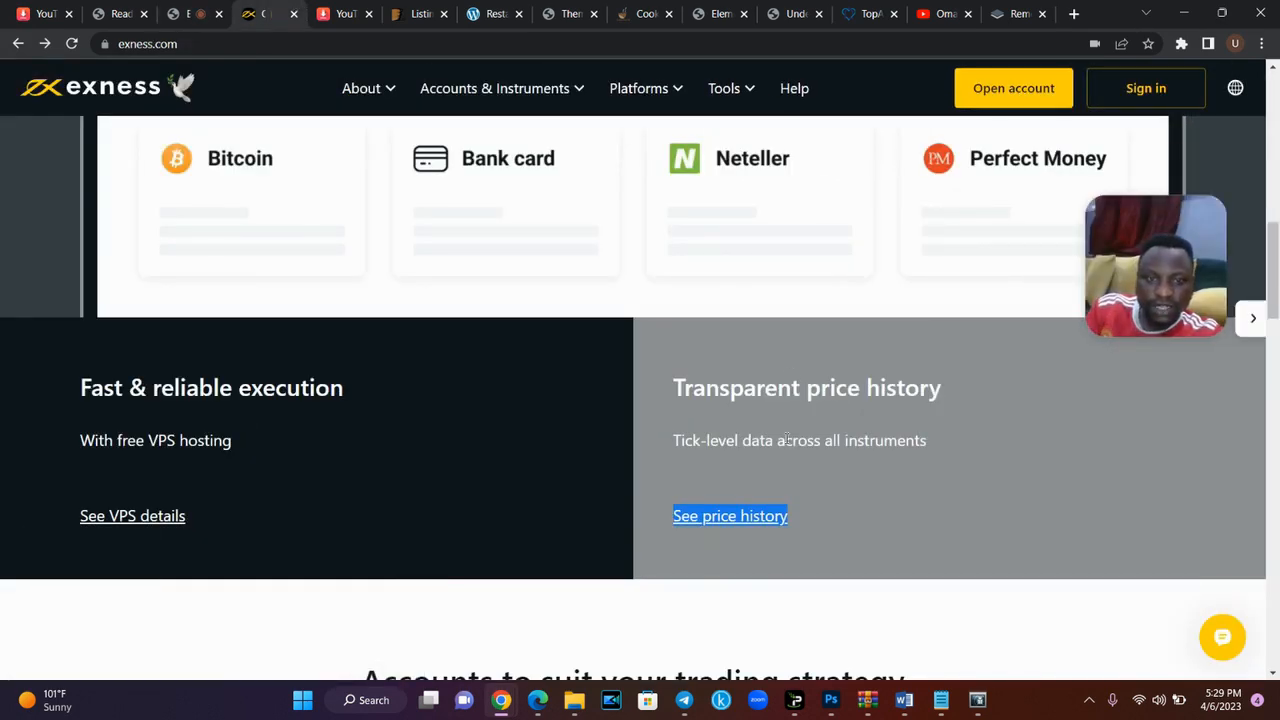
{"action": "left_click", "coordinate": [732, 443]}
{"action": "left_click", "coordinate": [200, 10]}
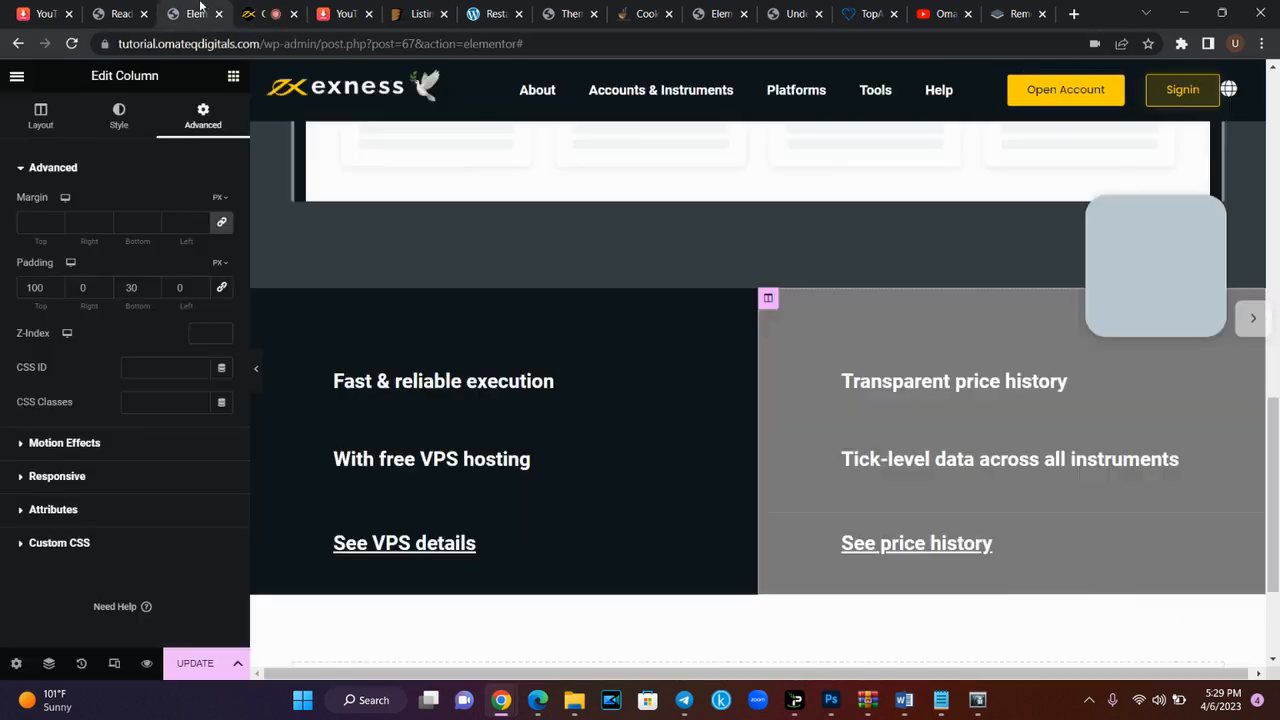
{"action": "left_click", "coordinate": [900, 460]}
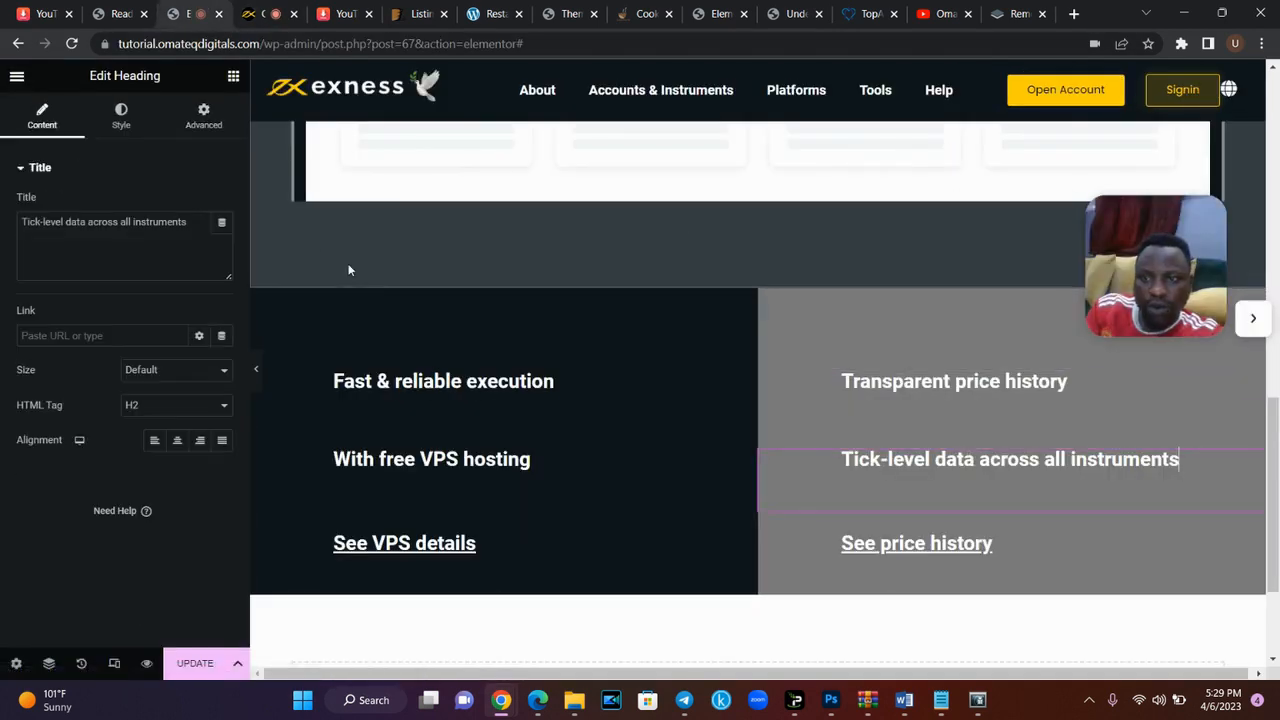
{"action": "left_click", "coordinate": [121, 117]}
{"action": "left_click", "coordinate": [221, 239]}
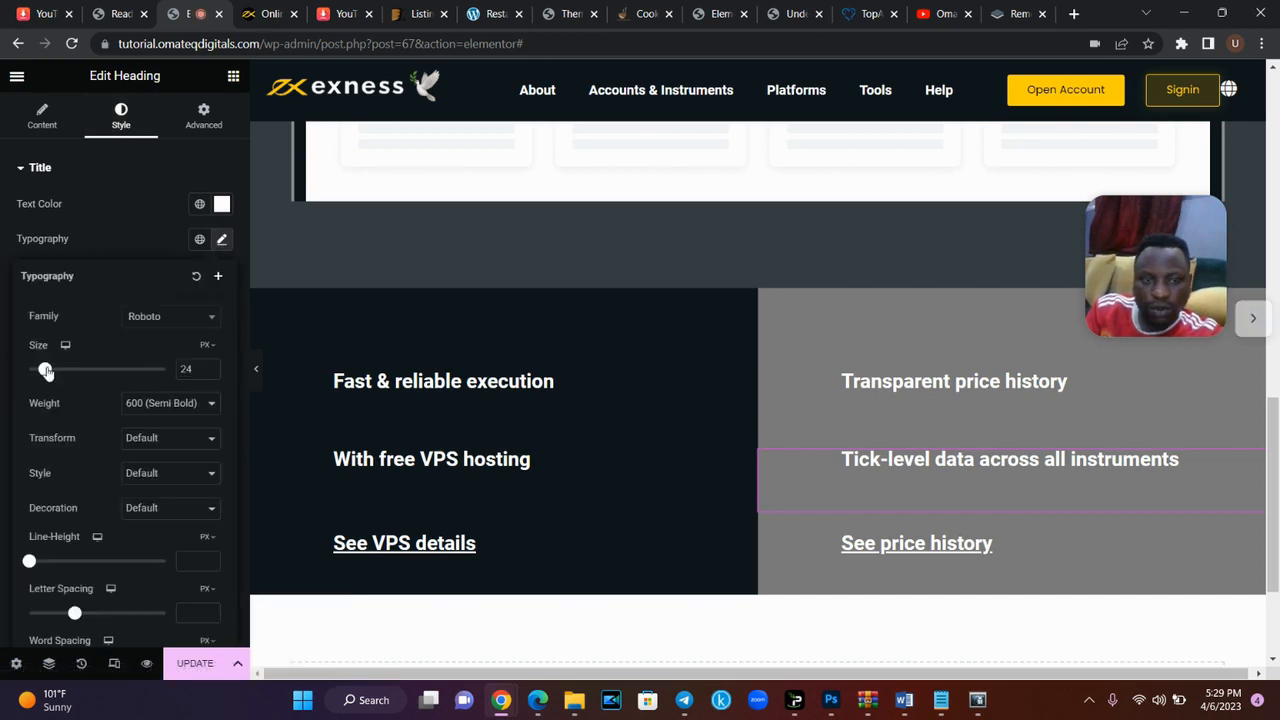
{"action": "left_click_drag", "start_coordinate": [45, 371], "coordinate": [41, 371]}
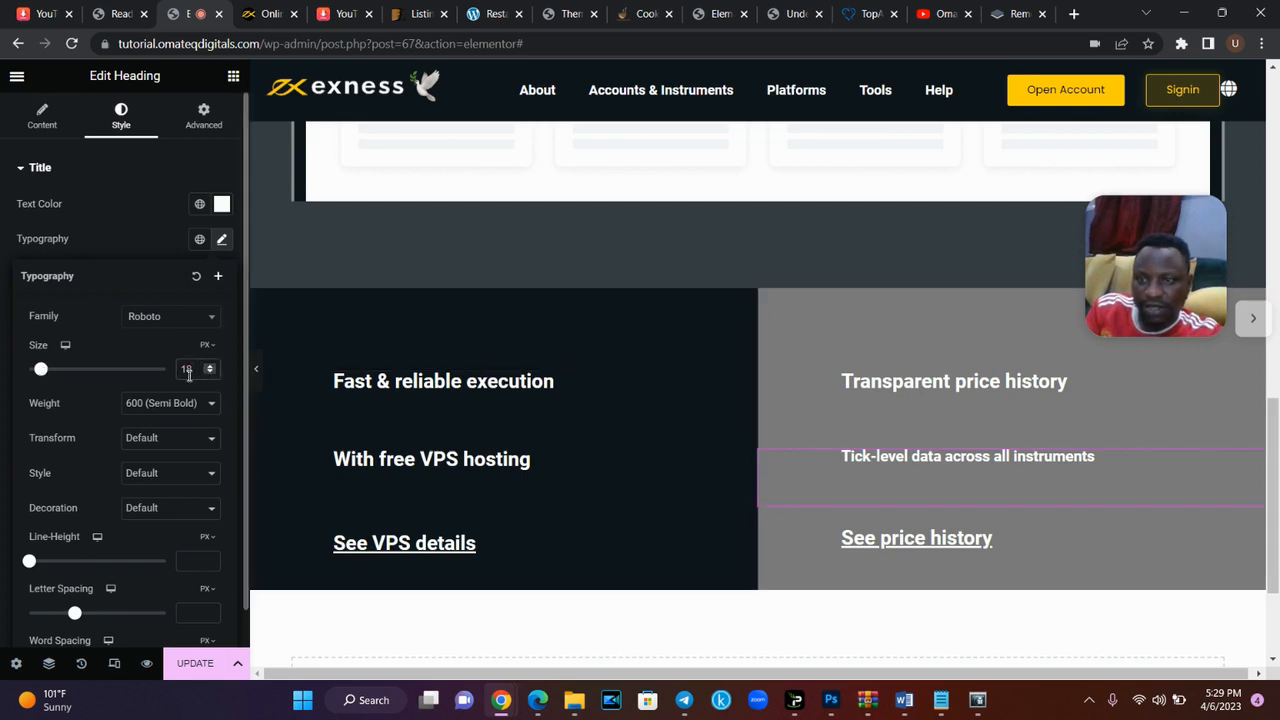
{"action": "type", "text": "5"}
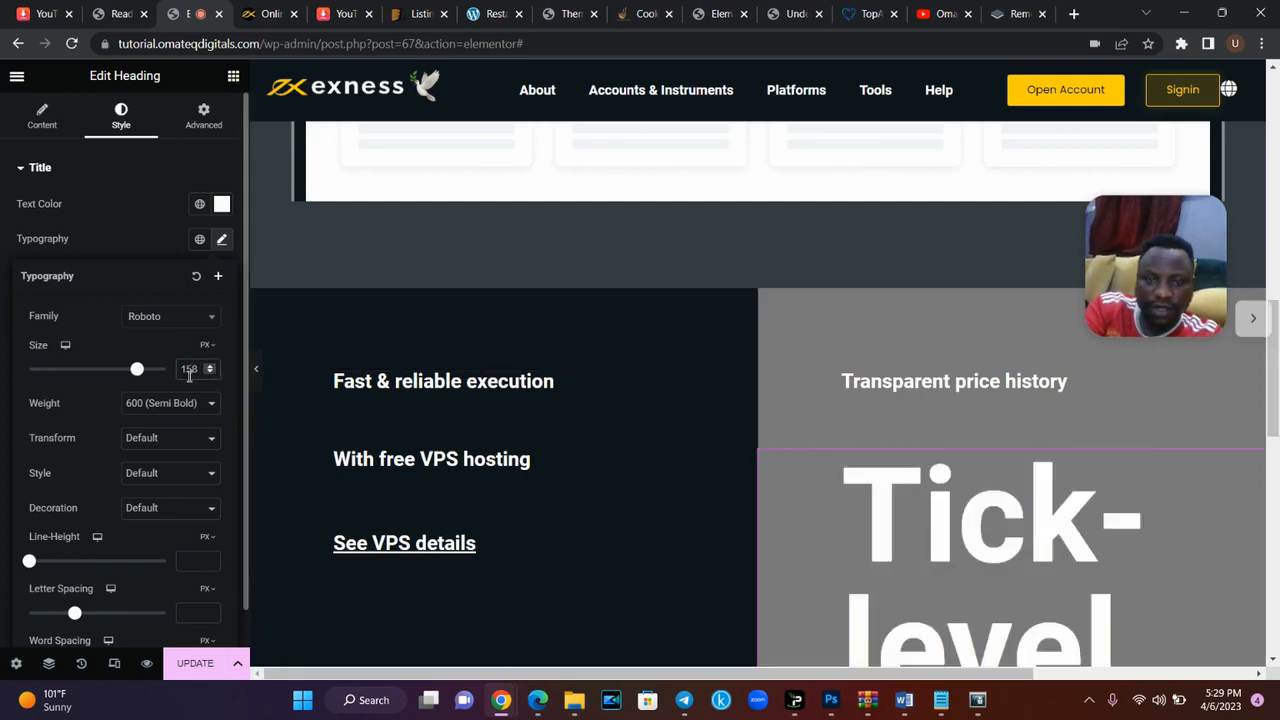
{"action": "key", "text": "BackSpace"}
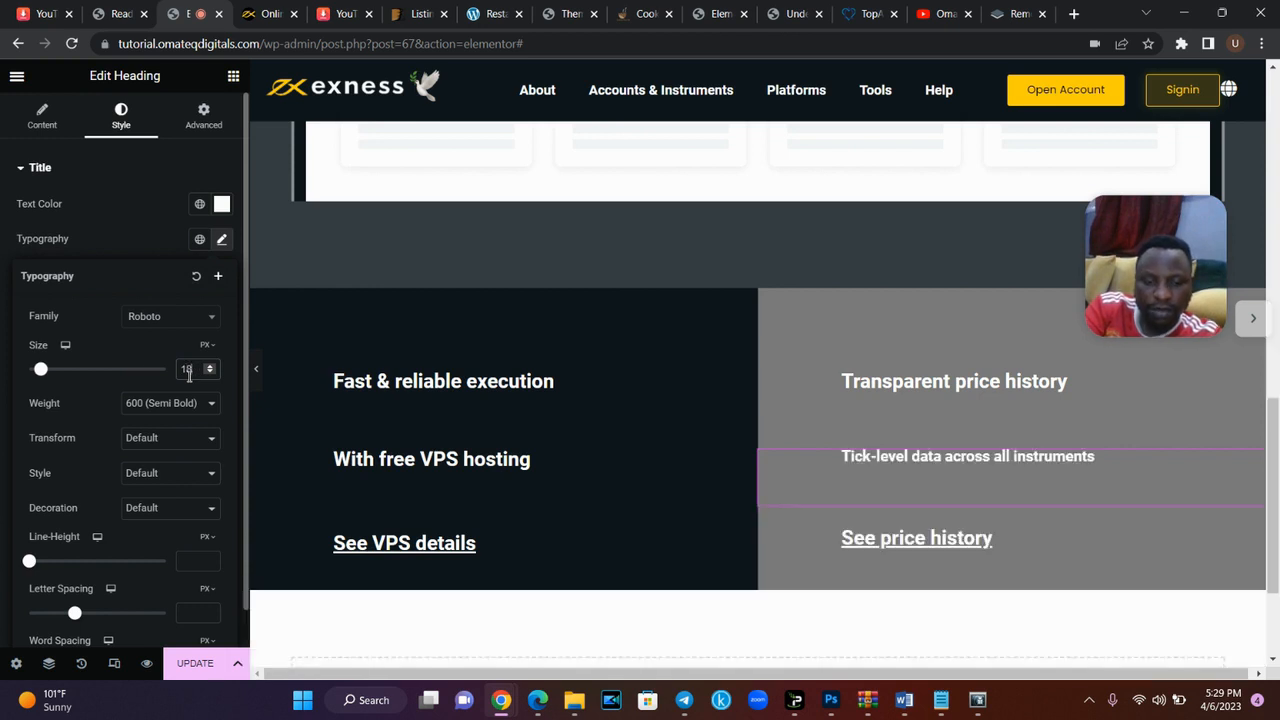
{"action": "key", "text": "BackSpace"}
{"action": "type", "text": "5"}
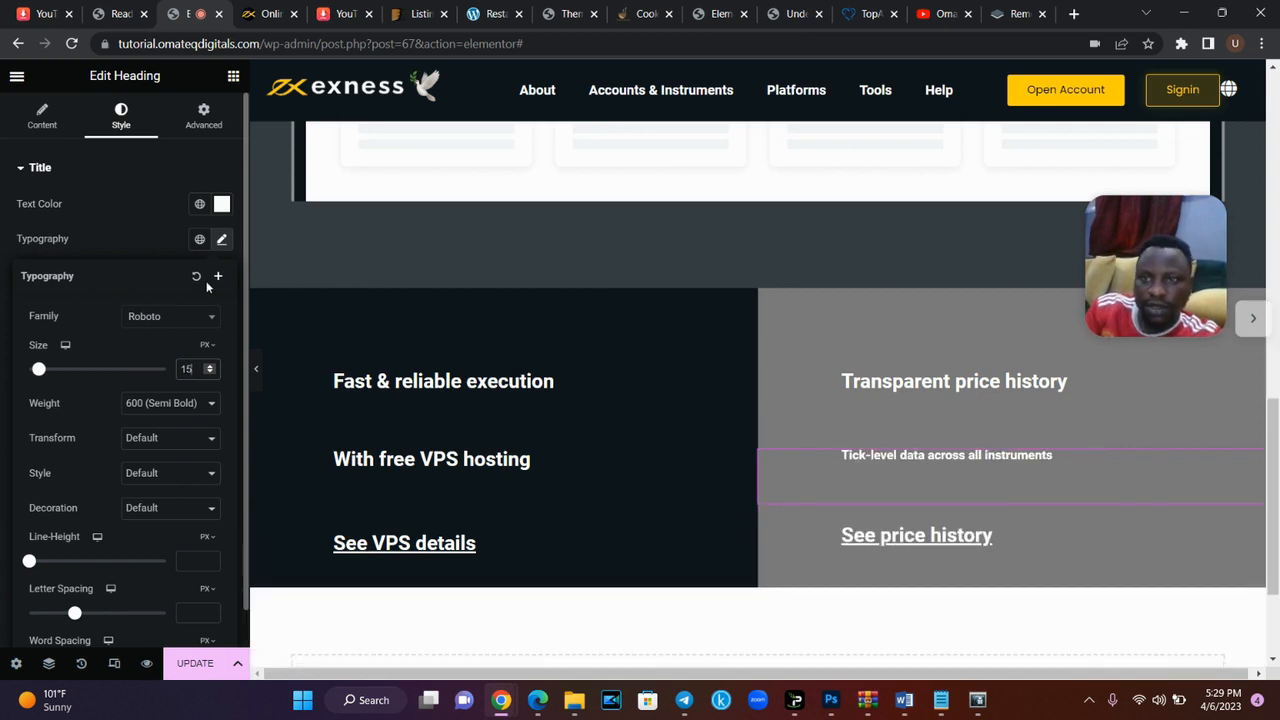
- Compare with the reference page again and set the "With free VPS hosting" heading's font size to 15 px
{"action": "left_click", "coordinate": [266, 13]}
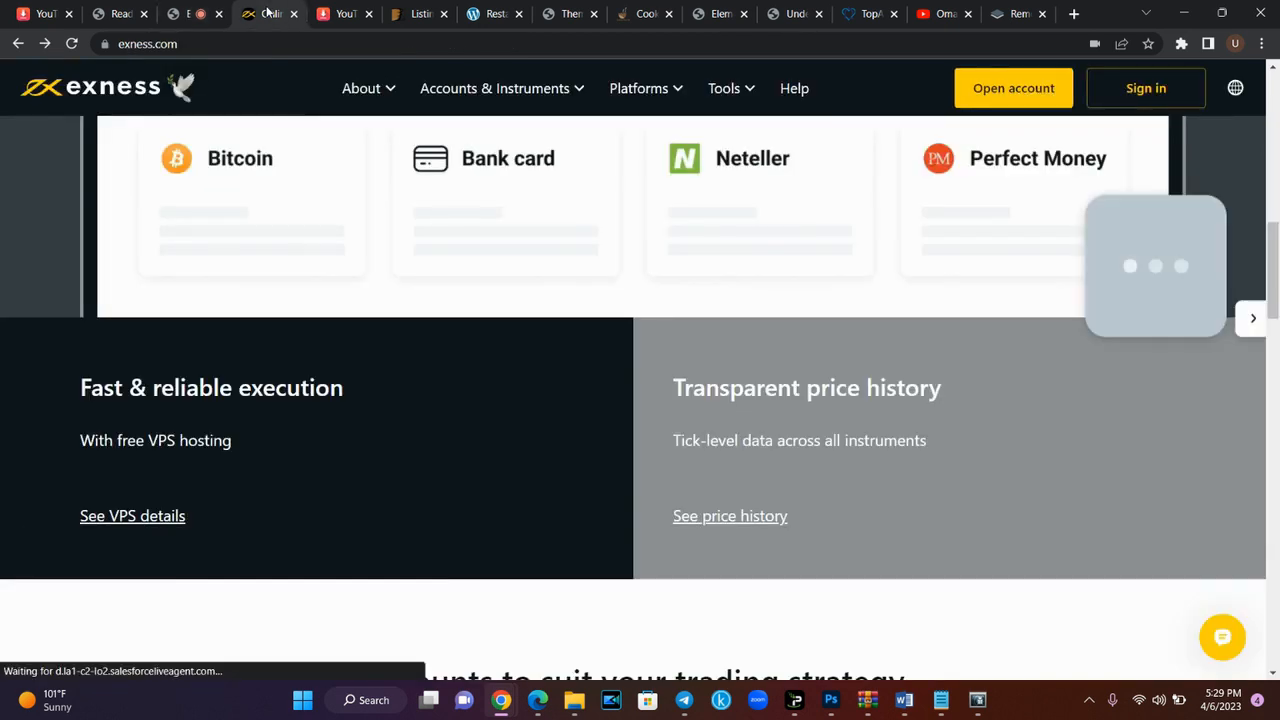
{"action": "left_click", "coordinate": [197, 10]}
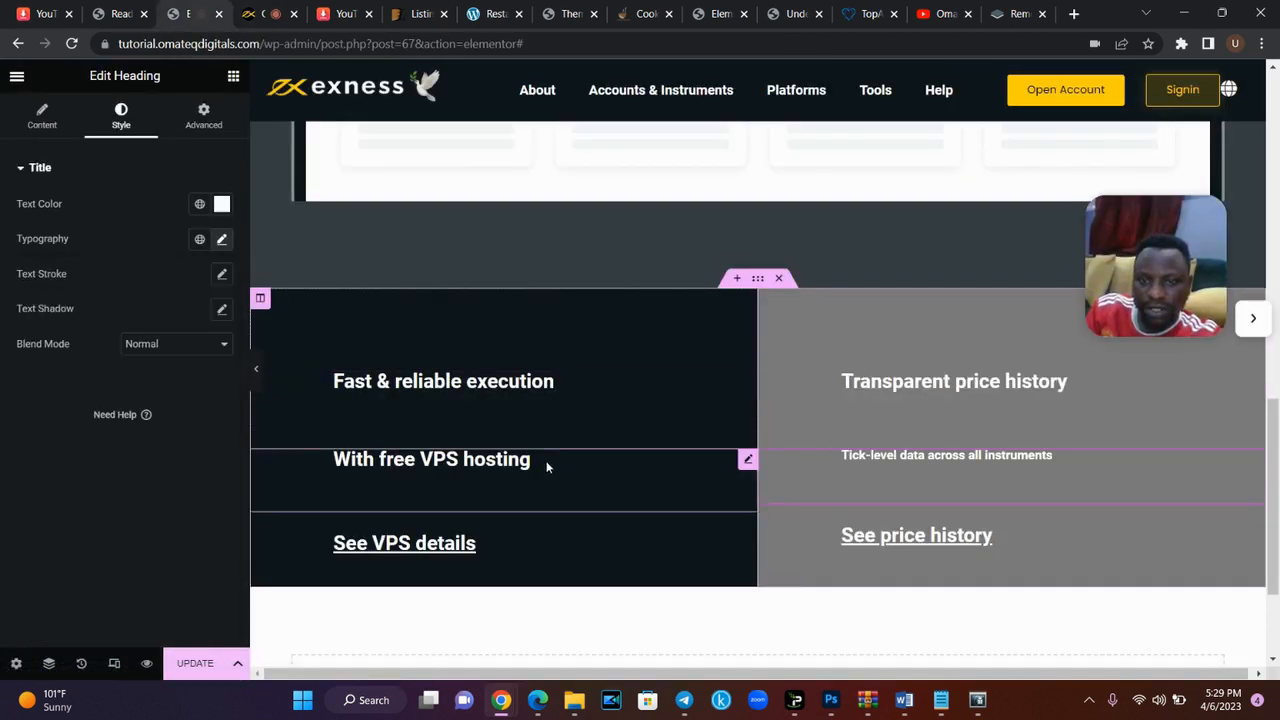
{"action": "left_click", "coordinate": [222, 240]}
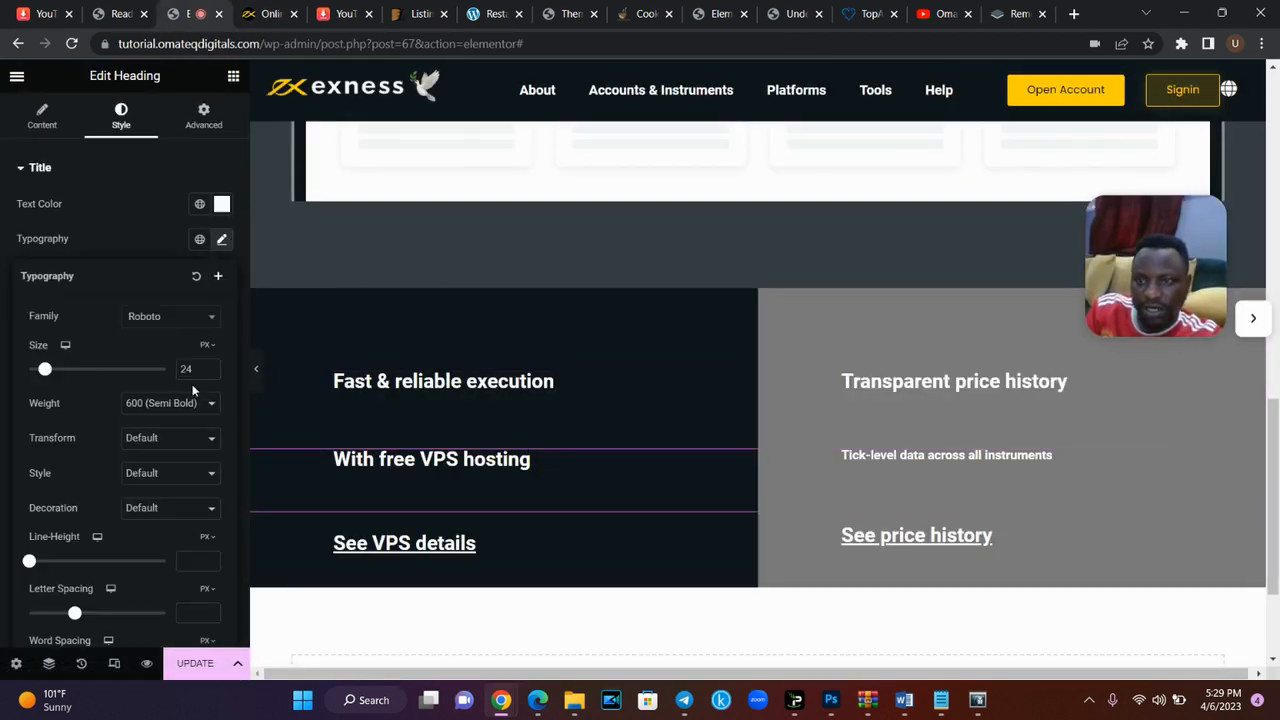
{"action": "type", "text": "15"}
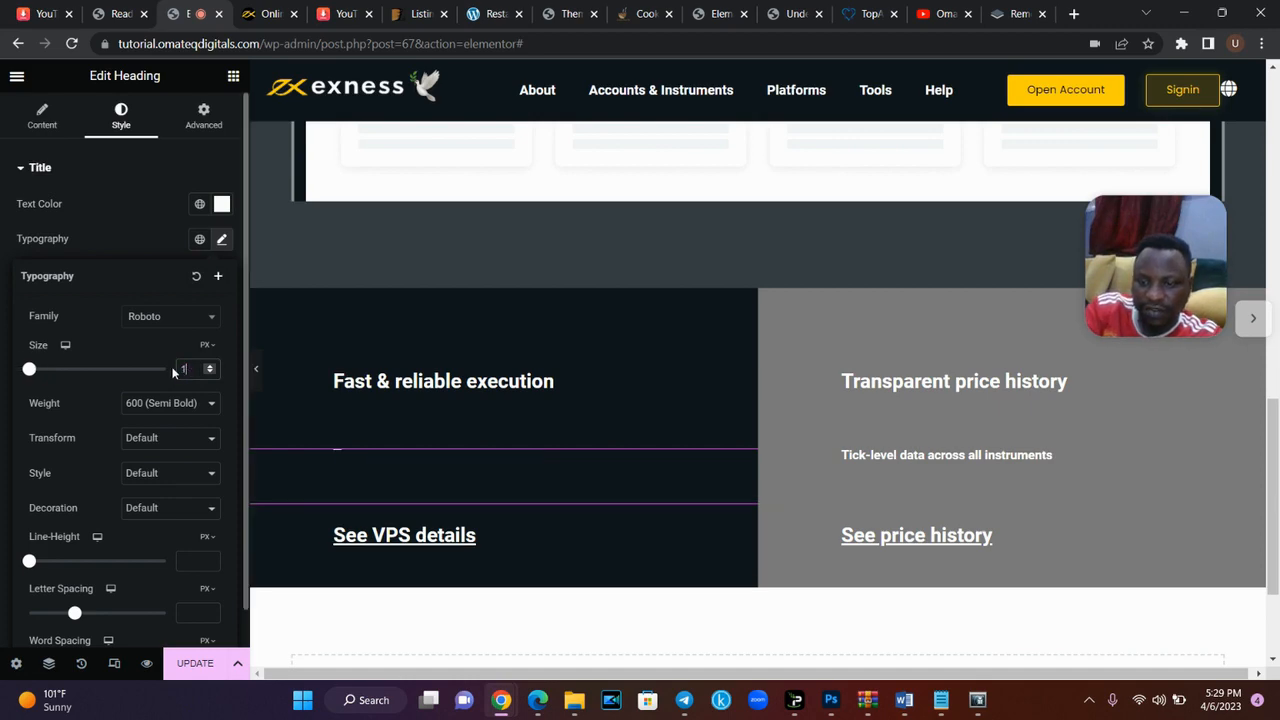
- Examine the "Accounts to suit your trading strategy" section on the exness.com reference page
{"action": "left_click", "coordinate": [289, 8]}
{"action": "left_click_drag", "start_coordinate": [1274, 297], "coordinate": [1276, 368]}
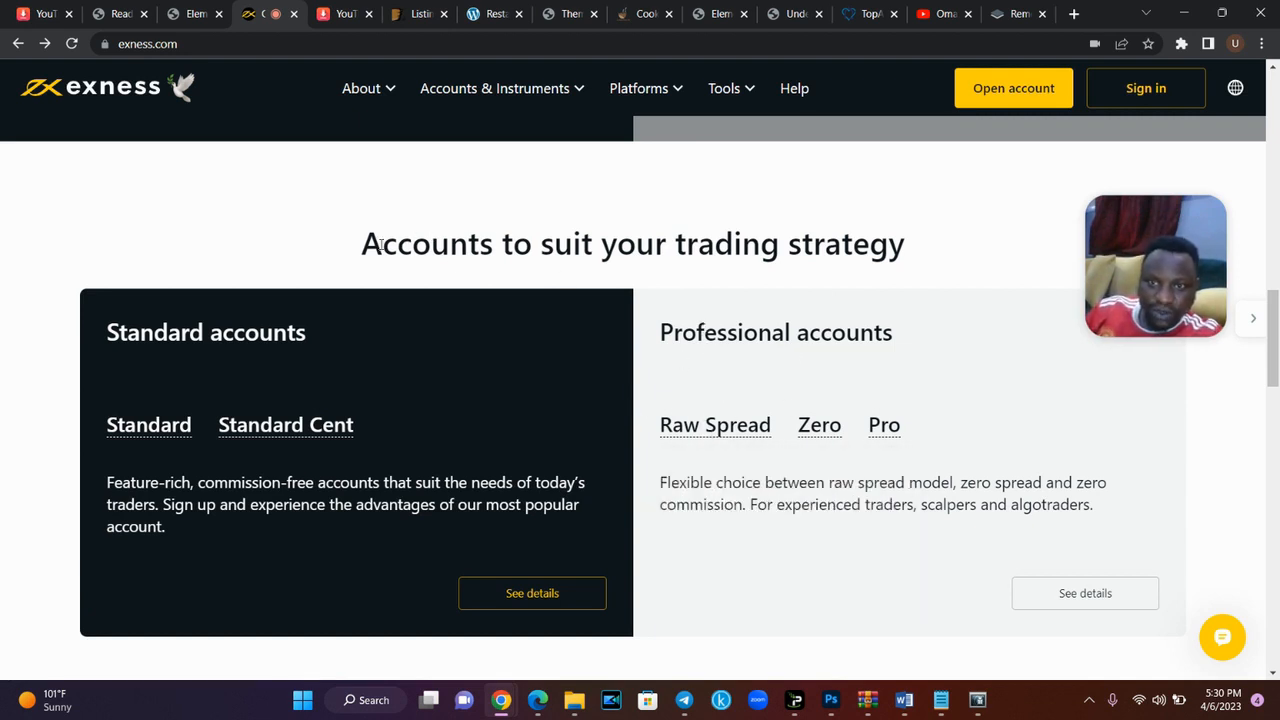
- Copy the "Accounts to suit your trading strategy" heading from the reference page and add a single-column section below the VPS and price history columns
{"action": "left_click_drag", "start_coordinate": [368, 242], "coordinate": [919, 256]}
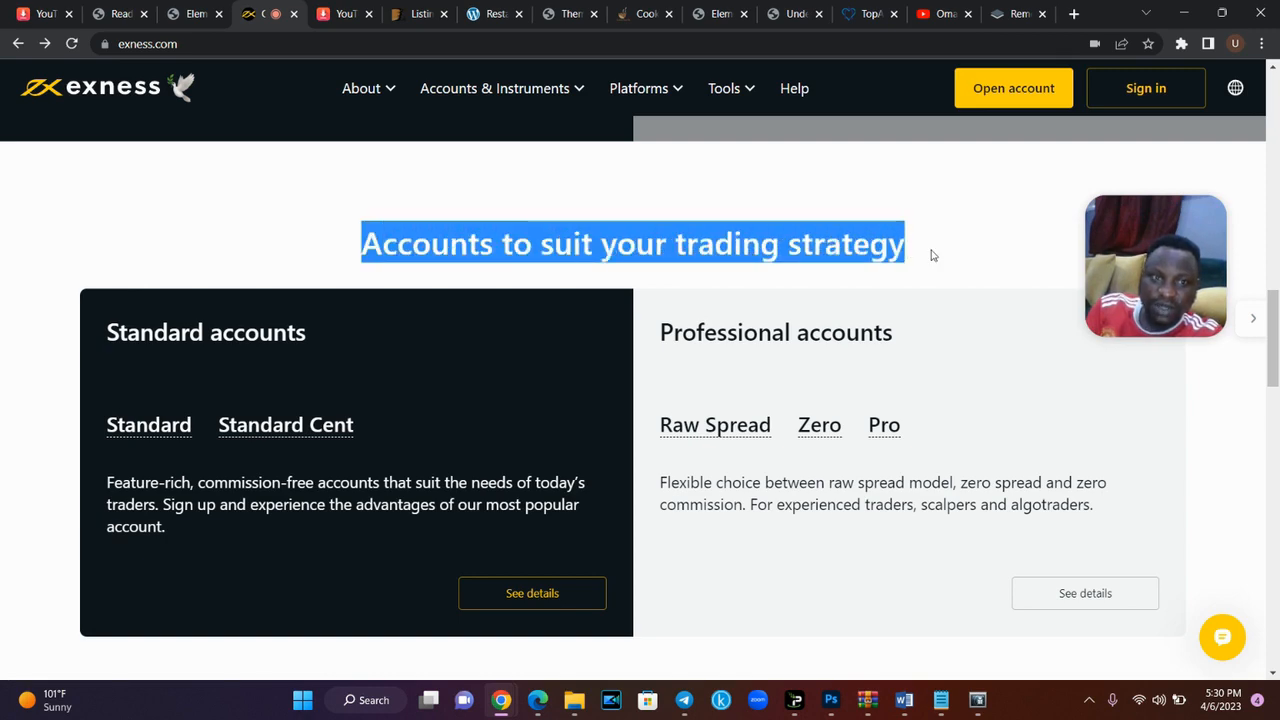
{"action": "left_click_drag", "start_coordinate": [283, 226], "coordinate": [926, 258]}
{"action": "key", "text": "ctrl+c"}
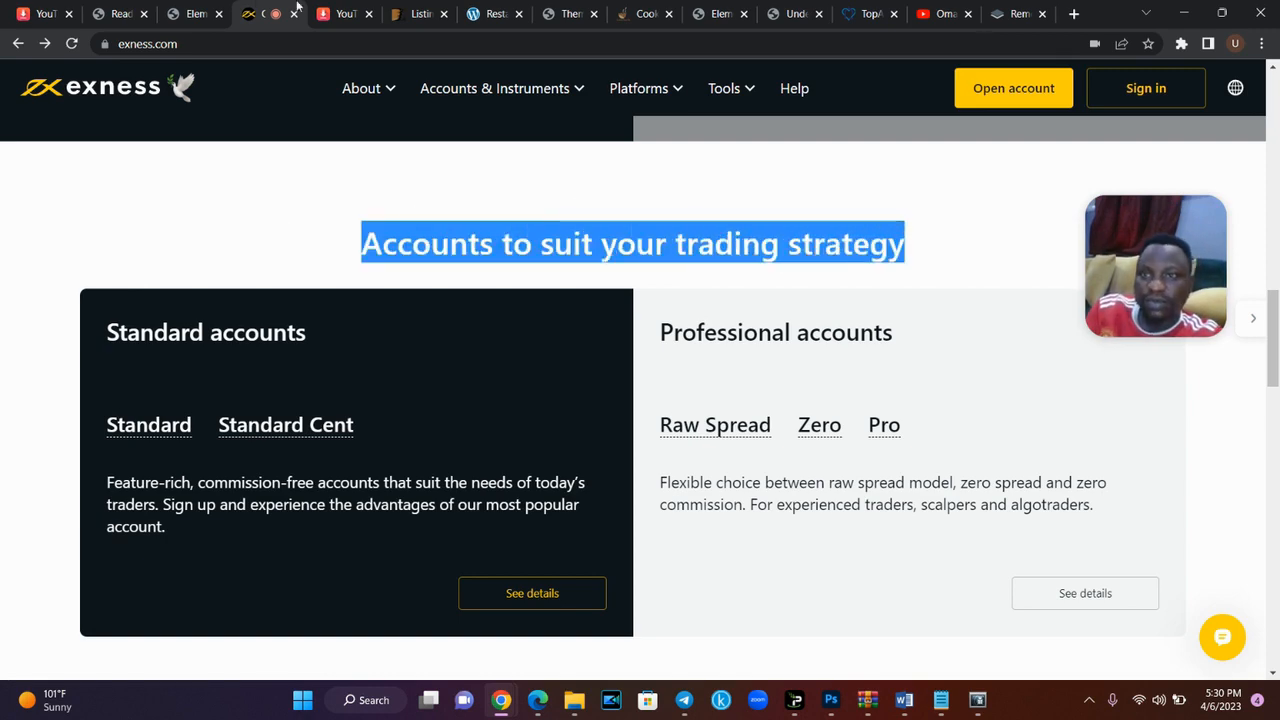
{"action": "left_click", "coordinate": [195, 13]}
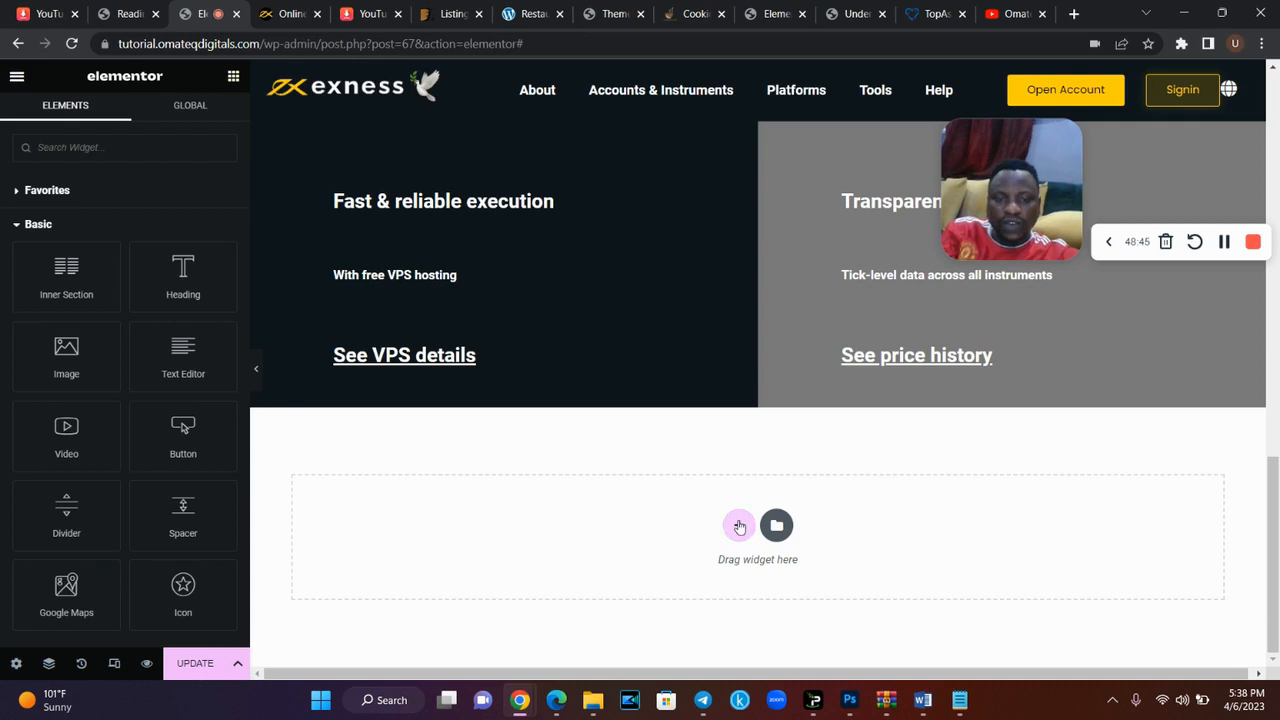
{"action": "left_click", "coordinate": [737, 526]}
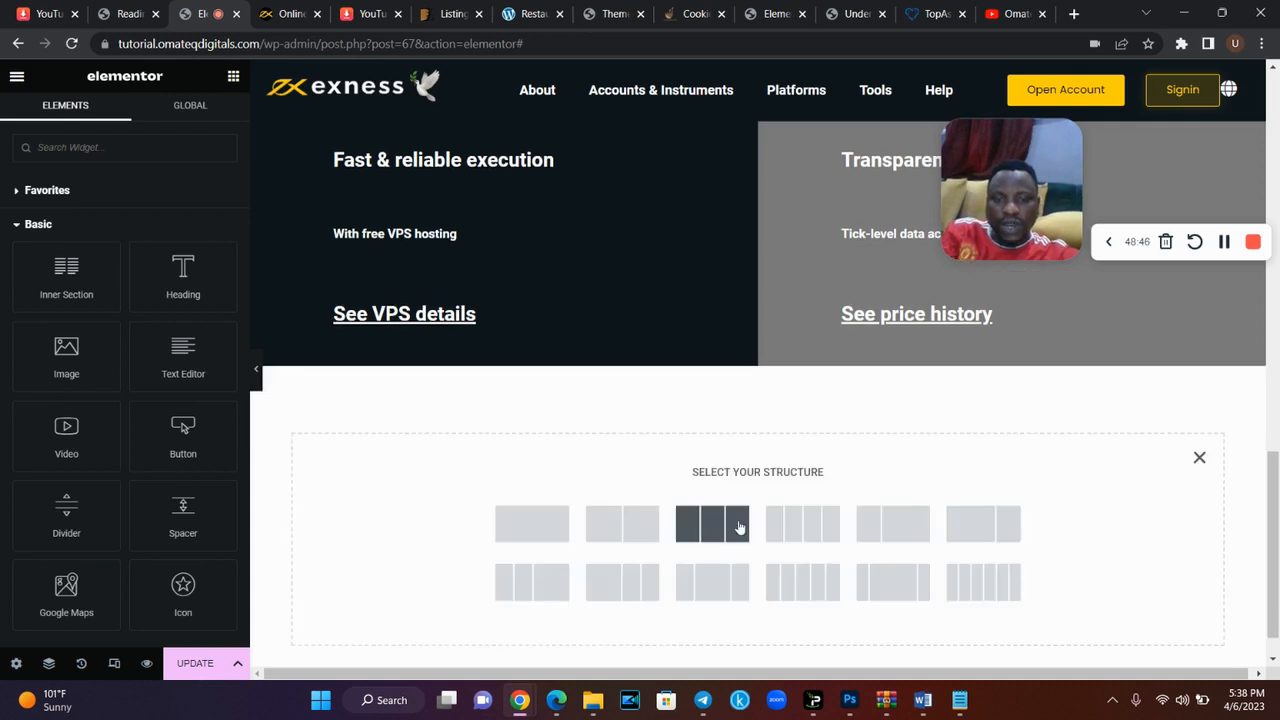
{"action": "left_click", "coordinate": [536, 526]}
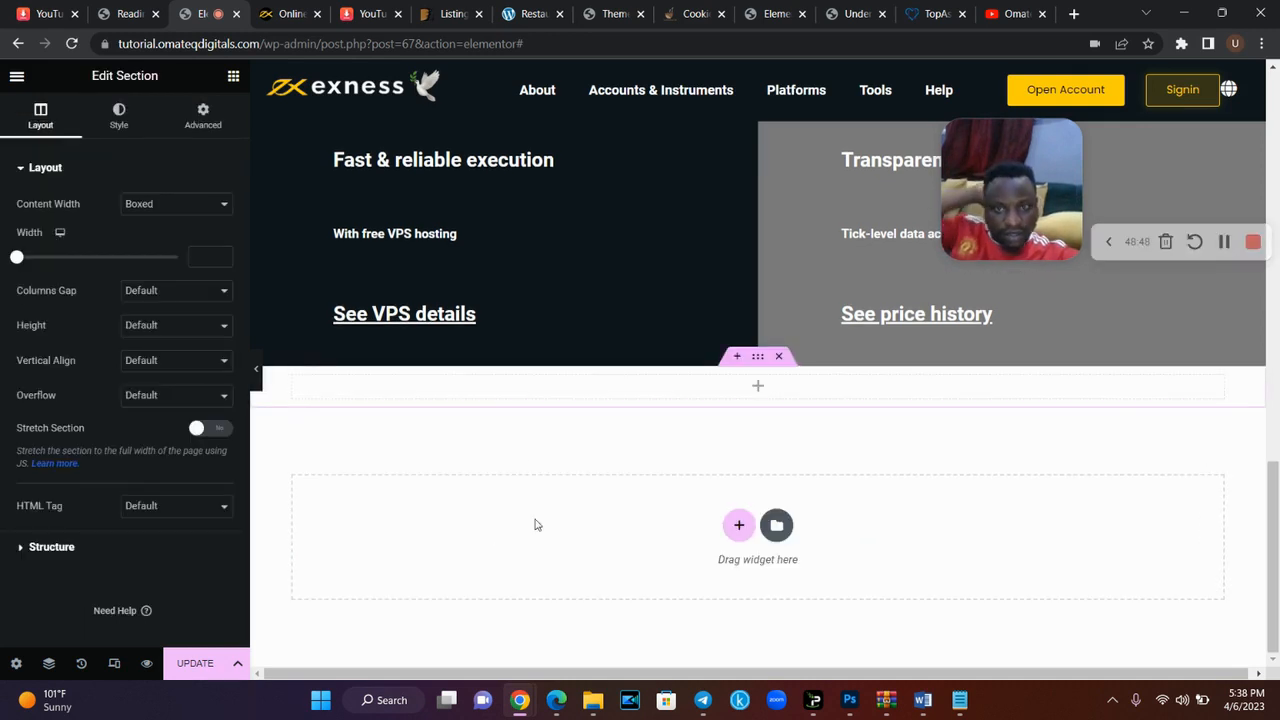
- Add a centred heading reading "Accounts to suit your trading strategy" to the empty single-column section
{"action": "left_click", "coordinate": [303, 9]}
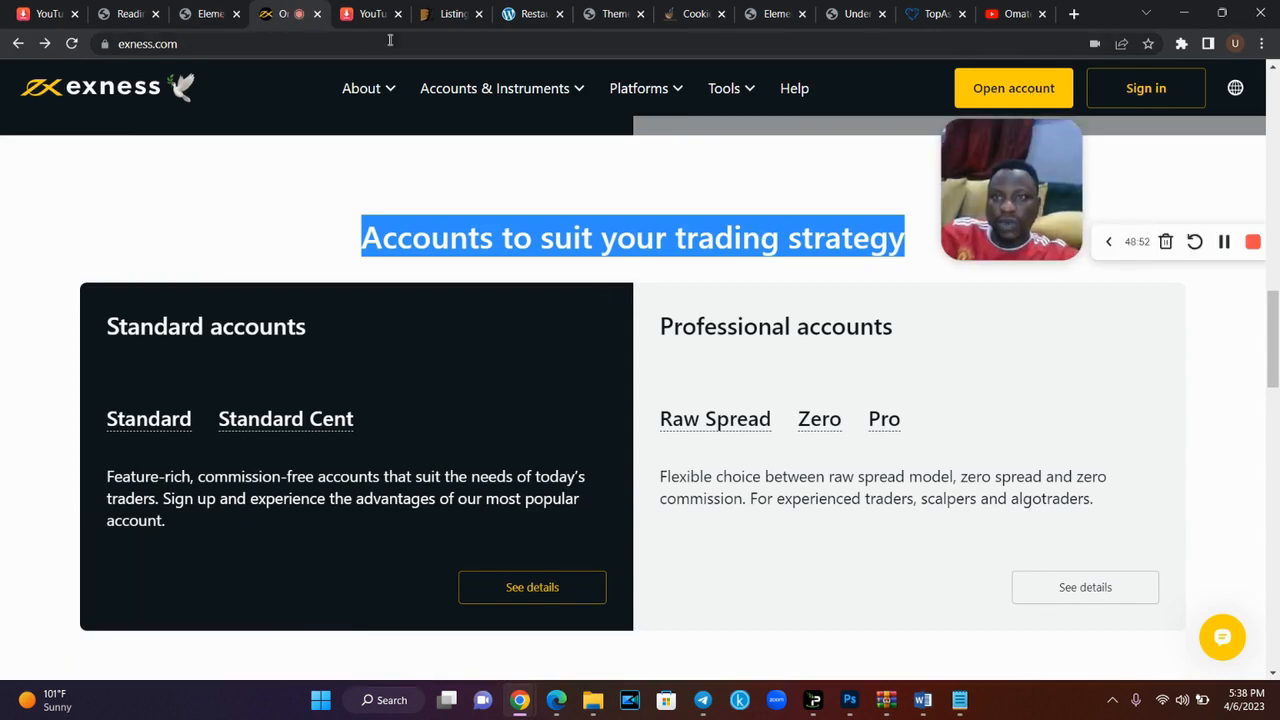
{"action": "left_click", "coordinate": [208, 14]}
{"action": "left_click", "coordinate": [233, 78]}
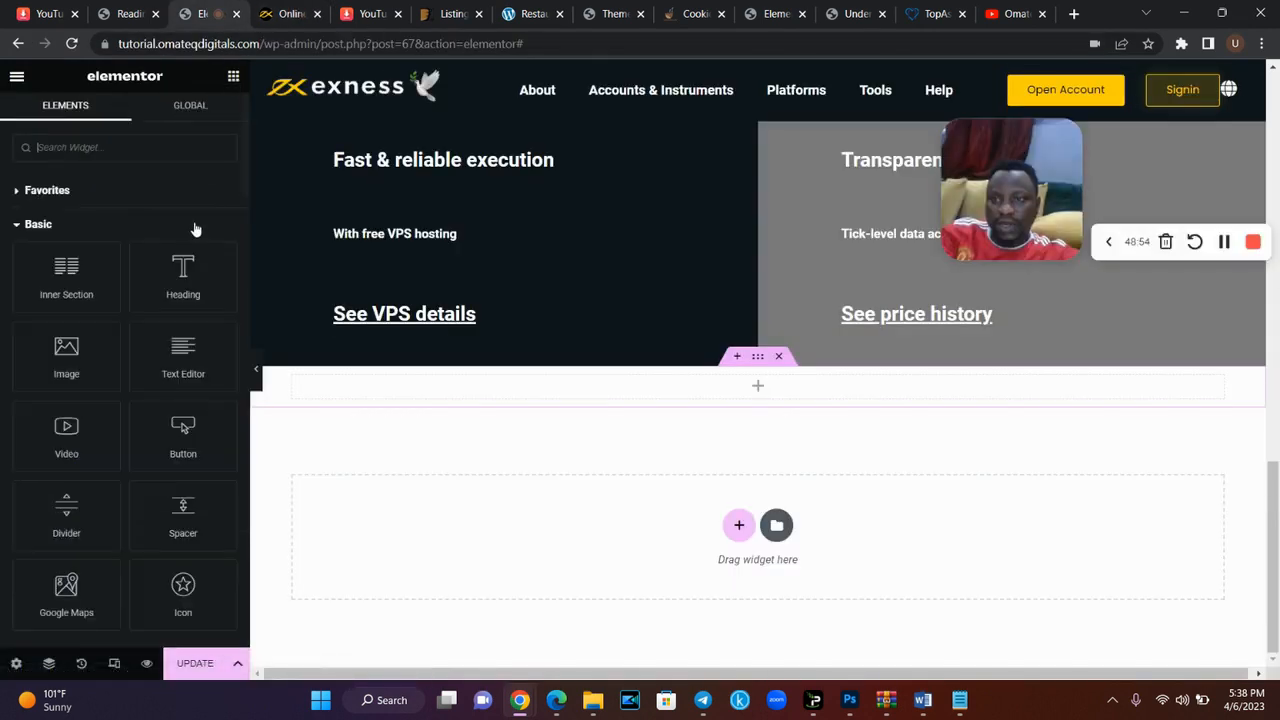
{"action": "left_click_drag", "start_coordinate": [183, 272], "coordinate": [747, 388]}
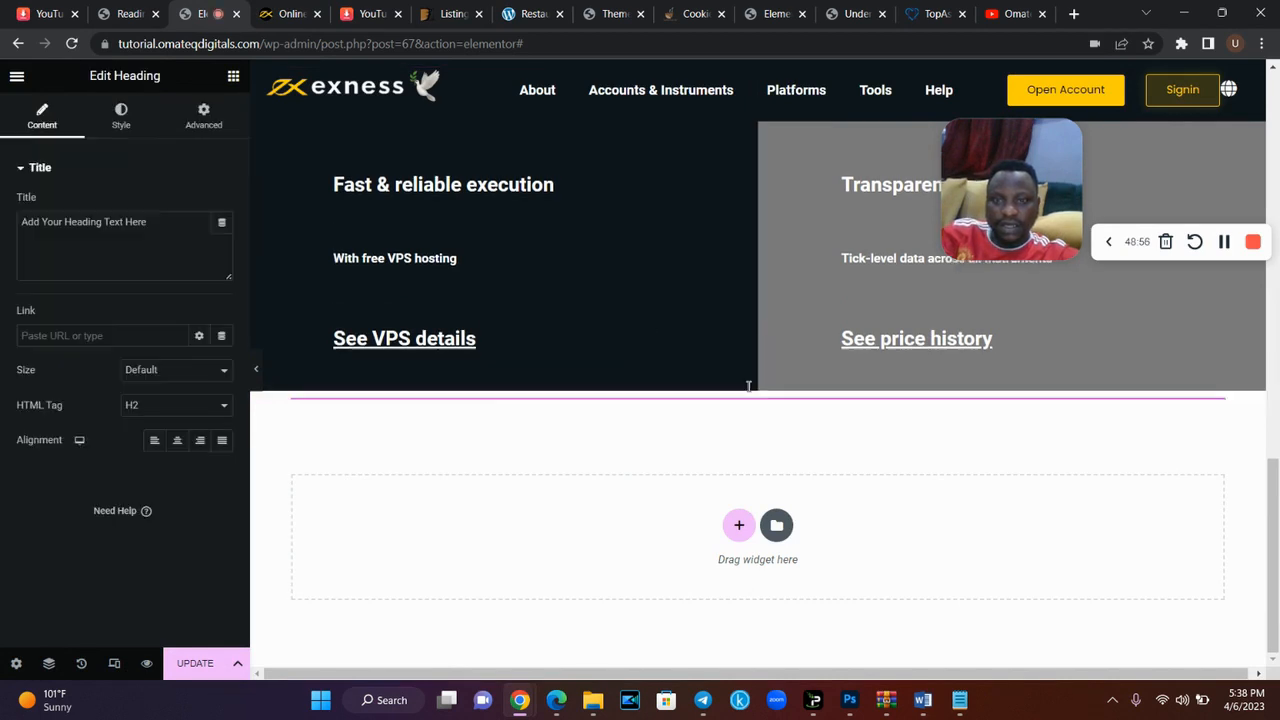
{"action": "left_click", "coordinate": [154, 251]}
{"action": "key", "text": "ctrl+a"}
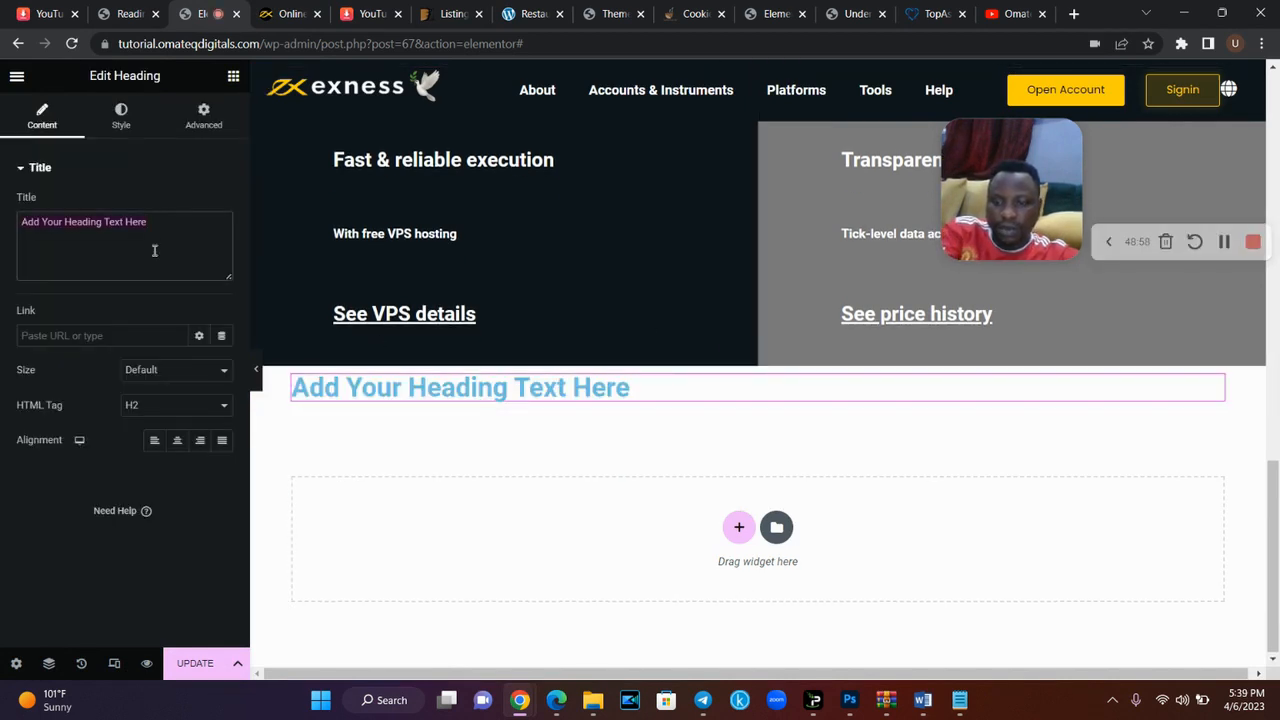
{"action": "key", "text": "ctrl+v"}
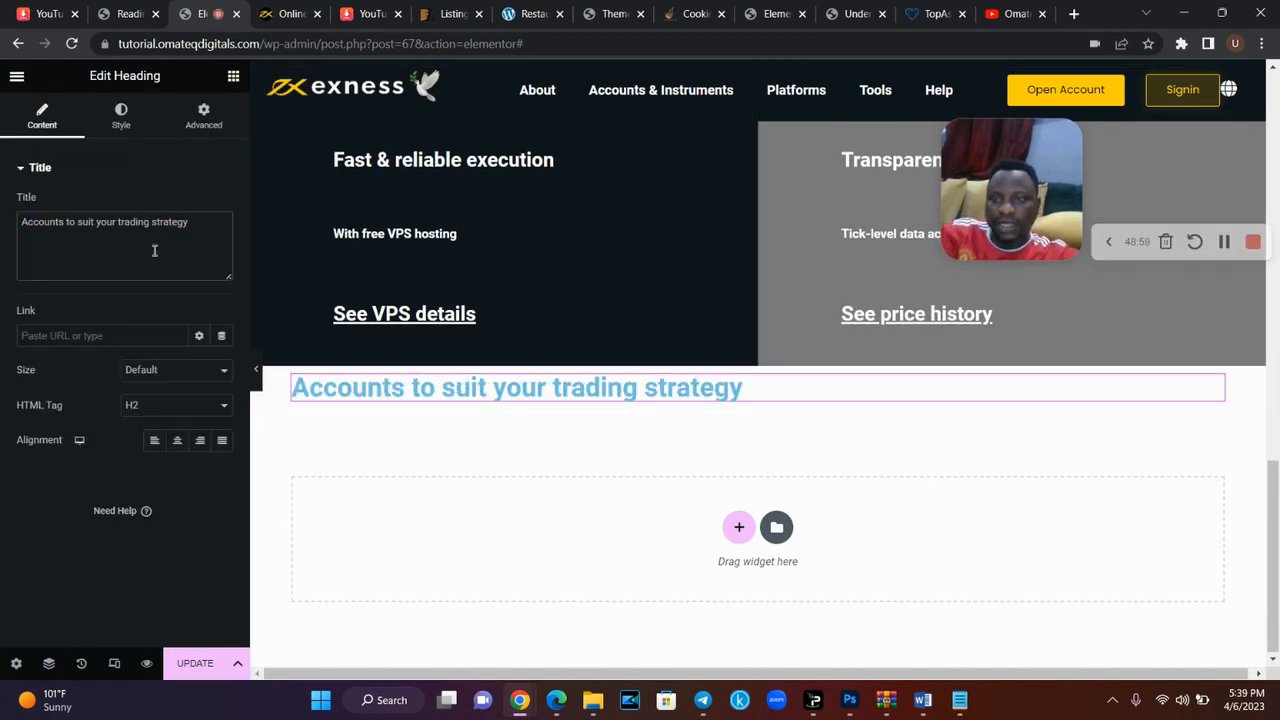
{"action": "left_click", "coordinate": [177, 440]}
- Set the "Accounts to suit your trading strategy" heading's text colour to black (#000000) and compare it with the reference page
{"action": "left_click", "coordinate": [140, 120]}
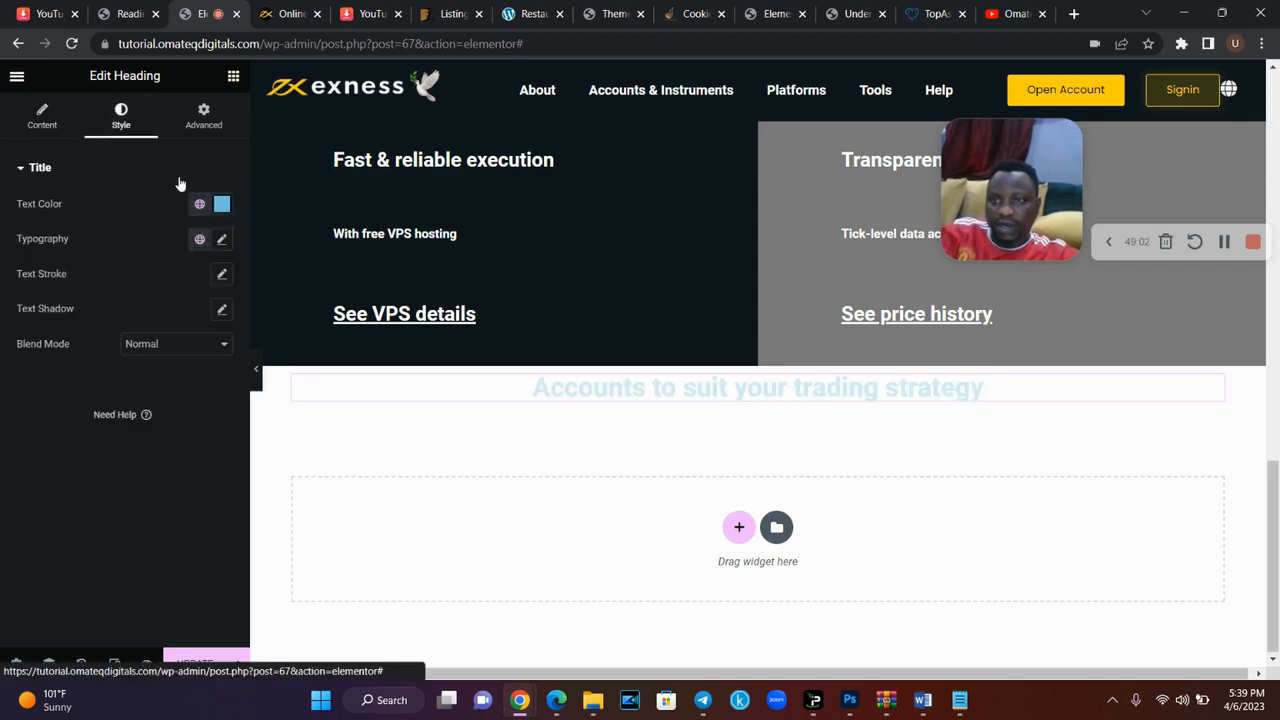
{"action": "left_click", "coordinate": [222, 204]}
{"action": "left_click", "coordinate": [80, 377]}
{"action": "left_click_drag", "start_coordinate": [64, 385], "coordinate": [20, 419]}
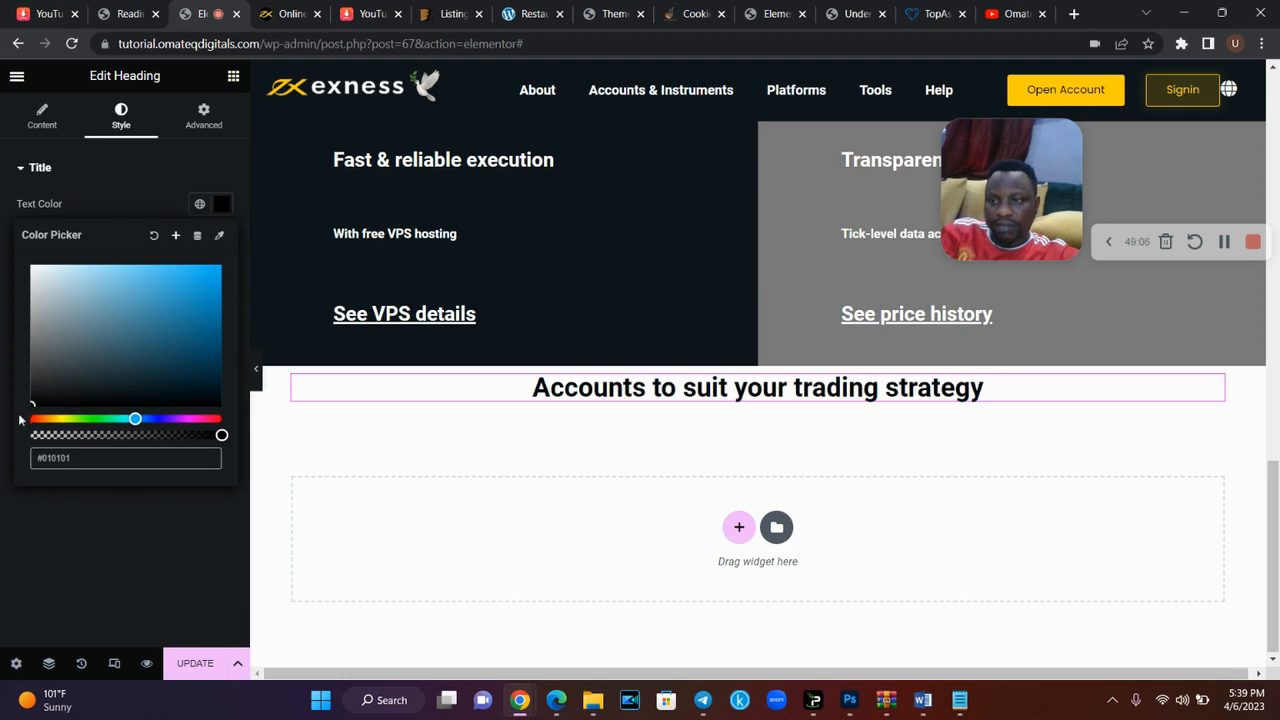
{"action": "left_click", "coordinate": [278, 12]}
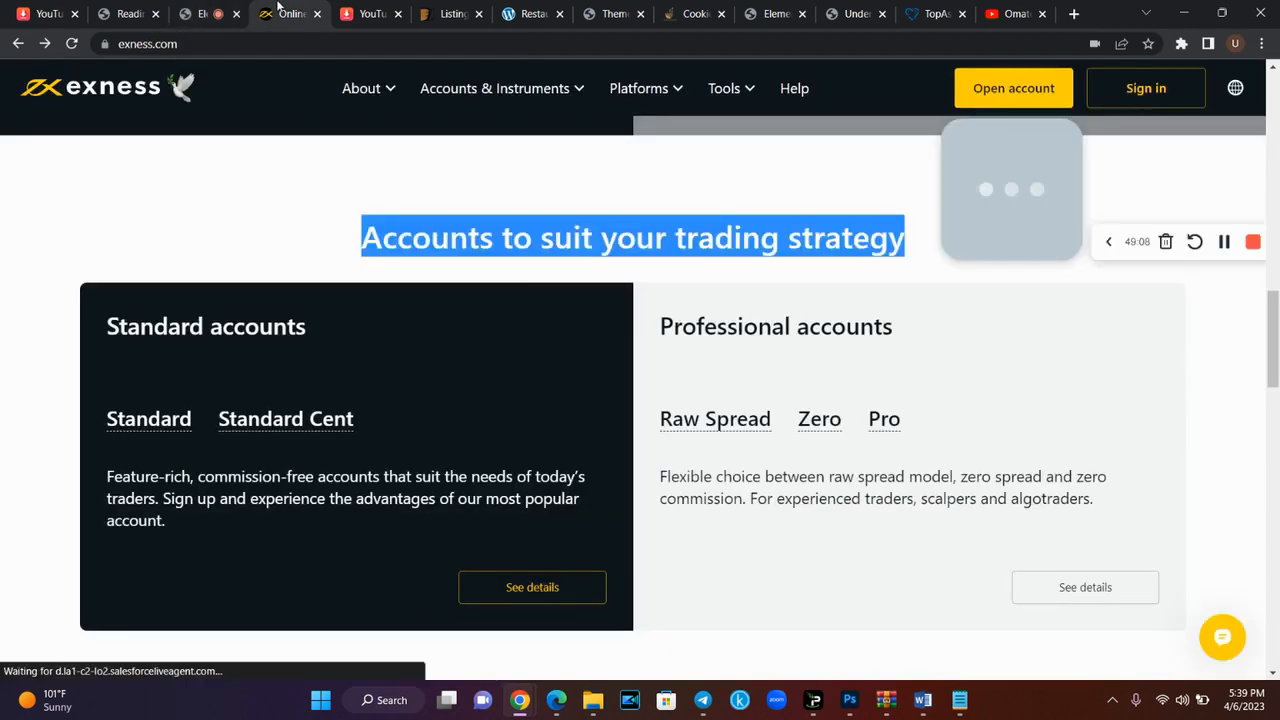
{"action": "left_click", "coordinate": [260, 237]}
{"action": "left_click", "coordinate": [221, 9]}
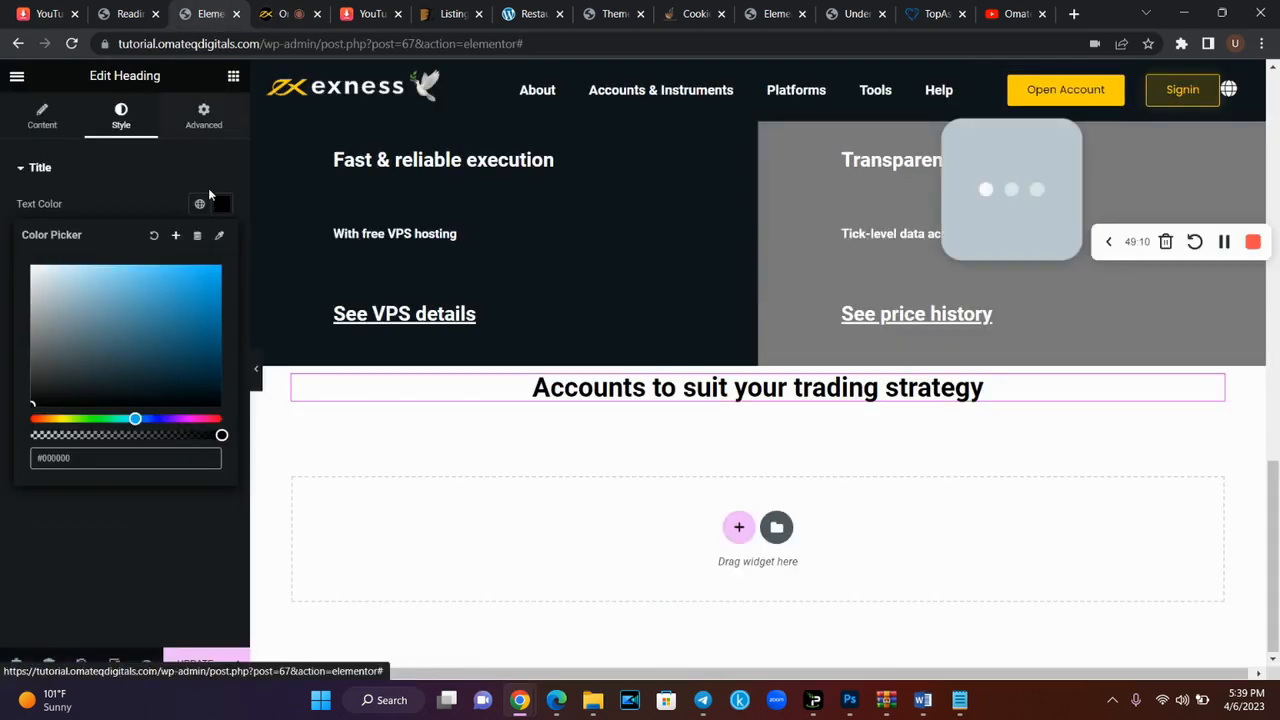
{"action": "left_click", "coordinate": [154, 196]}
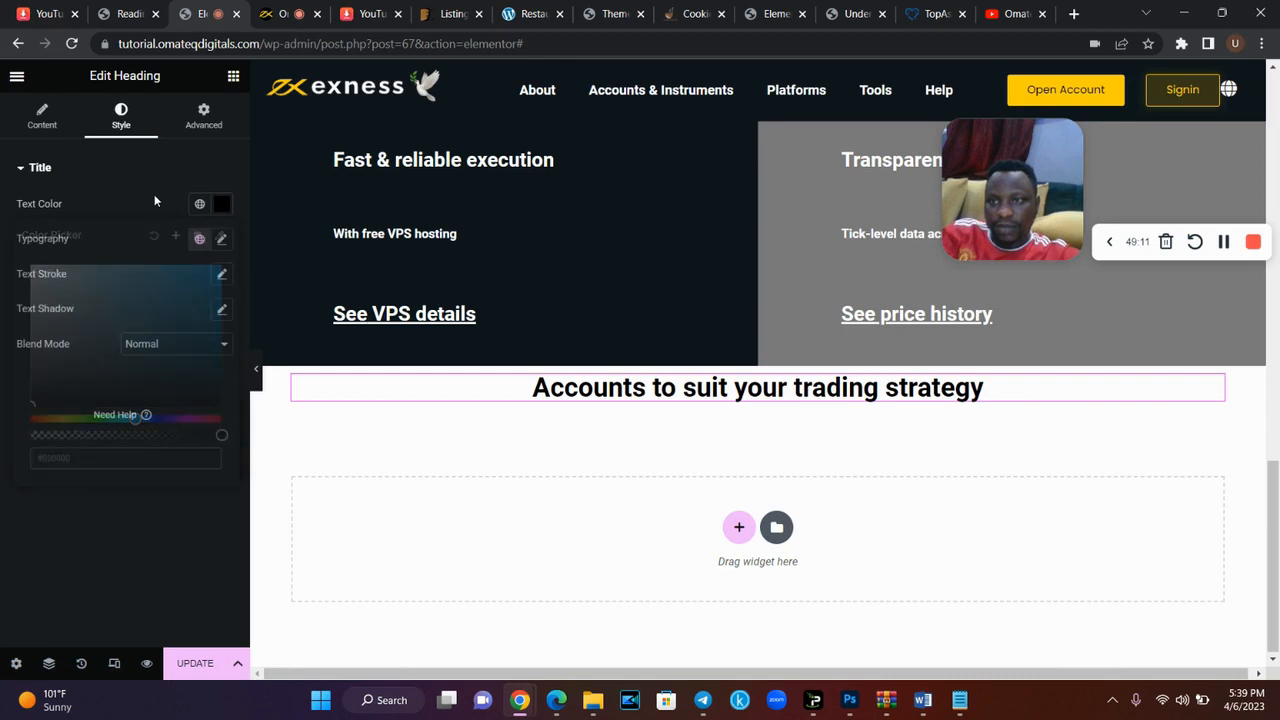
- Set the "Accounts to suit your trading strategy" heading's font family to Poppins
{"action": "left_click", "coordinate": [223, 240]}
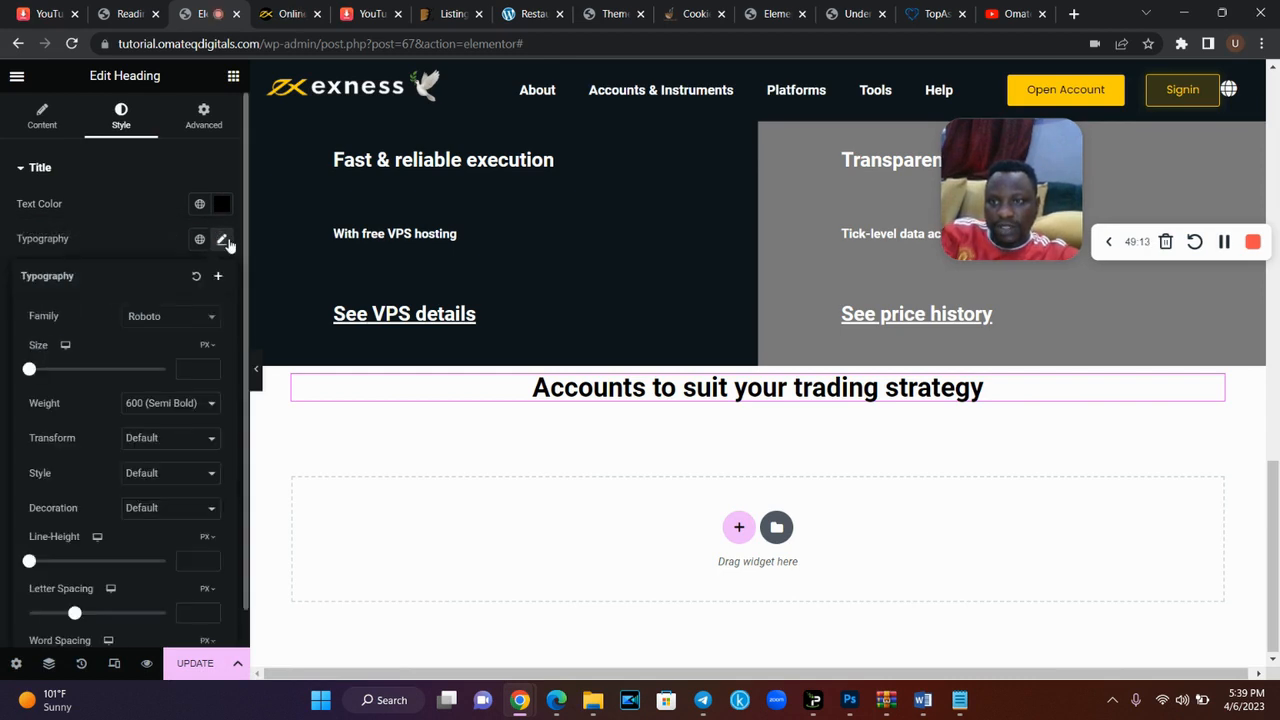
{"action": "left_click", "coordinate": [170, 320]}
{"action": "type", "text": "pop"}
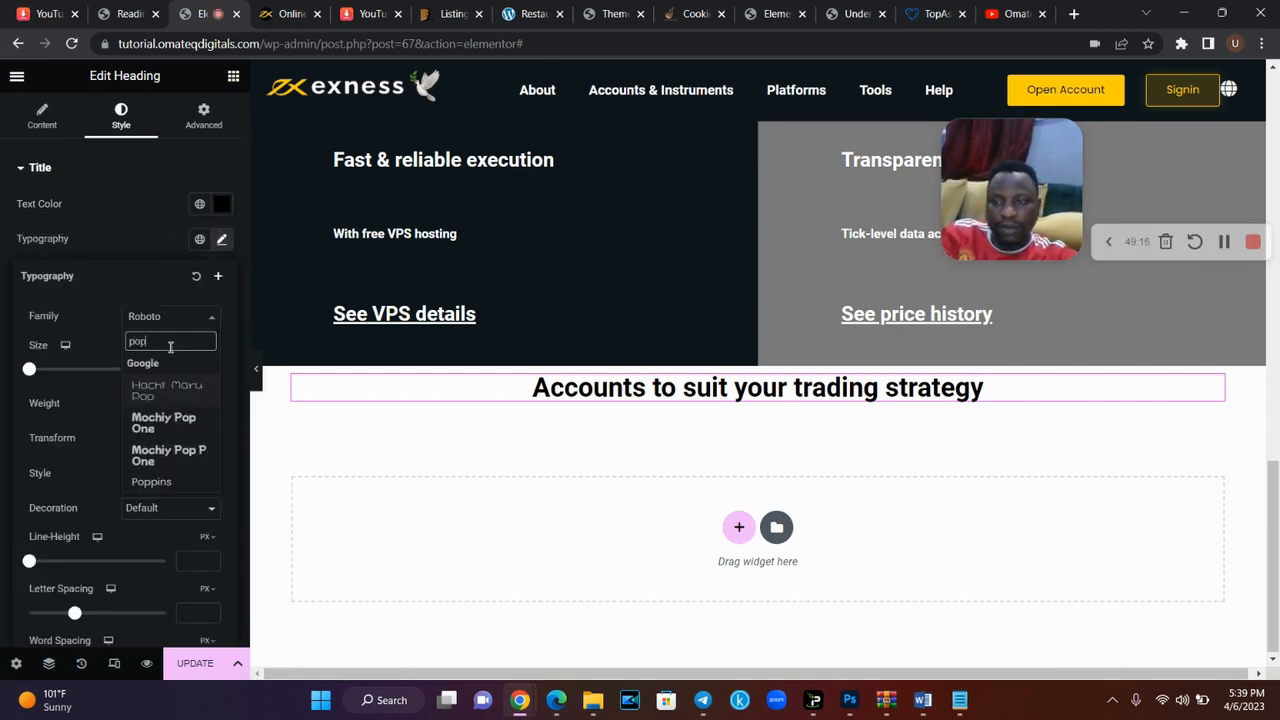
{"action": "left_click", "coordinate": [152, 482]}
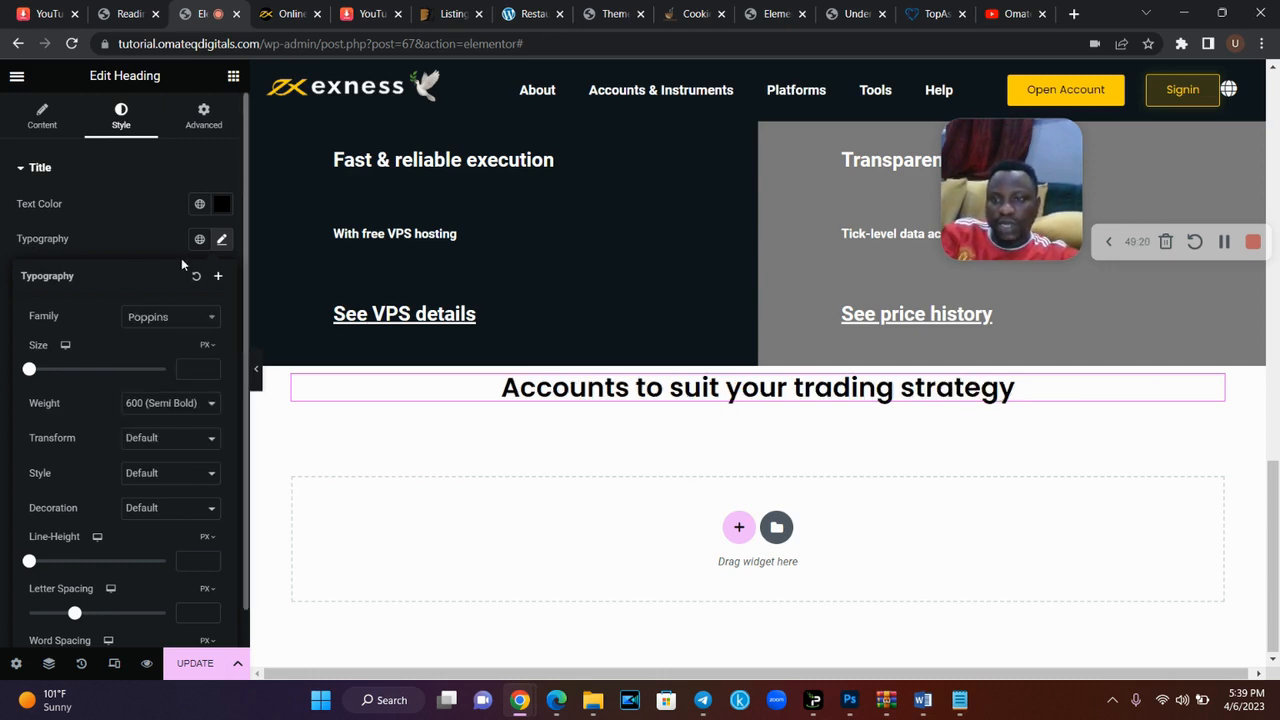
{"action": "left_click", "coordinate": [135, 238]}
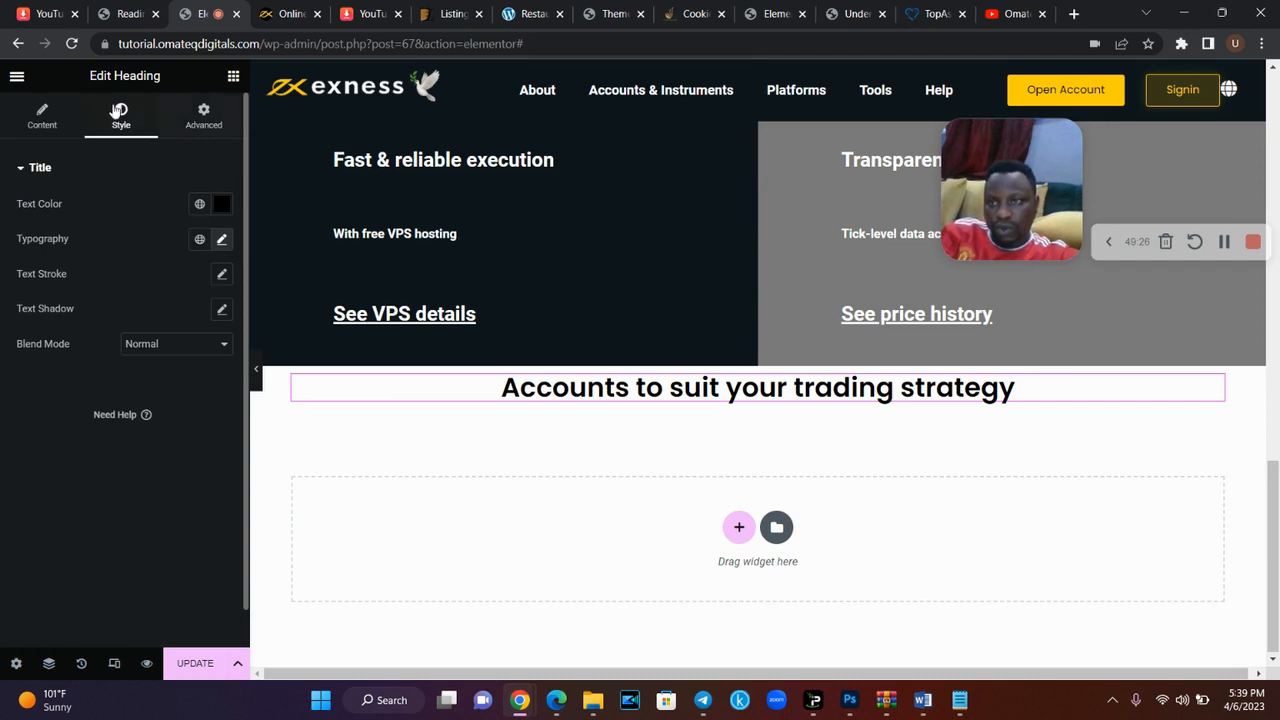
- Give the section holding the "Accounts to suit your trading strategy" heading a minimum height of 400 px
{"action": "mouse_move", "coordinate": [836, 392]}
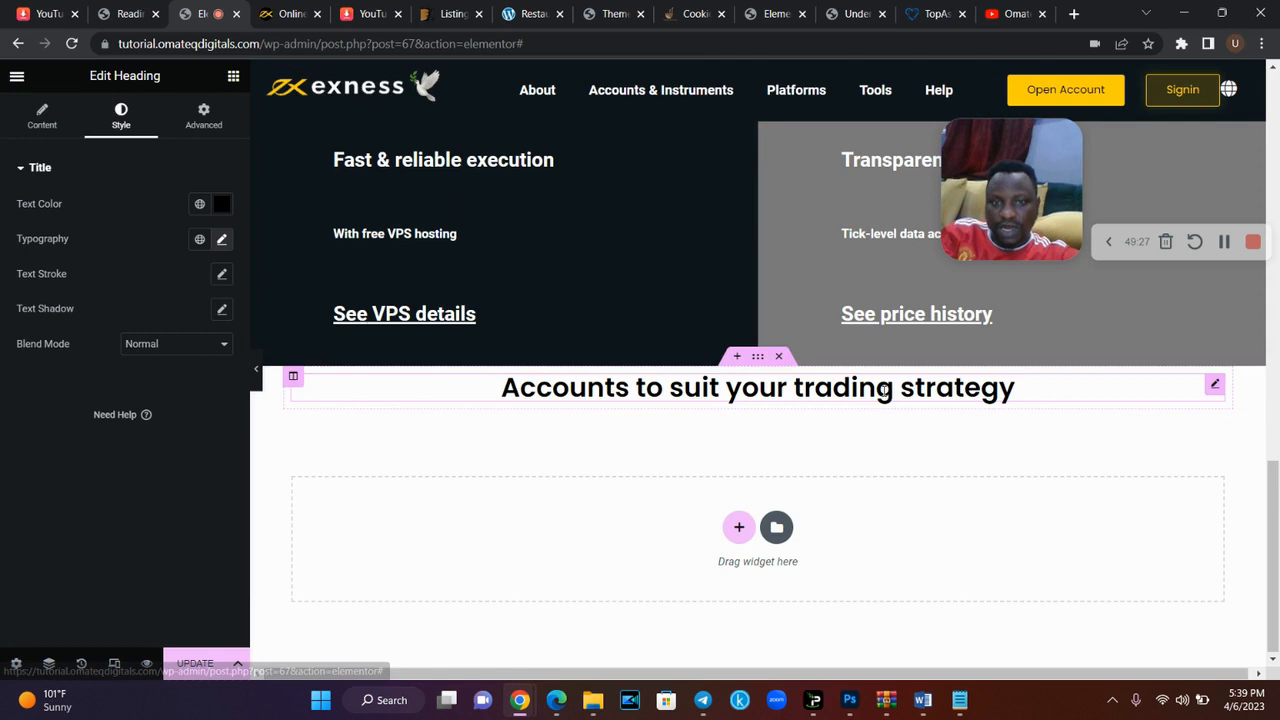
{"action": "left_click", "coordinate": [758, 362]}
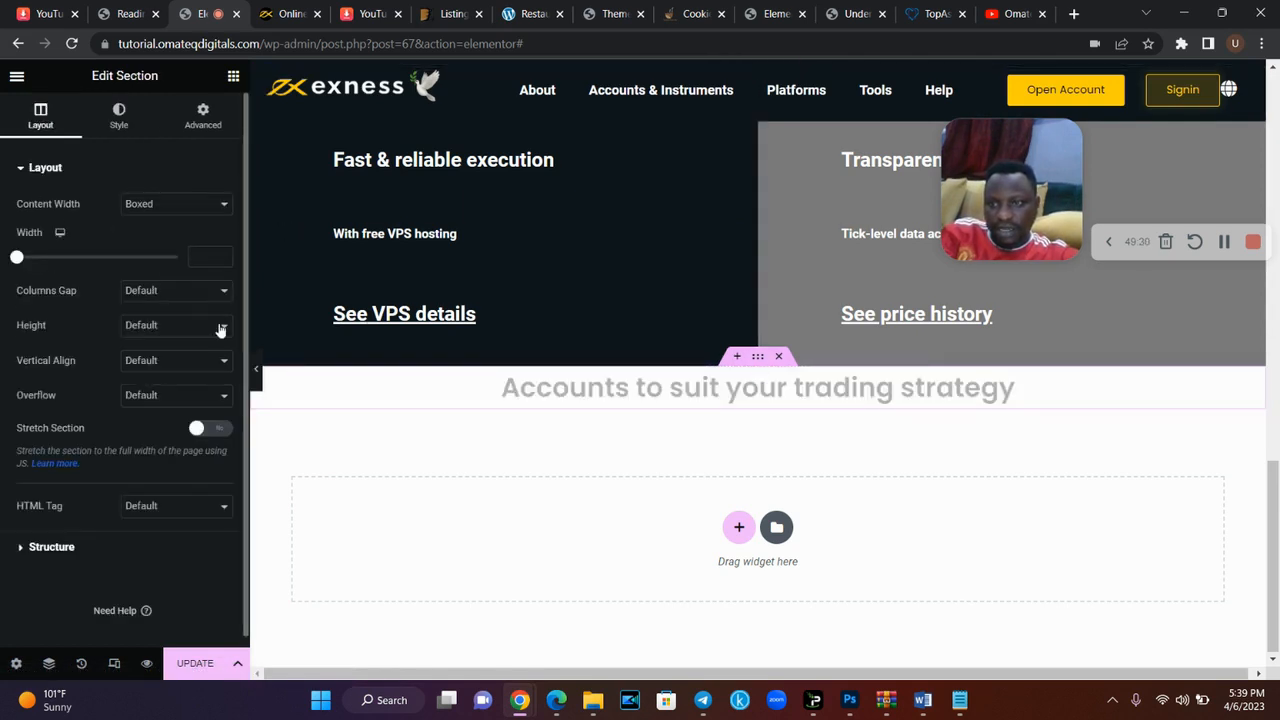
{"action": "left_click", "coordinate": [160, 324]}
{"action": "left_click", "coordinate": [171, 370]}
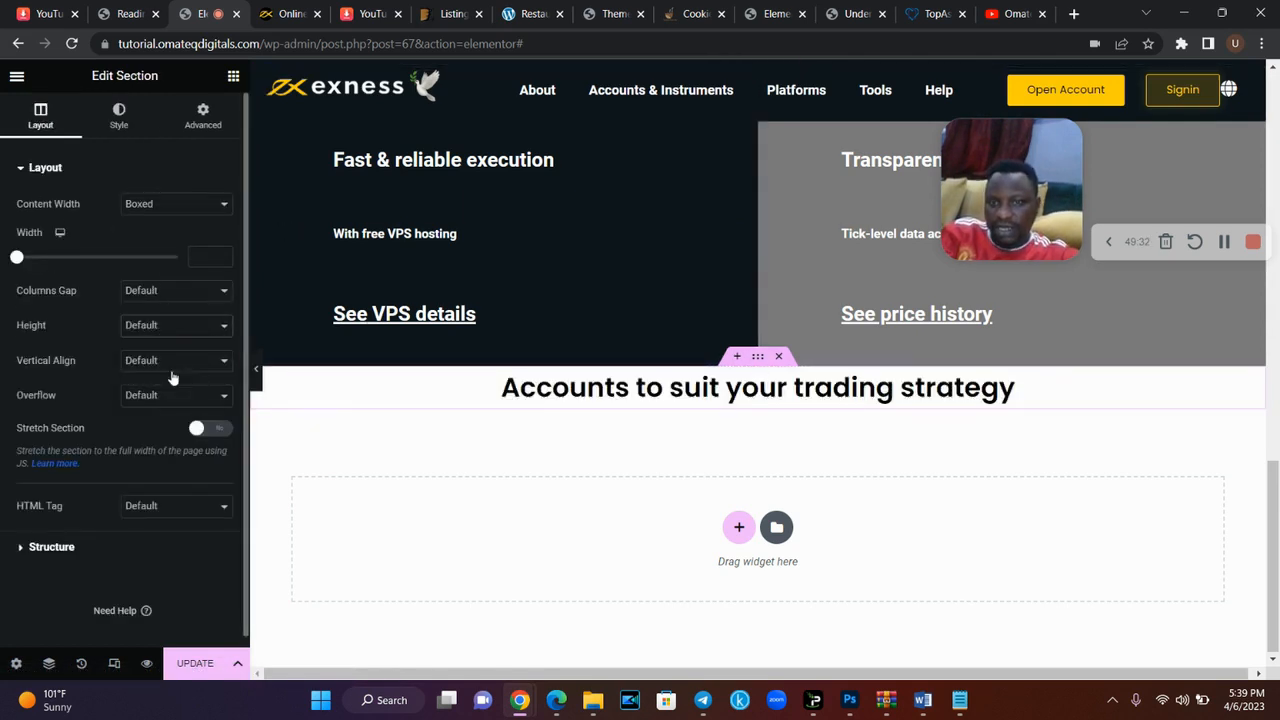
{"action": "left_click_drag", "start_coordinate": [1274, 456], "coordinate": [1274, 500]}
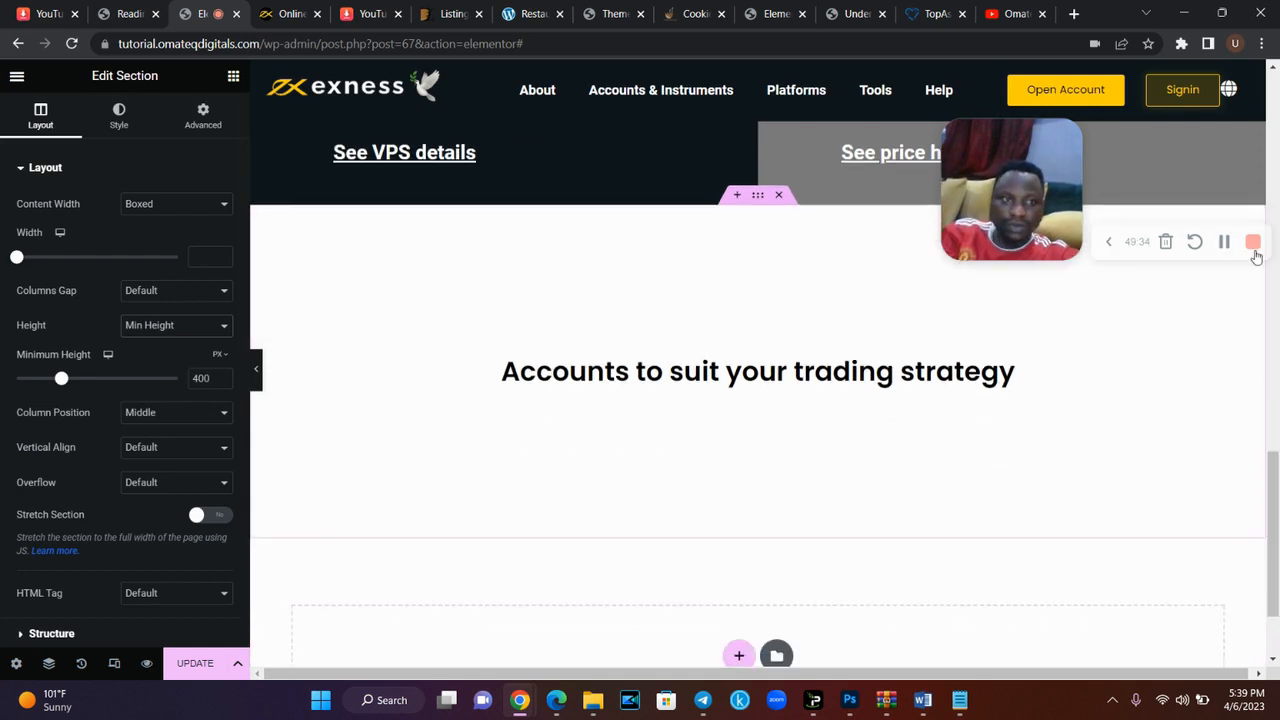
{"action": "left_click", "coordinate": [1226, 242]}
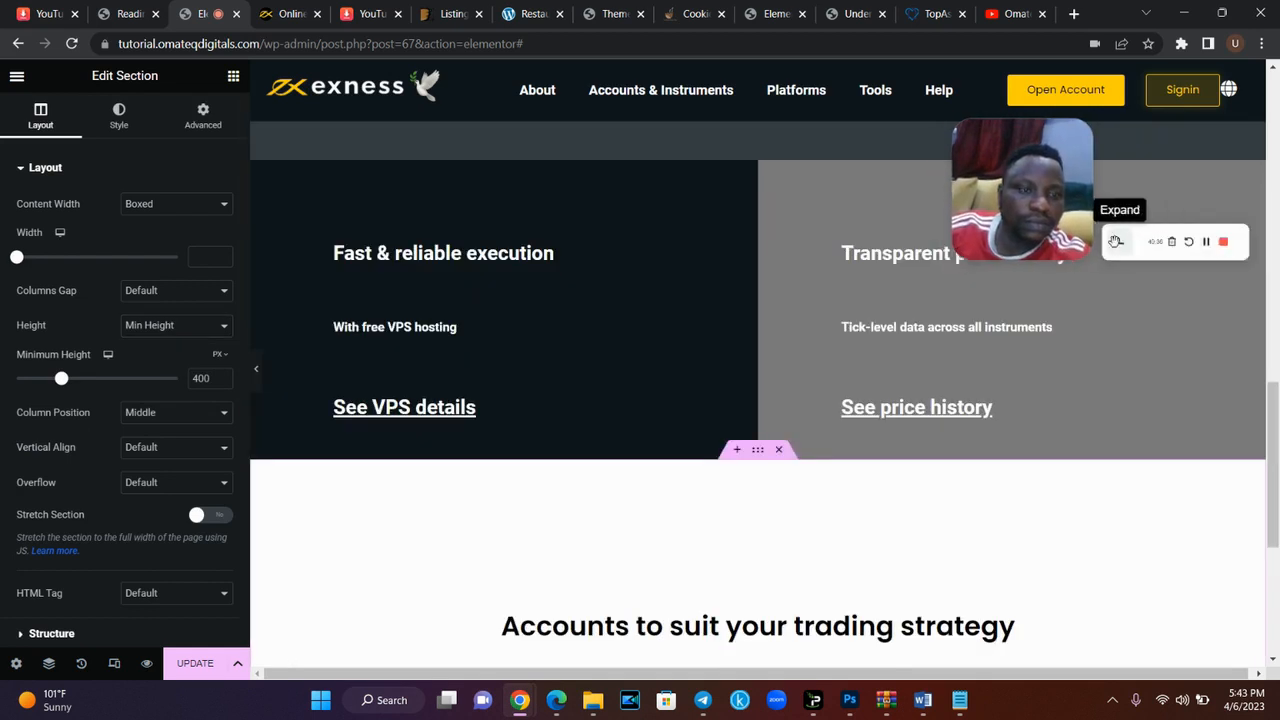
{"action": "left_click", "coordinate": [1115, 241]}
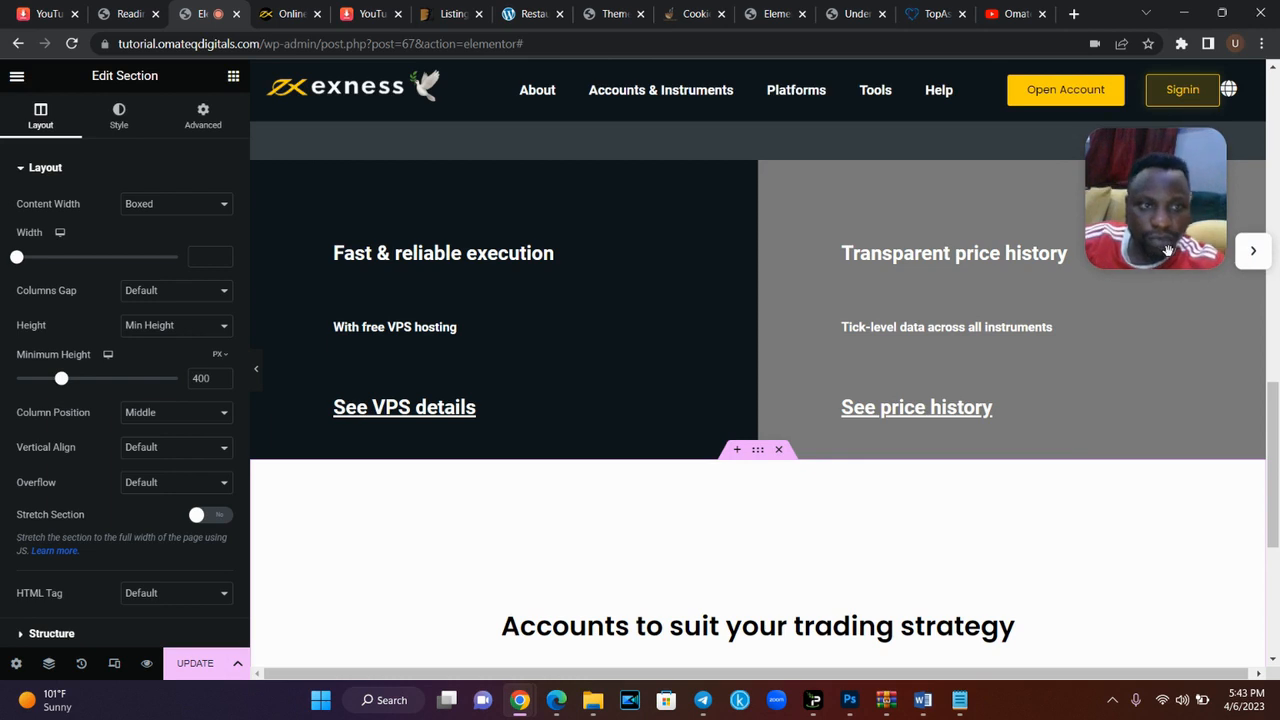
- Add an empty two-column section below the "Accounts to suit your trading strategy" section
{"action": "scroll", "coordinate": [696, 395], "scroll_direction": "down", "scroll_amount": 3}
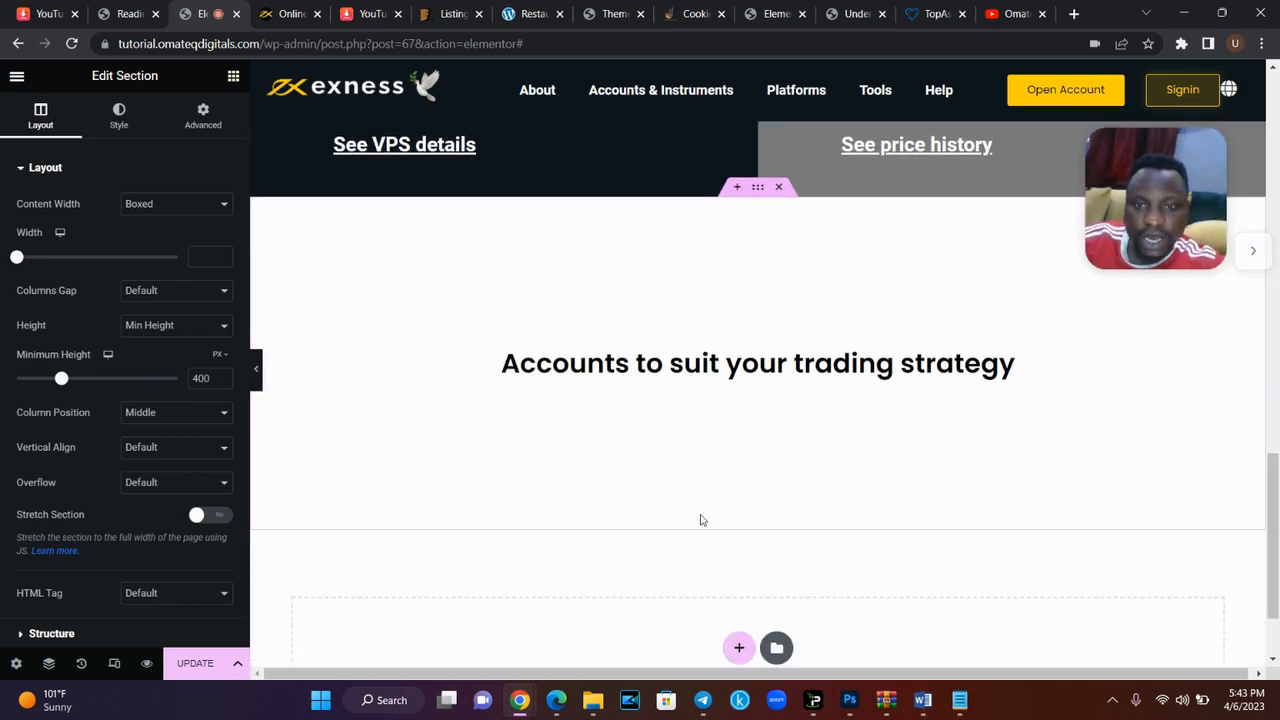
{"action": "left_click", "coordinate": [735, 645]}
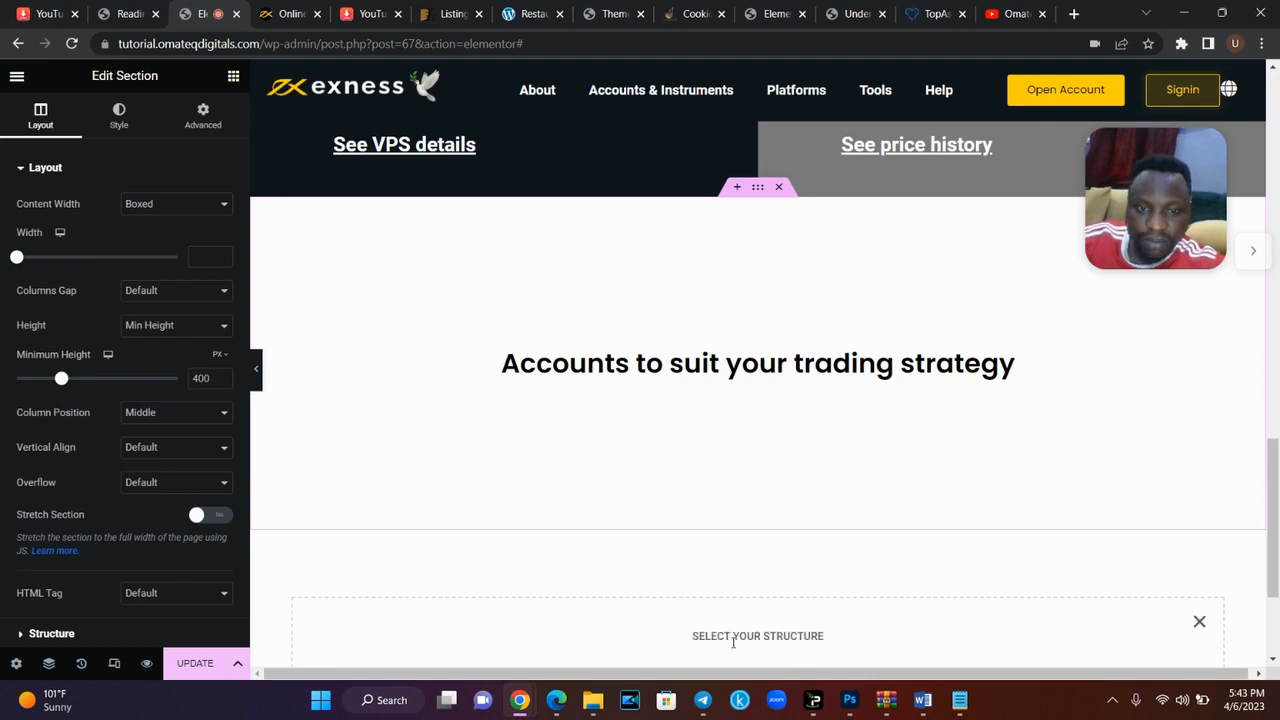
{"action": "left_click_drag", "start_coordinate": [1275, 515], "coordinate": [1276, 548]}
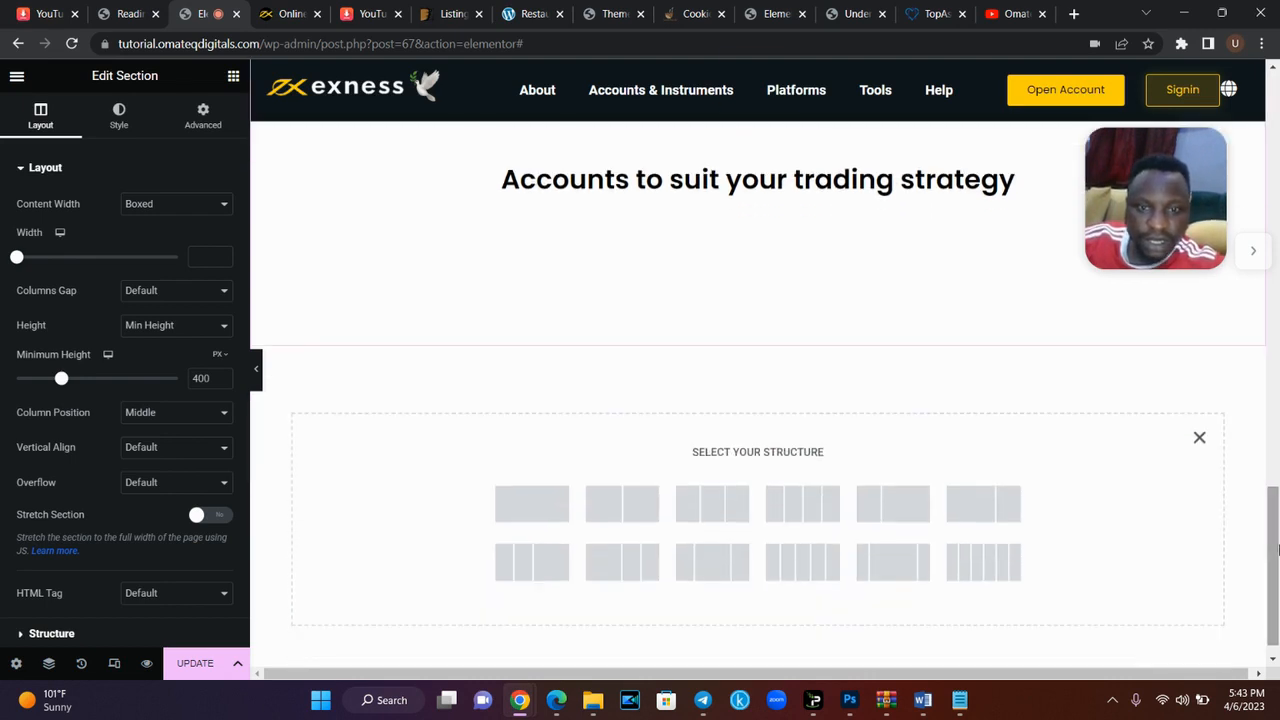
{"action": "left_click", "coordinate": [652, 519]}
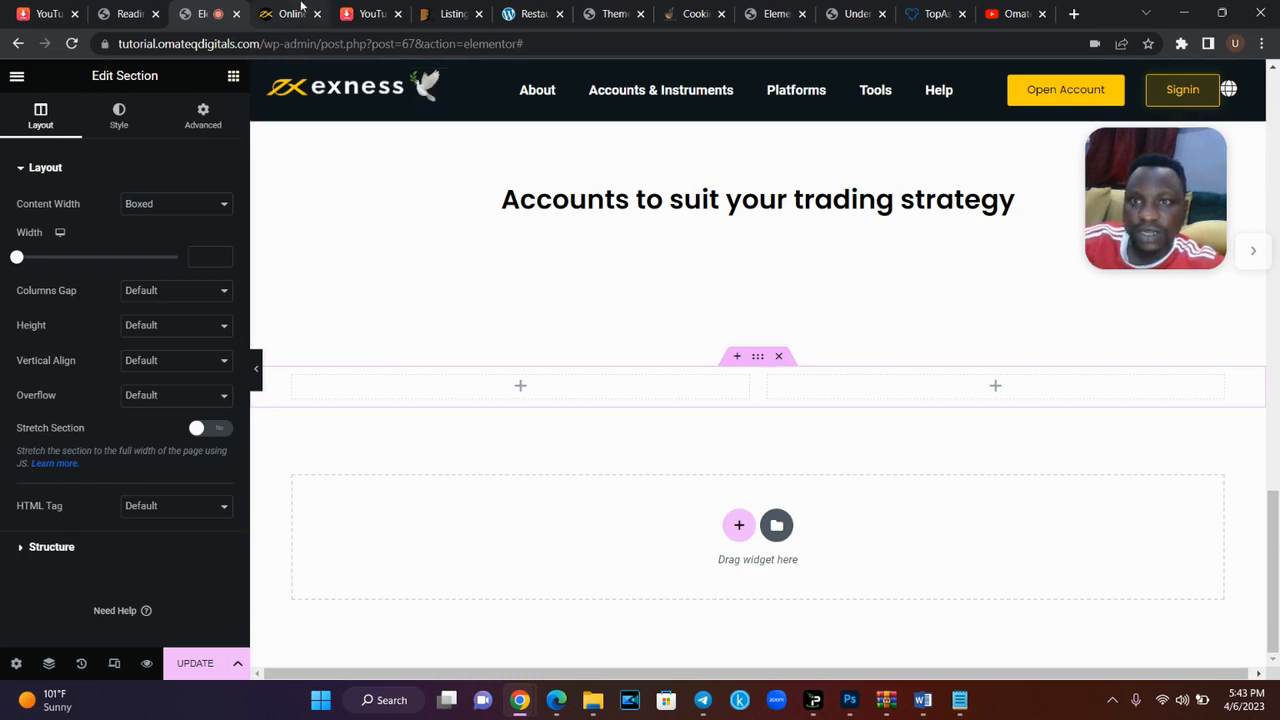
- Check the account cards on the exness.com reference page and copy the "Fast & reliable execution" and "Transparent price history" section in the editor
{"action": "left_click", "coordinate": [300, 12]}
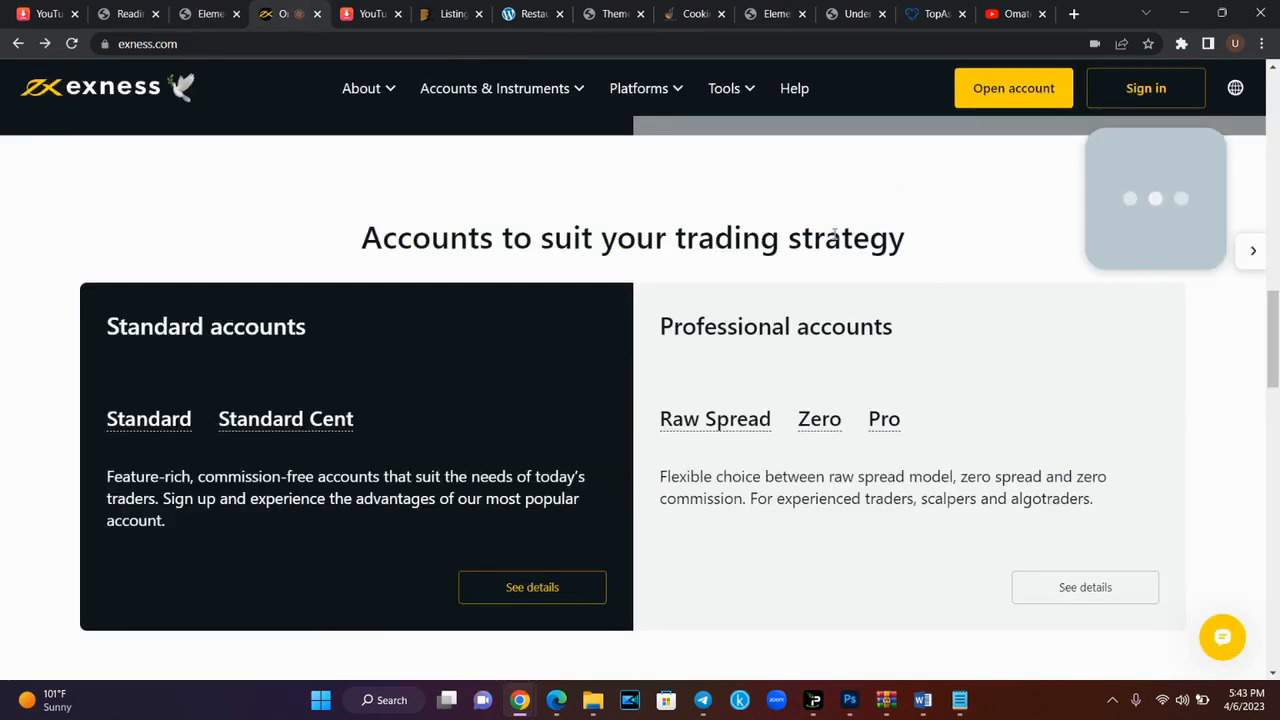
{"action": "left_click", "coordinate": [209, 22]}
{"action": "left_click_drag", "start_coordinate": [1275, 493], "coordinate": [1276, 378]}
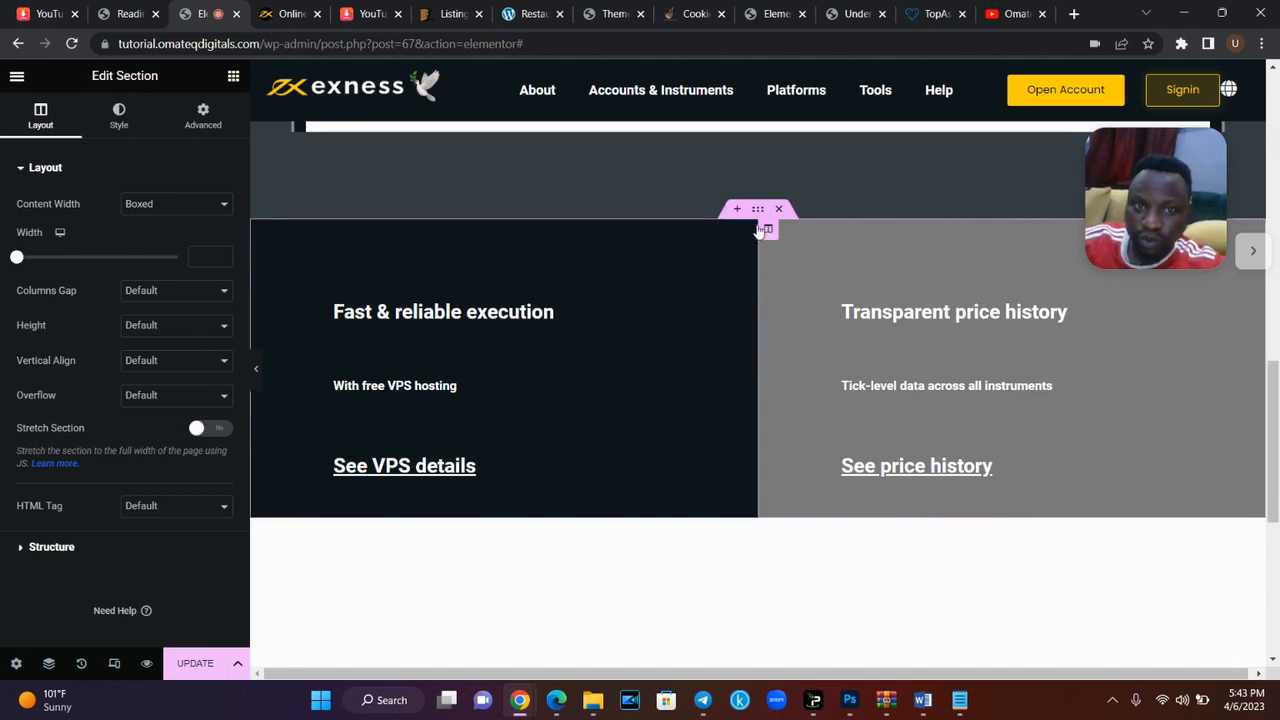
{"action": "right_click", "coordinate": [758, 218]}
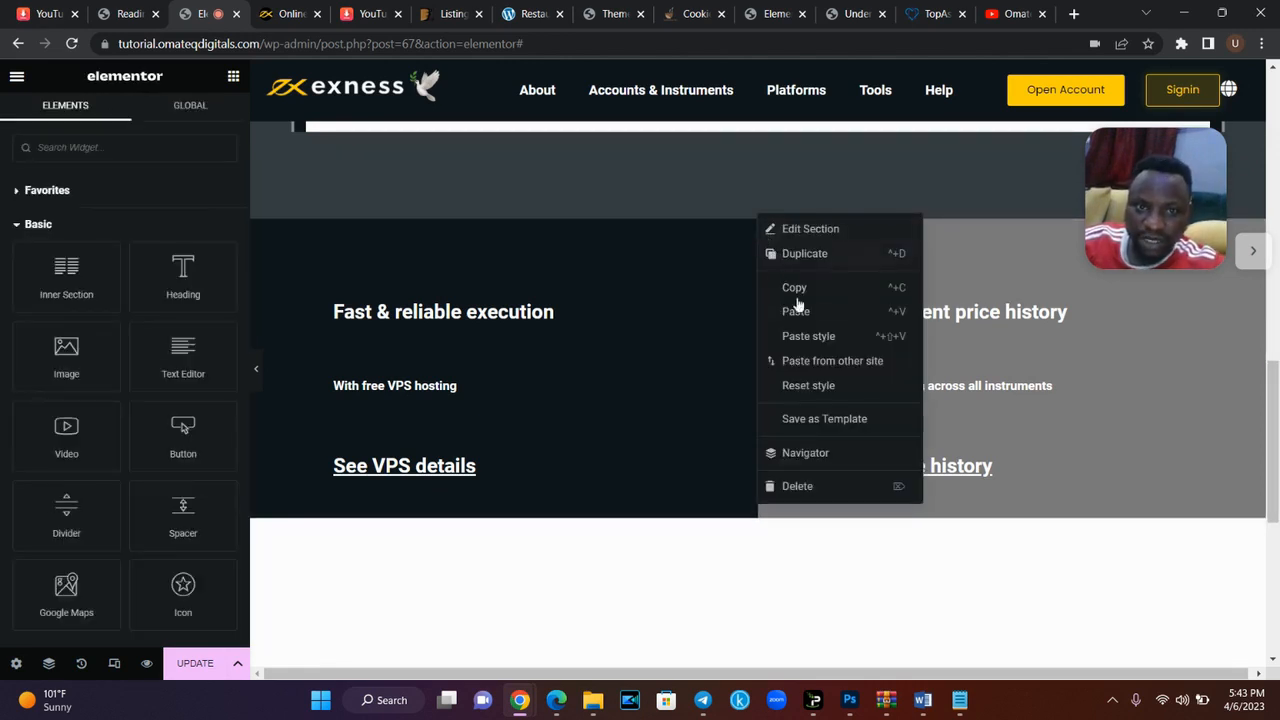
{"action": "left_click", "coordinate": [800, 292]}
- Replace the empty two-column section below the "Accounts to suit your trading strategy" heading with the copied section
{"action": "left_click_drag", "start_coordinate": [1276, 446], "coordinate": [1277, 541]}
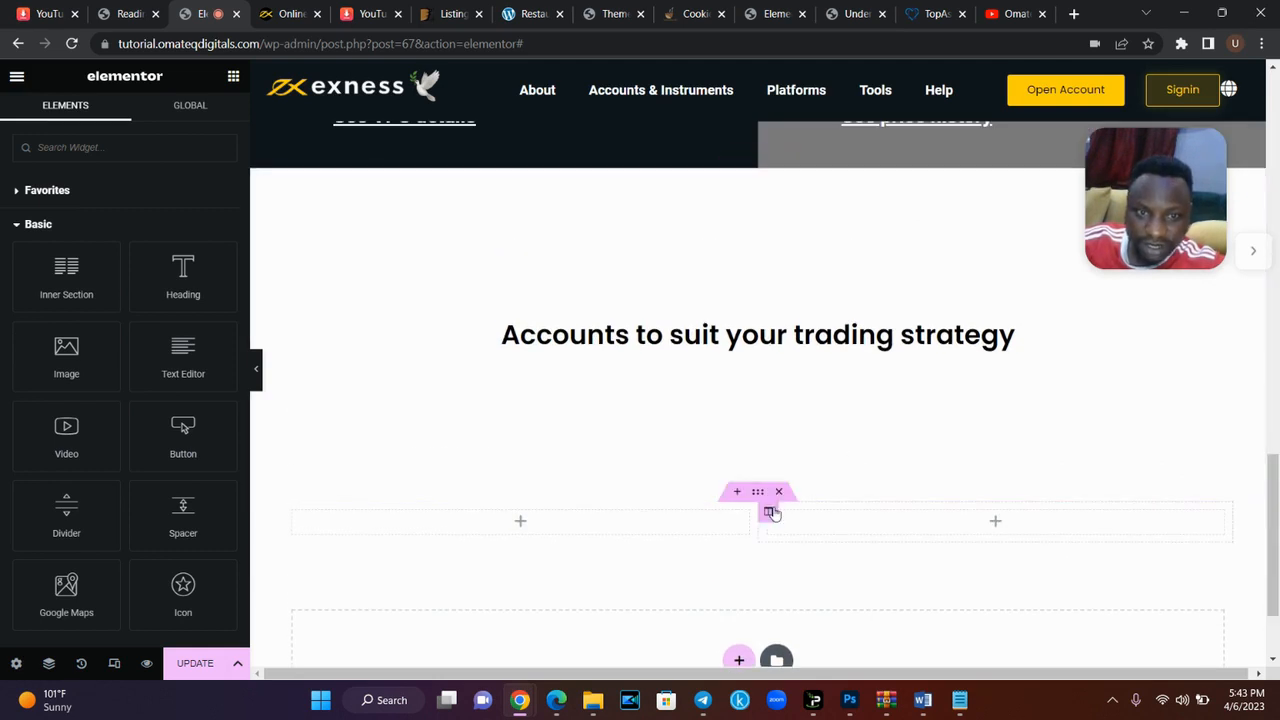
{"action": "left_click", "coordinate": [780, 494]}
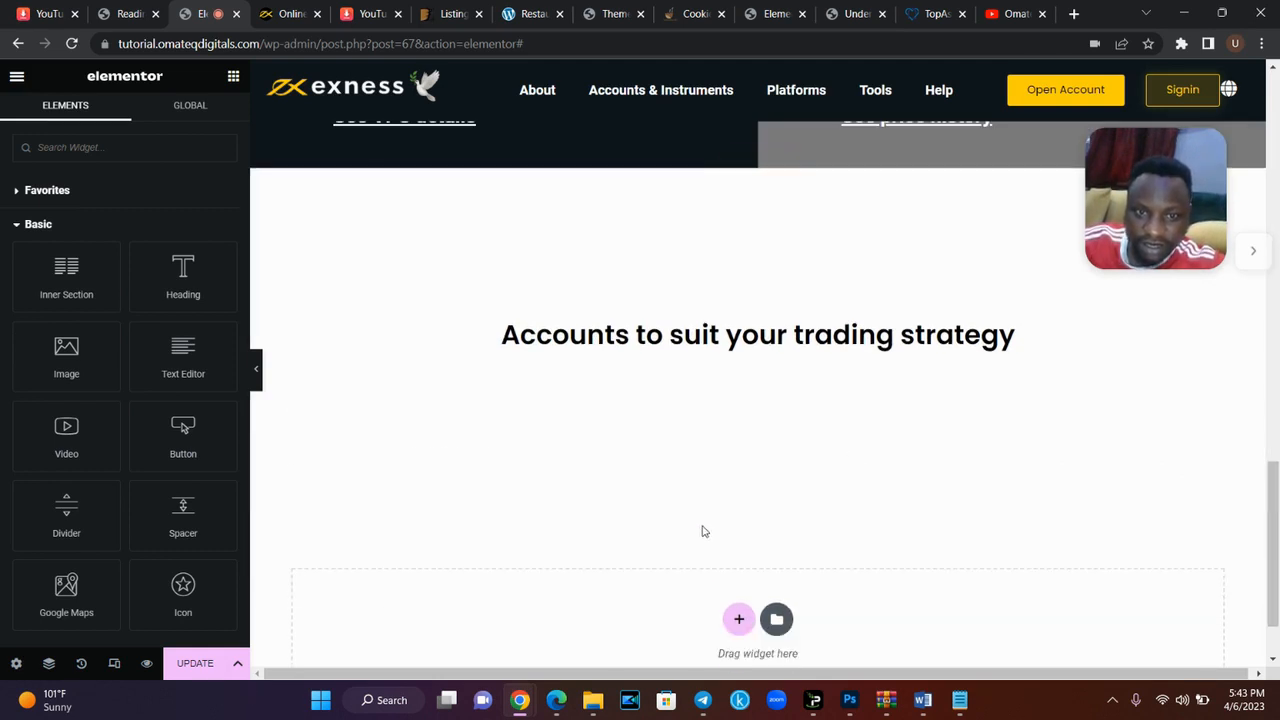
{"action": "right_click", "coordinate": [667, 586]}
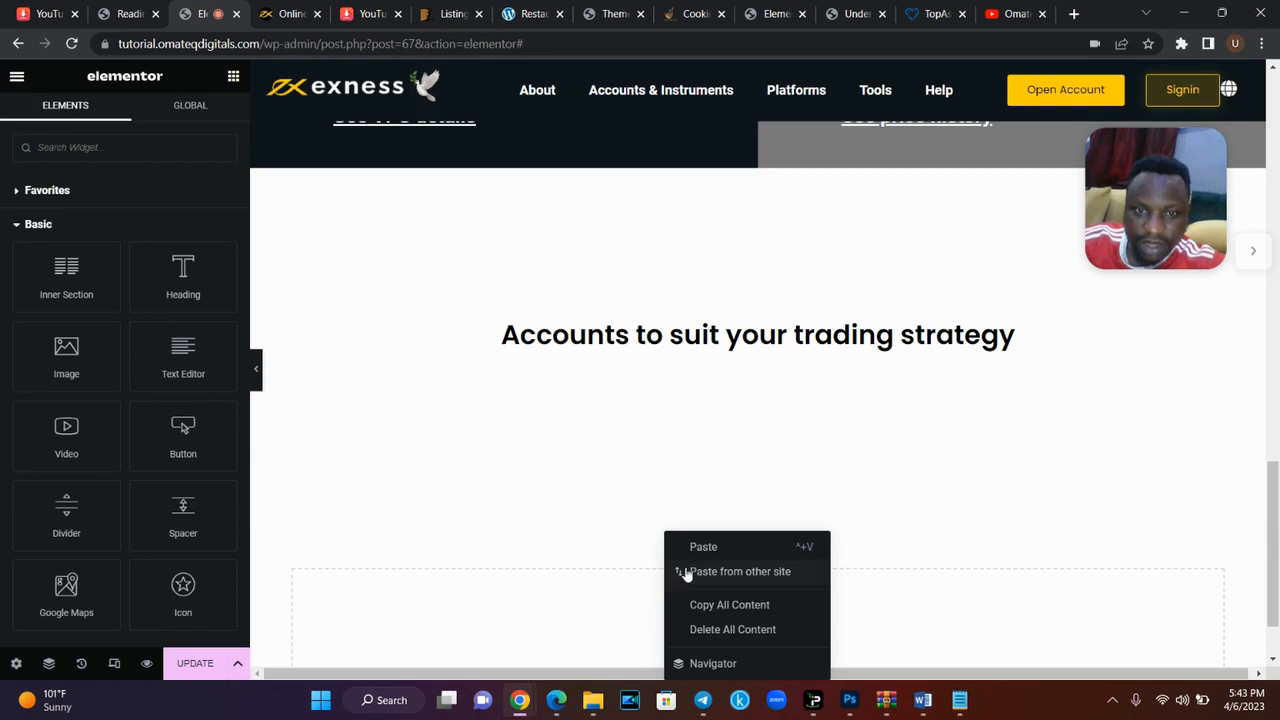
{"action": "left_click", "coordinate": [705, 550]}
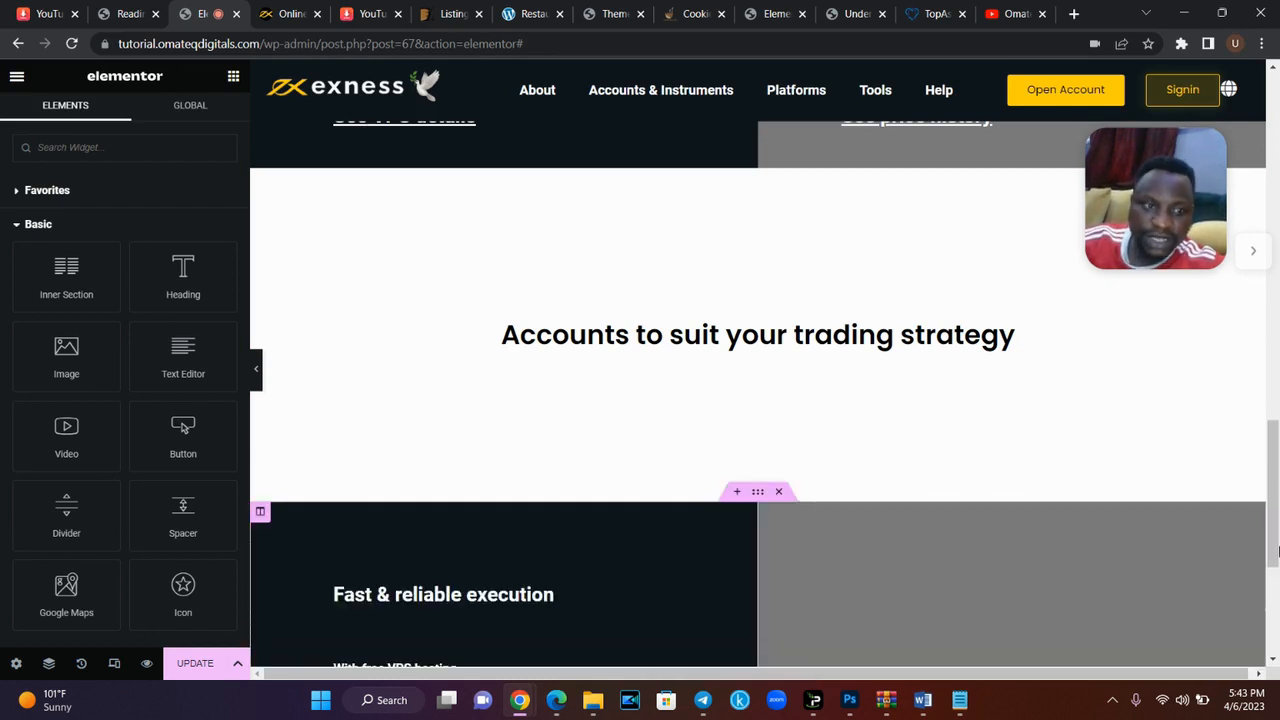
{"action": "scroll", "coordinate": [1274, 575], "scroll_direction": "down", "scroll_amount": 2}
{"action": "left_click_drag", "start_coordinate": [1278, 577], "coordinate": [1278, 581]}
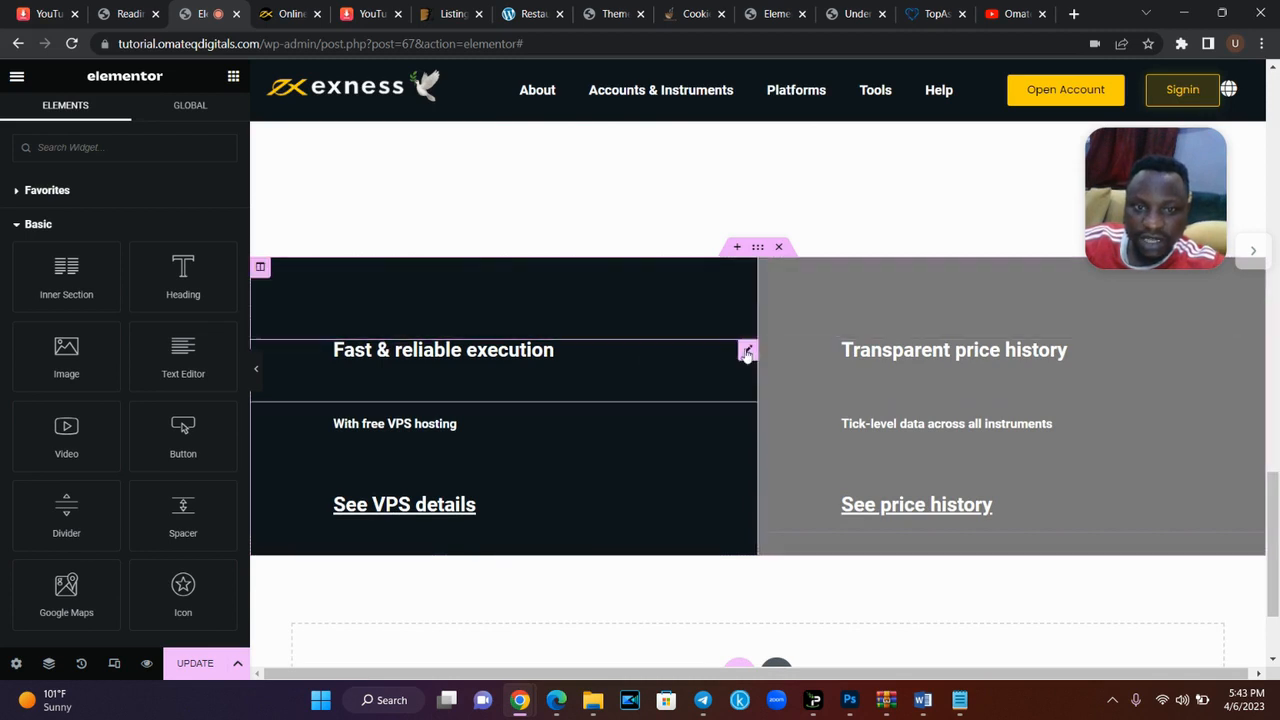
- Replace the pasted section's "Fast & reliable execution" heading text with "Standard accounts", copied from the exness.com reference page
{"action": "right_click", "coordinate": [746, 355]}
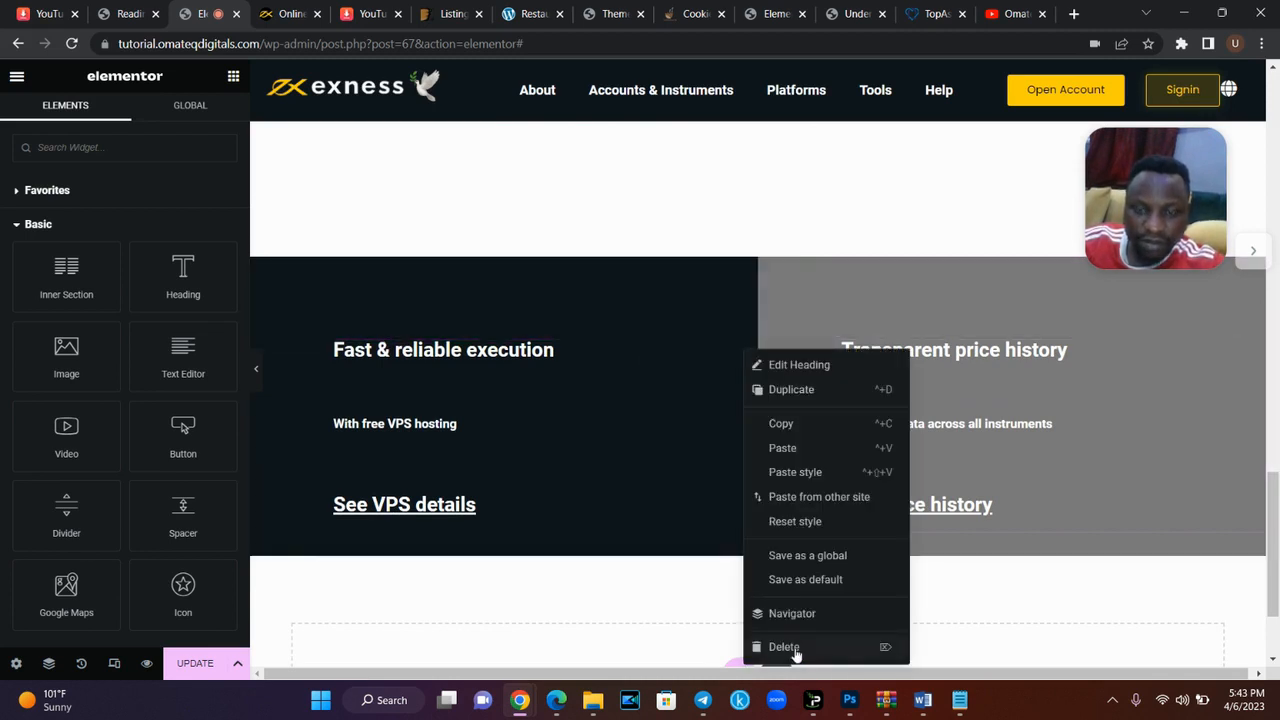
{"action": "key", "text": "ctrl+Tab"}
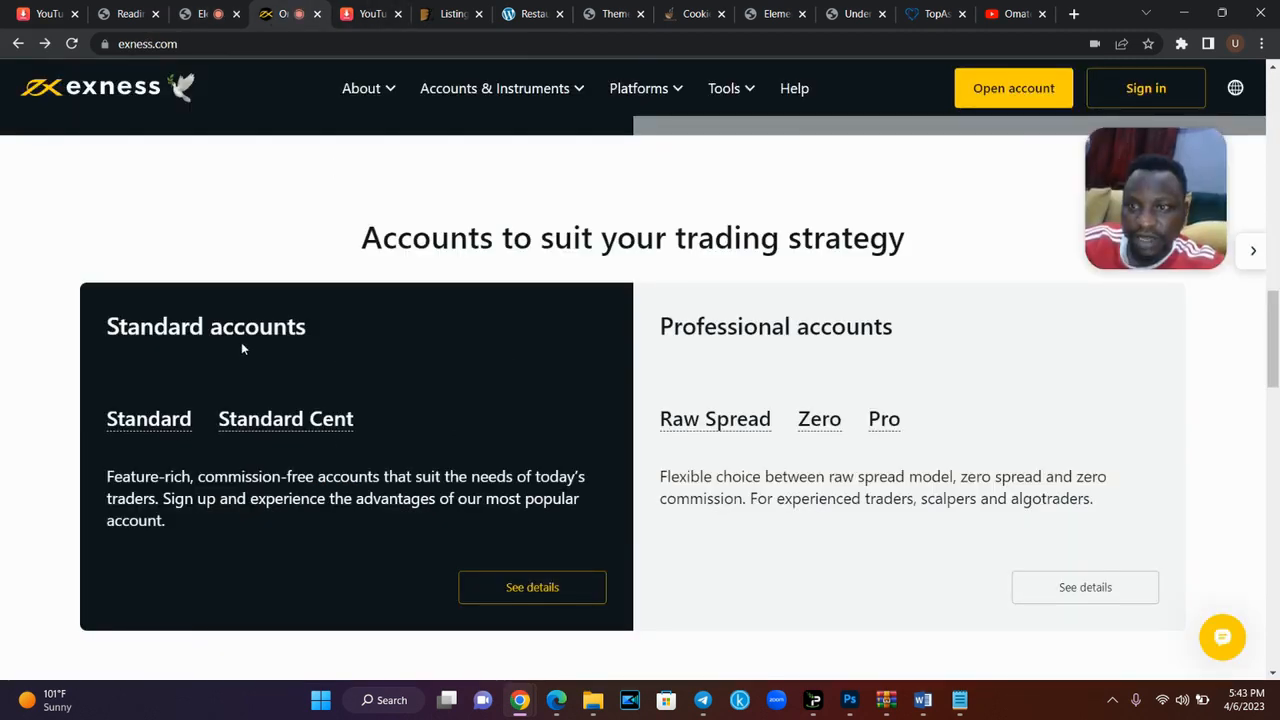
{"action": "scroll", "coordinate": [395, 396], "scroll_direction": "up", "scroll_amount": 3}
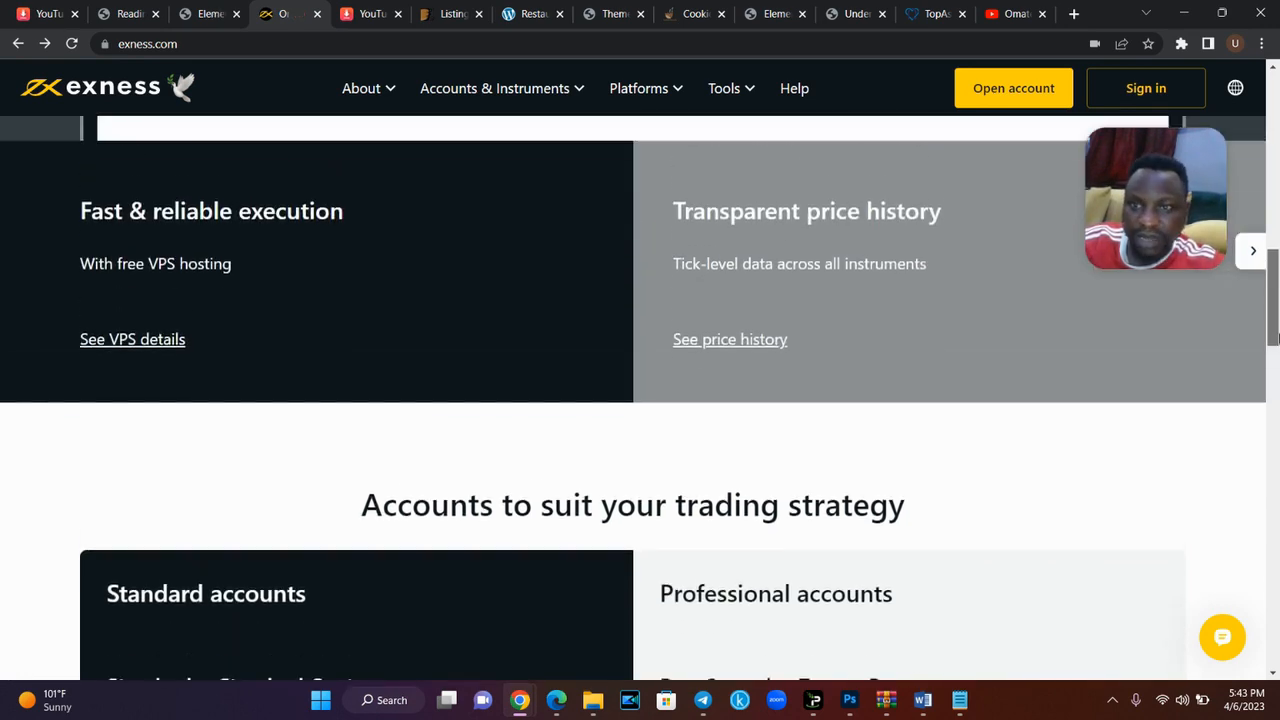
{"action": "scroll", "coordinate": [395, 396], "scroll_direction": "down", "scroll_amount": 3}
{"action": "left_click_drag", "start_coordinate": [325, 348], "coordinate": [95, 341]}
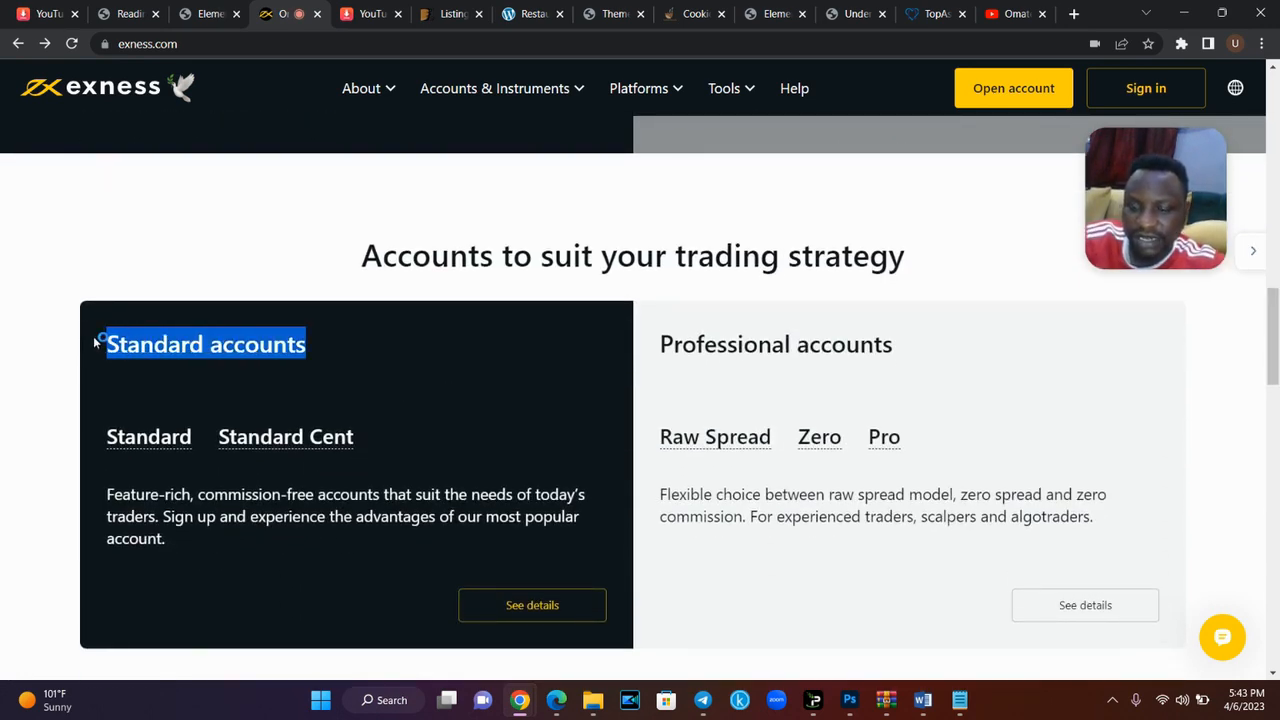
{"action": "left_click", "coordinate": [190, 10]}
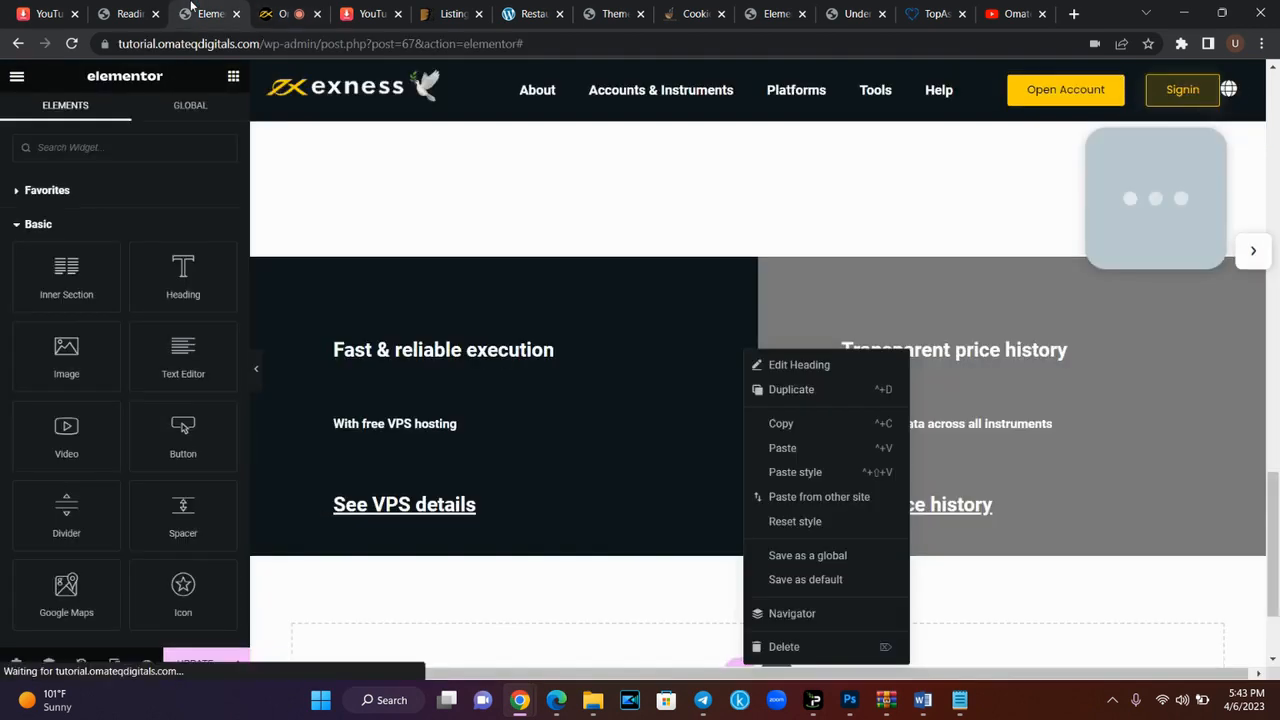
{"action": "left_click", "coordinate": [467, 352]}
{"action": "left_click", "coordinate": [152, 222]}
{"action": "key", "text": "ctrl+a"}
{"action": "key", "text": "ctrl+v"}
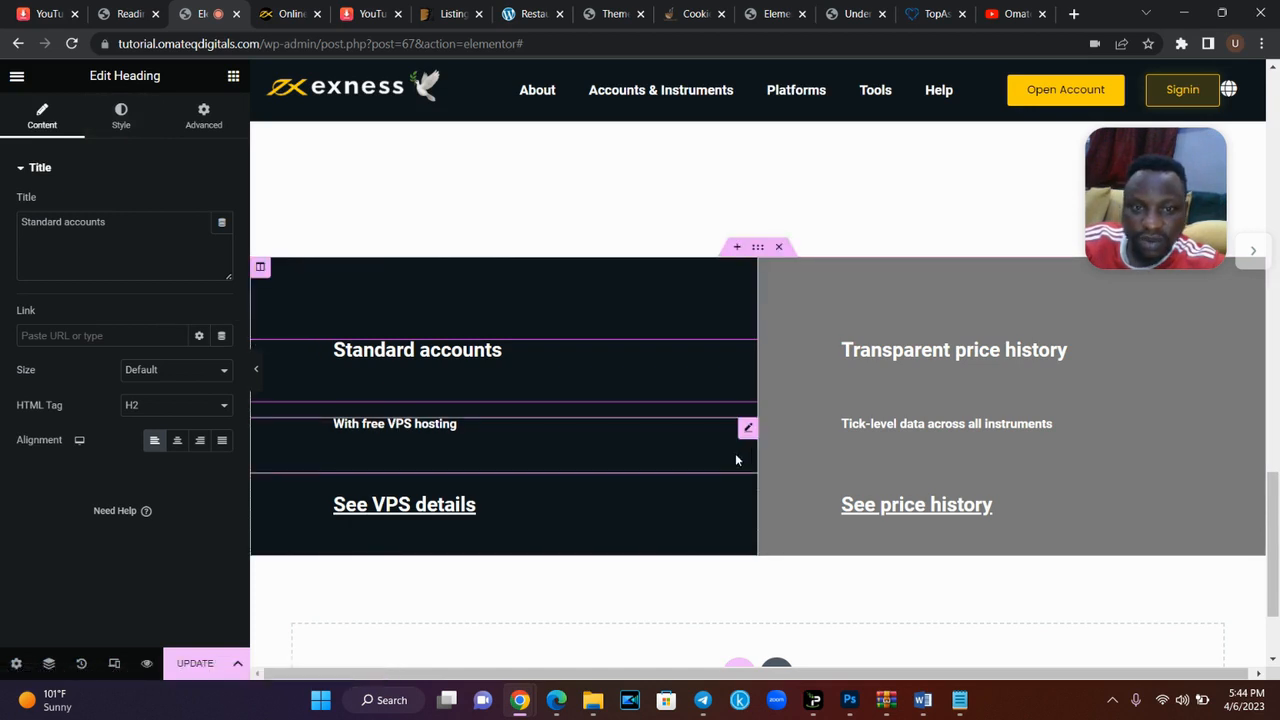
- Check the Standard accounts card on the reference page and add a two-column inner section between "Standard accounts" and "With free VPS hosting"
{"action": "left_click", "coordinate": [287, 13]}
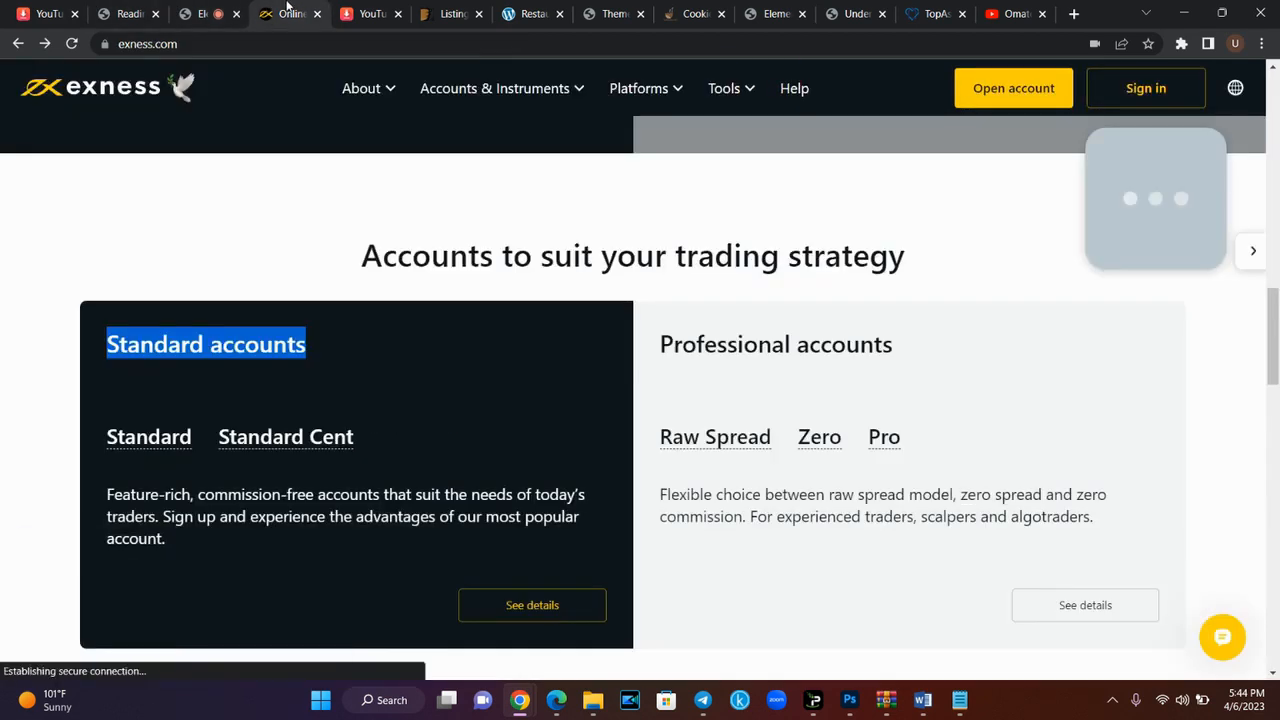
{"action": "mouse_move", "coordinate": [349, 440]}
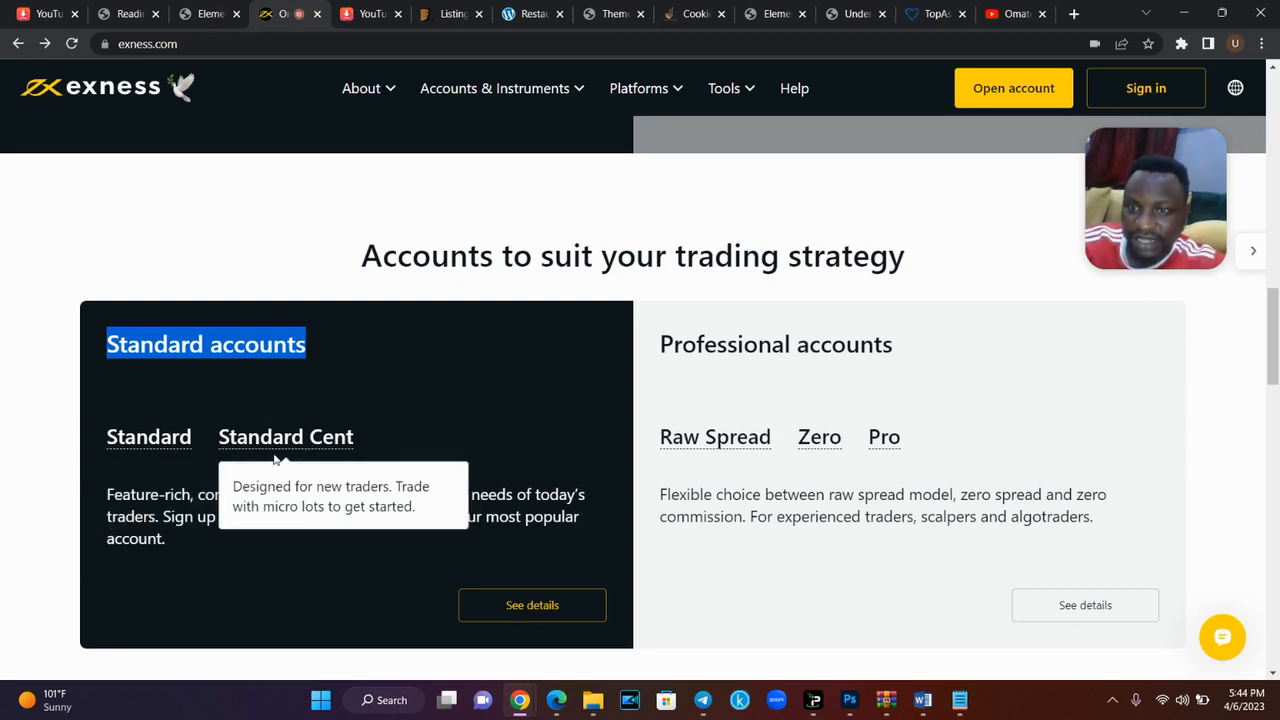
{"action": "left_click", "coordinate": [210, 13]}
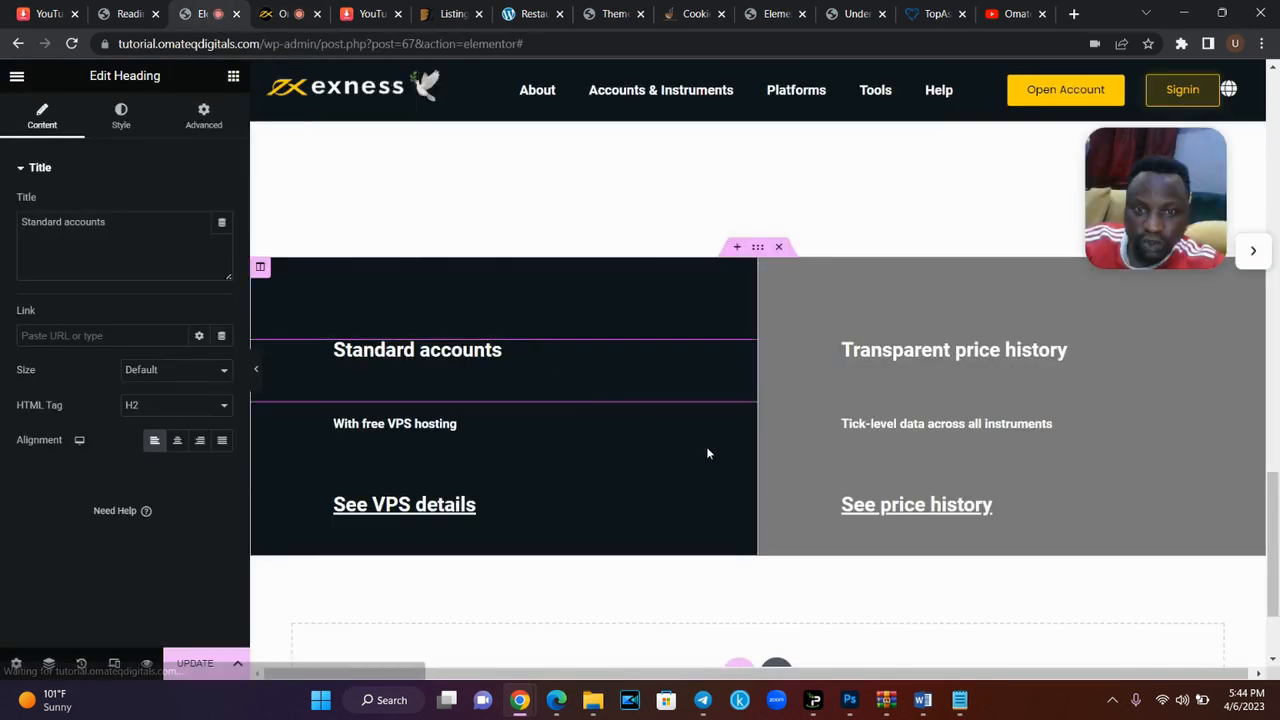
{"action": "left_click", "coordinate": [233, 78]}
{"action": "left_click_drag", "start_coordinate": [70, 265], "coordinate": [474, 389]}
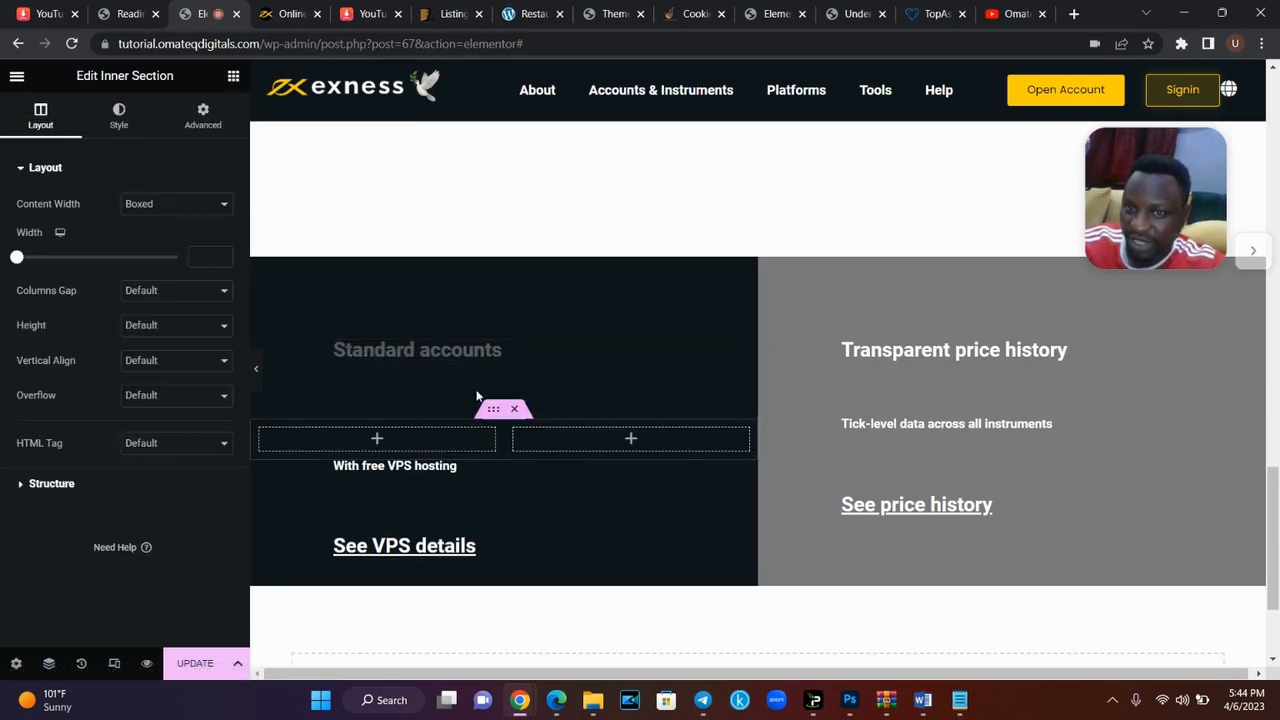
- Add a heading reading "Standard", as on the reference page, to the first column of the inner section
{"action": "left_click", "coordinate": [290, 13]}
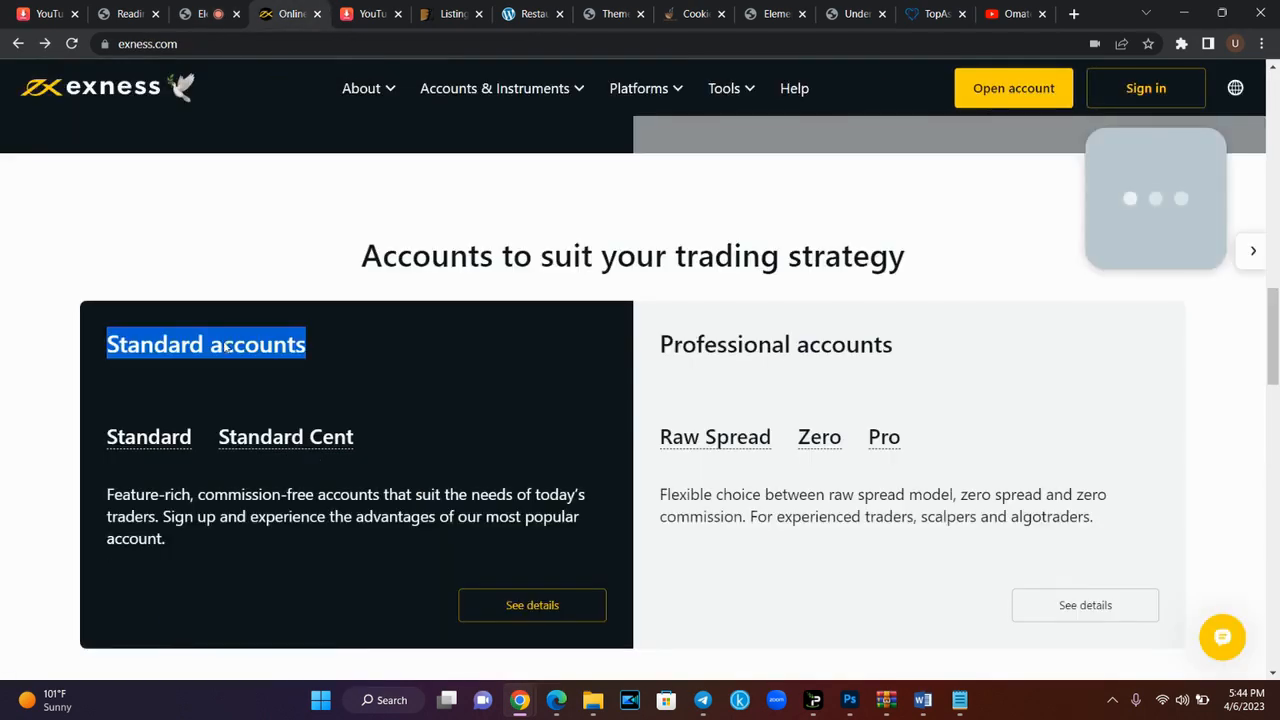
{"action": "mouse_move", "coordinate": [191, 437]}
{"action": "left_click_drag", "start_coordinate": [191, 437], "coordinate": [110, 420]}
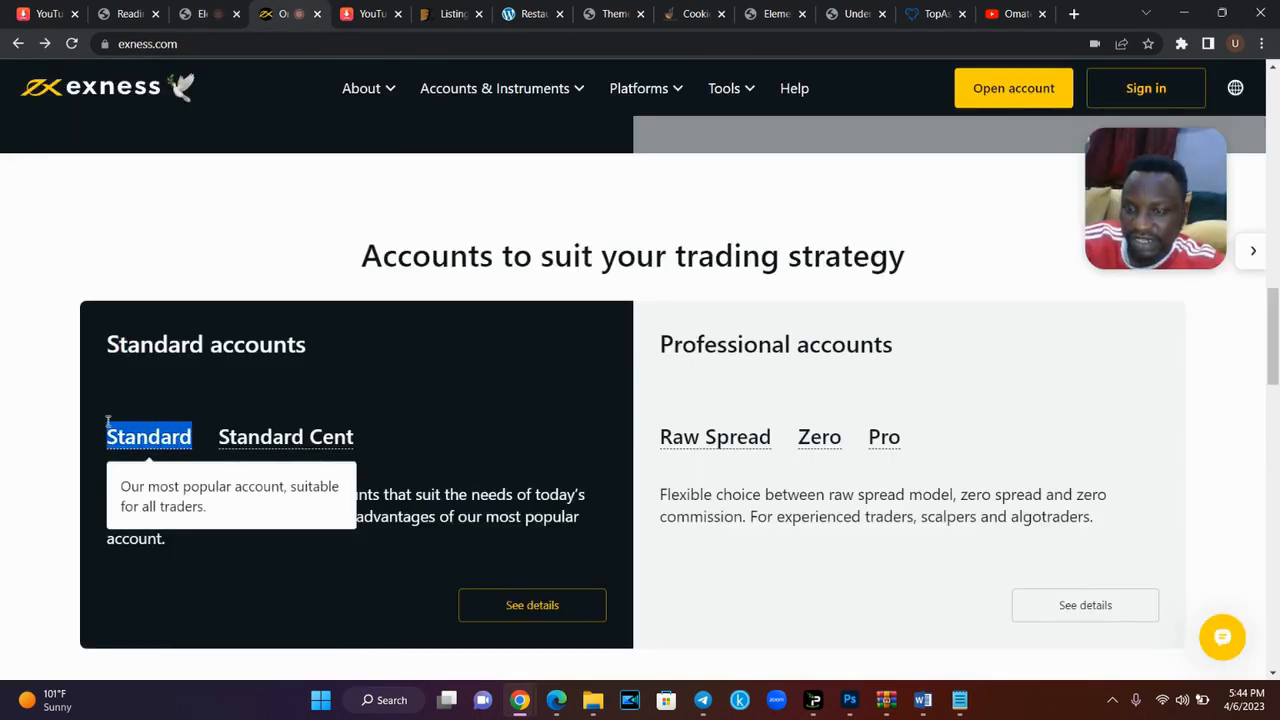
{"action": "left_click", "coordinate": [200, 13]}
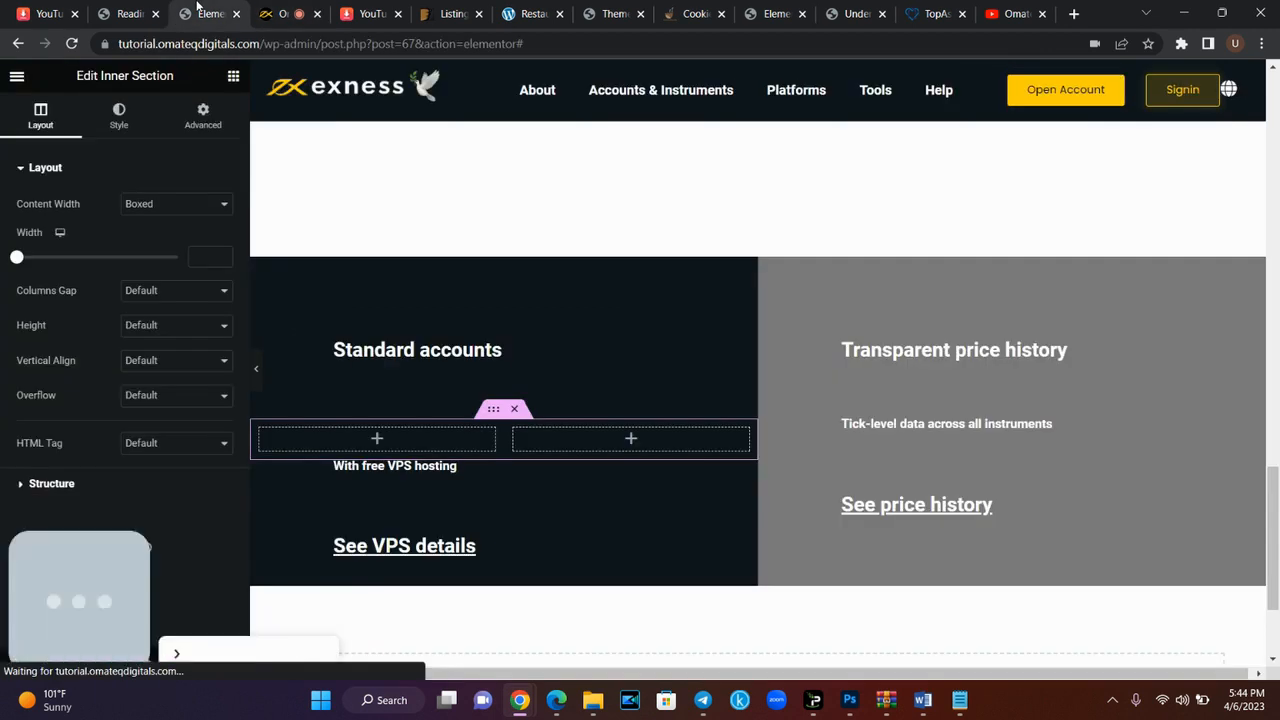
{"action": "left_click", "coordinate": [233, 76]}
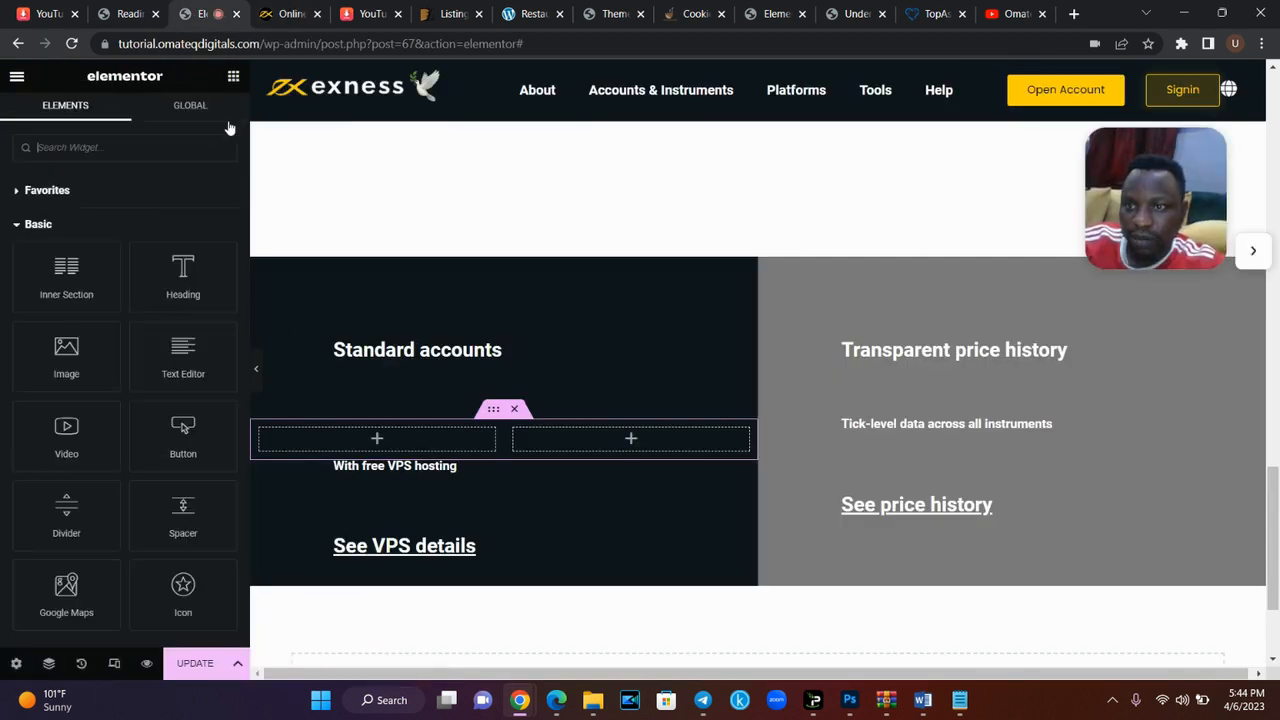
{"action": "left_click_drag", "start_coordinate": [183, 290], "coordinate": [376, 437]}
{"action": "left_click", "coordinate": [166, 250]}
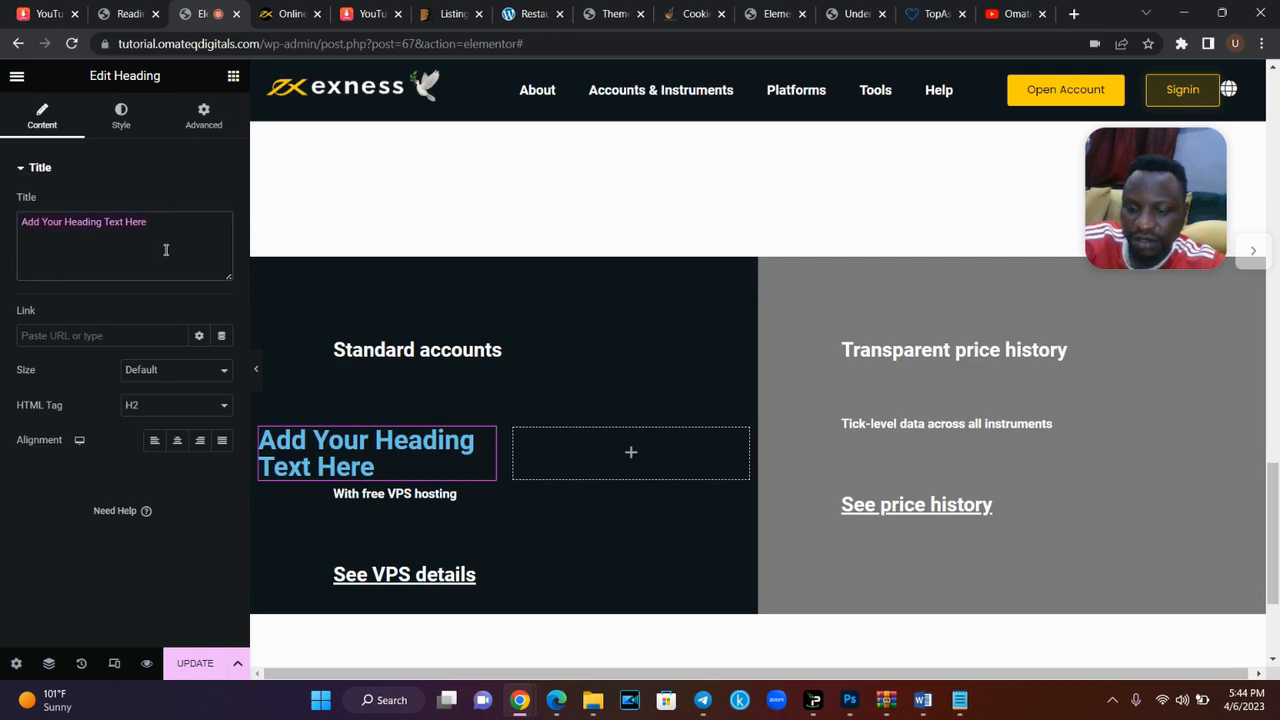
{"action": "type", "text": "Standard"}
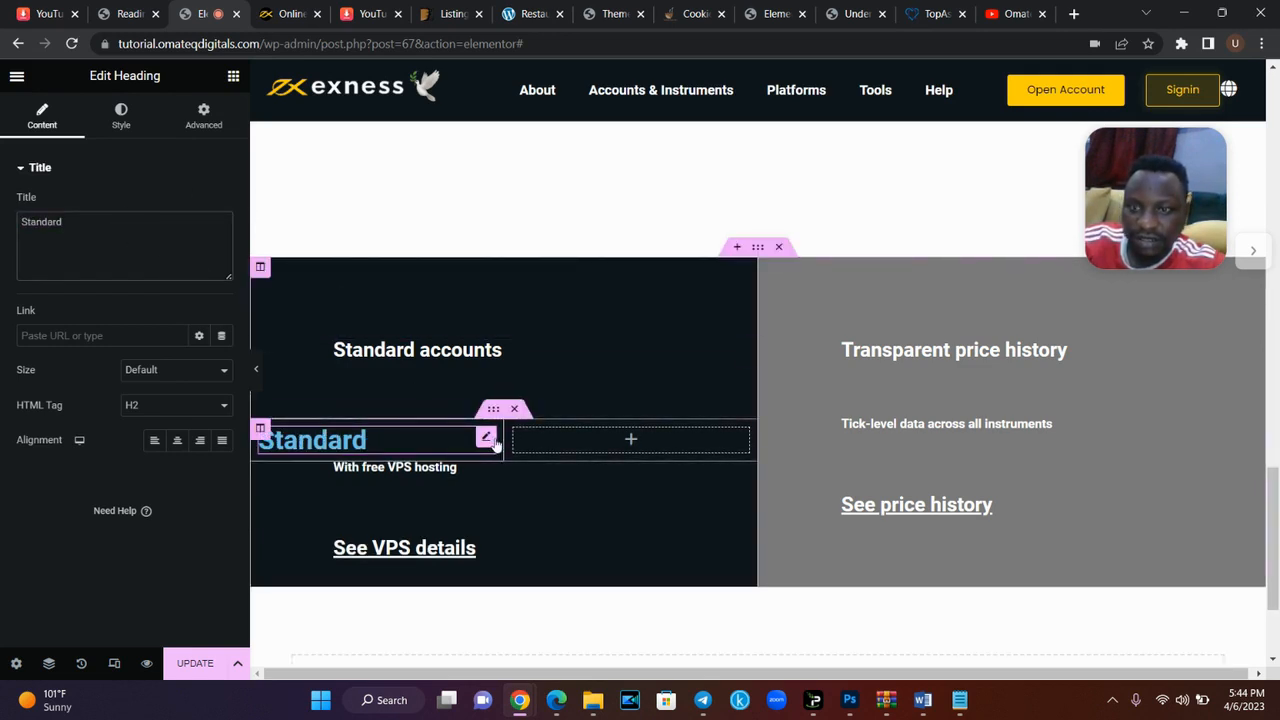
- Set the "Standard" heading's text color to white (#FFFFFF)
{"action": "left_click", "coordinate": [121, 115]}
{"action": "left_click", "coordinate": [221, 203]}
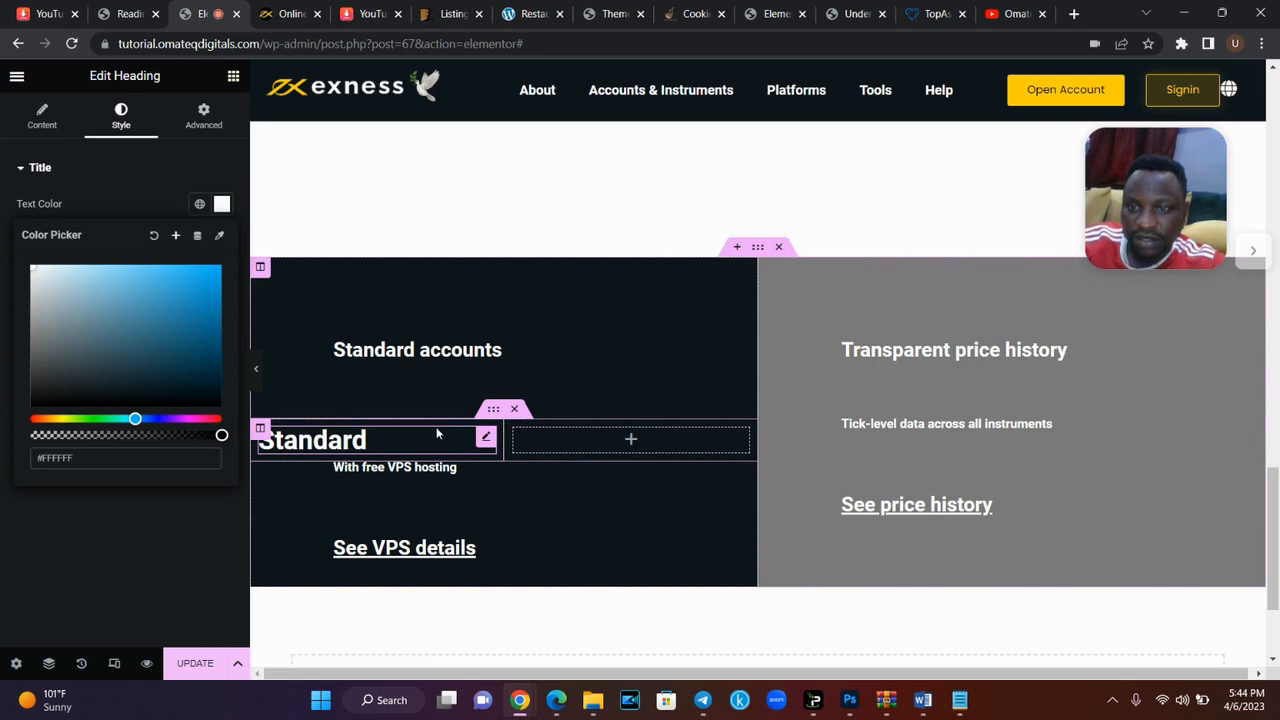
{"action": "left_click", "coordinate": [122, 184]}
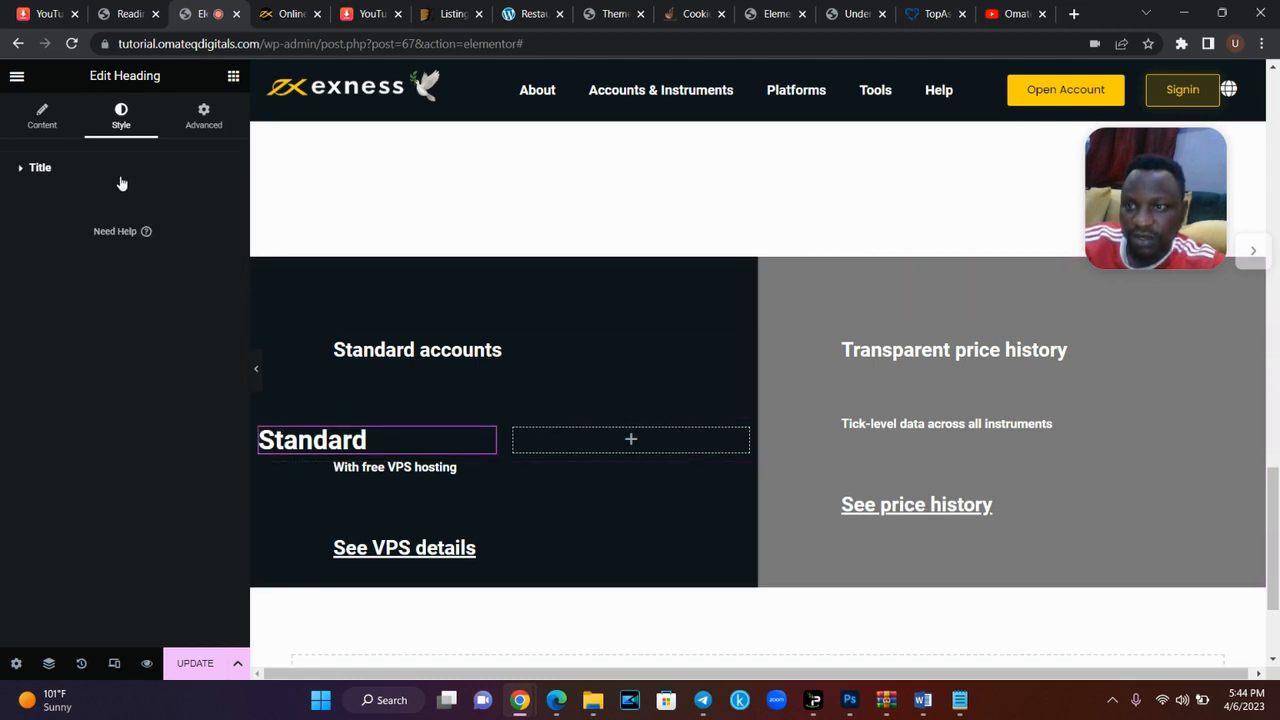
{"action": "left_click", "coordinate": [150, 180]}
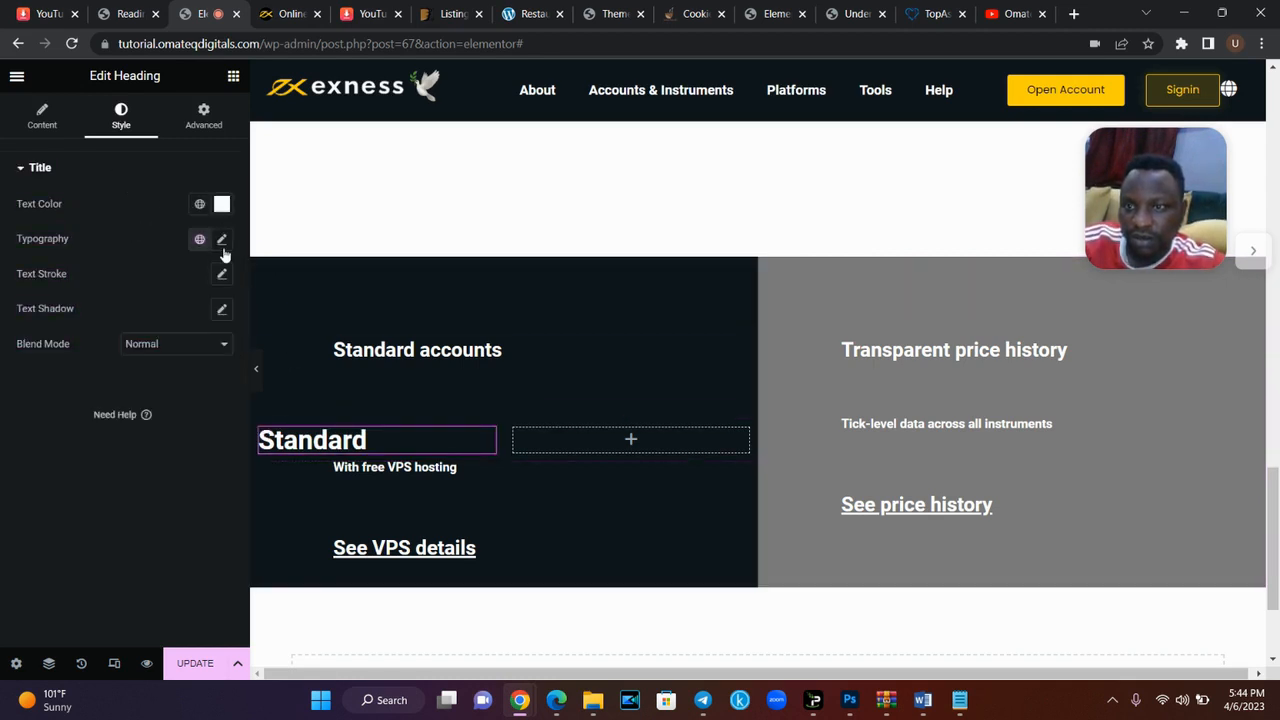
- Set the "Standard" heading's font size to 25 px and its font family to Poppins
{"action": "left_click", "coordinate": [222, 241]}
{"action": "left_click", "coordinate": [35, 369]}
{"action": "left_click_drag", "start_coordinate": [35, 375], "coordinate": [47, 385]}
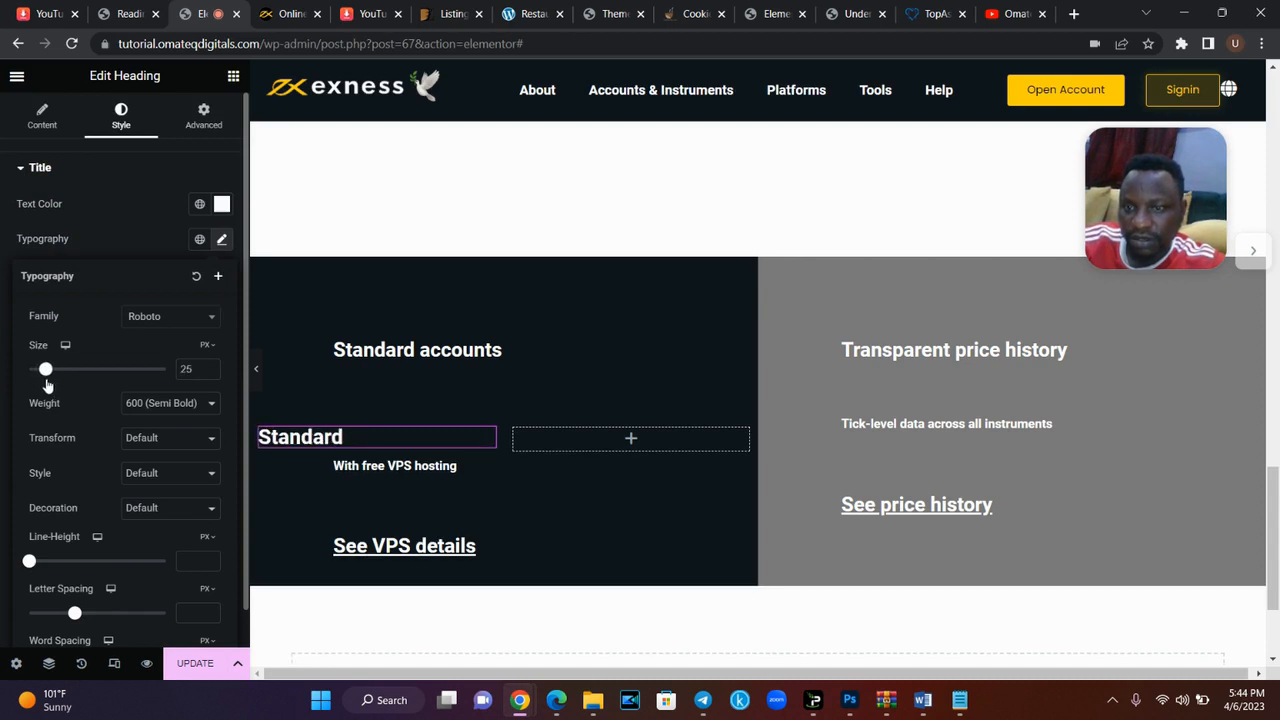
{"action": "left_click", "coordinate": [220, 240]}
{"action": "left_click", "coordinate": [222, 240]}
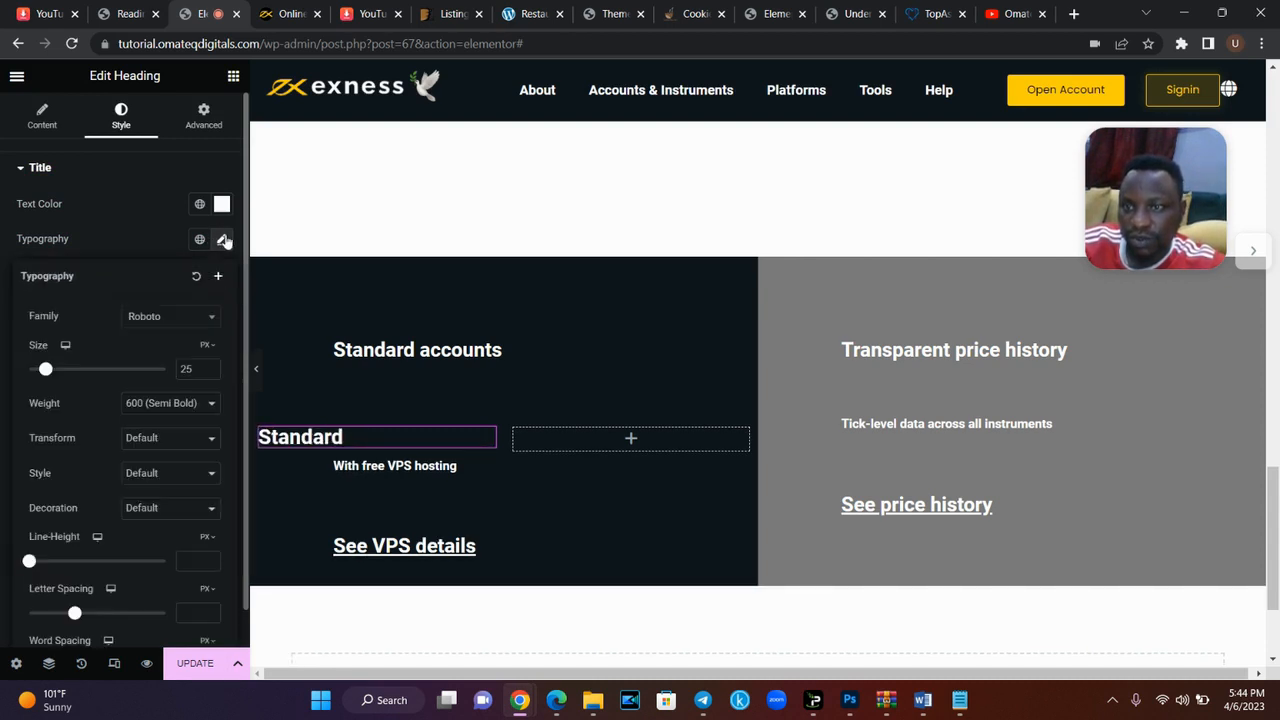
{"action": "left_click", "coordinate": [192, 317]}
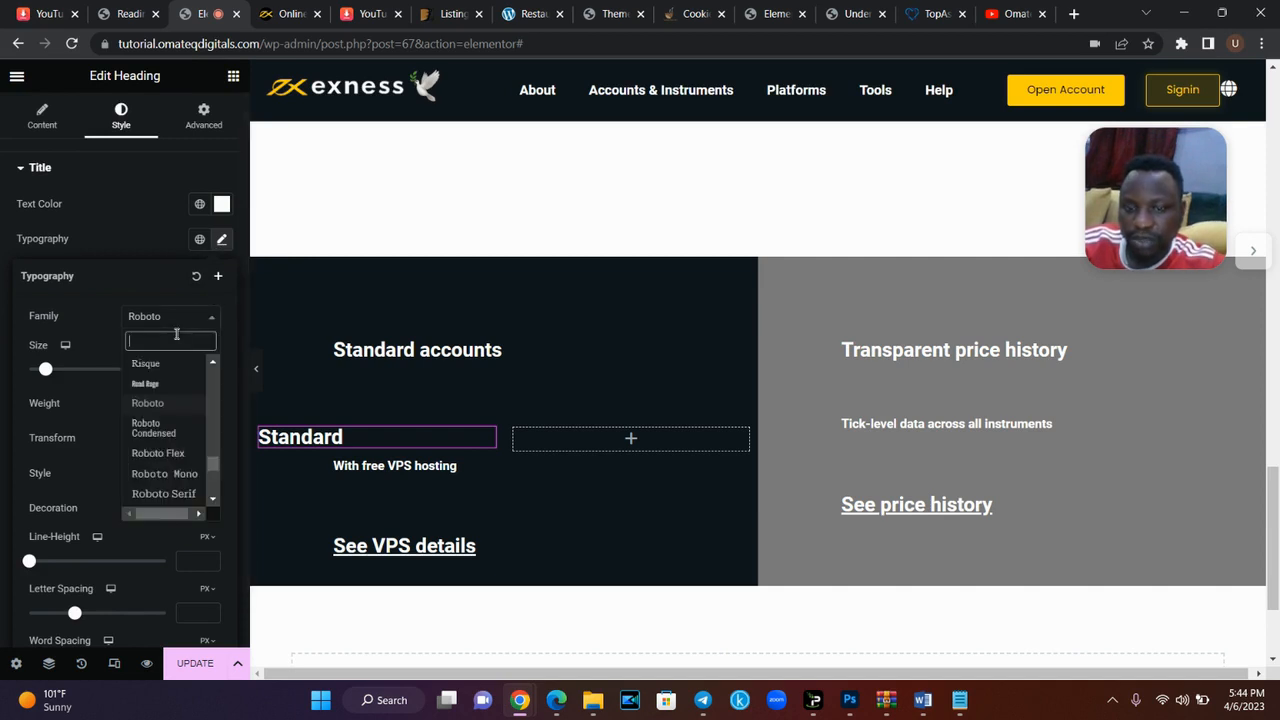
{"action": "type", "text": "pop"}
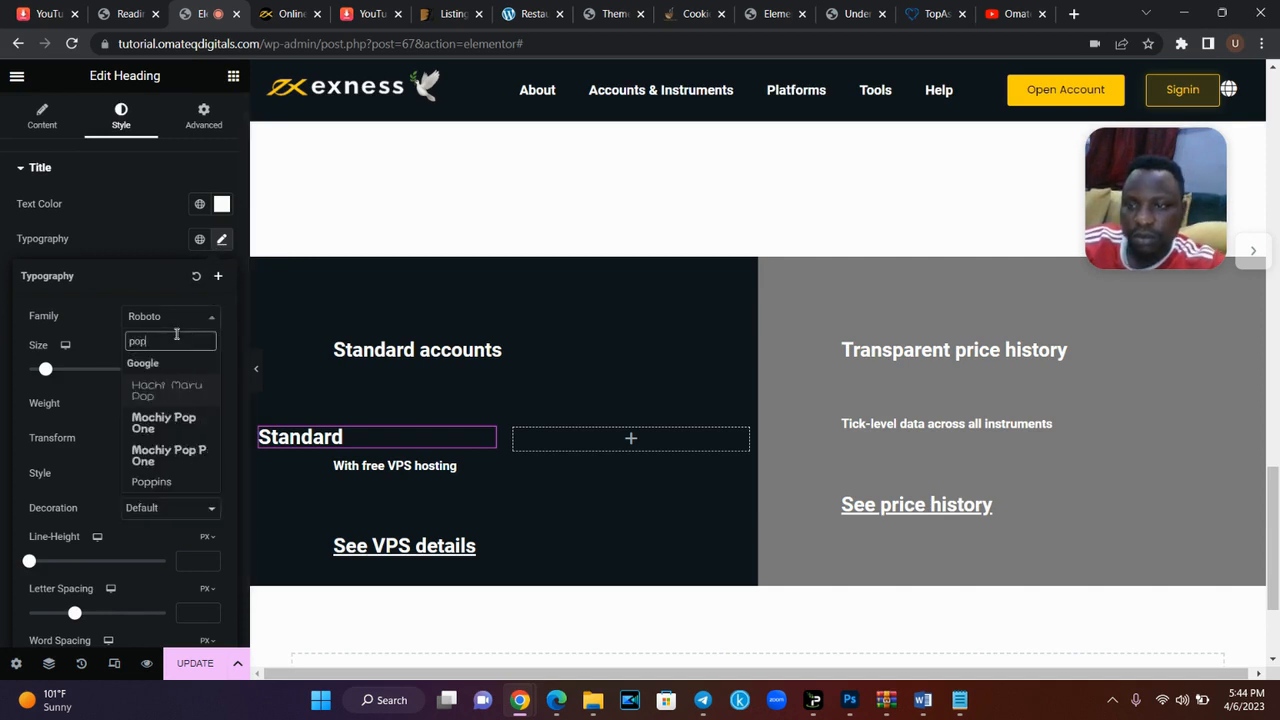
{"action": "left_click", "coordinate": [183, 484]}
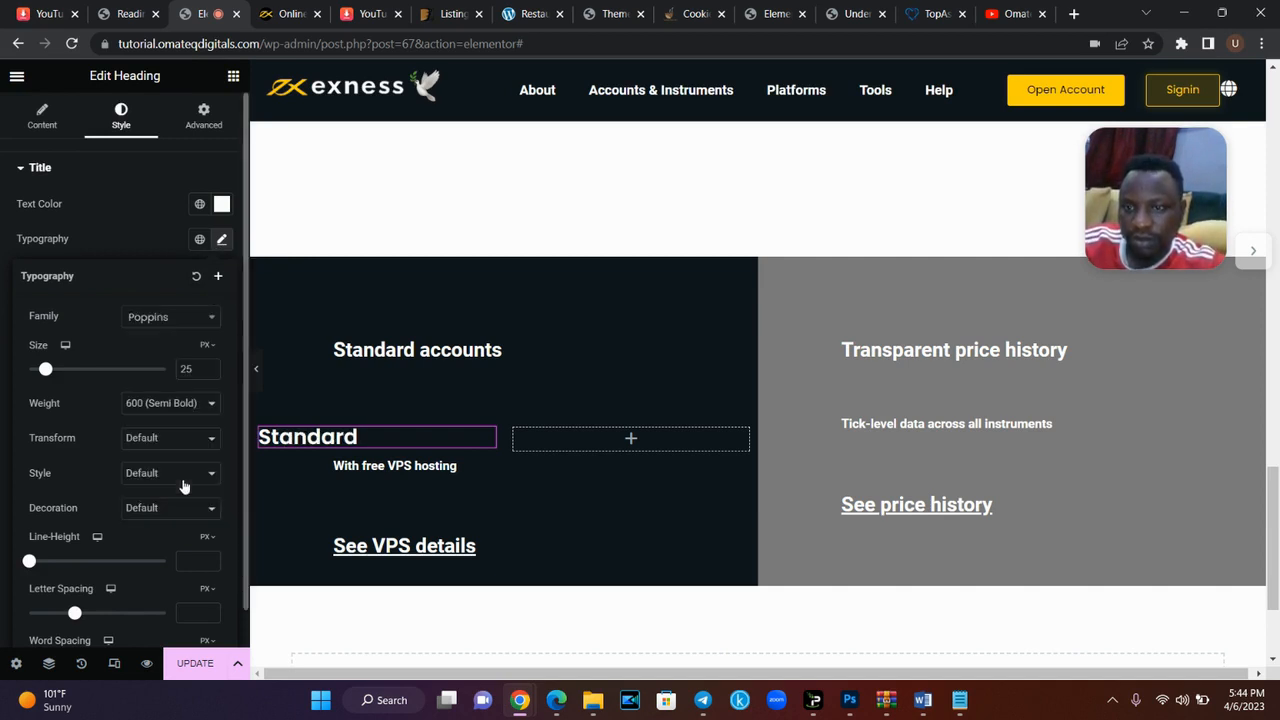
- Extend the "Standard" heading's title to read "Standard Account"
{"action": "left_click", "coordinate": [42, 116]}
{"action": "left_click", "coordinate": [108, 238]}
{"action": "type", "text": "Accont"}
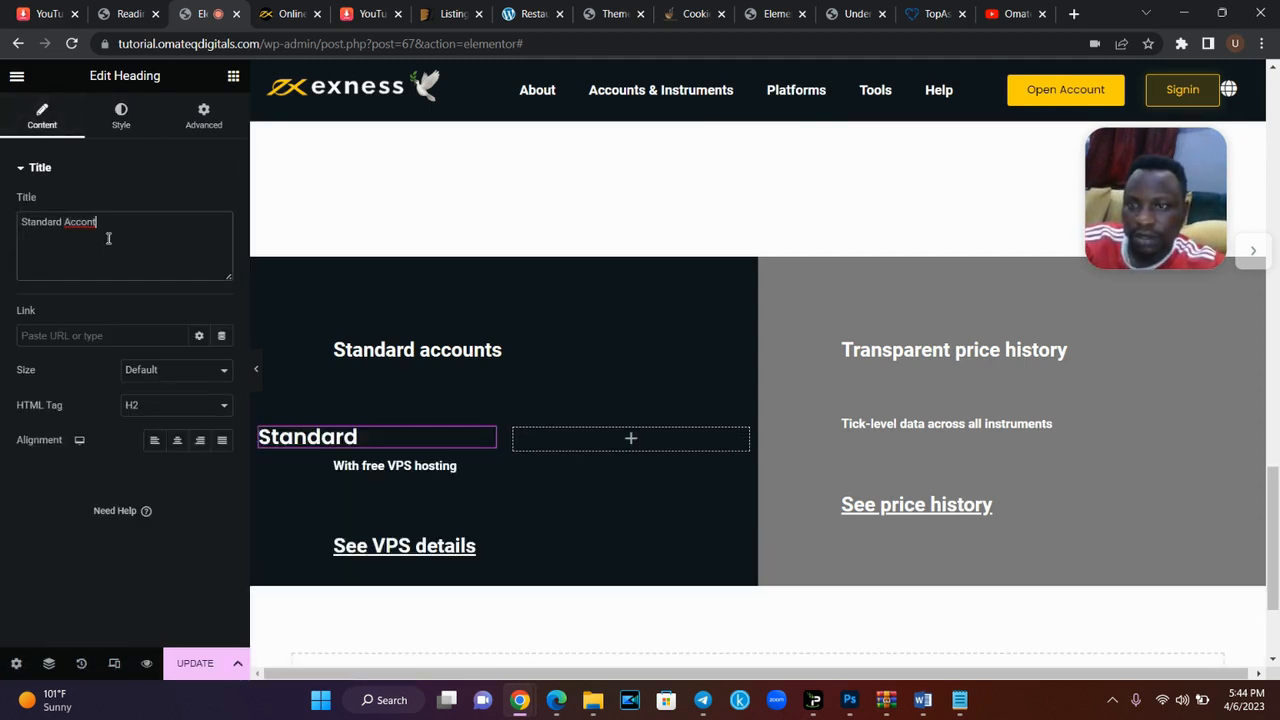
{"action": "right_click", "coordinate": [82, 222]}
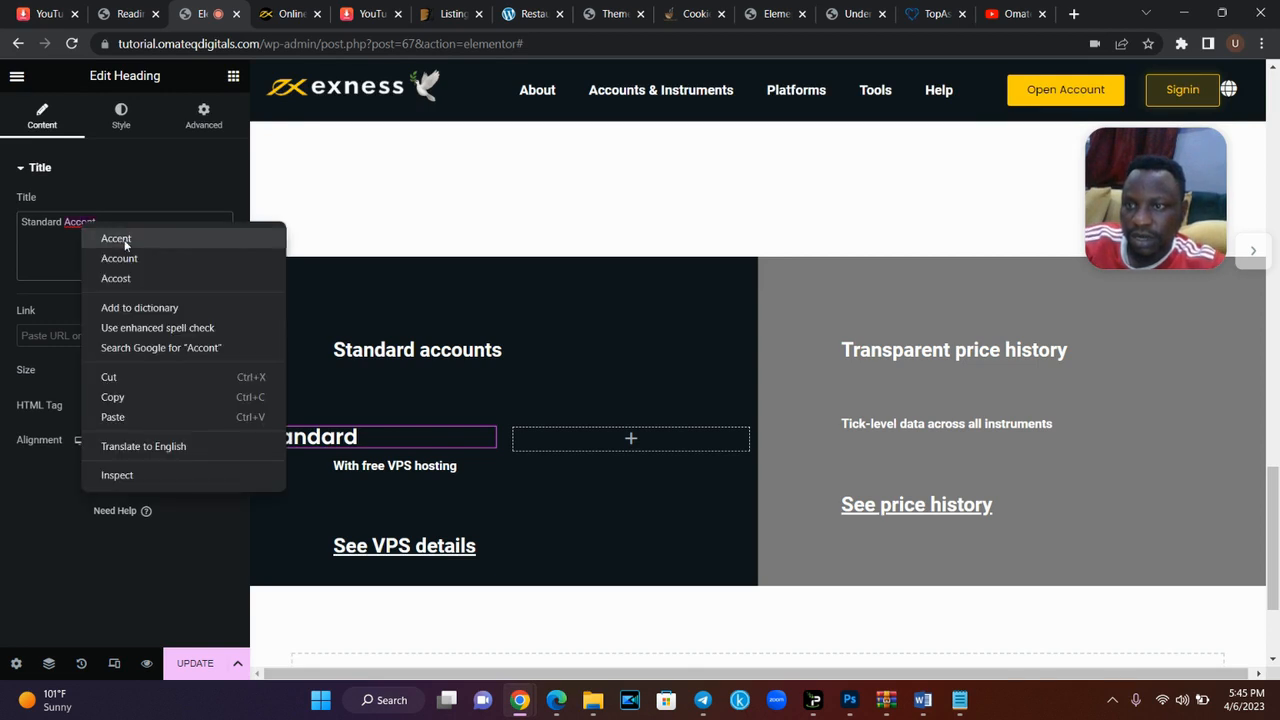
{"action": "left_click", "coordinate": [134, 258]}
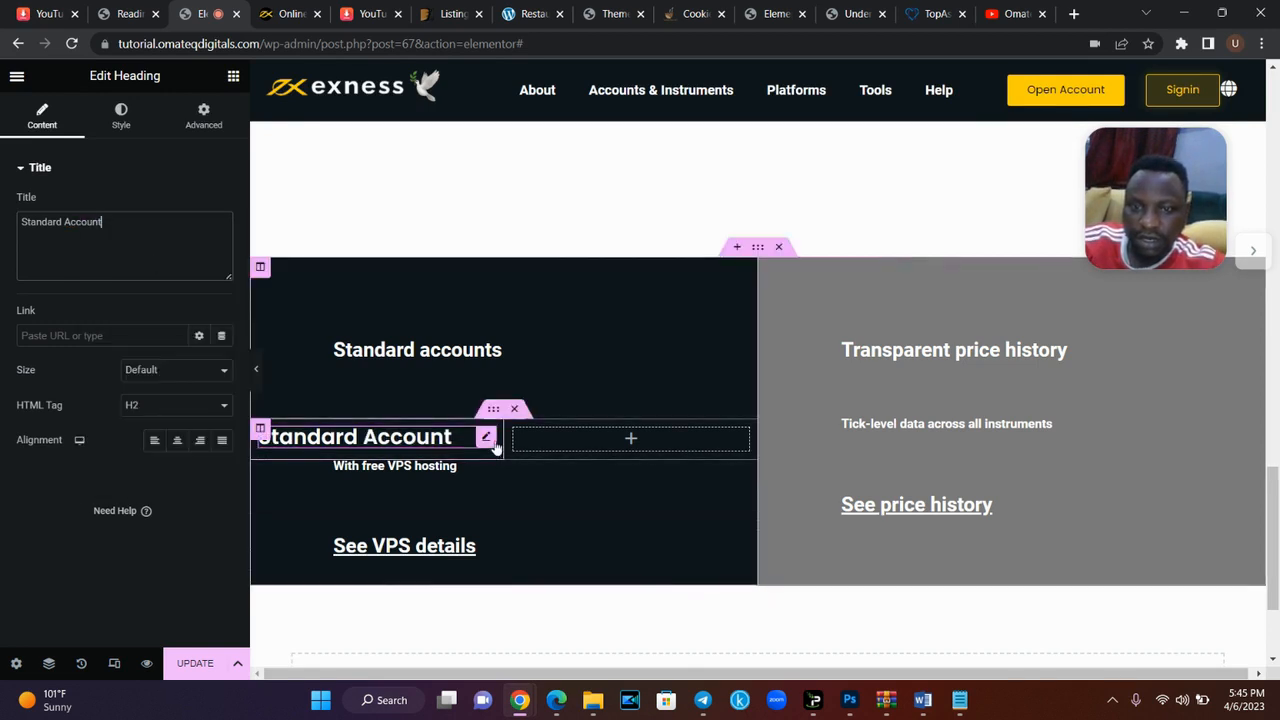
- Copy the "Standard Account" heading into the empty second column of the inner section
{"action": "right_click", "coordinate": [490, 440]}
{"action": "left_click", "coordinate": [535, 438]}
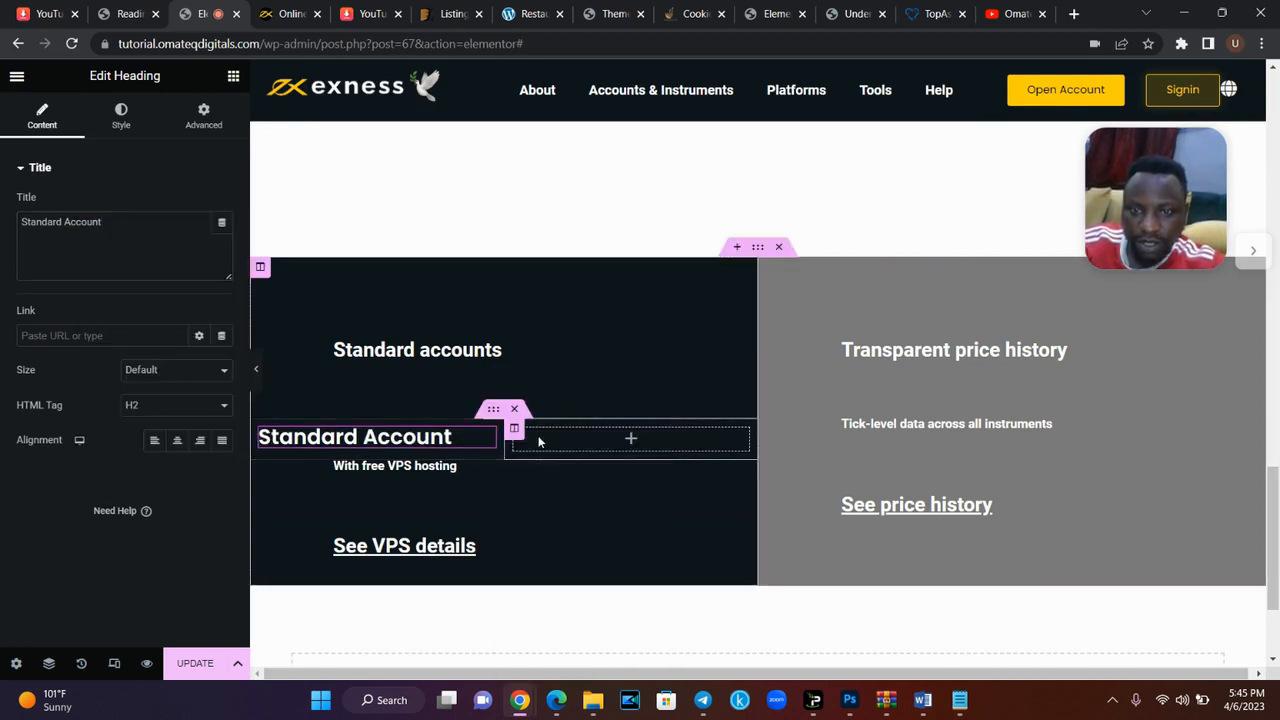
{"action": "right_click", "coordinate": [556, 442]}
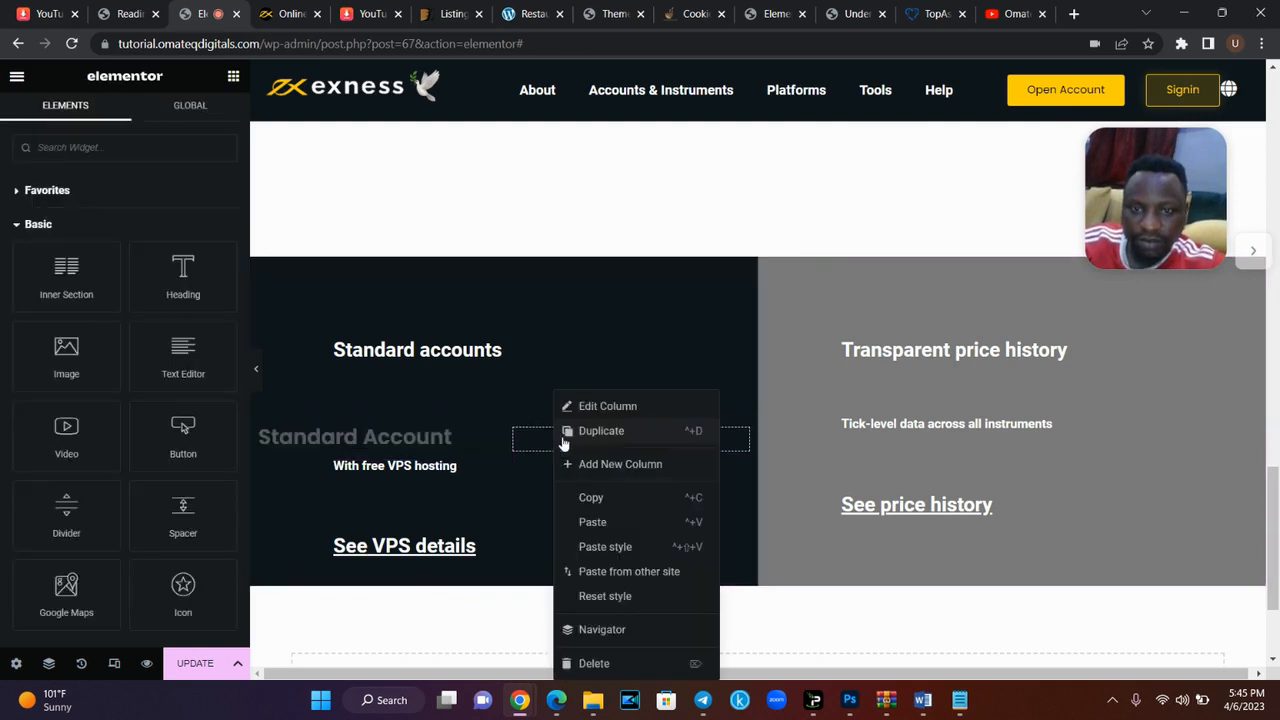
{"action": "left_click", "coordinate": [592, 522]}
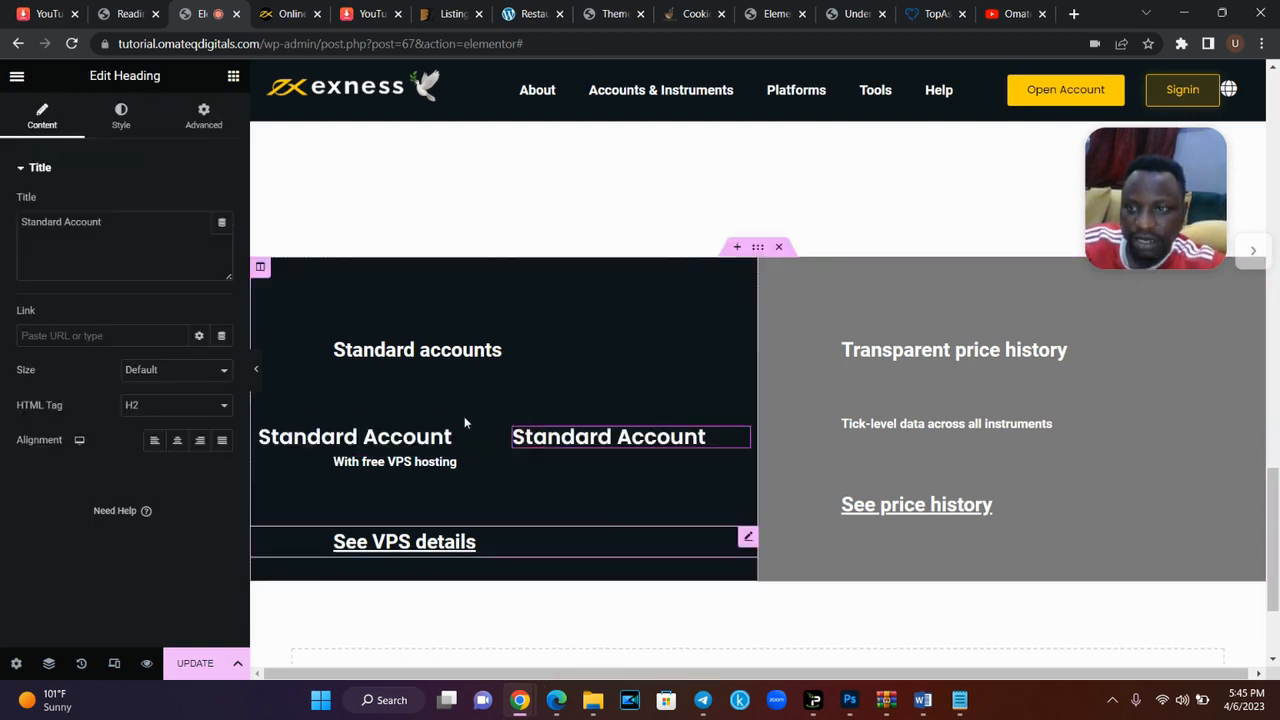
- Change the copied heading's title in the second inner column to "Standard Cent"
{"action": "double_click", "coordinate": [95, 221]}
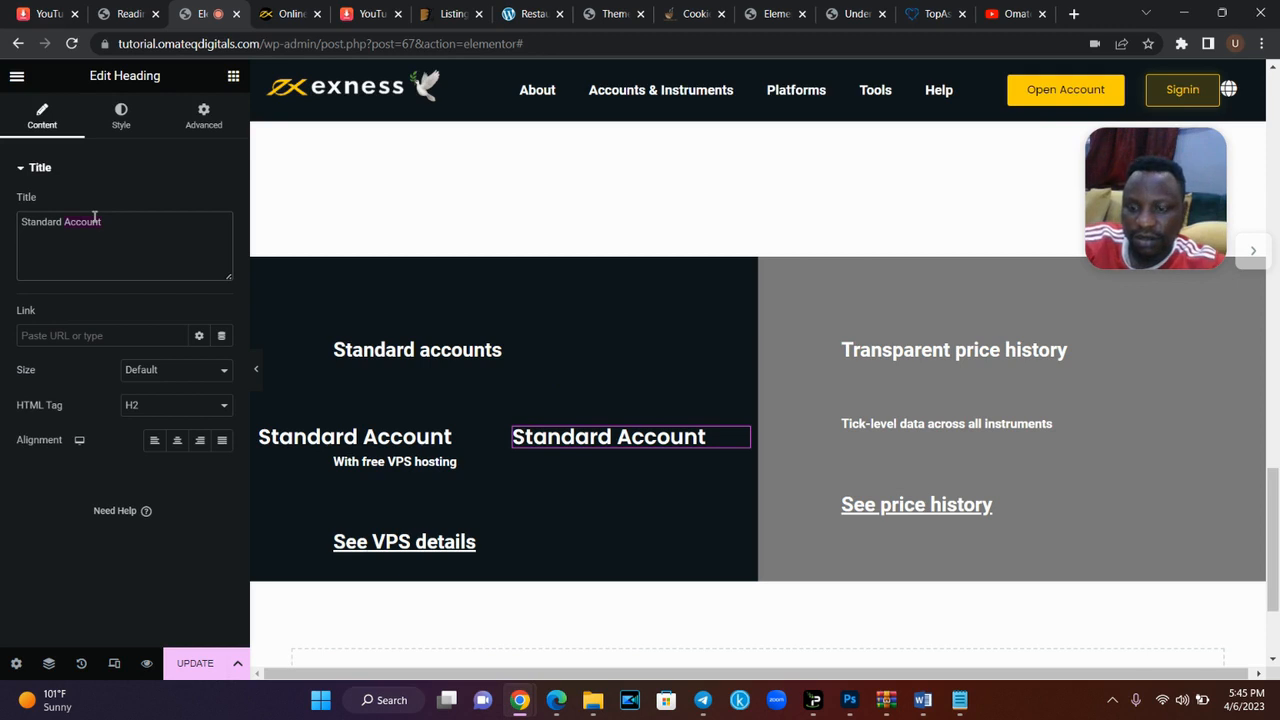
{"action": "type", "text": "Ce"}
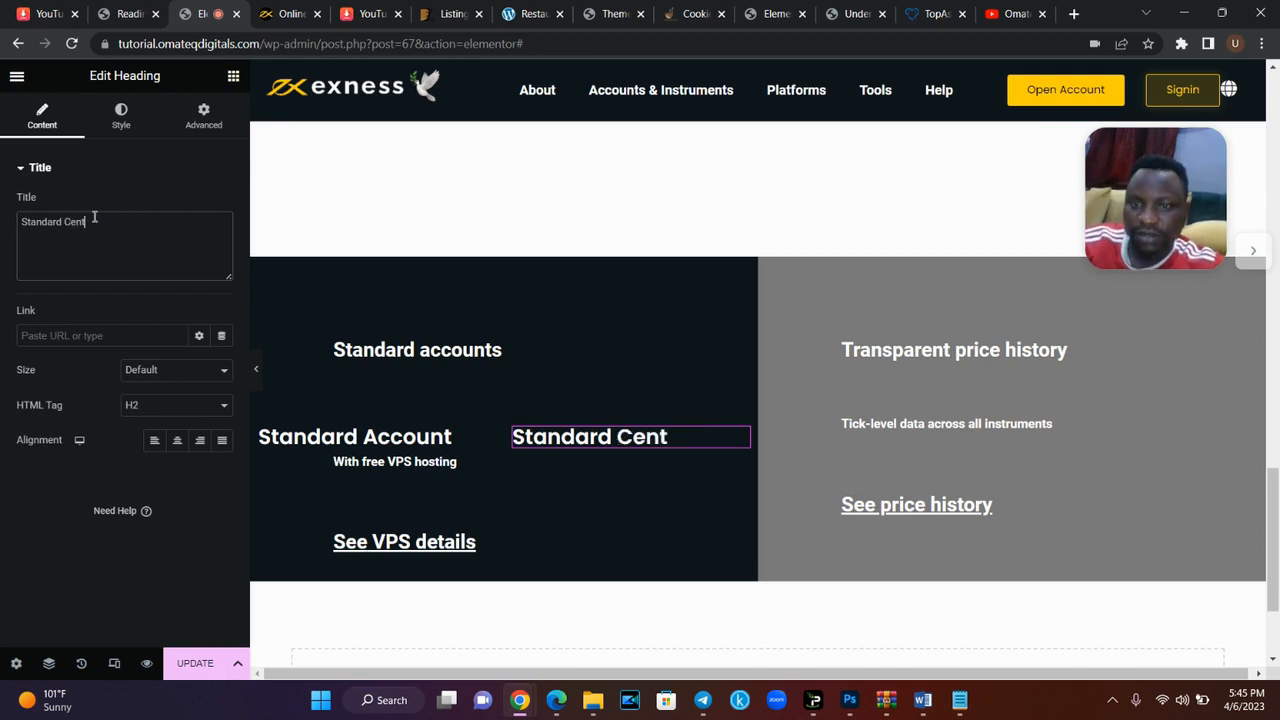
- Copy the description paragraph under the Standard accounts card on the exness.com reference page
{"action": "left_click", "coordinate": [290, 13]}
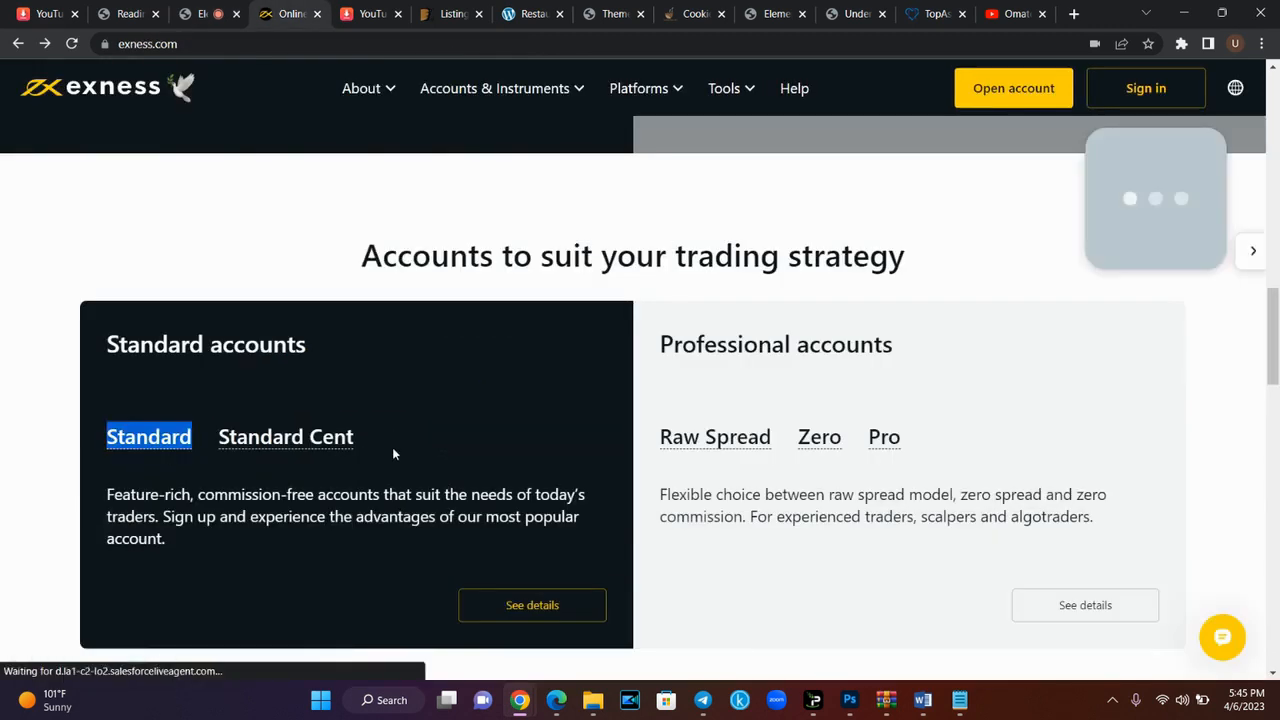
{"action": "left_click_drag", "start_coordinate": [165, 538], "coordinate": [102, 497]}
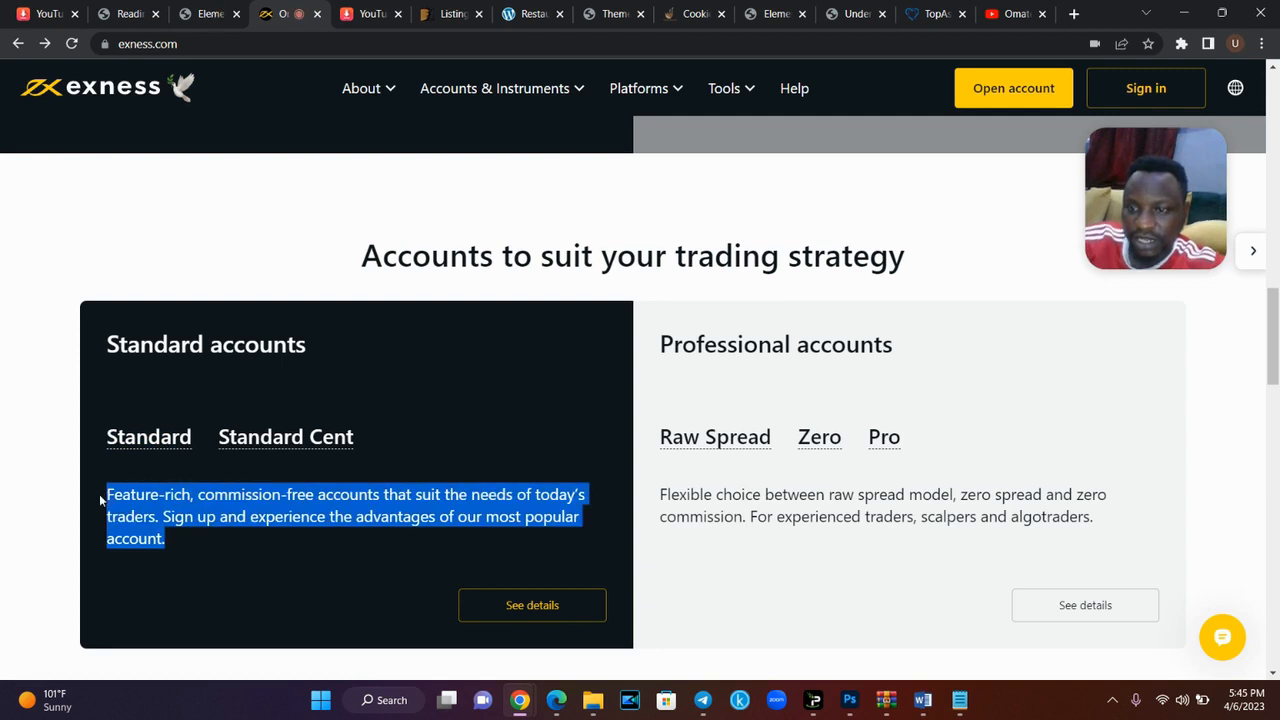
{"action": "left_click", "coordinate": [210, 13]}
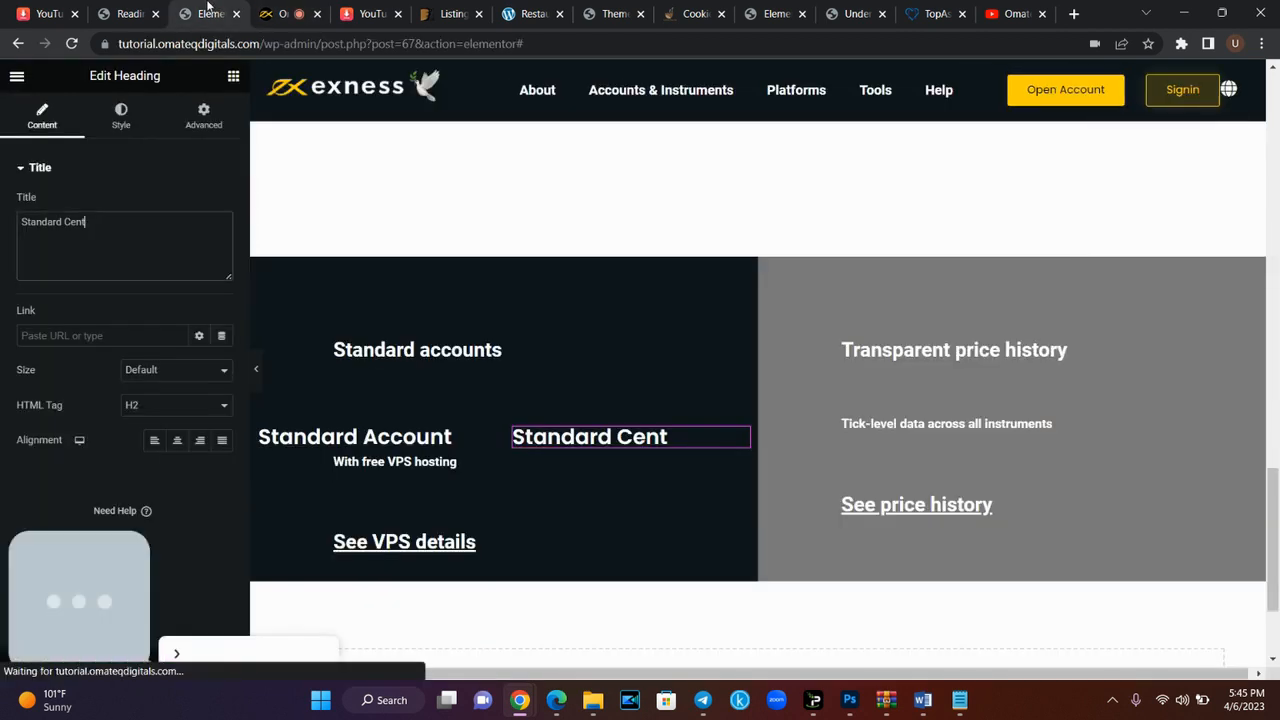
- Delete the "With free VPS hosting" heading from the Standard accounts card
{"action": "left_click", "coordinate": [525, 461]}
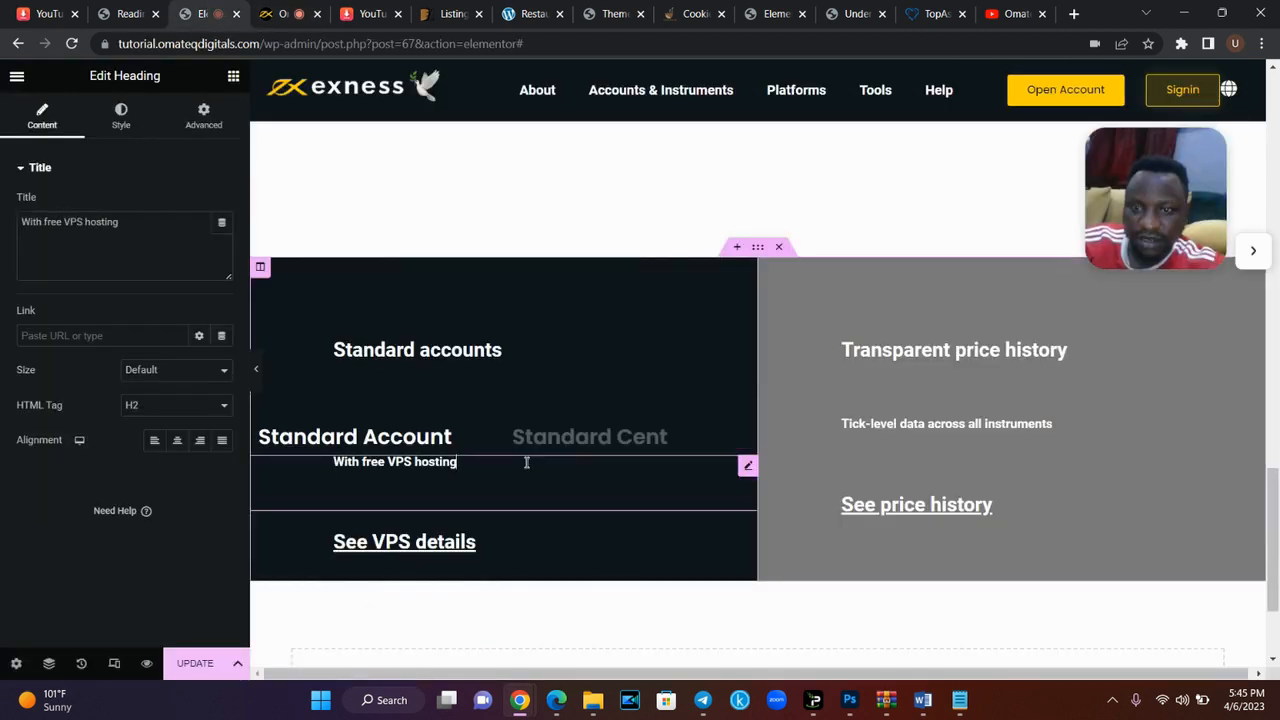
{"action": "right_click", "coordinate": [747, 482]}
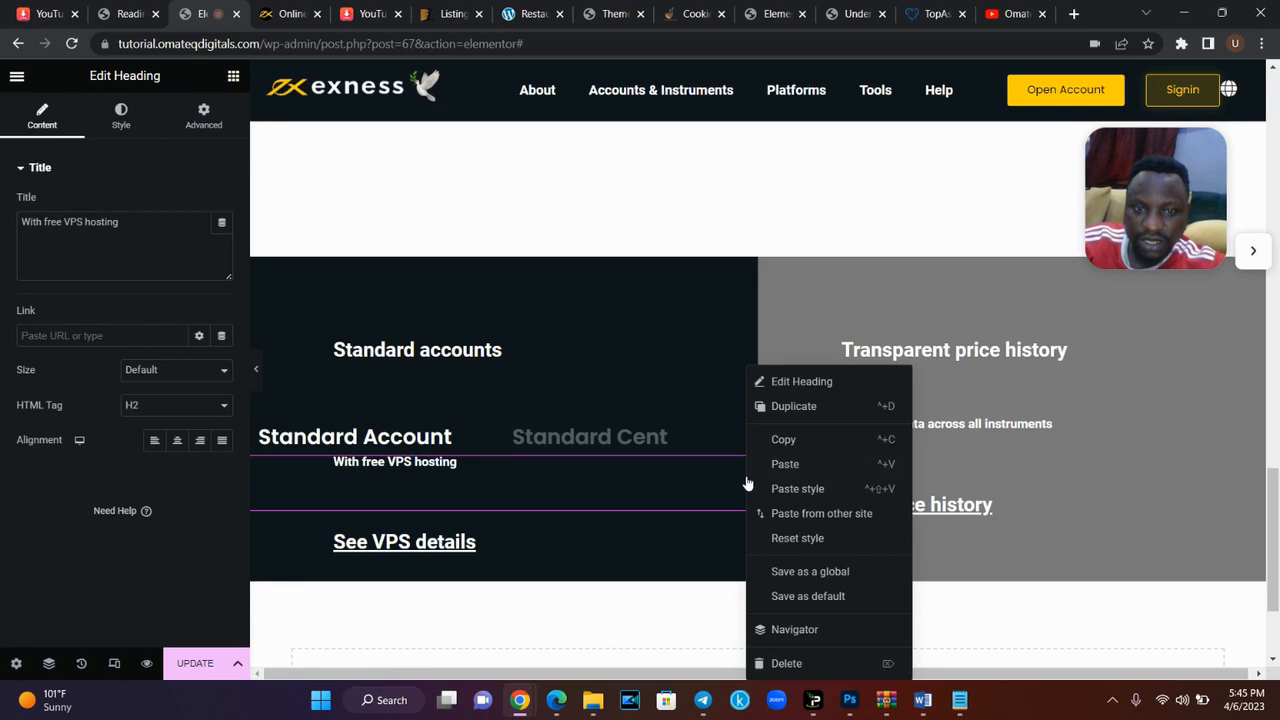
{"action": "left_click", "coordinate": [787, 663]}
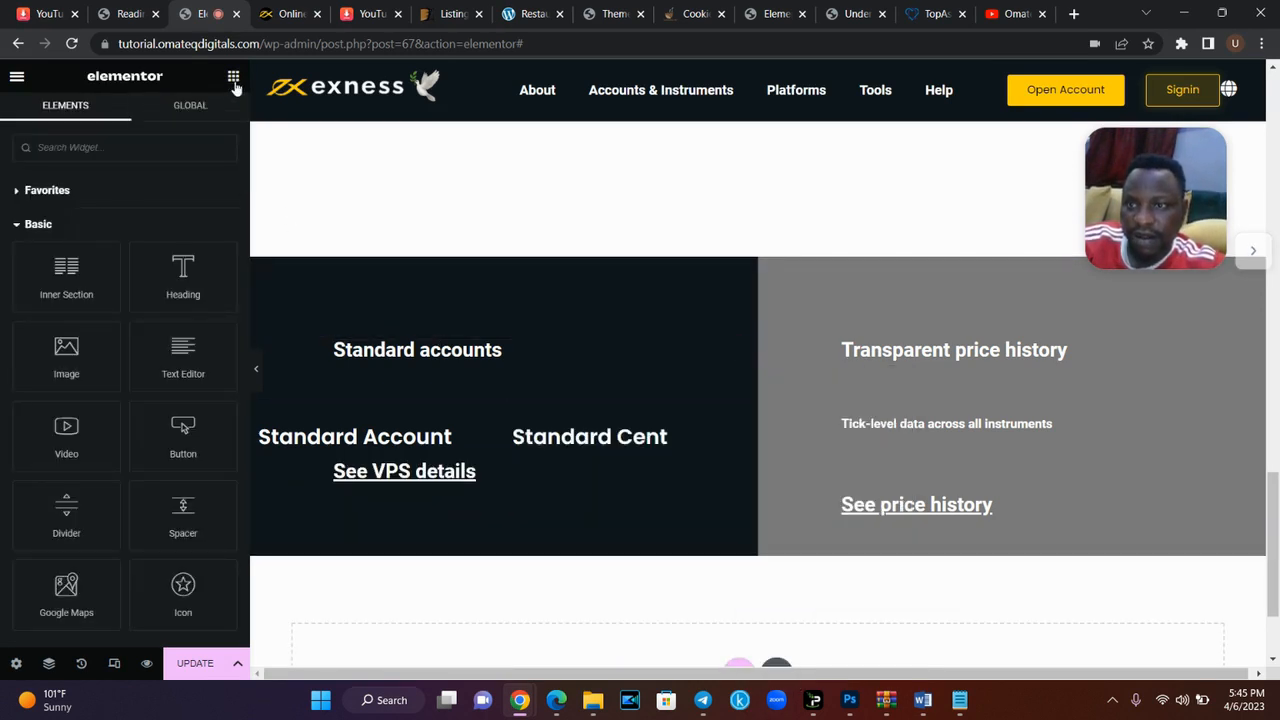
- Add a Text Editor widget below the Standard Account and Standard Cent headings and replace its placeholder with the copied description
{"action": "left_click_drag", "start_coordinate": [183, 355], "coordinate": [363, 463]}
{"action": "left_click", "coordinate": [163, 406]}
{"action": "key", "text": "ctrl+a"}
{"action": "key", "text": "ctrl+v"}
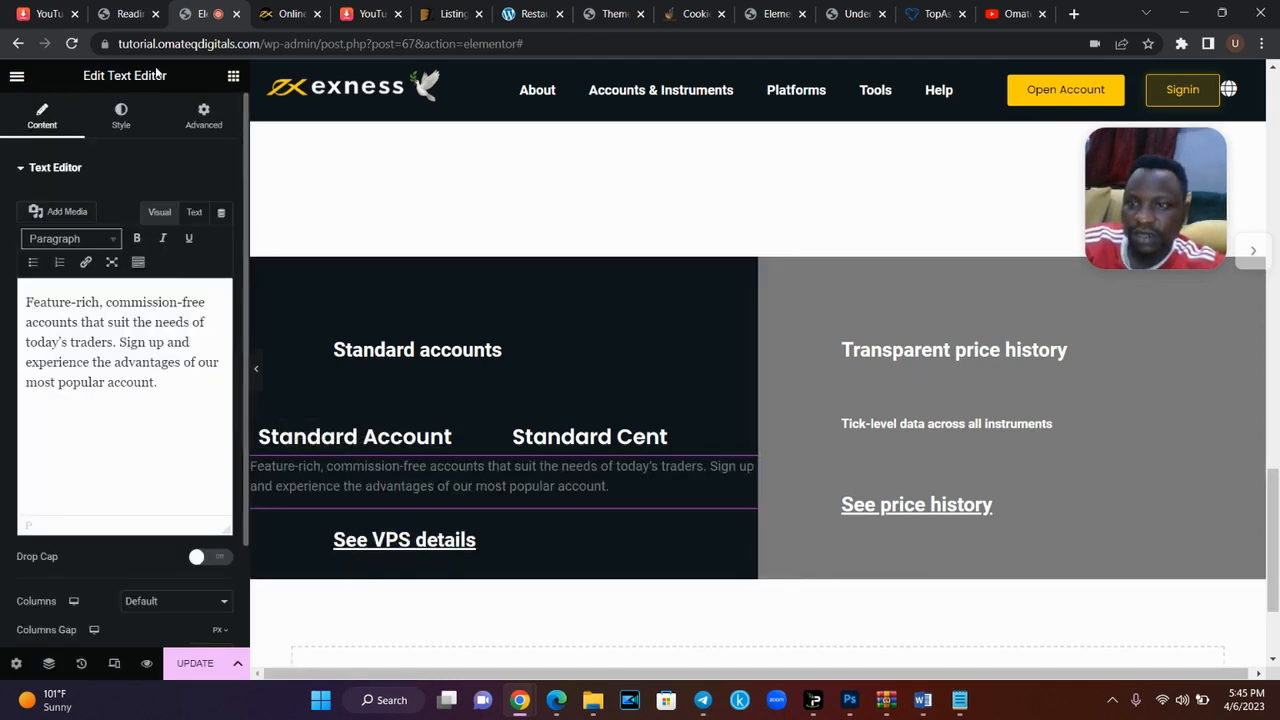
- Set the description paragraph's text color to white (#FFFFFF)
{"action": "left_click", "coordinate": [124, 132]}
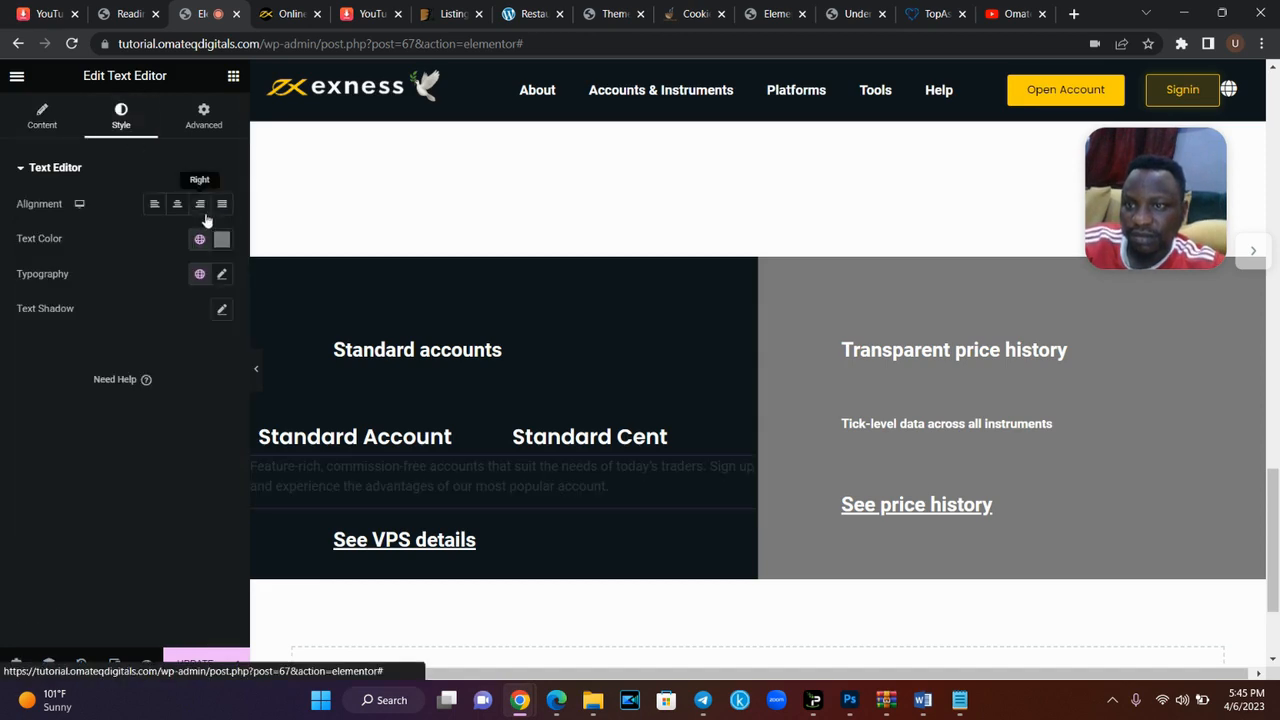
{"action": "left_click", "coordinate": [221, 239]}
{"action": "left_click", "coordinate": [33, 303]}
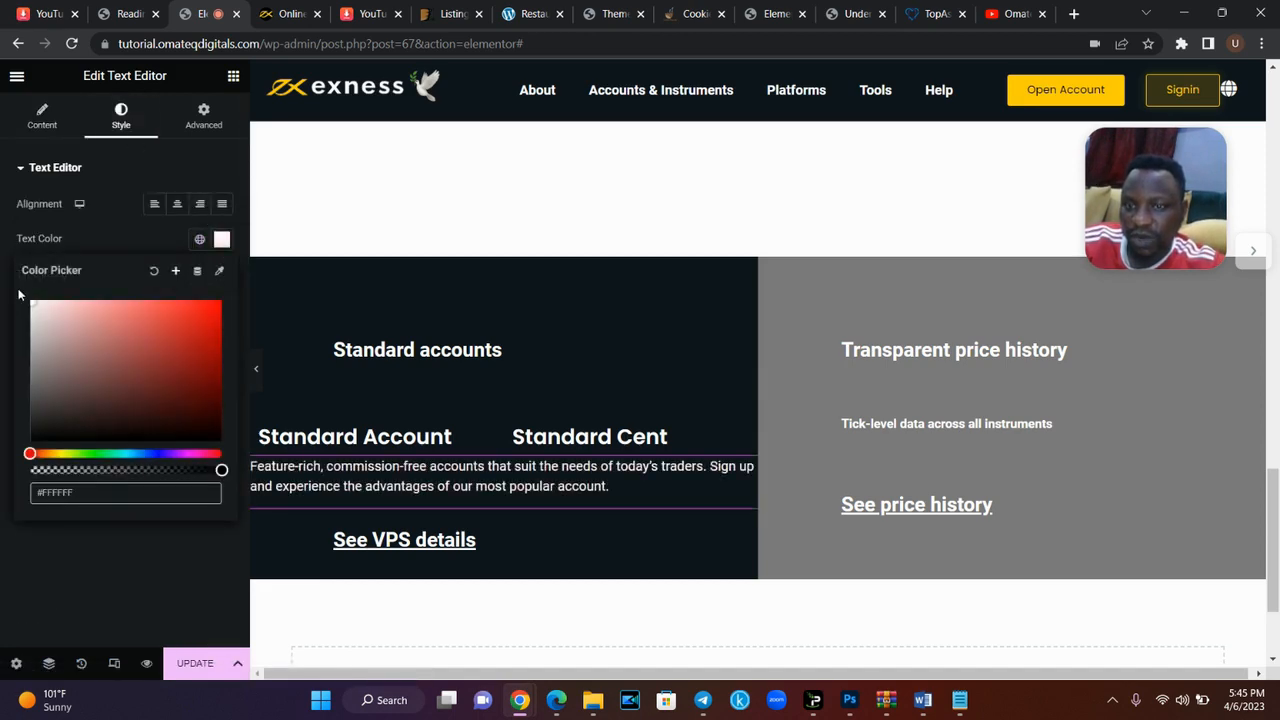
- Unlink the description paragraph's margins and set its top margin to 30 px
{"action": "left_click", "coordinate": [290, 13]}
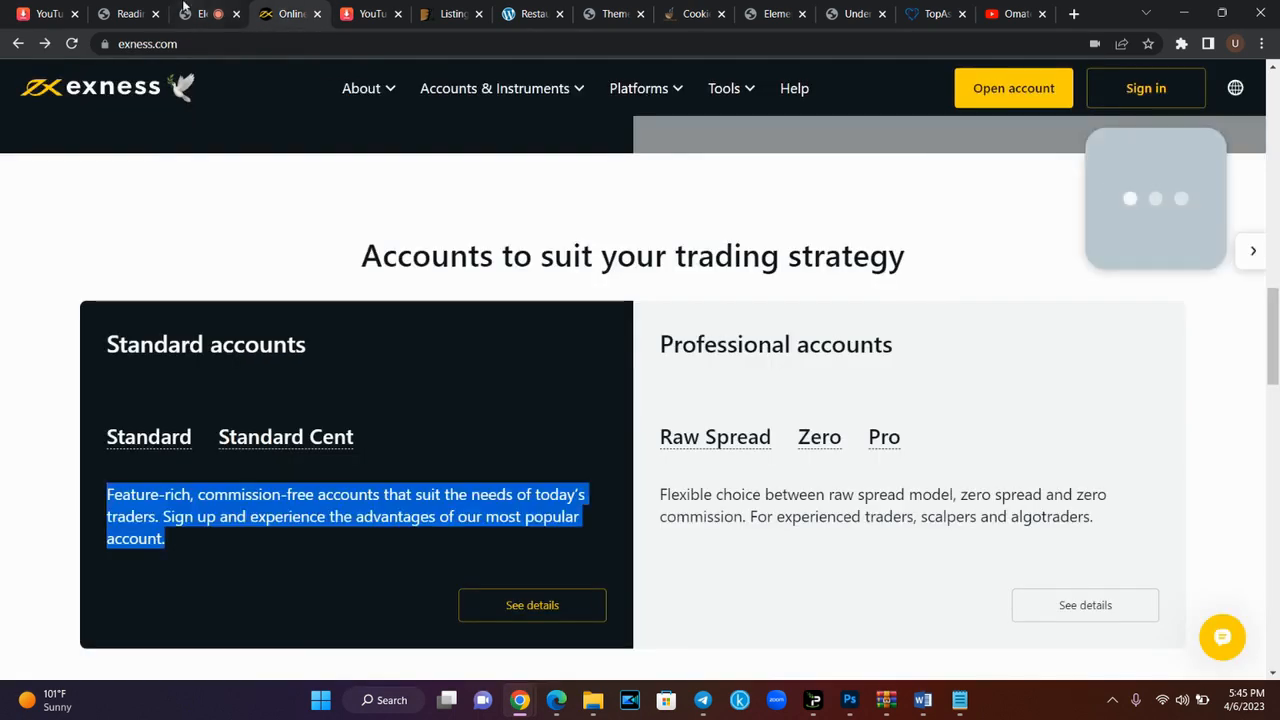
{"action": "left_click", "coordinate": [130, 13]}
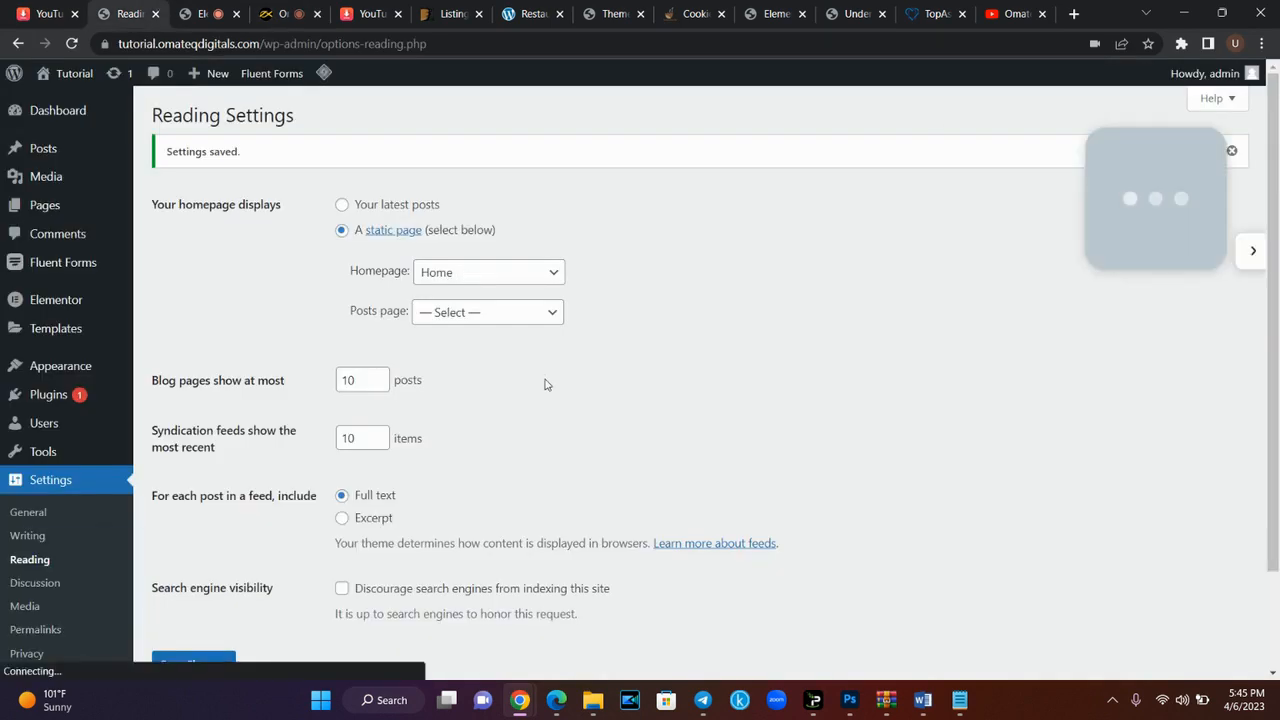
{"action": "left_click", "coordinate": [210, 13]}
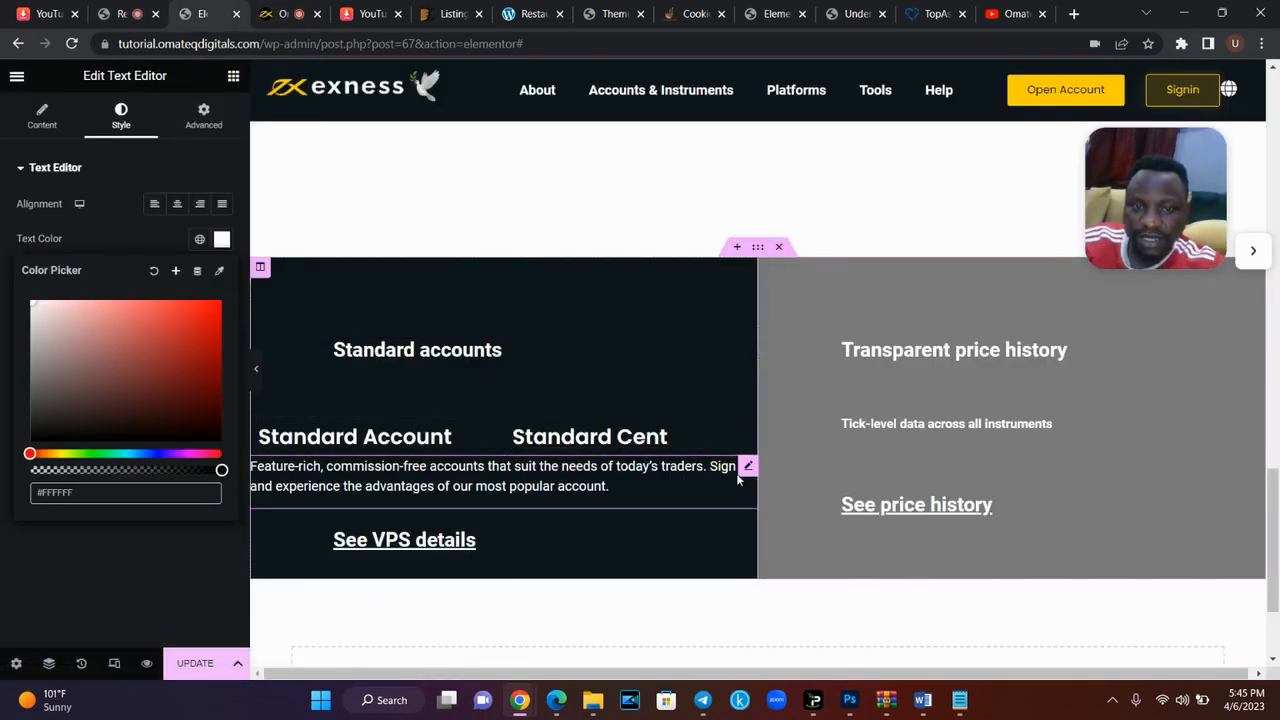
{"action": "left_click", "coordinate": [222, 124]}
{"action": "left_click", "coordinate": [222, 124]}
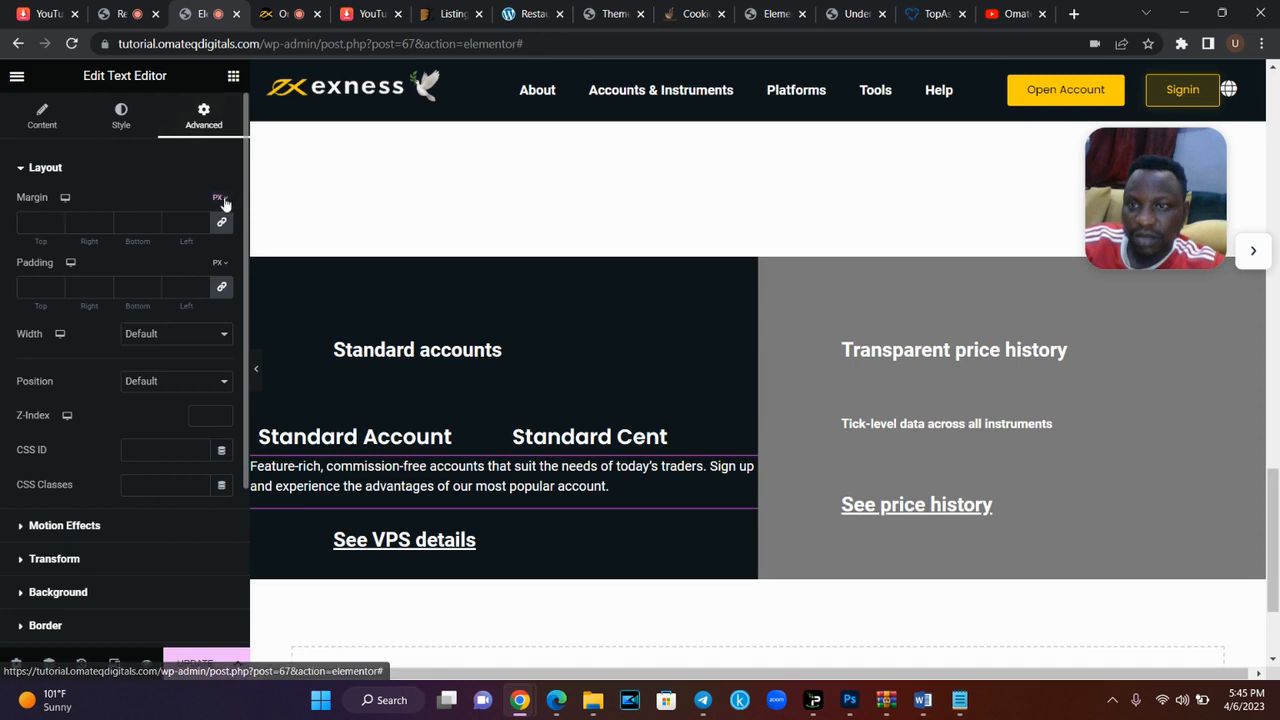
{"action": "left_click", "coordinate": [225, 230]}
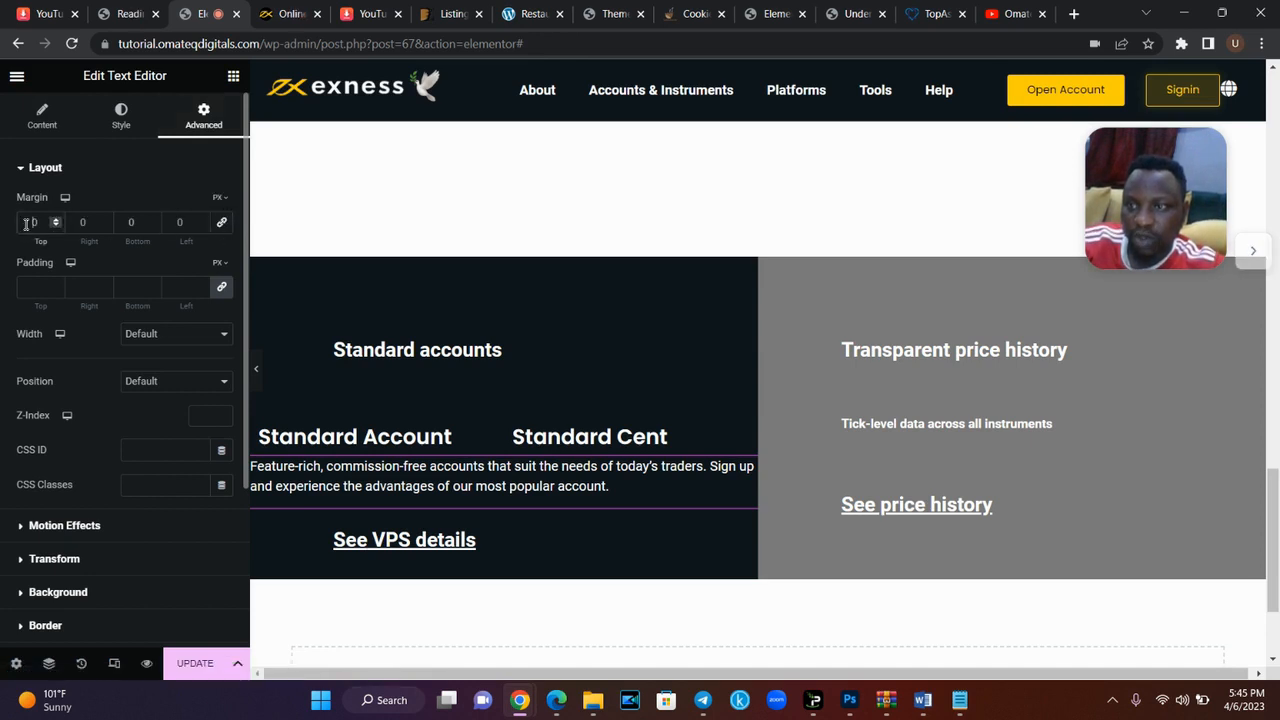
{"action": "type", "text": "5"}
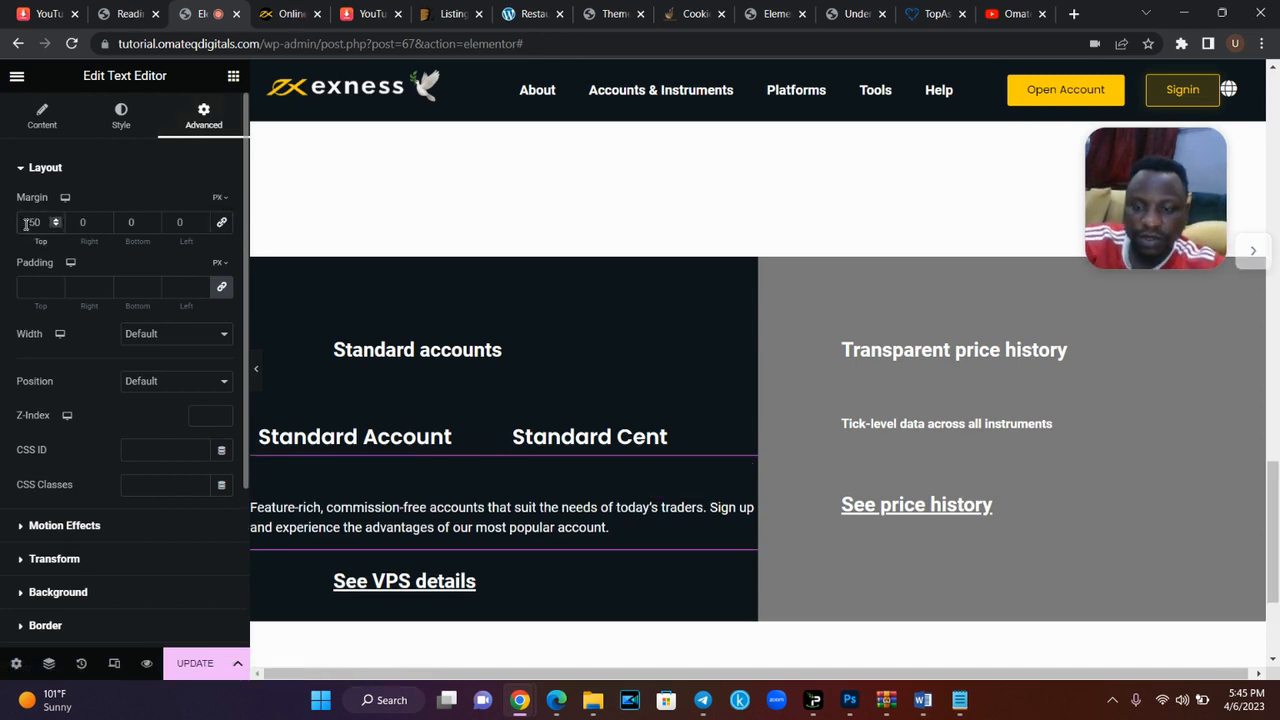
{"action": "key", "text": "BackSpace"}
{"action": "type", "text": "3"}
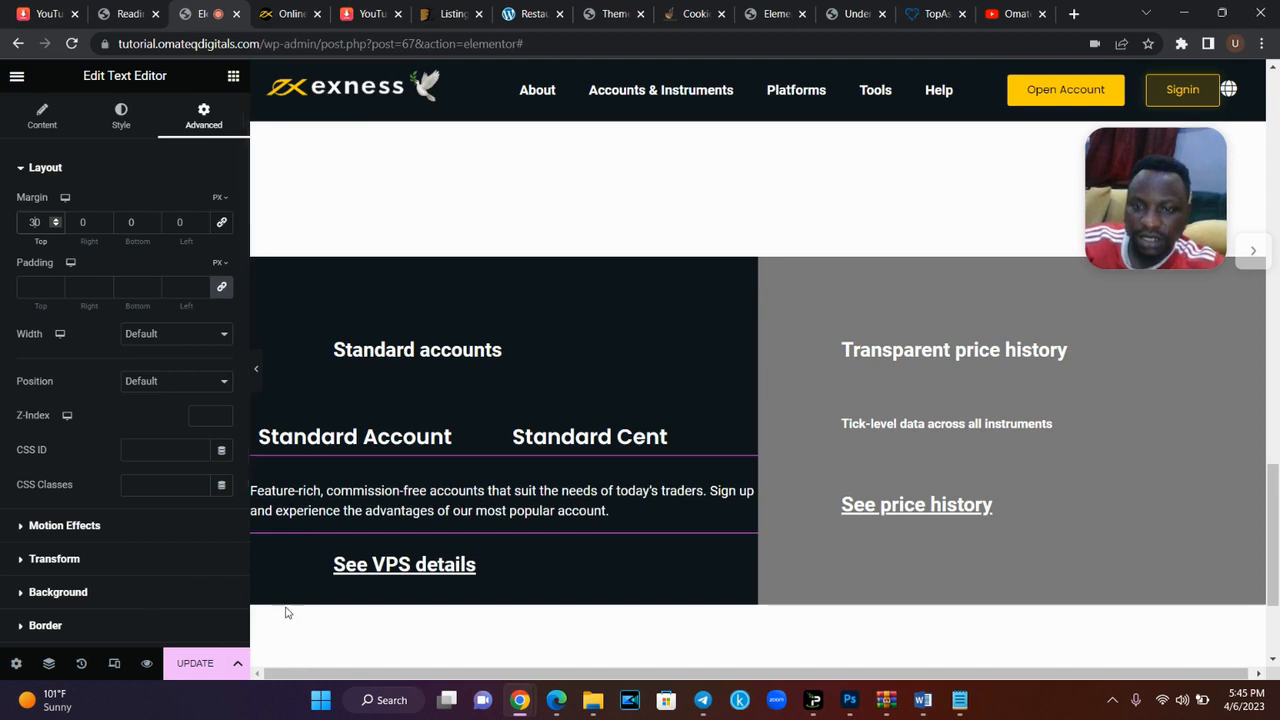
- Delete the "See VPS details" link heading below the description paragraph
{"action": "right_click", "coordinate": [665, 575]}
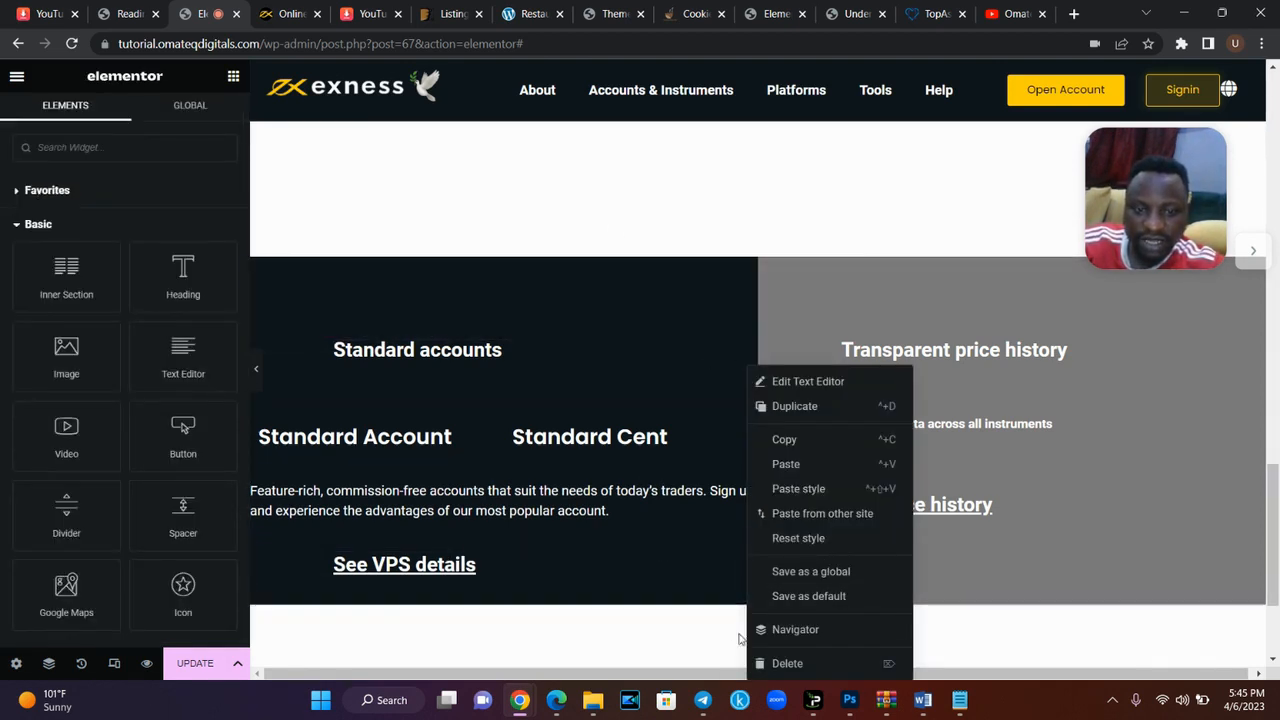
{"action": "left_click", "coordinate": [785, 664]}
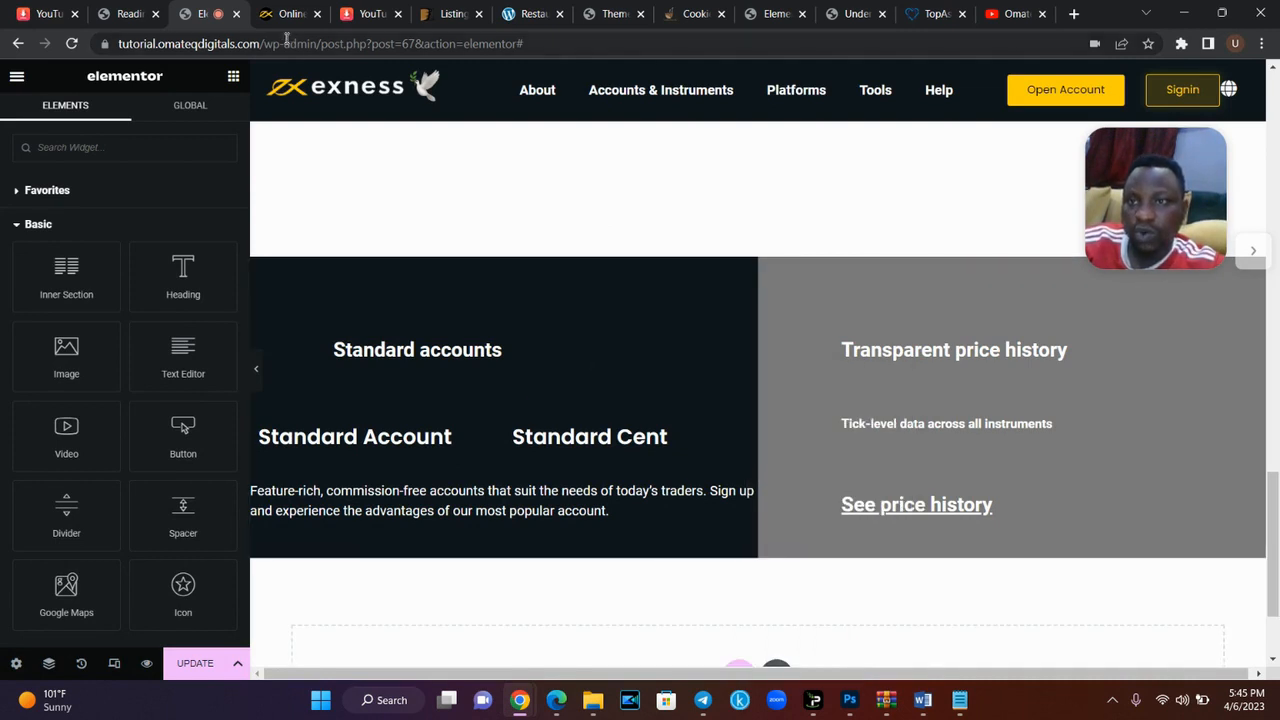
- Copy the hero section's "Open account" button and paste it below the description in the Standard accounts card
{"action": "right_click", "coordinate": [1120, 90]}
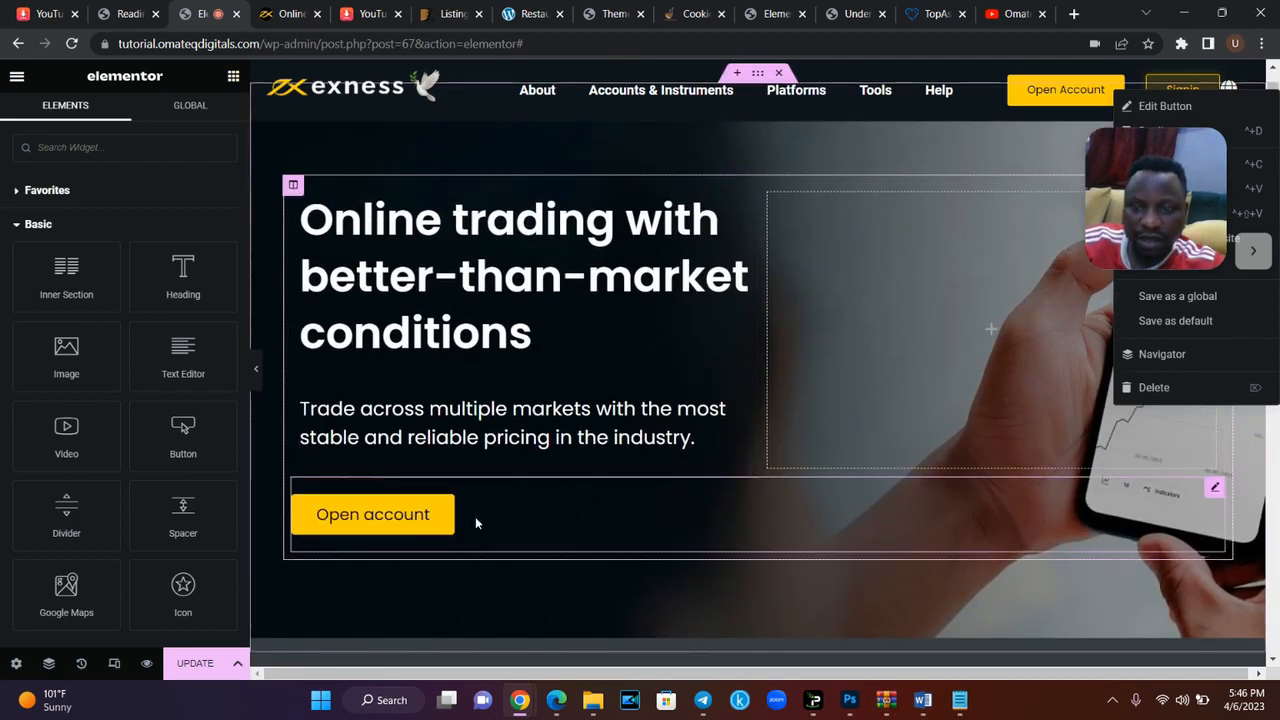
{"action": "right_click", "coordinate": [448, 511]}
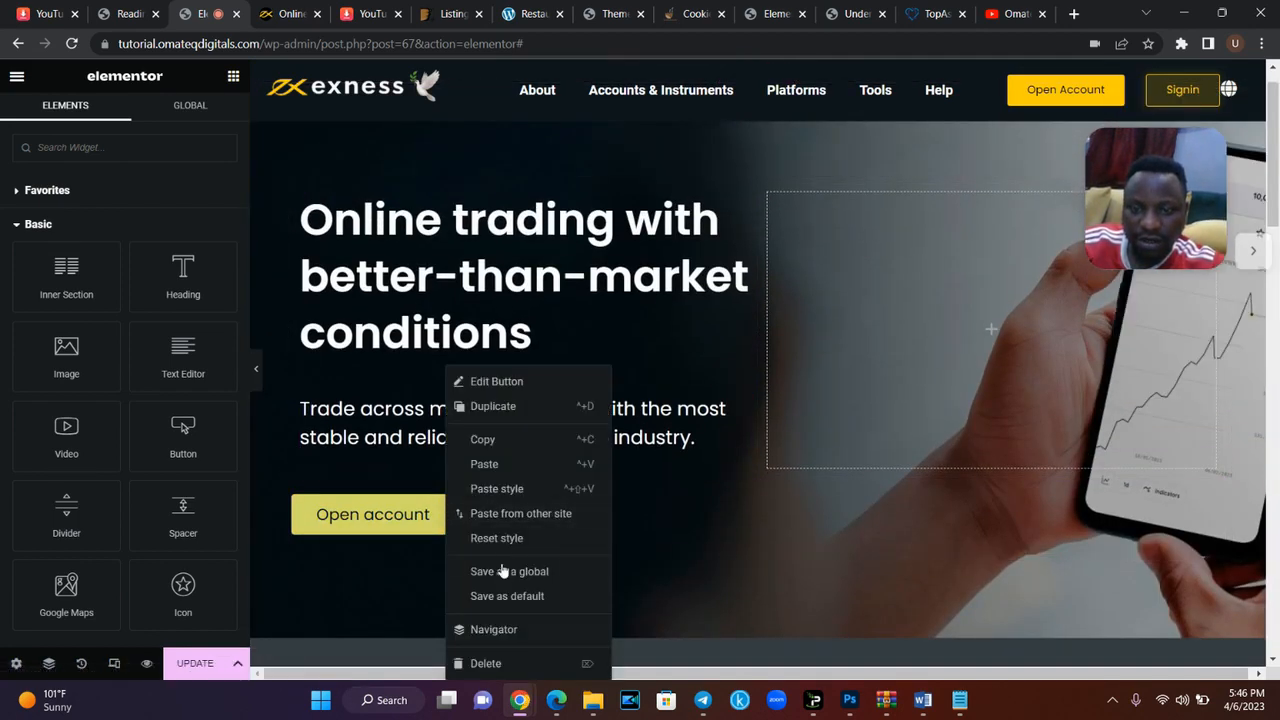
{"action": "left_click", "coordinate": [508, 451]}
{"action": "left_click_drag", "start_coordinate": [1274, 215], "coordinate": [1274, 652]}
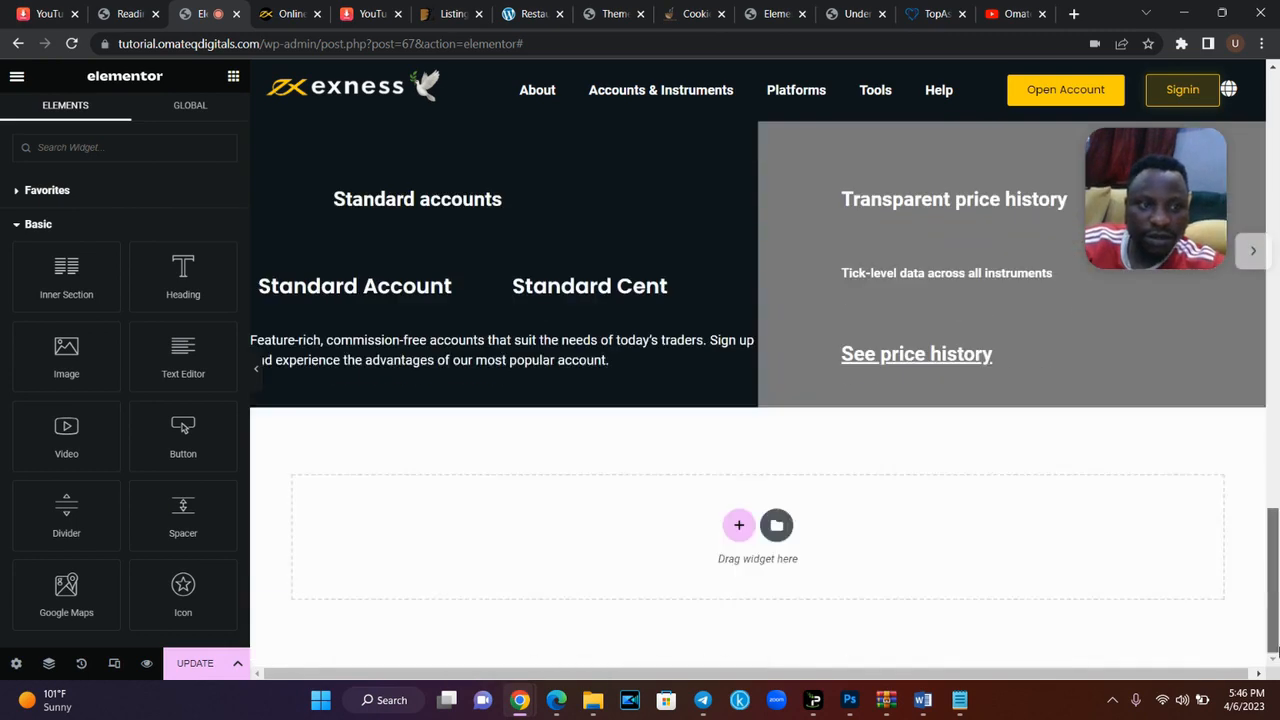
{"action": "scroll", "coordinate": [1270, 620], "scroll_direction": "up", "scroll_amount": 1}
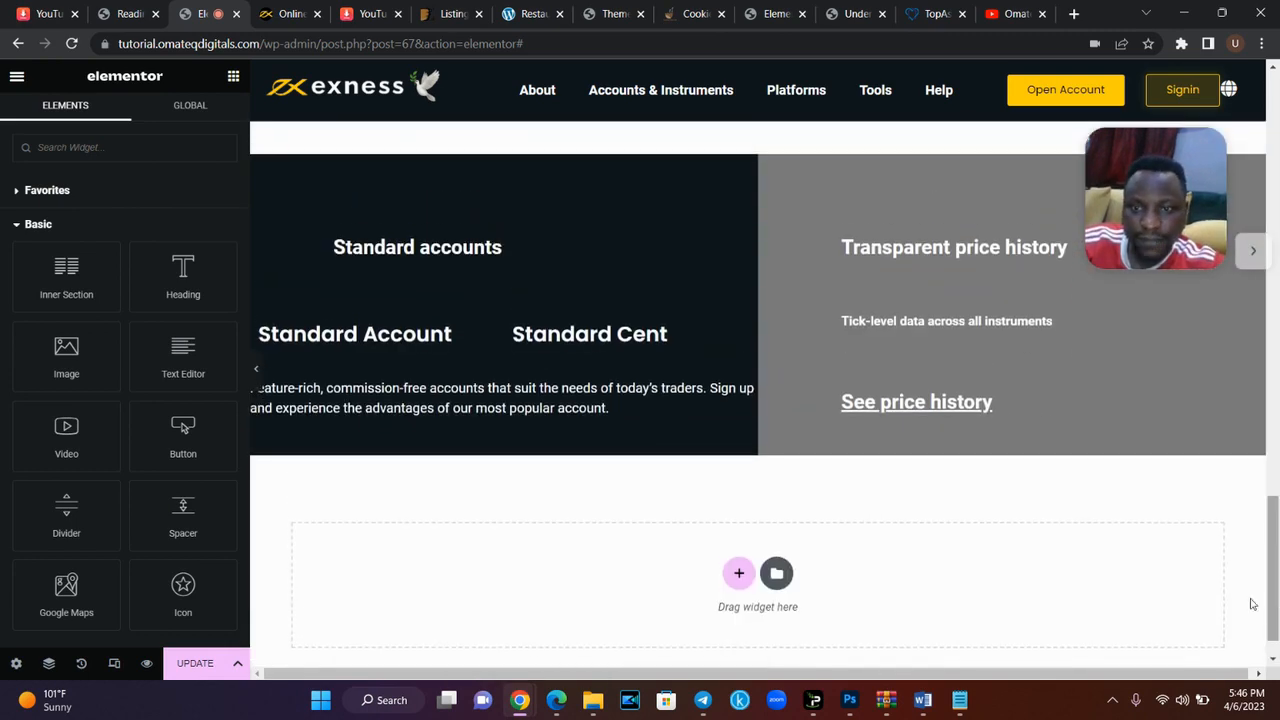
{"action": "right_click", "coordinate": [580, 437]}
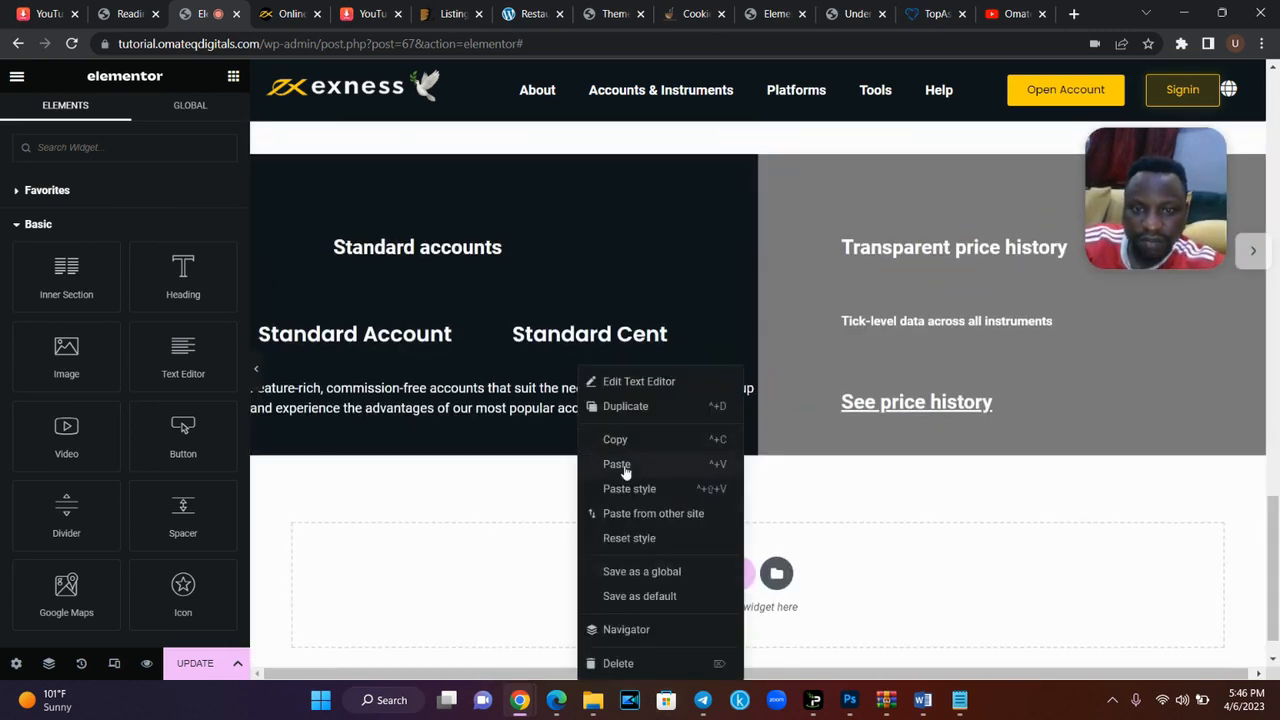
{"action": "left_click", "coordinate": [616, 464]}
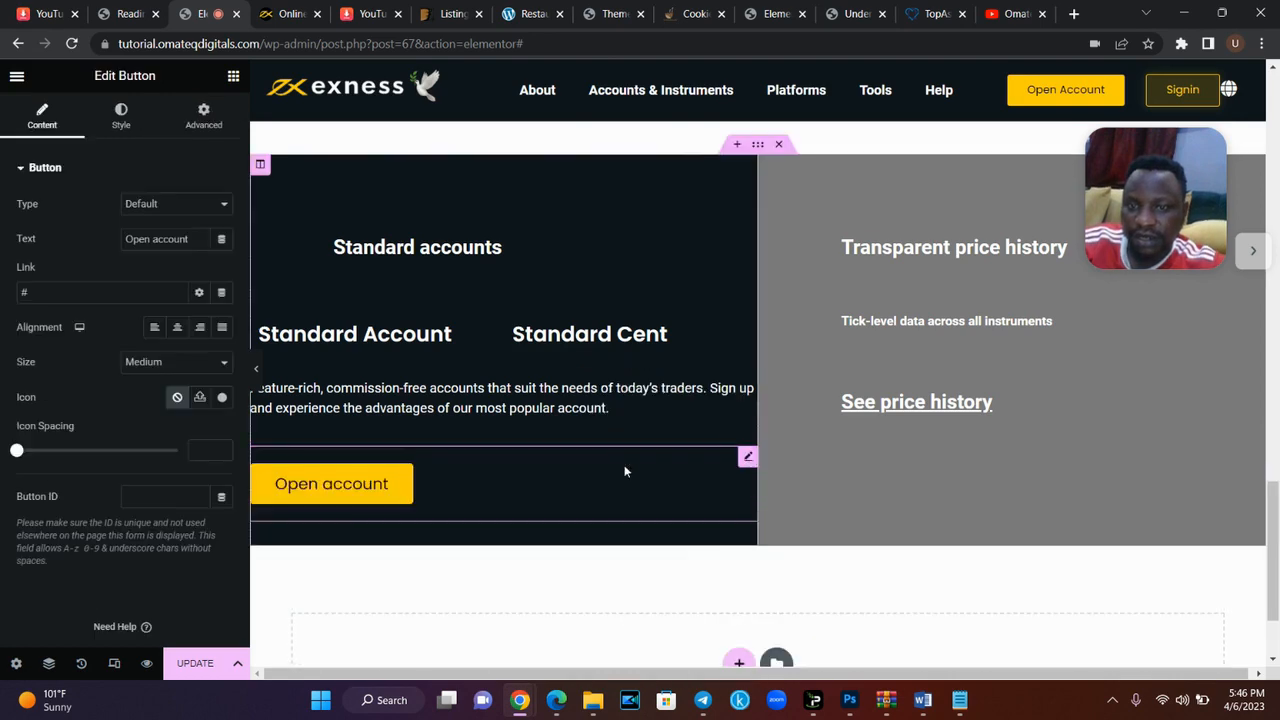
- Right-align the pasted "Open account" button and set its type to Info
{"action": "left_click", "coordinate": [199, 328]}
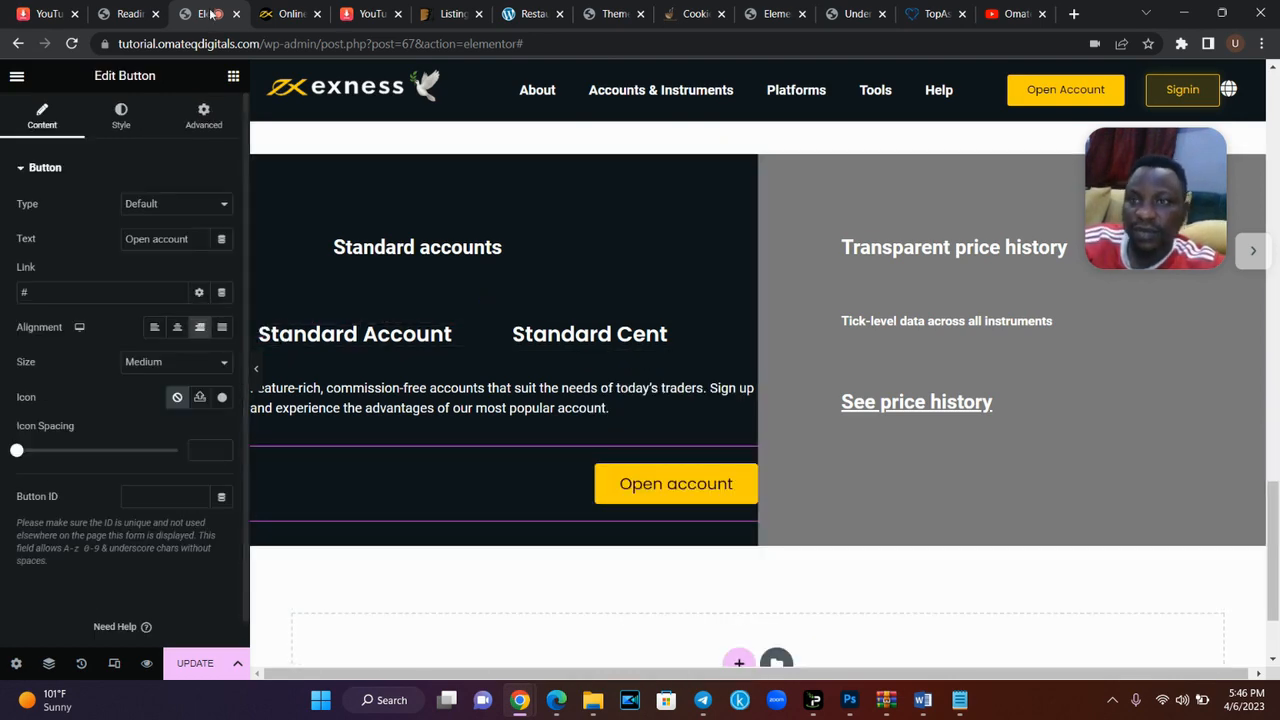
{"action": "left_click", "coordinate": [264, 13]}
{"action": "left_click", "coordinate": [200, 13]}
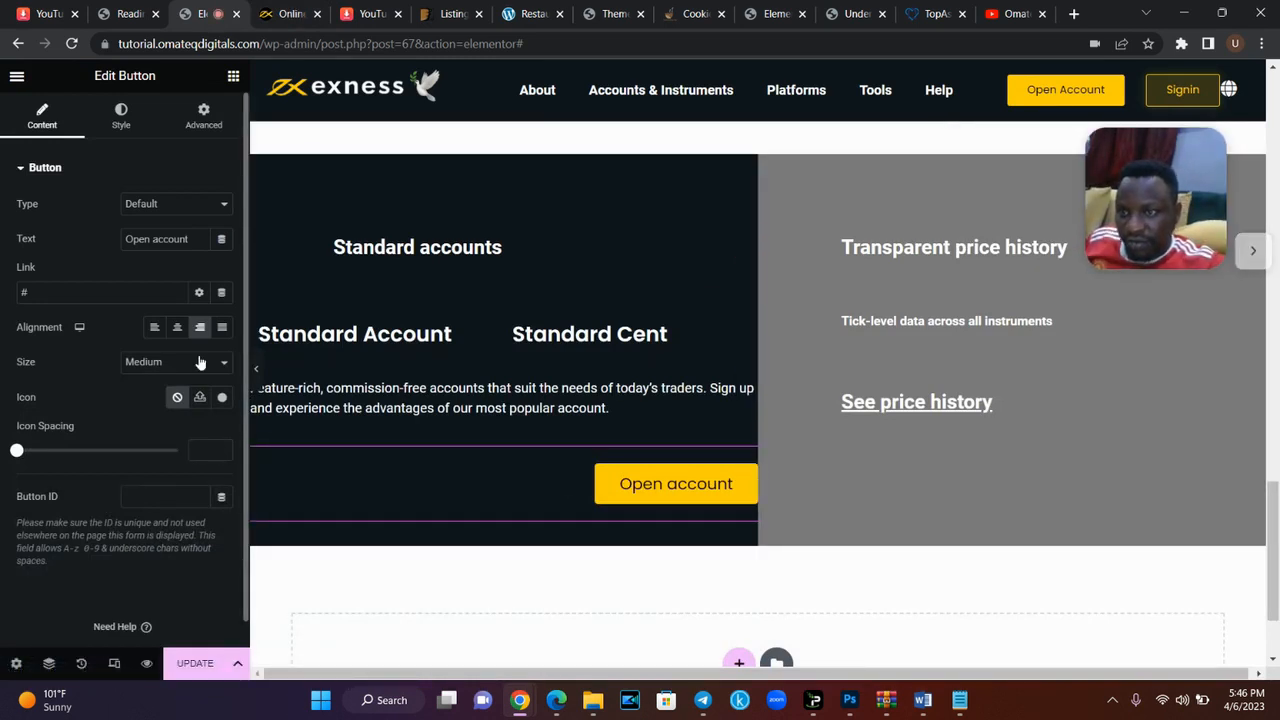
{"action": "left_click", "coordinate": [172, 205]}
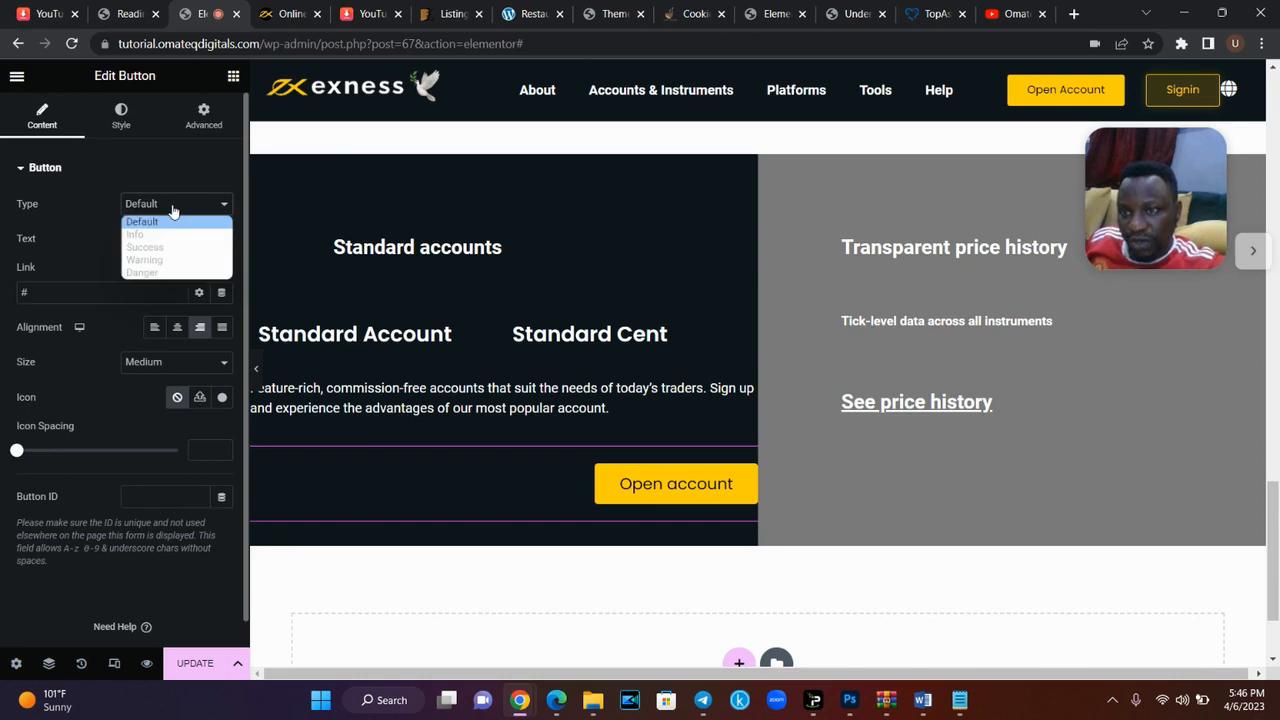
{"action": "left_click", "coordinate": [172, 234]}
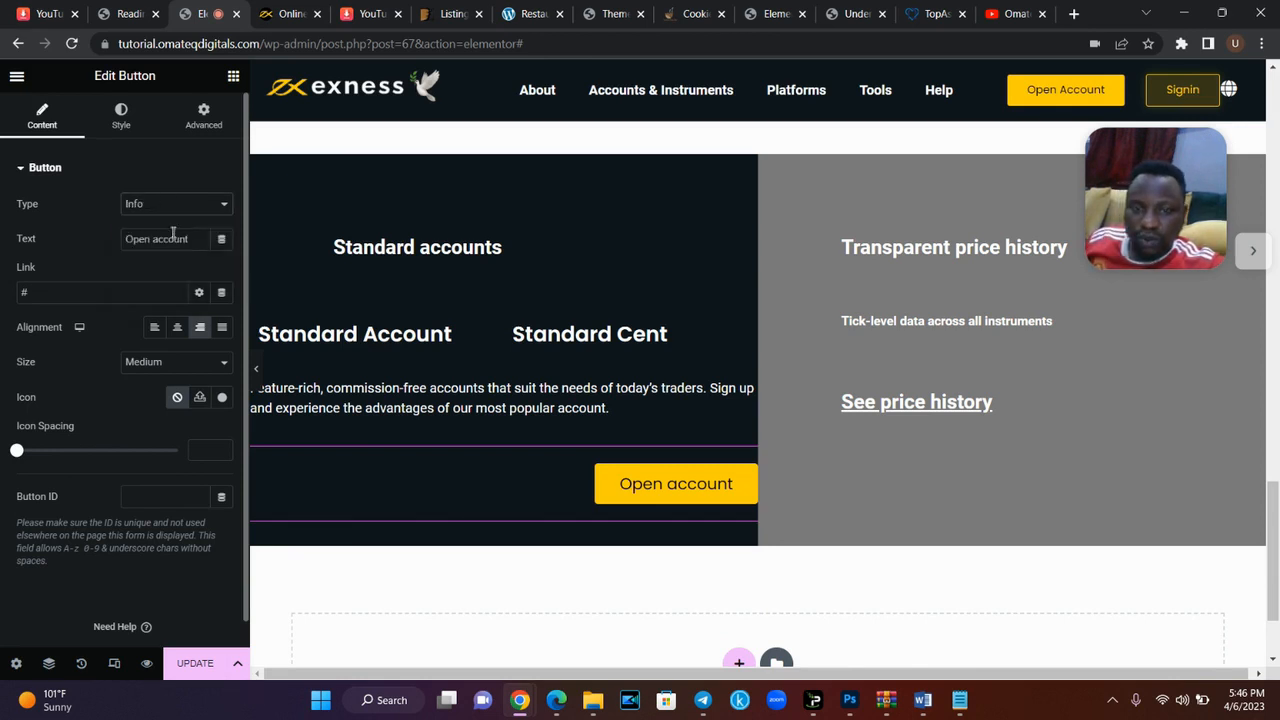
- Change the pasted button's classic background color to light grey (#BCBCBC)
{"action": "left_click", "coordinate": [122, 116]}
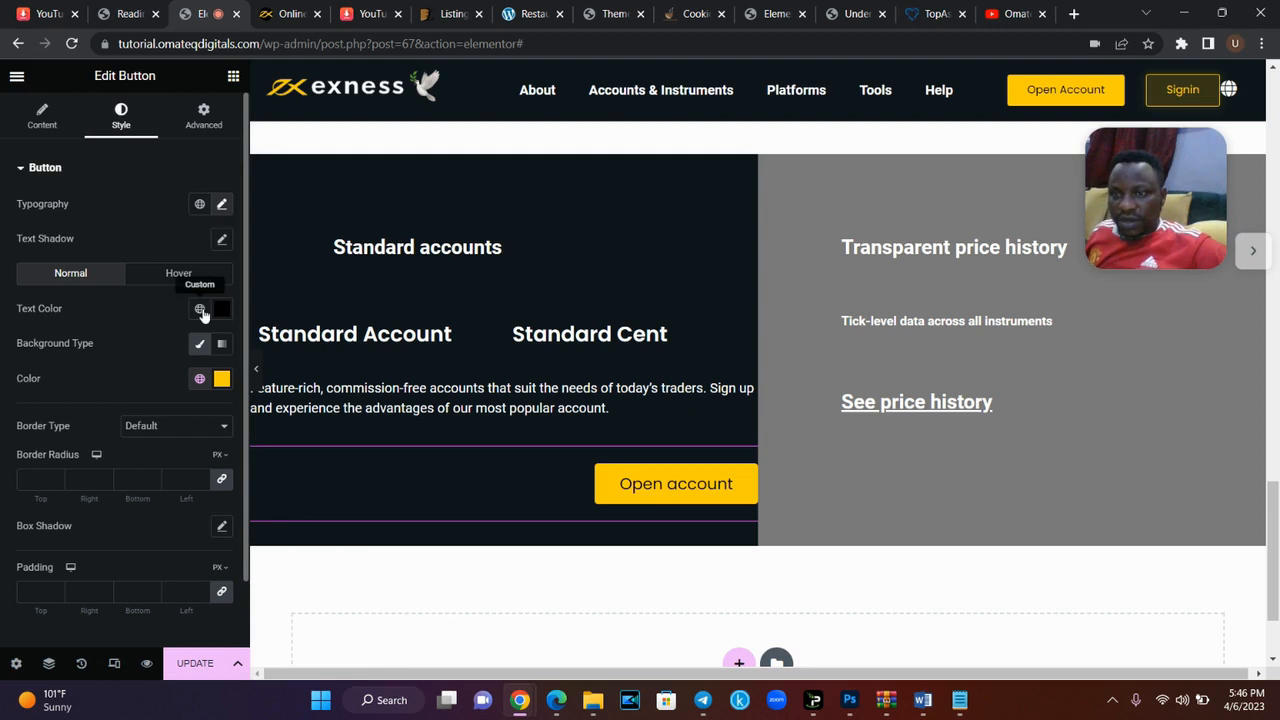
{"action": "left_click", "coordinate": [200, 346]}
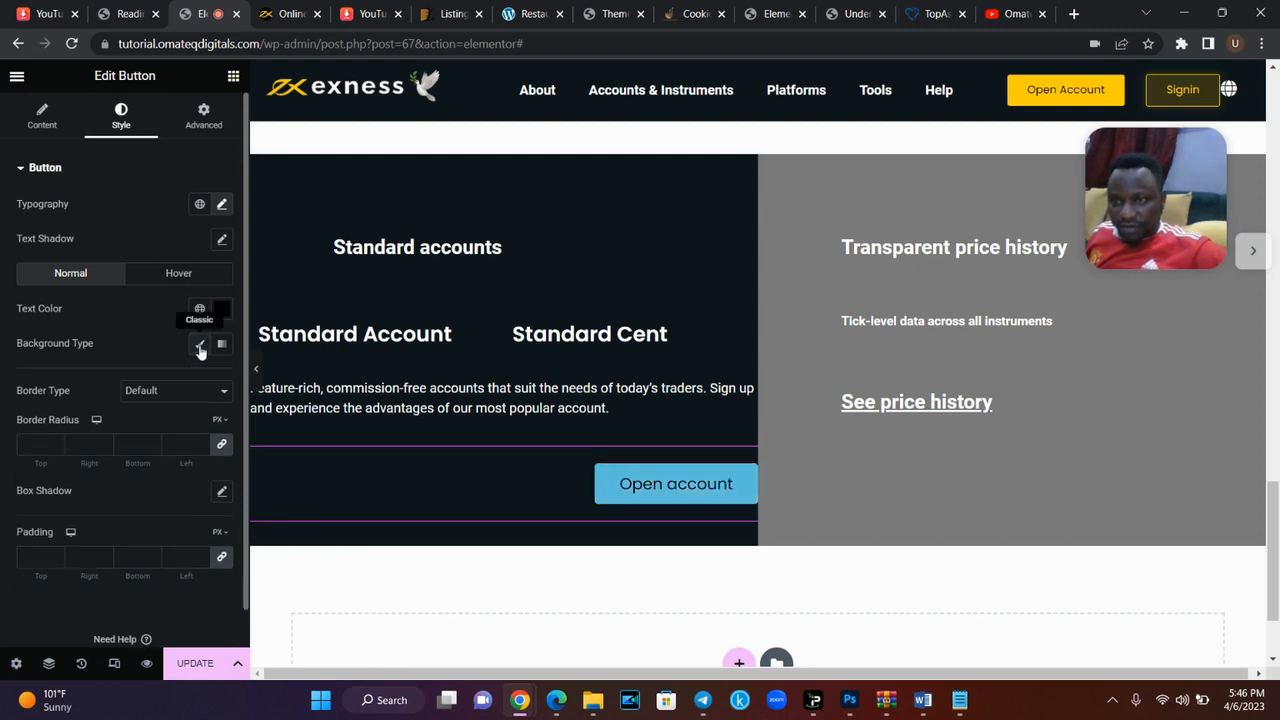
{"action": "left_click", "coordinate": [200, 346]}
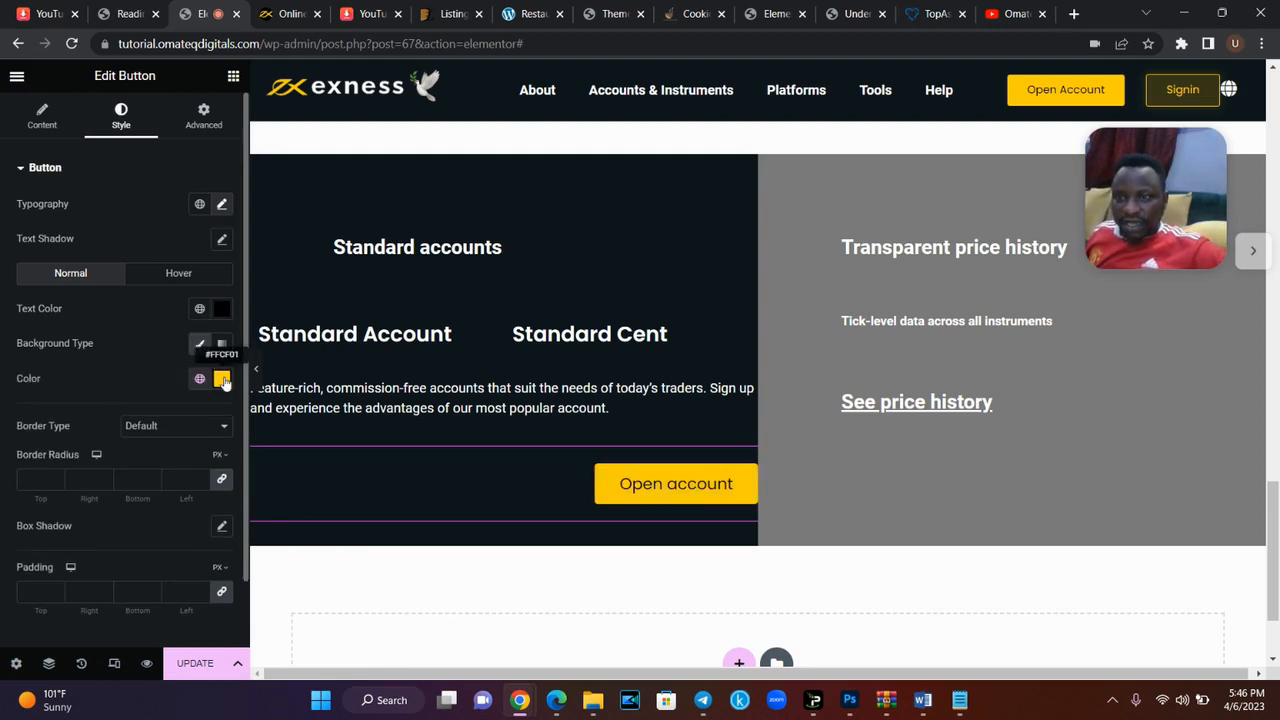
{"action": "left_click", "coordinate": [222, 379]}
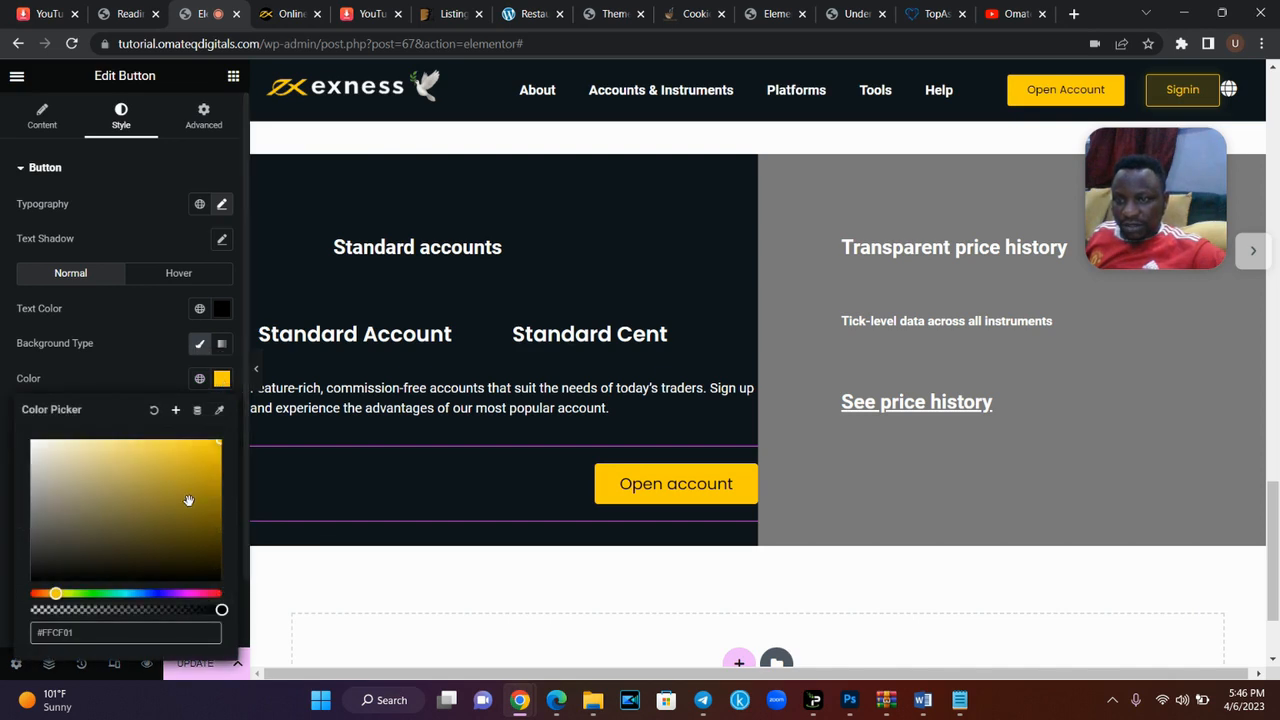
{"action": "left_click_drag", "start_coordinate": [59, 505], "coordinate": [29, 476]}
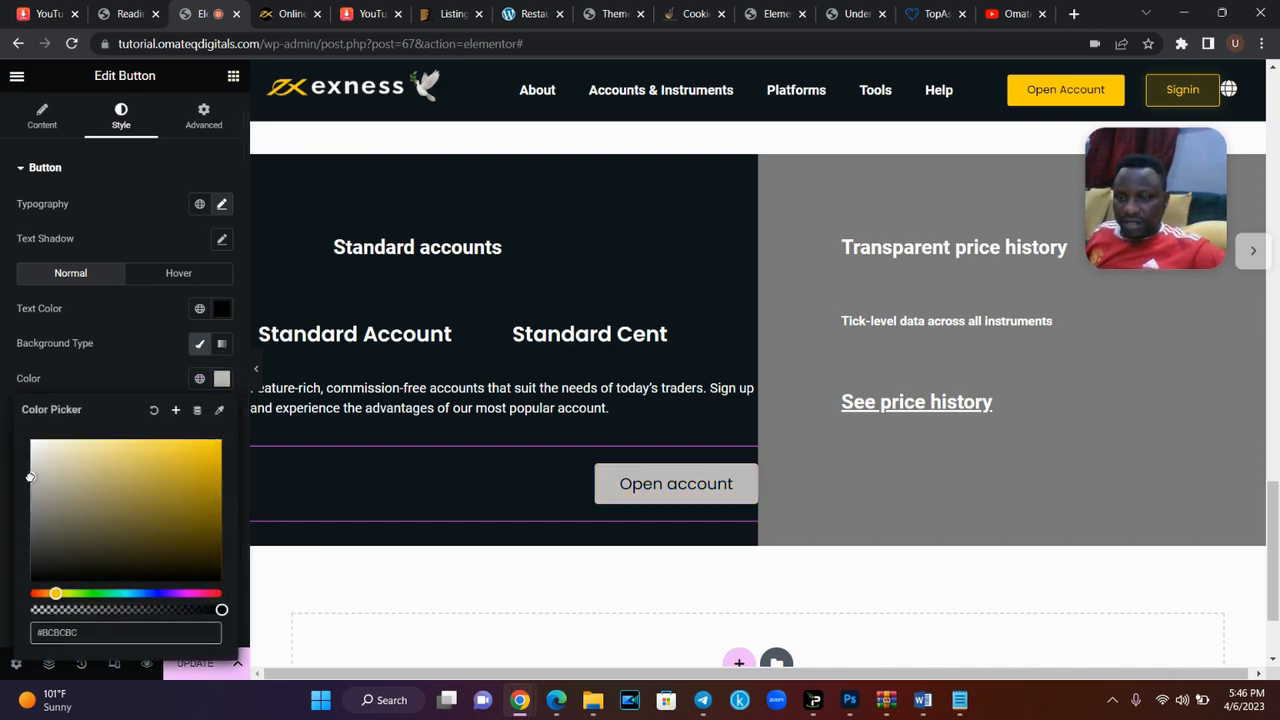
- Make the pasted button's background nearly transparent (#BCBCBC17) and set its text color to the yellow global color
{"action": "left_click_drag", "start_coordinate": [222, 609], "coordinate": [45, 608]}
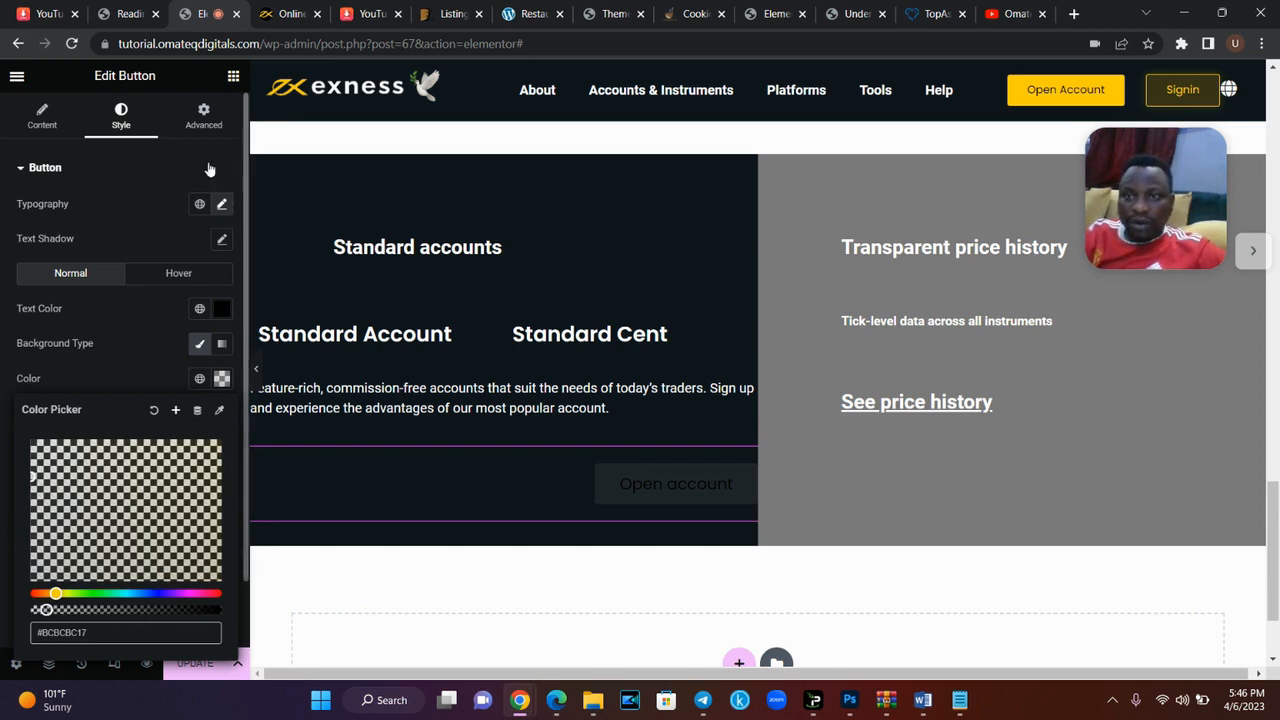
{"action": "left_click", "coordinate": [199, 307]}
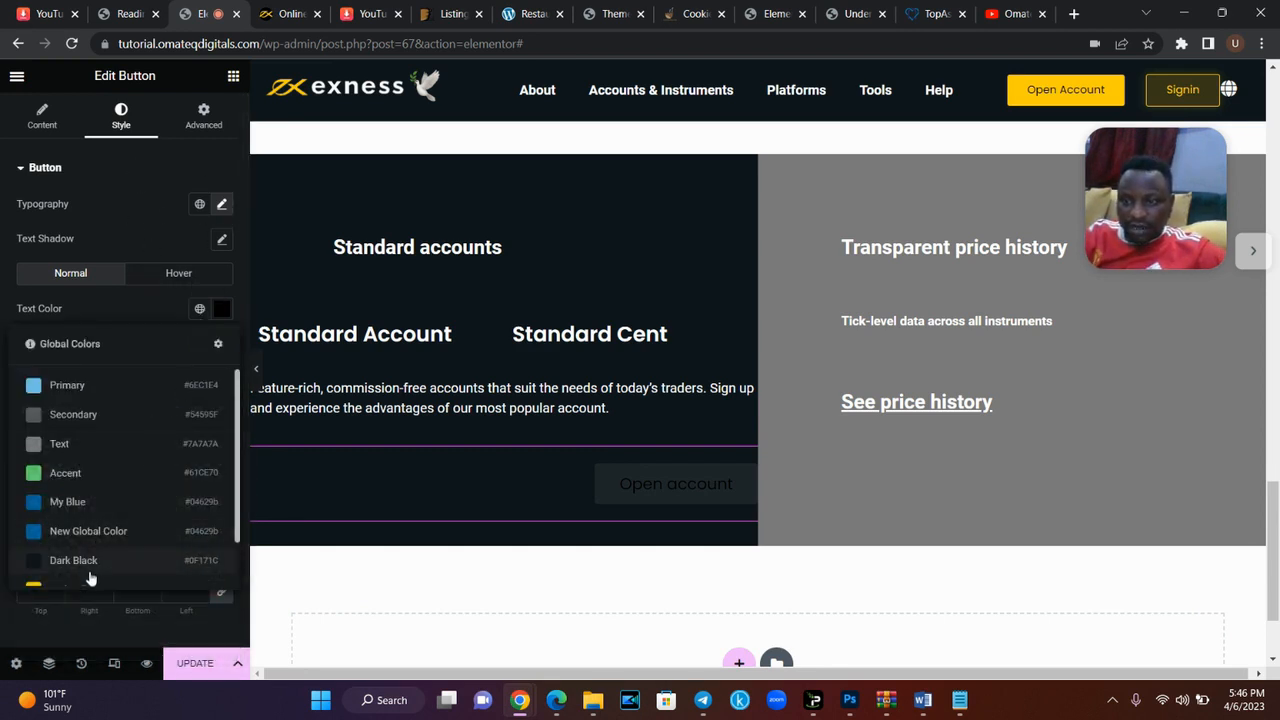
{"action": "left_click", "coordinate": [89, 587]}
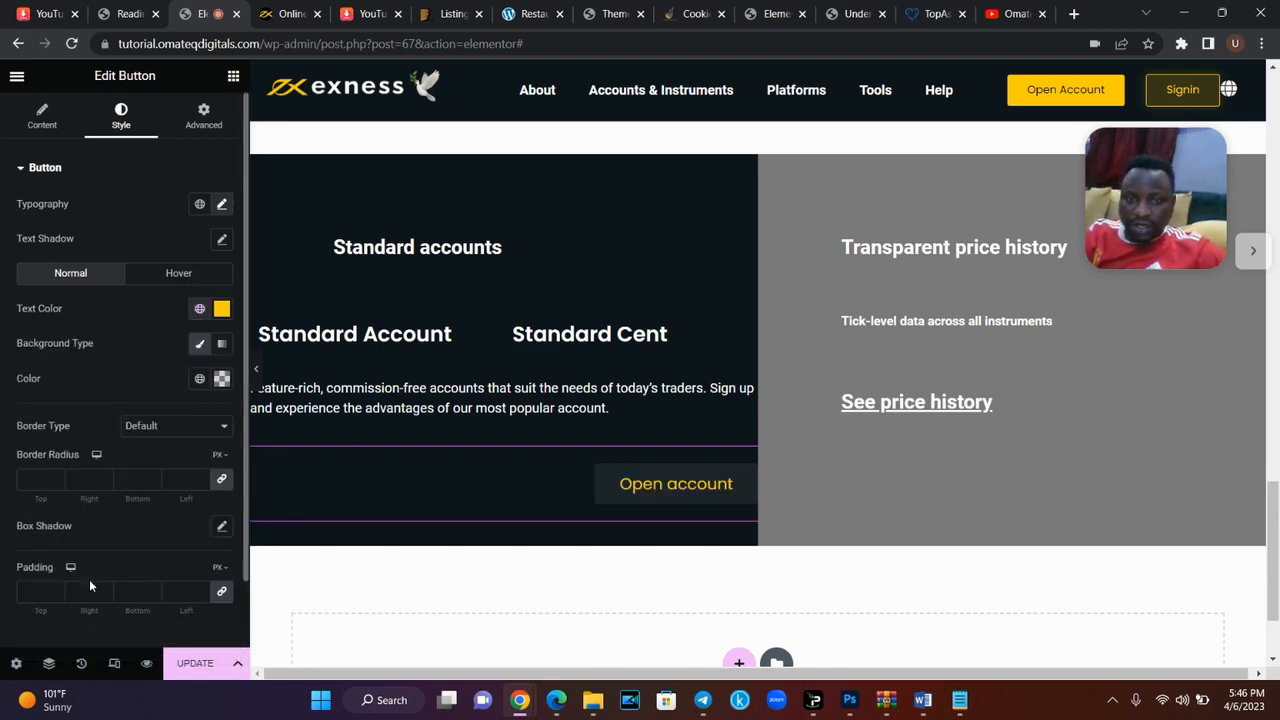
- Give the button a solid border 1 px wide on all sides with a 1 px border radius, following the exness.com reference
{"action": "left_click", "coordinate": [298, 10]}
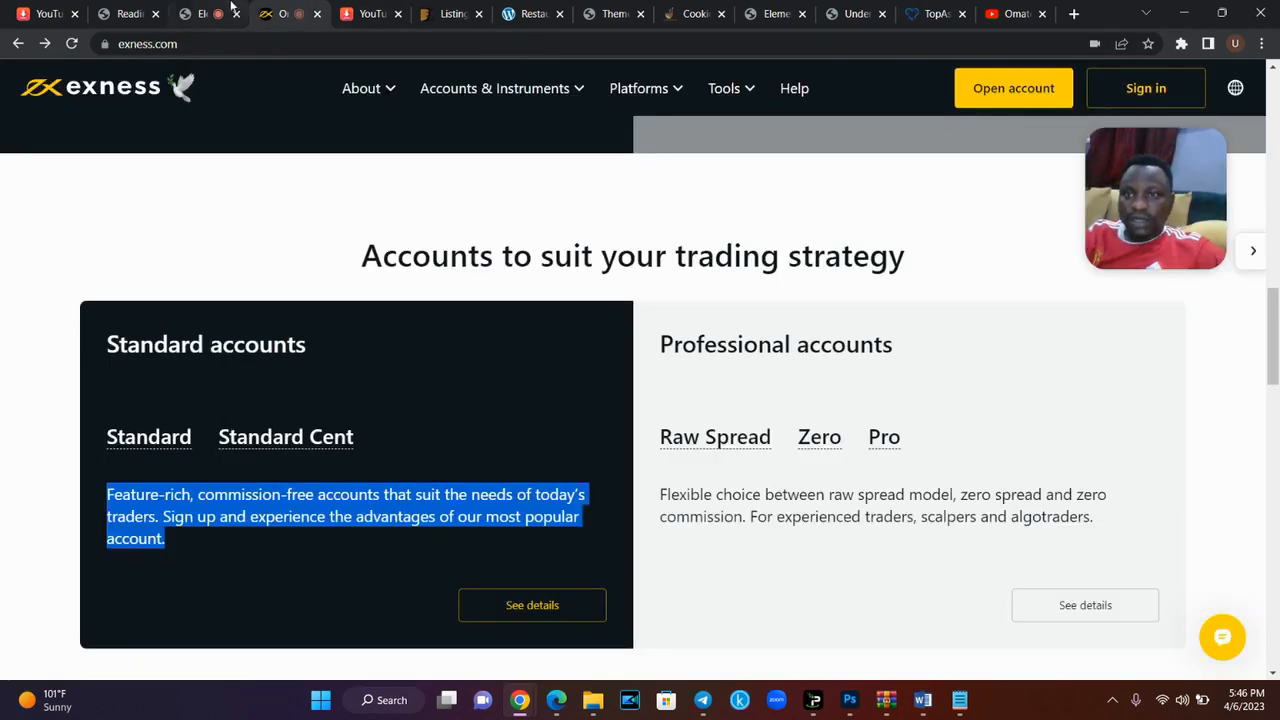
{"action": "left_click", "coordinate": [235, 6]}
{"action": "left_click", "coordinate": [163, 427]}
{"action": "left_click", "coordinate": [163, 456]}
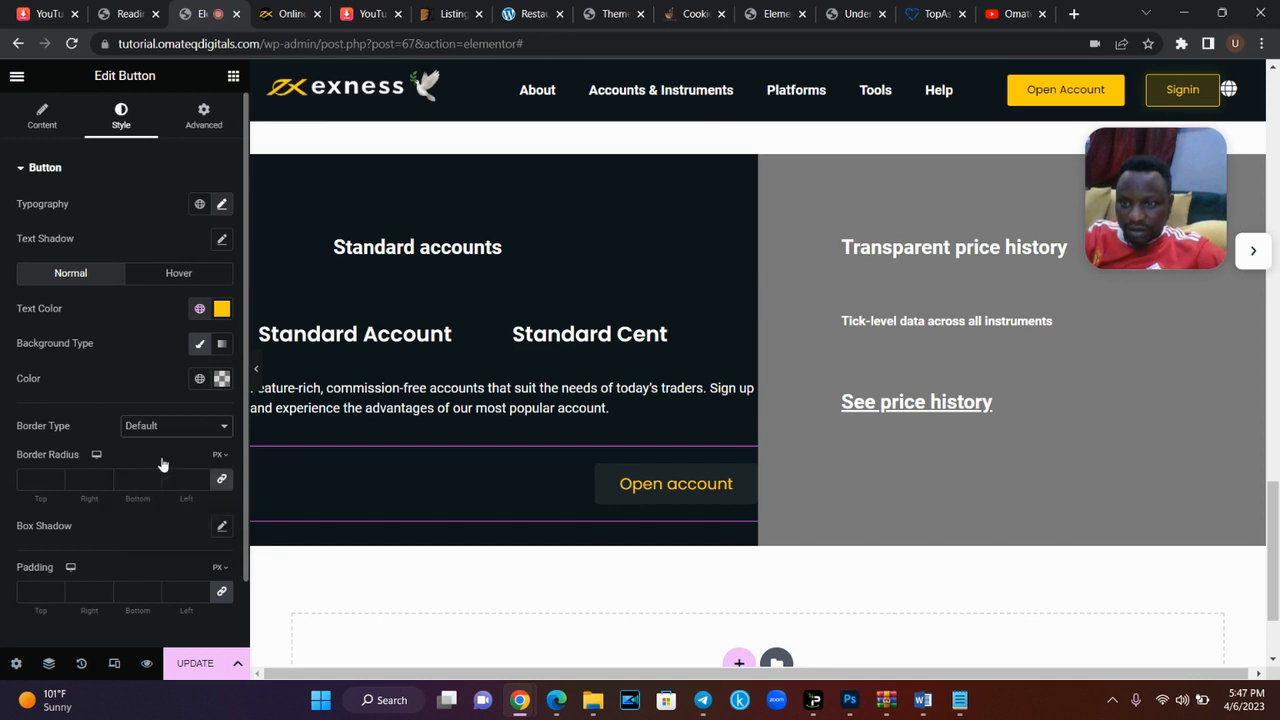
{"action": "left_click", "coordinate": [41, 481]}
{"action": "type", "text": "1"}
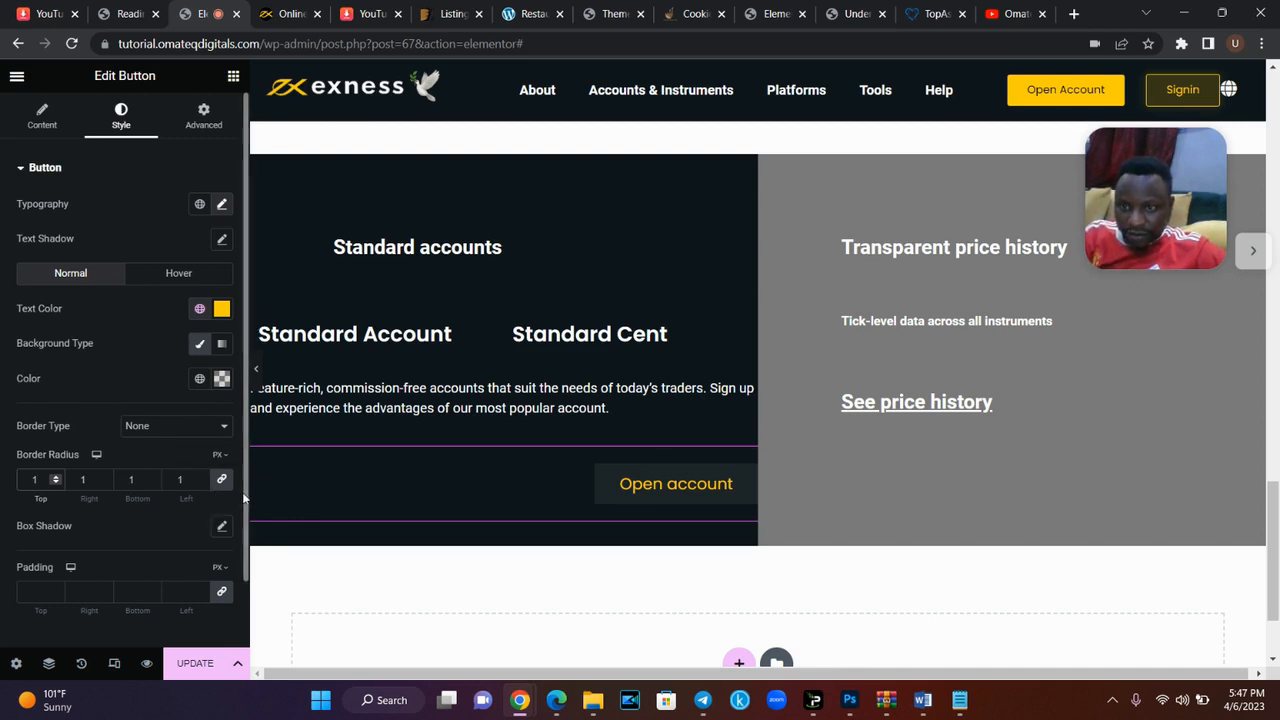
{"action": "left_click", "coordinate": [166, 438]}
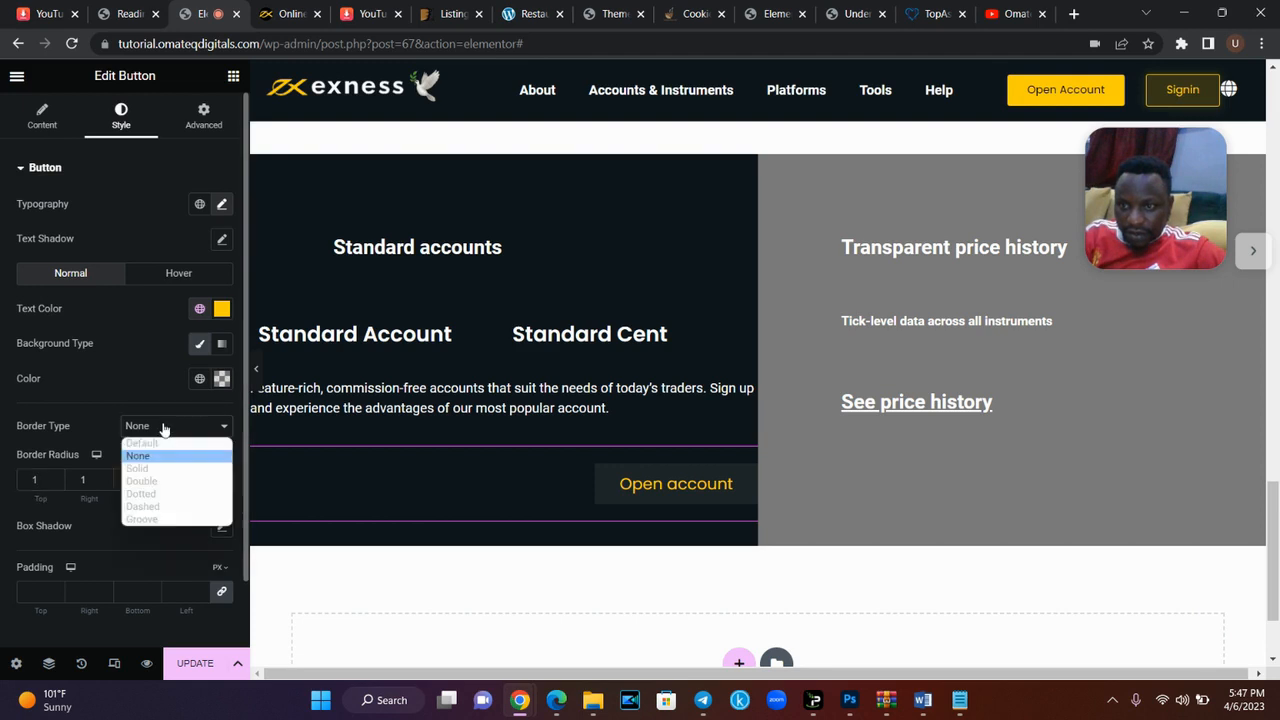
{"action": "left_click", "coordinate": [162, 464]}
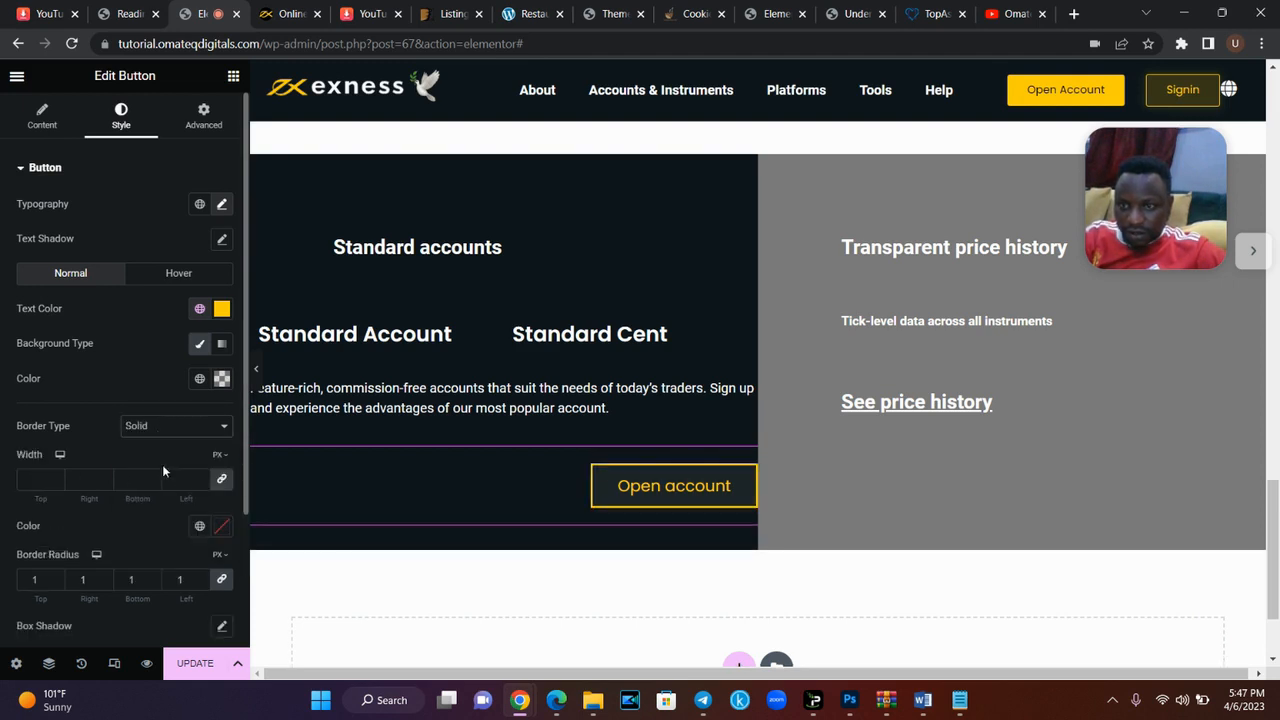
{"action": "left_click", "coordinate": [33, 486]}
{"action": "type", "text": "1"}
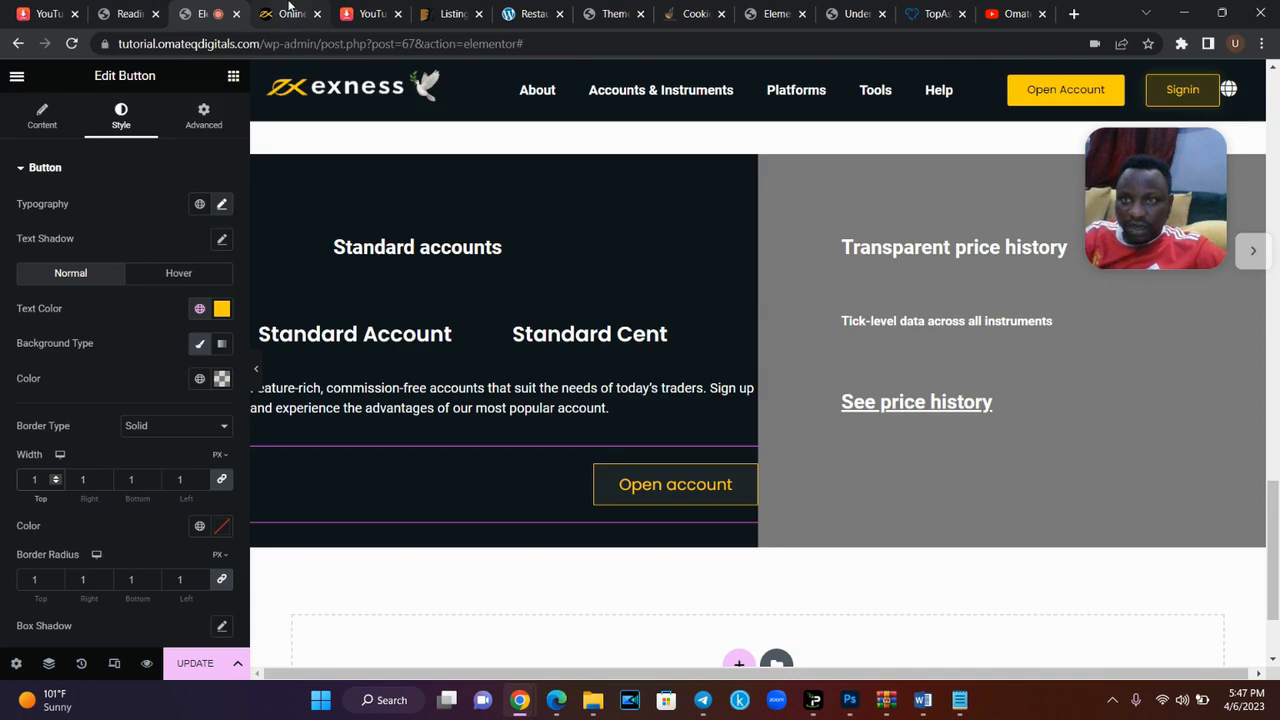
- Change the button's hover background color to semi-transparent dark grey (#282826DE)
{"action": "left_click", "coordinate": [290, 13]}
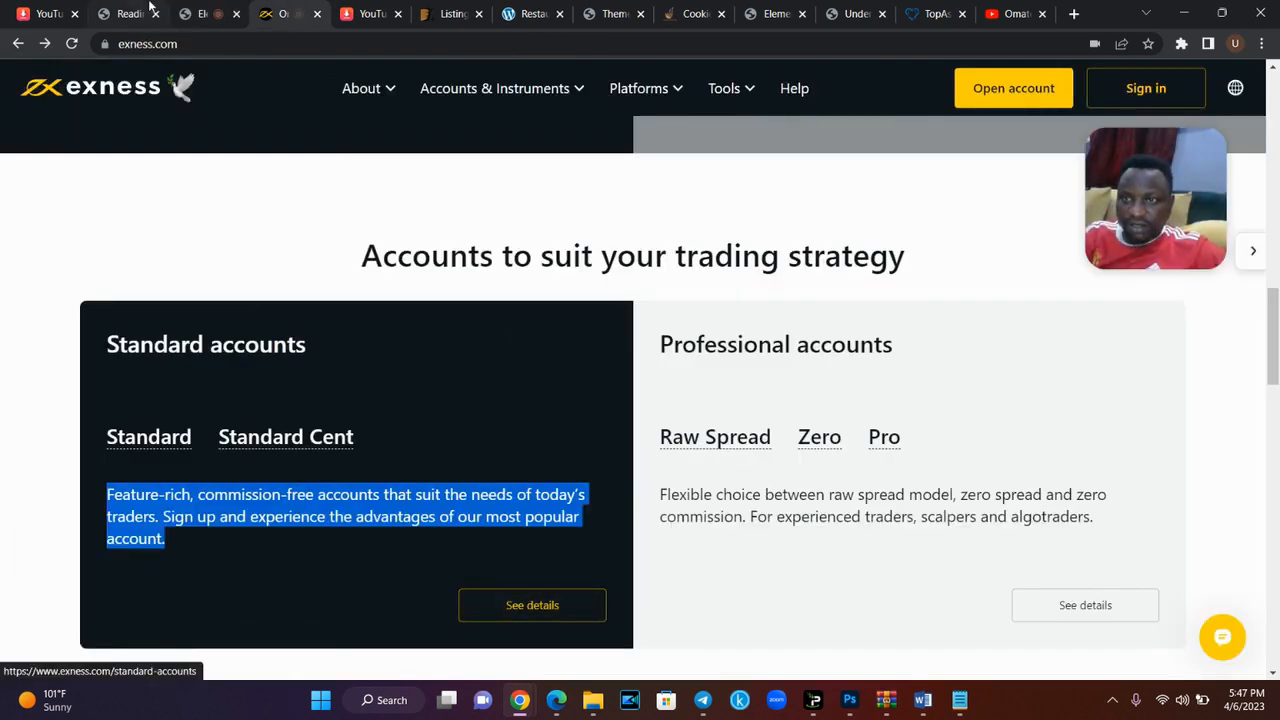
{"action": "left_click", "coordinate": [207, 13]}
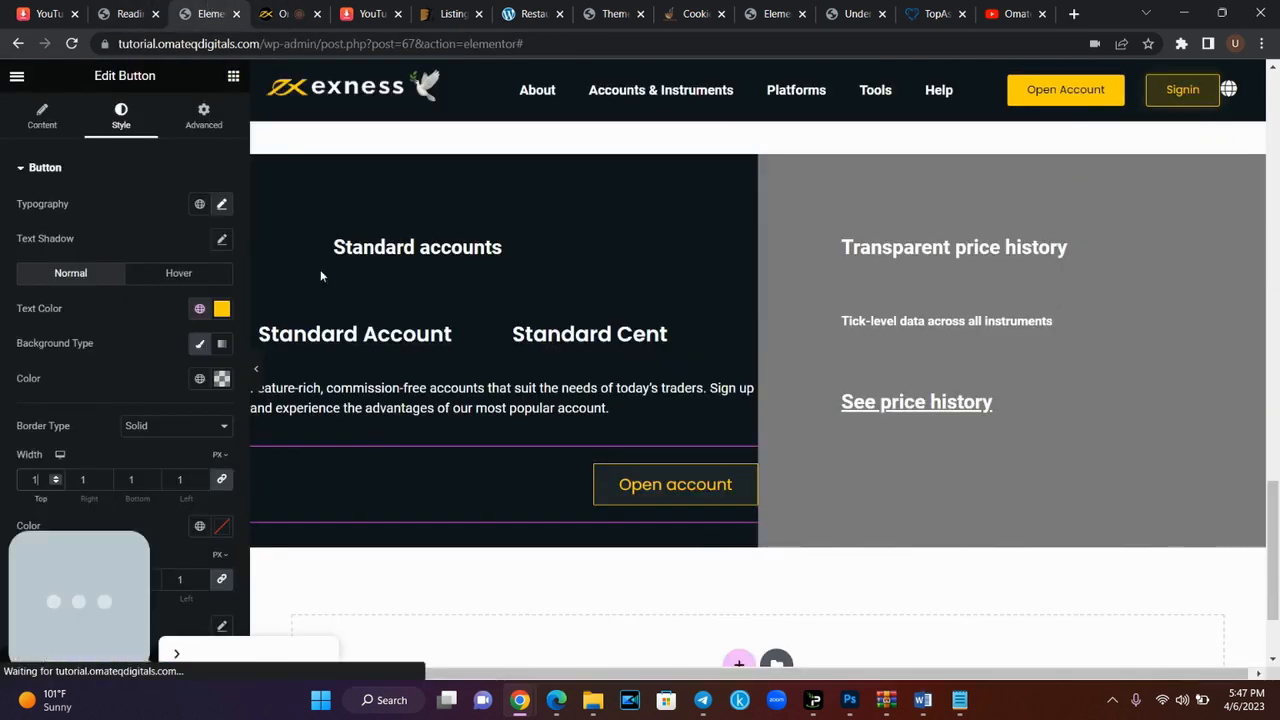
{"action": "left_click", "coordinate": [180, 275]}
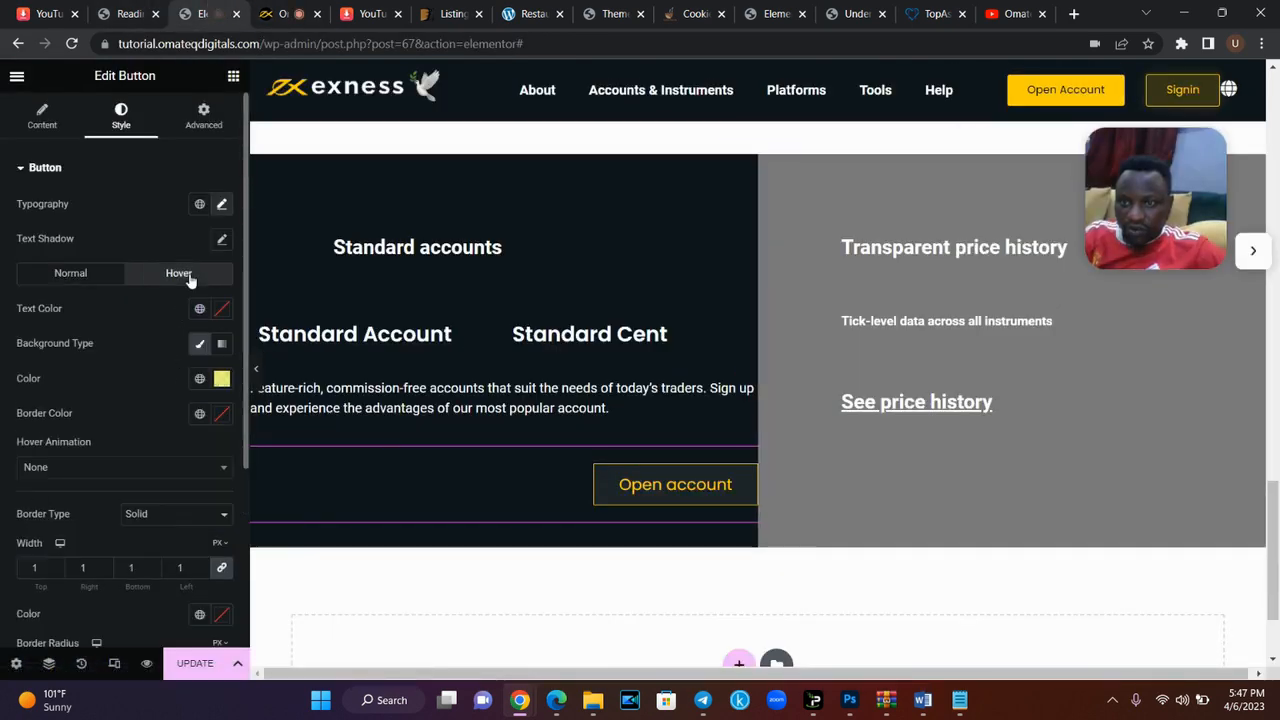
{"action": "left_click", "coordinate": [221, 379]}
{"action": "left_click_drag", "start_coordinate": [115, 460], "coordinate": [48, 446]}
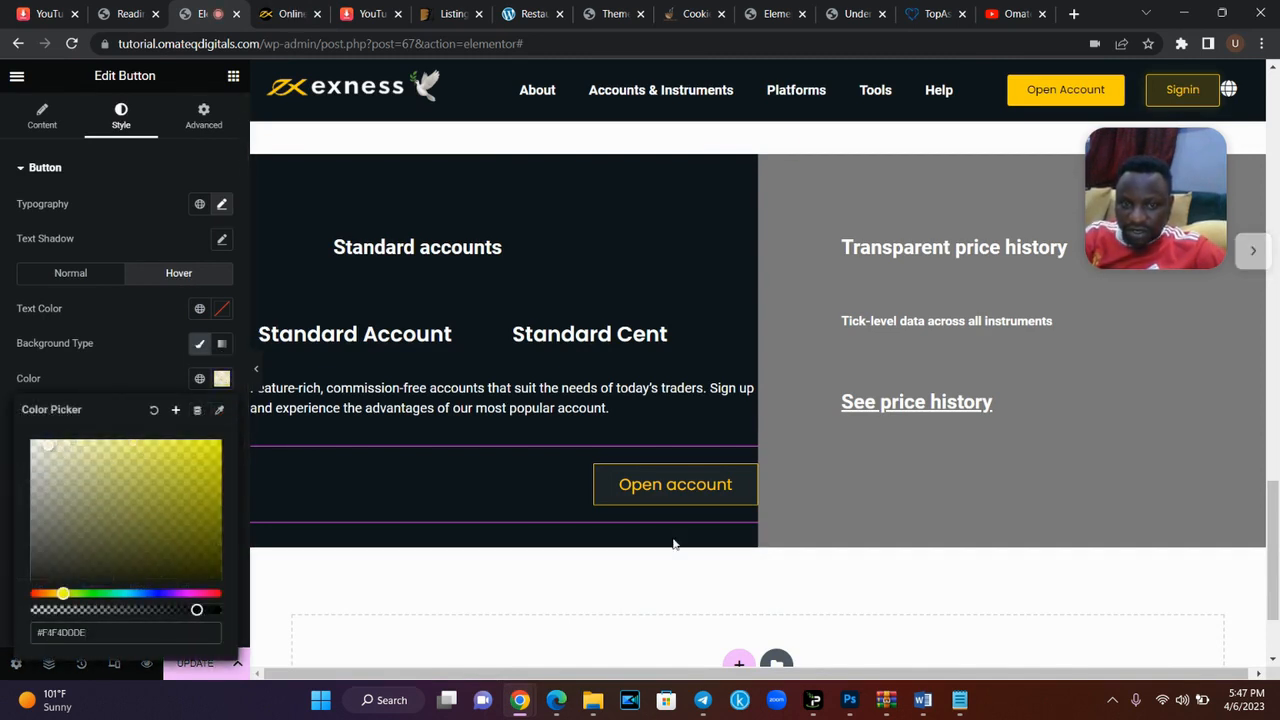
{"action": "left_click_drag", "start_coordinate": [73, 521], "coordinate": [41, 558]}
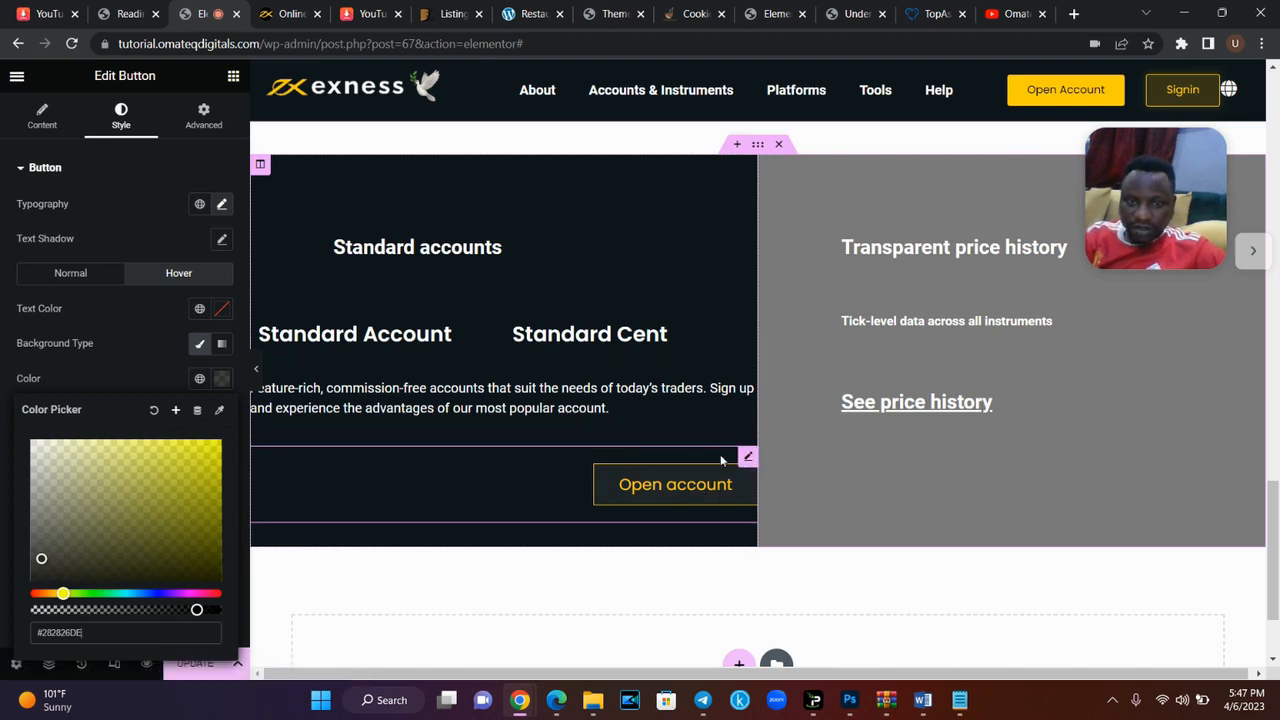
- Replace the button's text with "see details"
{"action": "left_click", "coordinate": [42, 117]}
{"action": "left_click", "coordinate": [42, 117]}
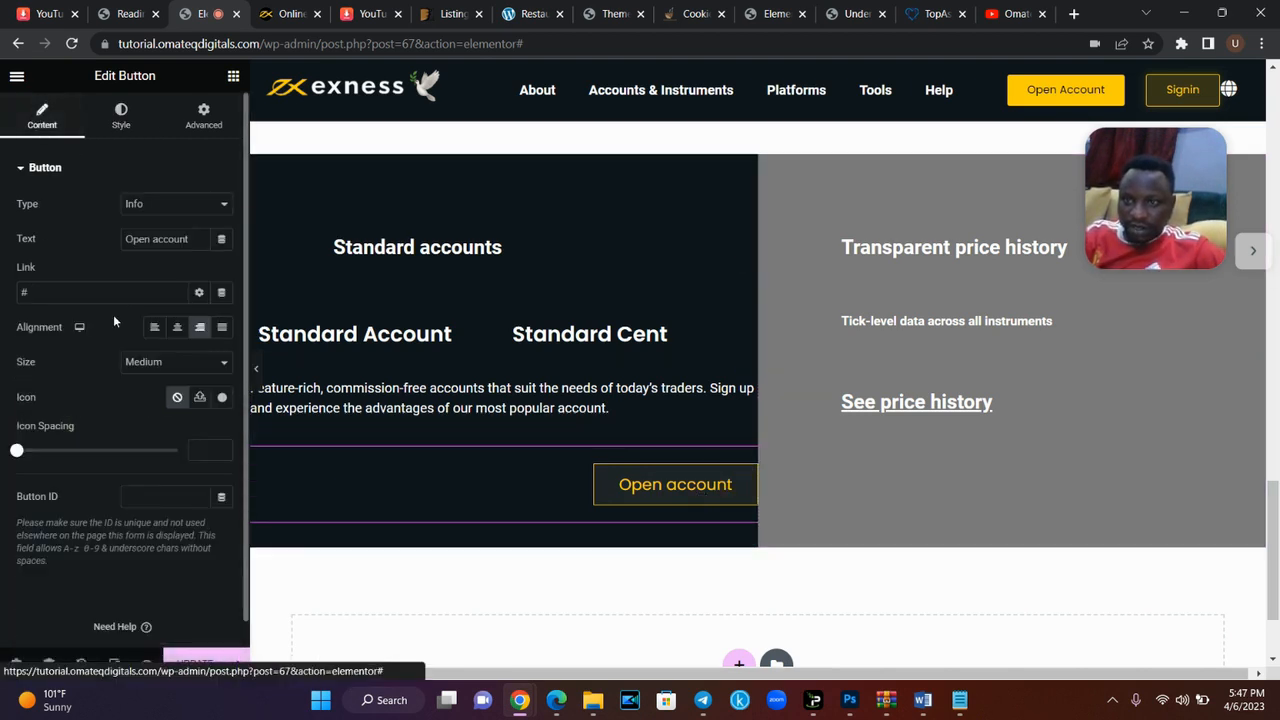
{"action": "double_click", "coordinate": [162, 238]}
{"action": "type", "text": "See"}
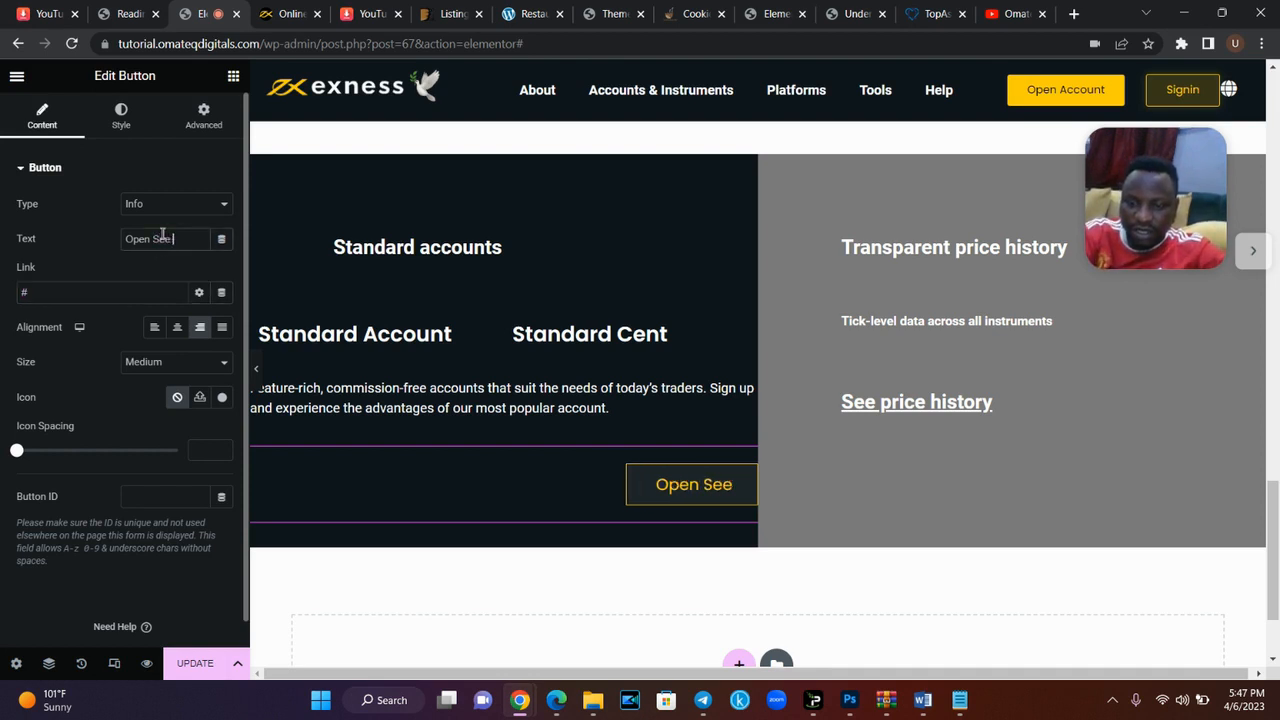
{"action": "type", "text": " details"}
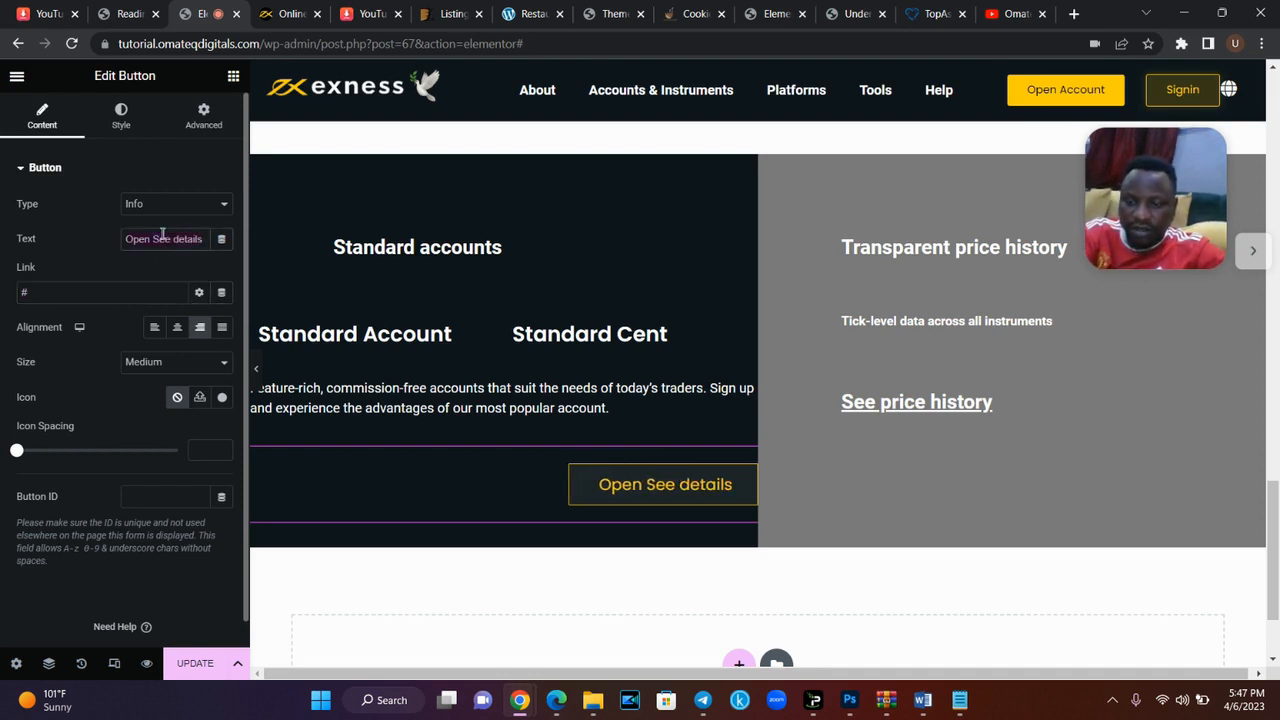
{"action": "triple_click", "coordinate": [162, 235]}
{"action": "type", "text": "see details"}
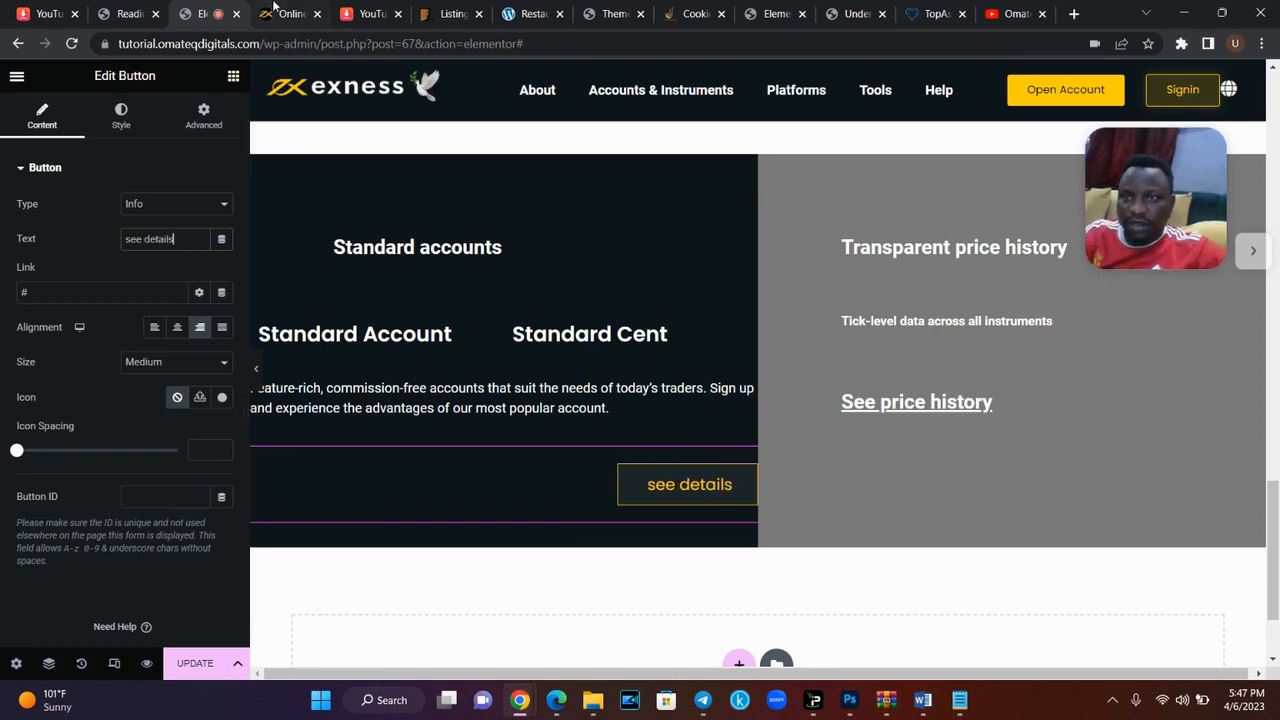
- Compare the button with the exness.com reference and set its font family to Times New Roman
{"action": "key", "text": "ctrl+Tab"}
{"action": "left_click", "coordinate": [213, 10]}
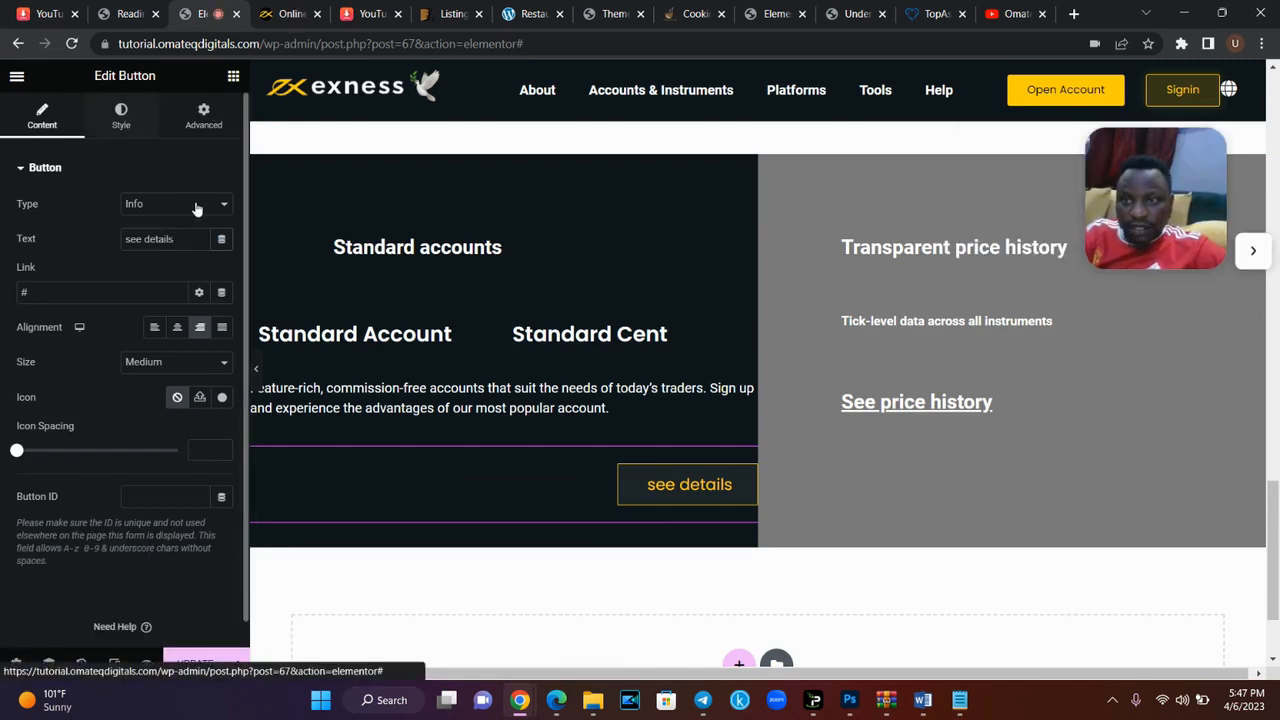
{"action": "left_click", "coordinate": [121, 115]}
{"action": "left_click", "coordinate": [223, 205]}
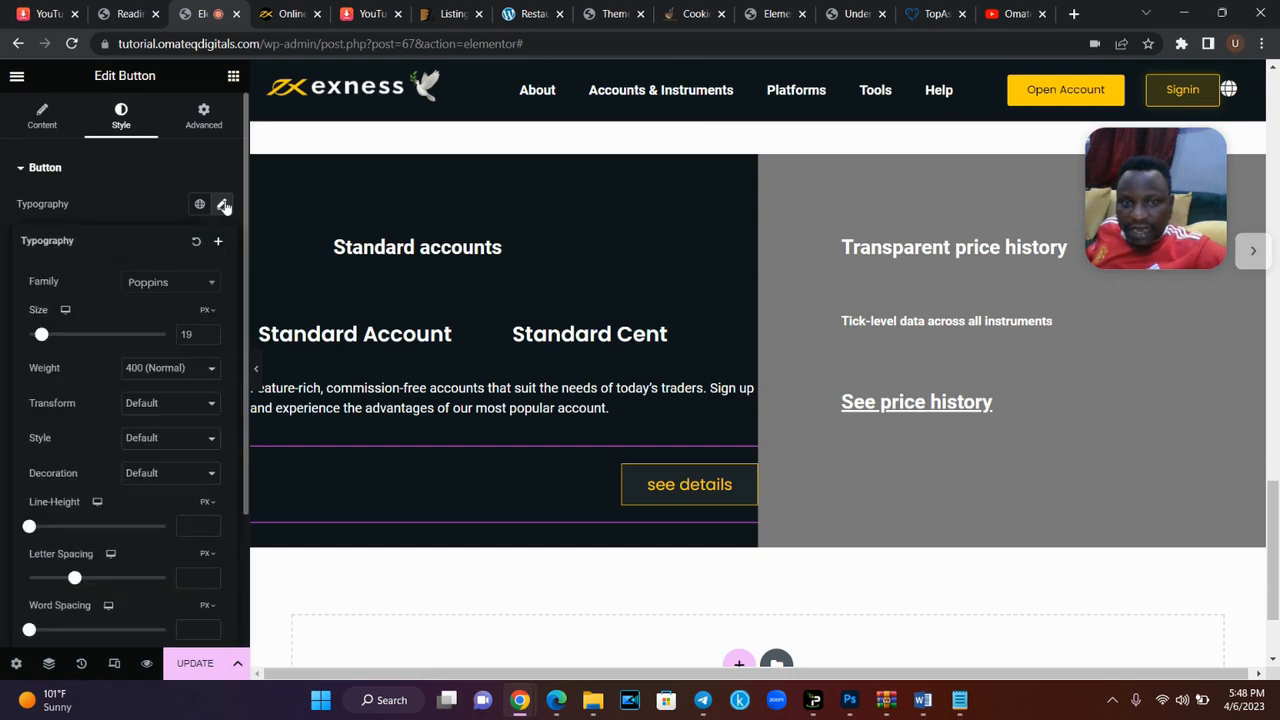
{"action": "left_click", "coordinate": [172, 287]}
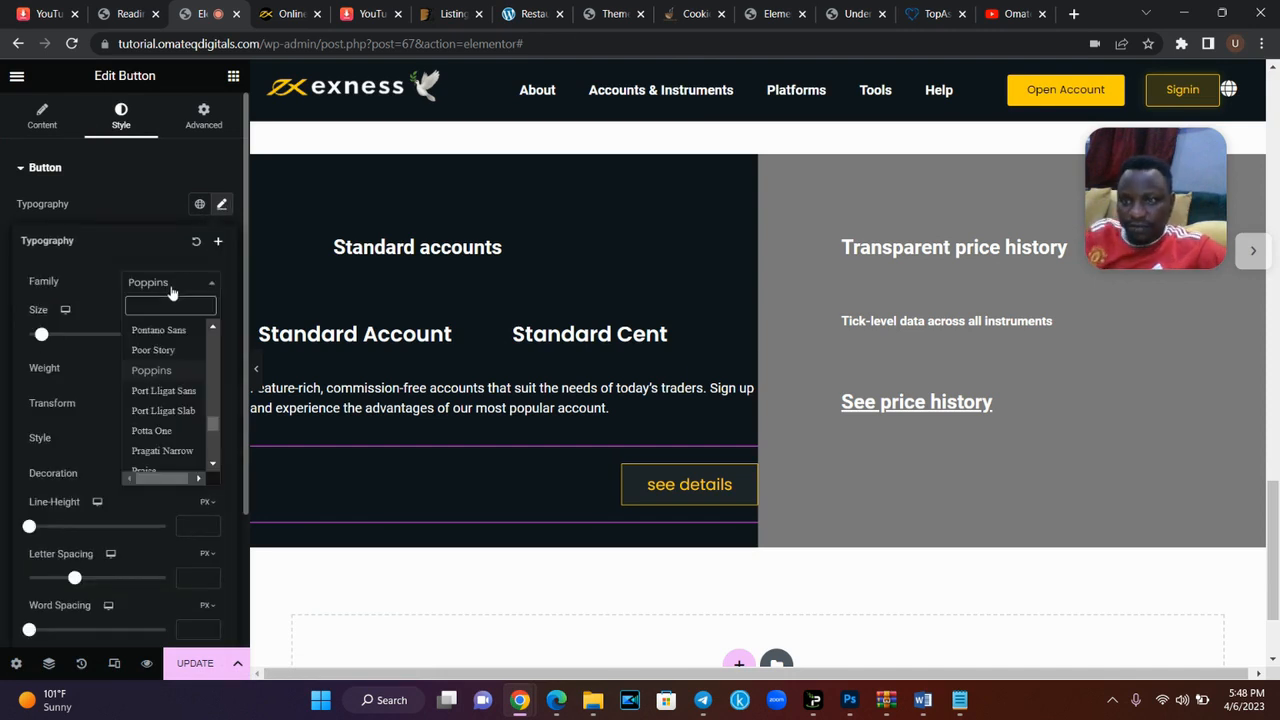
{"action": "type", "text": "tim"}
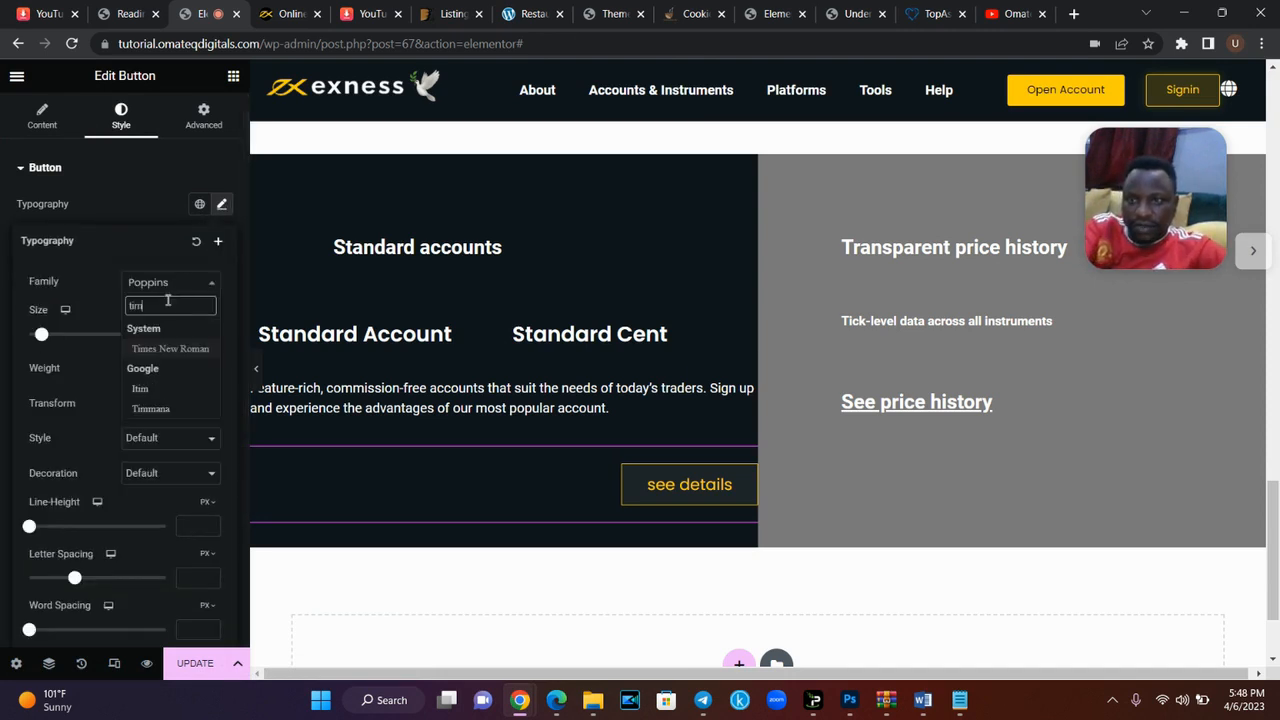
{"action": "type", "text": "e"}
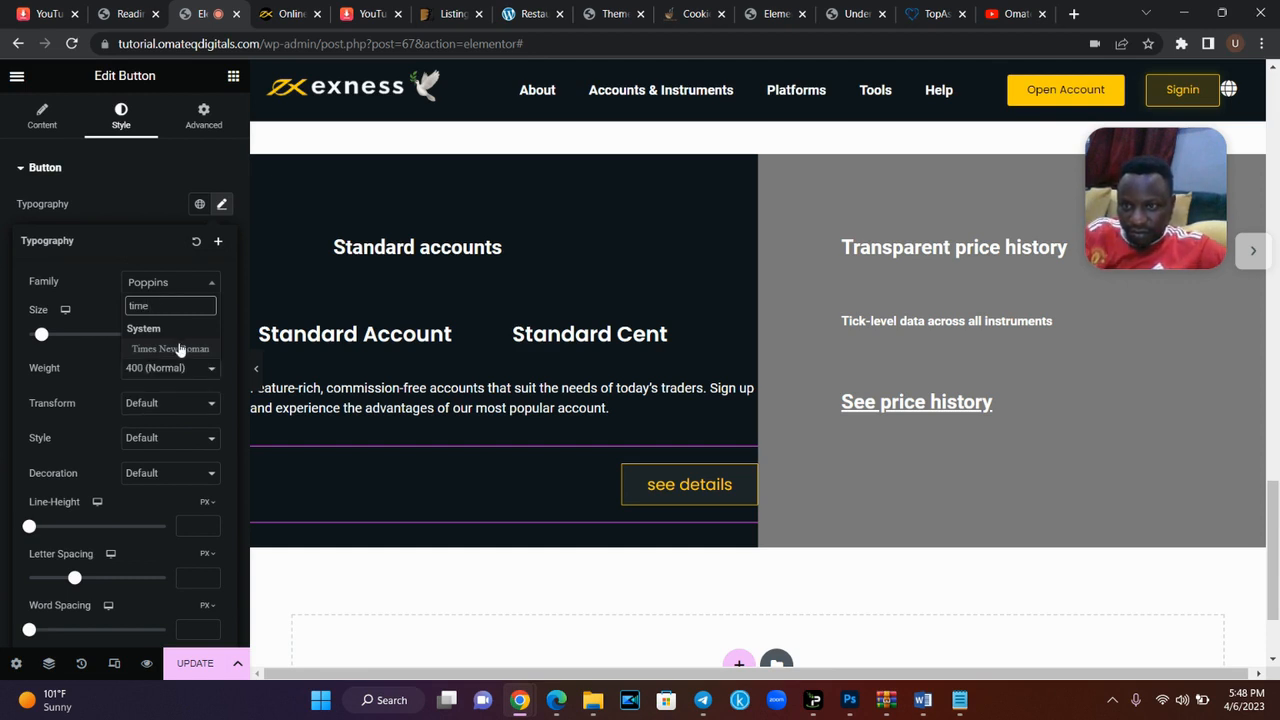
{"action": "left_click", "coordinate": [180, 349]}
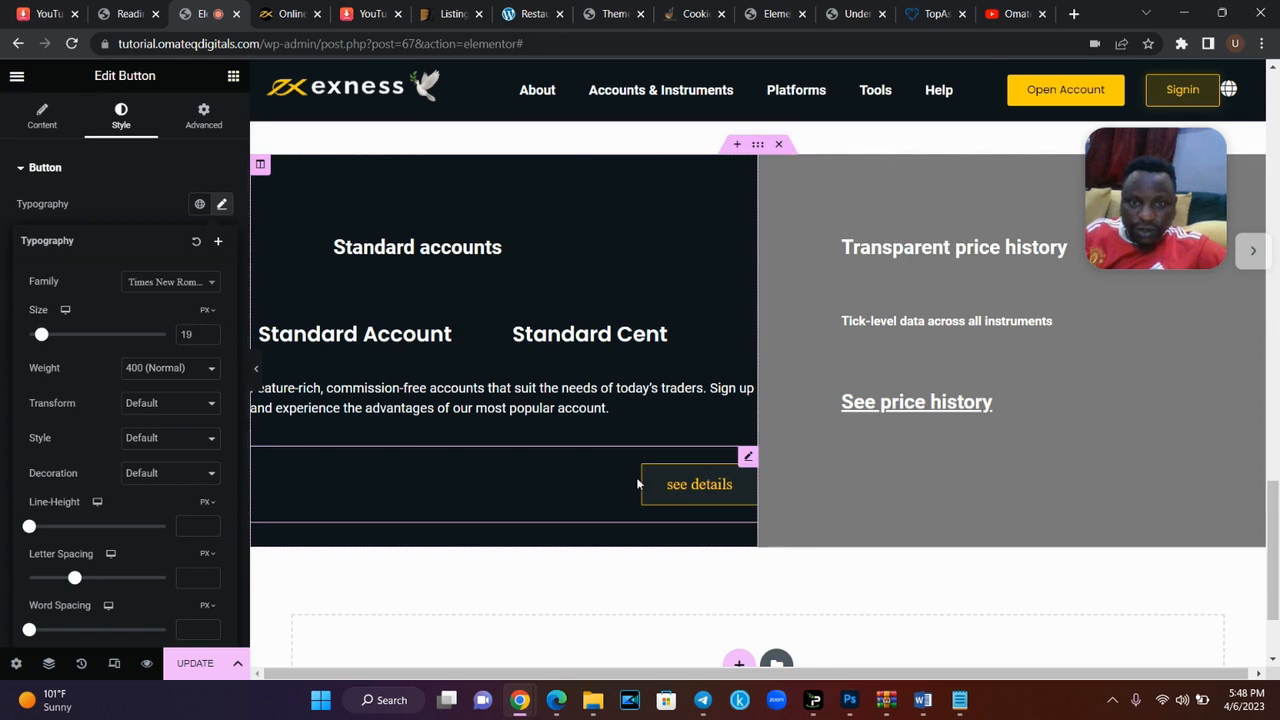
- Set the "see details" button's size to Small and link its margins at 20 px on all sides
{"action": "left_click", "coordinate": [46, 125]}
{"action": "left_click", "coordinate": [161, 363]}
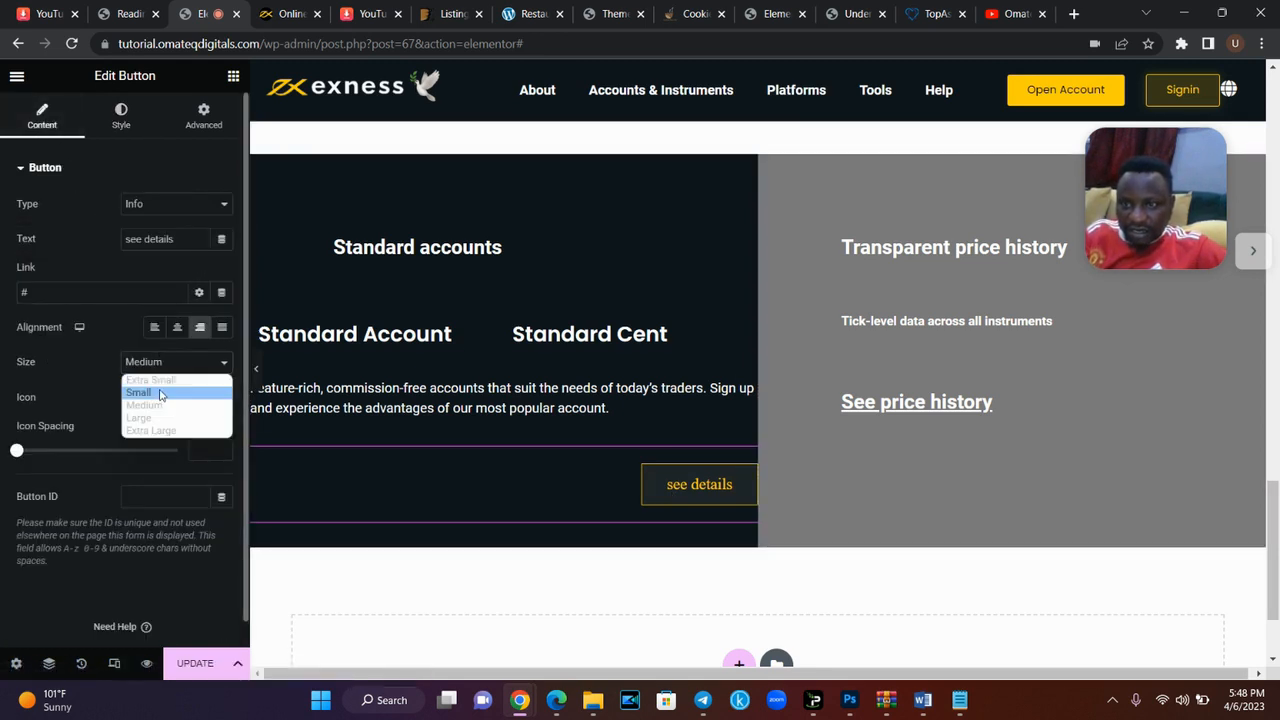
{"action": "left_click", "coordinate": [160, 393]}
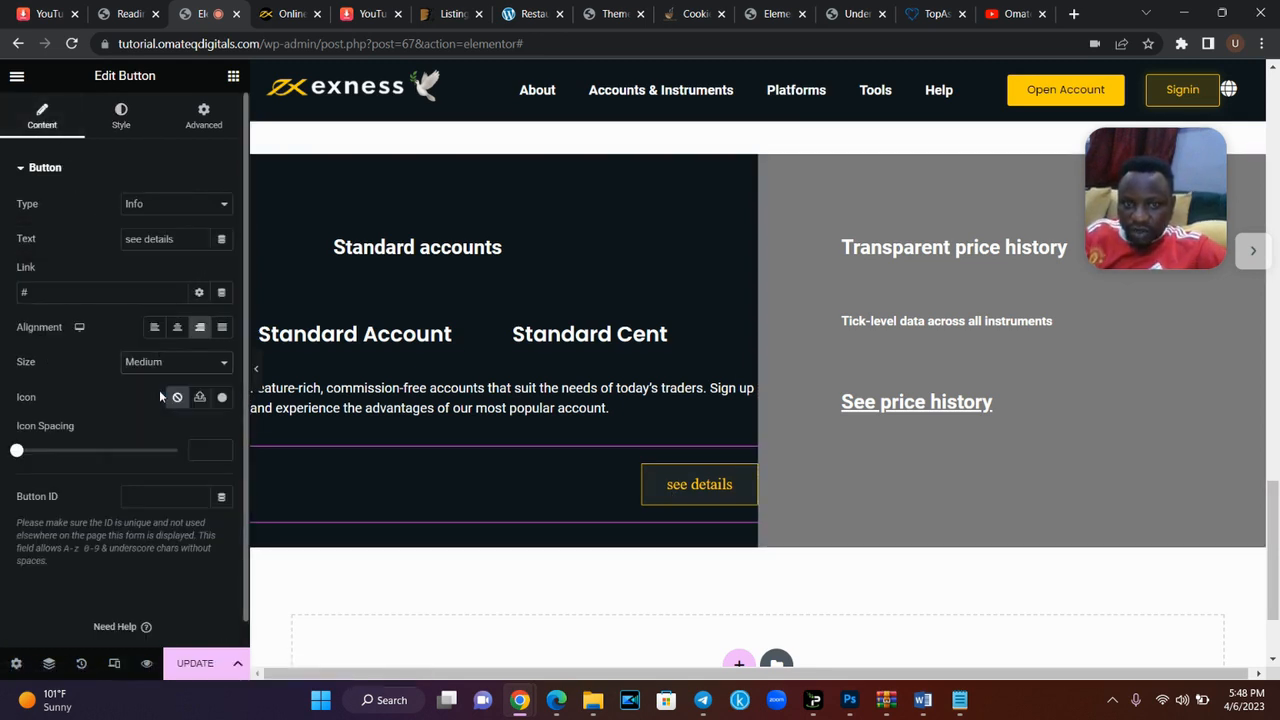
{"action": "left_click", "coordinate": [204, 116]}
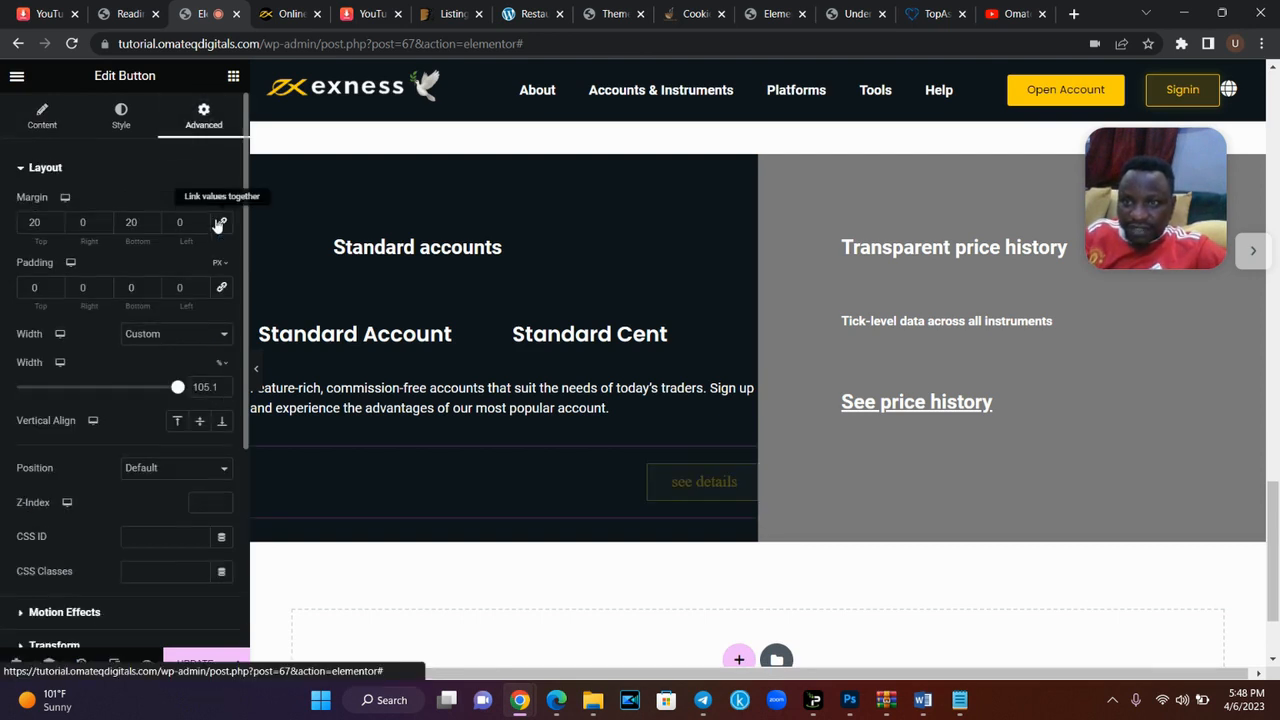
{"action": "left_click", "coordinate": [223, 230]}
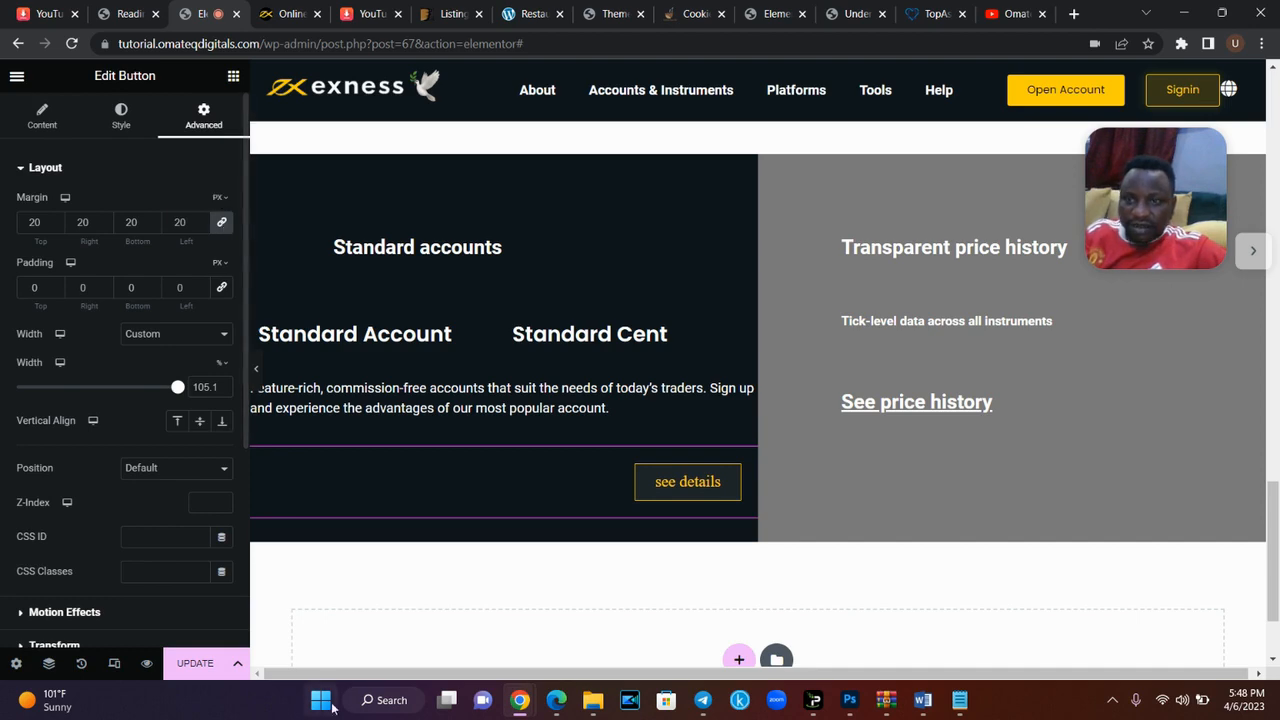
- Check the reference button's corners on exness.com and set the "see details" button's border radius to 5 px on all sides
{"action": "left_click", "coordinate": [290, 12]}
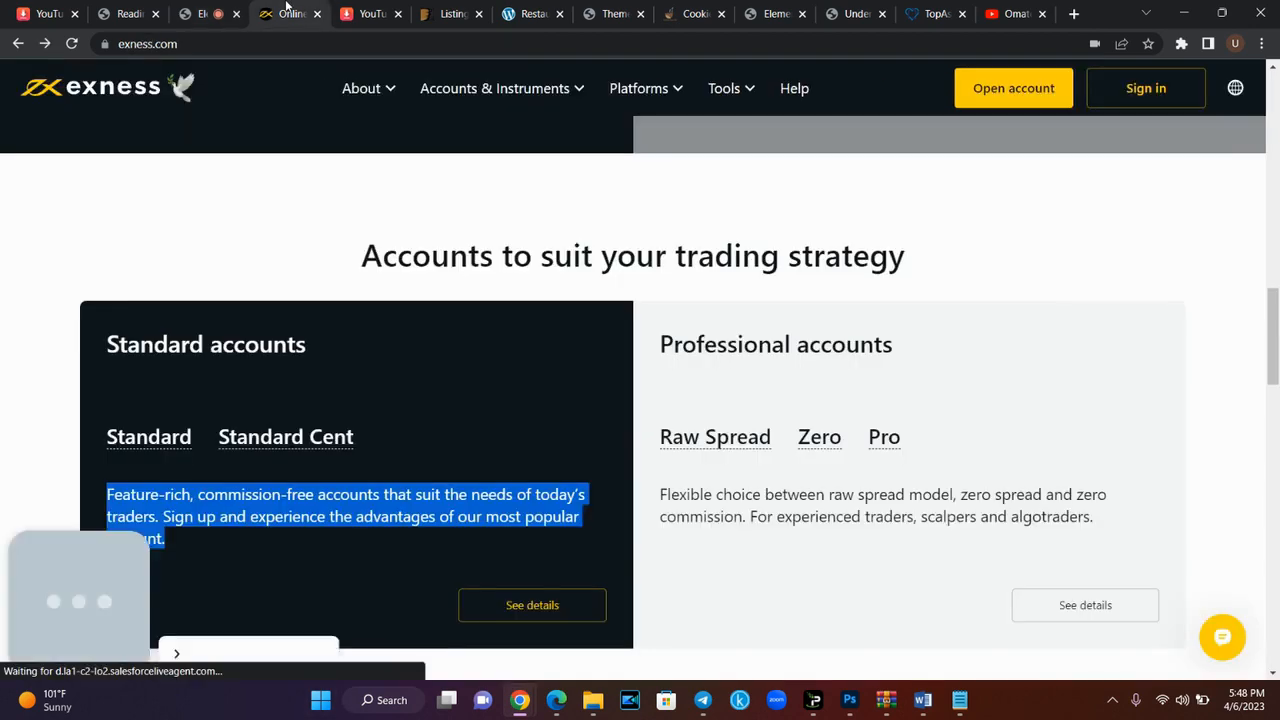
{"action": "left_click", "coordinate": [213, 12]}
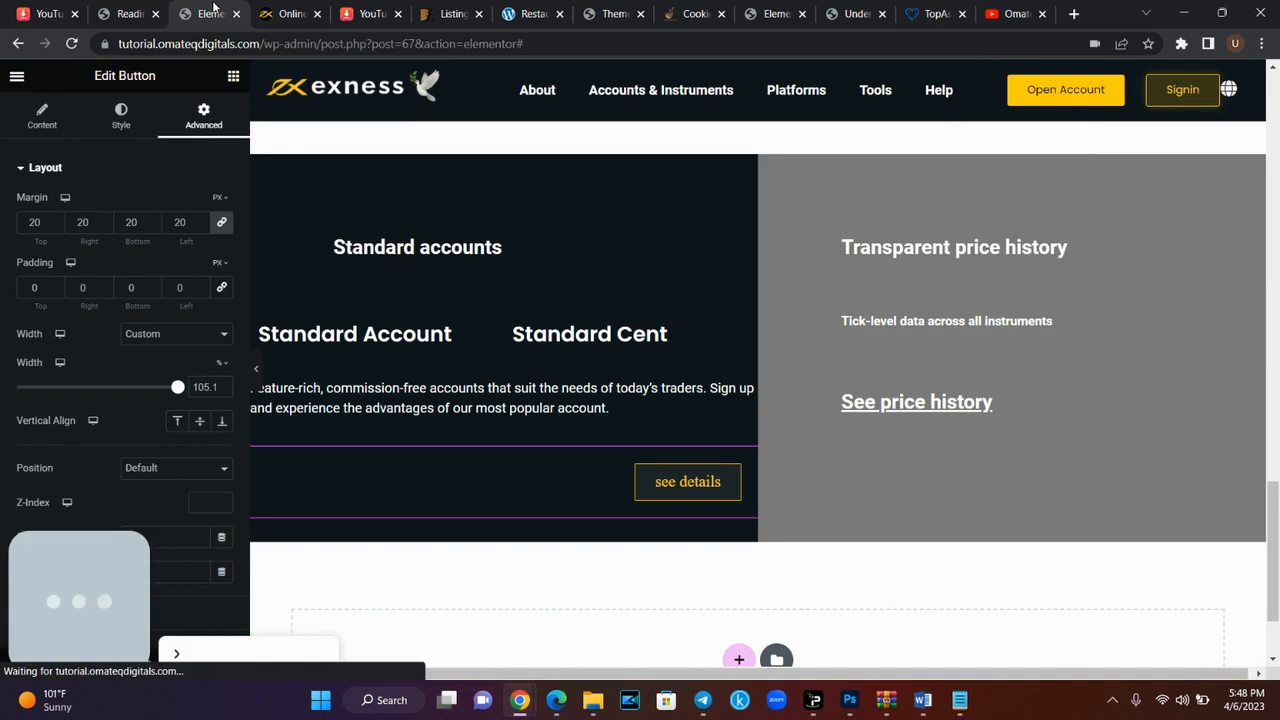
{"action": "left_click", "coordinate": [121, 115]}
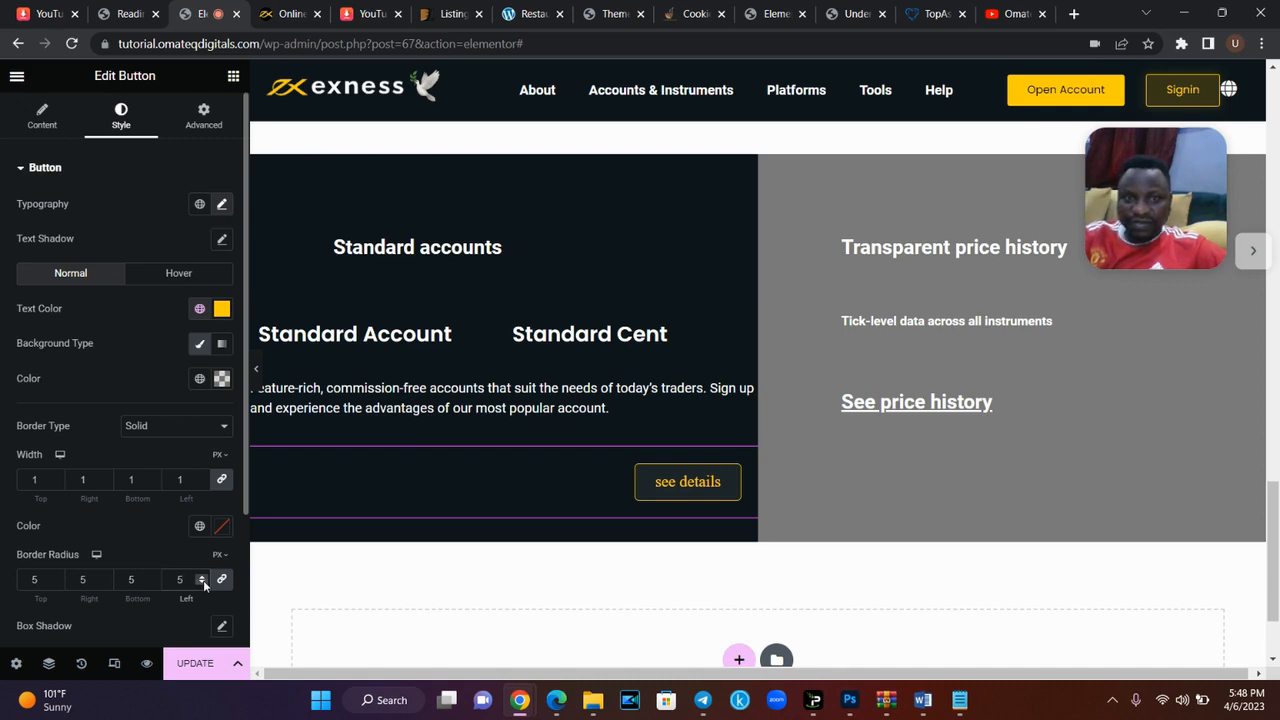
- Check the card corners on exness.com, unlink the Standard accounts column's border radius values and set the top value to 10 px
{"action": "left_click", "coordinate": [285, 14]}
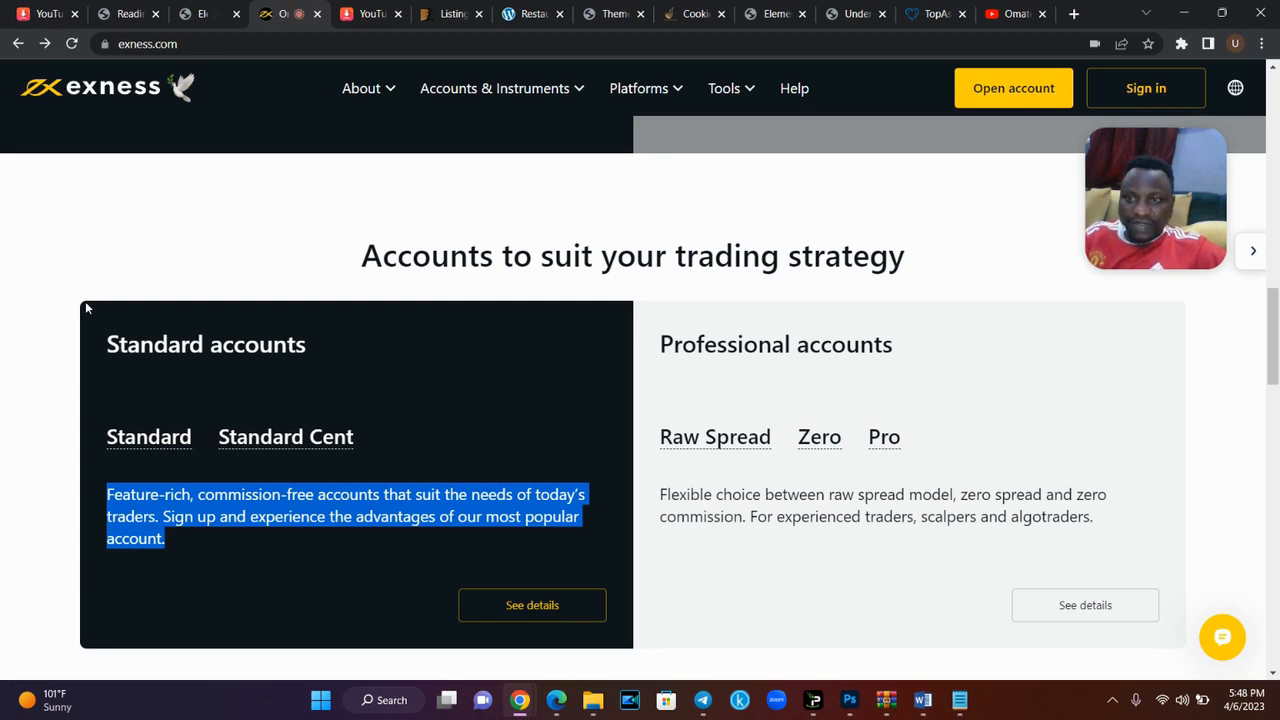
{"action": "left_click", "coordinate": [215, 13]}
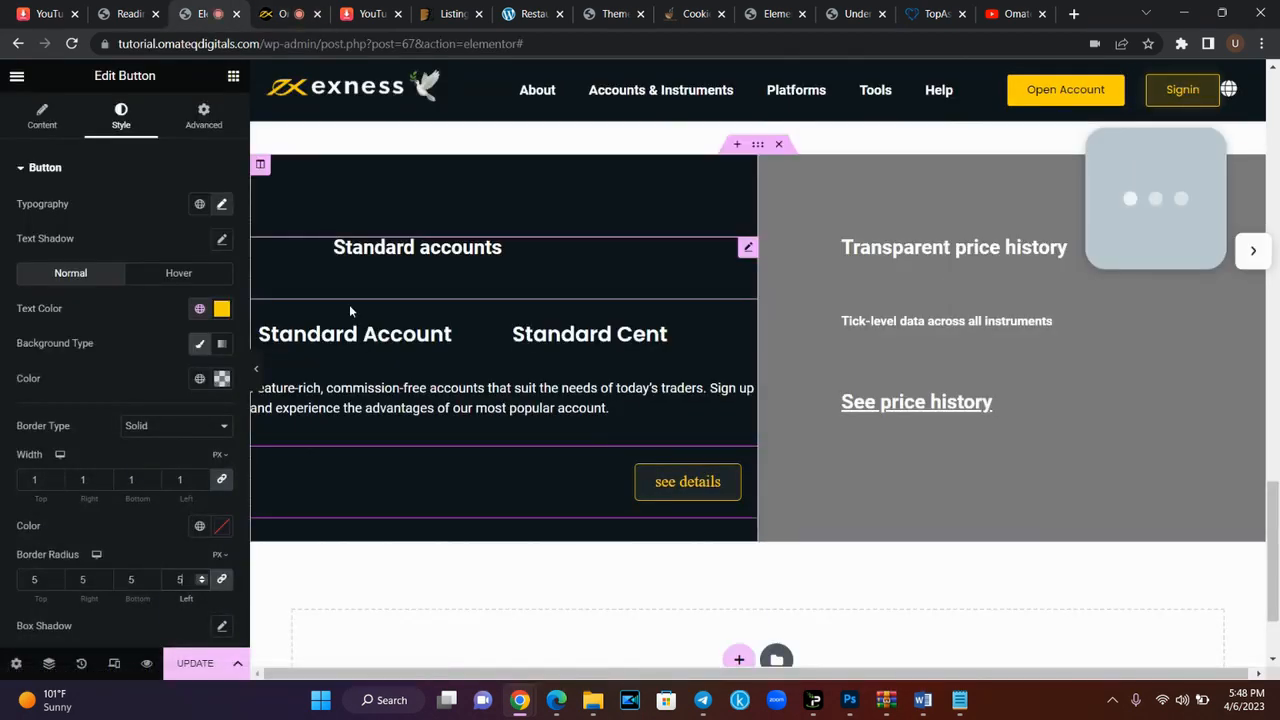
{"action": "left_click", "coordinate": [261, 166]}
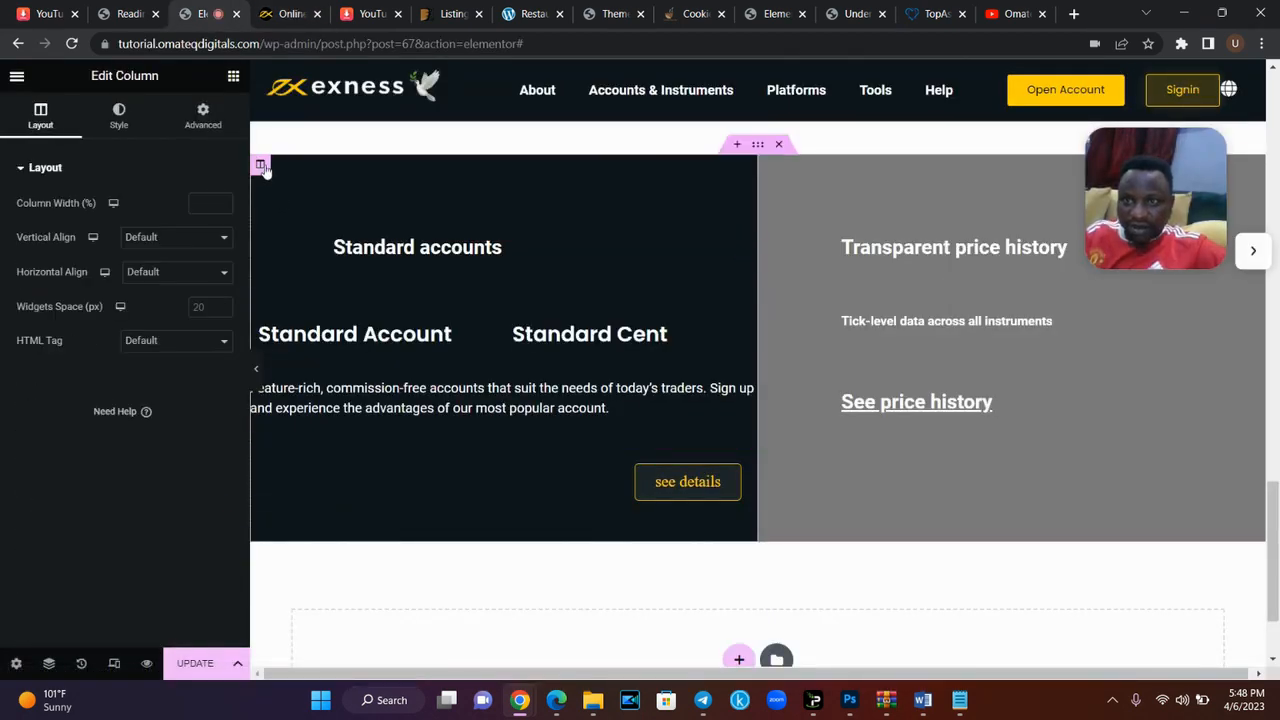
{"action": "left_click", "coordinate": [119, 117]}
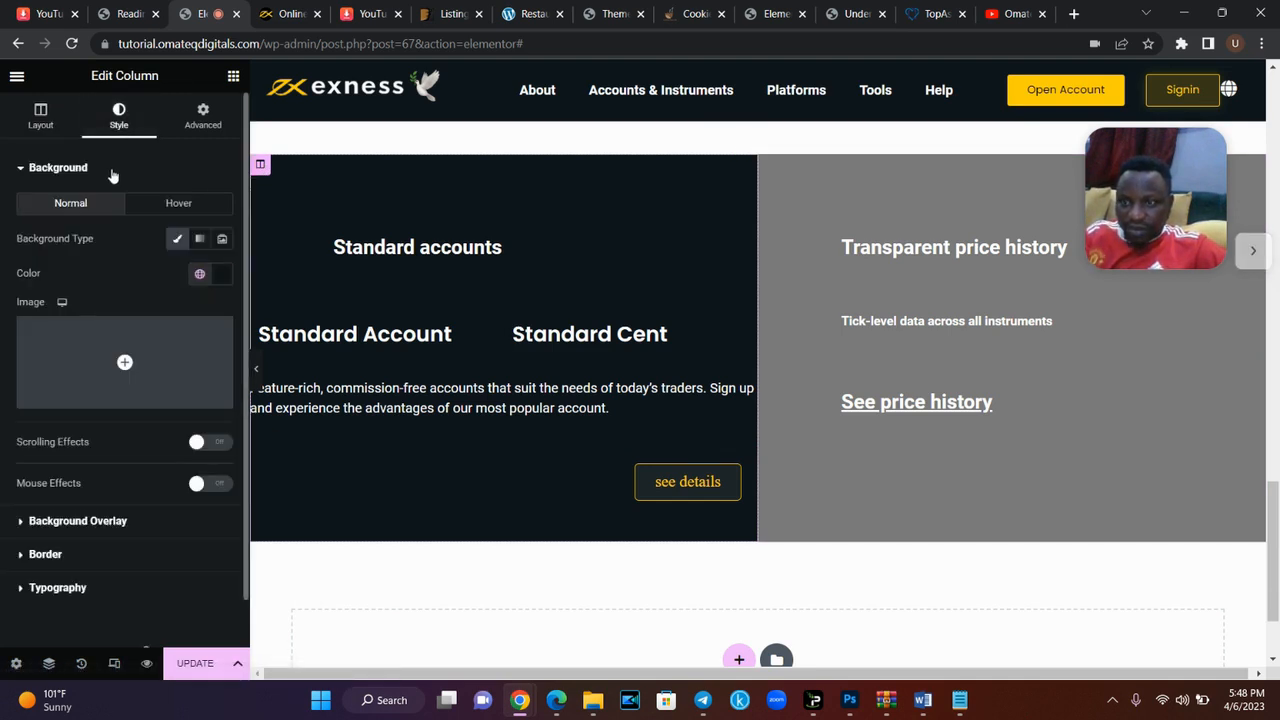
{"action": "left_click", "coordinate": [112, 172]}
{"action": "left_click", "coordinate": [109, 240]}
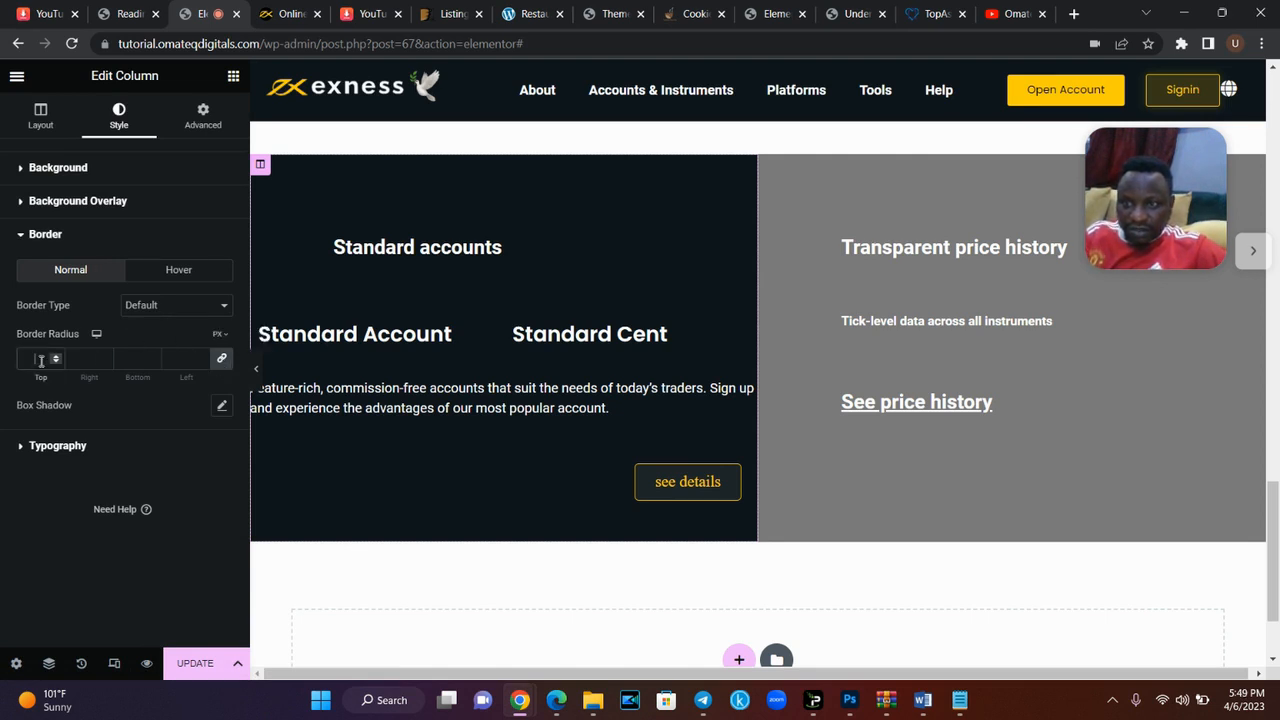
{"action": "left_click", "coordinate": [221, 358]}
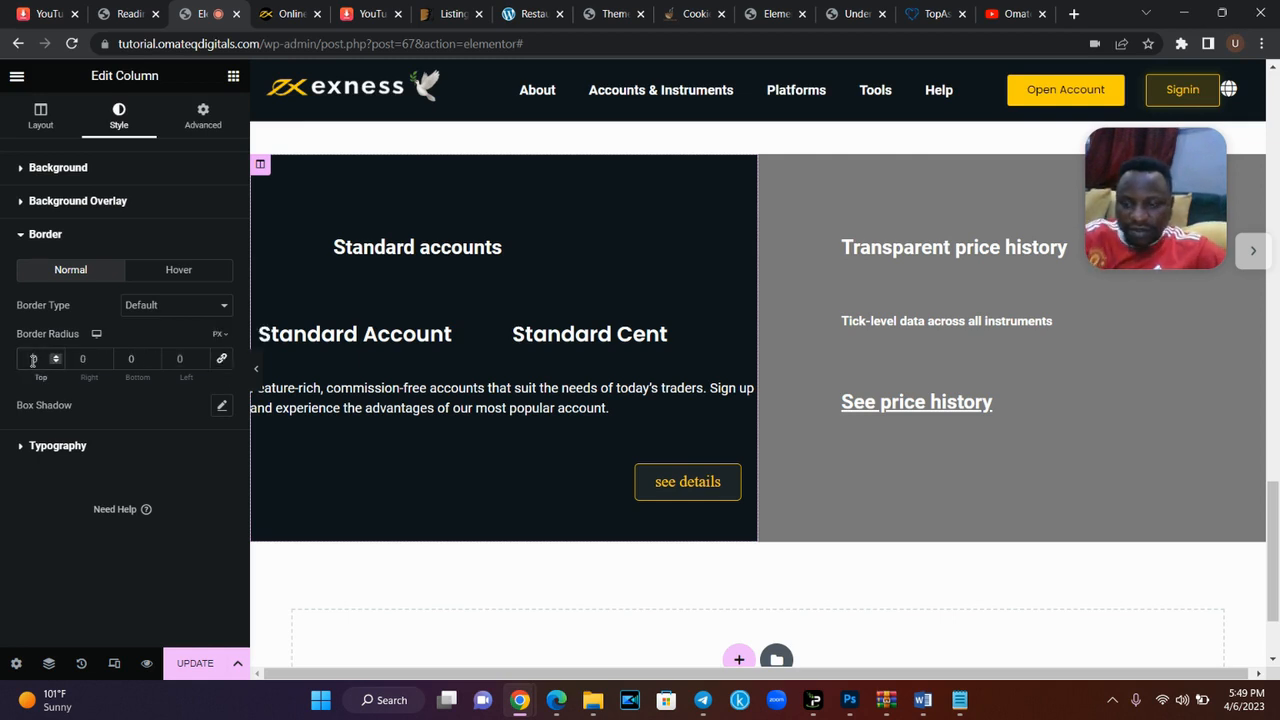
- Compare the full-page preview with the exness.com cards and set the accounts section's content width to Boxed
{"action": "left_click", "coordinate": [256, 373]}
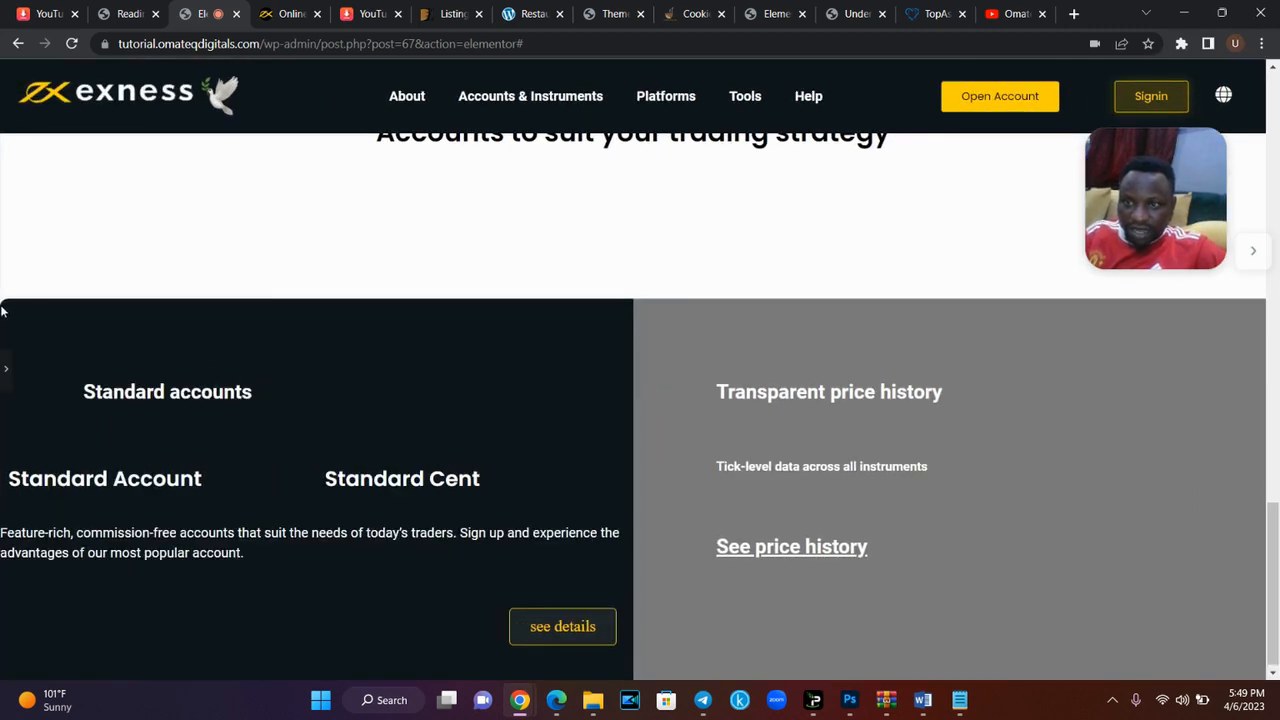
{"action": "left_click", "coordinate": [290, 13]}
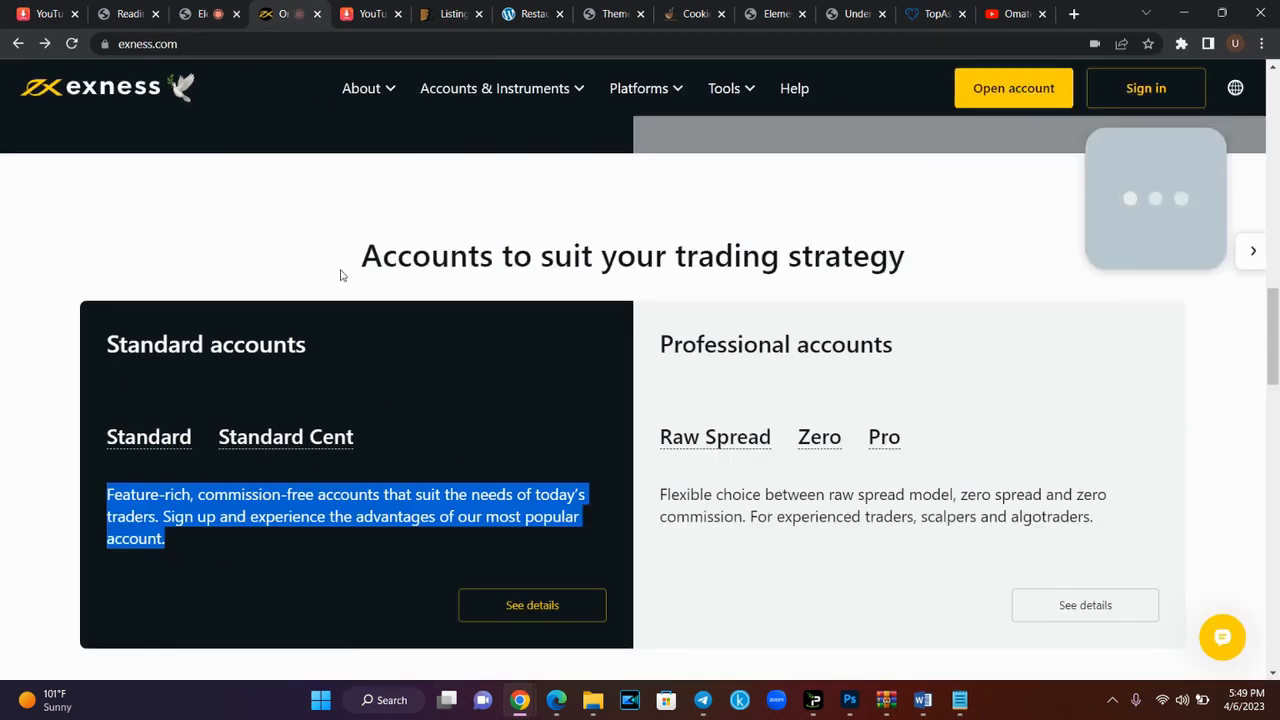
{"action": "left_click", "coordinate": [224, 9]}
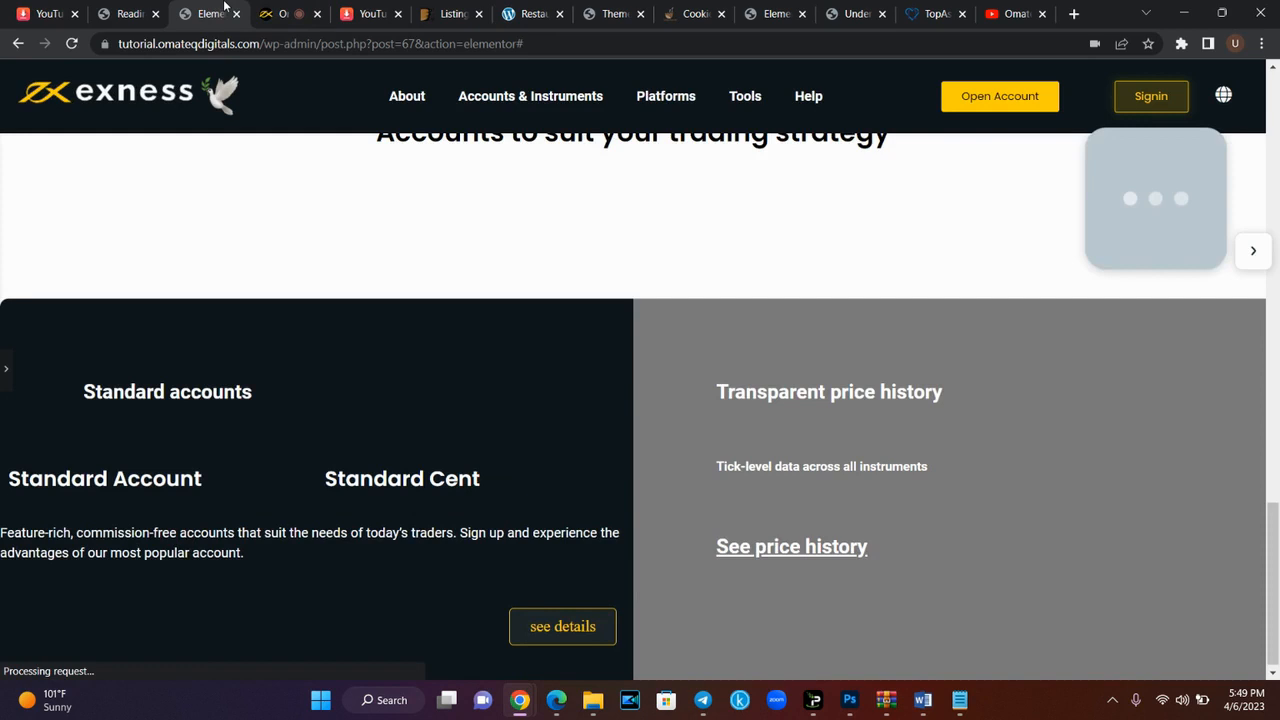
{"action": "left_click", "coordinate": [8, 386]}
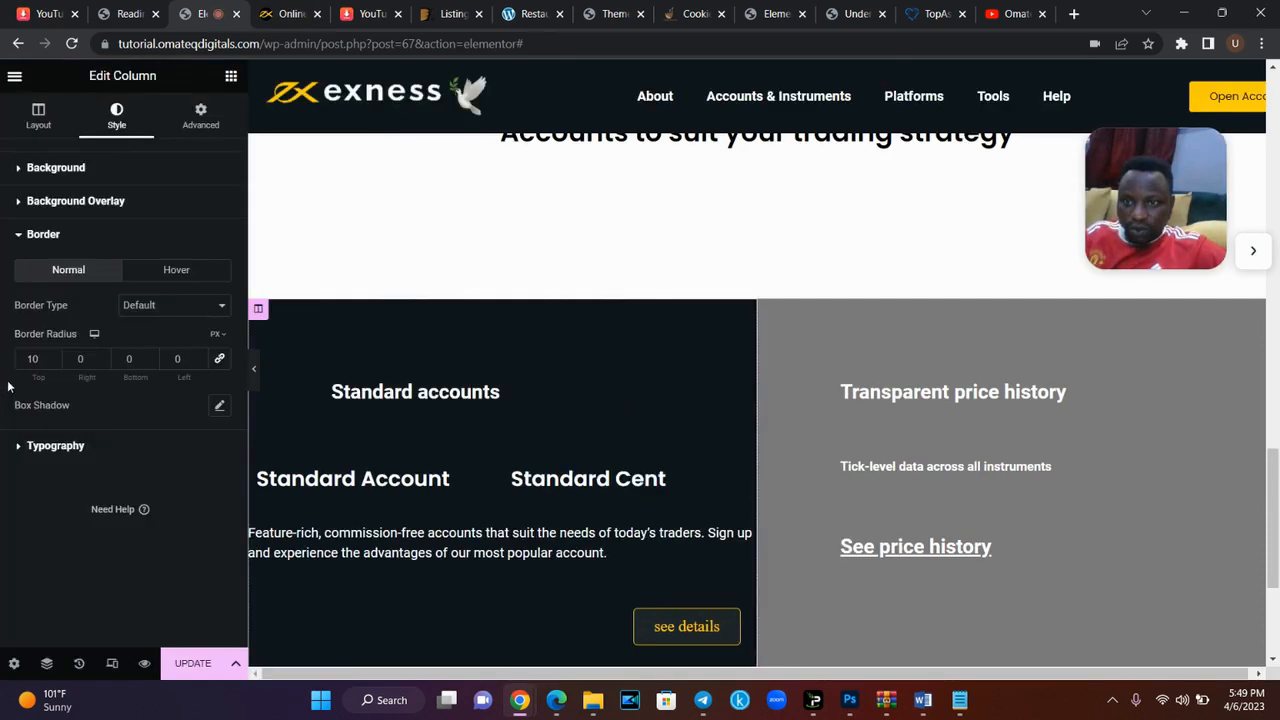
{"action": "left_click", "coordinate": [41, 118]}
{"action": "mouse_move", "coordinate": [501, 328]}
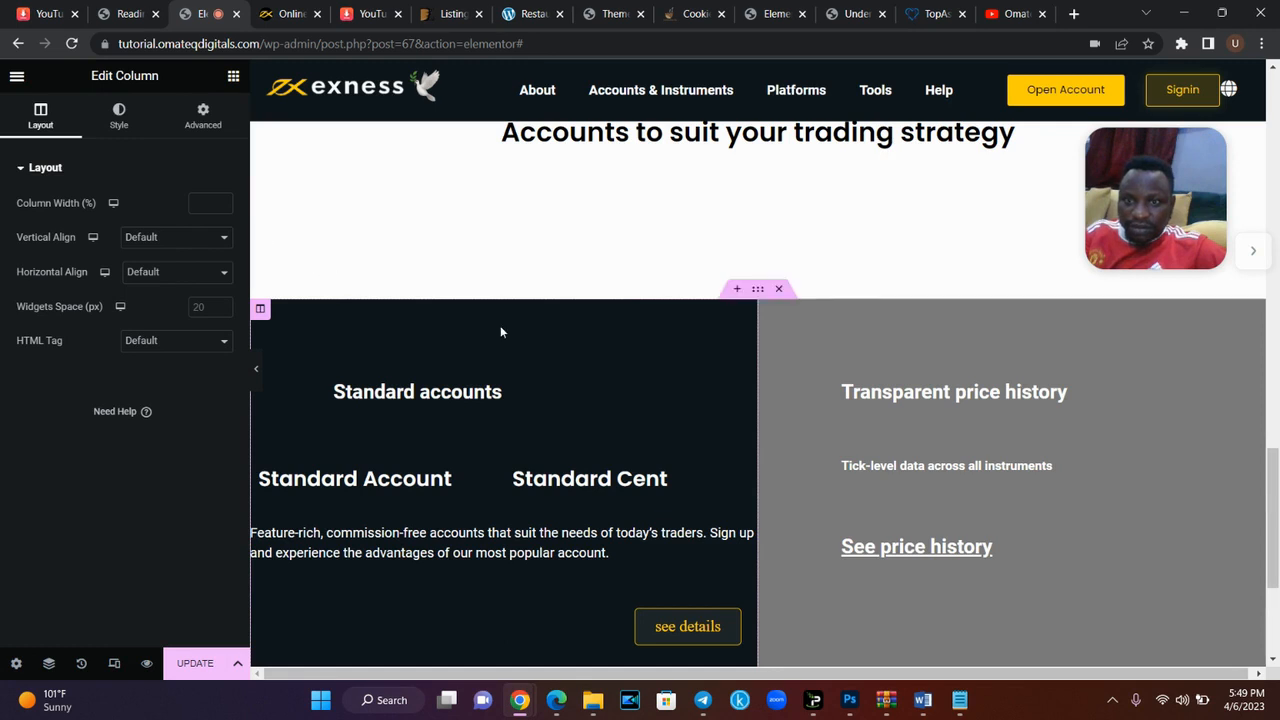
{"action": "left_click", "coordinate": [766, 291]}
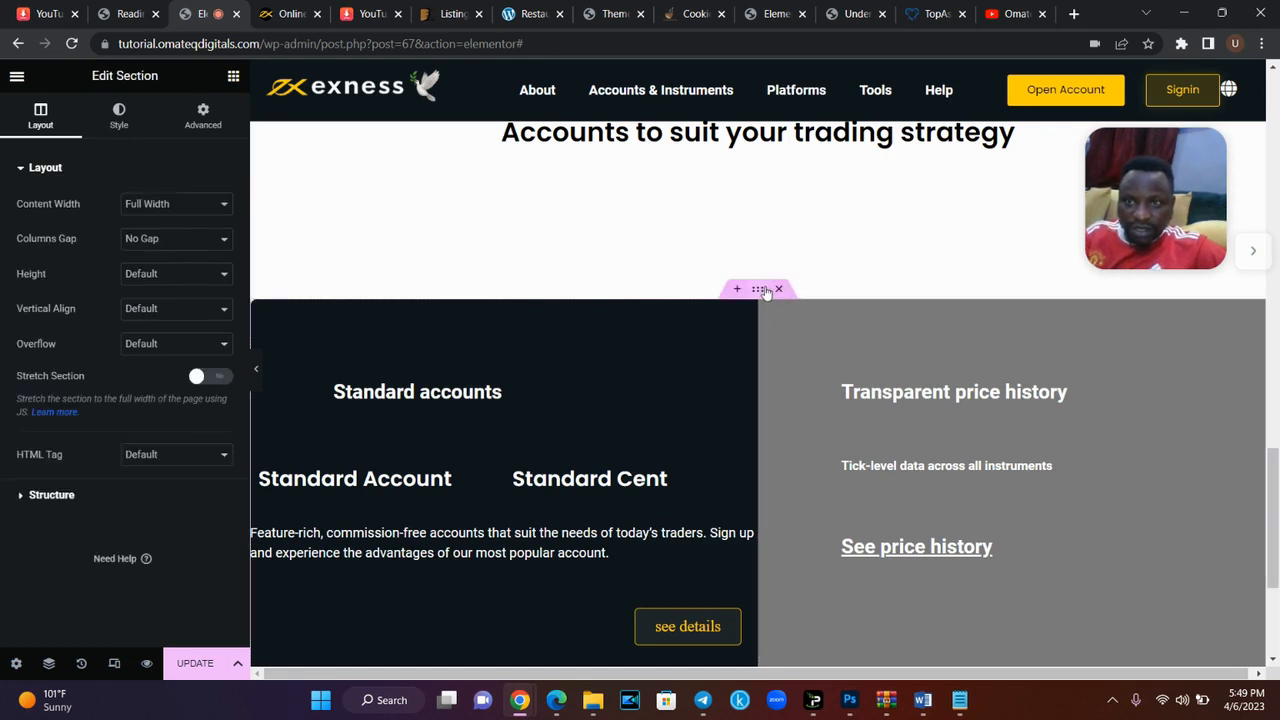
{"action": "left_click", "coordinate": [185, 205]}
{"action": "left_click", "coordinate": [183, 221]}
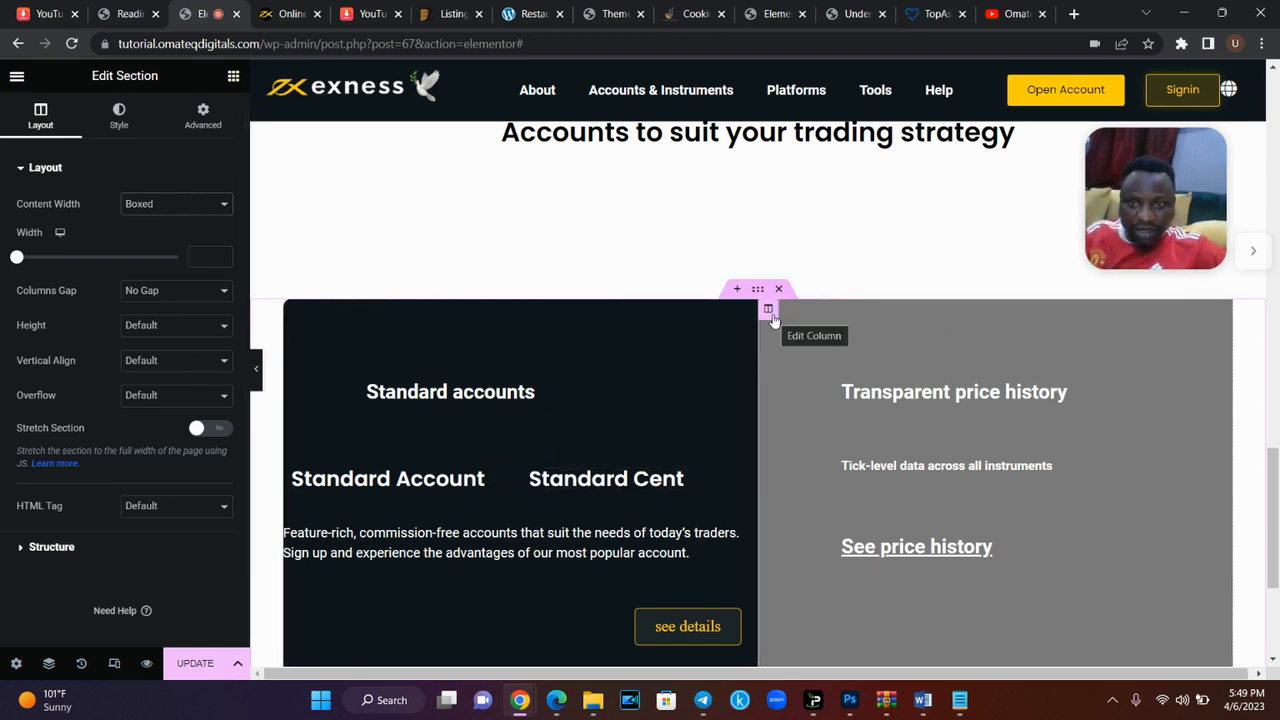
{"action": "left_click", "coordinate": [210, 120]}
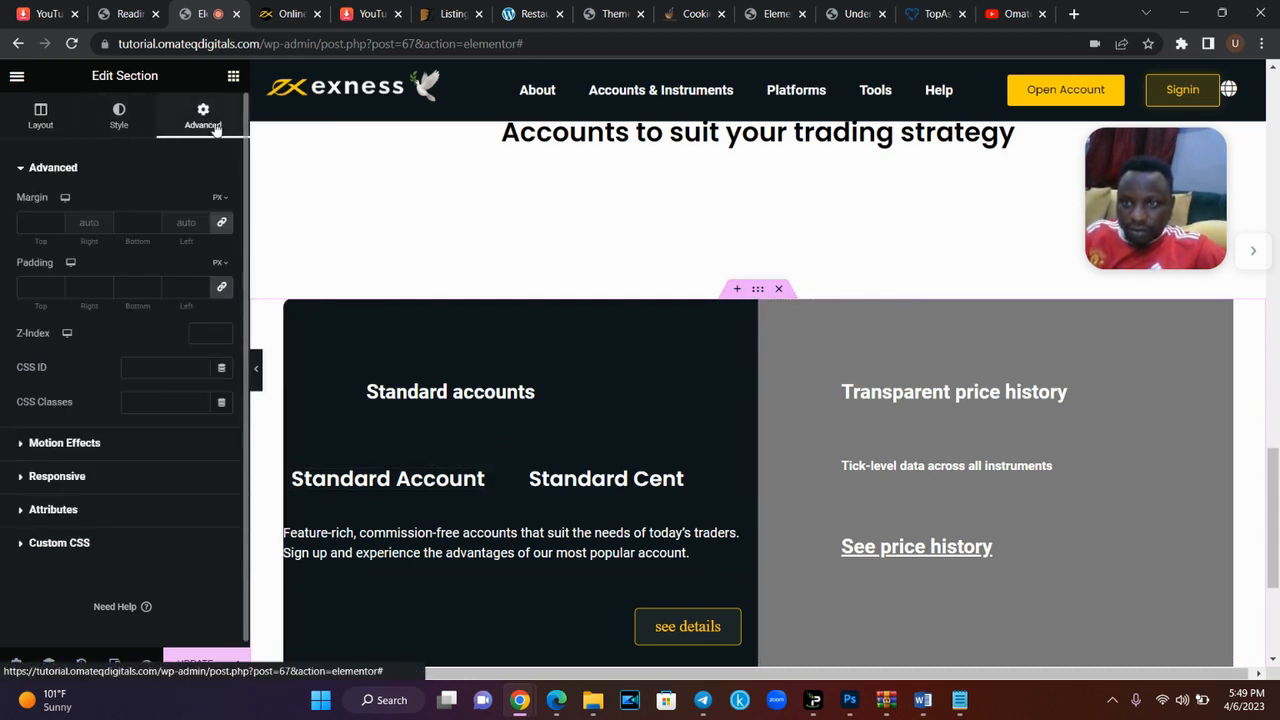
{"action": "left_click", "coordinate": [138, 133]}
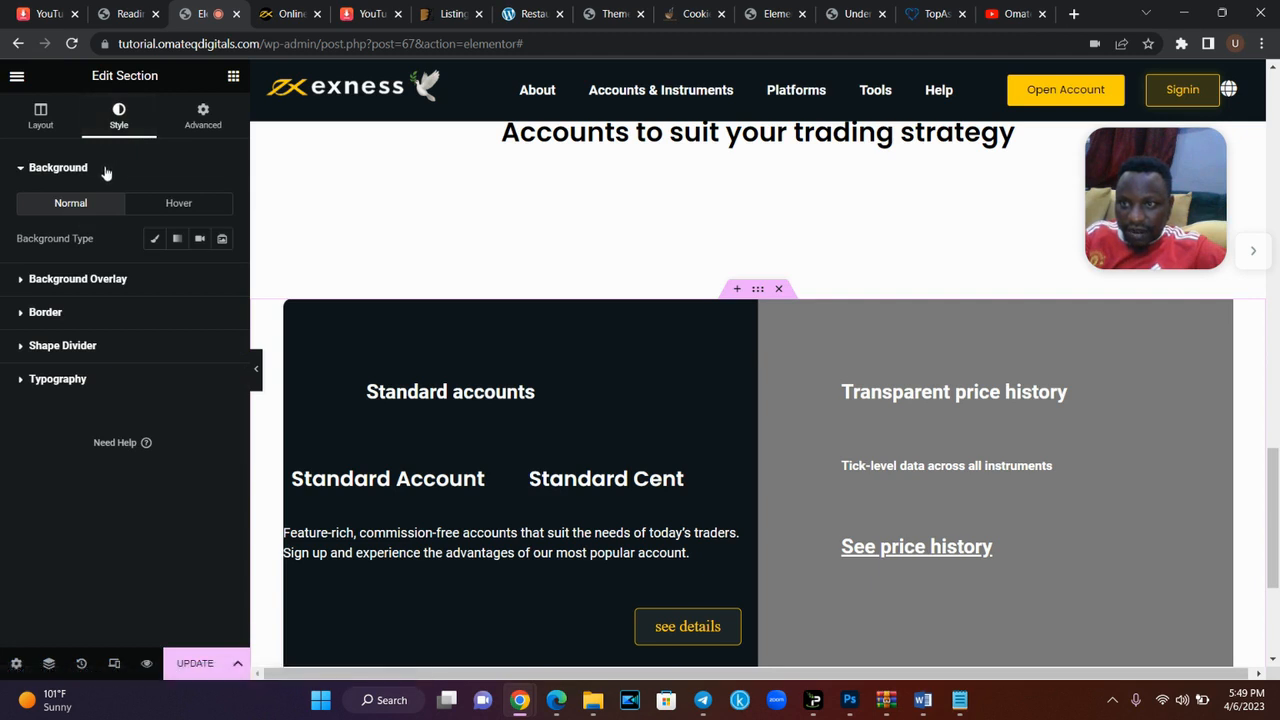
{"action": "left_click", "coordinate": [105, 171]}
{"action": "left_click", "coordinate": [101, 239]}
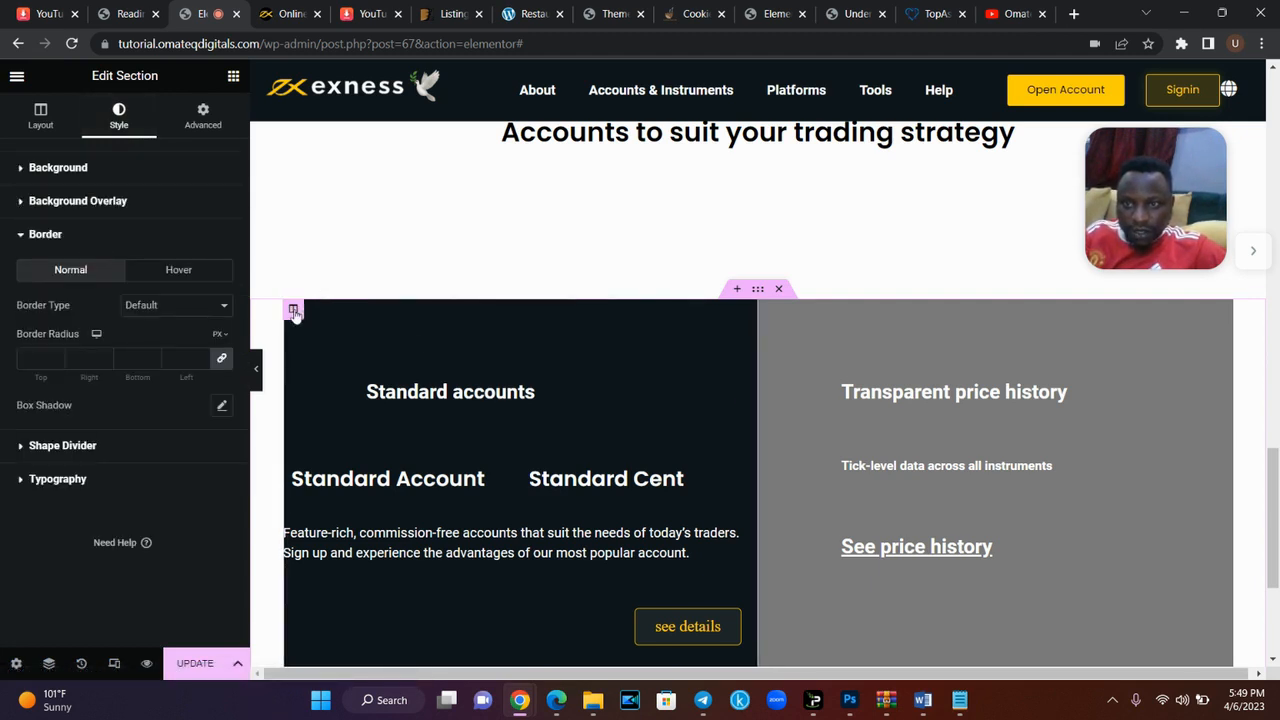
- Set the bottom border radius of the Standard accounts column to 10 px
{"action": "left_click", "coordinate": [293, 310]}
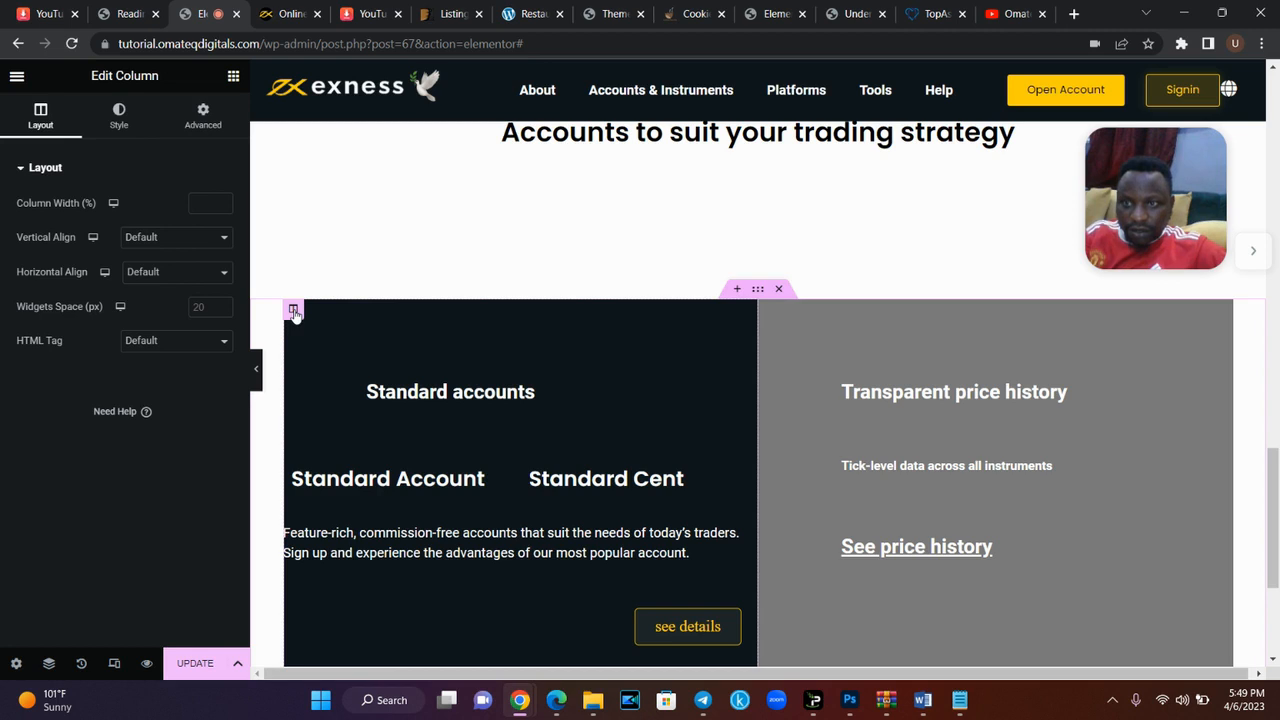
{"action": "left_click", "coordinate": [115, 117]}
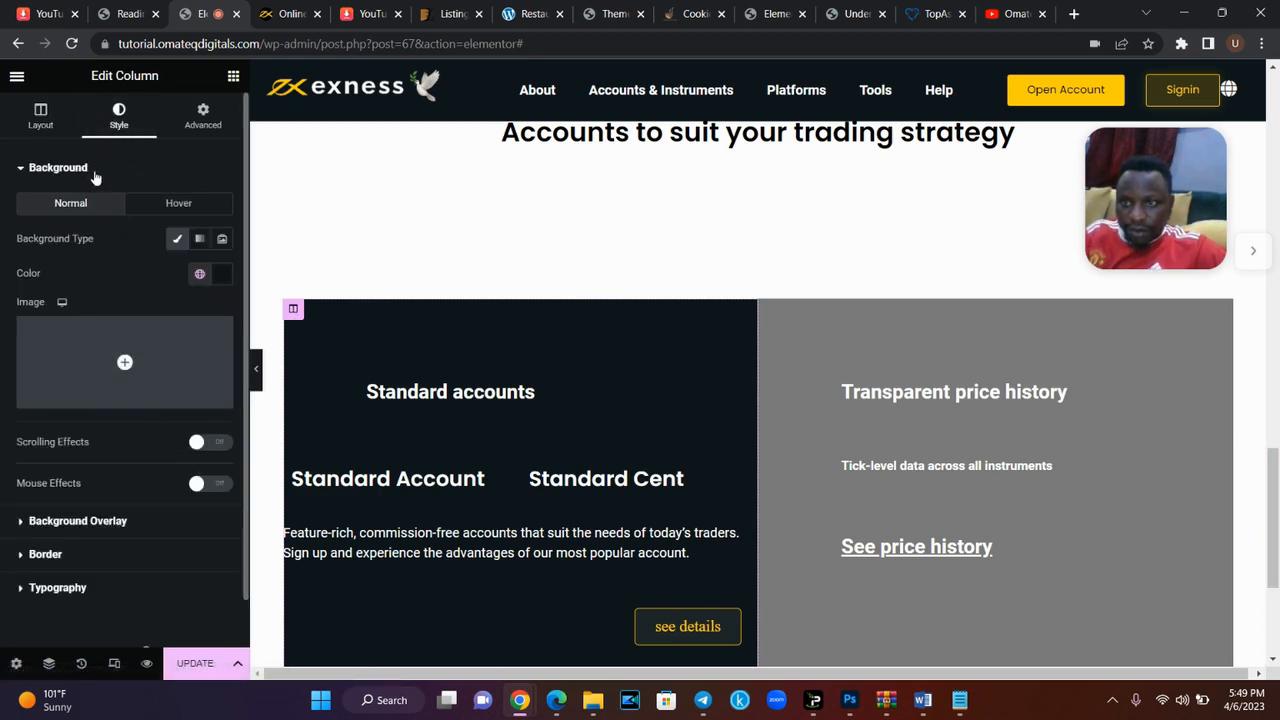
{"action": "left_click", "coordinate": [96, 174]}
{"action": "left_click", "coordinate": [113, 242]}
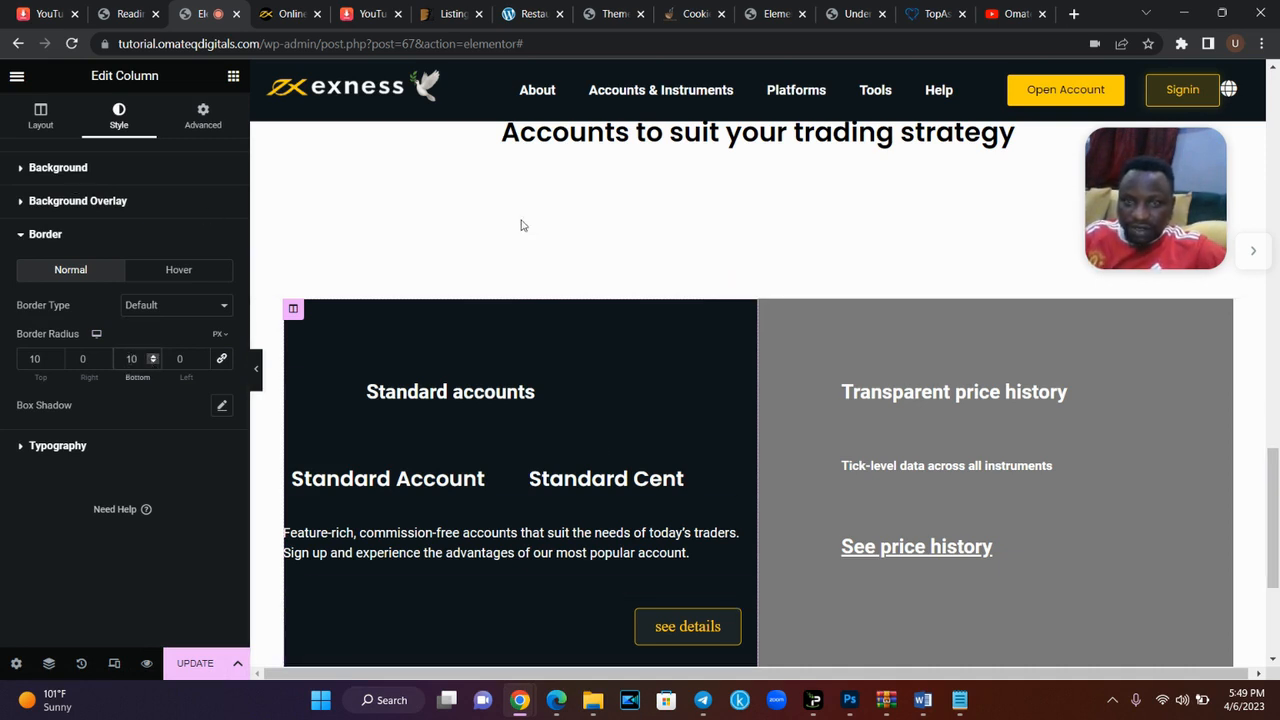
- Unlink the grey column's border radius values and set its right and bottom radius to 10 px
{"action": "left_click", "coordinate": [766, 312]}
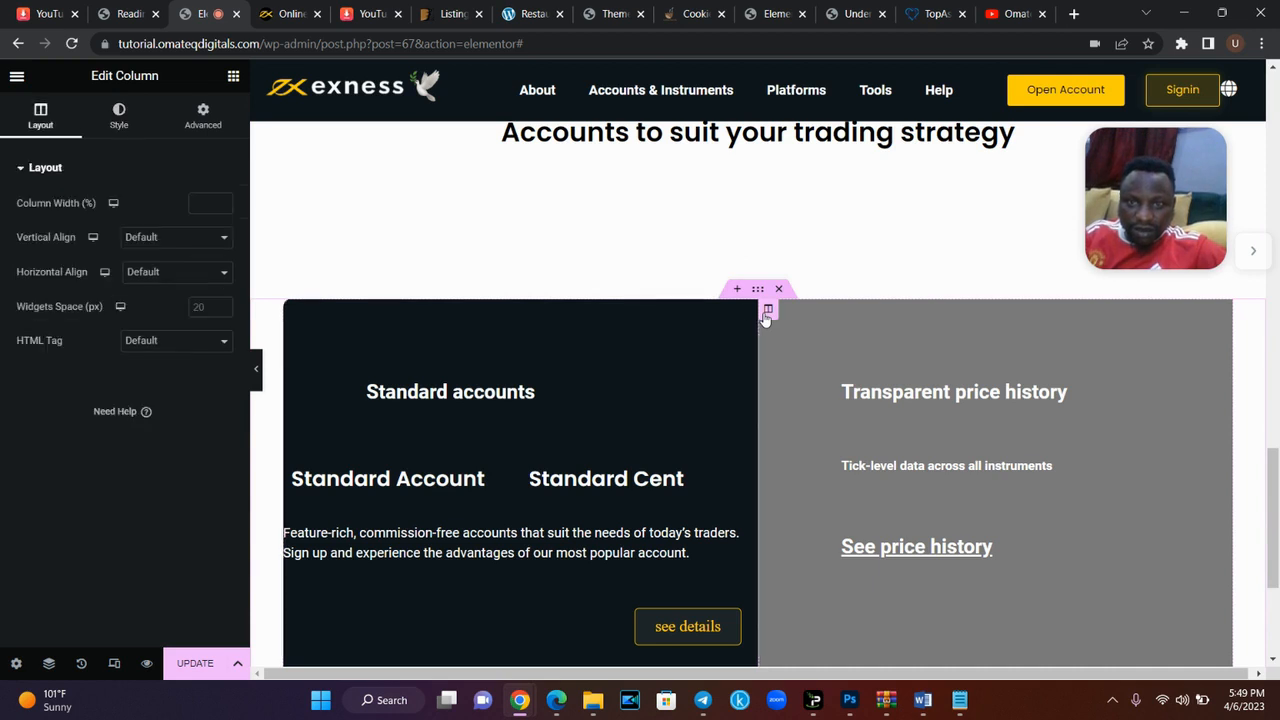
{"action": "left_click", "coordinate": [120, 116]}
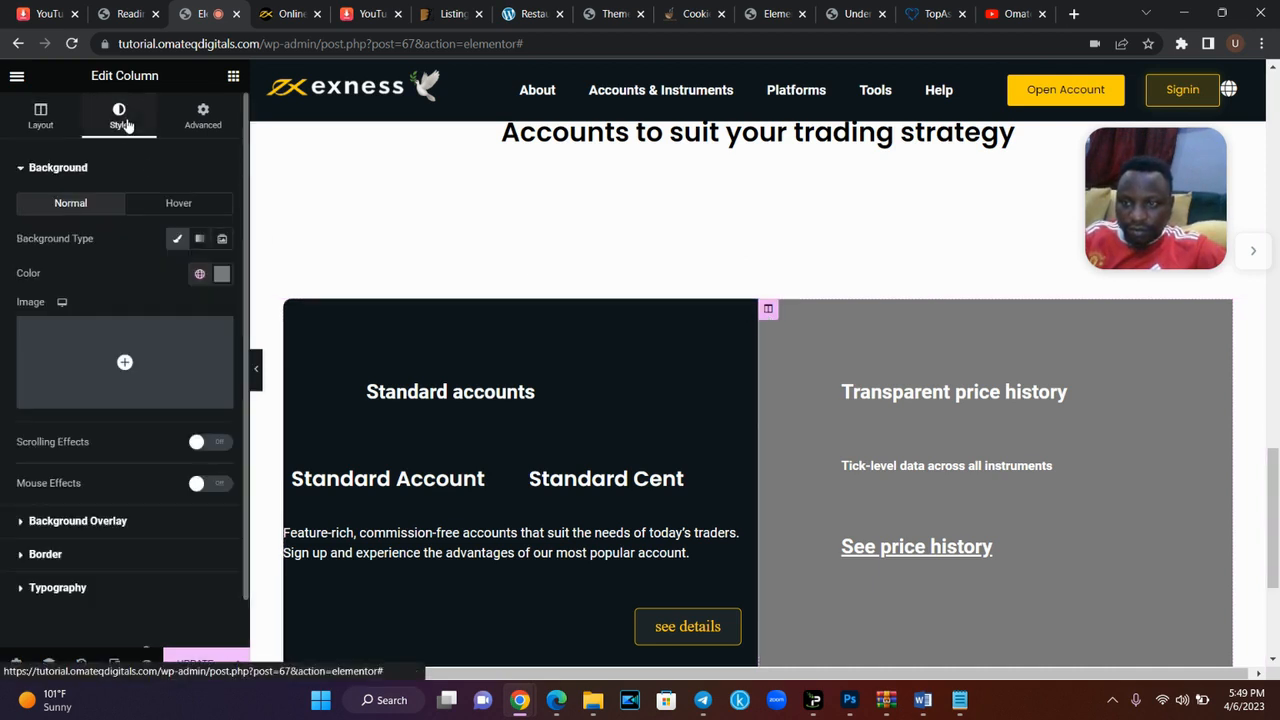
{"action": "left_click", "coordinate": [100, 163]}
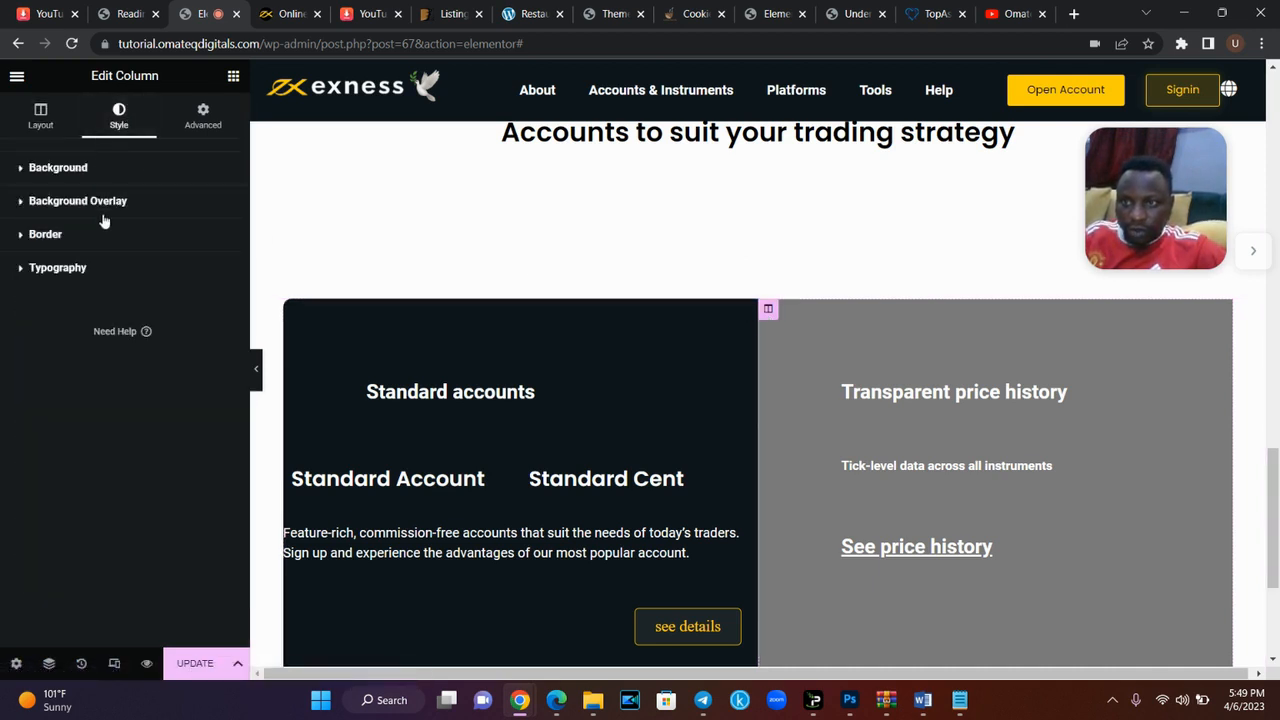
{"action": "left_click", "coordinate": [107, 238]}
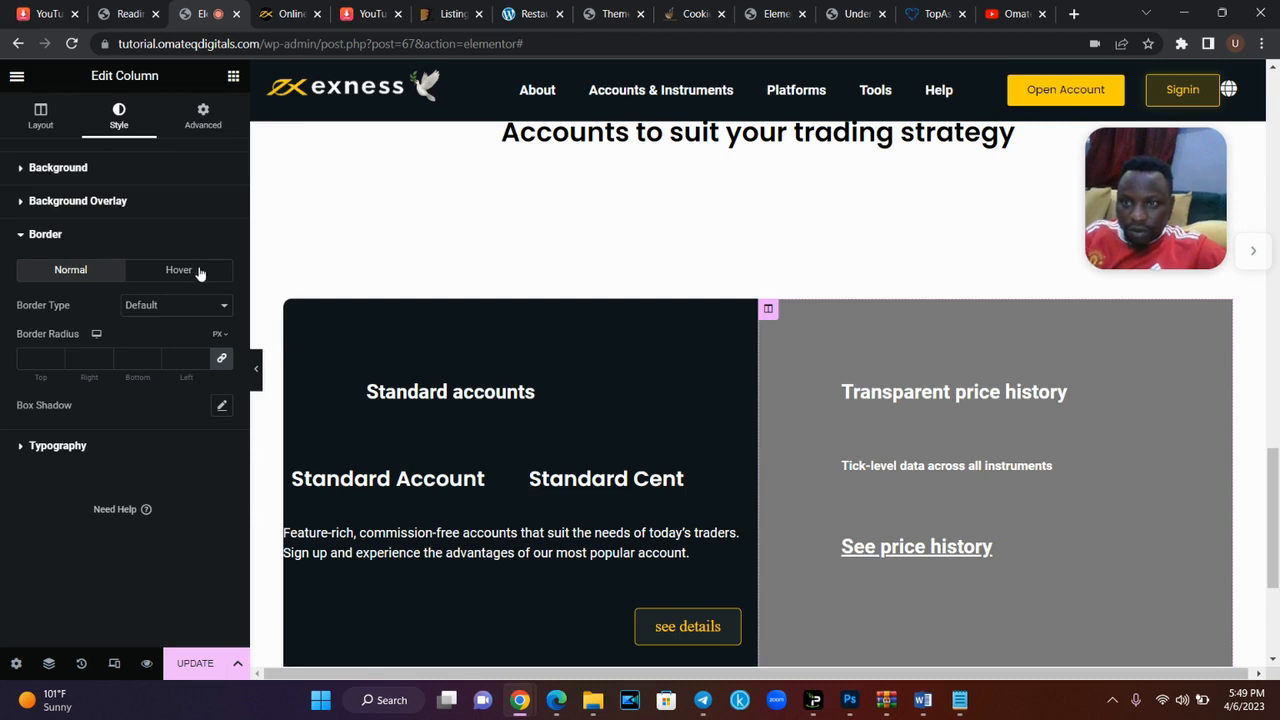
{"action": "left_click", "coordinate": [223, 362]}
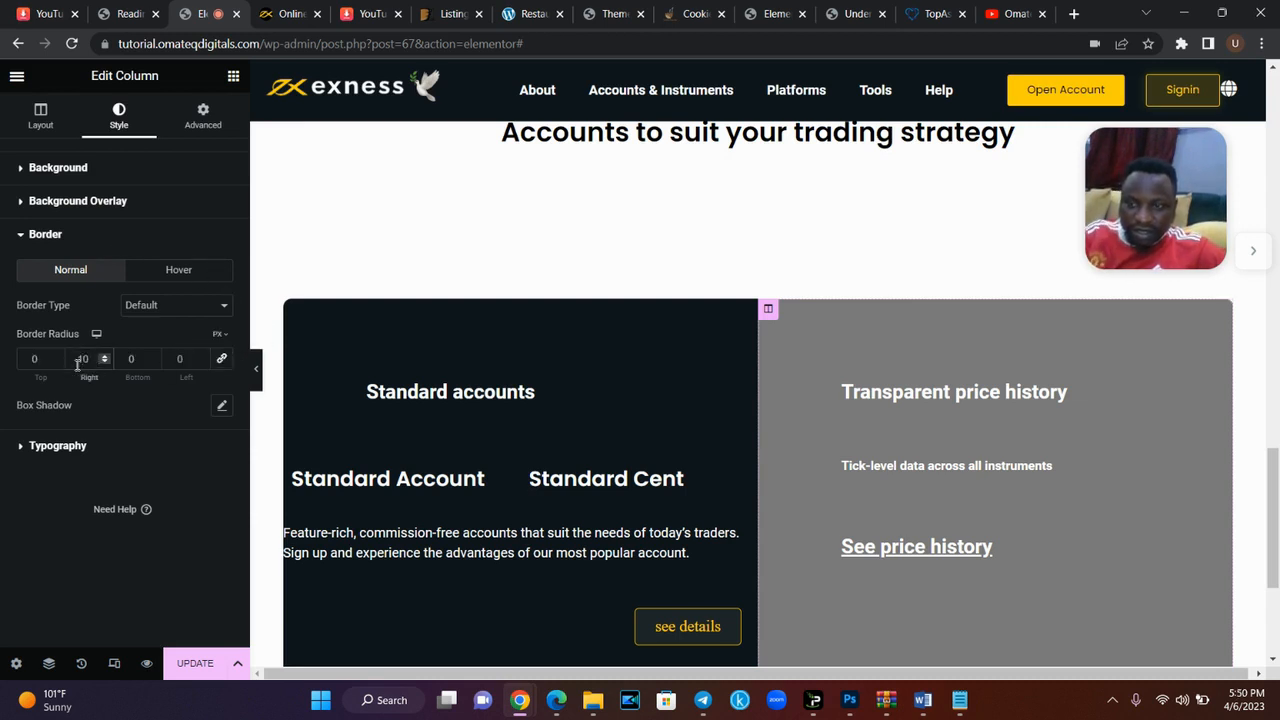
{"action": "left_click", "coordinate": [129, 362]}
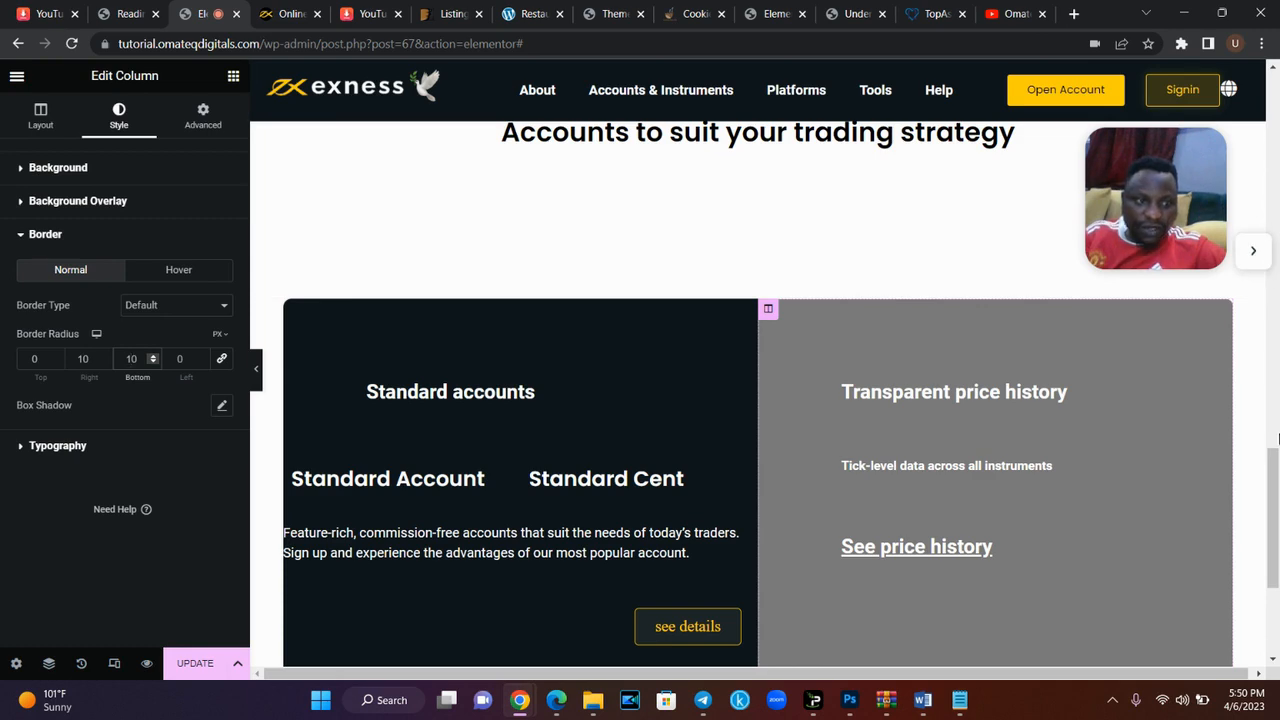
{"action": "mouse_move", "coordinate": [1275, 469]}
{"action": "left_mouse_down"}
{"action": "mouse_move", "coordinate": [1278, 501]}
{"action": "mouse_move", "coordinate": [1279, 478]}
{"action": "left_mouse_up"}
- Copy the "Professional accounts" heading from exness.com and return to the Elementor page
{"action": "left_click", "coordinate": [283, 14]}
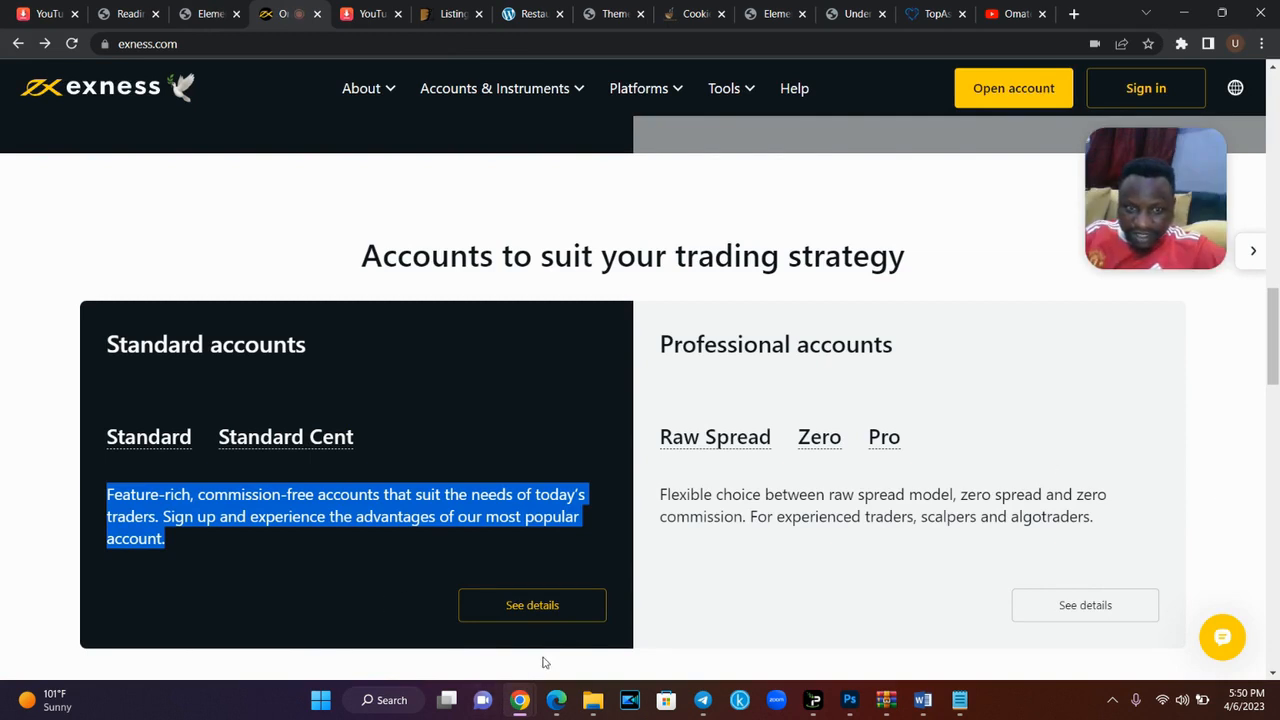
{"action": "scroll", "coordinate": [1277, 366], "scroll_direction": "down", "scroll_amount": 1}
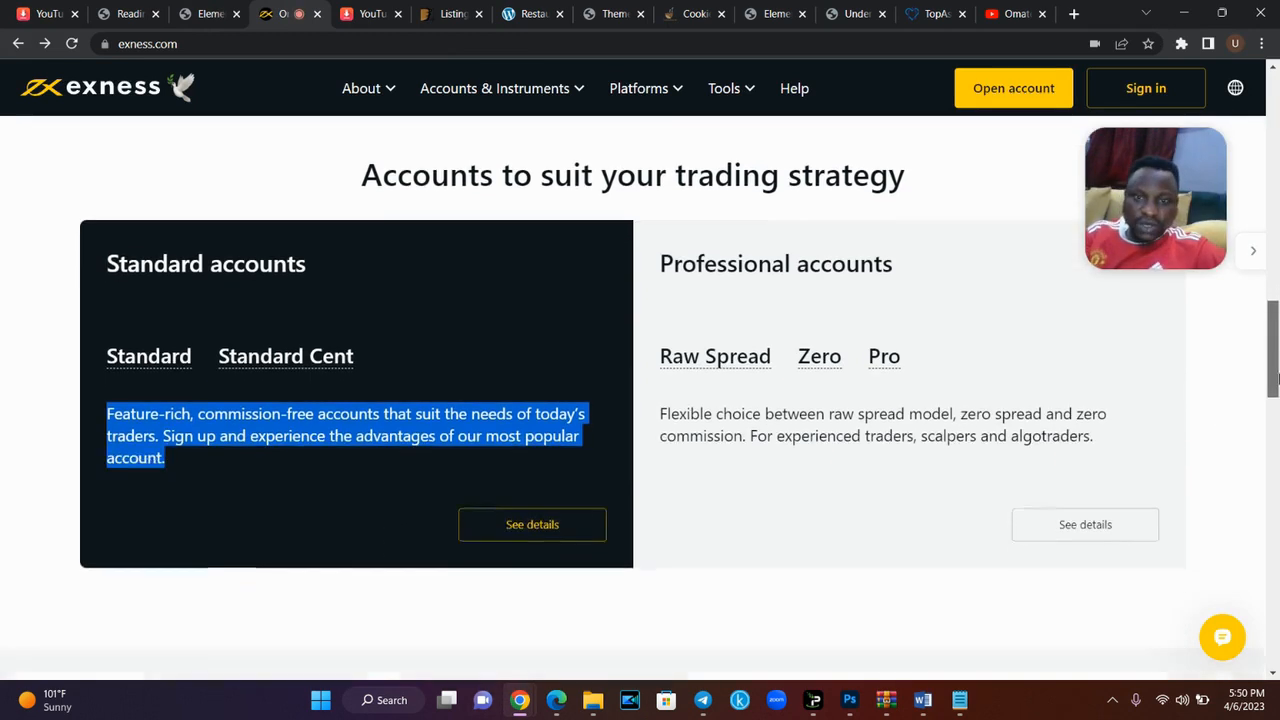
{"action": "left_click_drag", "start_coordinate": [918, 277], "coordinate": [660, 268]}
{"action": "key", "text": "ctrl+c"}
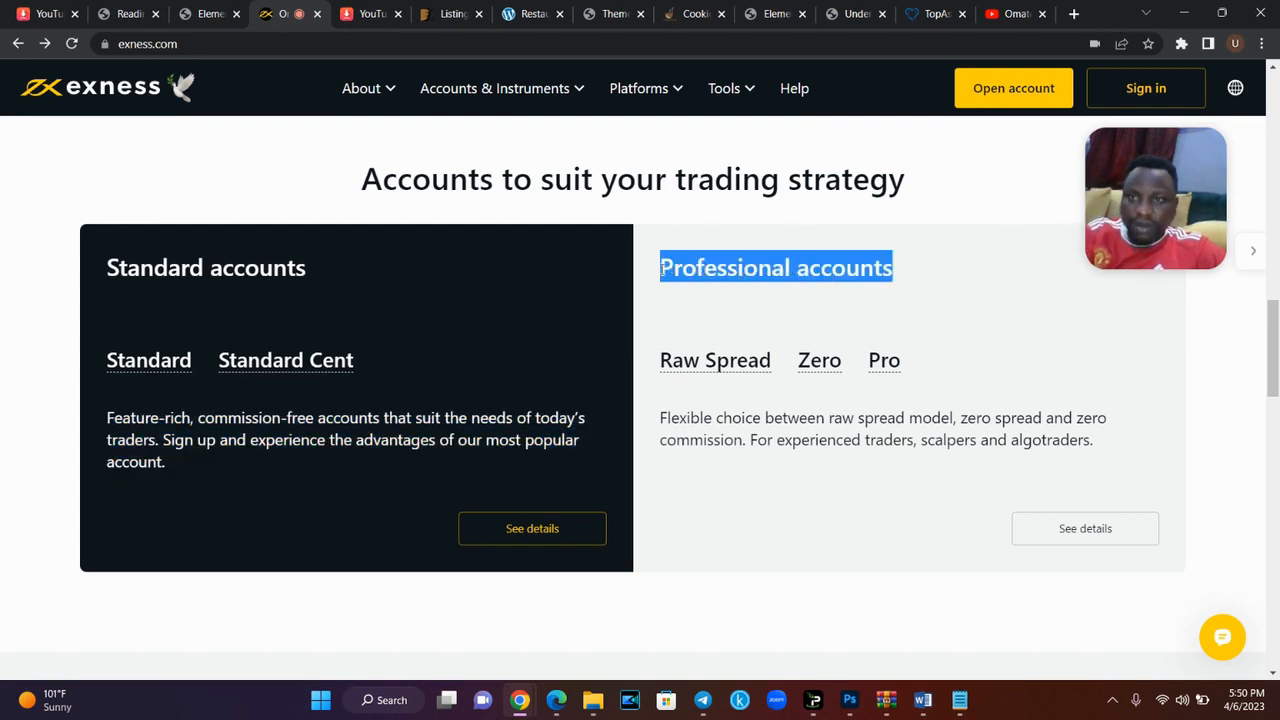
{"action": "left_click", "coordinate": [230, 8]}
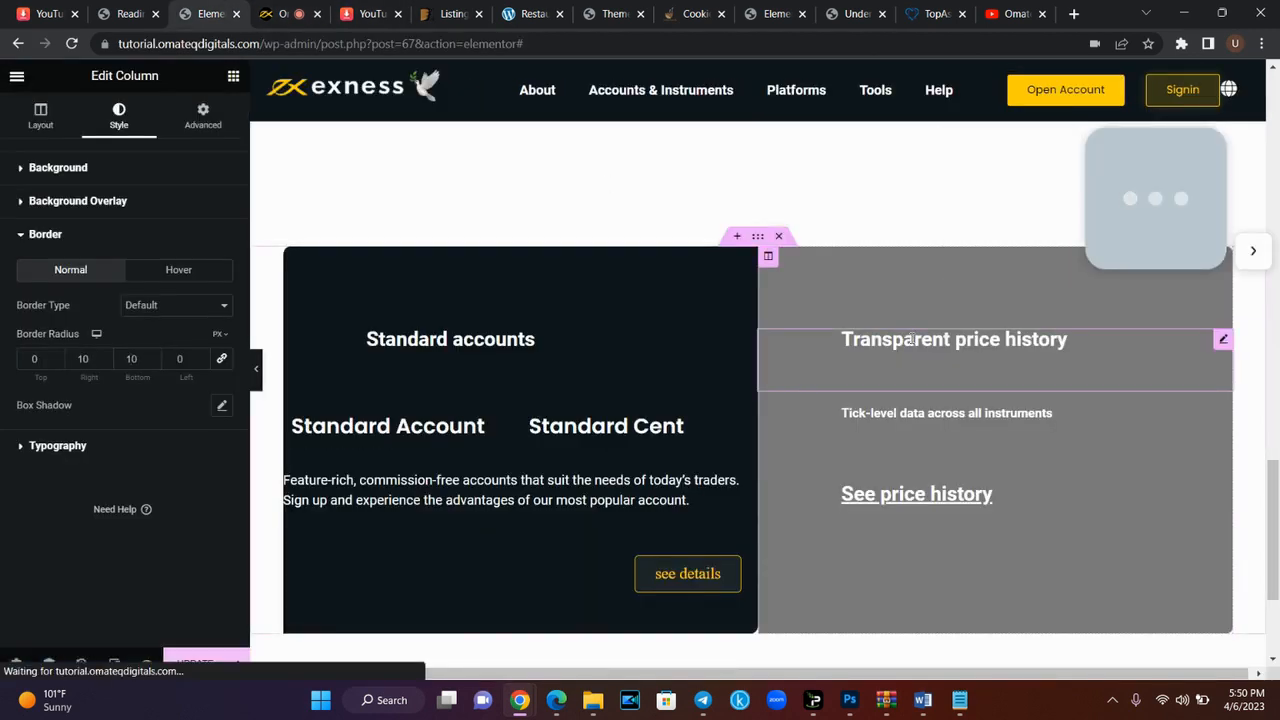
- Compare with exness.com, align the "Standard accounts" heading with "Standard Account" below it, and set the description's left margin to 10 px
{"action": "left_click", "coordinate": [282, 13]}
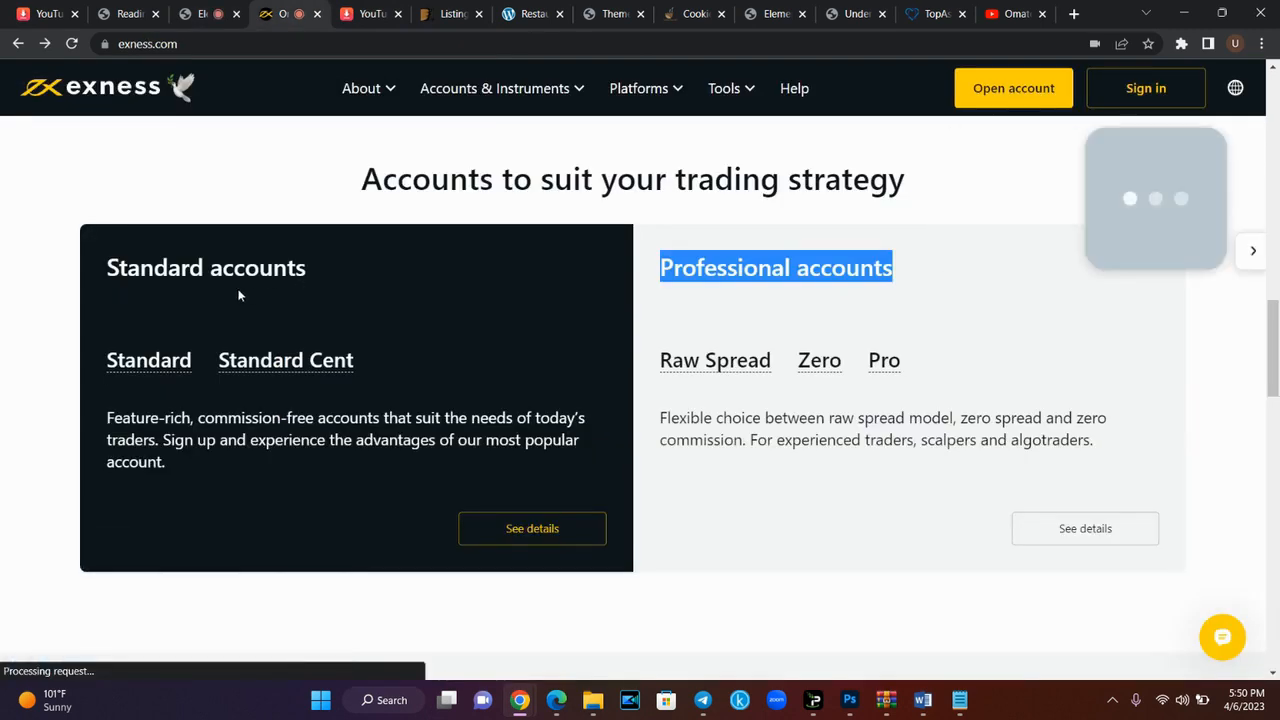
{"action": "left_click", "coordinate": [205, 13]}
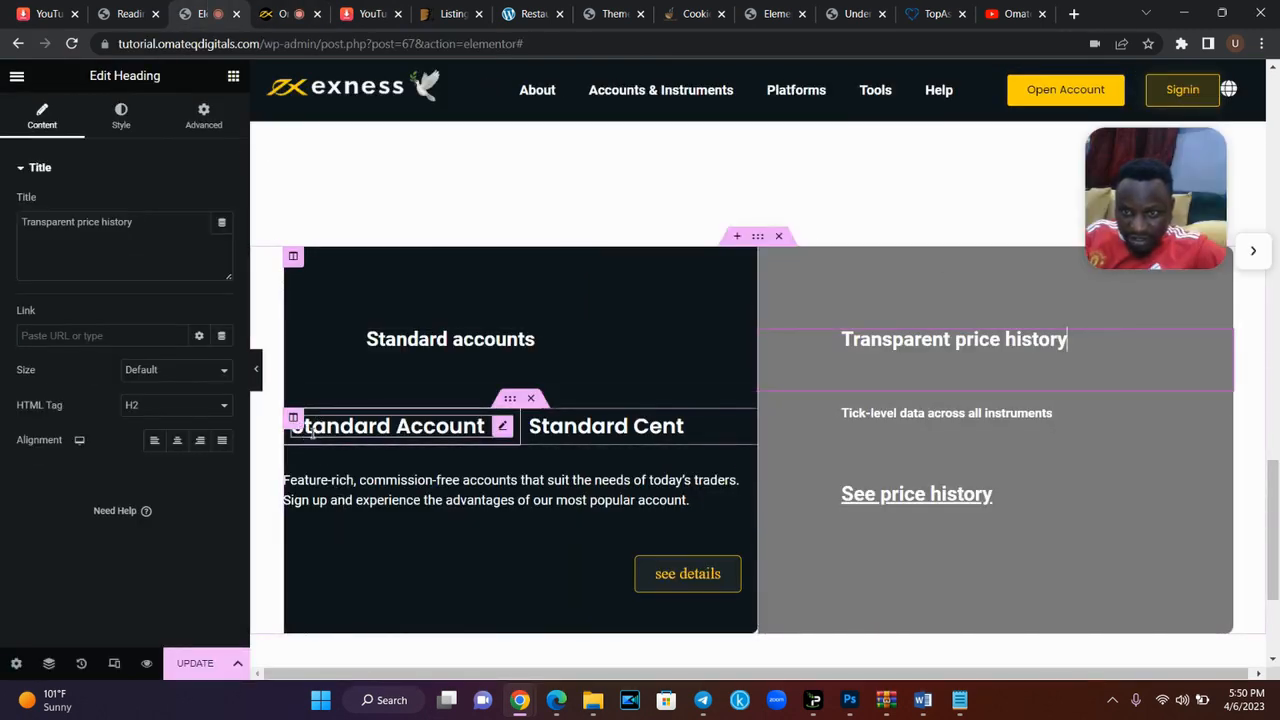
{"action": "left_click", "coordinate": [480, 345]}
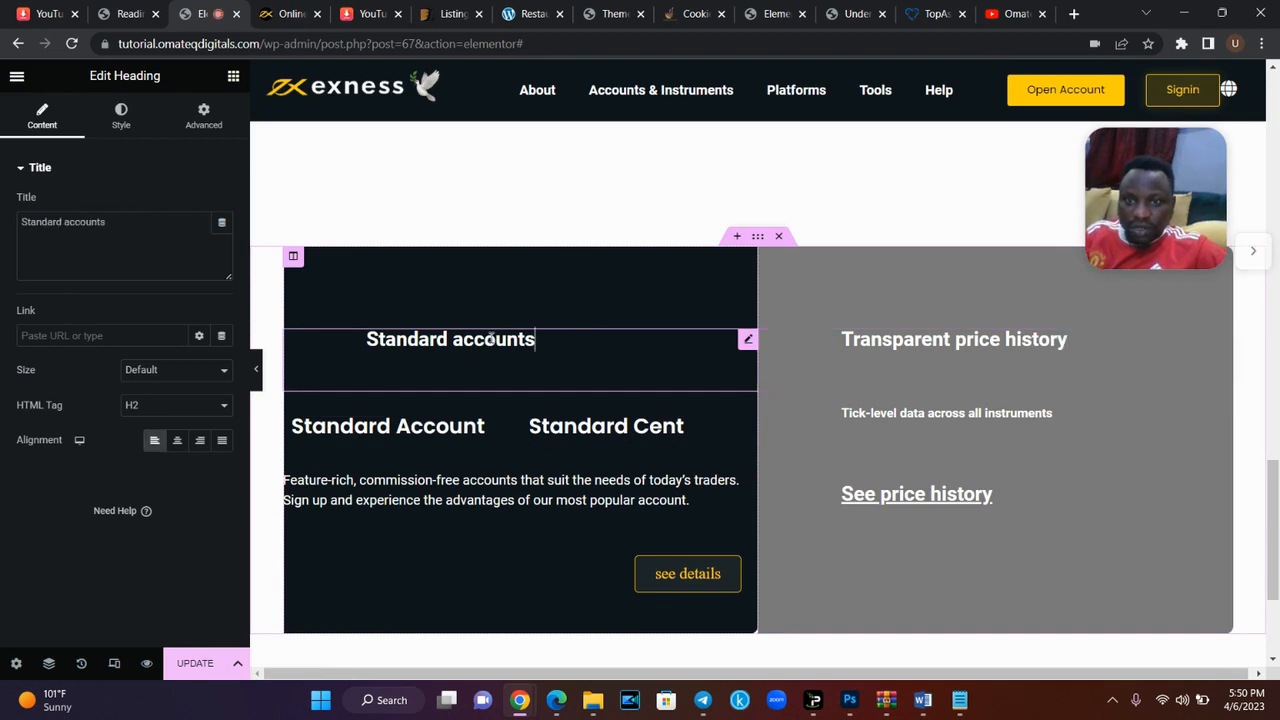
{"action": "left_click", "coordinate": [210, 124]}
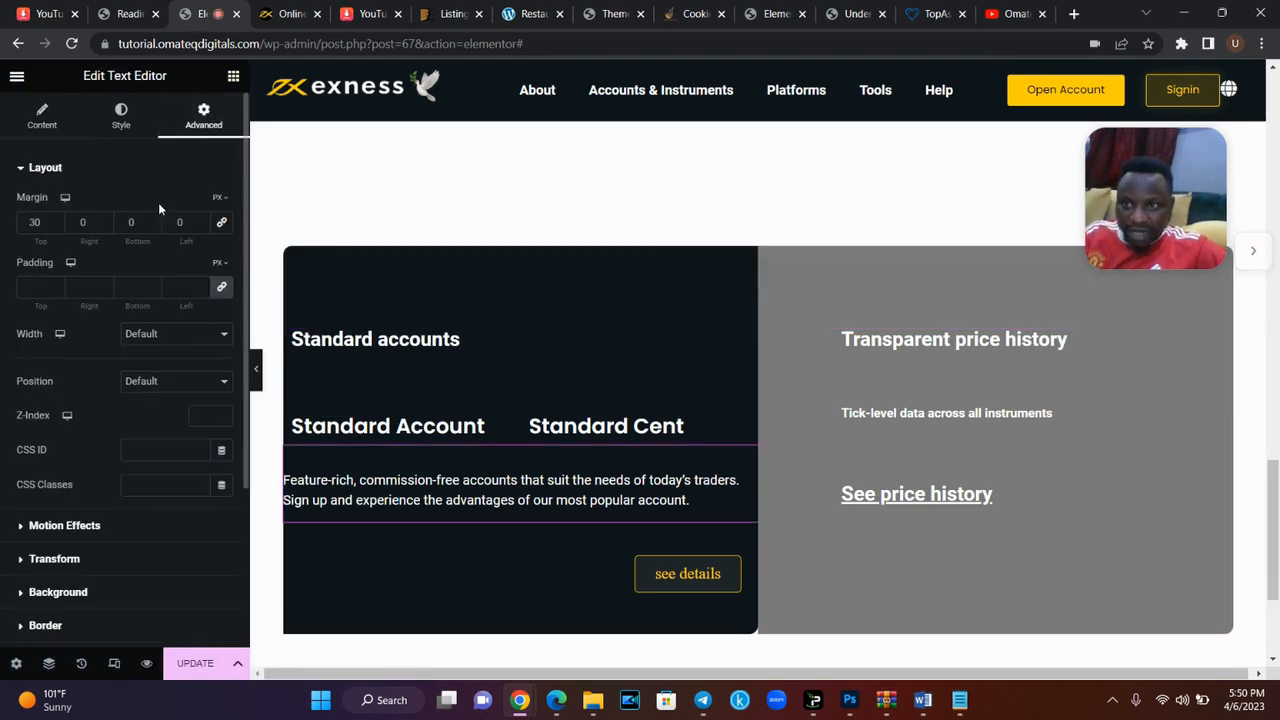
{"action": "left_click", "coordinate": [176, 222]}
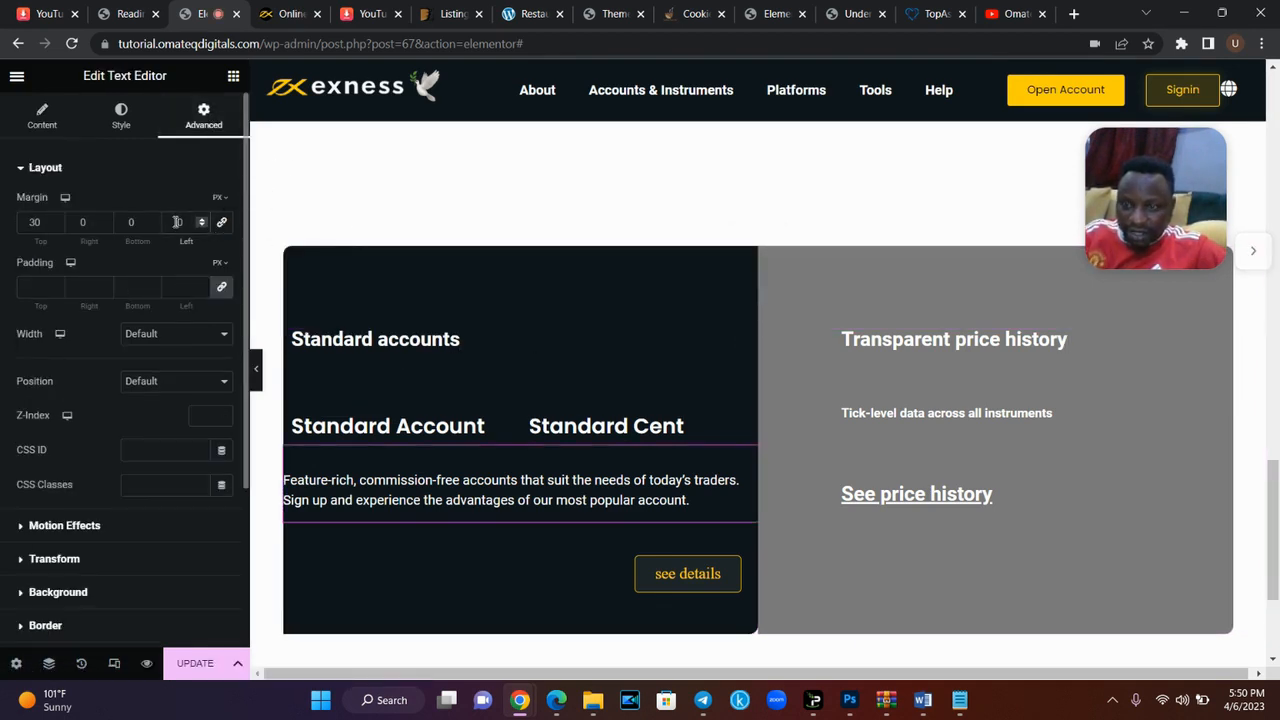
{"action": "type", "text": "1"}
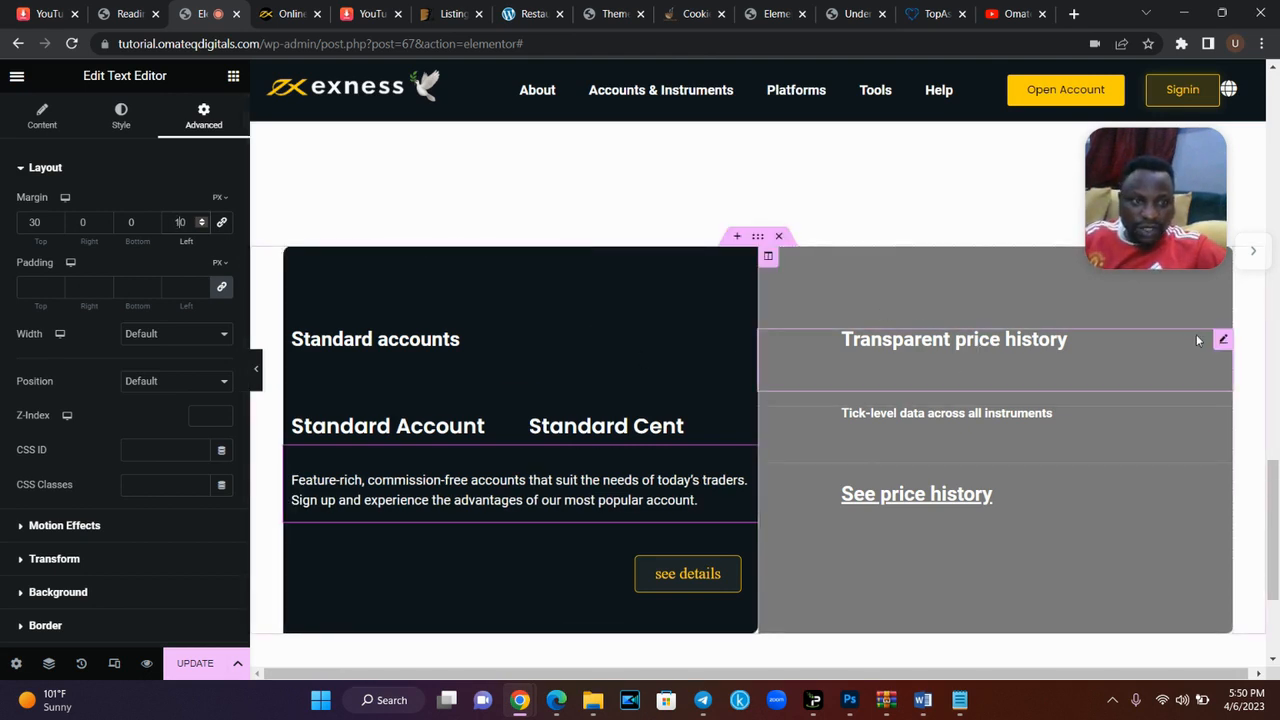
- Set the left margin of the "Transparent price history" heading to 10 px and replace its title with the copied "Professional accounts"
{"action": "left_click", "coordinate": [1220, 341]}
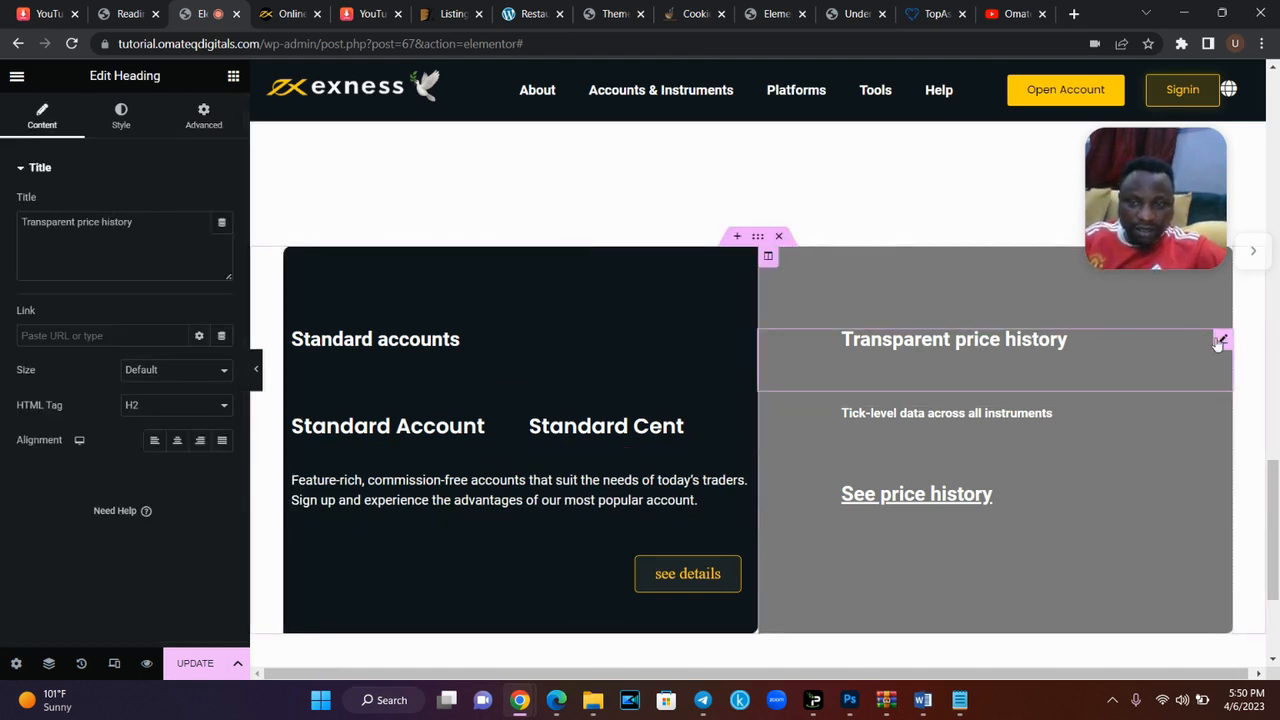
{"action": "left_click", "coordinate": [208, 120]}
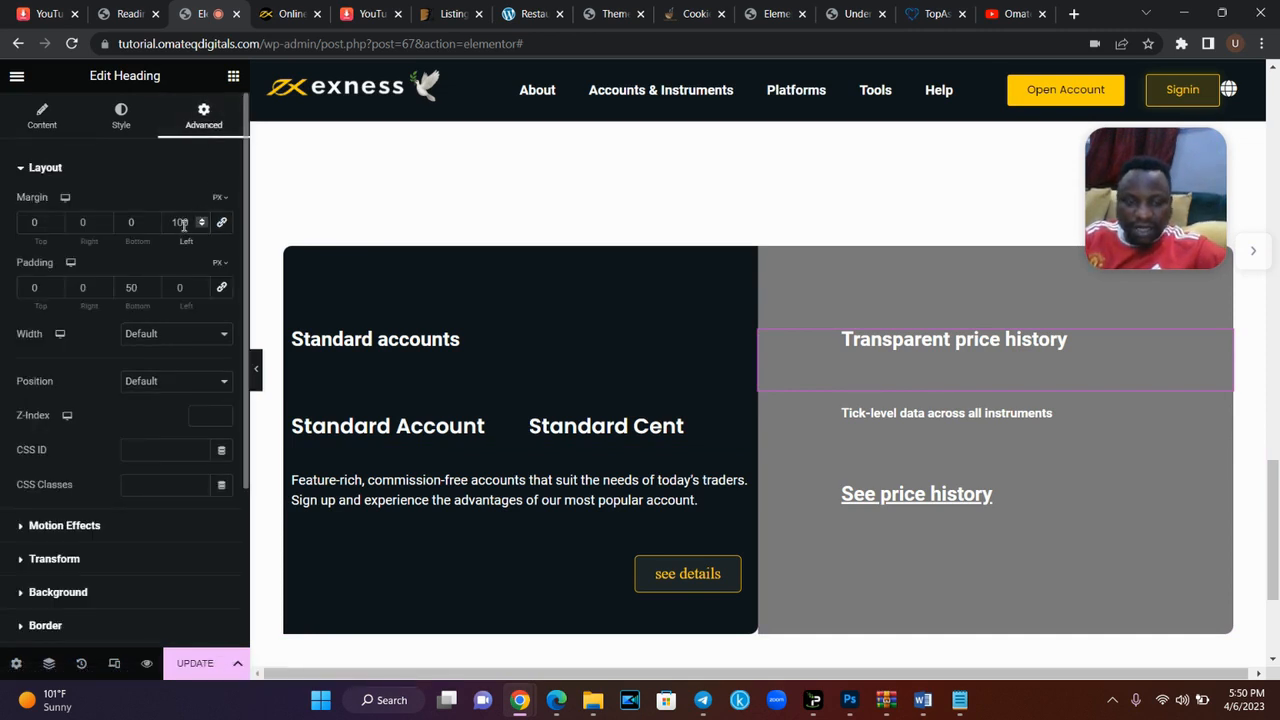
{"action": "key", "text": "BackSpace"}
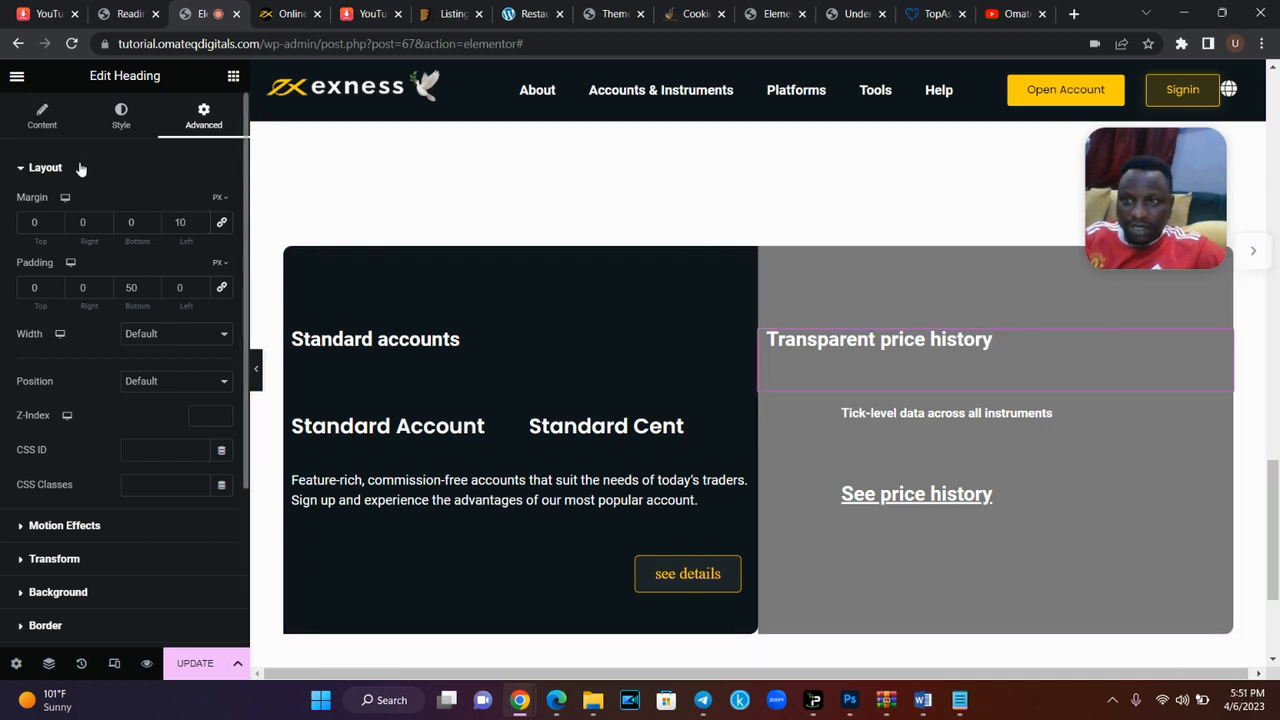
{"action": "left_click", "coordinate": [45, 122]}
{"action": "triple_click", "coordinate": [110, 240]}
{"action": "key", "text": "BackSpace"}
{"action": "key", "text": "ctrl+v"}
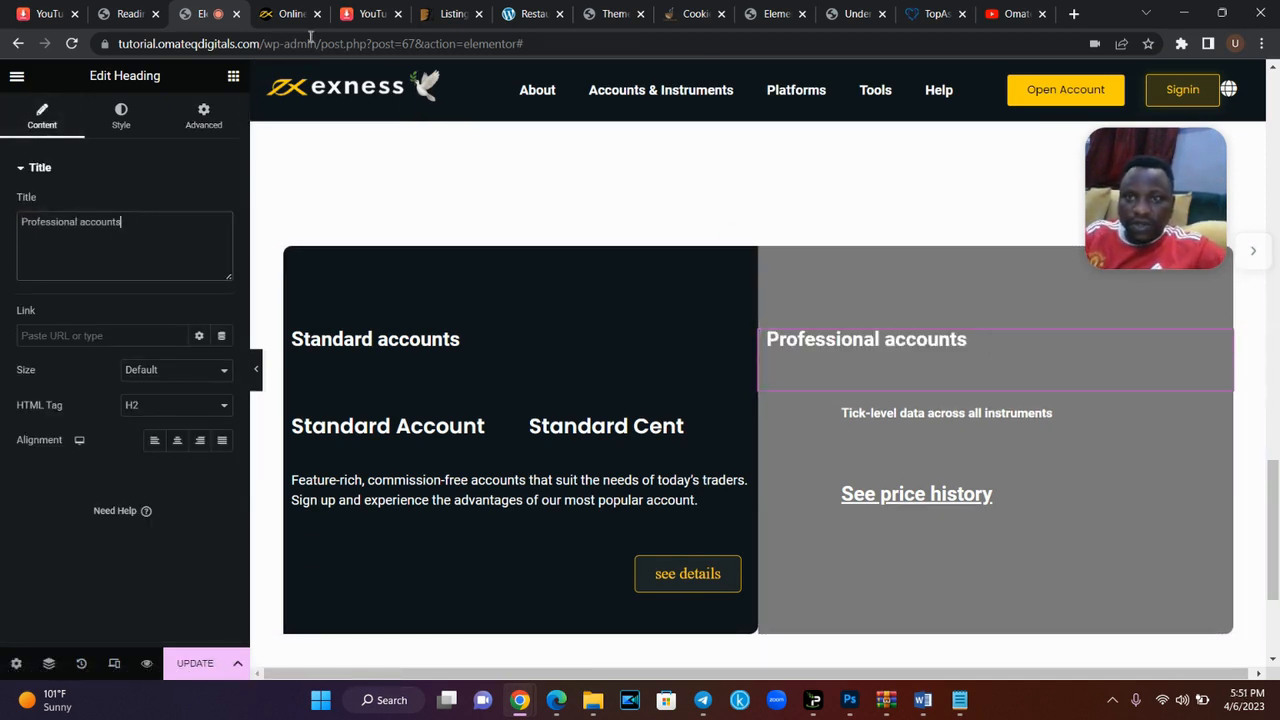
- Compare with exness.com, copy the "Standard Account" and "Standard Cent" inner section, and delete the "Tick-level data across all instruments" heading
{"action": "left_click", "coordinate": [285, 13]}
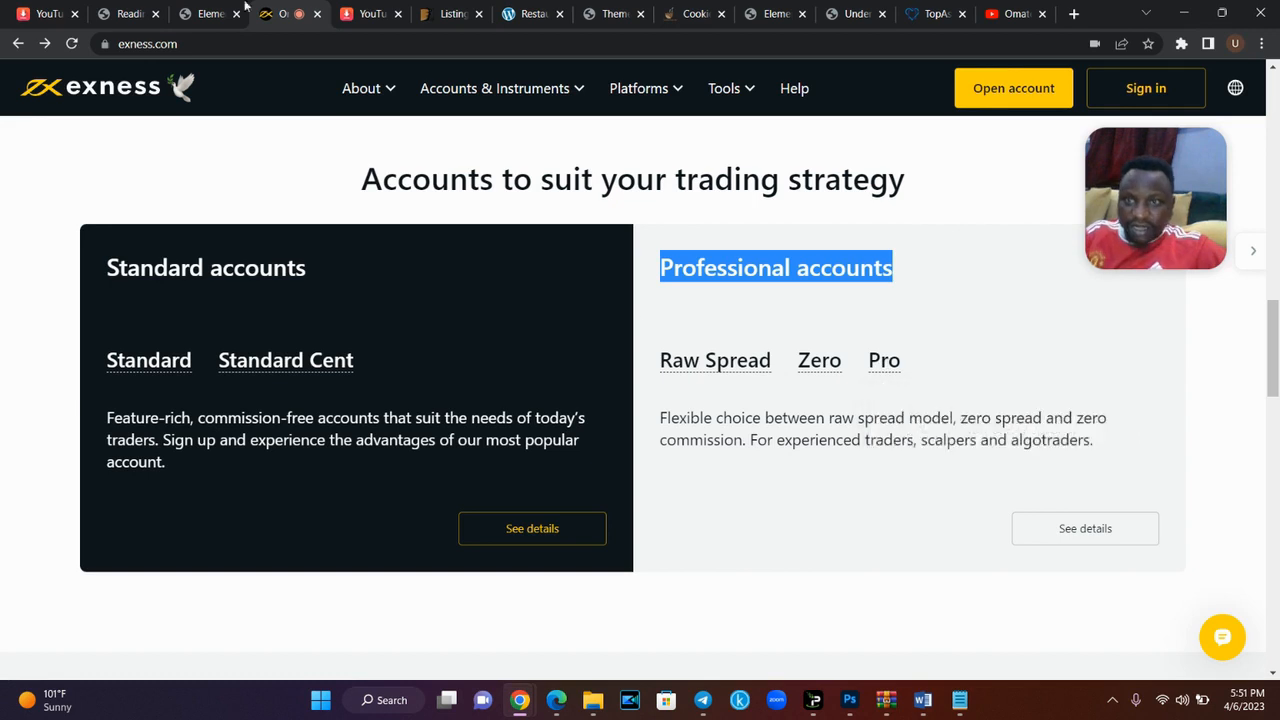
{"action": "left_click", "coordinate": [203, 10]}
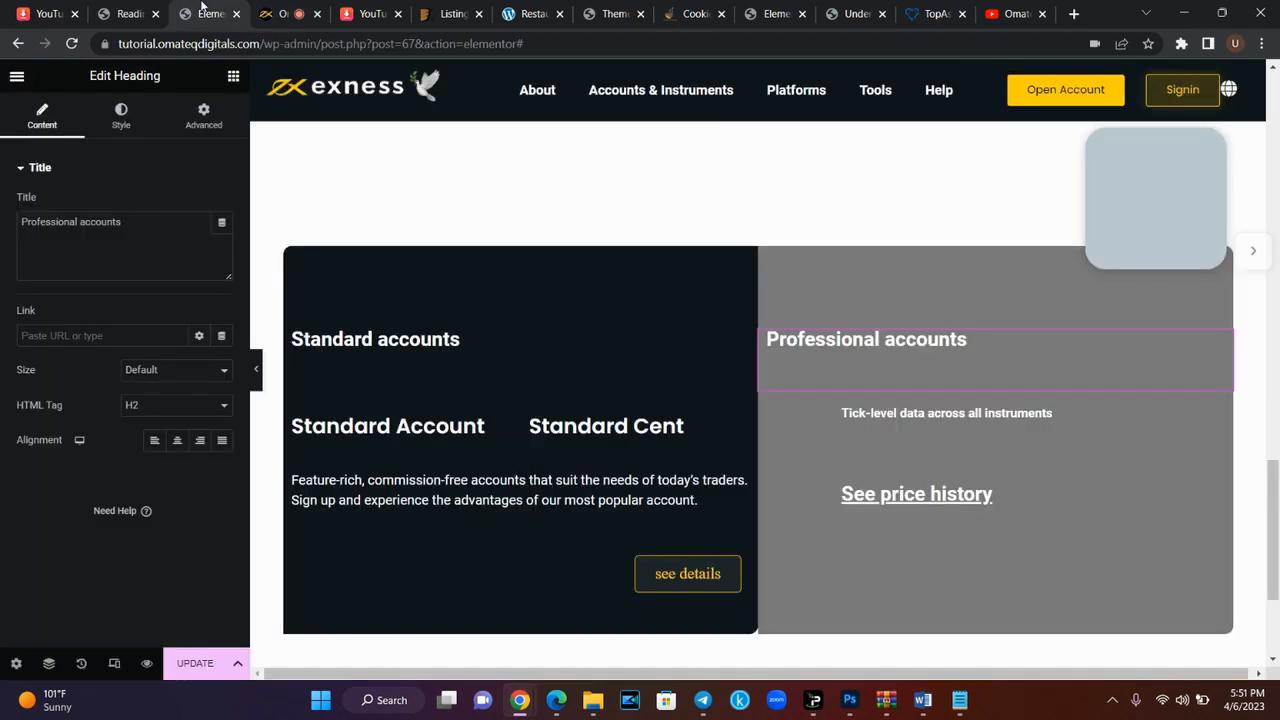
{"action": "right_click", "coordinate": [514, 404]}
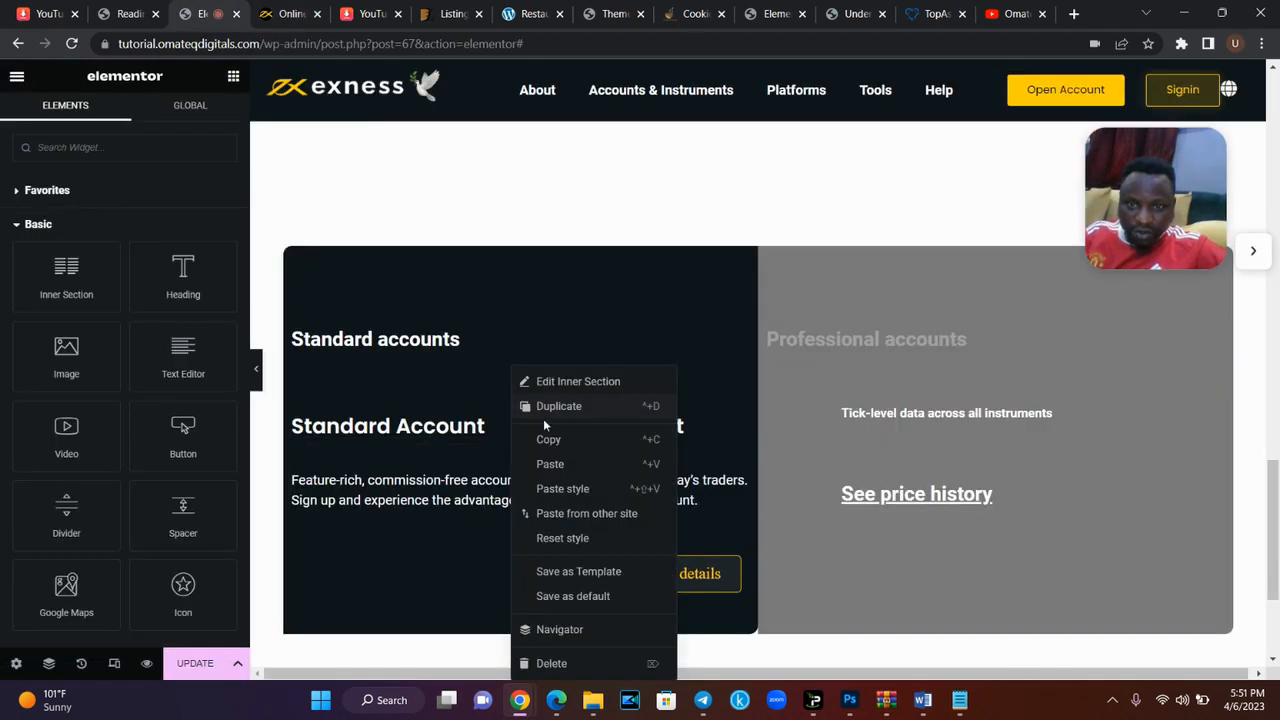
{"action": "left_click", "coordinate": [557, 441]}
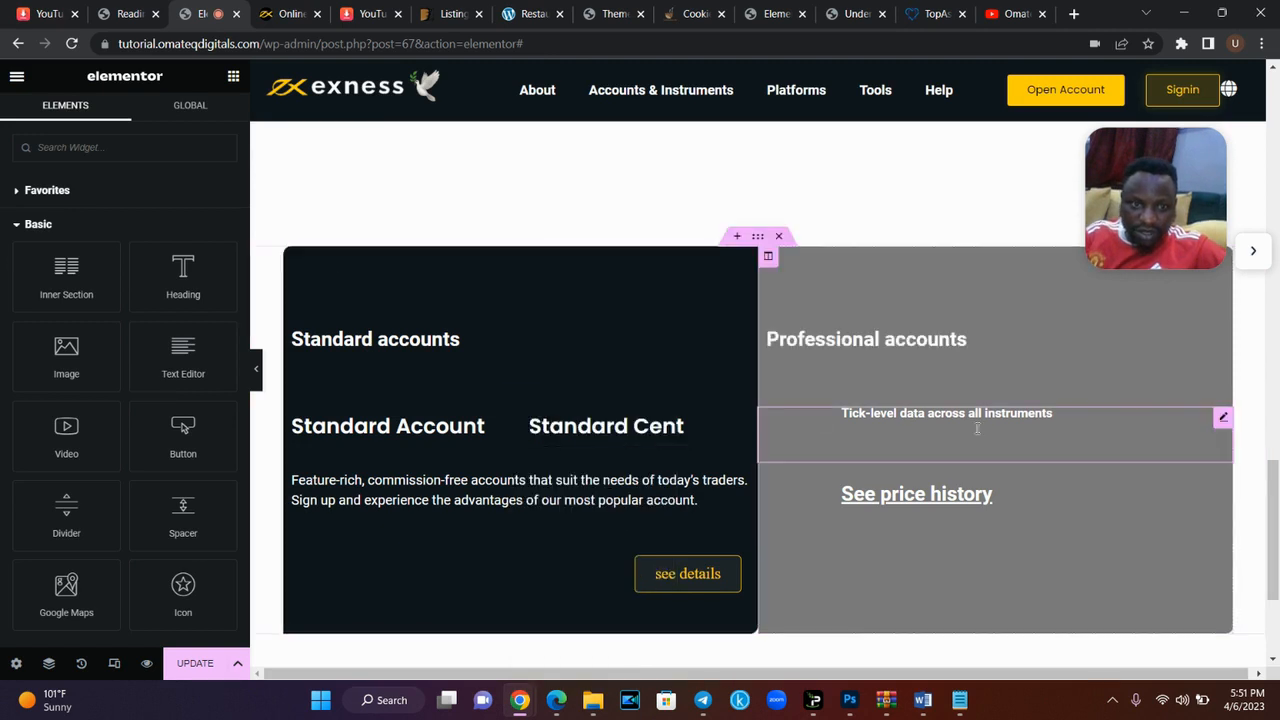
{"action": "right_click", "coordinate": [1223, 420]}
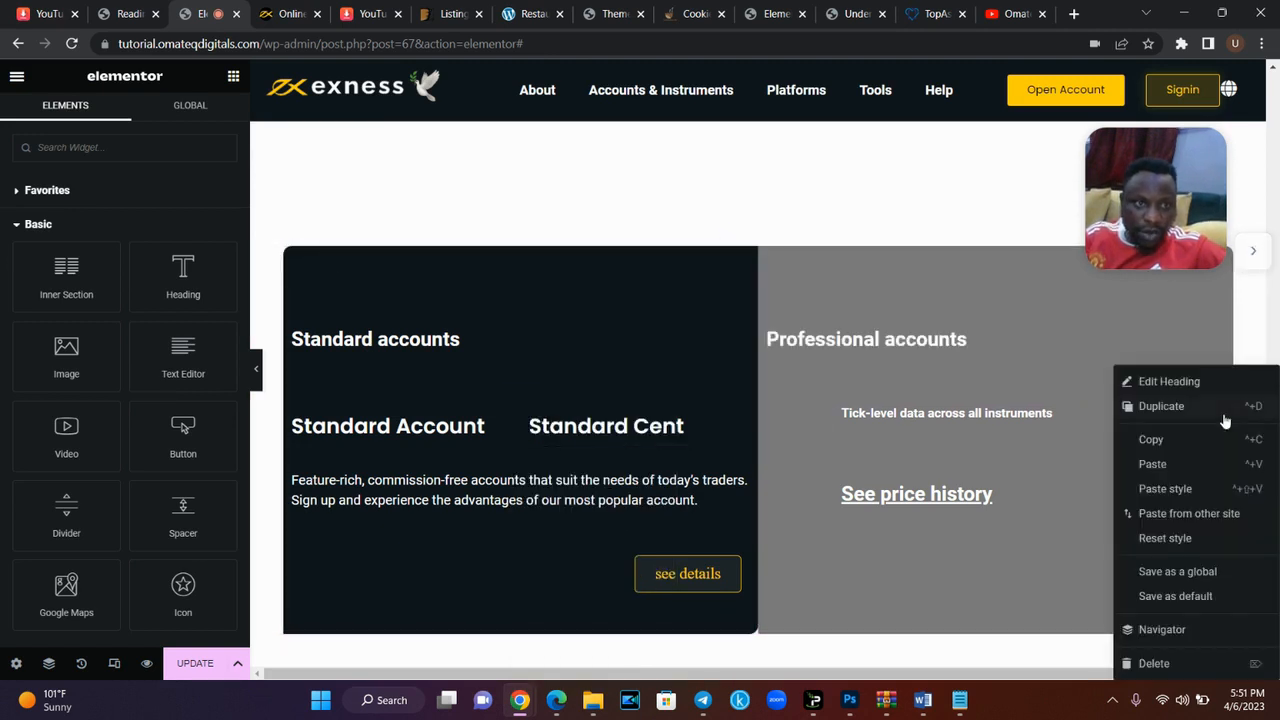
{"action": "left_click", "coordinate": [1177, 664]}
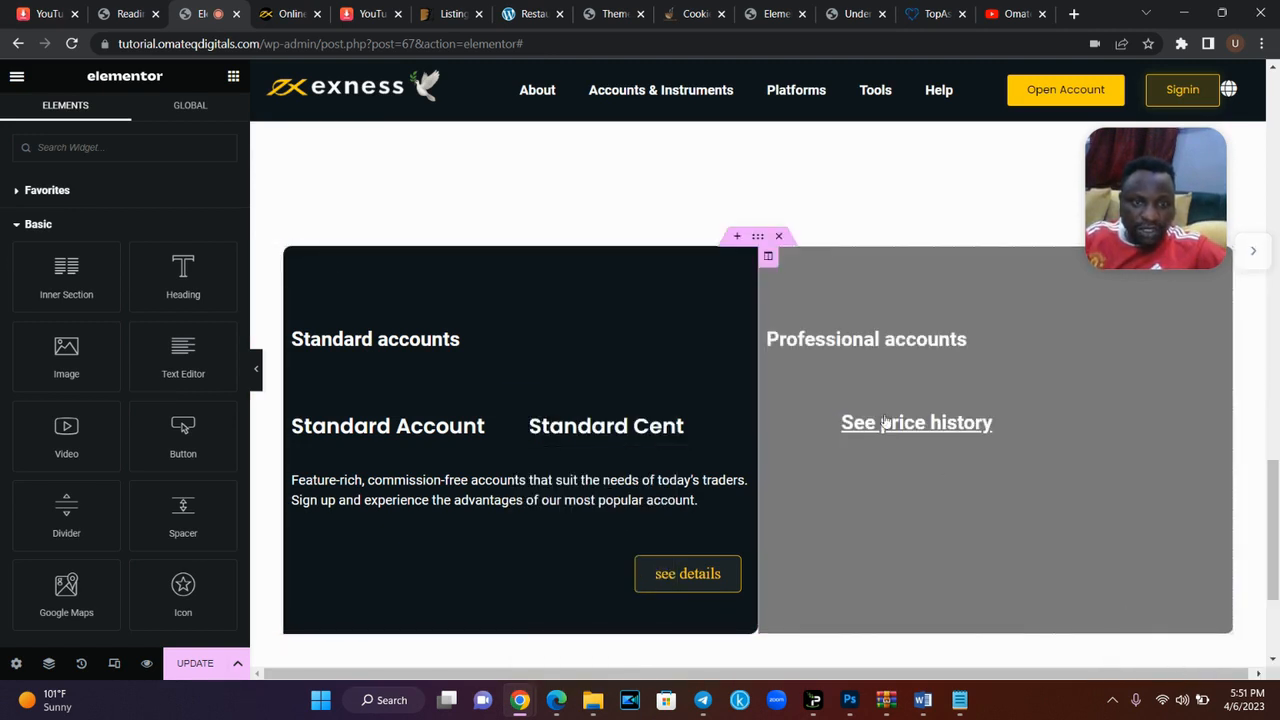
- Paste the copied inner section between "Professional accounts" and "See price history", and duplicate its "Standard Cent" column
{"action": "right_click", "coordinate": [847, 375]}
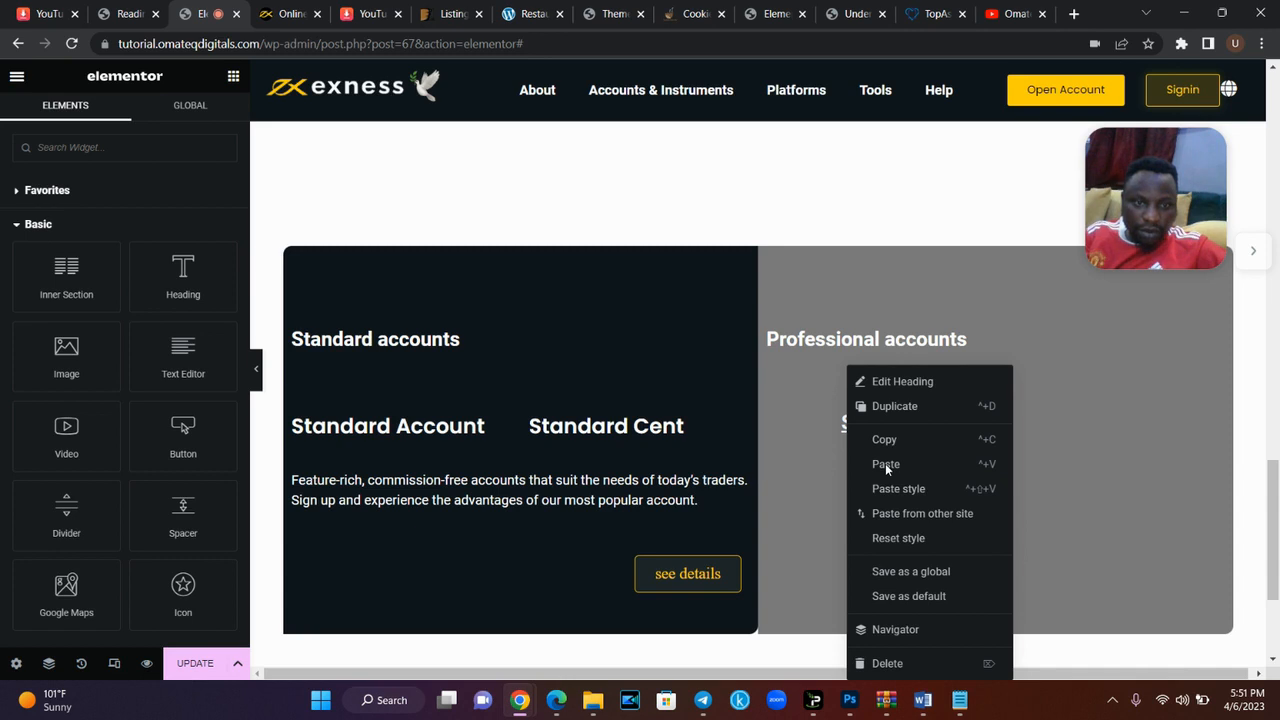
{"action": "right_click", "coordinate": [792, 462]}
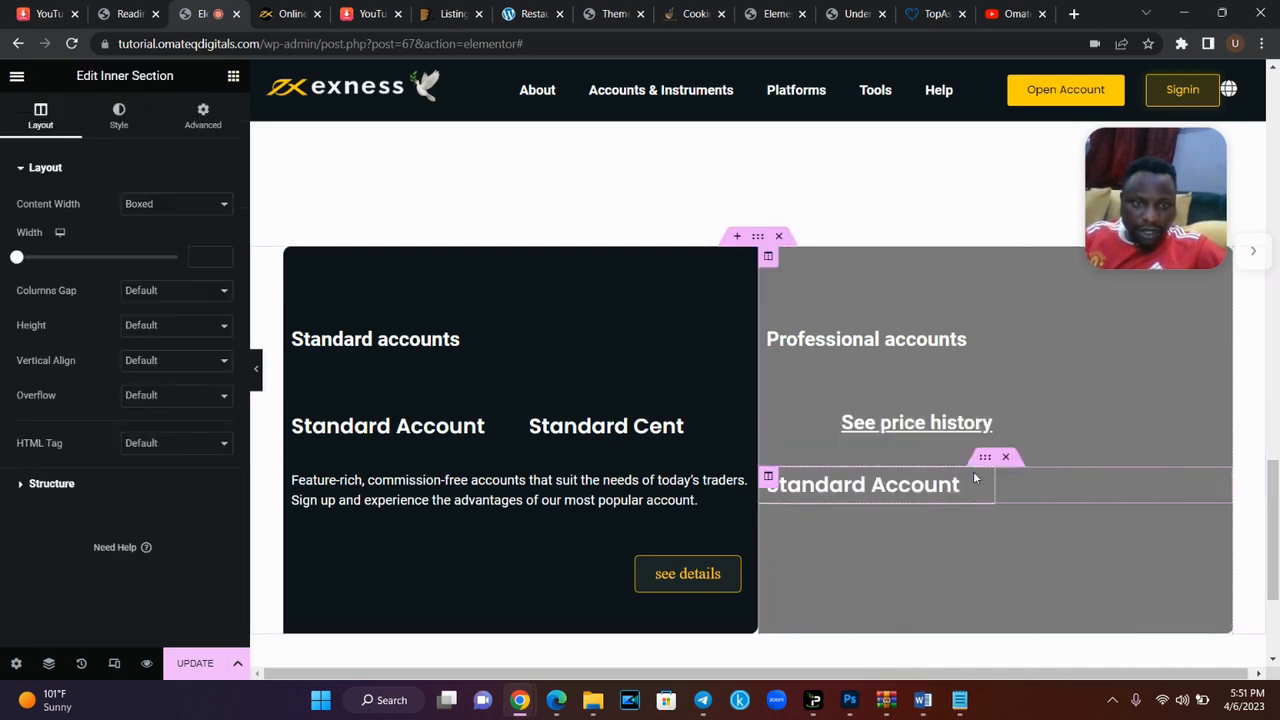
{"action": "left_click_drag", "start_coordinate": [977, 467], "coordinate": [970, 373]}
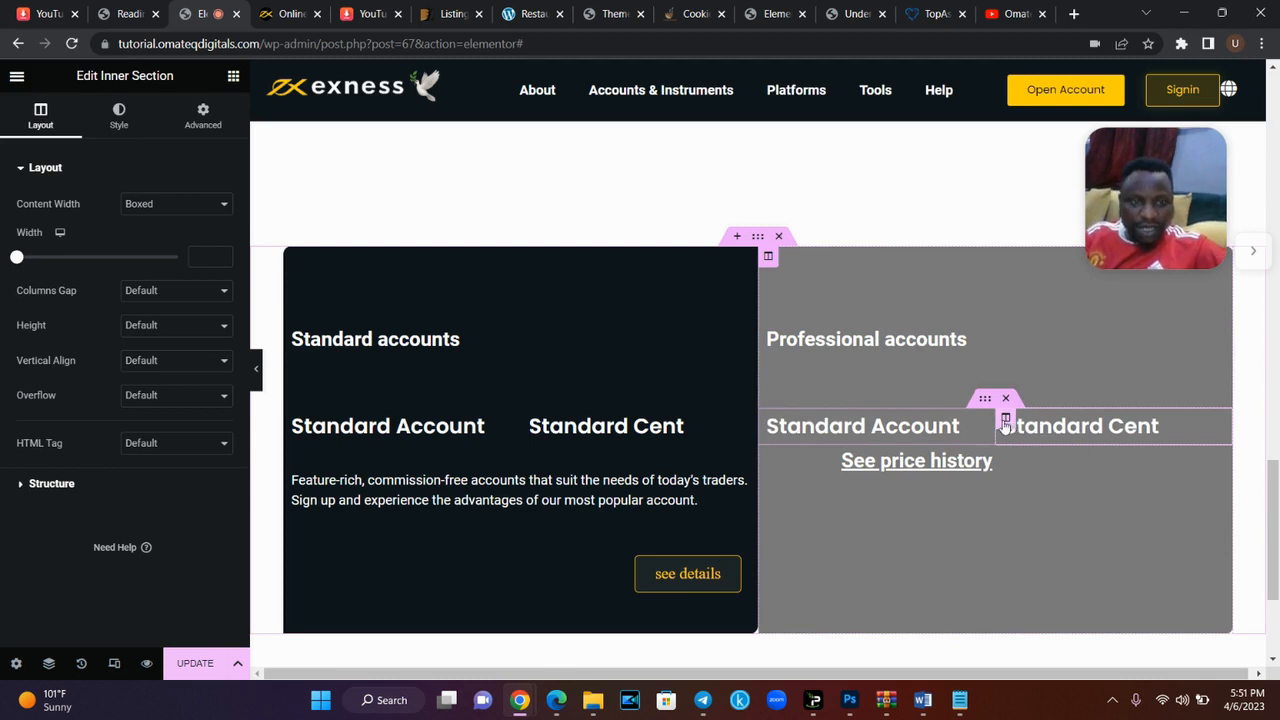
{"action": "right_click", "coordinate": [1005, 421]}
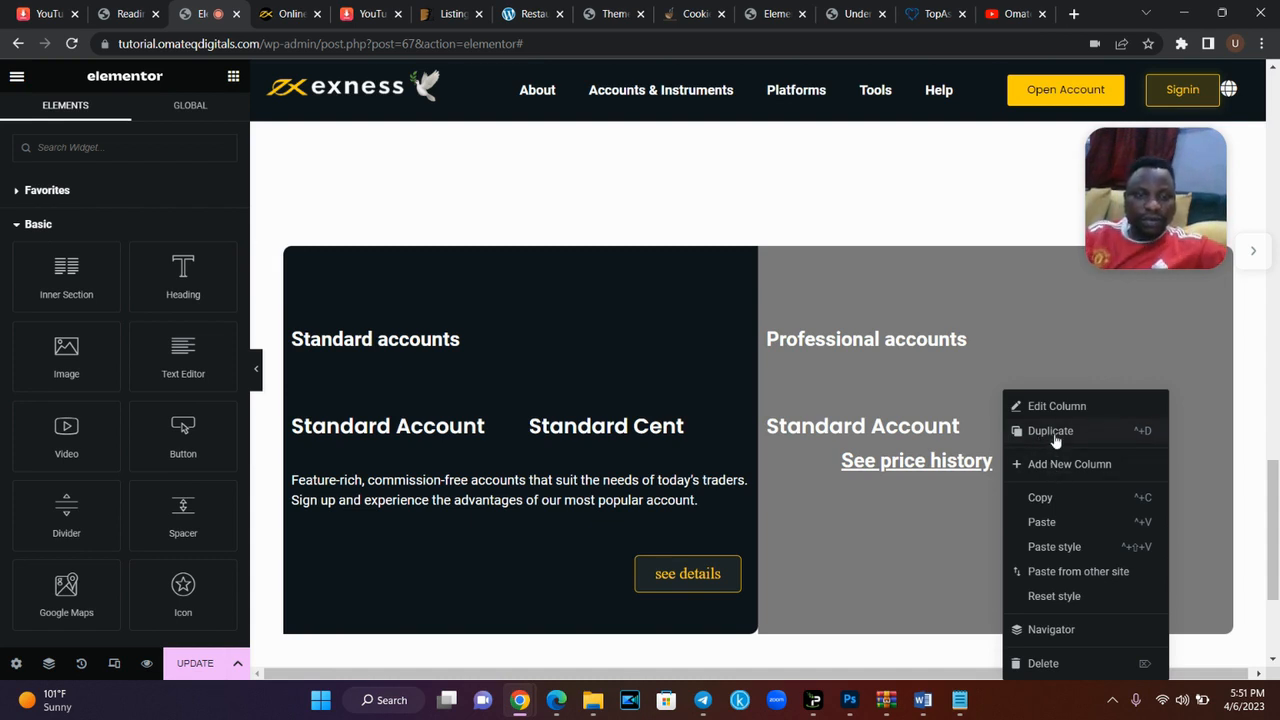
{"action": "left_click", "coordinate": [1052, 431]}
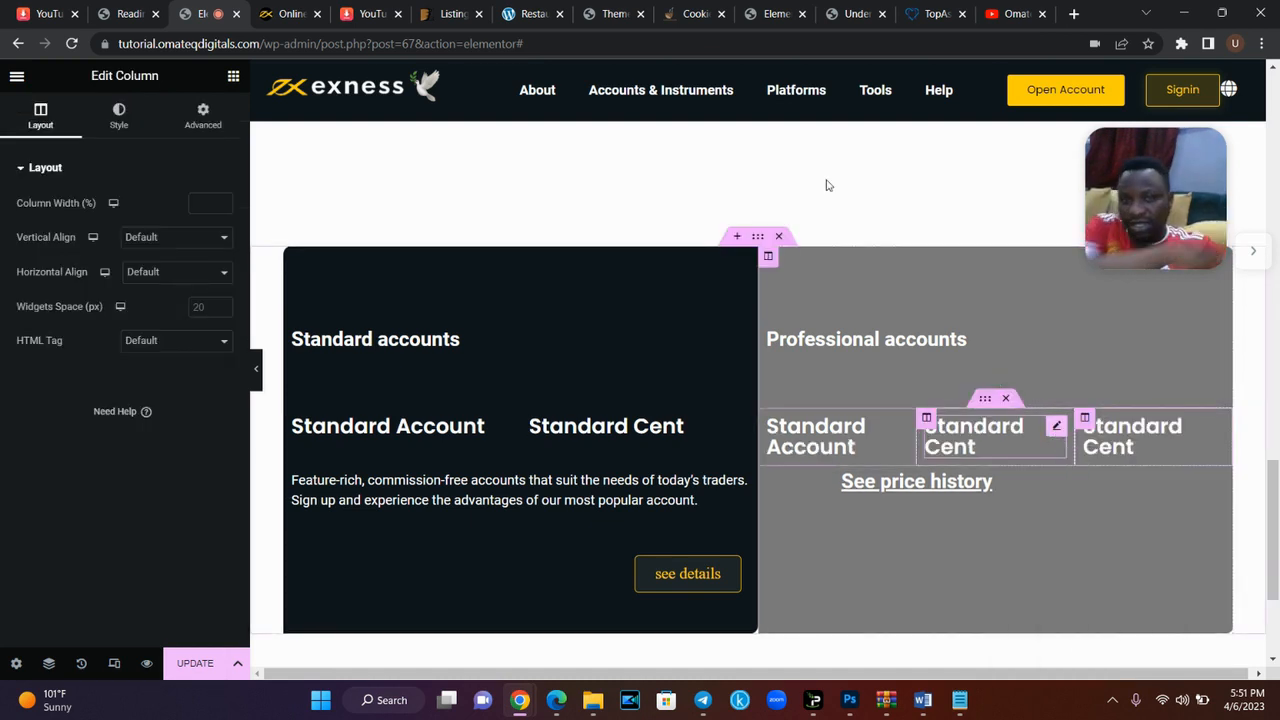
- Copy "Raw Spread" from exness.com and replace the "Standard Account" title in the grey column with it
{"action": "left_click", "coordinate": [290, 14]}
{"action": "left_click_drag", "start_coordinate": [661, 360], "coordinate": [775, 369]}
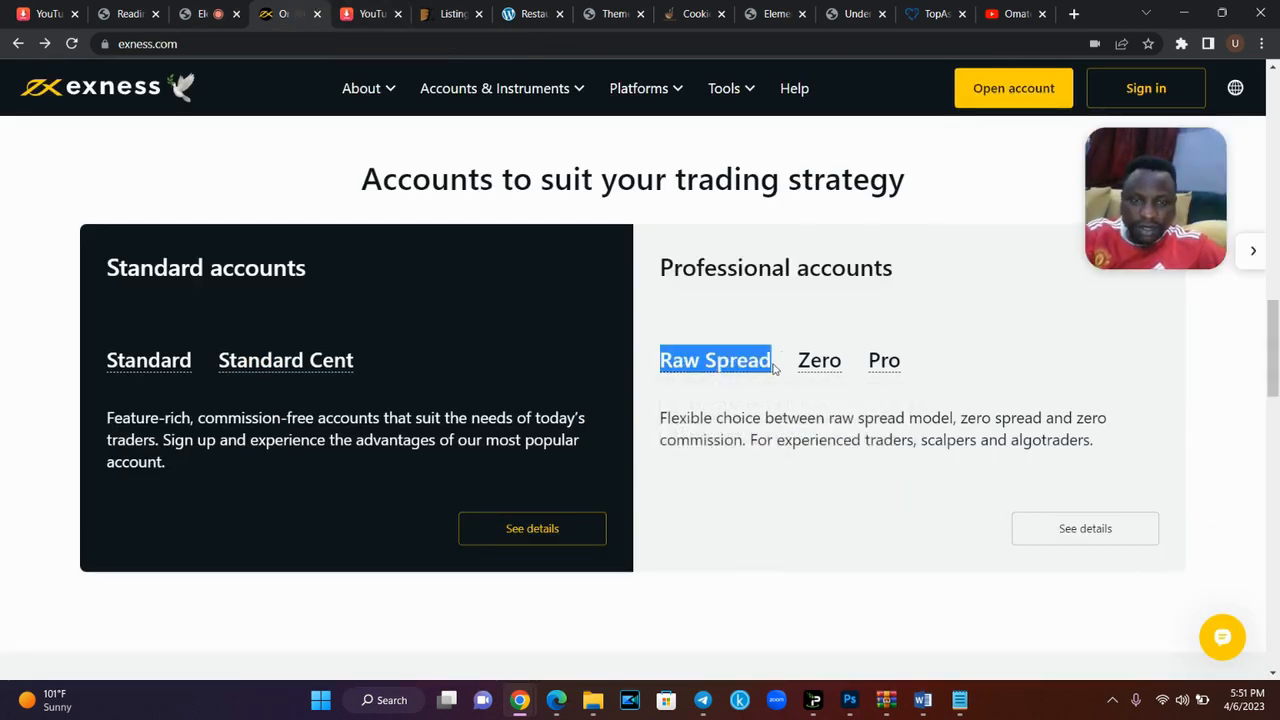
{"action": "left_click", "coordinate": [205, 14]}
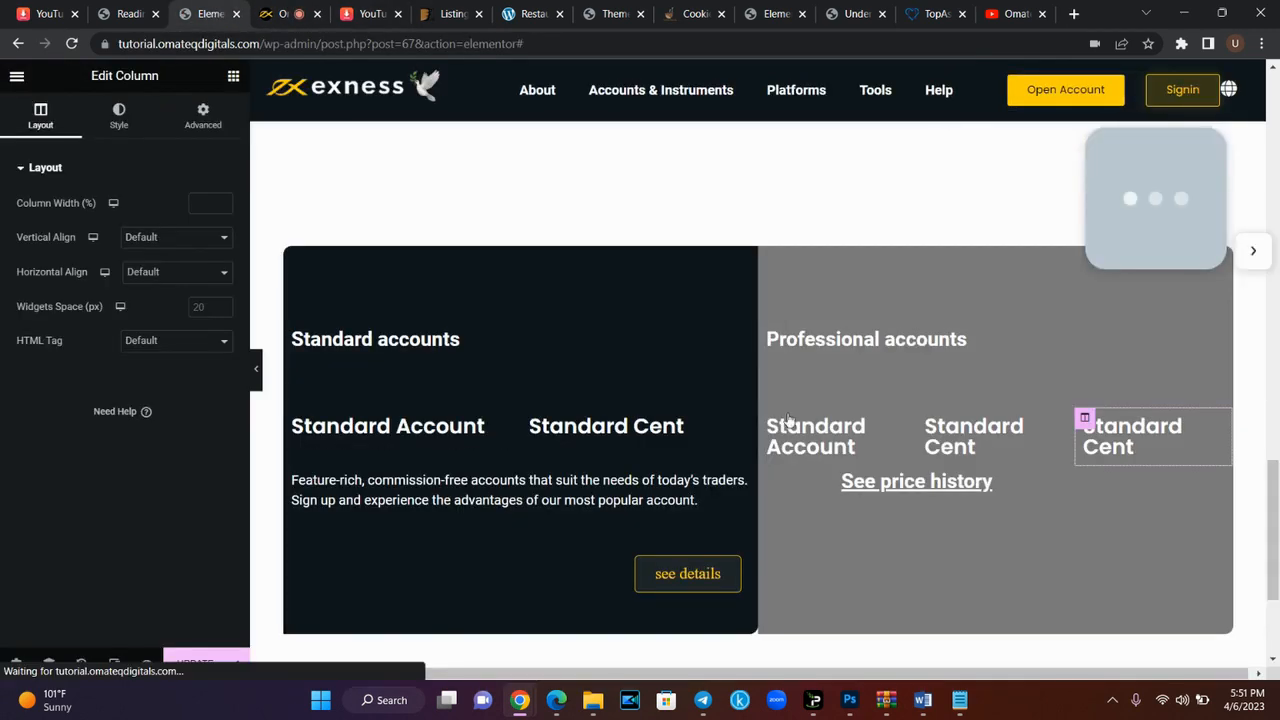
{"action": "left_click", "coordinate": [806, 424]}
{"action": "left_click", "coordinate": [119, 238]}
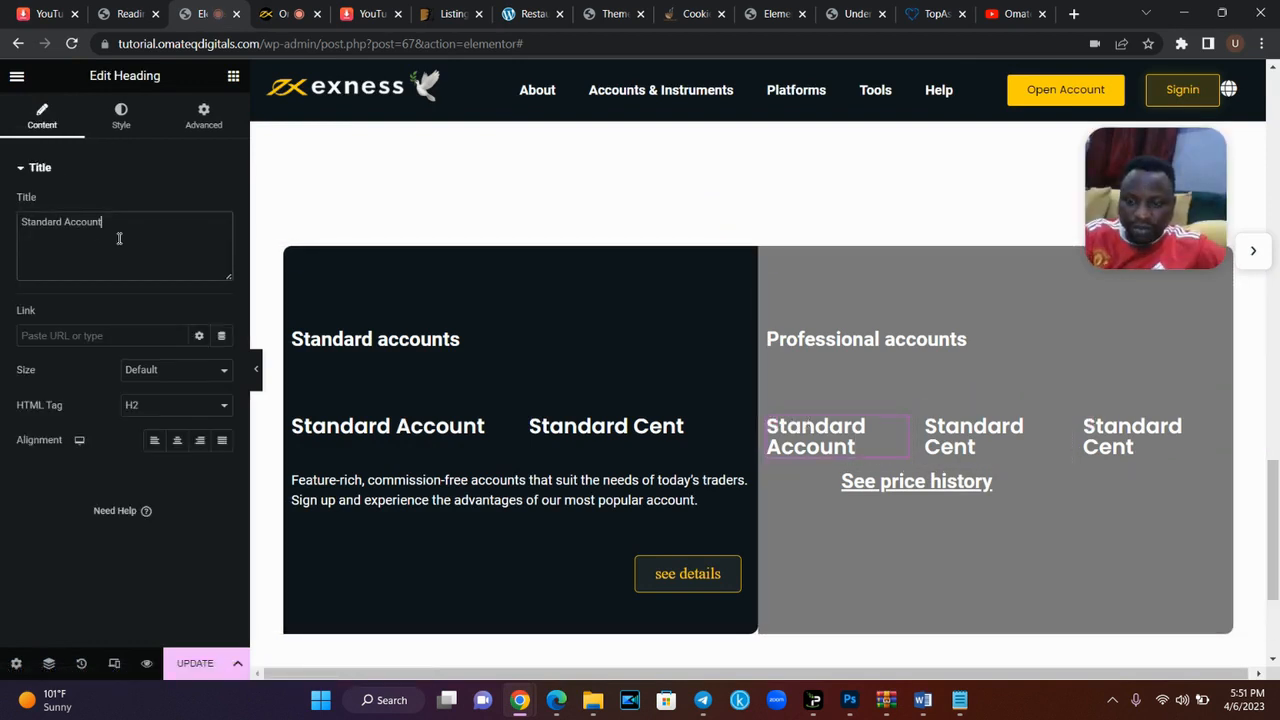
{"action": "key", "text": "ctrl+a"}
{"action": "key", "text": "ctrl+v"}
- Retitle the two "Standard Cent" headings in the grey column as "Zero" and "Pro"
{"action": "left_click", "coordinate": [976, 430]}
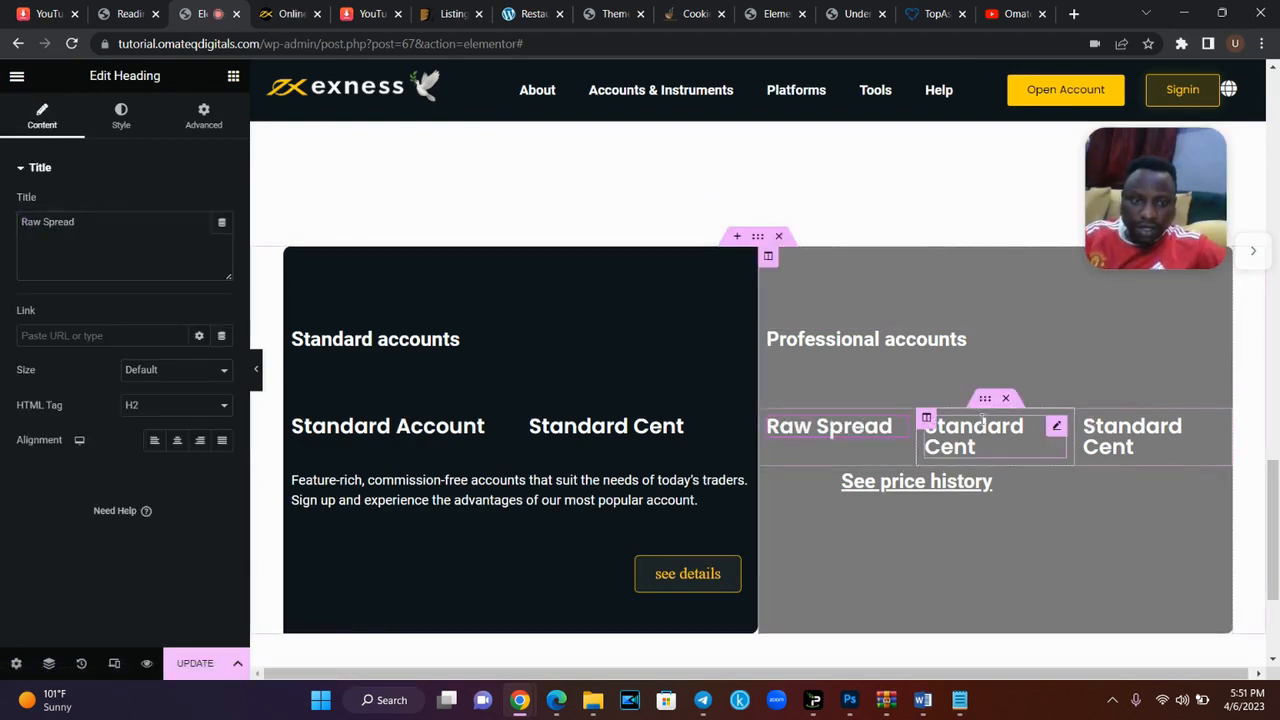
{"action": "left_click", "coordinate": [179, 225]}
{"action": "key", "text": "ctrl+a"}
{"action": "type", "text": "Z"}
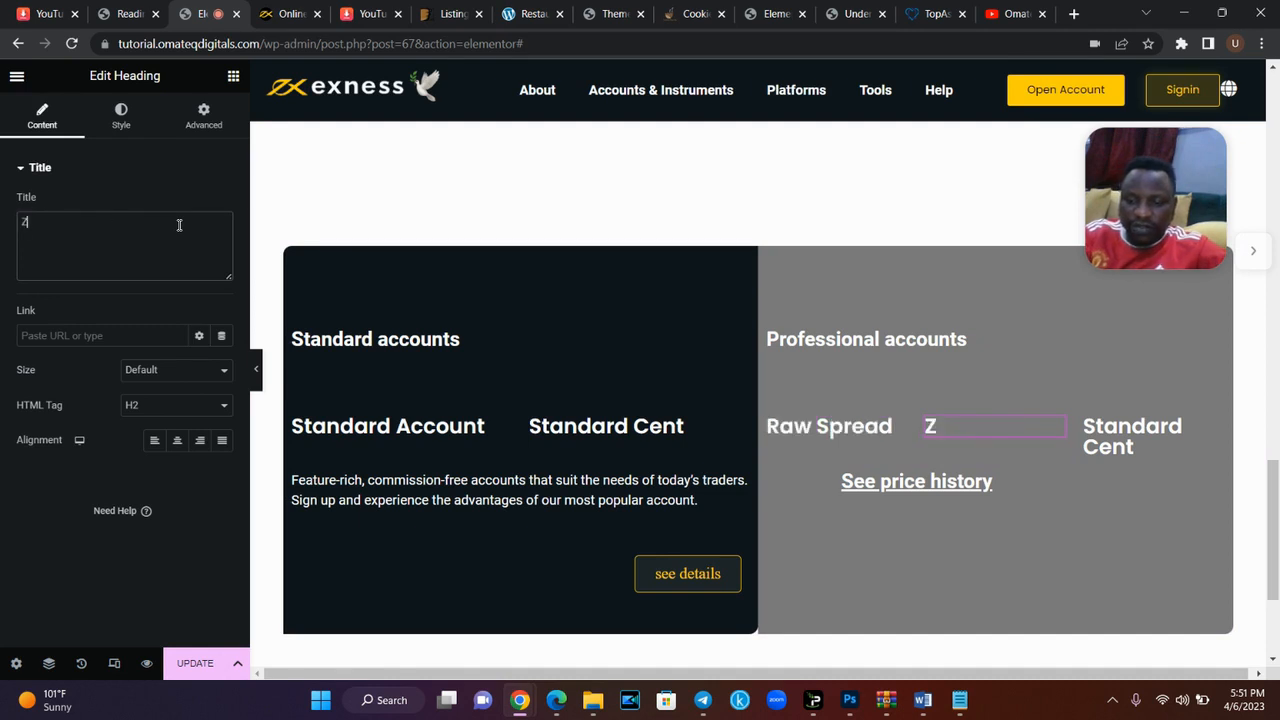
{"action": "left_click", "coordinate": [1140, 437]}
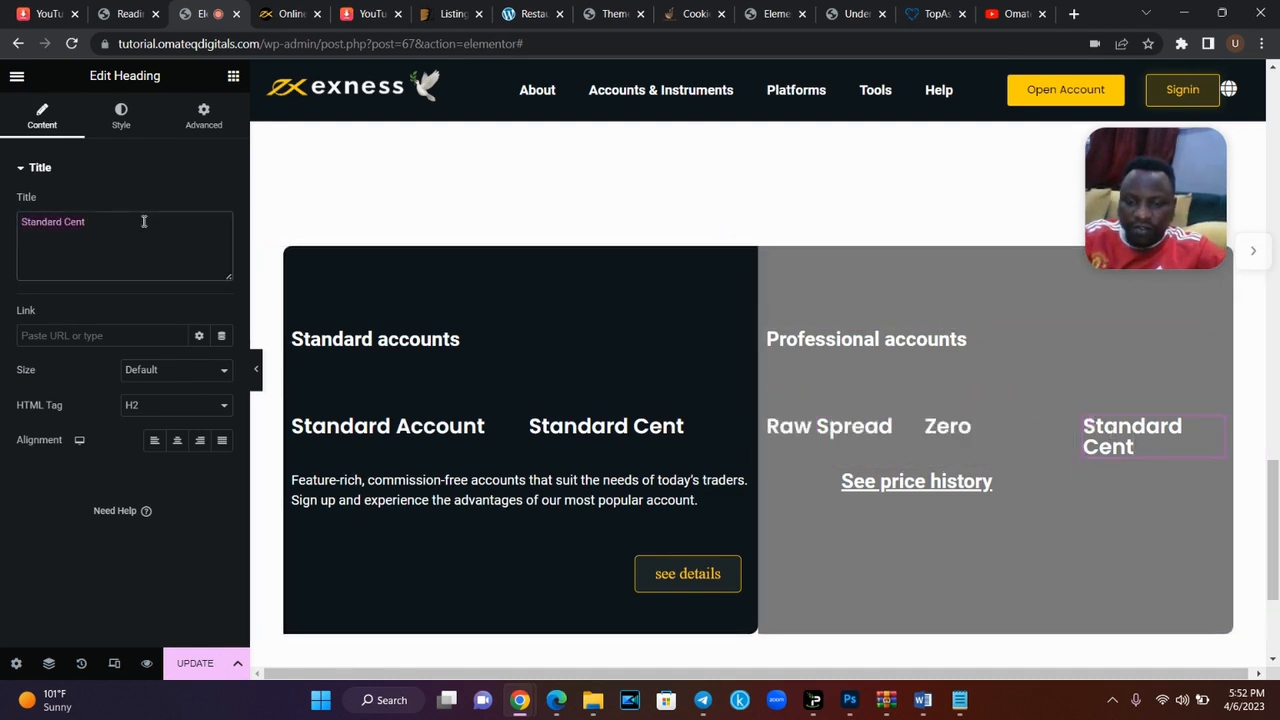
{"action": "key", "text": "ctrl+a"}
{"action": "type", "text": "Pro"}
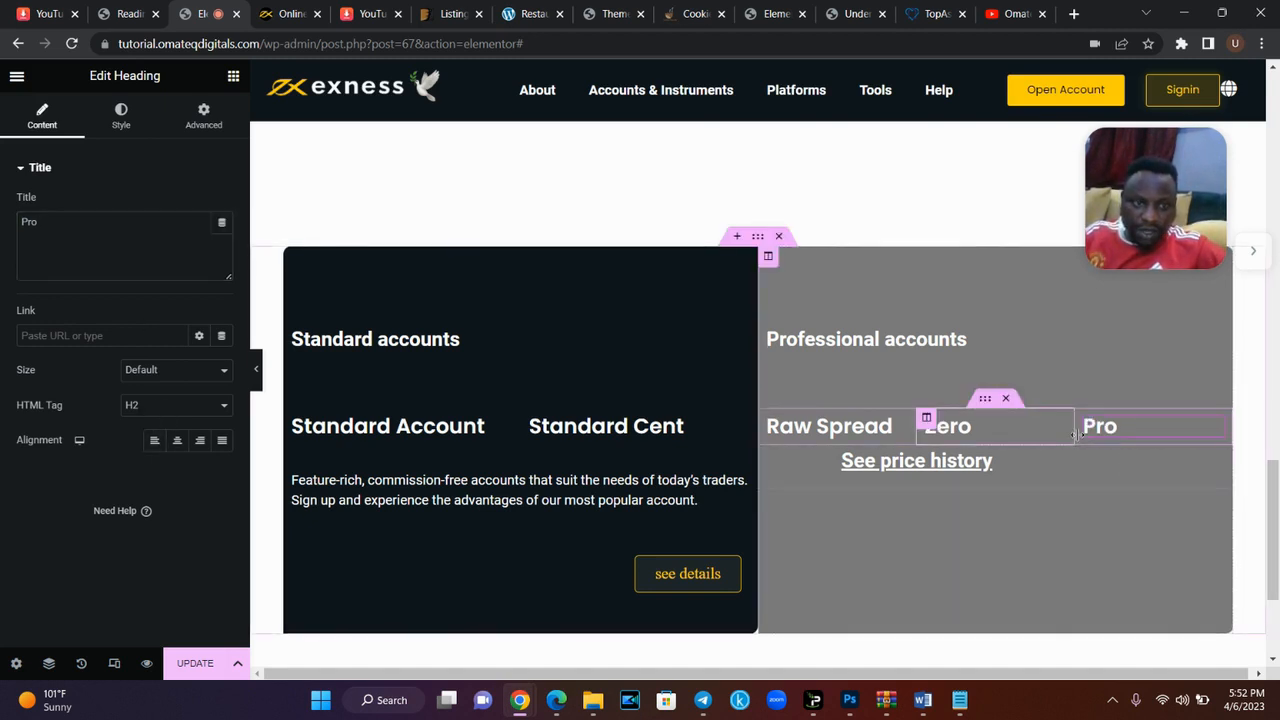
{"action": "left_click_drag", "start_coordinate": [1078, 430], "coordinate": [1021, 432]}
{"action": "key", "text": "ctrl+z"}
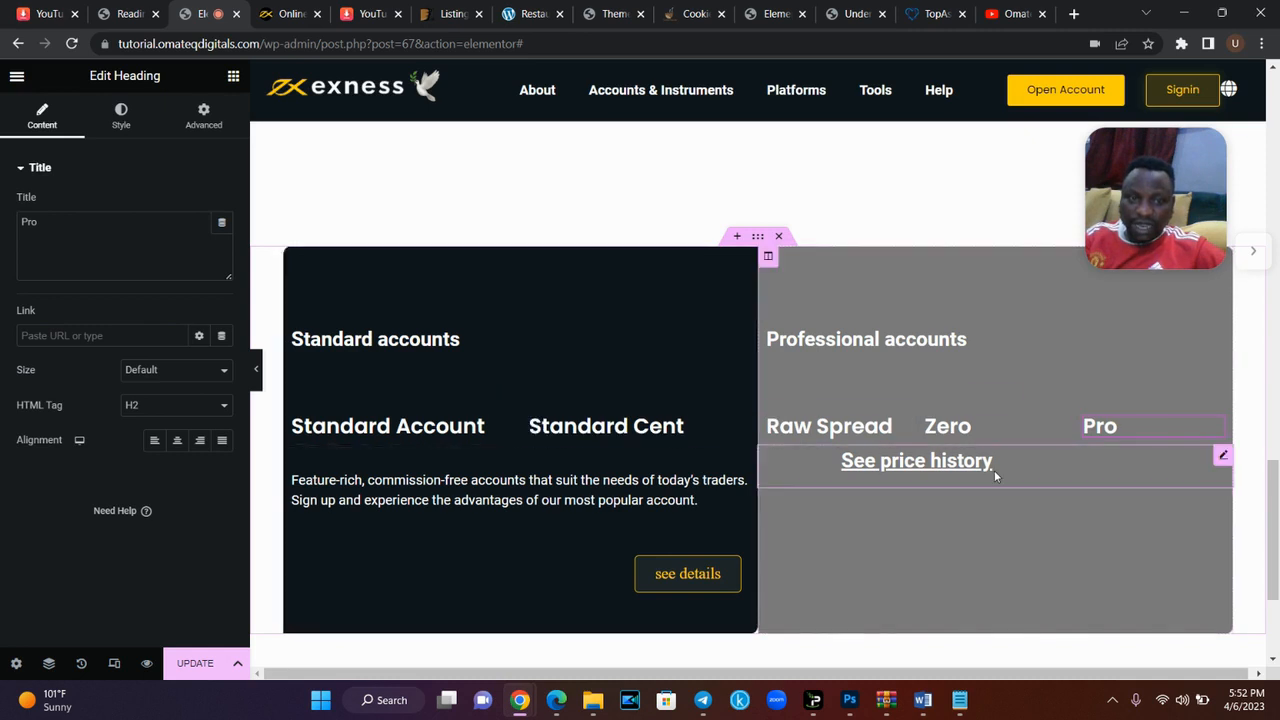
{"action": "left_click", "coordinate": [1085, 419]}
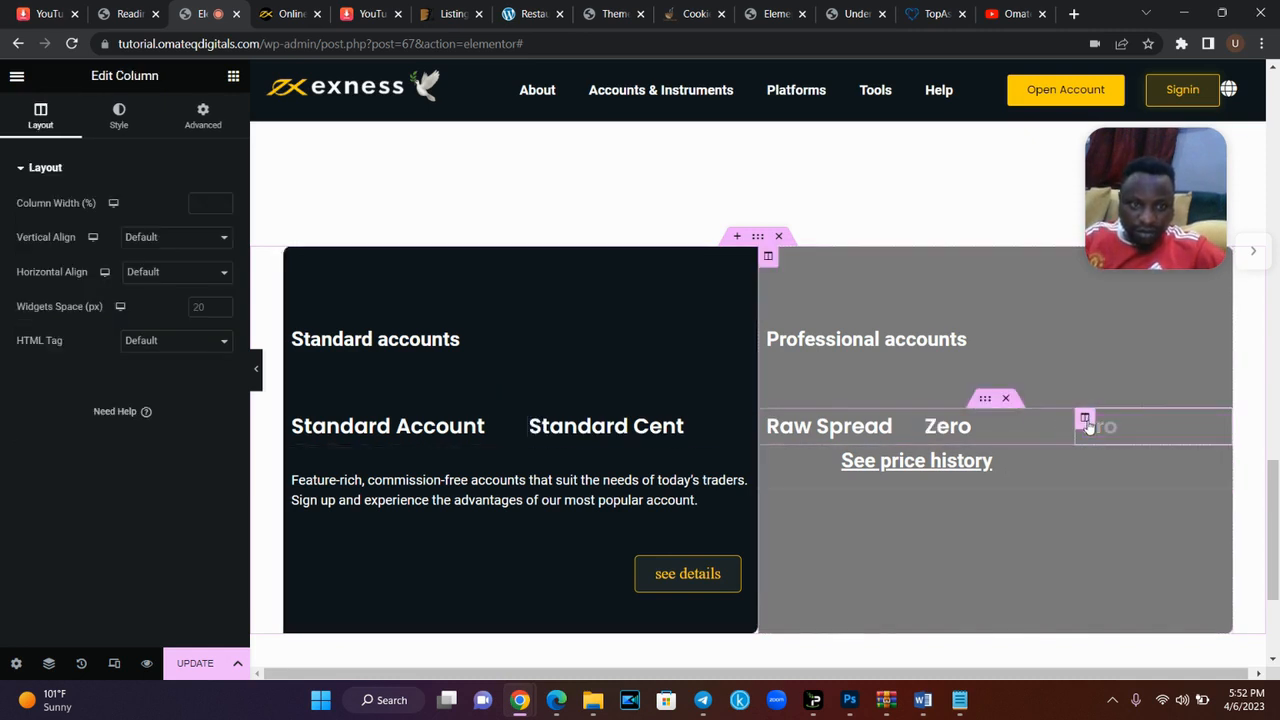
{"action": "left_click", "coordinate": [196, 118]}
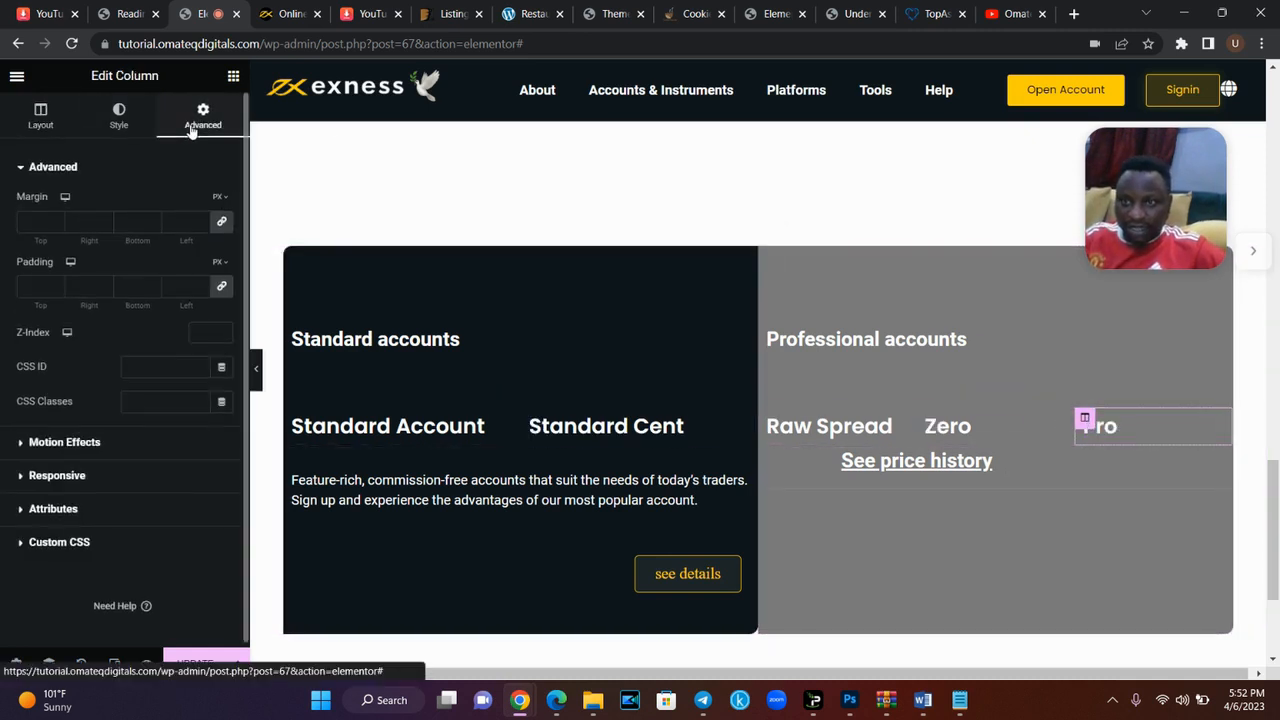
{"action": "left_click", "coordinate": [80, 168]}
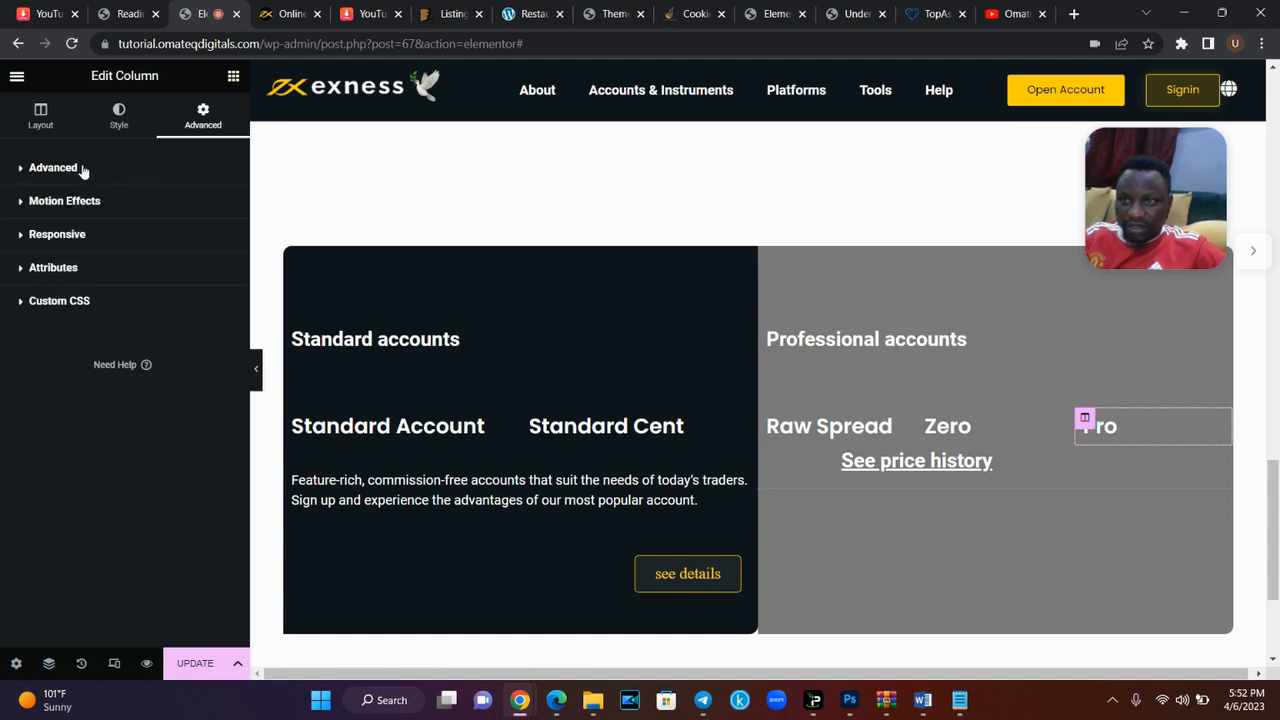
{"action": "left_click", "coordinate": [83, 169]}
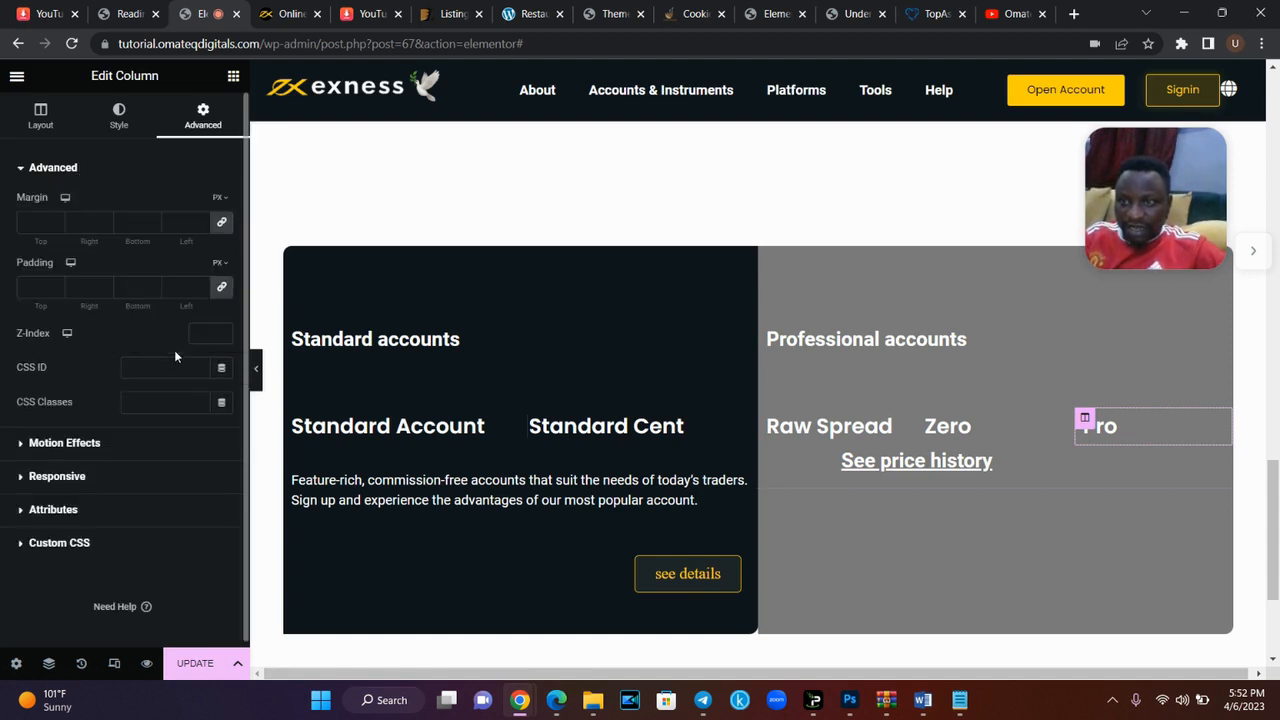
- Set the "Pro" heading's position to Absolute with a horizontal offset of -103 px, bringing it close to "Zero"
{"action": "left_click", "coordinate": [1214, 427]}
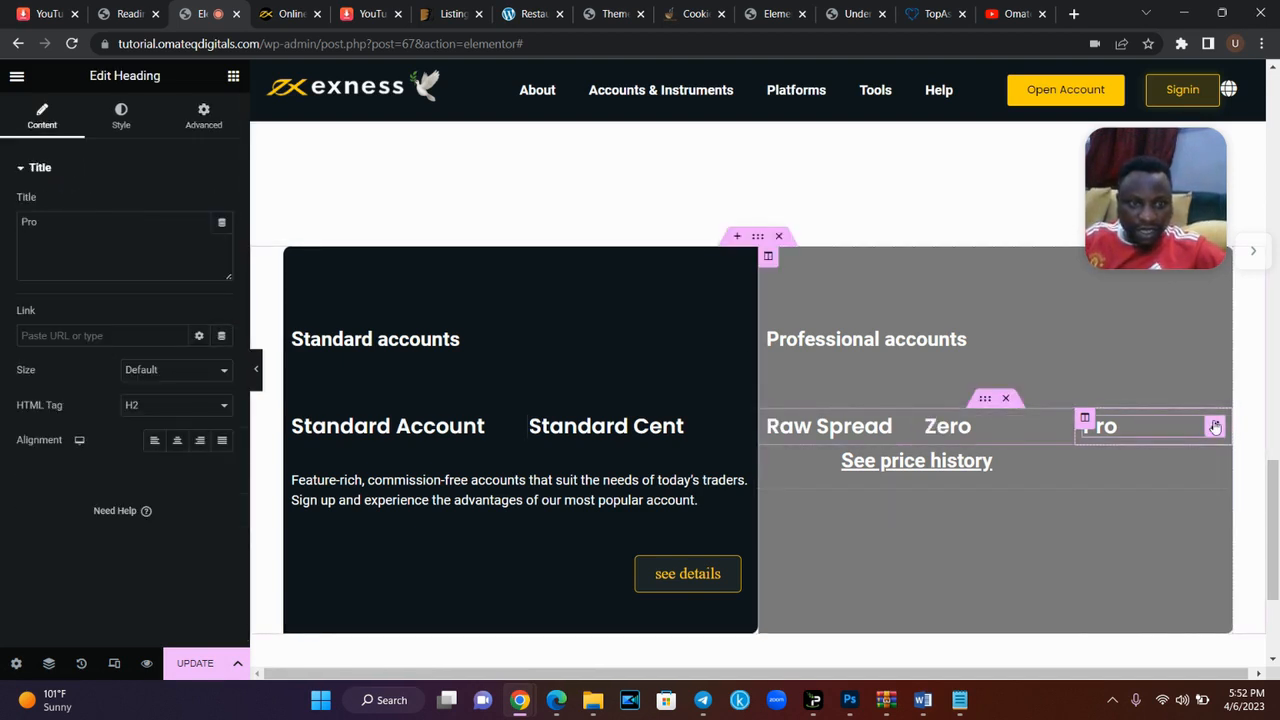
{"action": "left_click", "coordinate": [204, 134]}
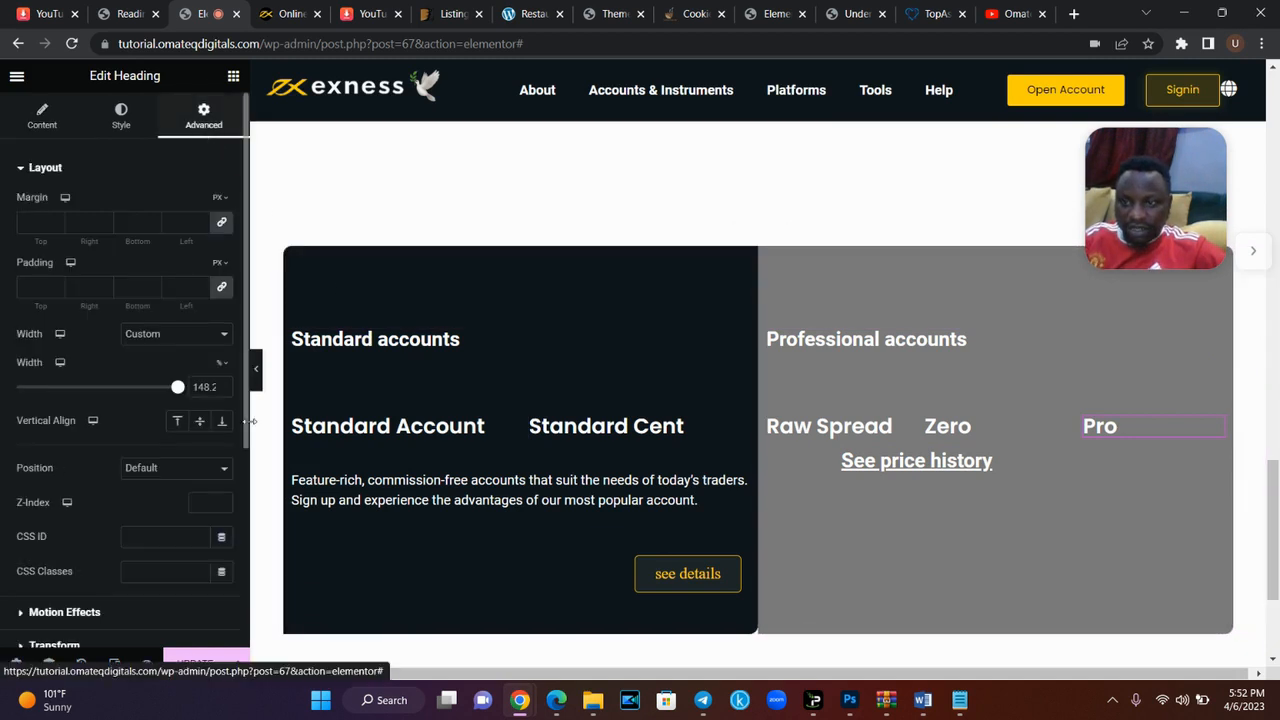
{"action": "left_click", "coordinate": [190, 472]}
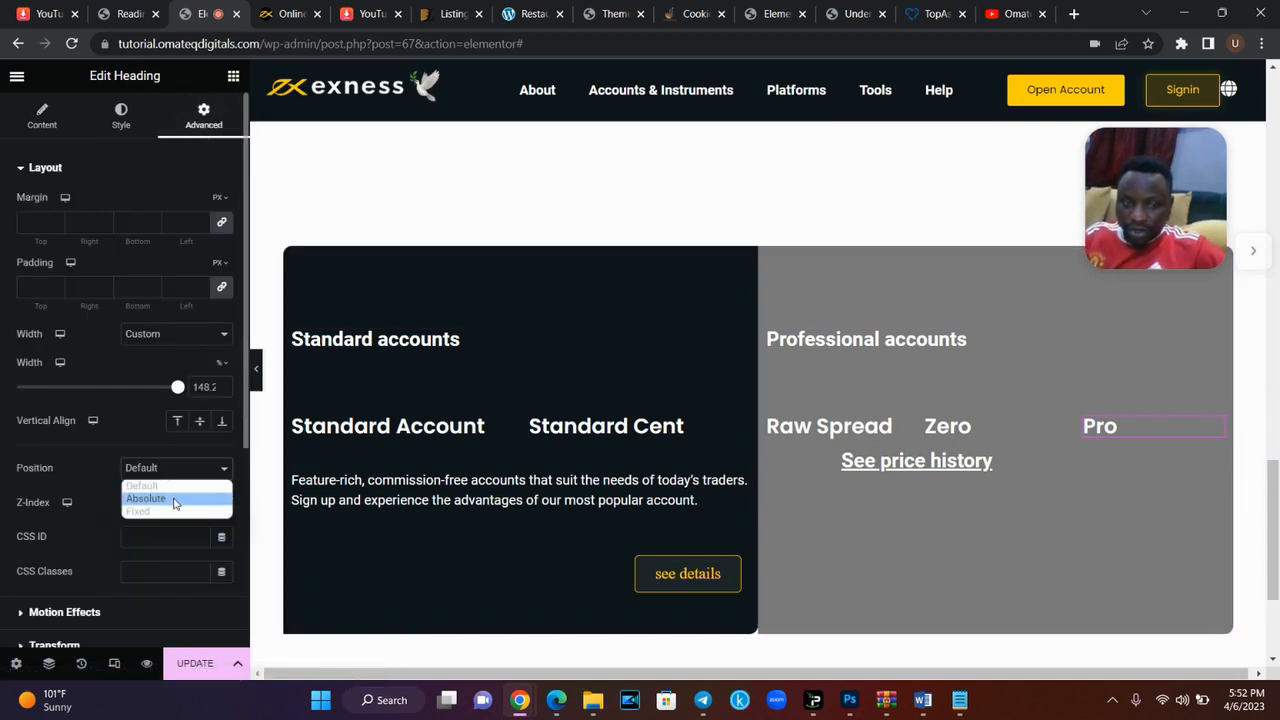
{"action": "left_click", "coordinate": [173, 498]}
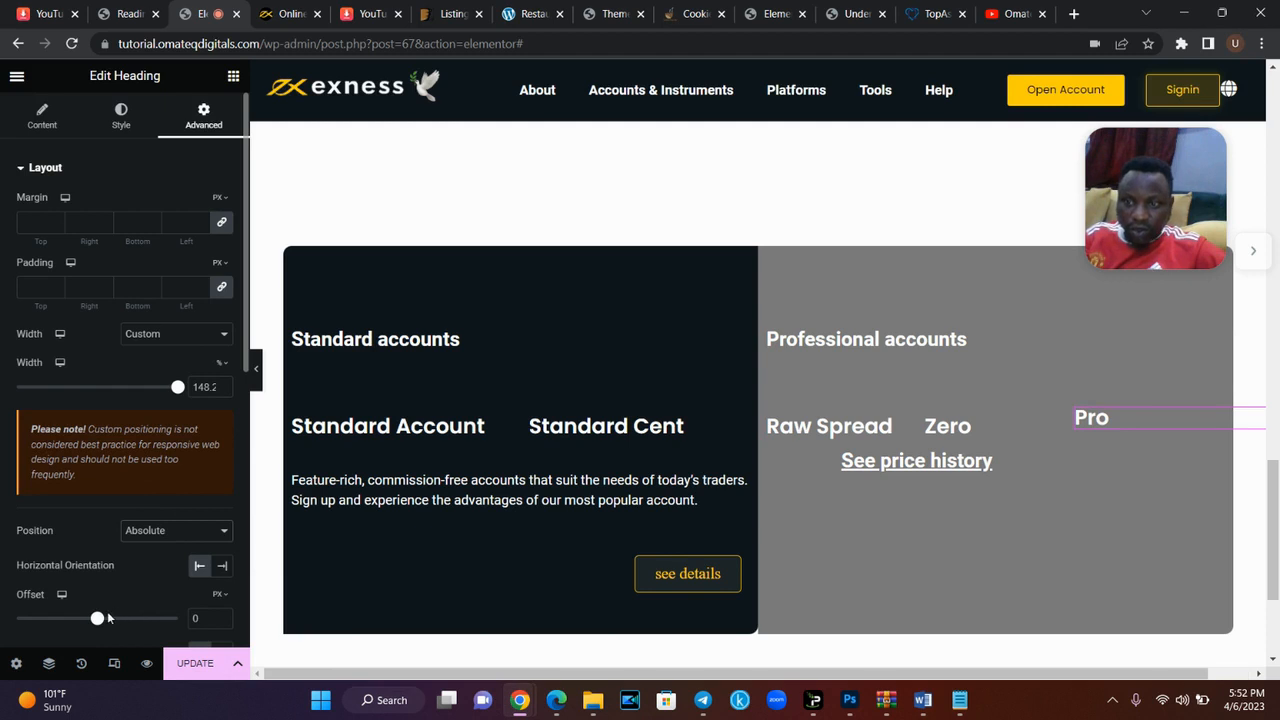
{"action": "left_click_drag", "start_coordinate": [99, 624], "coordinate": [90, 624]}
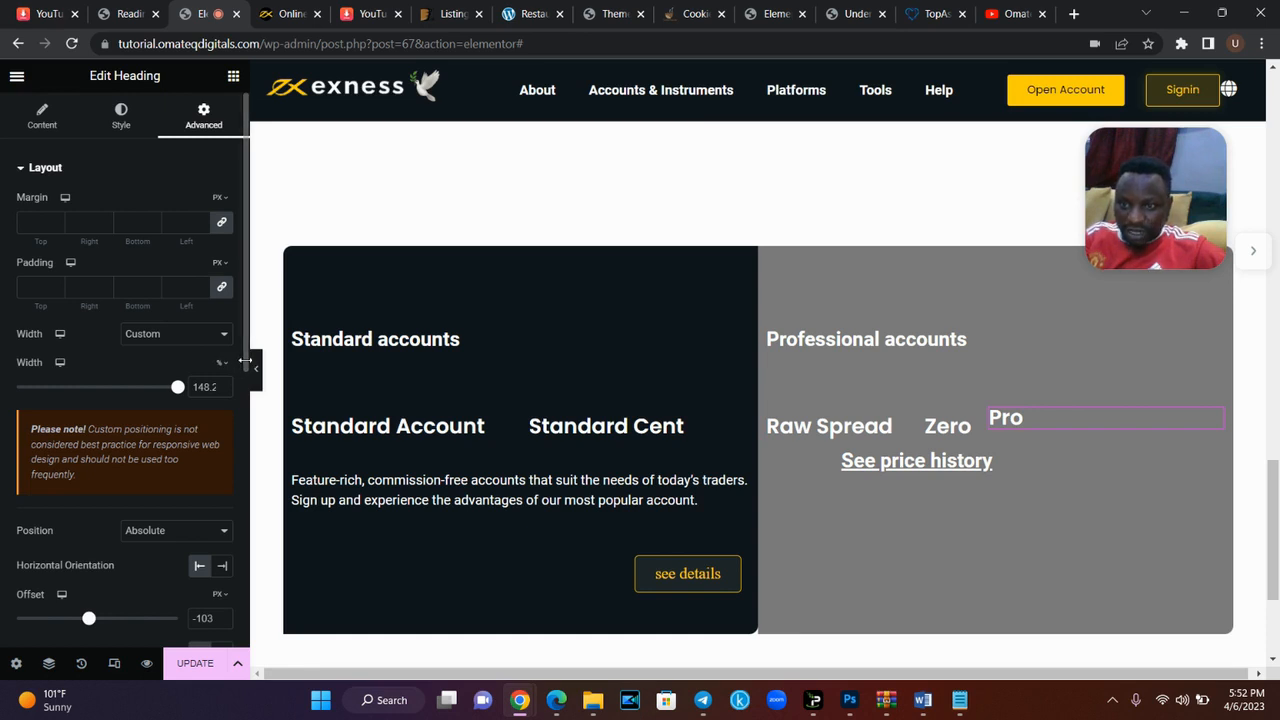
- Set the "Pro" heading's vertical offset to 10 px to line it up with "Zero"
{"action": "scroll", "coordinate": [246, 375], "scroll_direction": "down", "scroll_amount": 5}
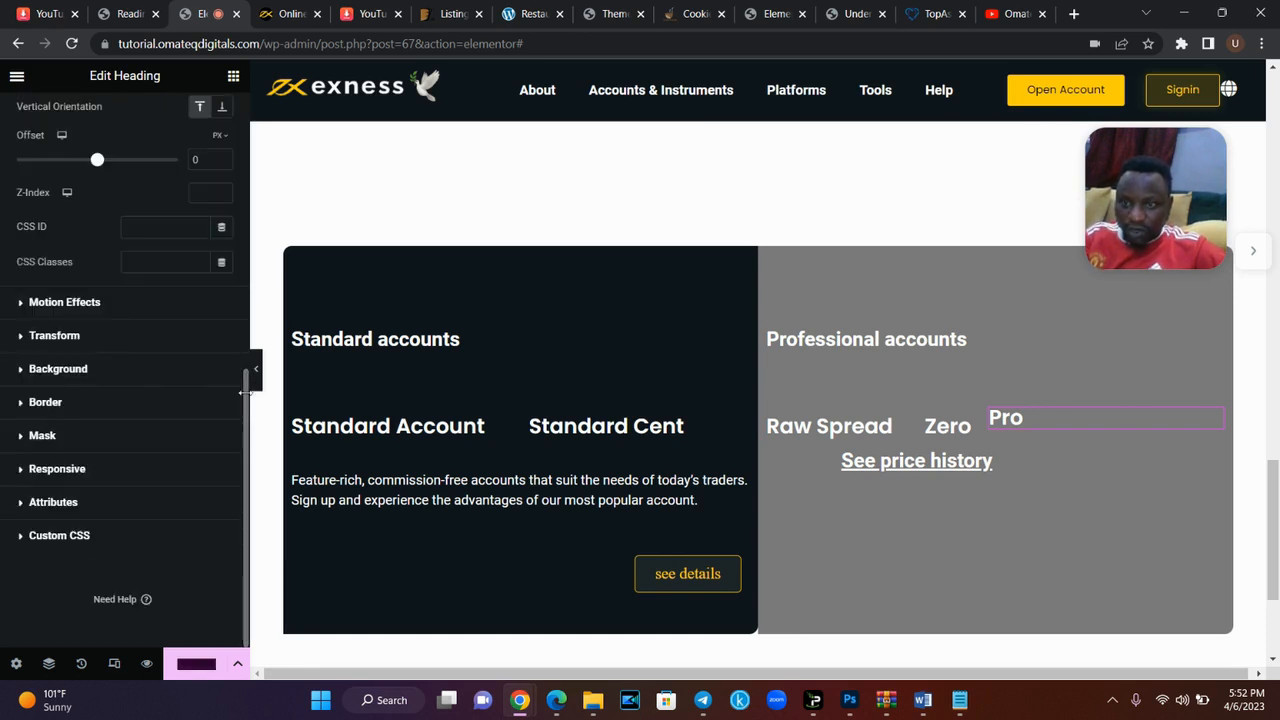
{"action": "left_click_drag", "start_coordinate": [246, 398], "coordinate": [246, 323]}
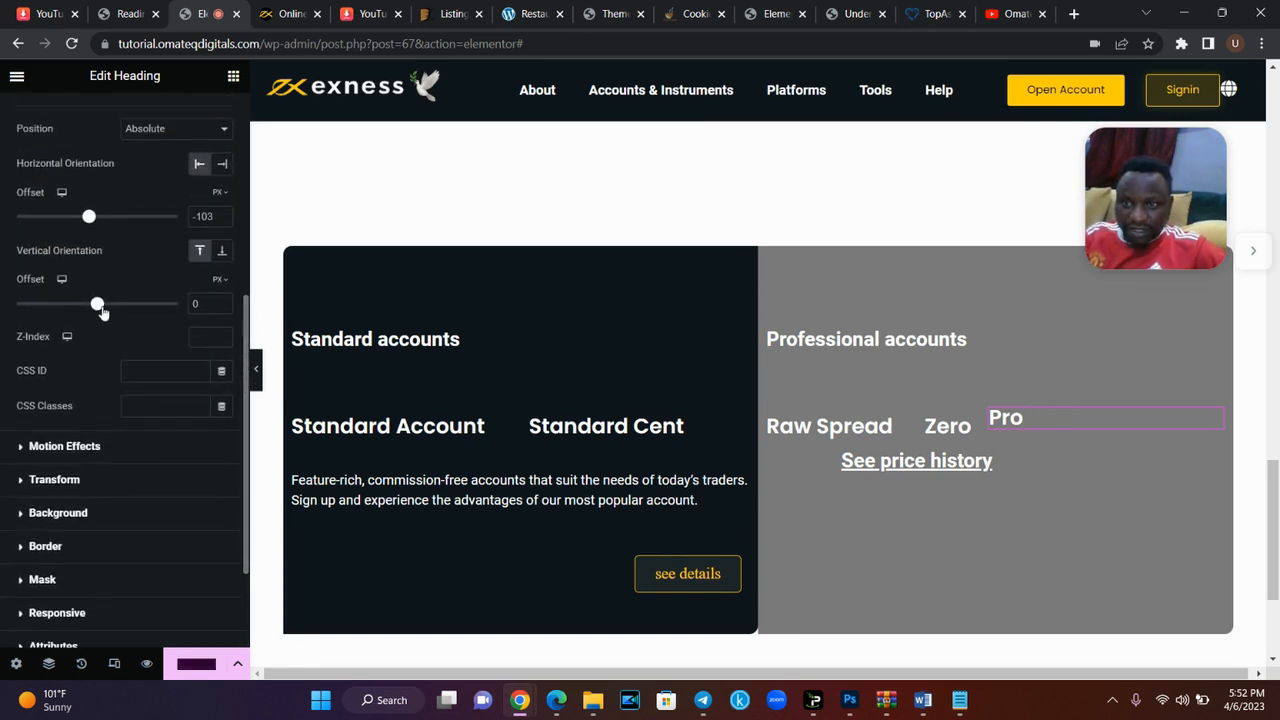
{"action": "left_click_drag", "start_coordinate": [98, 310], "coordinate": [102, 314]}
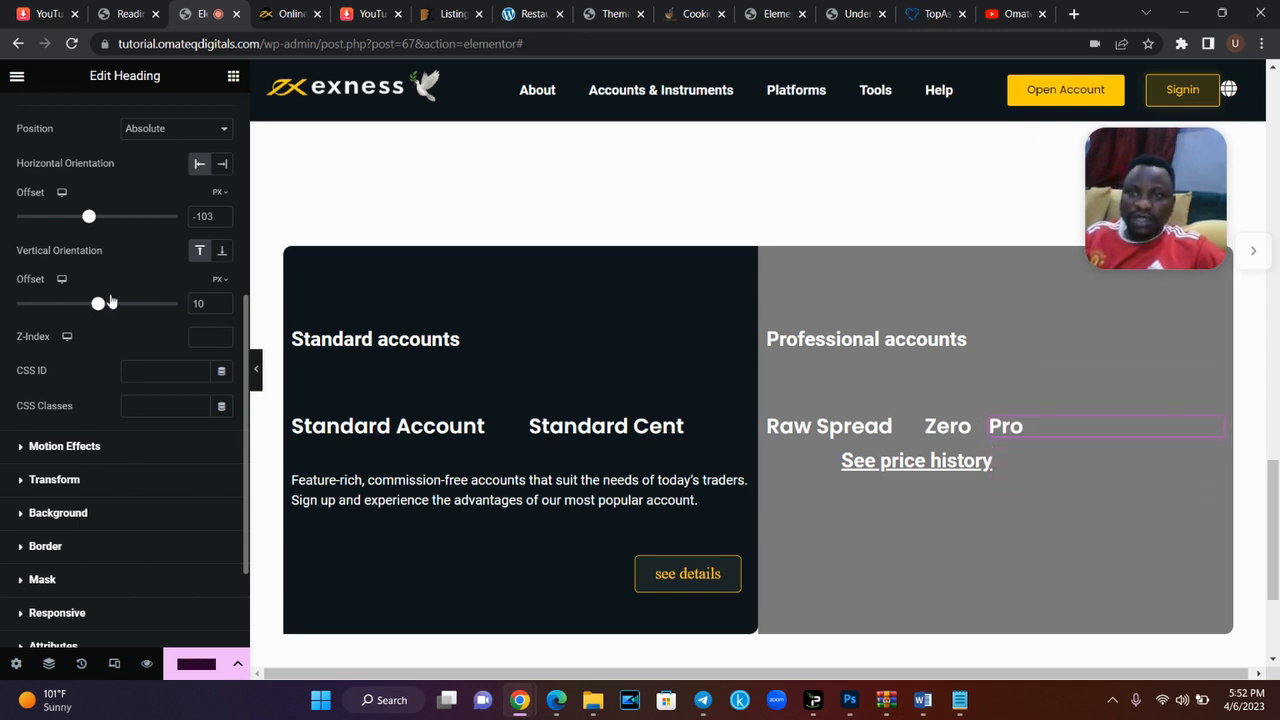
- Match the Professional accounts column to the card on exness.com by setting its background colour to light grey, about #E1E1E1
{"action": "left_click", "coordinate": [270, 10]}
{"action": "left_click", "coordinate": [201, 8]}
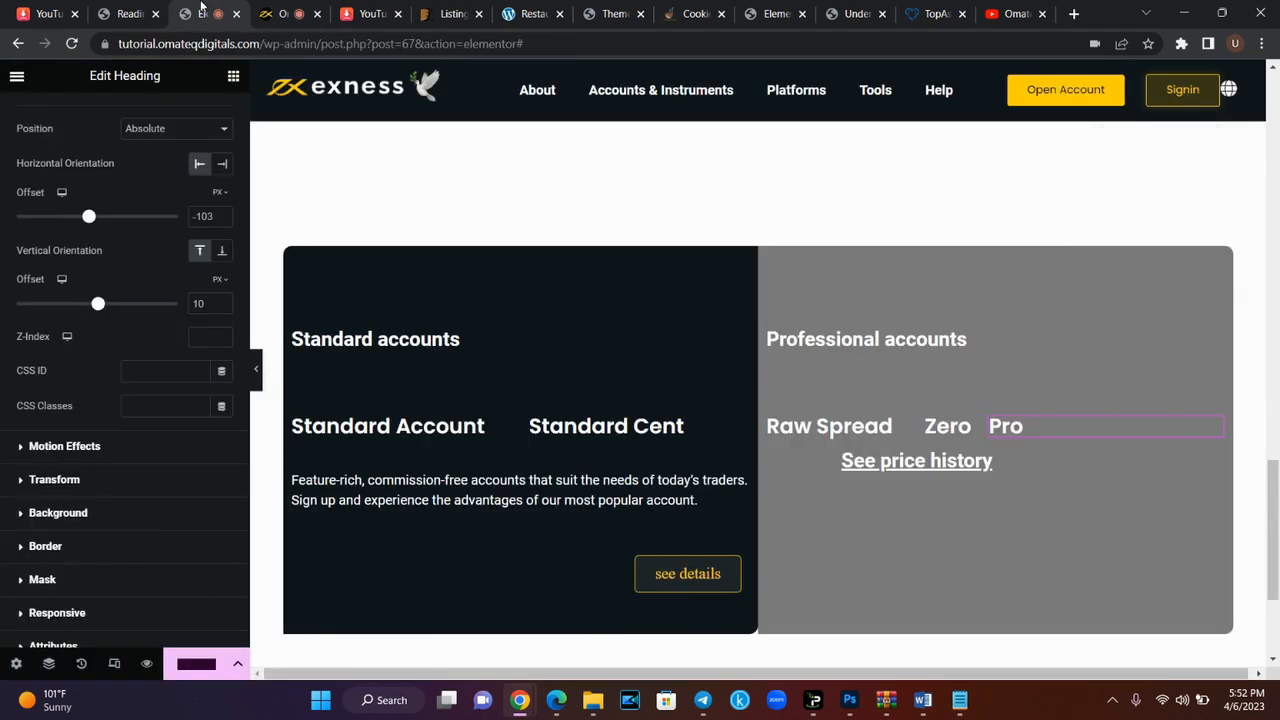
{"action": "left_click", "coordinate": [300, 10]}
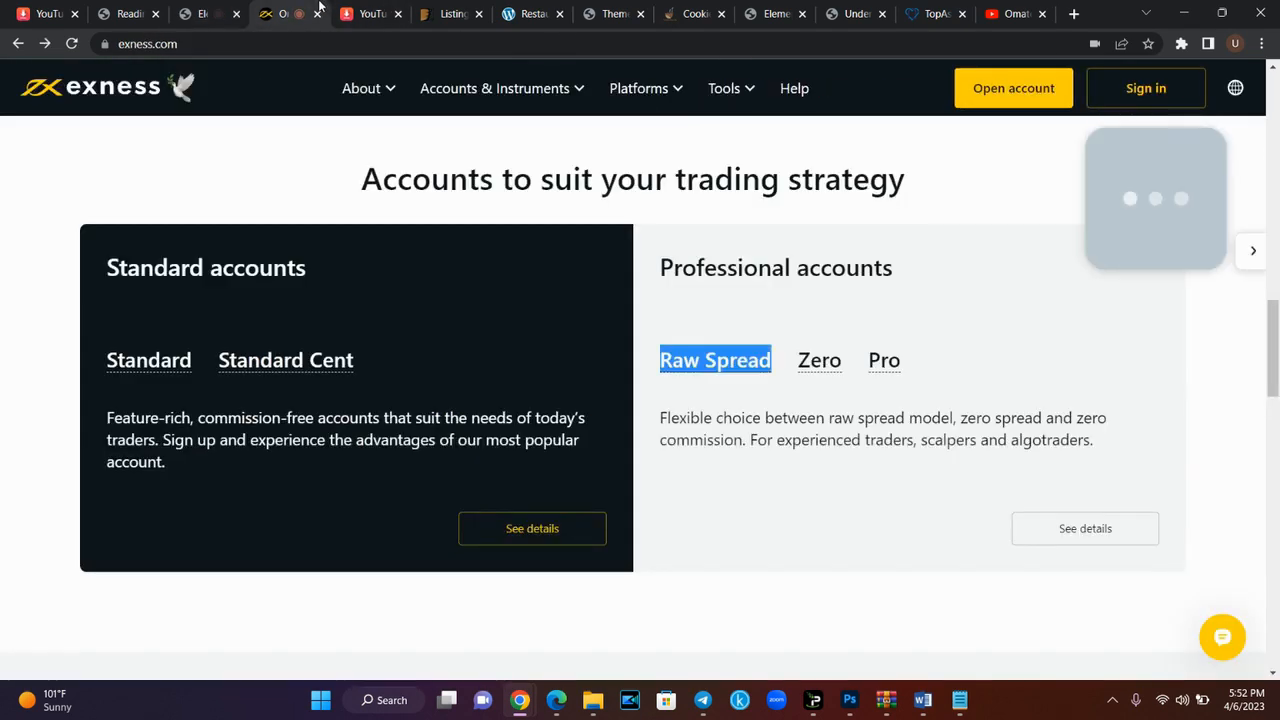
{"action": "left_click", "coordinate": [211, 8]}
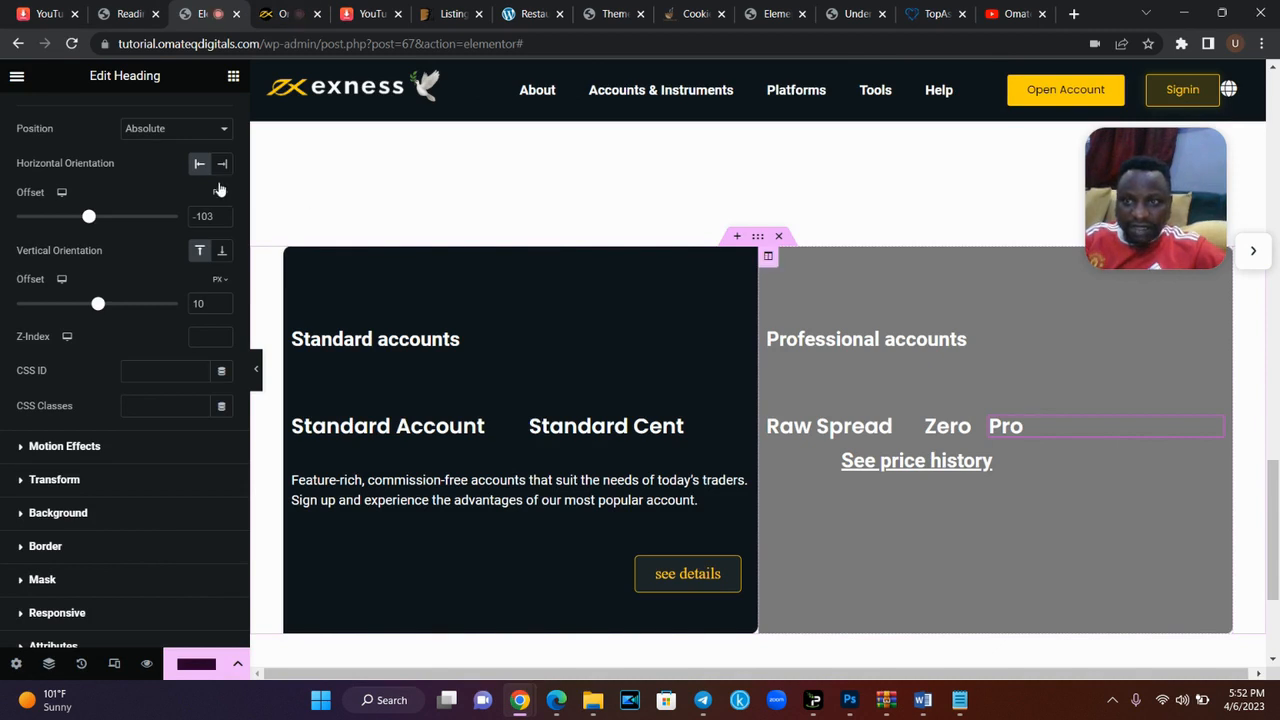
{"action": "left_click", "coordinate": [768, 257]}
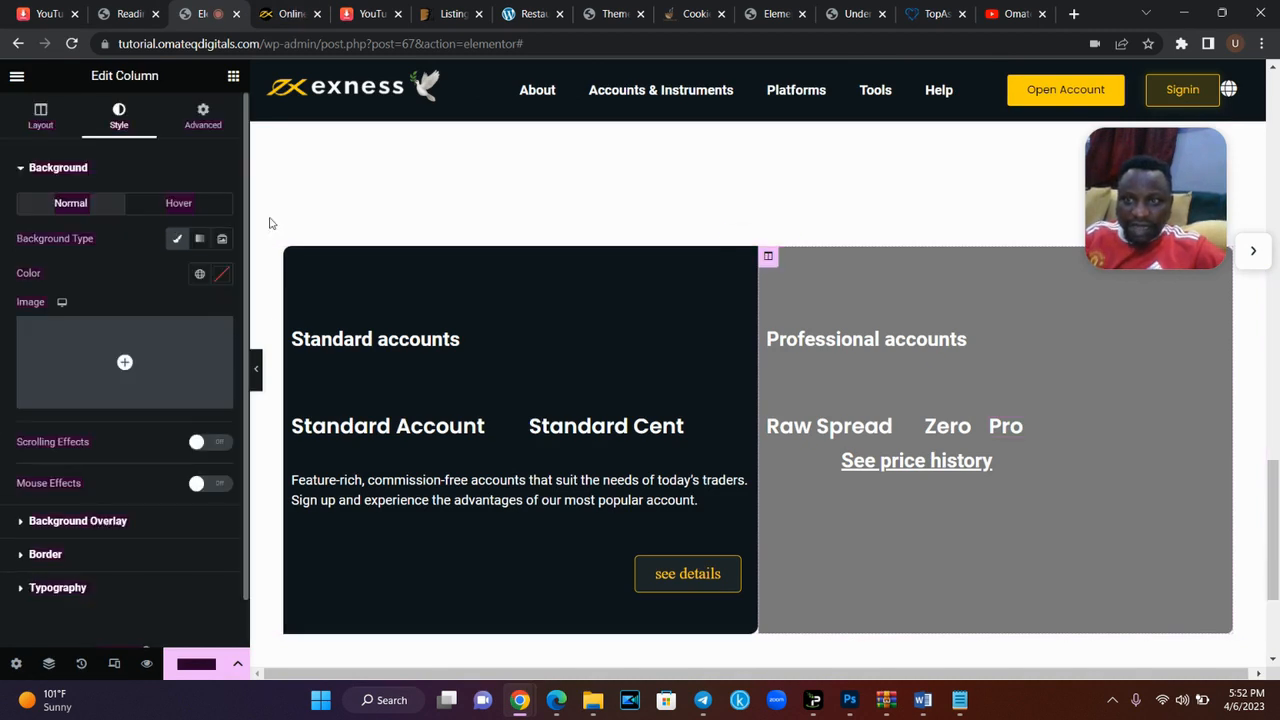
{"action": "left_click", "coordinate": [221, 274]}
{"action": "left_click_drag", "start_coordinate": [36, 381], "coordinate": [34, 346]}
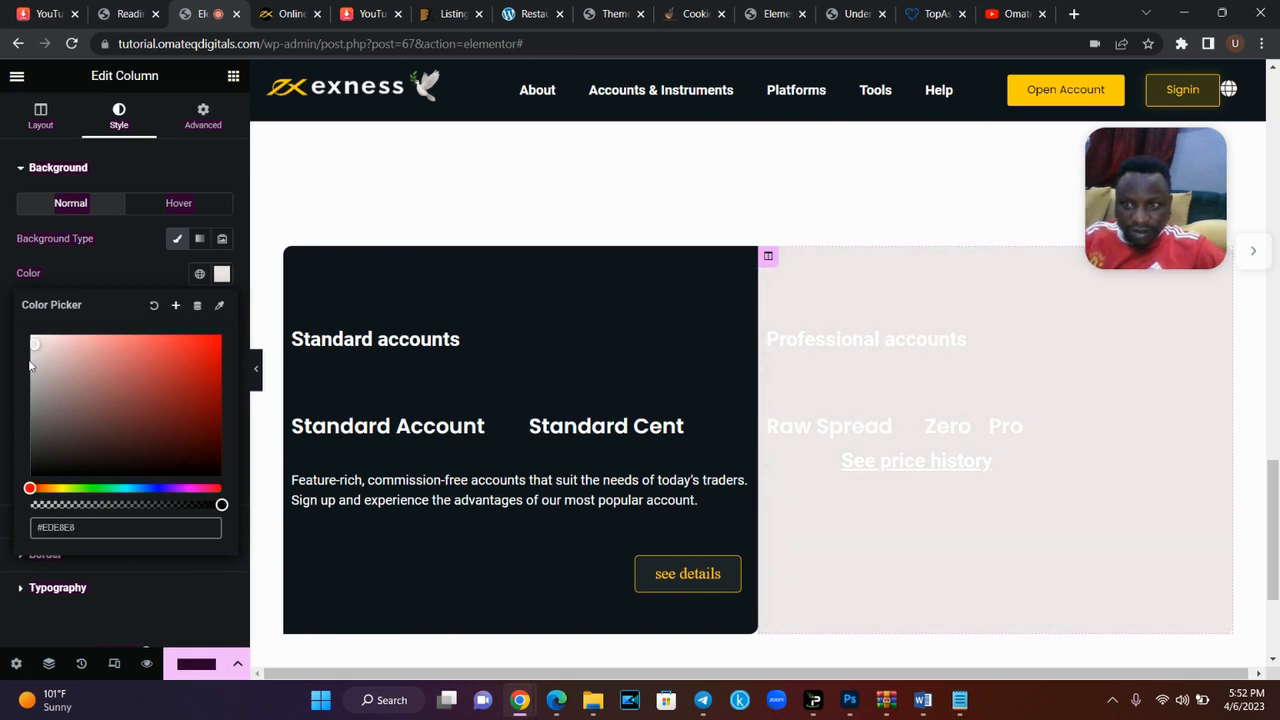
{"action": "left_click_drag", "start_coordinate": [30, 372], "coordinate": [30, 352]}
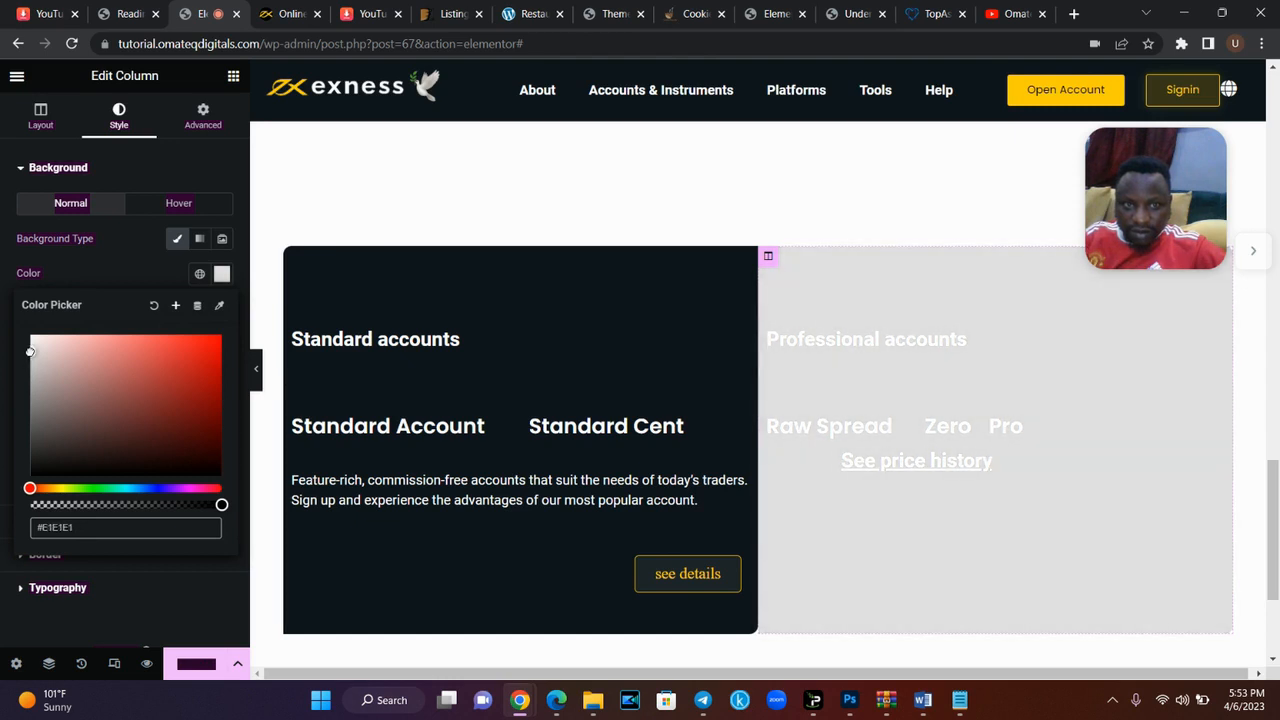
- Set the text colour of the "Professional accounts", "Raw Spread", "Zero" and "Pro" headings to black (#000000)
{"action": "left_click", "coordinate": [930, 350]}
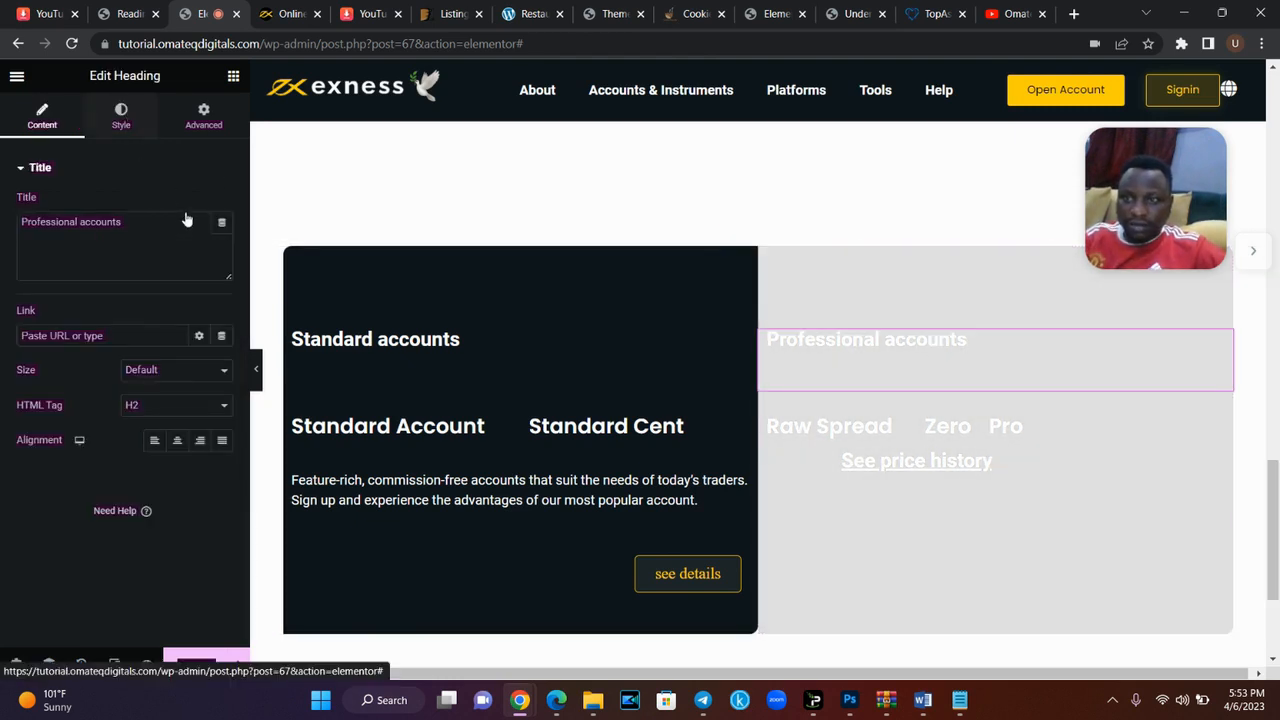
{"action": "left_click", "coordinate": [121, 117]}
{"action": "left_click", "coordinate": [221, 210]}
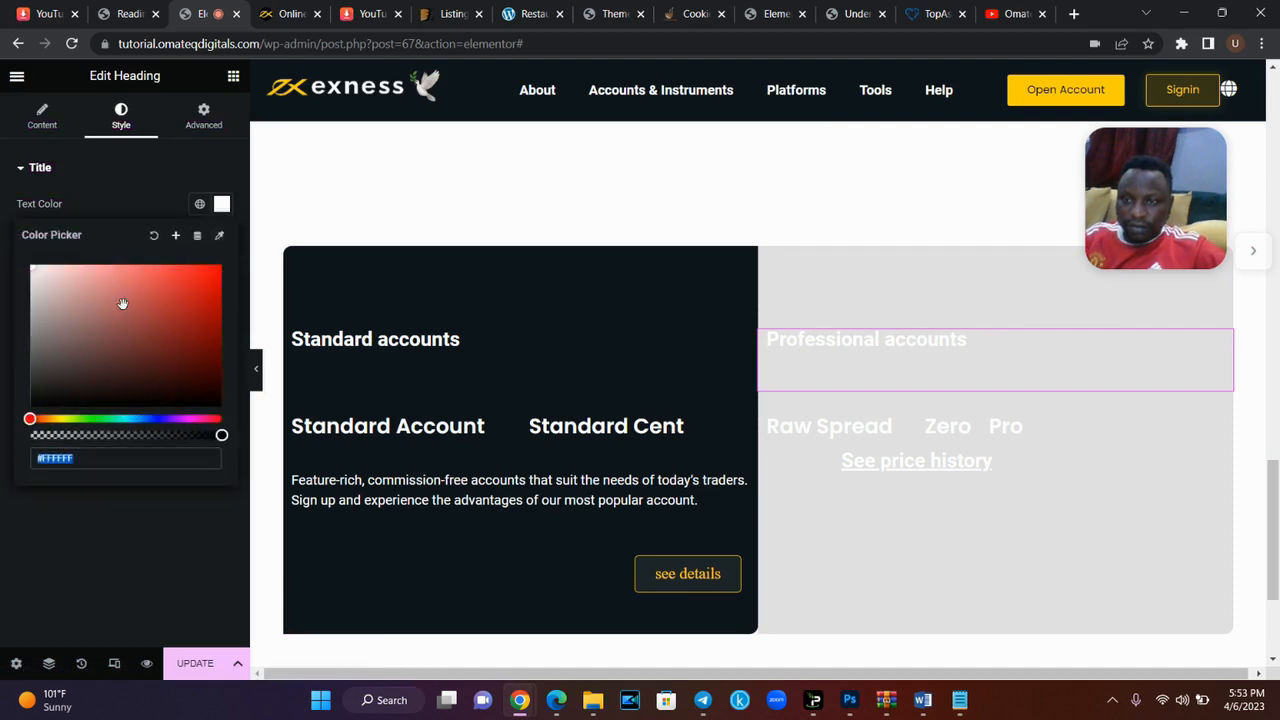
{"action": "left_click_drag", "start_coordinate": [12, 427], "coordinate": [11, 443]}
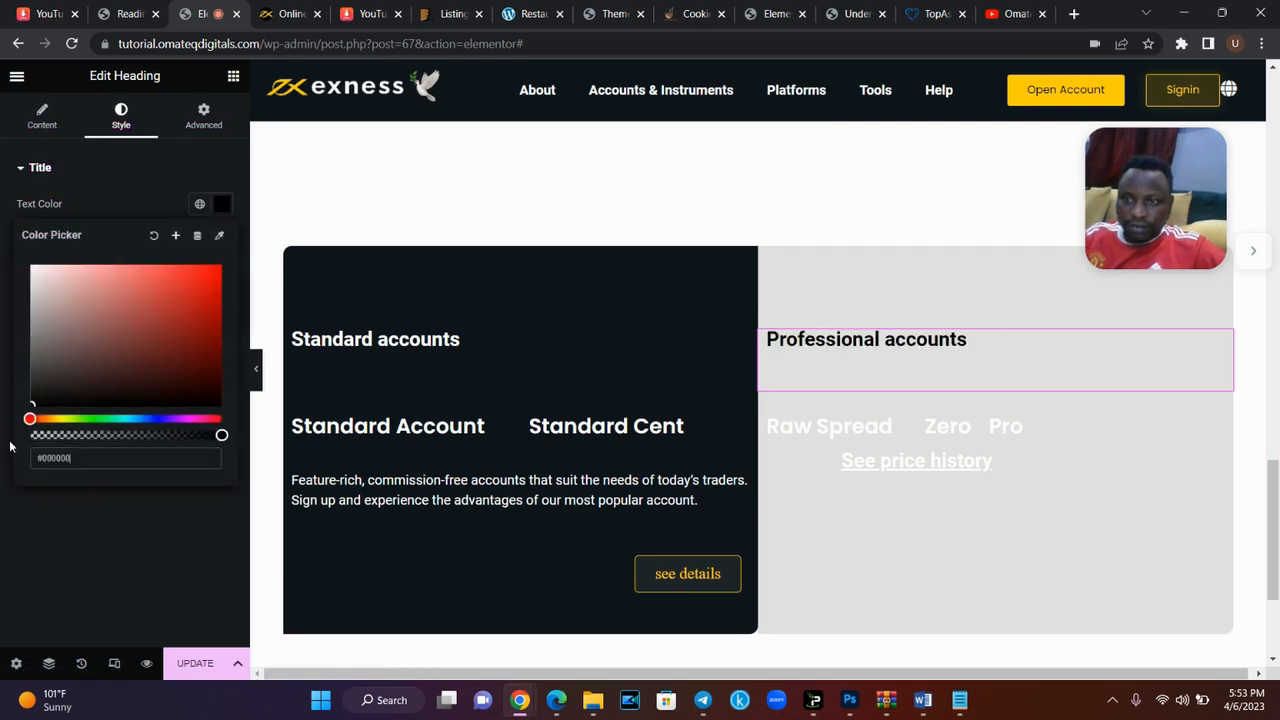
{"action": "left_click", "coordinate": [854, 420]}
- Copy the Professional accounts description from exness.com and return to the Elementor page
{"action": "key", "text": "ctrl+Tab"}
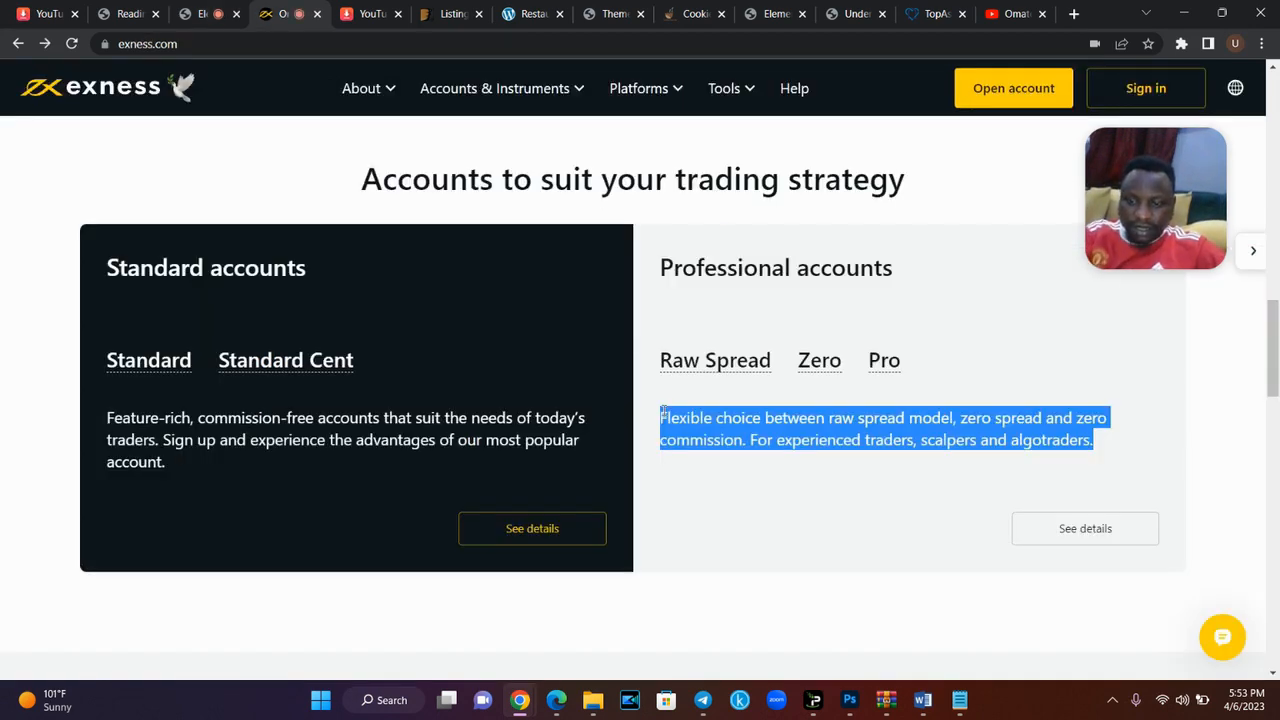
{"action": "left_click", "coordinate": [210, 14]}
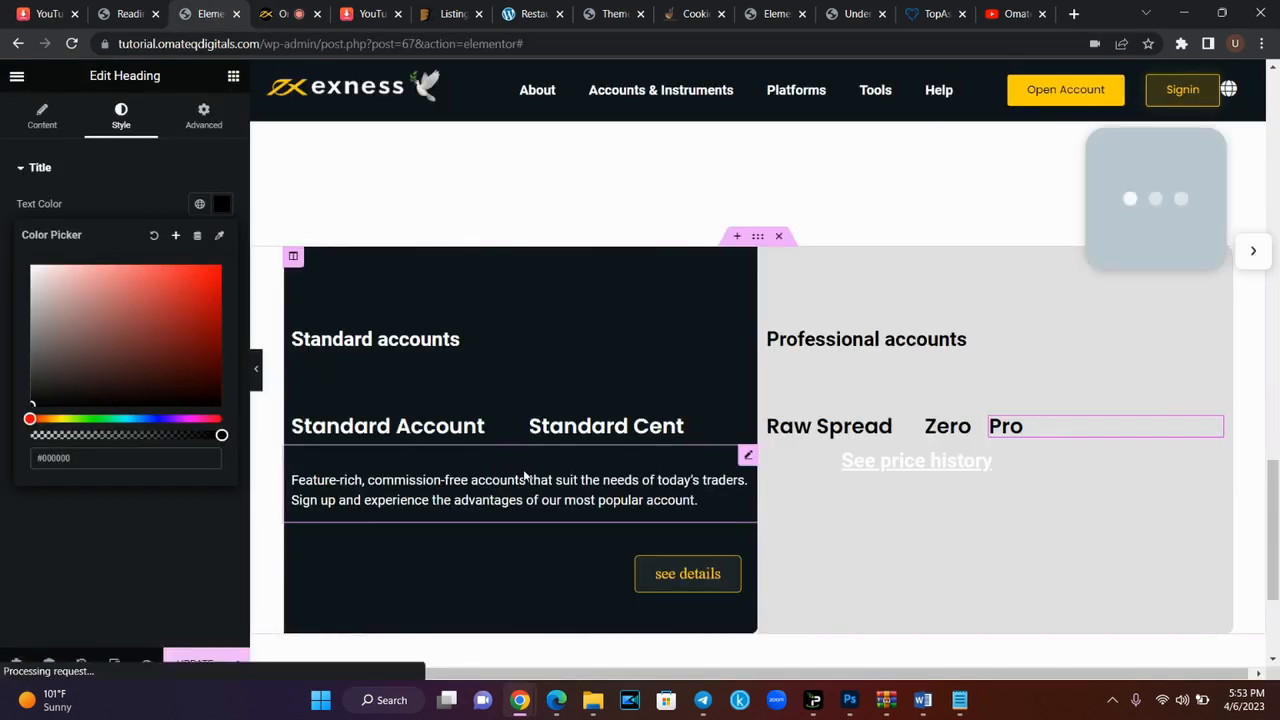
- Duplicate the Standard accounts description into the Professional accounts column and delete the "See price history" text there
{"action": "right_click", "coordinate": [749, 457]}
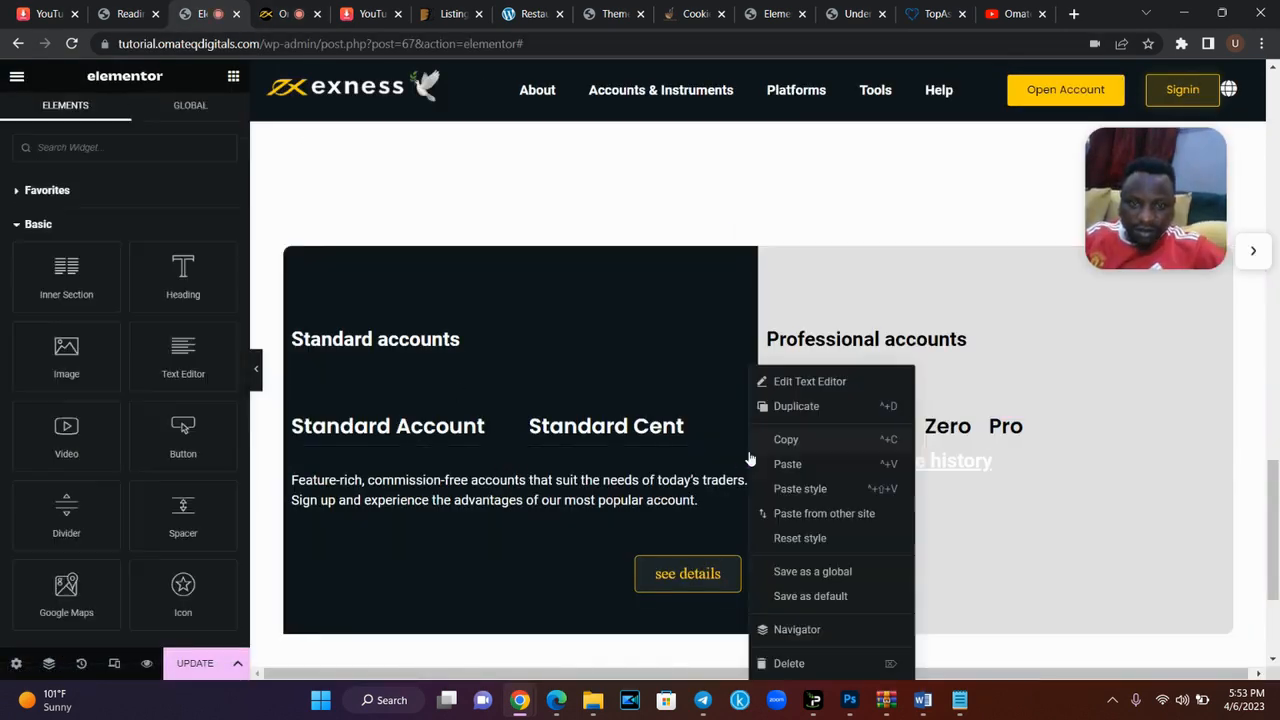
{"action": "left_click", "coordinate": [791, 408]}
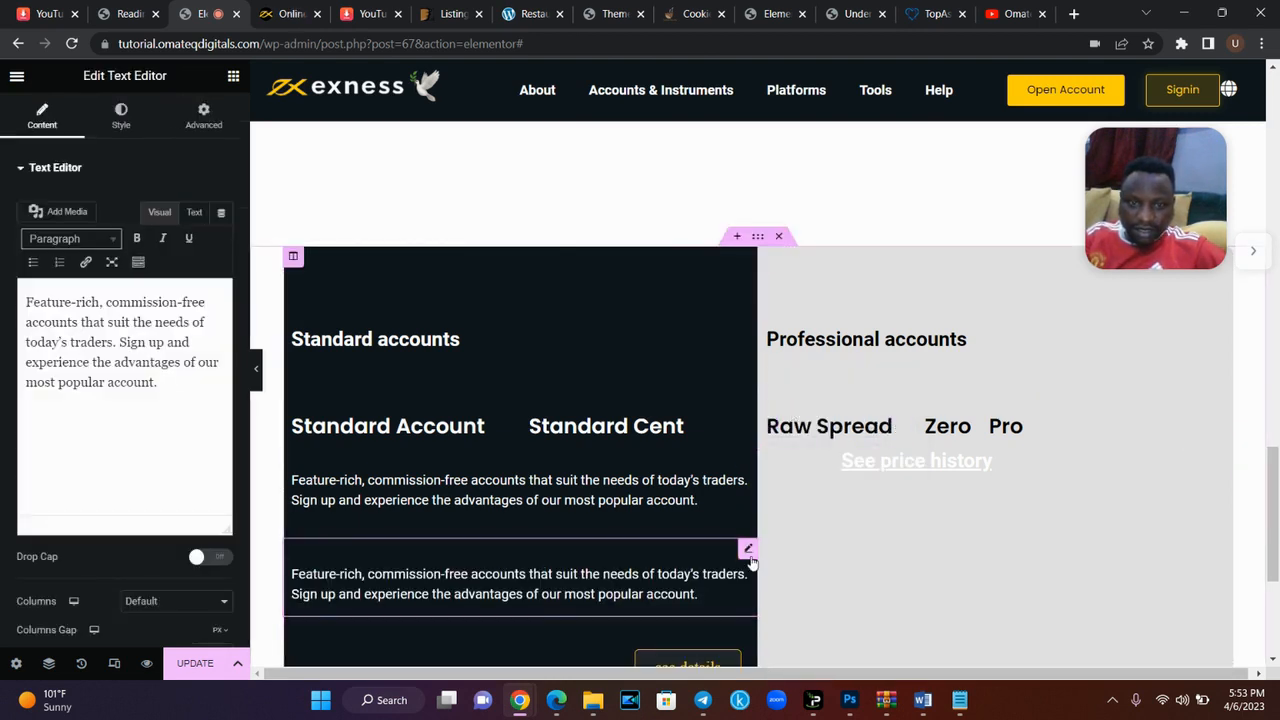
{"action": "left_click_drag", "start_coordinate": [748, 548], "coordinate": [937, 474]}
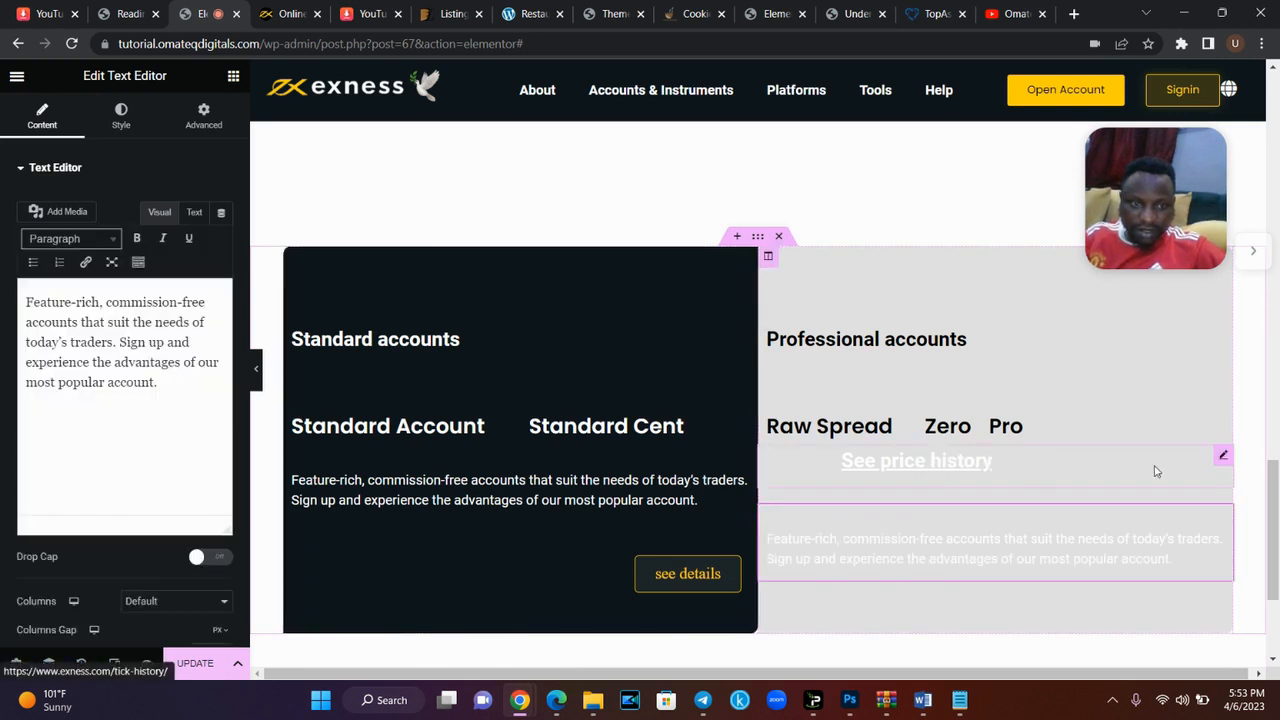
{"action": "right_click", "coordinate": [1220, 466]}
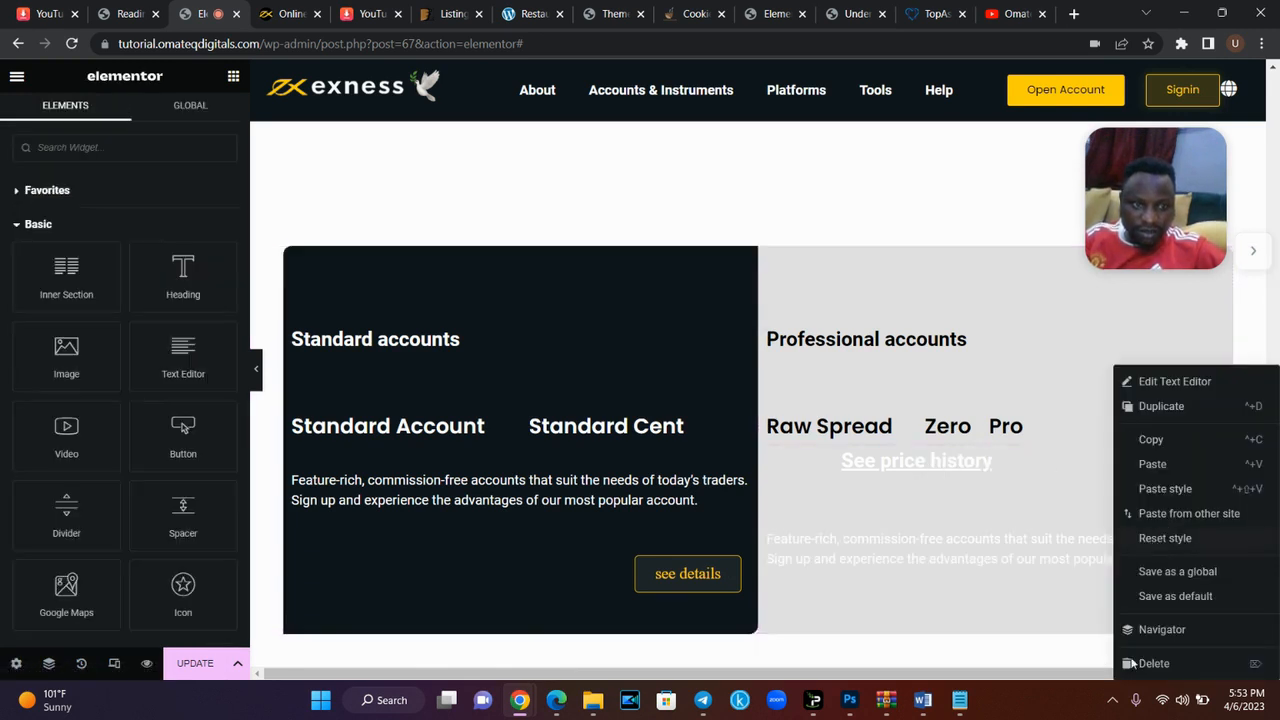
{"action": "left_click", "coordinate": [1150, 662]}
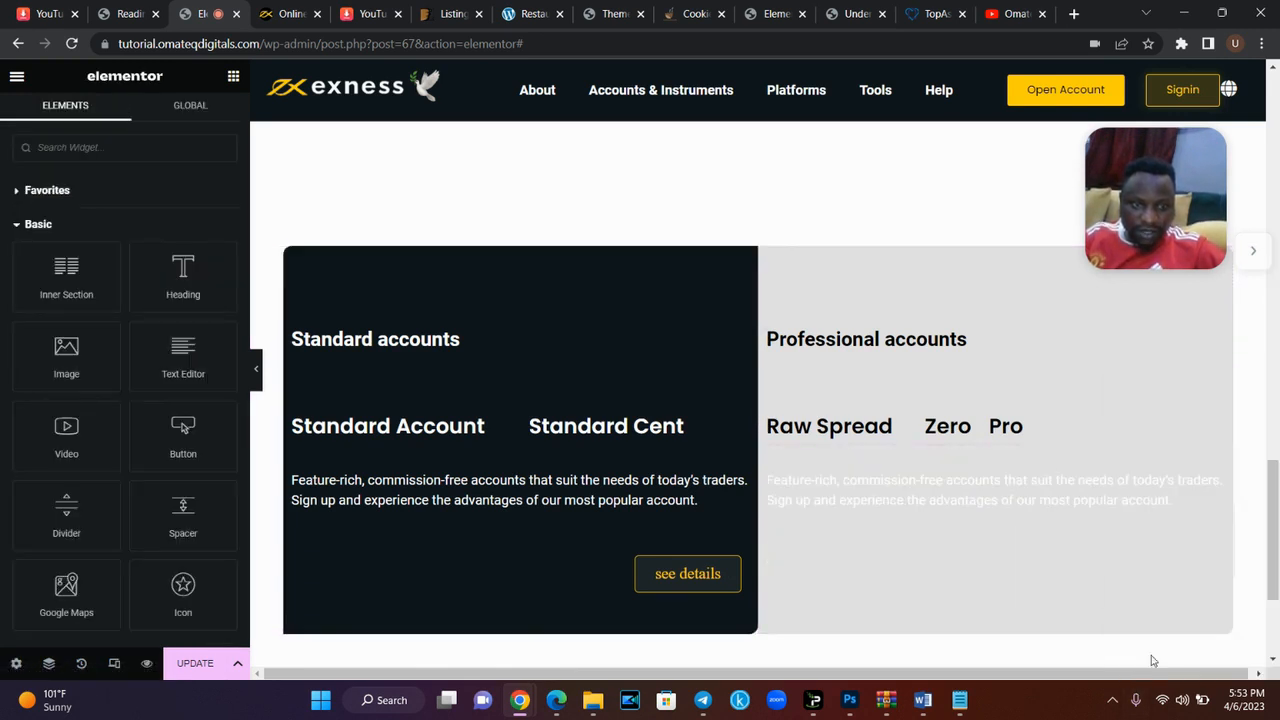
- Replace the duplicated description with the copied "Flexible choice between raw spread model, zero spread and zero commission" paragraph and make its text near-black
{"action": "left_click", "coordinate": [934, 497]}
{"action": "triple_click", "coordinate": [122, 375]}
{"action": "key", "text": "BackSpace"}
{"action": "type", "text": "Flexible choice between raw spread model, zero spread and zero commission. For experienced traders, scalpers and algotraders."}
{"action": "left_click", "coordinate": [121, 116]}
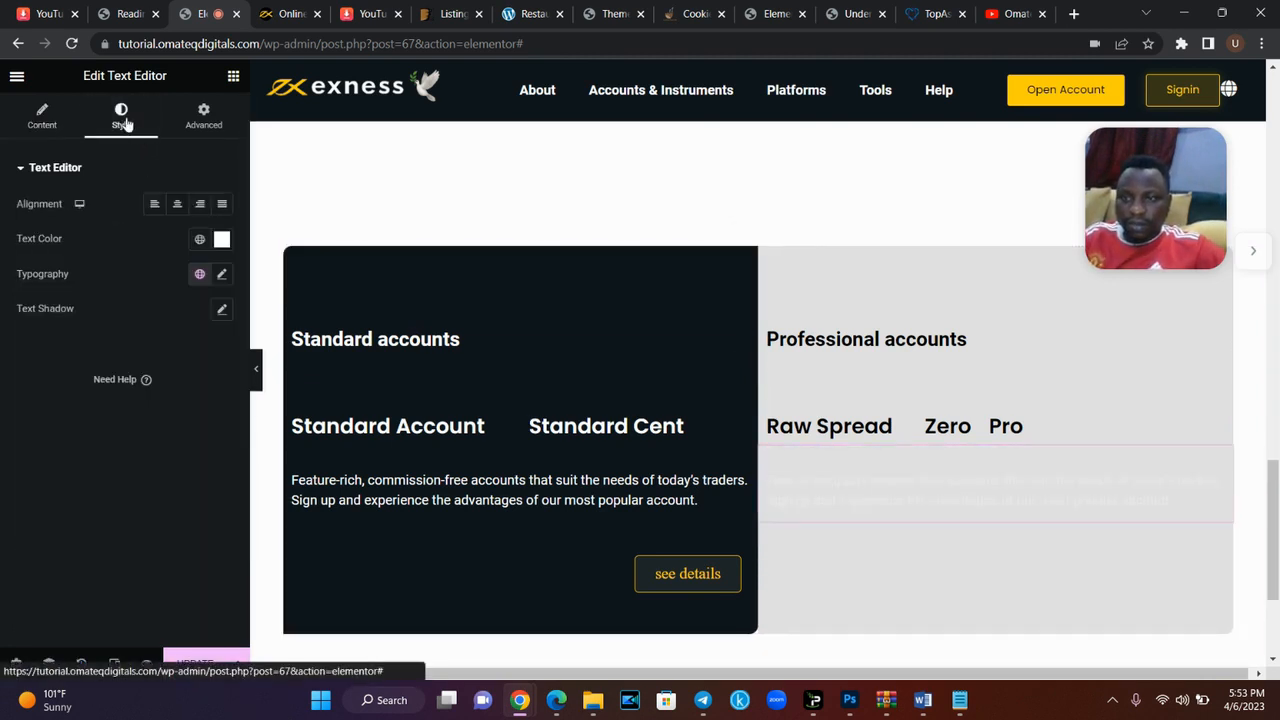
{"action": "left_click", "coordinate": [222, 239]}
{"action": "left_click_drag", "start_coordinate": [89, 394], "coordinate": [21, 469]}
- Copy the "see details" button from the Standard accounts card and paste it into the Professional accounts column
{"action": "right_click", "coordinate": [749, 556]}
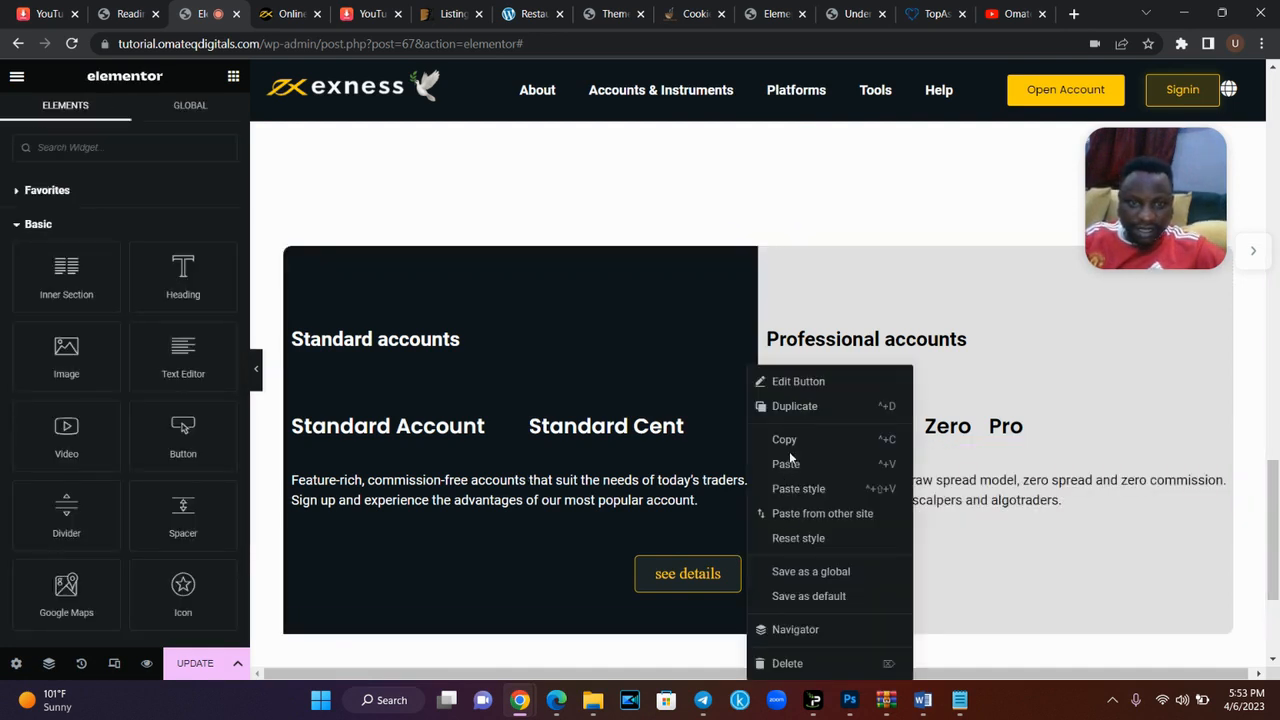
{"action": "left_click", "coordinate": [785, 440]}
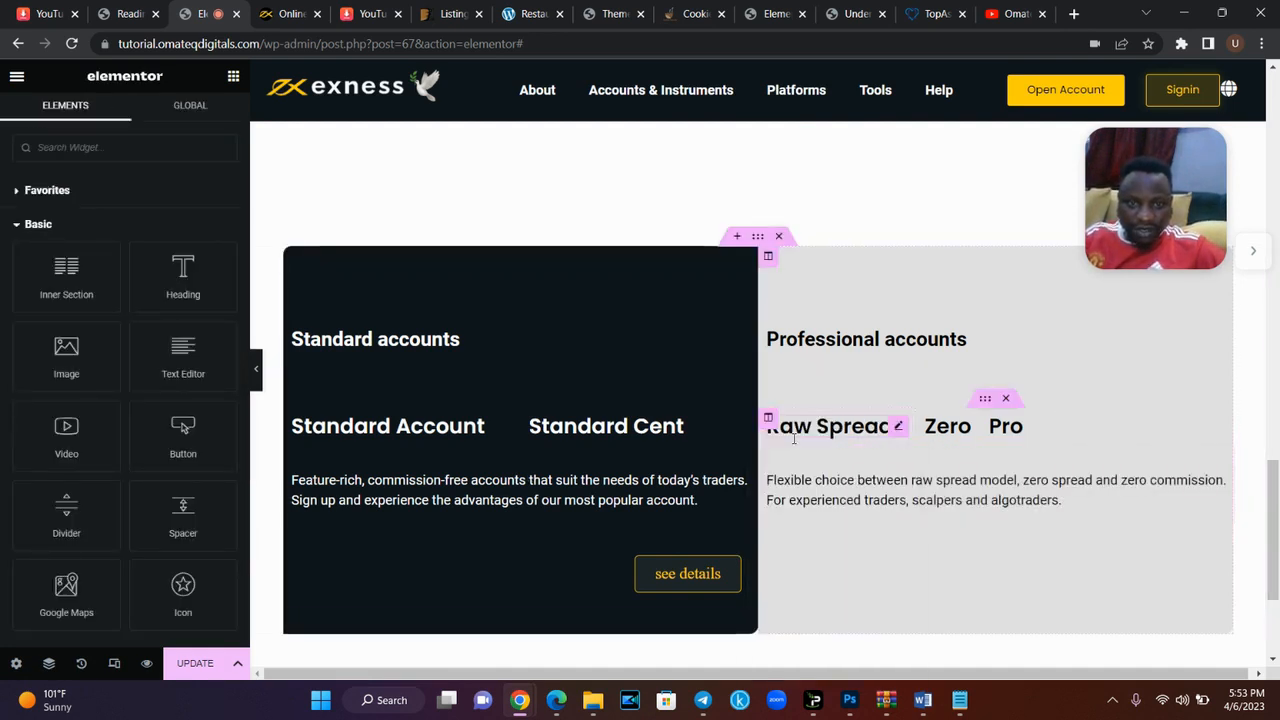
{"action": "right_click", "coordinate": [1188, 576]}
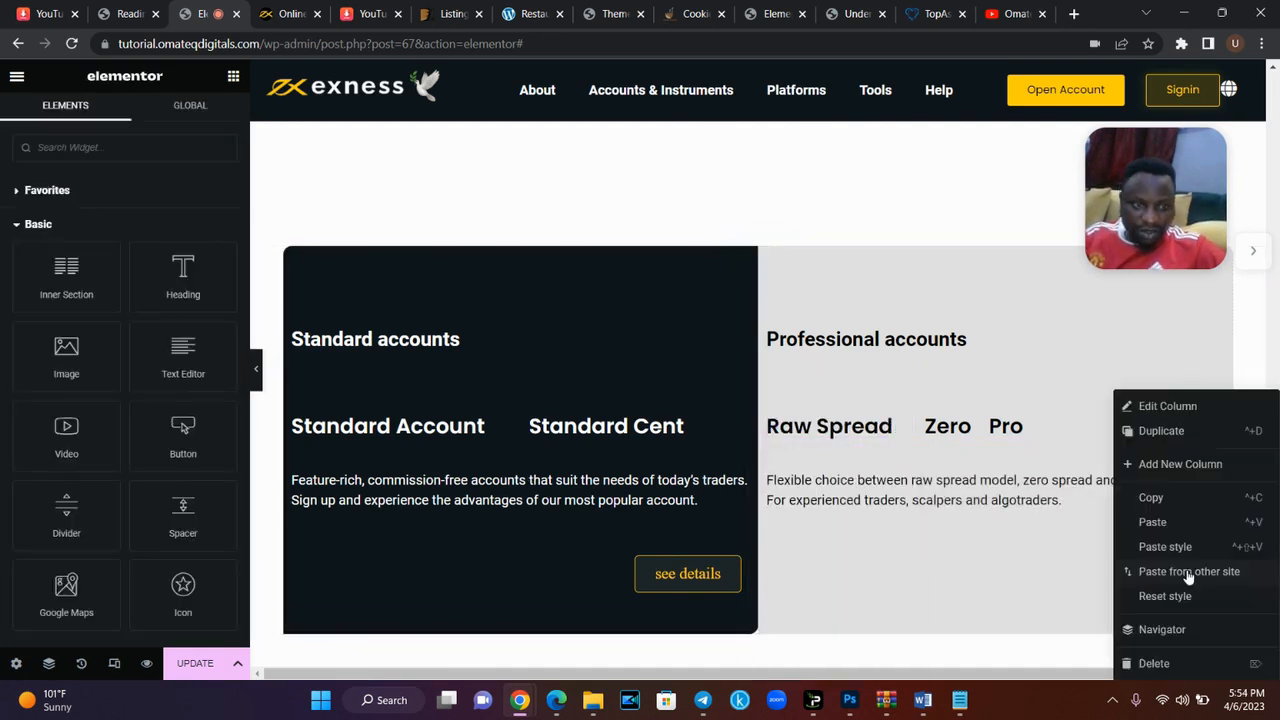
{"action": "left_click", "coordinate": [1152, 522]}
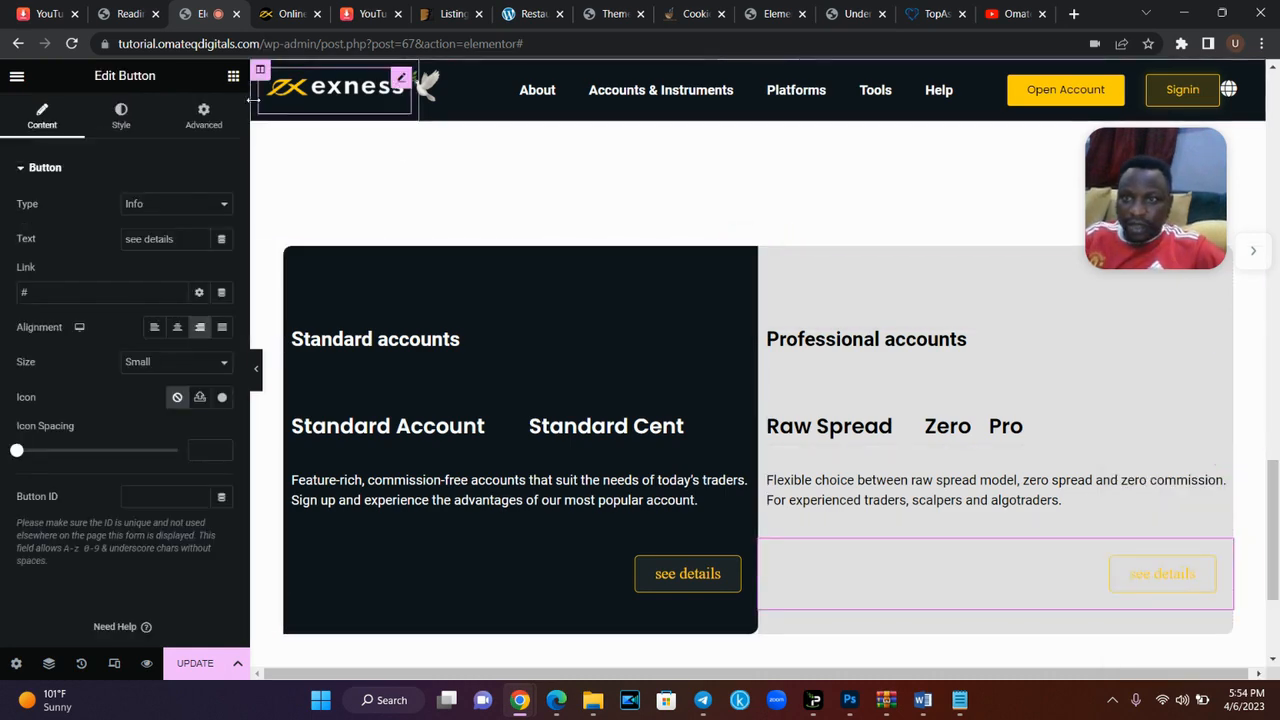
- Set the pasted "see details" button's border colour to grey #AA9A9A, using the Professional accounts button on exness.com as reference
{"action": "left_click", "coordinate": [289, 10]}
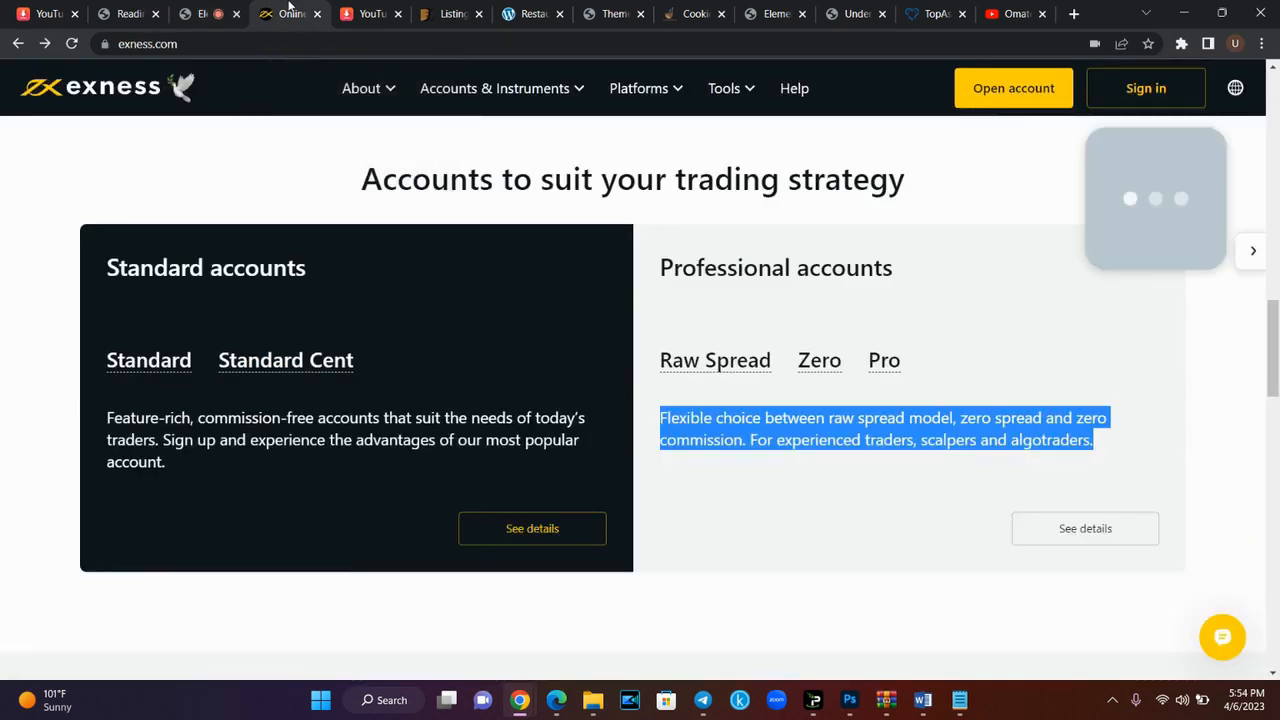
{"action": "left_click", "coordinate": [205, 13]}
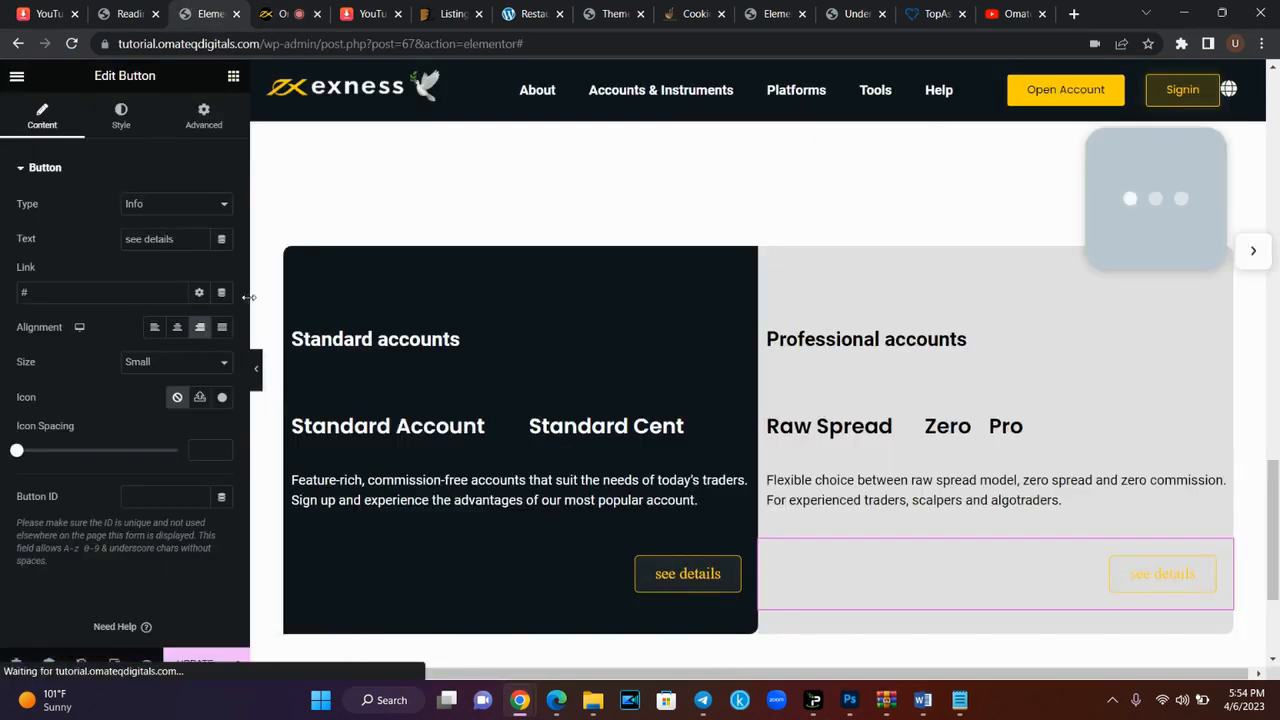
{"action": "left_click", "coordinate": [121, 116]}
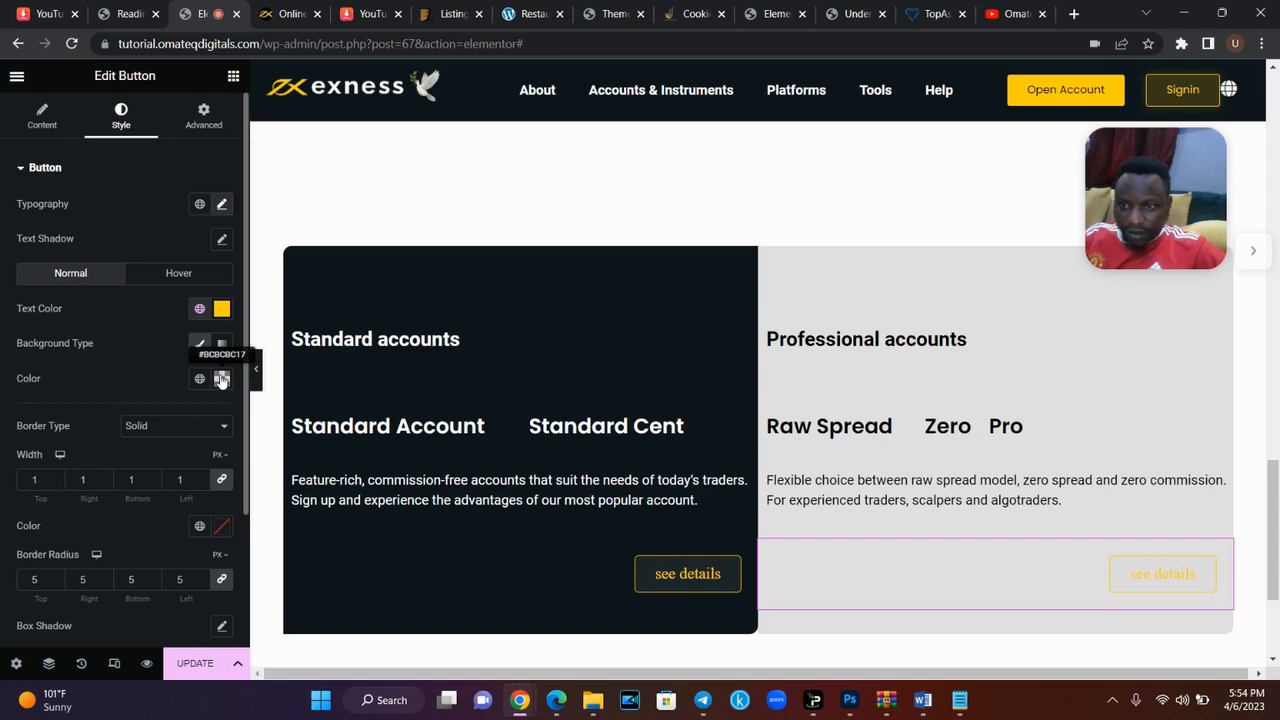
{"action": "left_click", "coordinate": [223, 535]}
{"action": "left_click", "coordinate": [49, 369]}
{"action": "left_click_drag", "start_coordinate": [49, 369], "coordinate": [48, 337]}
{"action": "left_click", "coordinate": [266, 8]}
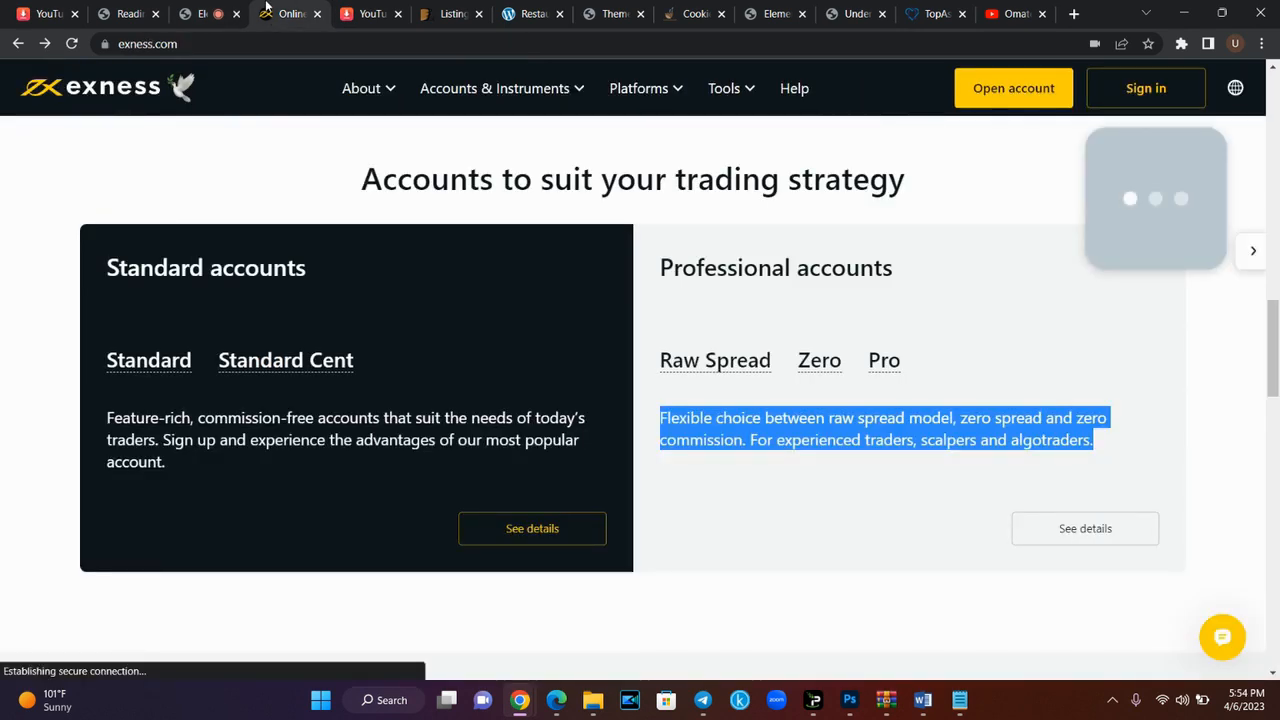
{"action": "left_click", "coordinate": [212, 8]}
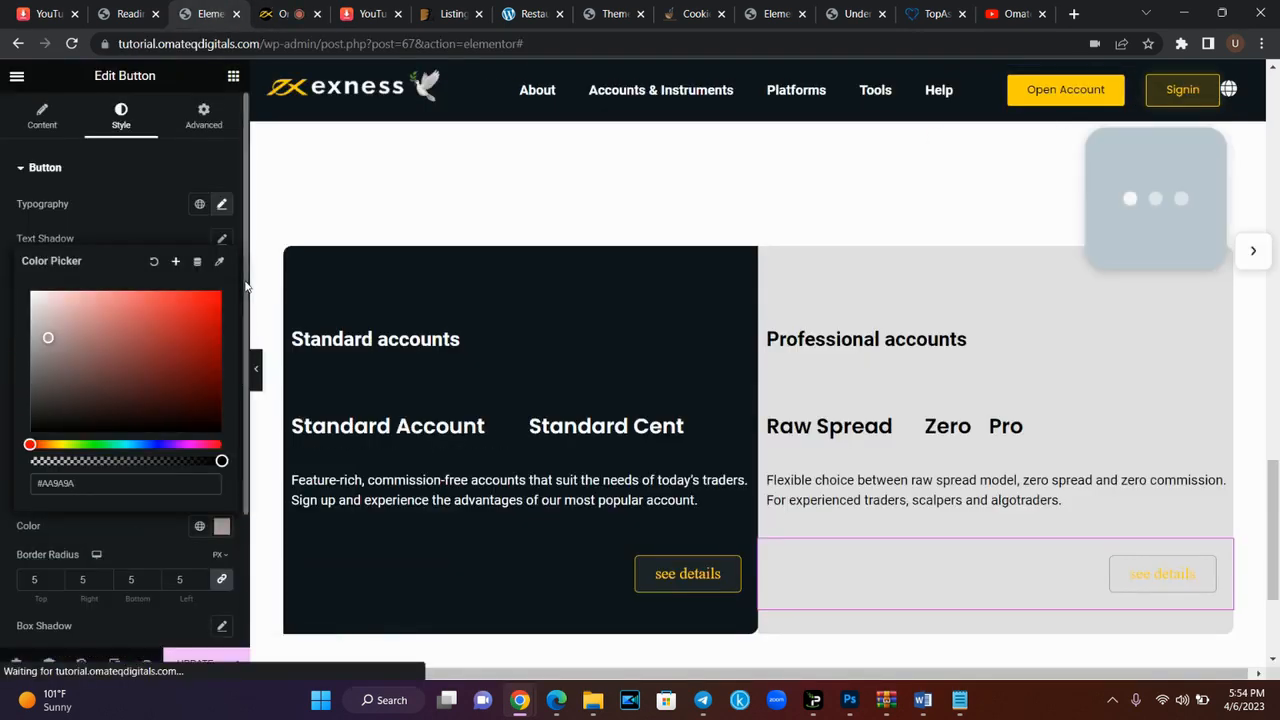
{"action": "left_click", "coordinate": [131, 196]}
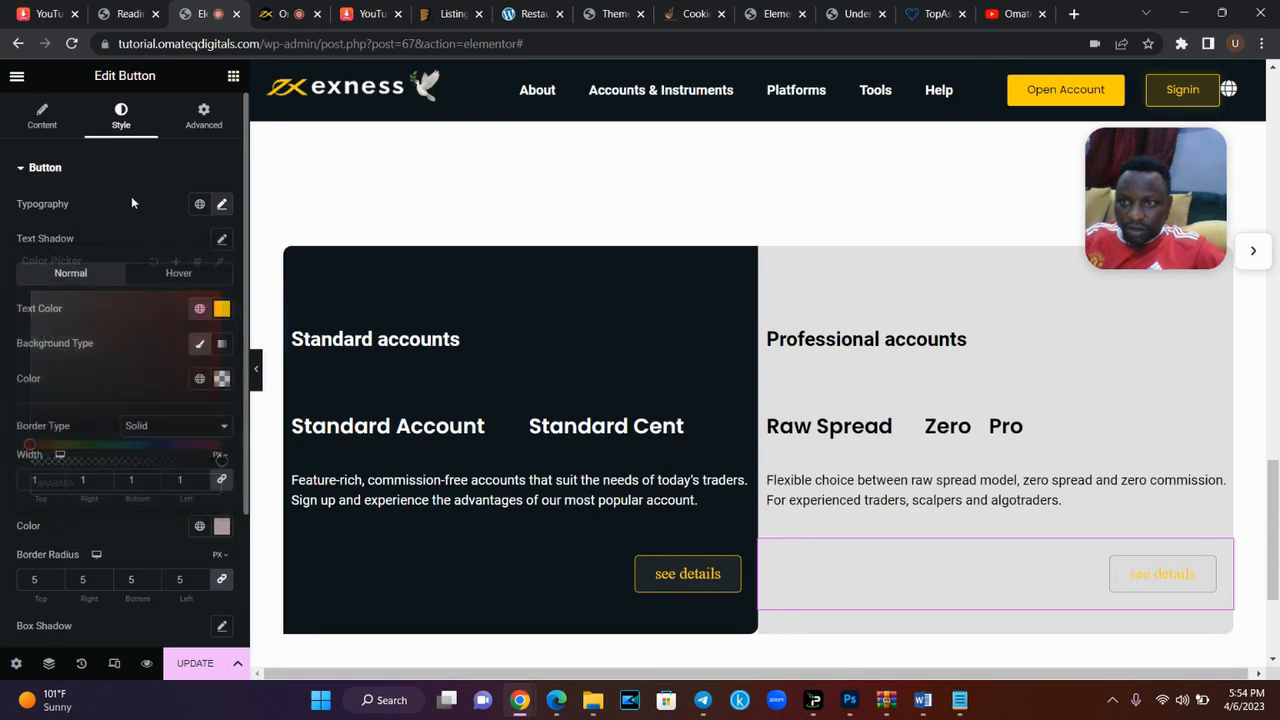
- Set the text colour of the Professional accounts "see details" button to dark grey, about #454543
{"action": "left_click", "coordinate": [223, 310]}
{"action": "left_click_drag", "start_coordinate": [85, 418], "coordinate": [15, 527]}
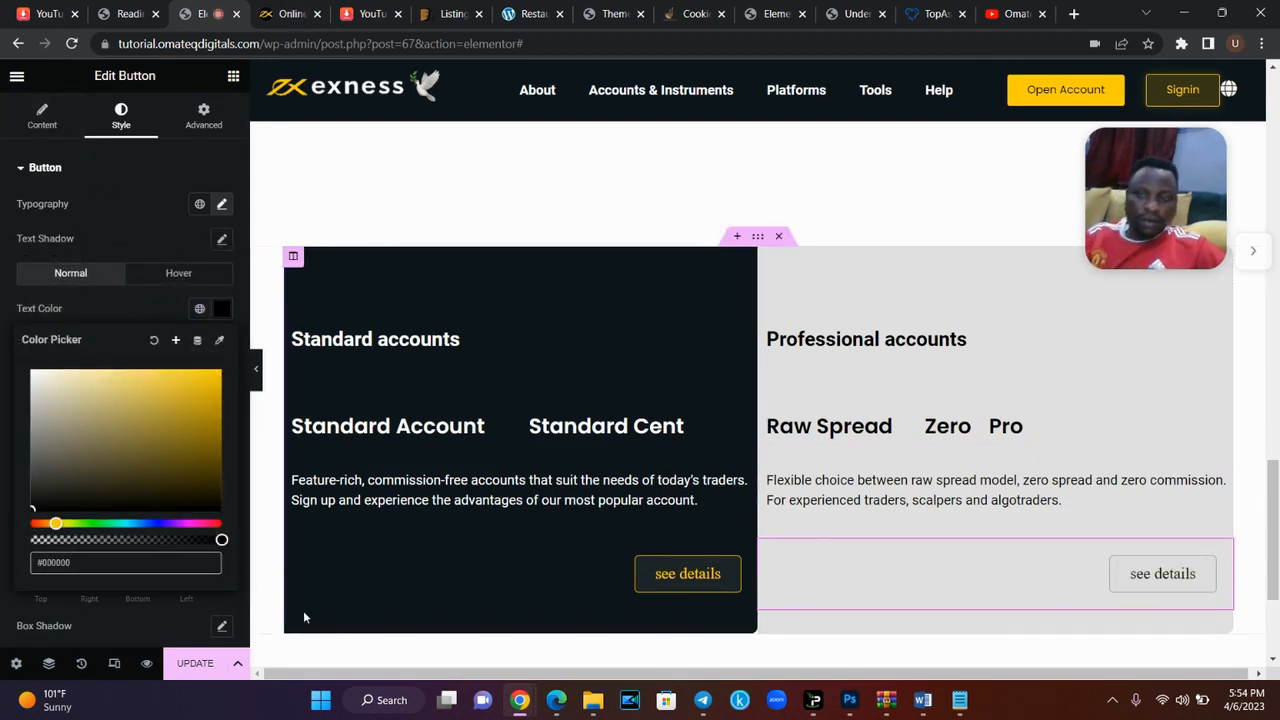
{"action": "left_click_drag", "start_coordinate": [47, 492], "coordinate": [38, 472]}
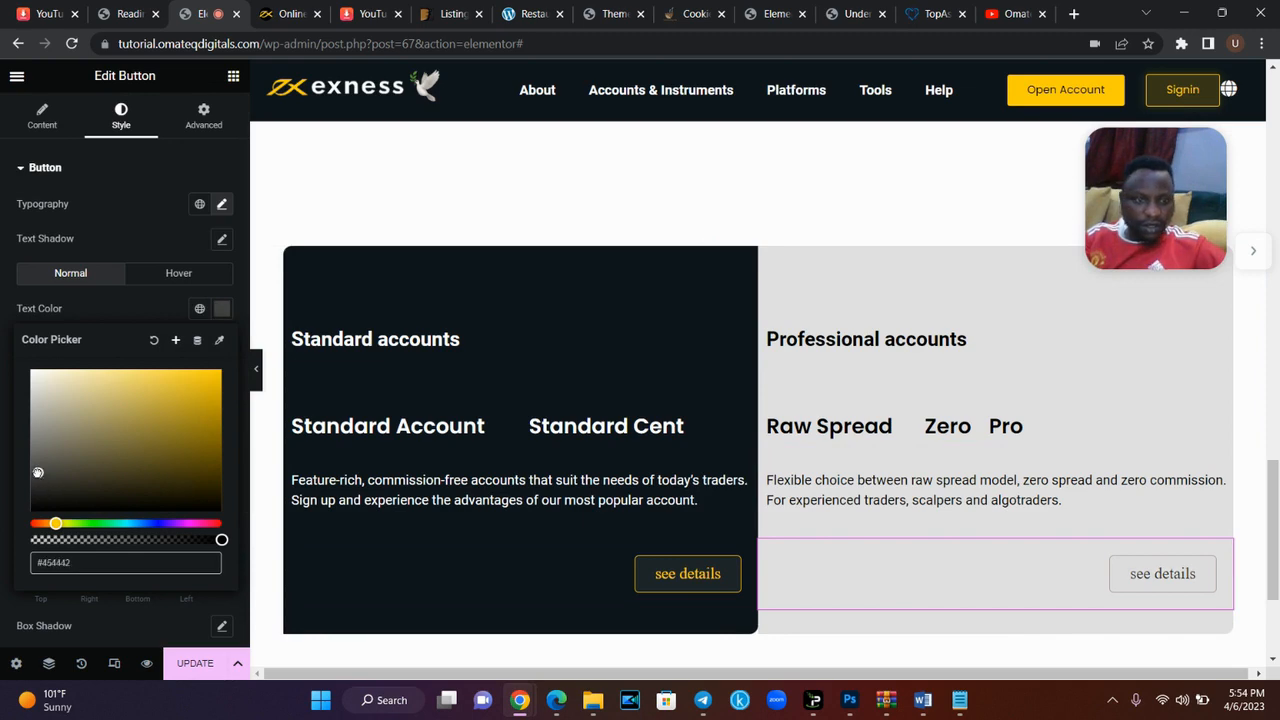
- Review the two finished account cards against exness.com and look over the rest of the original homepage
{"action": "scroll", "coordinate": [1277, 487], "scroll_direction": "down", "scroll_amount": 1}
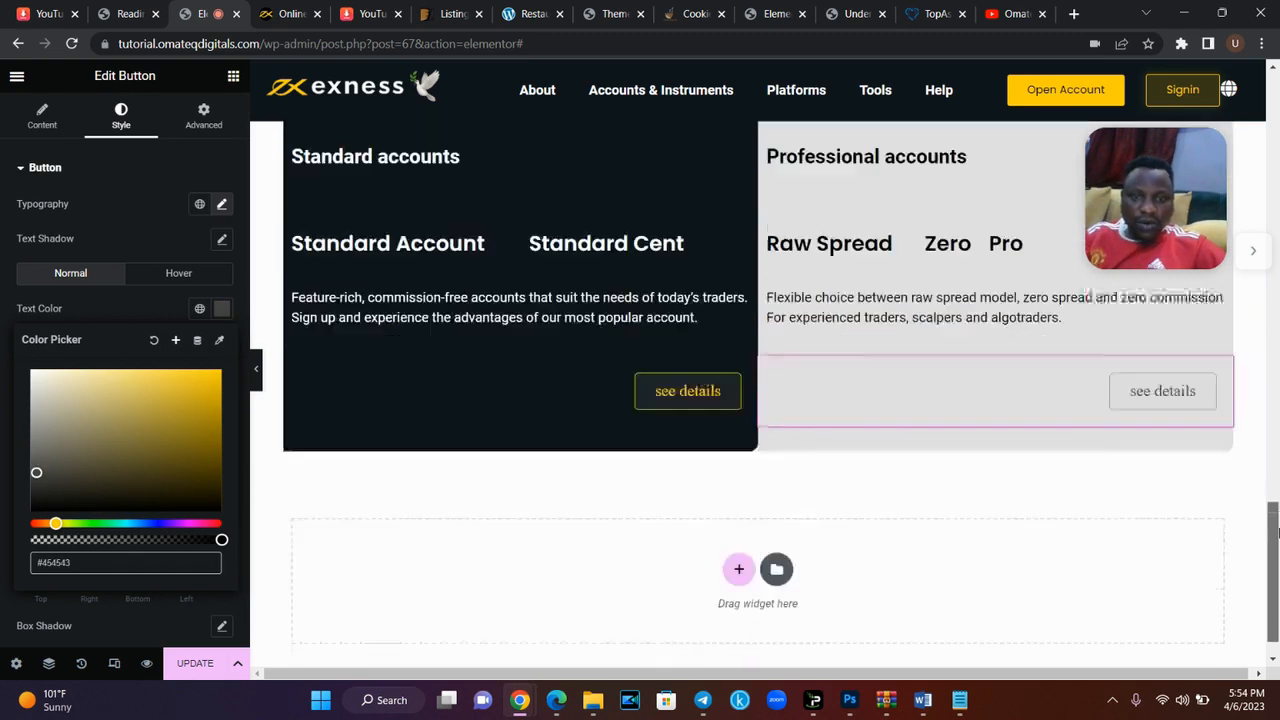
{"action": "scroll", "coordinate": [1277, 487], "scroll_direction": "up", "scroll_amount": 4}
{"action": "left_click", "coordinate": [260, 10]}
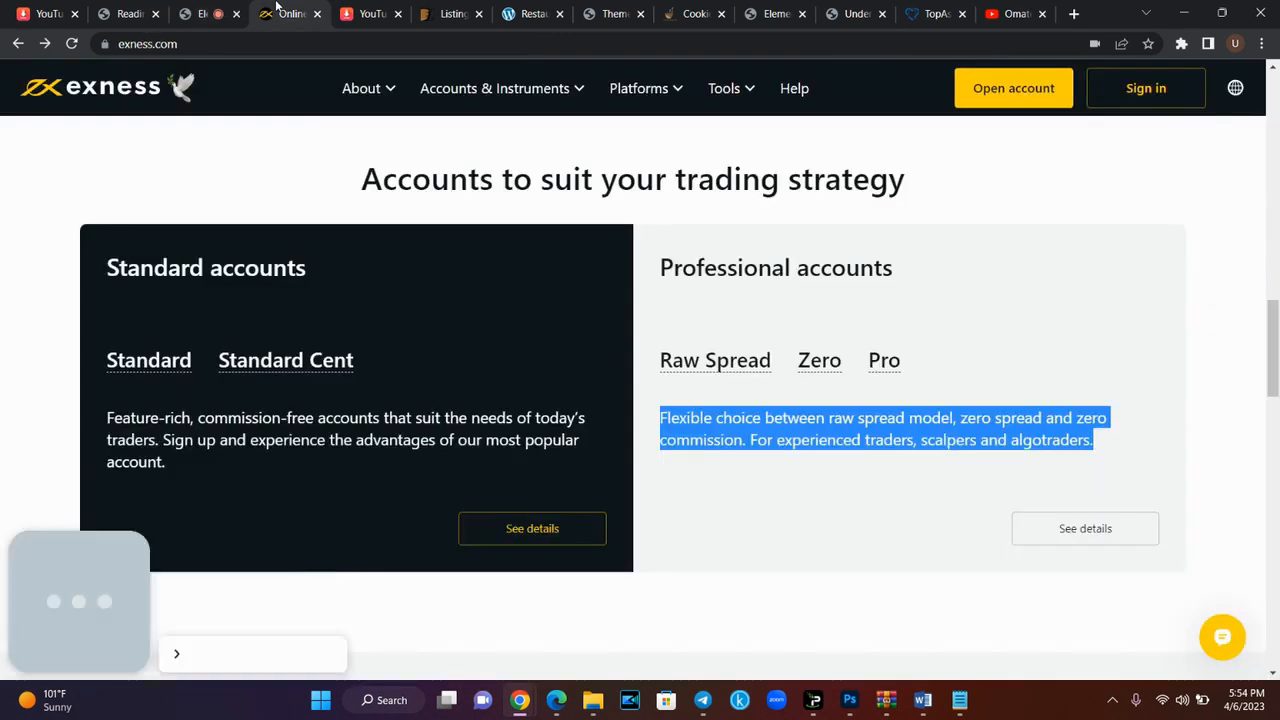
{"action": "scroll", "coordinate": [1277, 368], "scroll_direction": "down", "scroll_amount": 2}
{"action": "left_click_drag", "start_coordinate": [1277, 368], "coordinate": [1256, 42]}
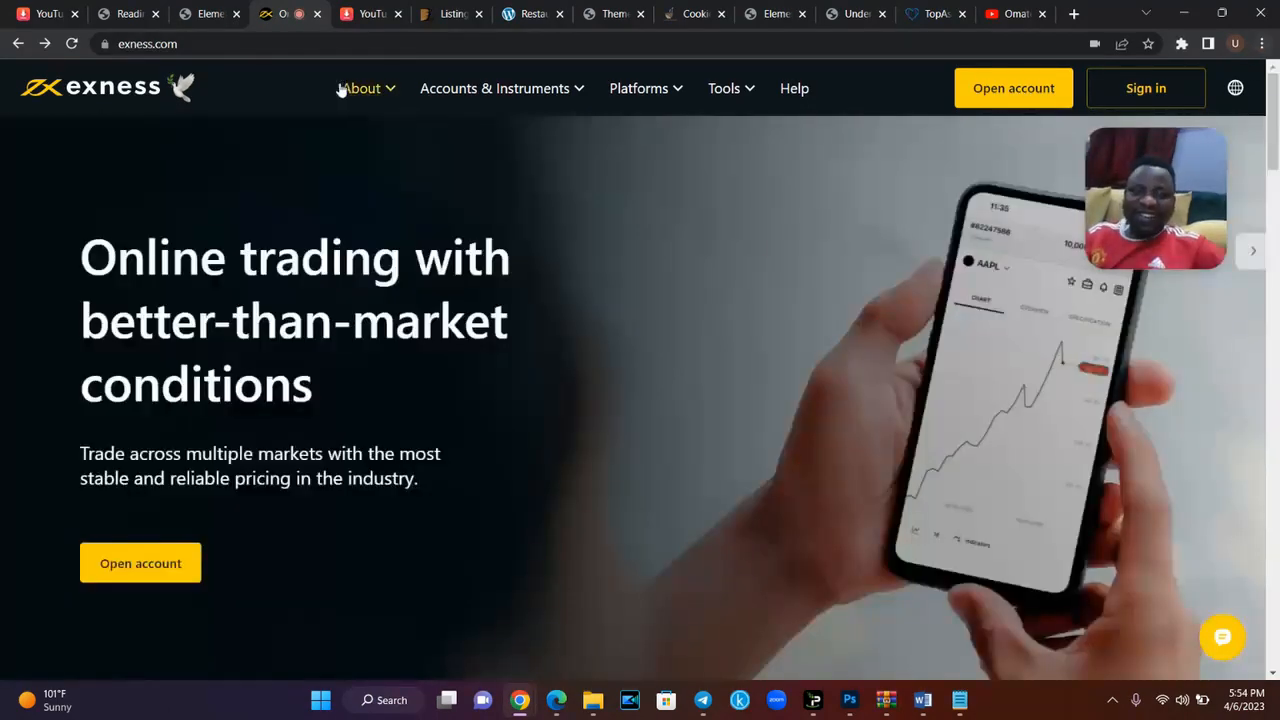
- Update the Elementor page and open its preview
{"action": "left_click", "coordinate": [215, 13]}
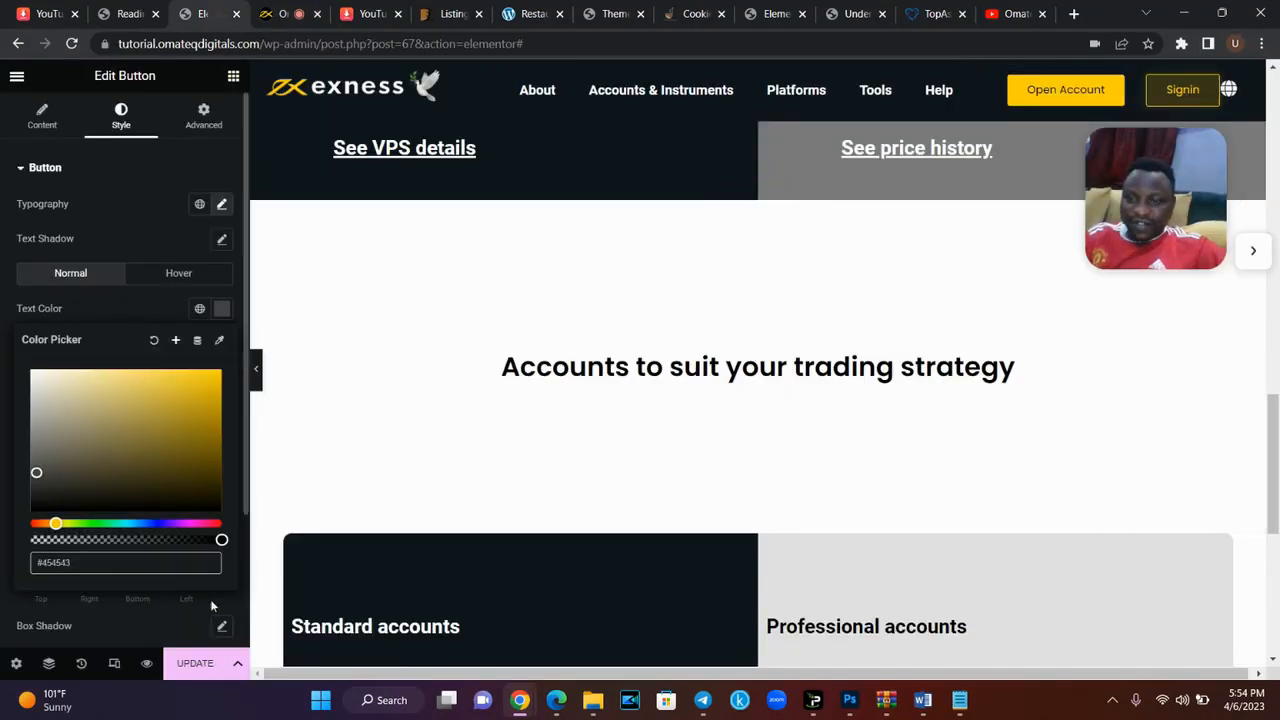
{"action": "left_click", "coordinate": [199, 664]}
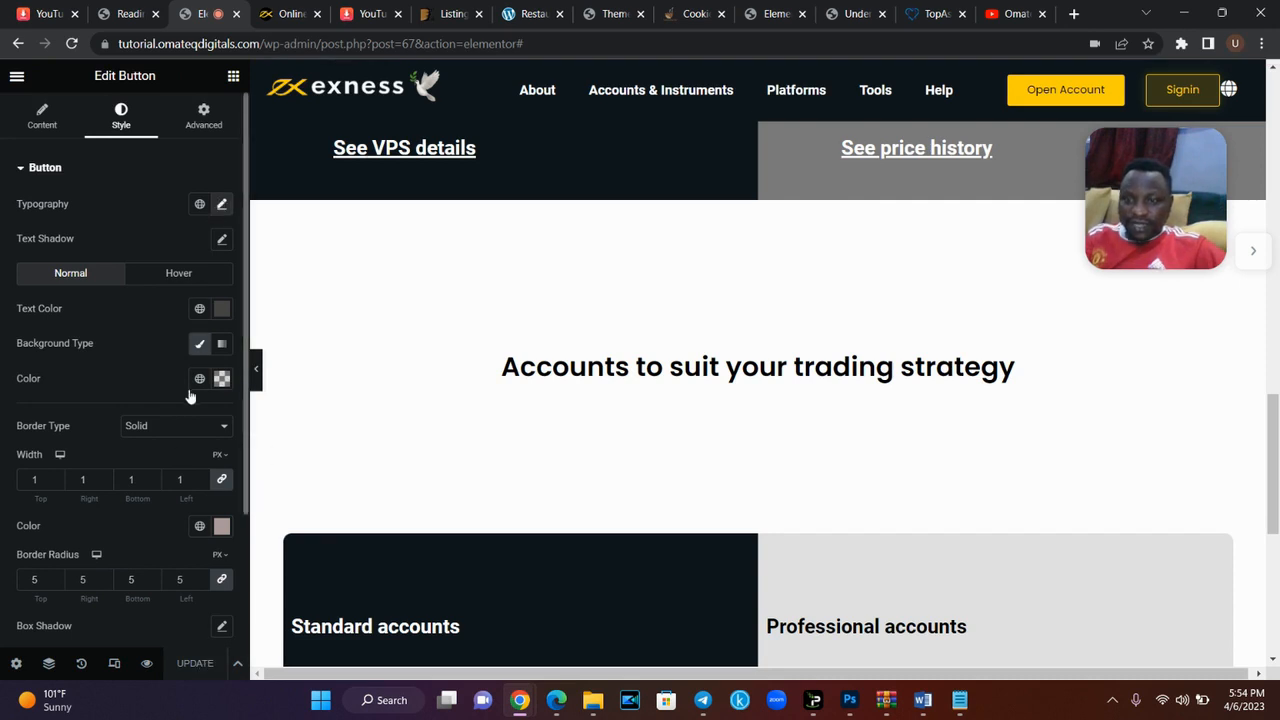
{"action": "left_click", "coordinate": [147, 664]}
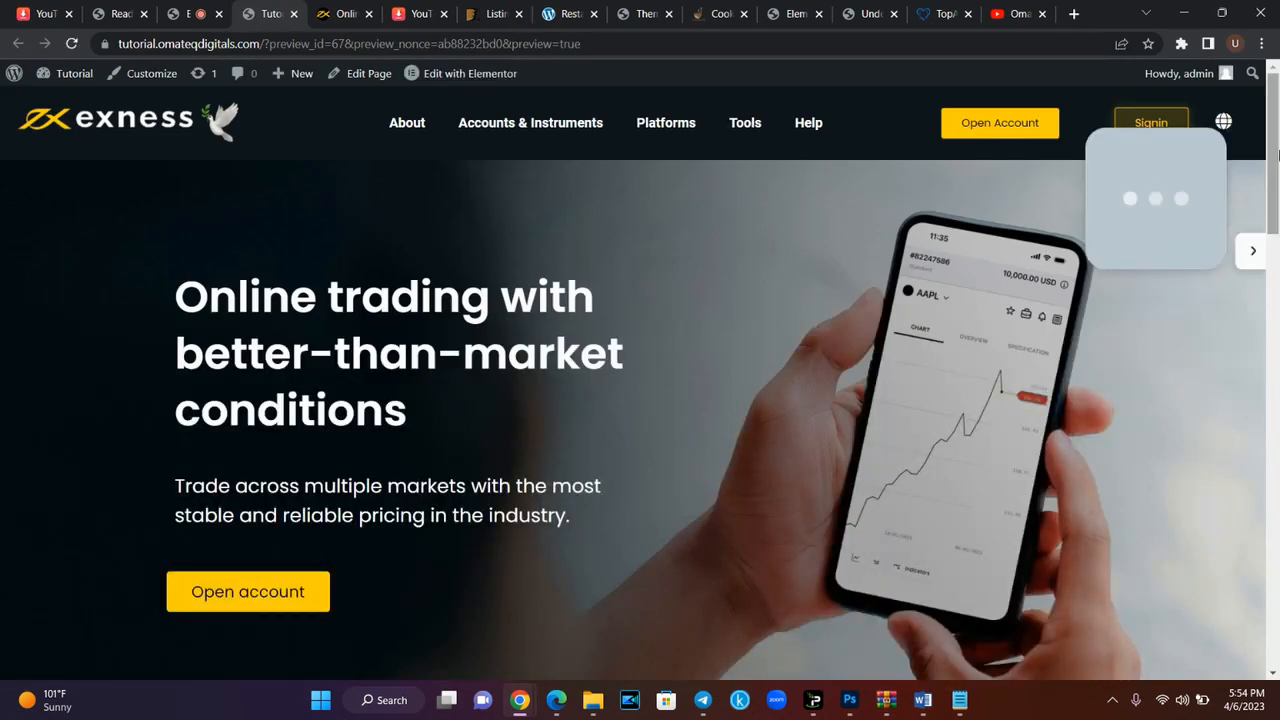
- Compare the previewed homepage with the original exness.com page, from the hero section to the Standard and Professional account cards
{"action": "left_click_drag", "start_coordinate": [1278, 155], "coordinate": [1278, 65]}
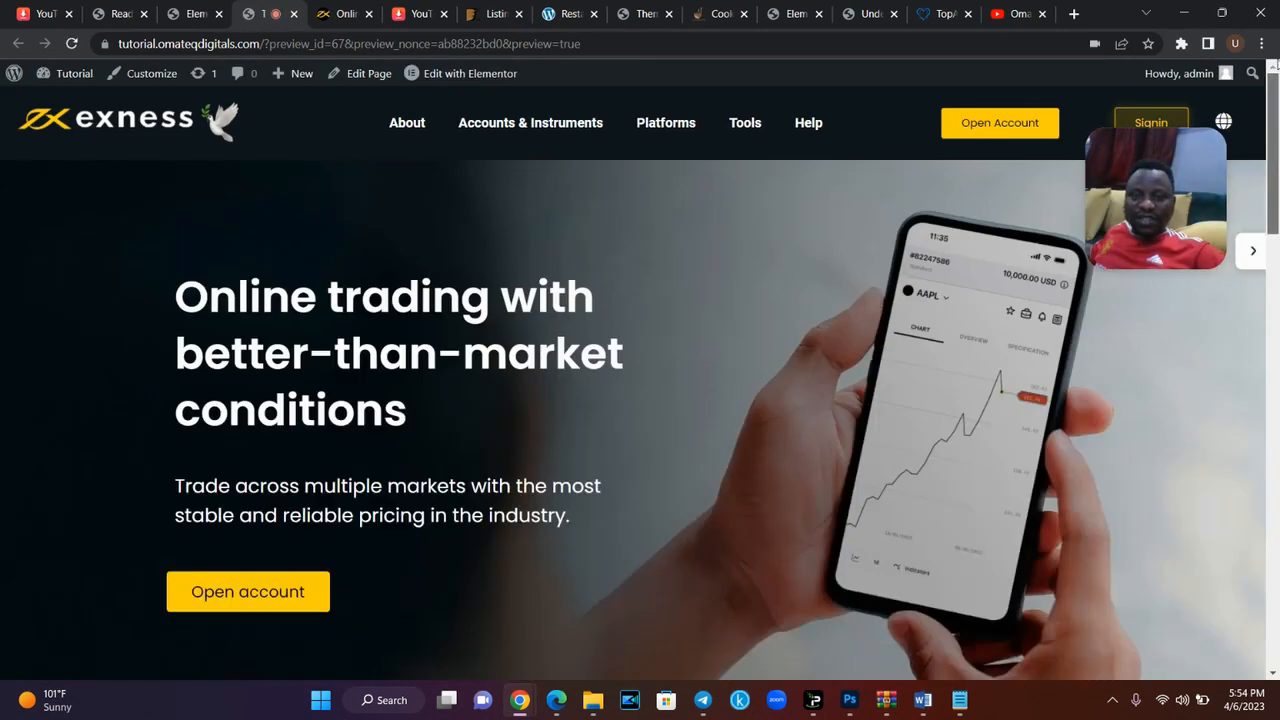
{"action": "left_click", "coordinate": [340, 13]}
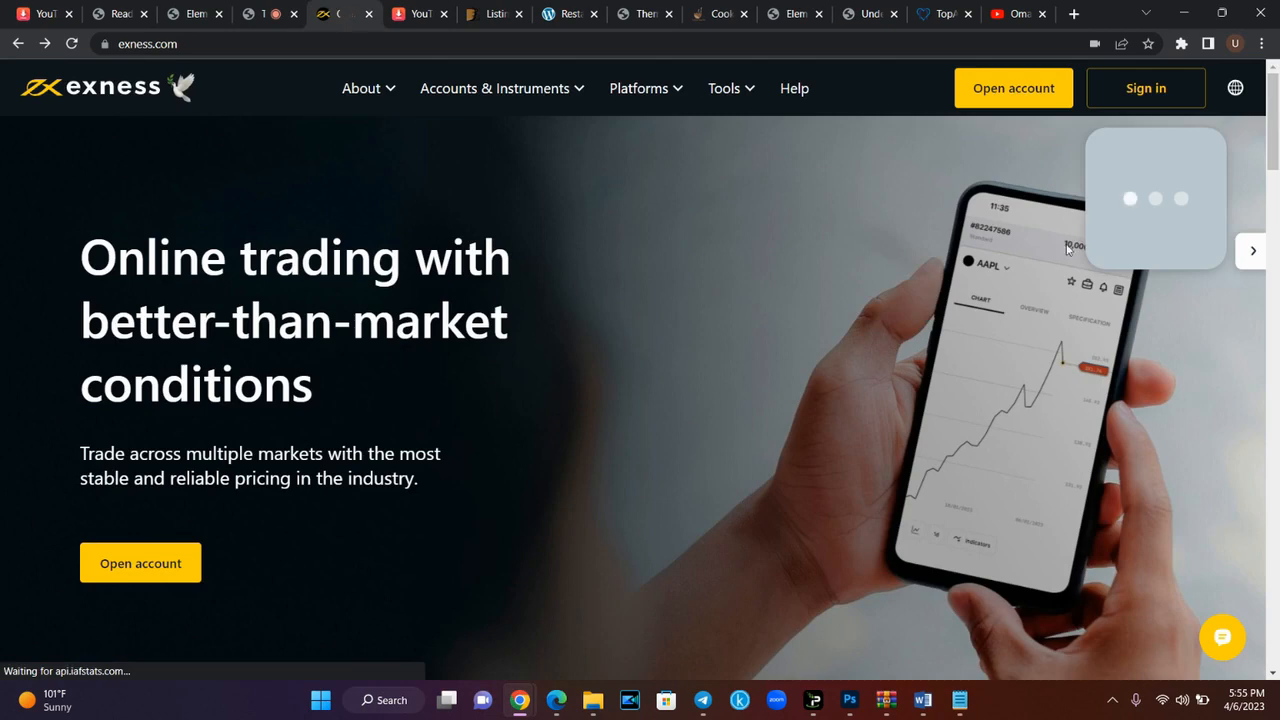
{"action": "left_click_drag", "start_coordinate": [1277, 137], "coordinate": [1277, 365]}
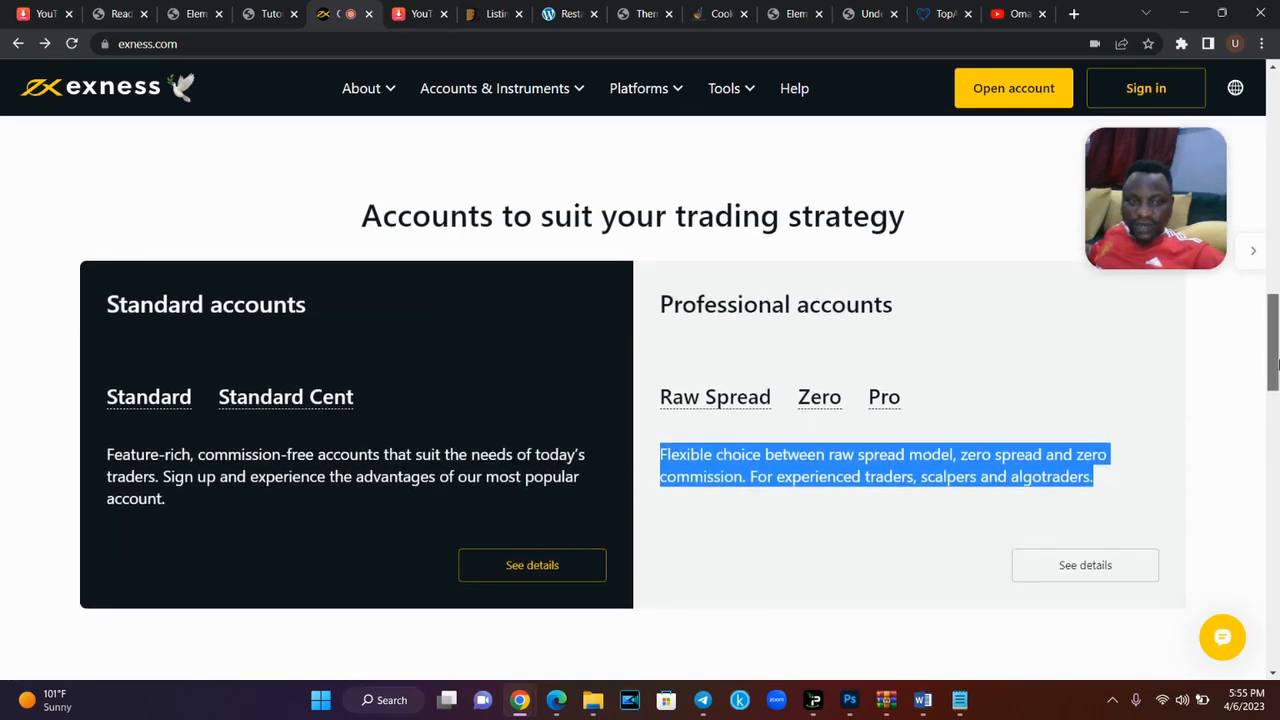
{"action": "left_click", "coordinate": [272, 13]}
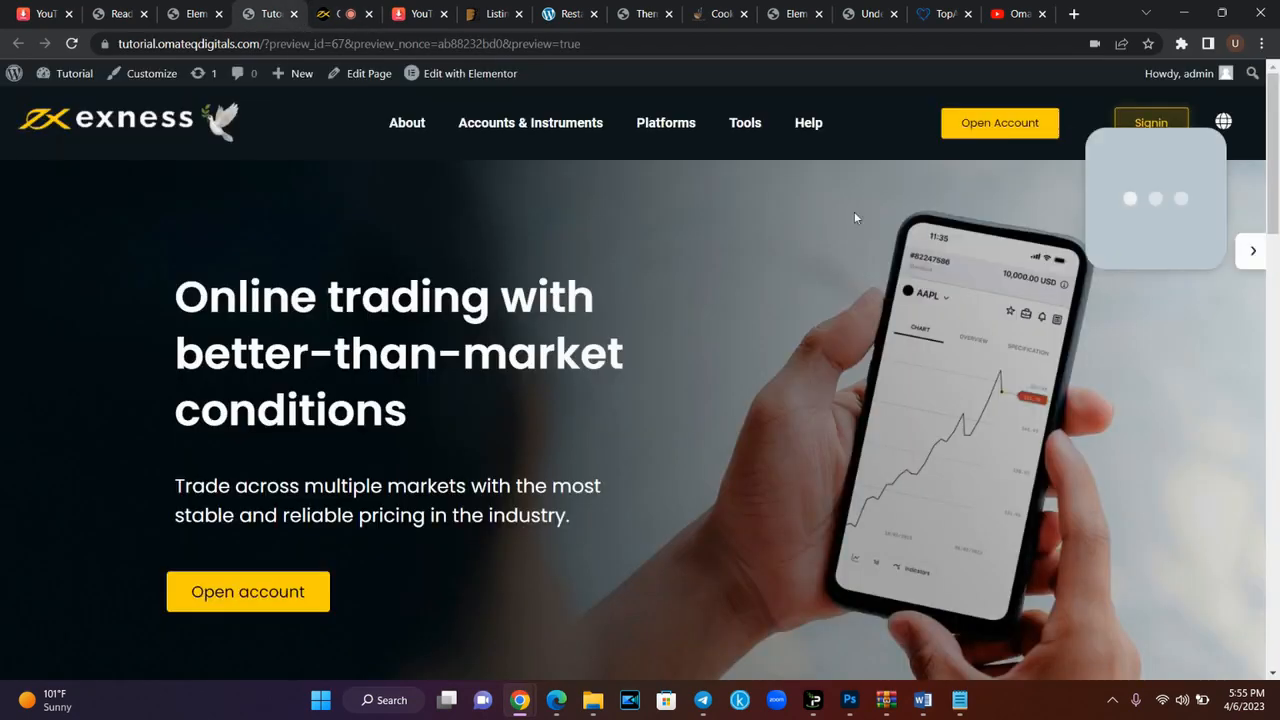
{"action": "mouse_move", "coordinate": [1277, 128]}
{"action": "left_mouse_down"}
{"action": "mouse_move", "coordinate": [1277, 575]}
{"action": "mouse_move", "coordinate": [1277, 125]}
{"action": "left_mouse_up"}
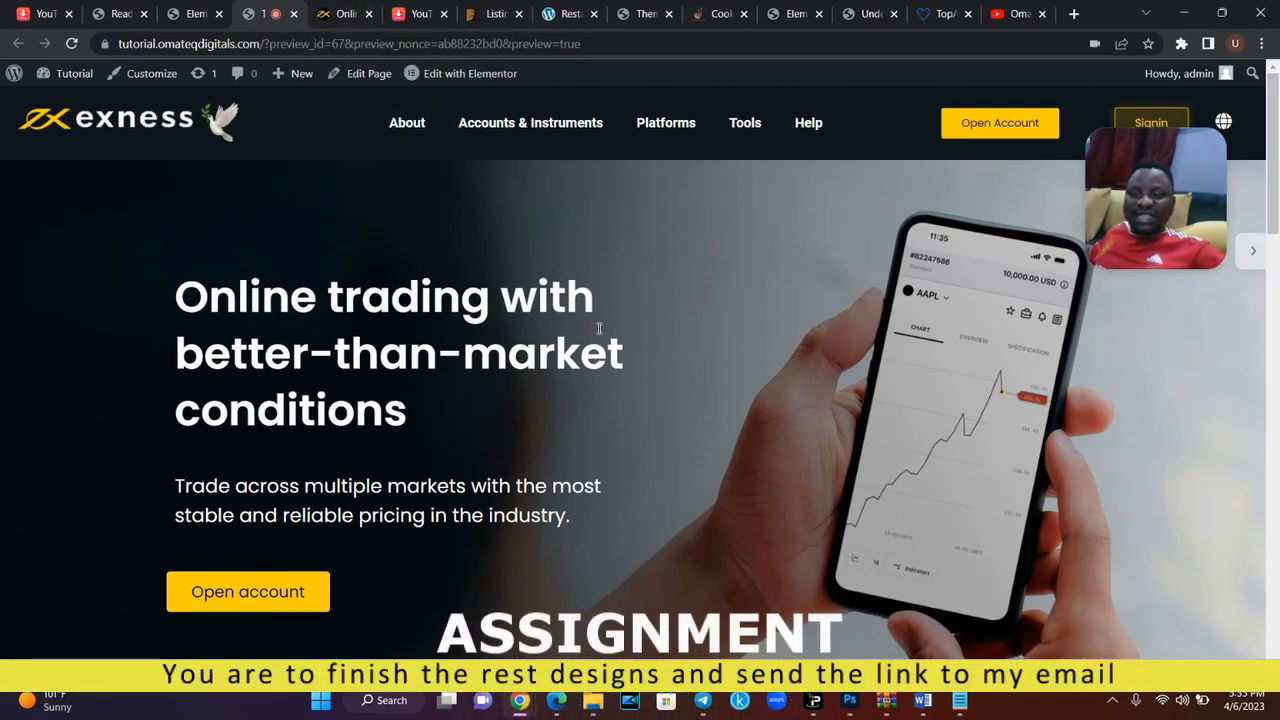
- Examine the remaining exness.com sections to recreate, "The numbers that make up Exness" and "Ready to get started?"
{"action": "left_click", "coordinate": [349, 12]}
{"action": "left_click_drag", "start_coordinate": [1274, 314], "coordinate": [1276, 392]}
{"action": "left_click_drag", "start_coordinate": [2, 232], "coordinate": [935, 477]}
{"action": "left_click", "coordinate": [680, 373]}
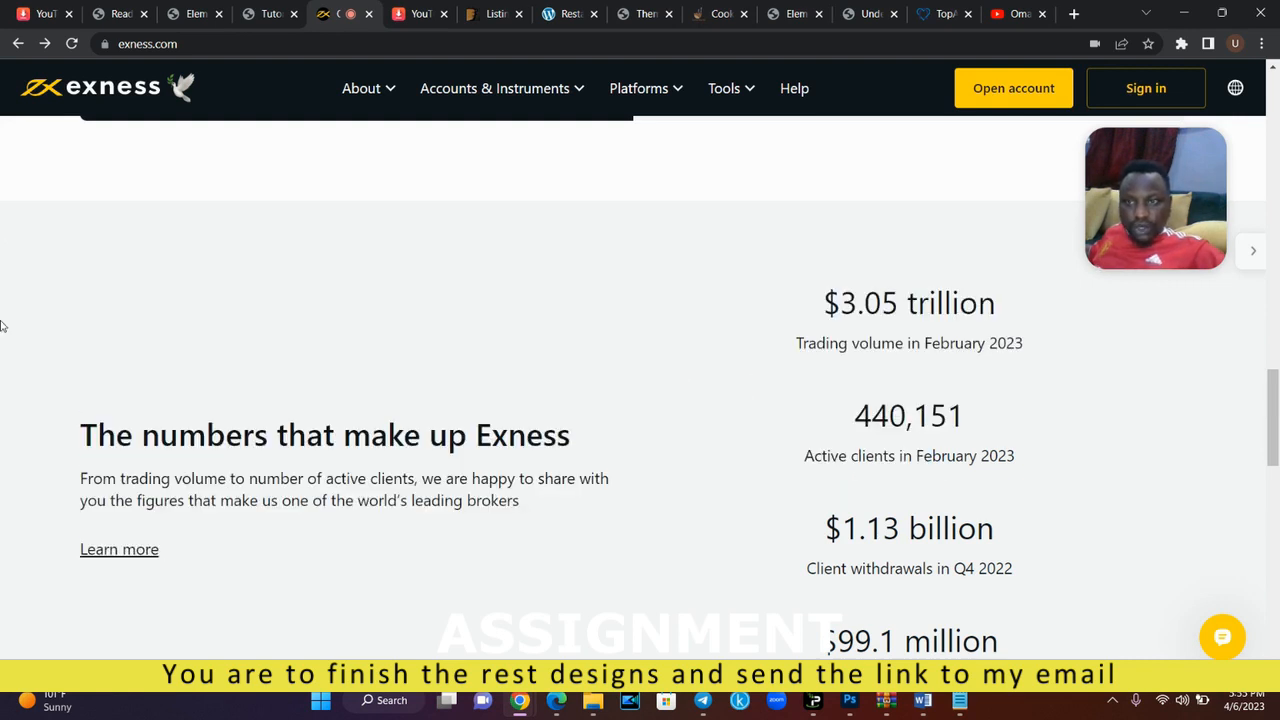
{"action": "left_click_drag", "start_coordinate": [2, 240], "coordinate": [538, 234]}
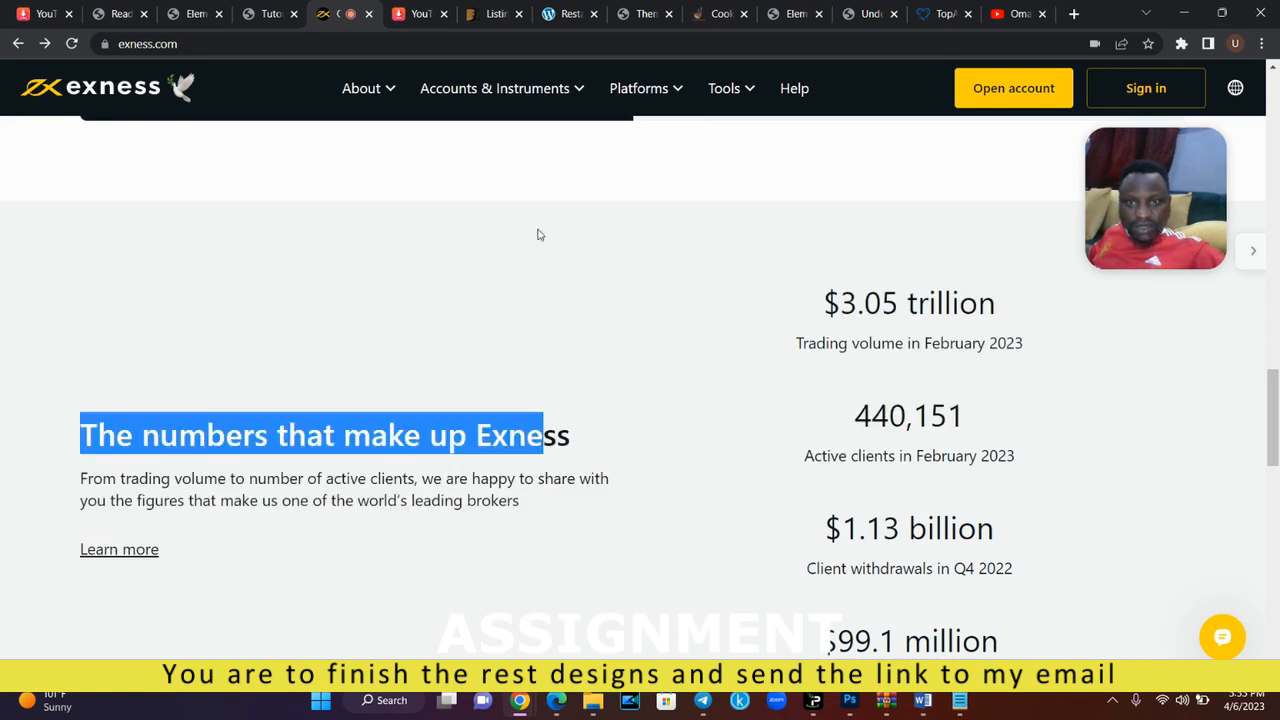
{"action": "left_click", "coordinate": [490, 402]}
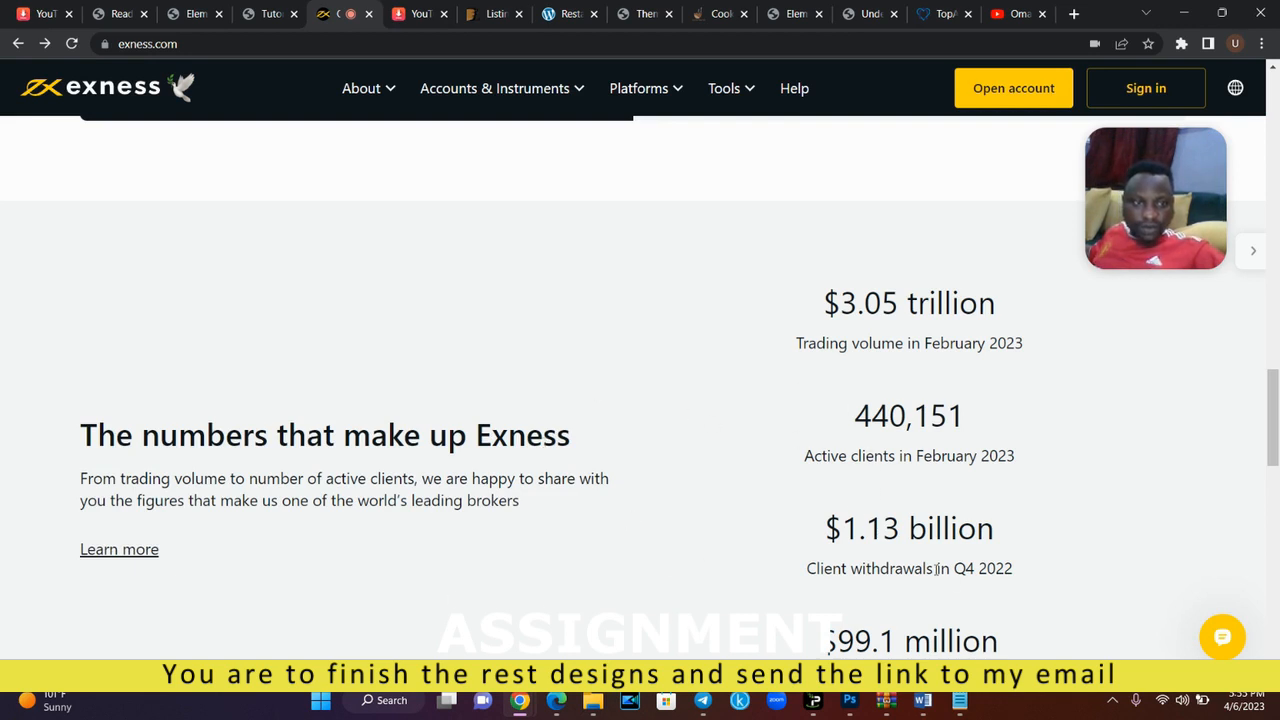
{"action": "left_click_drag", "start_coordinate": [1275, 434], "coordinate": [1275, 438]}
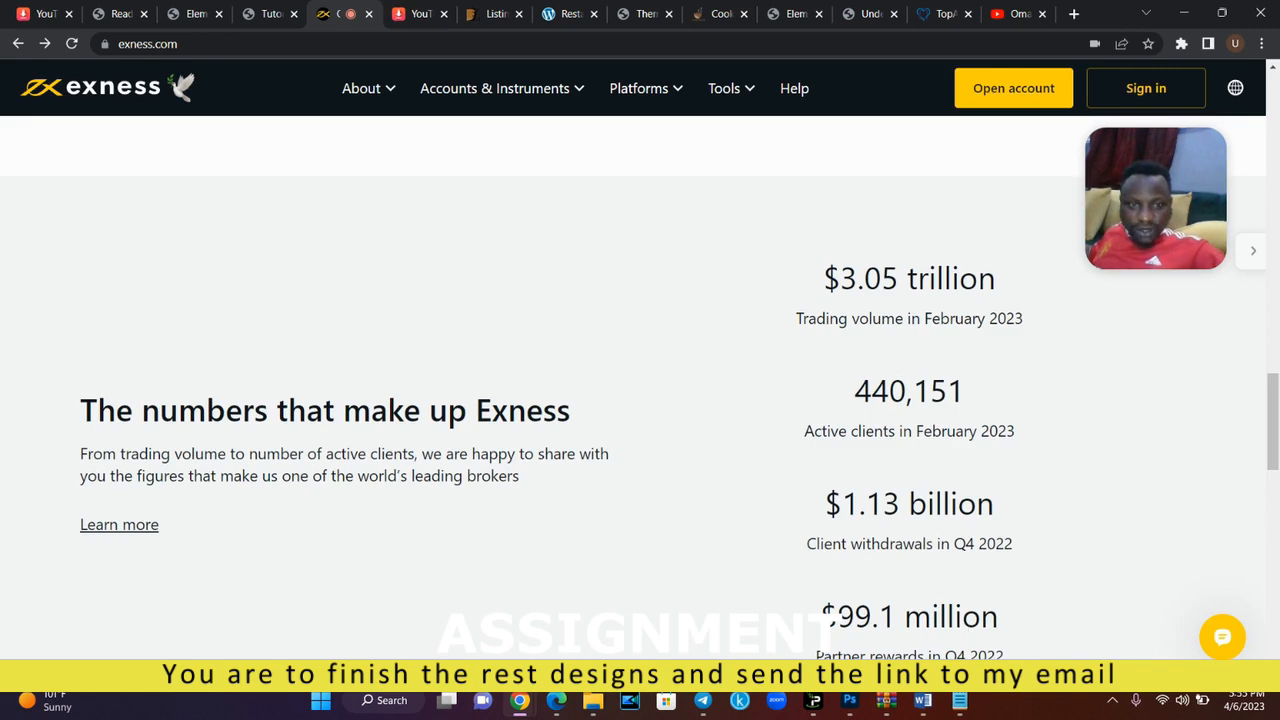
{"action": "left_click_drag", "start_coordinate": [1274, 418], "coordinate": [1274, 493]}
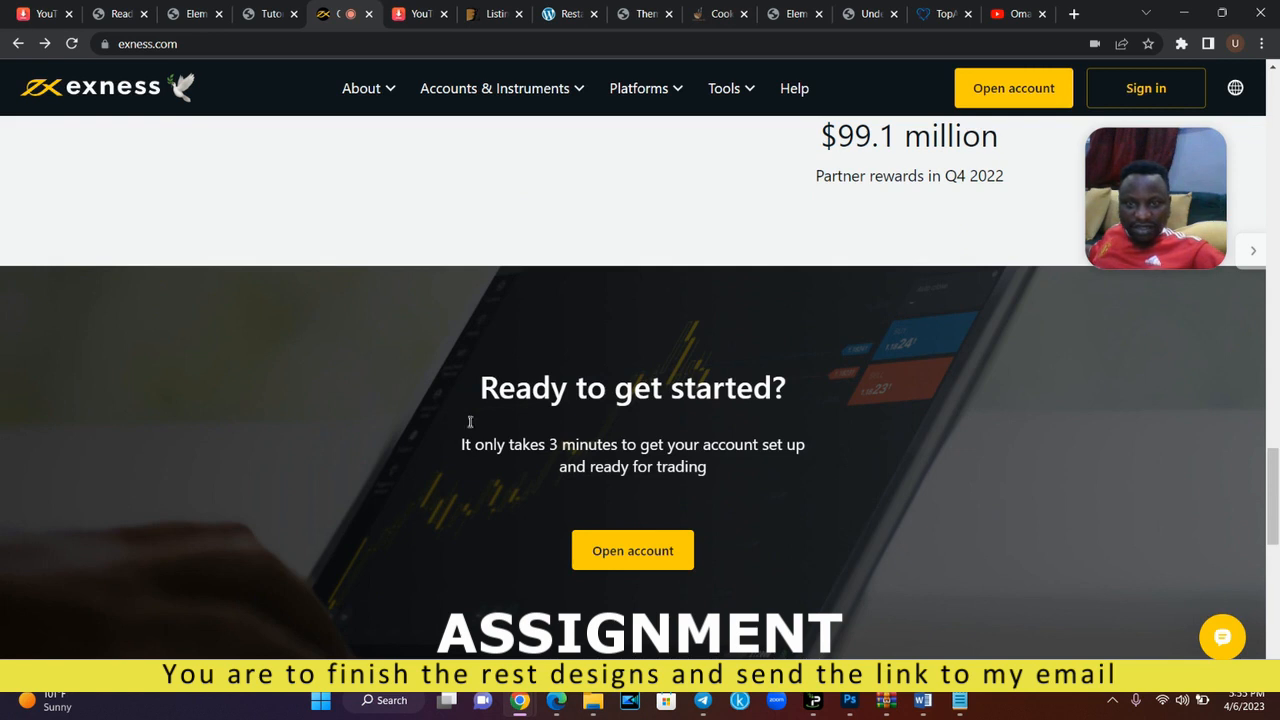
{"action": "mouse_move", "coordinate": [1273, 508]}
{"action": "left_mouse_down"}
{"action": "mouse_move", "coordinate": [1273, 521]}
{"action": "mouse_move", "coordinate": [1273, 509]}
{"action": "left_mouse_up"}
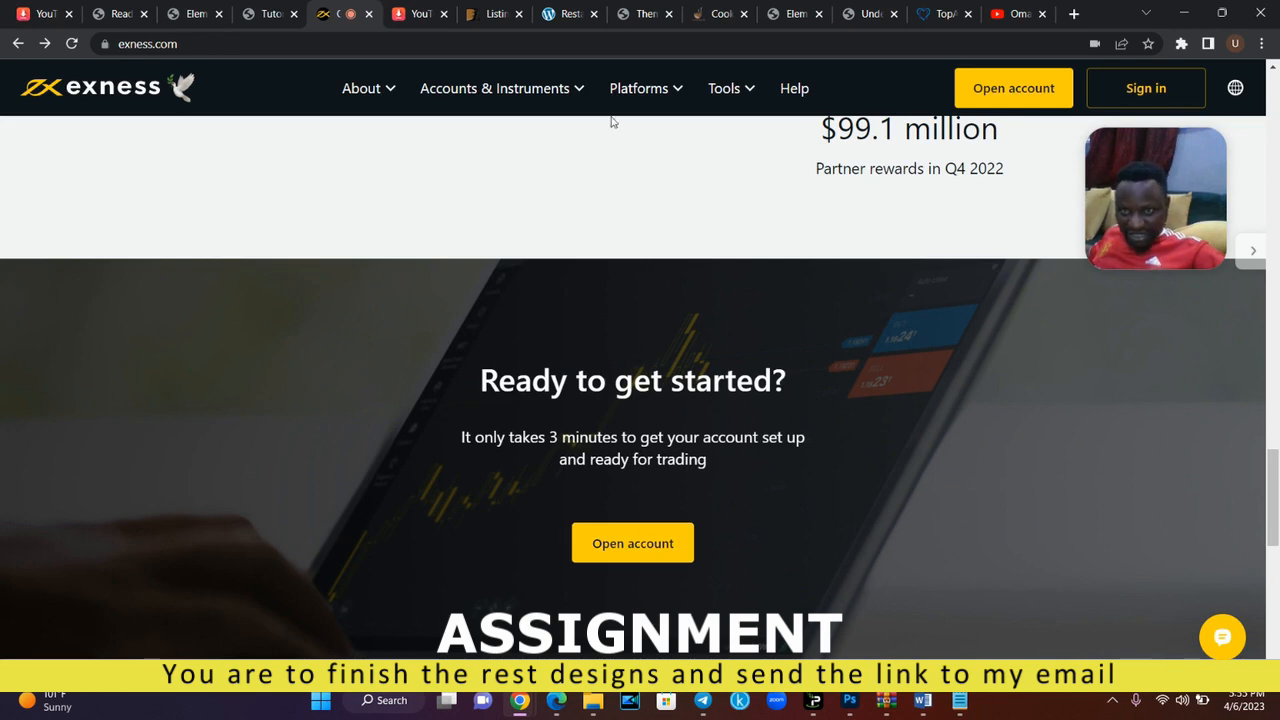
{"action": "mouse_move", "coordinate": [1275, 484]}
{"action": "left_mouse_down"}
{"action": "mouse_move", "coordinate": [1277, 544]}
{"action": "mouse_move", "coordinate": [1278, 52]}
{"action": "left_mouse_up"}
- Review the previewed homepage from the hero section down to the "Instant withdrawals, 24/7" section
{"action": "left_click", "coordinate": [272, 8]}
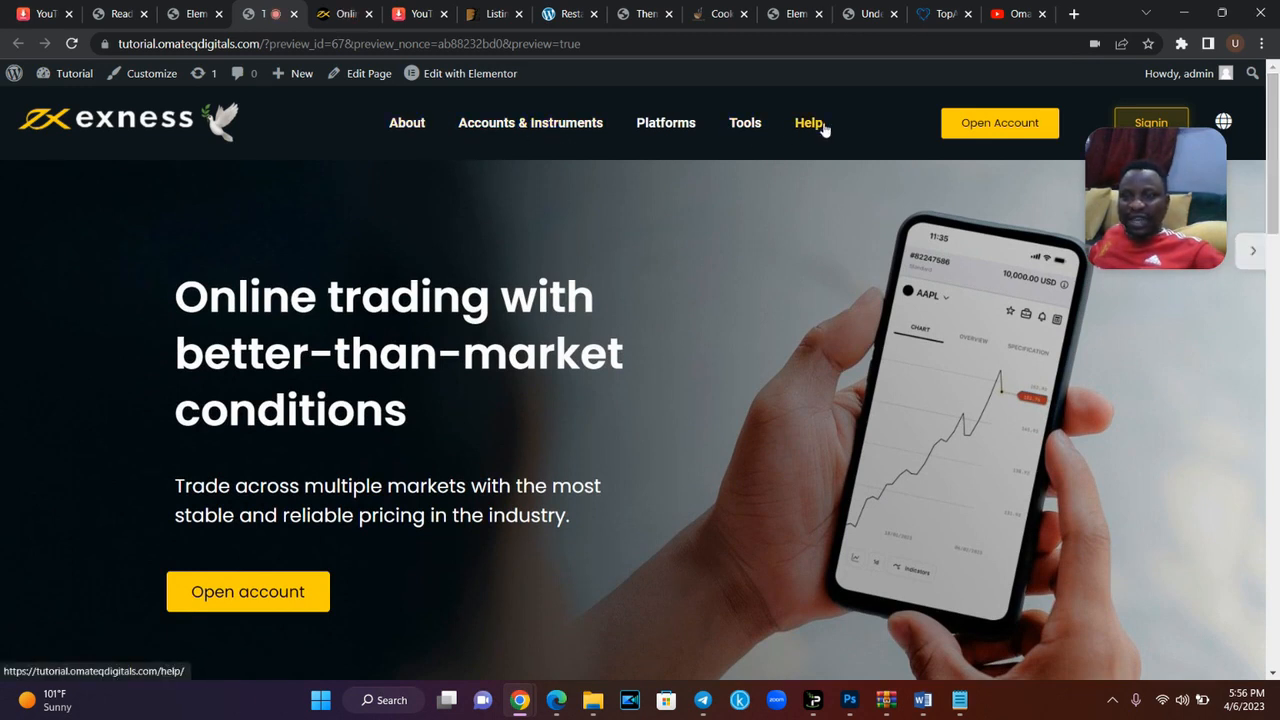
{"action": "scroll", "coordinate": [1276, 218], "scroll_direction": "down", "scroll_amount": 2}
{"action": "left_click_drag", "start_coordinate": [1276, 218], "coordinate": [1276, 332]}
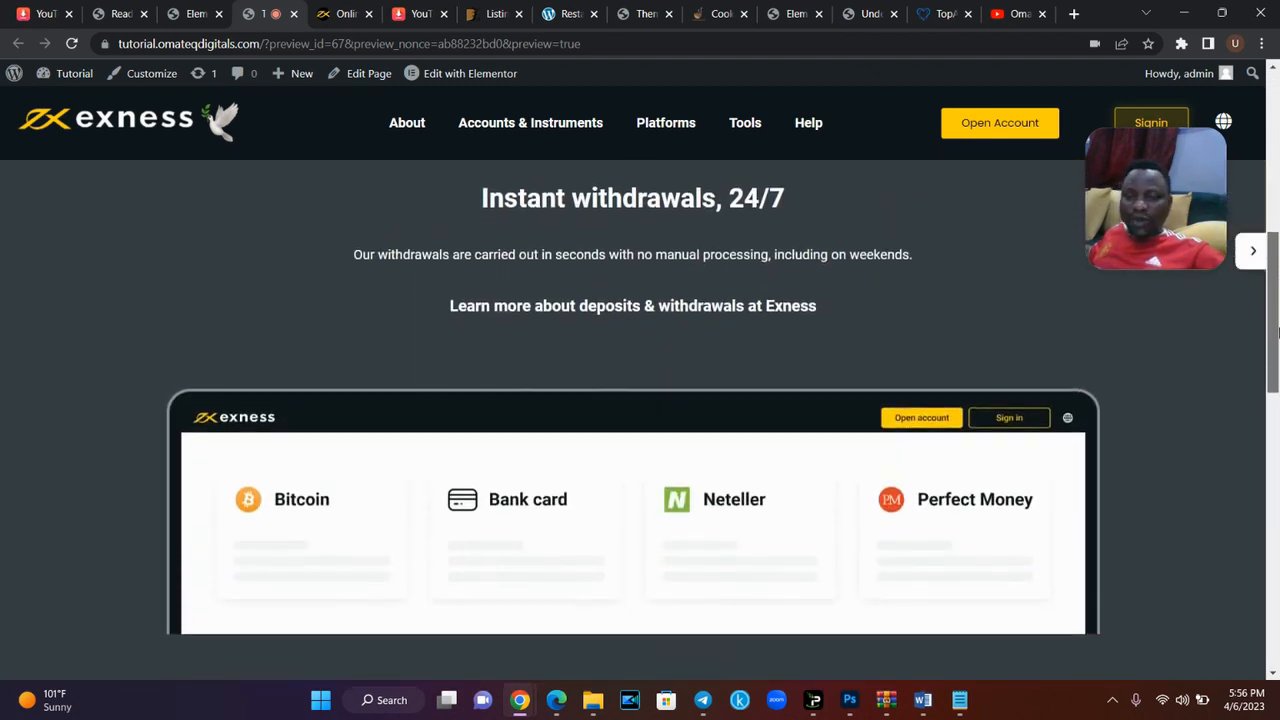